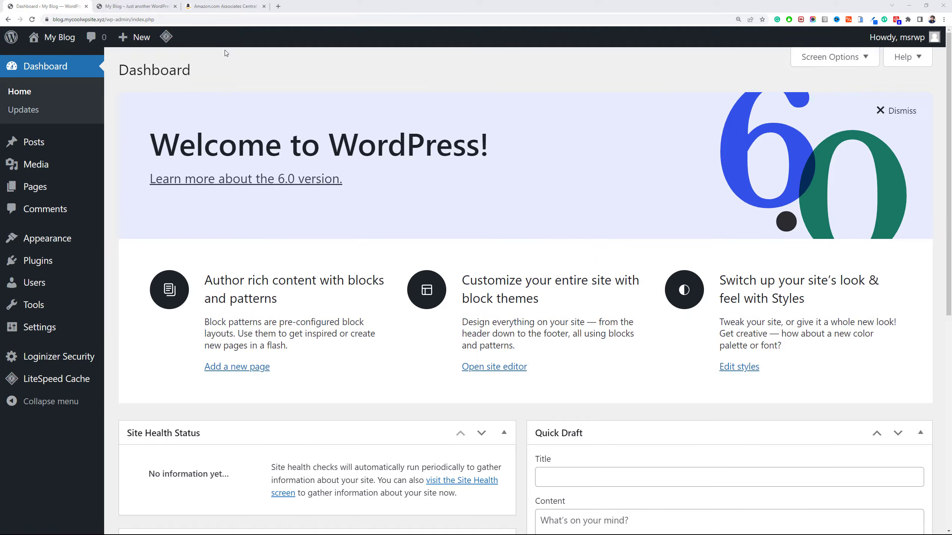
# Search the theme directory for generatepress, then install and activate the GeneratePress theme.
pyautogui.moveTo(56, 238)
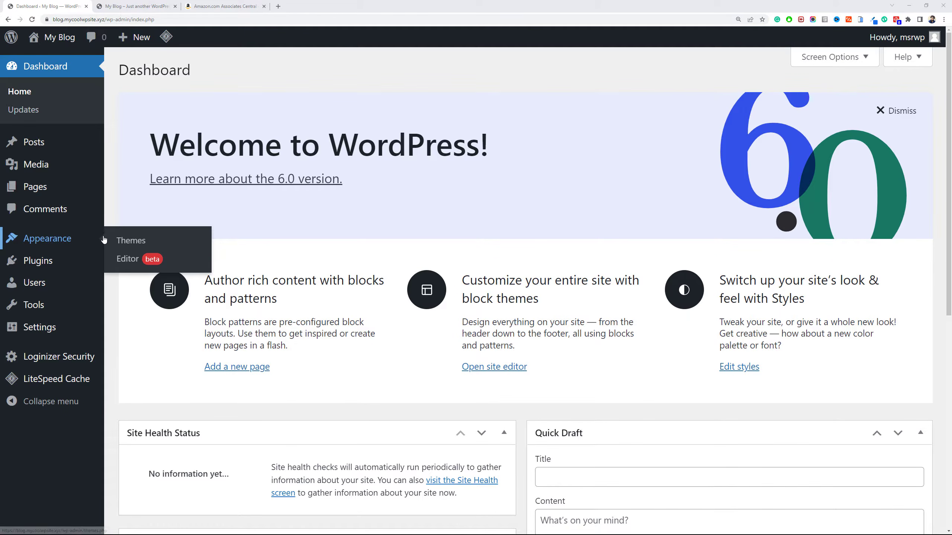
pyautogui.click(128, 242)
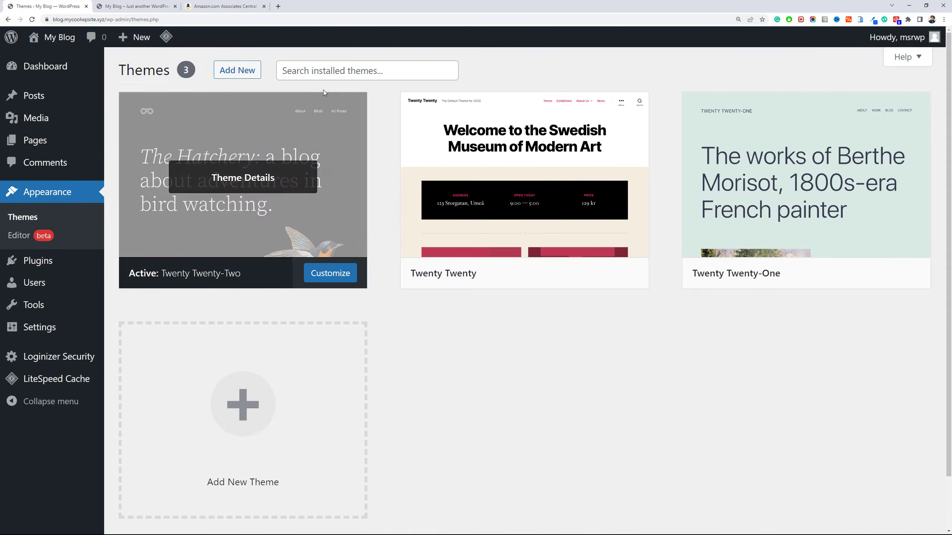
pyautogui.click(226, 68)
pyautogui.click(896, 108)
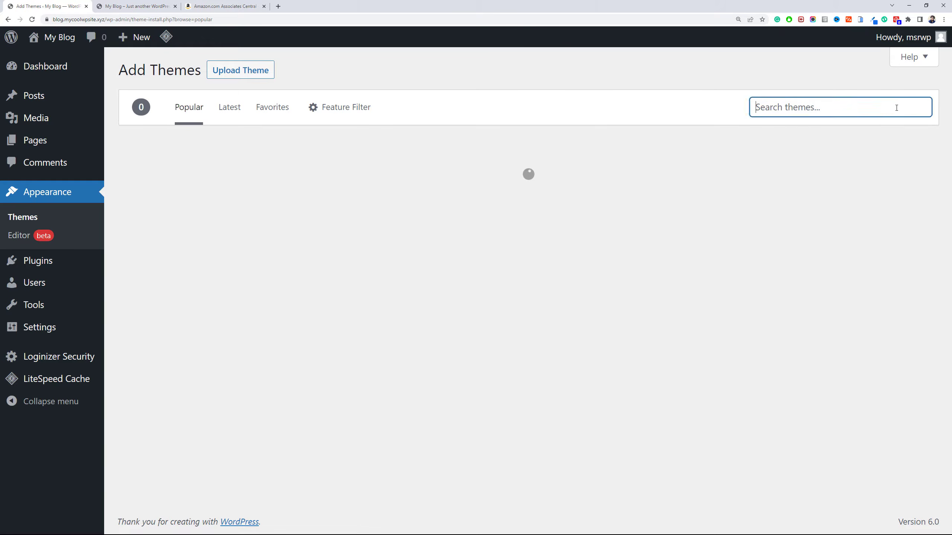
pyautogui.write('generat')
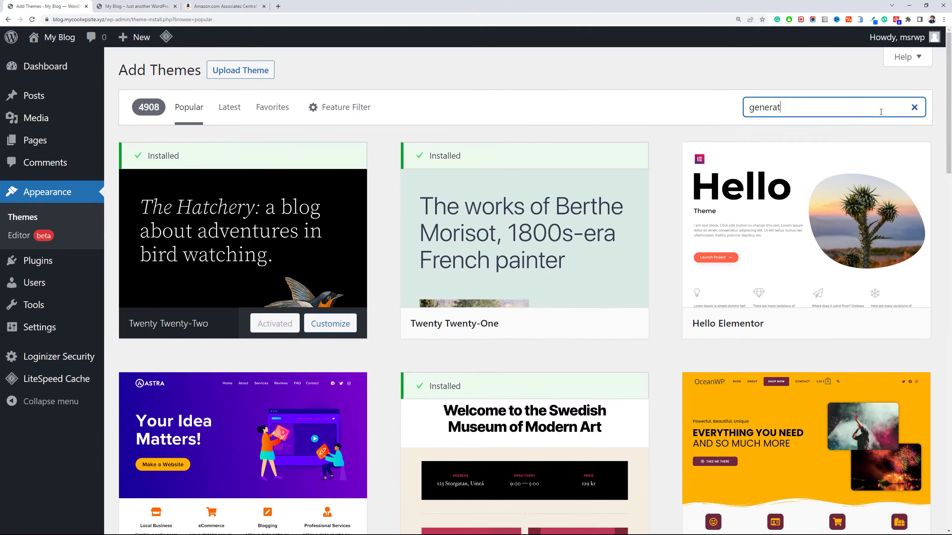
pyautogui.write('epress')
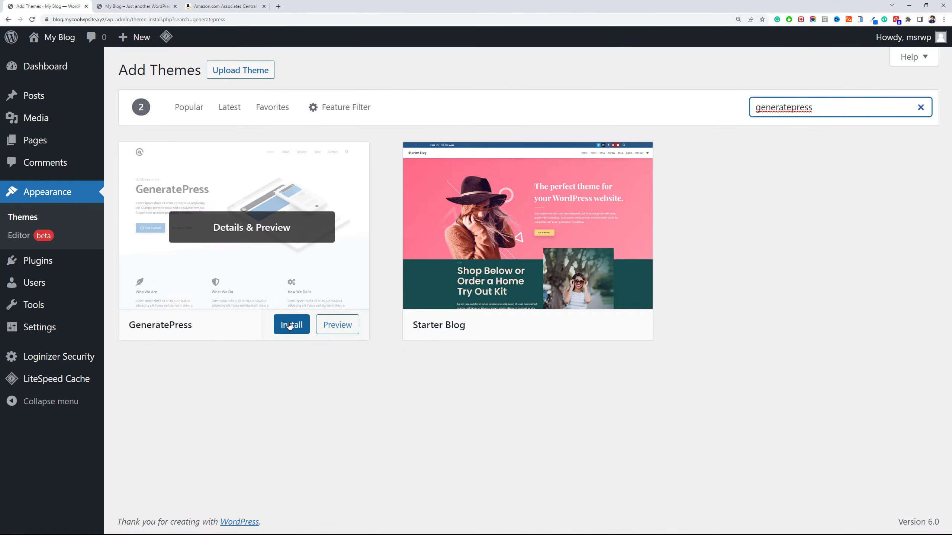
pyautogui.click(286, 325)
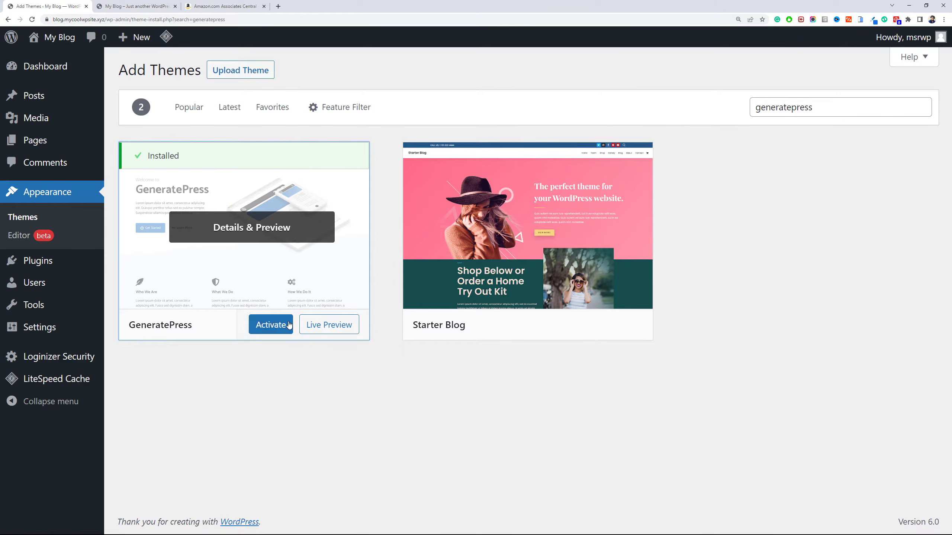
pyautogui.click(281, 319)
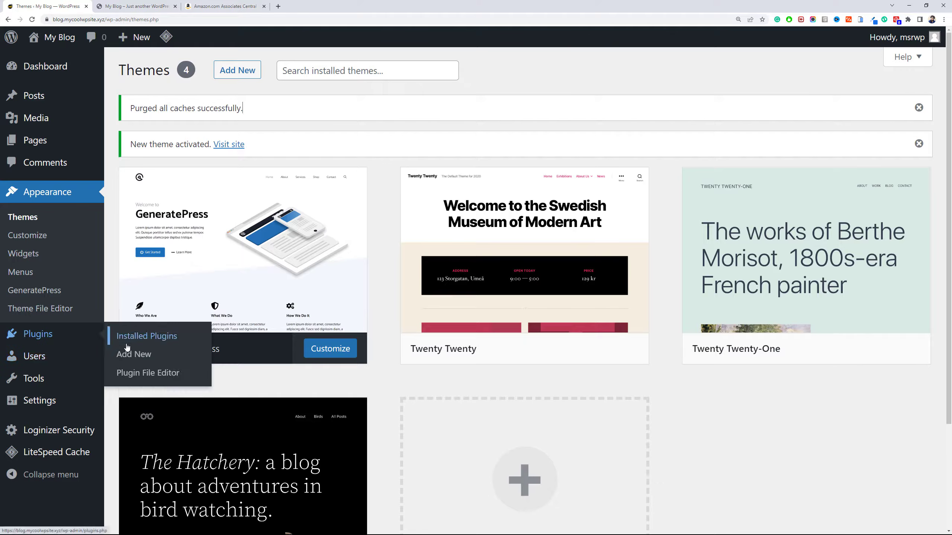
# Search the plugin directory for elementor, then install and activate Elementor Website Builder.
pyautogui.click(126, 353)
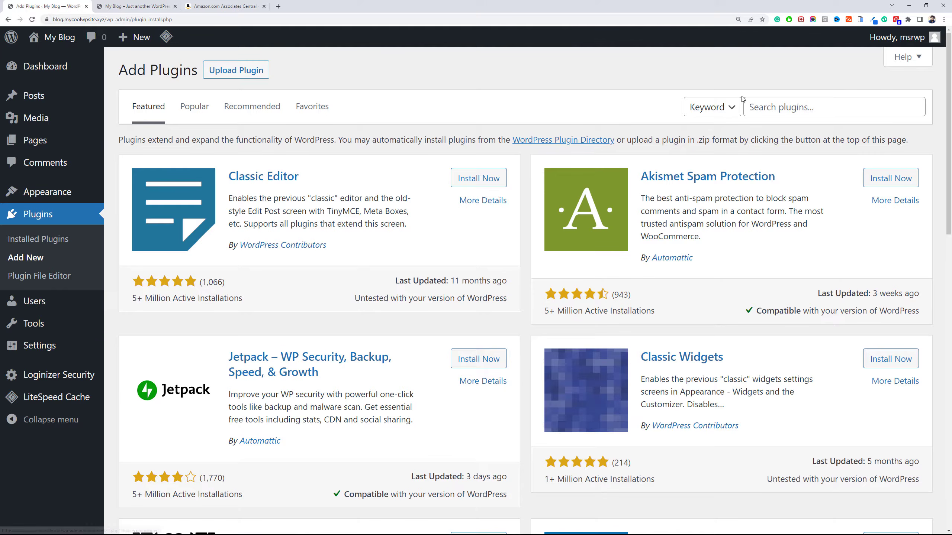
pyautogui.click(793, 108)
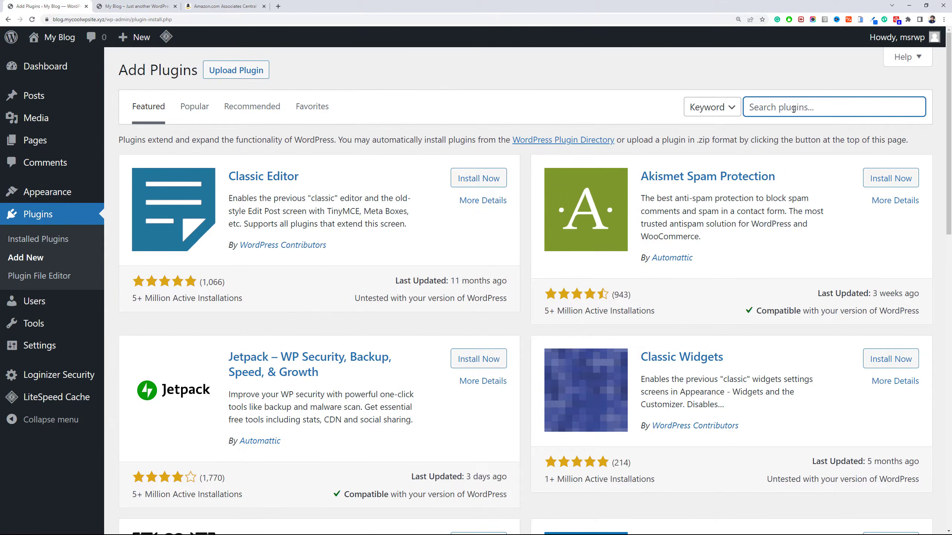
pyautogui.write('elementor')
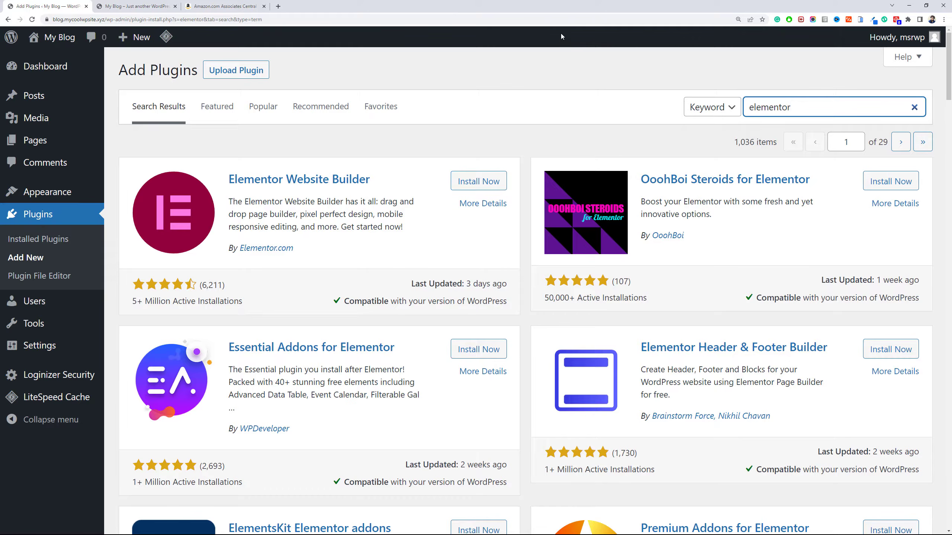
pyautogui.click(482, 186)
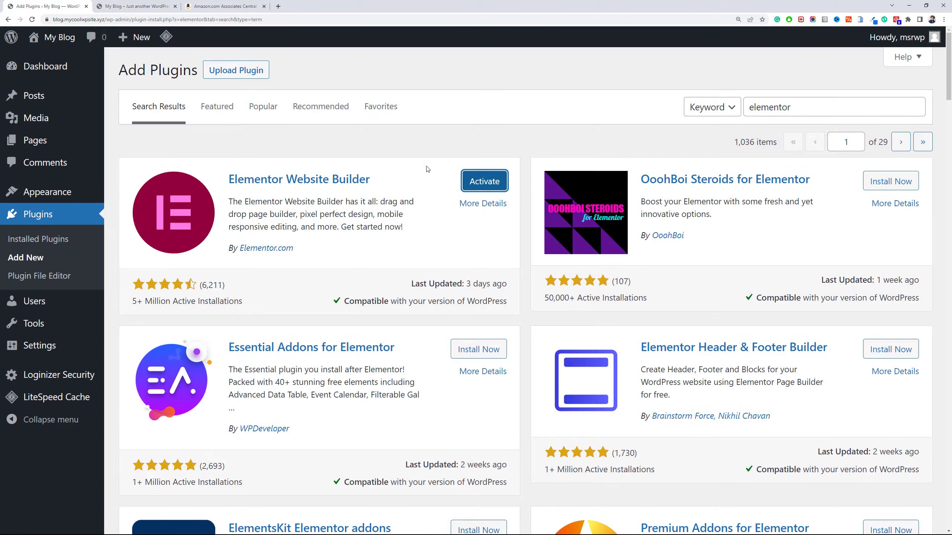
pyautogui.click(471, 187)
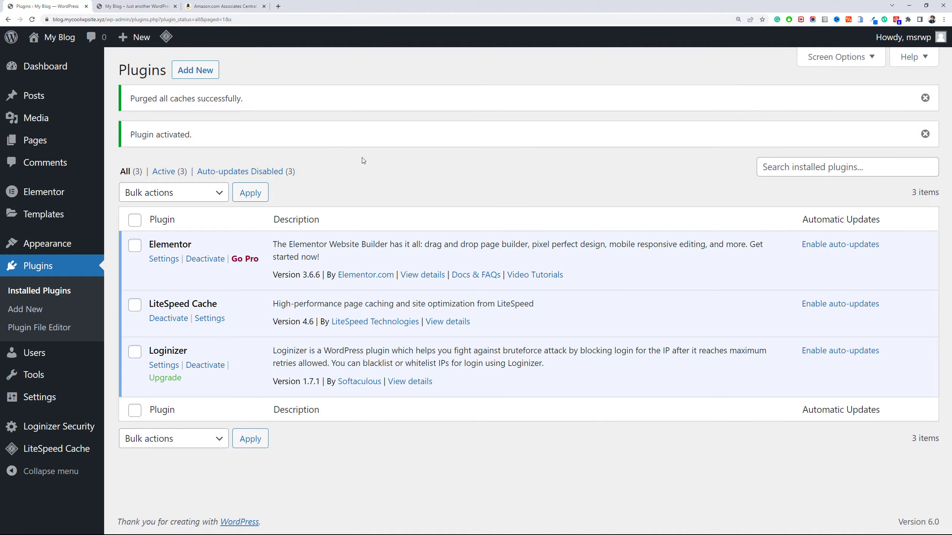
# Find the AffiliateX plugin by searching for affiliatex, then install and activate it.
pyautogui.click(196, 71)
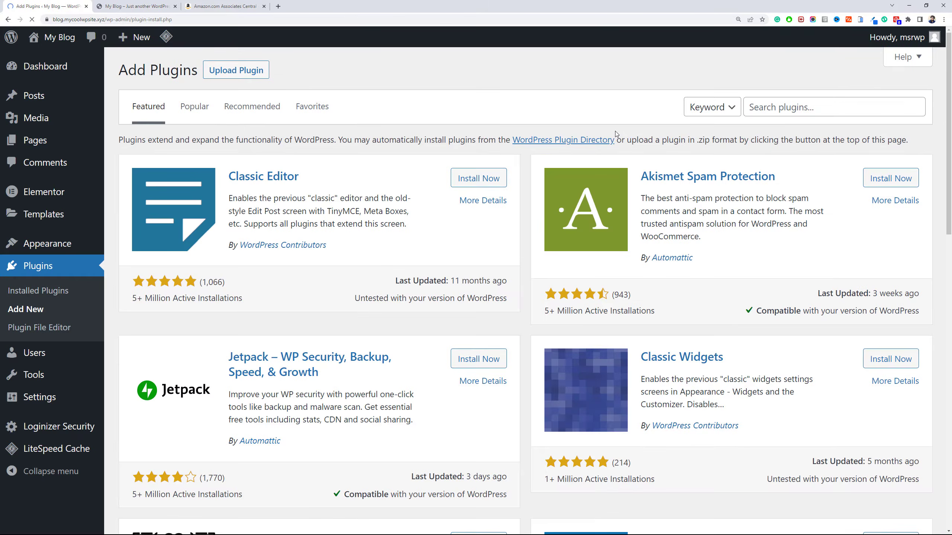
pyautogui.click(793, 107)
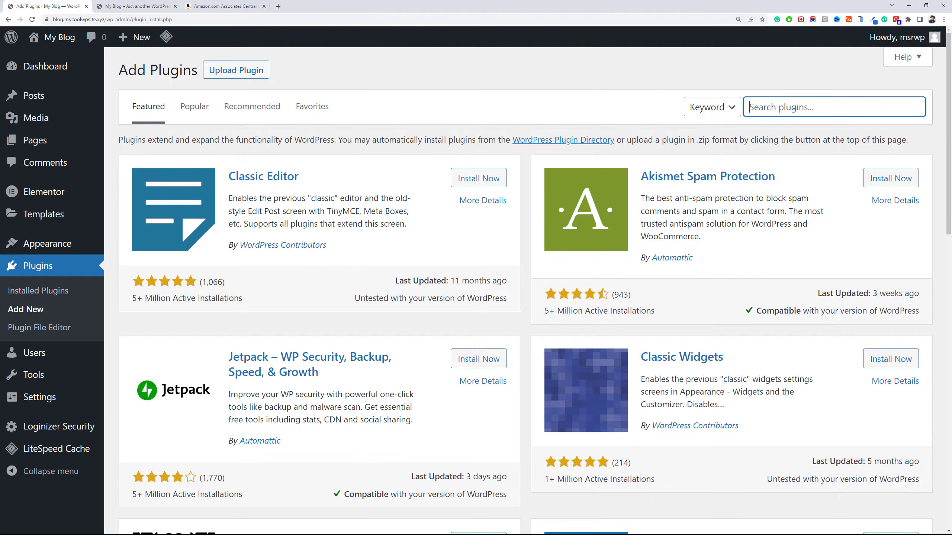
pyautogui.write('affiliatex')
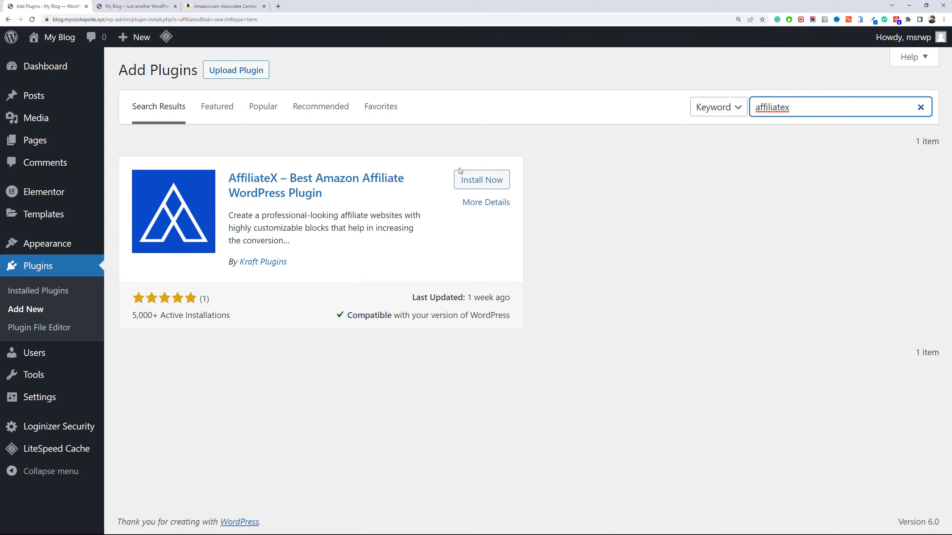
pyautogui.click(461, 176)
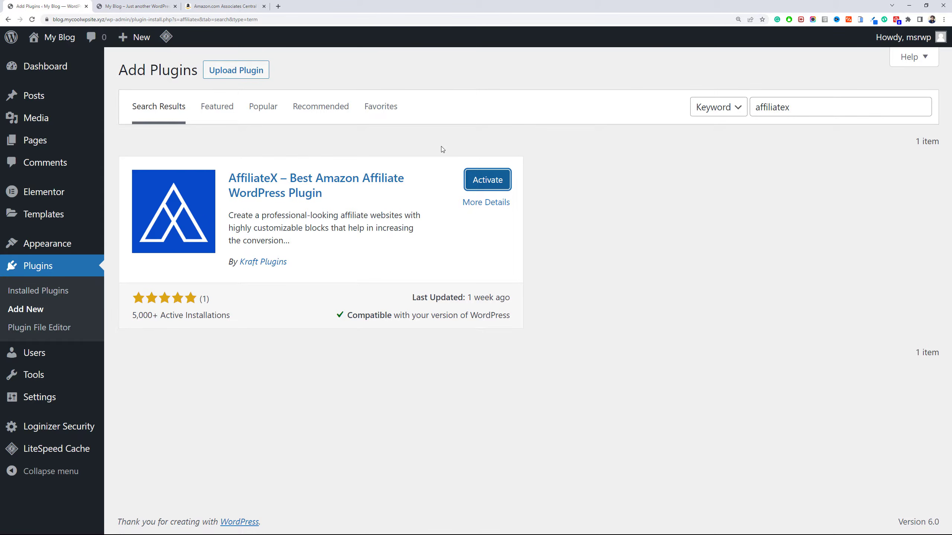
pyautogui.click(487, 180)
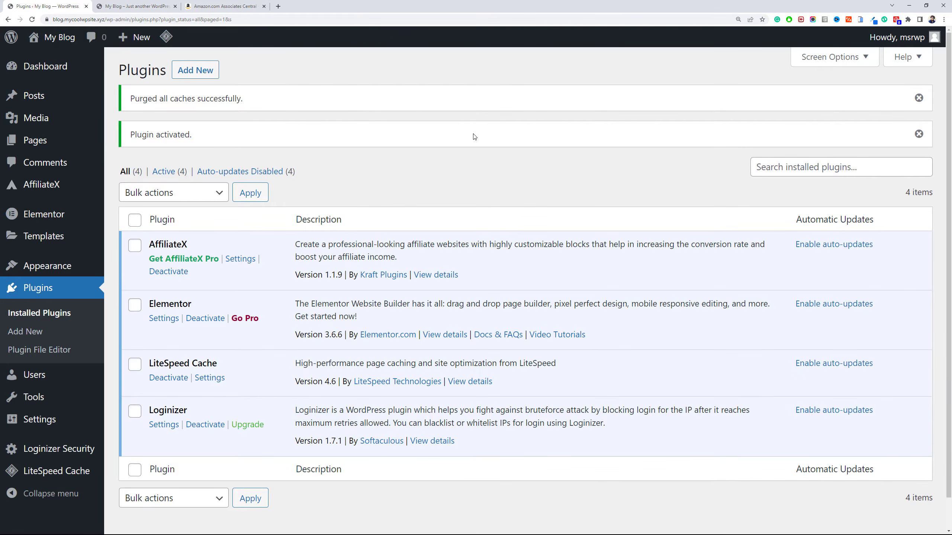
# Find the ConeBlog – WordPress Blog Widgets plugin by searching for coneblog, then install and activate it.
pyautogui.click(193, 73)
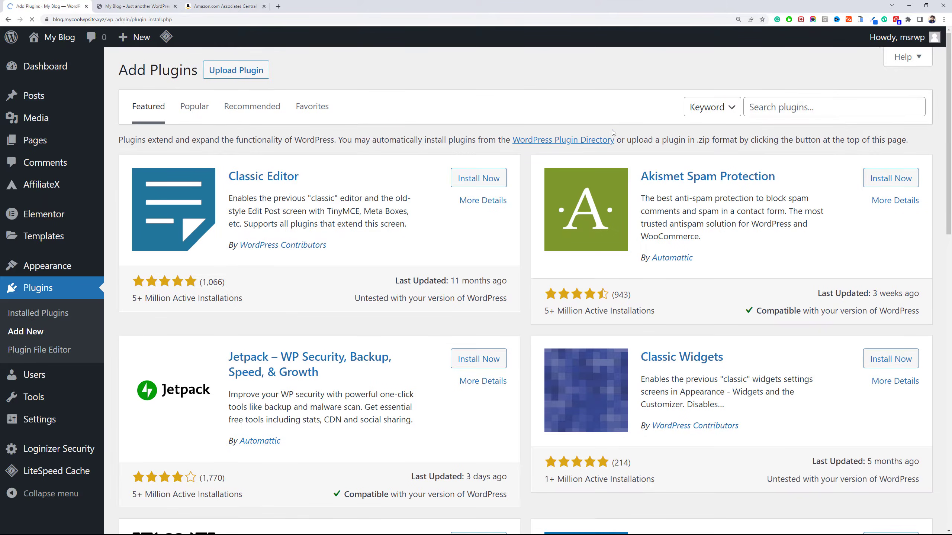
pyautogui.click(755, 113)
pyautogui.write('conebl')
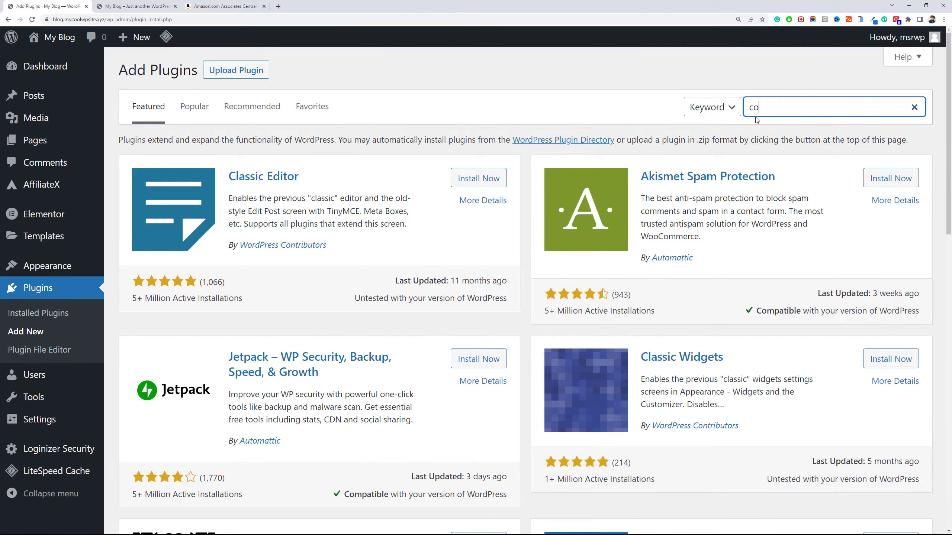
pyautogui.write('og')
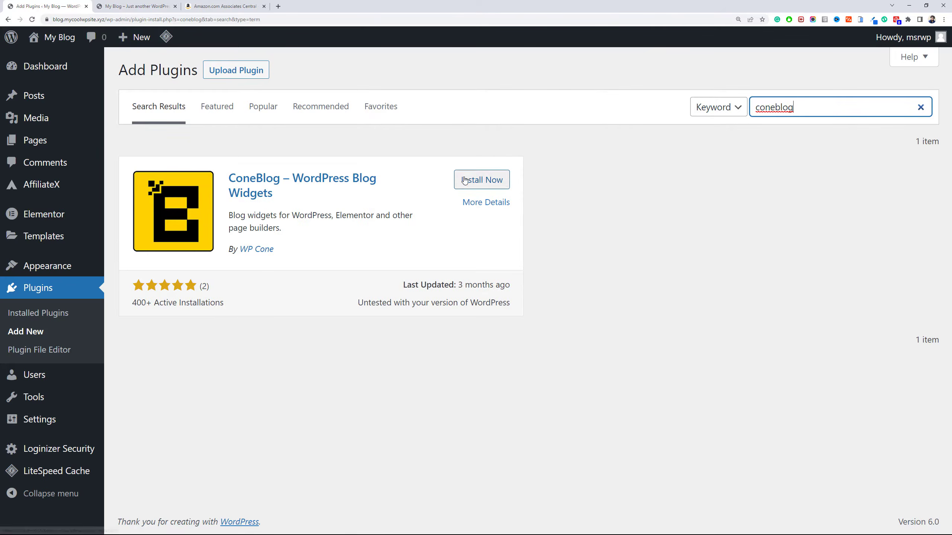
pyautogui.click(465, 181)
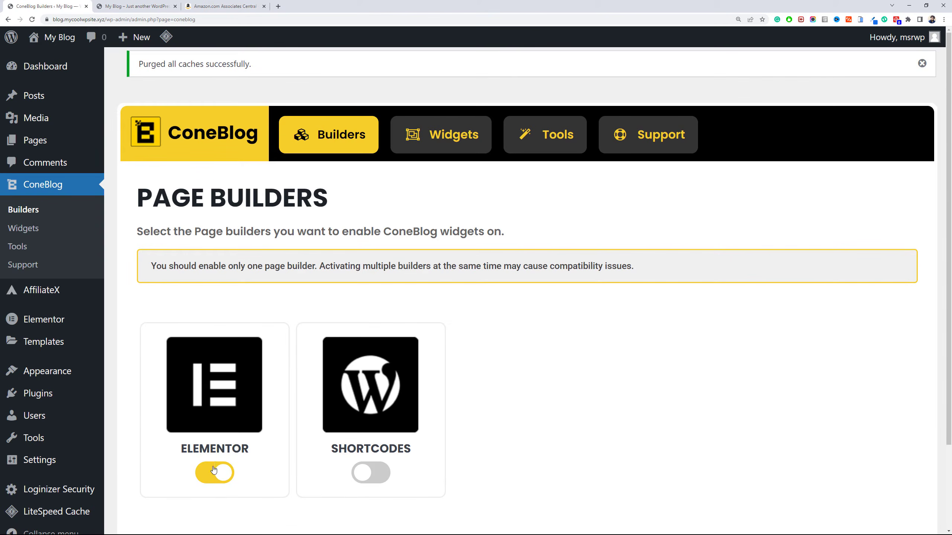
# Enable ConeBlog widgets for Elementor only, with Shortcodes switched off, and save the page builder settings.
pyautogui.click(214, 472)
pyautogui.click(379, 469)
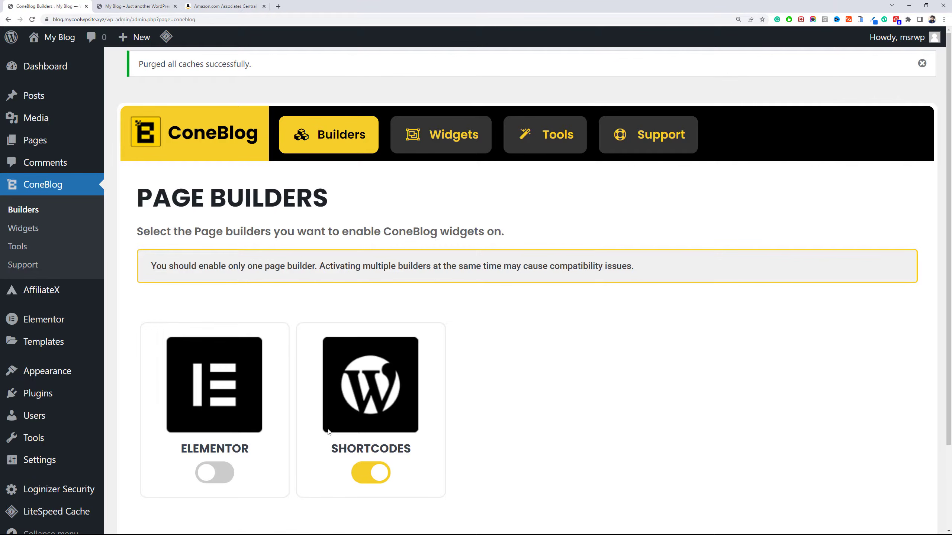
pyautogui.click(215, 473)
pyautogui.click(373, 472)
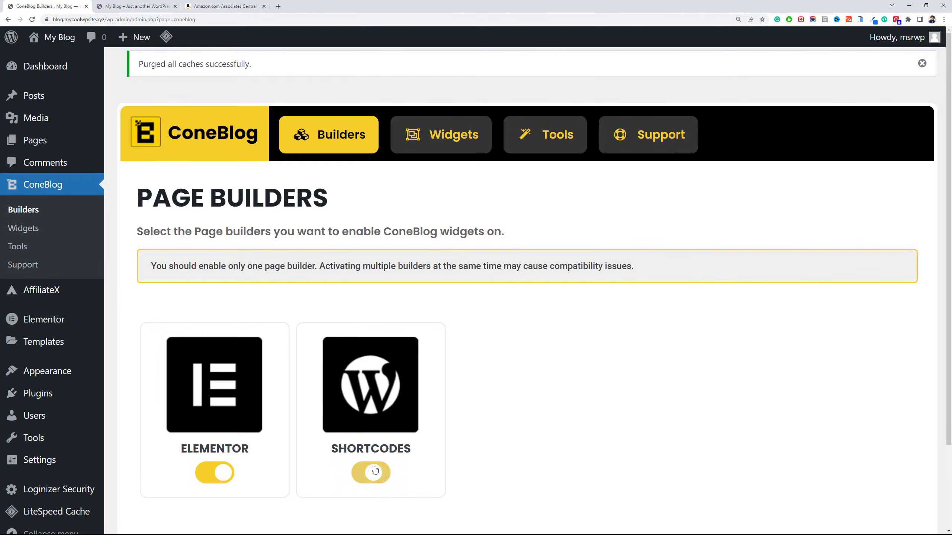
pyautogui.scroll(-3, 299, 400)
pyautogui.click(888, 453)
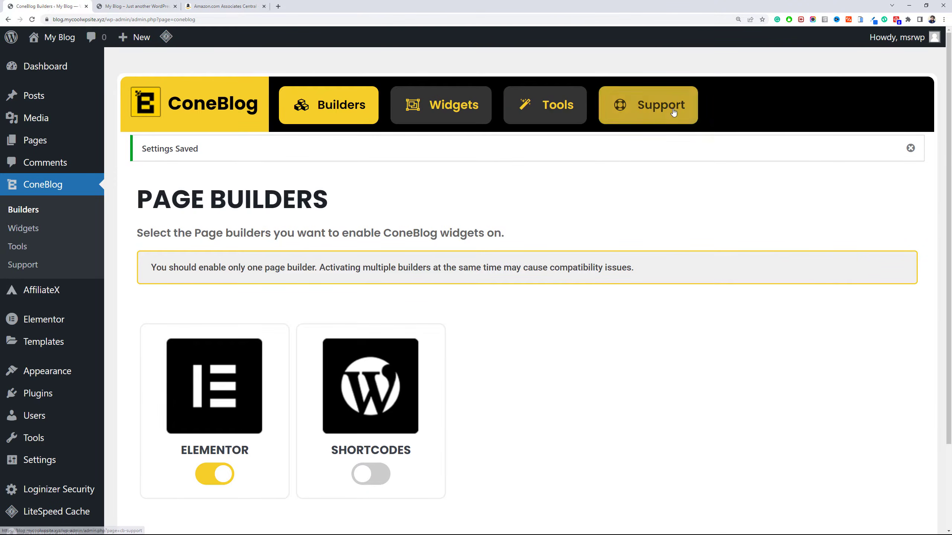
# Open ConeBlog's online documentation from its support page, examine the Query Control and Shortcodes sections, and close the documentation.
pyautogui.click(622, 106)
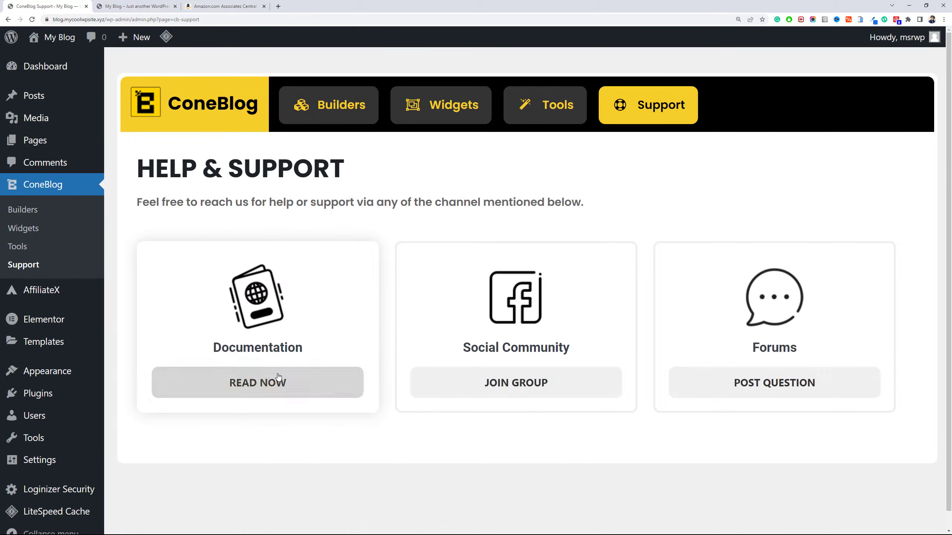
pyautogui.rightClick(280, 386)
pyautogui.click(307, 392)
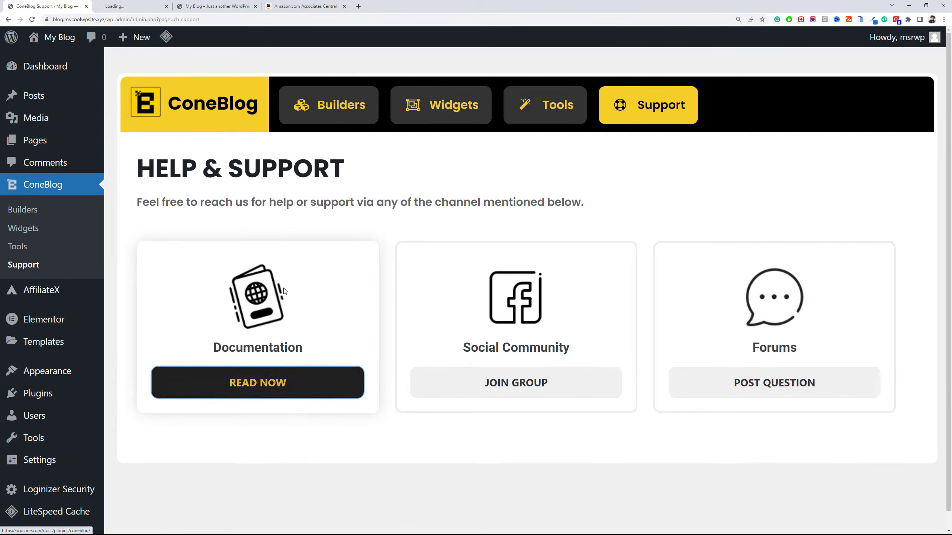
pyautogui.click(137, 7)
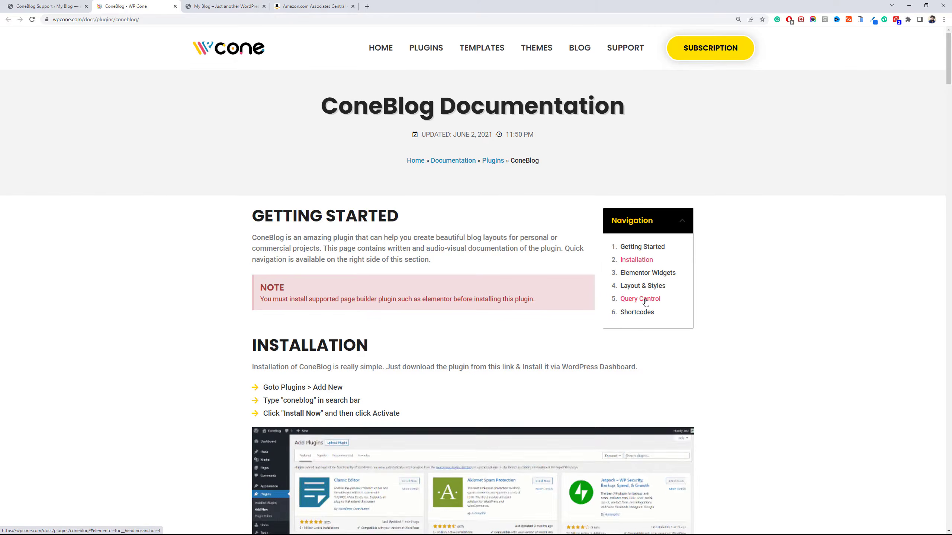
pyautogui.click(645, 303)
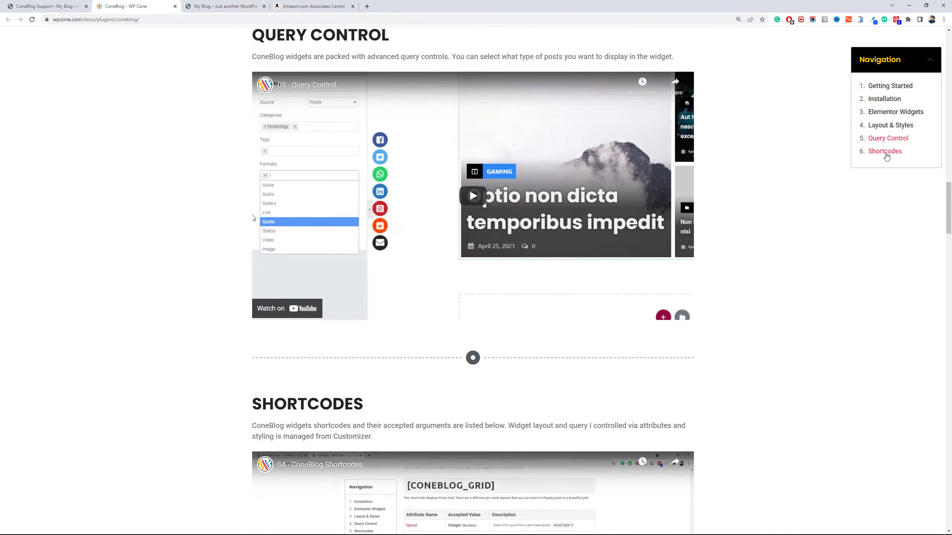
pyautogui.click(886, 156)
pyautogui.scroll(-3, 389, 279)
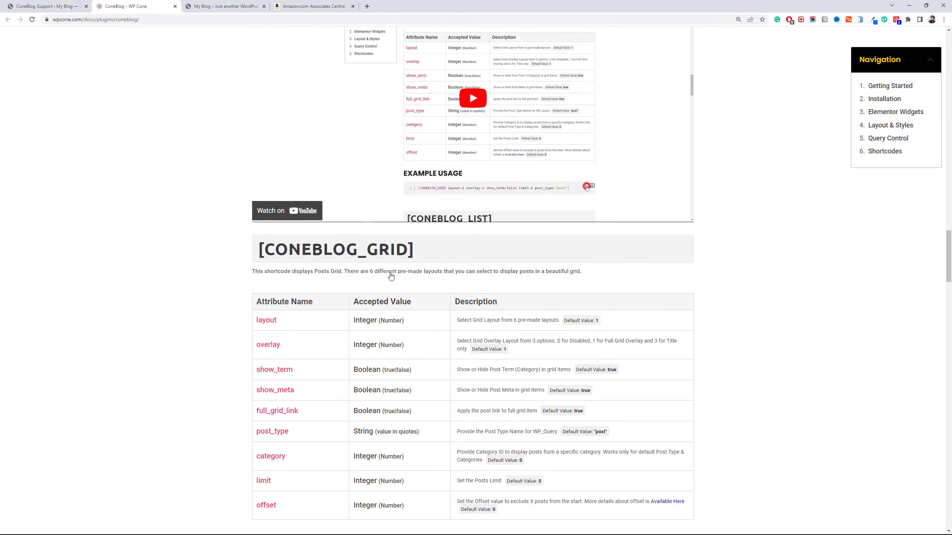
pyautogui.scroll(-20, 389, 278)
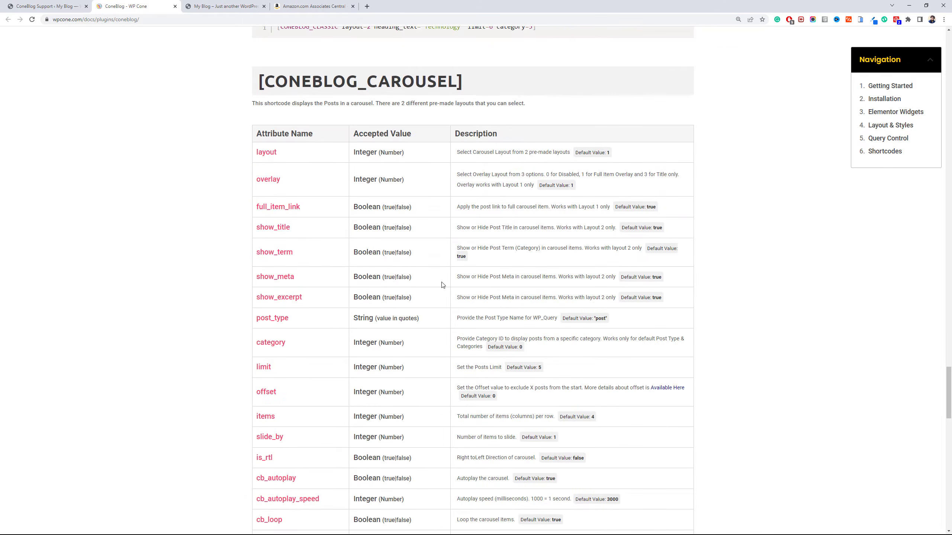
pyautogui.scroll(-5, 441, 285)
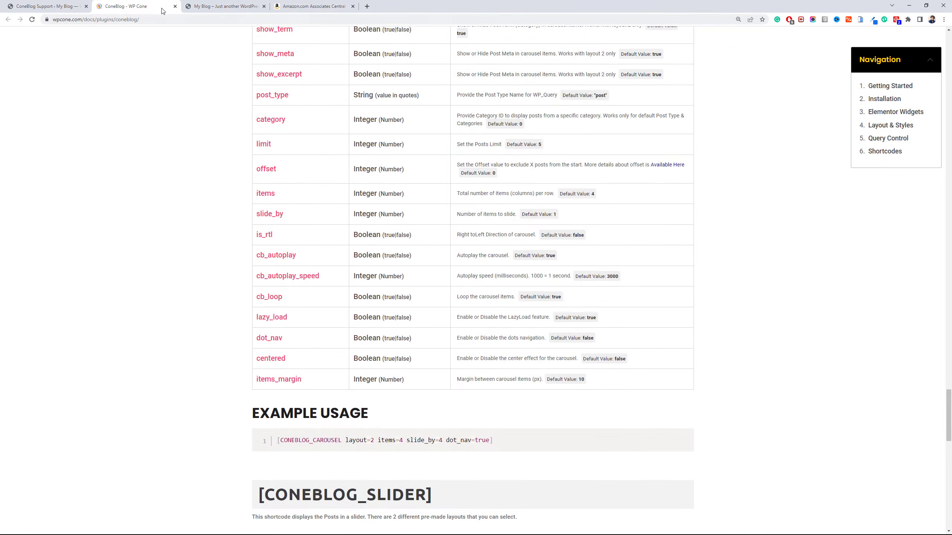
pyautogui.click(175, 6)
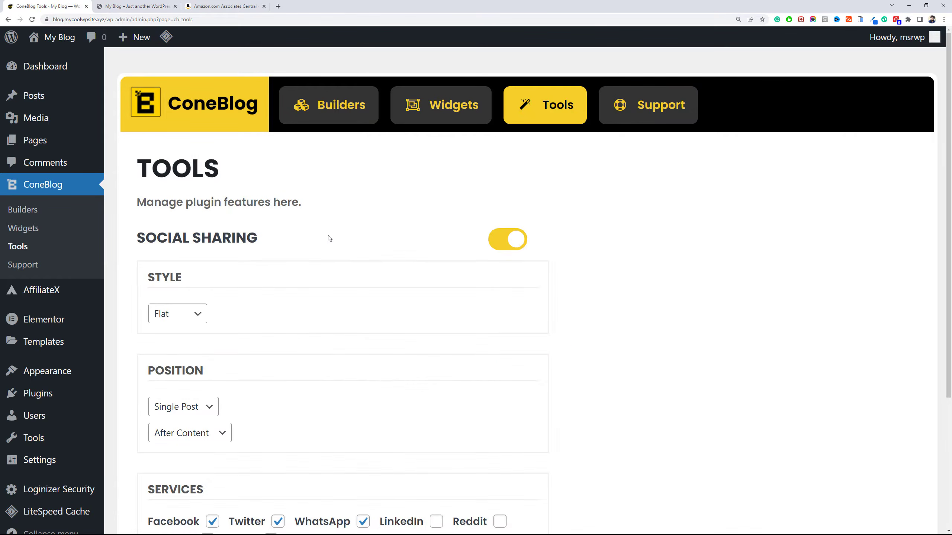
# Review ConeBlog's social sharing tool settings, including the available position options.
pyautogui.scroll(-3, 329, 238)
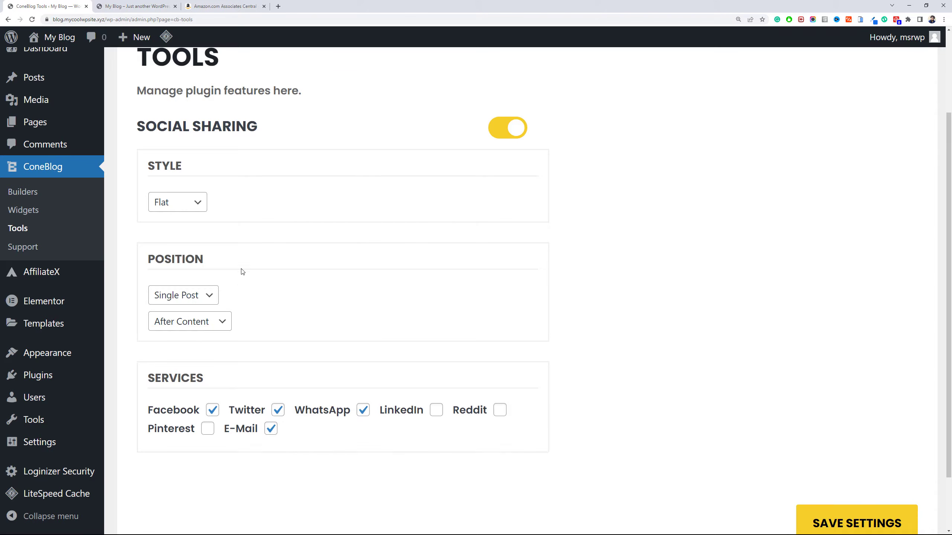
pyautogui.click(210, 297)
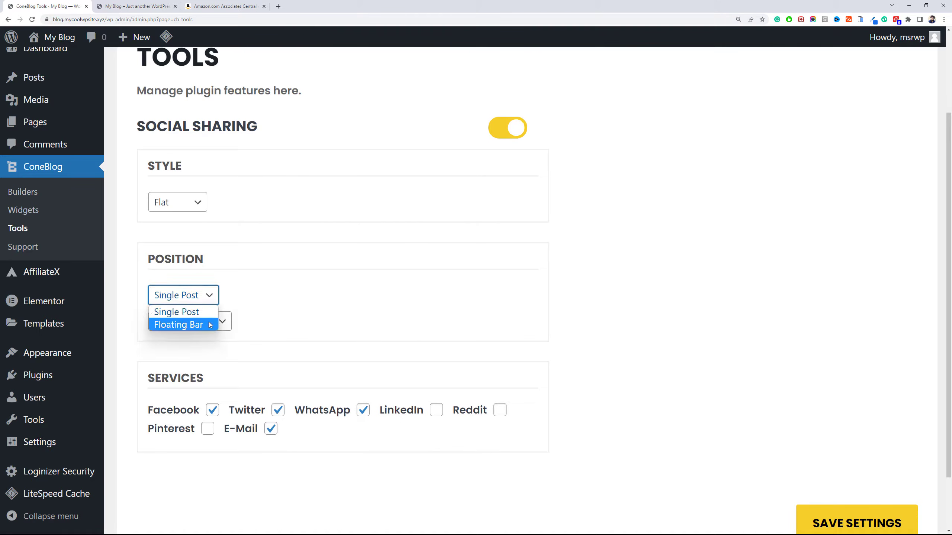
pyautogui.click(275, 295)
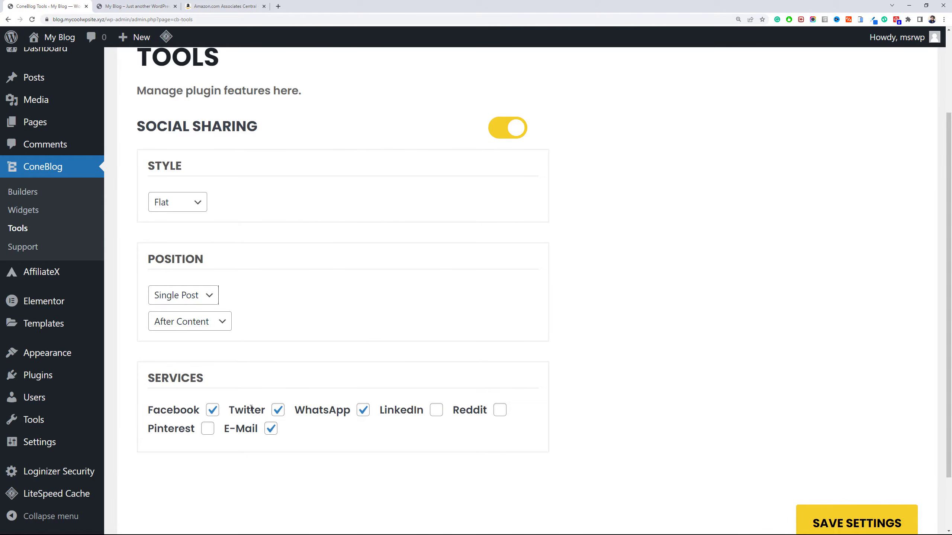
# Save ConeBlog's social sharing settings, keeping the Social Sharing feature enabled.
pyautogui.click(863, 520)
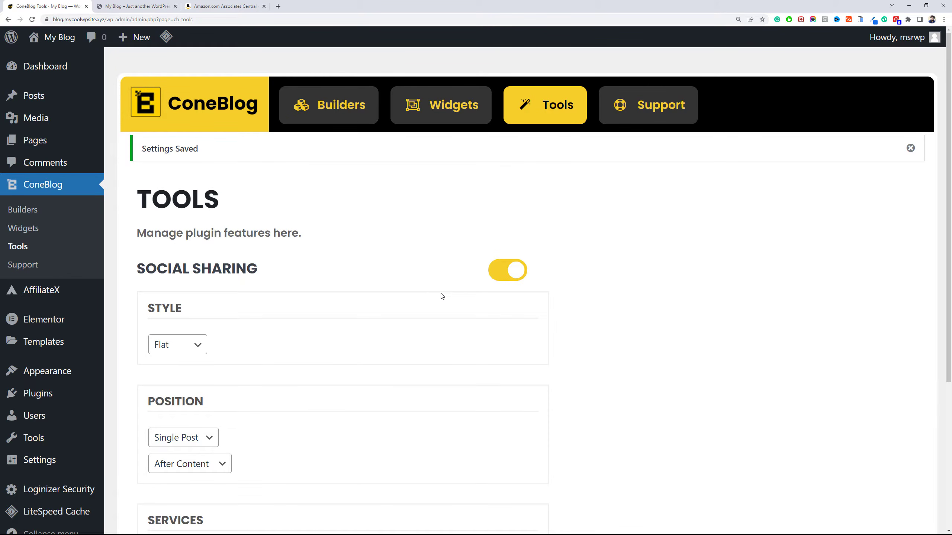
pyautogui.click(502, 270)
pyautogui.click(503, 270)
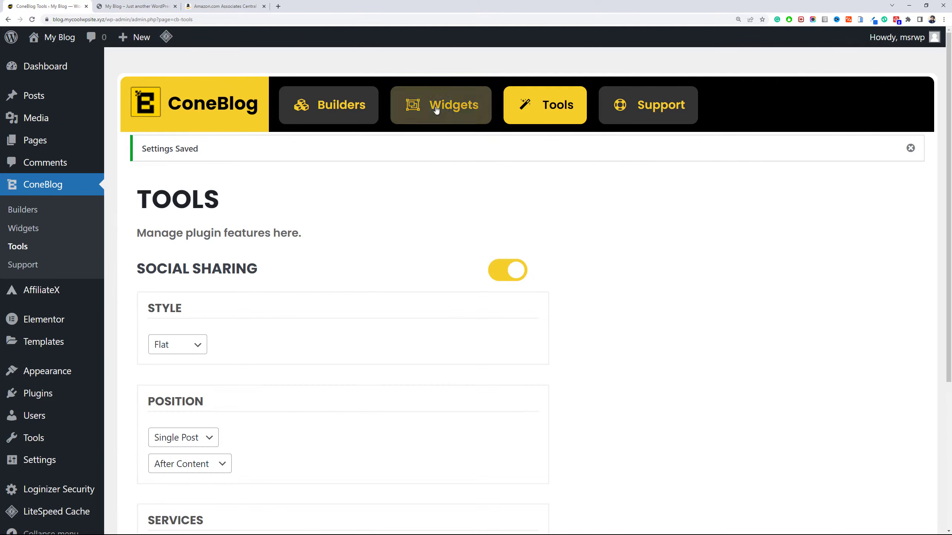
# Review the blog widgets that ConeBlog offers for enabling, from Grid 1 to News Ticker.
pyautogui.click(427, 114)
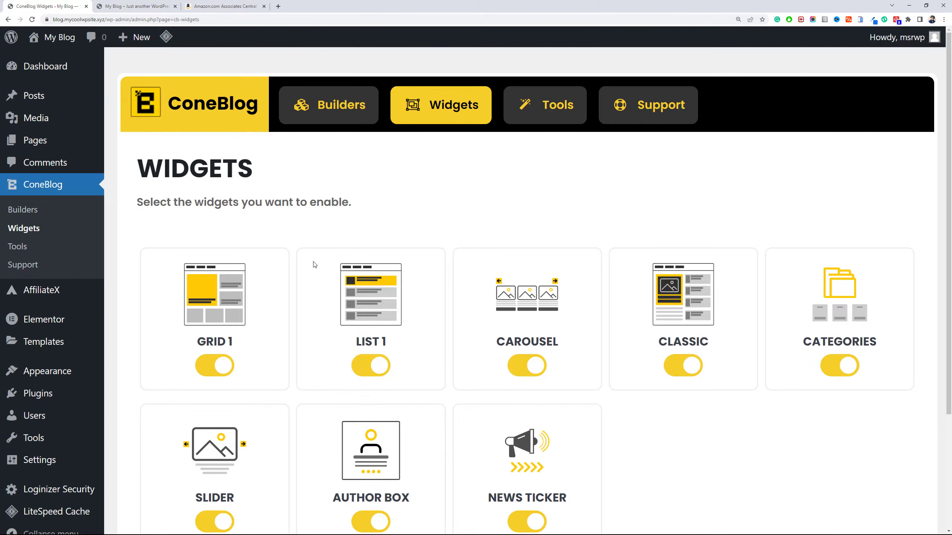
pyautogui.scroll(-3, 314, 266)
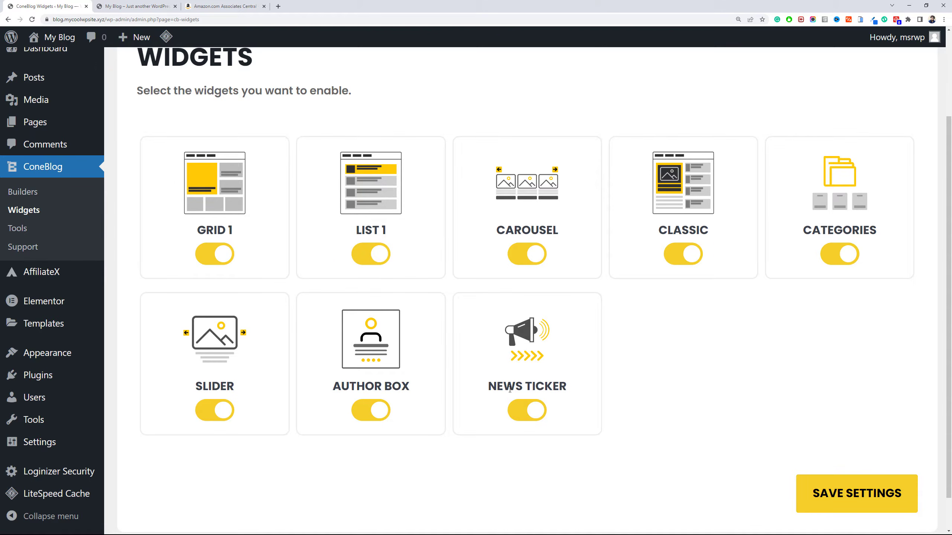
pyautogui.scroll(3, 258, 240)
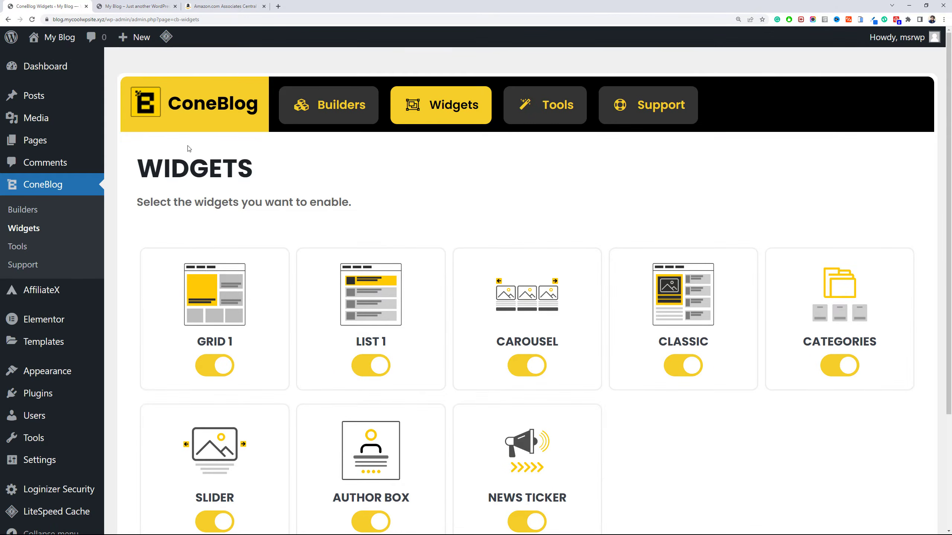
# Find the ThirstyAffiliates Affiliate Link Manager plugin by searching for affiliate, then install and activate it.
pyautogui.moveTo(78, 394)
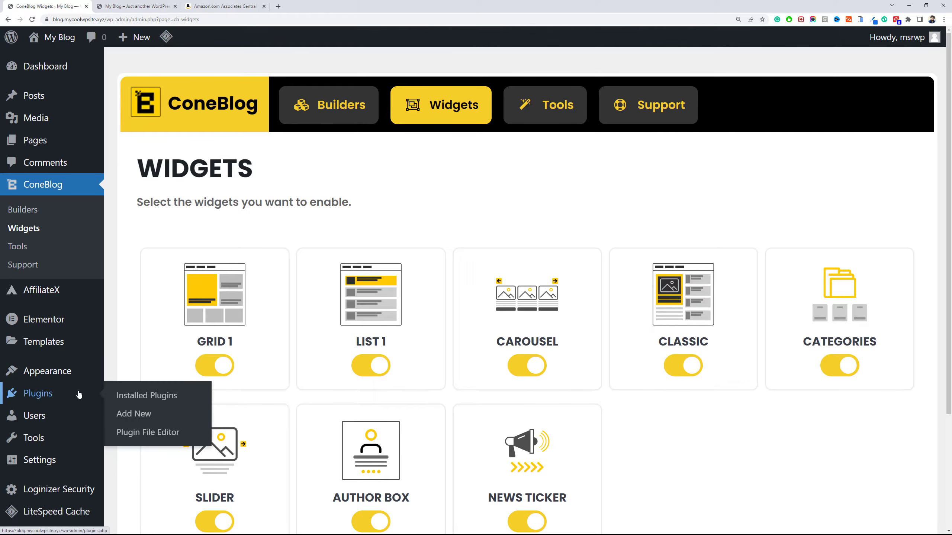
pyautogui.click(133, 412)
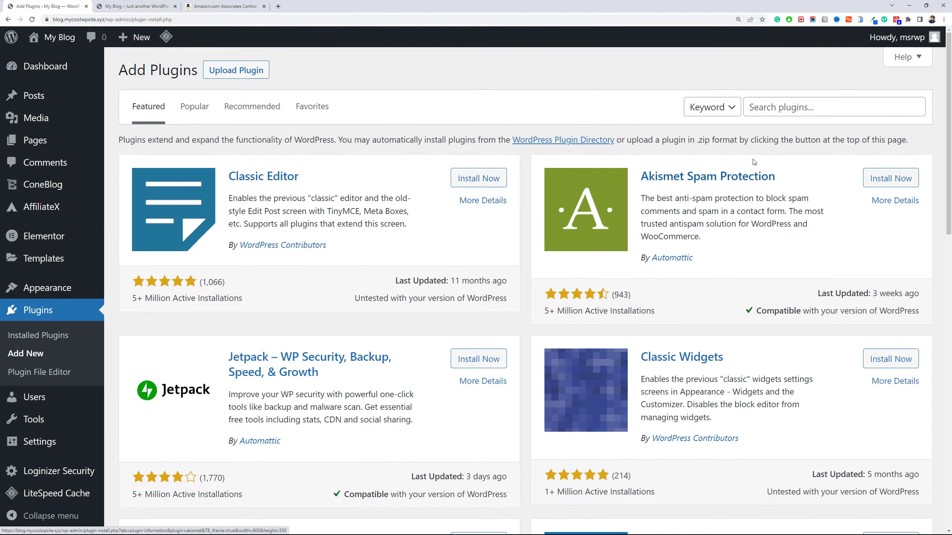
pyautogui.click(765, 110)
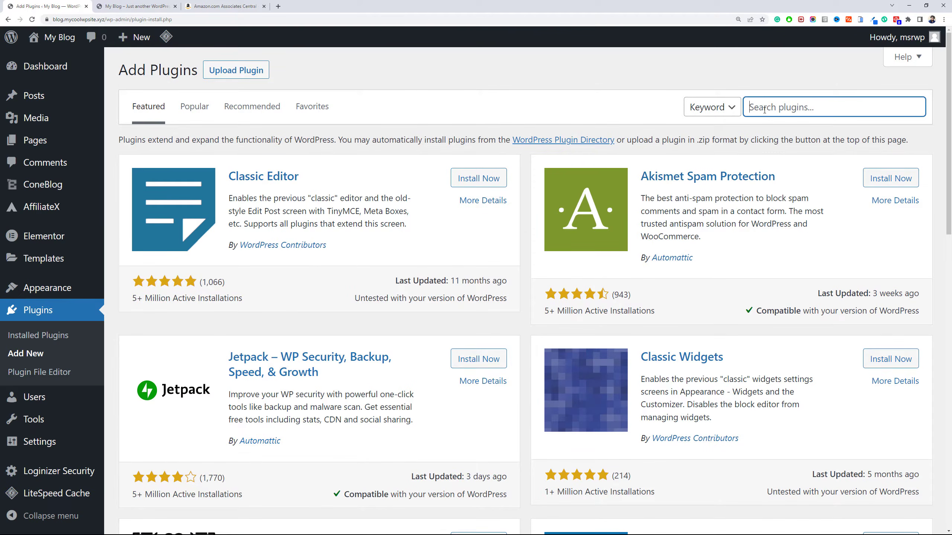
pyautogui.write('affiliate')
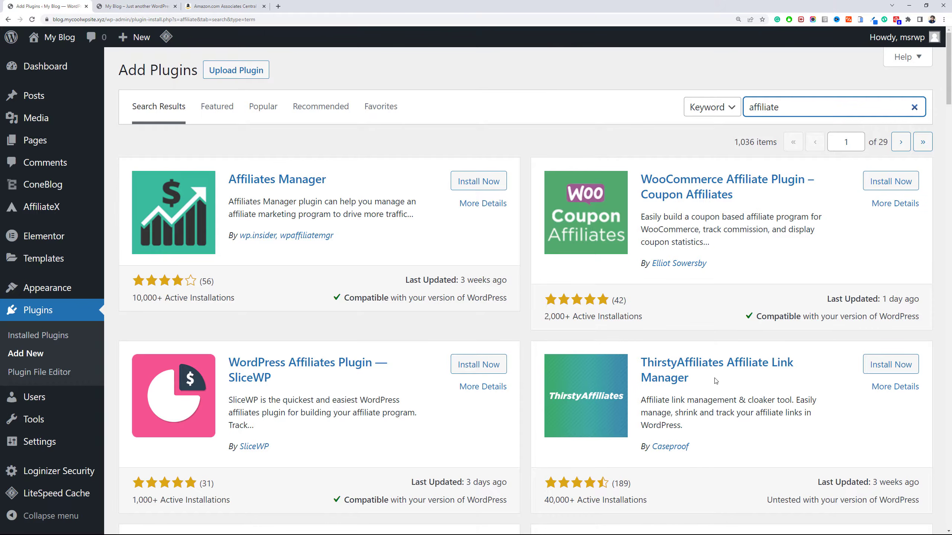
pyautogui.click(867, 371)
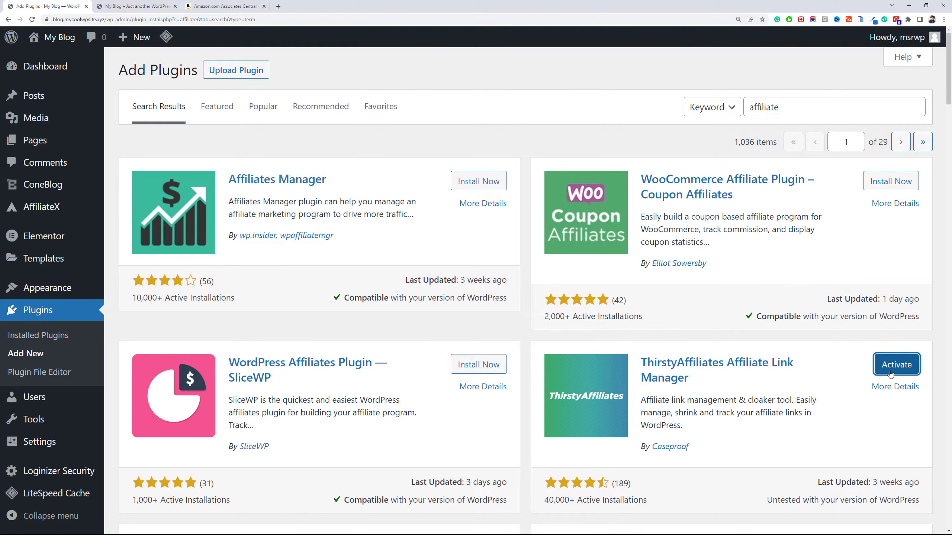
pyautogui.click(888, 373)
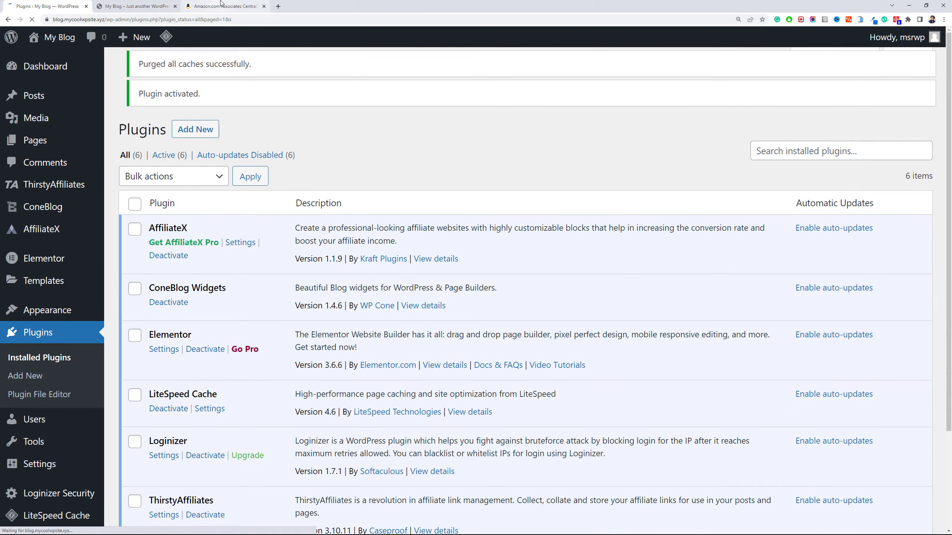
# View the Amazon Associates home page, and review the site's installed plugins list, including LiteSpeed Cache.
pyautogui.click(226, 6)
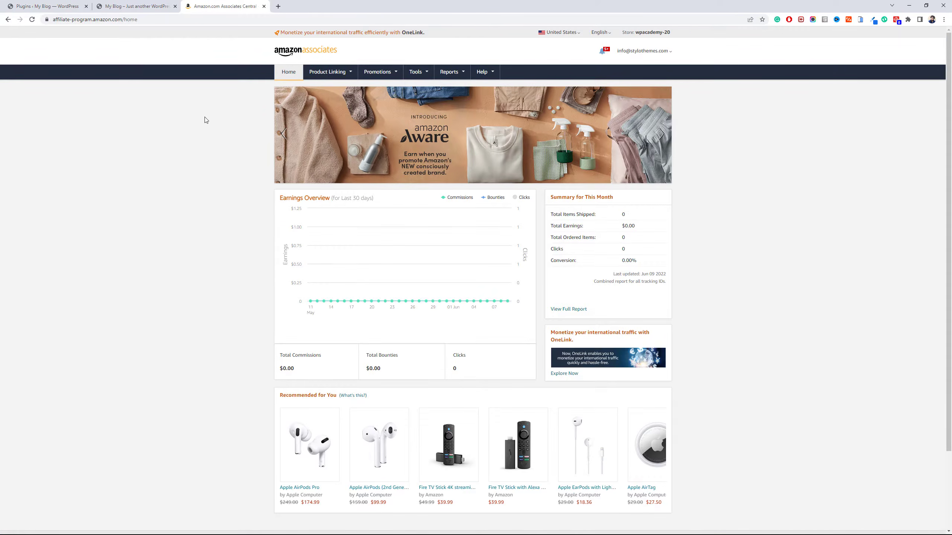
pyautogui.click(55, 4)
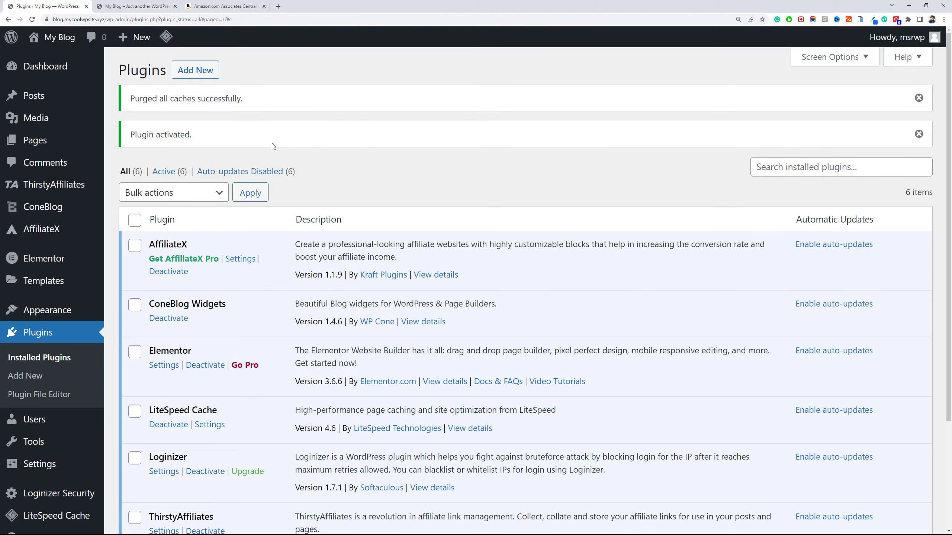
pyautogui.scroll(-3, 273, 145)
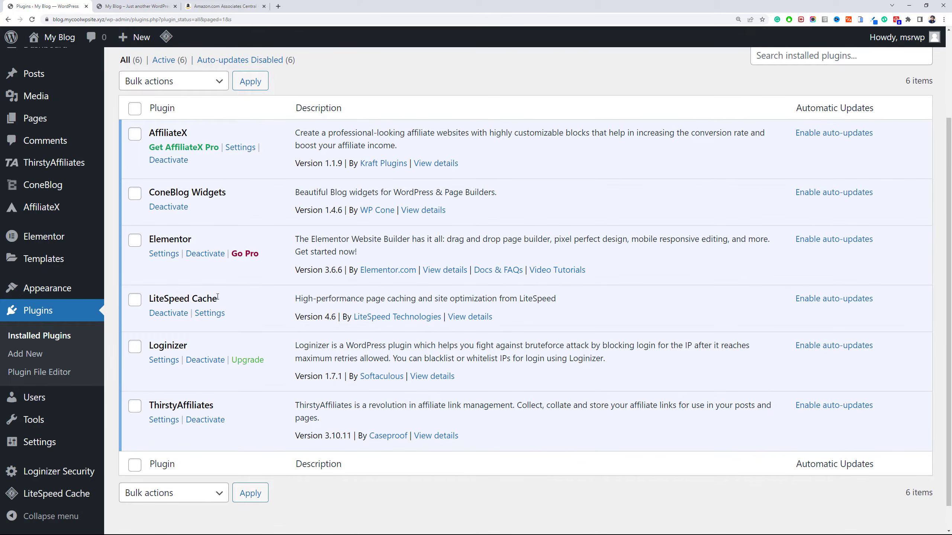
pyautogui.moveTo(217, 298); pyautogui.dragTo(153, 298)
pyautogui.click(187, 345)
pyautogui.moveTo(217, 299); pyautogui.dragTo(151, 299)
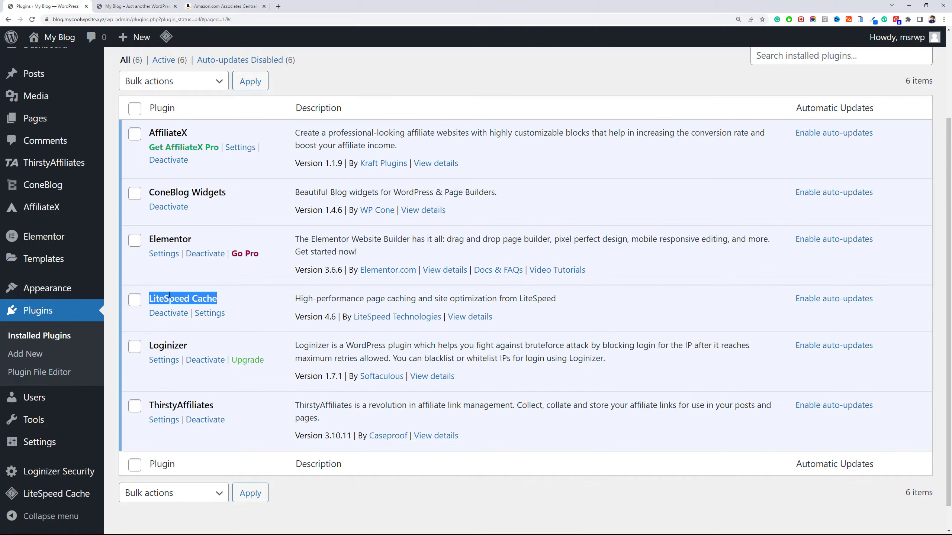
pyautogui.click(184, 219)
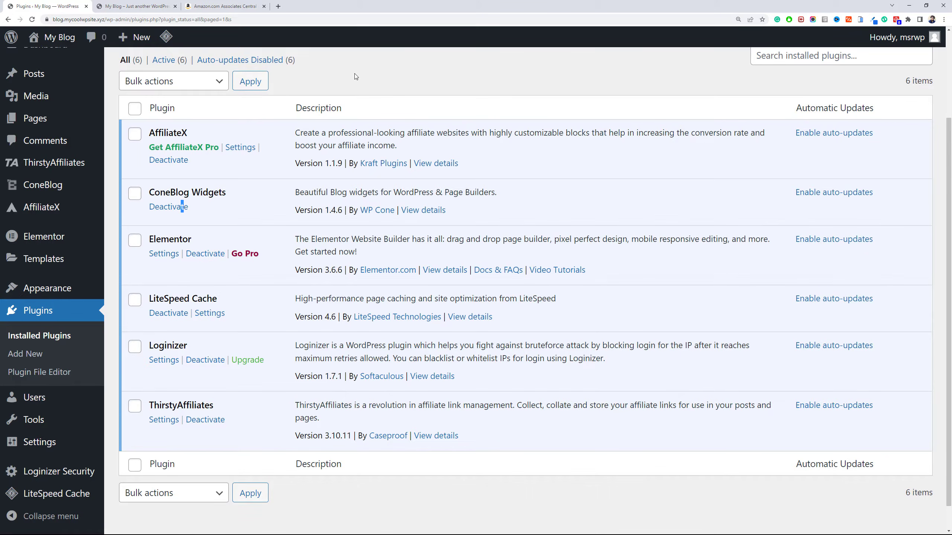
pyautogui.scroll(3, 375, 79)
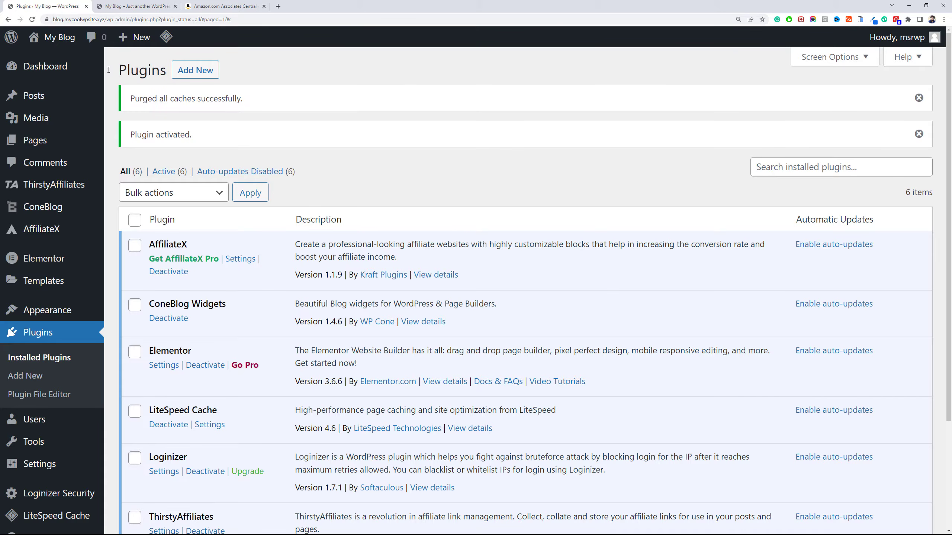
# Review the blog's existing posts and its list of post categories and subcategories.
pyautogui.click(33, 95)
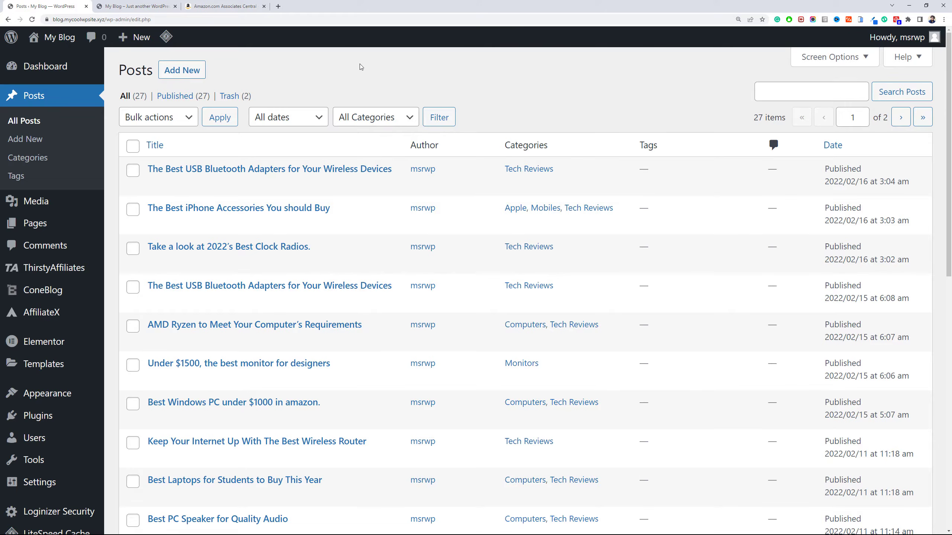
pyautogui.moveTo(950, 103); pyautogui.dragTo(950, 48)
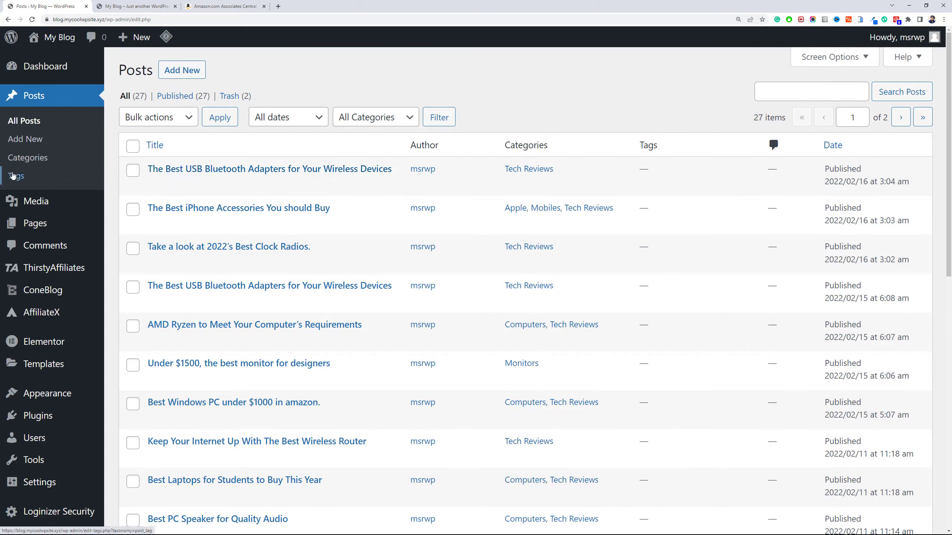
pyautogui.click(13, 161)
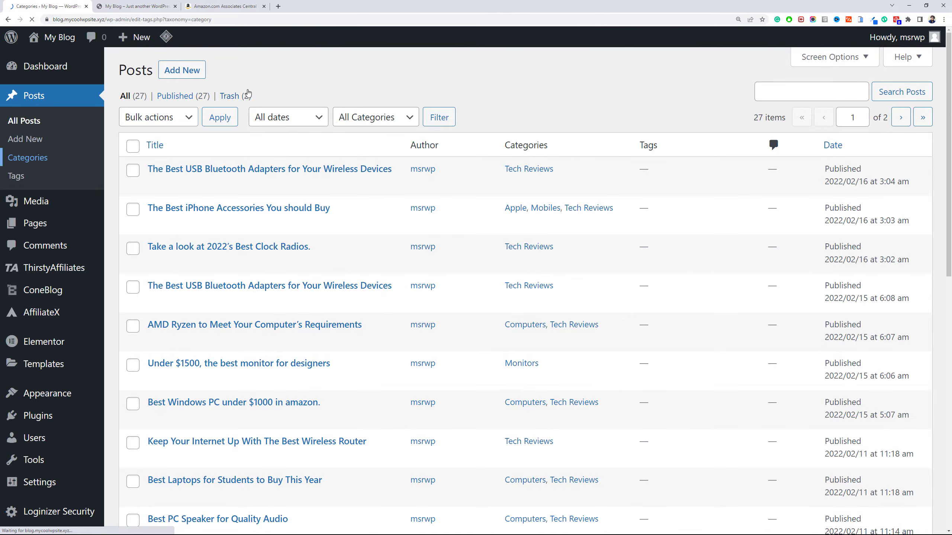
pyautogui.scroll(-5, 525, 262)
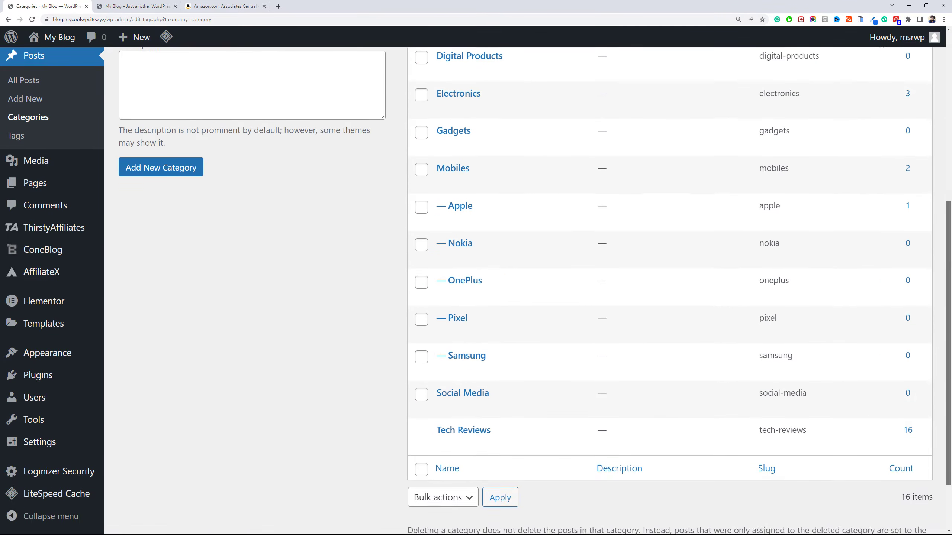
pyautogui.scroll(10, 88, 262)
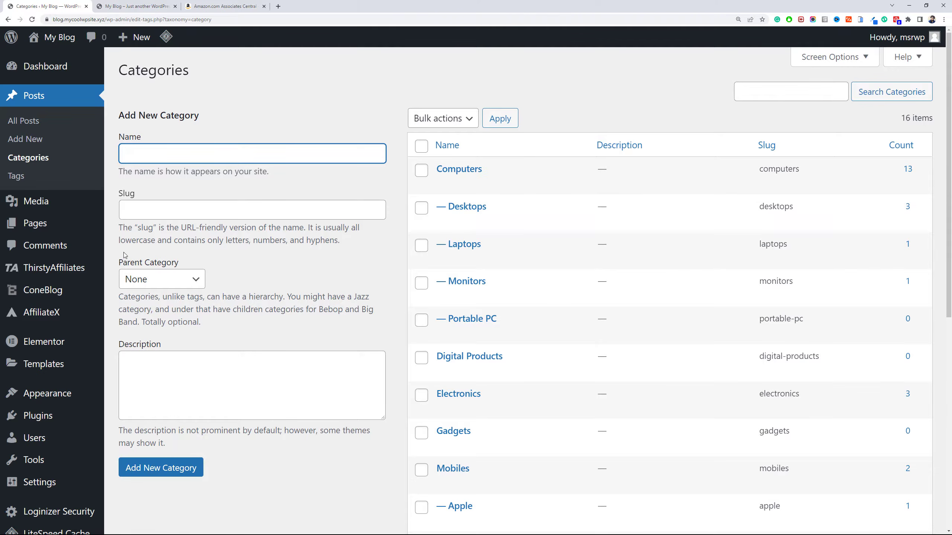
# Load Main Menu in the menu editor and examine its category items and nested sub items.
pyautogui.moveTo(88, 397)
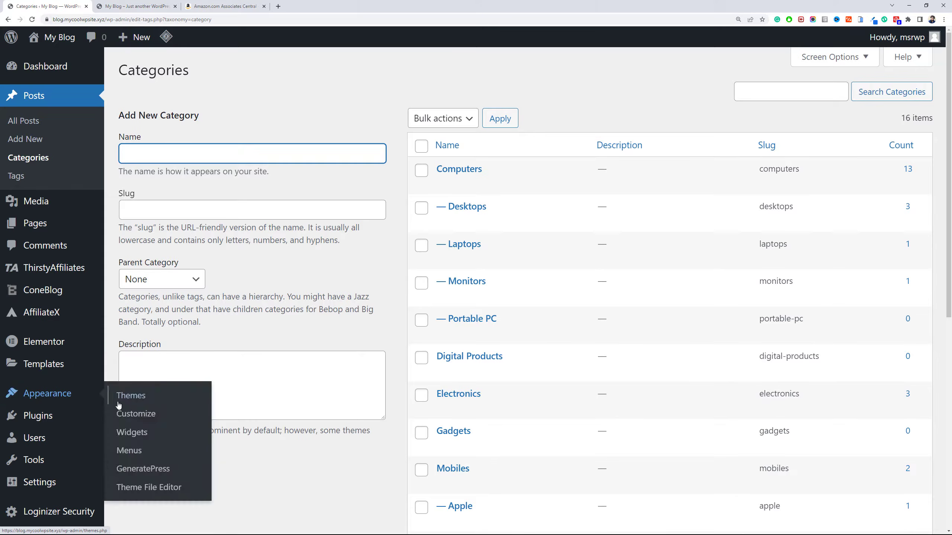
pyautogui.click(132, 451)
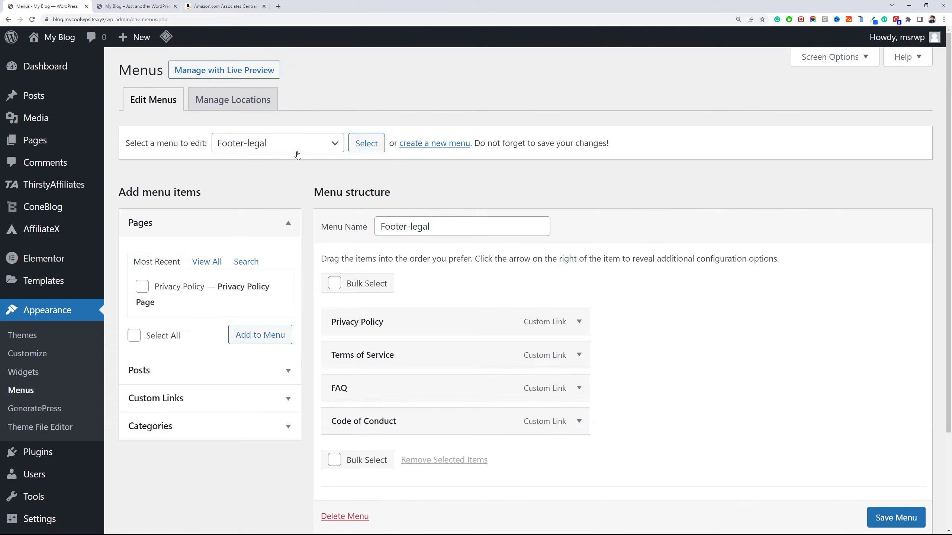
pyautogui.click(297, 148)
pyautogui.click(297, 184)
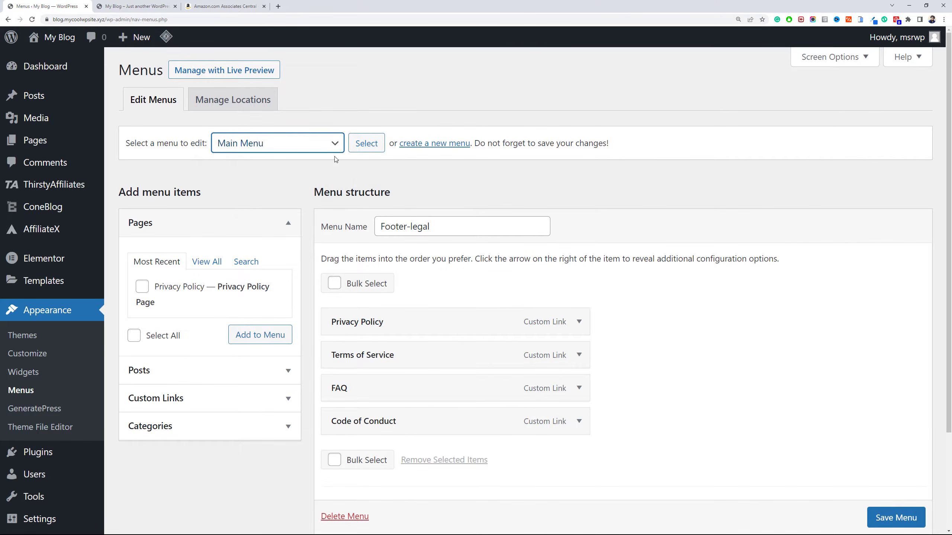
pyautogui.click(366, 143)
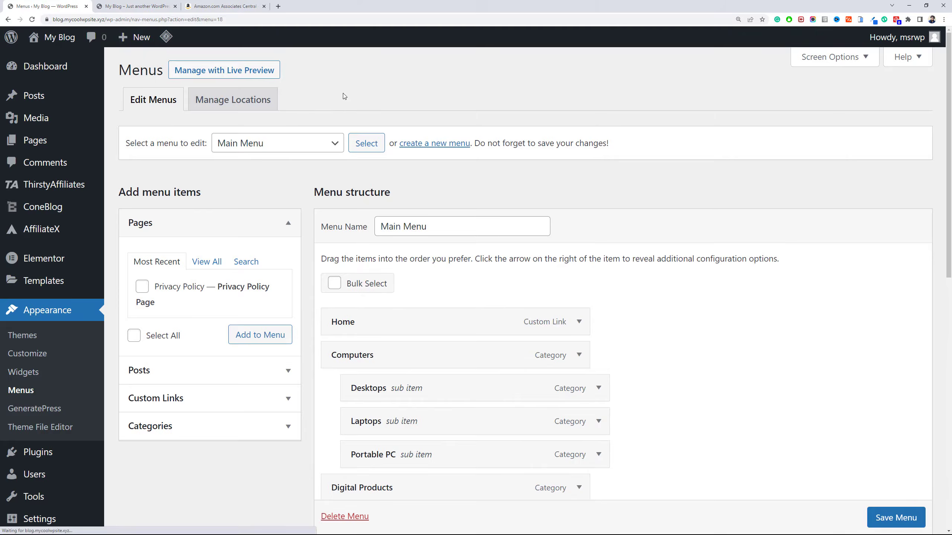
pyautogui.scroll(-5, 375, 112)
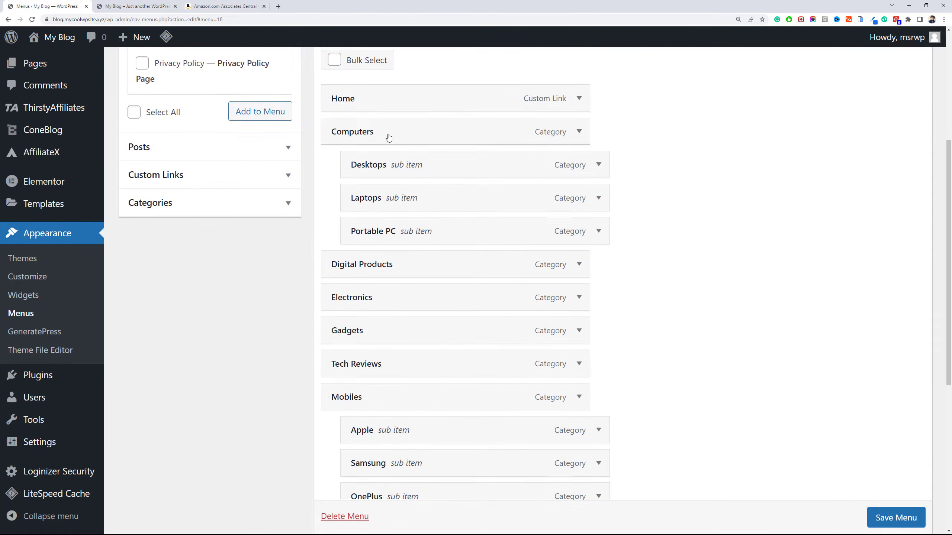
pyautogui.scroll(-5, 388, 136)
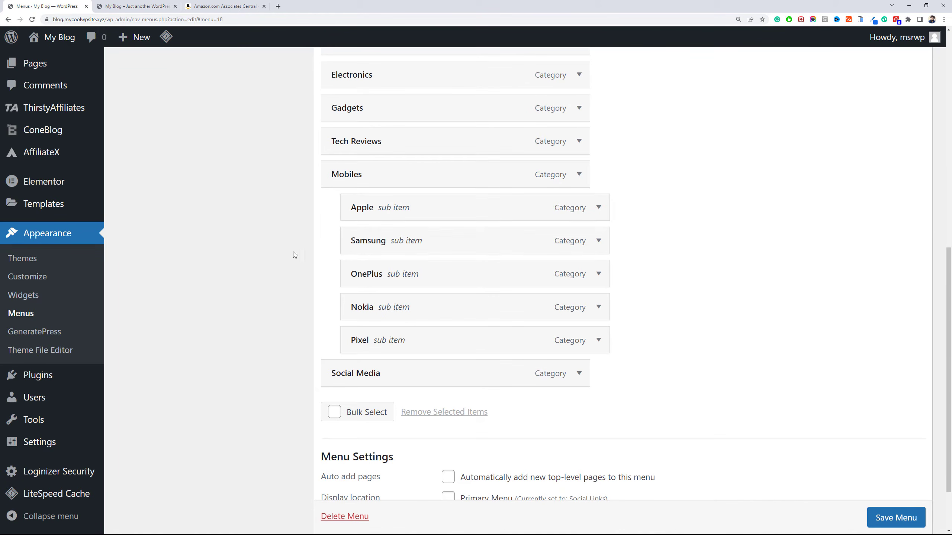
pyautogui.scroll(5, 292, 251)
pyautogui.scroll(3, 296, 250)
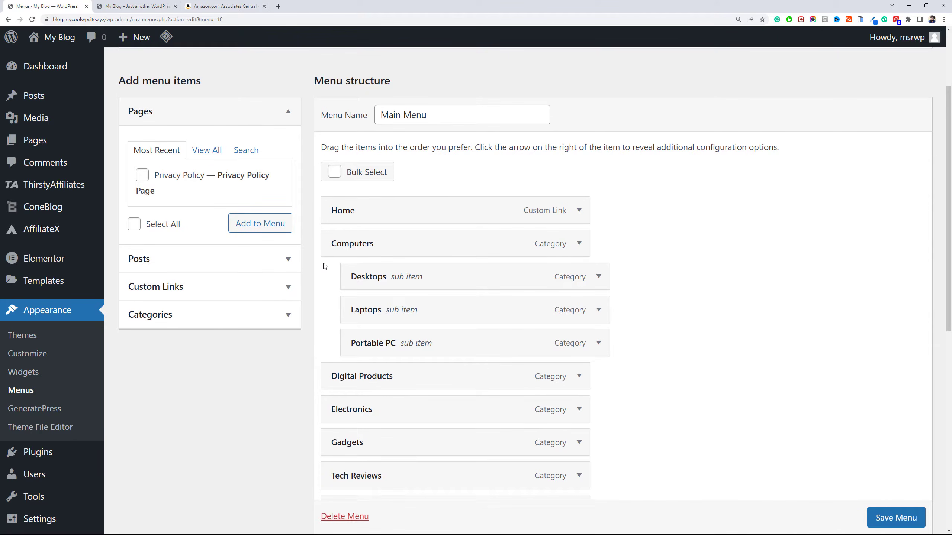
pyautogui.scroll(3, 324, 266)
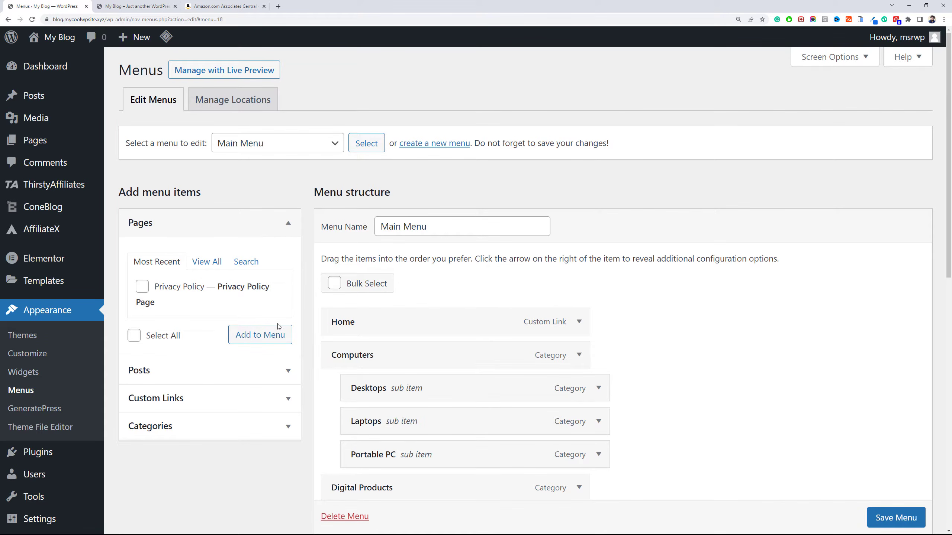
pyautogui.scroll(-7, 176, 367)
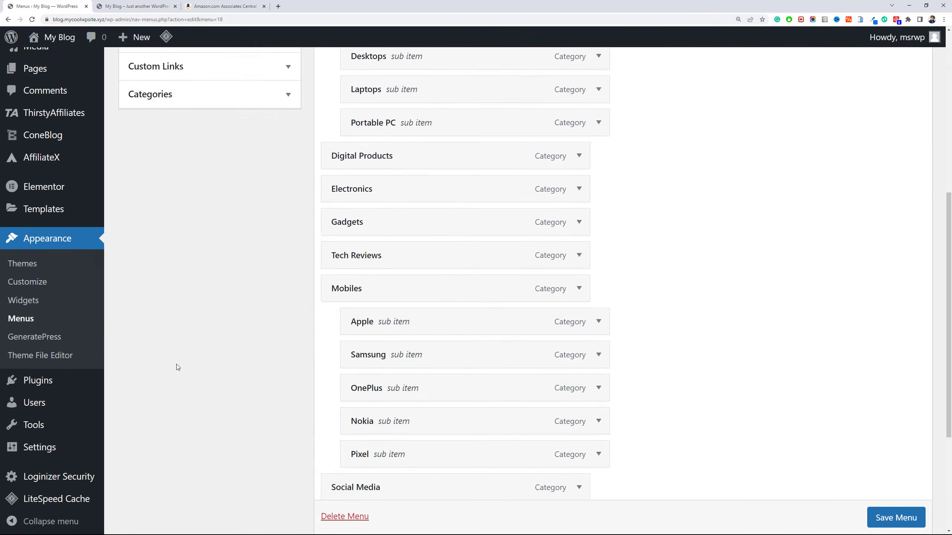
pyautogui.scroll(3, 176, 366)
pyautogui.scroll(-3, 112, 412)
# Set the site title to Tech Ninja in the general settings.
pyautogui.moveTo(81, 450)
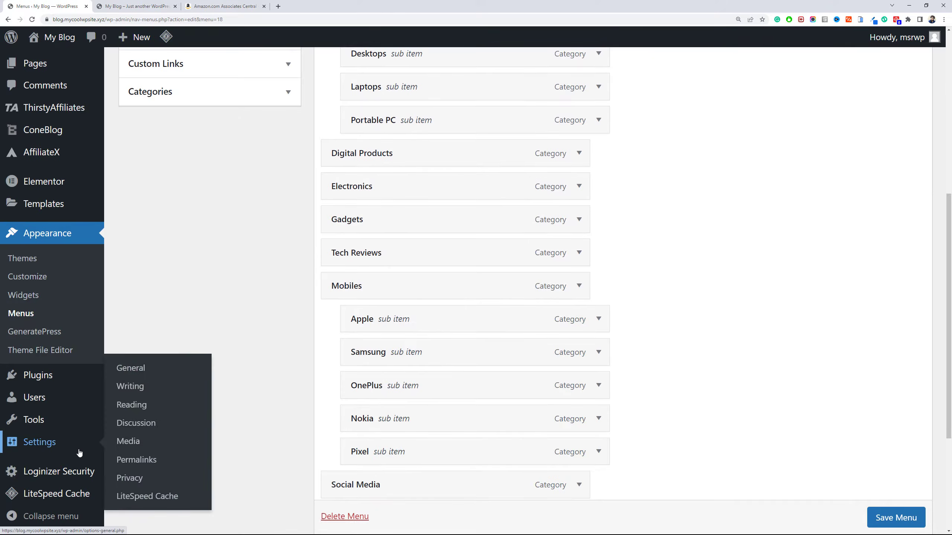
pyautogui.click(137, 377)
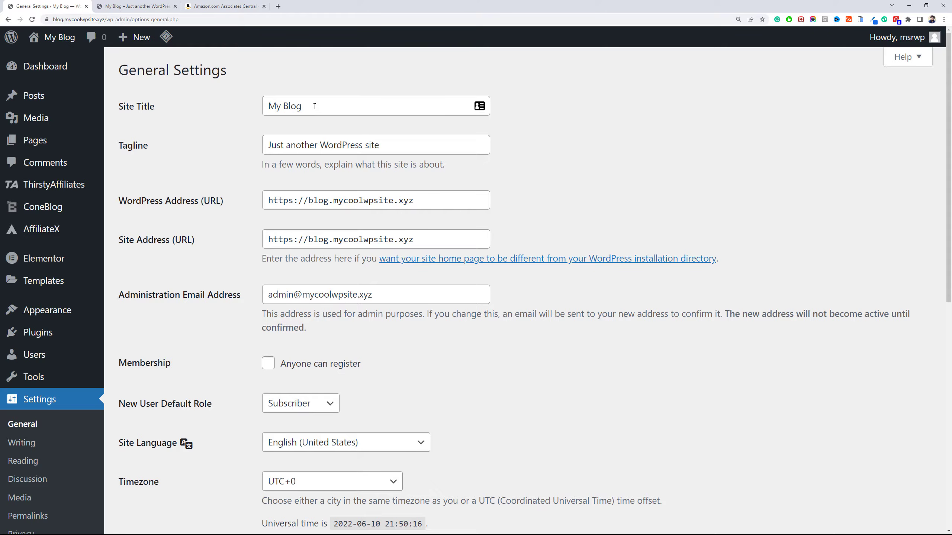
pyautogui.moveTo(314, 105); pyautogui.dragTo(265, 106)
pyautogui.write('Te')
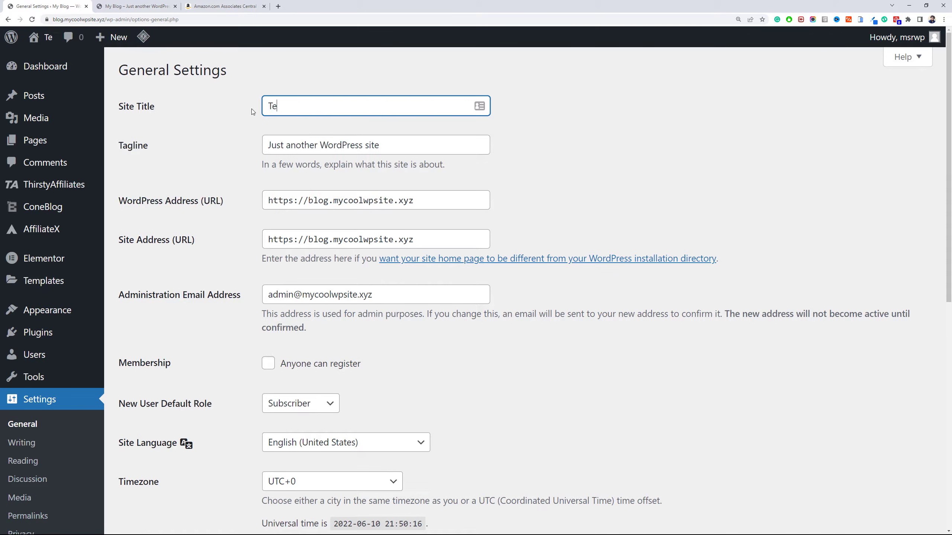
pyautogui.write('ch Ninja')
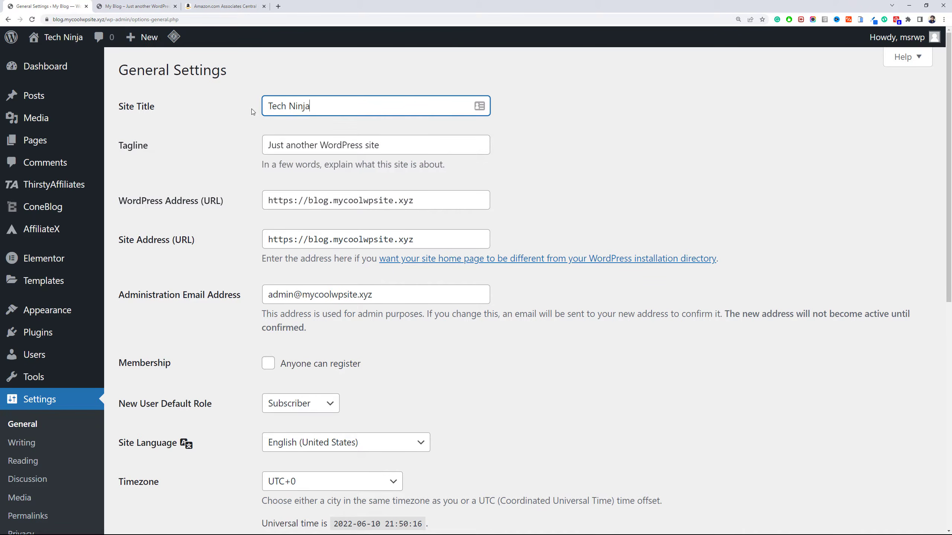
# Set the tagline to "Your Ultimate Tech Guide" and save the general settings.
pyautogui.press('Tab')
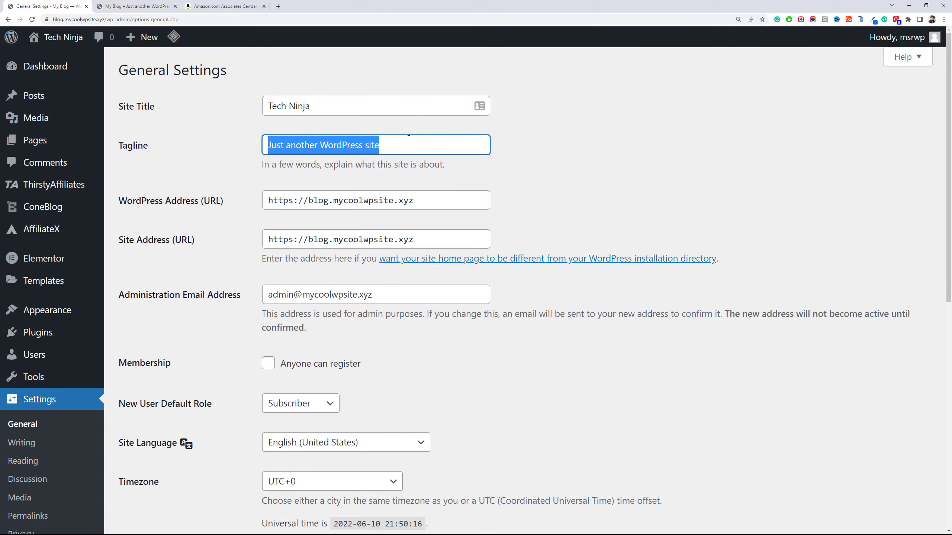
pyautogui.write('Your Ultimate Tech Guide')
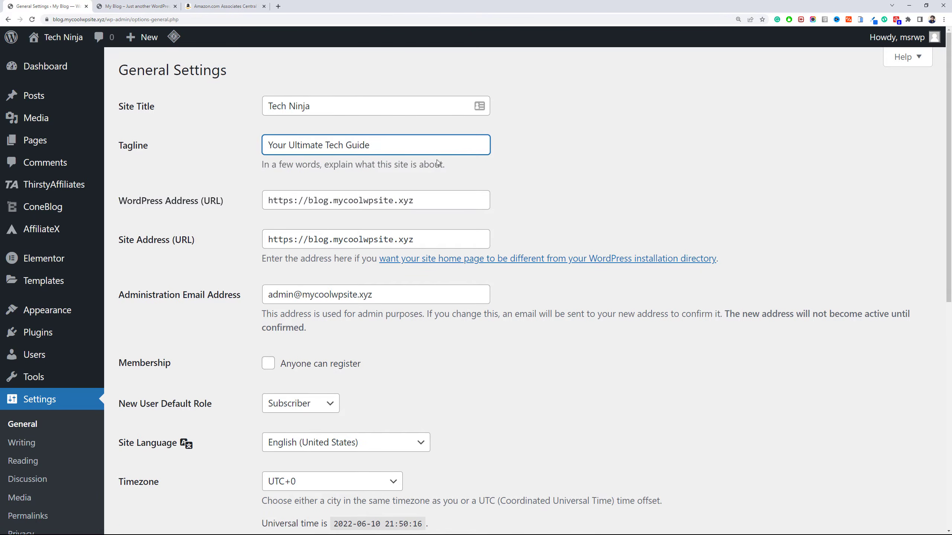
pyautogui.scroll(-10, 399, 298)
pyautogui.click(168, 467)
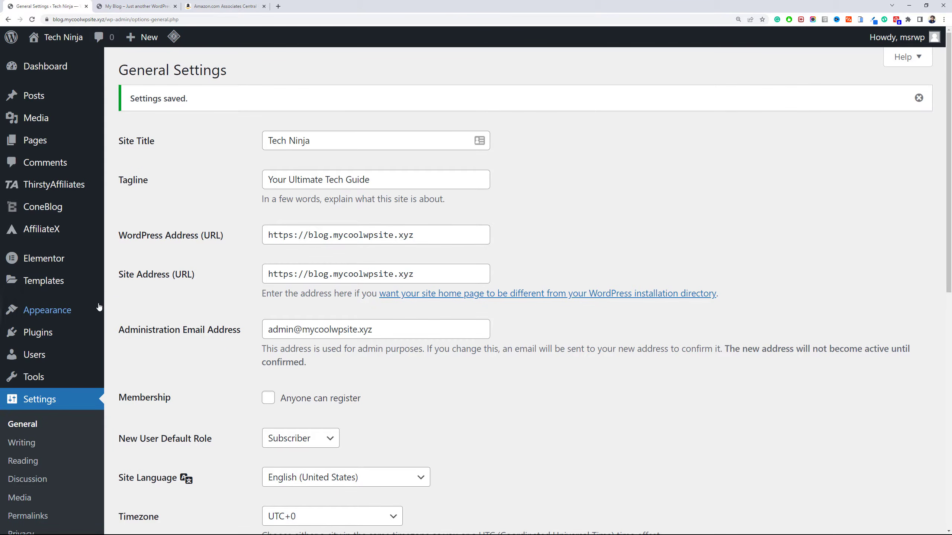
# Open the theme customizer in a separate browser tab, then assign Main Menu to the Primary Menu display location and save it.
pyautogui.moveTo(47, 310)
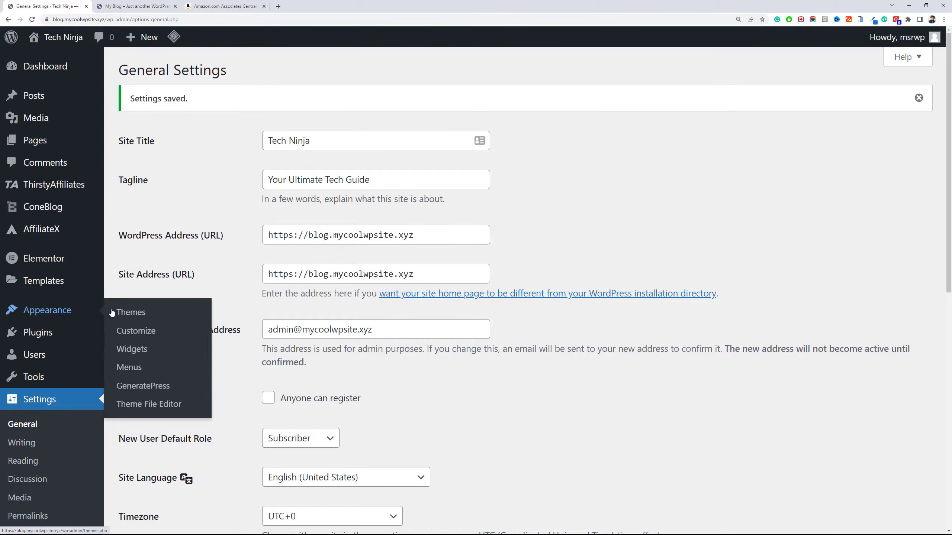
pyautogui.middleClick(131, 329)
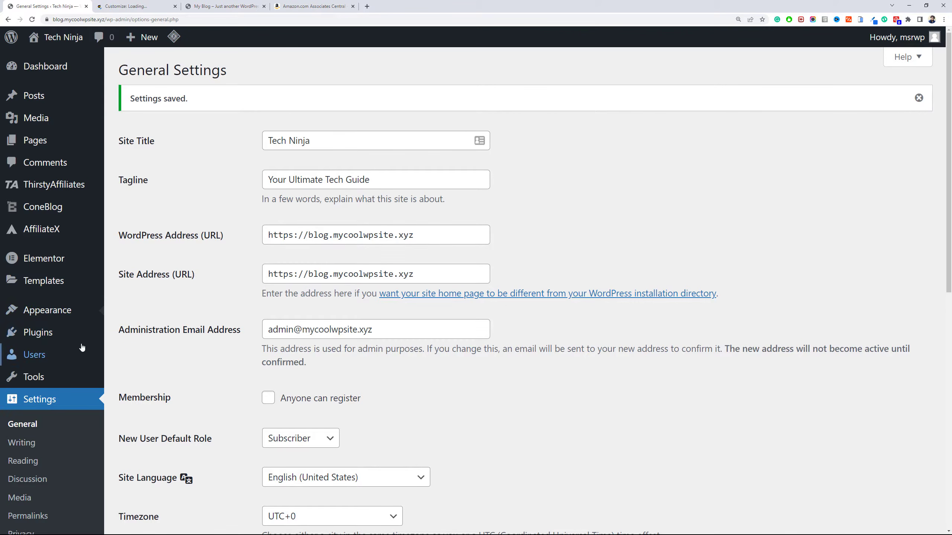
pyautogui.moveTo(83, 310)
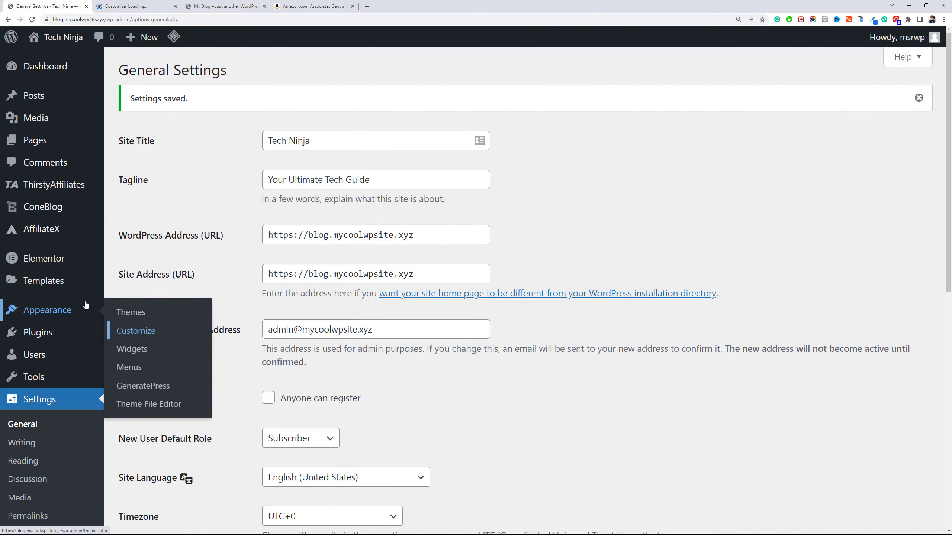
pyautogui.click(153, 366)
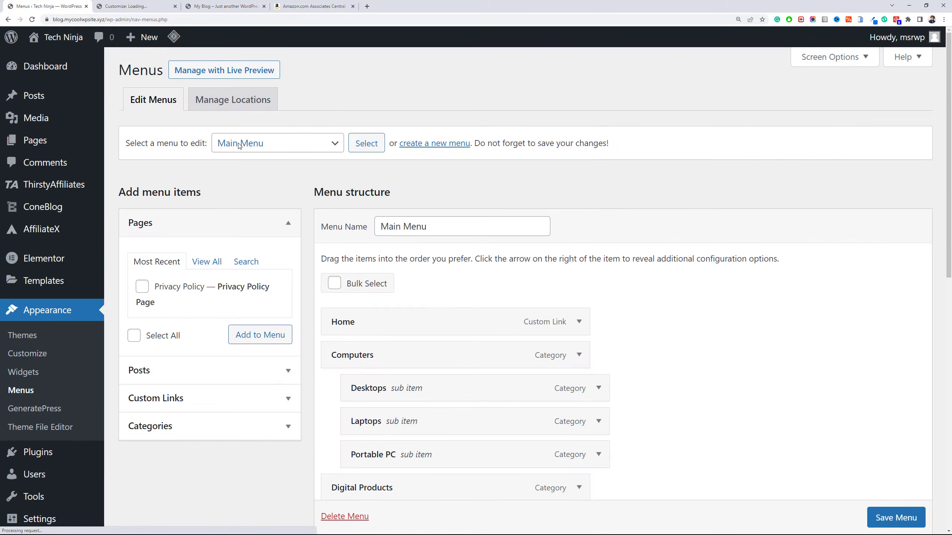
pyautogui.scroll(-3, 239, 145)
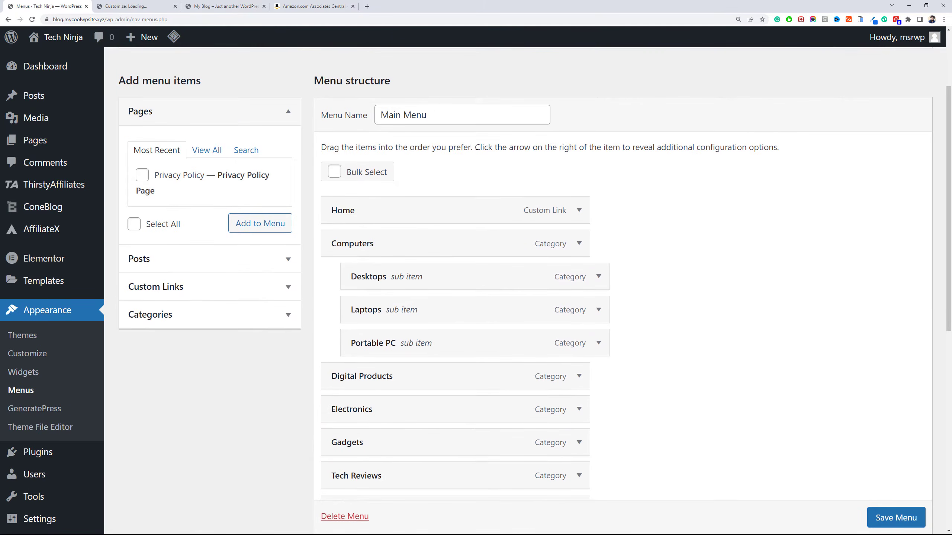
pyautogui.scroll(-10, 483, 133)
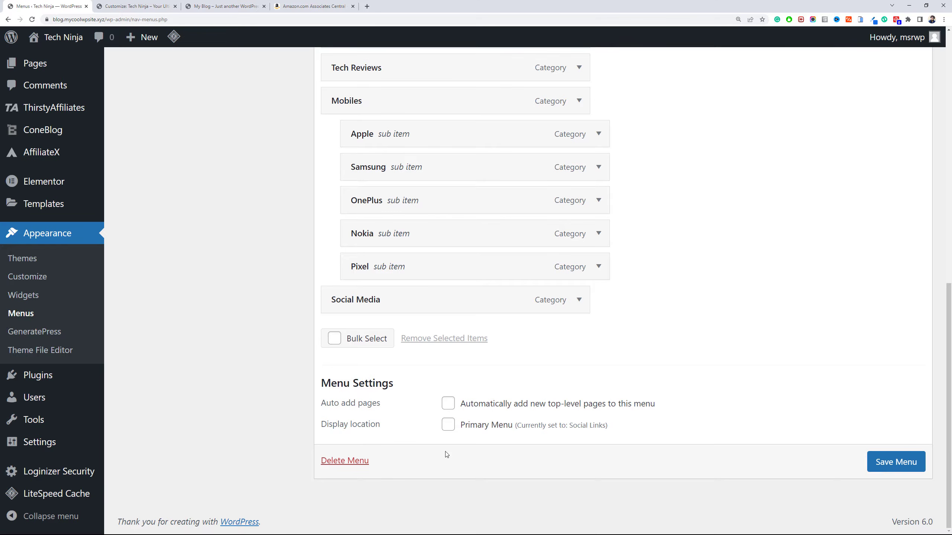
pyautogui.click(448, 424)
pyautogui.click(885, 465)
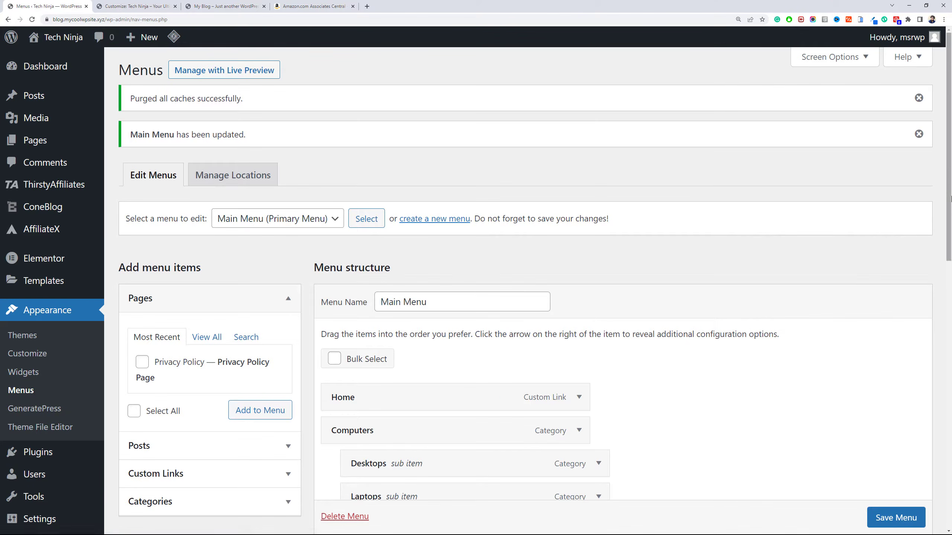
# Reload the theme customizer and upload logo-blog-light.png as the site logo in Site Identity.
pyautogui.click(113, 9)
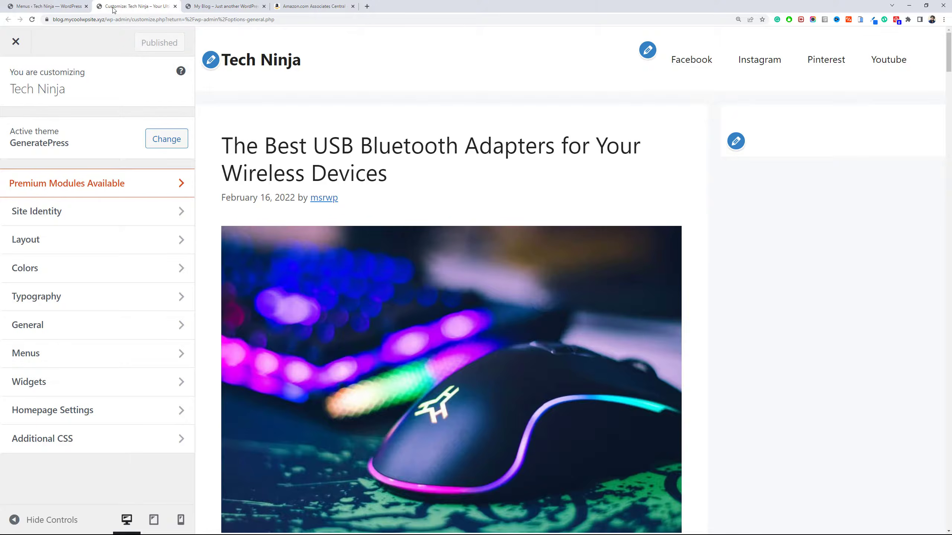
pyautogui.click(32, 23)
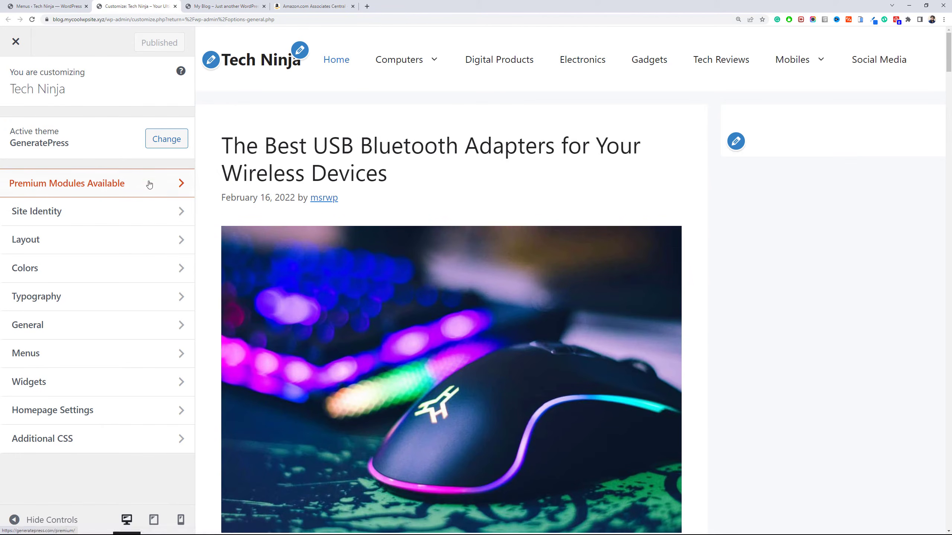
pyautogui.click(155, 216)
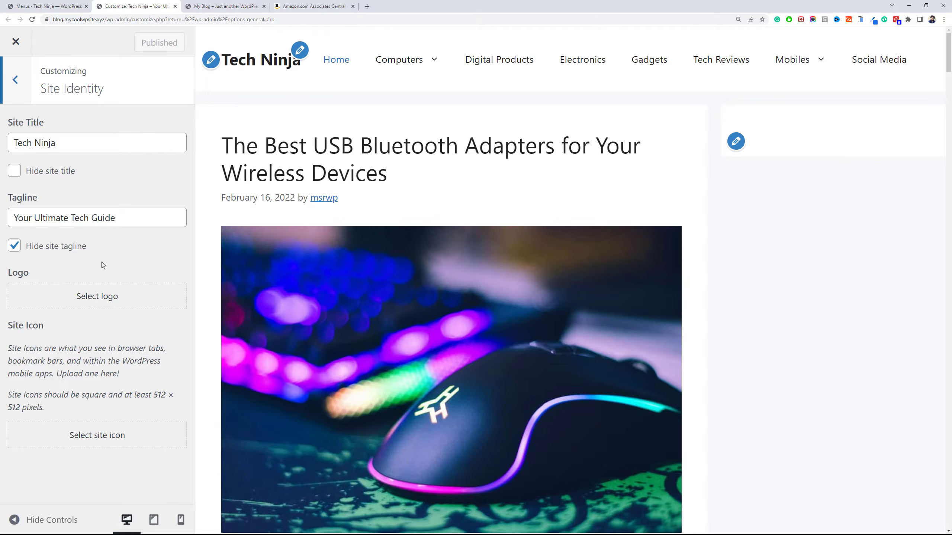
pyautogui.click(111, 295)
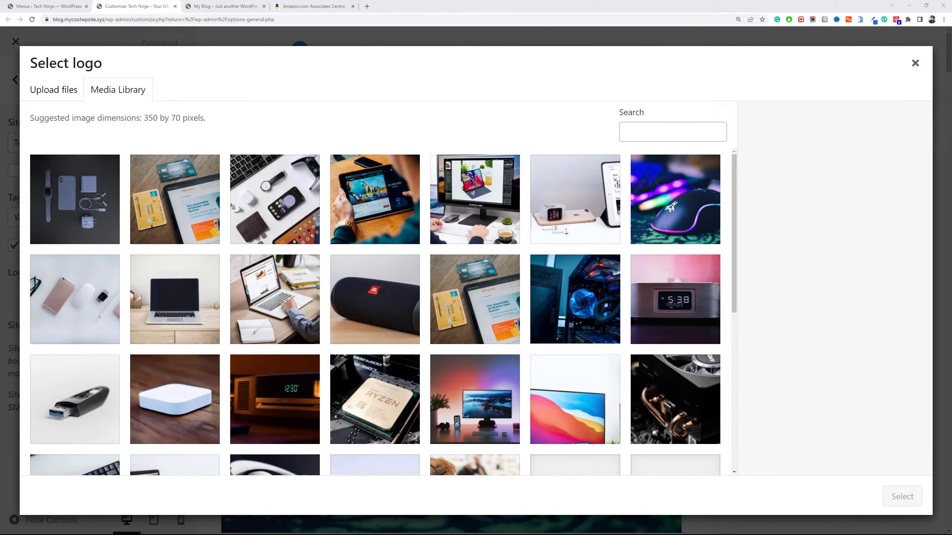
pyautogui.moveTo(1, 165); pyautogui.dragTo(269, 206)
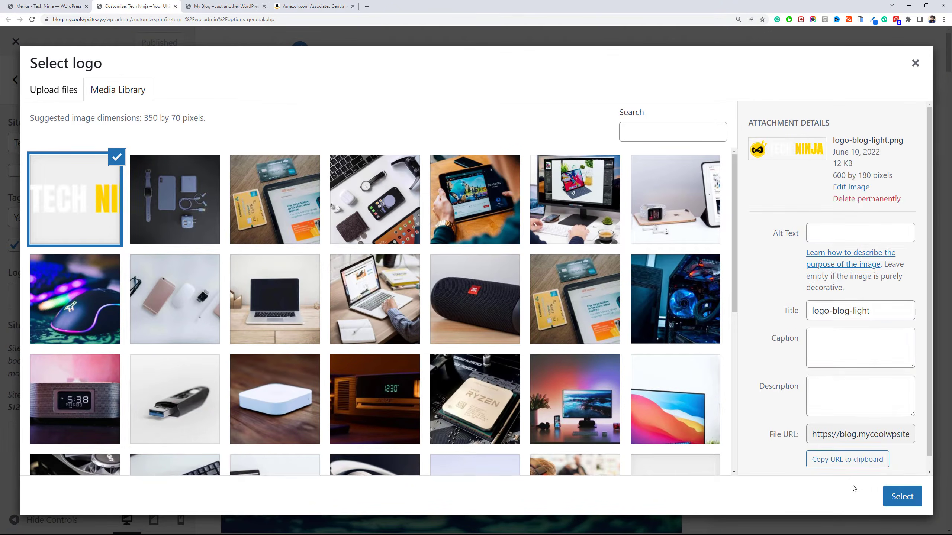
pyautogui.click(897, 498)
pyautogui.click(820, 497)
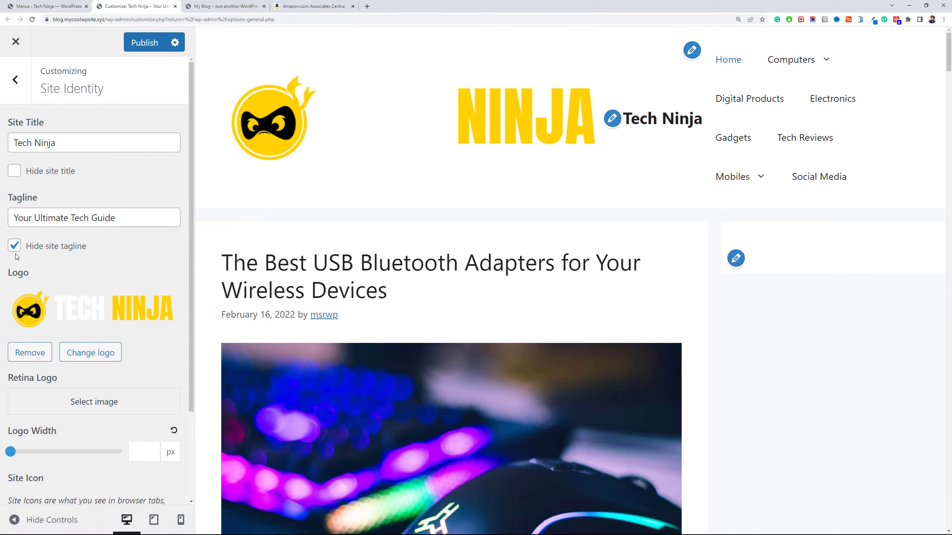
# Hide the site title in the header and set the logo width to 250 px.
pyautogui.click(15, 171)
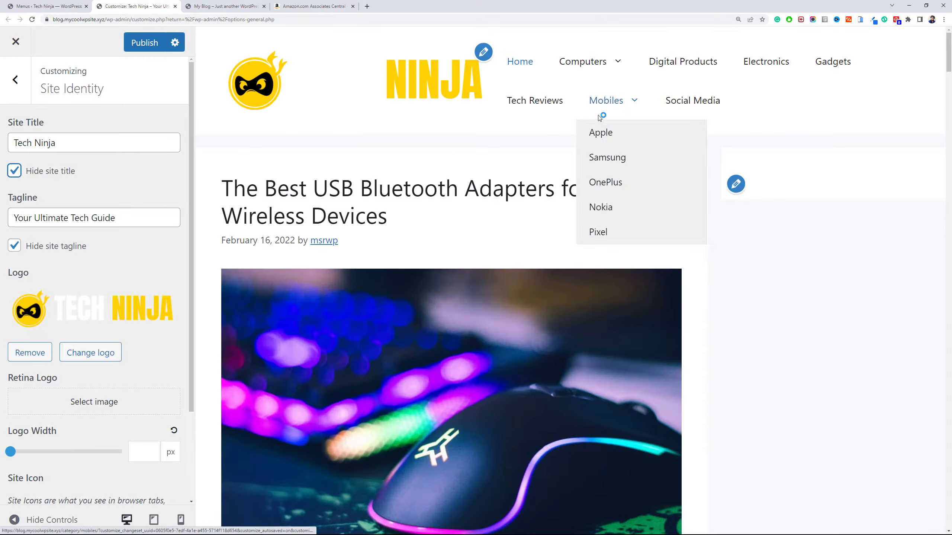
pyautogui.click(140, 451)
pyautogui.write('250')
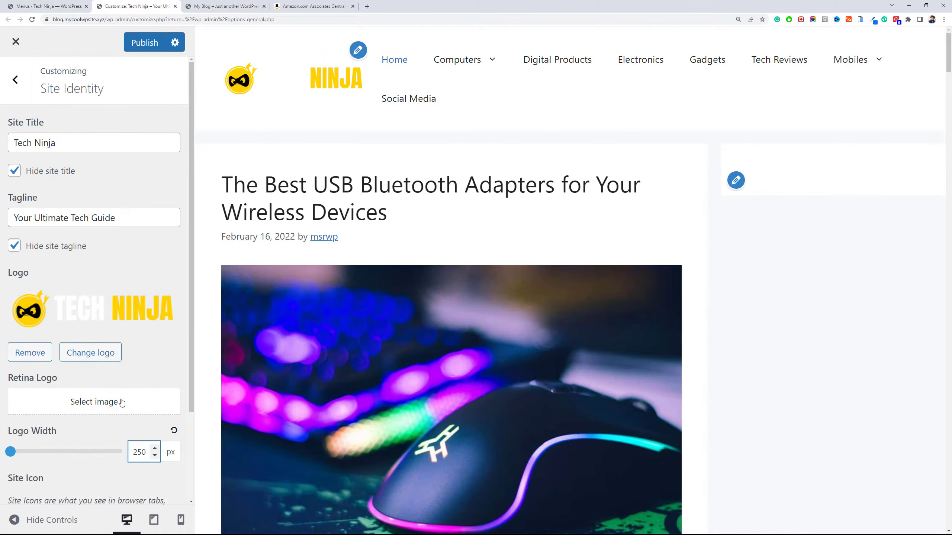
# Upload site-icon-blog.png as the site icon and publish the site identity changes.
pyautogui.scroll(-3, 192, 330)
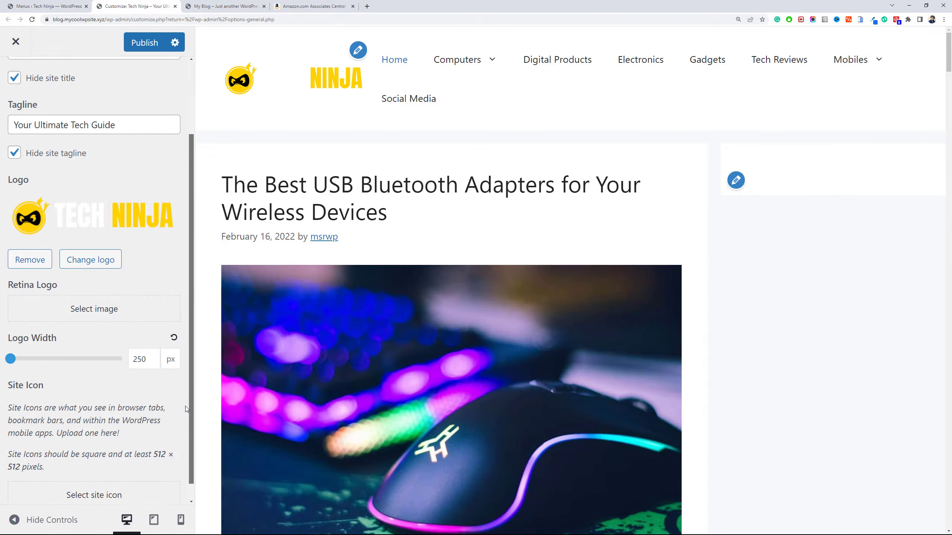
pyautogui.scroll(-1, 91, 303)
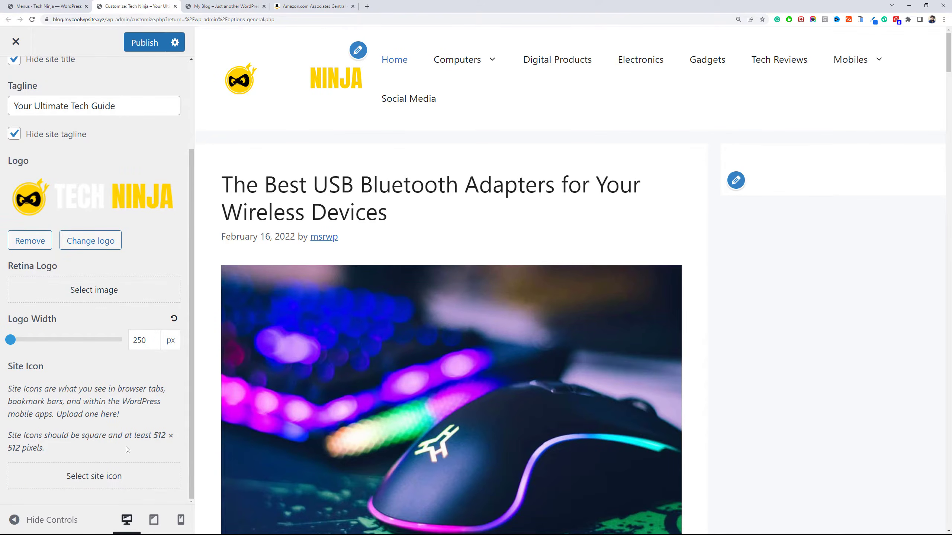
pyautogui.click(133, 473)
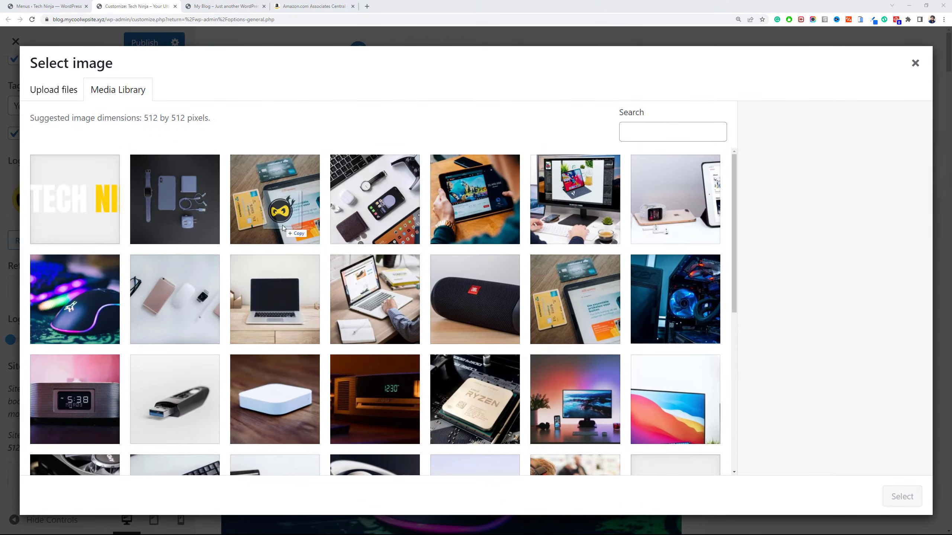
pyautogui.moveTo(0, 225); pyautogui.dragTo(281, 228)
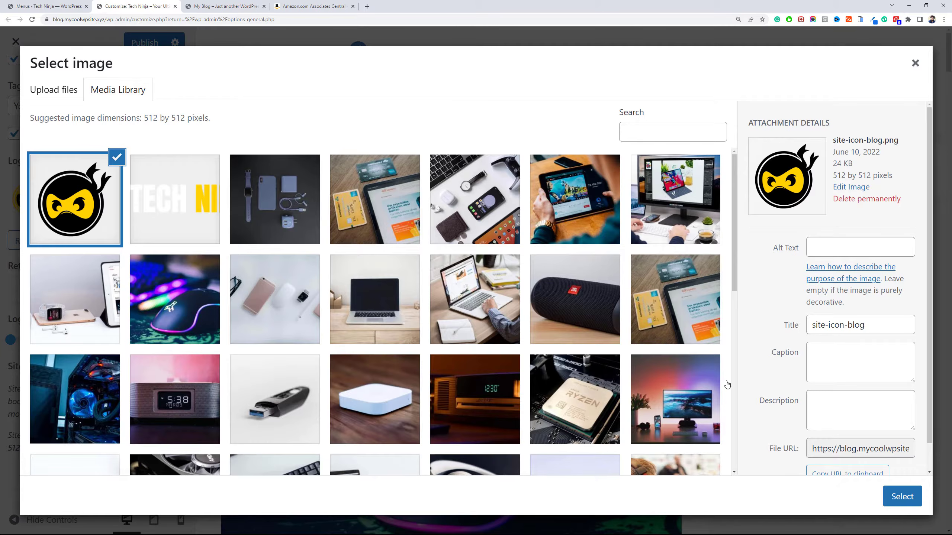
pyautogui.click(911, 502)
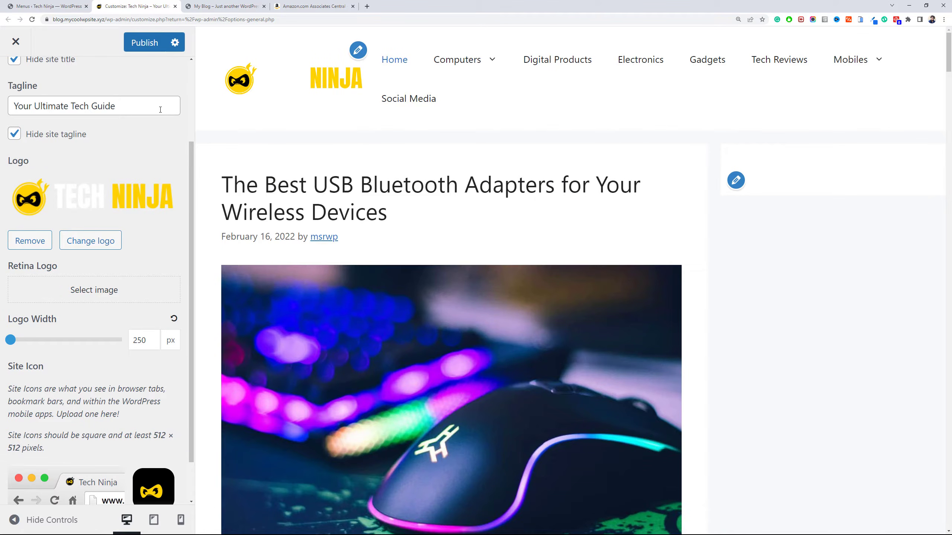
pyautogui.moveTo(193, 154); pyautogui.dragTo(195, 248)
pyautogui.click(188, 149)
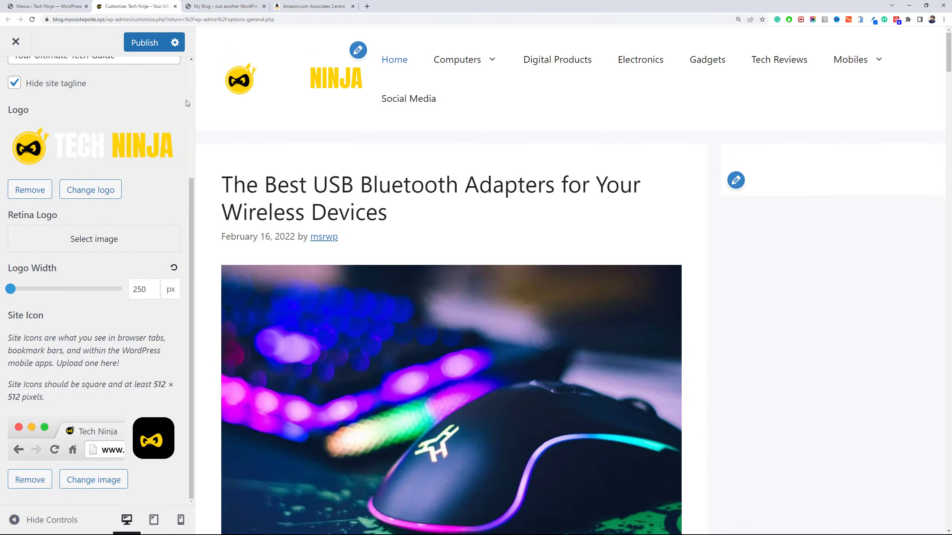
pyautogui.scroll(3, 188, 93)
pyautogui.click(144, 43)
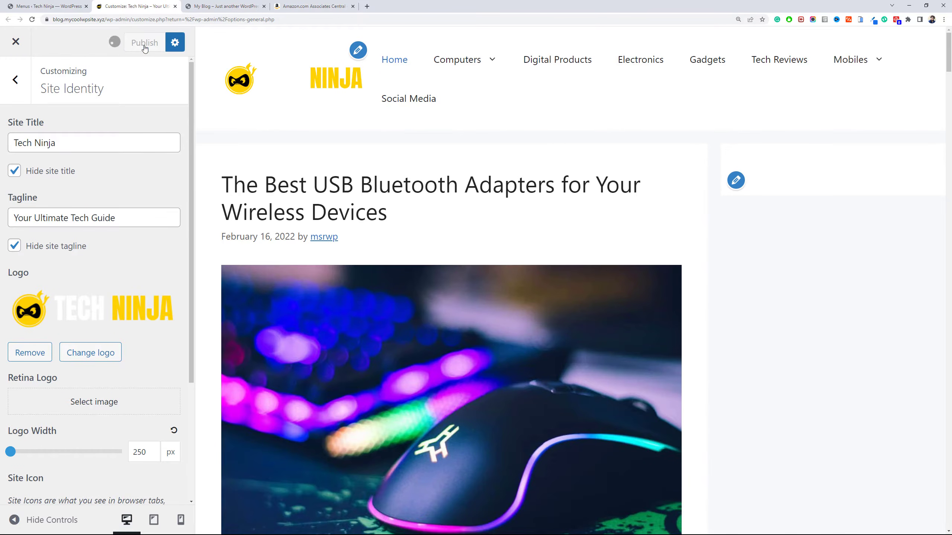
# Apply the "Navigation After - Centered" preset to the header layout.
pyautogui.click(20, 93)
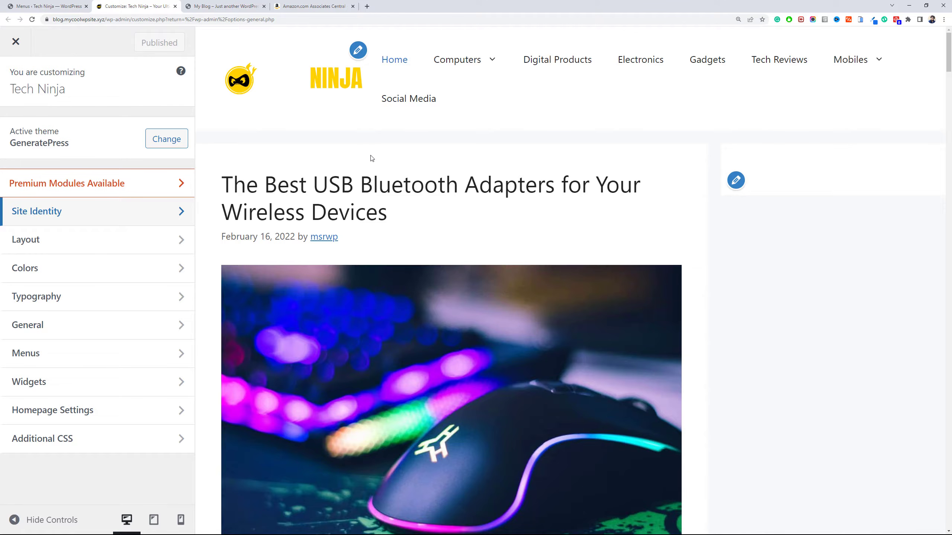
pyautogui.click(141, 239)
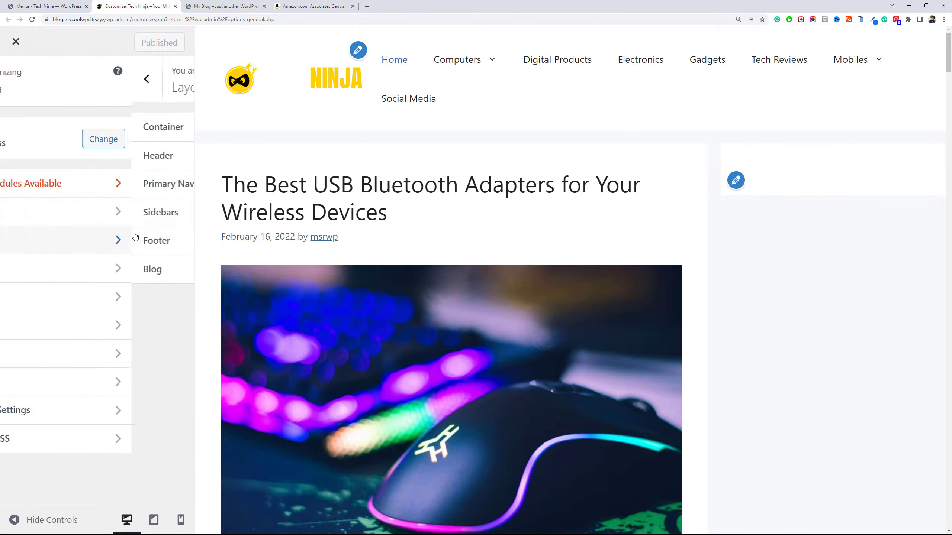
pyautogui.click(122, 157)
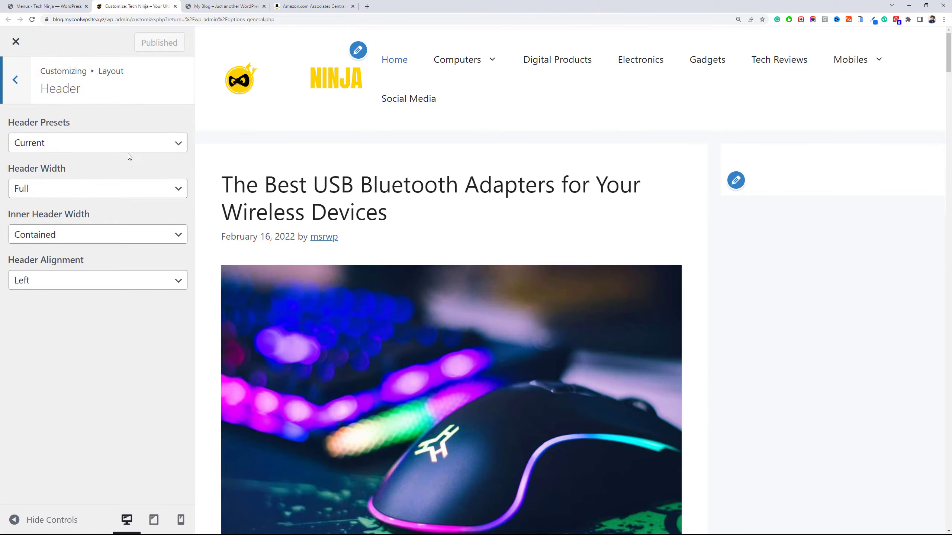
pyautogui.click(125, 147)
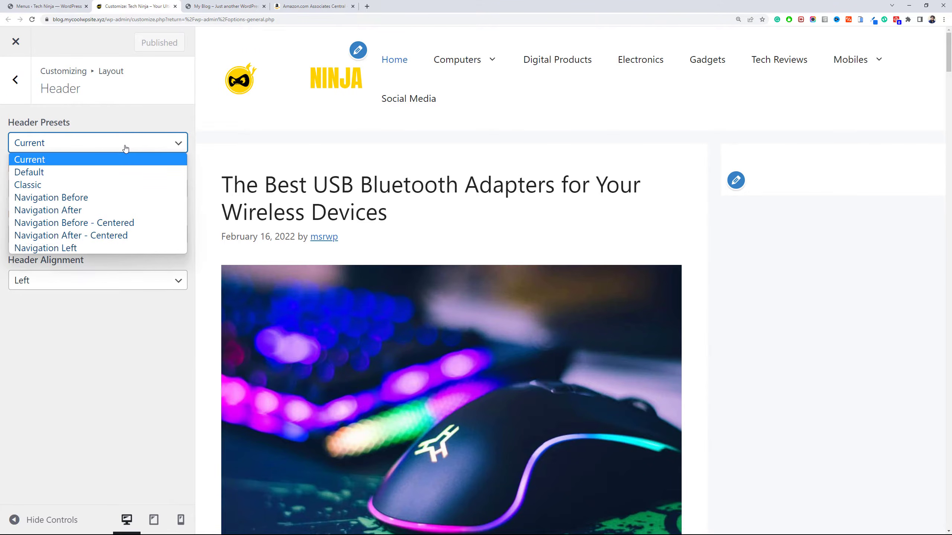
pyautogui.click(133, 235)
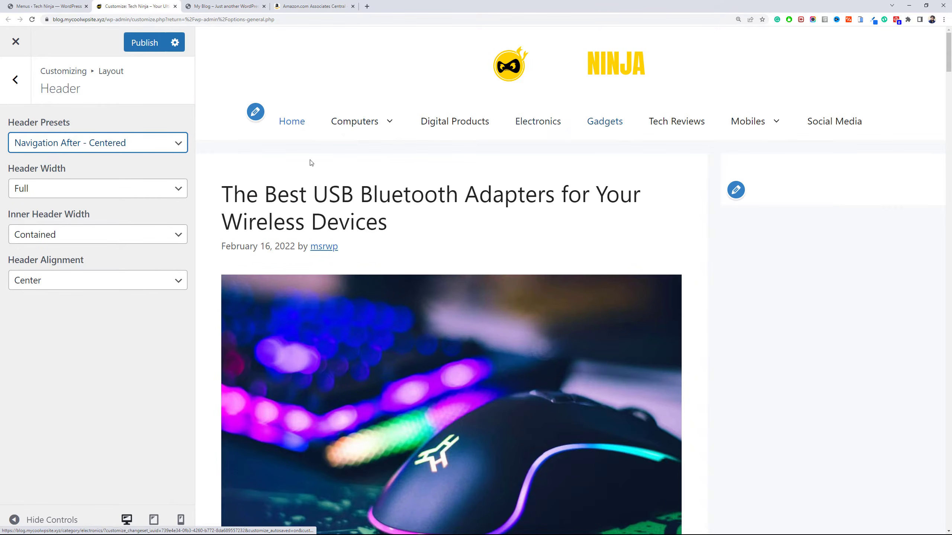
# Check the Primary Navigation layout settings, including its alignment and location.
pyautogui.click(15, 79)
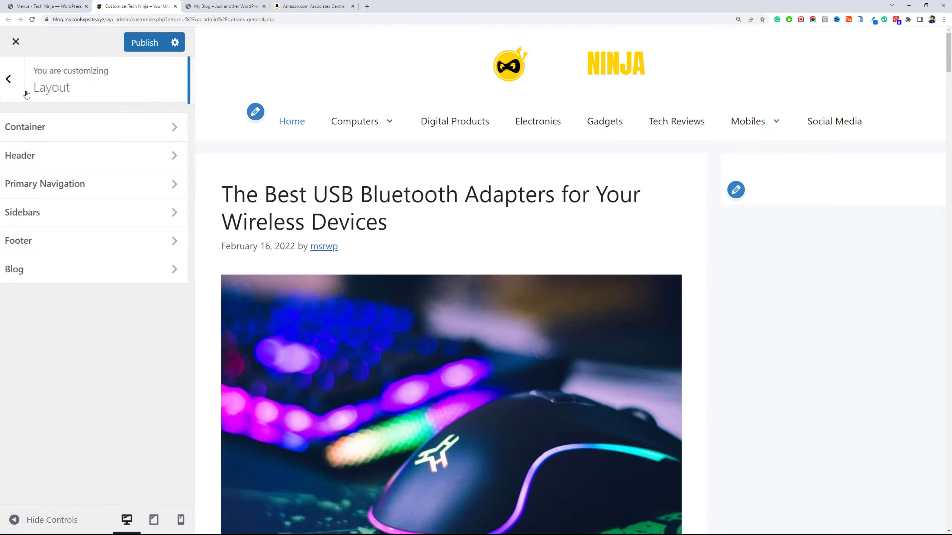
pyautogui.click(80, 184)
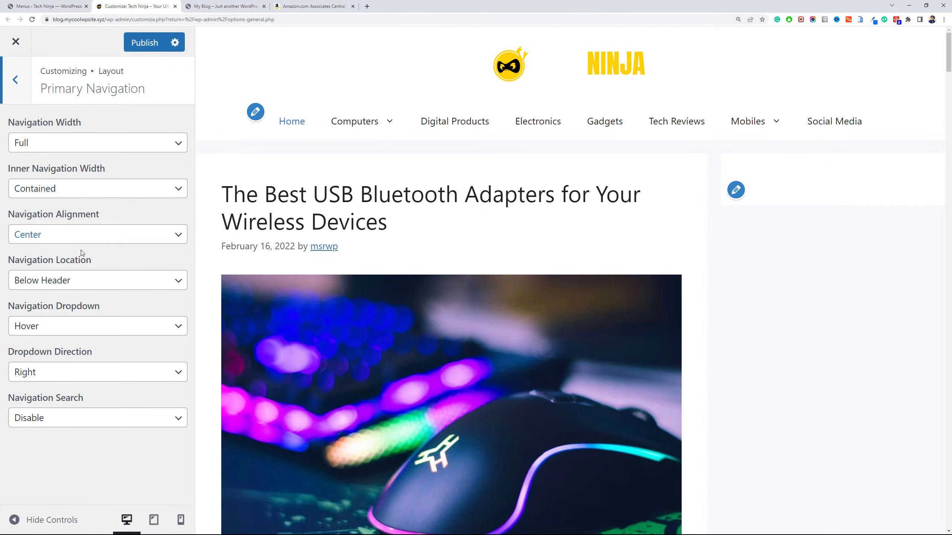
pyautogui.click(23, 94)
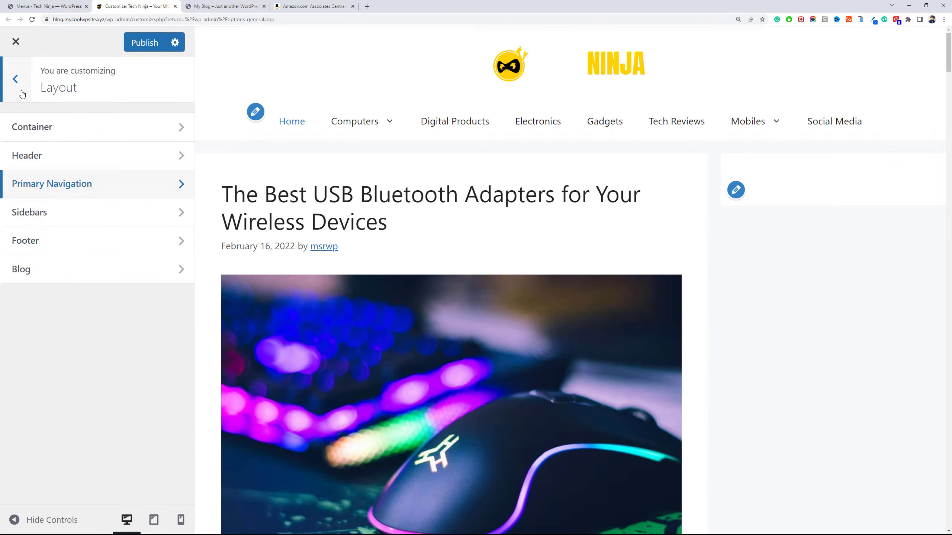
# Change the global accent color to yellow #ffc300 and copy its hex code.
pyautogui.click(23, 95)
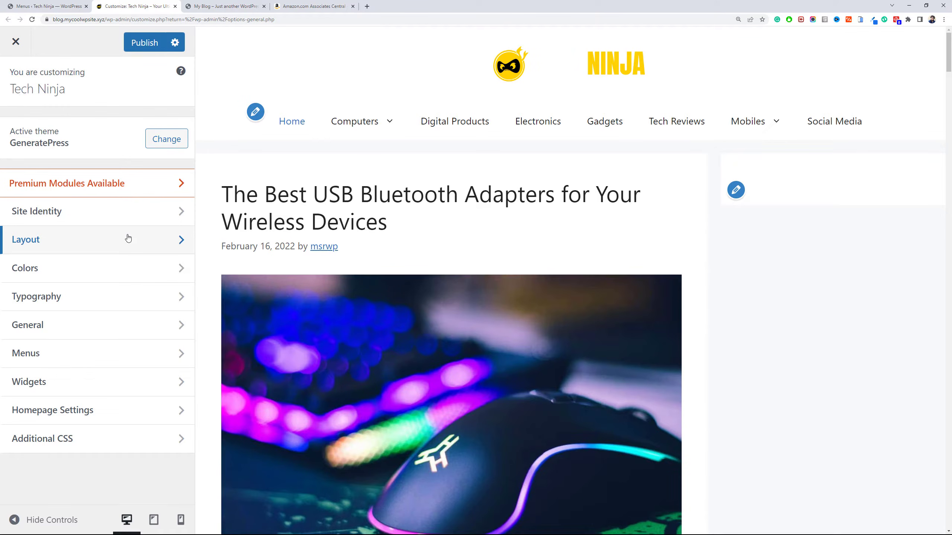
pyautogui.click(133, 282)
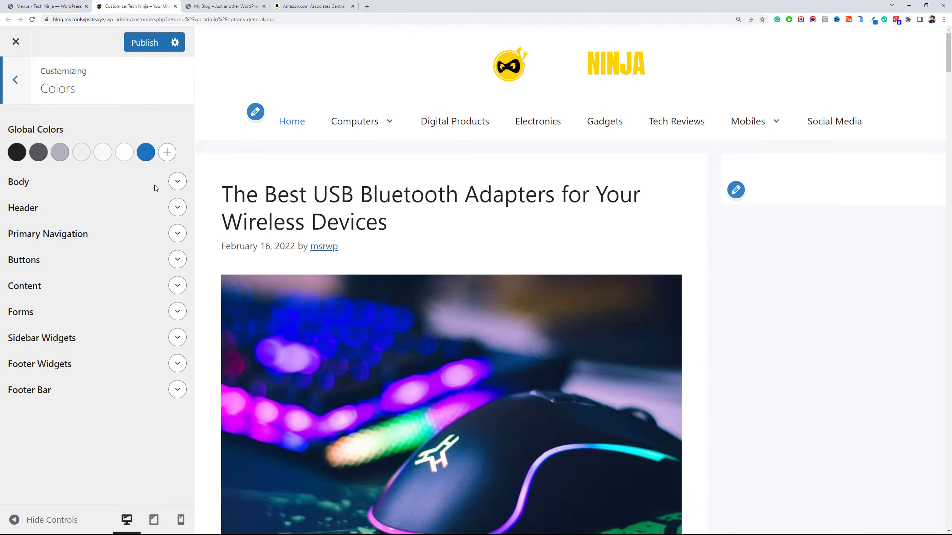
pyautogui.click(146, 152)
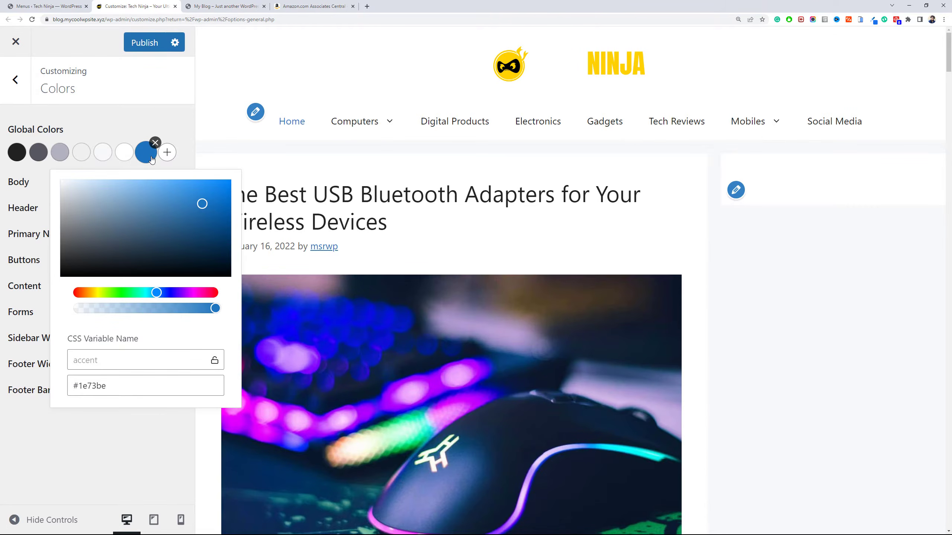
pyautogui.click(98, 294)
pyautogui.moveTo(97, 295); pyautogui.dragTo(93, 295)
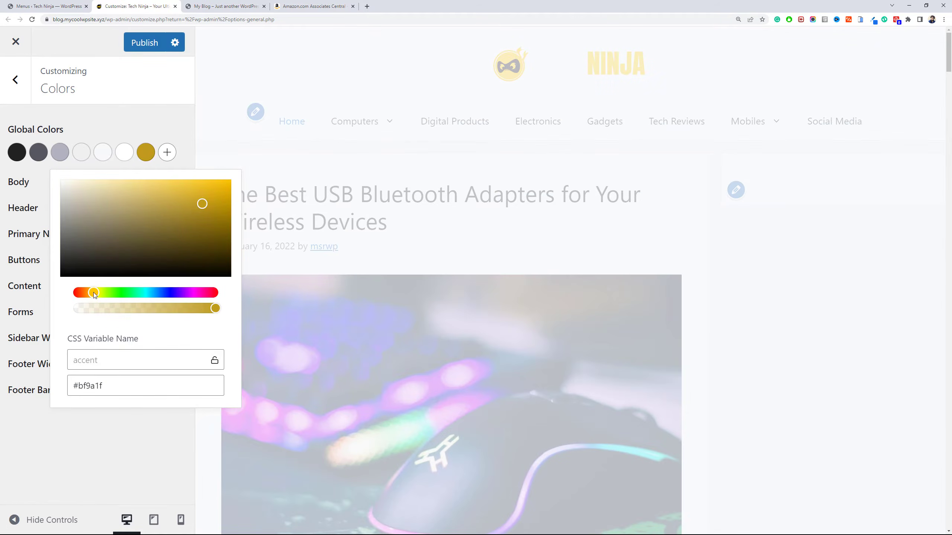
pyautogui.moveTo(221, 226); pyautogui.dragTo(233, 177)
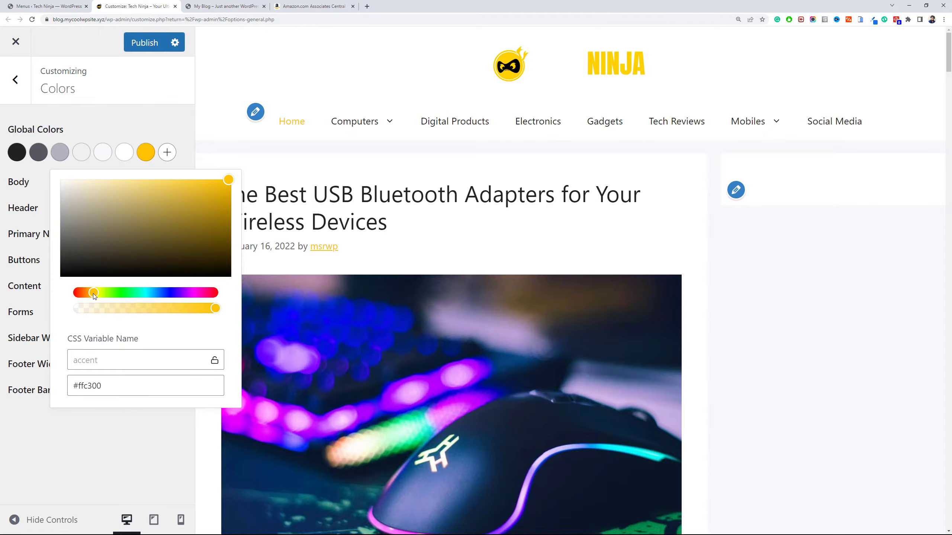
pyautogui.tripleClick(146, 387)
pyautogui.hotkey('ctrl', 'c')
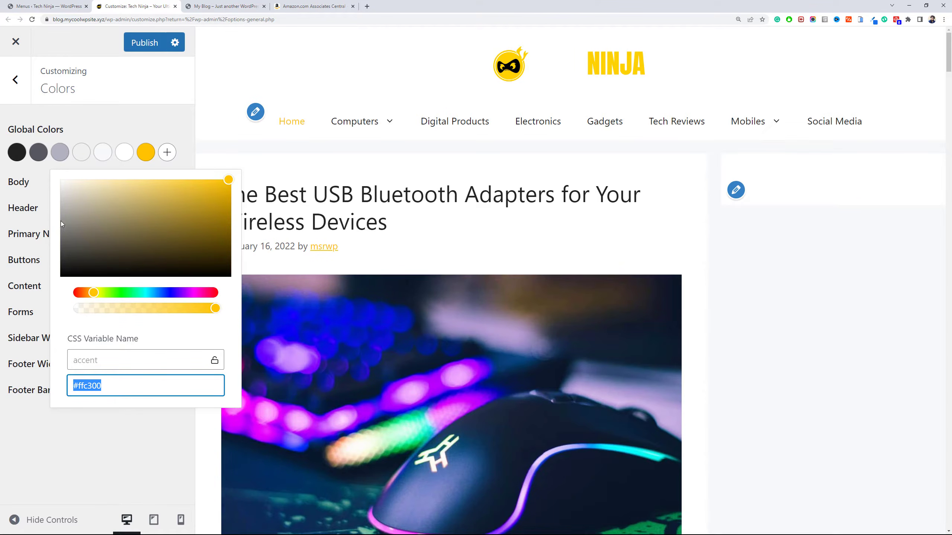
pyautogui.click(38, 186)
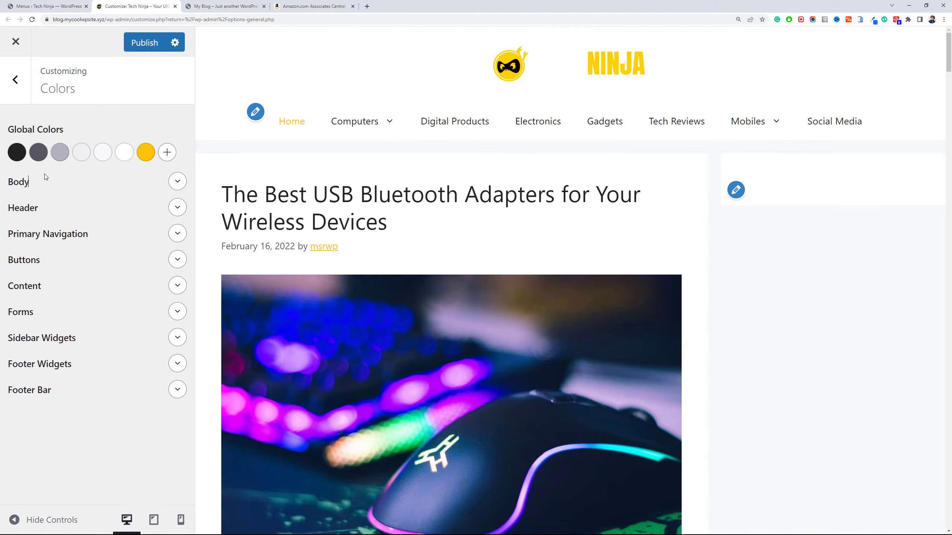
# Set the header background color to black, #000000.
pyautogui.click(178, 209)
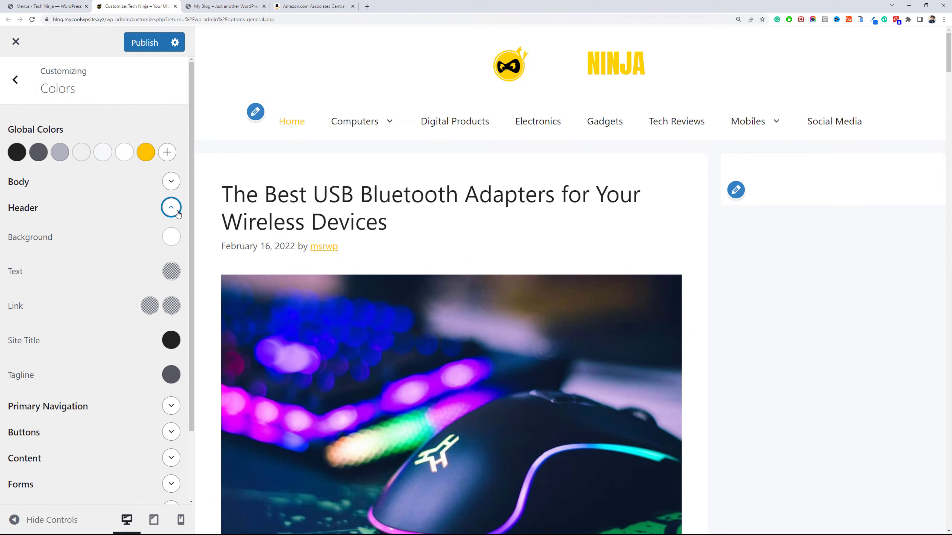
pyautogui.click(171, 237)
pyautogui.moveTo(144, 297); pyautogui.dragTo(91, 378)
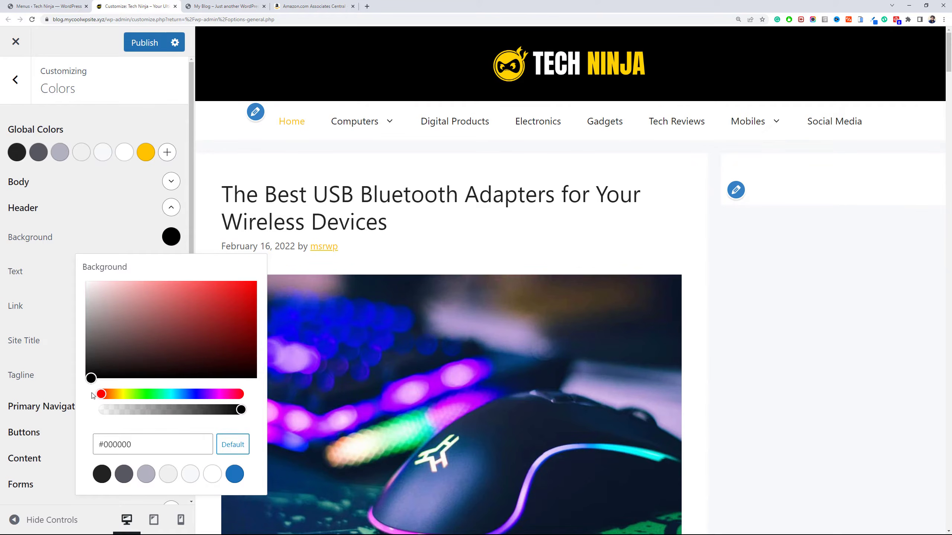
pyautogui.click(73, 279)
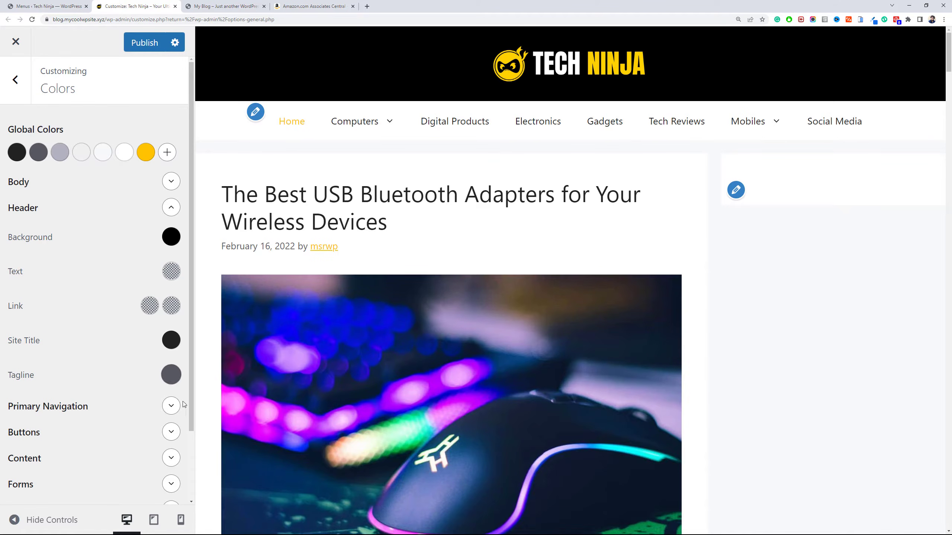
# Set the primary navigation background color to the copied yellow #ffc300.
pyautogui.click(171, 405)
pyautogui.scroll(-3, 125, 305)
pyautogui.scroll(-3, 125, 305)
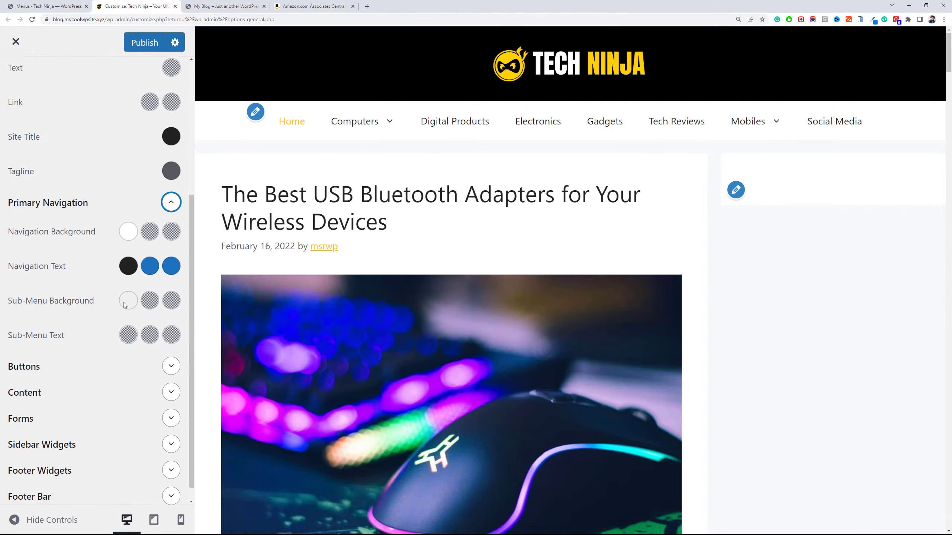
pyautogui.click(129, 221)
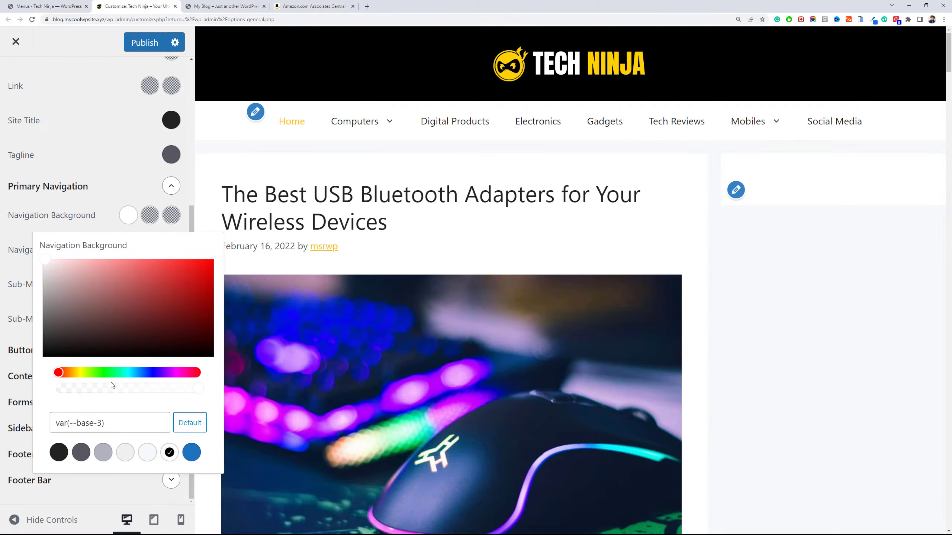
pyautogui.click(116, 418)
pyautogui.hotkey('ctrl', 'a')
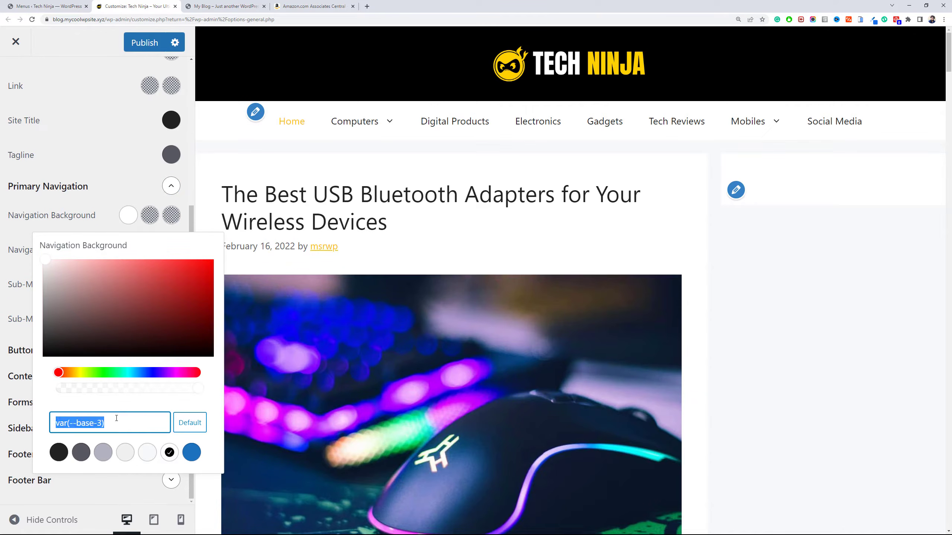
pyautogui.hotkey('ctrl', 'v')
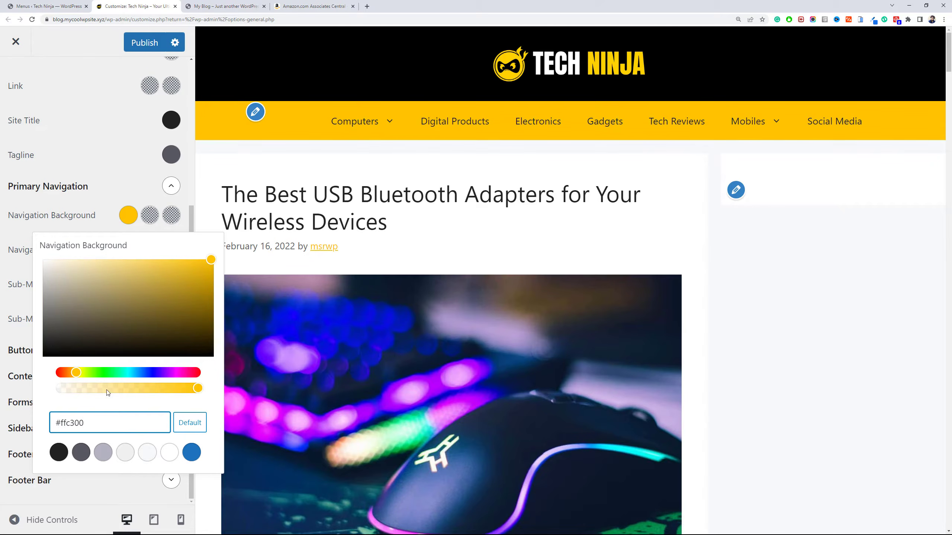
pyautogui.click(70, 224)
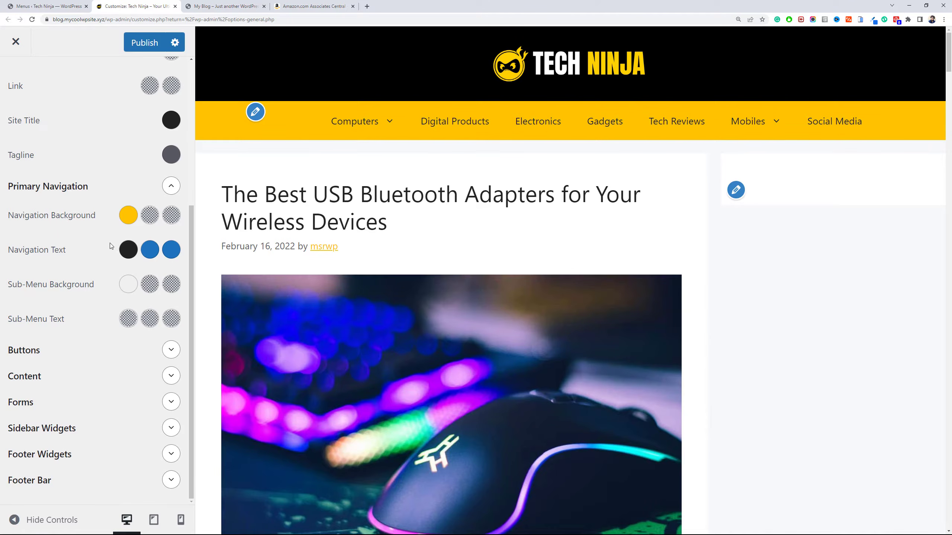
# Set the Navigation Background Hover color to black and check the effect on the preview's menu items.
pyautogui.click(150, 215)
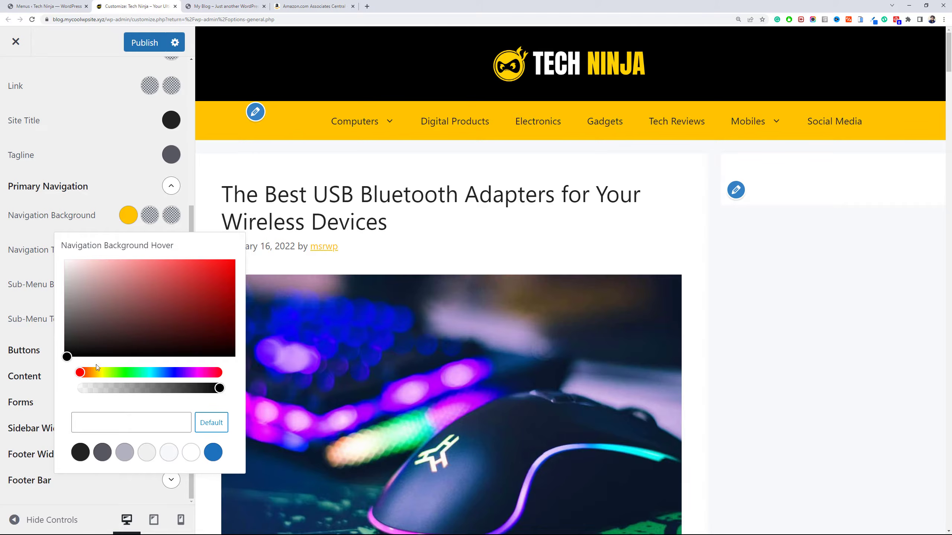
pyautogui.click(66, 357)
pyautogui.click(62, 227)
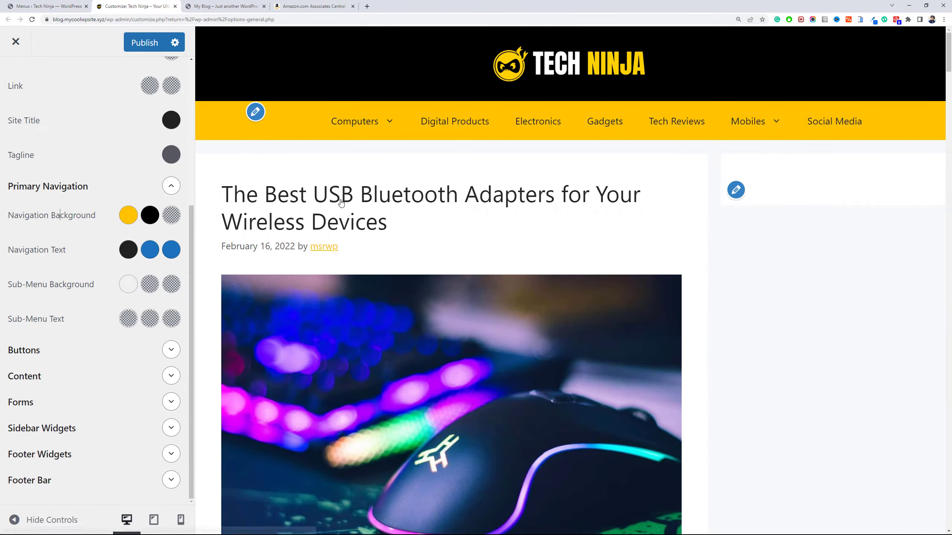
pyautogui.moveTo(367, 133)
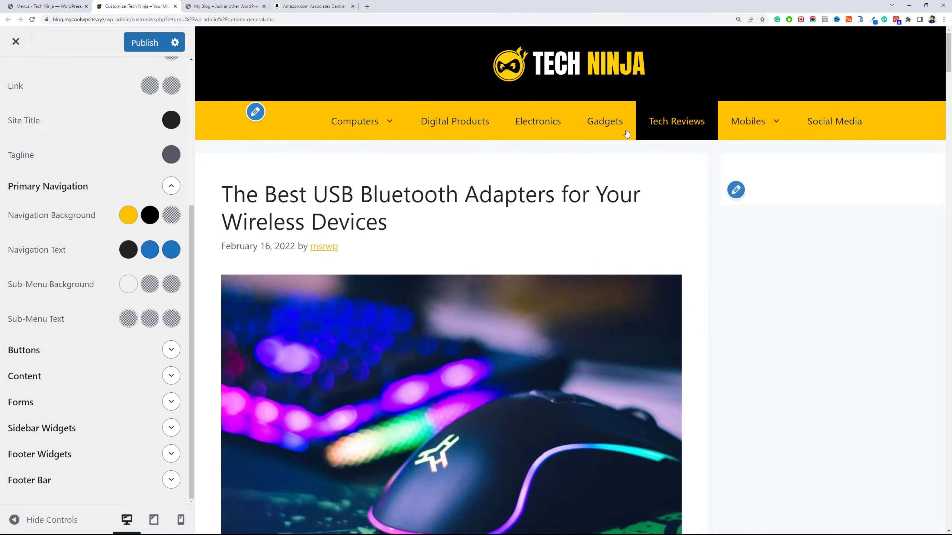
# Set the Navigation Background Current color to #000000 and preview the menu items, including Computers and Mobiles.
pyautogui.click(171, 215)
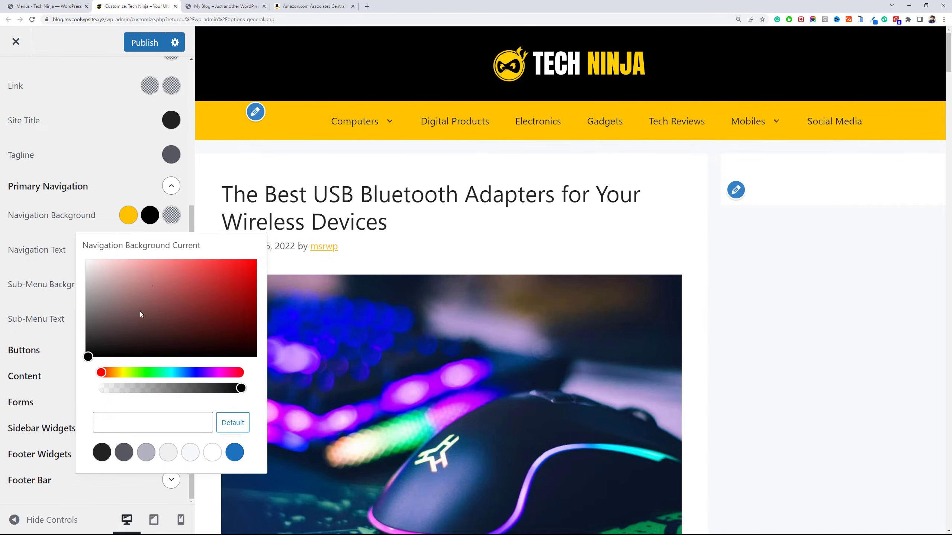
pyautogui.moveTo(140, 310); pyautogui.dragTo(81, 364)
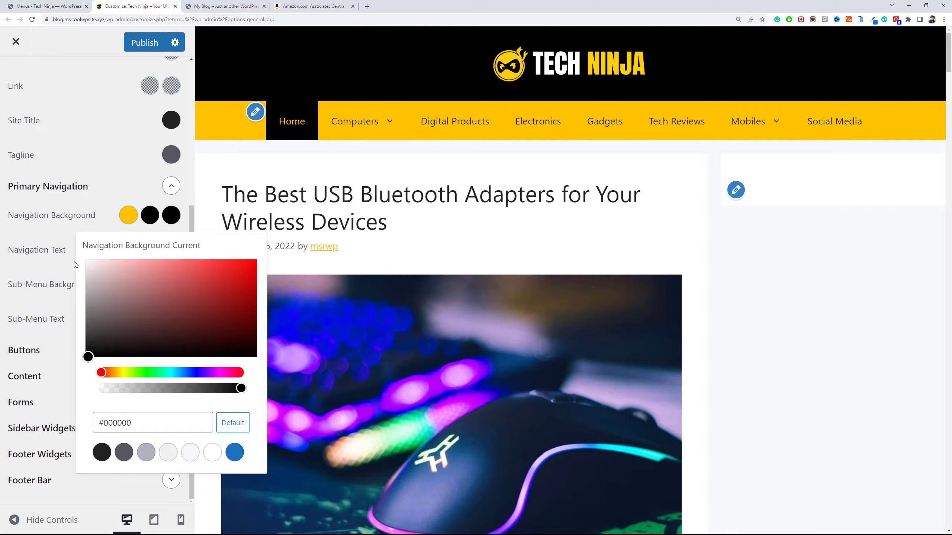
pyautogui.click(62, 250)
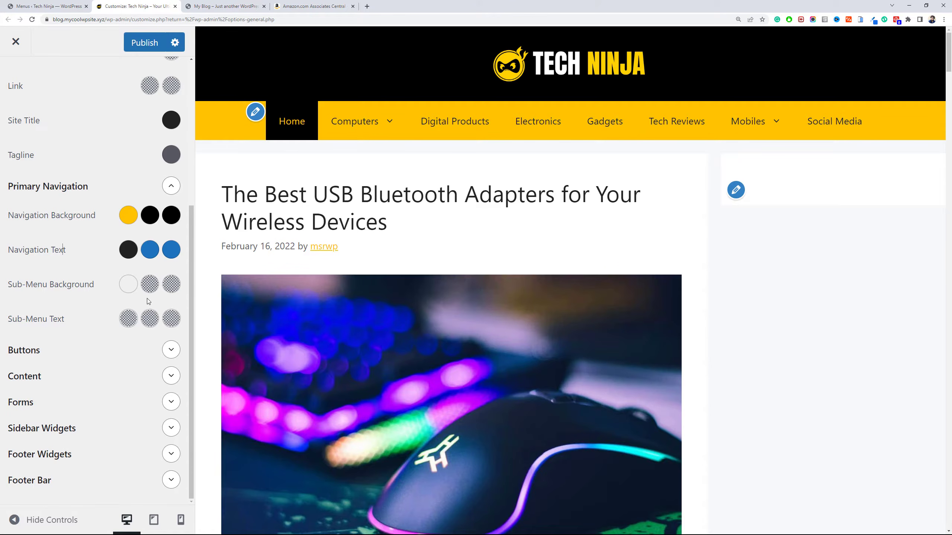
pyautogui.moveTo(371, 125)
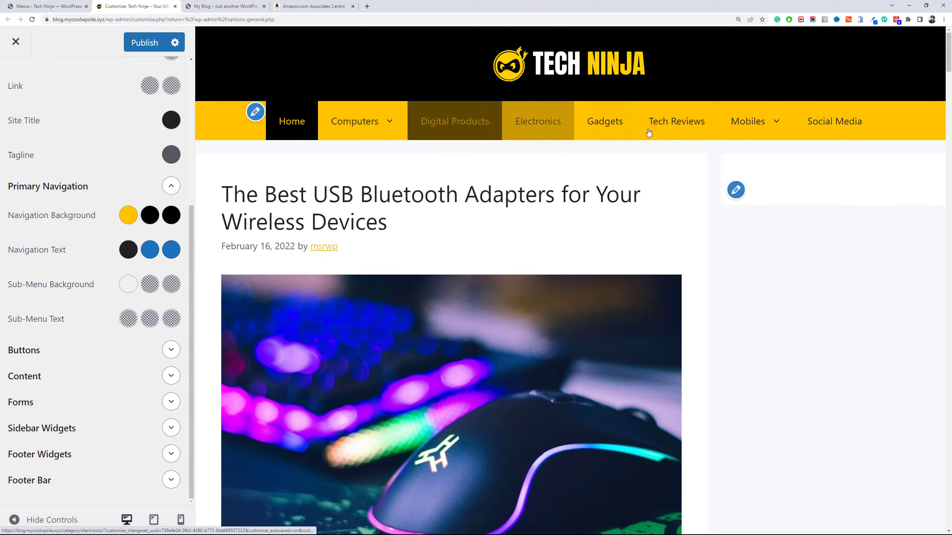
pyautogui.moveTo(748, 121)
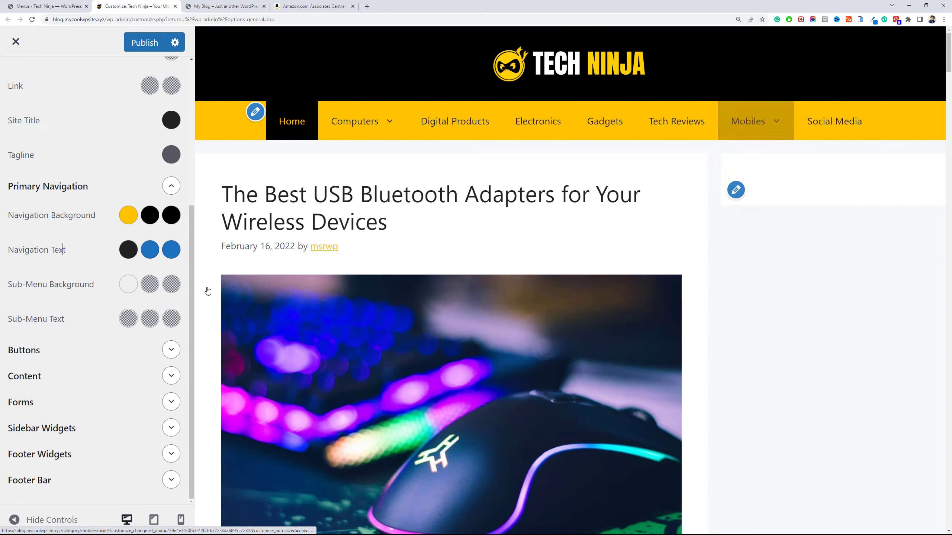
# Add the Google font Poppins to the Font Manager in the Typography settings.
pyautogui.scroll(5, 41, 221)
pyautogui.click(16, 80)
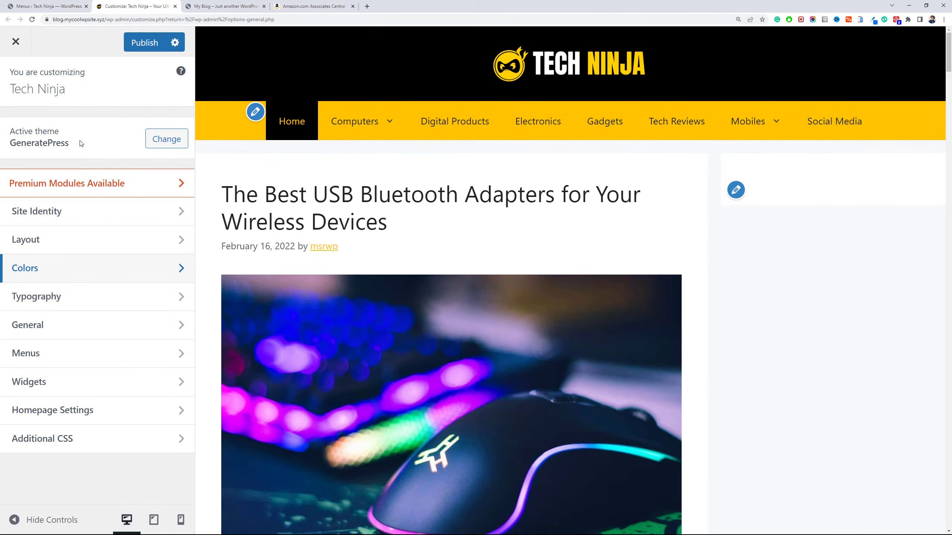
pyautogui.click(129, 303)
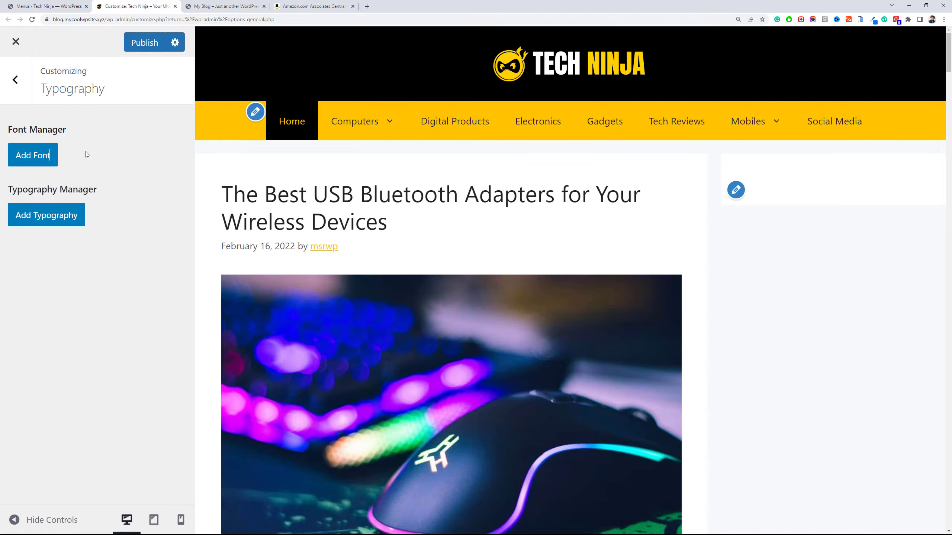
pyautogui.click(33, 158)
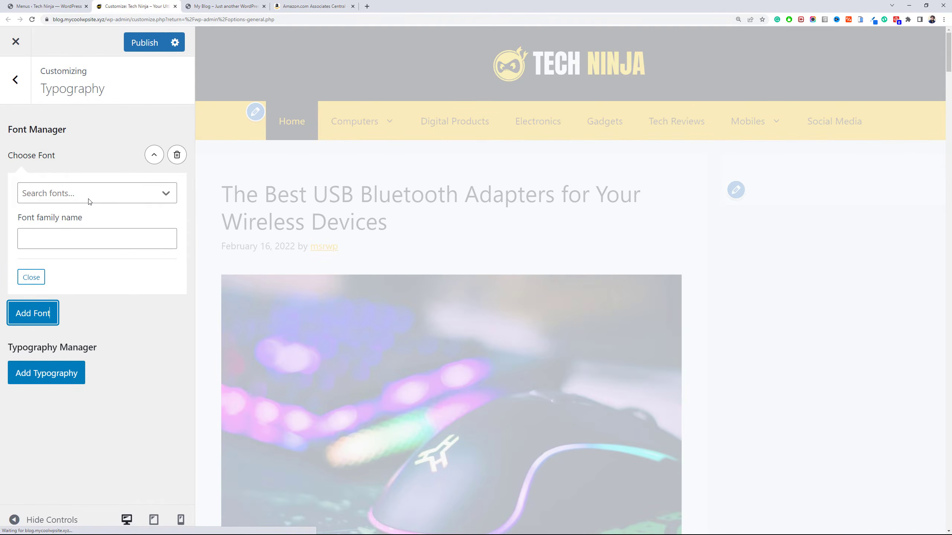
pyautogui.click(89, 198)
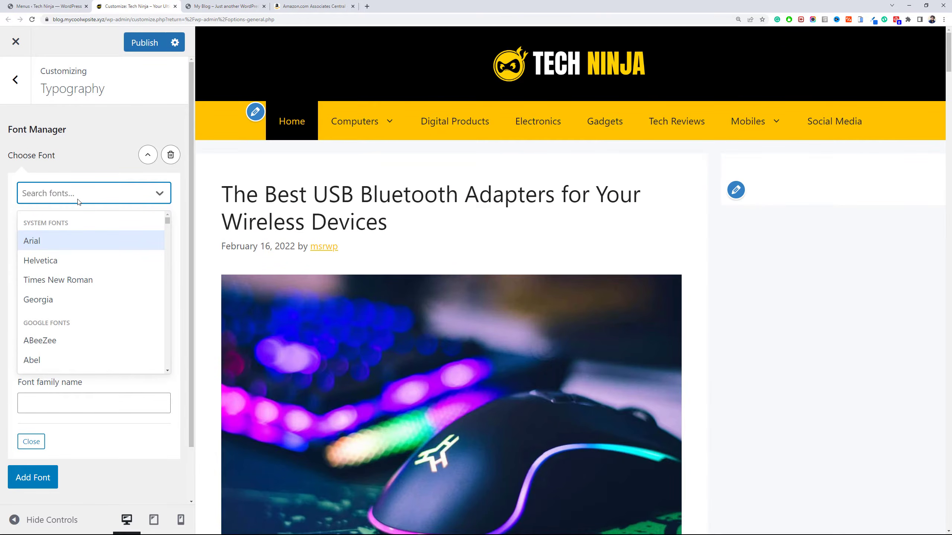
pyautogui.write('popp')
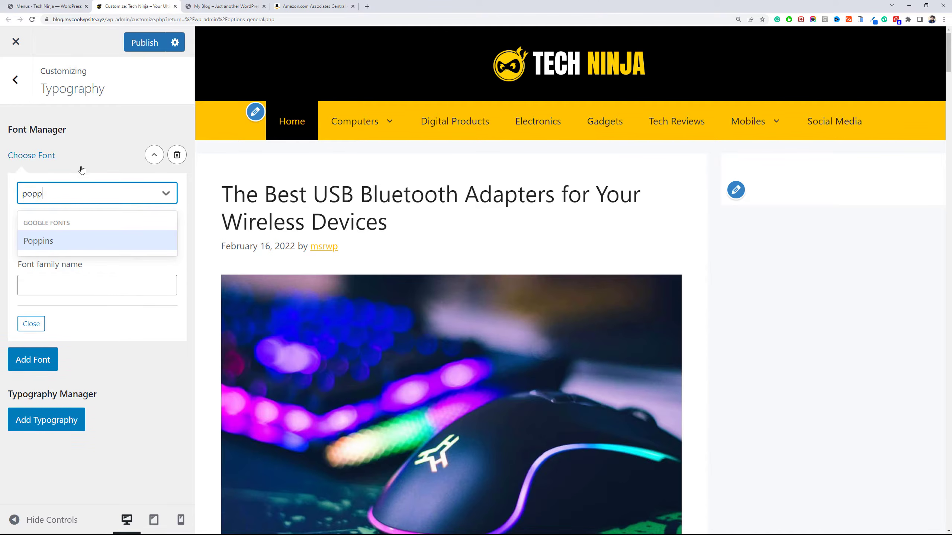
pyautogui.click(95, 236)
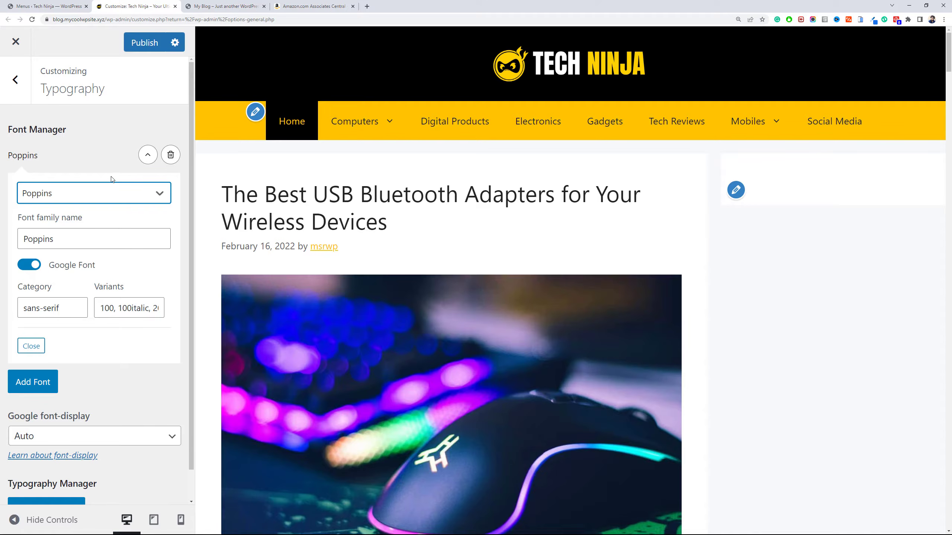
# Add Open Sans as a second Google font in the Font Manager and collapse its settings.
pyautogui.click(32, 393)
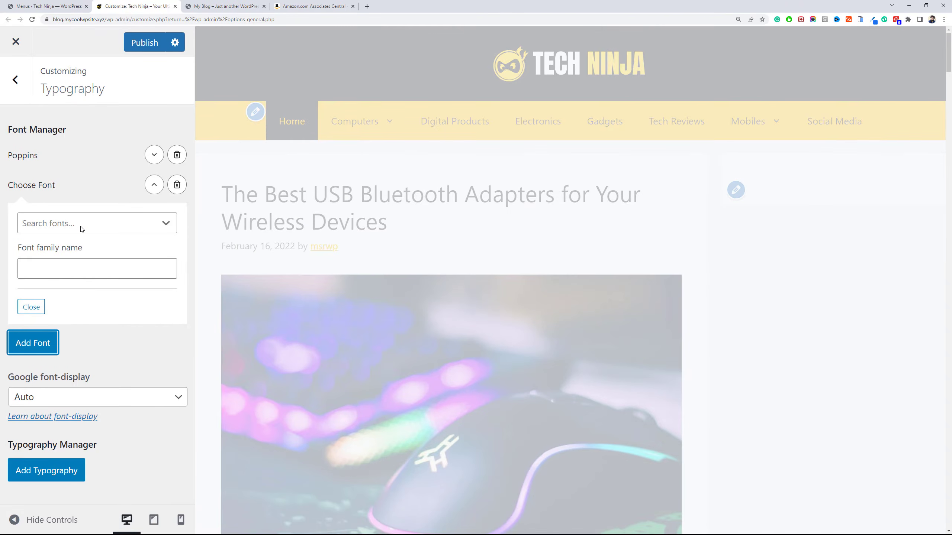
pyautogui.click(83, 225)
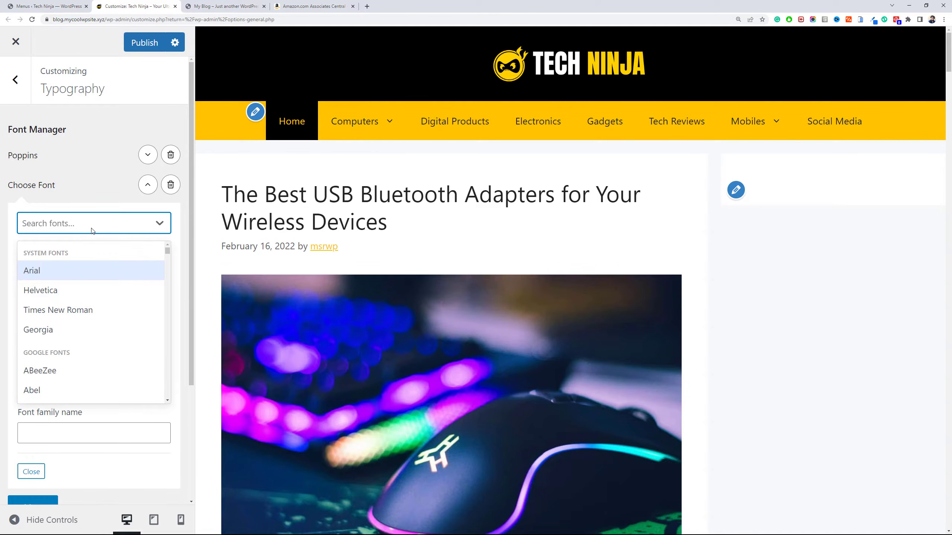
pyautogui.write('open')
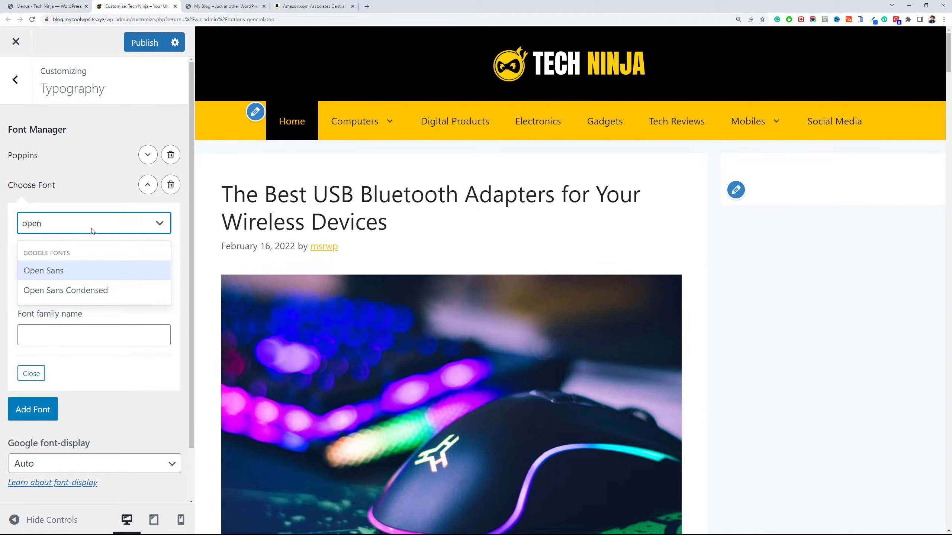
pyautogui.click(83, 266)
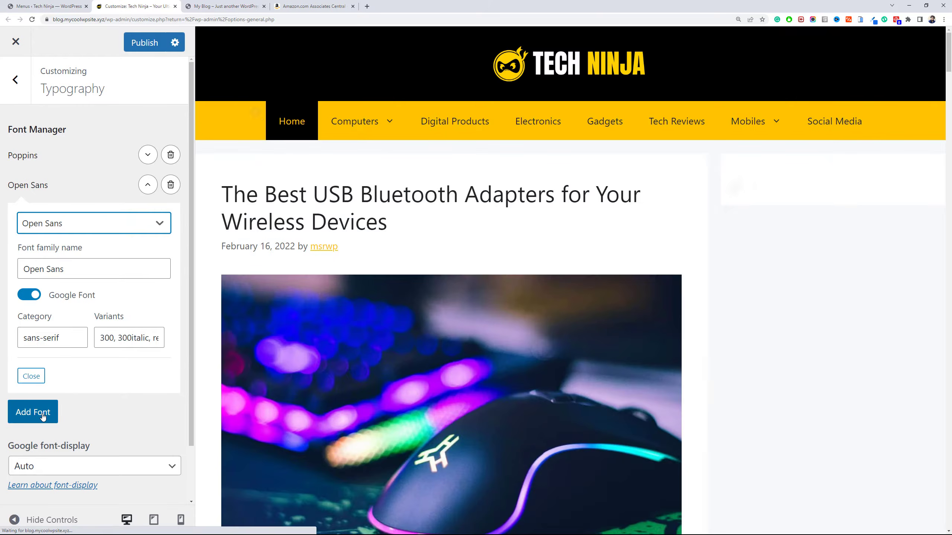
pyautogui.click(35, 380)
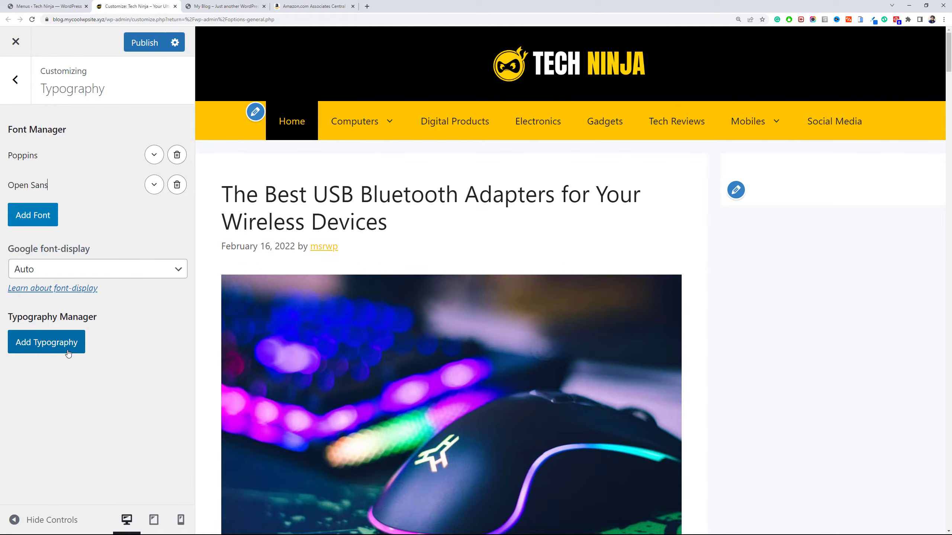
# Set the Google font-display option to Swap.
pyautogui.click(90, 270)
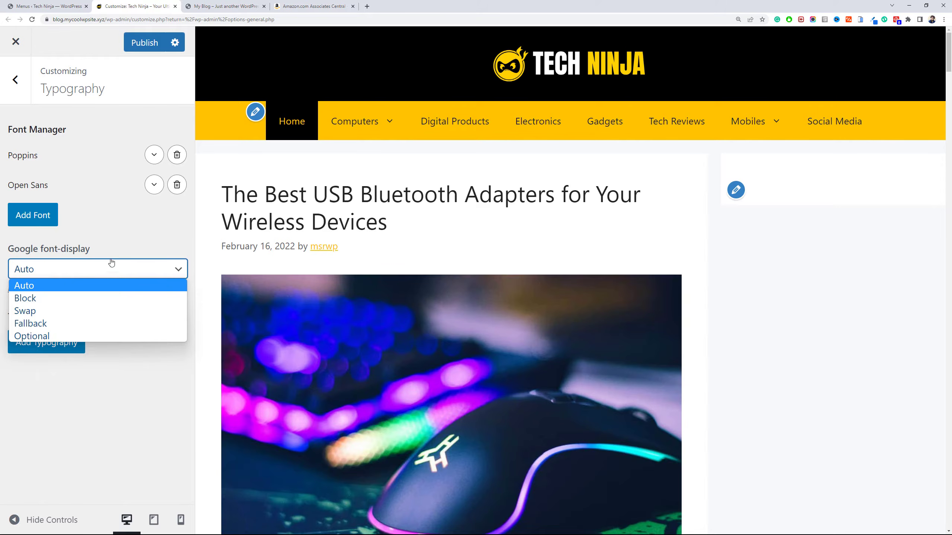
pyautogui.click(114, 246)
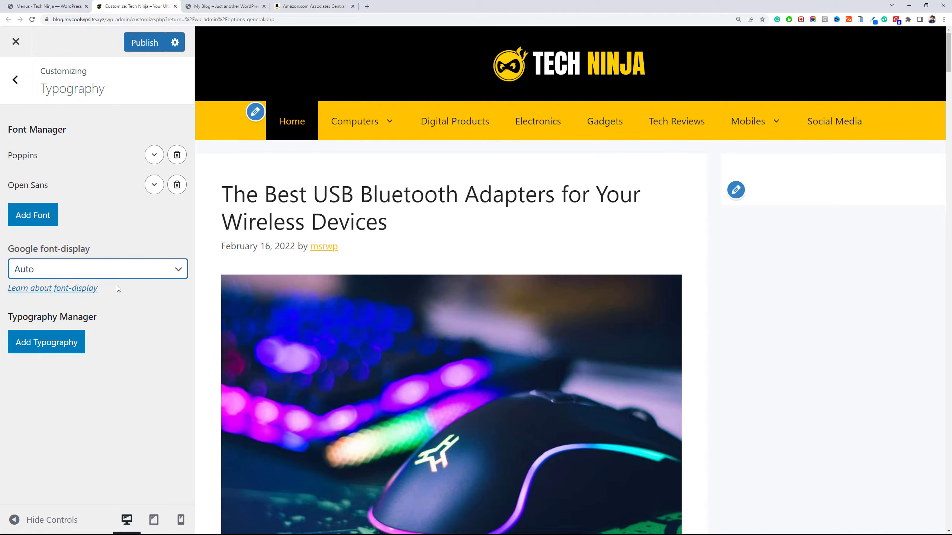
pyautogui.click(116, 272)
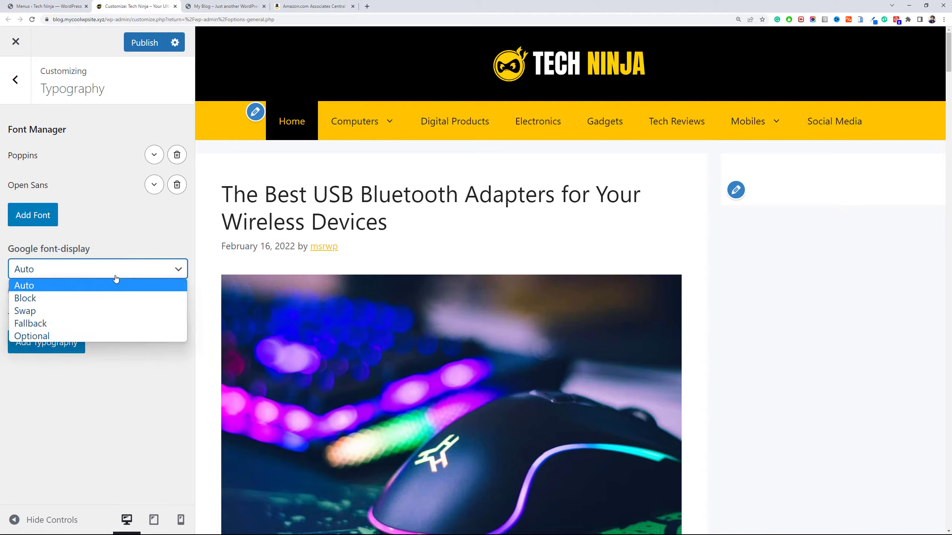
pyautogui.click(108, 308)
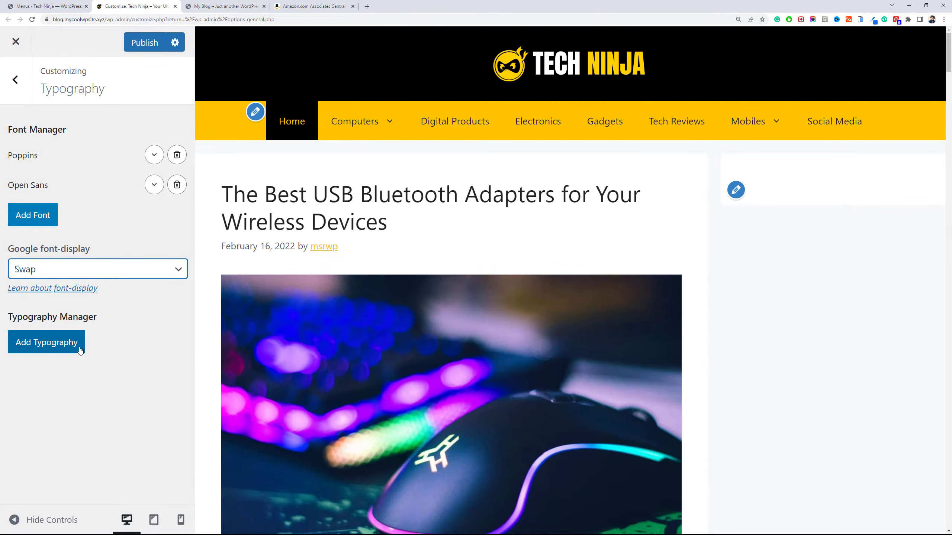
# Add a typography rule for the Body element with the Open Sans font family and collapse its settings.
pyautogui.click(80, 351)
pyautogui.scroll(-1, 128, 379)
pyautogui.click(136, 396)
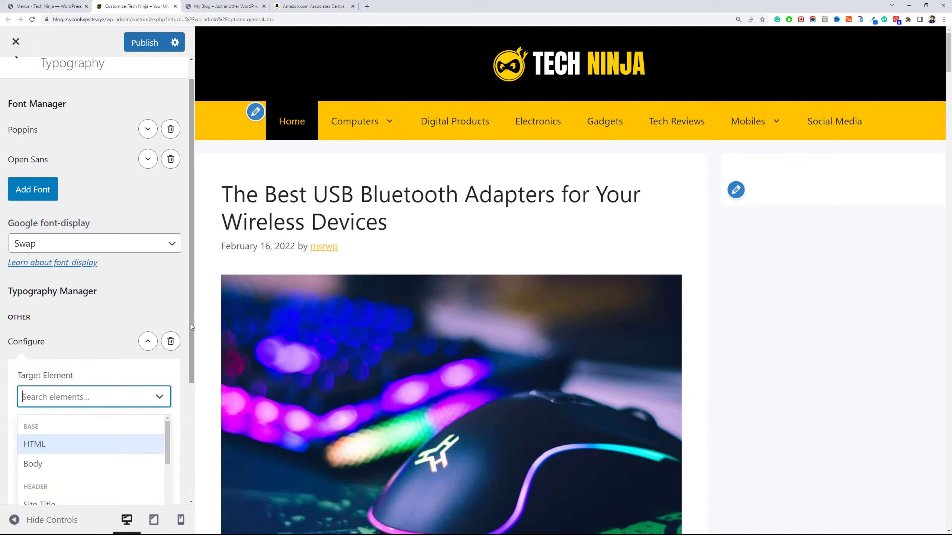
pyautogui.click(190, 324)
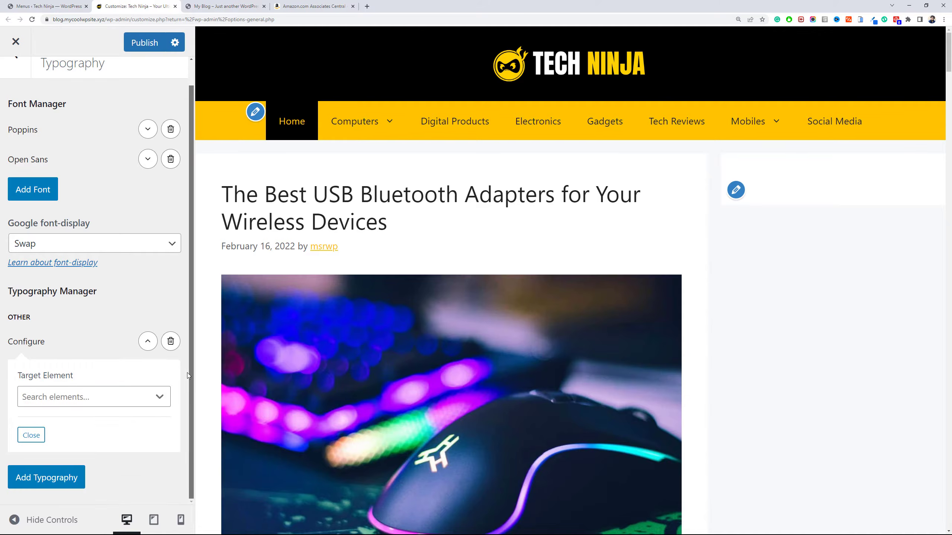
pyautogui.click(159, 396)
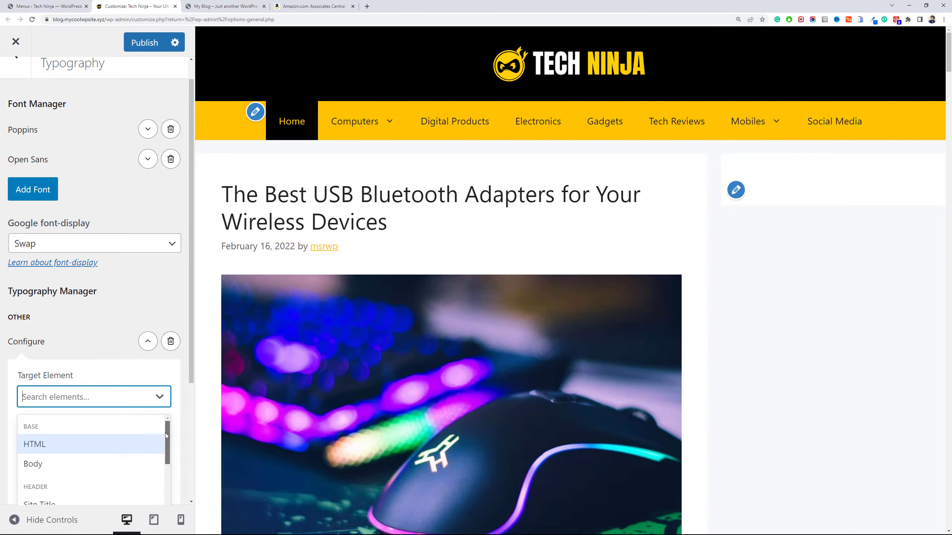
pyautogui.click(113, 457)
pyautogui.click(113, 446)
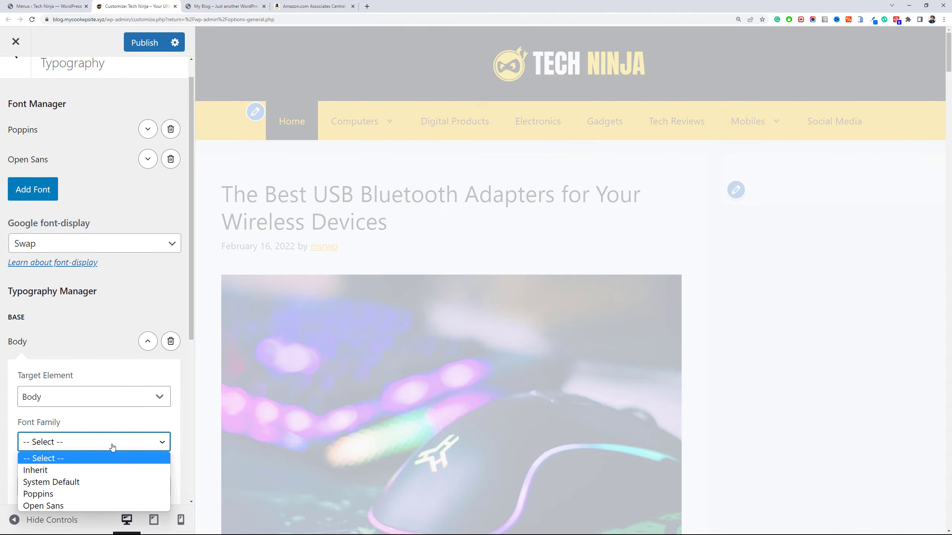
pyautogui.click(108, 504)
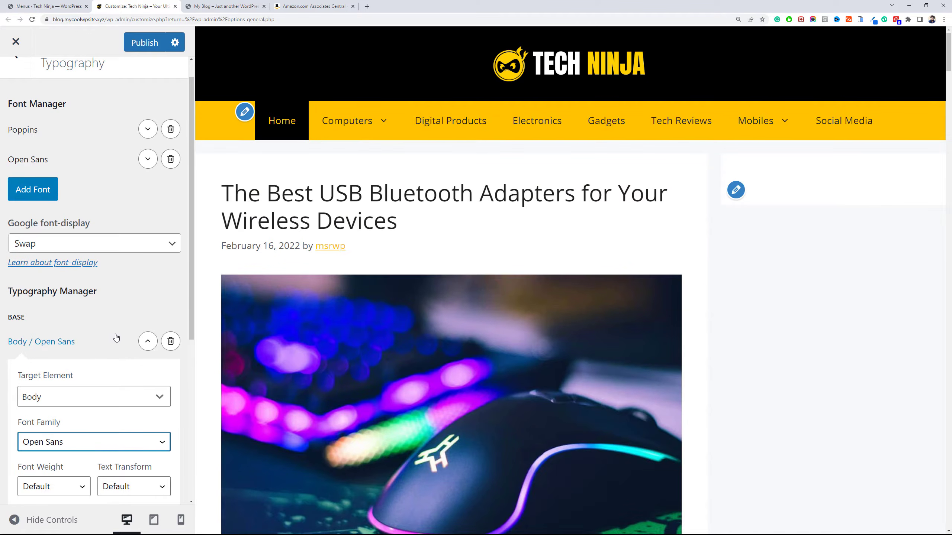
pyautogui.scroll(-6, 129, 390)
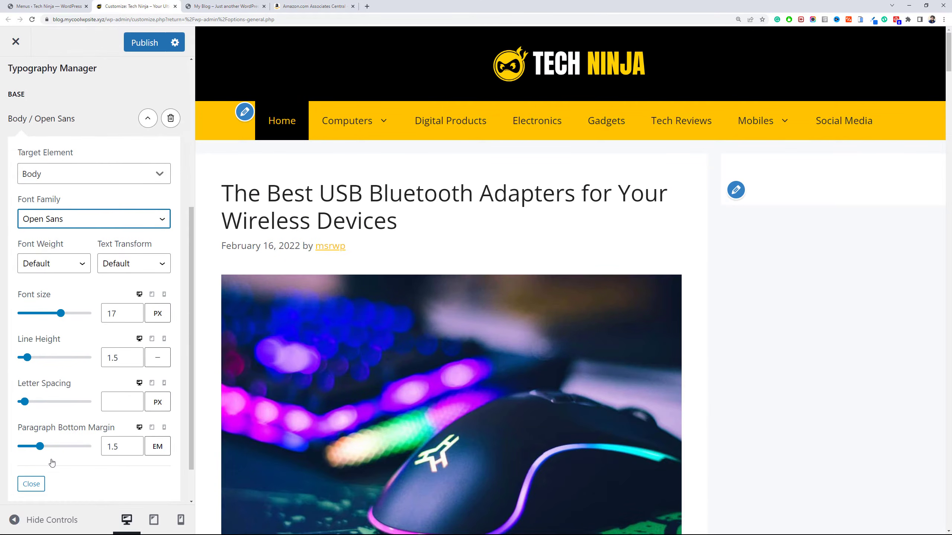
pyautogui.click(22, 485)
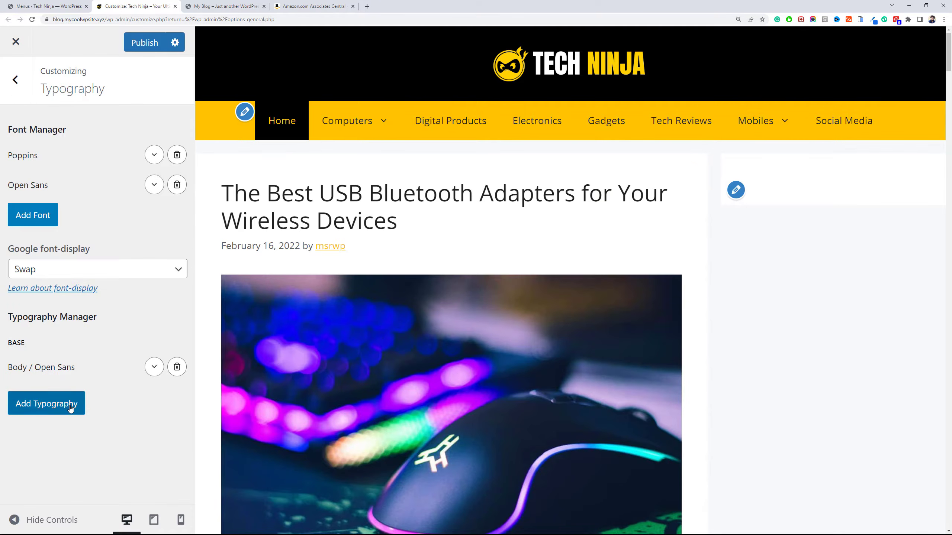
# Add a typography rule targeting All Headings with the Poppins font family.
pyautogui.click(70, 409)
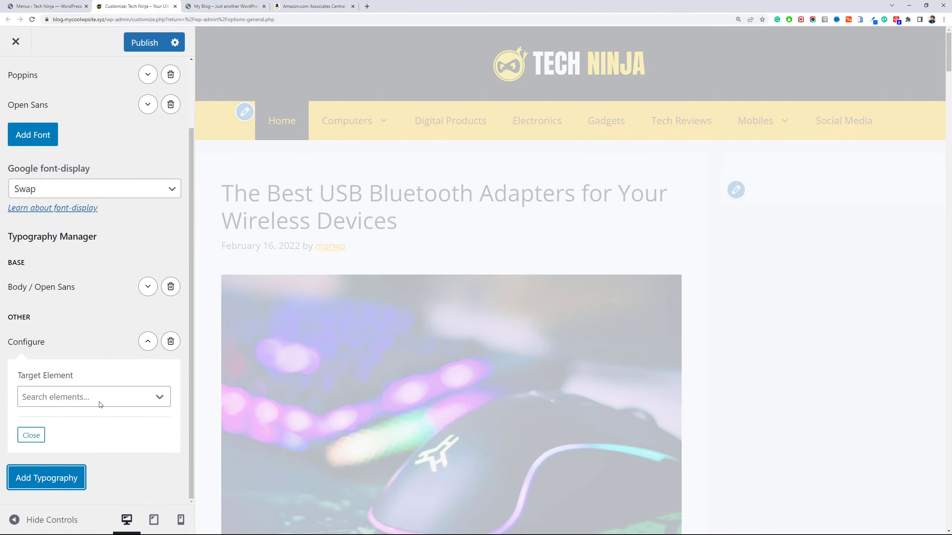
pyautogui.click(101, 400)
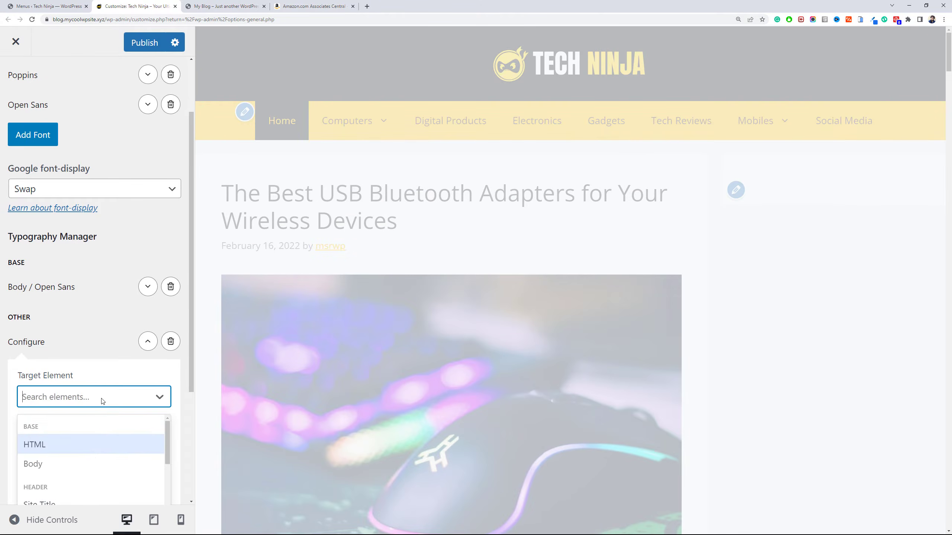
pyautogui.scroll(-3, 128, 448)
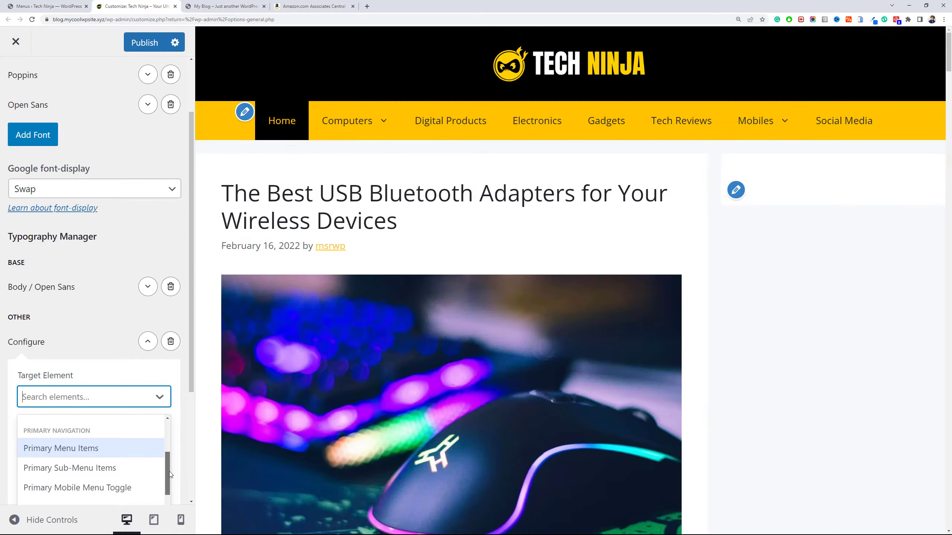
pyautogui.scroll(-3, 112, 471)
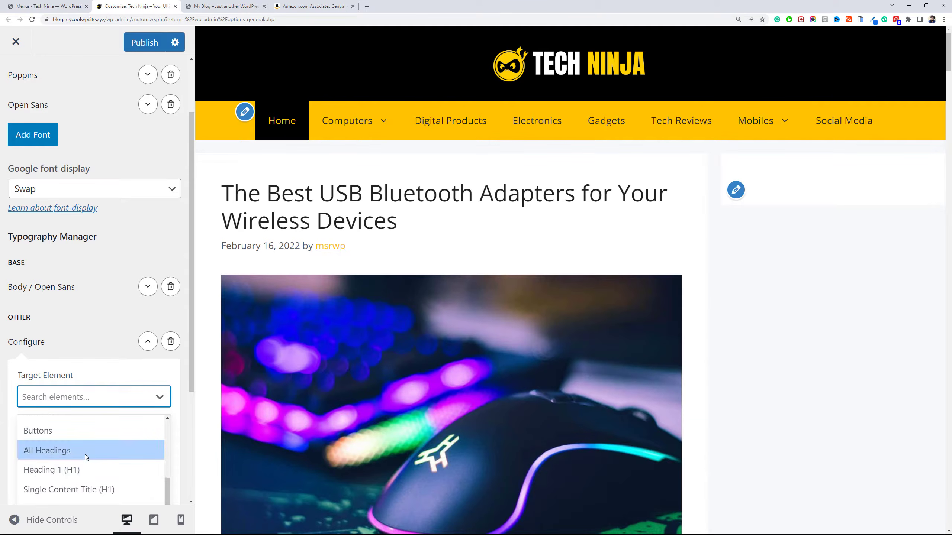
pyautogui.click(85, 455)
pyautogui.click(109, 444)
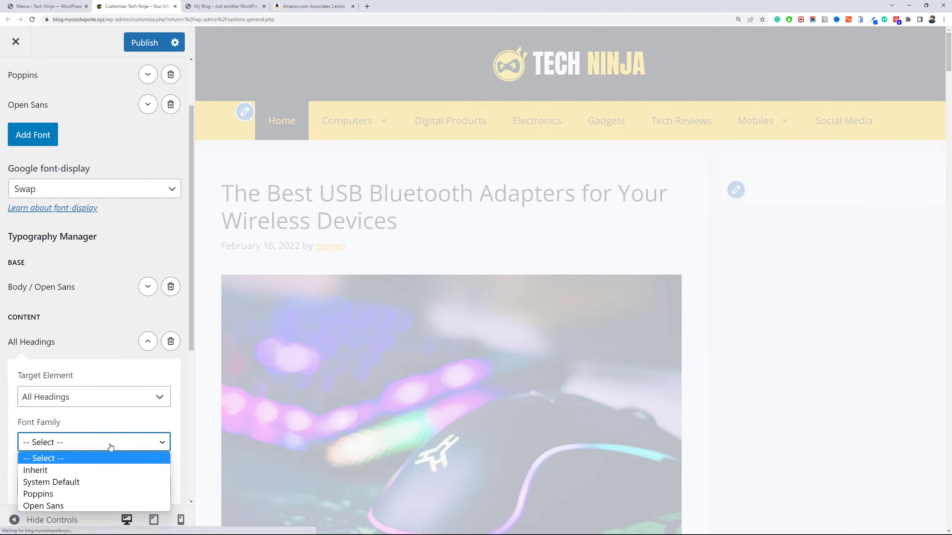
pyautogui.click(111, 491)
# Set the All Headings font weight to 700 and collapse the rule's settings.
pyautogui.scroll(-3, 114, 428)
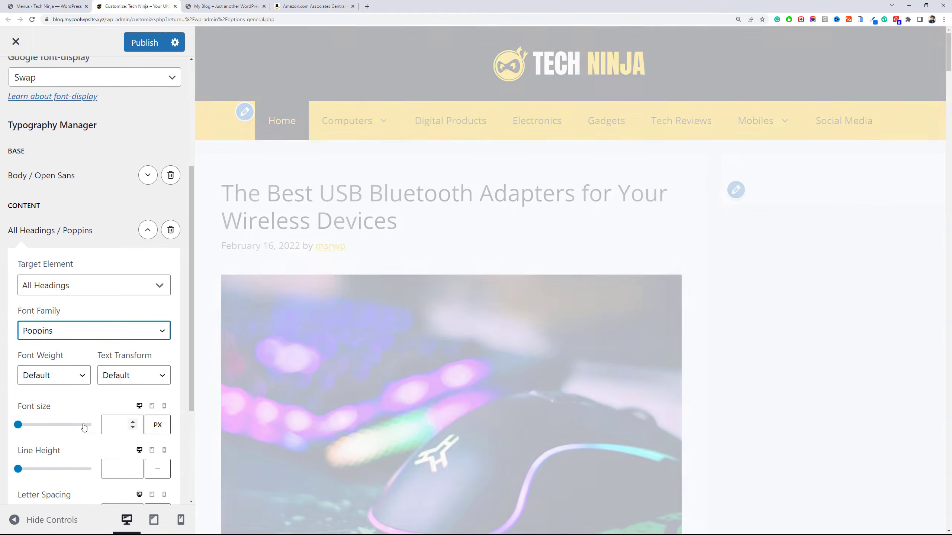
pyautogui.click(58, 375)
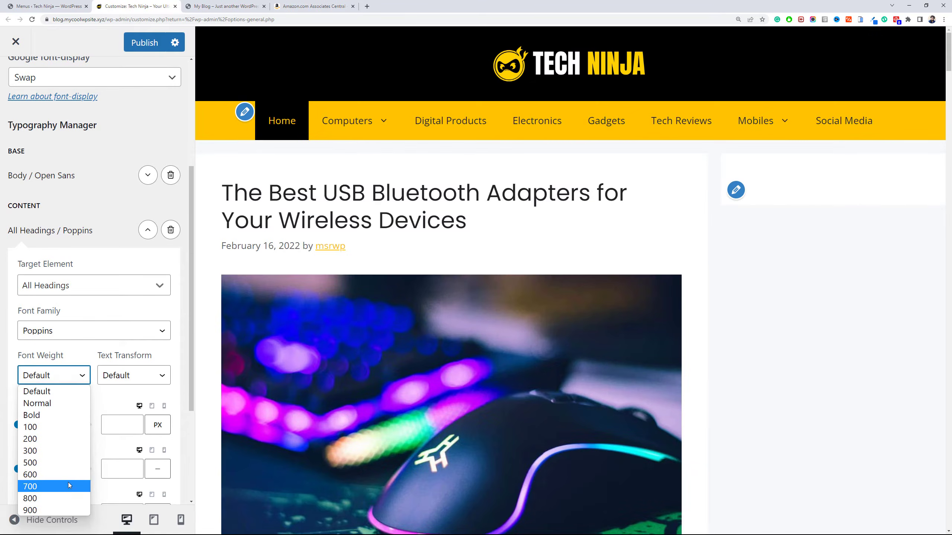
pyautogui.click(68, 486)
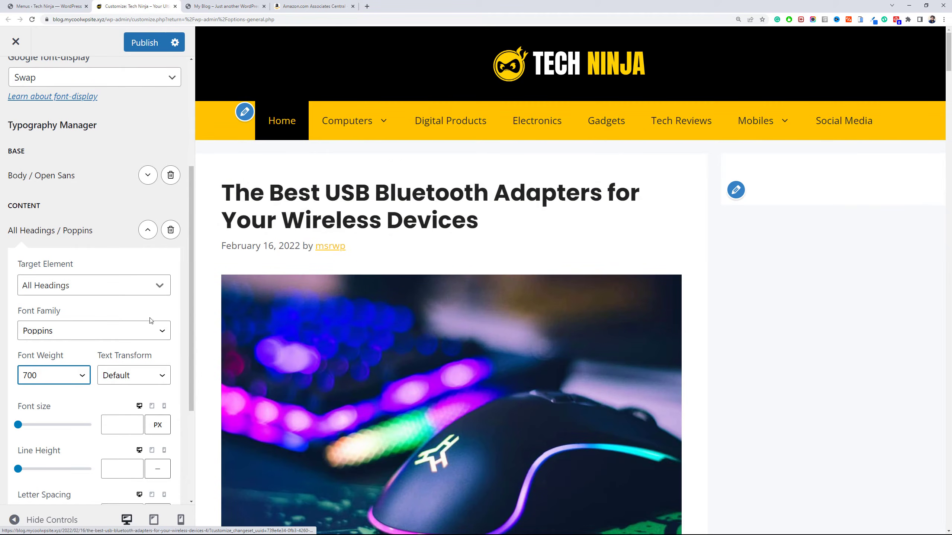
pyautogui.scroll(-3, 87, 394)
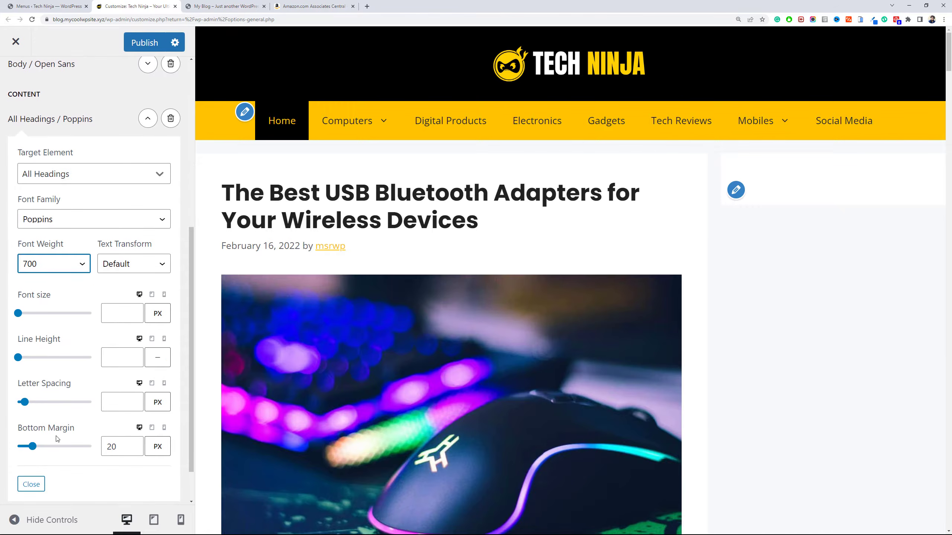
pyautogui.click(32, 486)
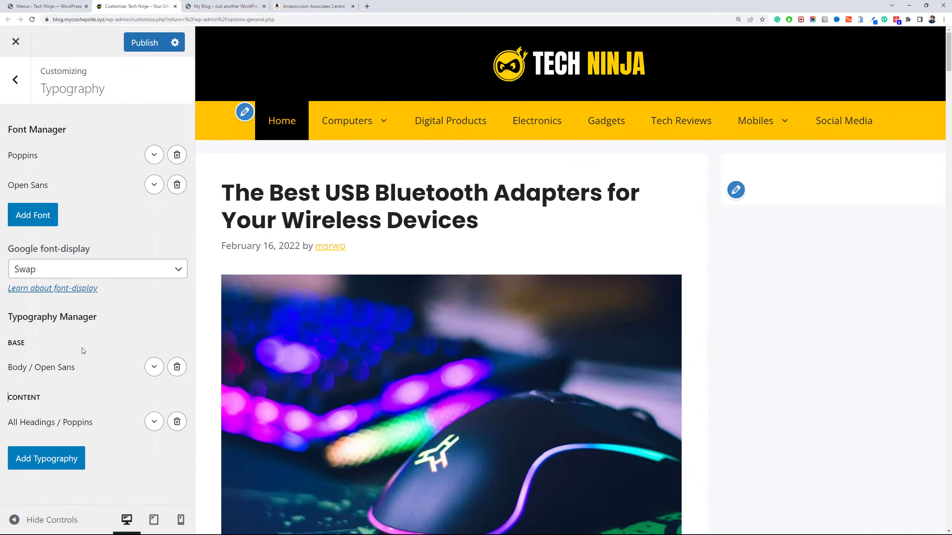
# Add a typography rule for Primary Menu Items with the Poppins font family.
pyautogui.click(77, 459)
pyautogui.click(103, 404)
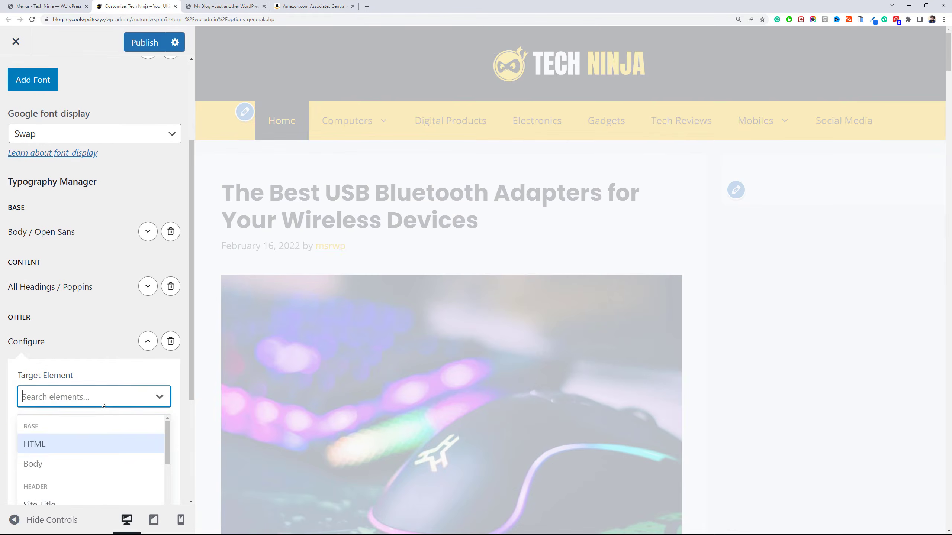
pyautogui.scroll(-5, 98, 440)
pyautogui.click(101, 453)
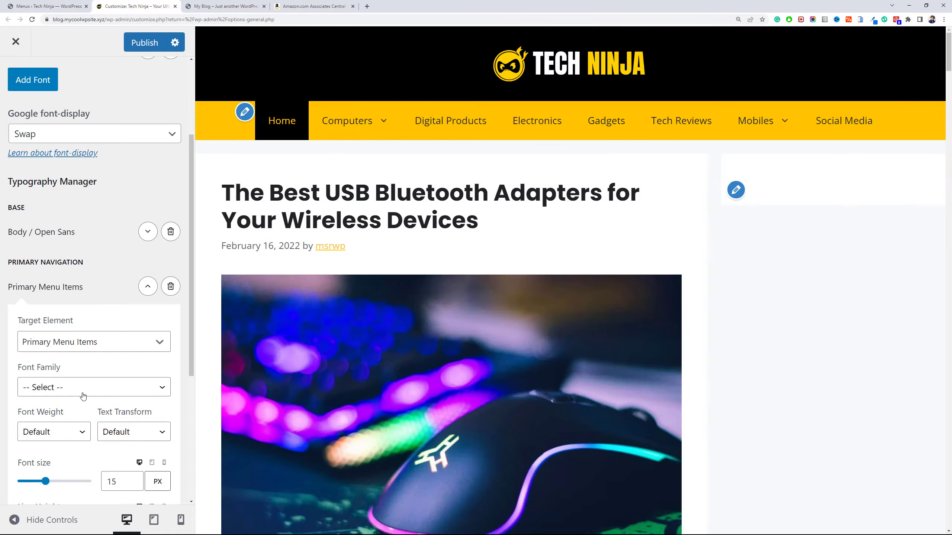
pyautogui.click(80, 393)
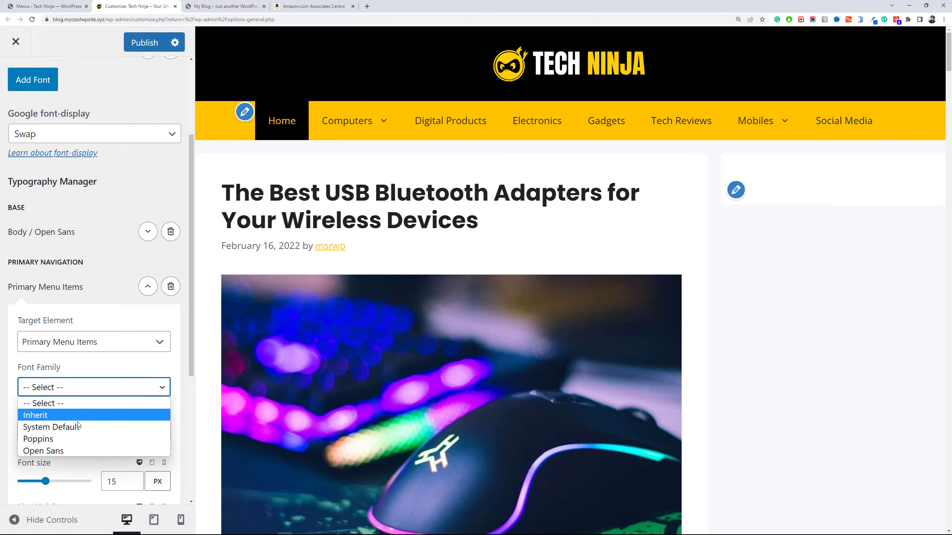
pyautogui.click(77, 439)
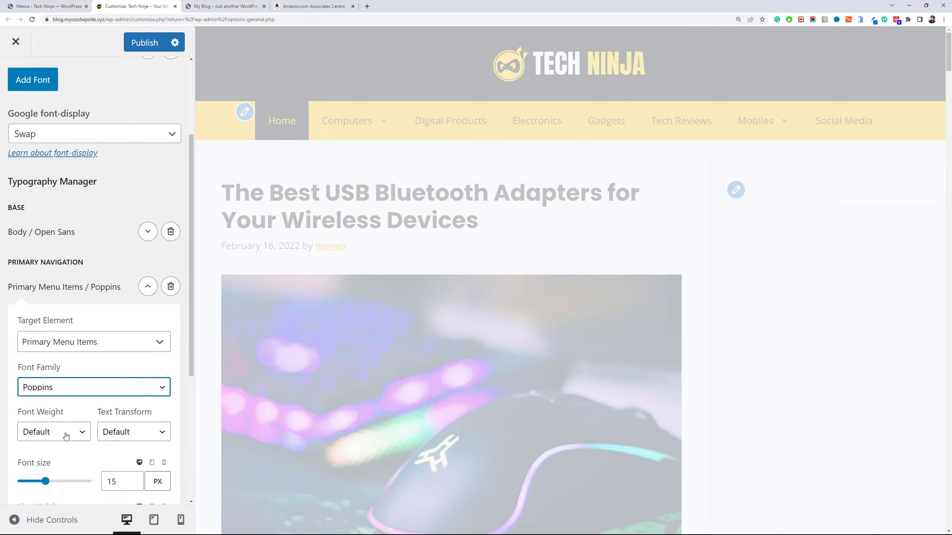
# Set the Primary Menu Items font weight to 600 and check the Computers submenu in the preview.
pyautogui.click(65, 436)
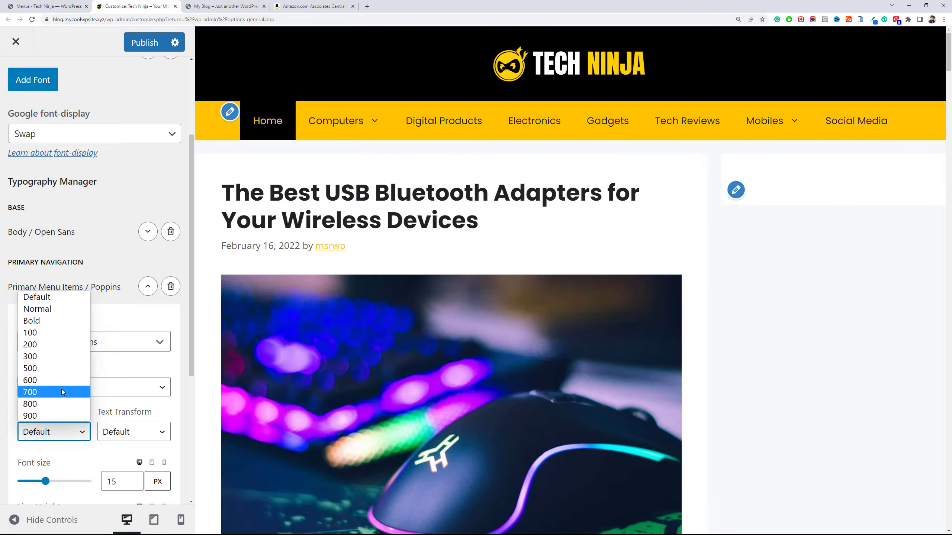
pyautogui.click(61, 380)
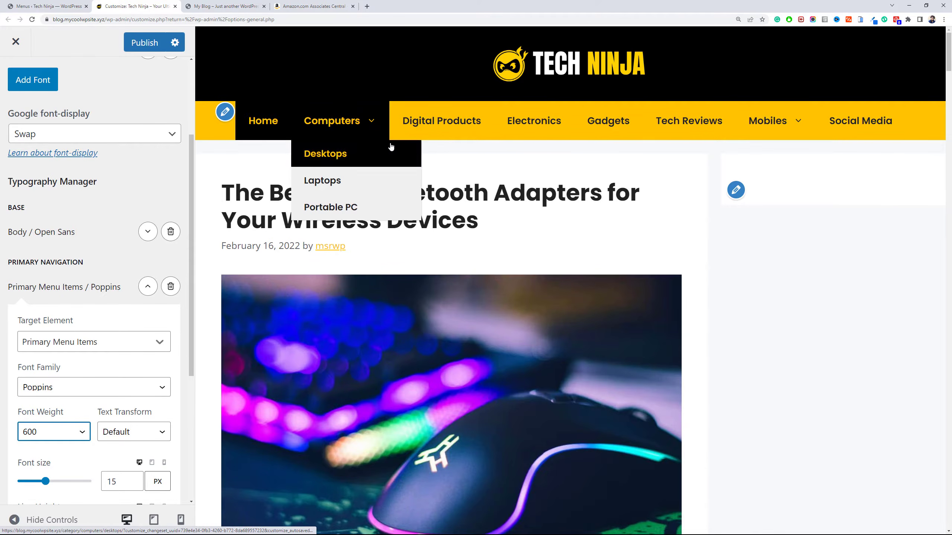
pyautogui.moveTo(353, 131)
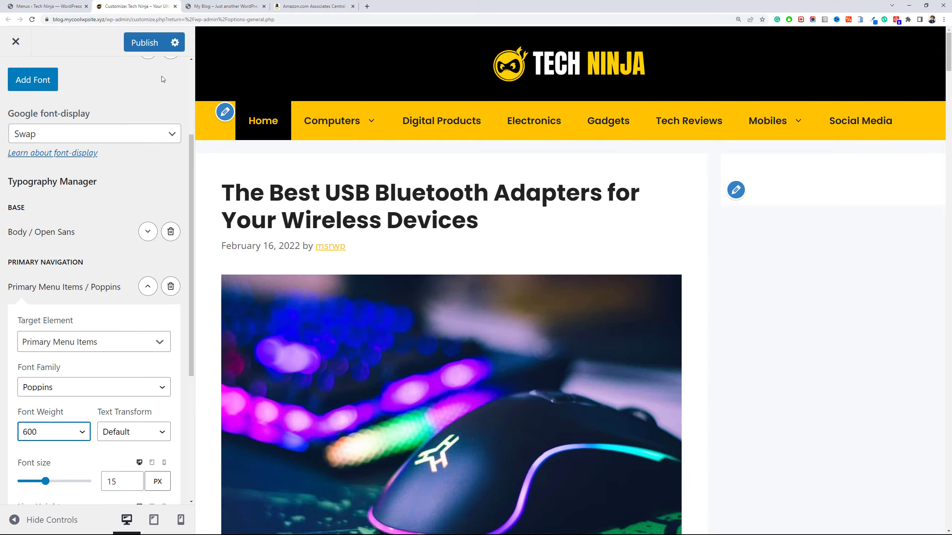
# Publish the typography changes and return to the main customizer sections.
pyautogui.click(145, 43)
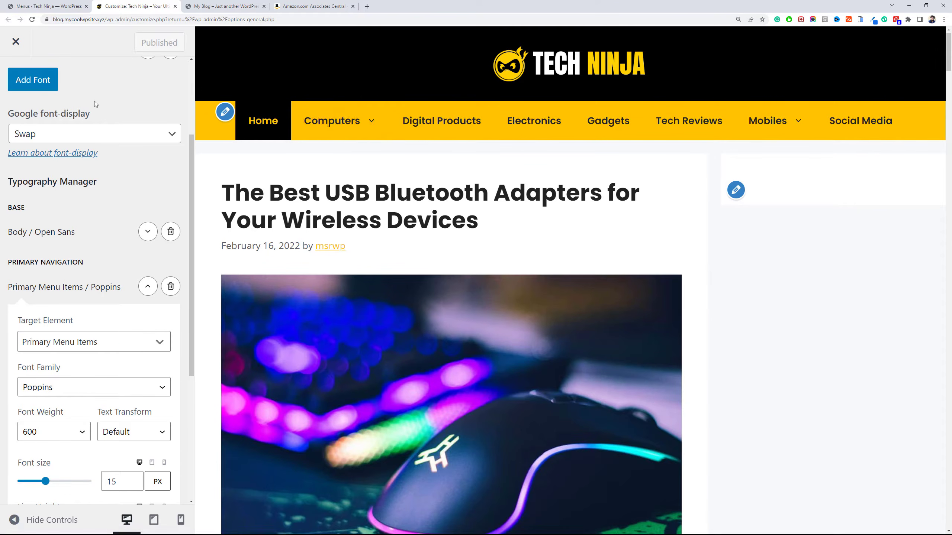
pyautogui.scroll(3, 41, 81)
pyautogui.click(18, 89)
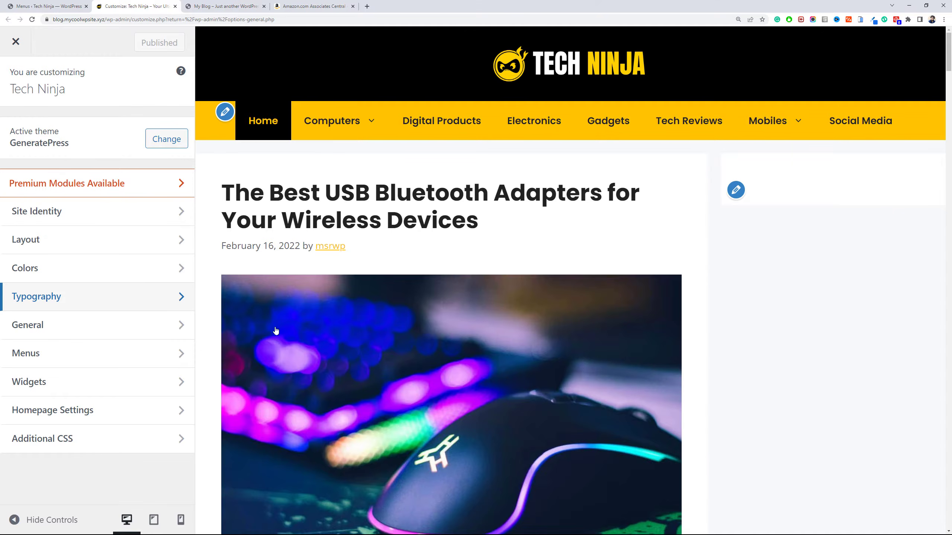
pyautogui.click(112, 303)
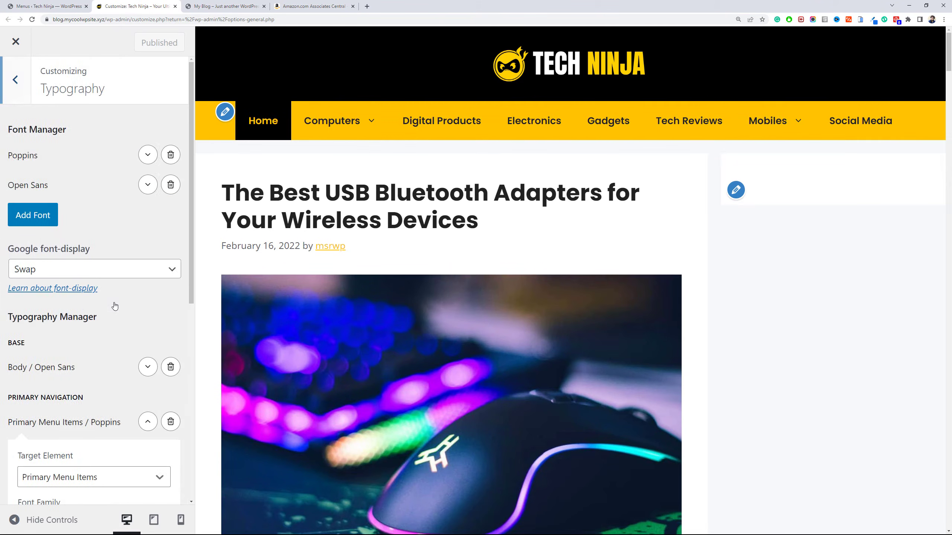
pyautogui.click(15, 79)
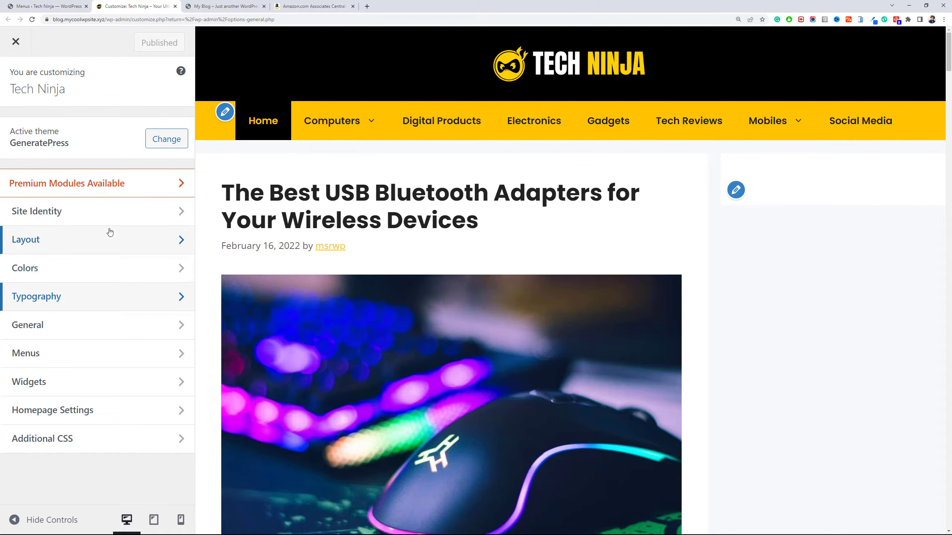
# Open the Colors settings and collapse the Primary Navigation and Header color groups.
pyautogui.click(116, 268)
pyautogui.scroll(-1, 132, 254)
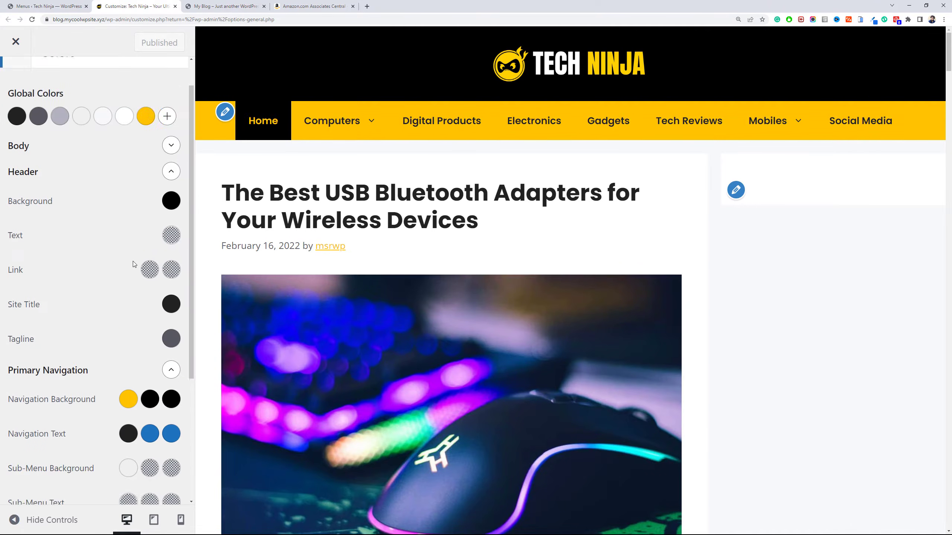
pyautogui.scroll(-2, 142, 281)
pyautogui.click(169, 296)
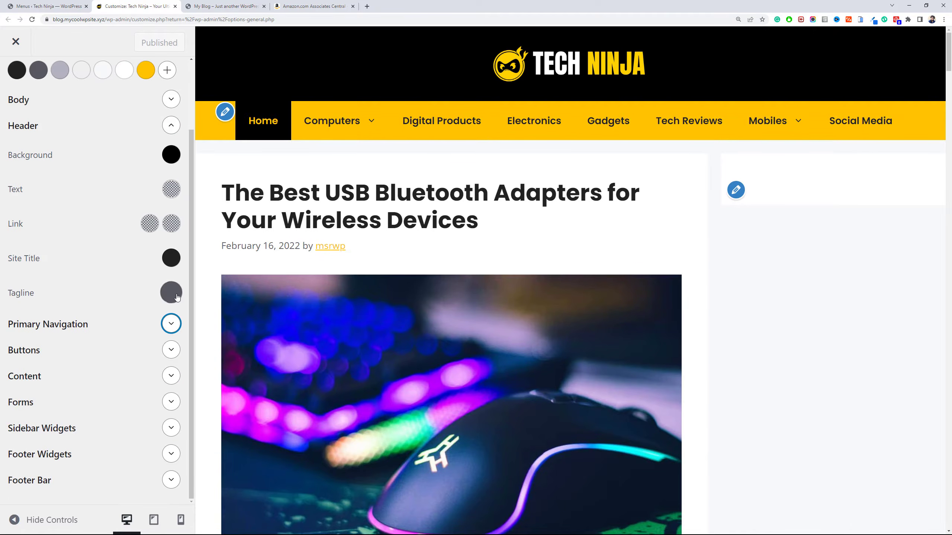
pyautogui.click(169, 131)
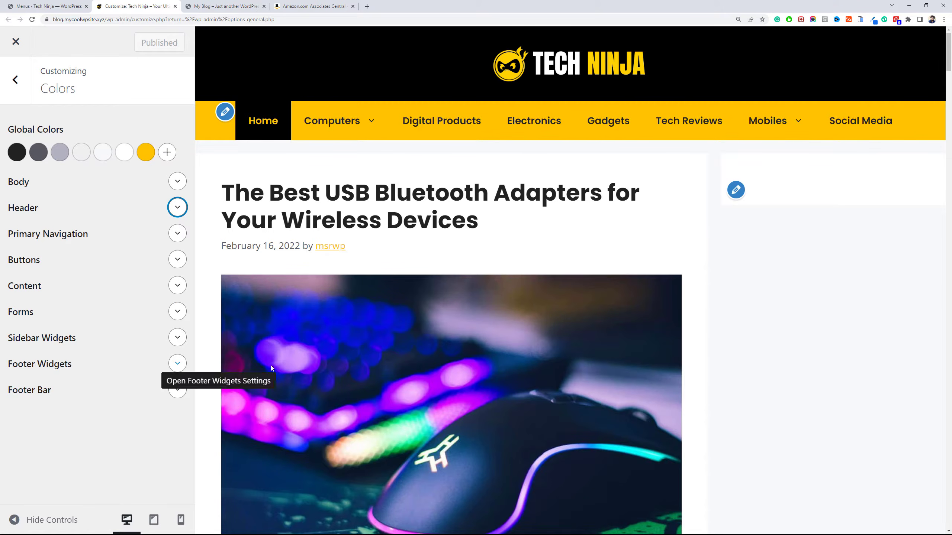
# Set the Footer Bar background color to black (#000000).
pyautogui.scroll(-15, 272, 368)
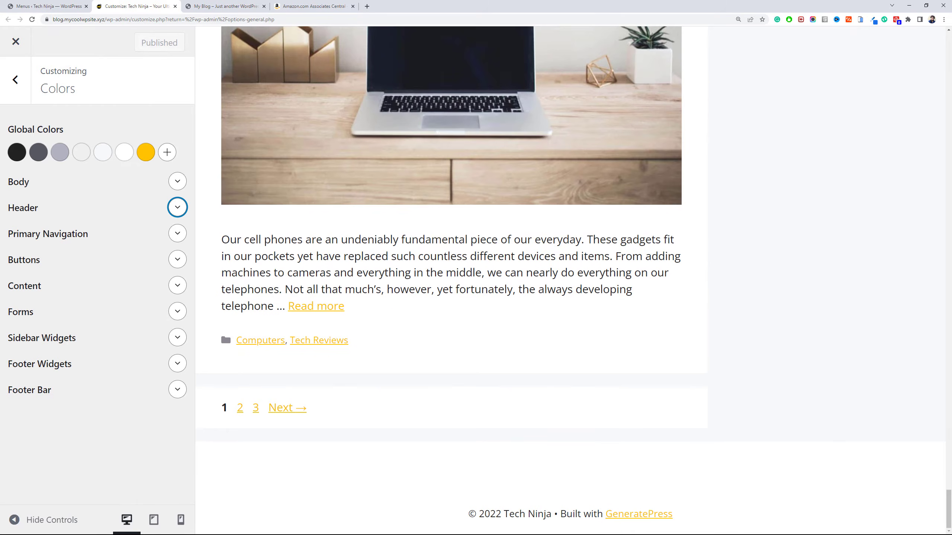
pyautogui.click(177, 390)
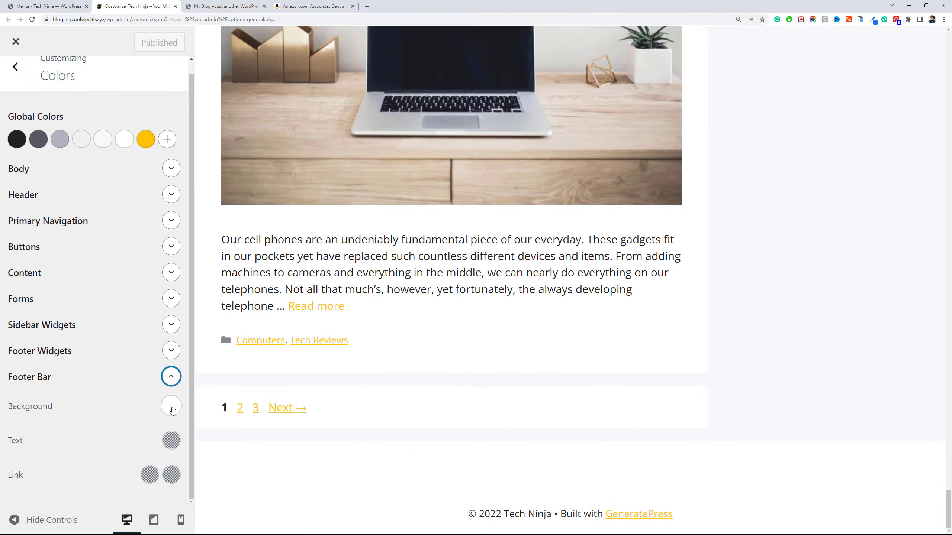
pyautogui.click(172, 407)
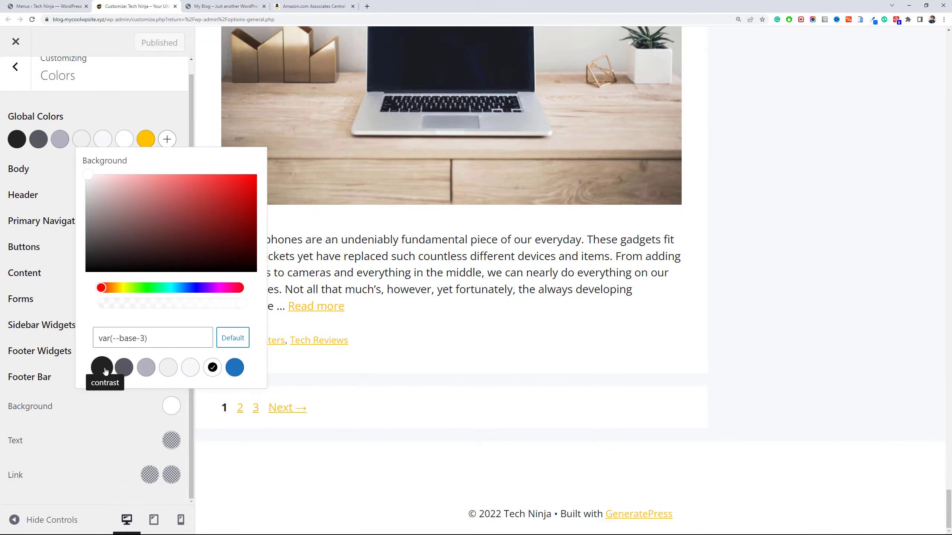
pyautogui.moveTo(96, 241); pyautogui.dragTo(78, 305)
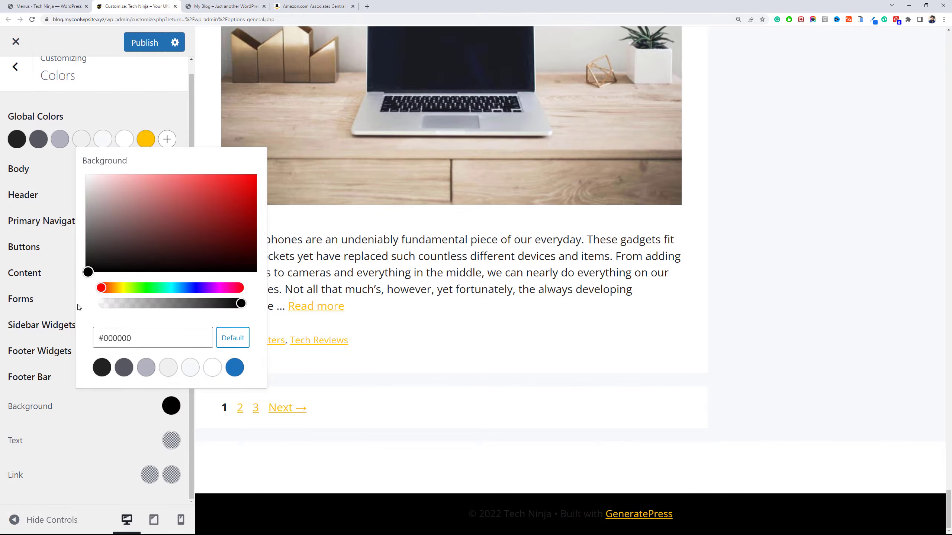
pyautogui.click(78, 418)
# Set the Footer Bar text color to light gray #d4d4d4.
pyautogui.click(171, 441)
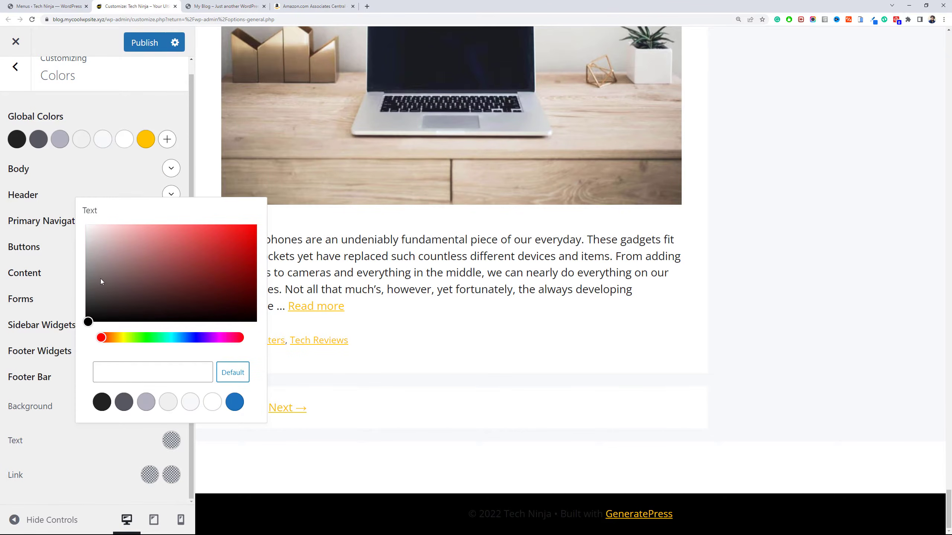
pyautogui.moveTo(100, 282); pyautogui.dragTo(84, 244)
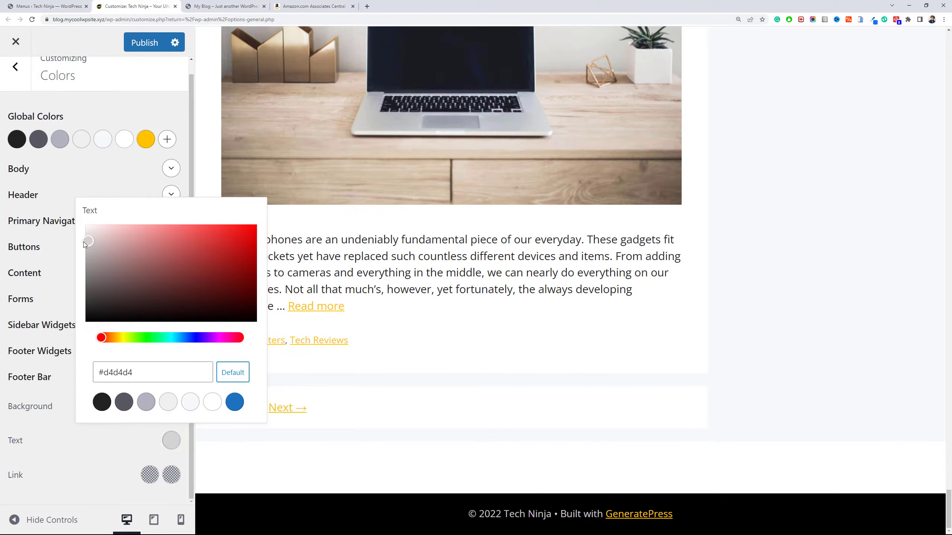
pyautogui.click(94, 457)
# Set the Footer Bar link color to #ffc300 and return to the main customizer sections.
pyautogui.click(149, 475)
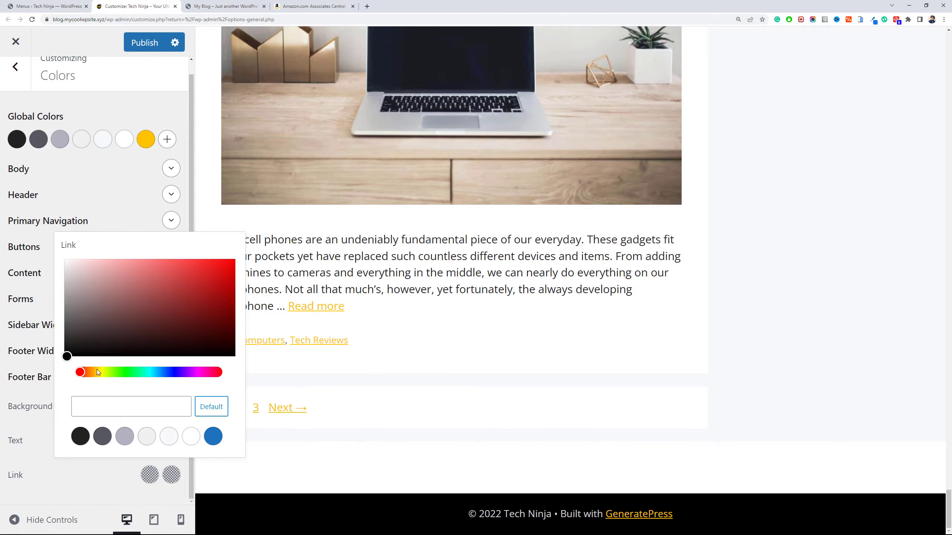
pyautogui.click(111, 413)
pyautogui.write('#ffc300')
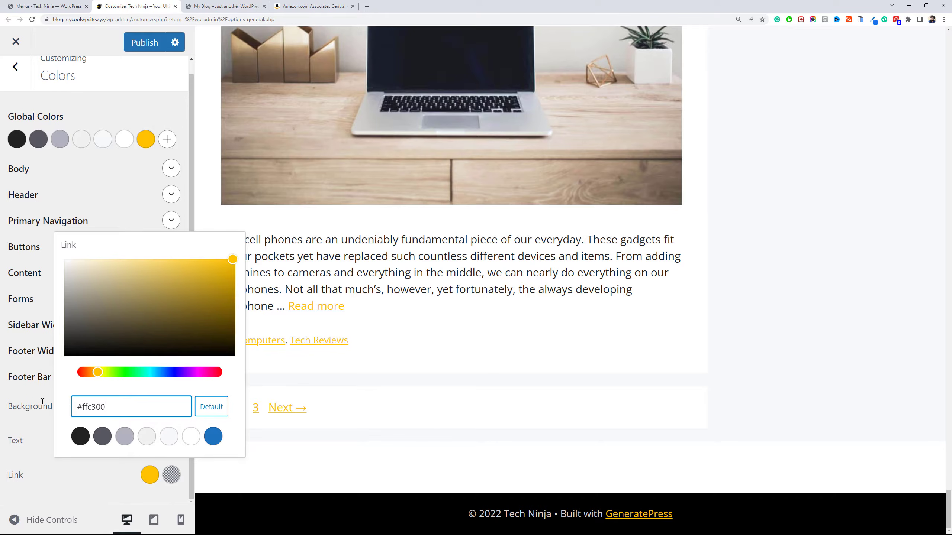
pyautogui.click(50, 471)
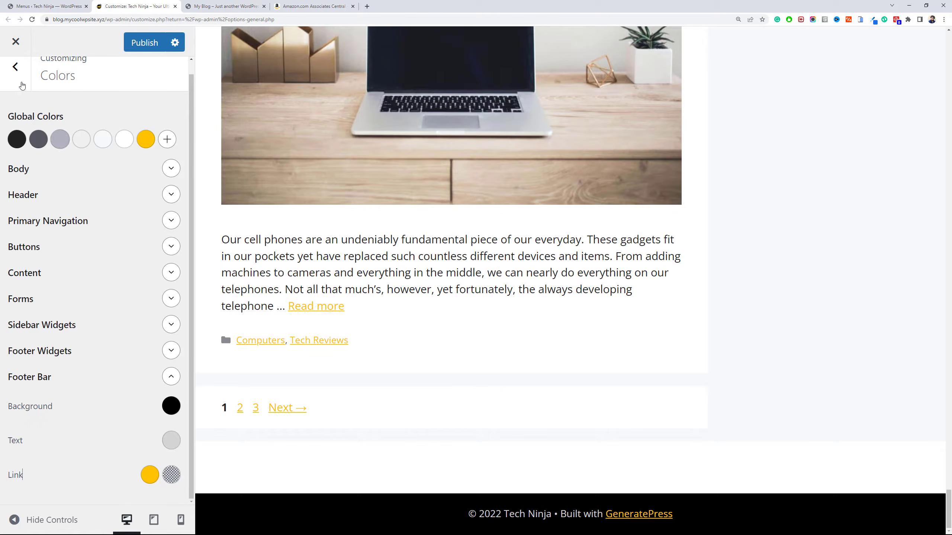
pyautogui.click(15, 68)
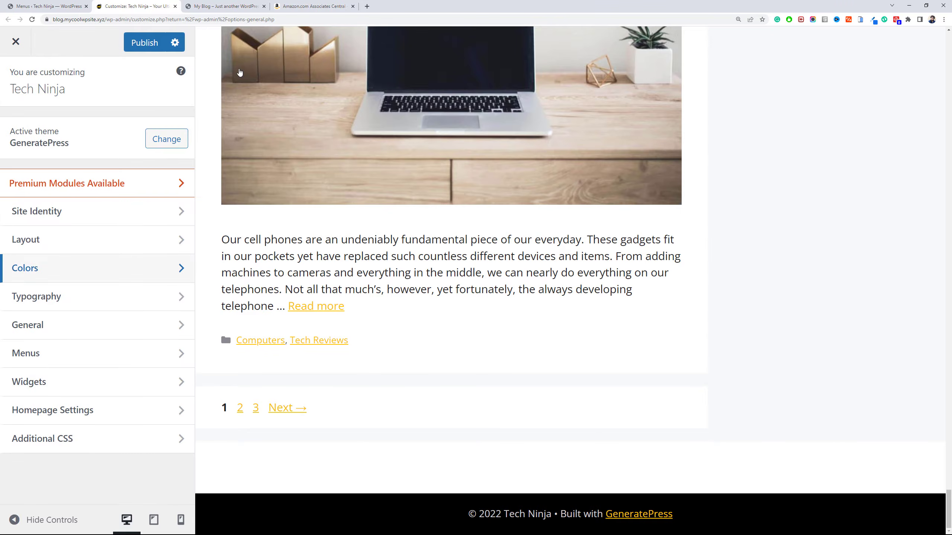
# Search Google for "generatepress footer text" in a new browser tab and open the Changing the Copyright Message article separately.
pyautogui.click(367, 6)
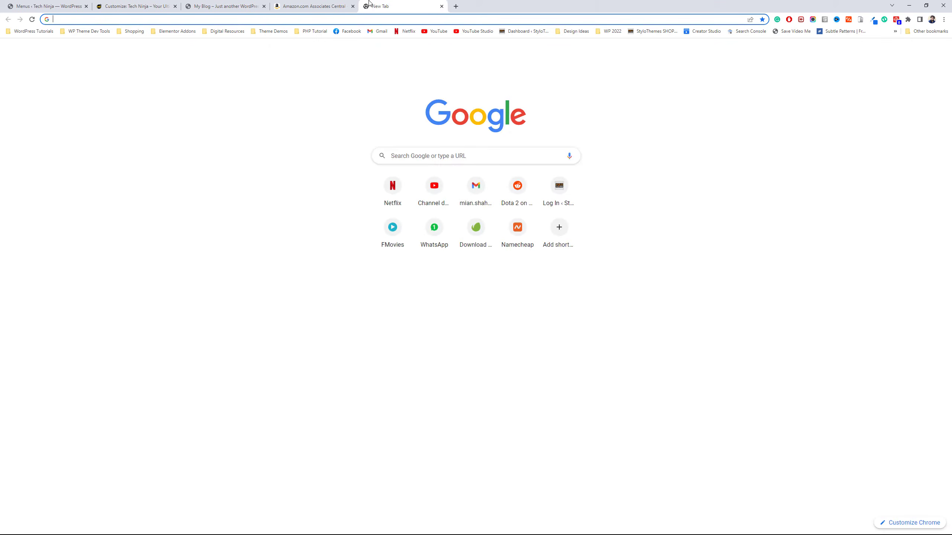
pyautogui.write('generatepress footer text')
pyautogui.press('Return')
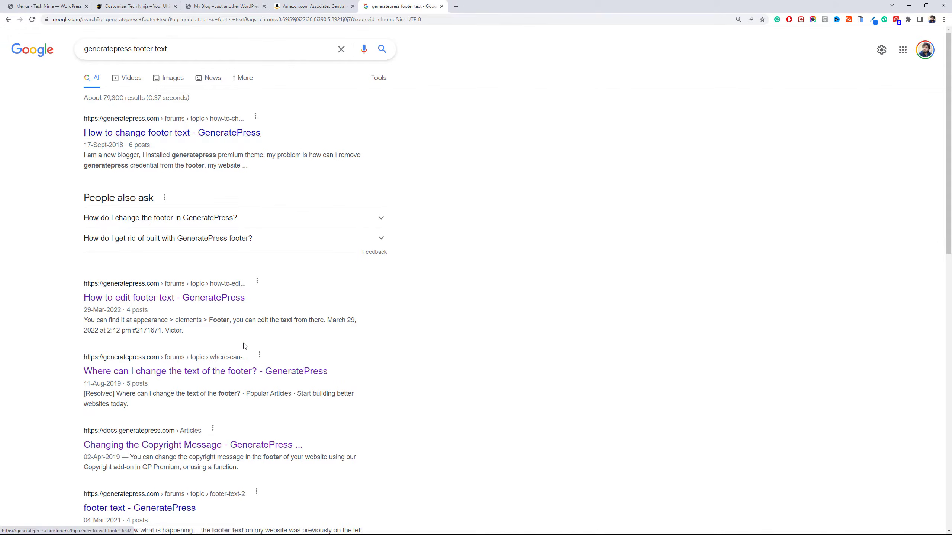
pyautogui.middleClick(248, 447)
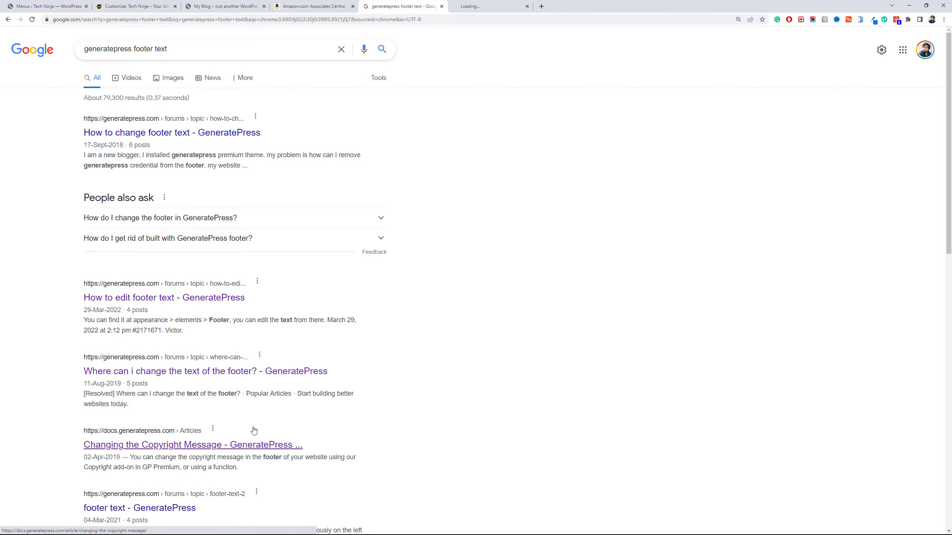
pyautogui.click(469, 4)
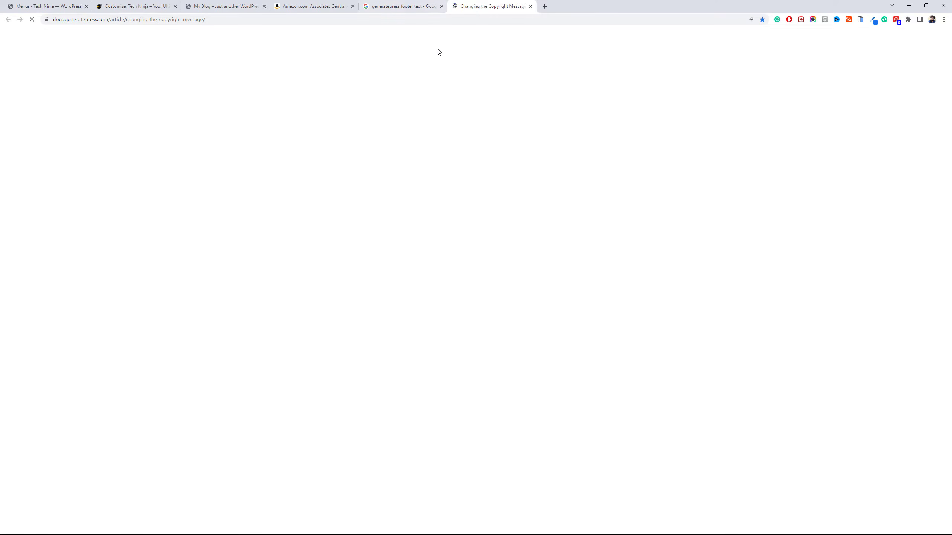
pyautogui.click(394, 5)
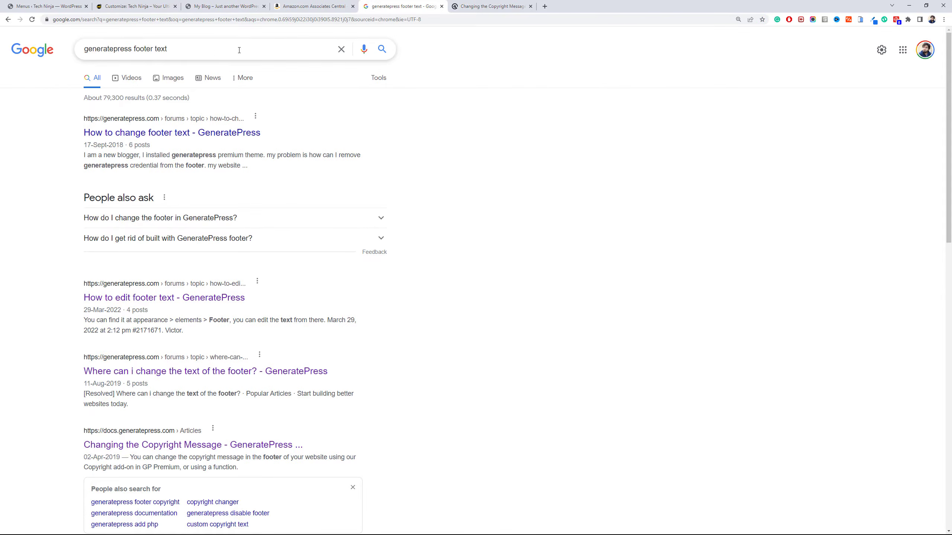
pyautogui.click(463, 4)
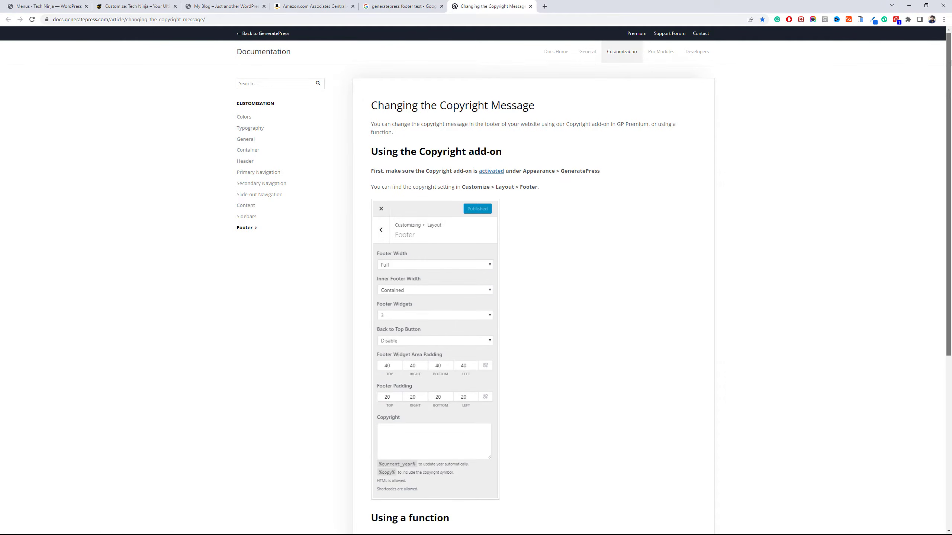
# Select the complete generate_copyright filter snippet in the Using a function section of the article.
pyautogui.moveTo(949, 64); pyautogui.dragTo(950, 98)
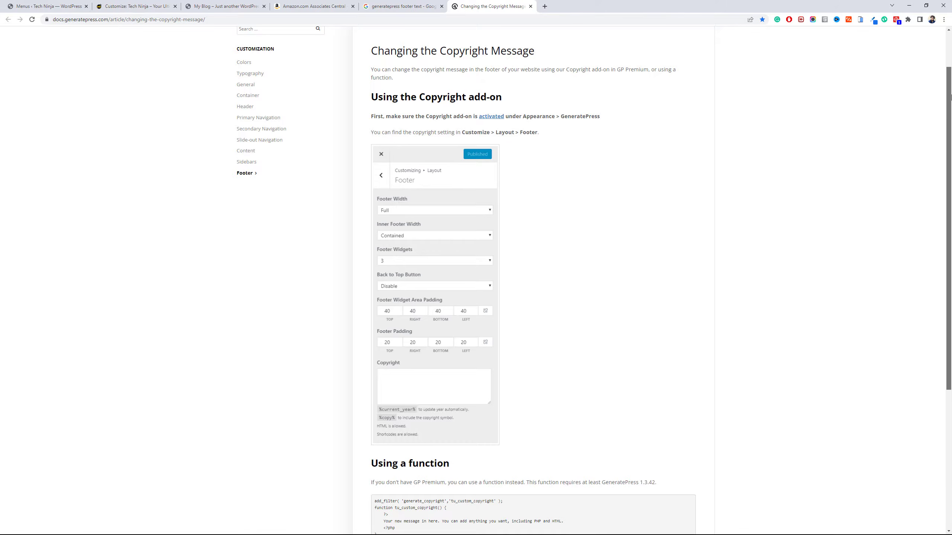
pyautogui.moveTo(950, 98); pyautogui.dragTo(934, 268)
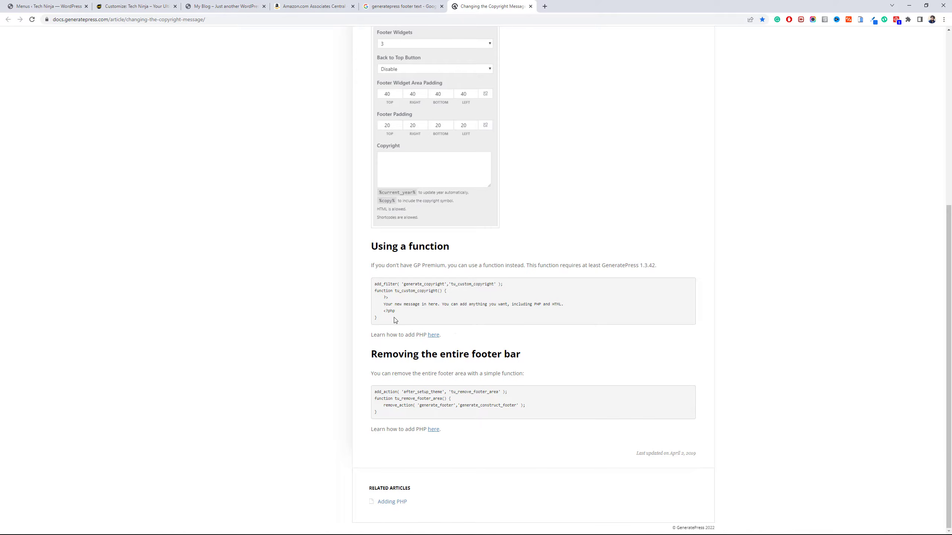
pyautogui.moveTo(388, 318); pyautogui.dragTo(373, 292)
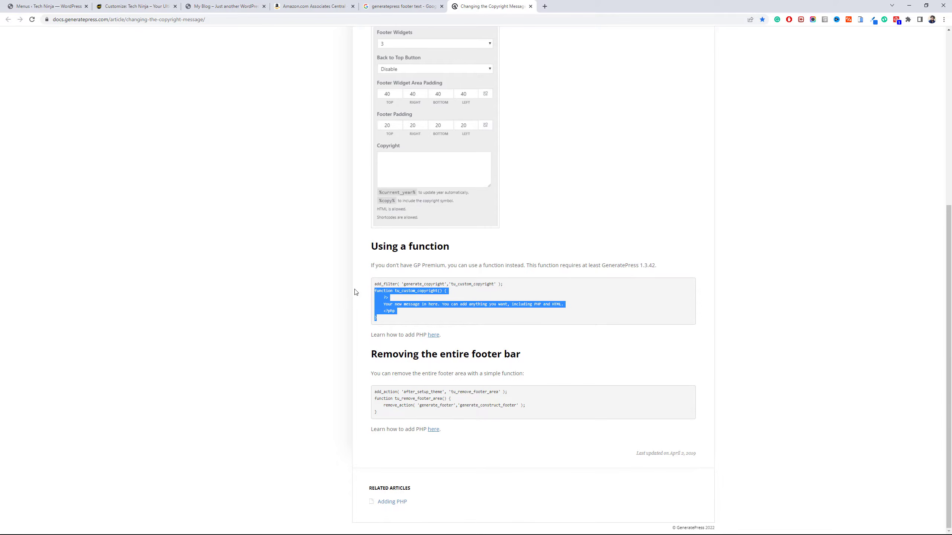
pyautogui.click(362, 293)
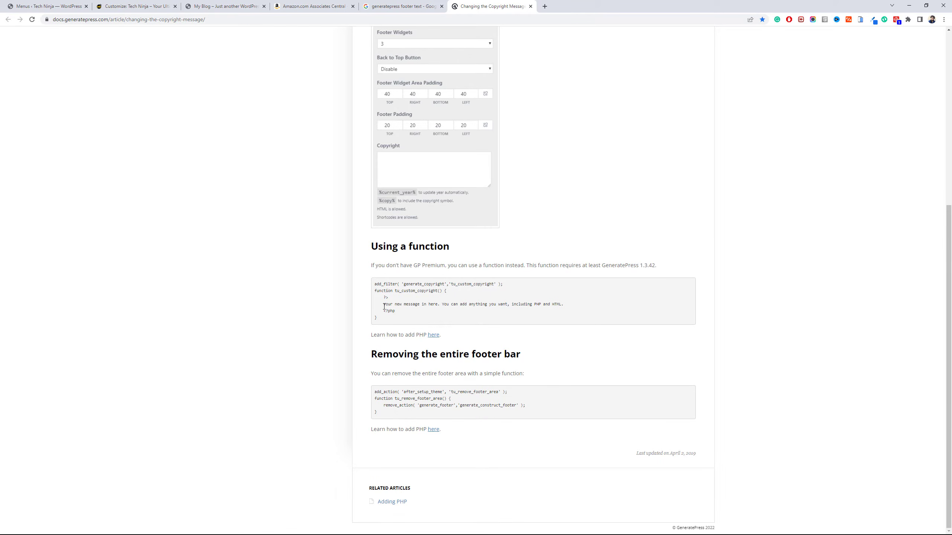
pyautogui.click(388, 317)
pyautogui.moveTo(388, 318); pyautogui.dragTo(374, 289)
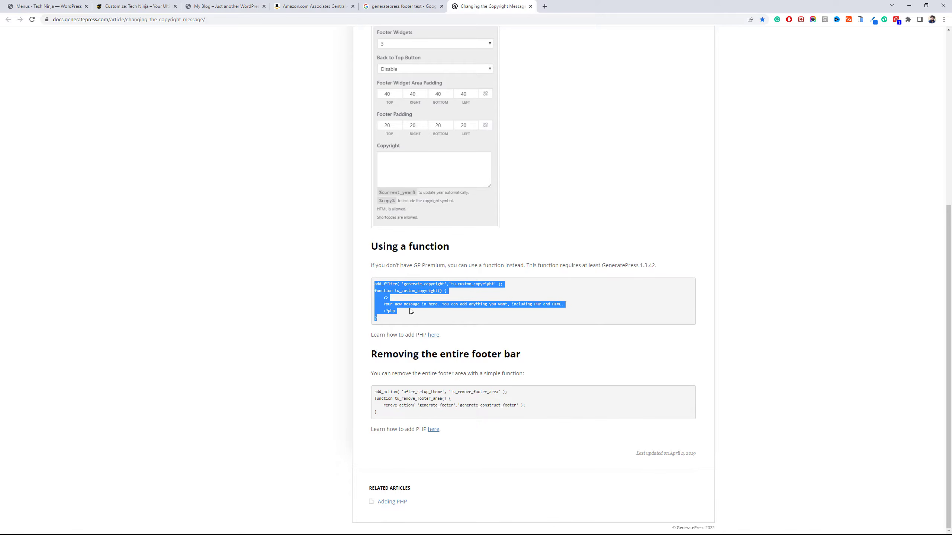
# Open GeneratePress's functions.php in the WordPress Theme File Editor, accepting the direct-edit warning, and view the code near its end.
pyautogui.click(47, 6)
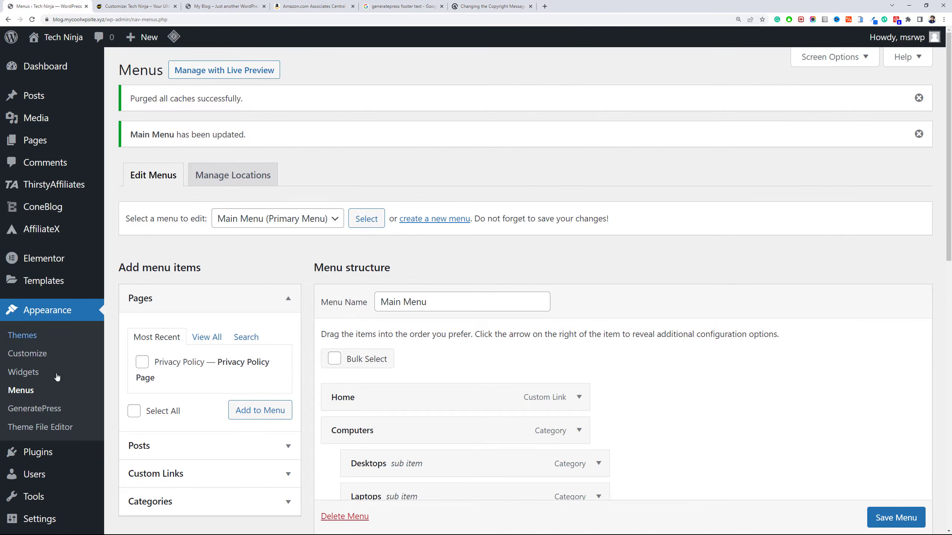
pyautogui.click(49, 431)
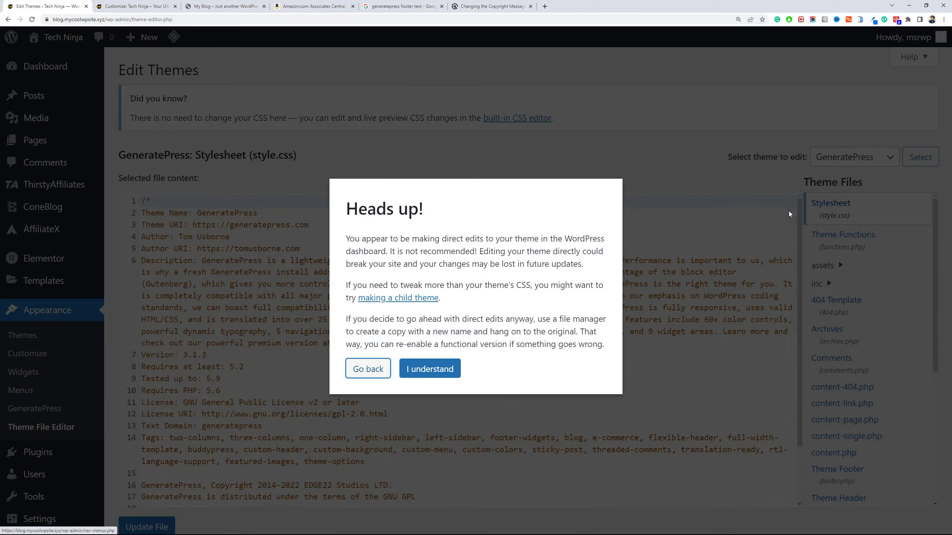
pyautogui.click(430, 369)
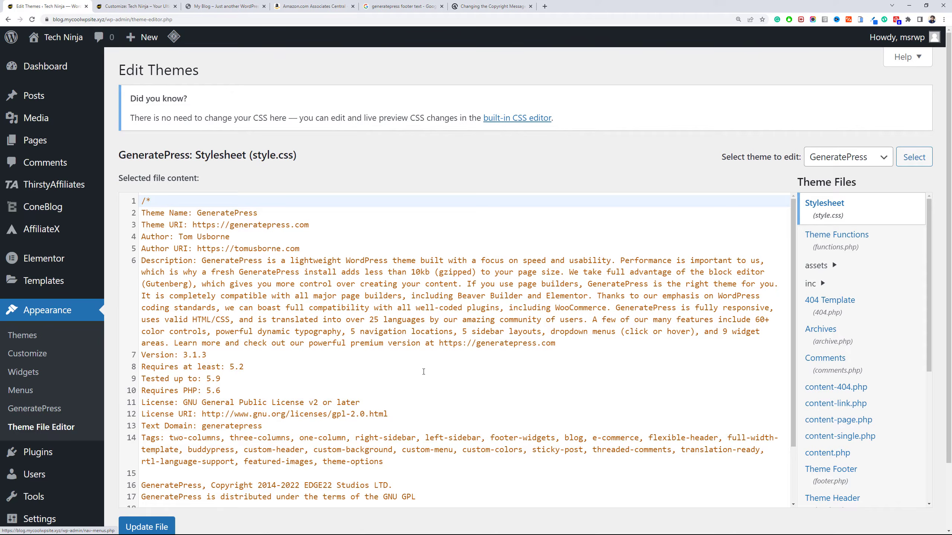
pyautogui.click(861, 247)
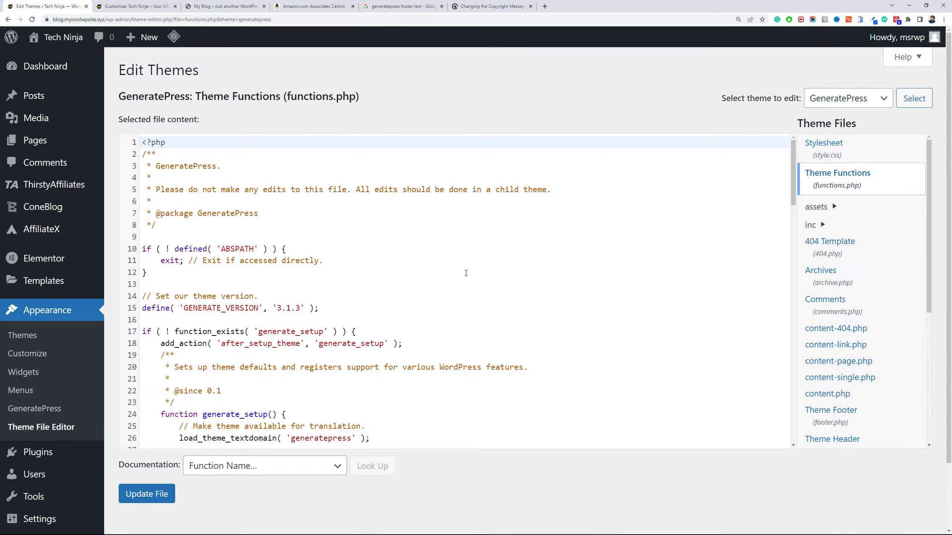
pyautogui.scroll(-5, 465, 272)
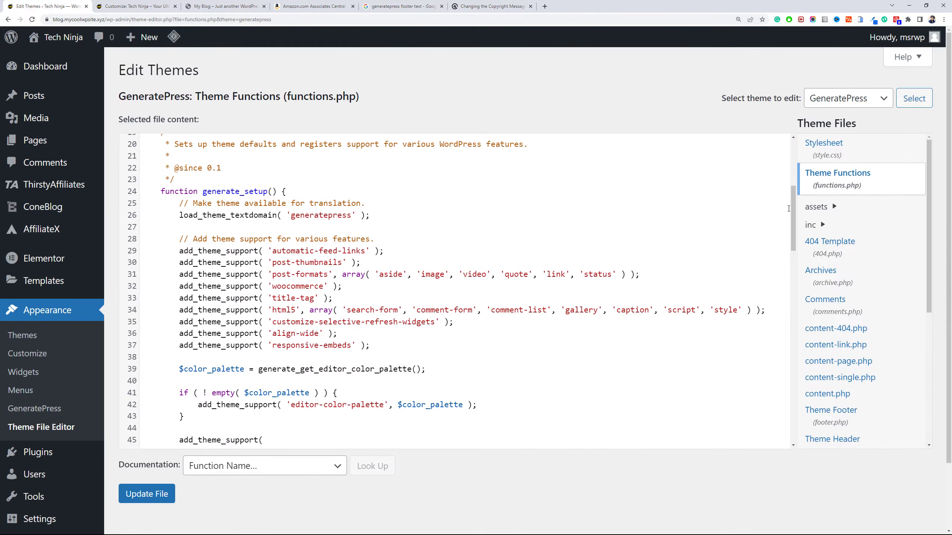
pyautogui.moveTo(796, 200); pyautogui.dragTo(751, 357)
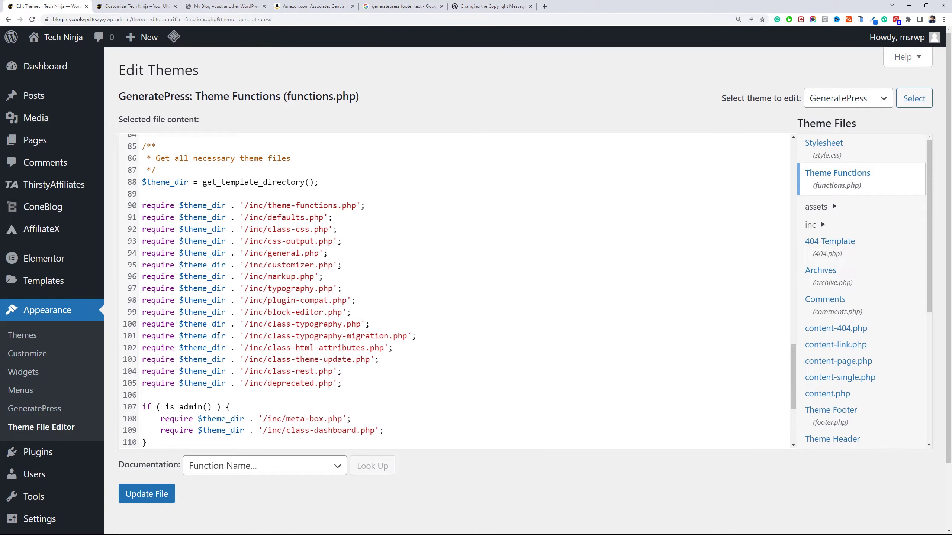
# Search Google for "generatepress child theme" and open the Using a Child Theme documentation article.
pyautogui.click(425, 9)
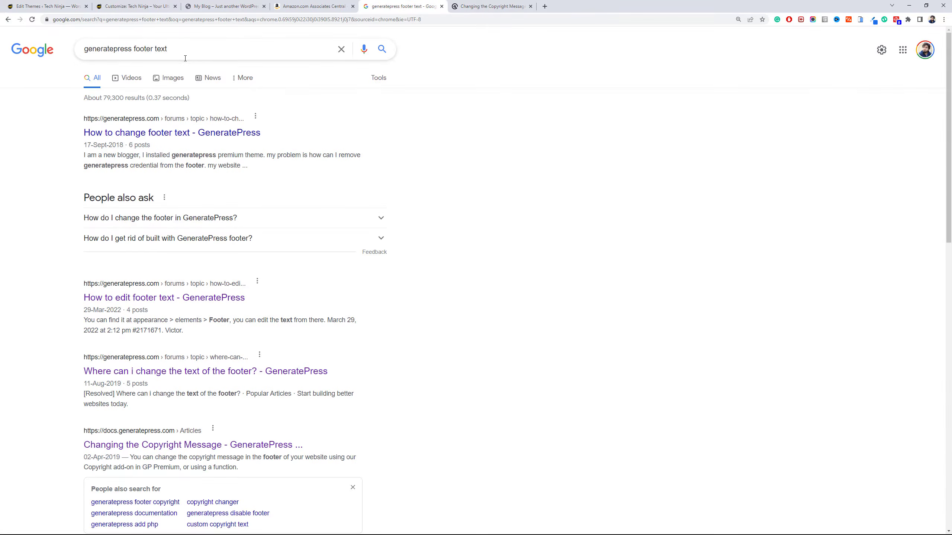
pyautogui.moveTo(185, 59); pyautogui.dragTo(134, 50)
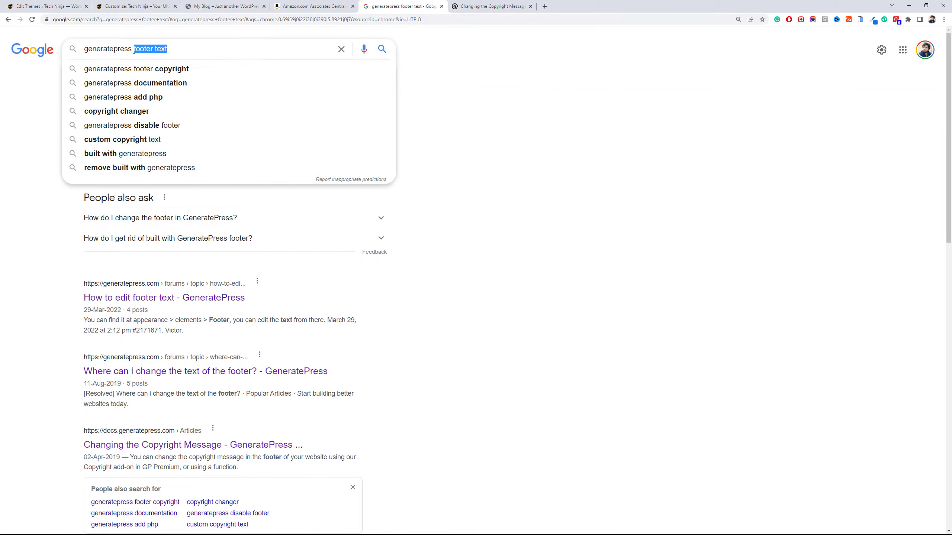
pyautogui.press('BackSpace')
pyautogui.write('child ')
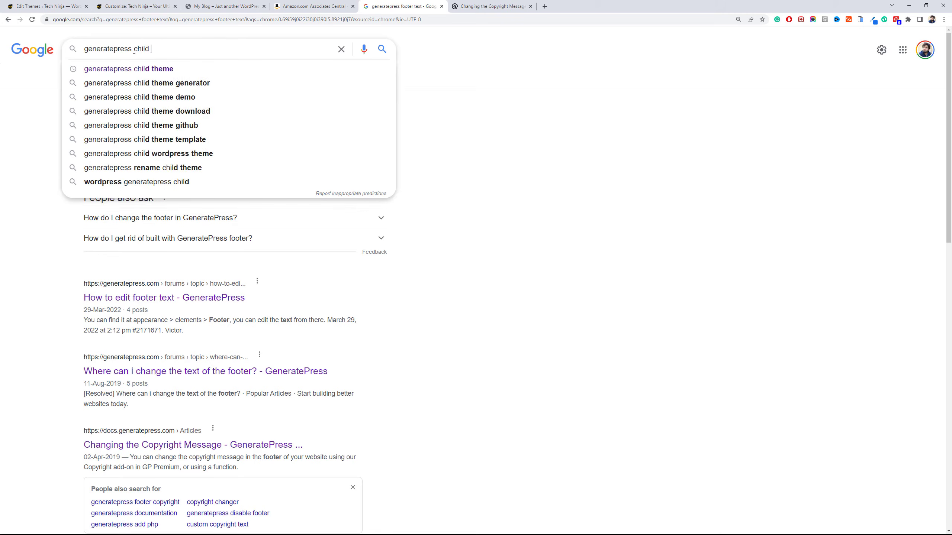
pyautogui.write('theme')
pyautogui.press('Return')
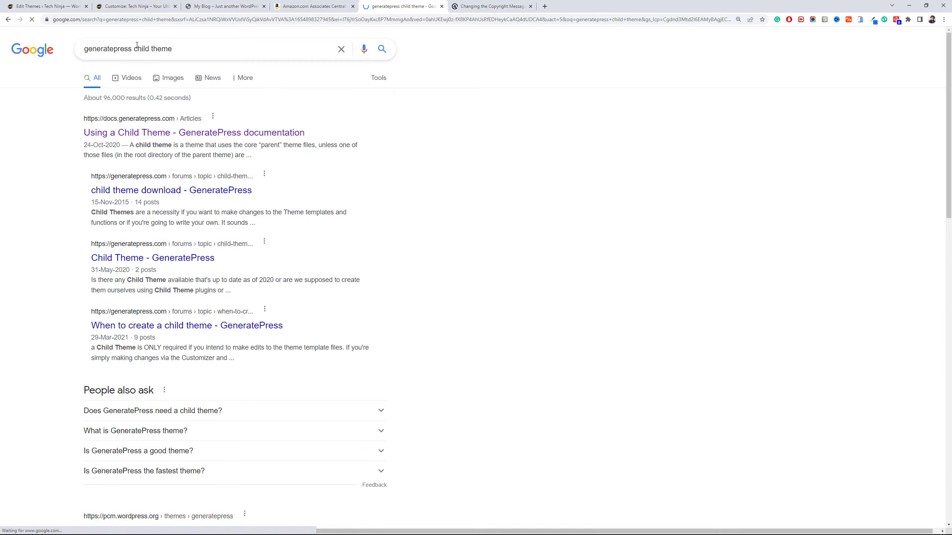
pyautogui.click(258, 133)
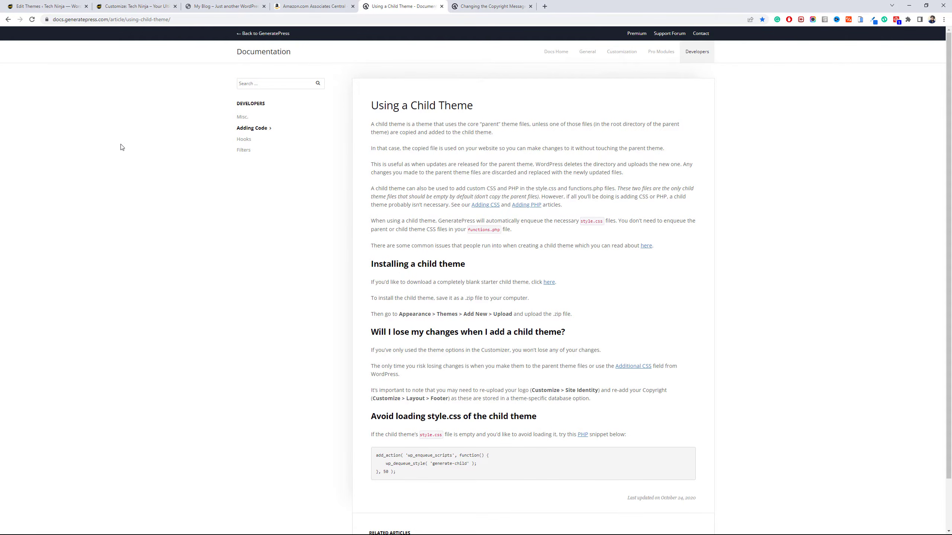
# Check functions.php against the child theme installation instructions, and switch to the blog's front page.
pyautogui.click(61, 4)
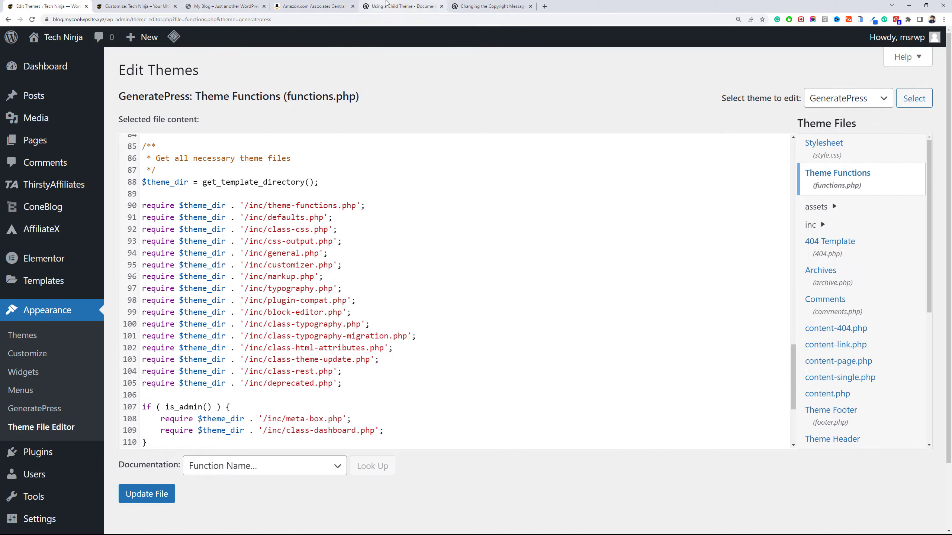
pyautogui.click(387, 4)
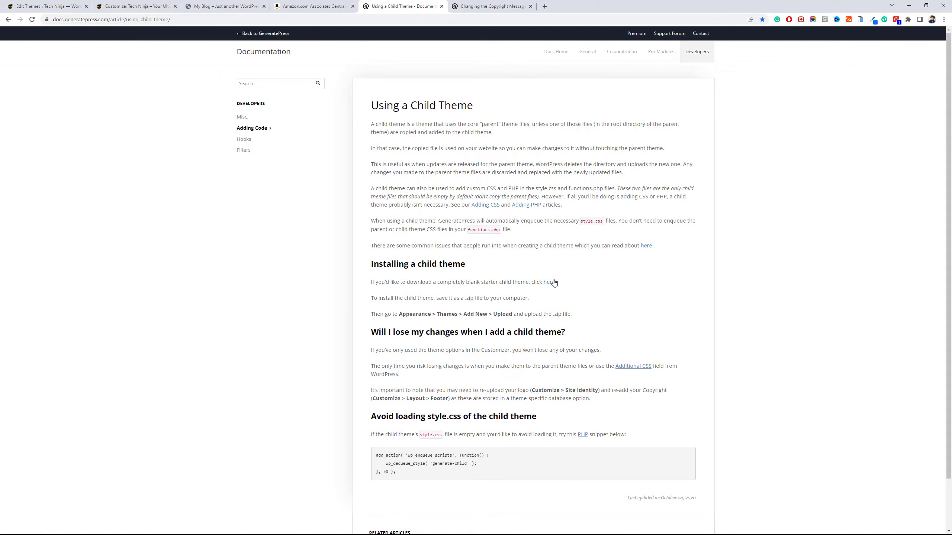
pyautogui.click(187, 5)
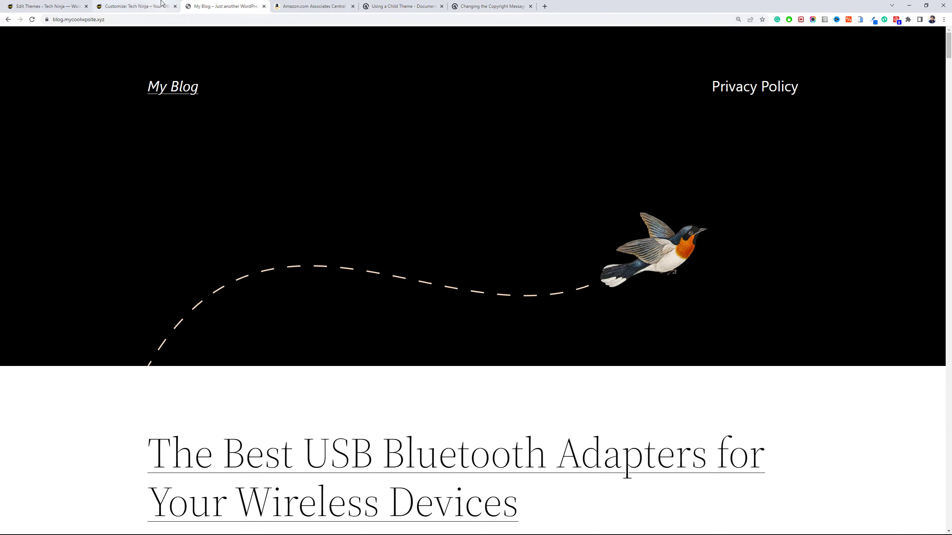
# Inspect the footer copyright bar in the Customizer preview and copy the footer element's site-info class name.
pyautogui.click(137, 6)
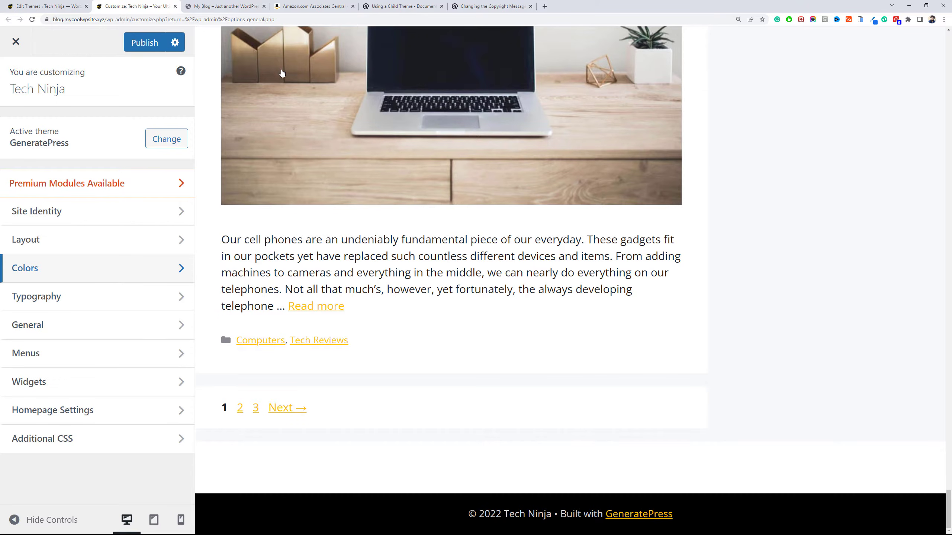
pyautogui.click(248, 4)
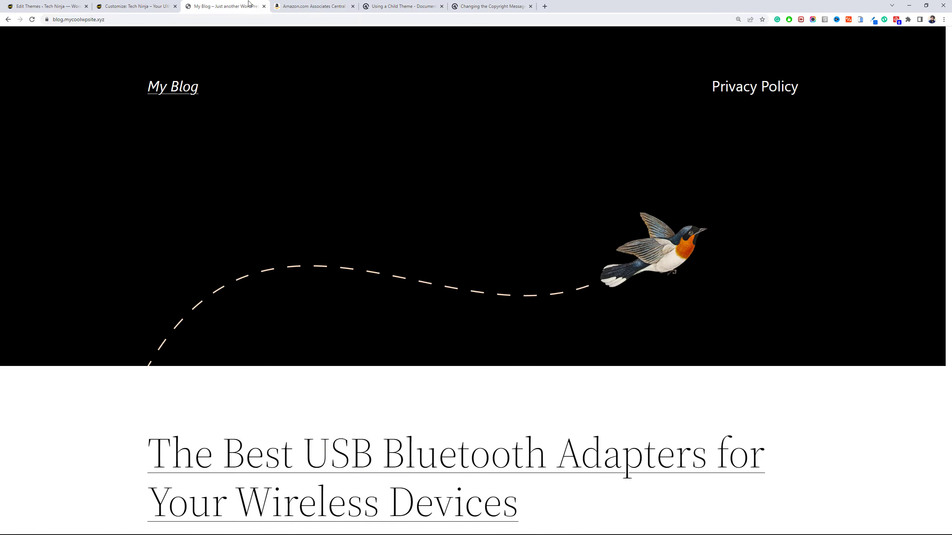
pyautogui.click(150, 5)
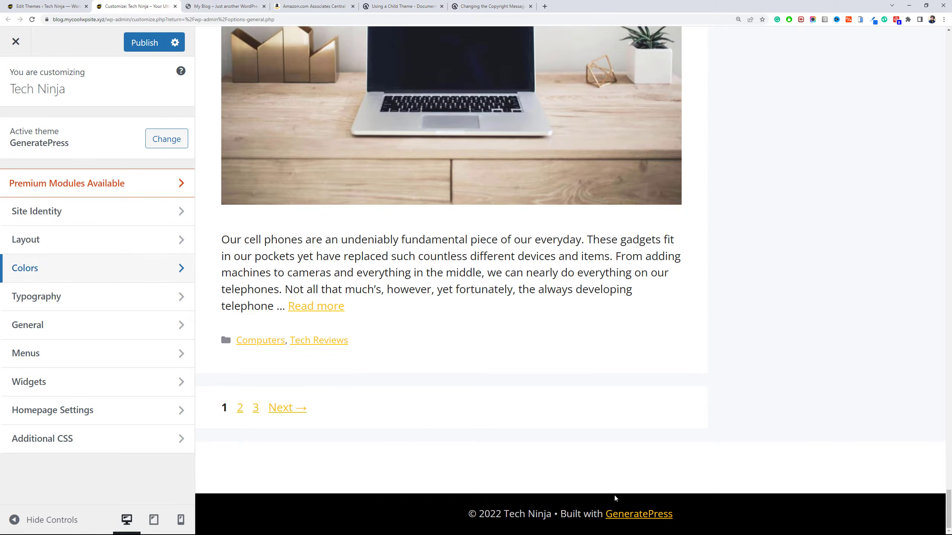
pyautogui.rightClick(605, 516)
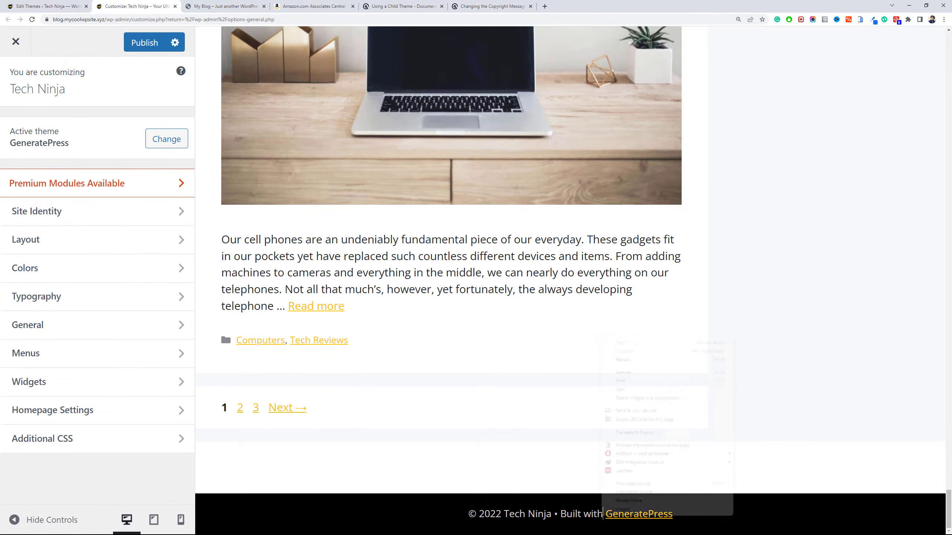
pyautogui.click(622, 509)
pyautogui.scroll(-5, 473, 239)
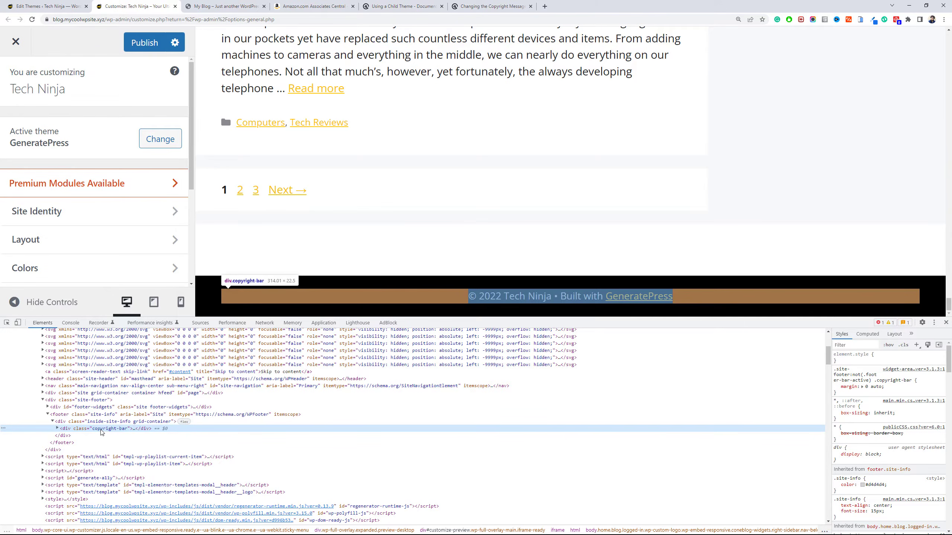
pyautogui.click(58, 429)
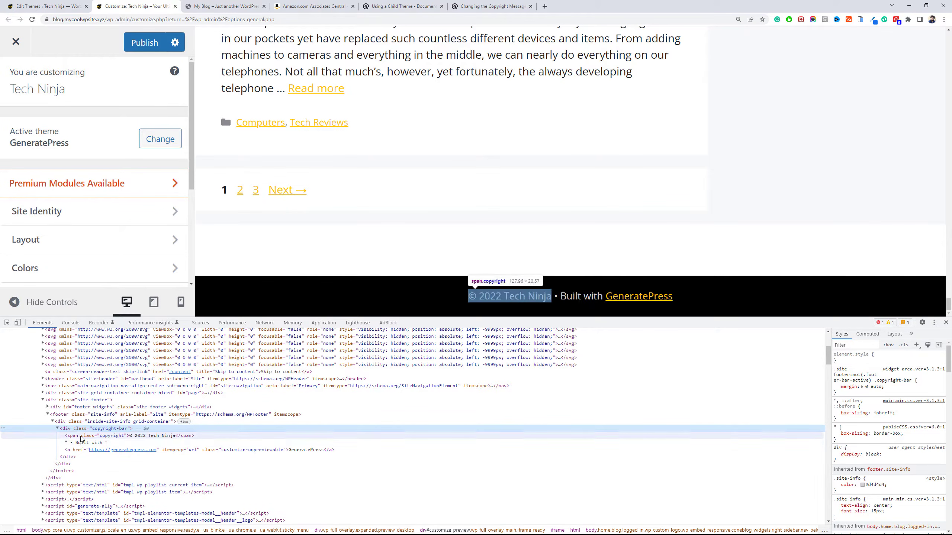
pyautogui.click(86, 417)
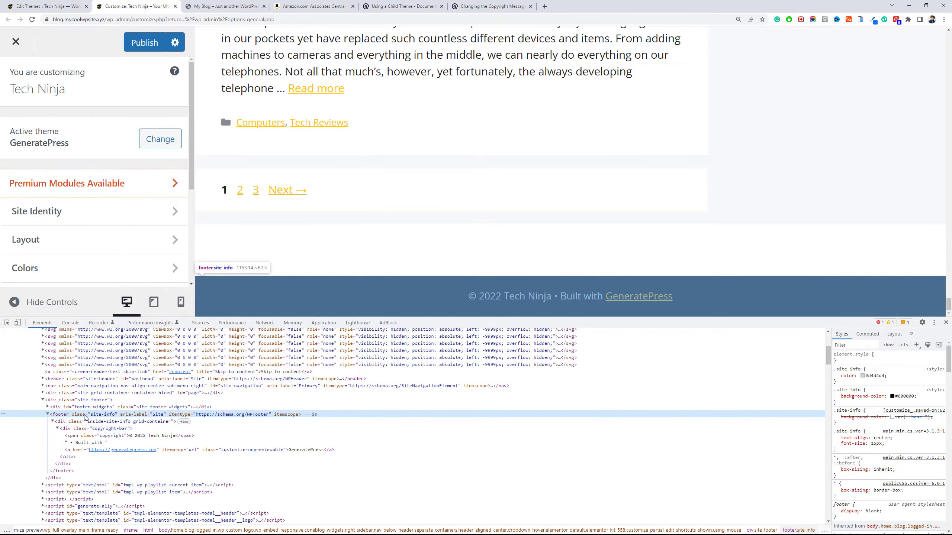
pyautogui.doubleClick(112, 415)
pyautogui.hotkey('ctrl', 'c')
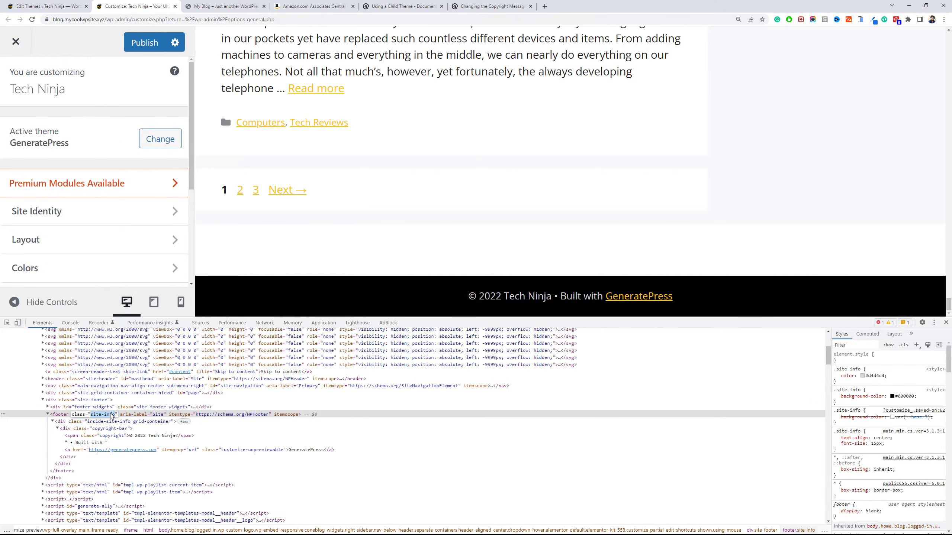
# Try hiding the footer bar with a .site-info rule set to display: none in Additional CSS, and delete the rule.
pyautogui.scroll(-5, 119, 198)
pyautogui.click(125, 272)
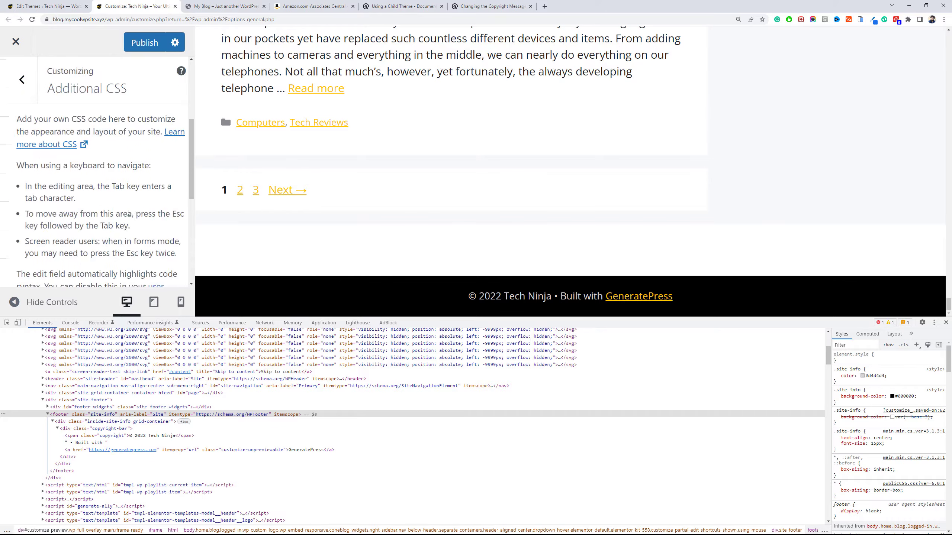
pyautogui.scroll(-5, 129, 213)
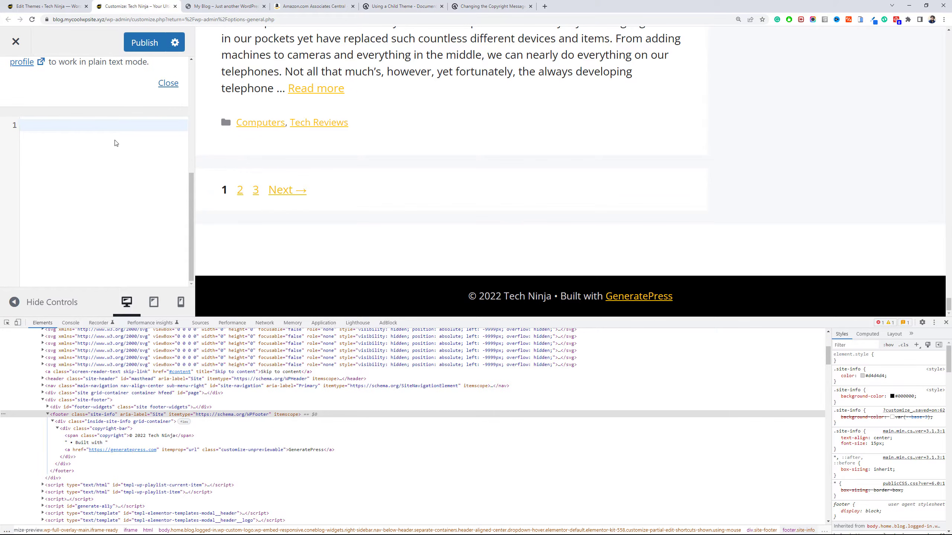
pyautogui.write('.')
pyautogui.hotkey('ctrl', 'v')
pyautogui.write('{')
pyautogui.press('Return')
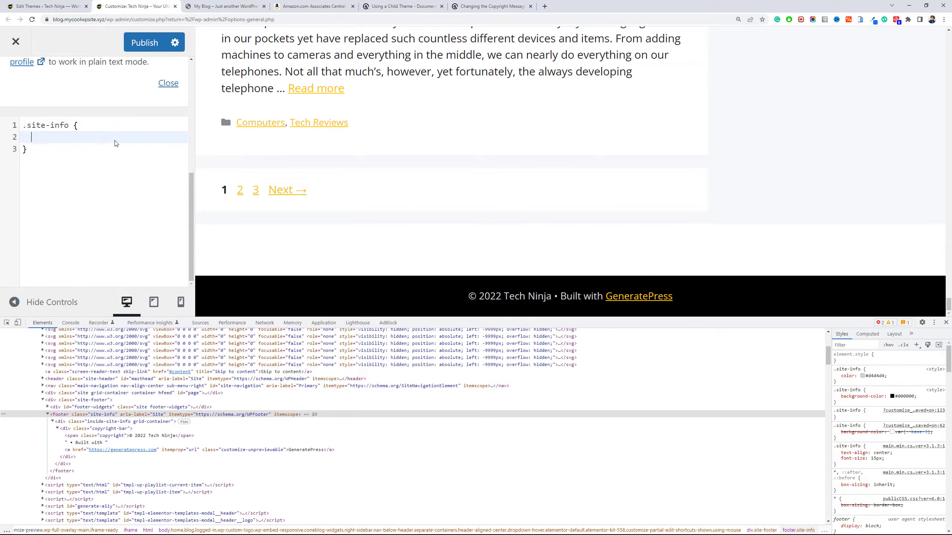
pyautogui.write('display')
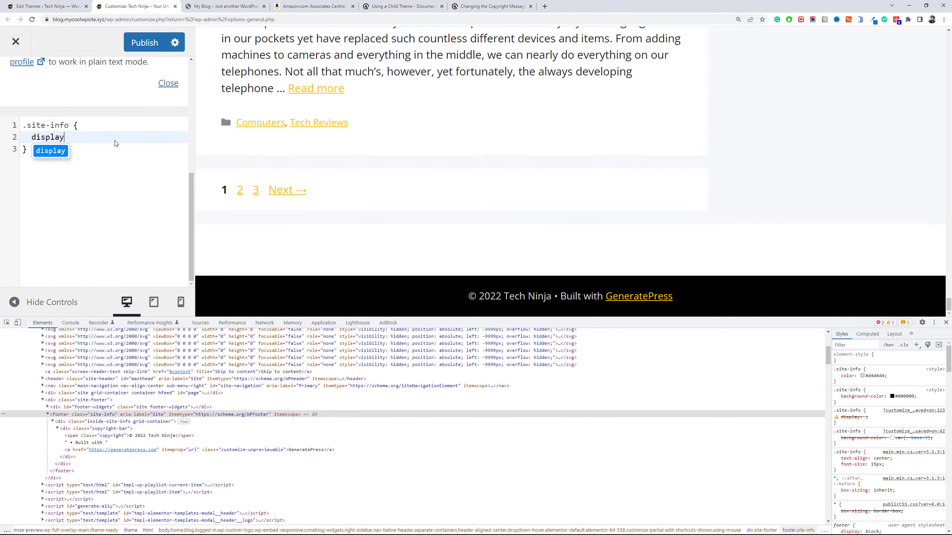
pyautogui.write(': n')
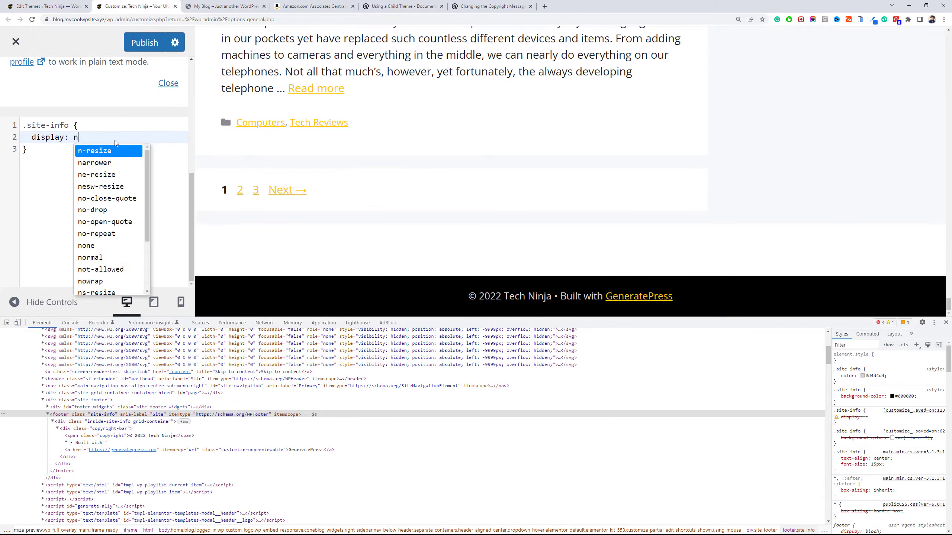
pyautogui.write('one;')
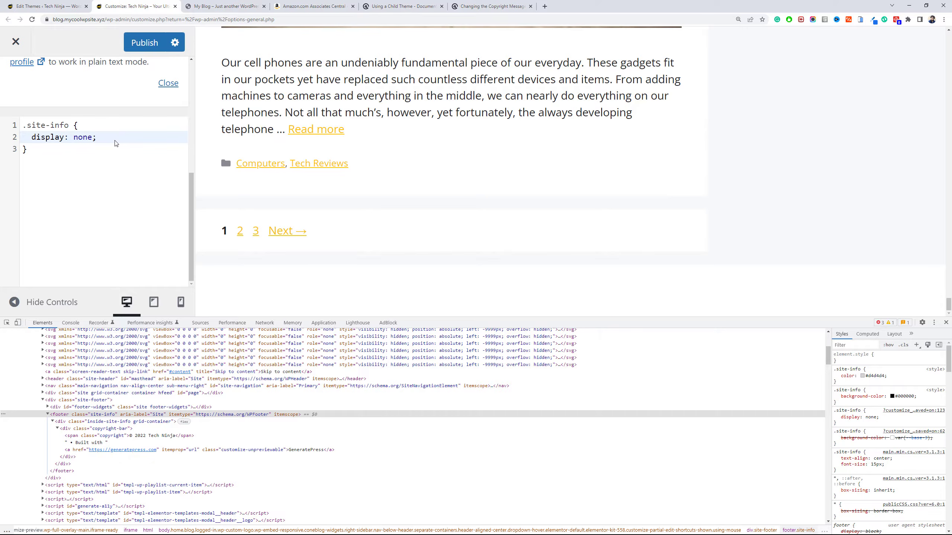
pyautogui.moveTo(127, 173); pyautogui.dragTo(20, 125)
pyautogui.press('BackSpace')
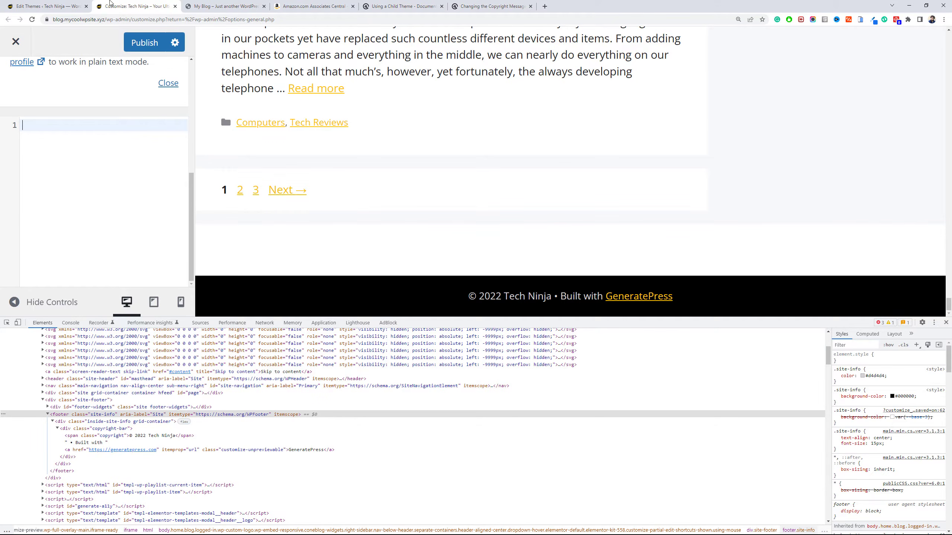
# Open theme-functions.php from GeneratePress's inc folder in the Theme File Editor.
pyautogui.click(82, 3)
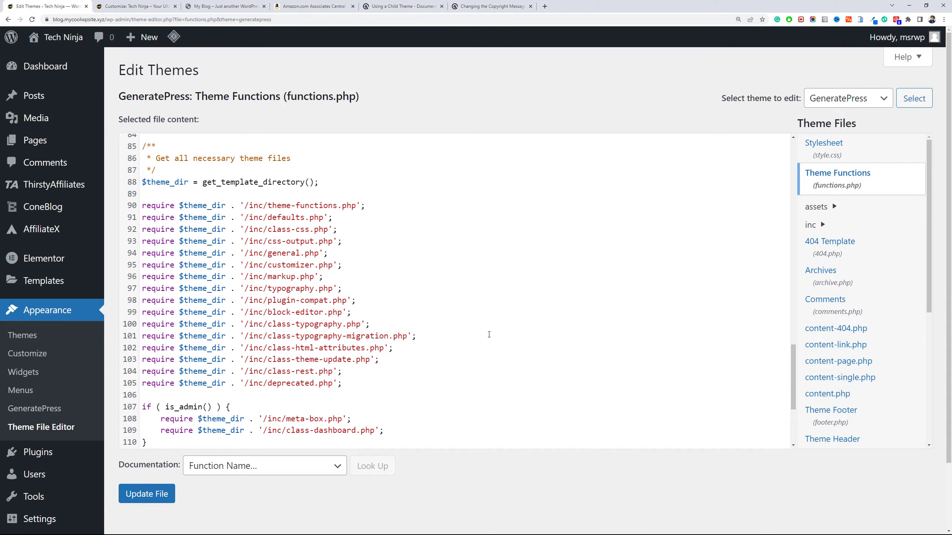
pyautogui.scroll(-3, 489, 334)
pyautogui.scroll(2, 488, 326)
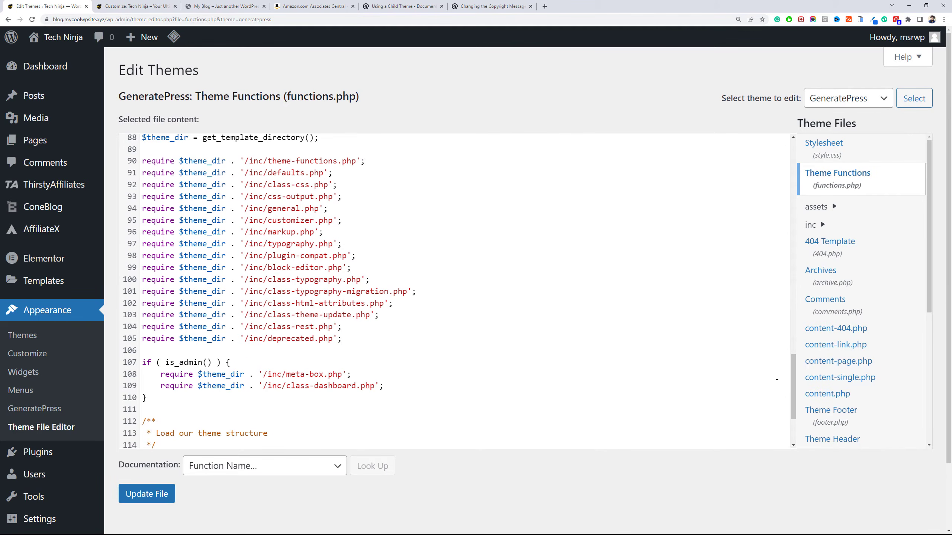
pyautogui.click(843, 228)
pyautogui.scroll(-4, 861, 292)
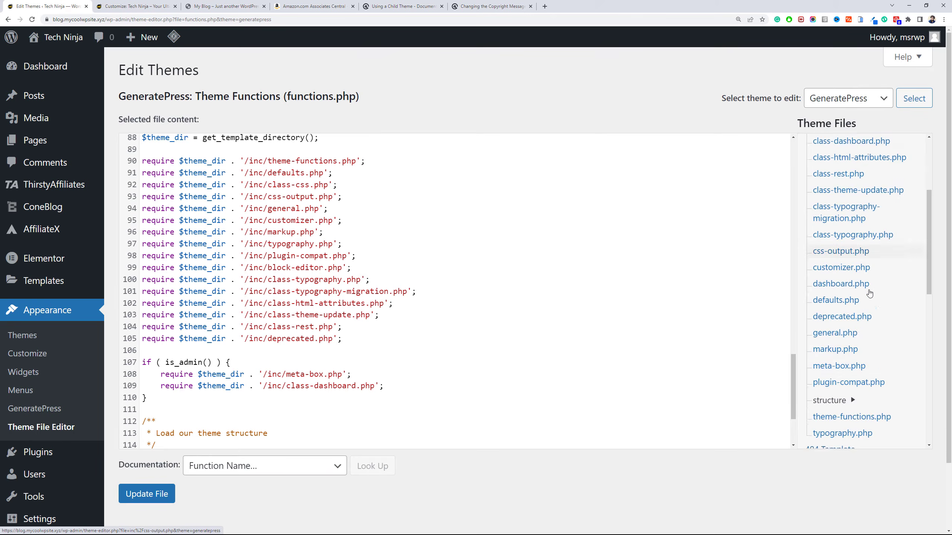
pyautogui.scroll(-1, 869, 294)
pyautogui.moveTo(930, 243)
pyautogui.mouseDown()
pyautogui.moveTo(930, 171)
pyautogui.moveTo(933, 254)
pyautogui.mouseUp()
pyautogui.click(855, 319)
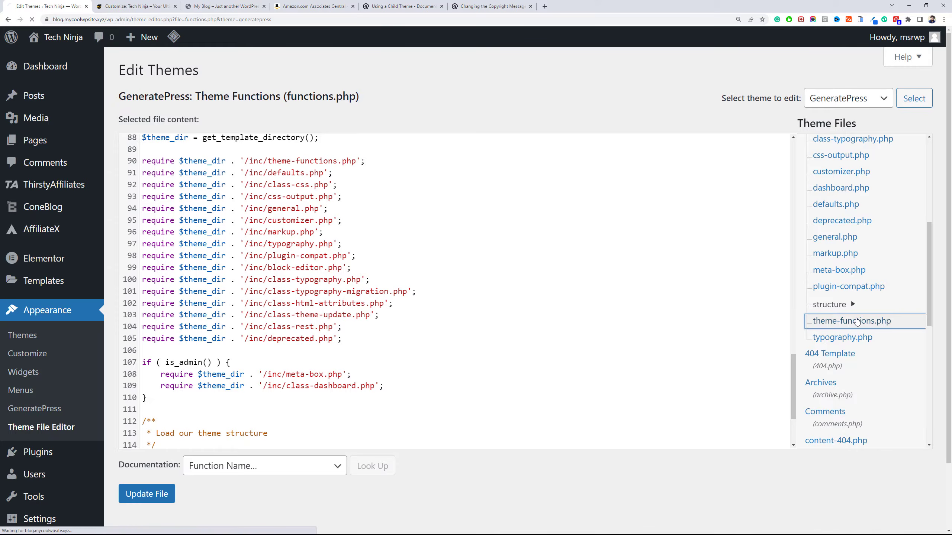
# Copy the generate_copyright filter snippet from the copyright message article and paste it at the end of theme-functions.php.
pyautogui.click(467, 3)
pyautogui.rightClick(412, 288)
pyautogui.click(429, 297)
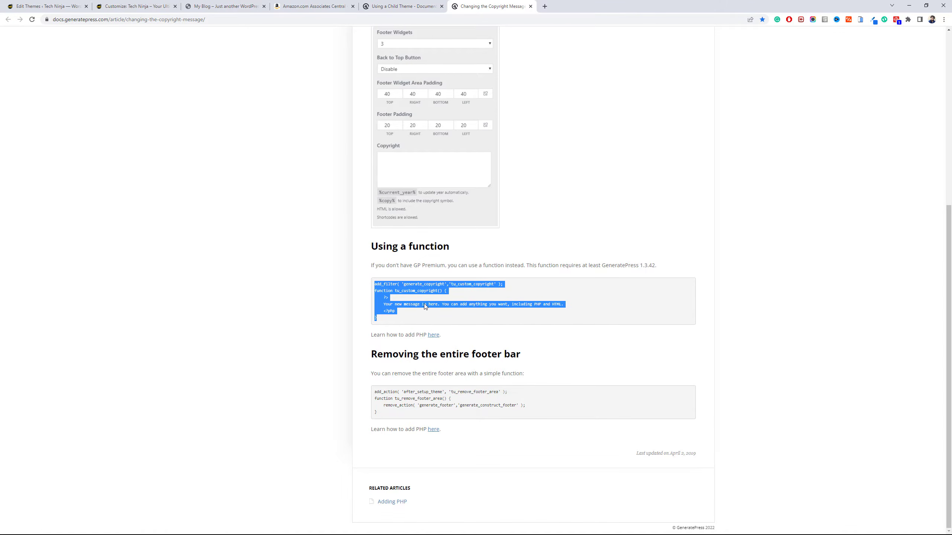
pyautogui.click(146, 6)
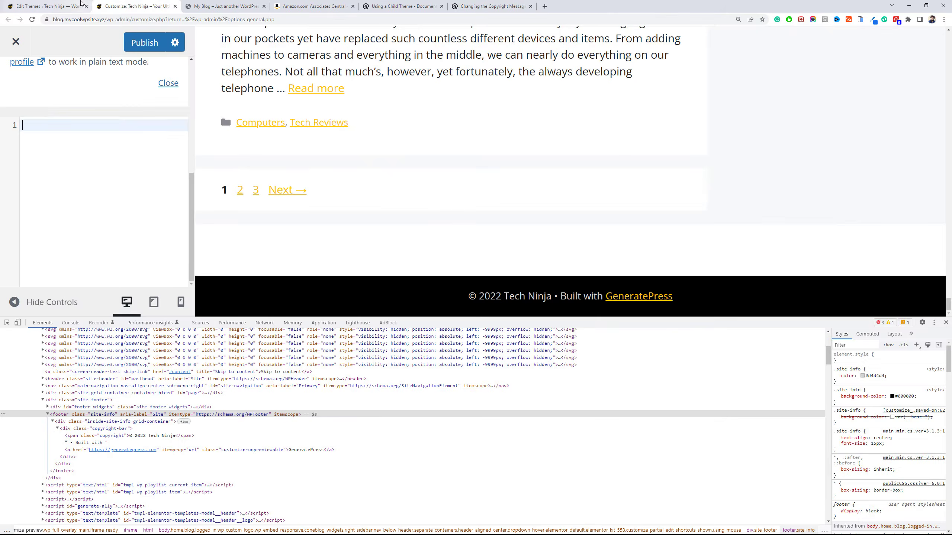
pyautogui.click(75, 5)
pyautogui.scroll(-15, 284, 281)
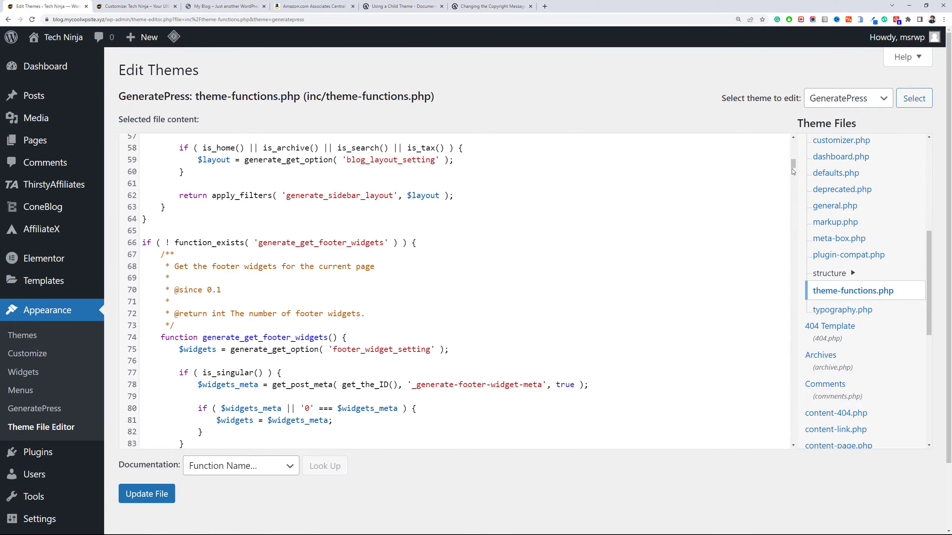
pyautogui.moveTo(793, 165); pyautogui.dragTo(786, 465)
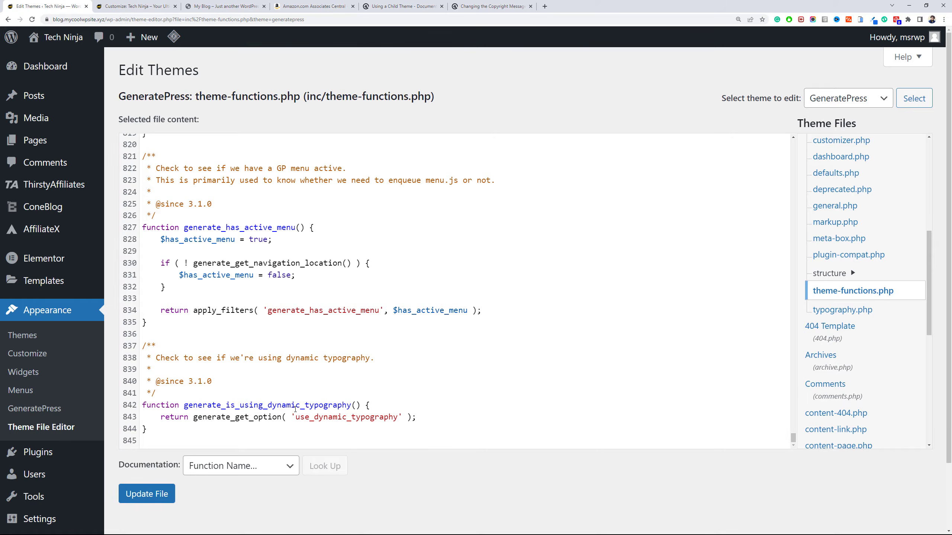
pyautogui.click(301, 429)
pyautogui.press('Down')
pyautogui.hotkey('ctrl', 'v')
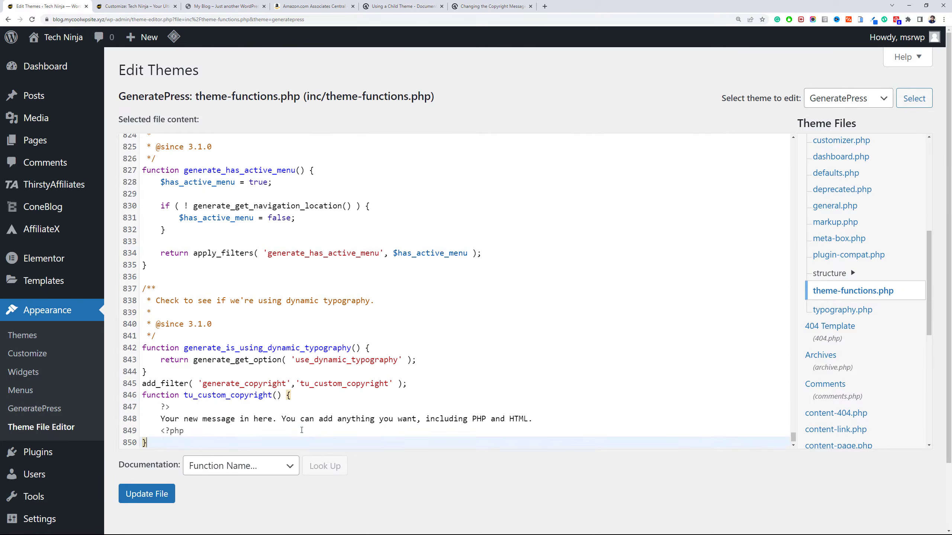
# Replace the snippet's placeholder message with "© 2022 Tech Ninja" and update theme-functions.php.
pyautogui.press('Return')
pyautogui.scroll(-2, 300, 412)
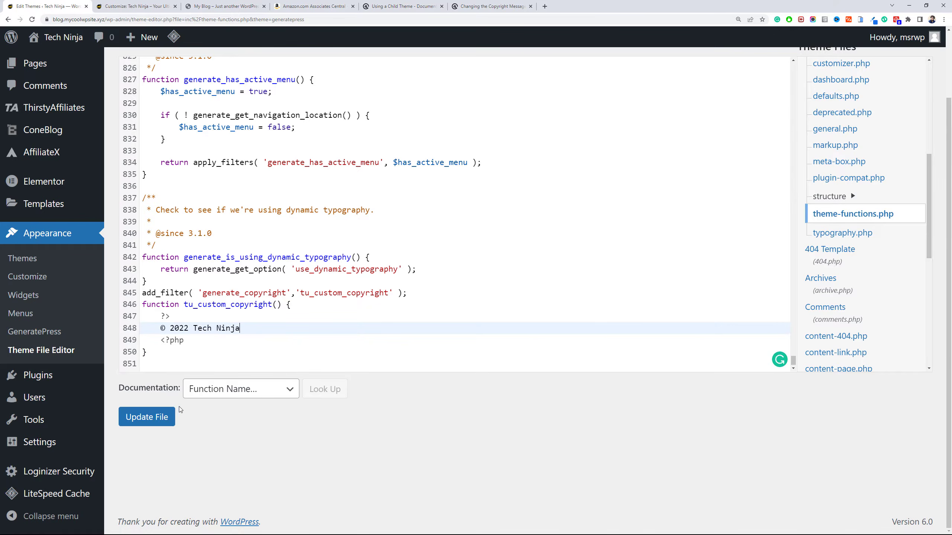
pyautogui.click(172, 412)
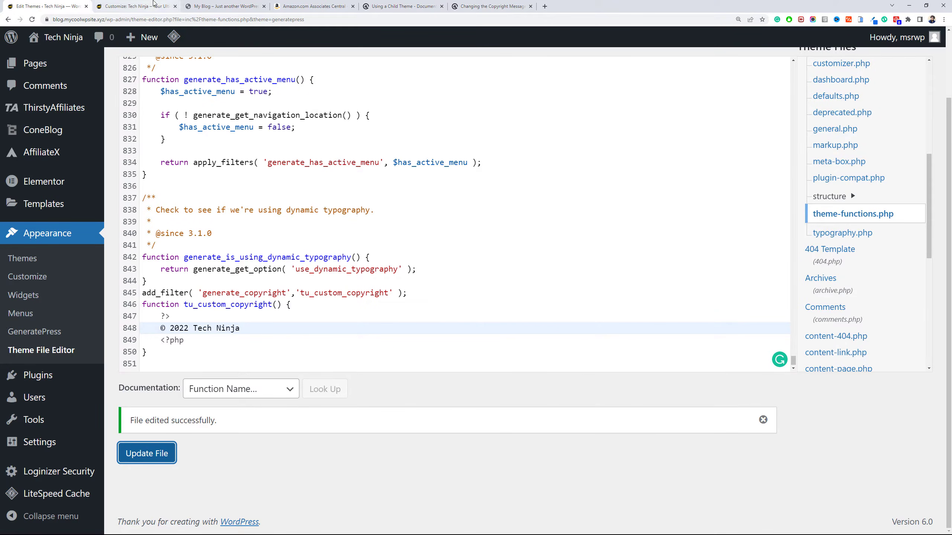
# Close the element inspector in the Customizer, publish the changes, and return from Additional CSS to the main options.
pyautogui.click(135, 6)
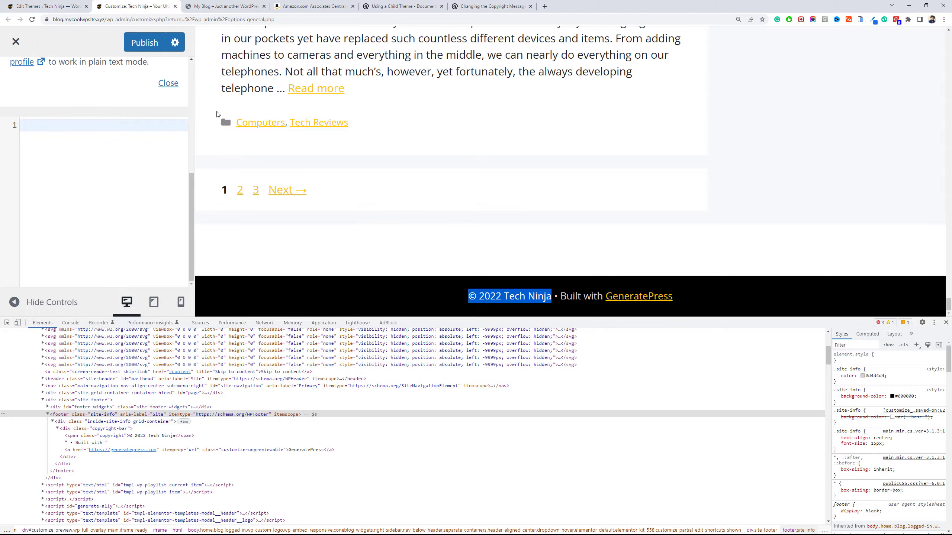
pyautogui.click(946, 323)
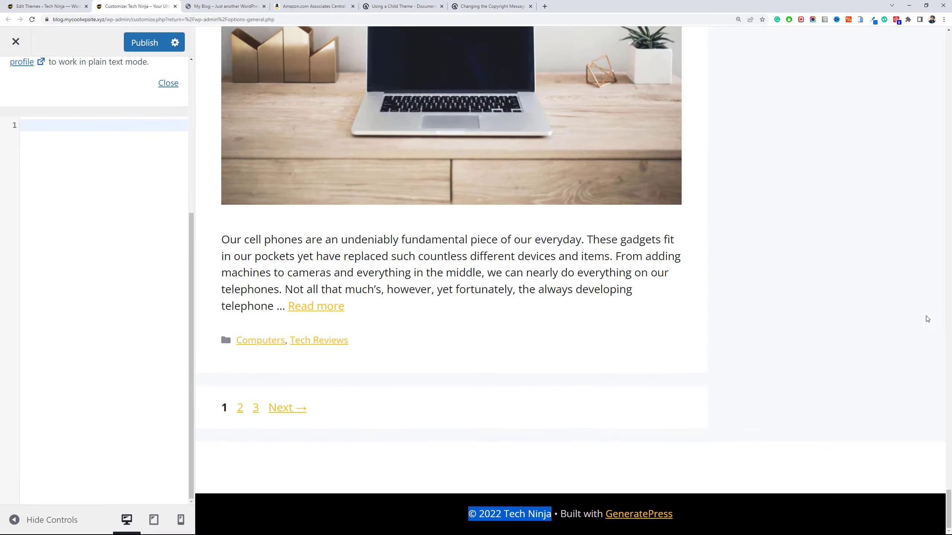
pyautogui.click(136, 43)
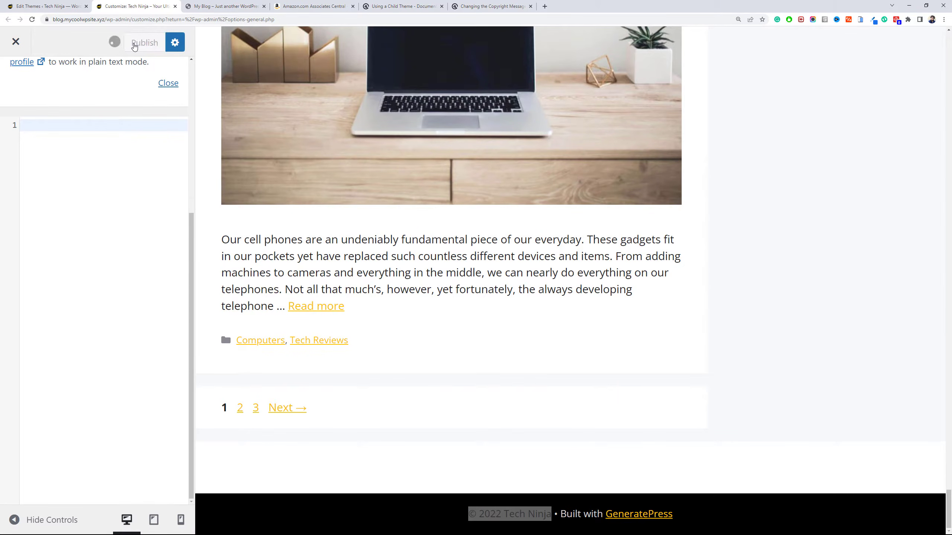
pyautogui.scroll(6, 47, 91)
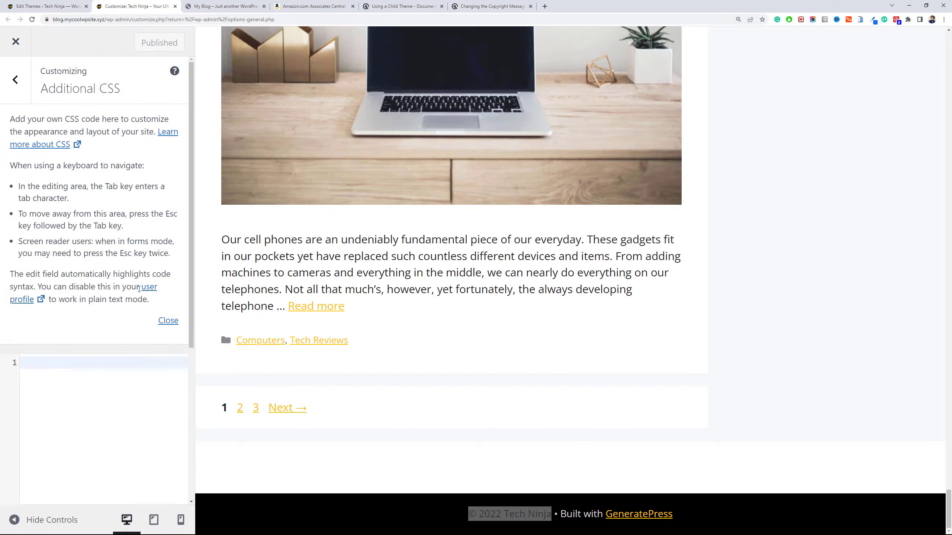
pyautogui.click(168, 321)
pyautogui.click(16, 80)
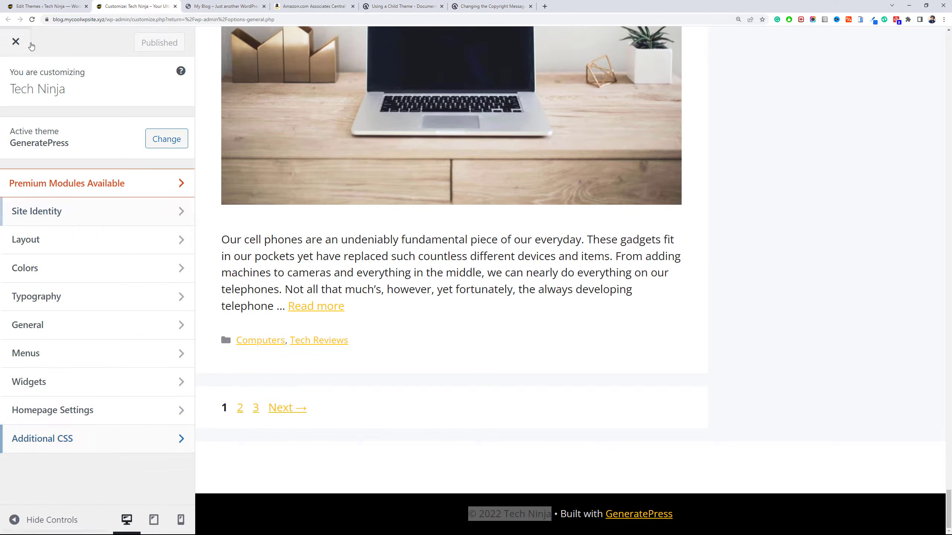
# Reload the Customizer and check the copyright text in the preview's footer and the page header.
pyautogui.click(32, 20)
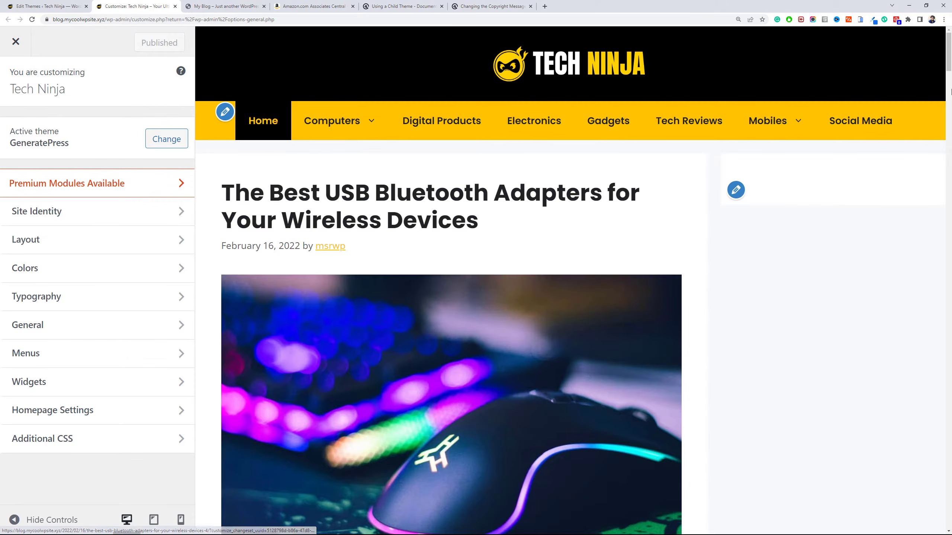
pyautogui.moveTo(949, 52); pyautogui.dragTo(950, 532)
pyautogui.moveTo(643, 518); pyautogui.dragTo(523, 511)
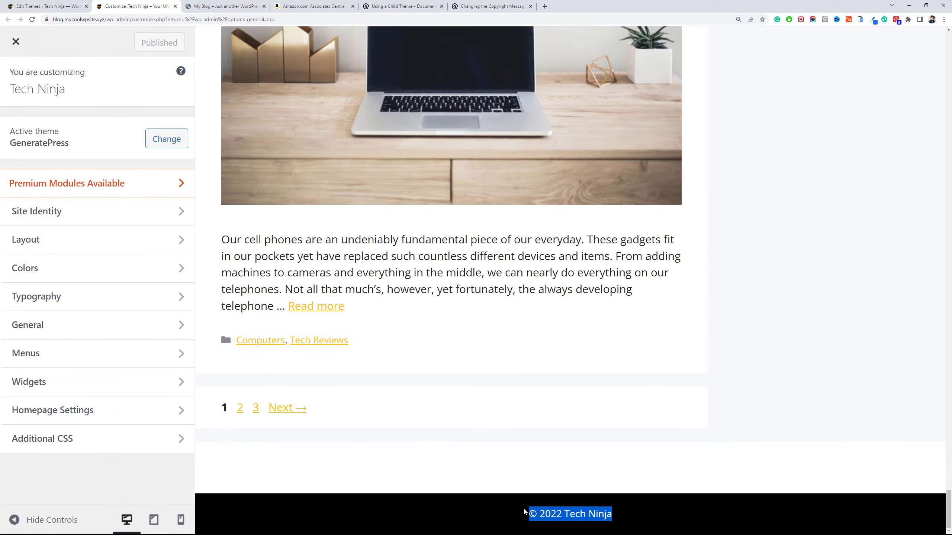
pyautogui.click(762, 452)
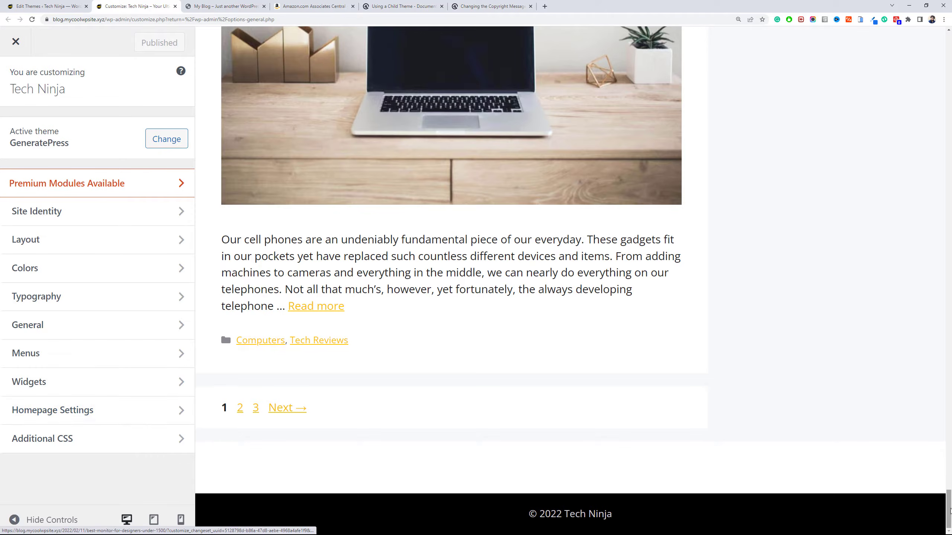
pyautogui.moveTo(947, 509); pyautogui.dragTo(948, 47)
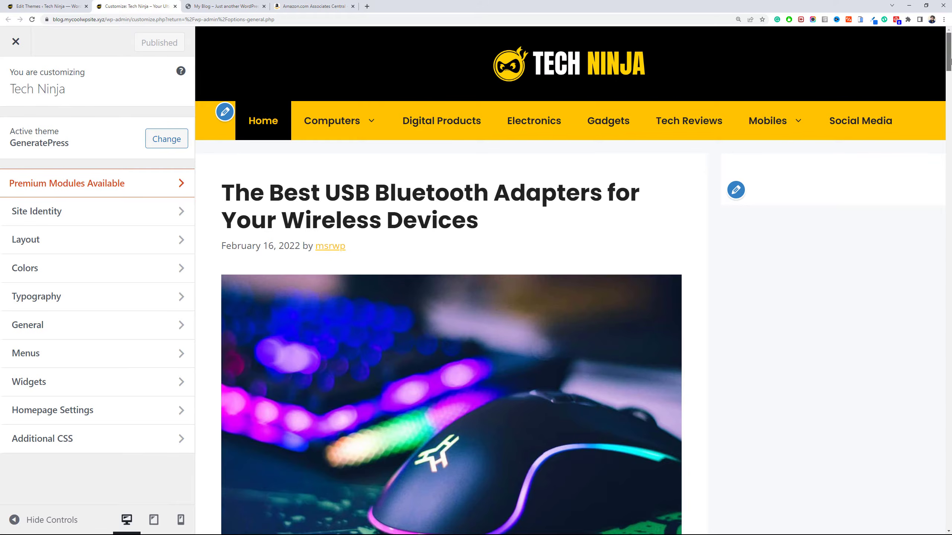
# Open the WordPress pages list, add a new page in a separate browser tab, and title it "Home".
pyautogui.moveTo(948, 51)
pyautogui.mouseDown()
pyautogui.moveTo(948, 198)
pyautogui.moveTo(950, 33)
pyautogui.mouseUp()
pyautogui.click(77, 8)
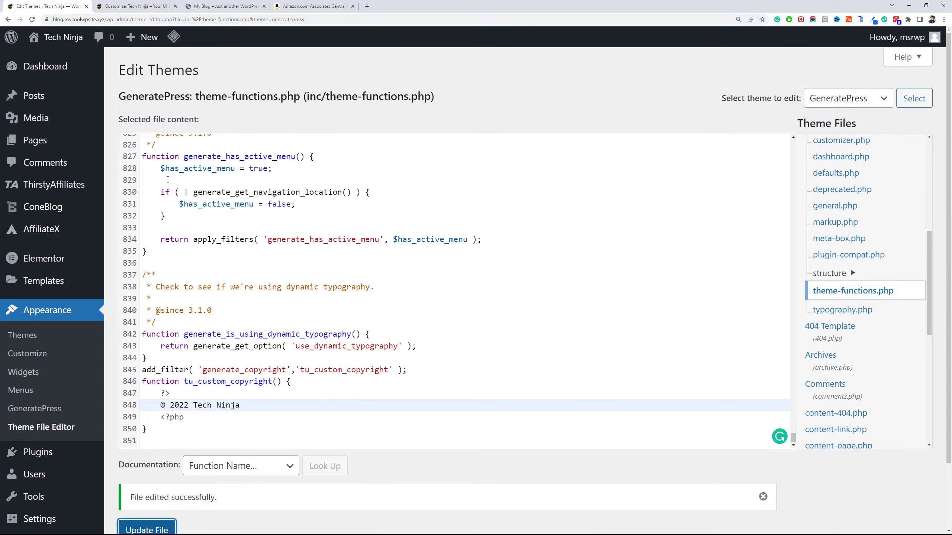
pyautogui.click(65, 141)
pyautogui.moveTo(103, 94)
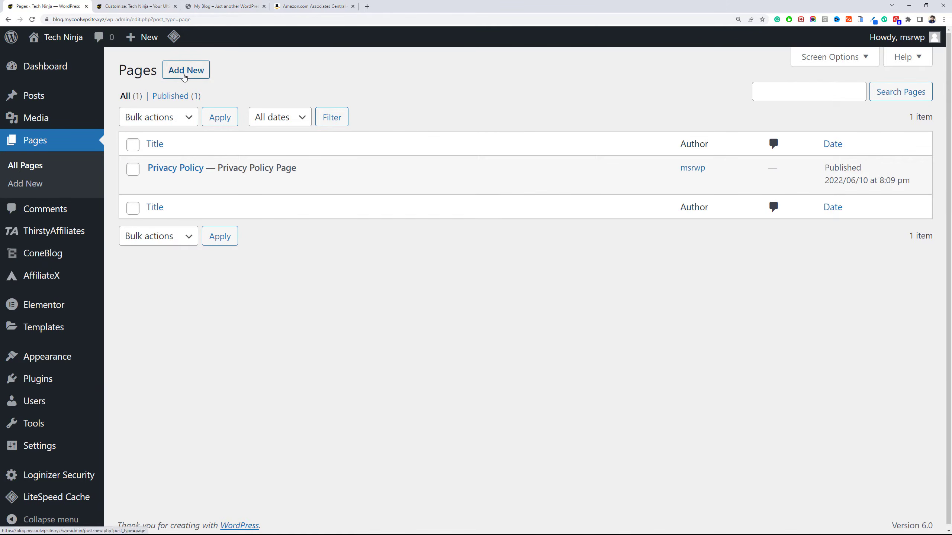
pyautogui.keyDown('ctrl'); pyautogui.click(184, 76); pyautogui.keyUp('ctrl')
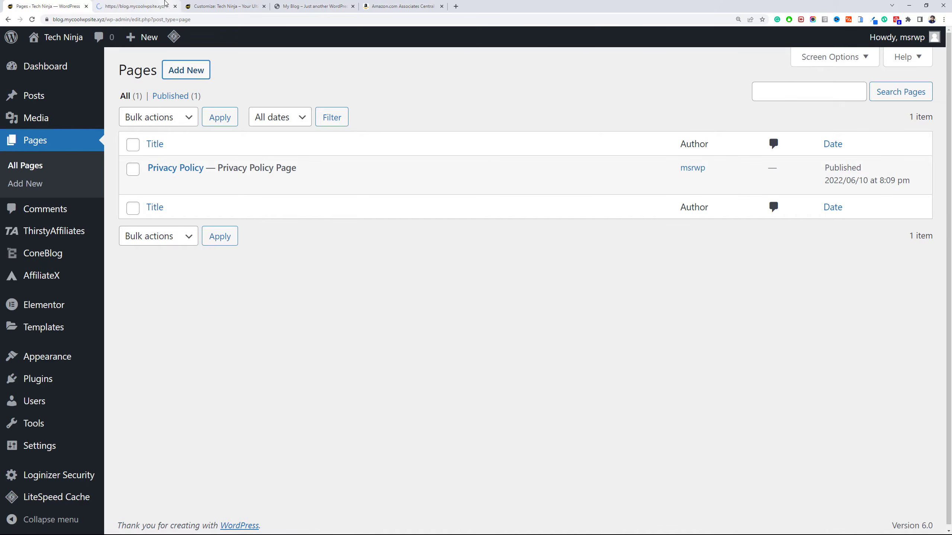
pyautogui.click(153, 3)
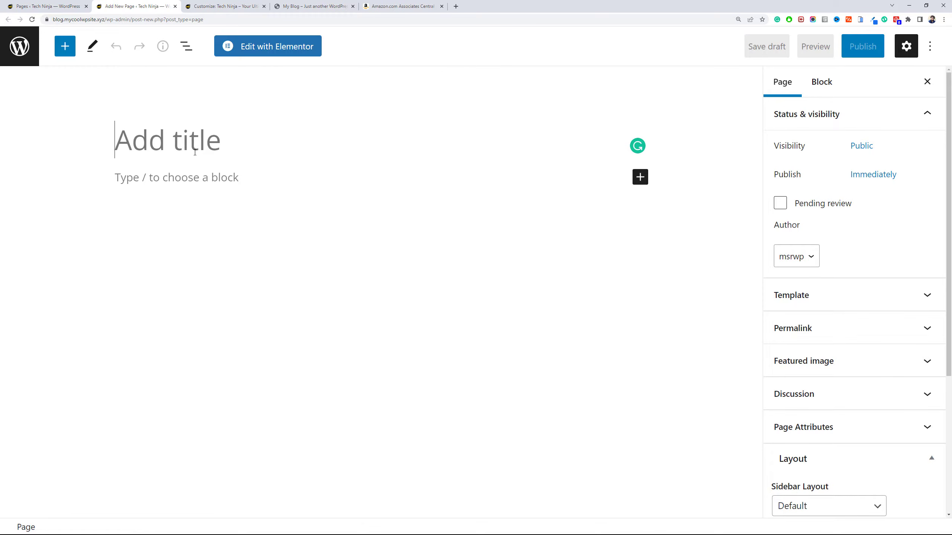
pyautogui.write('Home')
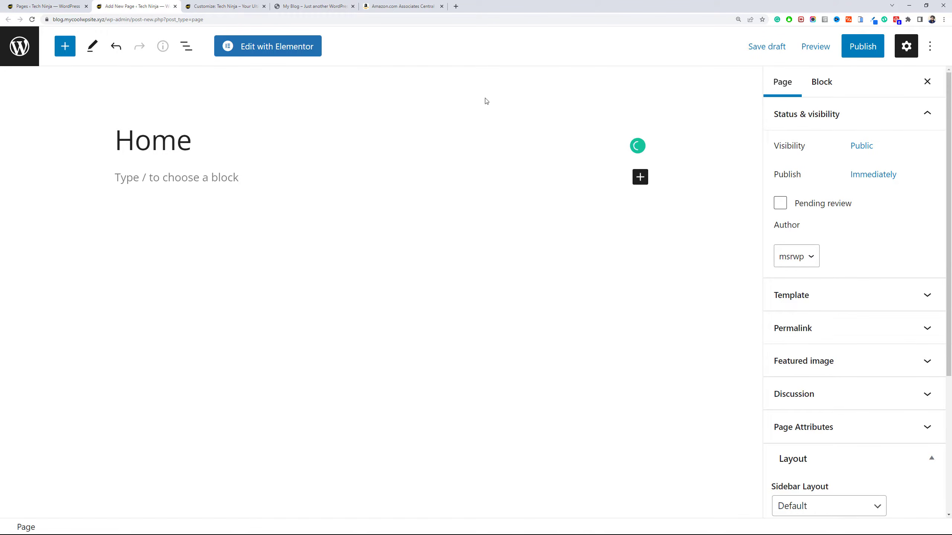
# Assign the Elementor Full Width template to the Home page and publish it.
pyautogui.click(812, 299)
pyautogui.click(827, 325)
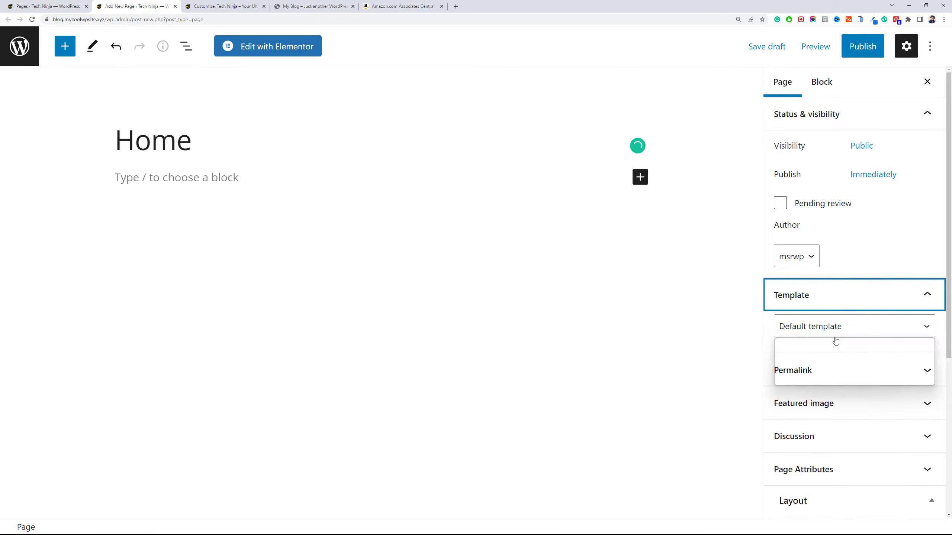
pyautogui.click(852, 368)
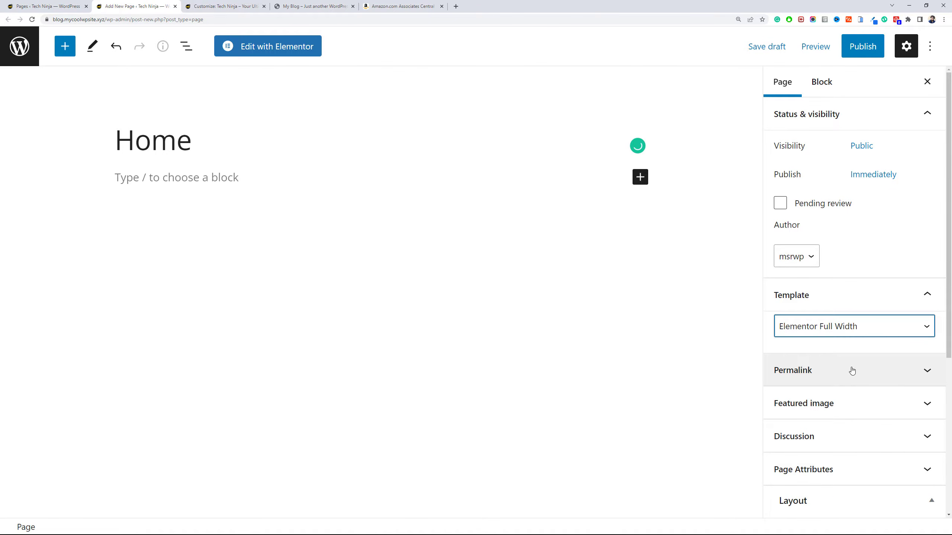
pyautogui.click(870, 55)
pyautogui.click(818, 47)
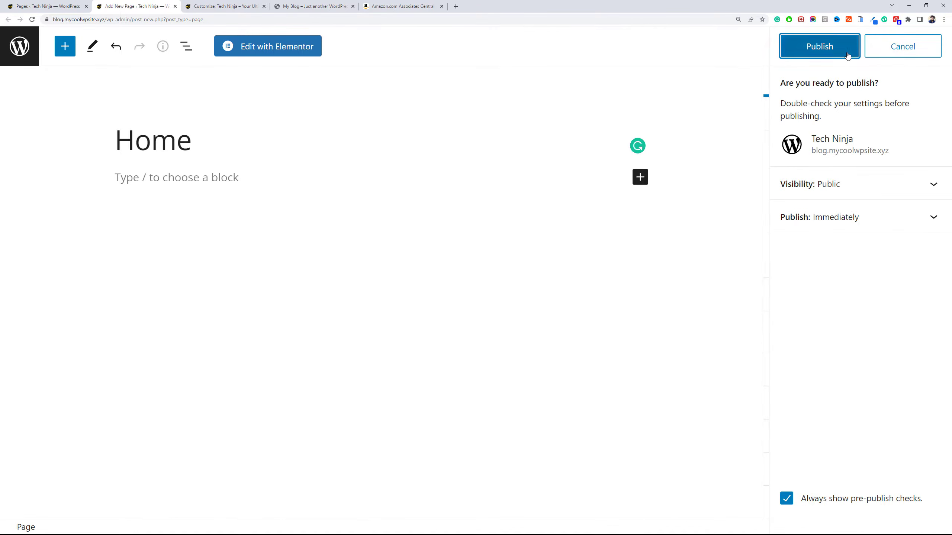
pyautogui.click(929, 48)
# Add another new page from the pages list, title it "Blog", and publish it with the default template.
pyautogui.click(85, 2)
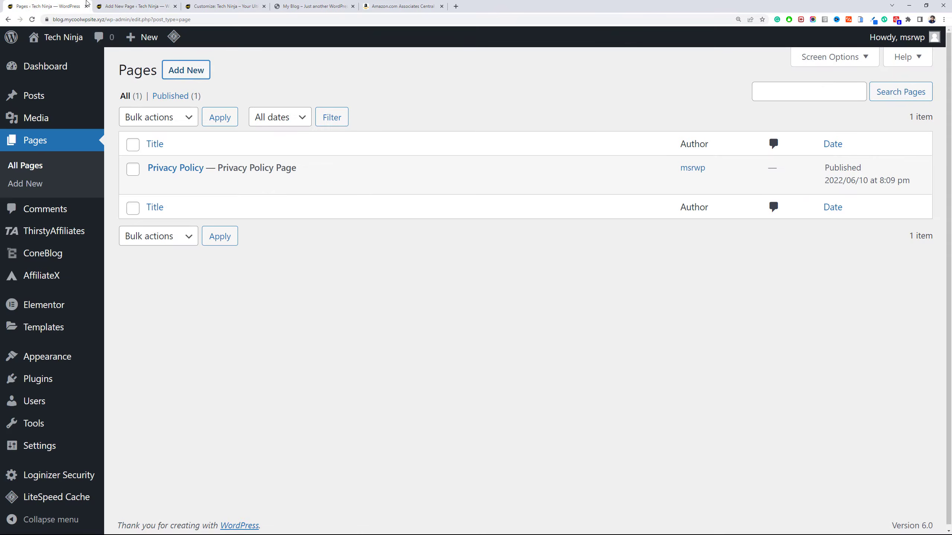
pyautogui.middleClick(191, 70)
pyautogui.moveTo(191, 6); pyautogui.dragTo(103, 1)
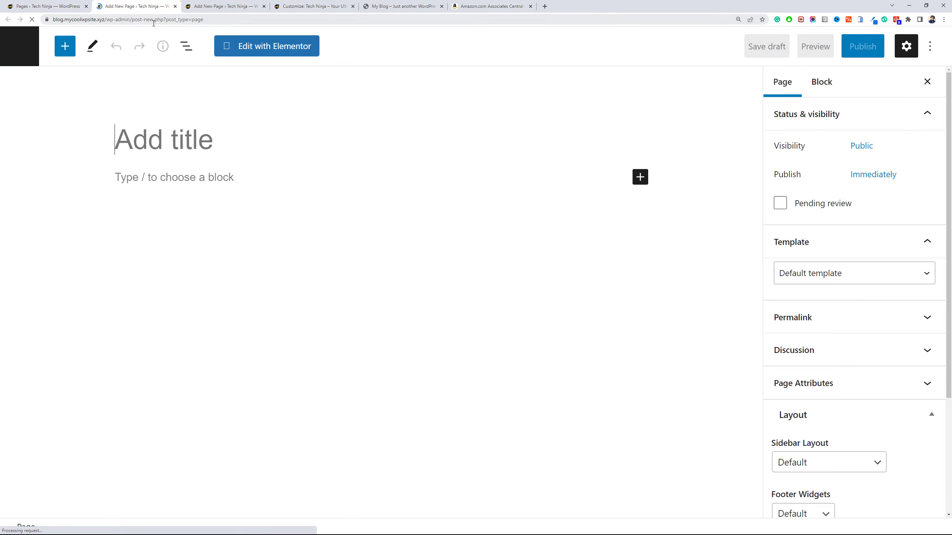
pyautogui.write('Blog')
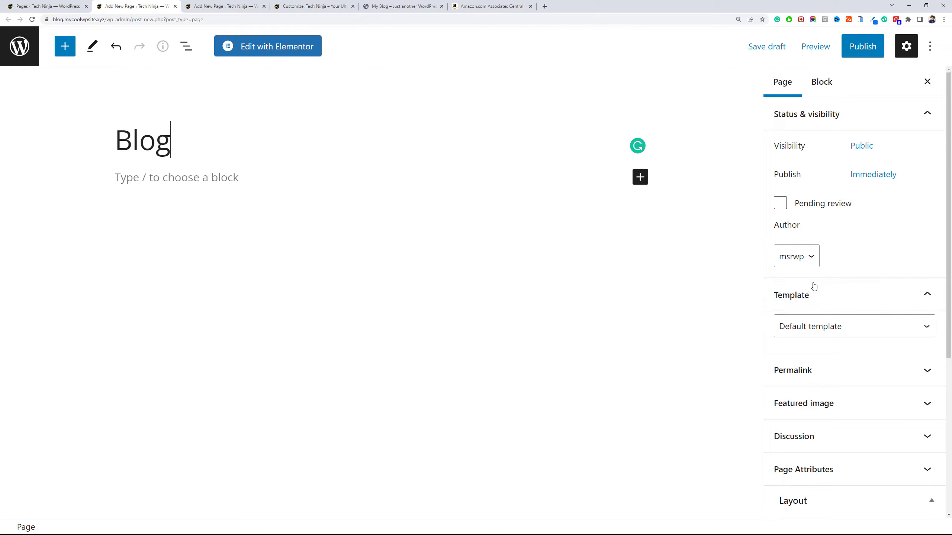
pyautogui.scroll(-3, 813, 287)
pyautogui.click(866, 41)
pyautogui.click(826, 46)
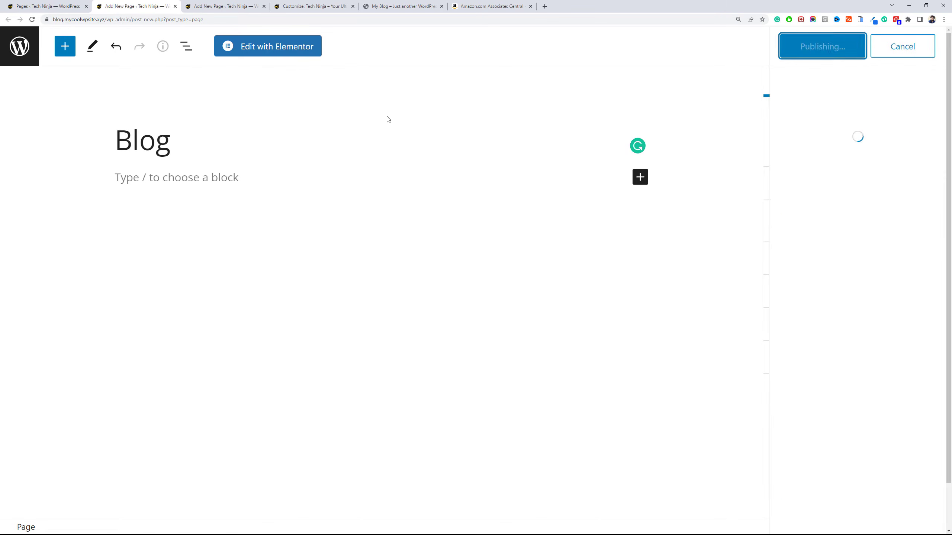
# Add a new page from the pages list, title it "Terms & Conditions", and publish it.
pyautogui.click(53, 2)
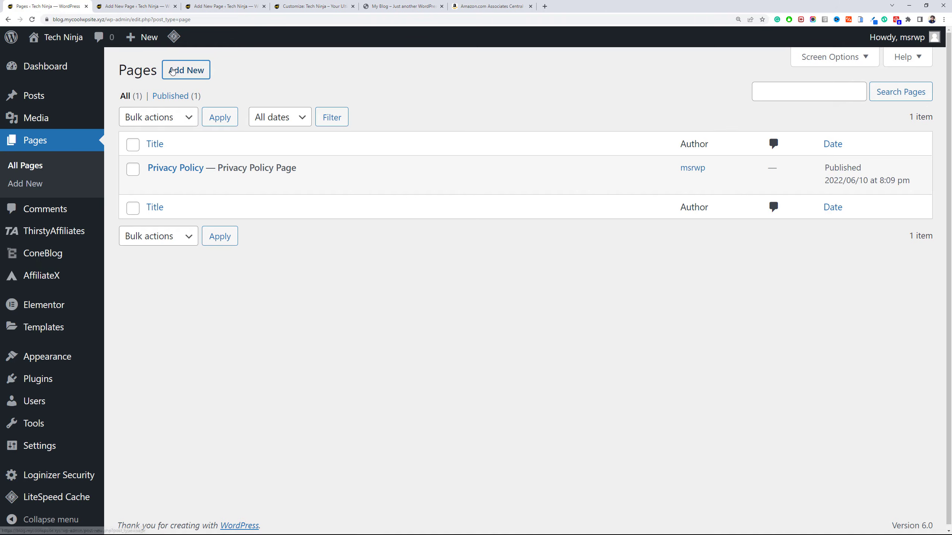
pyautogui.middleClick(185, 71)
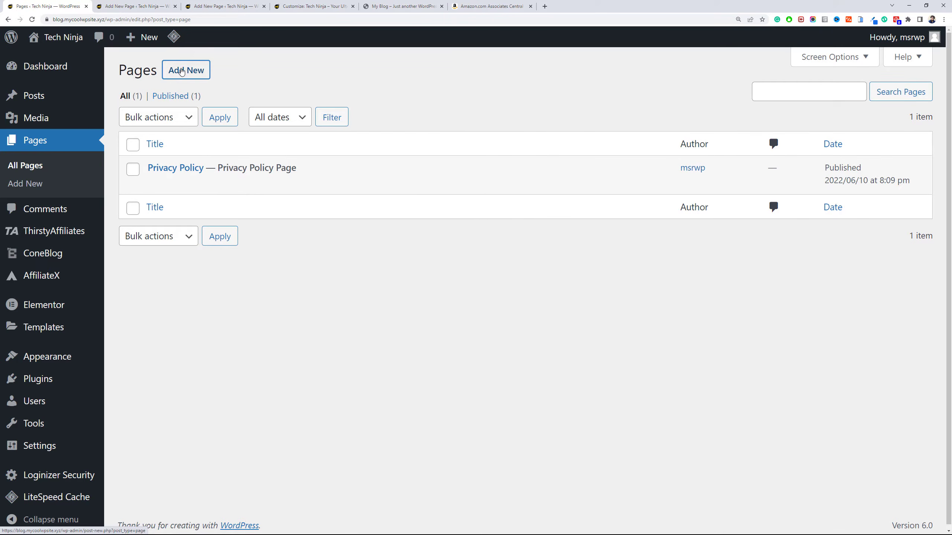
pyautogui.click(290, 4)
pyautogui.moveTo(290, 3); pyautogui.dragTo(114, 4)
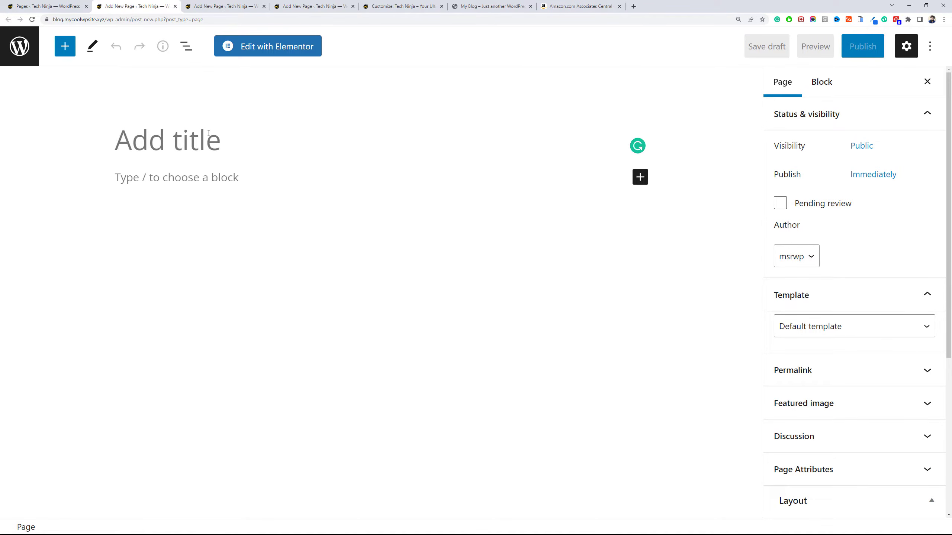
pyautogui.write('Terms & Condit')
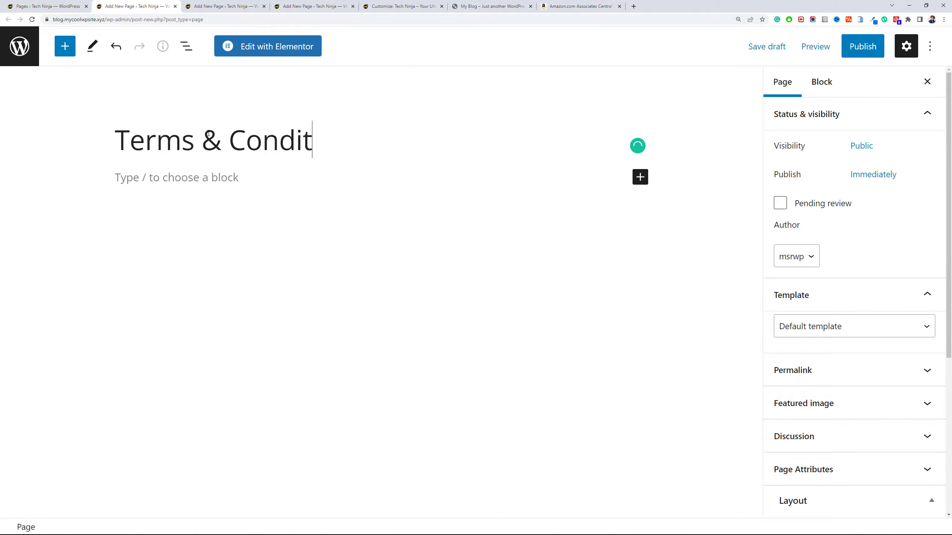
pyautogui.write('ions')
pyautogui.click(864, 46)
pyautogui.click(819, 45)
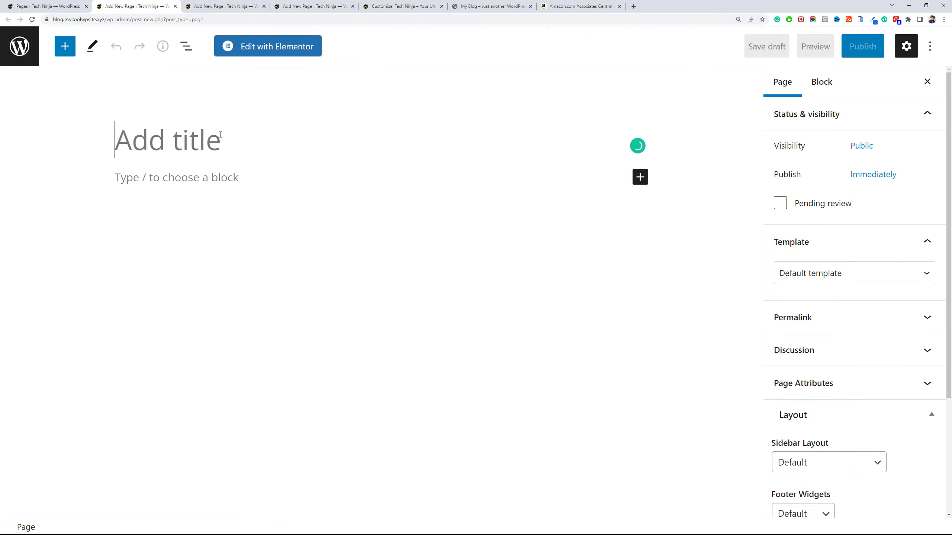
# Title the next new page "Code of Conduct", publish it, and close the page editor browser tabs.
pyautogui.write('Code of Conduct')
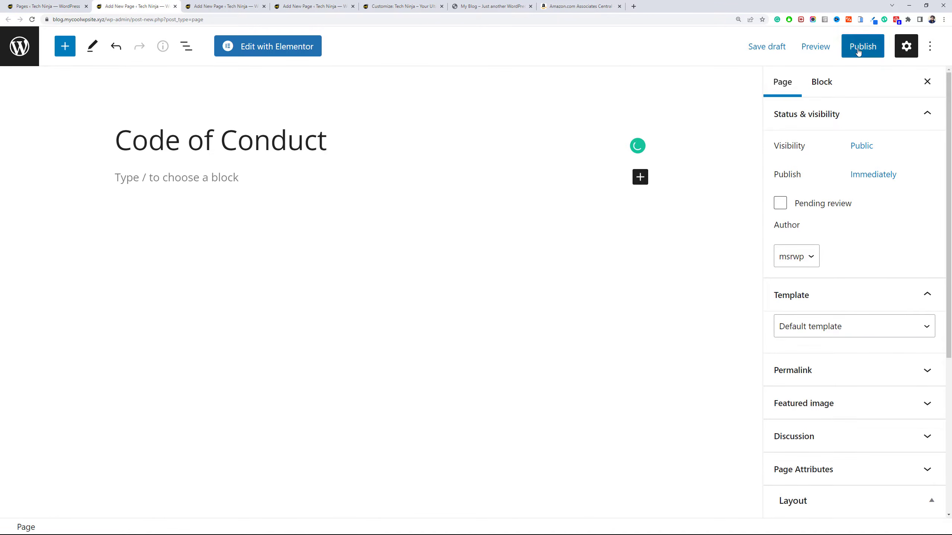
pyautogui.click(858, 52)
pyautogui.click(856, 51)
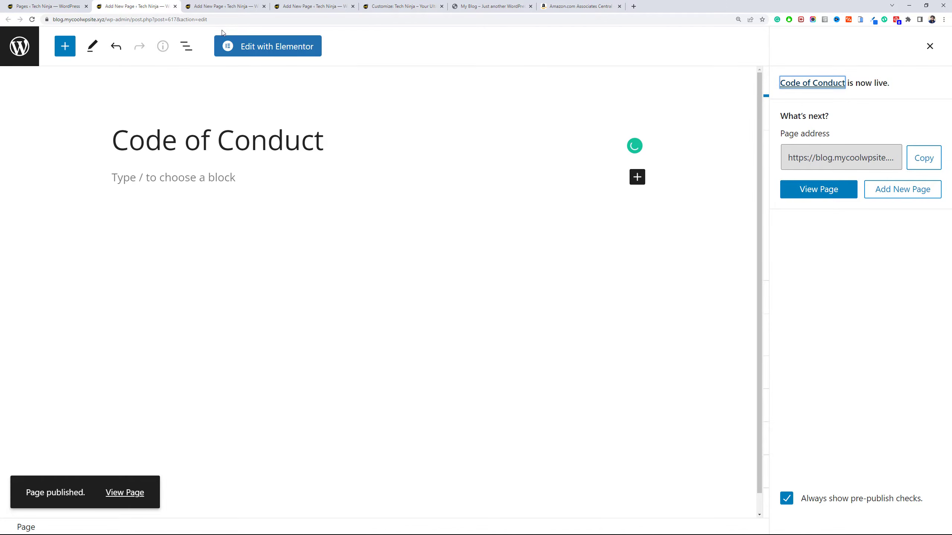
pyautogui.click(175, 7)
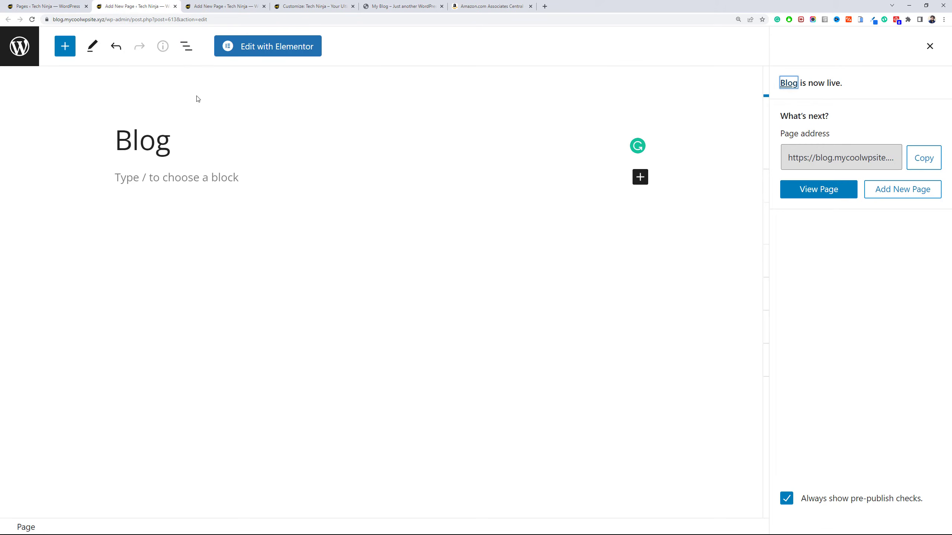
pyautogui.click(175, 6)
pyautogui.click(175, 6)
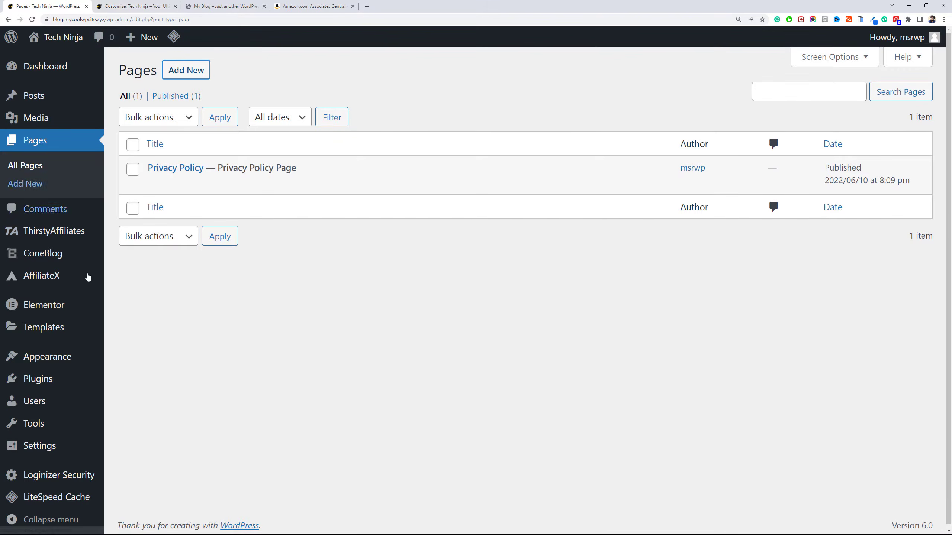
# In the Reading settings, use a static page with Home as homepage and Blog as posts page, and save the changes.
pyautogui.scroll(-1, 83, 357)
pyautogui.moveTo(90, 442)
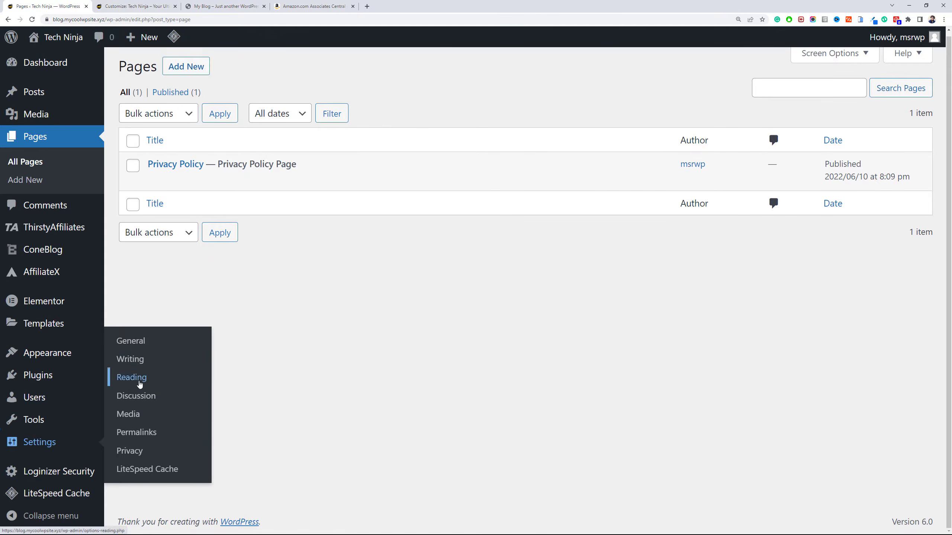
pyautogui.click(132, 377)
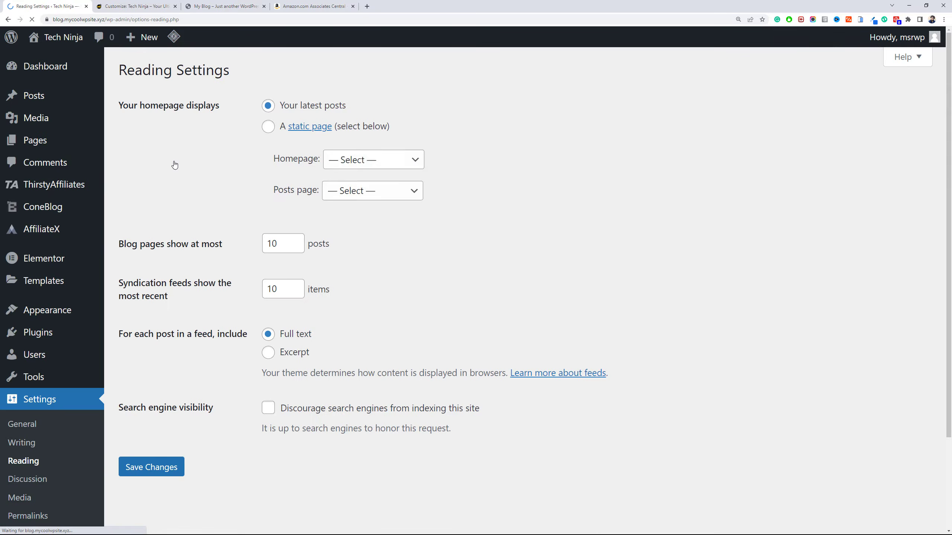
pyautogui.click(266, 126)
pyautogui.click(356, 167)
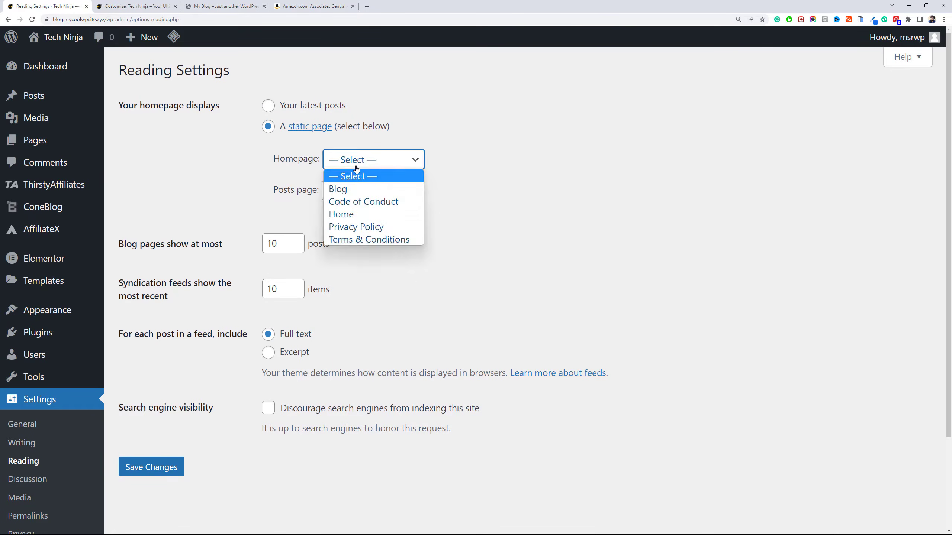
pyautogui.click(371, 214)
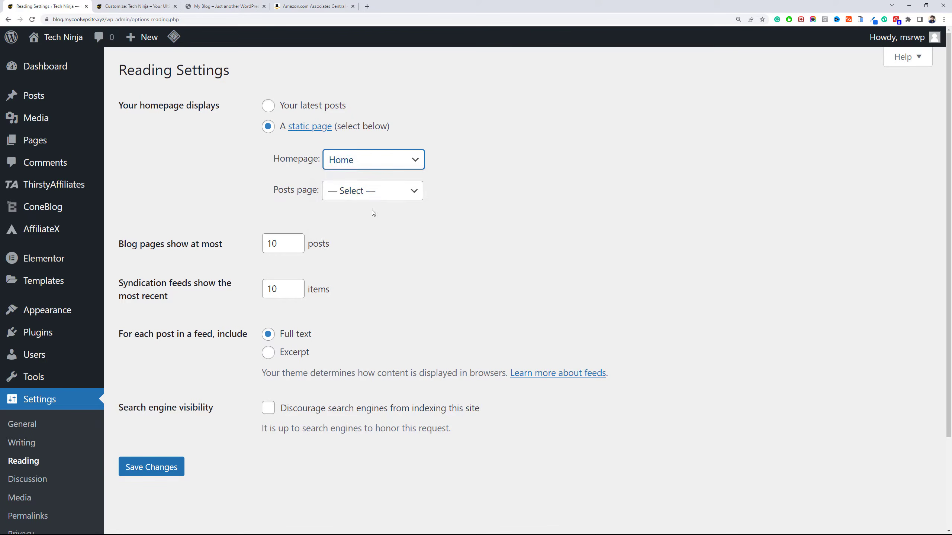
pyautogui.click(353, 191)
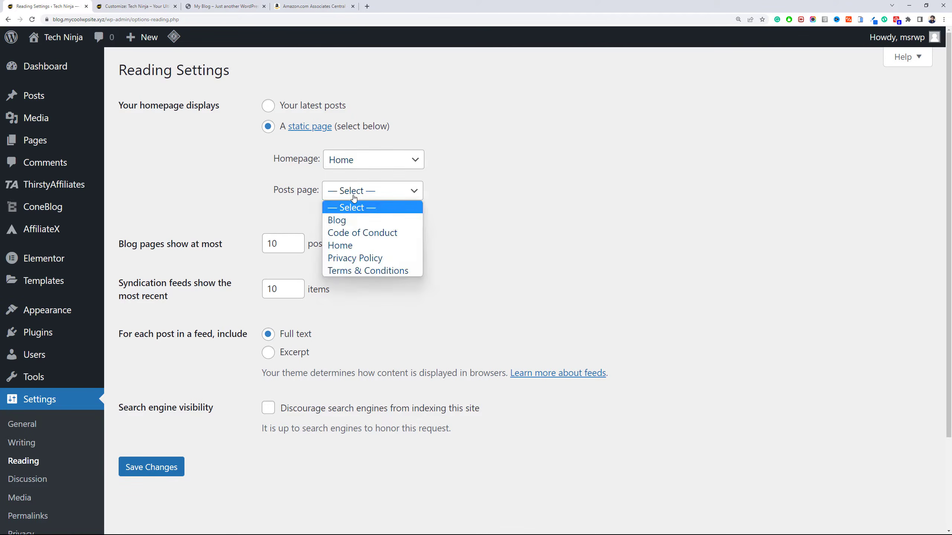
pyautogui.click(358, 221)
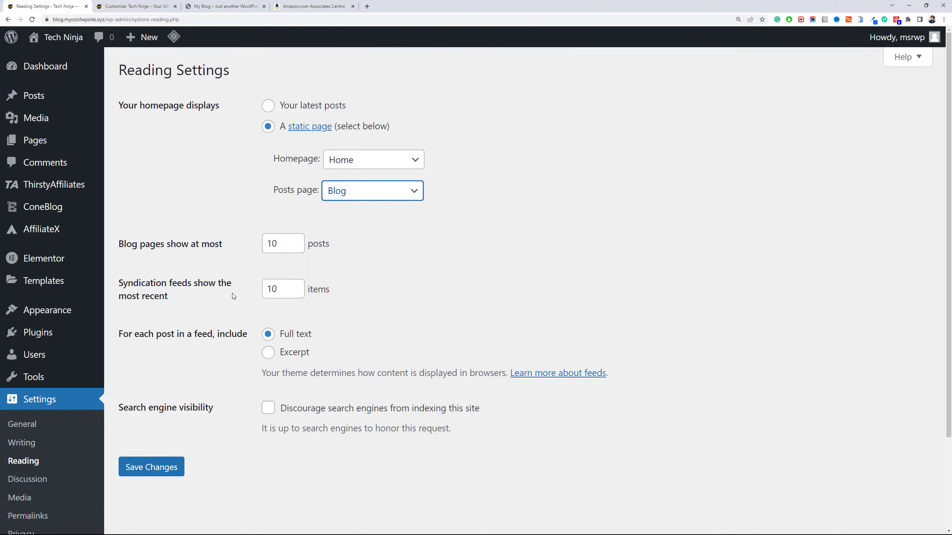
pyautogui.click(175, 468)
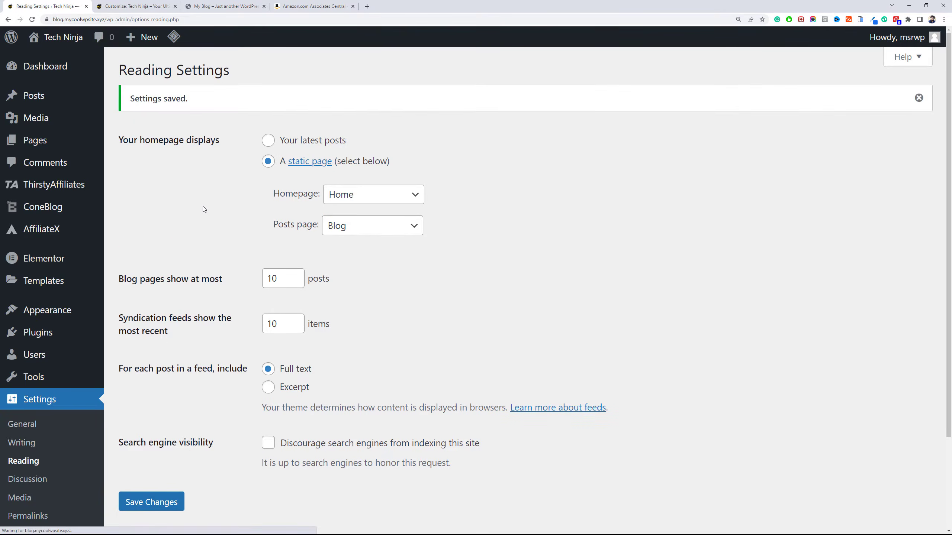
# Review the saved Reading settings and reload the live blog to check its front page.
pyautogui.scroll(-3, 304, 158)
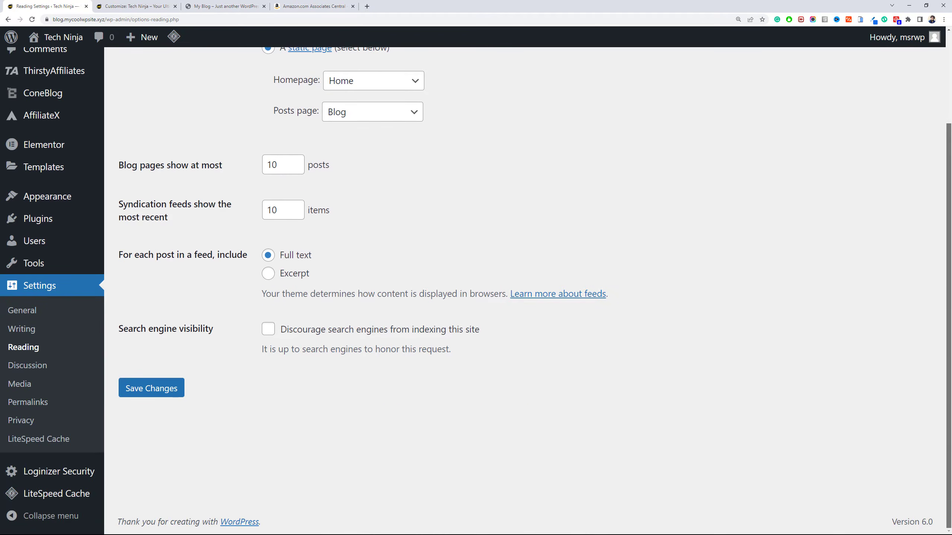
pyautogui.scroll(3, 351, 162)
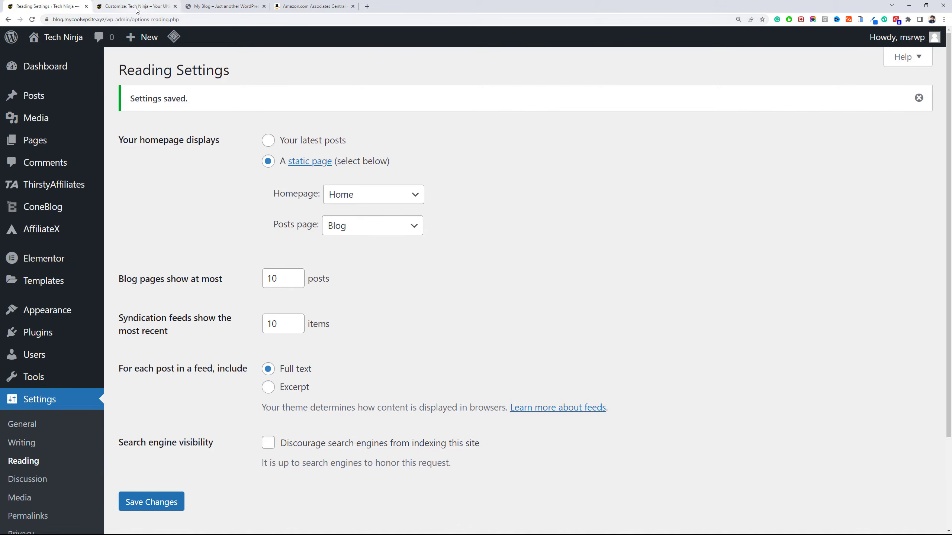
pyautogui.click(217, 6)
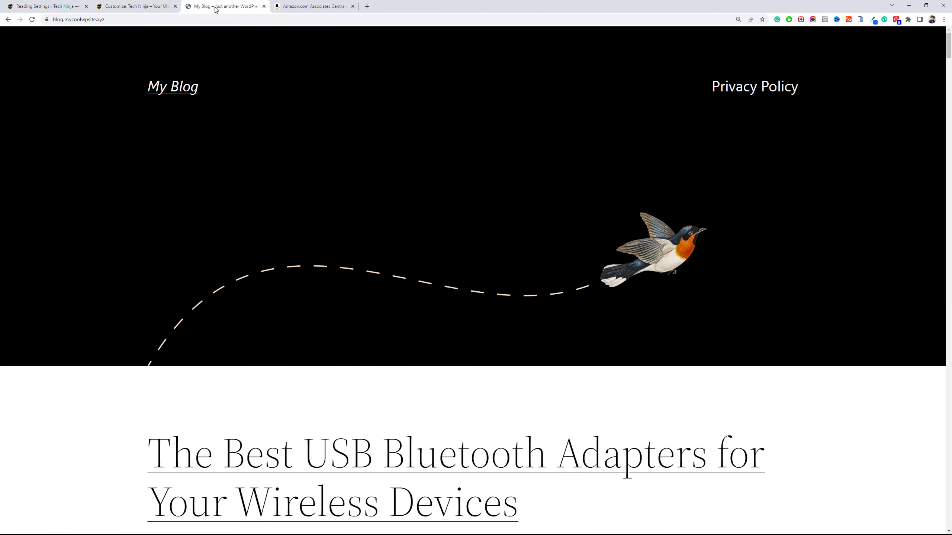
pyautogui.click(32, 20)
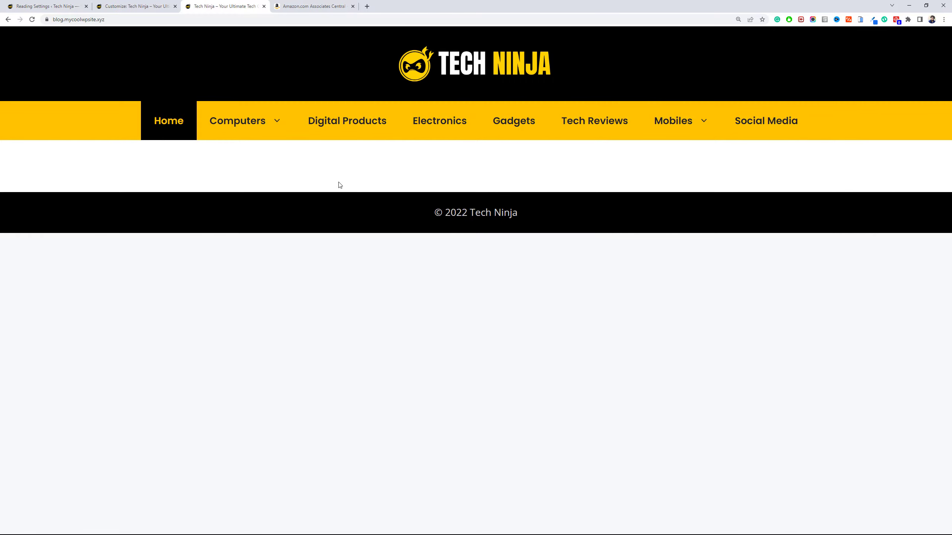
# Return to the WordPress pages list and open the Home front page for editing in a separate browser tab.
pyautogui.click(49, 6)
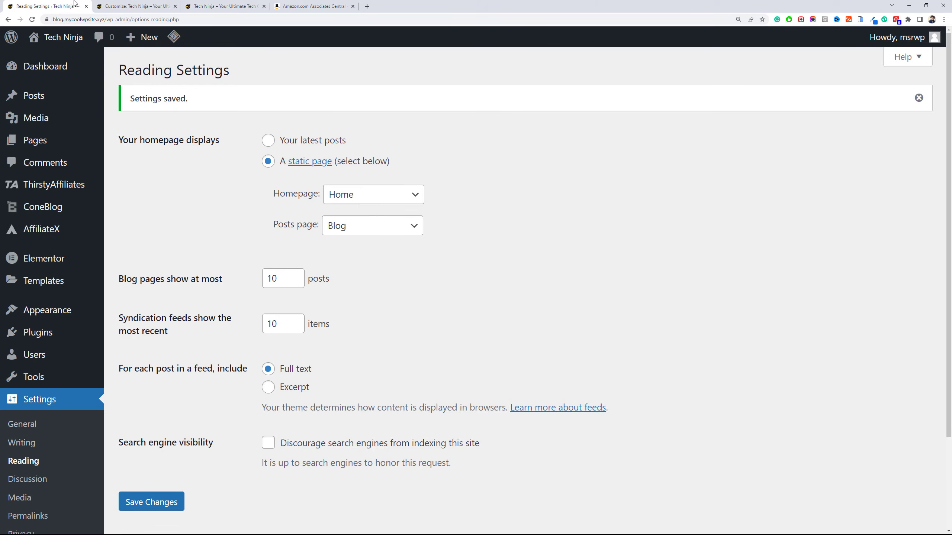
pyautogui.click(63, 143)
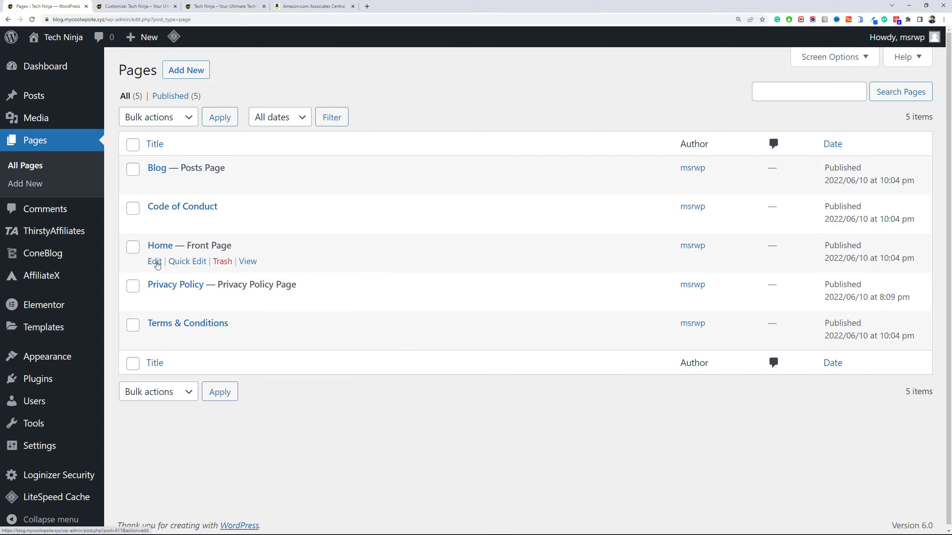
pyautogui.keyDown('ctrl'); pyautogui.click(154, 261); pyautogui.keyUp('ctrl')
pyautogui.click(149, 4)
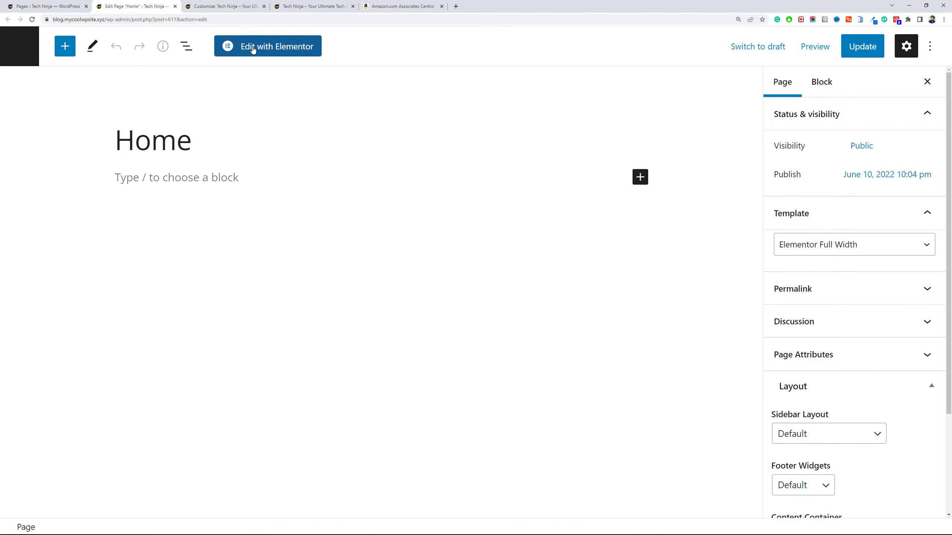
# Open the Home page in the Elementor editor, reorder its browser tab, and close the Navigator.
pyautogui.click(253, 48)
pyautogui.moveTo(227, 5); pyautogui.dragTo(144, 4)
pyautogui.click(210, 4)
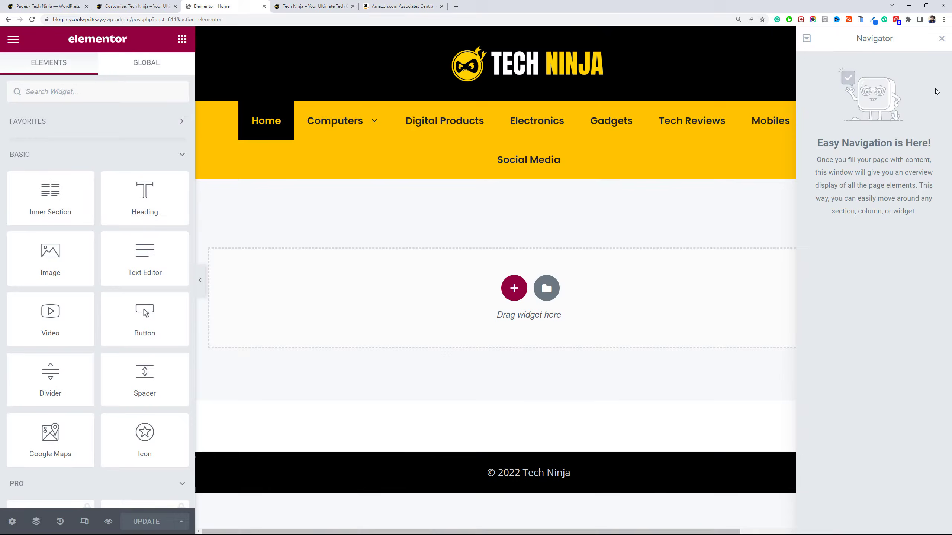
pyautogui.click(942, 38)
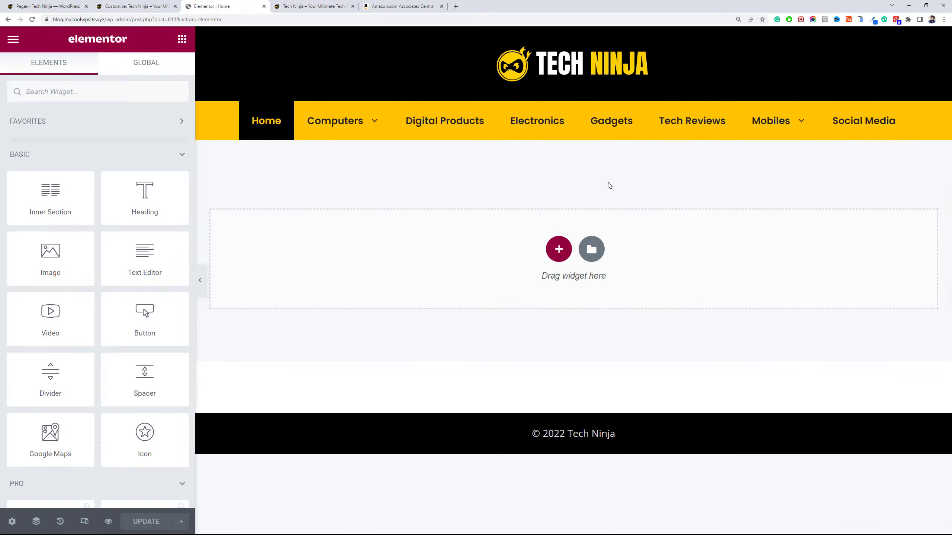
# Reopen Elementor's Navigator, undock it into a floating window over the canvas, and close it.
pyautogui.click(36, 522)
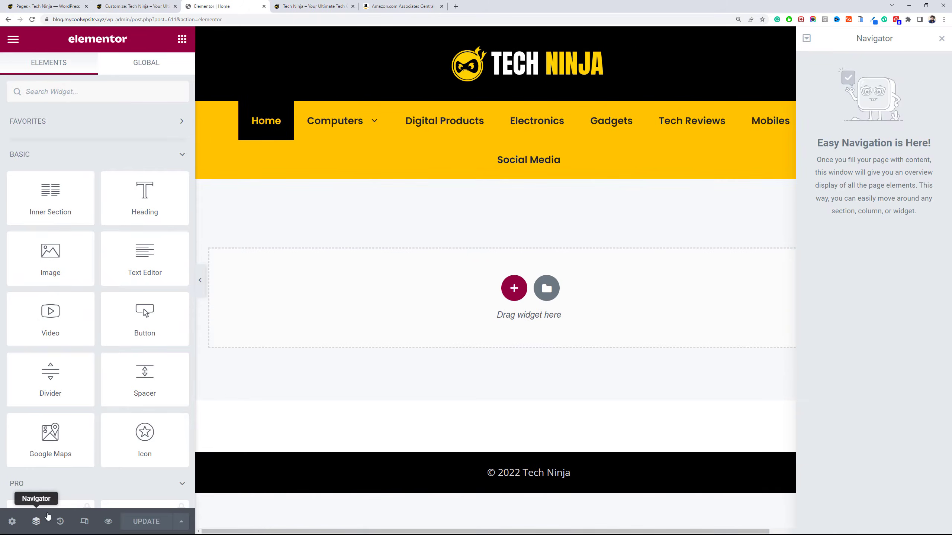
pyautogui.moveTo(922, 40); pyautogui.dragTo(837, 108)
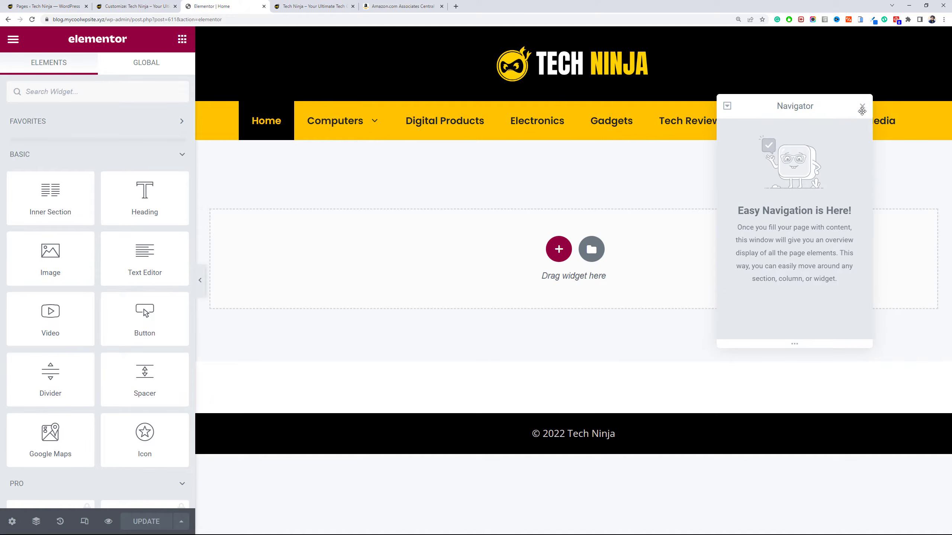
pyautogui.click(862, 108)
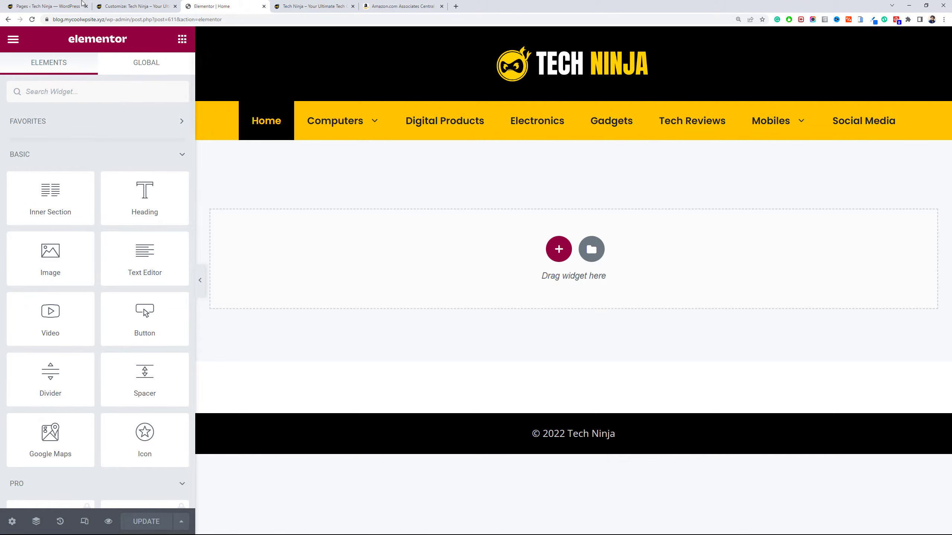
# Return to the WordPress admin and open the general settings of the Elementor plugin.
pyautogui.click(48, 6)
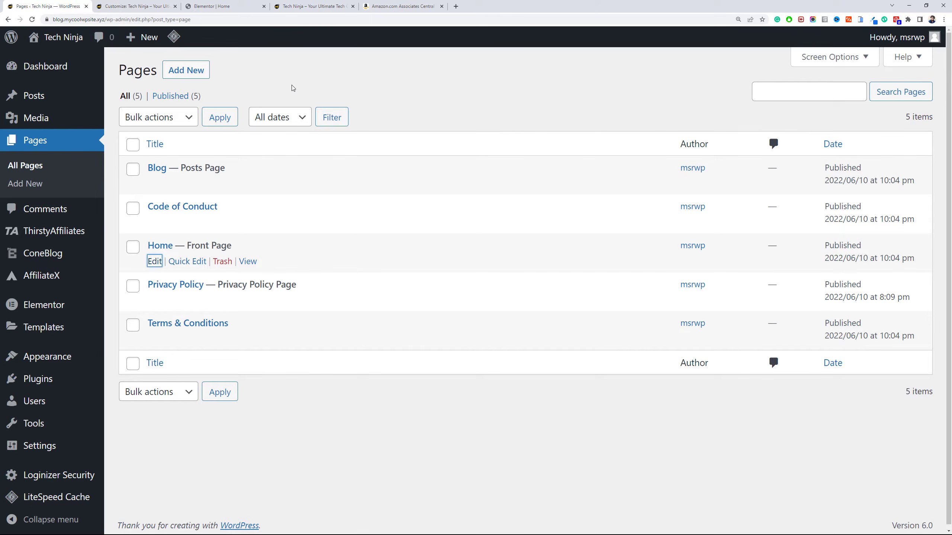
pyautogui.click(295, 63)
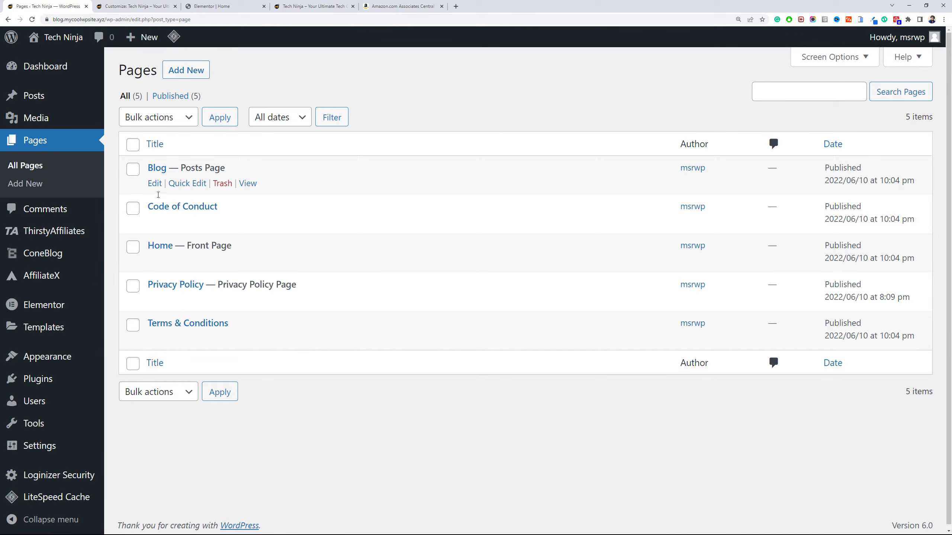
pyautogui.moveTo(97, 305)
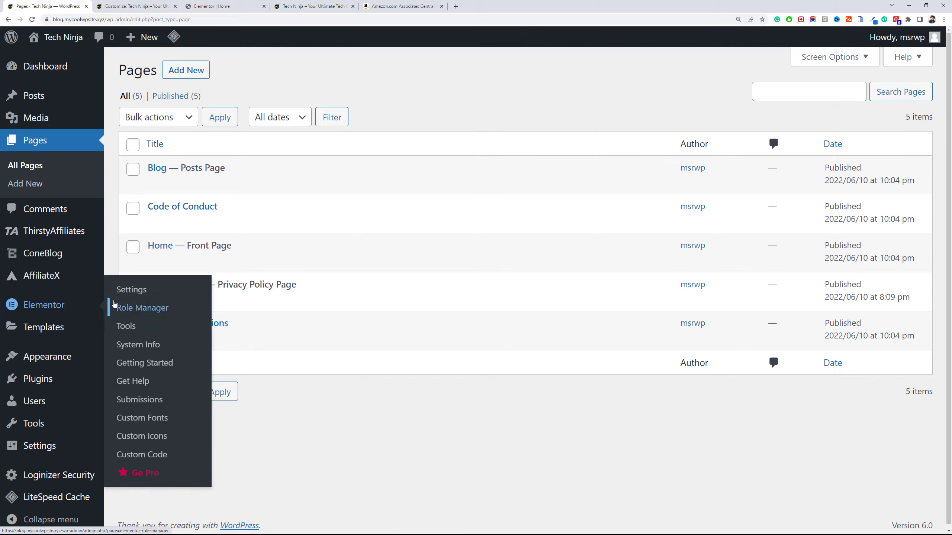
pyautogui.click(130, 291)
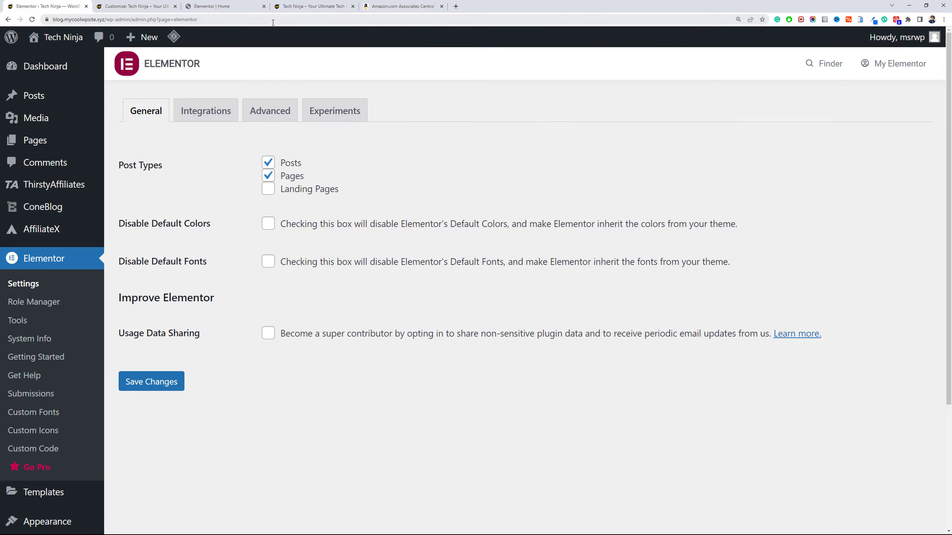
pyautogui.click(135, 5)
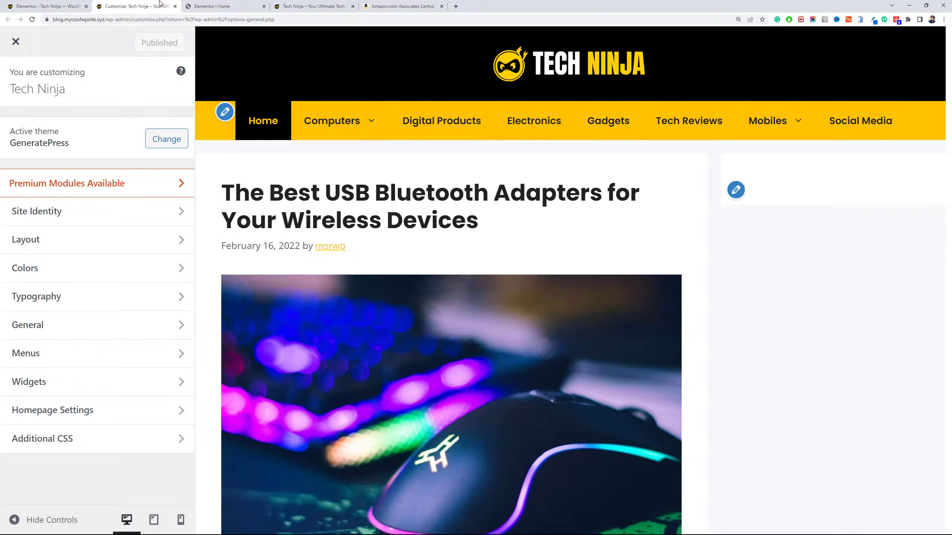
pyautogui.click(218, 6)
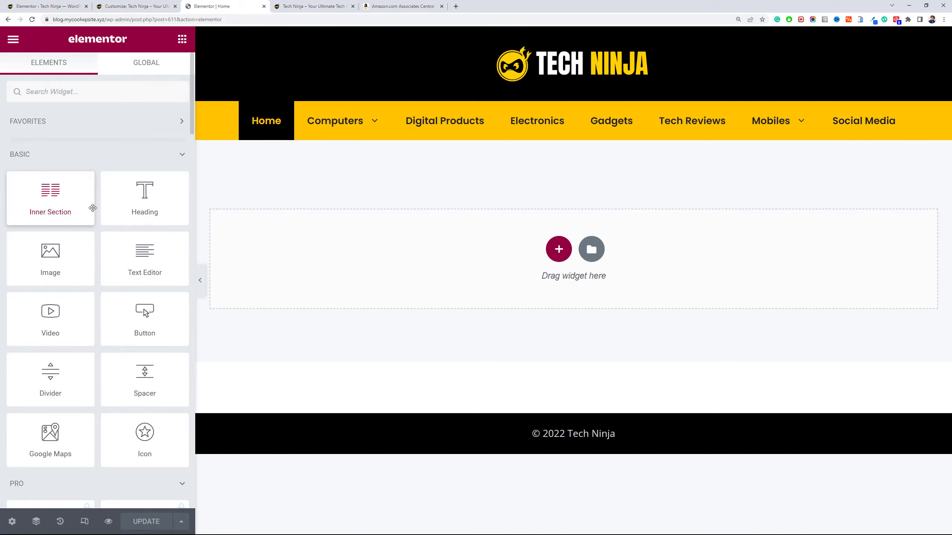
pyautogui.click(67, 8)
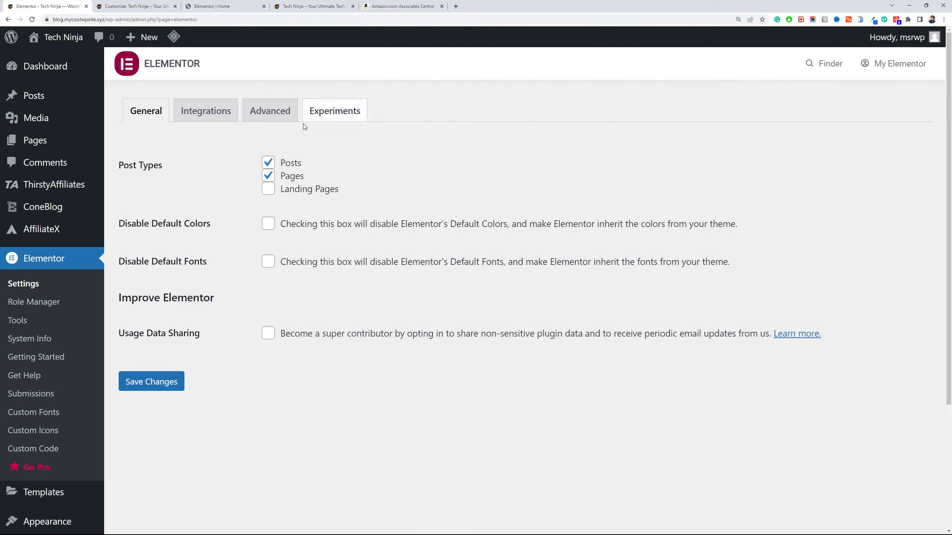
# In Elementor's experiments, set Flexbox Container to Active and save the changes.
pyautogui.click(264, 122)
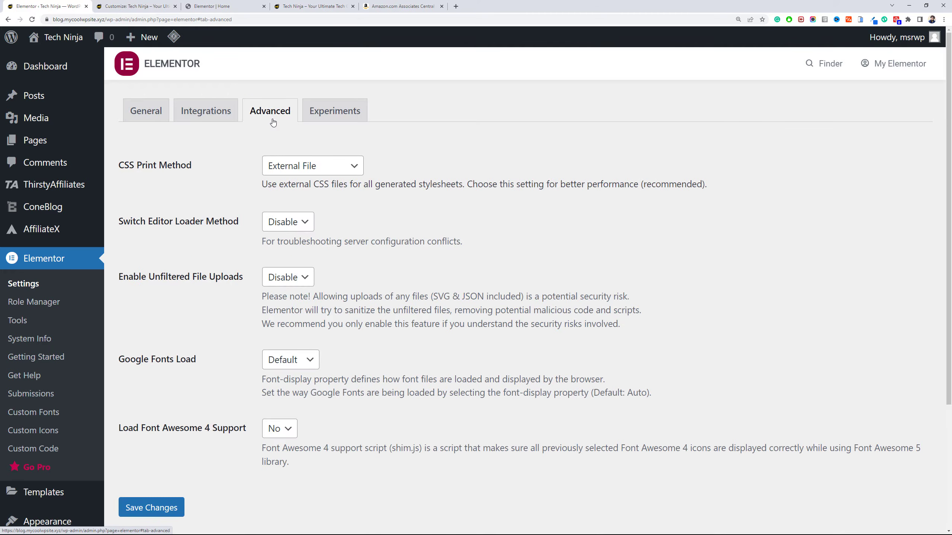
pyautogui.click(315, 112)
pyautogui.scroll(-1, 246, 235)
pyautogui.scroll(-8, 246, 235)
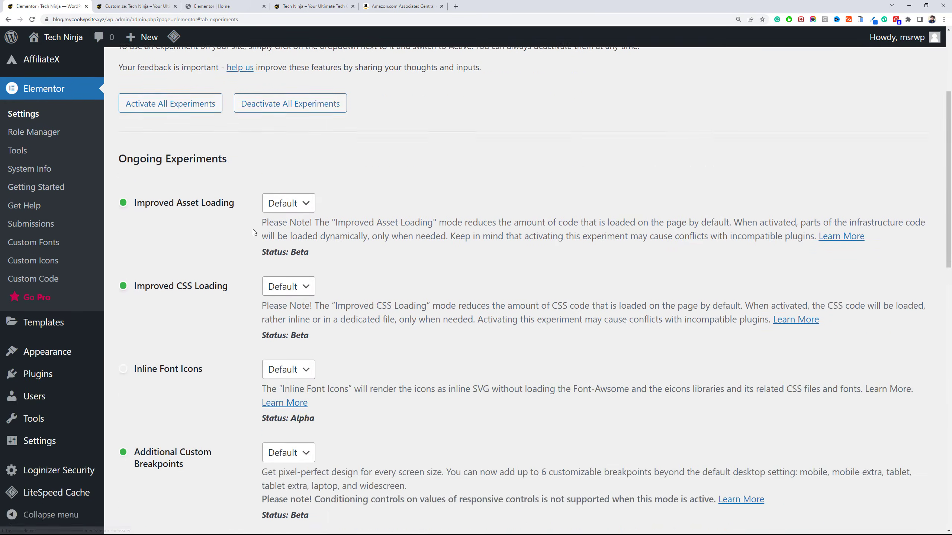
pyautogui.scroll(-1, 218, 212)
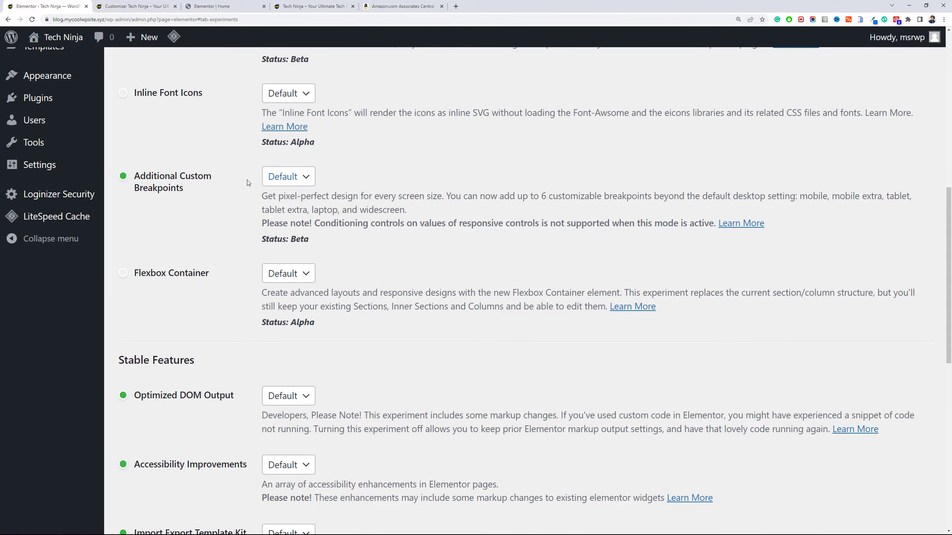
pyautogui.click(293, 274)
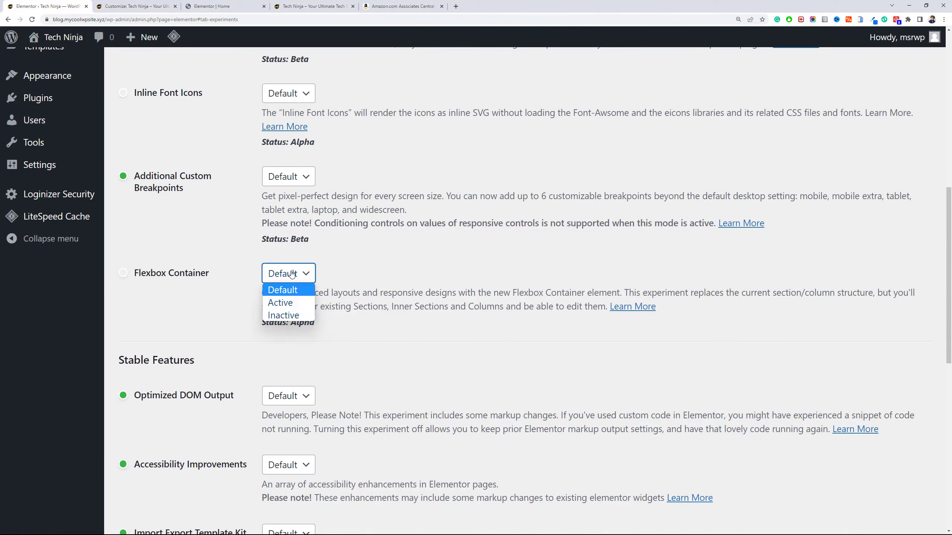
pyautogui.click(293, 303)
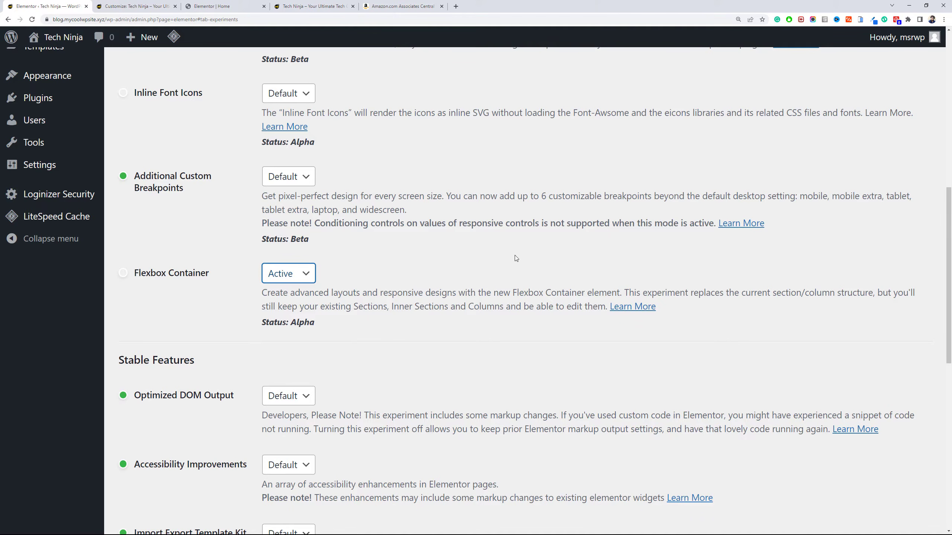
pyautogui.scroll(-10, 515, 258)
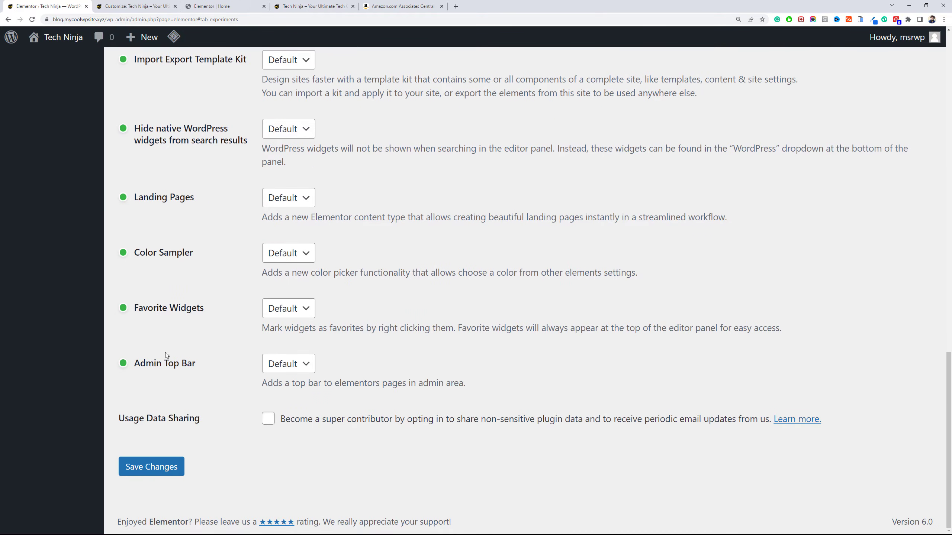
pyautogui.click(173, 467)
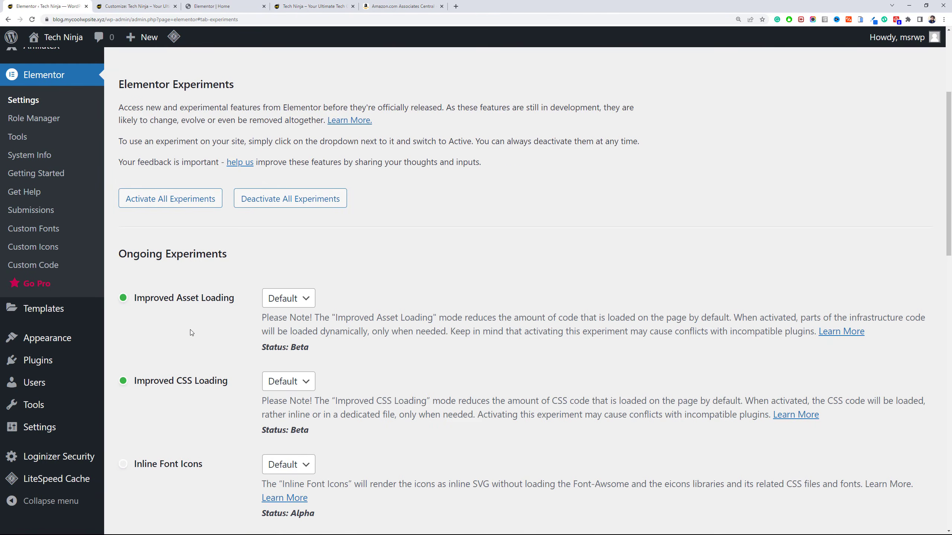
# Dismiss the Elementor Developer Edition notice and return to the WordPress dashboard.
pyautogui.scroll(5, 192, 332)
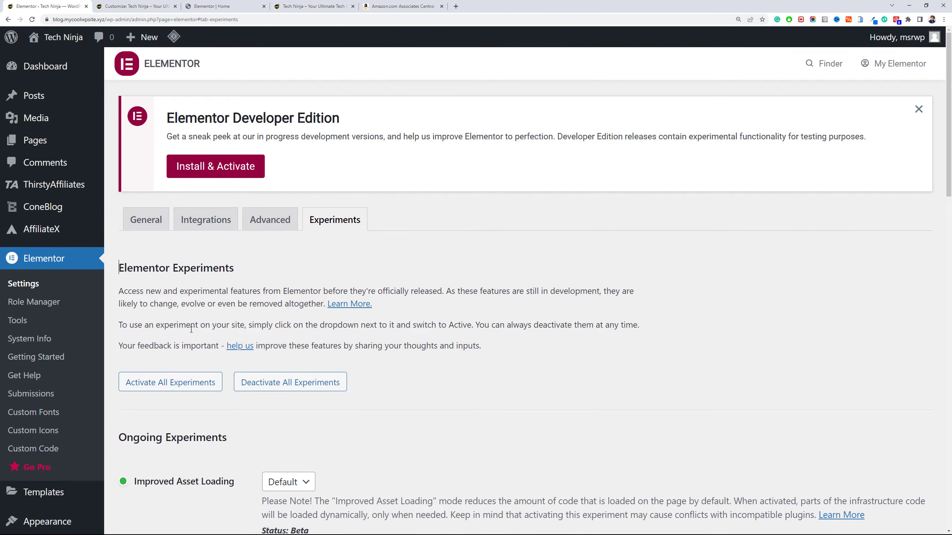
pyautogui.click(918, 109)
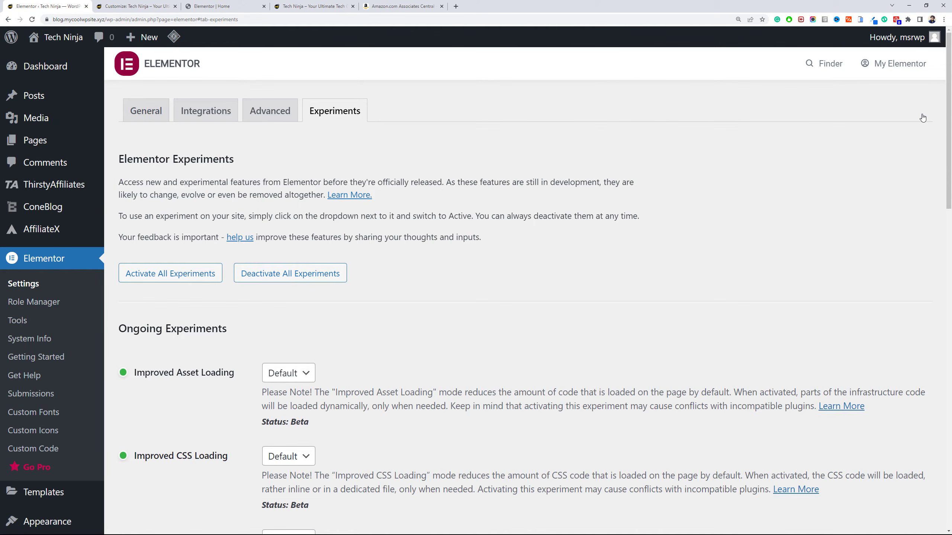
pyautogui.click(64, 74)
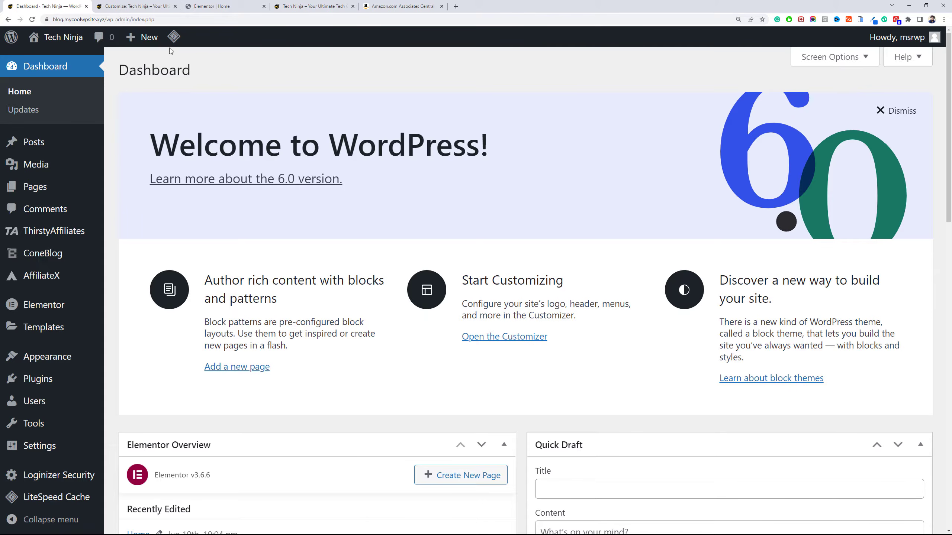
# Reload the Elementor editor of the Home page and add a Container to the empty canvas.
pyautogui.click(212, 5)
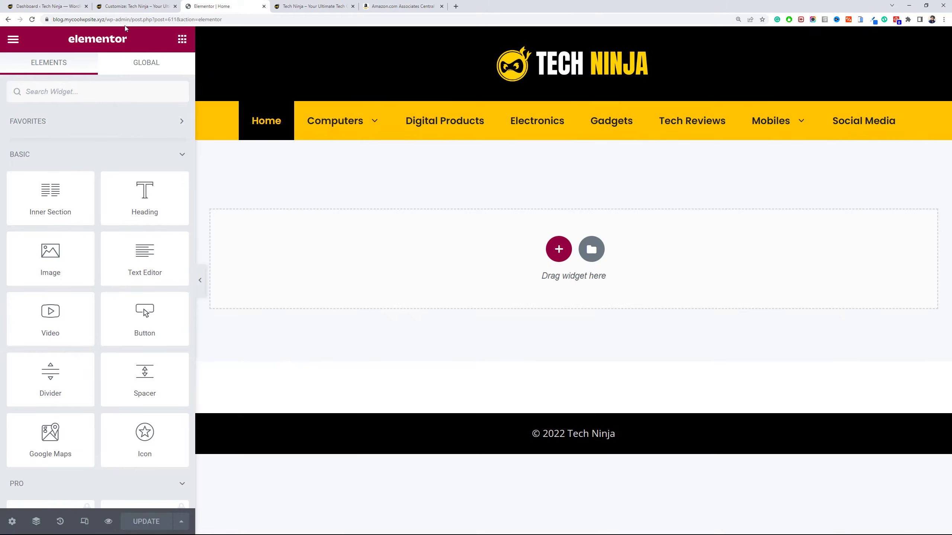
pyautogui.click(32, 19)
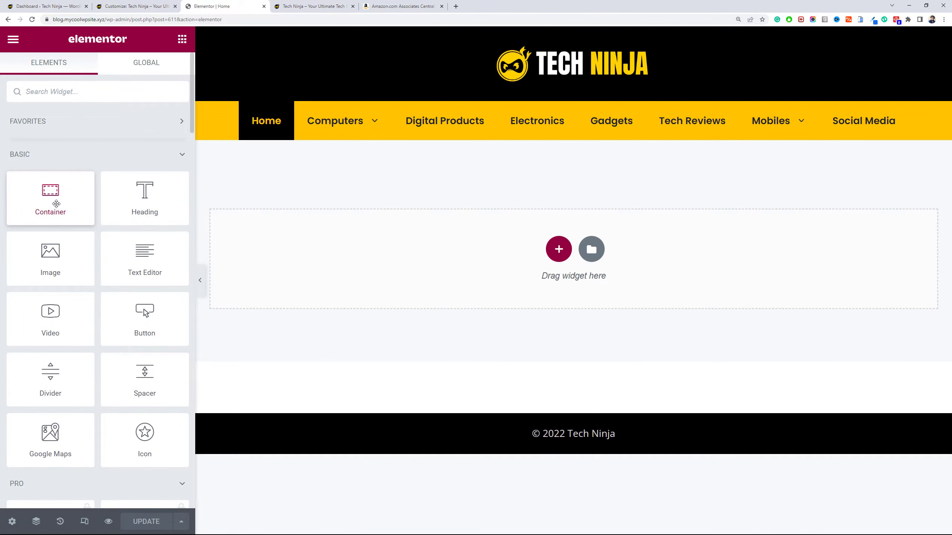
pyautogui.moveTo(56, 204); pyautogui.dragTo(314, 236)
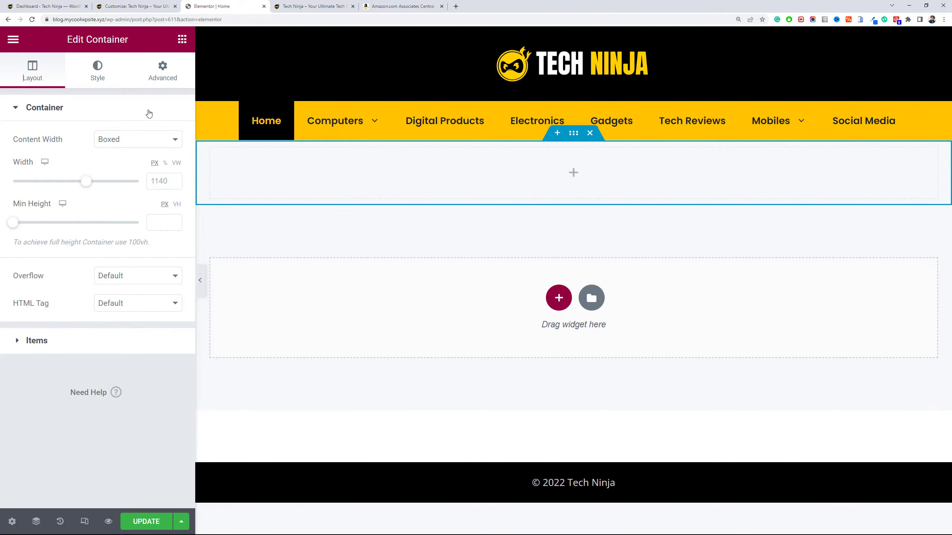
# Check the container width in the layout settings of the theme customizer.
pyautogui.click(148, 5)
pyautogui.click(69, 242)
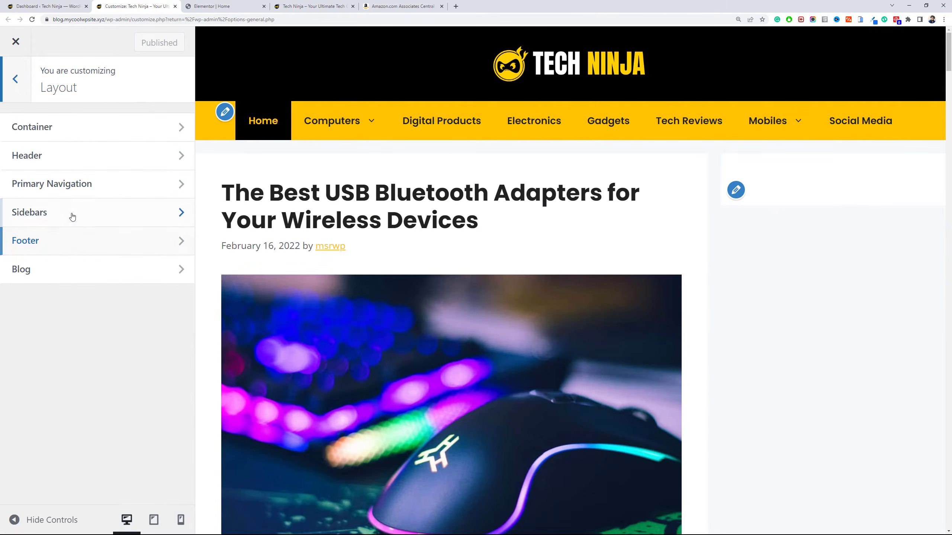
pyautogui.click(90, 130)
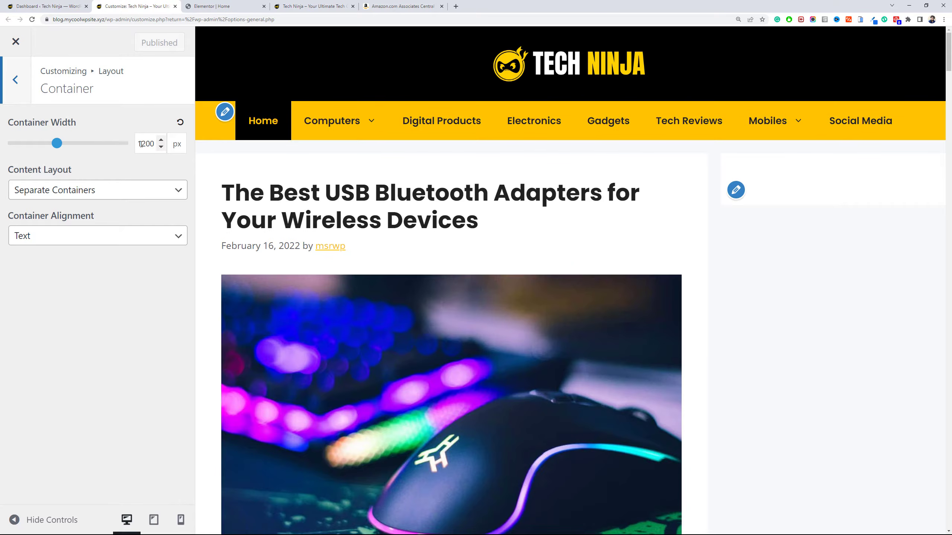
pyautogui.doubleClick(150, 146)
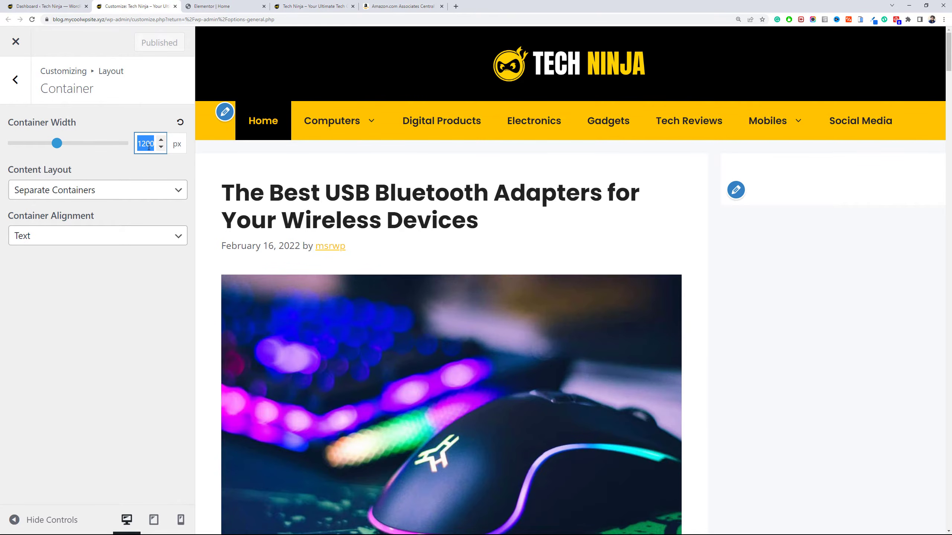
# In Elementor's site-wide layout settings, set the content width to 1200 px and the elements gap to 10 px, and update.
pyautogui.click(212, 6)
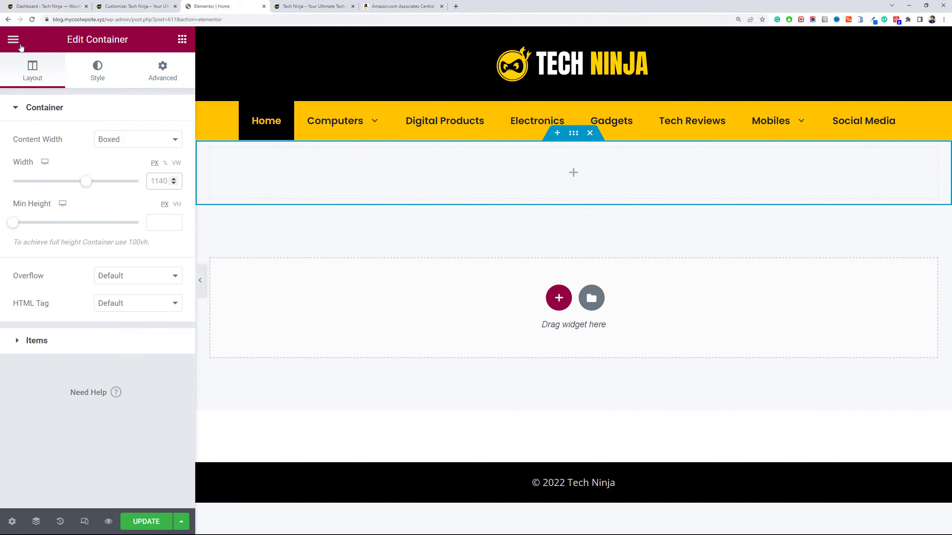
pyautogui.click(13, 40)
pyautogui.click(74, 98)
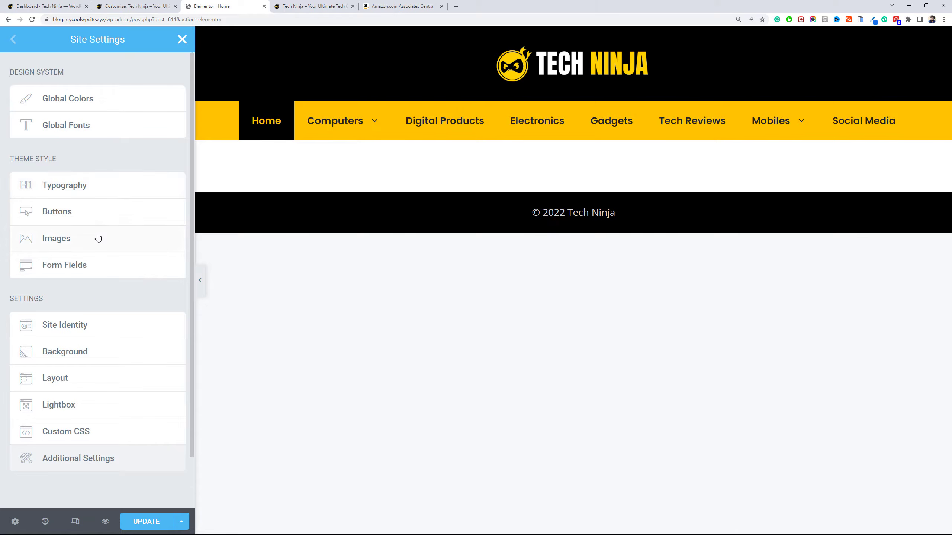
pyautogui.click(99, 382)
pyautogui.doubleClick(156, 119)
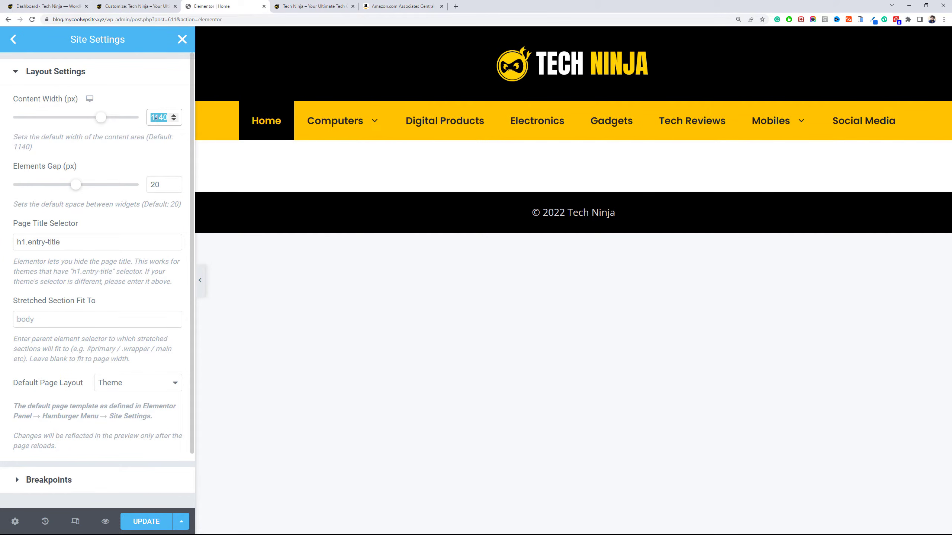
pyautogui.write('1200')
pyautogui.click(156, 184)
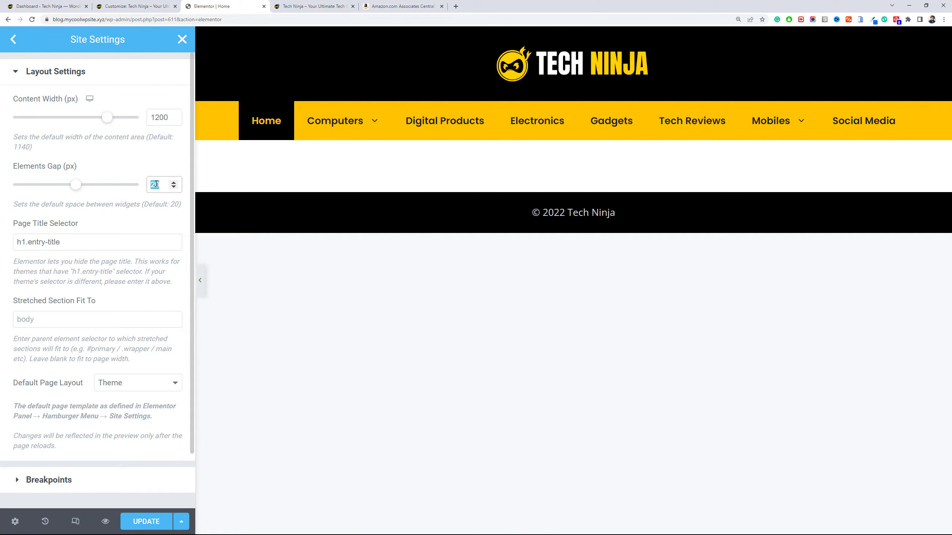
pyautogui.write('10')
pyautogui.click(154, 521)
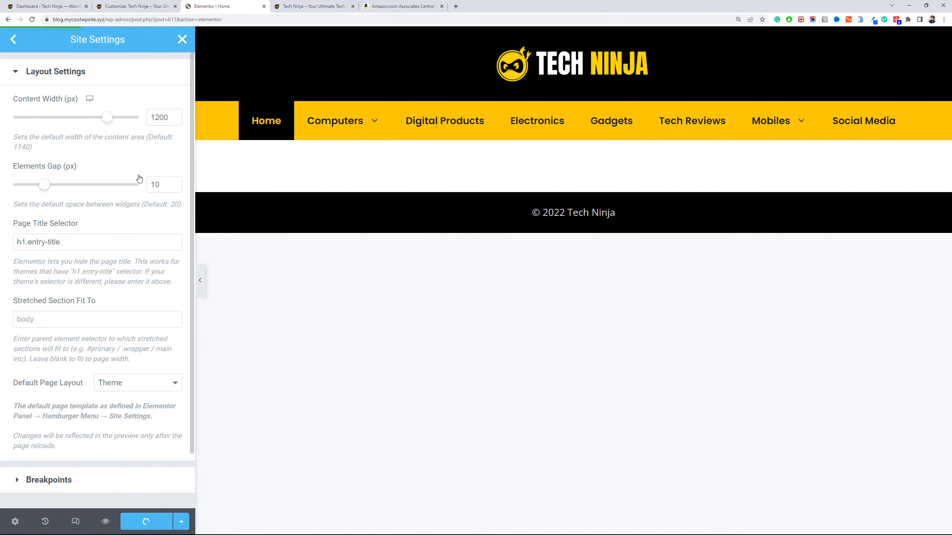
# Leave the site settings and delete the empty container from the Home page.
pyautogui.click(181, 45)
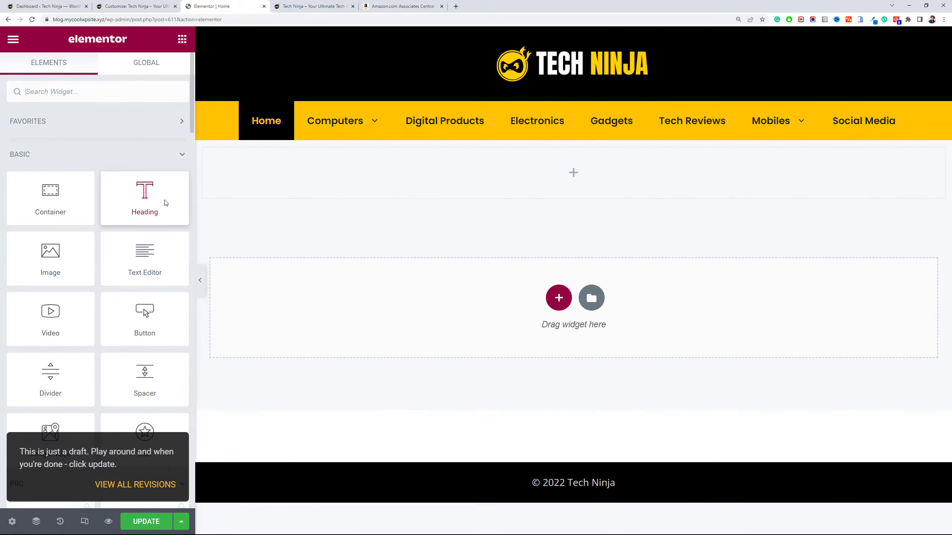
pyautogui.click(594, 137)
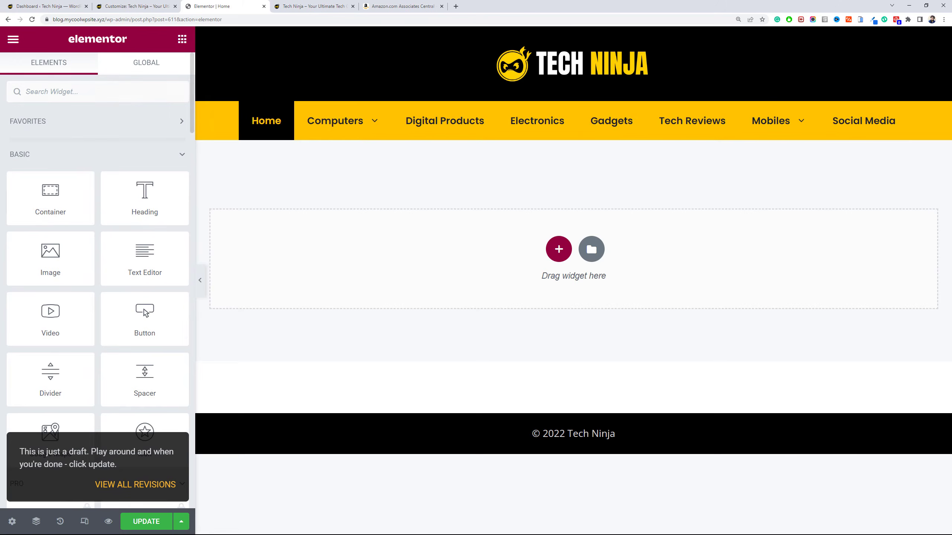
# Add a Container to the empty Home canvas, update and reload the editor, and add the Container again to check its width.
pyautogui.moveTo(50, 198); pyautogui.dragTo(296, 263)
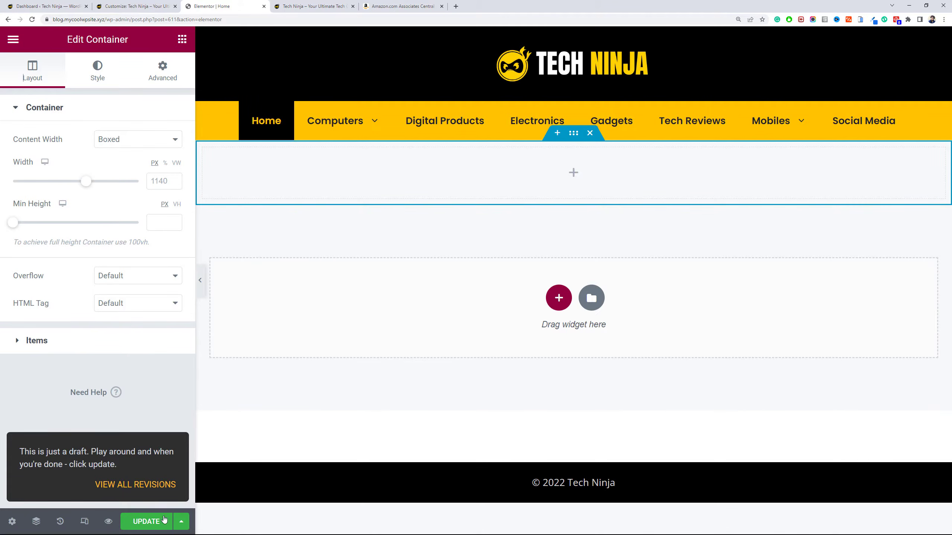
pyautogui.click(164, 520)
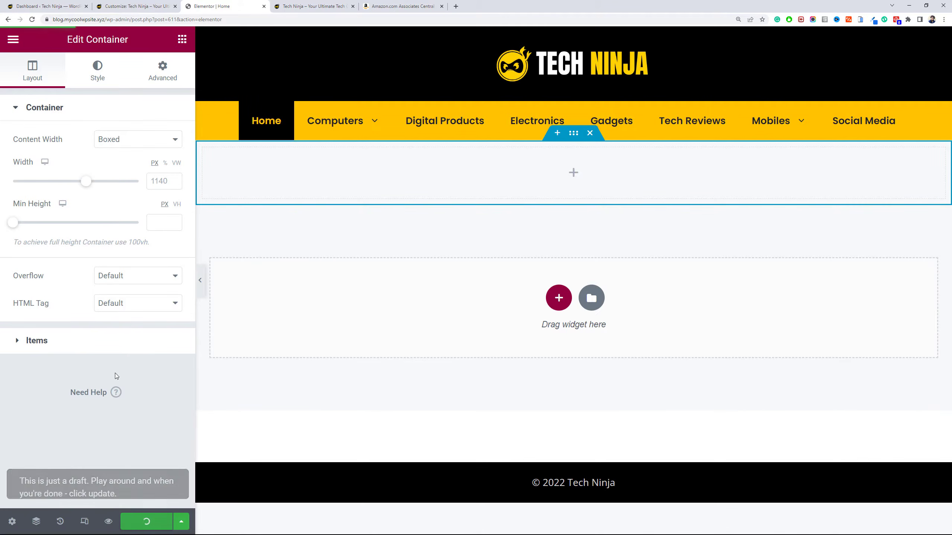
pyautogui.click(33, 20)
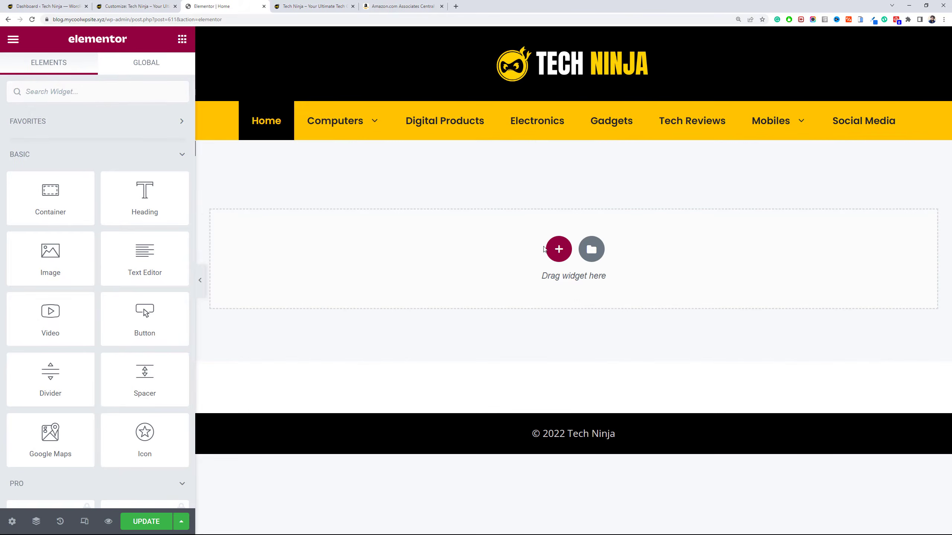
pyautogui.moveTo(51, 199); pyautogui.dragTo(423, 247)
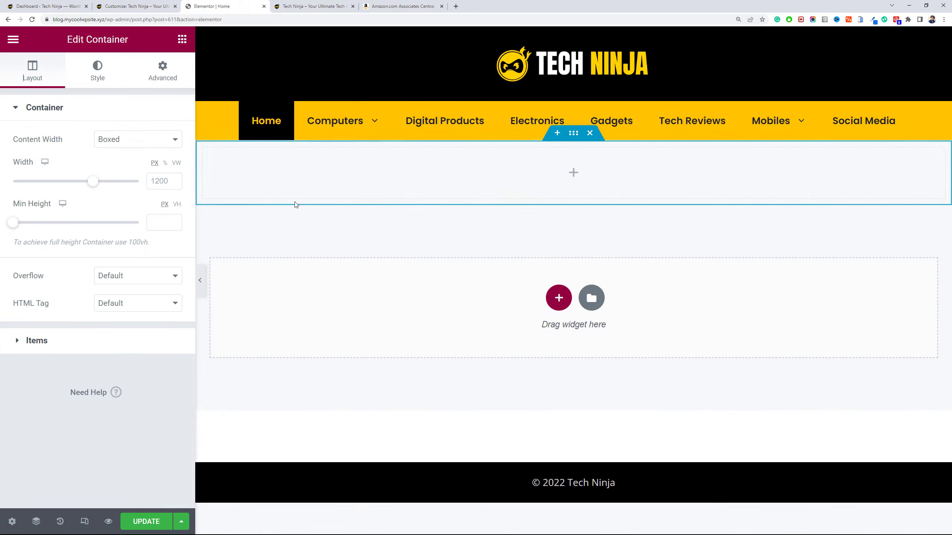
pyautogui.click(163, 182)
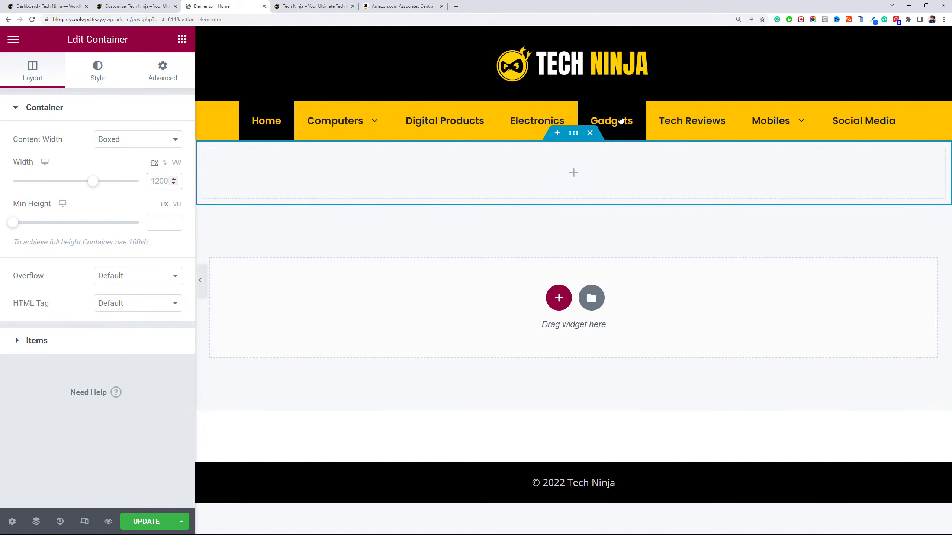
# In the theme customizer's primary navigation layout, set the inner navigation width to Full.
pyautogui.hotkey('ctrl', 'shift', 'Tab')
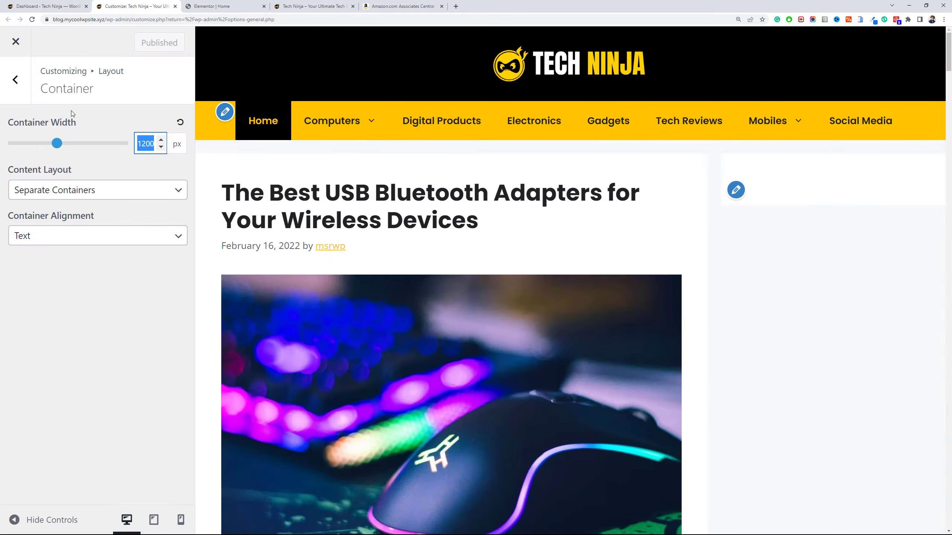
pyautogui.click(14, 80)
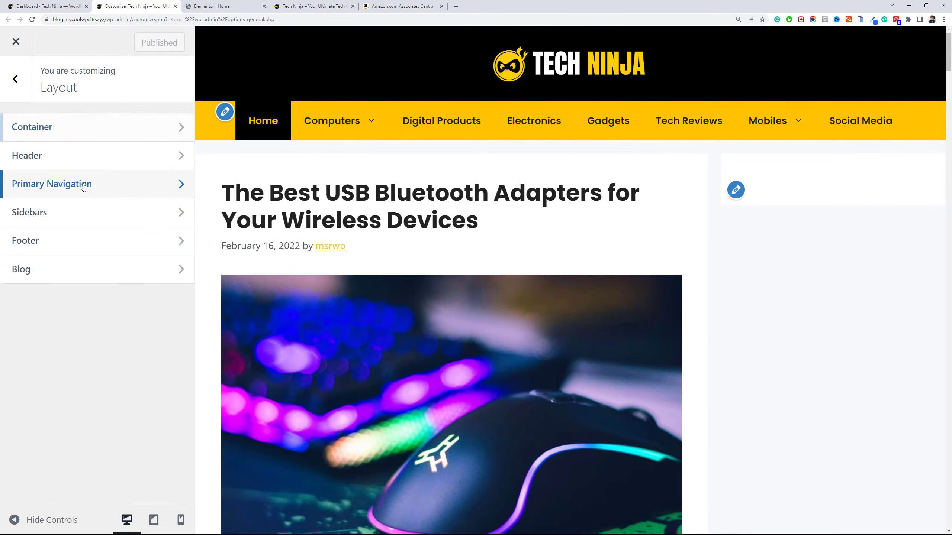
pyautogui.click(84, 186)
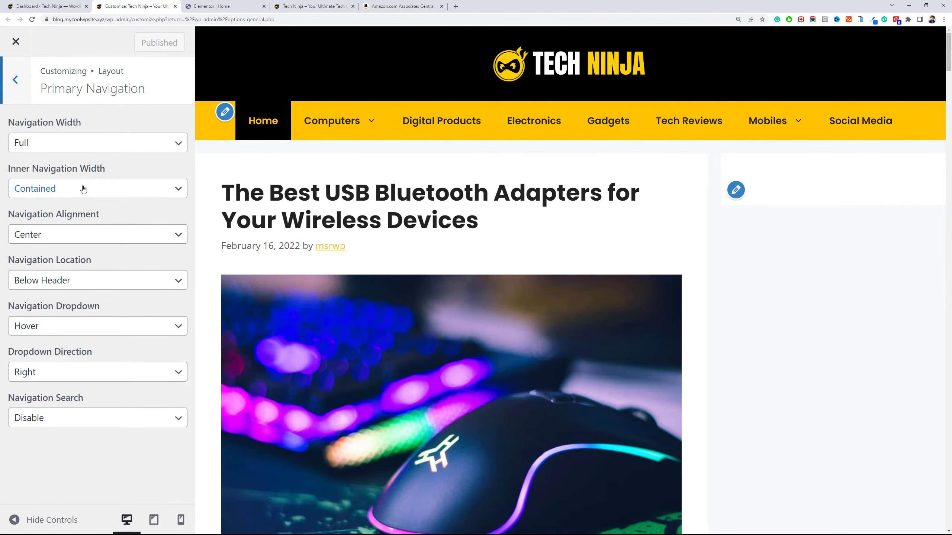
pyautogui.click(86, 187)
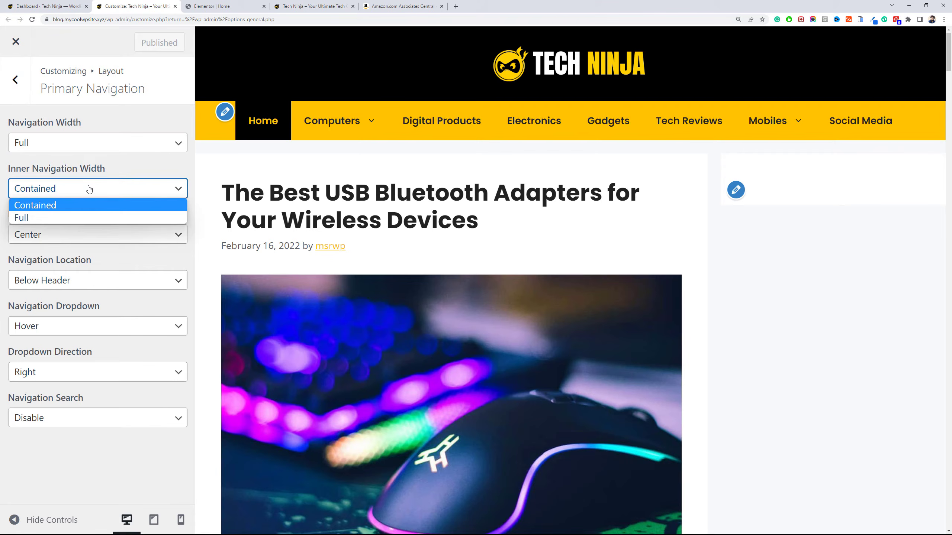
pyautogui.click(95, 218)
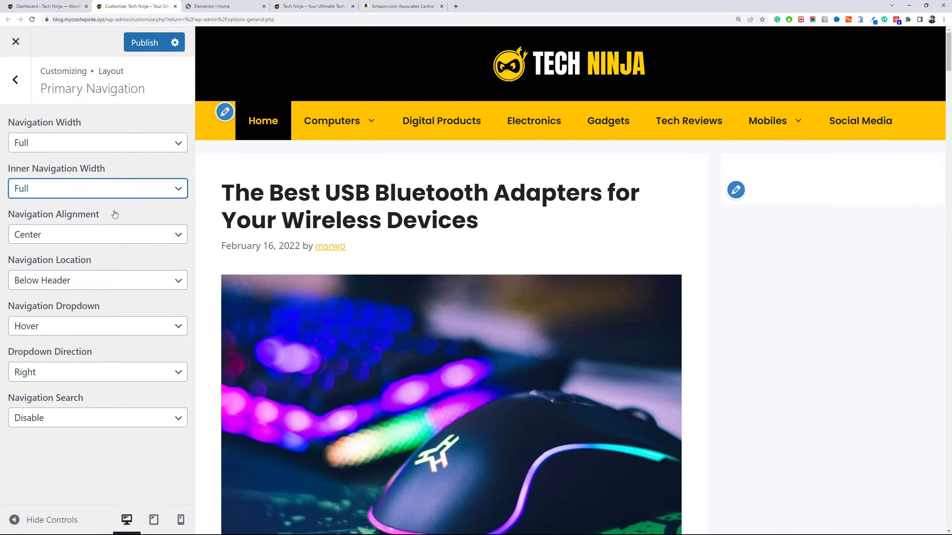
# Try the Left navigation alignment and return it to Center.
pyautogui.click(110, 235)
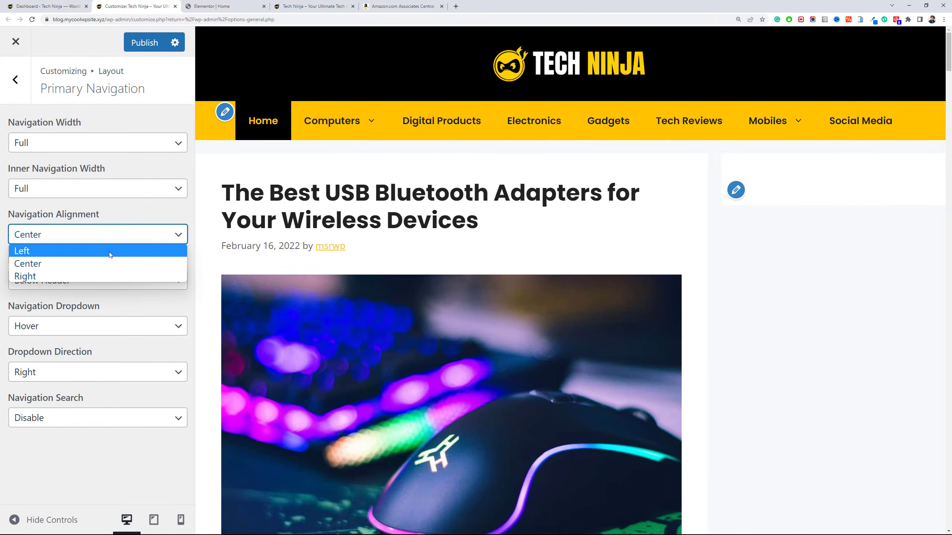
pyautogui.click(111, 251)
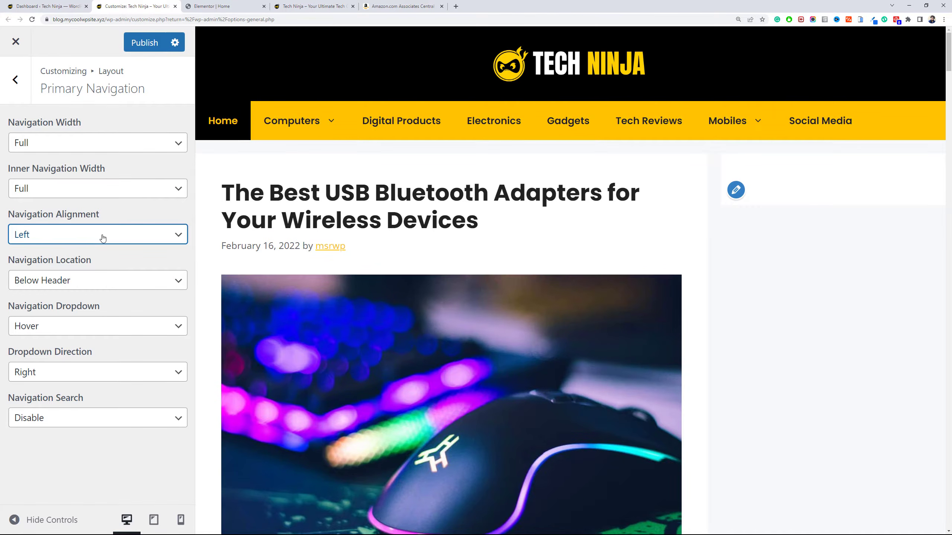
pyautogui.click(100, 238)
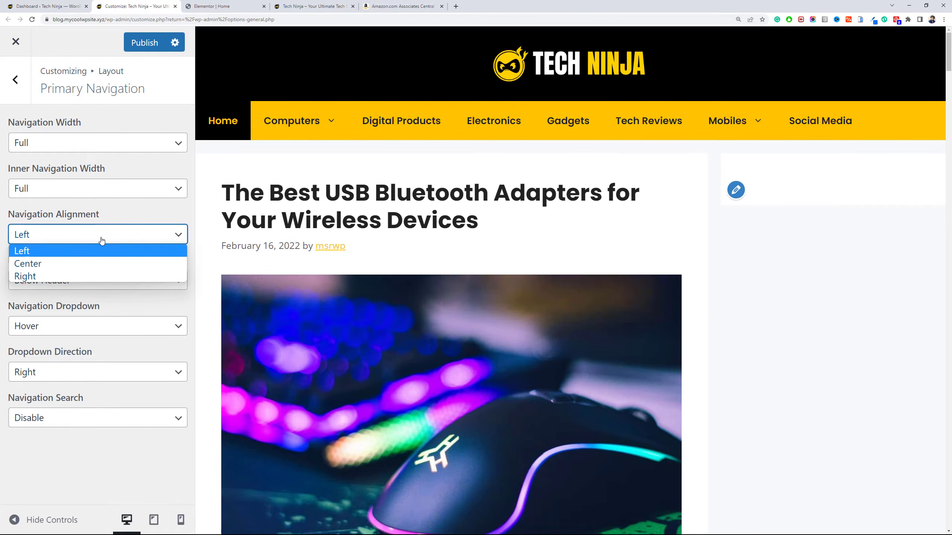
pyautogui.click(101, 264)
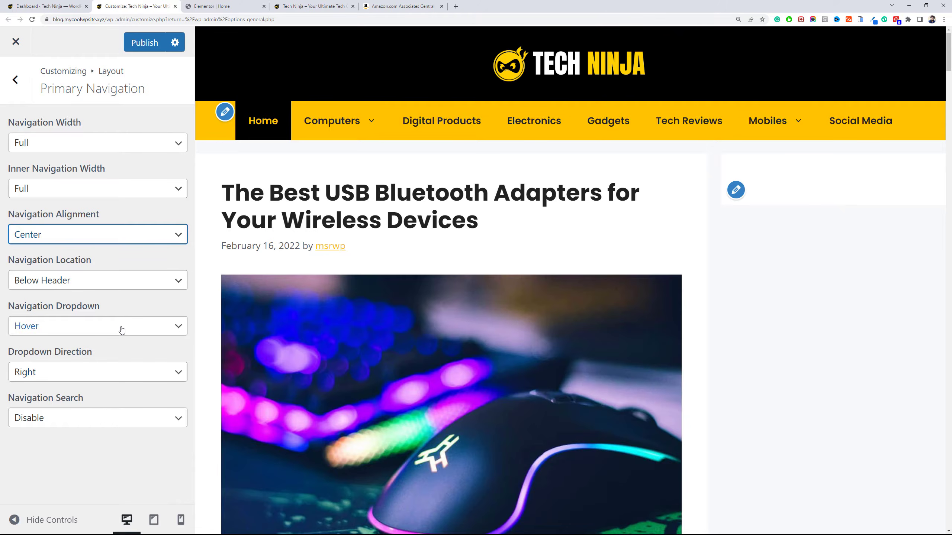
# Enable the navigation search, publish the customizer changes and return to the layout sections.
pyautogui.click(109, 419)
pyautogui.click(104, 435)
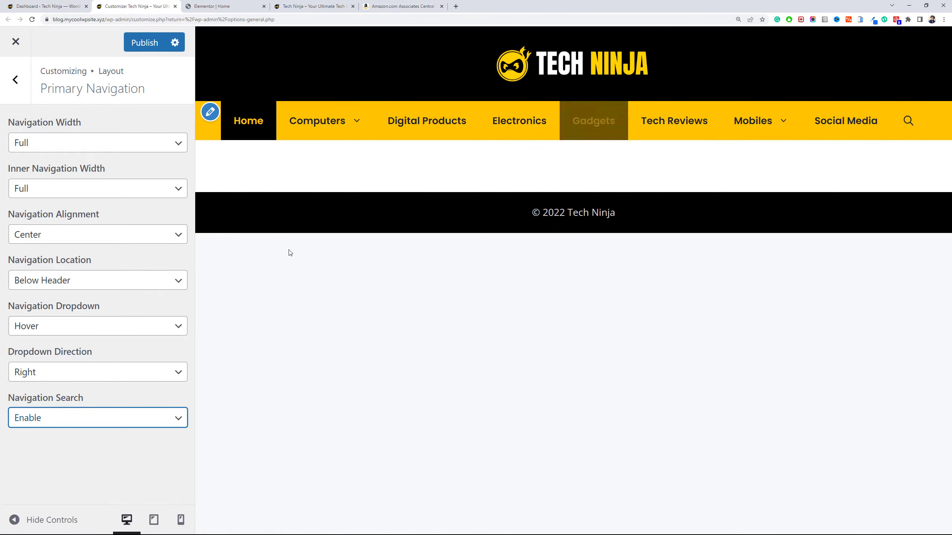
pyautogui.click(146, 48)
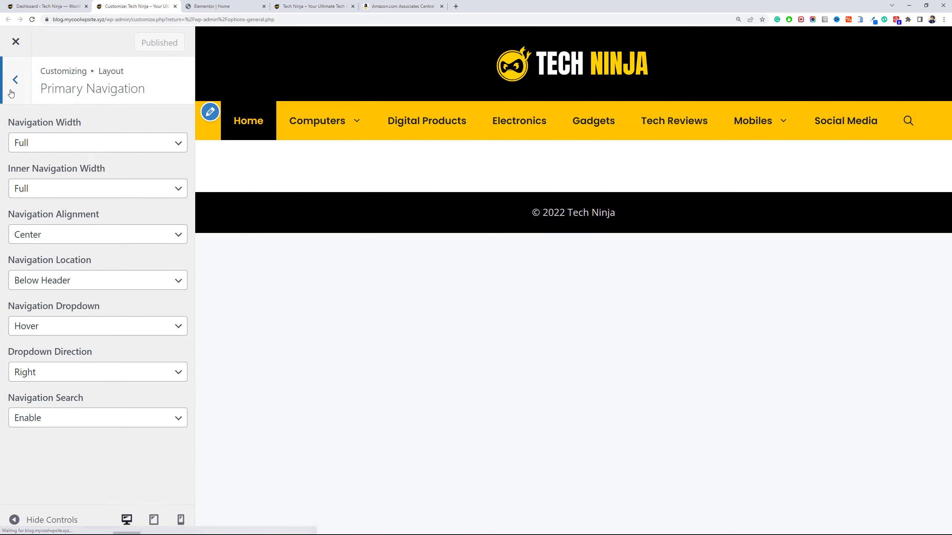
pyautogui.click(15, 79)
# Switch back to the Elementor editor of the Home page, update the page and reload the editor.
pyautogui.click(225, 6)
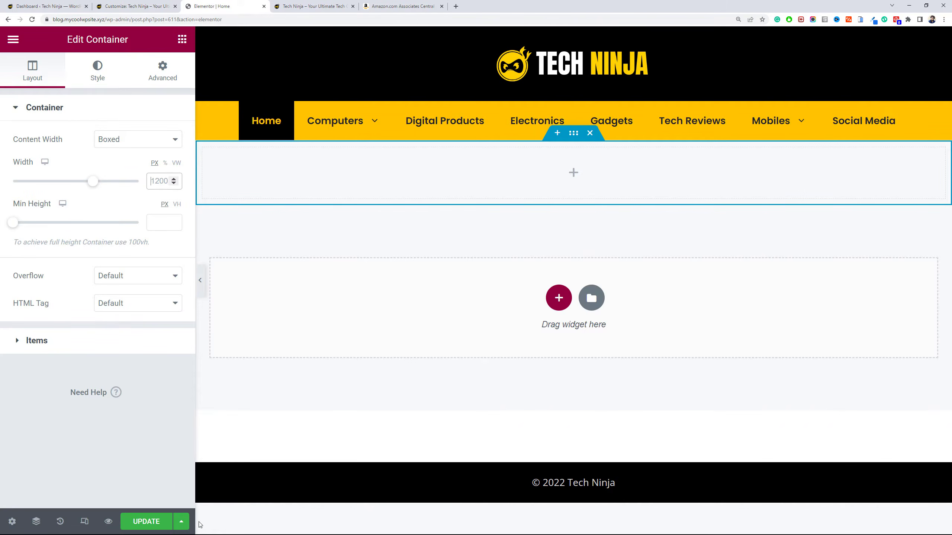
pyautogui.click(146, 521)
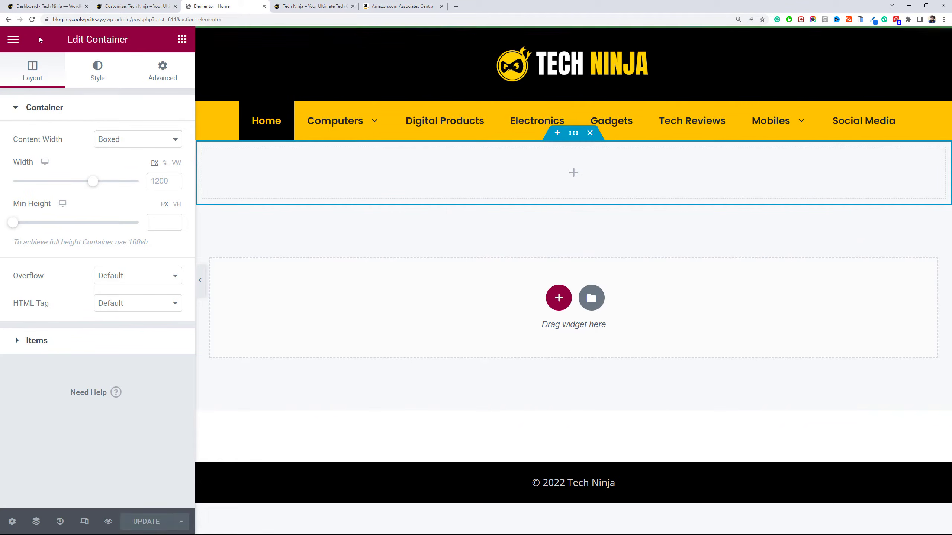
pyautogui.click(32, 19)
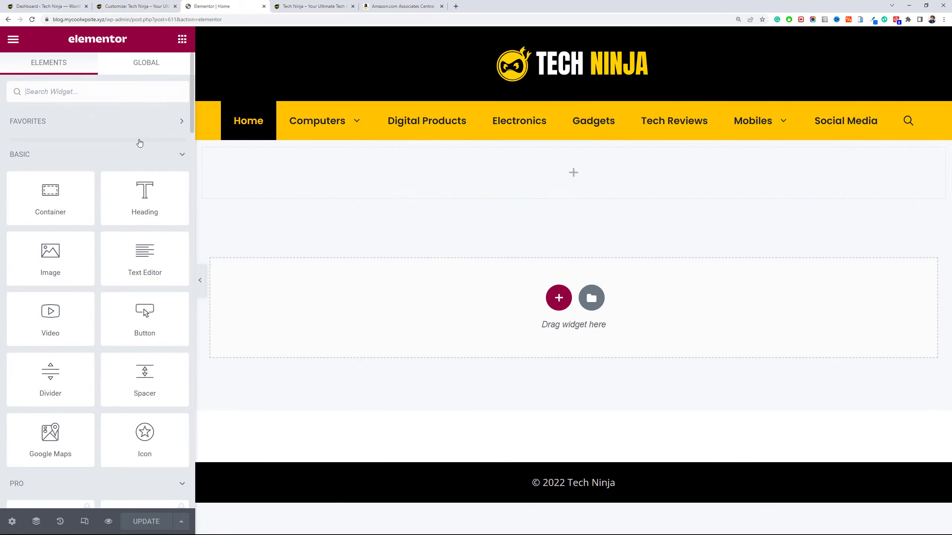
# Collapse the Pro widget category and add the Cone Blog Posts Grid widget to the empty container.
pyautogui.scroll(-10, 139, 142)
pyautogui.scroll(-5, 139, 139)
pyautogui.scroll(5, 139, 140)
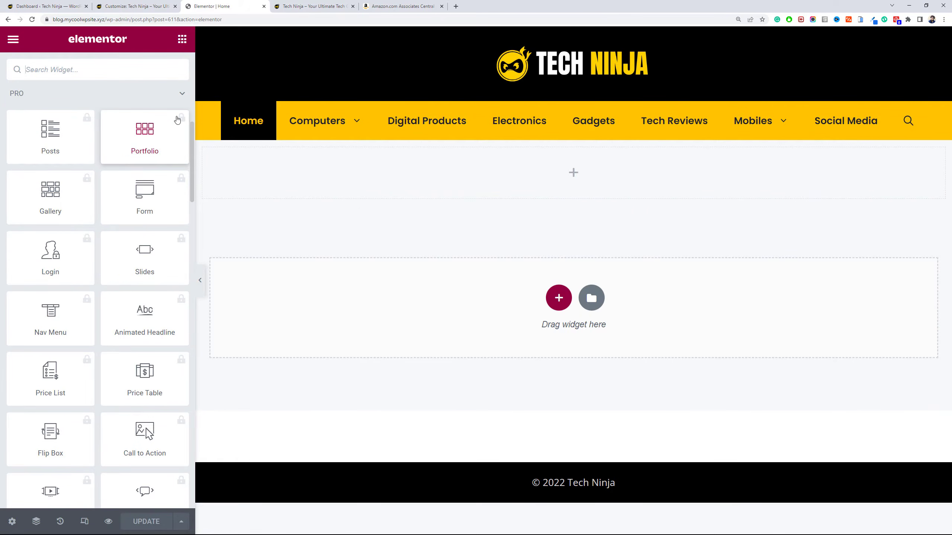
pyautogui.click(181, 94)
pyautogui.scroll(-15, 157, 157)
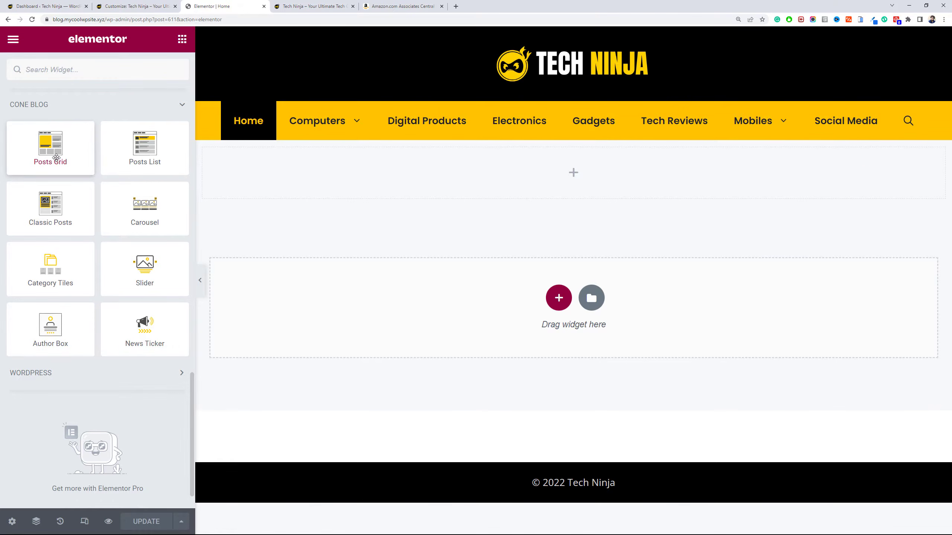
pyautogui.moveTo(50, 148); pyautogui.dragTo(294, 176)
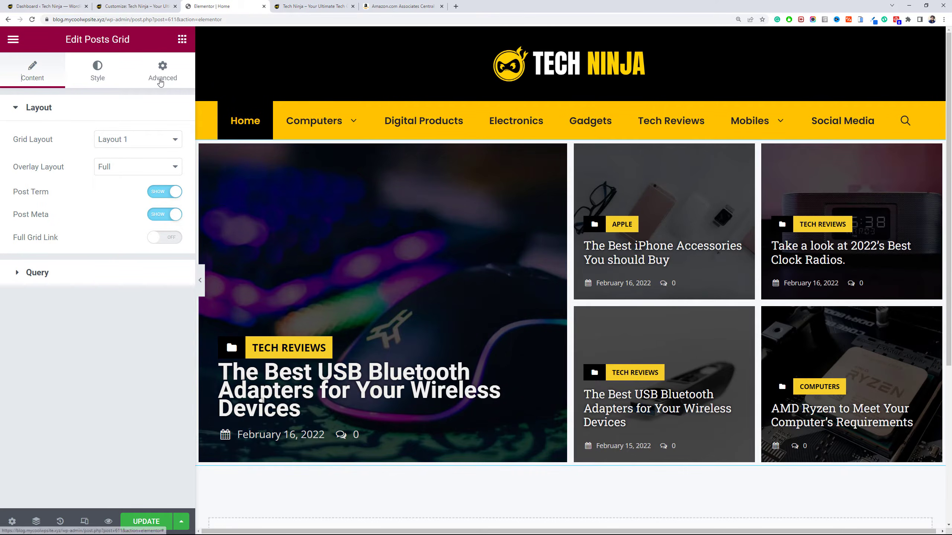
# Set the padding of the container around the posts grid to 10 px on all sides.
pyautogui.click(160, 82)
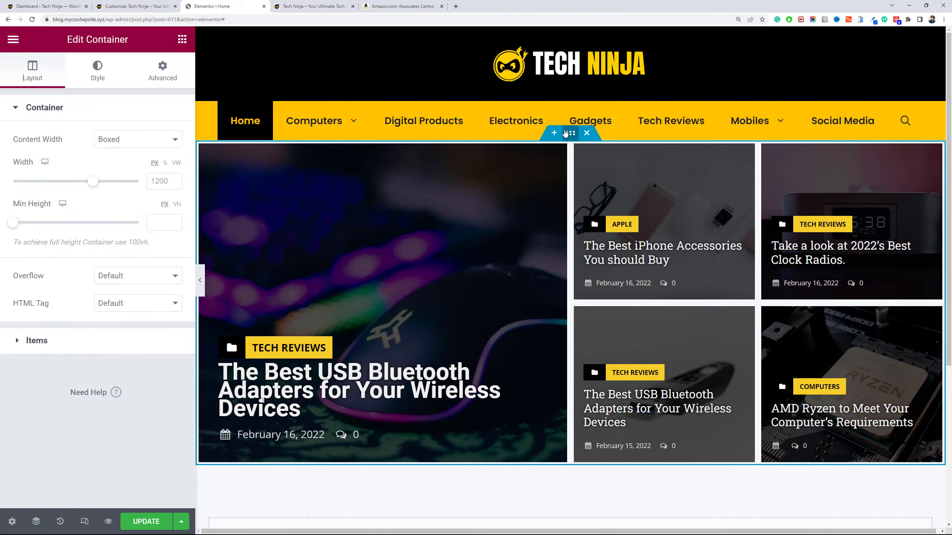
pyautogui.click(158, 79)
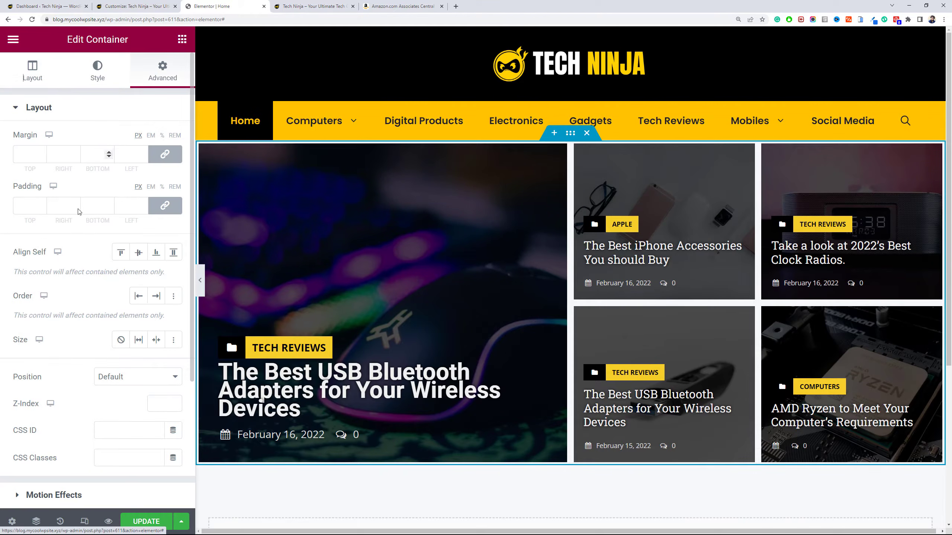
pyautogui.click(26, 213)
pyautogui.write('0')
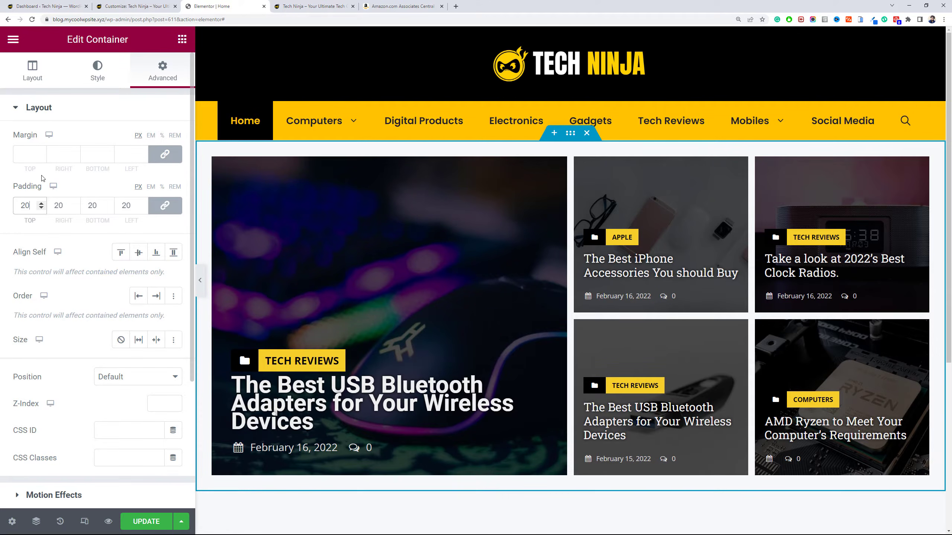
pyautogui.hotkey('ctrl', 'a')
pyautogui.write('10')
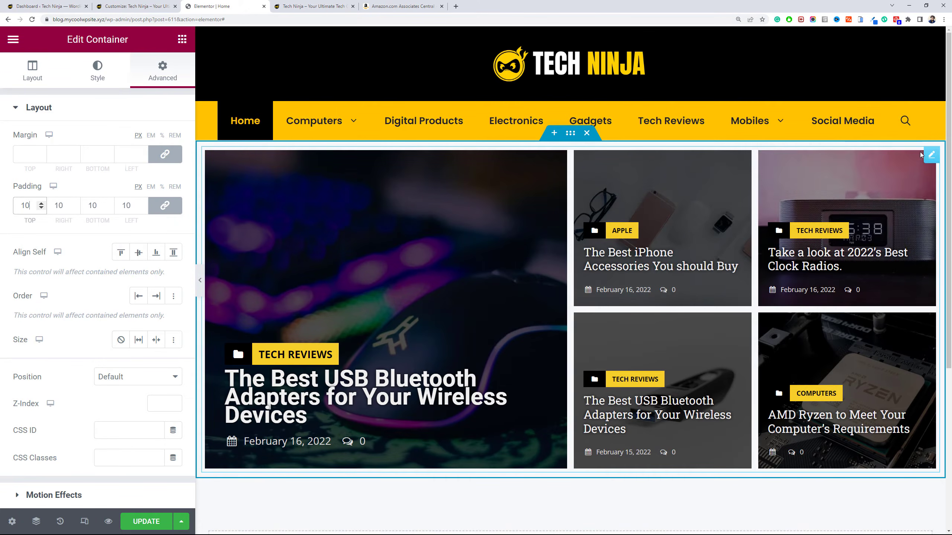
# In Elementor's site-wide global fonts, set the Primary font family to Poppins.
pyautogui.click(931, 154)
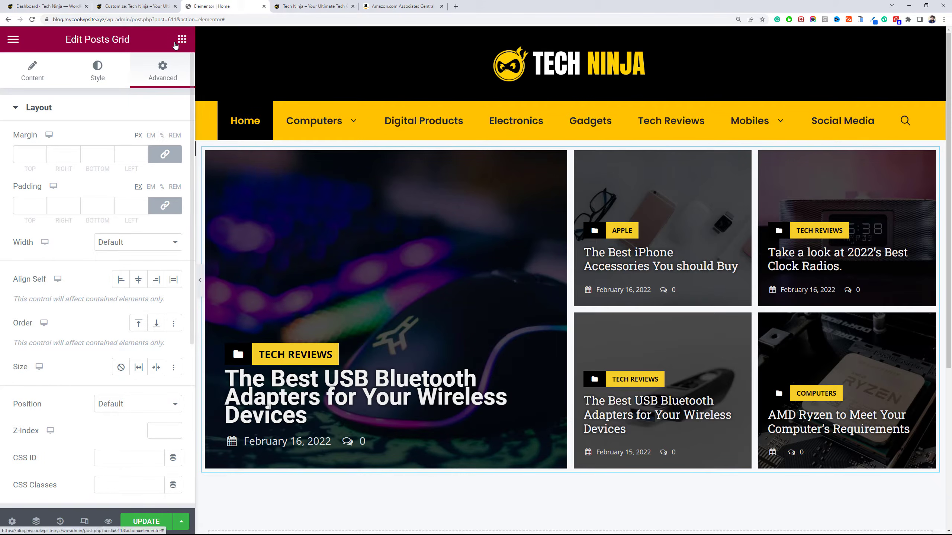
pyautogui.click(19, 44)
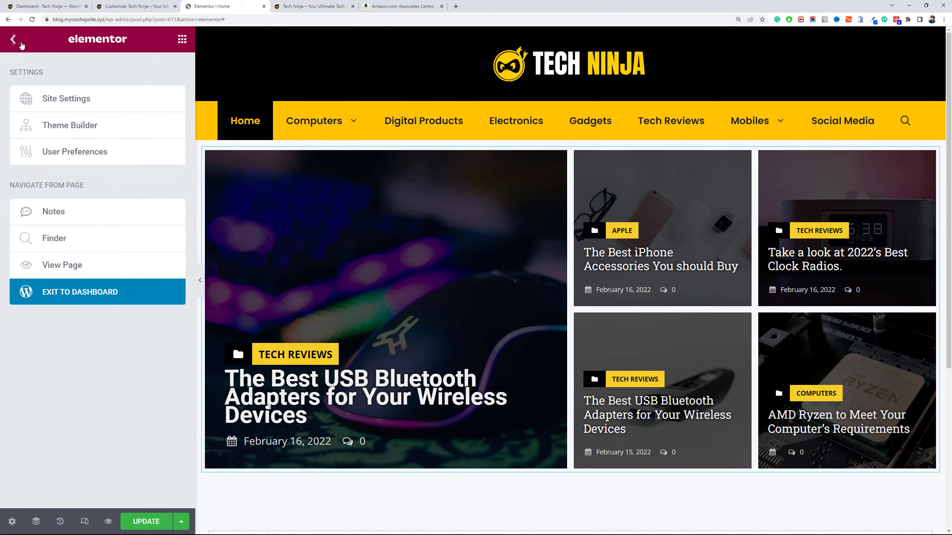
pyautogui.click(78, 99)
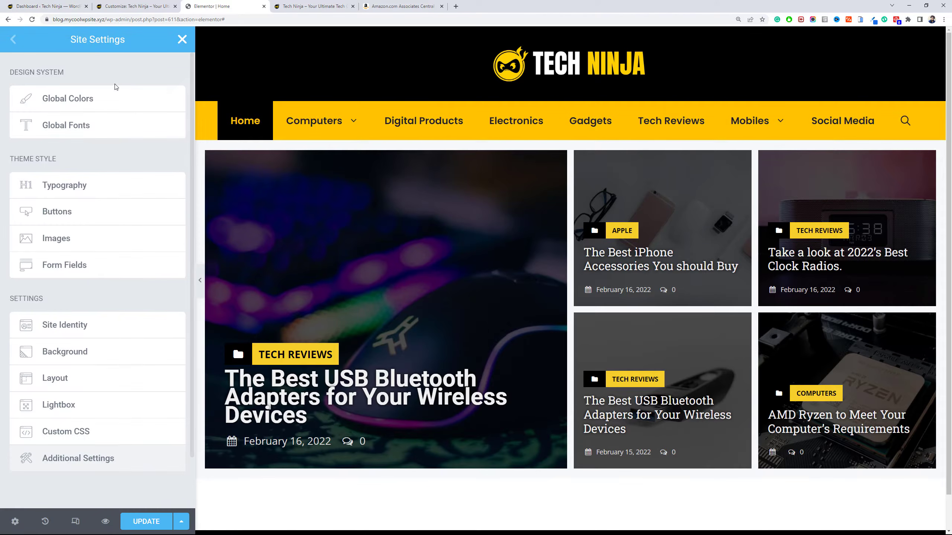
pyautogui.click(92, 119)
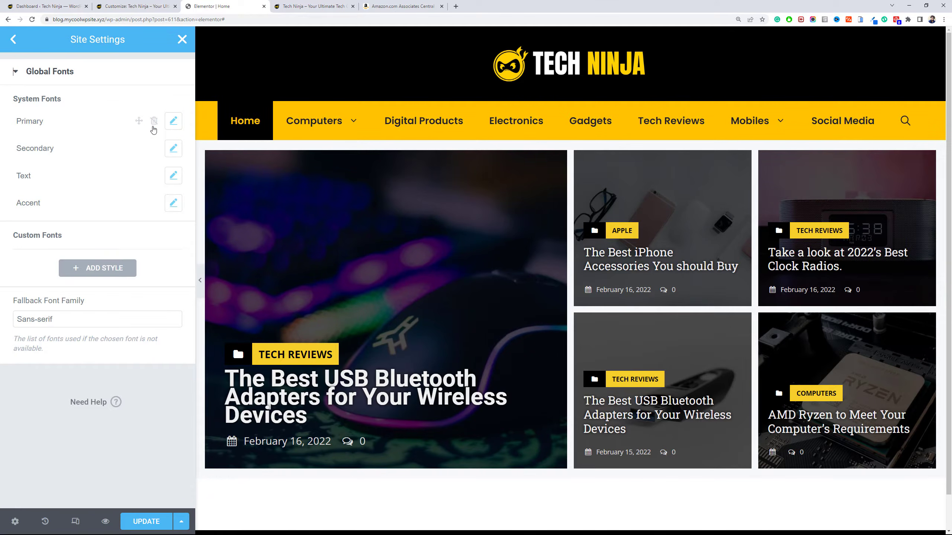
pyautogui.click(173, 121)
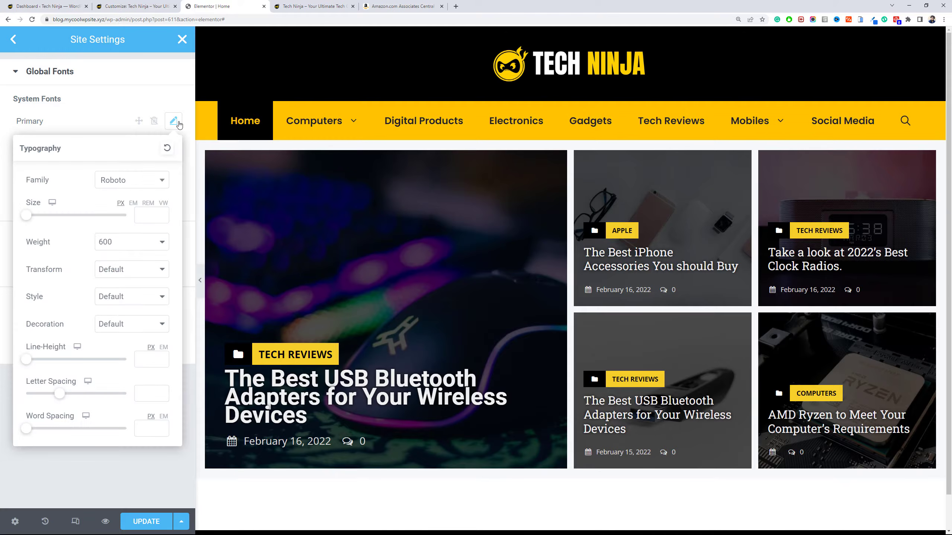
pyautogui.click(136, 187)
pyautogui.write('po')
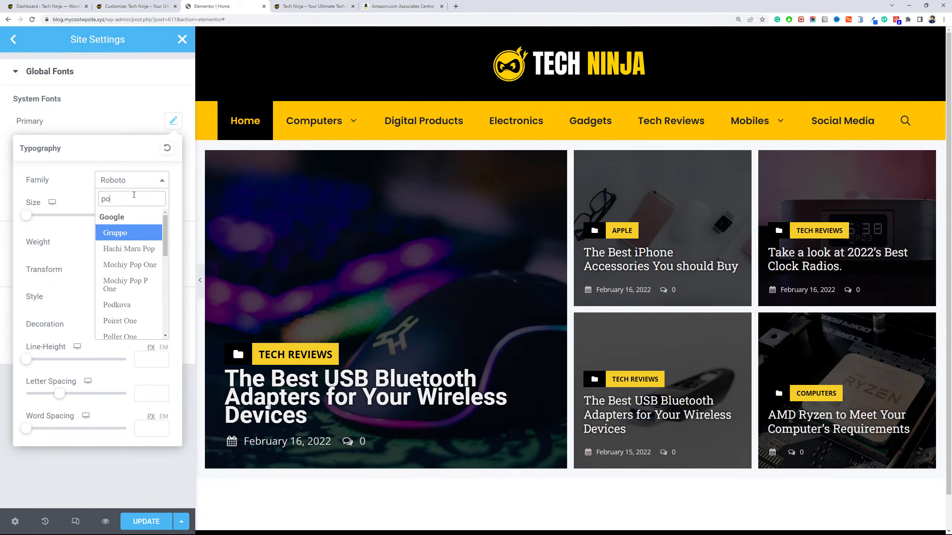
pyautogui.write('p')
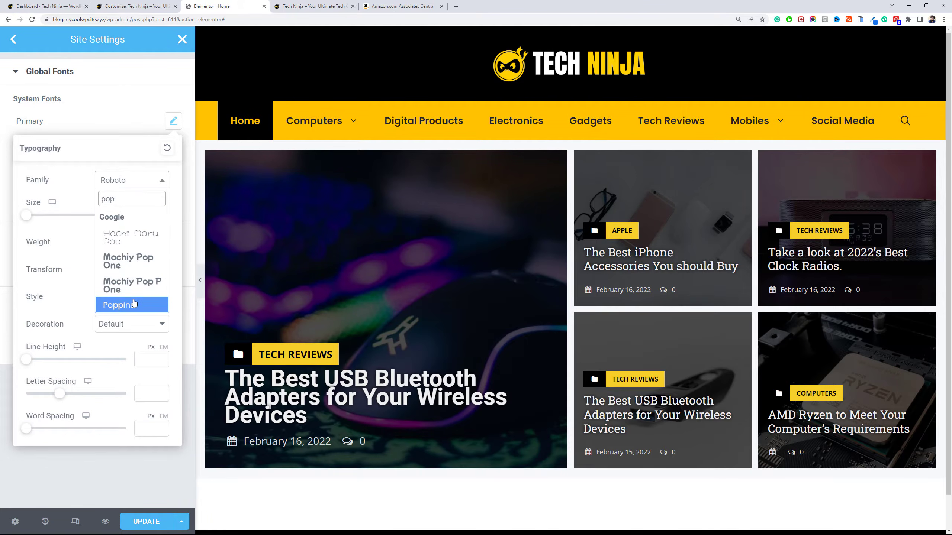
pyautogui.click(134, 303)
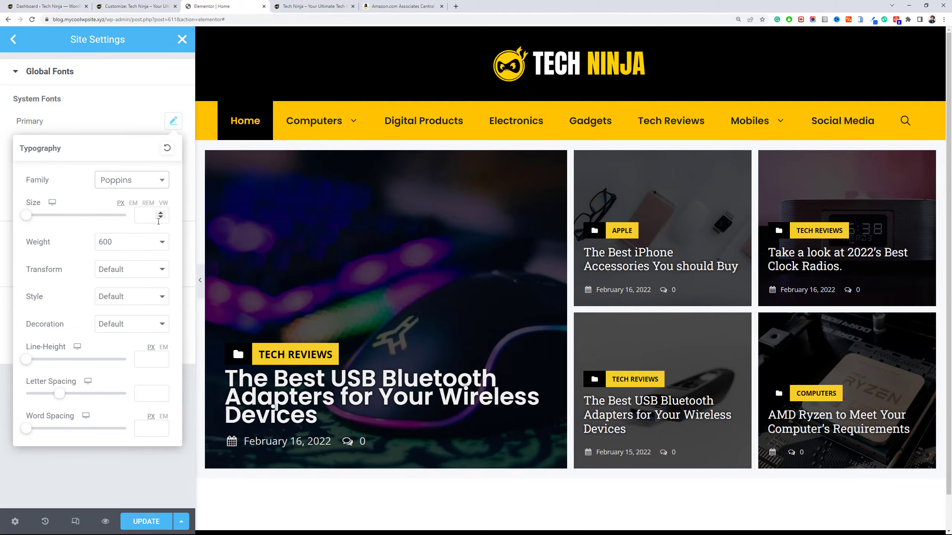
pyautogui.click(117, 124)
# Set the Secondary global font family to Open Sans.
pyautogui.click(174, 148)
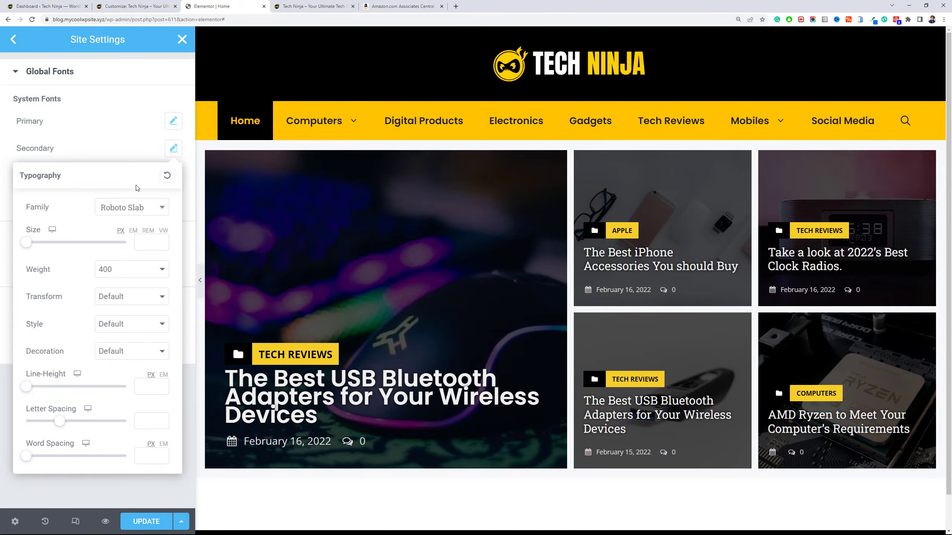
pyautogui.click(134, 207)
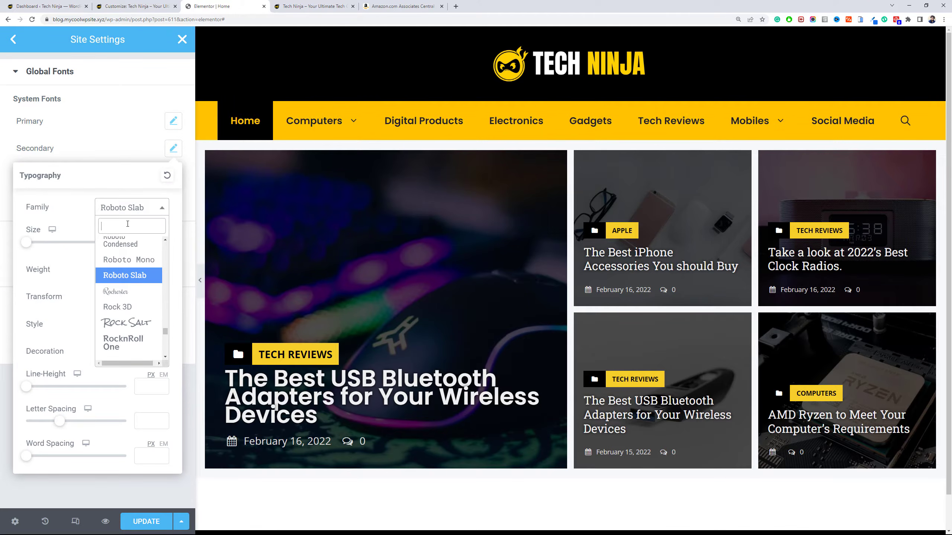
pyautogui.write('pop')
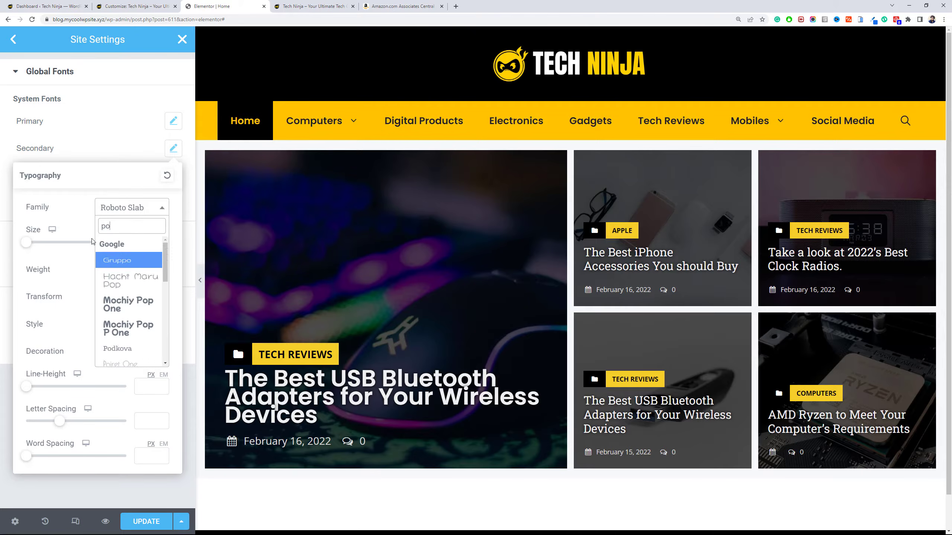
pyautogui.doubleClick(109, 226)
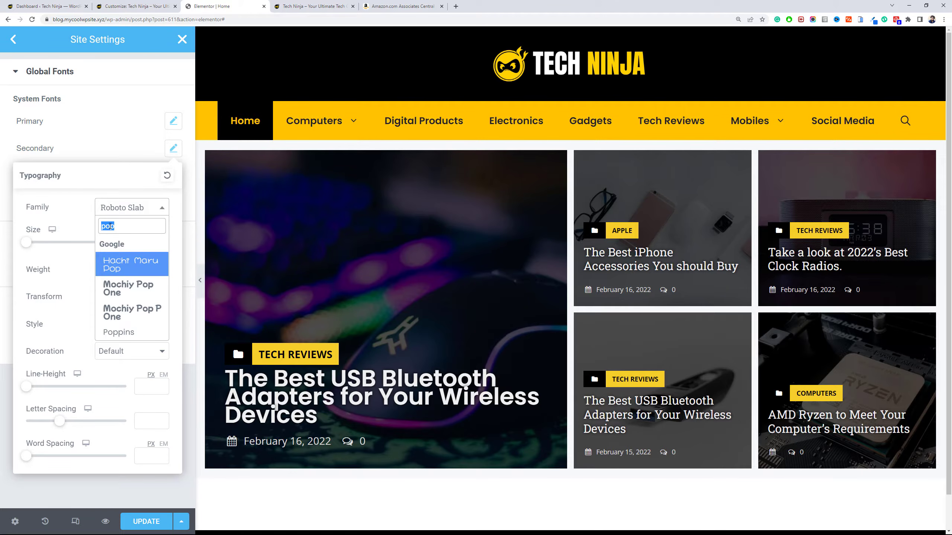
pyautogui.write('open')
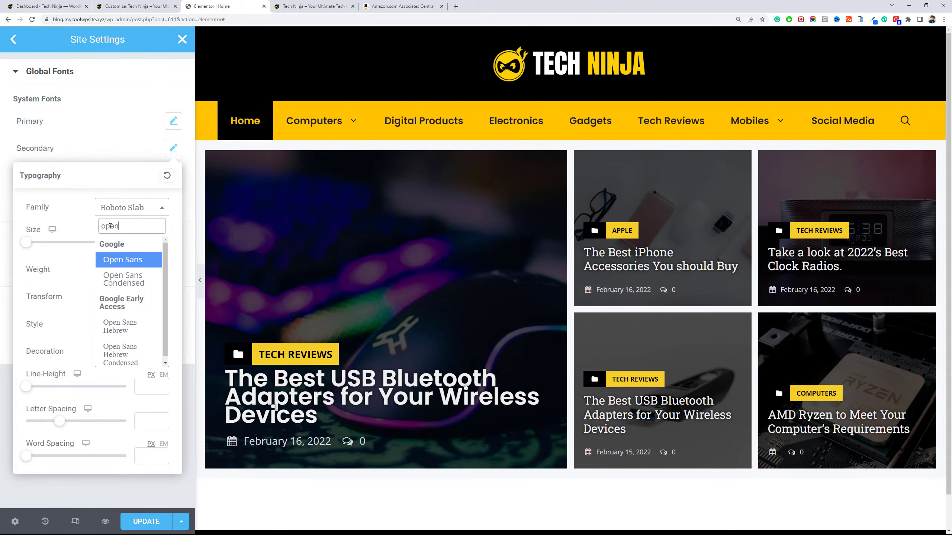
pyautogui.click(130, 260)
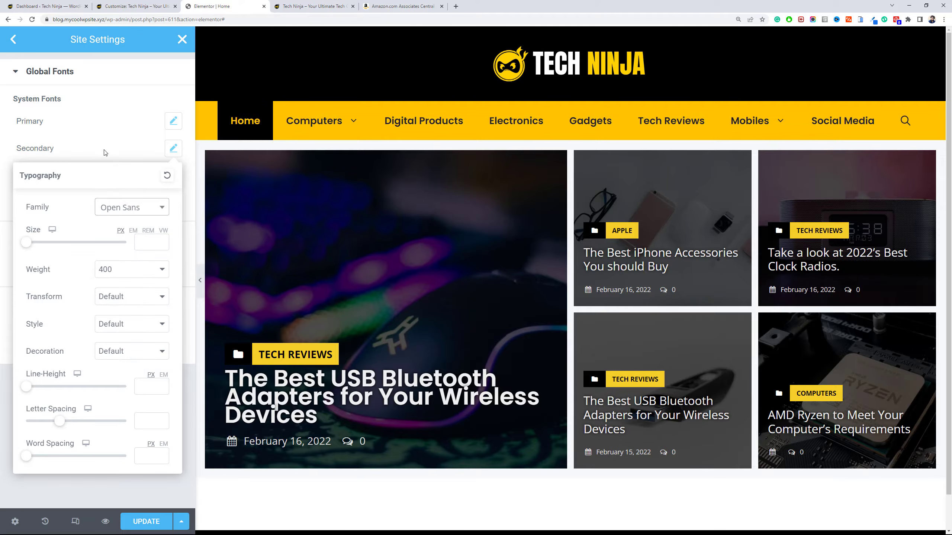
pyautogui.click(97, 144)
# Set the Secondary global font family to Poppins with a bolder weight.
pyautogui.click(172, 149)
pyautogui.click(149, 214)
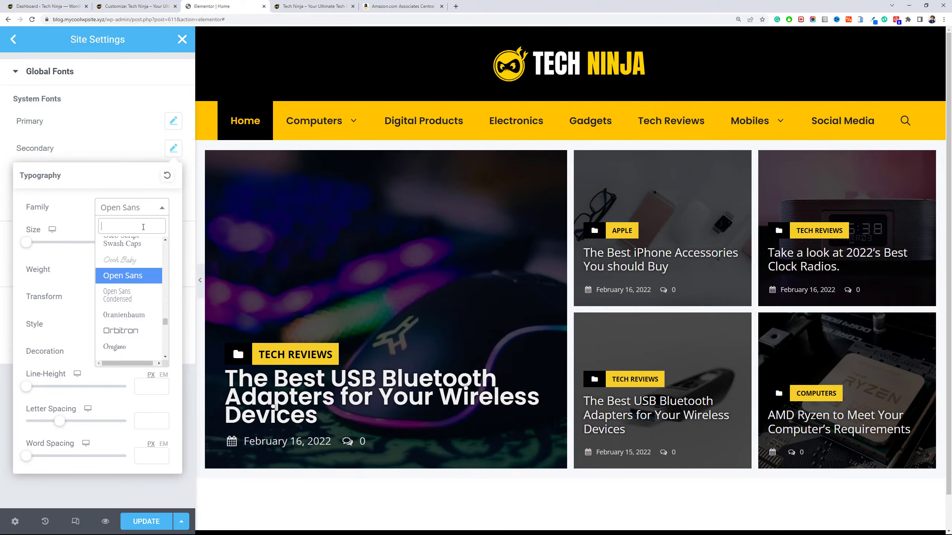
pyautogui.write('pop')
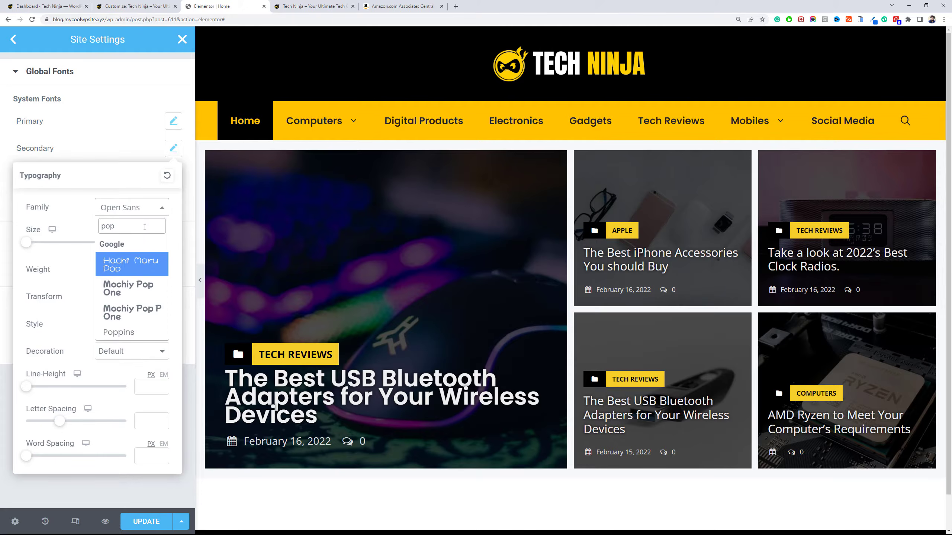
pyautogui.click(130, 331)
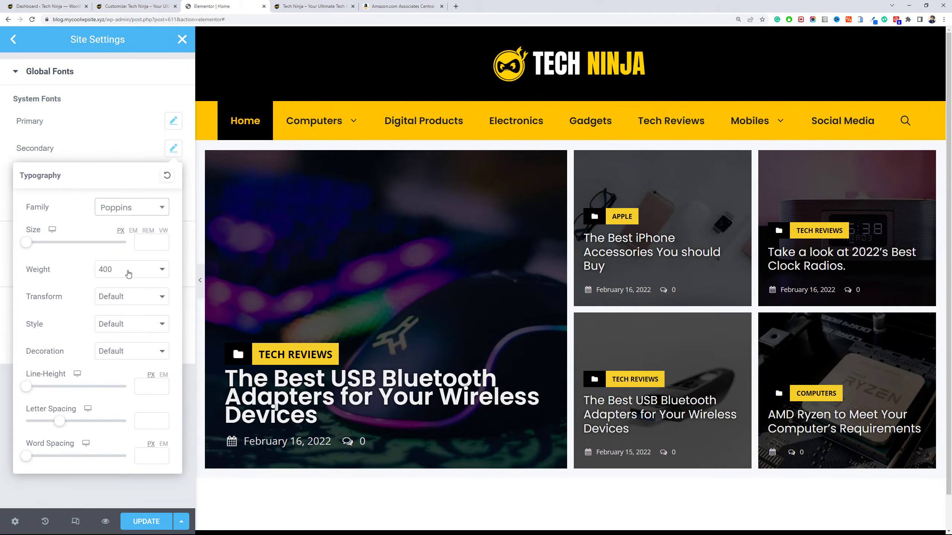
pyautogui.click(141, 130)
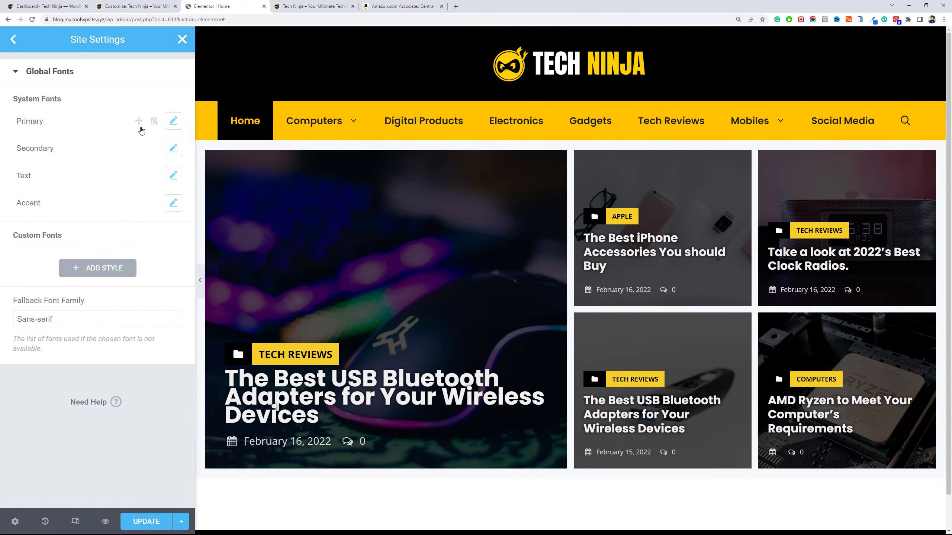
# Set the family of the global Text font to Open Sans.
pyautogui.click(173, 175)
pyautogui.click(135, 235)
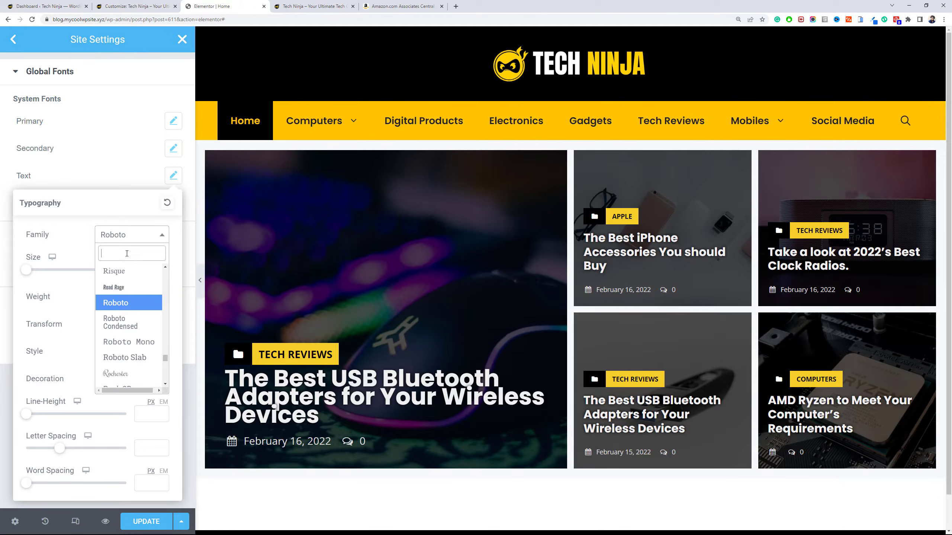
pyautogui.write('open')
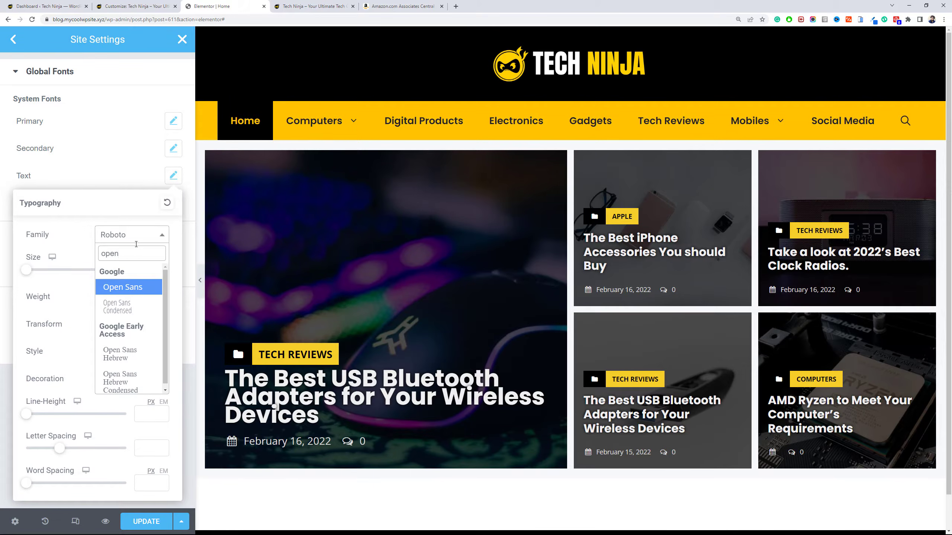
pyautogui.click(142, 288)
pyautogui.click(129, 173)
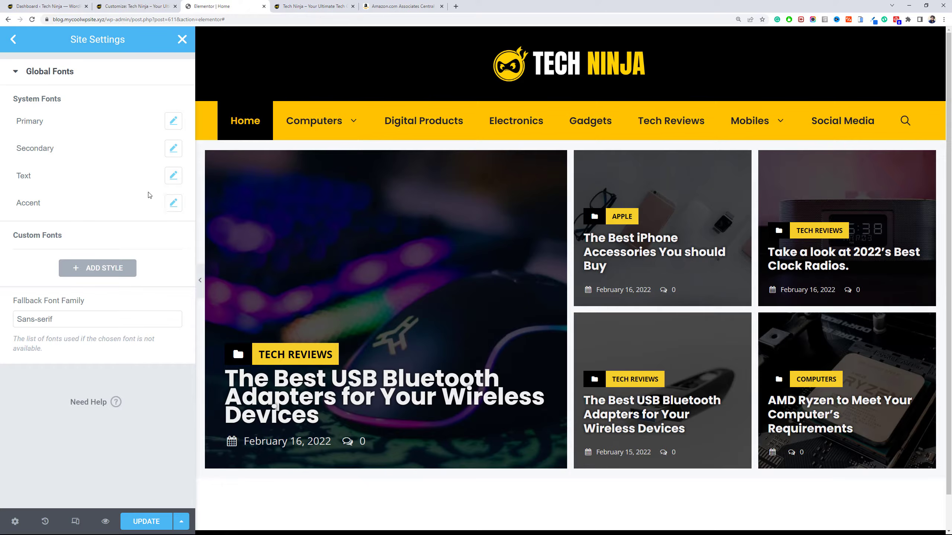
# Set the family of the global Accent font to Poppins.
pyautogui.click(173, 203)
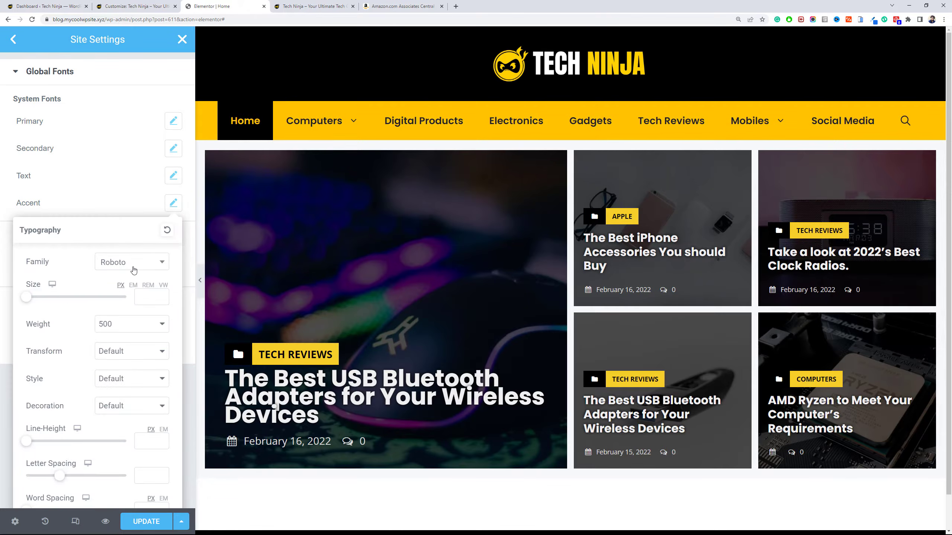
pyautogui.click(134, 270)
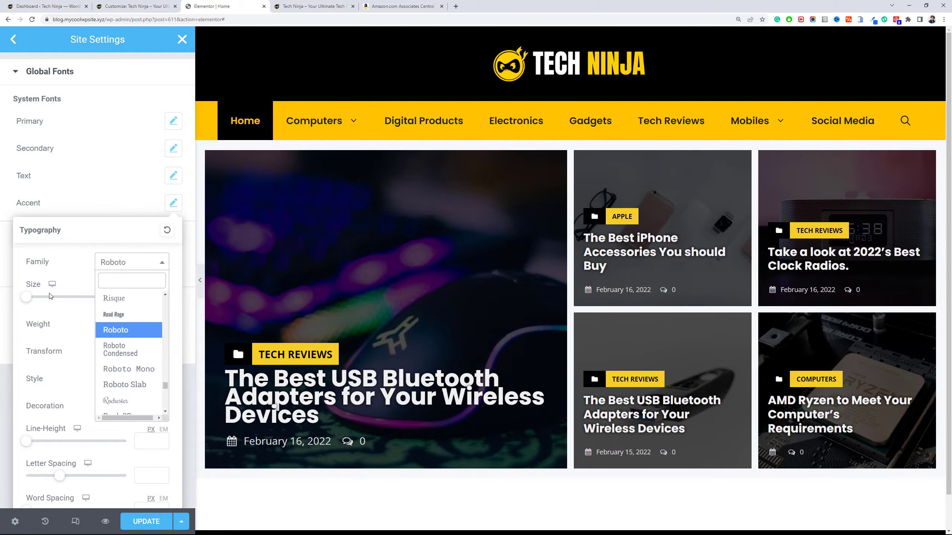
pyautogui.write('pop')
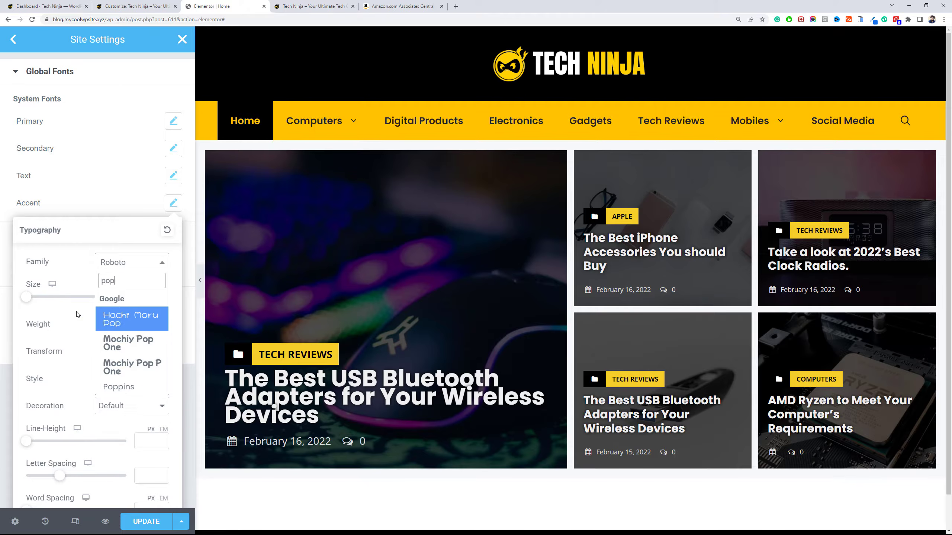
pyautogui.click(133, 386)
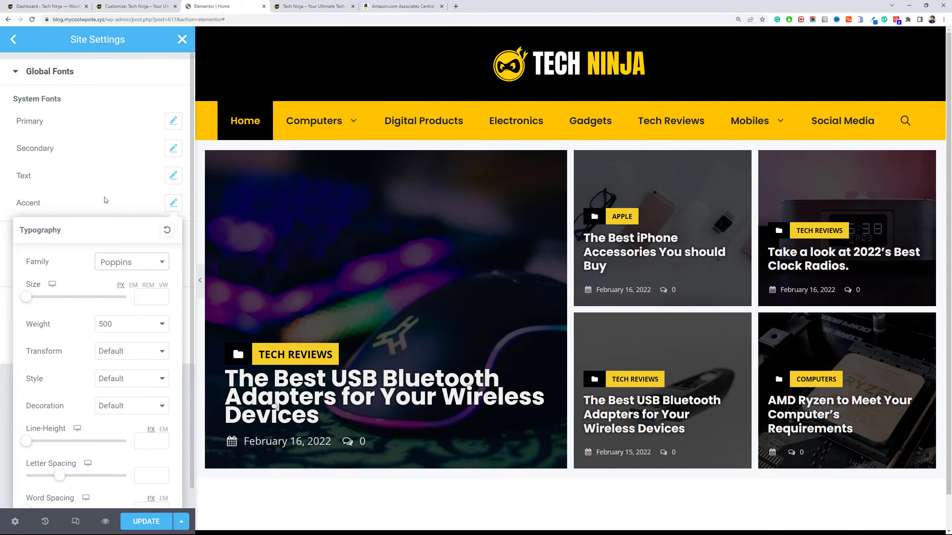
pyautogui.click(111, 163)
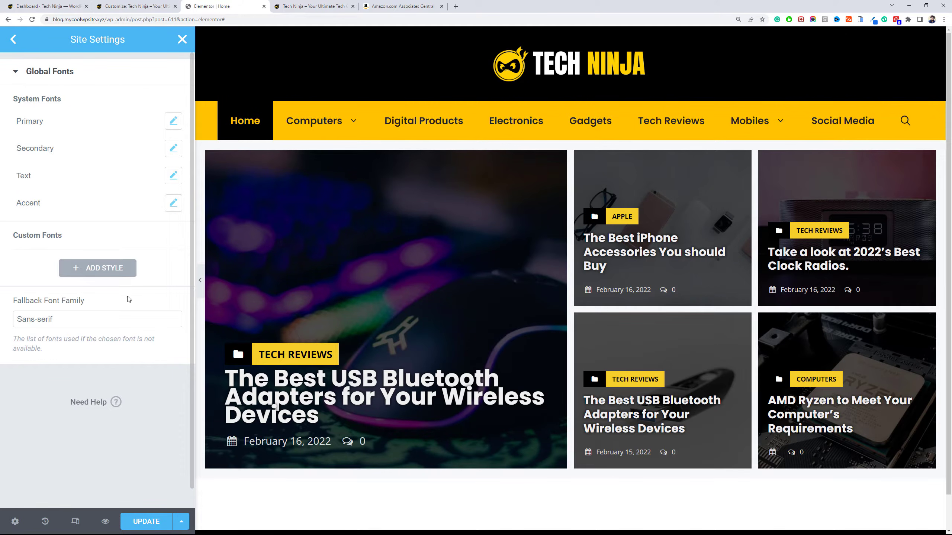
# Save and close the site settings, and open the posts grid widget on the Home page for editing.
pyautogui.click(170, 514)
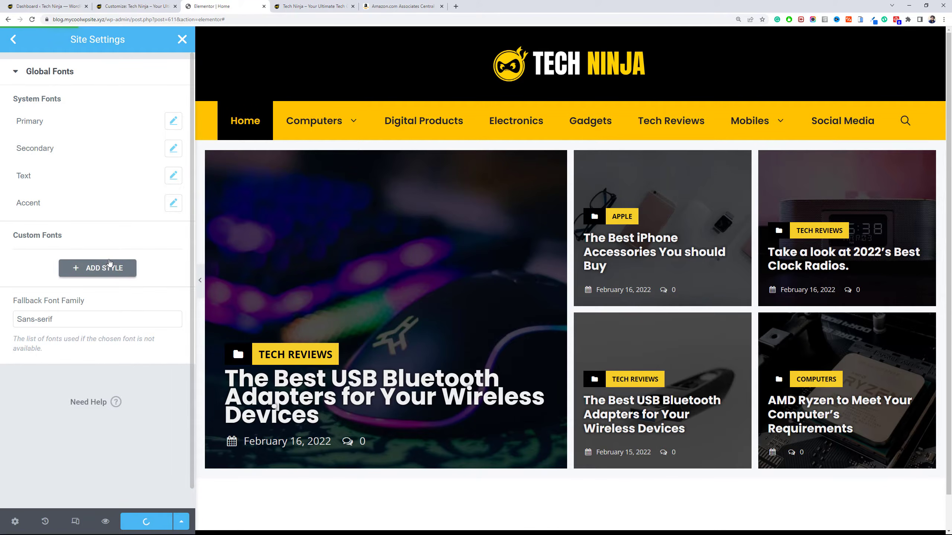
pyautogui.click(182, 39)
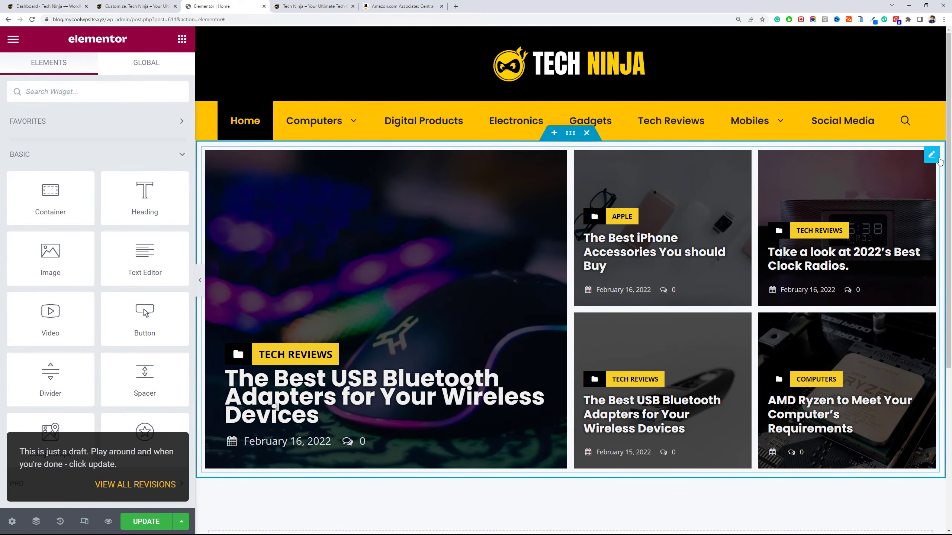
pyautogui.click(937, 159)
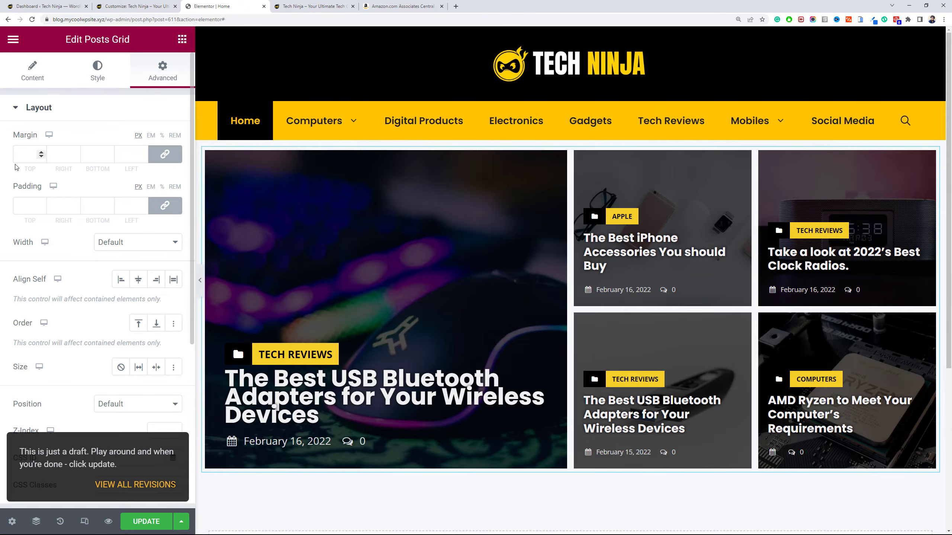
# Try Grid Layouts 2, 3, 4, 5 and 6 in turn on the posts grid.
pyautogui.click(22, 78)
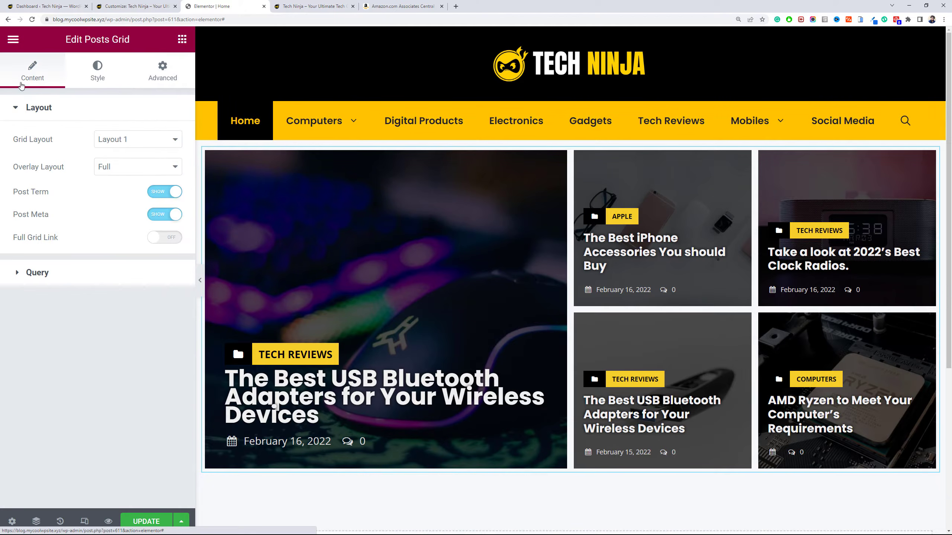
pyautogui.click(136, 147)
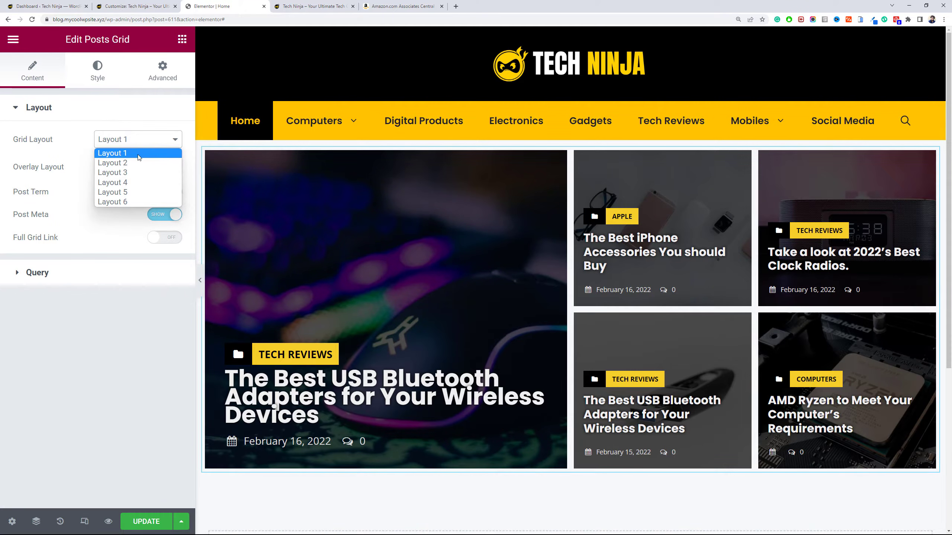
pyautogui.click(138, 162)
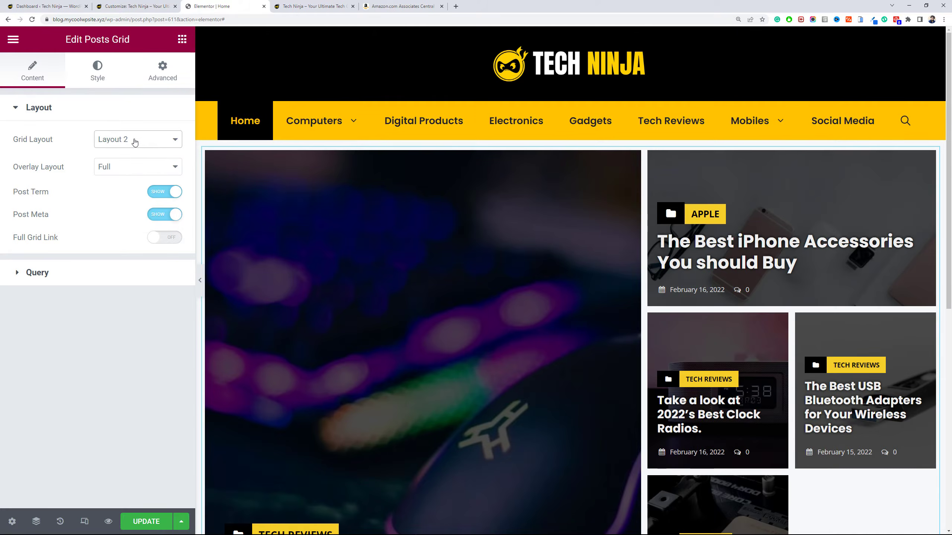
pyautogui.click(134, 141)
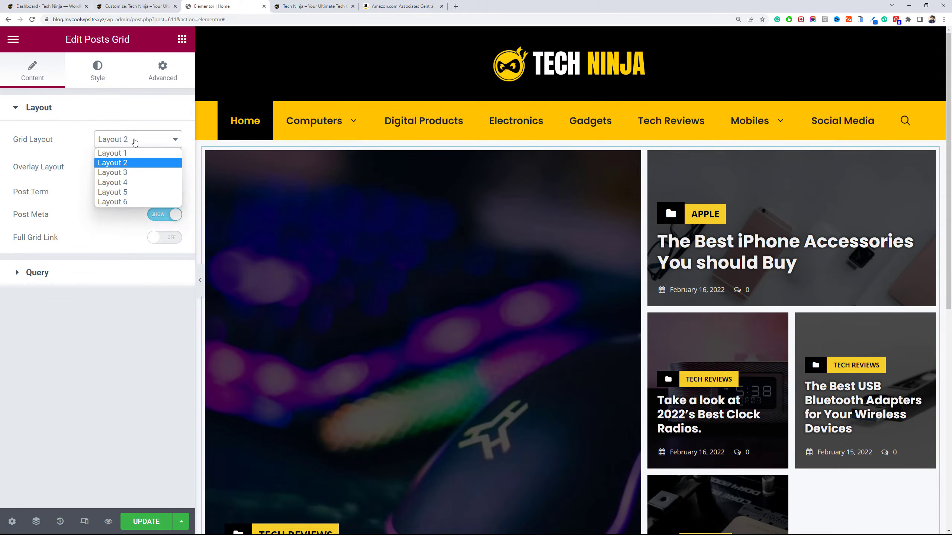
pyautogui.click(142, 179)
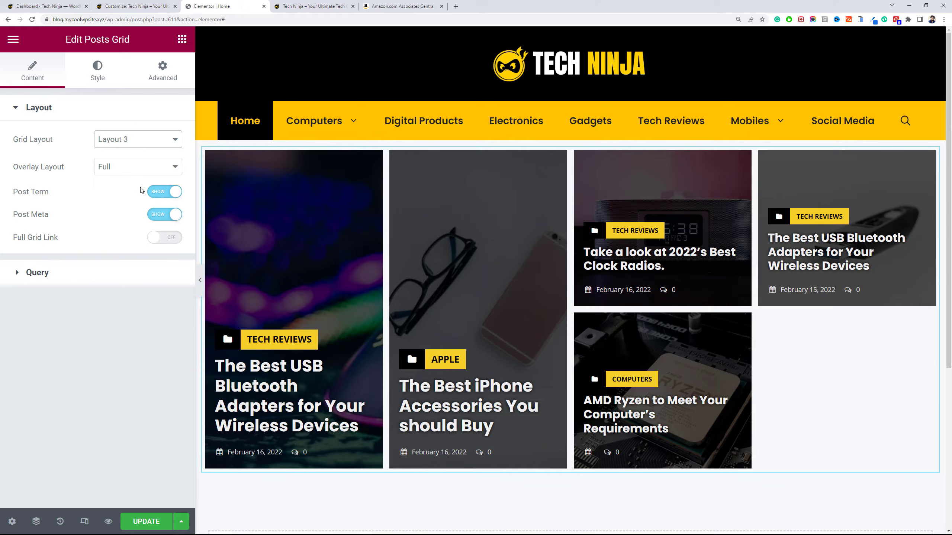
pyautogui.click(136, 142)
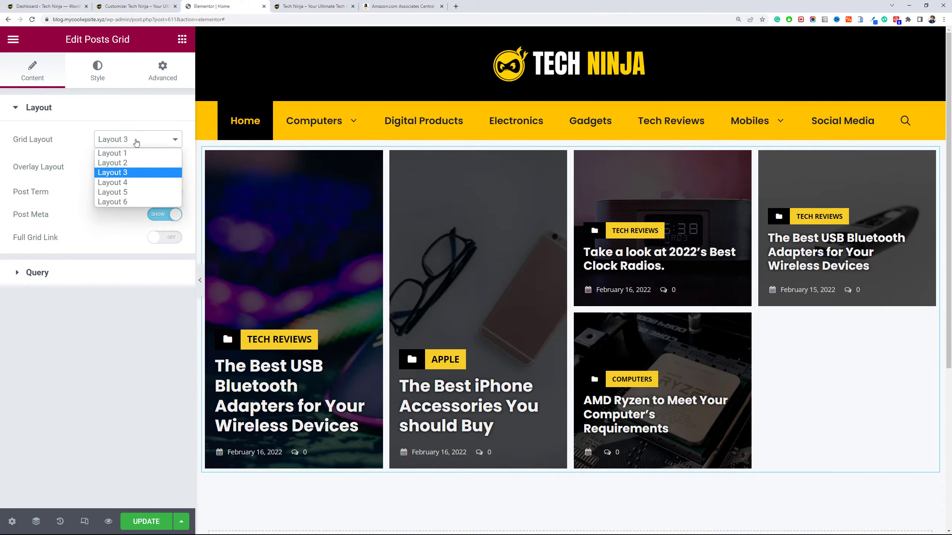
pyautogui.click(137, 183)
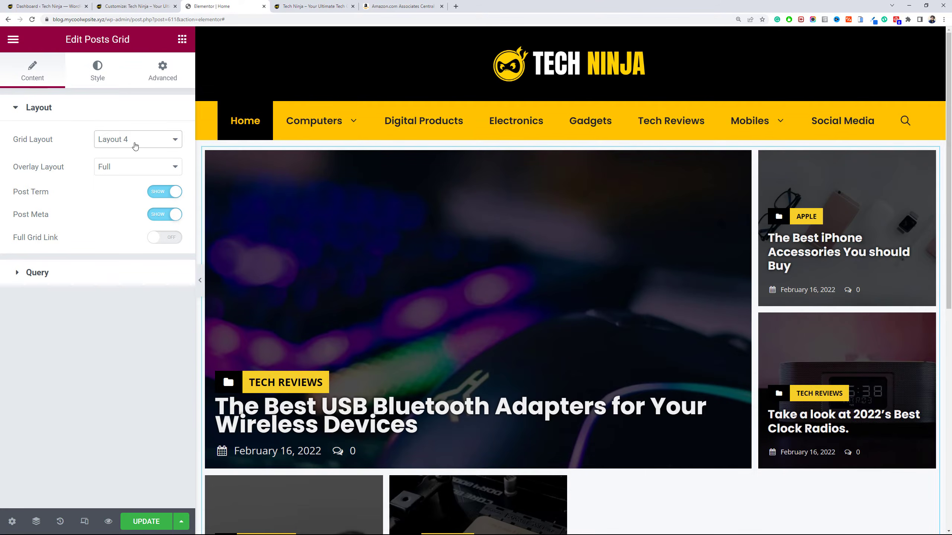
pyautogui.click(135, 145)
pyautogui.click(137, 191)
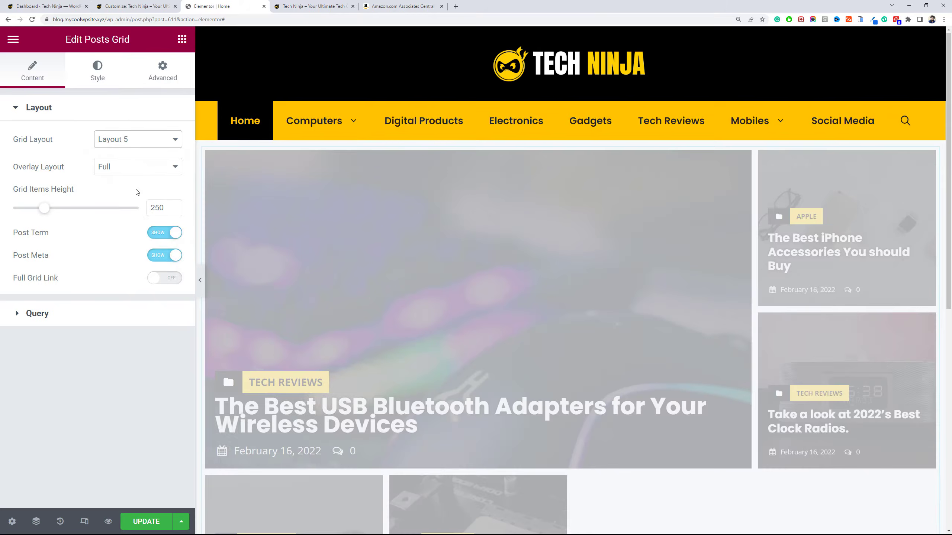
pyautogui.click(138, 139)
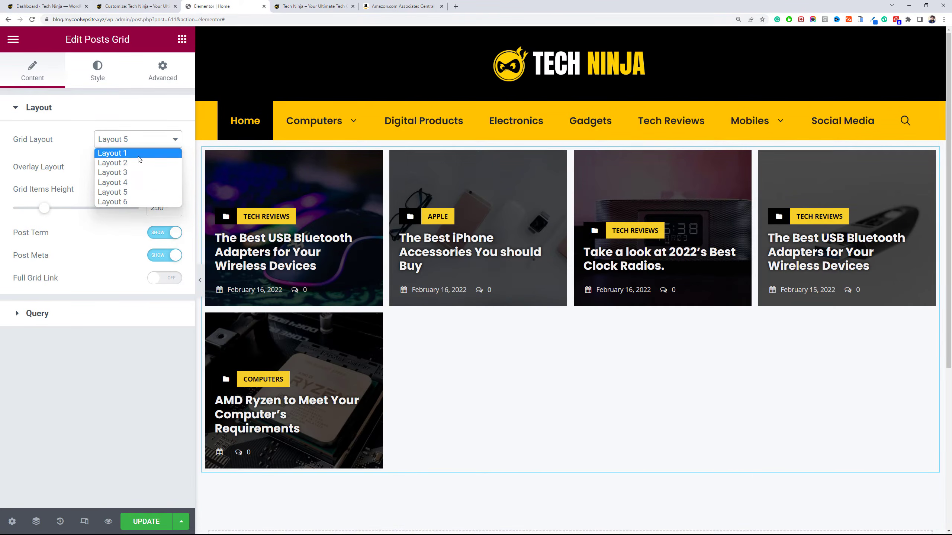
pyautogui.click(138, 203)
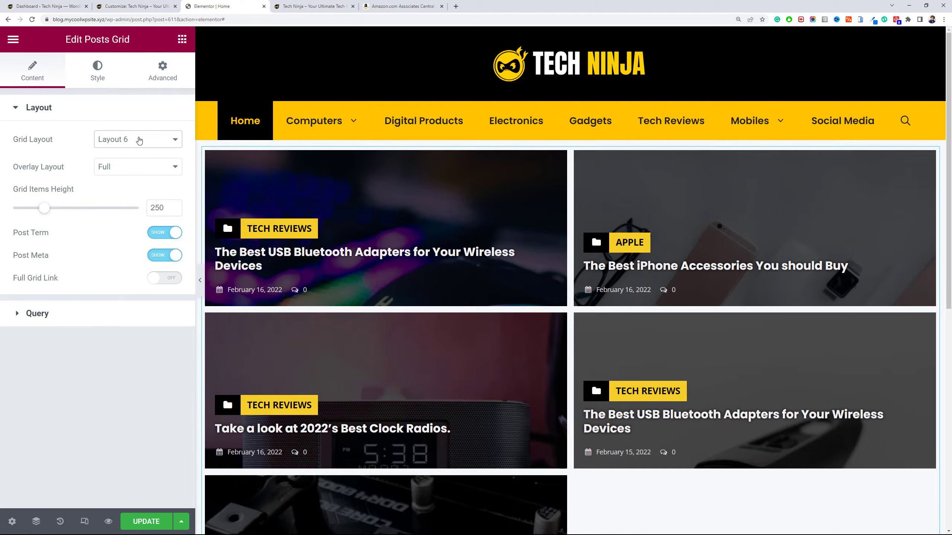
# Try Layout 4 on the posts grid and check how all its posts are arranged on the page.
pyautogui.click(139, 141)
pyautogui.click(141, 182)
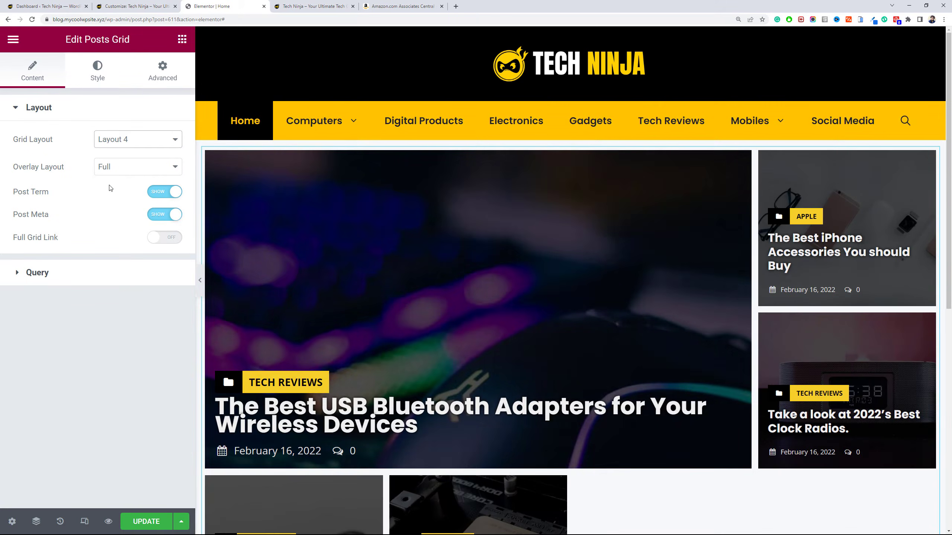
pyautogui.scroll(-3, 950, 192)
pyautogui.moveTo(950, 191); pyautogui.dragTo(945, 158)
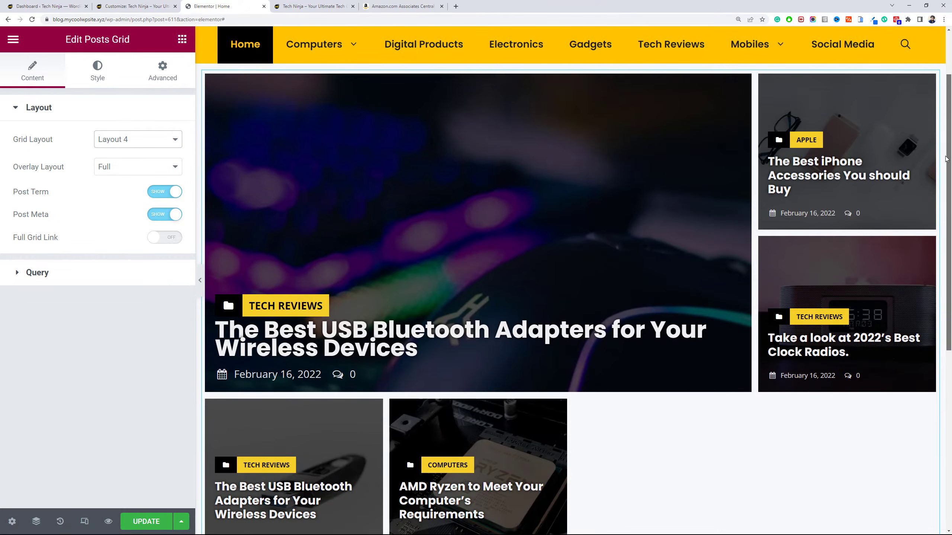
pyautogui.scroll(-2, 930, 157)
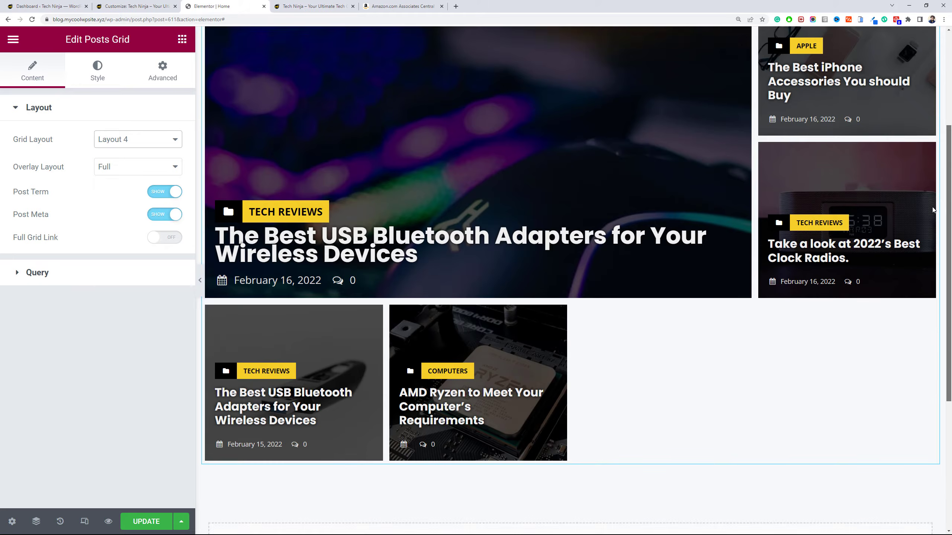
pyautogui.scroll(2, 929, 156)
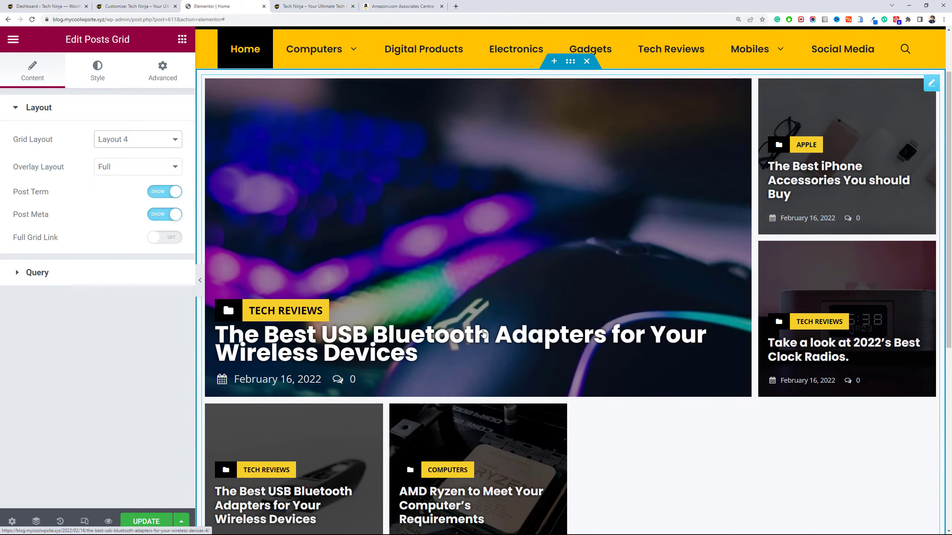
pyautogui.moveTo(949, 157)
pyautogui.mouseDown()
pyautogui.moveTo(949, 193)
pyautogui.moveTo(949, 143)
pyautogui.mouseUp()
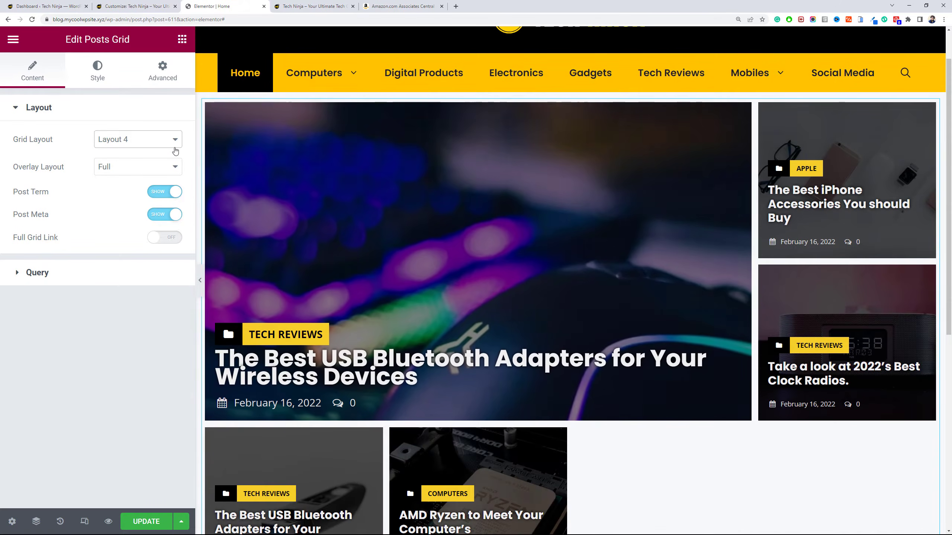
# Set the posts grid's layout to Layout 1 and turn on Full Grid Link.
pyautogui.click(165, 140)
pyautogui.click(163, 162)
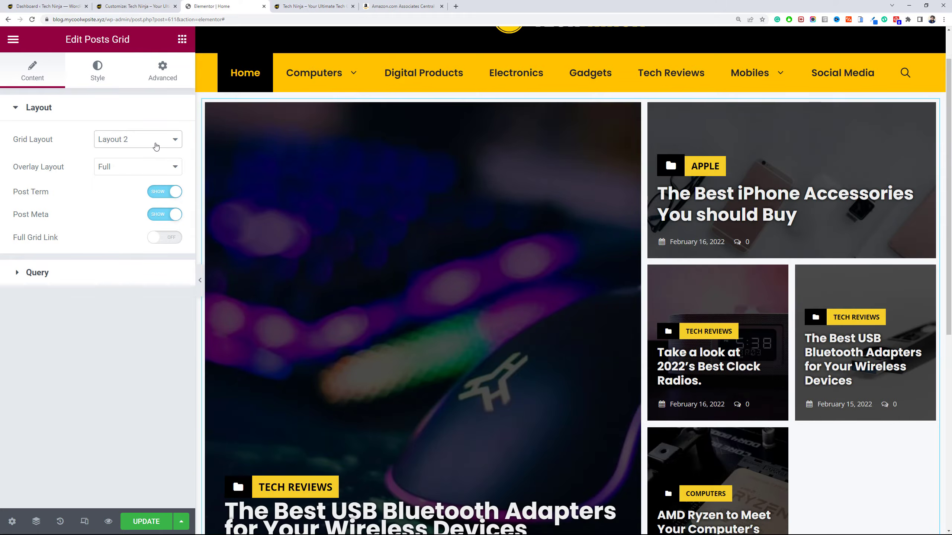
pyautogui.click(155, 146)
pyautogui.click(162, 153)
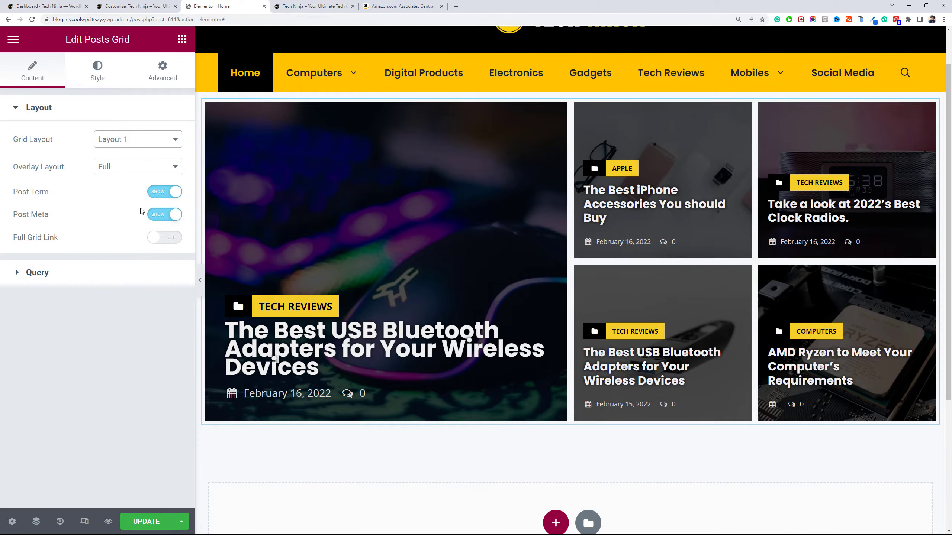
pyautogui.click(170, 243)
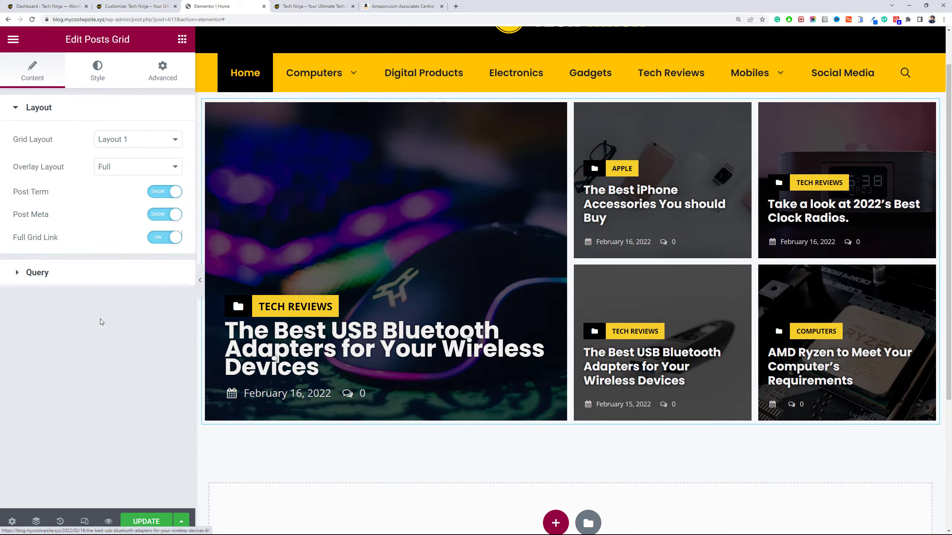
# Examine the posts grid's query source and the categories available for filtering its posts.
pyautogui.click(88, 275)
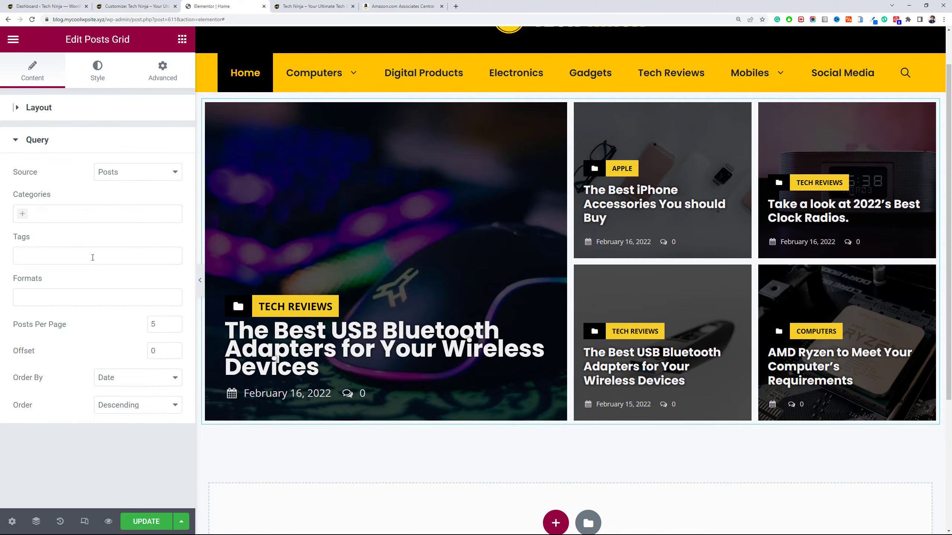
pyautogui.click(133, 178)
pyautogui.click(133, 183)
pyautogui.click(122, 217)
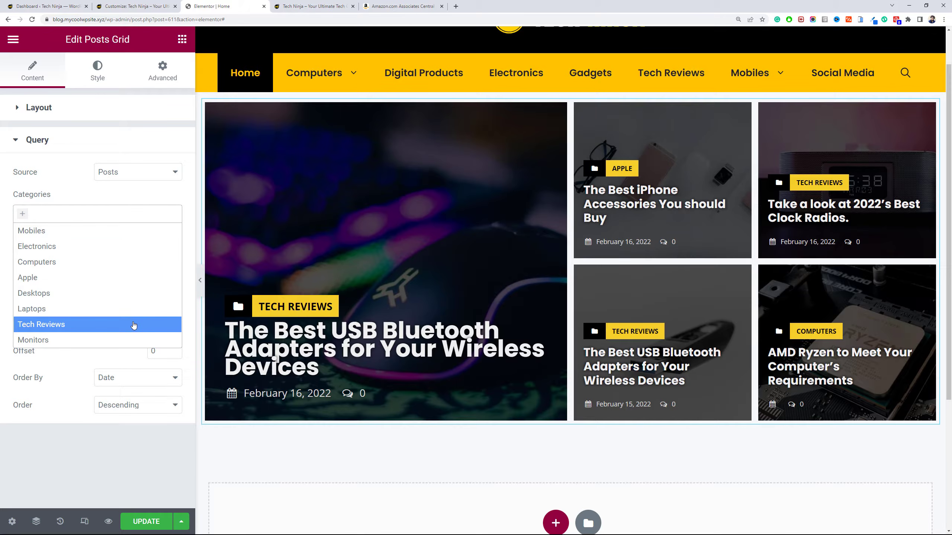
pyautogui.click(86, 184)
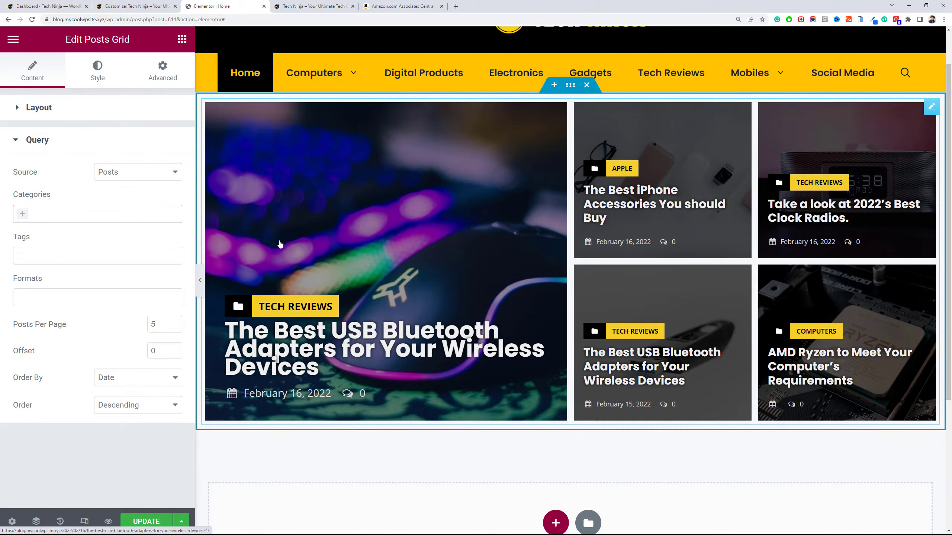
# Try raising the posts per page to 8, and return the value to 5.
pyautogui.click(174, 322)
pyautogui.click(174, 322)
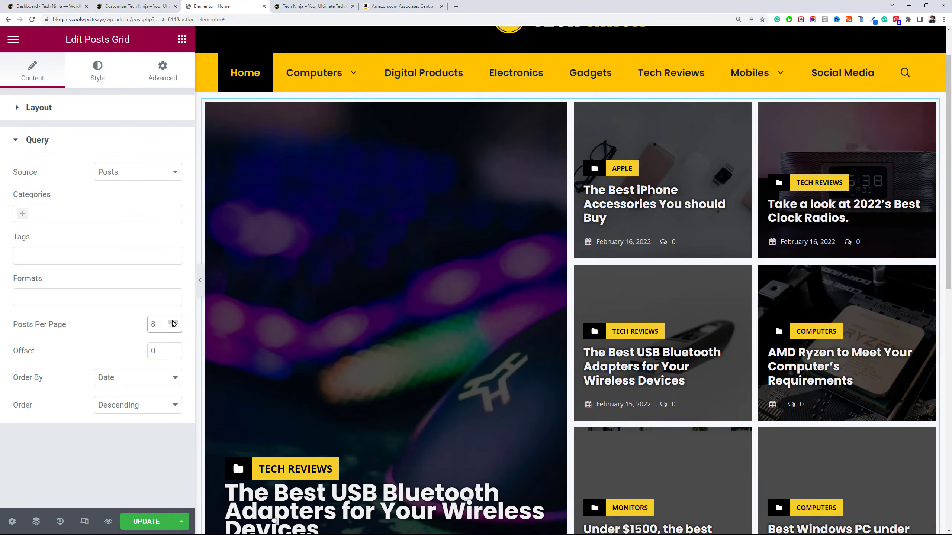
pyautogui.click(174, 326)
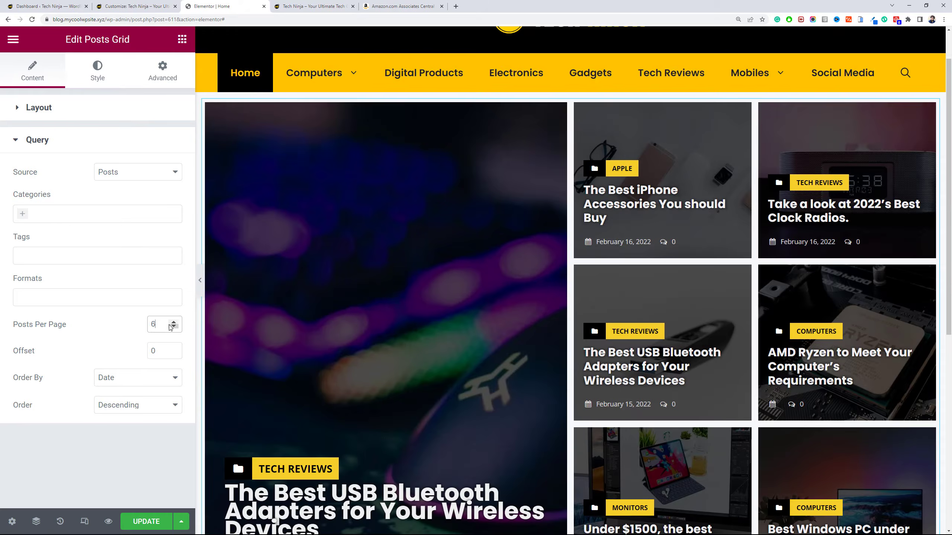
pyautogui.click(174, 326)
pyautogui.click(174, 327)
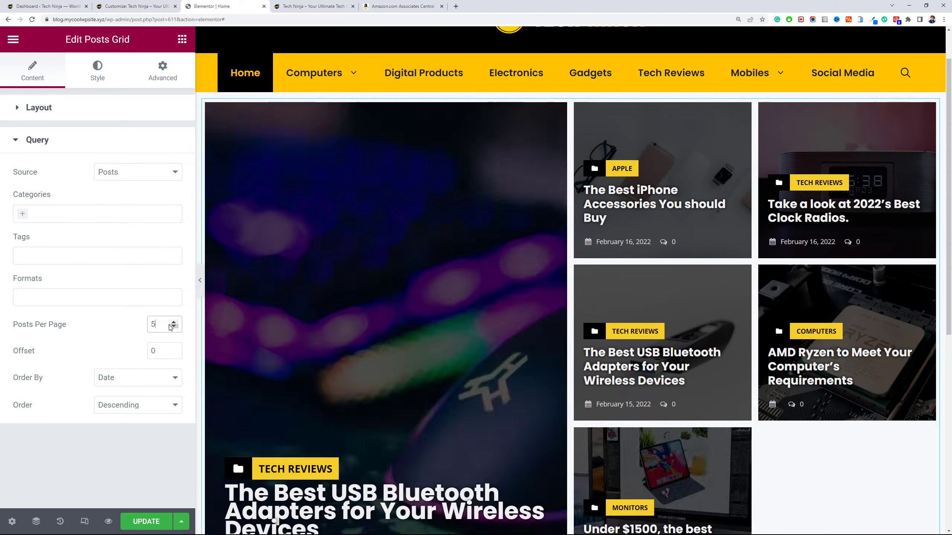
# Set the line height of the large-grid title typography to 1.2 em.
pyautogui.click(94, 79)
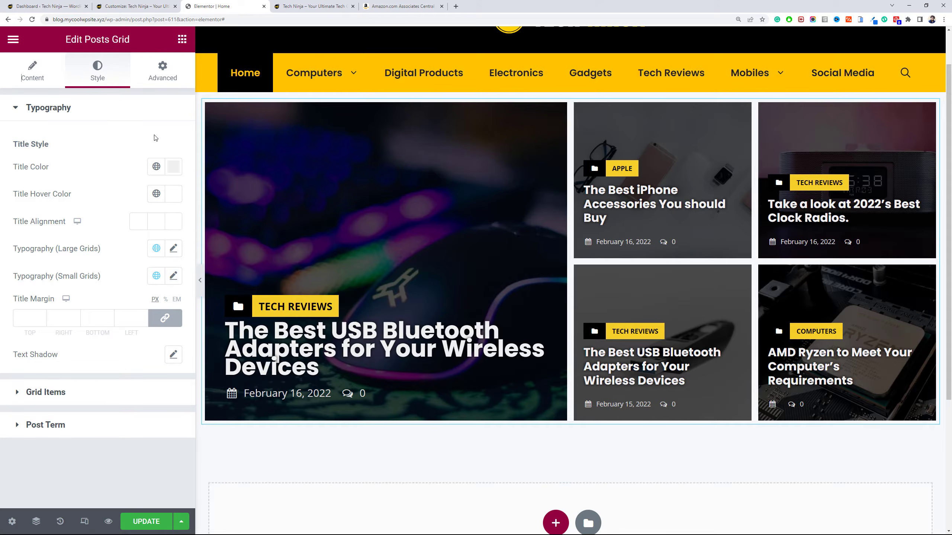
pyautogui.scroll(1, 569, 262)
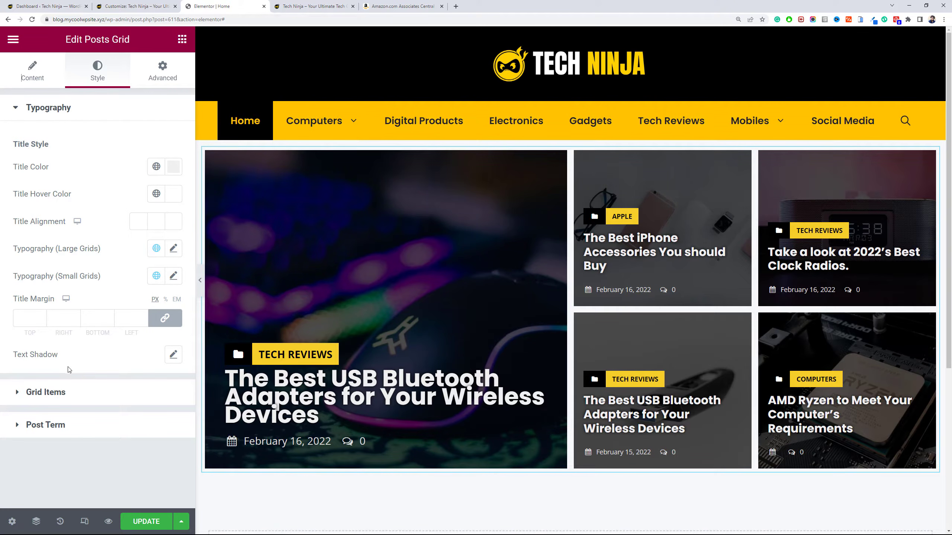
pyautogui.click(79, 392)
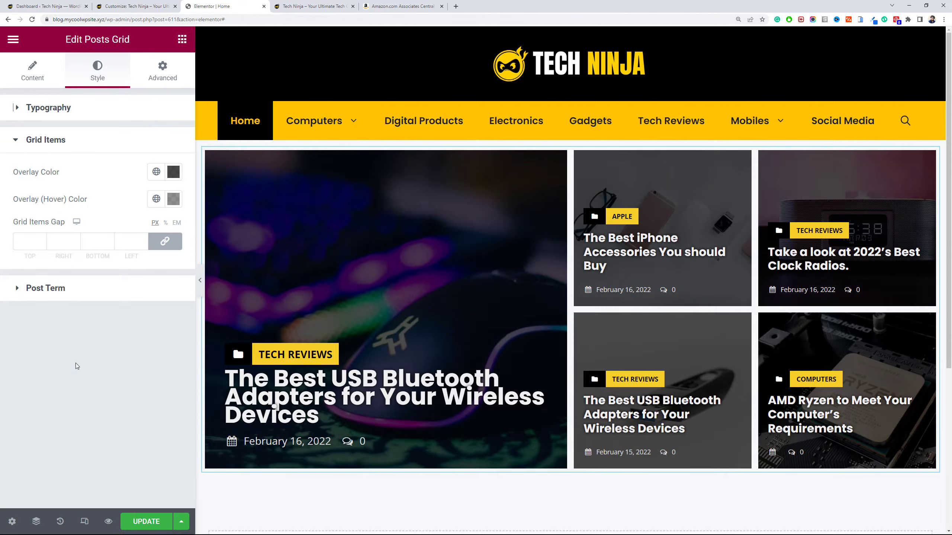
pyautogui.click(90, 109)
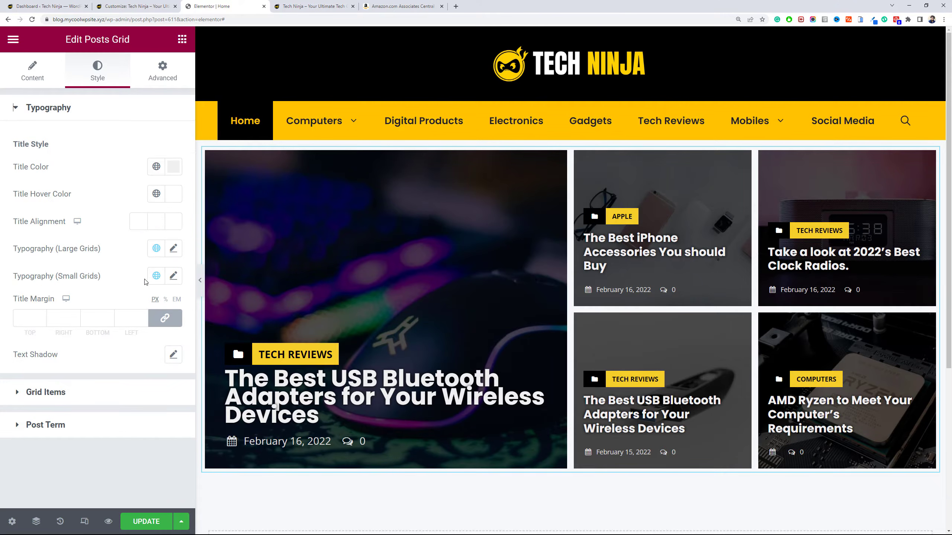
pyautogui.click(174, 249)
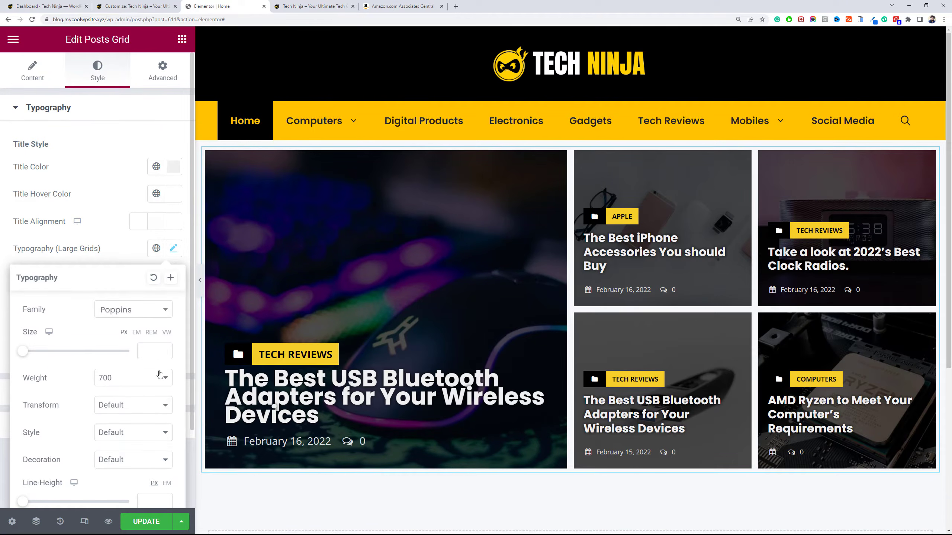
pyautogui.scroll(-2, 167, 371)
pyautogui.click(168, 390)
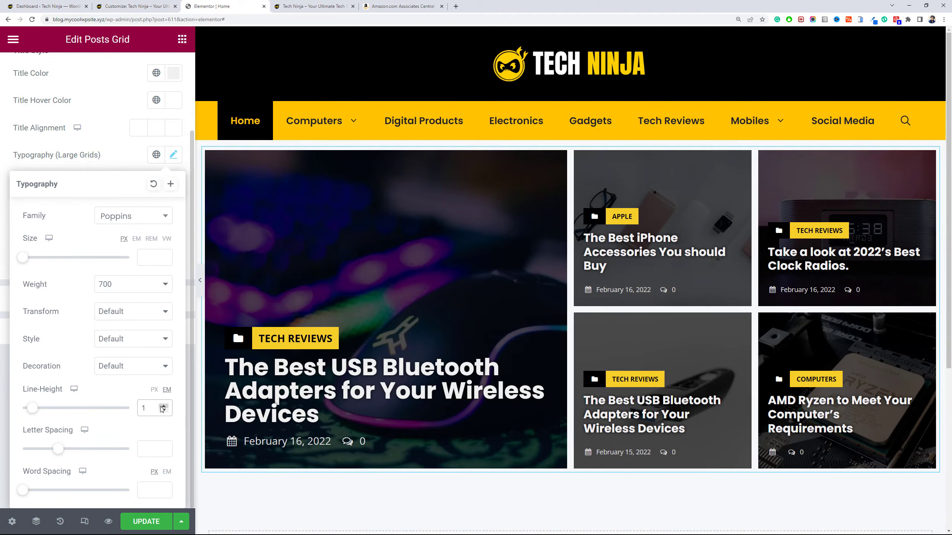
pyautogui.click(163, 405)
pyautogui.click(163, 406)
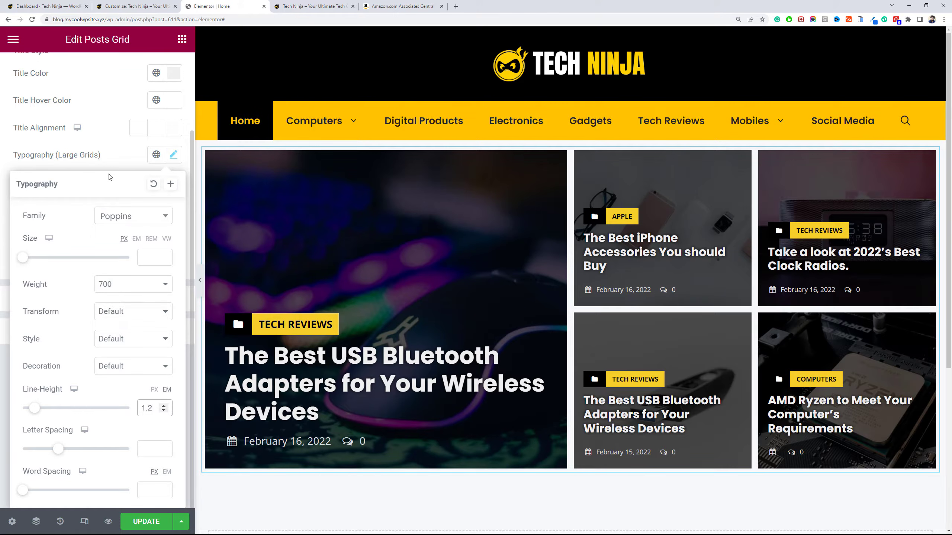
pyautogui.click(111, 162)
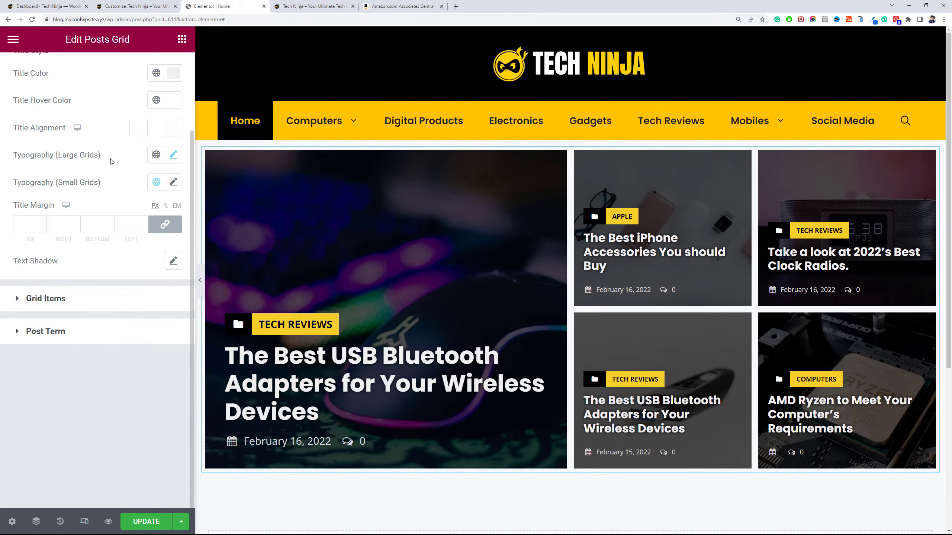
# Examine the Post Term icon and name color settings of the posts grid.
pyautogui.click(131, 324)
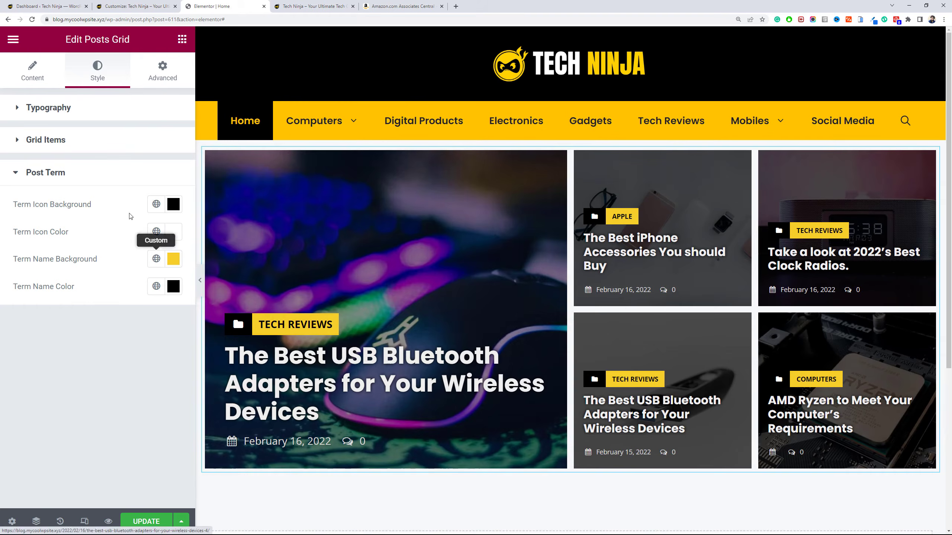
pyautogui.click(98, 114)
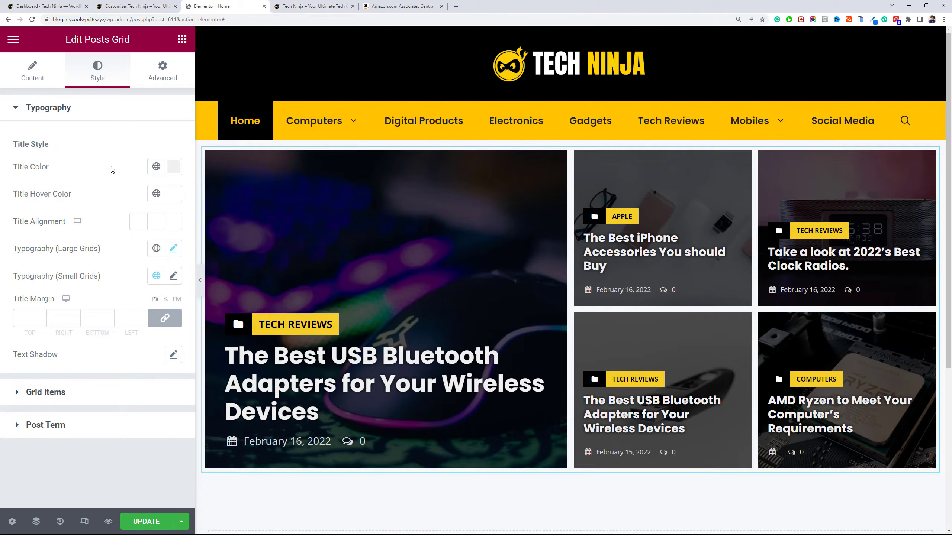
# Switch to the theme Customizer and set the yellow global accent color to #ffd900.
pyautogui.click(106, 4)
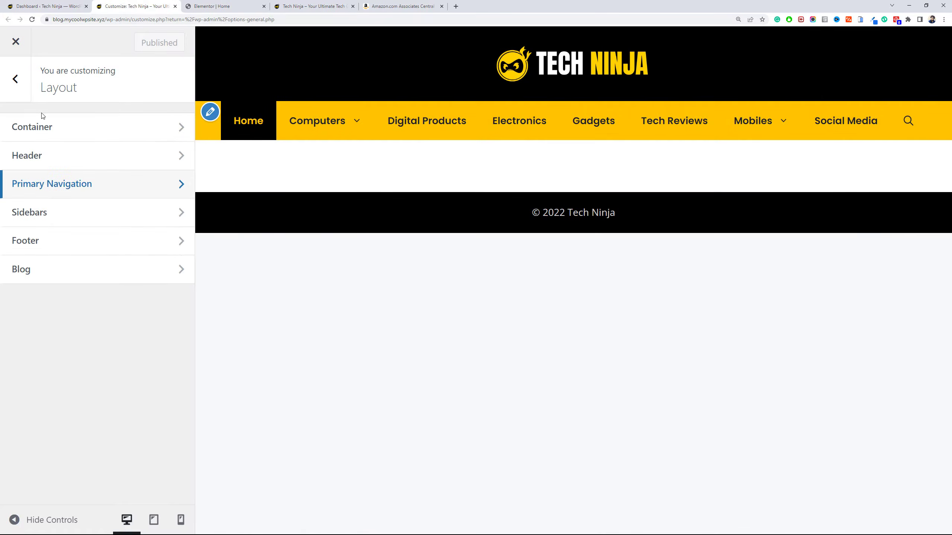
pyautogui.click(15, 92)
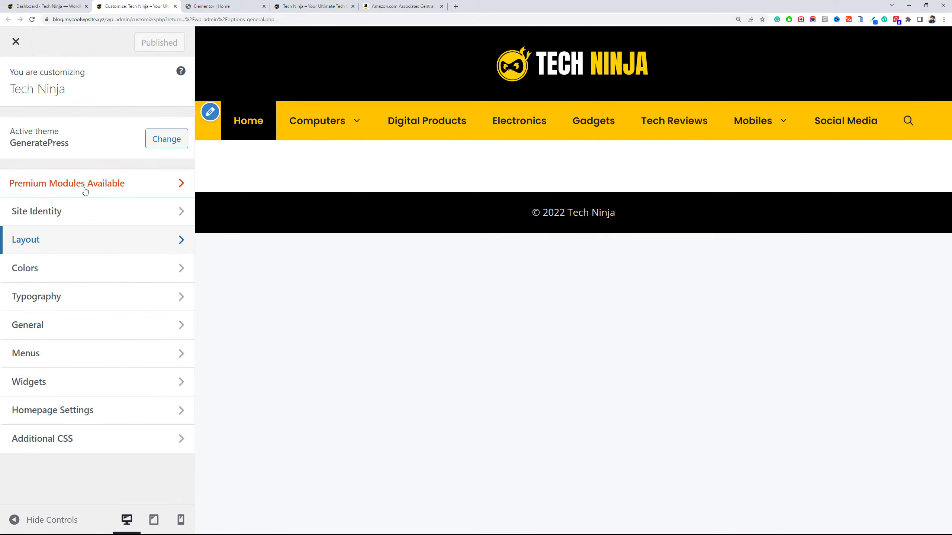
pyautogui.click(106, 272)
pyautogui.click(146, 153)
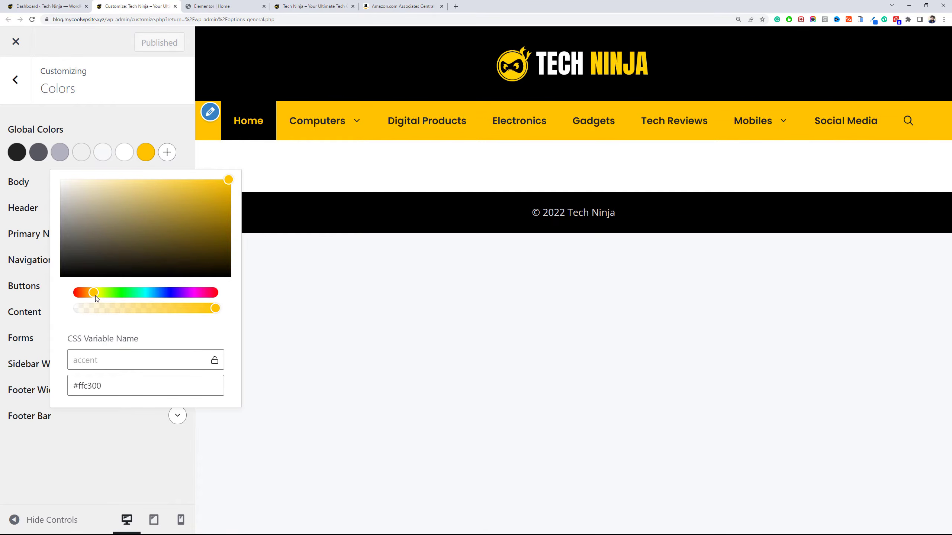
pyautogui.moveTo(96, 298); pyautogui.dragTo(96, 296)
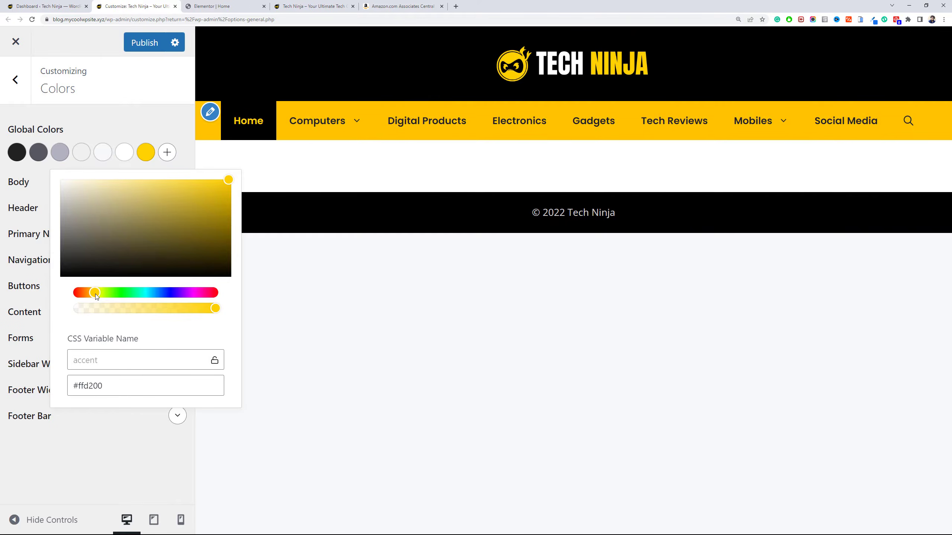
pyautogui.moveTo(96, 296); pyautogui.dragTo(99, 297)
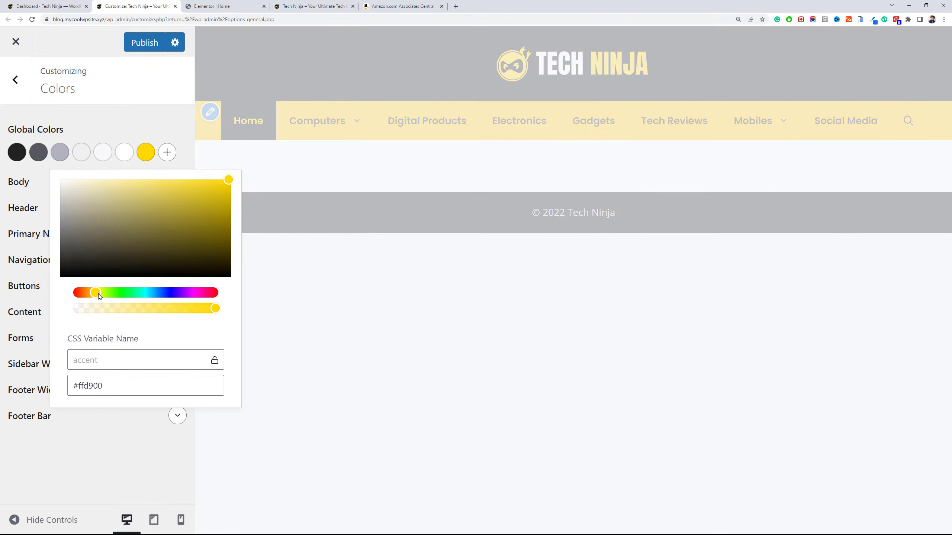
pyautogui.tripleClick(134, 376)
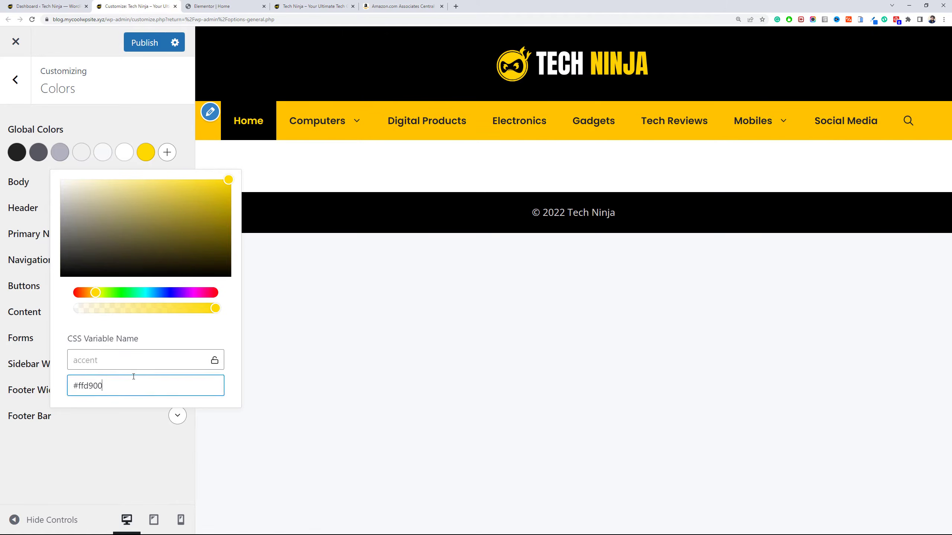
# Set the primary navigation's background color to #ffd900 and copy that hex value.
pyautogui.click(38, 211)
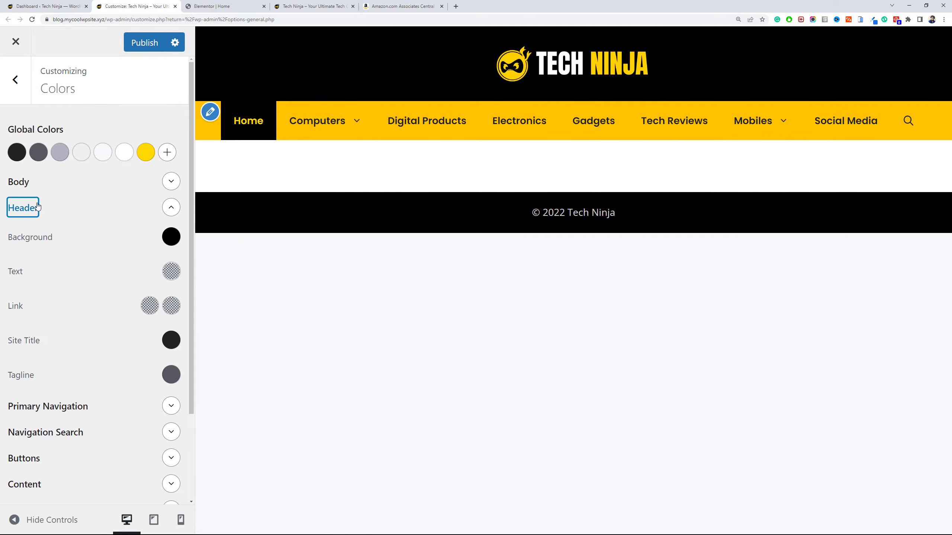
pyautogui.click(171, 406)
pyautogui.scroll(-3, 129, 435)
pyautogui.click(128, 325)
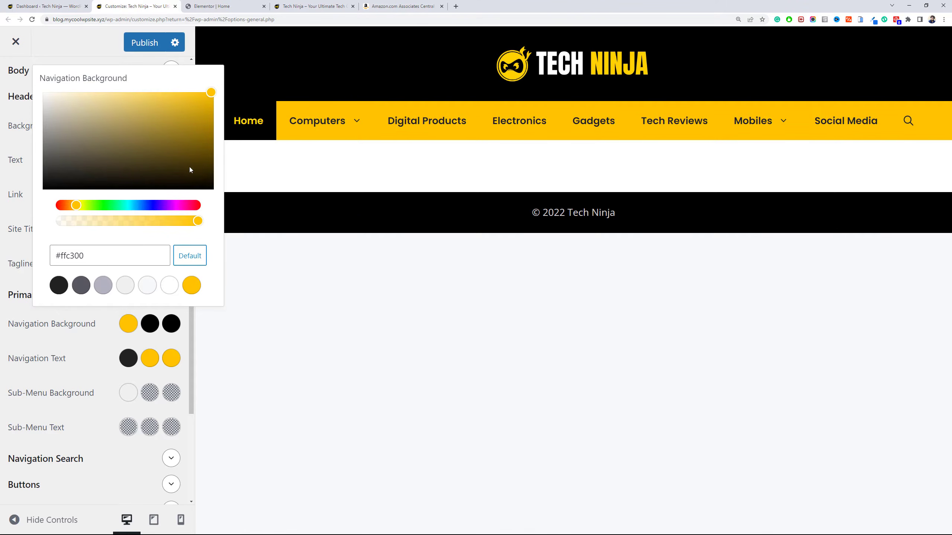
pyautogui.click(79, 206)
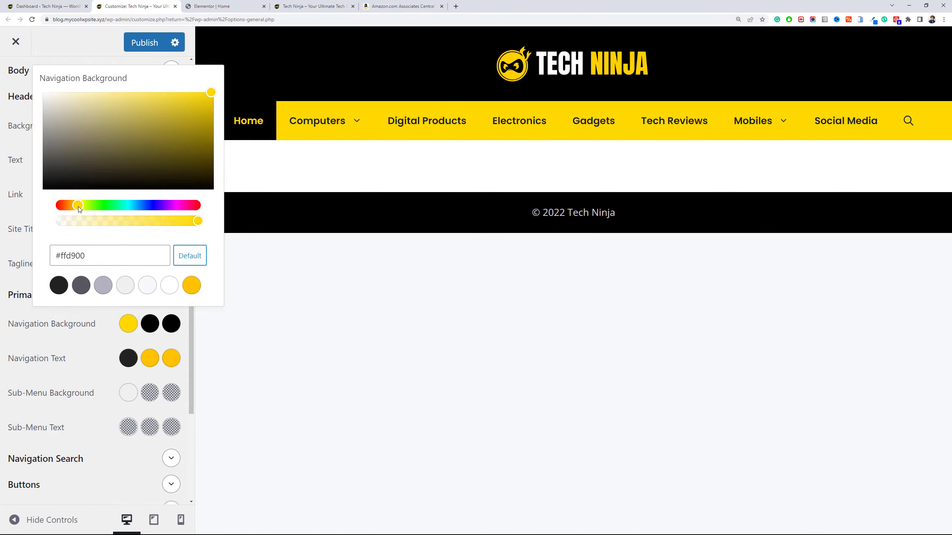
pyautogui.tripleClick(139, 247)
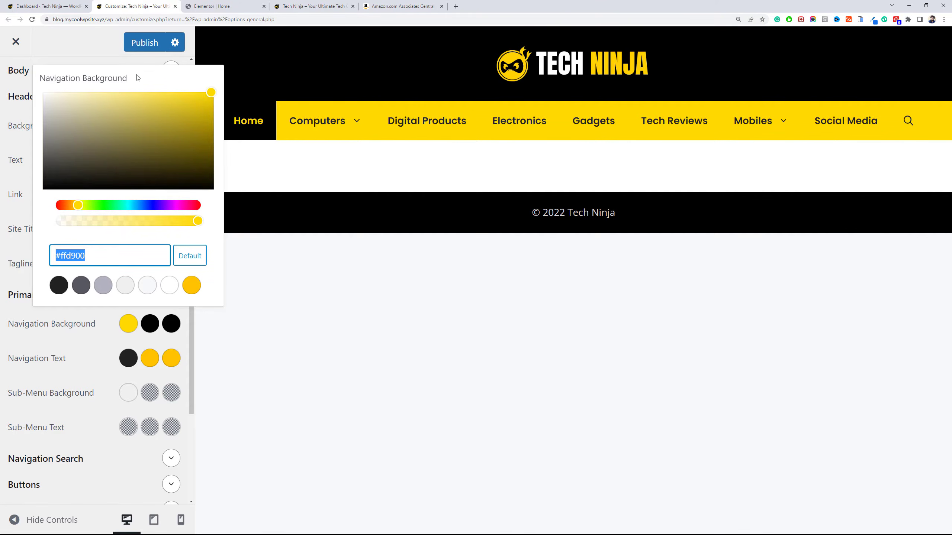
# Set the primary navigation's hover and current text colors to #ffd900, and publish the theme changes.
pyautogui.click(150, 358)
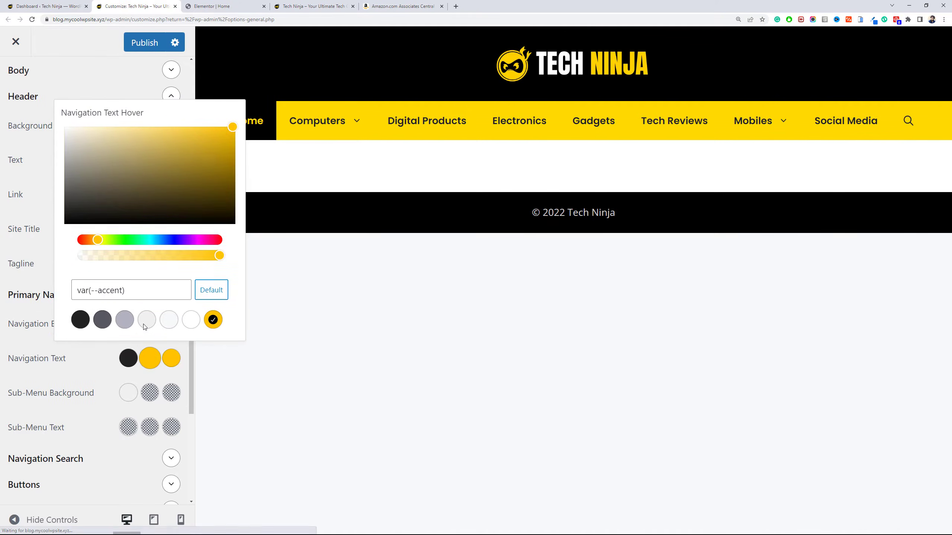
pyautogui.click(138, 285)
pyautogui.hotkey('ctrl', 'a')
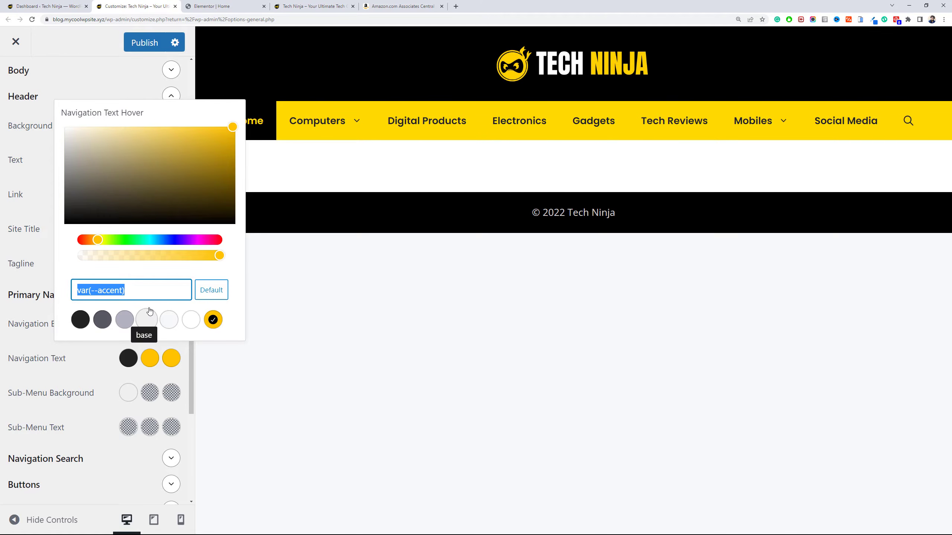
pyautogui.hotkey('ctrl', 'v')
pyautogui.click(173, 357)
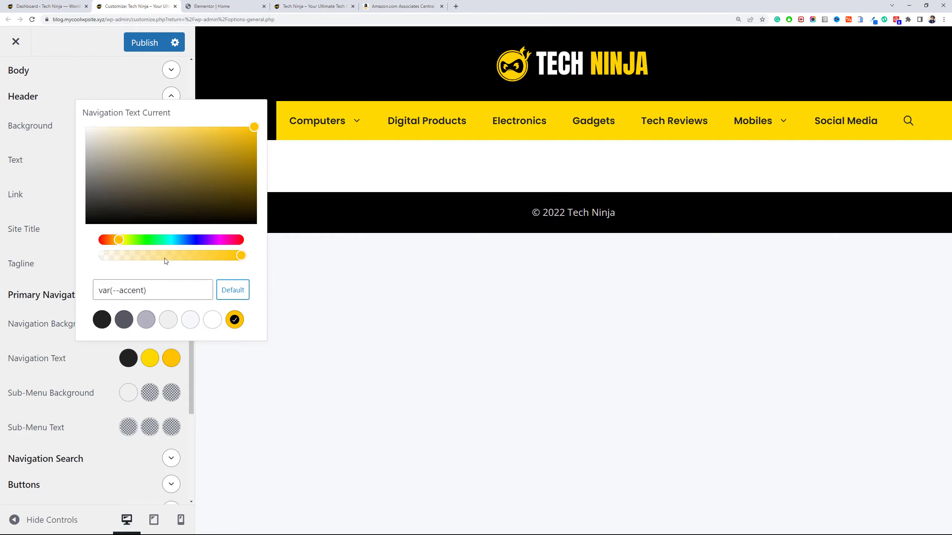
pyautogui.click(165, 291)
pyautogui.hotkey('ctrl', 'a')
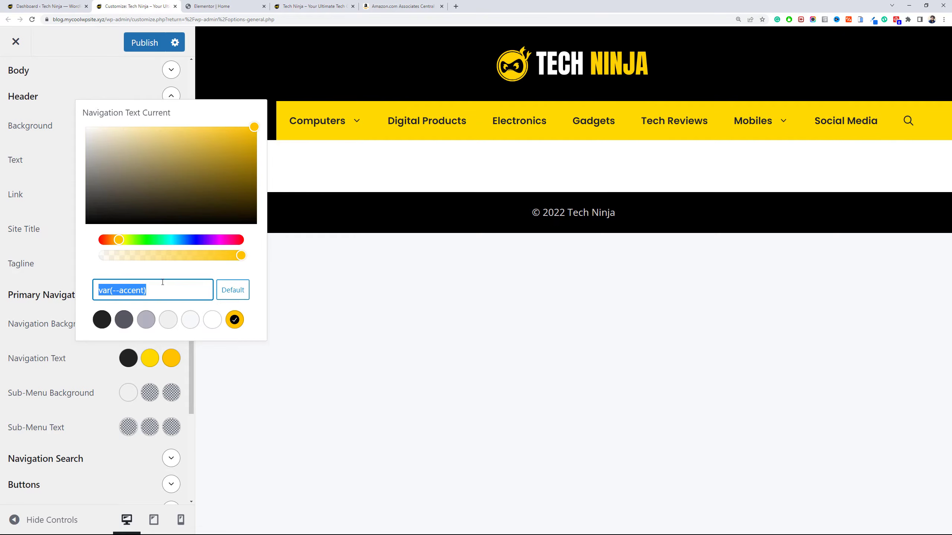
pyautogui.hotkey('ctrl', 'v')
pyautogui.click(103, 363)
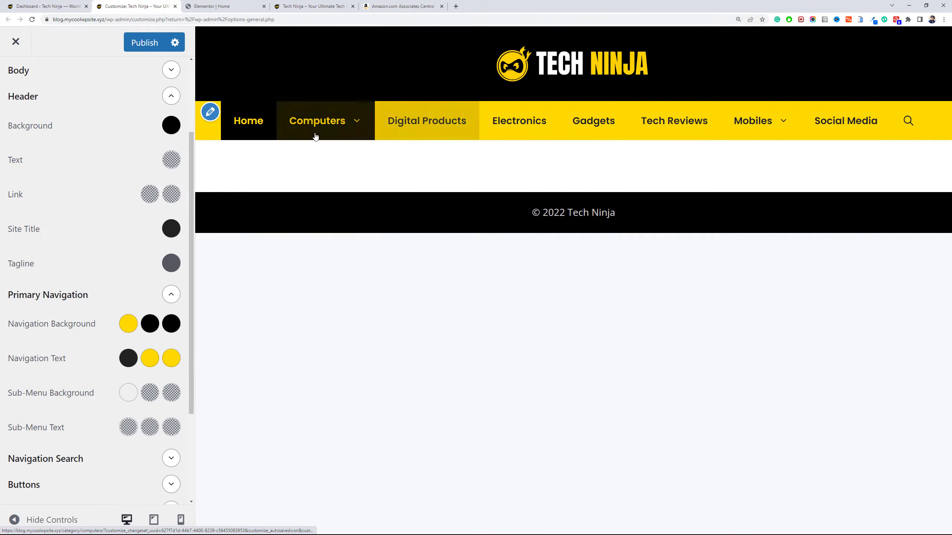
pyautogui.click(145, 42)
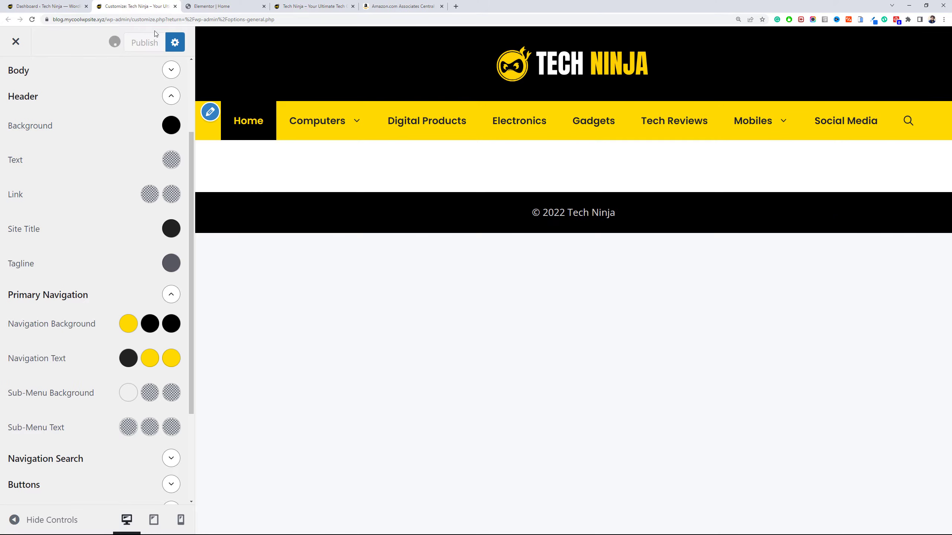
# Switch back to the Elementor editor, save the home page and reload it.
pyautogui.click(219, 6)
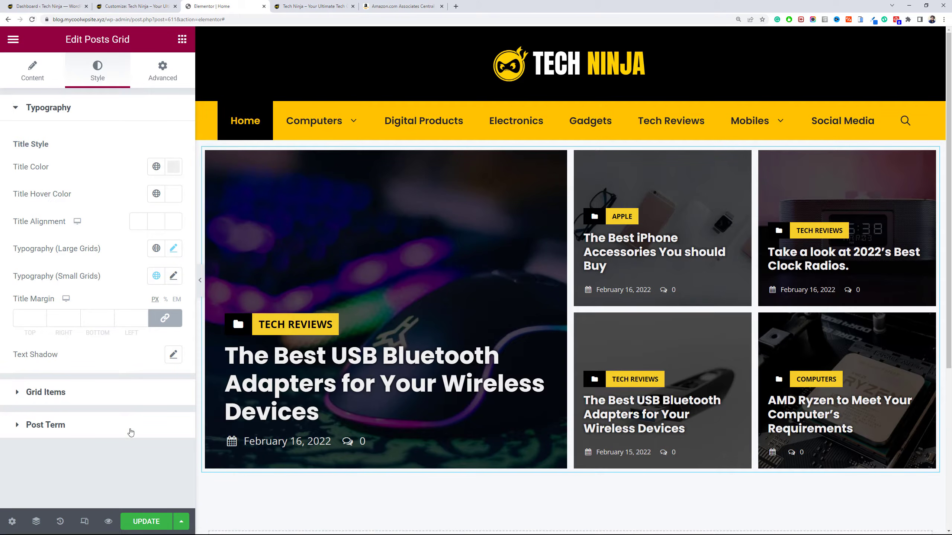
pyautogui.click(157, 522)
pyautogui.click(32, 20)
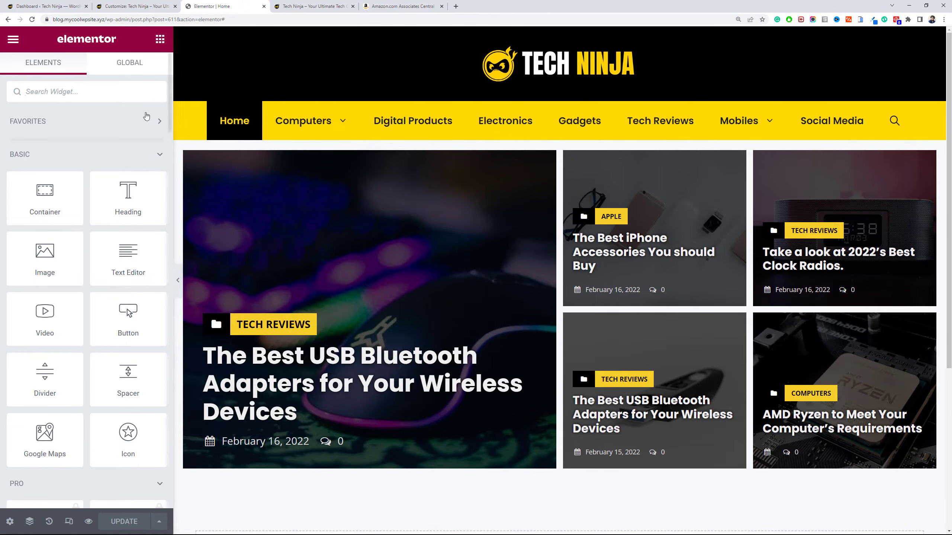
pyautogui.scroll(-1, 950, 77)
pyautogui.scroll(1, 949, 76)
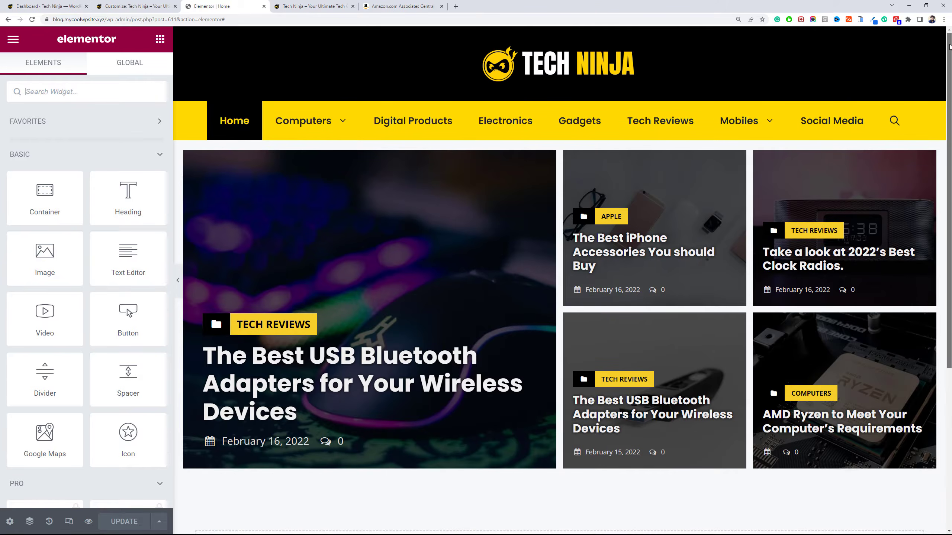
# Open the posts grid's Grid Items style settings and lower the opacity of the overlay color.
pyautogui.moveTo(950, 48); pyautogui.dragTo(947, 96)
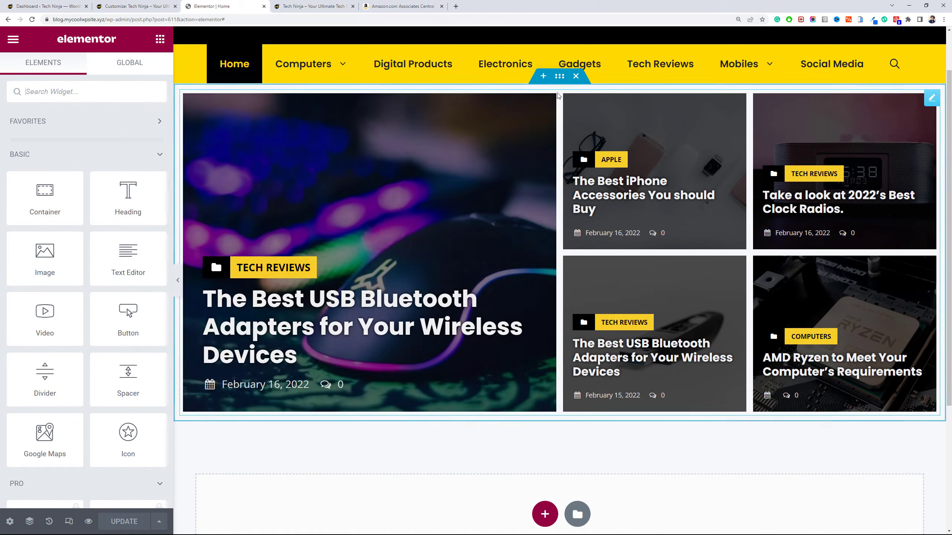
pyautogui.click(558, 82)
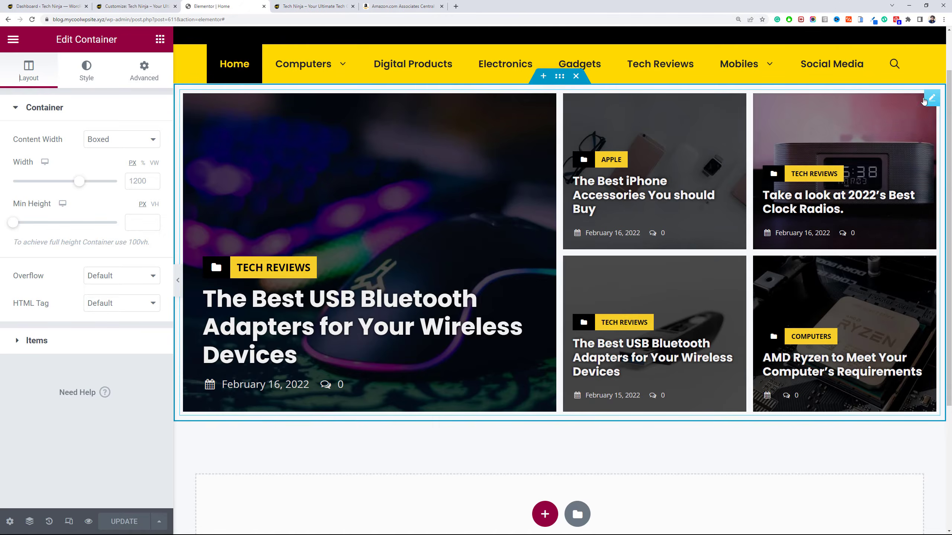
pyautogui.click(931, 98)
pyautogui.click(88, 75)
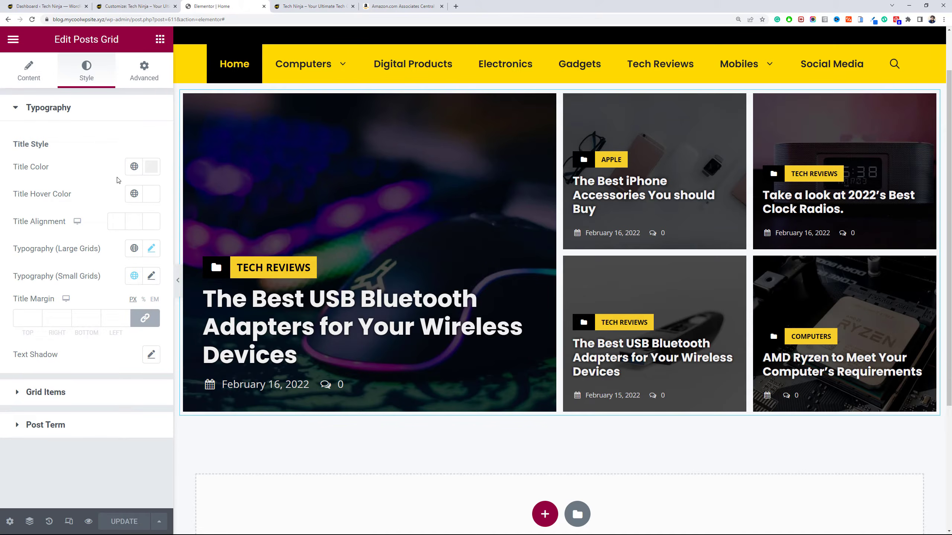
pyautogui.click(87, 401)
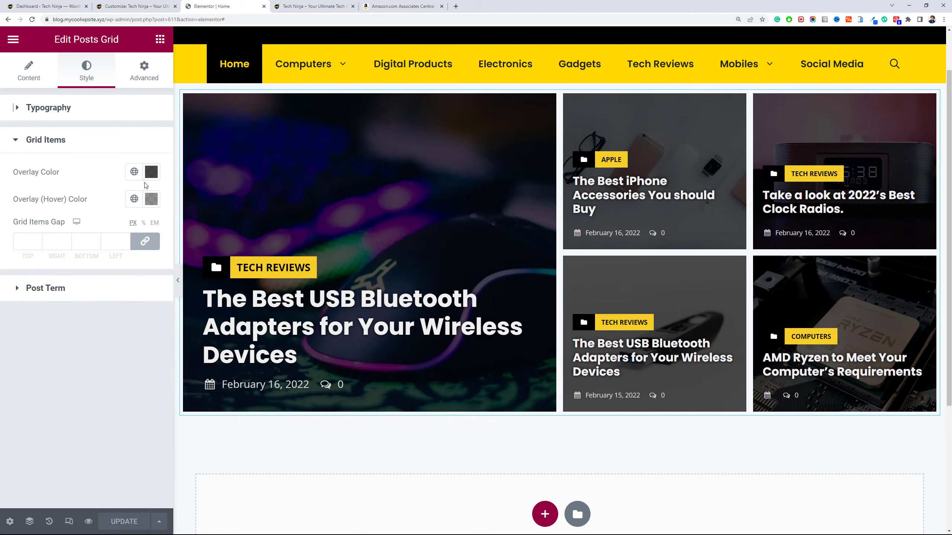
pyautogui.click(152, 172)
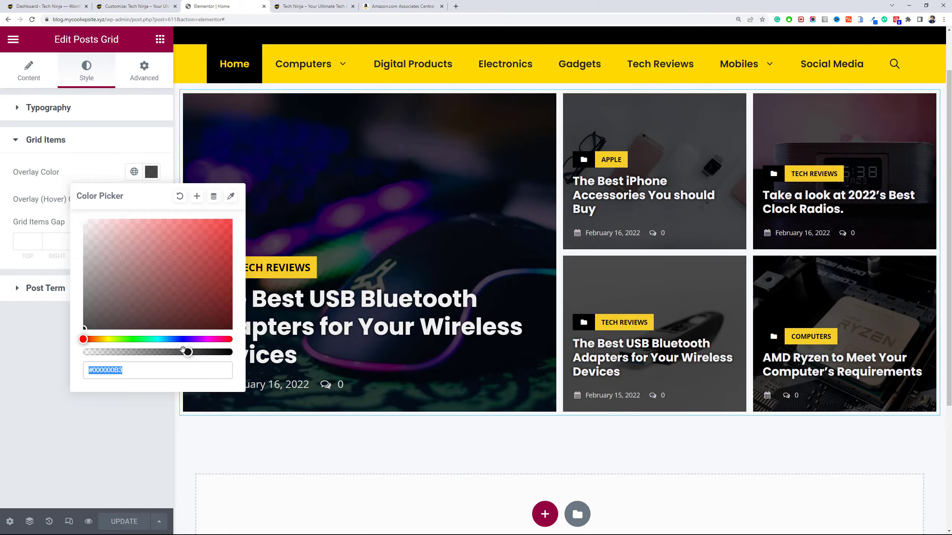
pyautogui.moveTo(183, 350); pyautogui.dragTo(150, 352)
# Try a red and a yellow tint for the grid items' overlay, and return the overlay to black.
pyautogui.moveTo(190, 273); pyautogui.dragTo(218, 221)
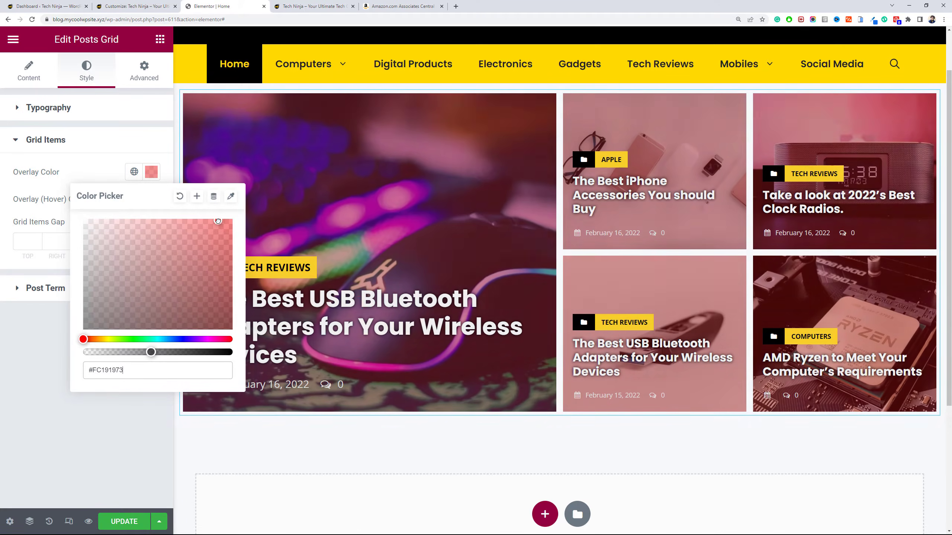
pyautogui.click(106, 339)
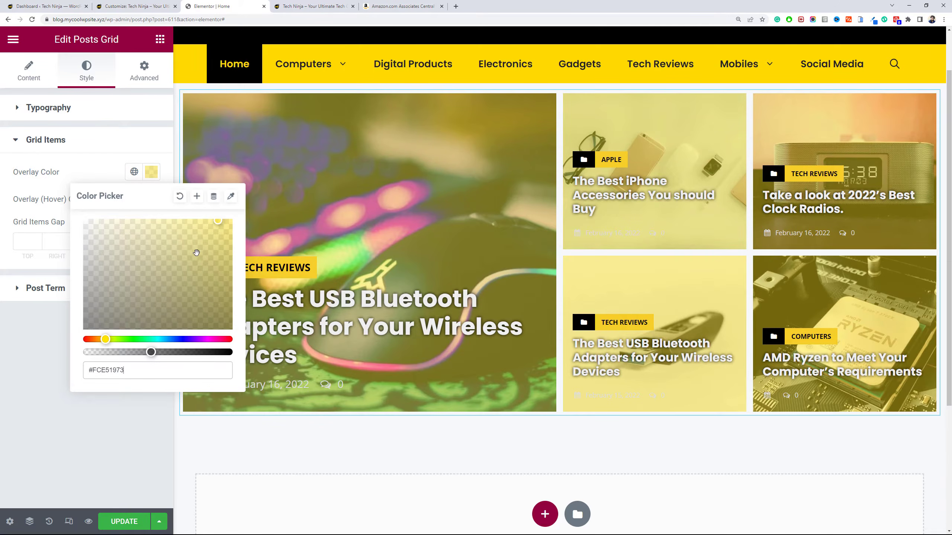
pyautogui.moveTo(196, 253); pyautogui.dragTo(71, 357)
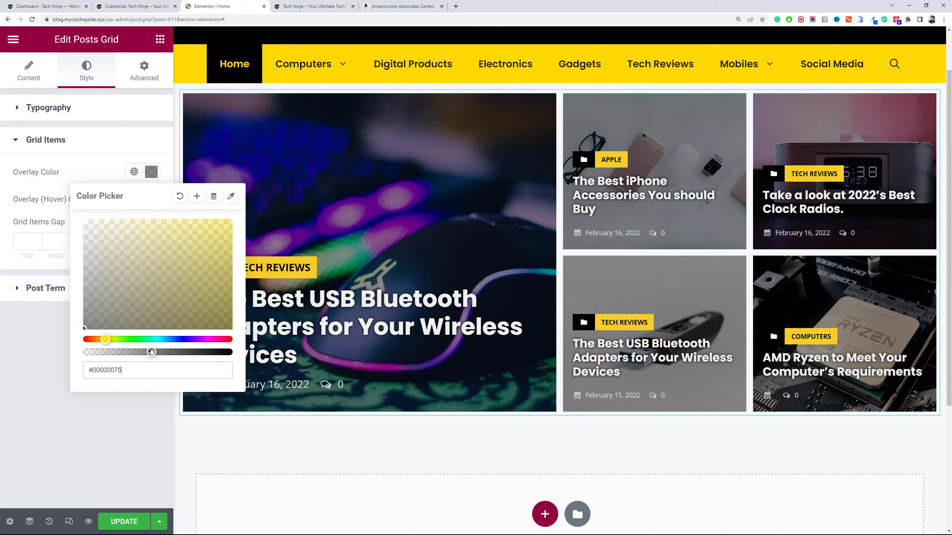
# Set the grid items' overlay color to semi-transparent black, #0000009C.
pyautogui.moveTo(153, 352); pyautogui.dragTo(164, 351)
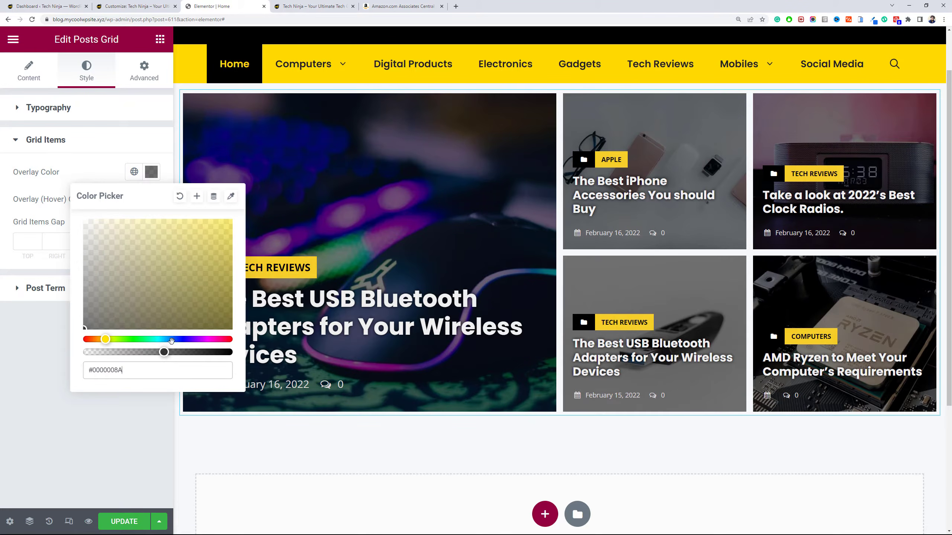
pyautogui.moveTo(165, 353); pyautogui.dragTo(175, 352)
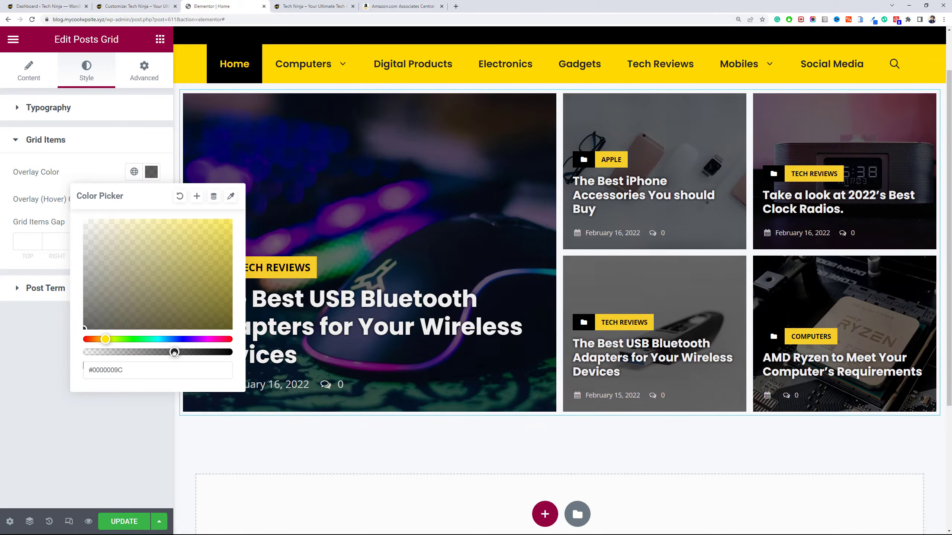
pyautogui.click(84, 407)
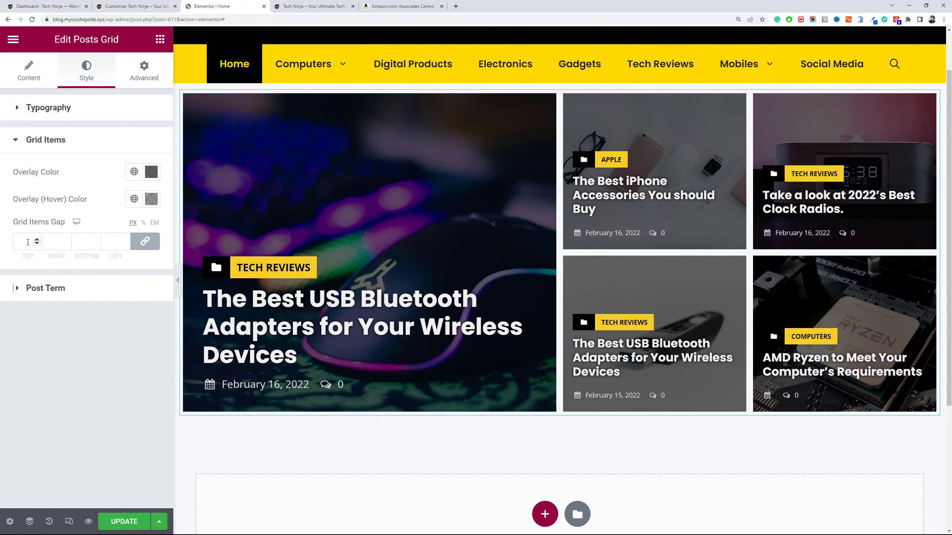
# Examine the posts grid's Post Term color settings and return to the Grid Items settings.
pyautogui.click(56, 287)
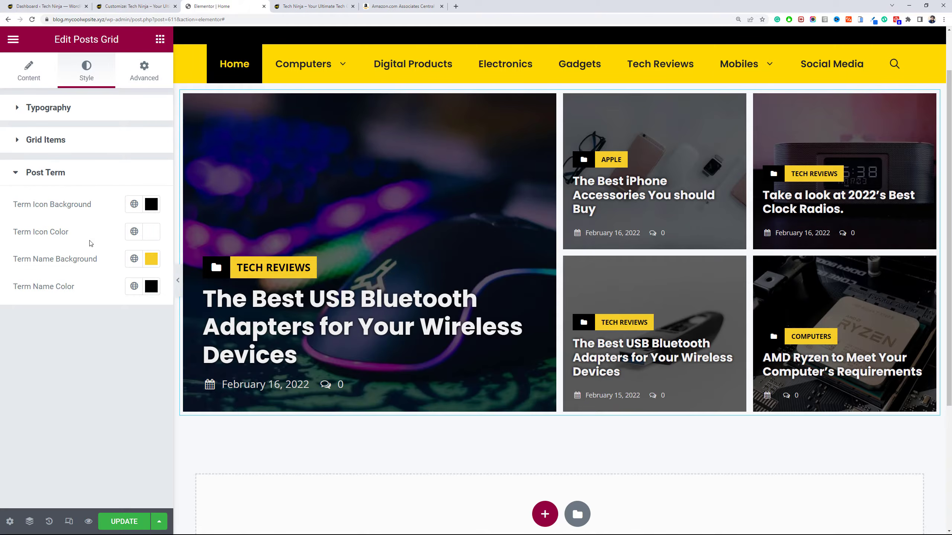
pyautogui.click(86, 149)
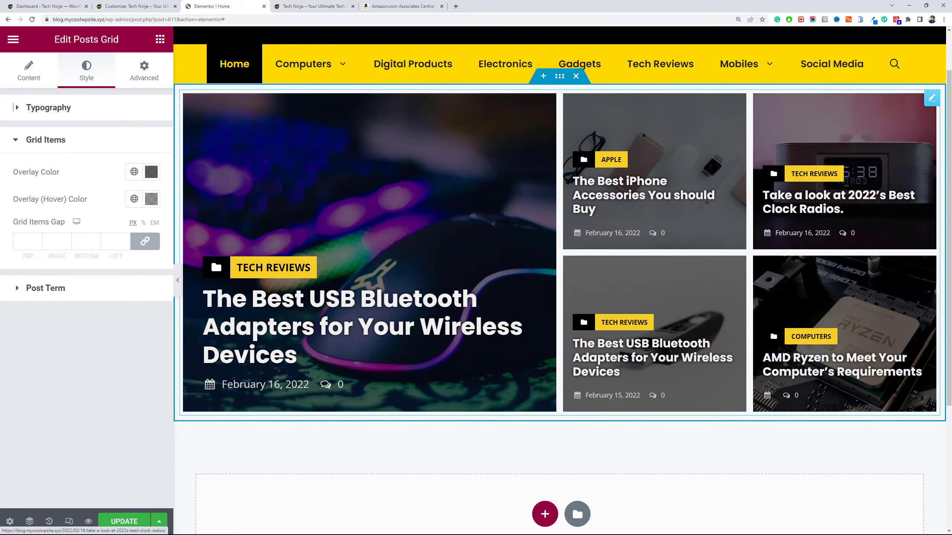
pyautogui.moveTo(950, 132); pyautogui.dragTo(928, 146)
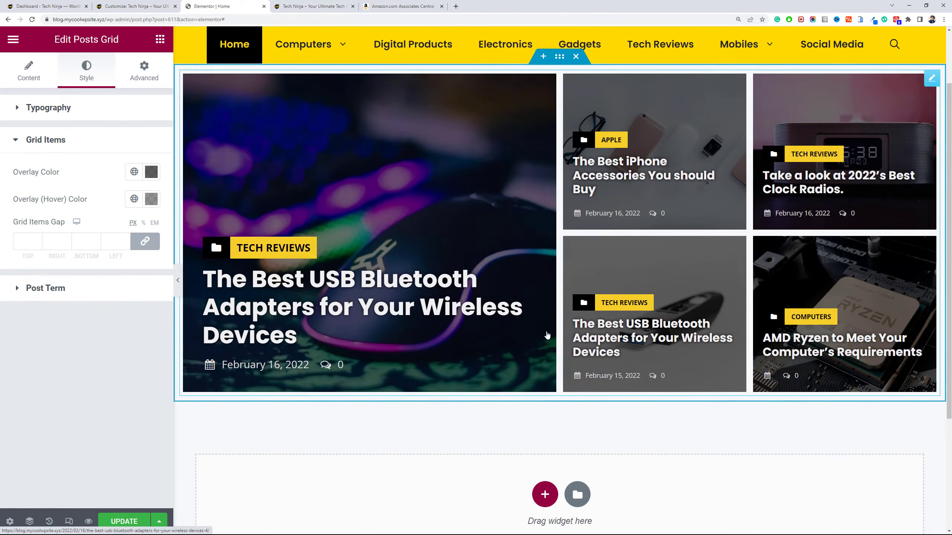
pyautogui.scroll(2, 947, 148)
pyautogui.scroll(-3, 947, 148)
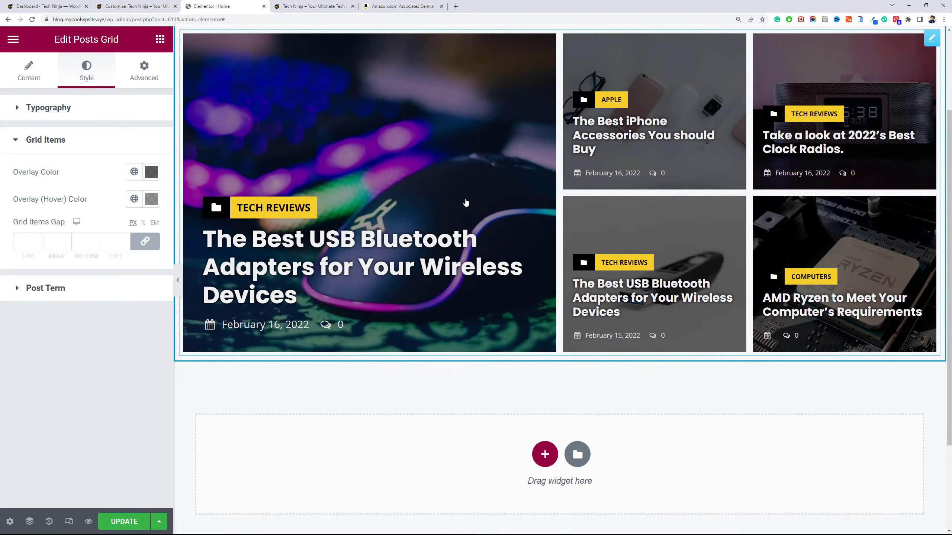
pyautogui.click(547, 461)
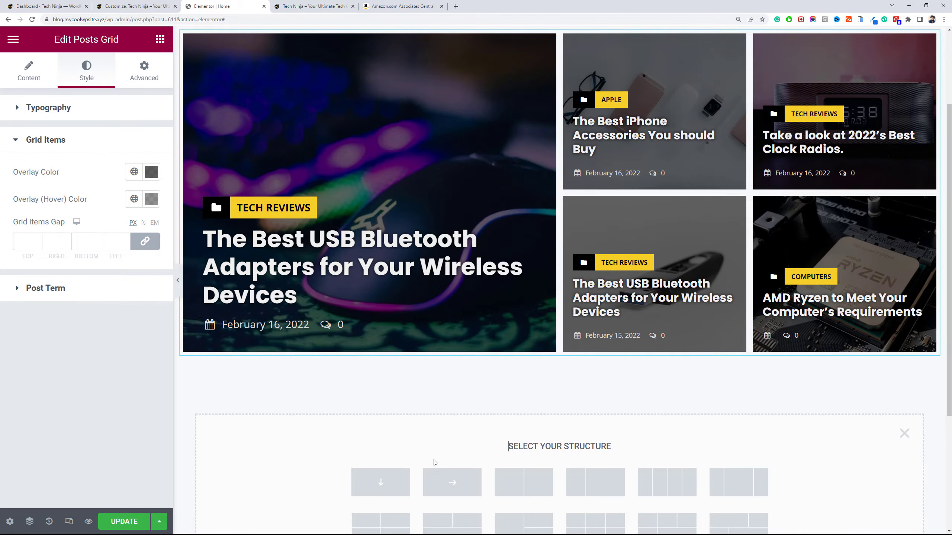
pyautogui.click(381, 483)
pyautogui.scroll(-3, 361, 420)
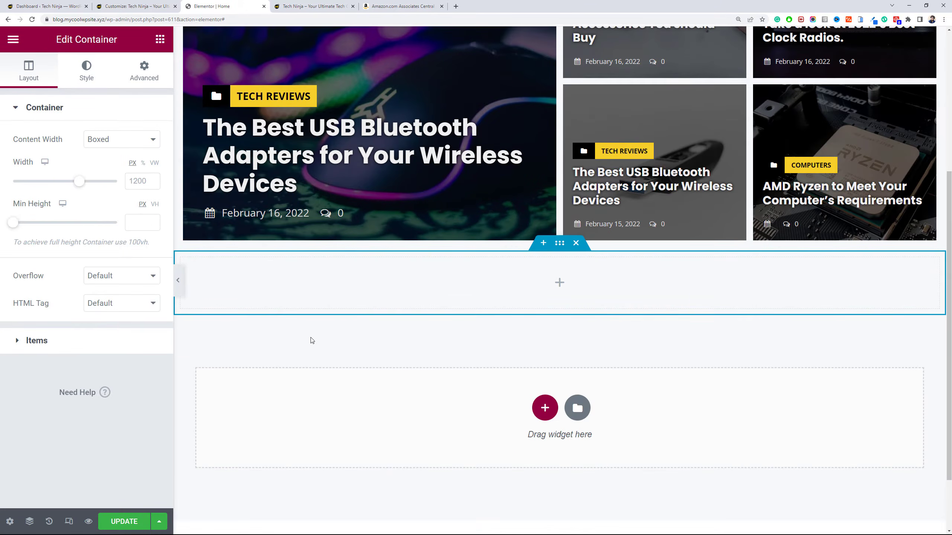
pyautogui.click(575, 242)
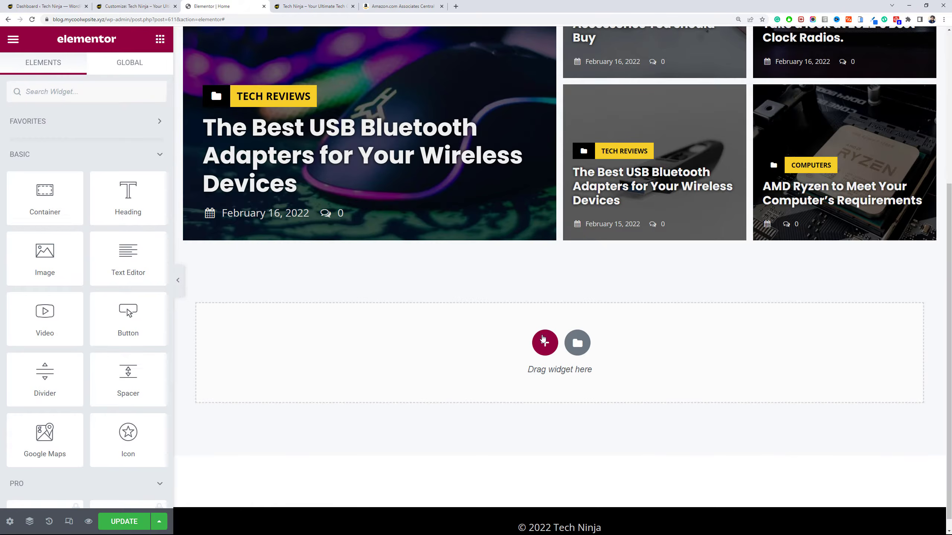
# Add a two-column container below the posts grid, with its first column 60% wide and its second 40% wide.
pyautogui.click(542, 343)
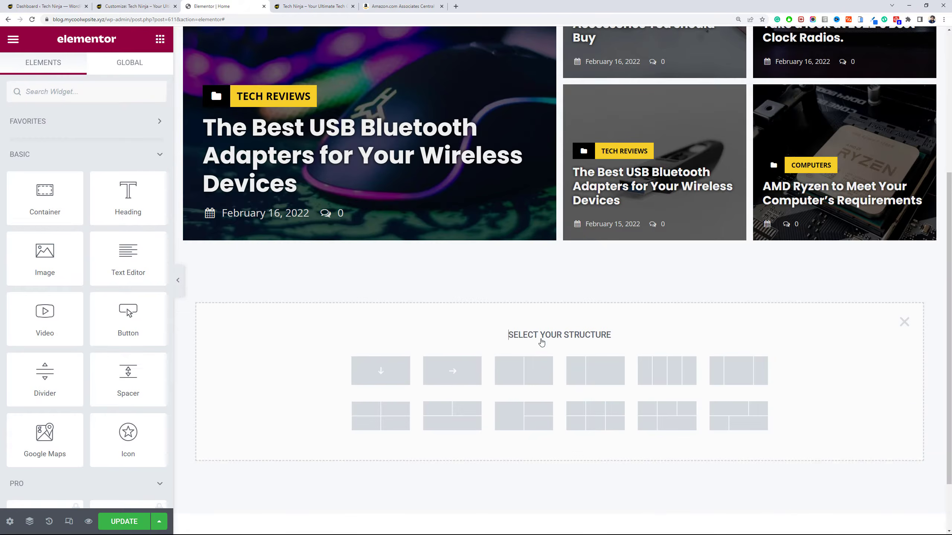
pyautogui.click(524, 372)
pyautogui.click(566, 259)
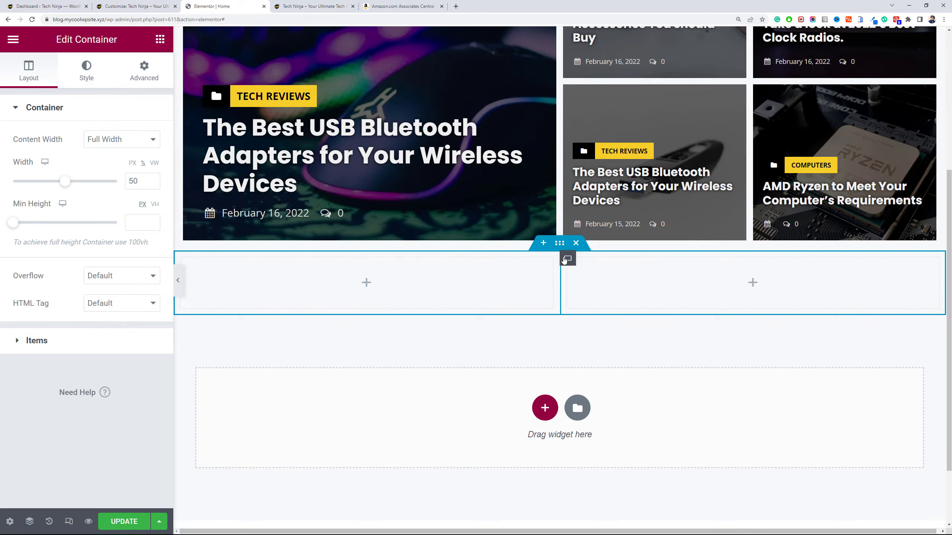
pyautogui.doubleClick(133, 181)
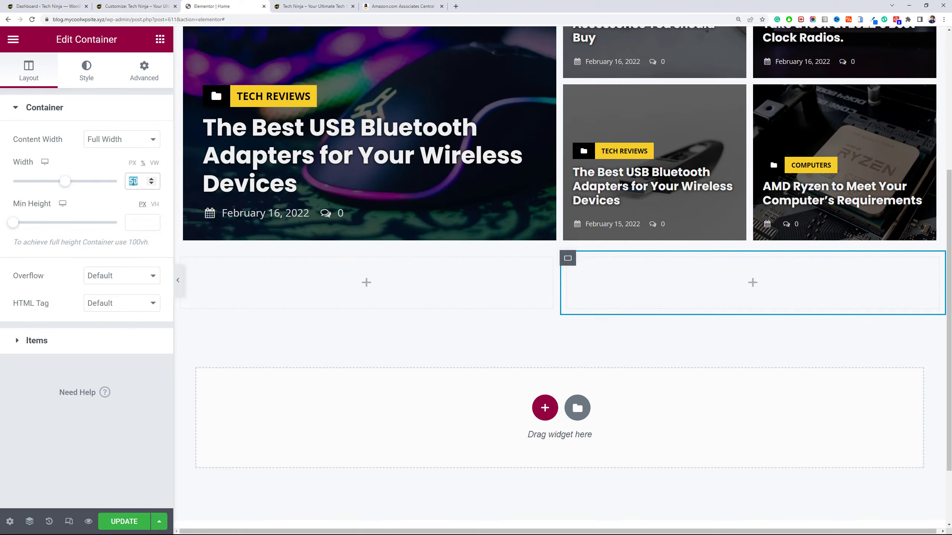
pyautogui.write('3')
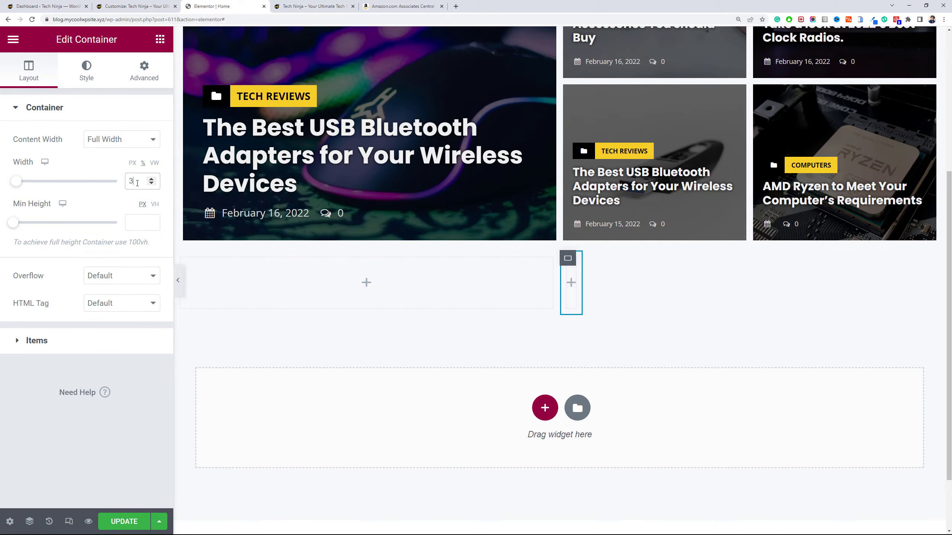
pyautogui.write('40')
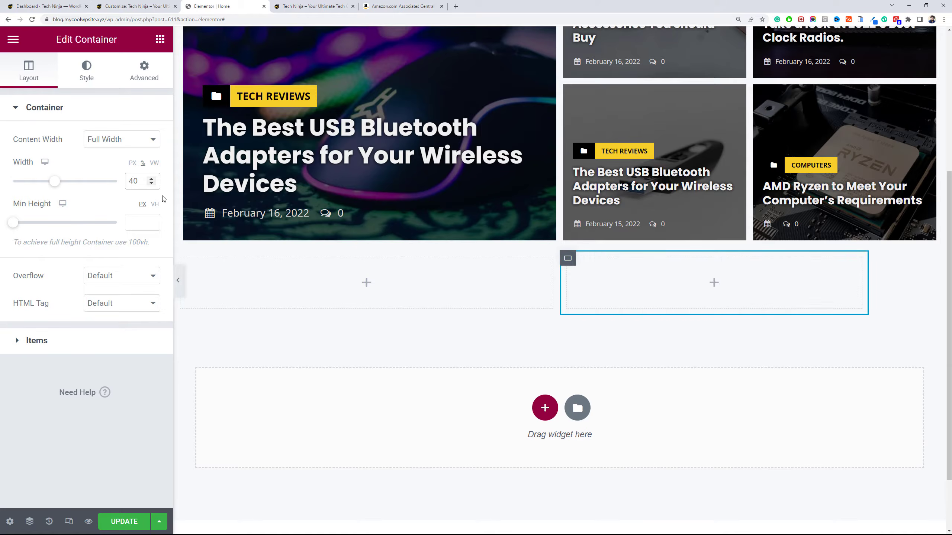
pyautogui.click(220, 274)
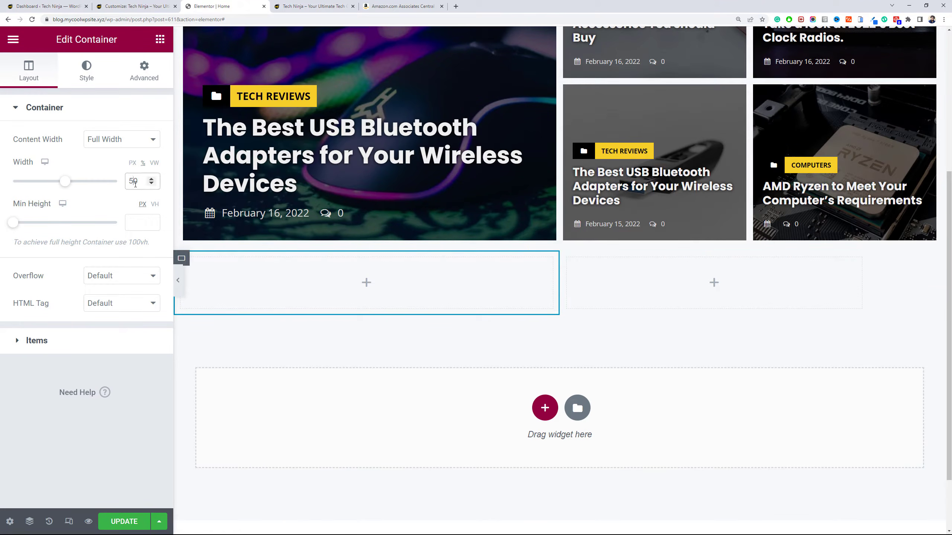
pyautogui.doubleClick(133, 181)
pyautogui.write('60')
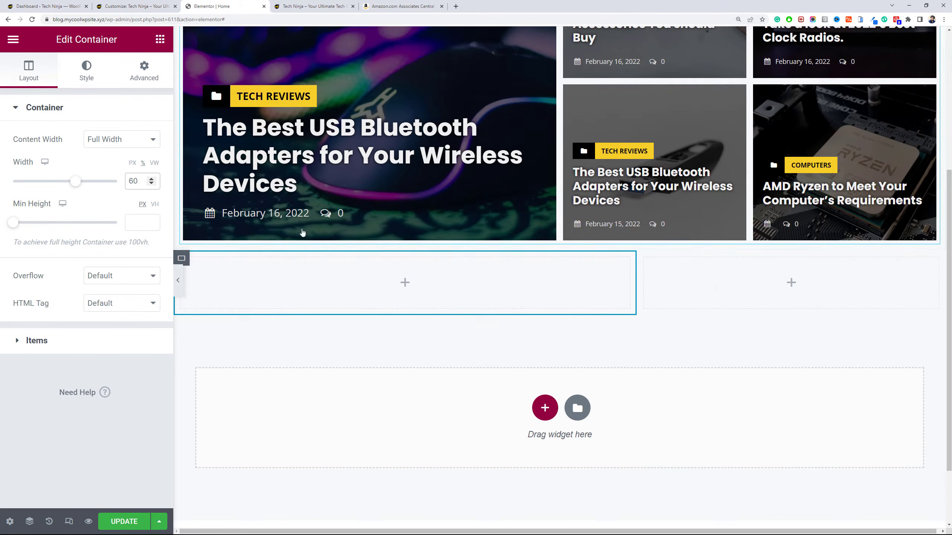
# Add a Classic Posts widget to the 60% wide column of the new container.
pyautogui.click(390, 274)
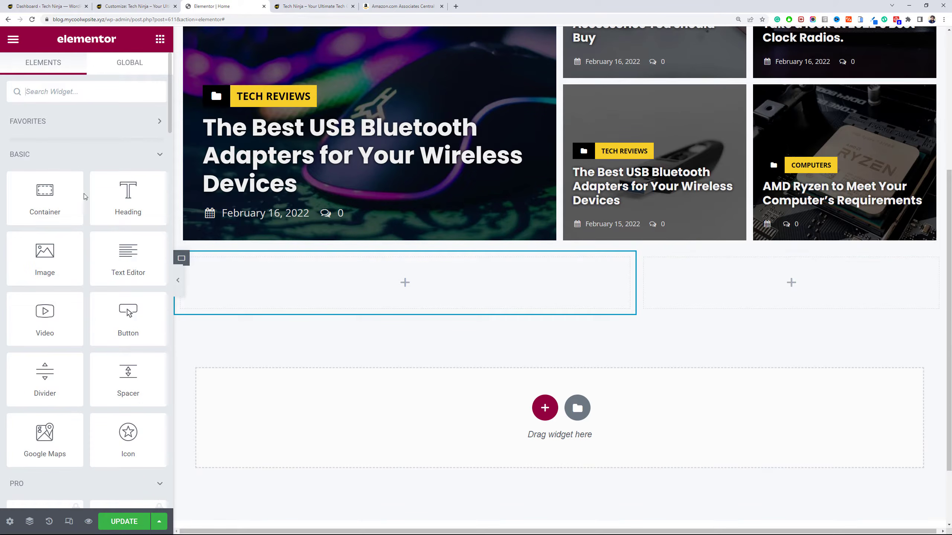
pyautogui.scroll(-5, 88, 199)
pyautogui.scroll(-15, 89, 199)
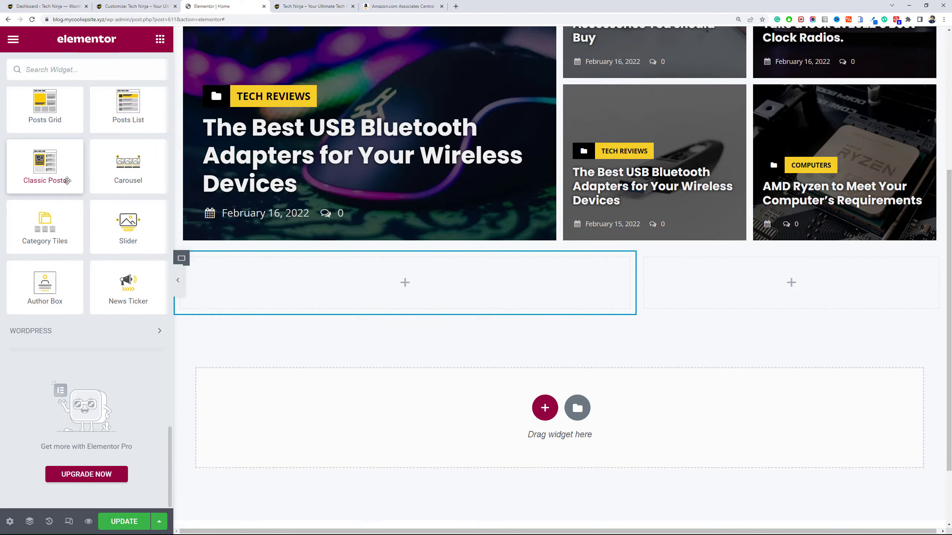
pyautogui.moveTo(63, 179); pyautogui.dragTo(317, 283)
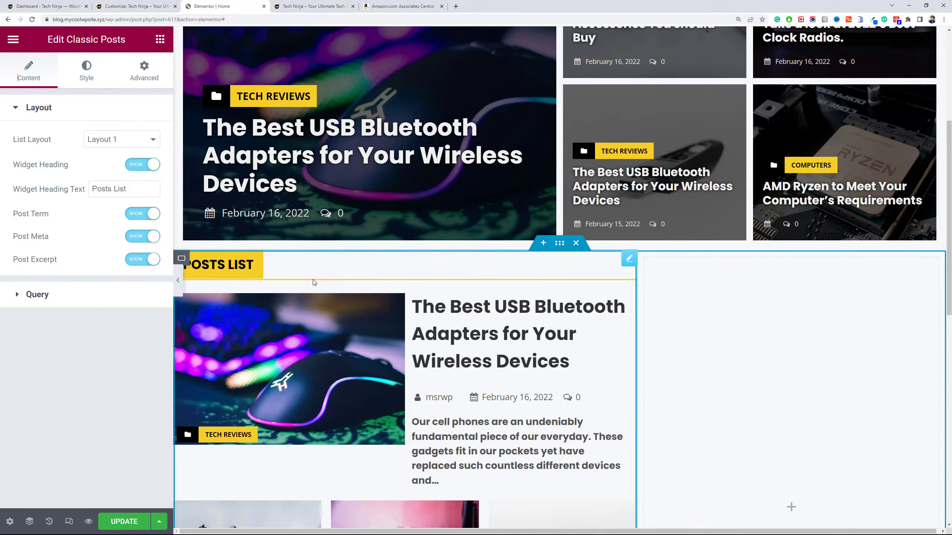
# Try Layout 2 and Layout 3 as the Classic Posts widget's list layout.
pyautogui.scroll(-3, 290, 265)
pyautogui.click(128, 143)
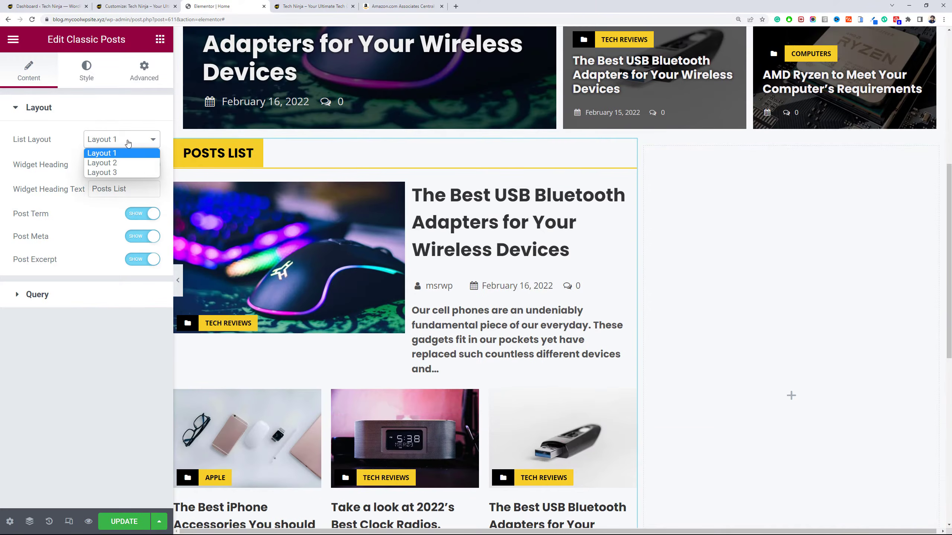
pyautogui.click(126, 162)
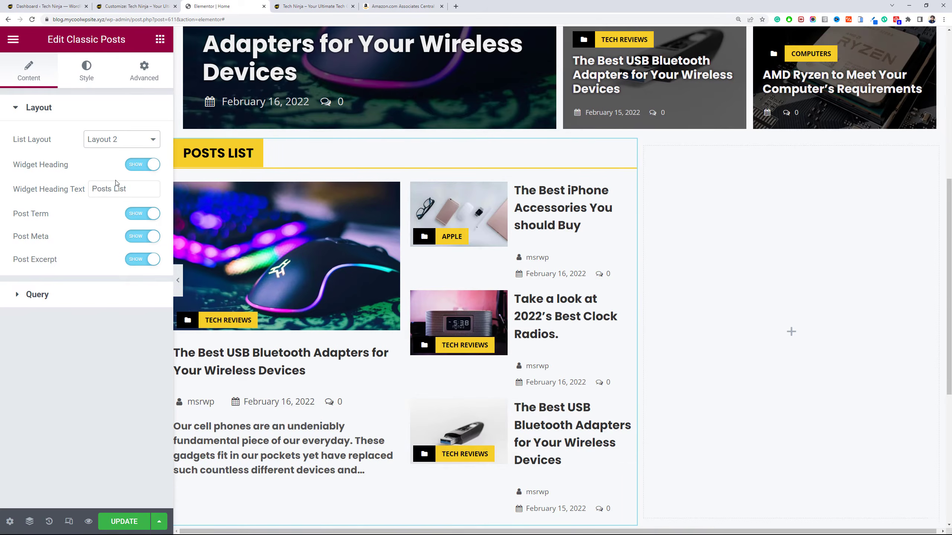
pyautogui.click(115, 137)
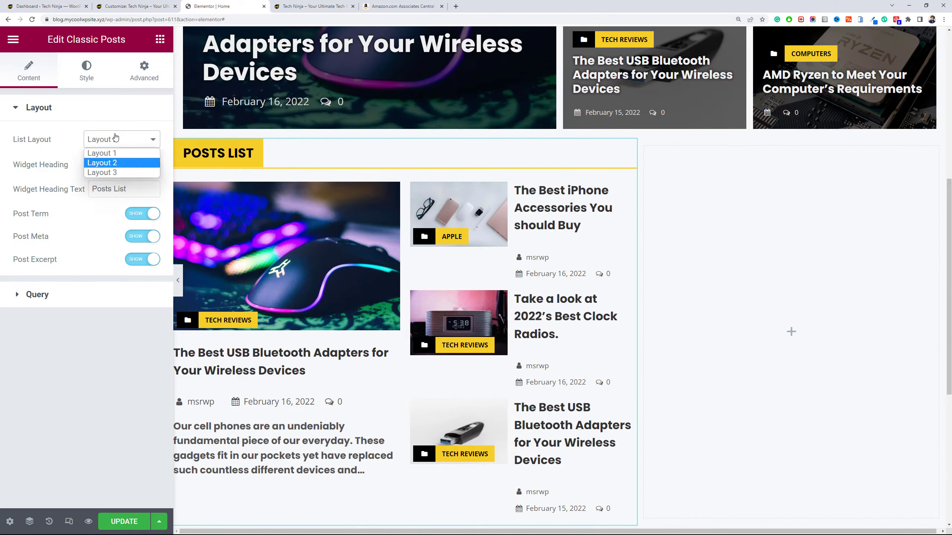
pyautogui.click(120, 173)
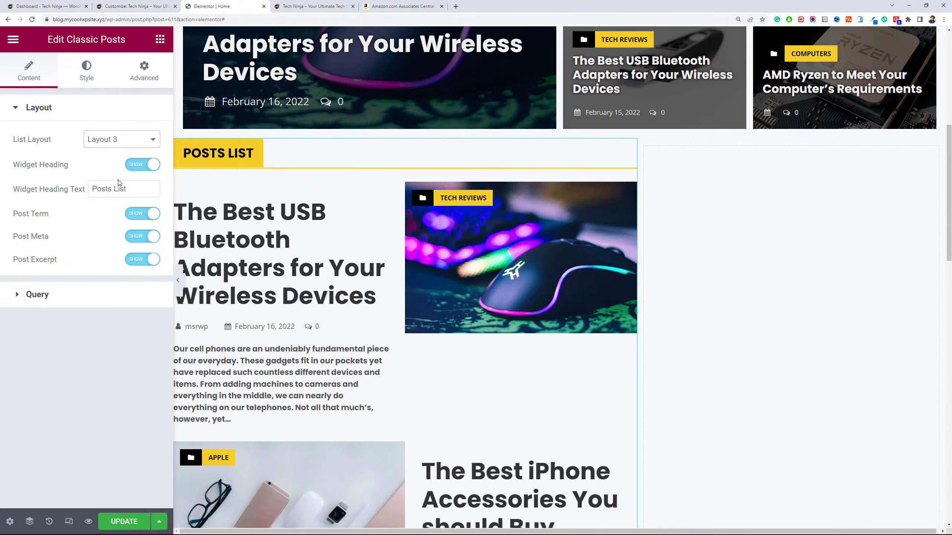
# Set the padding of the two-column container to 10 px on all sides.
pyautogui.hotkey('ctrl', '-')
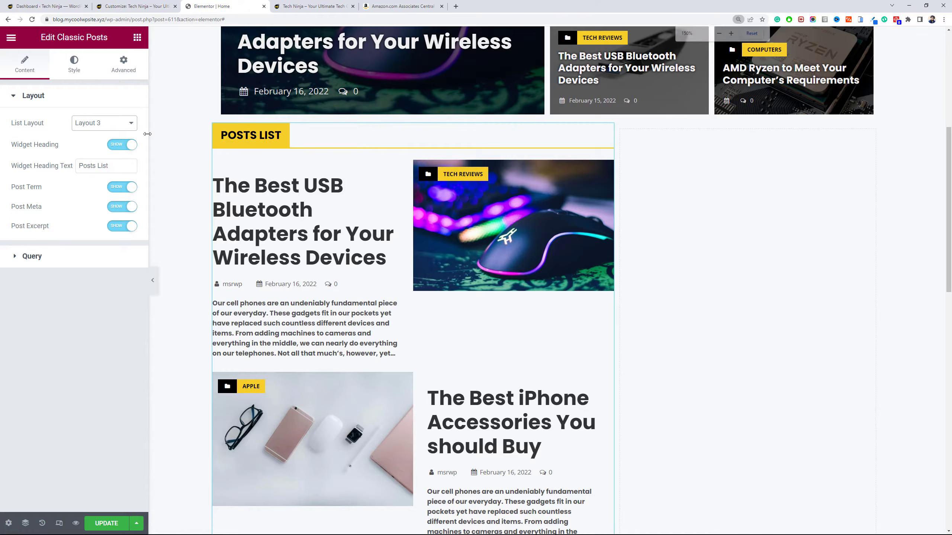
pyautogui.moveTo(948, 180); pyautogui.dragTo(948, 125)
pyautogui.moveTo(584, 365)
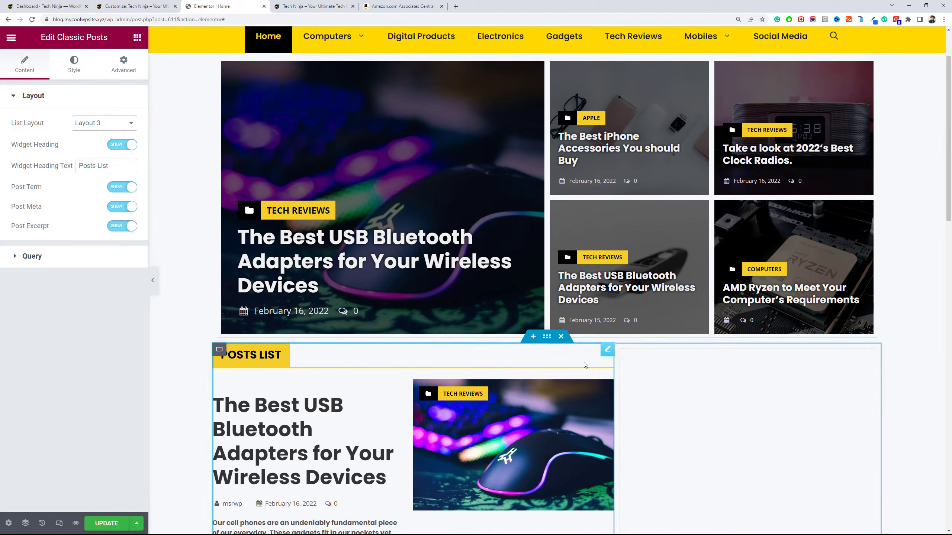
pyautogui.click(546, 338)
pyautogui.click(124, 69)
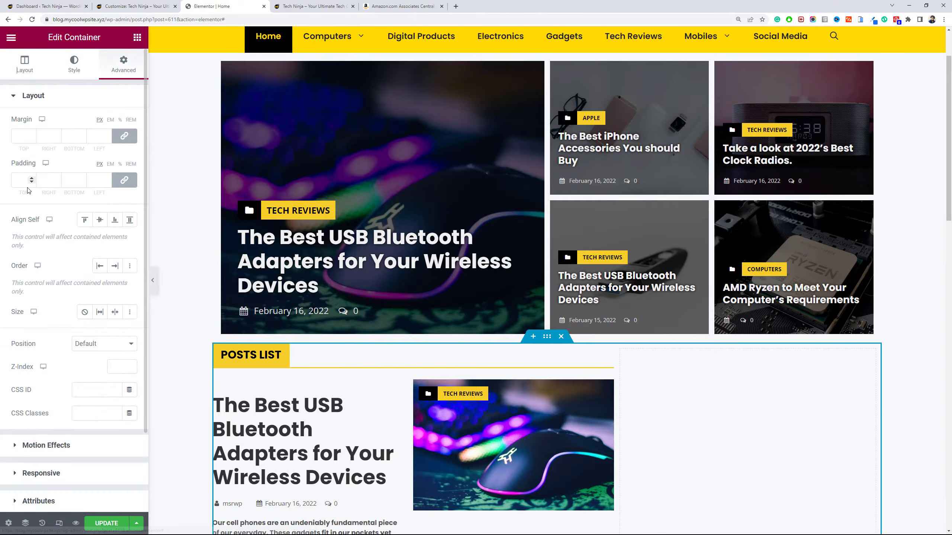
pyautogui.click(22, 180)
pyautogui.write('10')
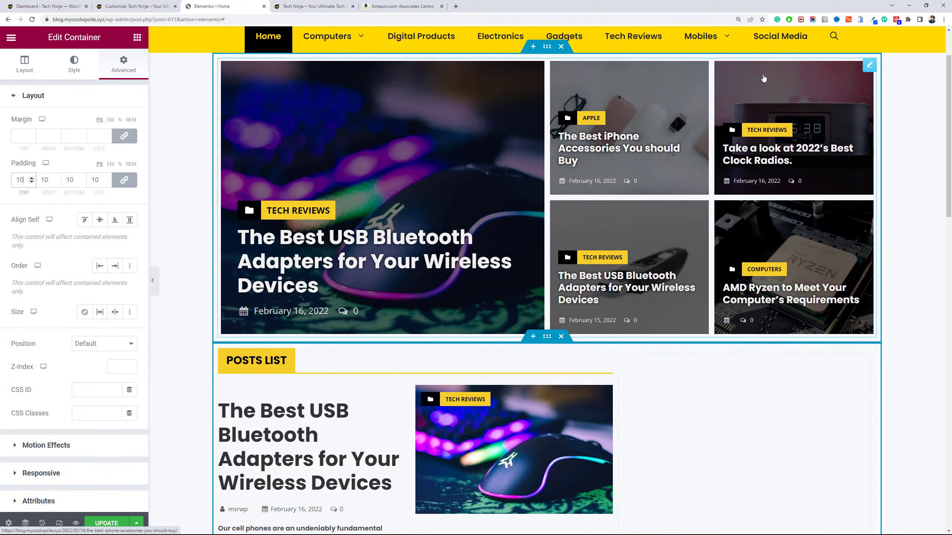
# Set the padding of the container holding the posts grid to 5 px on all sides.
pyautogui.click(547, 48)
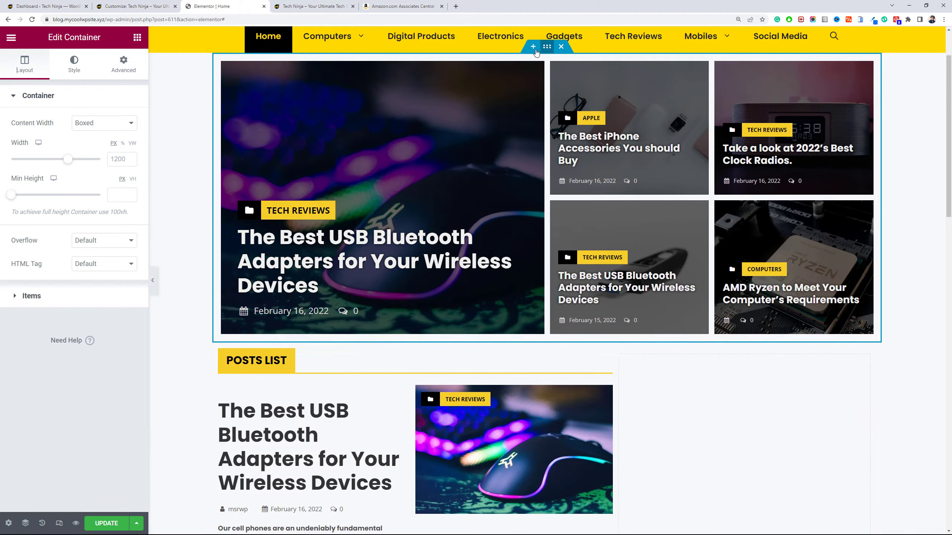
pyautogui.click(116, 66)
pyautogui.doubleClick(20, 180)
pyautogui.write('0')
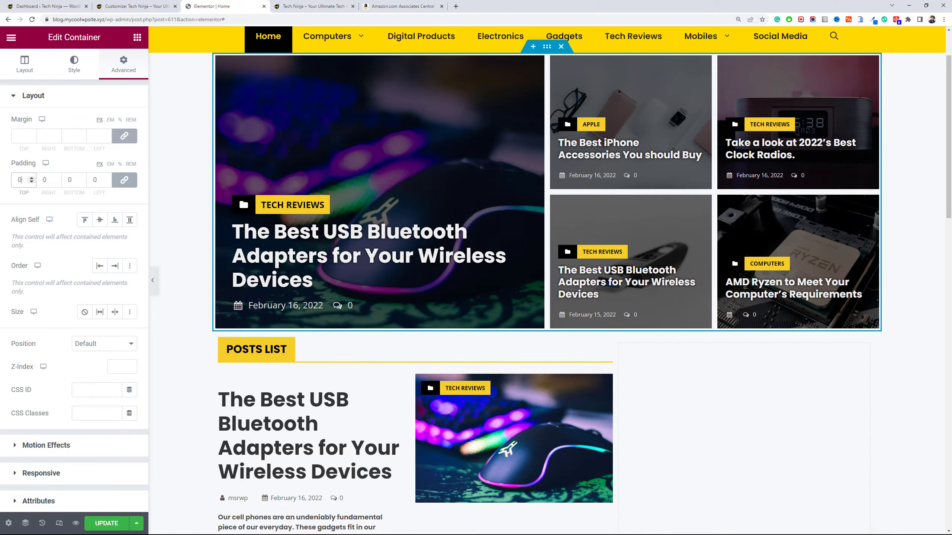
pyautogui.press('BackSpace')
pyautogui.write('5')
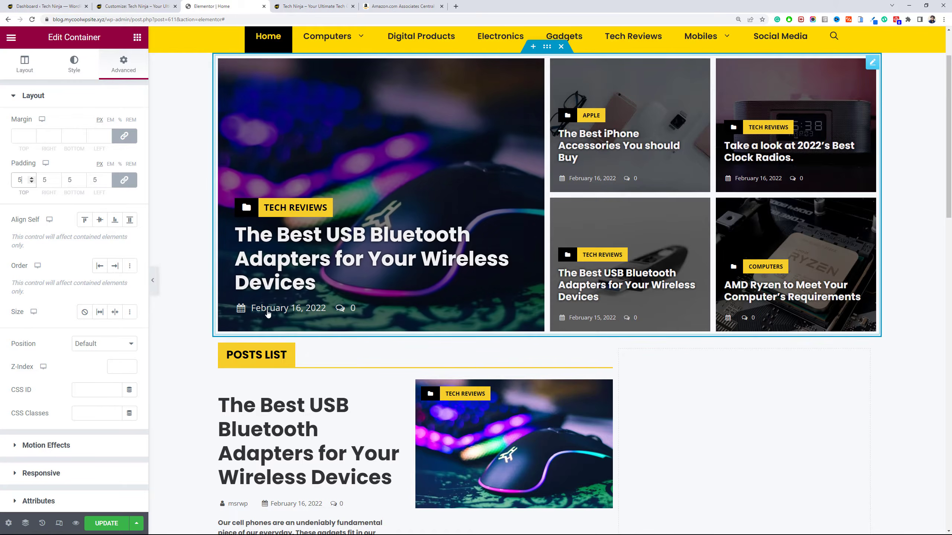
# Unlink the posts grid container's margins and set its top and bottom margins to 20 px.
pyautogui.moveTo(948, 137); pyautogui.dragTo(948, 114)
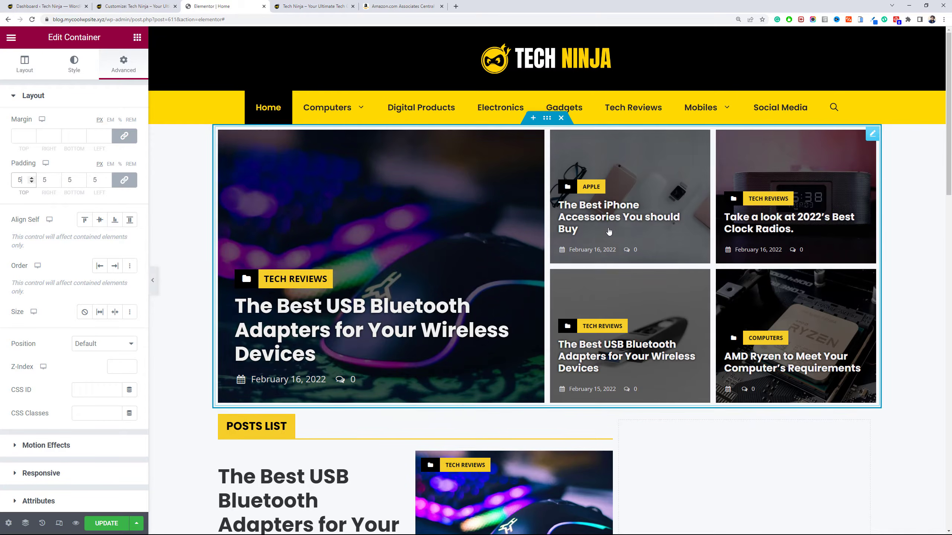
pyautogui.click(124, 136)
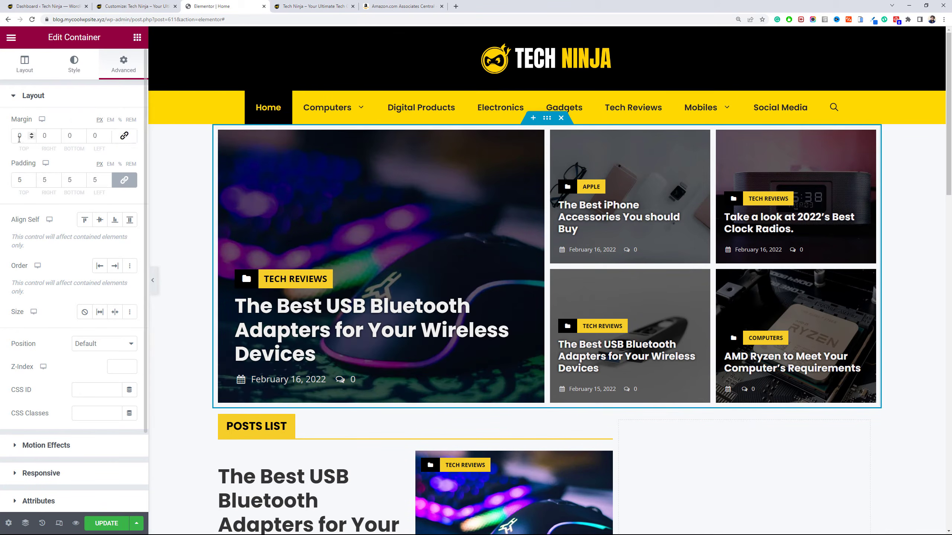
pyautogui.click(12, 136)
pyautogui.write('2')
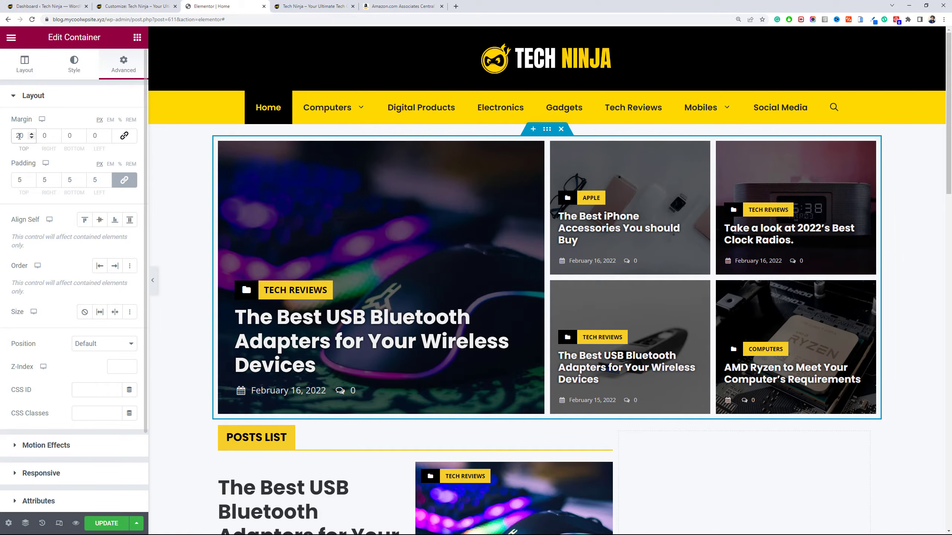
pyautogui.click(68, 136)
pyautogui.write('2')
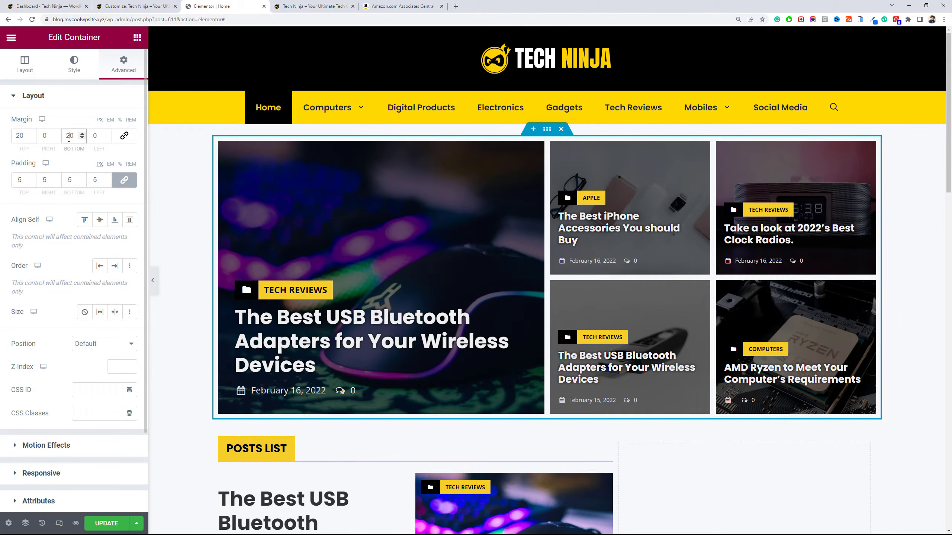
# Try Layout 2 for the Classic Posts widget again and set its list layout to Layout 1.
pyautogui.scroll(-7, 469, 212)
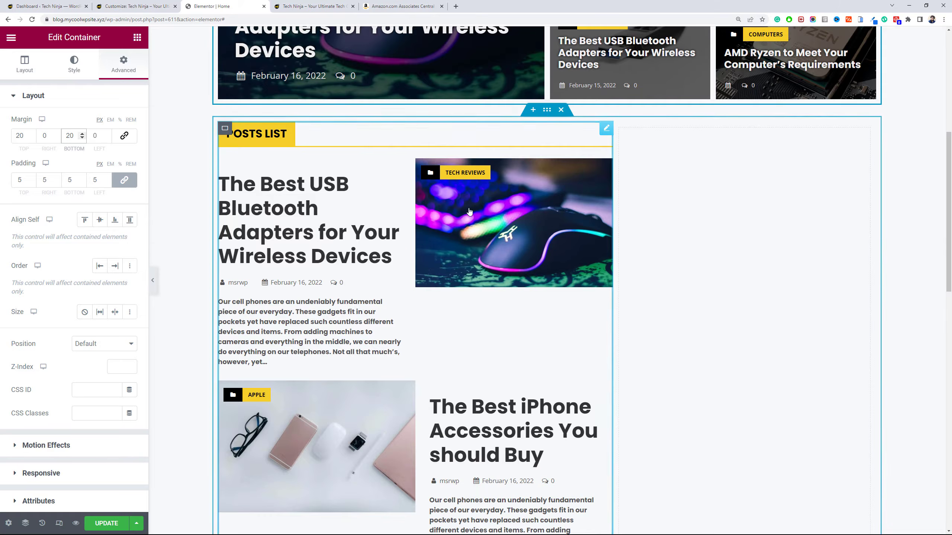
pyautogui.click(606, 128)
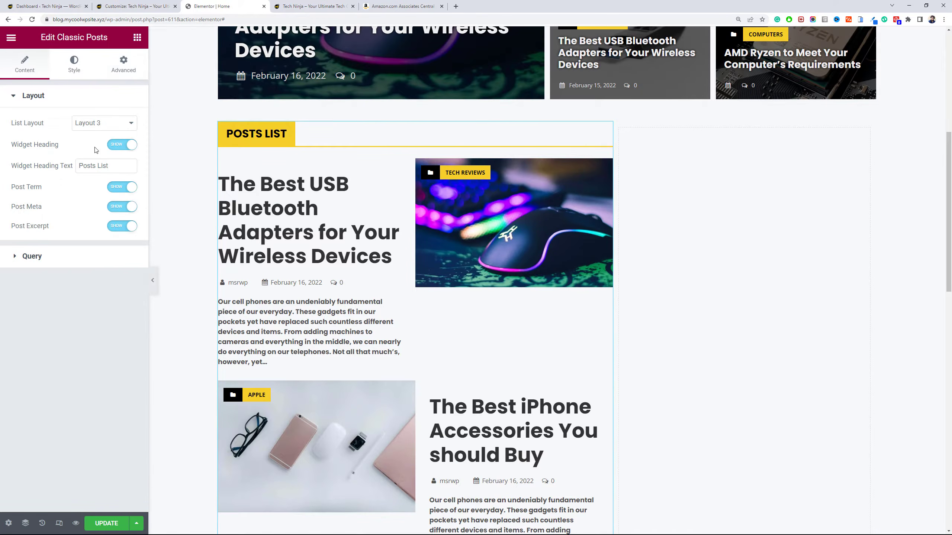
pyautogui.click(94, 115)
pyautogui.click(88, 100)
pyautogui.click(105, 122)
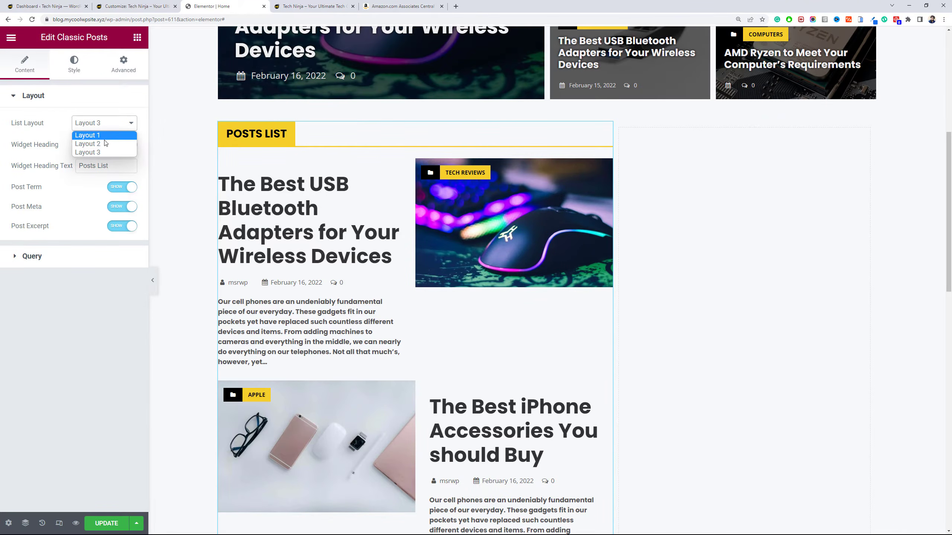
pyautogui.click(105, 144)
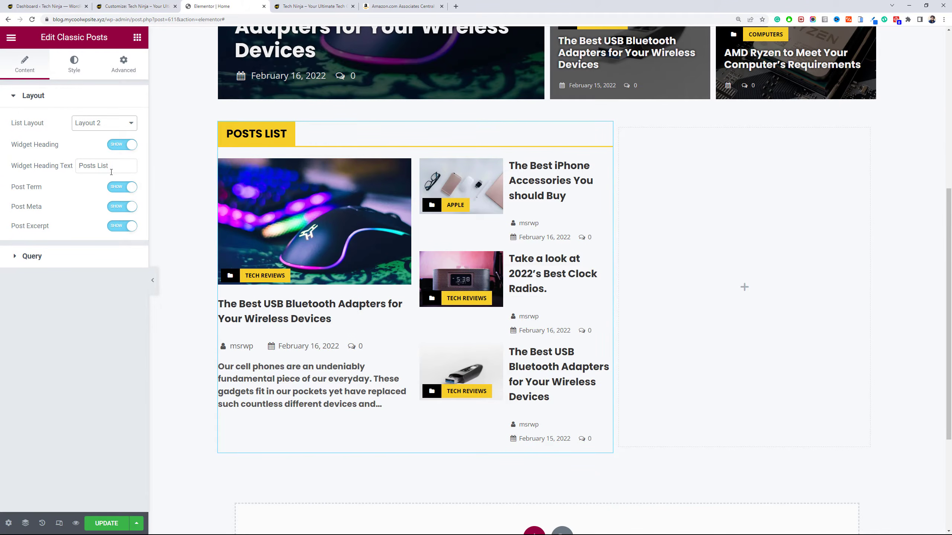
pyautogui.click(109, 123)
pyautogui.click(110, 135)
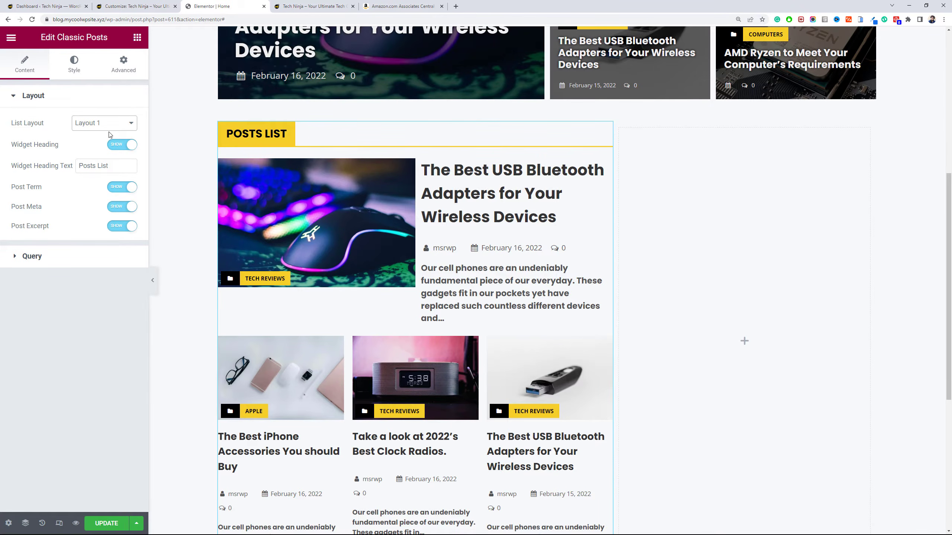
# Switch the Classic Posts widget's list layout to Layout 2.
pyautogui.scroll(-3, 419, 184)
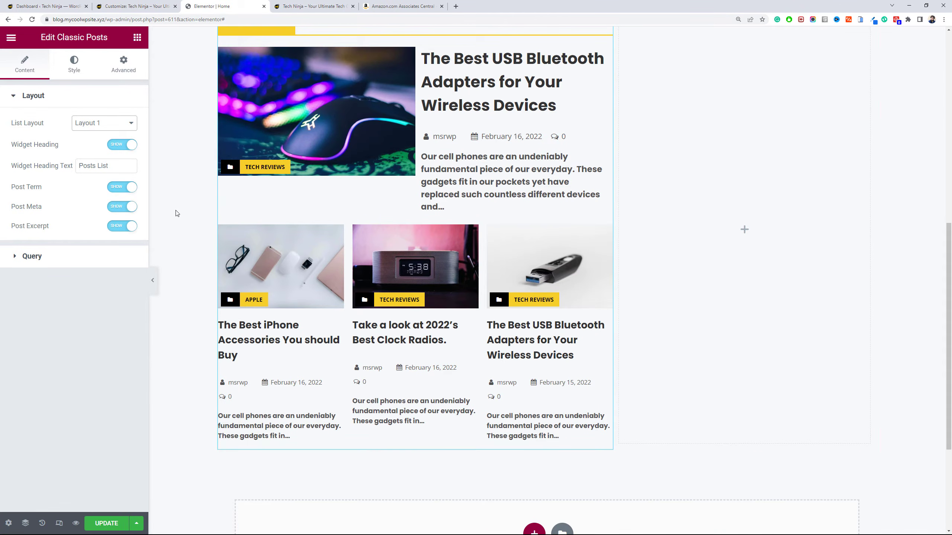
pyautogui.click(93, 124)
pyautogui.click(100, 144)
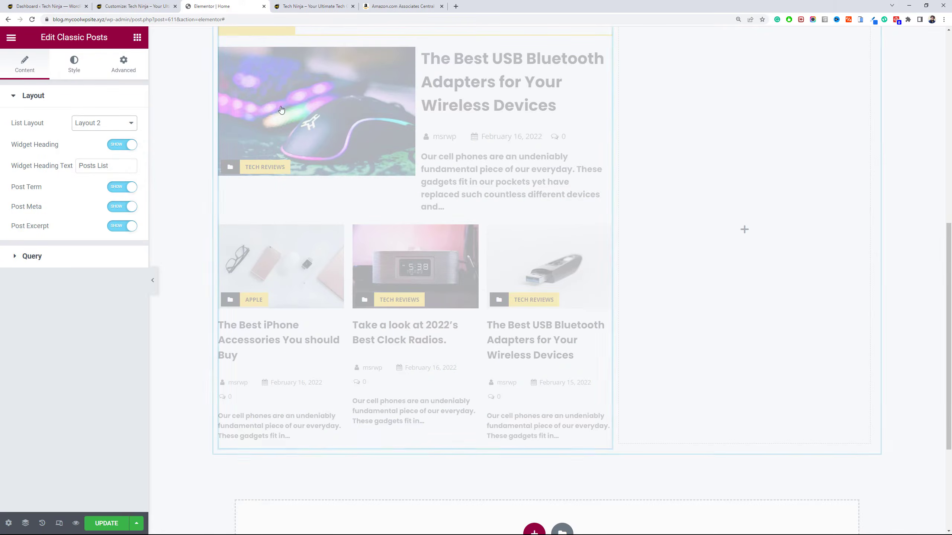
pyautogui.scroll(3, 370, 113)
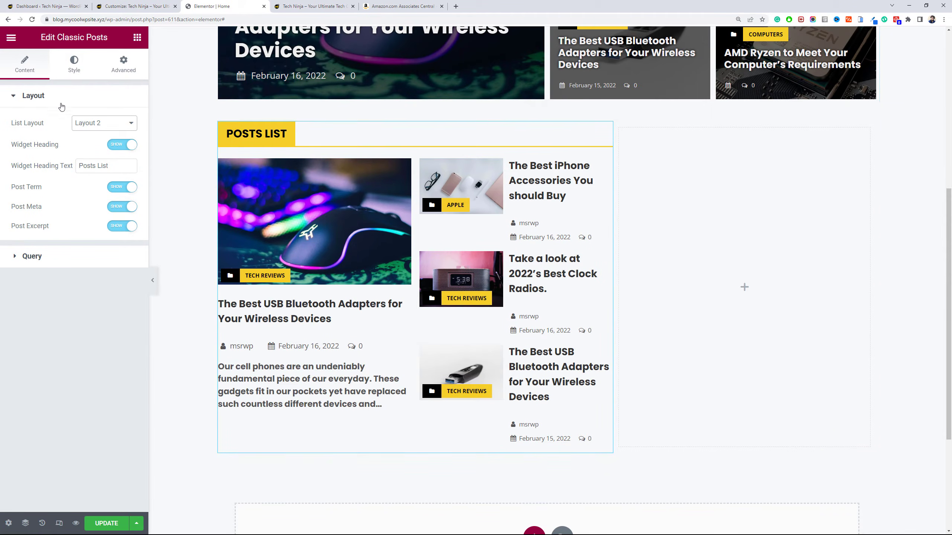
# Restrict the Classic Posts widget's query to the Electronics category.
pyautogui.moveTo(114, 162); pyautogui.dragTo(74, 161)
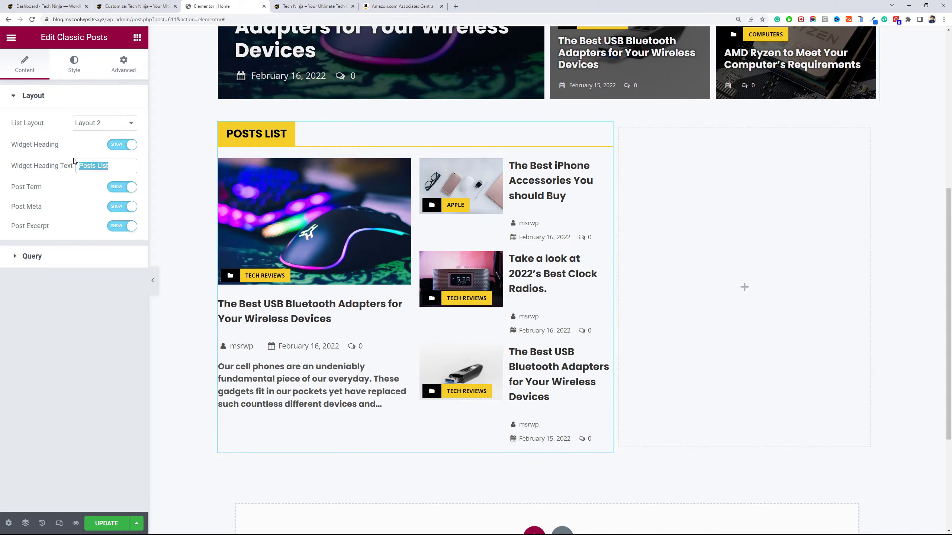
pyautogui.click(68, 256)
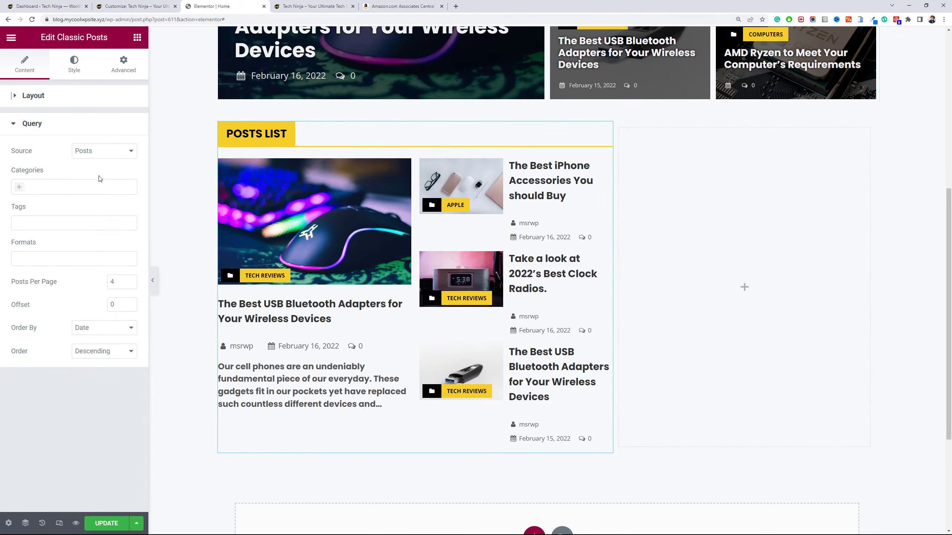
pyautogui.click(96, 184)
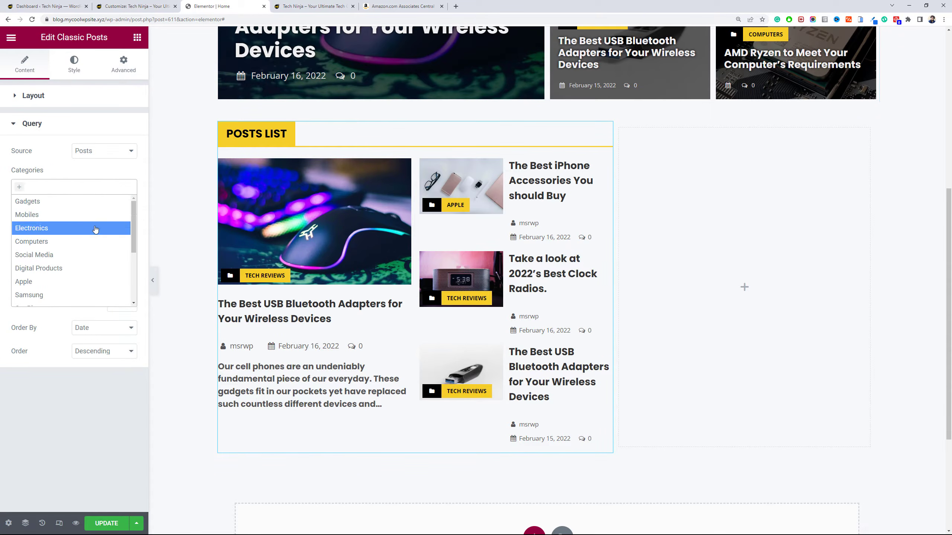
pyautogui.click(95, 228)
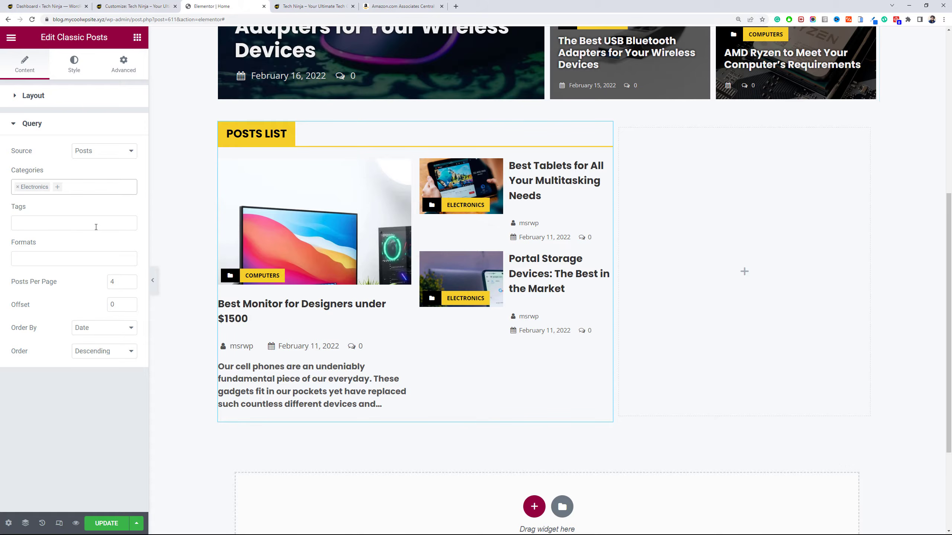
# Try Layout 1 on the Electronics posts and return the widget's list layout to Layout 2.
pyautogui.click(79, 98)
pyautogui.click(97, 123)
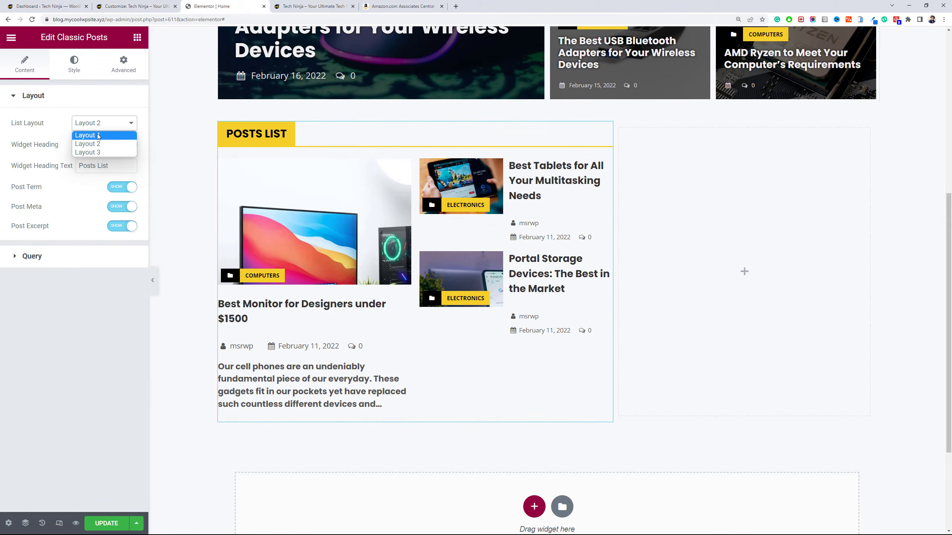
pyautogui.click(98, 137)
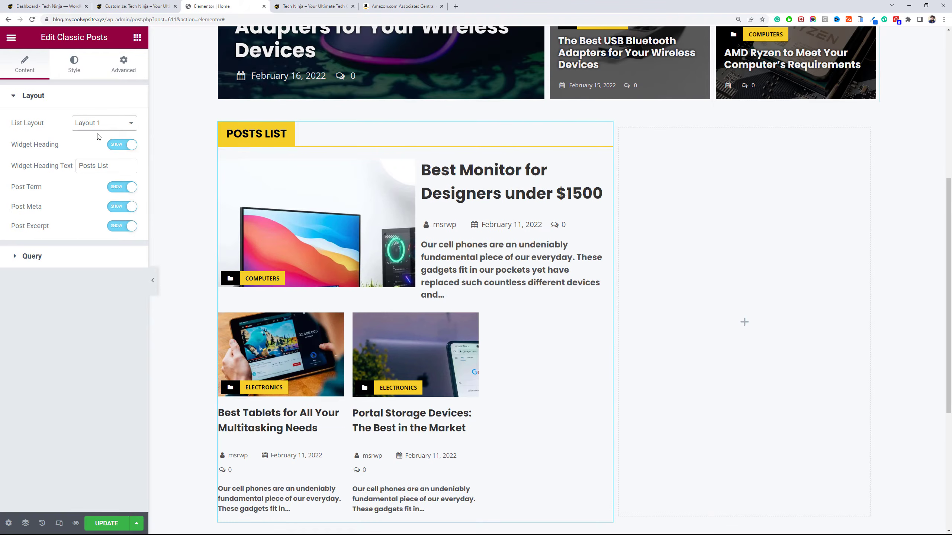
pyautogui.click(98, 124)
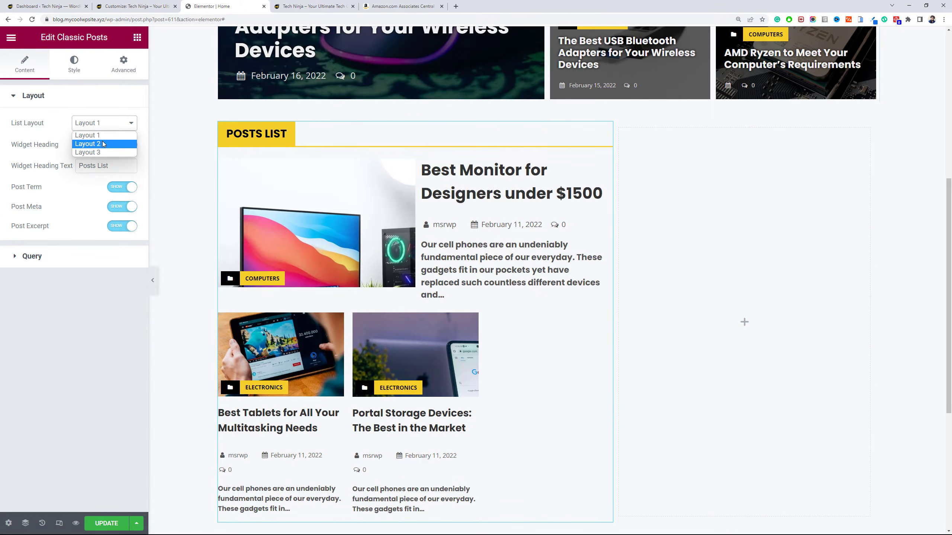
pyautogui.click(102, 143)
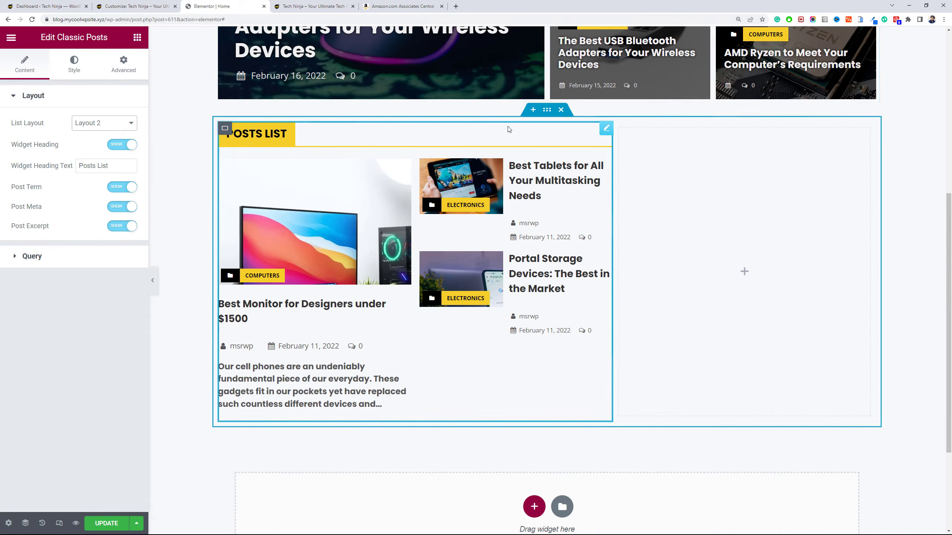
# Widen the column container holding the posts list and set the empty column container's width to 30%.
pyautogui.click(225, 129)
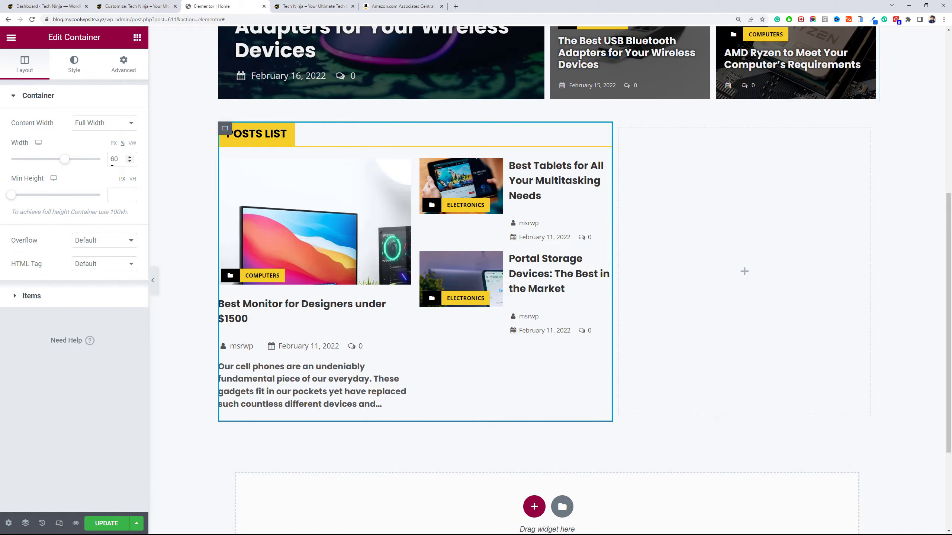
pyautogui.write('4')
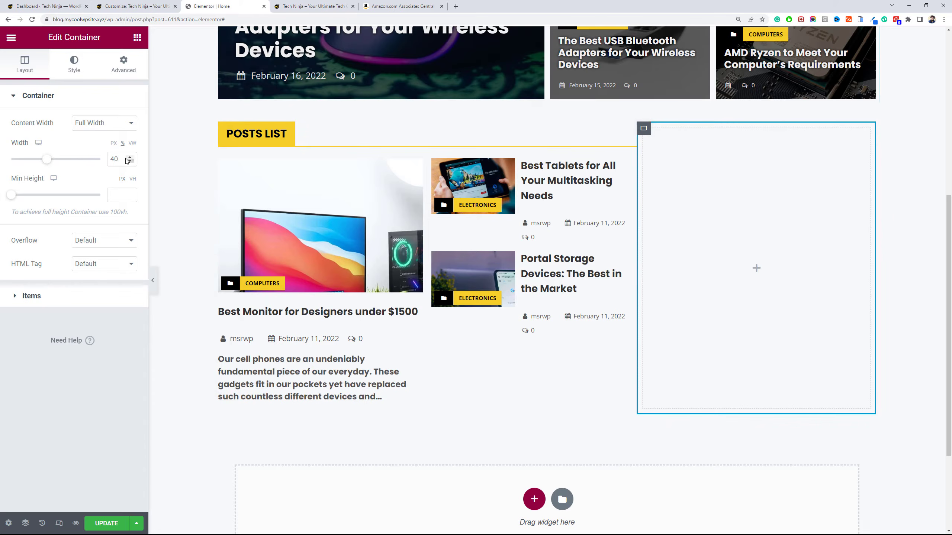
pyautogui.click(113, 160)
pyautogui.write('3')
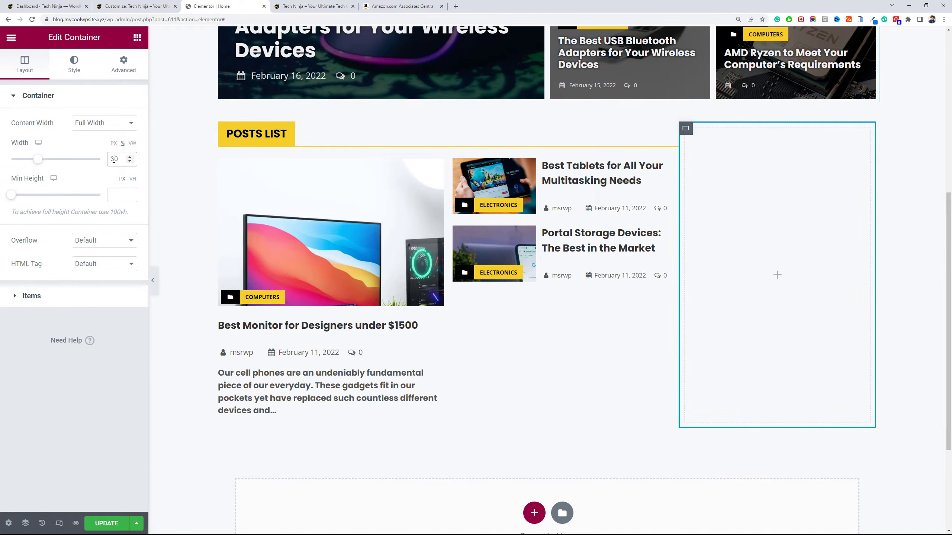
pyautogui.click(241, 286)
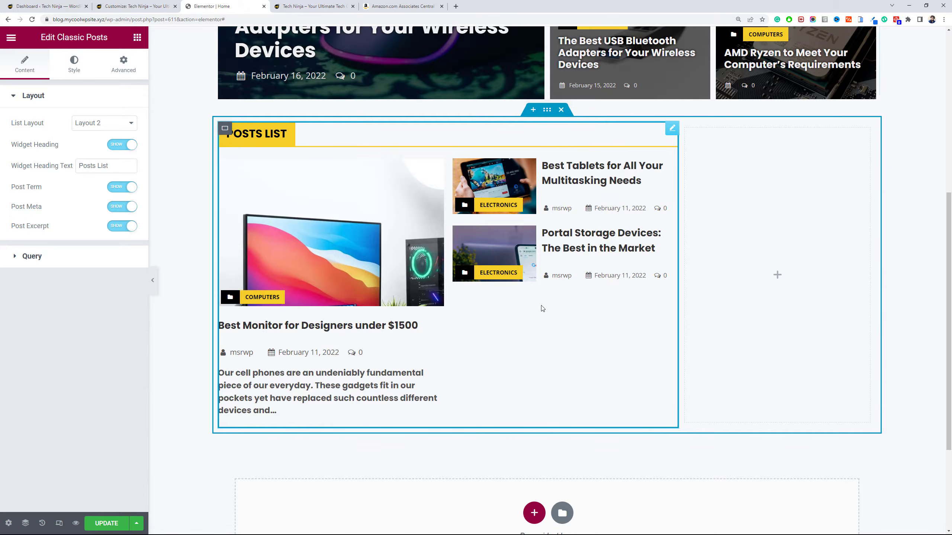
# In the WordPress posts list, add the Electronics category to the post "10 Best Smartwatch to Buy This Year for Your Love Ones.".
pyautogui.click(45, 6)
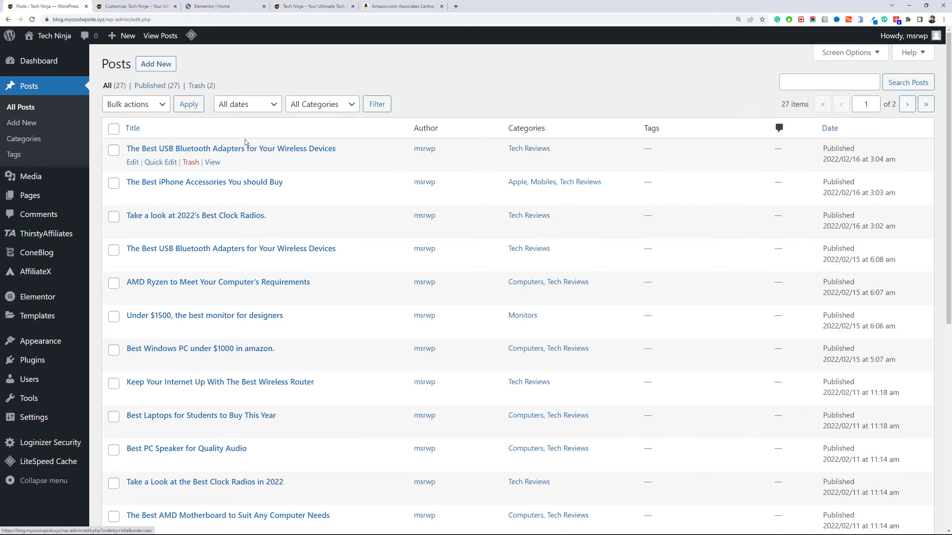
pyautogui.moveTo(950, 158); pyautogui.dragTo(923, 317)
pyautogui.scroll(-2, 182, 231)
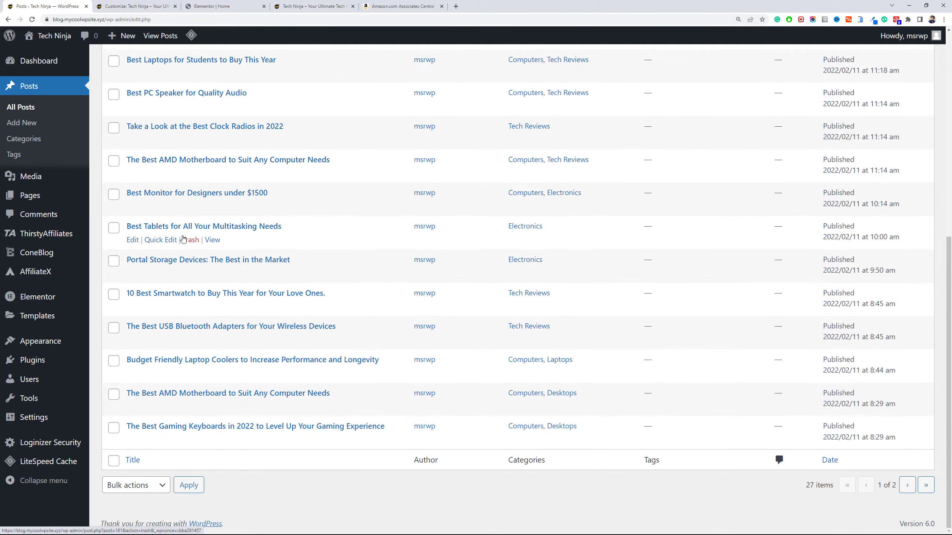
pyautogui.click(173, 311)
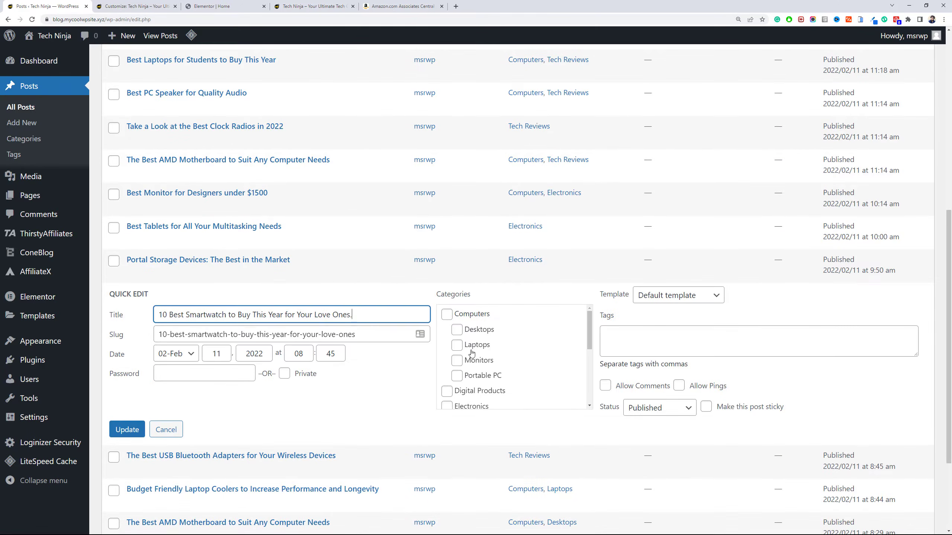
pyautogui.scroll(-2, 472, 356)
pyautogui.click(446, 372)
pyautogui.click(129, 431)
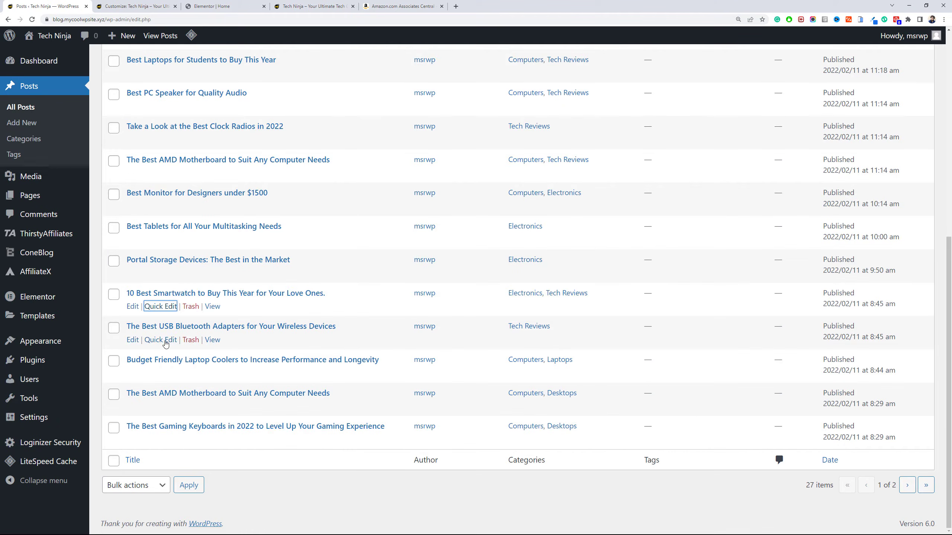
# Add the Electronics category to the 2022/02/11 post "The Best USB Bluetooth Adapters for Your Wireless Devices".
pyautogui.click(164, 340)
pyautogui.click(481, 438)
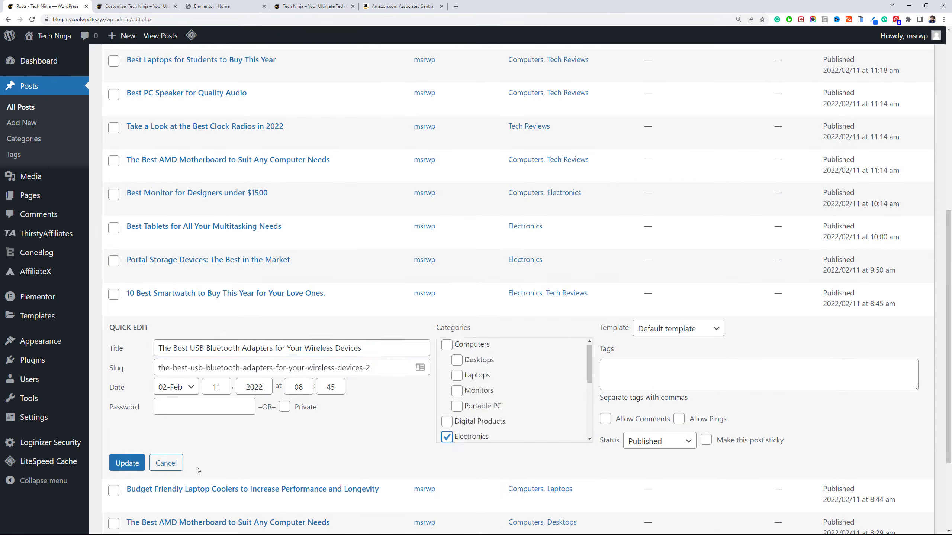
pyautogui.click(129, 465)
# Return to the Elementor home page editor, save the page and reload it.
pyautogui.click(225, 6)
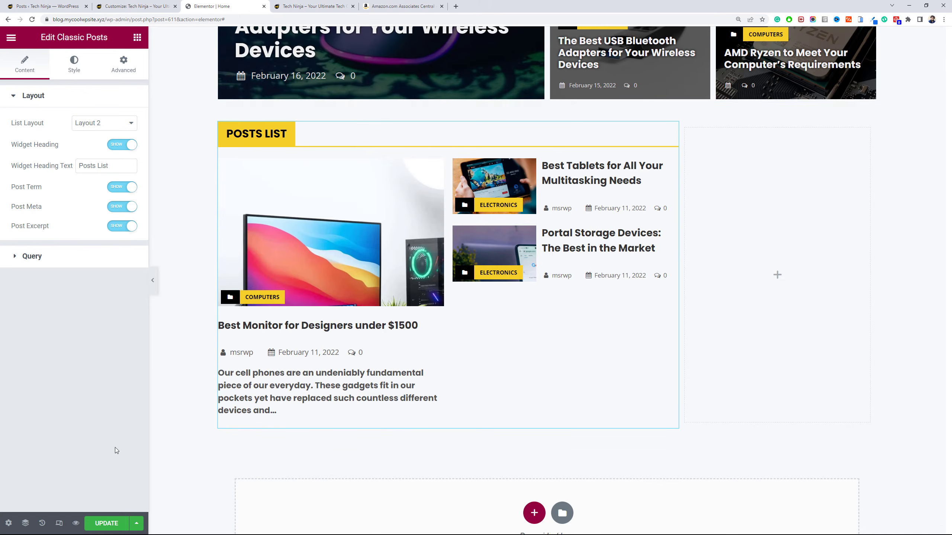
pyautogui.click(116, 523)
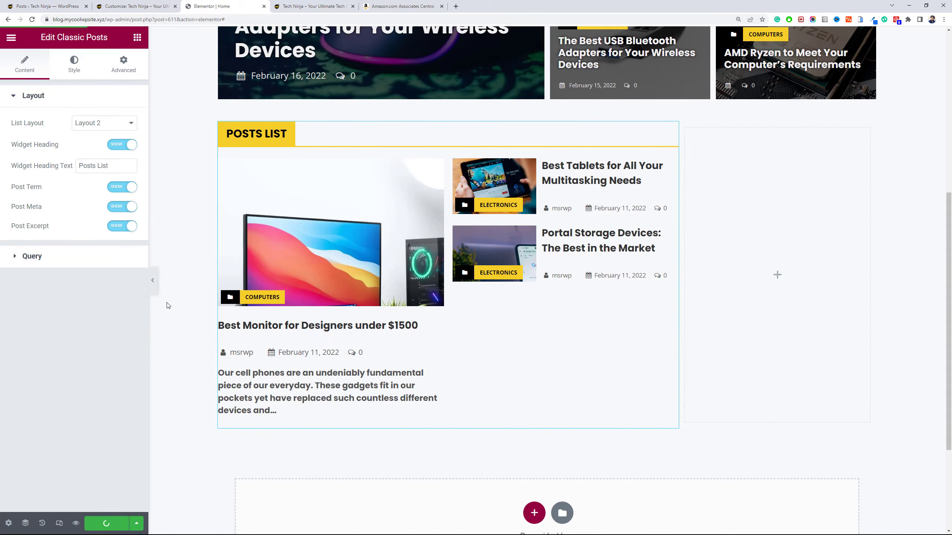
pyautogui.click(32, 20)
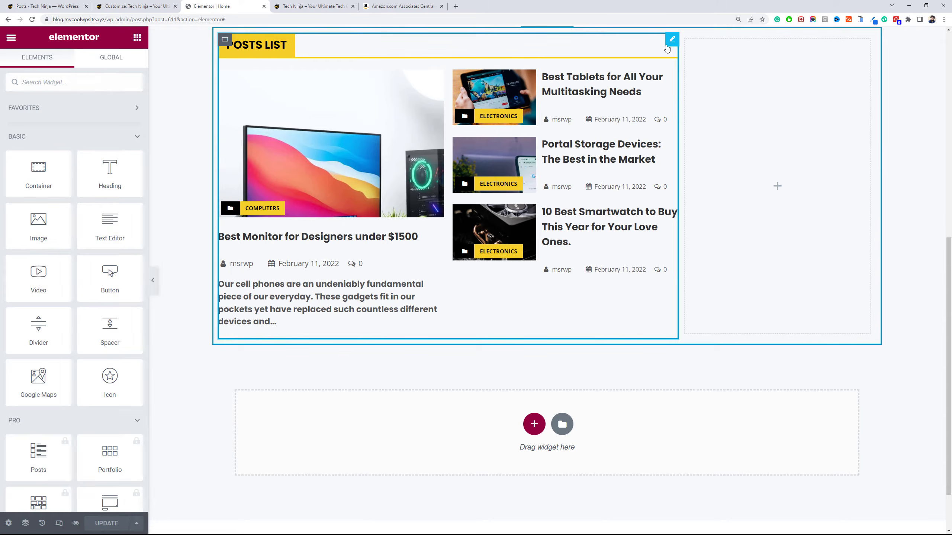
# Change the Classic Posts widget's heading text to "Electronics".
pyautogui.click(668, 45)
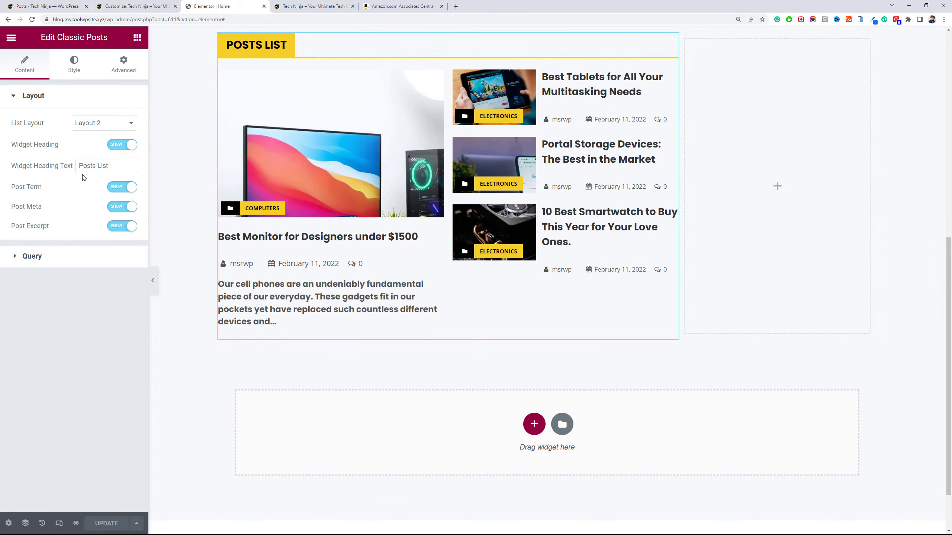
pyautogui.tripleClick(104, 172)
pyautogui.write('E')
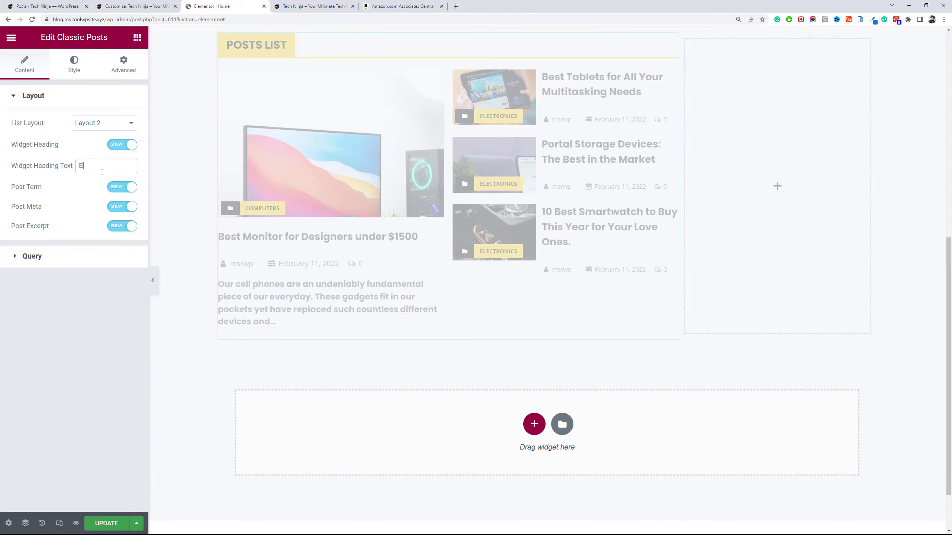
pyautogui.write('lectronics')
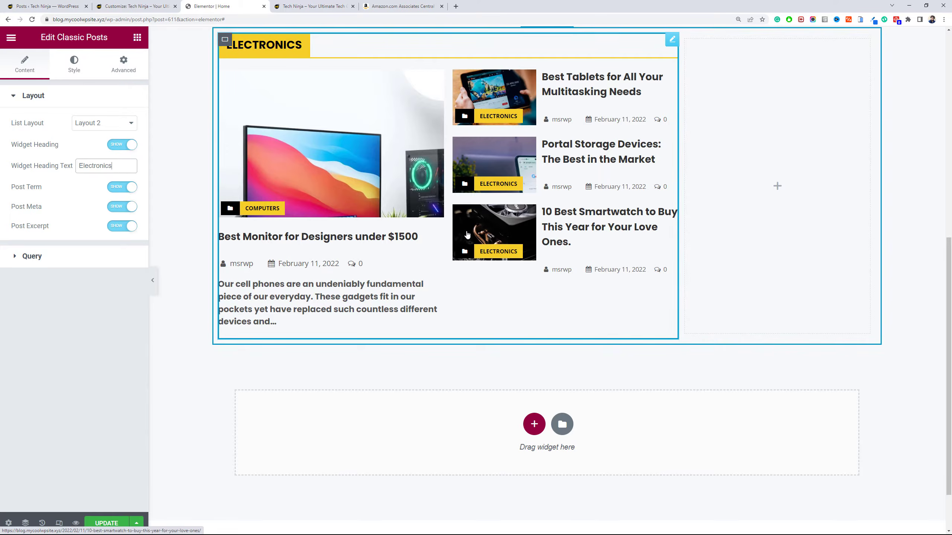
# Hide the post term and post excerpt in the Electronics widget, keeping the post meta shown.
pyautogui.scroll(3, 320, 256)
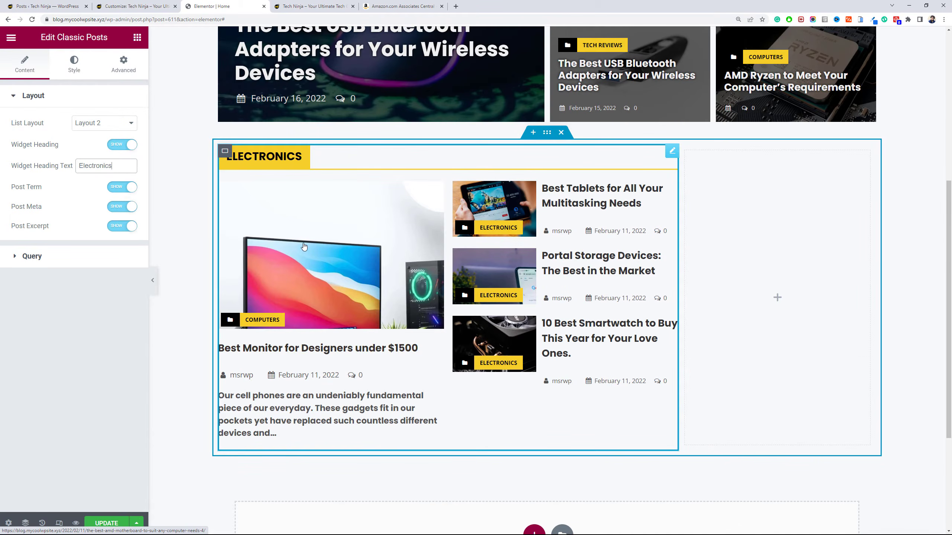
pyautogui.click(111, 187)
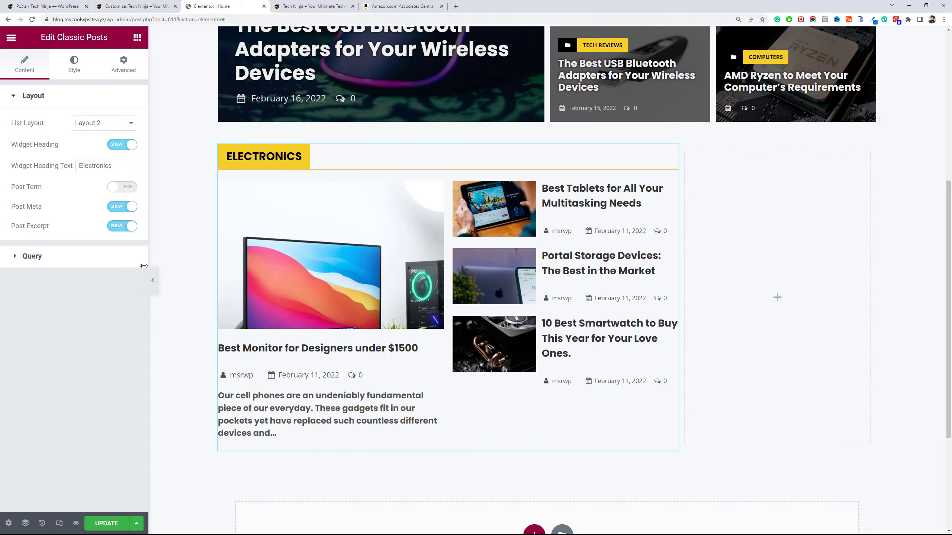
pyautogui.click(123, 209)
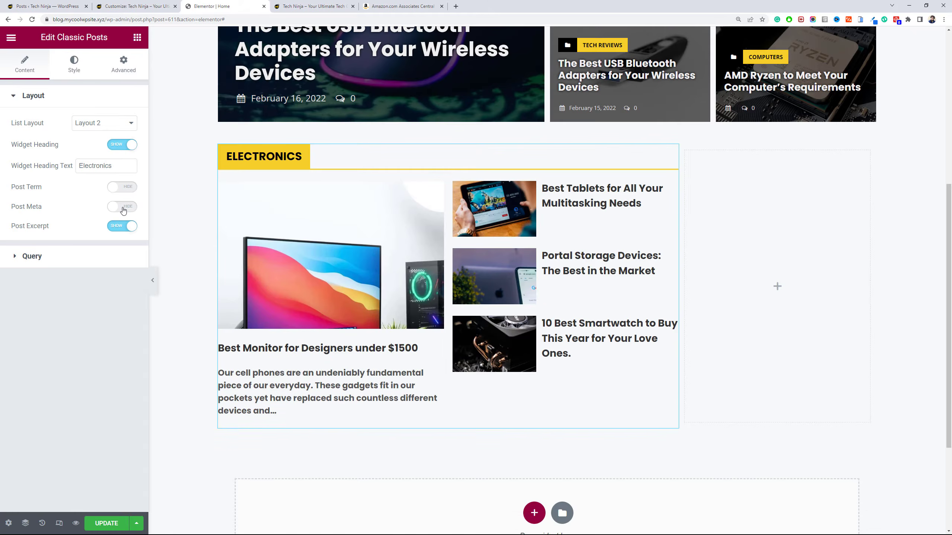
pyautogui.click(123, 208)
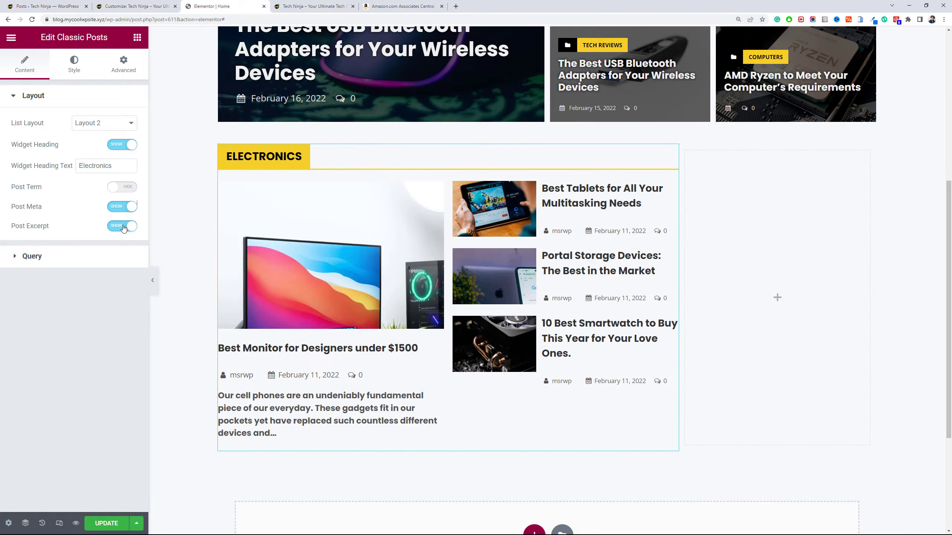
pyautogui.click(123, 226)
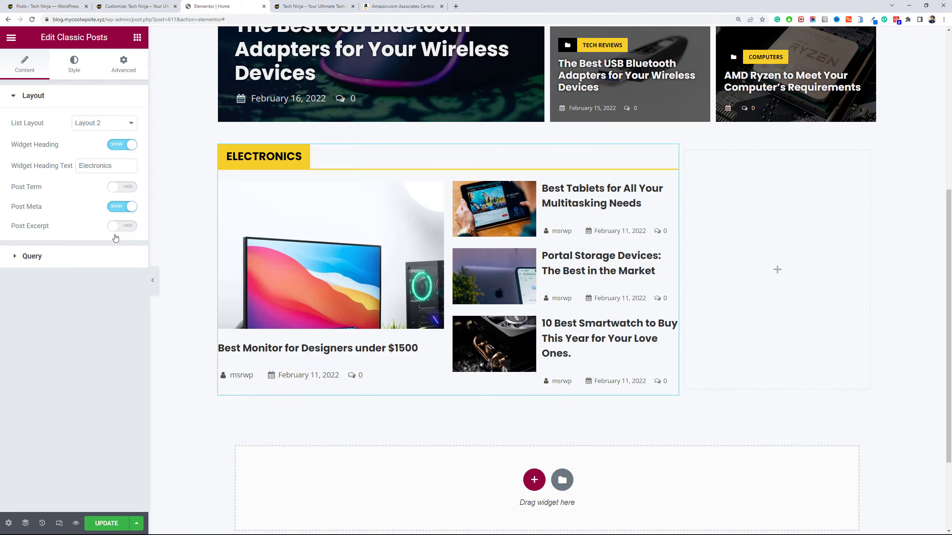
# Set the Electronics widget's query to 6 posts per page.
pyautogui.click(100, 77)
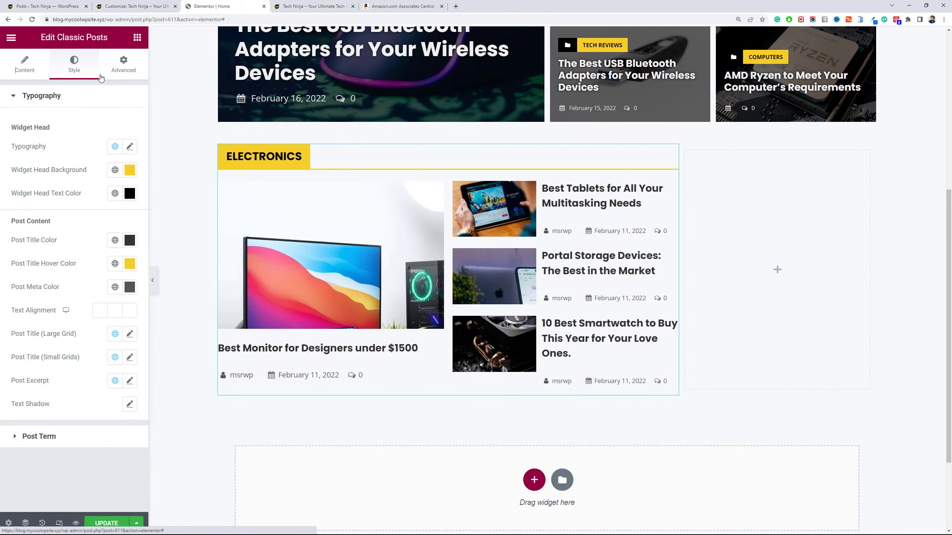
pyautogui.click(41, 74)
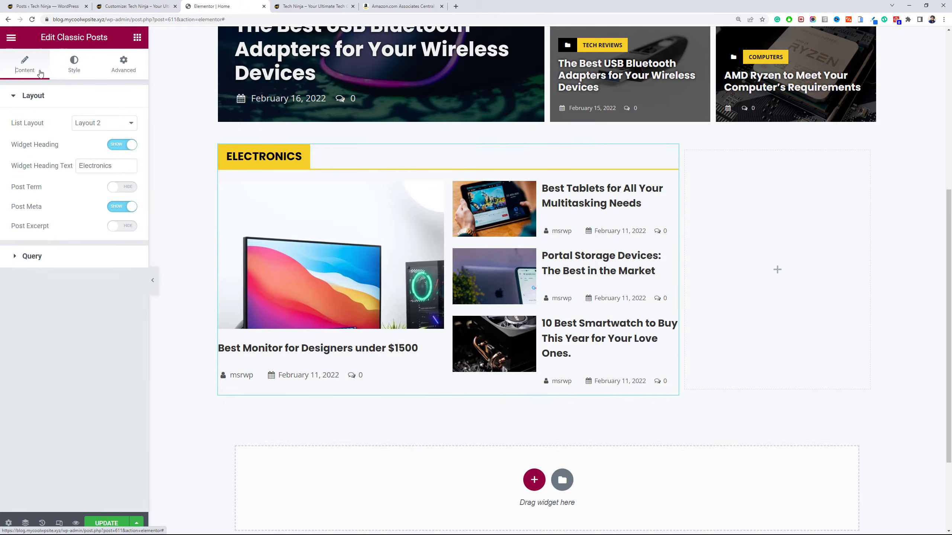
pyautogui.click(80, 251)
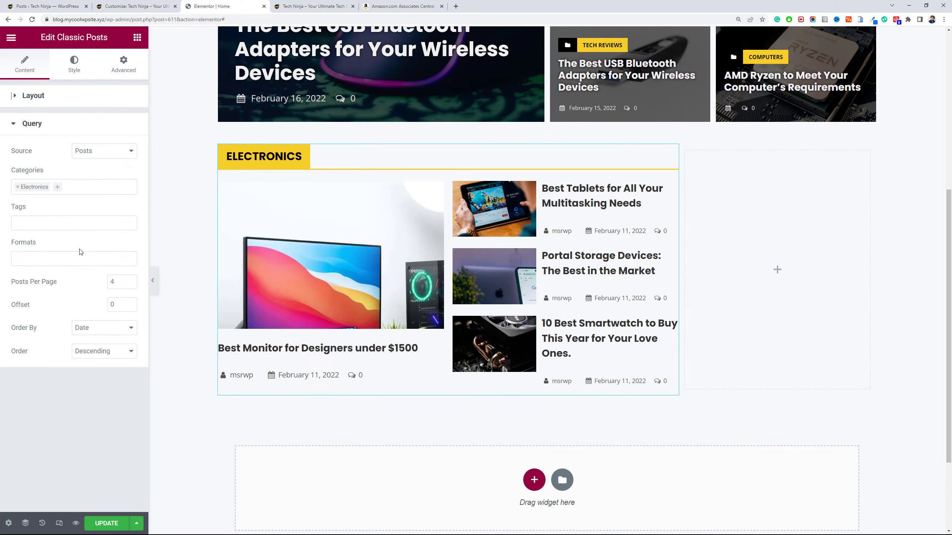
pyautogui.click(129, 279)
pyautogui.click(129, 280)
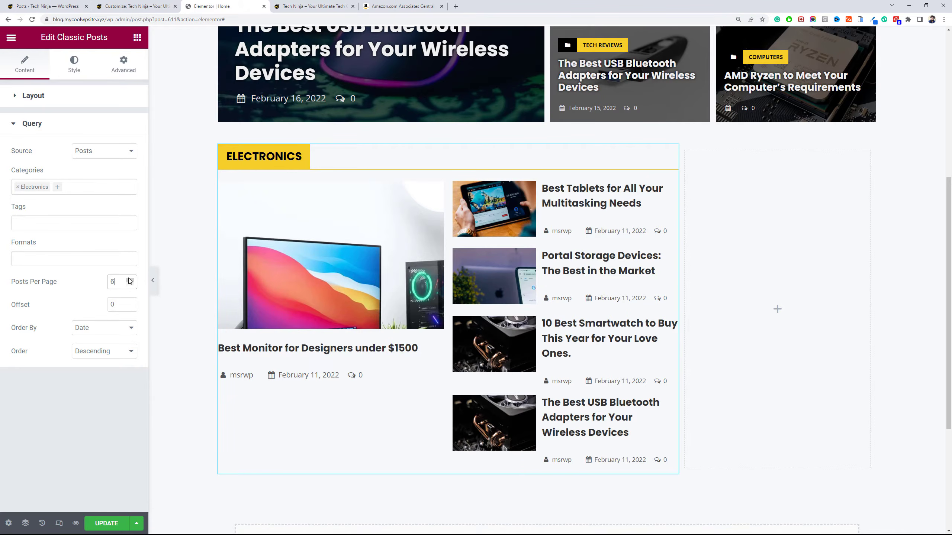
# Show the post excerpt in the Electronics widget and set its large-grid post title size to 2 em.
pyautogui.click(61, 96)
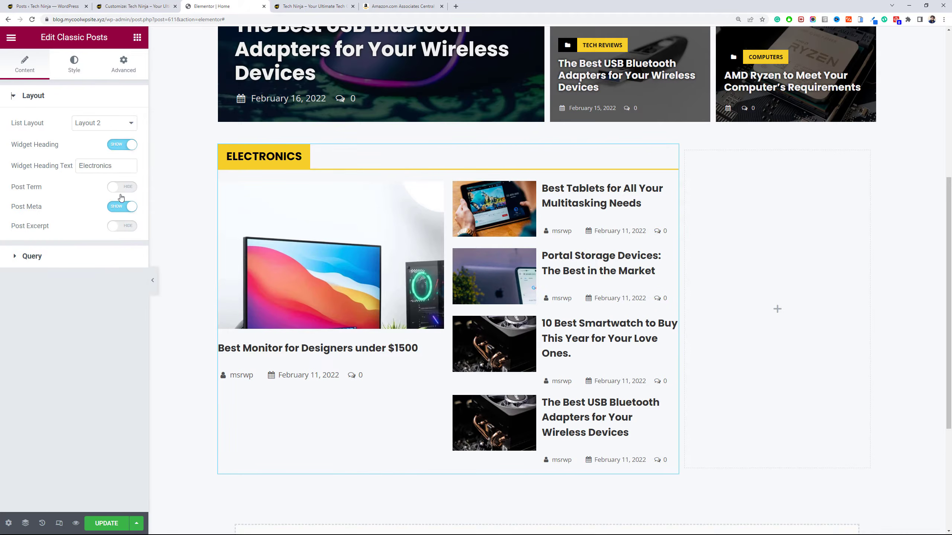
pyautogui.click(128, 225)
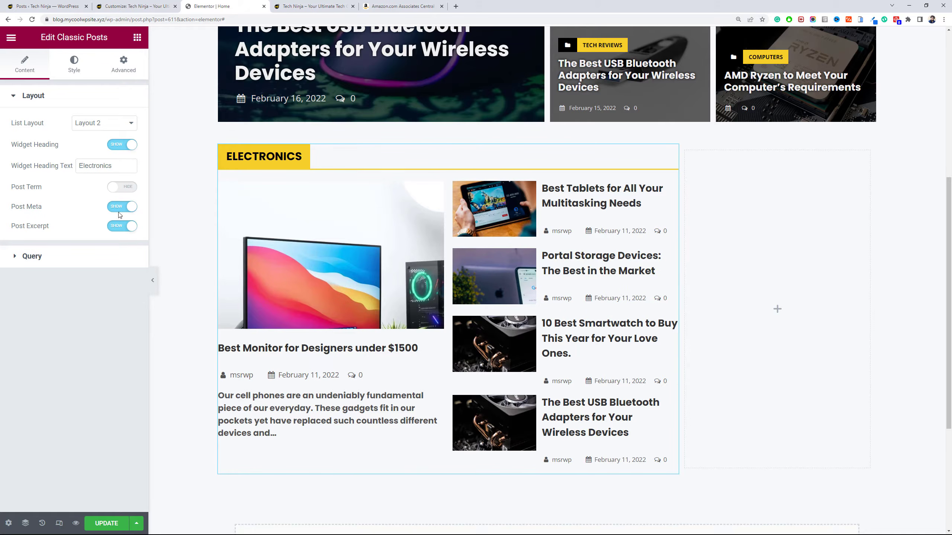
pyautogui.click(81, 71)
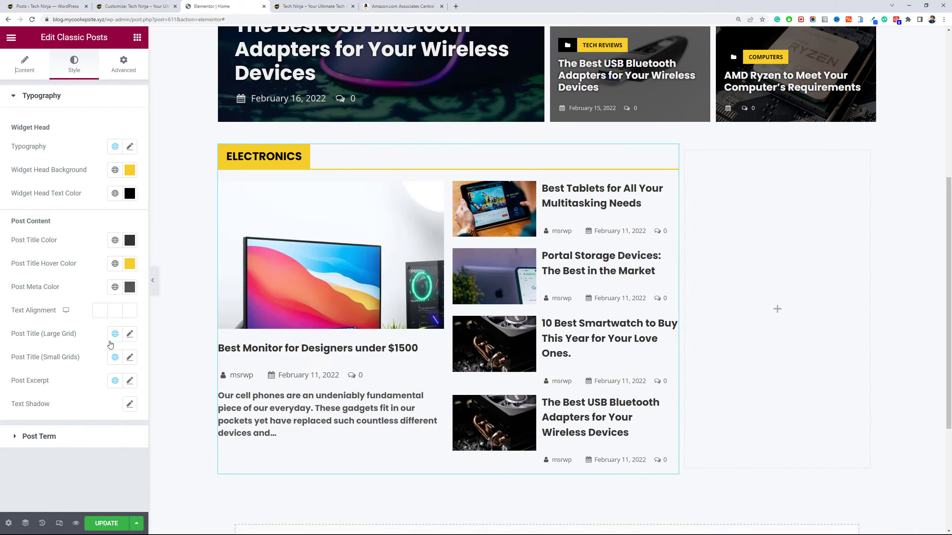
pyautogui.click(129, 334)
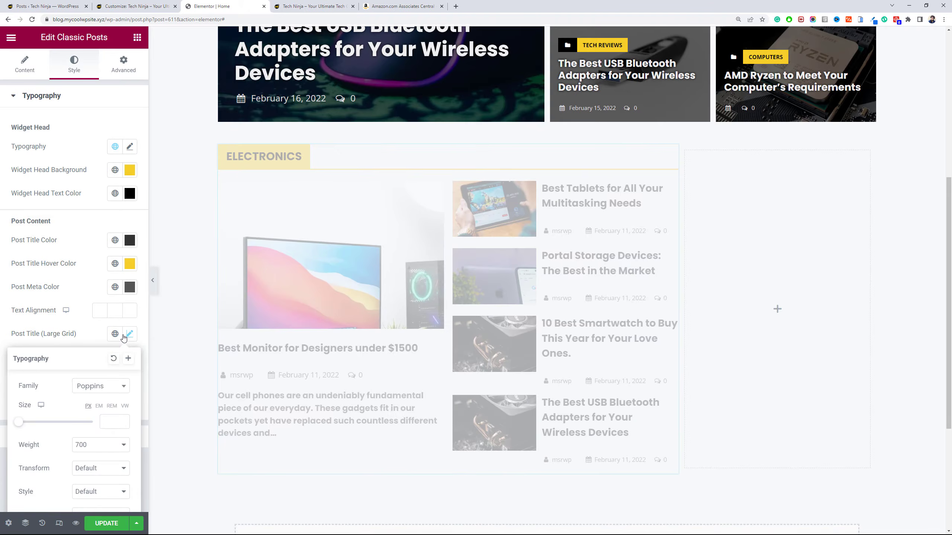
pyautogui.click(108, 423)
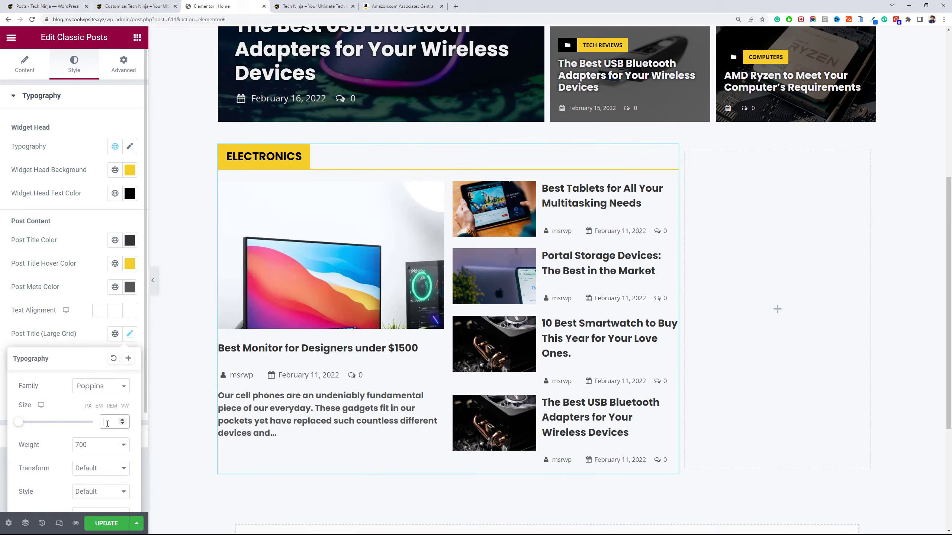
pyautogui.click(99, 406)
pyautogui.write('2')
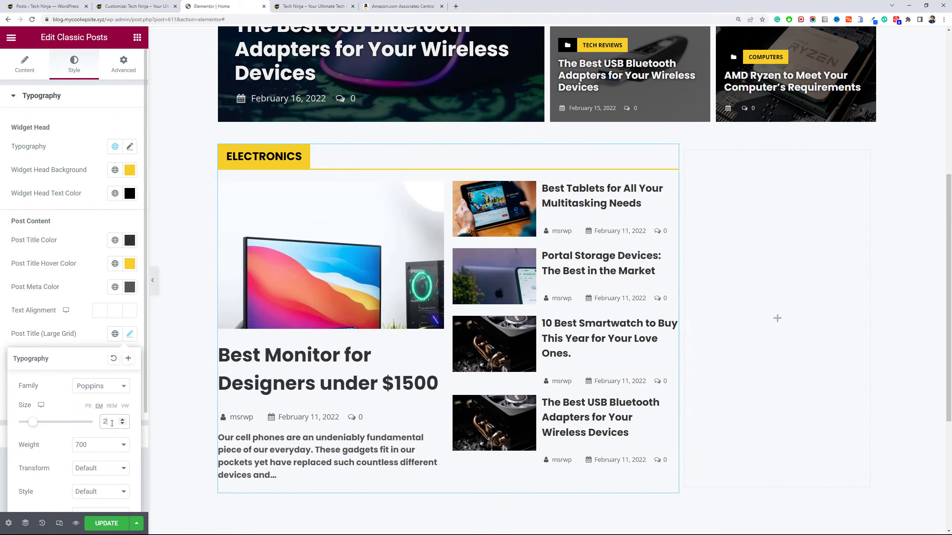
# Set the line height of the Electronics widget's large-grid post title to 1 em.
pyautogui.scroll(-3, 112, 423)
pyautogui.click(112, 427)
pyautogui.write('1')
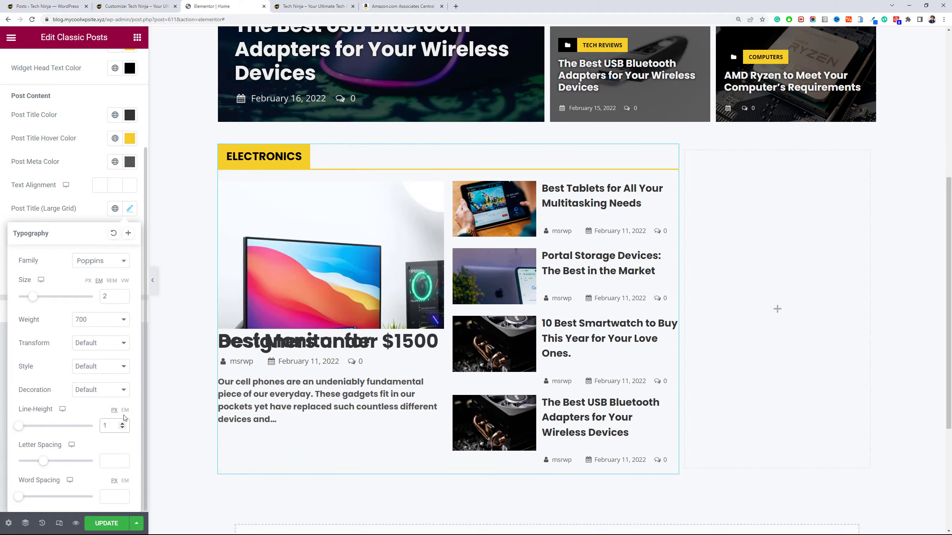
pyautogui.click(124, 410)
pyautogui.click(123, 428)
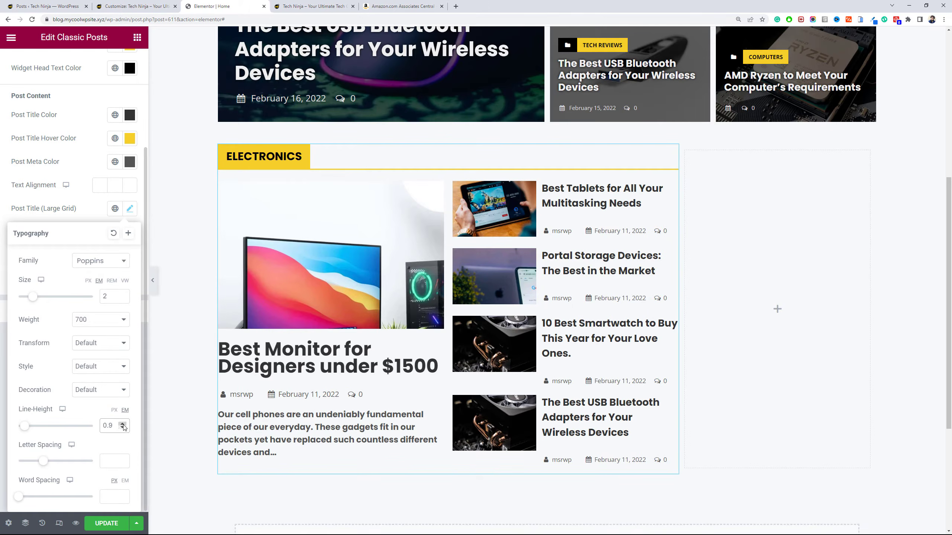
# Try Layout 1 as the Electronics widget's list layout and switch back to Layout 2.
pyautogui.scroll(5, 75, 263)
pyautogui.click(25, 64)
pyautogui.click(104, 123)
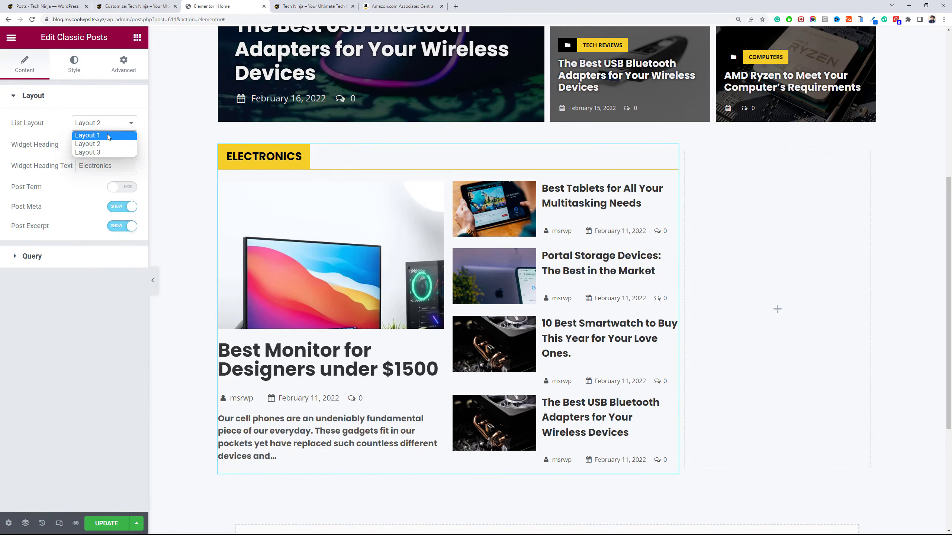
pyautogui.click(107, 135)
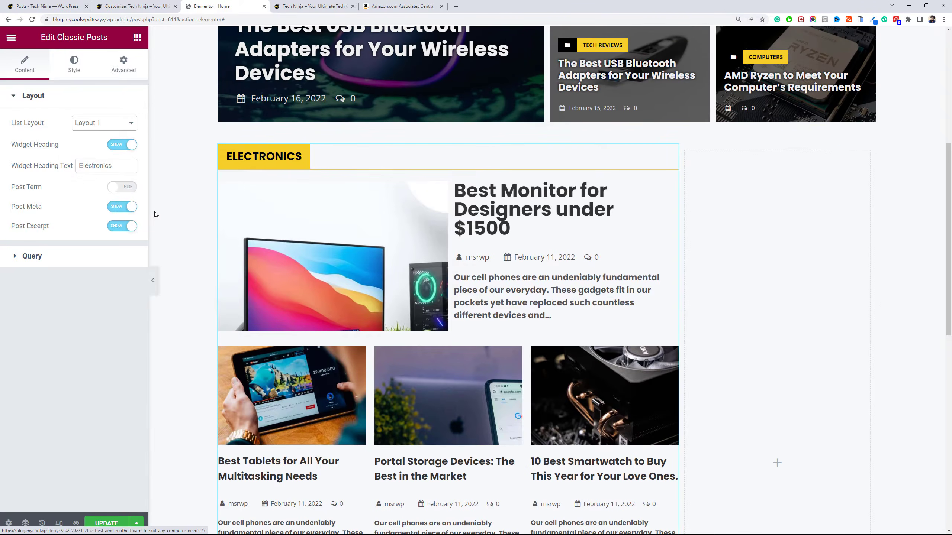
pyautogui.click(112, 124)
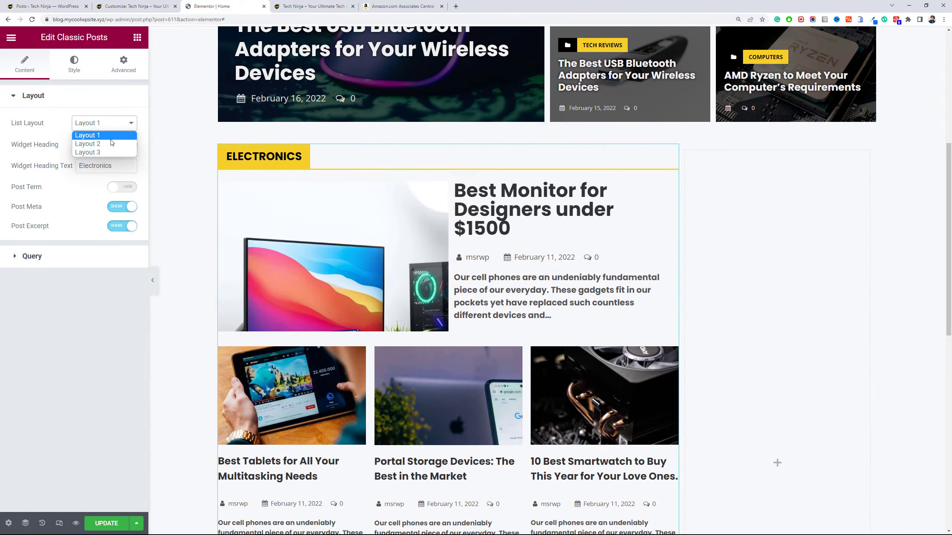
pyautogui.click(88, 144)
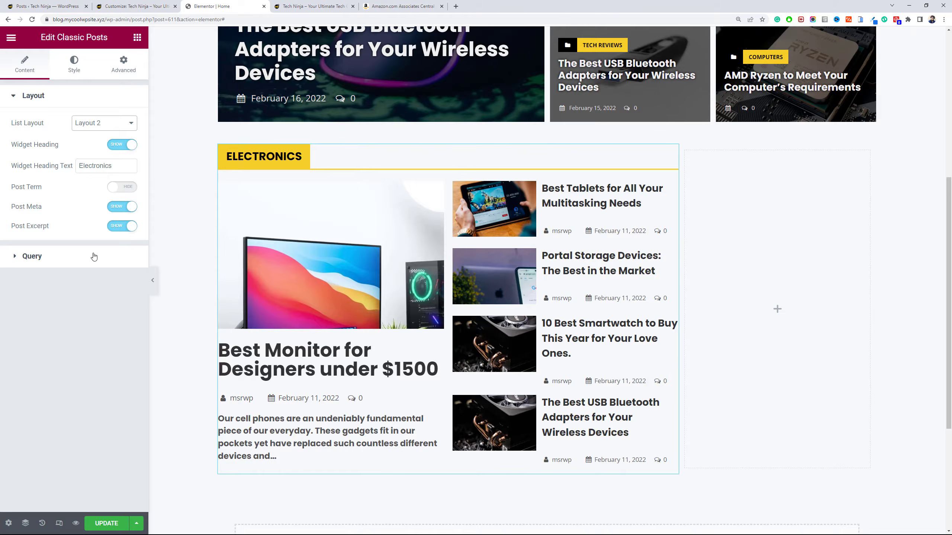
# Apply the regular-weight global font preset to the Electronics widget's post excerpt.
pyautogui.click(75, 67)
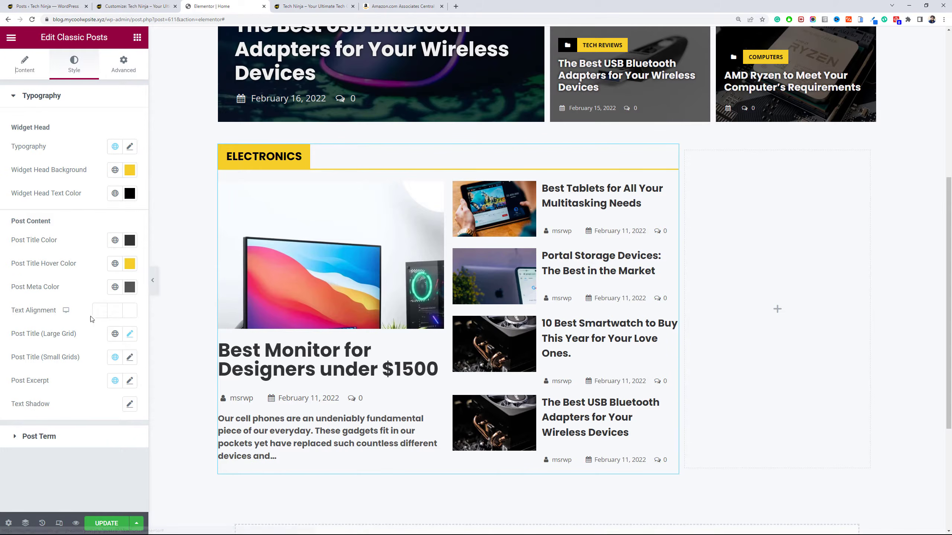
pyautogui.click(130, 381)
pyautogui.click(115, 381)
pyautogui.click(45, 459)
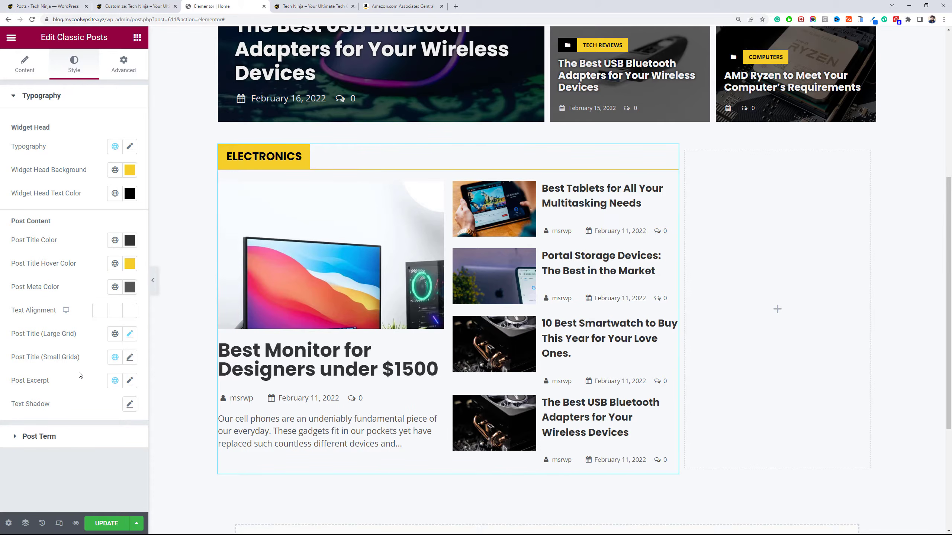
# Set the Electronics widget's small-grid post titles to weight 600 and size 16 px.
pyautogui.click(130, 360)
pyautogui.click(110, 467)
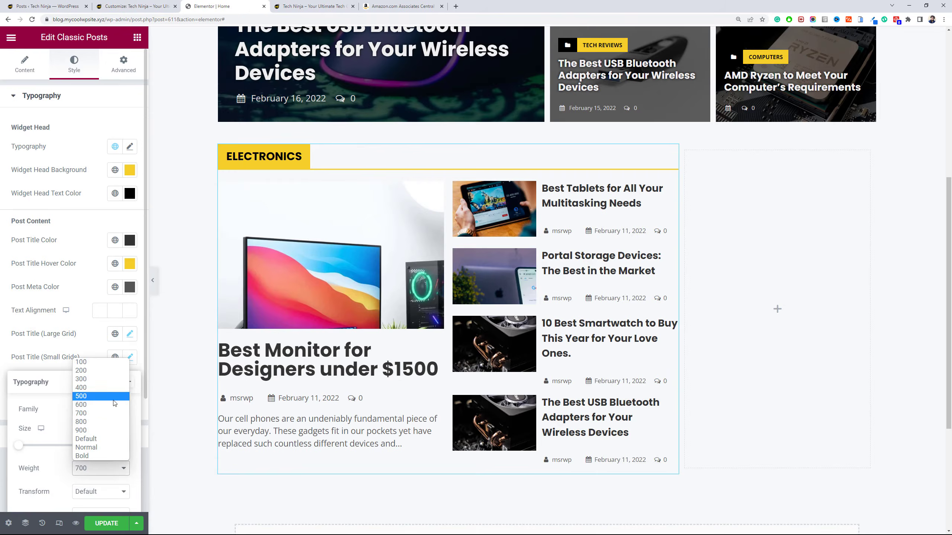
pyautogui.click(113, 408)
pyautogui.click(110, 442)
pyautogui.write('18')
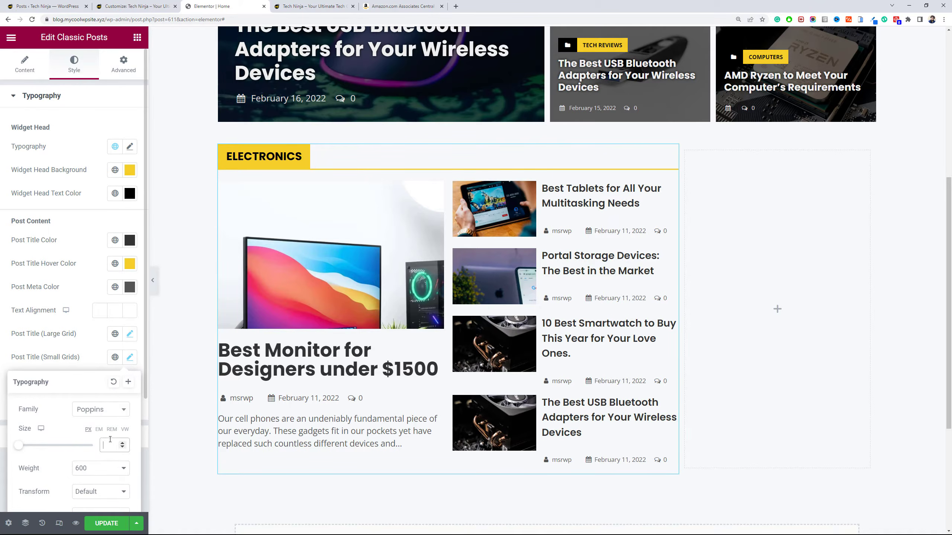
pyautogui.click(123, 447)
pyautogui.click(123, 448)
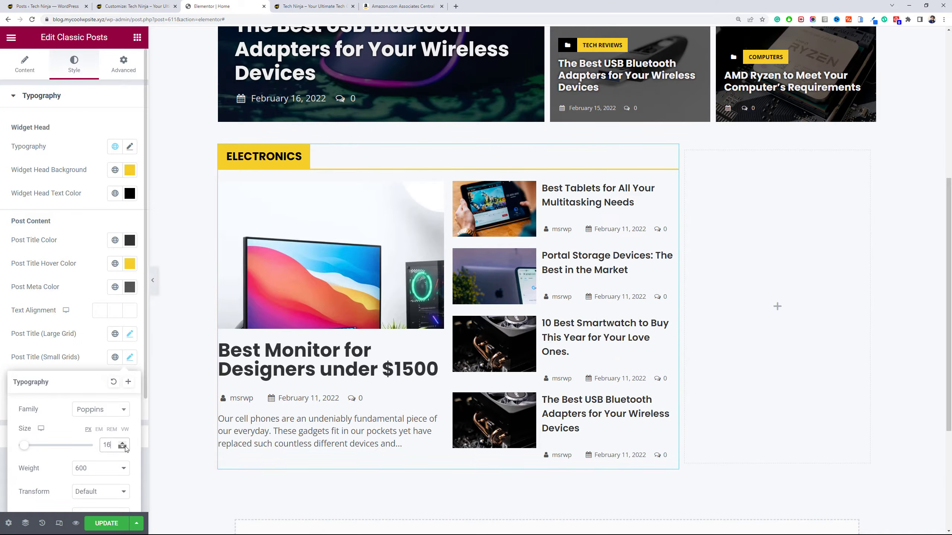
# Set the line height of the Electronics widget's small-grid post titles to 1.1 em.
pyautogui.scroll(-4, 107, 445)
pyautogui.click(115, 427)
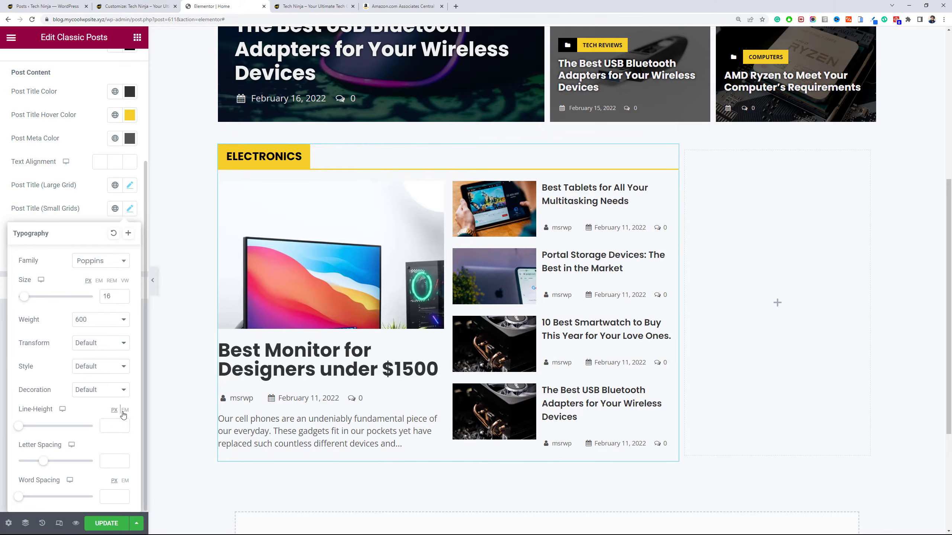
pyautogui.write('1')
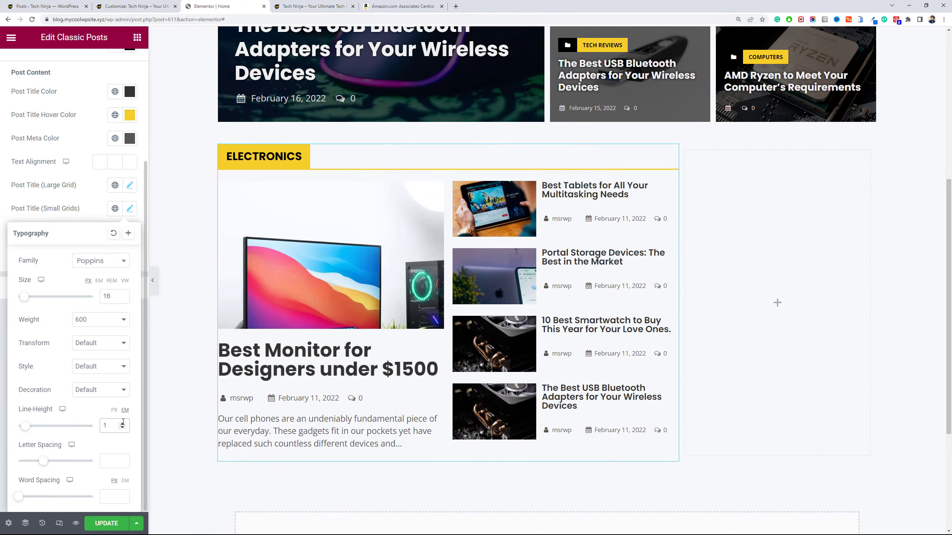
pyautogui.click(123, 424)
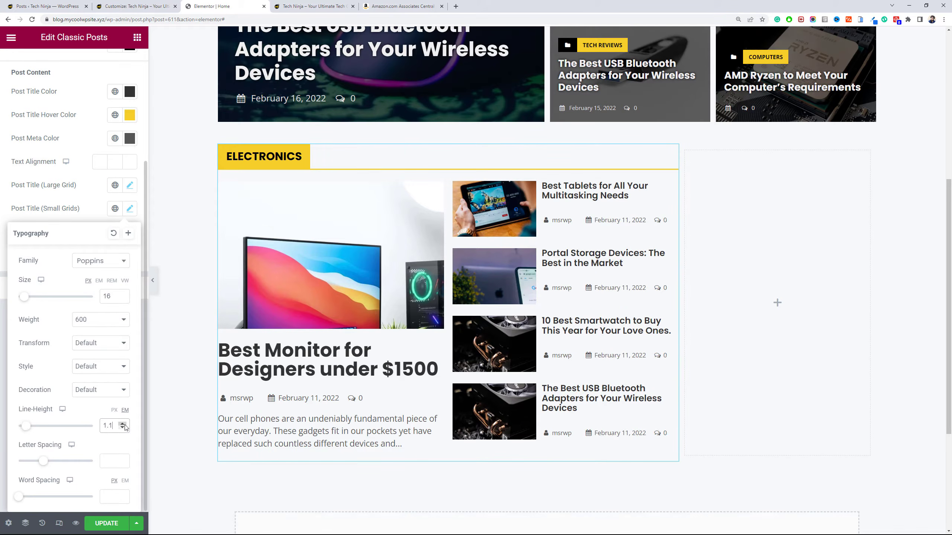
pyautogui.click(72, 216)
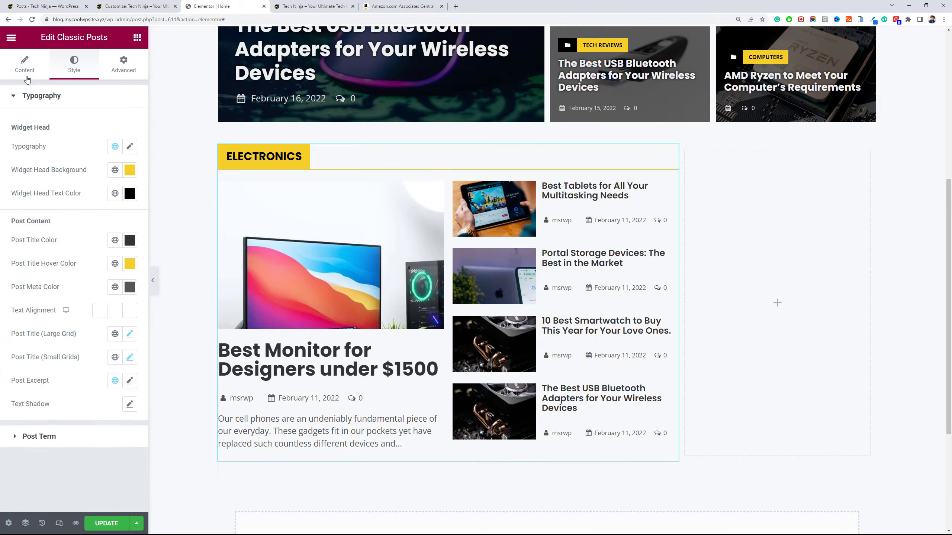
# Try hiding the post meta in the Electronics widget and show it again.
pyautogui.click(26, 76)
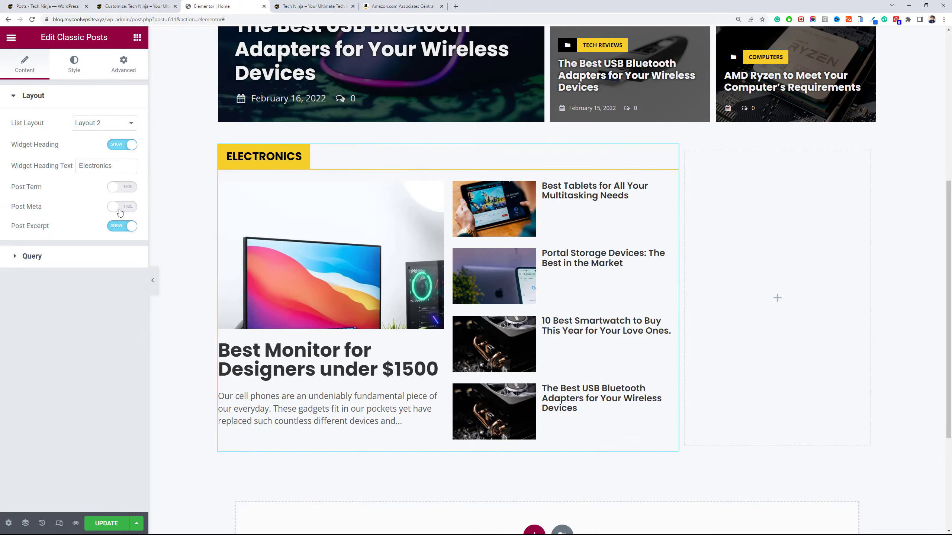
pyautogui.click(120, 207)
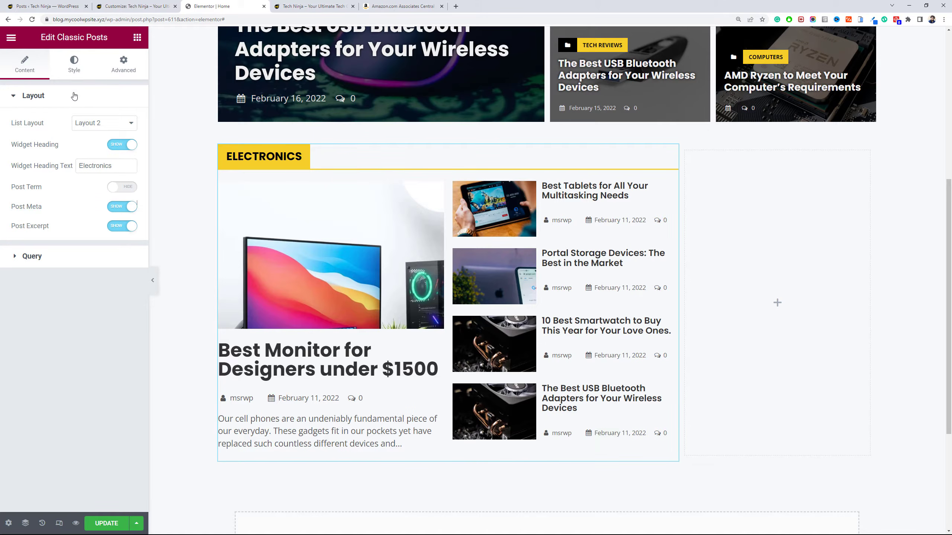
# Align the Electronics widget's post content text to the left.
pyautogui.click(74, 64)
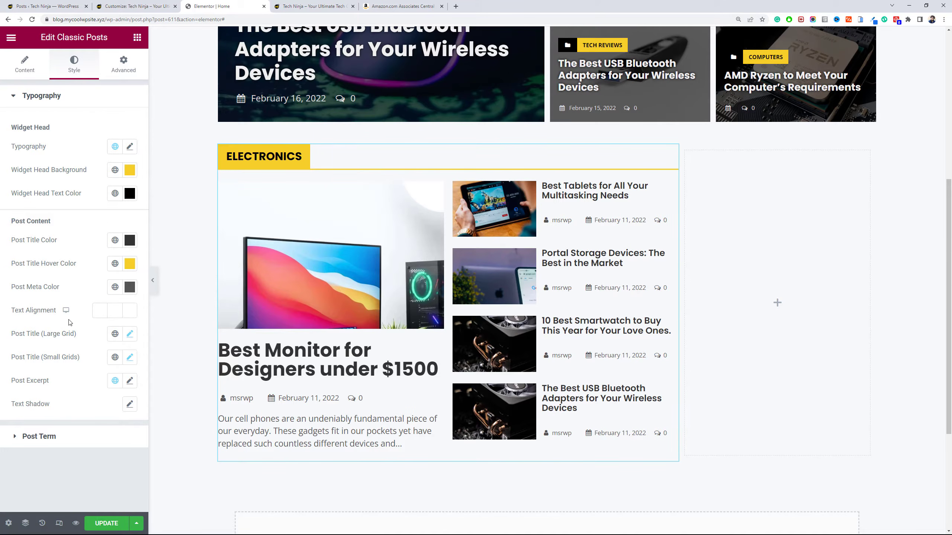
pyautogui.click(114, 311)
pyautogui.click(100, 311)
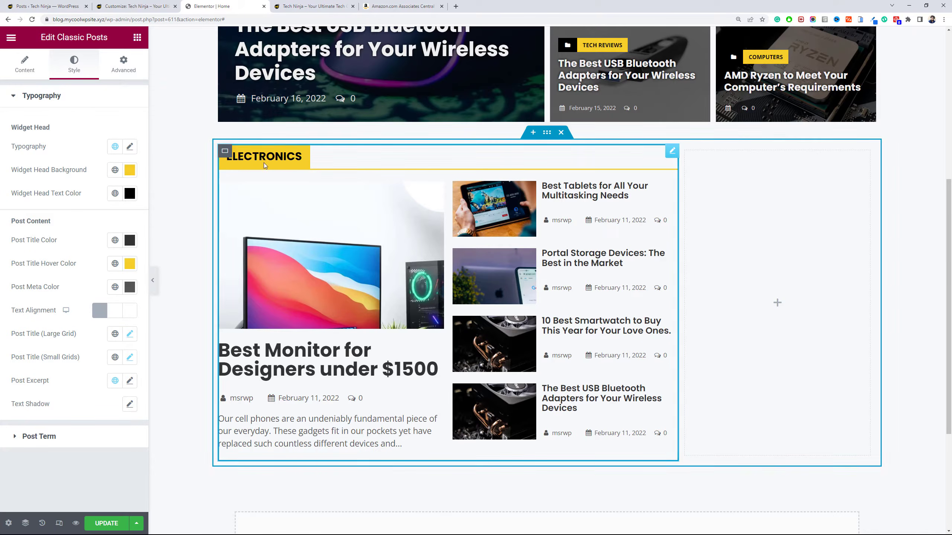
# Add a Cone Blog Posts List widget to the empty column beside the Electronics widget.
pyautogui.click(731, 219)
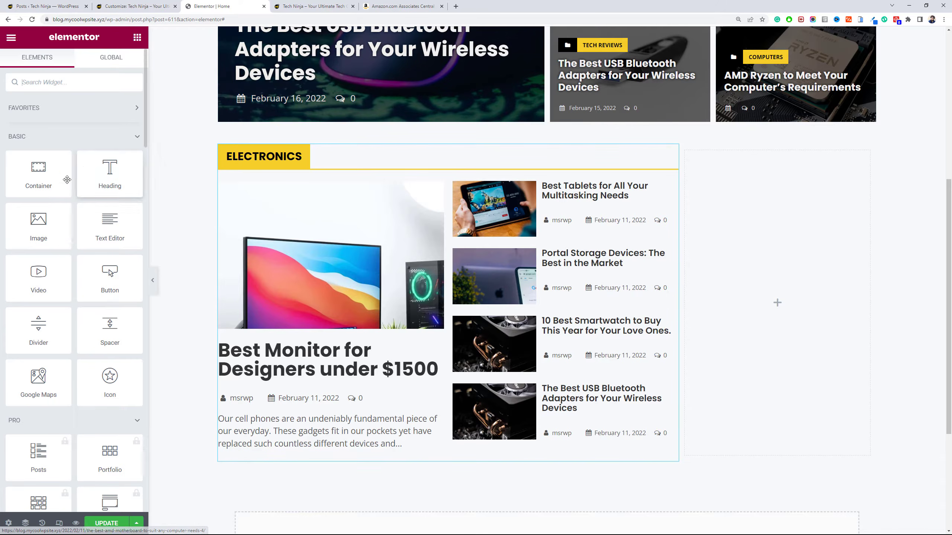
pyautogui.scroll(-20, 56, 199)
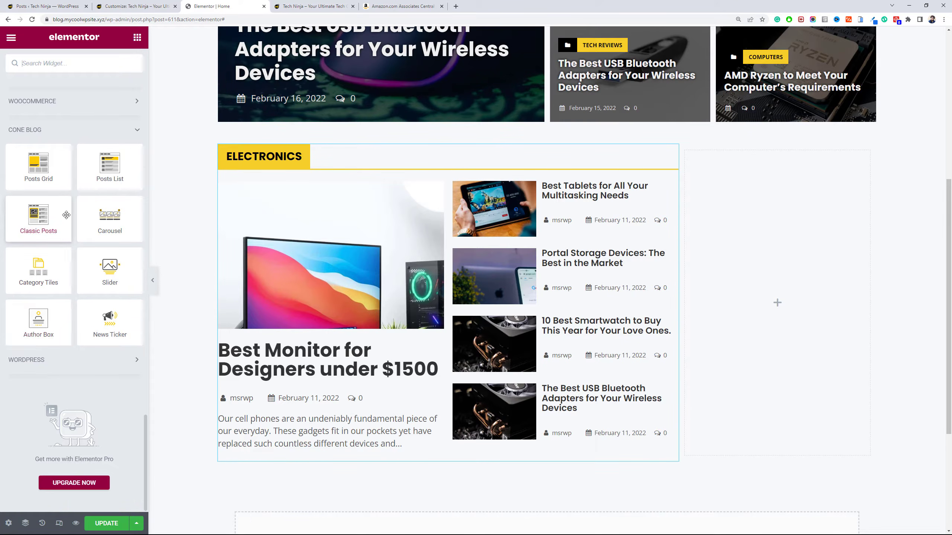
pyautogui.moveTo(110, 165); pyautogui.dragTo(737, 221)
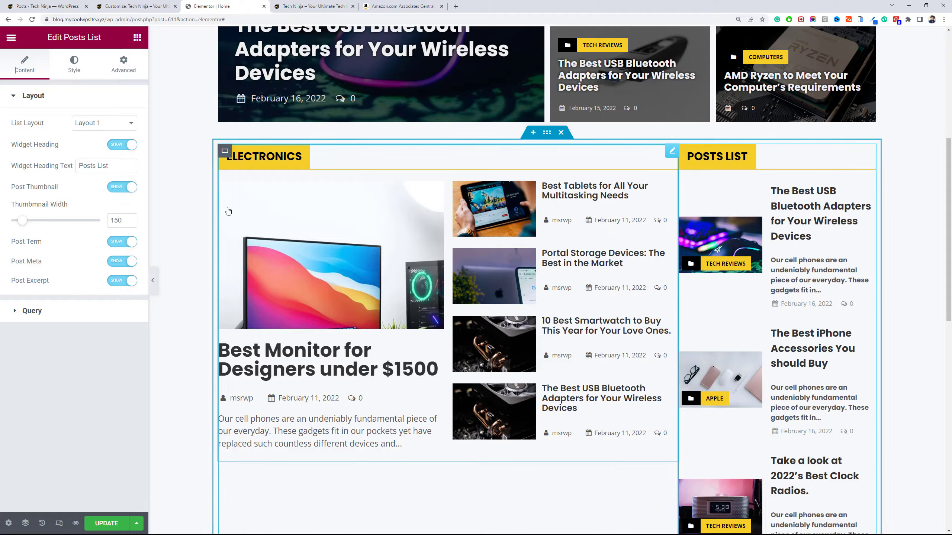
# Try Layout 2 for the Posts List widget and switch it back to Layout 1.
pyautogui.click(101, 123)
pyautogui.click(106, 147)
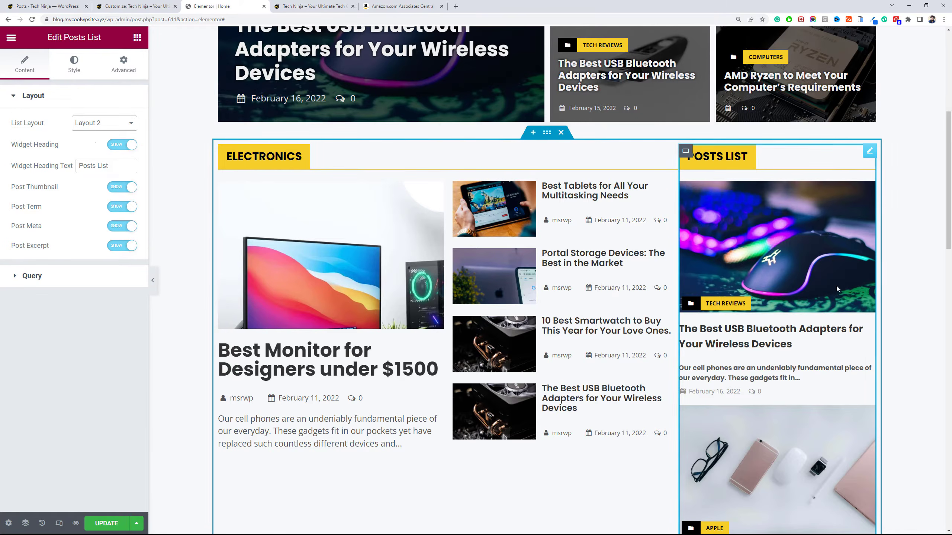
pyautogui.moveTo(948, 224); pyautogui.dragTo(950, 252)
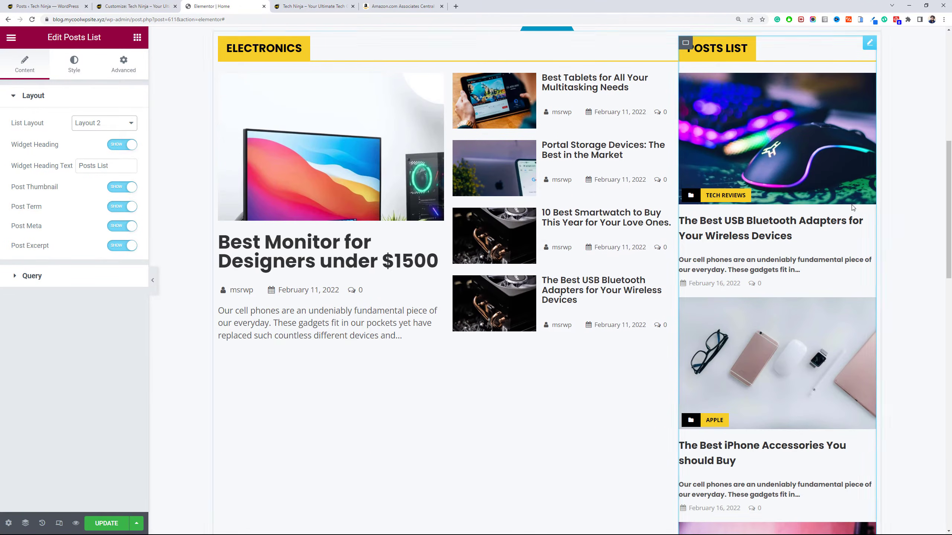
pyautogui.scroll(5, 171, 146)
pyautogui.click(128, 124)
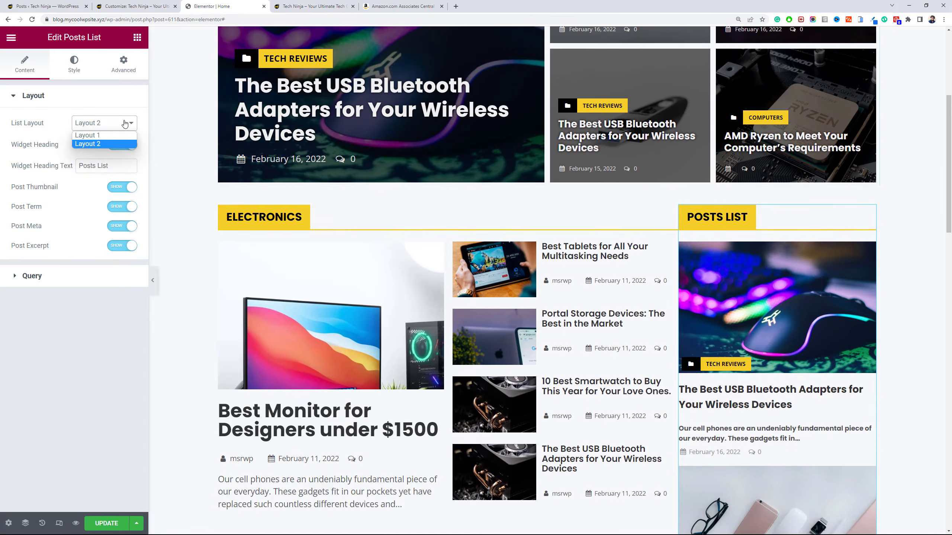
pyautogui.click(111, 135)
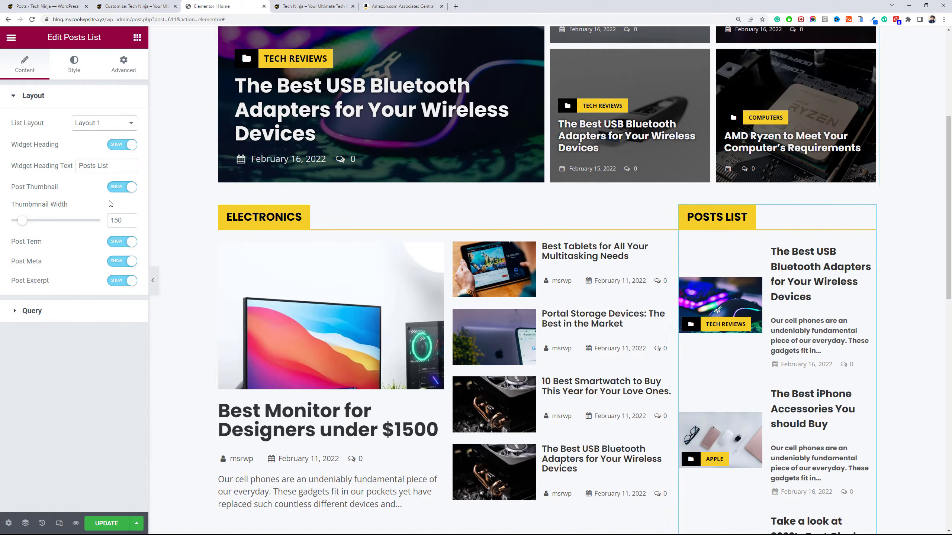
# Set the Posts List widget's thumbnail width to 90 and hide its post term and post excerpt.
pyautogui.click(114, 220)
pyautogui.write('90')
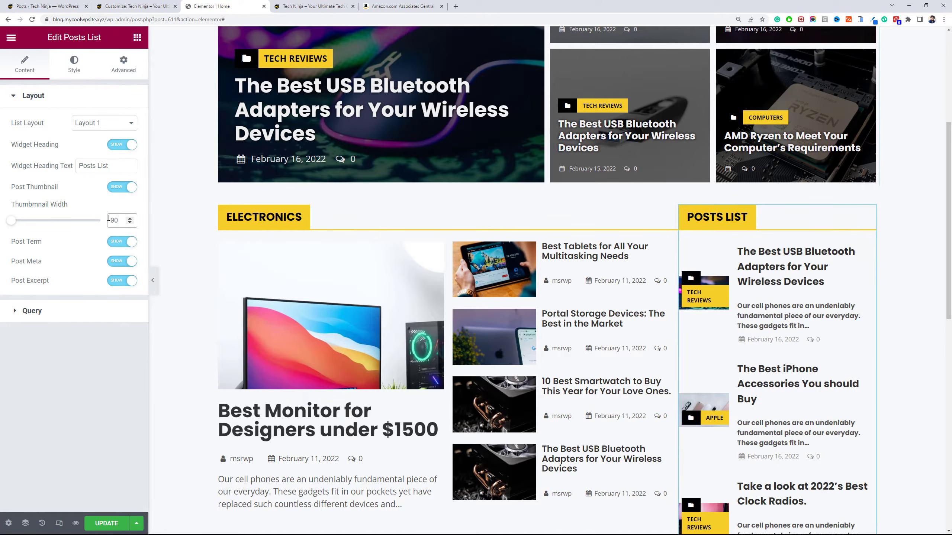
pyautogui.click(121, 247)
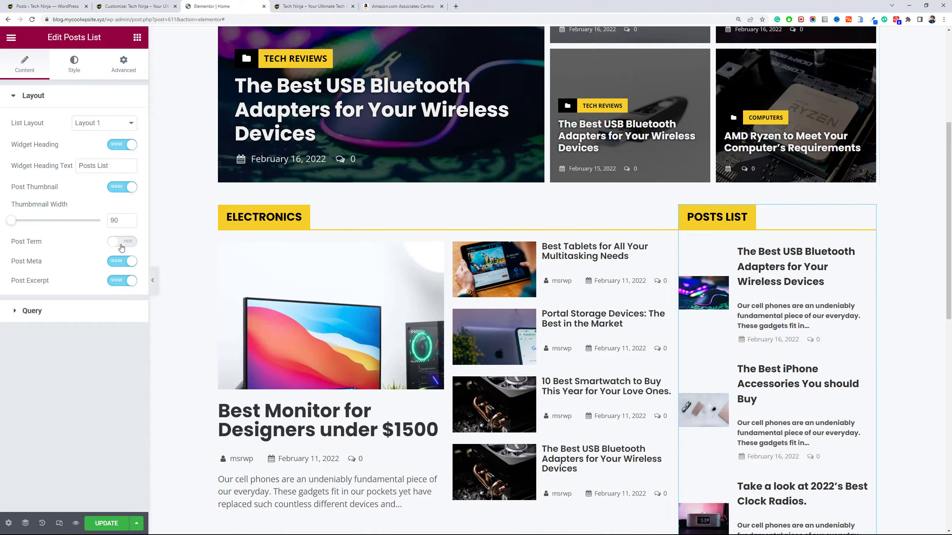
pyautogui.click(122, 281)
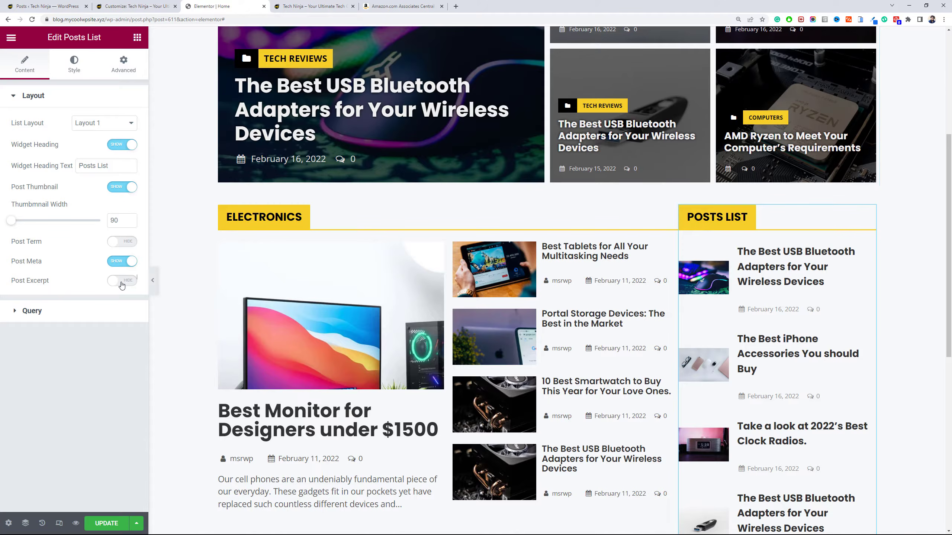
# Set the Posts List widget's heading text to "Reviews" and limit its query to the Tech Reviews category.
pyautogui.tripleClick(111, 165)
pyautogui.write('Reviews')
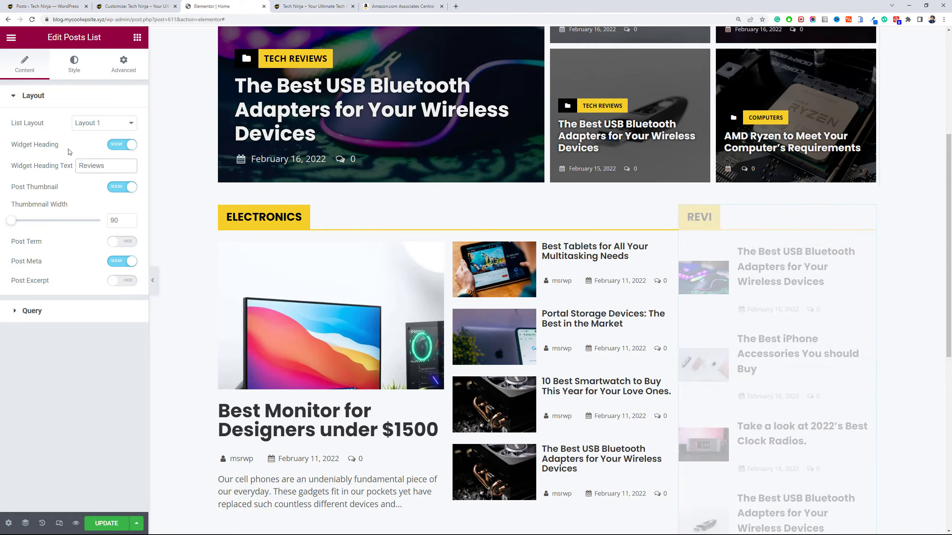
pyautogui.click(75, 311)
pyautogui.click(105, 185)
pyautogui.scroll(-5, 99, 273)
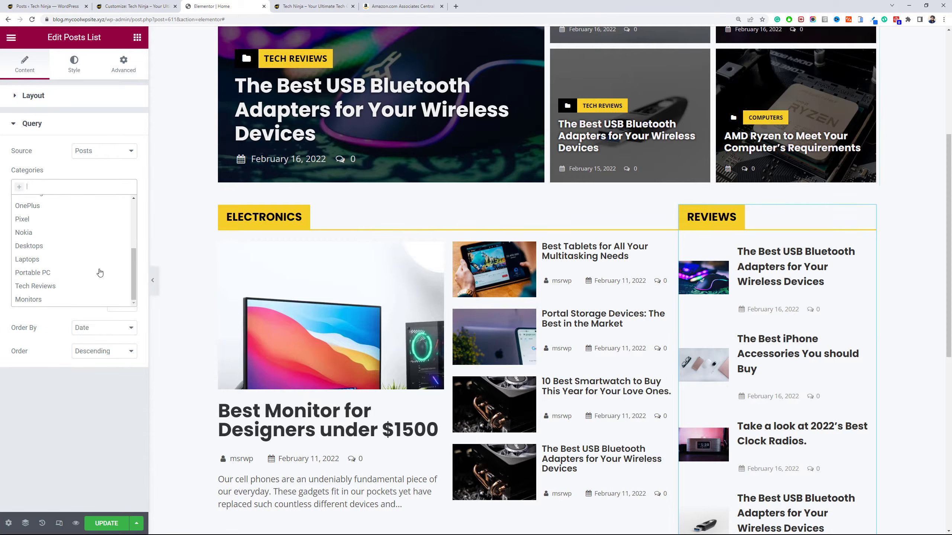
pyautogui.click(100, 286)
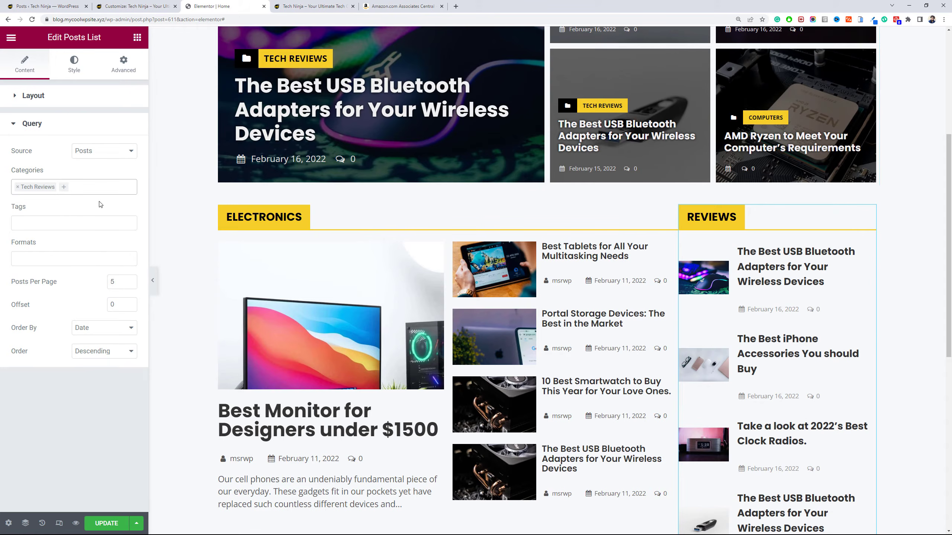
# Set the Reviews list's post title typography to weight 600 and size 14 px.
pyautogui.click(79, 77)
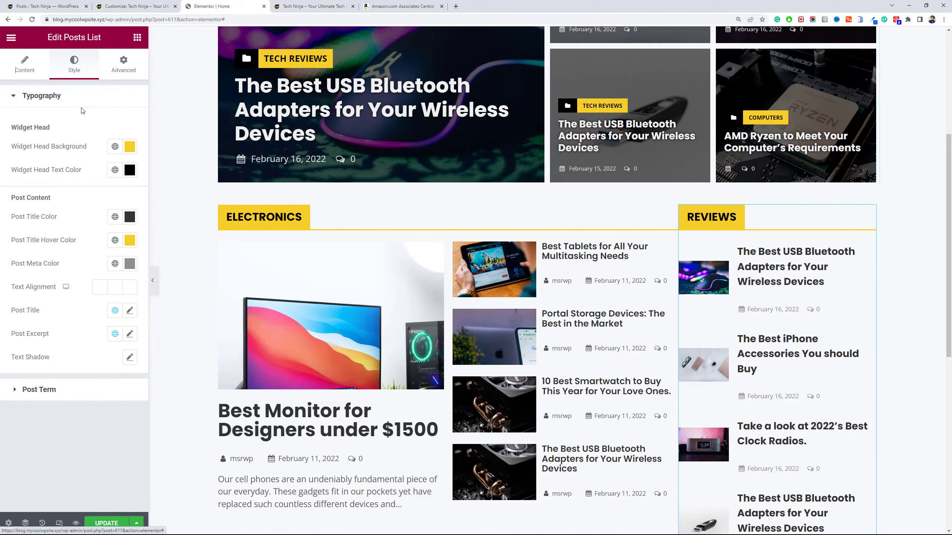
pyautogui.click(126, 313)
pyautogui.click(100, 421)
pyautogui.click(101, 476)
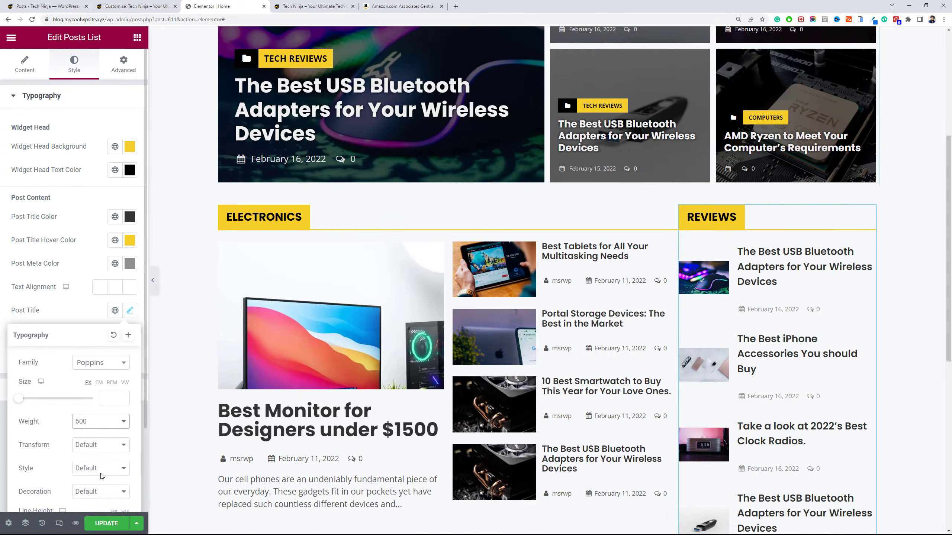
pyautogui.click(110, 401)
pyautogui.write('16')
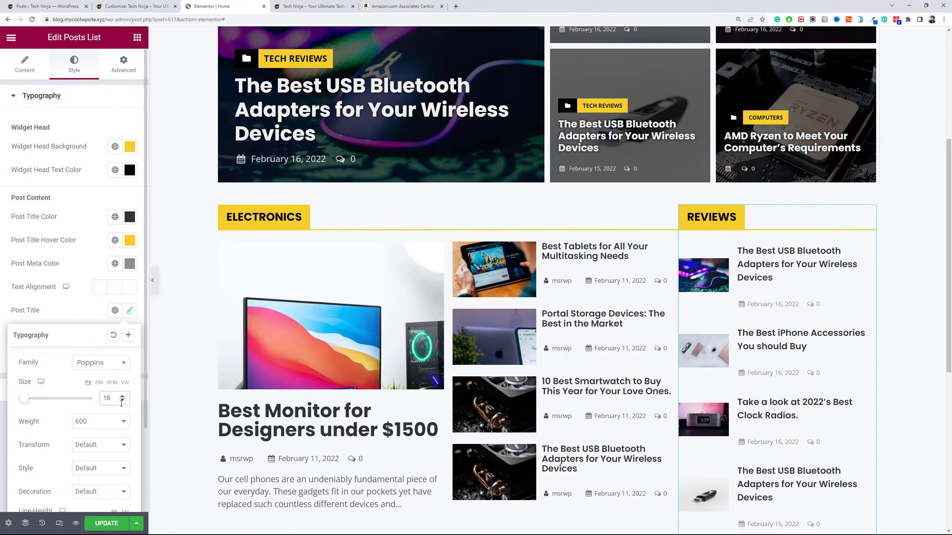
pyautogui.click(122, 400)
pyautogui.click(123, 401)
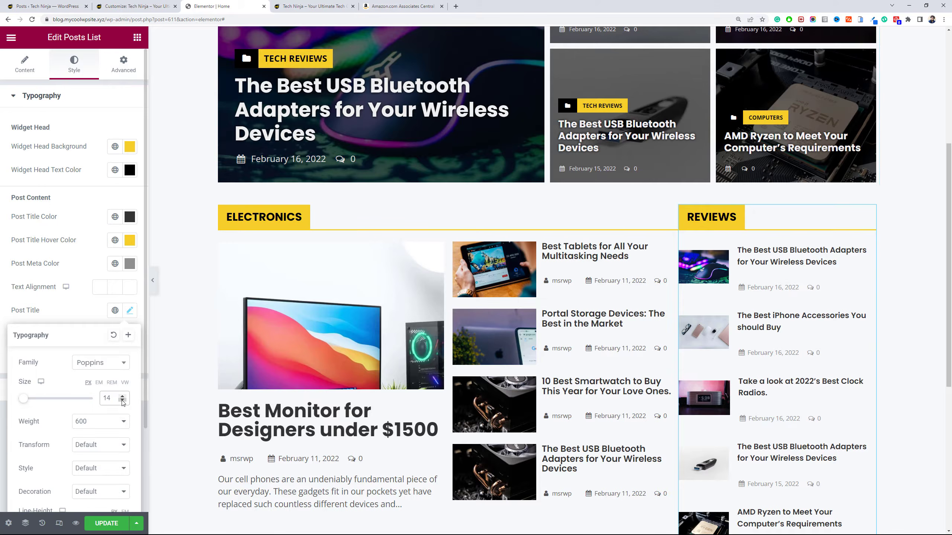
# Unlink the margins of the container holding the Reviews list and set its left margin to 50 px.
pyautogui.click(226, 212)
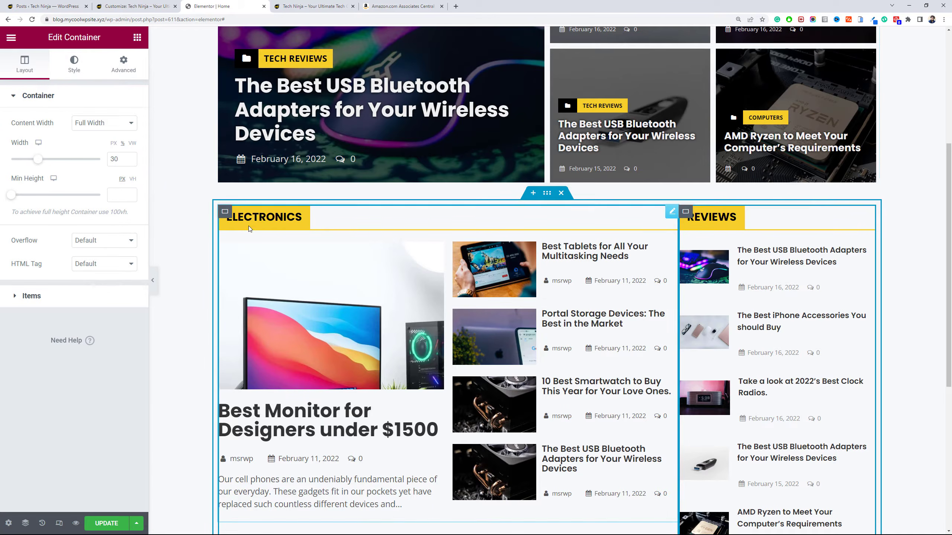
pyautogui.click(226, 212)
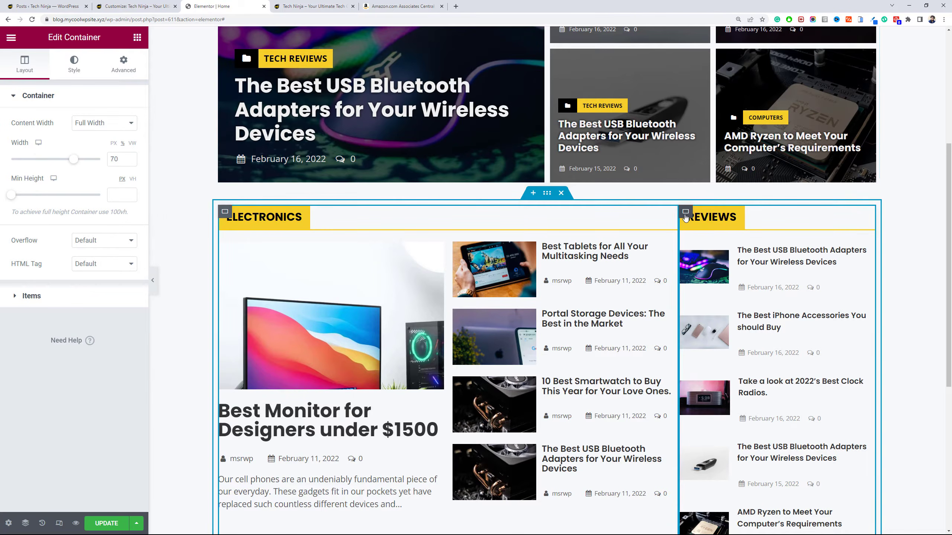
pyautogui.click(684, 214)
pyautogui.click(123, 64)
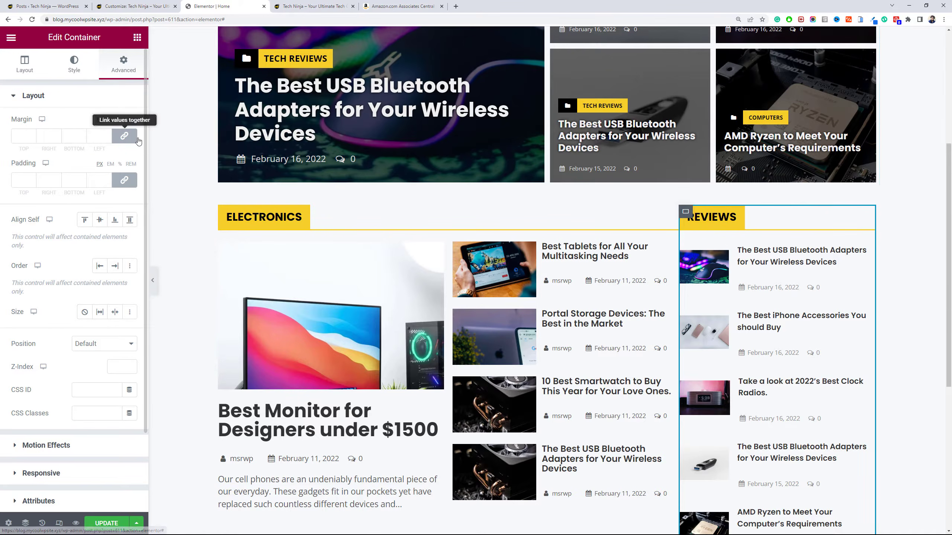
pyautogui.click(125, 136)
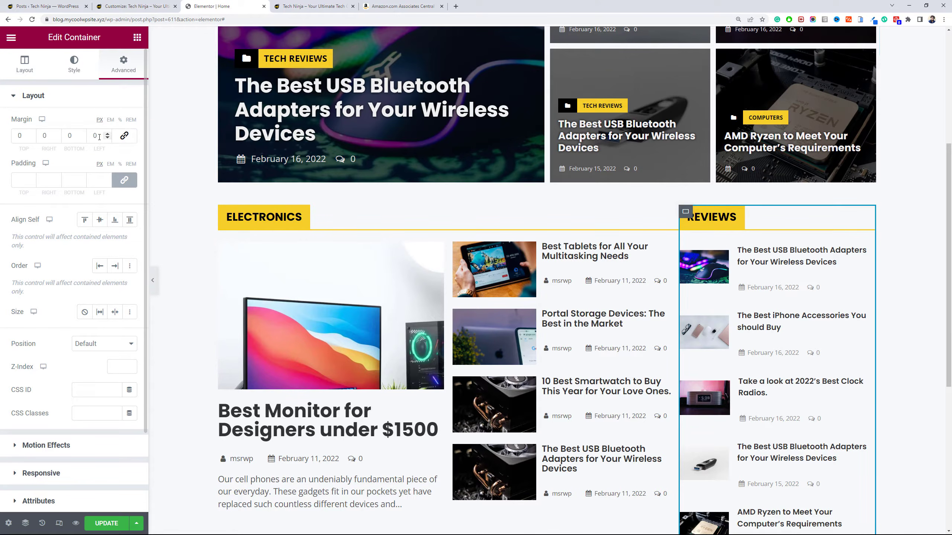
pyautogui.click(82, 138)
pyautogui.moveTo(72, 135); pyautogui.dragTo(56, 136)
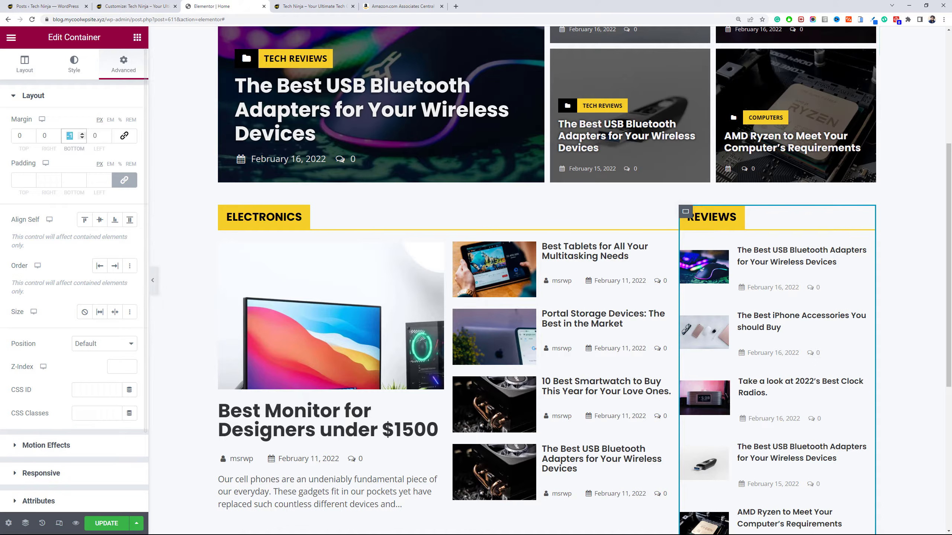
pyautogui.write('0')
pyautogui.click(92, 138)
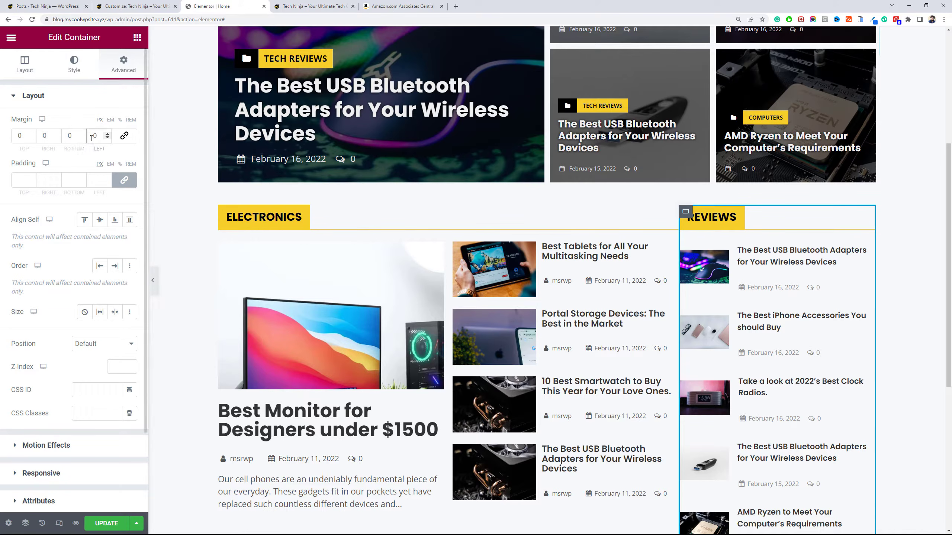
pyautogui.write('2')
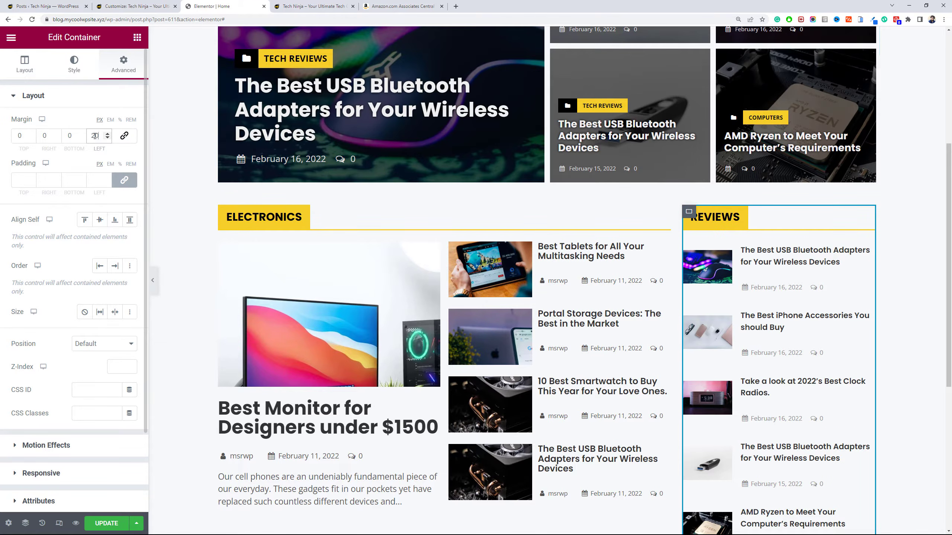
pyautogui.write('50')
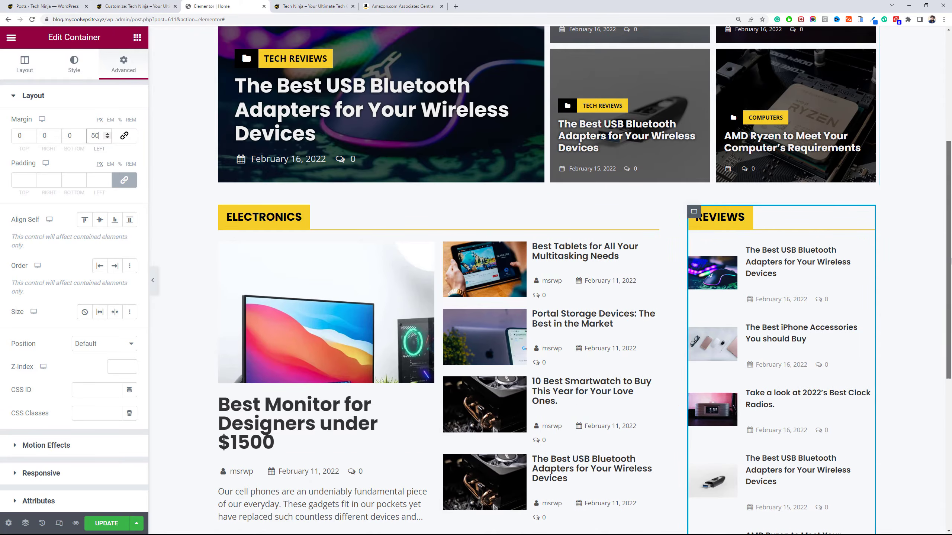
# Hide the post meta in the Reviews list and set its thumbnail width to 100.
pyautogui.scroll(-2, 861, 143)
pyautogui.click(868, 130)
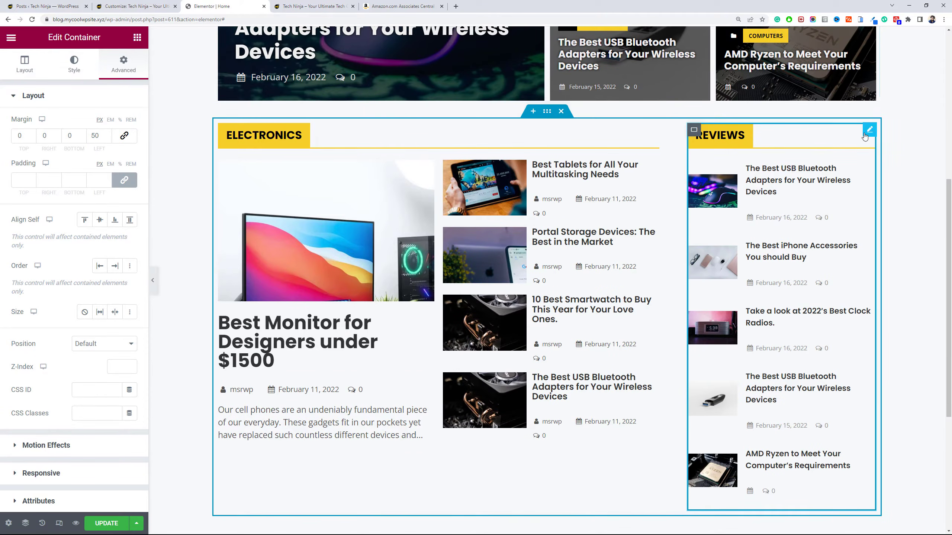
pyautogui.click(124, 261)
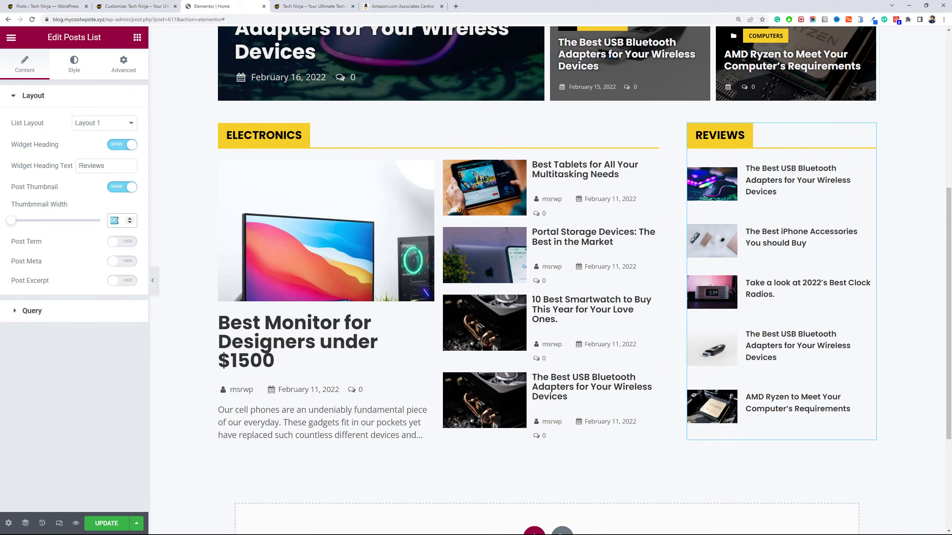
pyautogui.write('100')
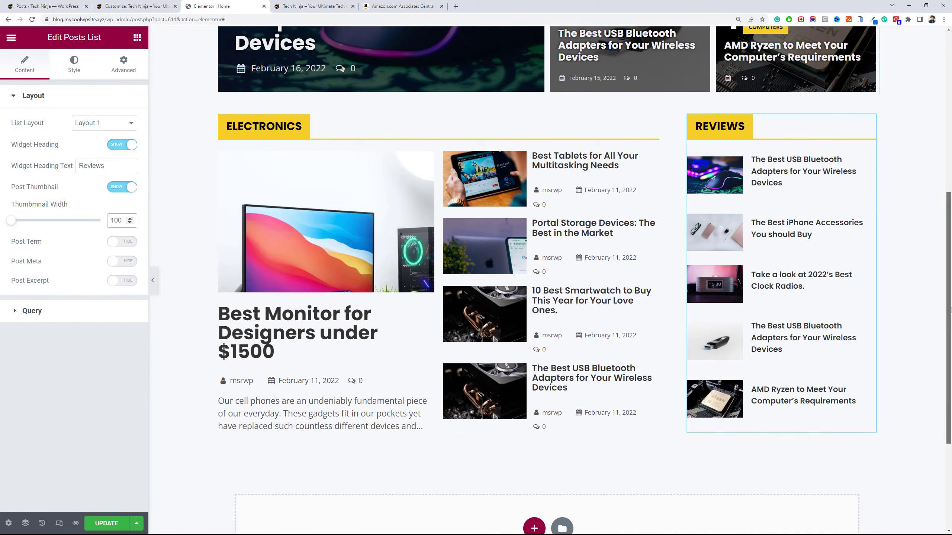
pyautogui.scroll(-1, 562, 277)
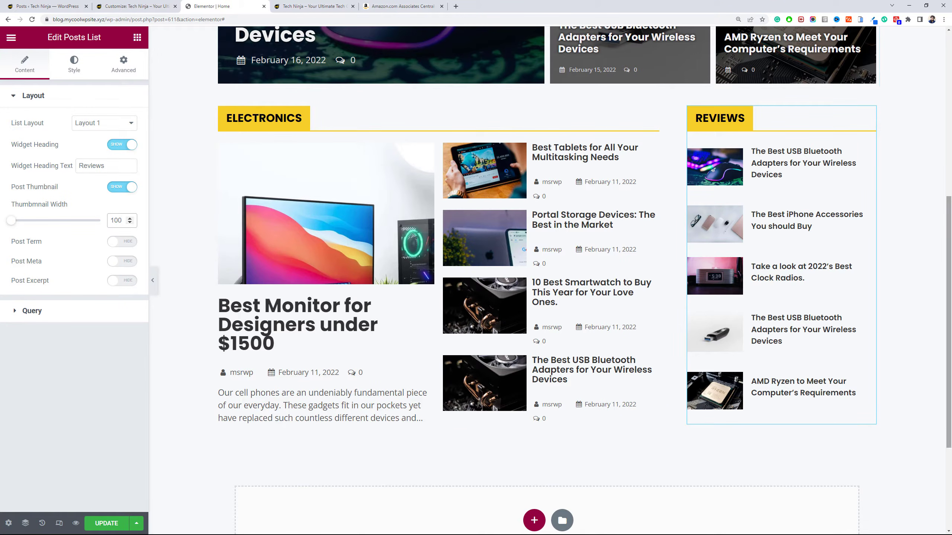
pyautogui.click(32, 311)
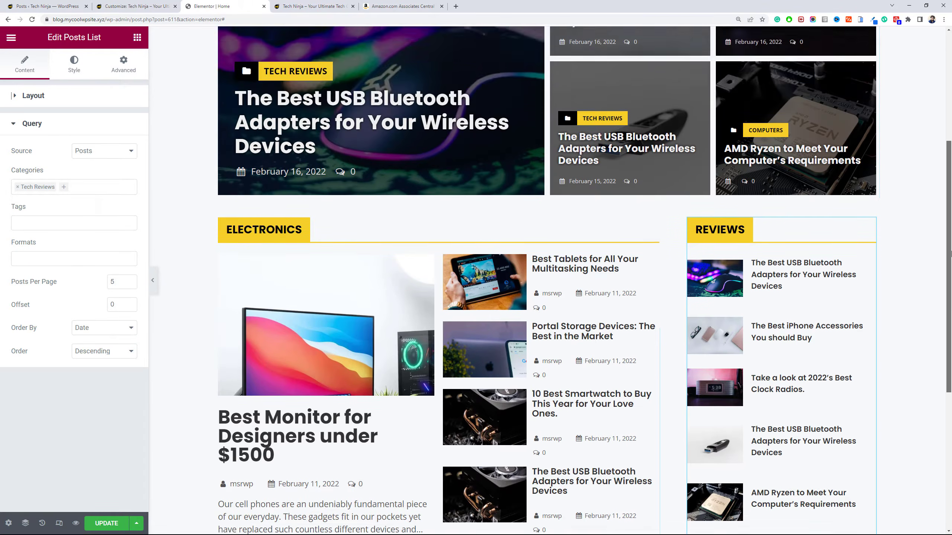
# Add a single container below the Electronics and Reviews section and place a Cone Blog Carousel widget in it.
pyautogui.scroll(-5, 555, 417)
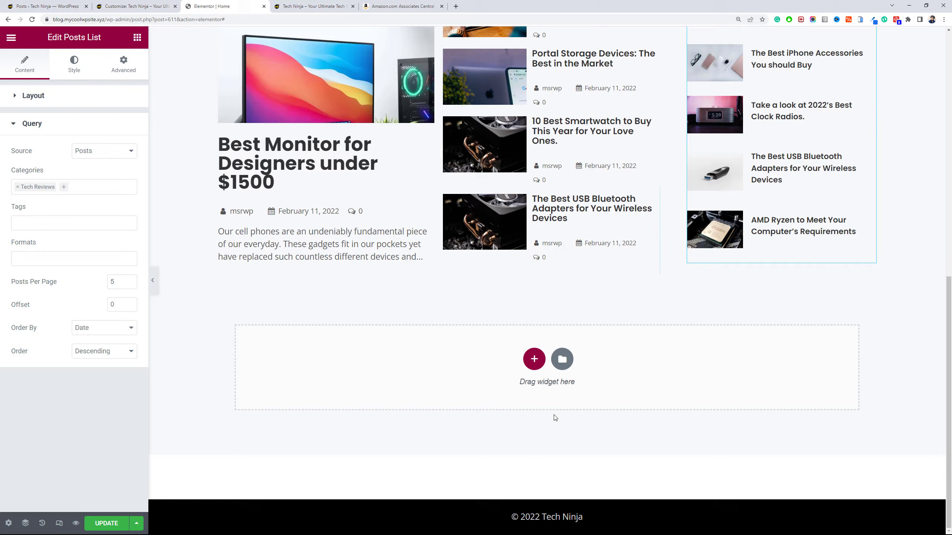
pyautogui.click(534, 358)
pyautogui.click(391, 389)
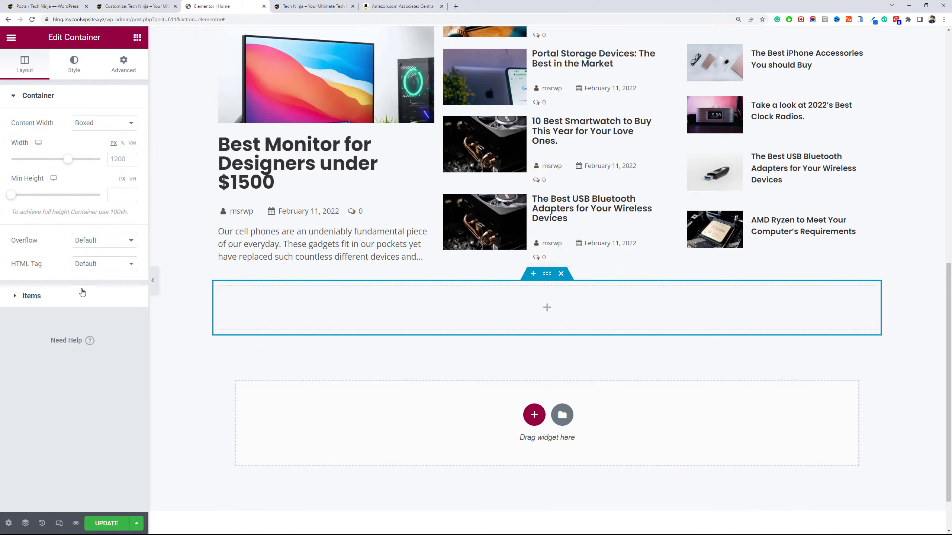
pyautogui.click(137, 35)
pyautogui.scroll(-15, 64, 251)
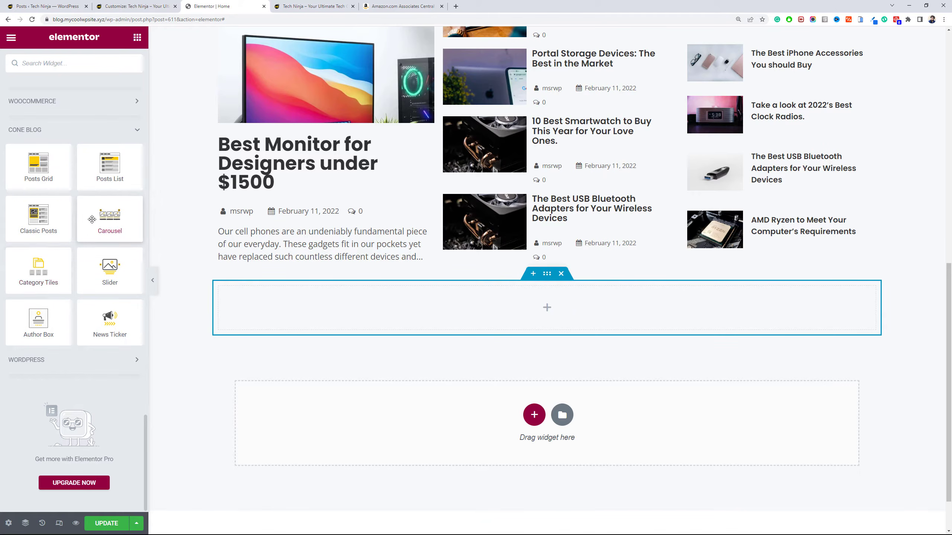
pyautogui.moveTo(110, 216); pyautogui.dragTo(378, 304)
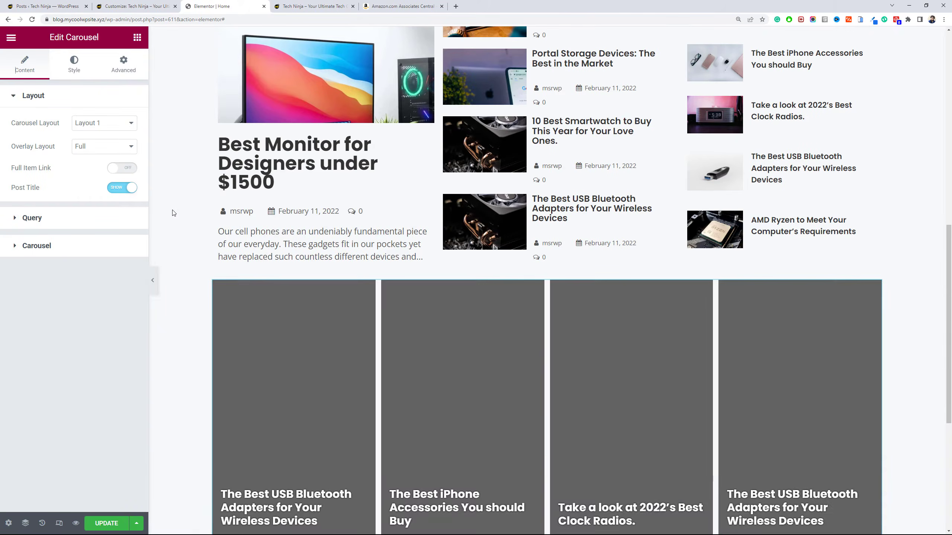
# Limit the Carousel's query to the Mobiles and Electronics categories with 8 posts per page.
pyautogui.moveTo(948, 325); pyautogui.dragTo(950, 364)
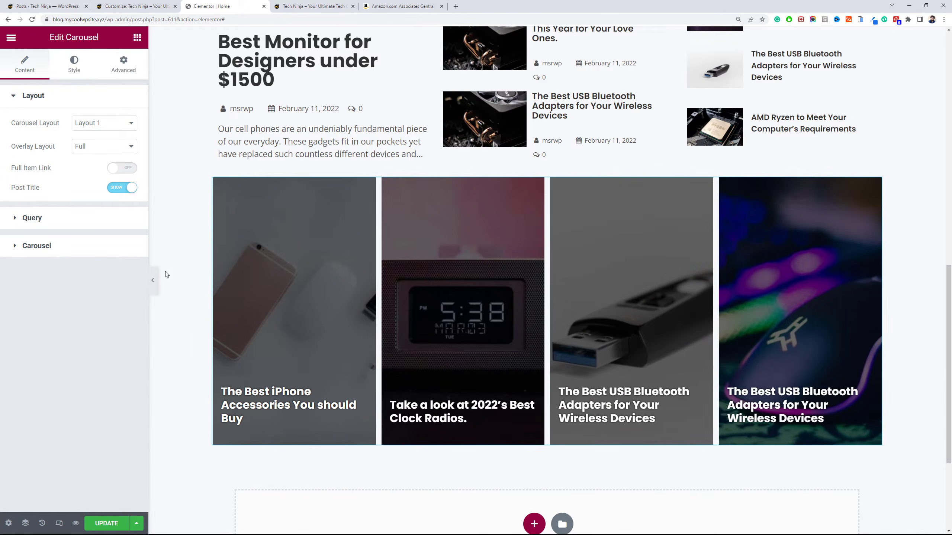
pyautogui.click(101, 218)
pyautogui.click(97, 186)
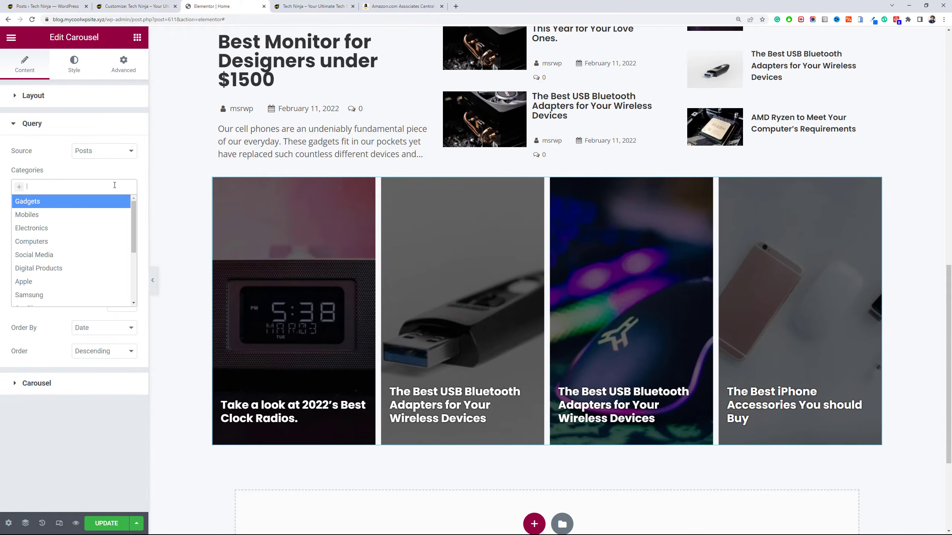
pyautogui.click(133, 215)
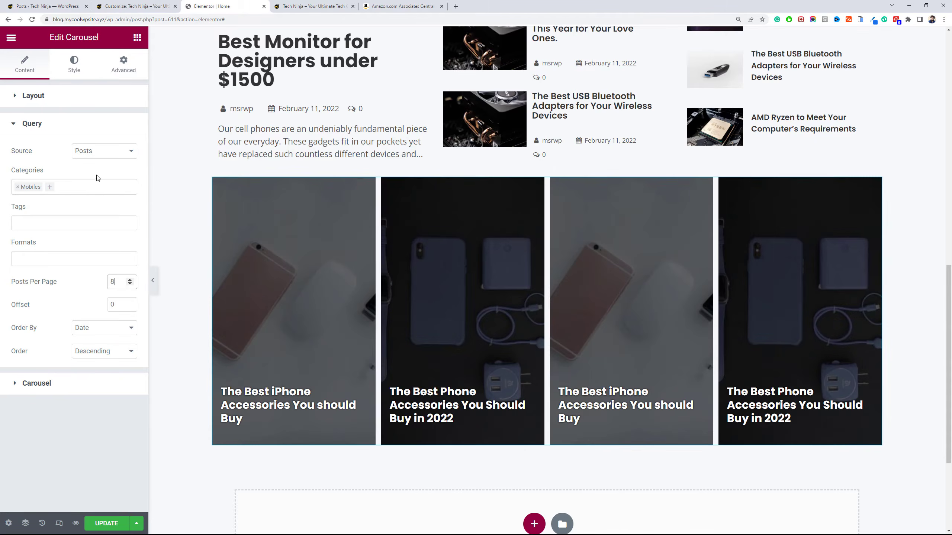
pyautogui.click(98, 186)
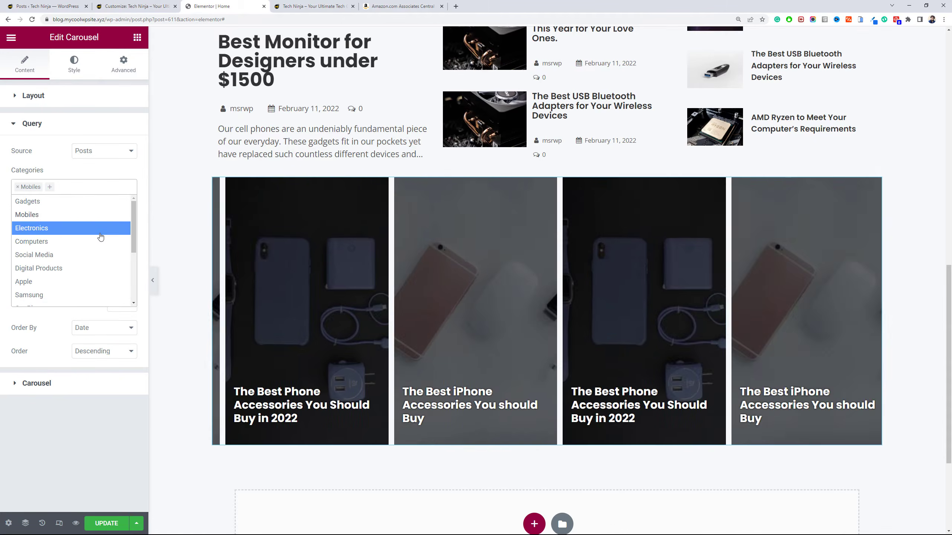
pyautogui.click(87, 228)
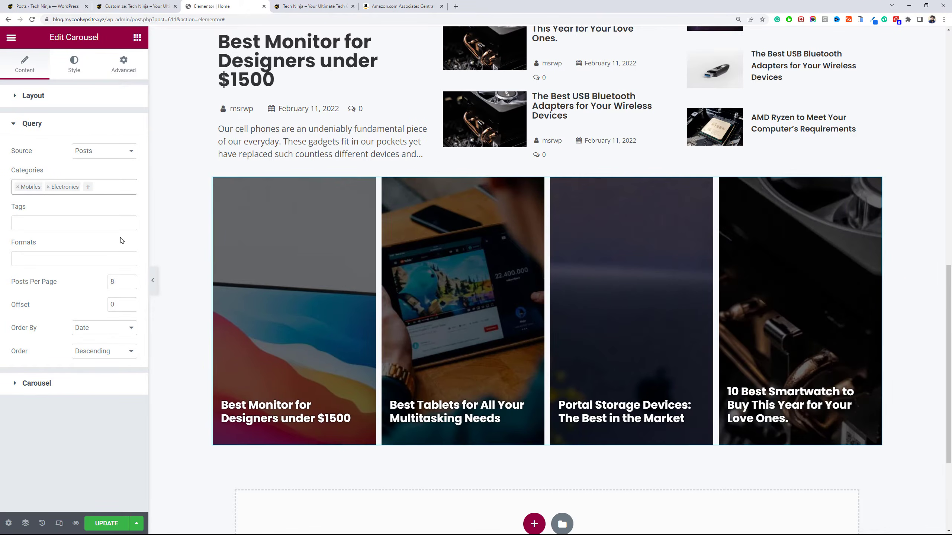
# Open the Carousel widget's navigation style settings and update the page.
pyautogui.click(75, 64)
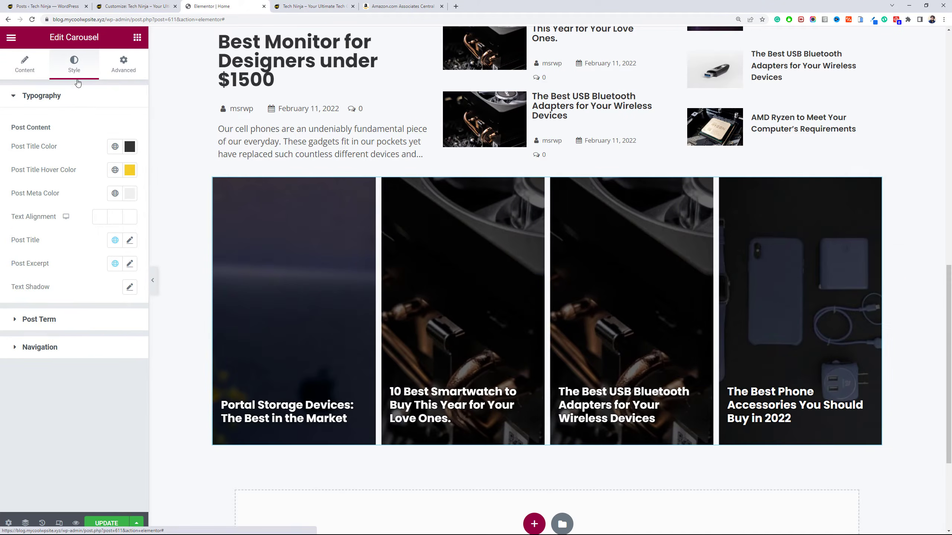
pyautogui.click(40, 410)
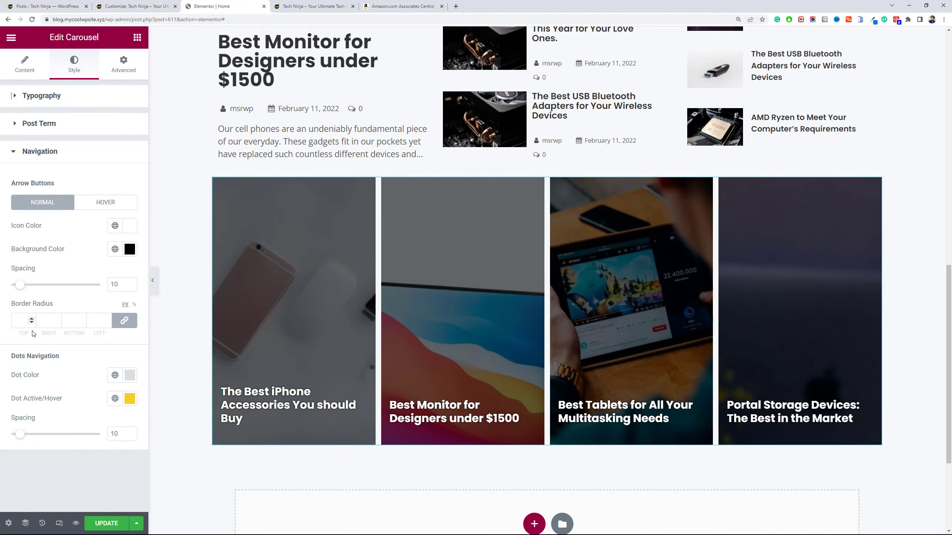
pyautogui.moveTo(230, 304)
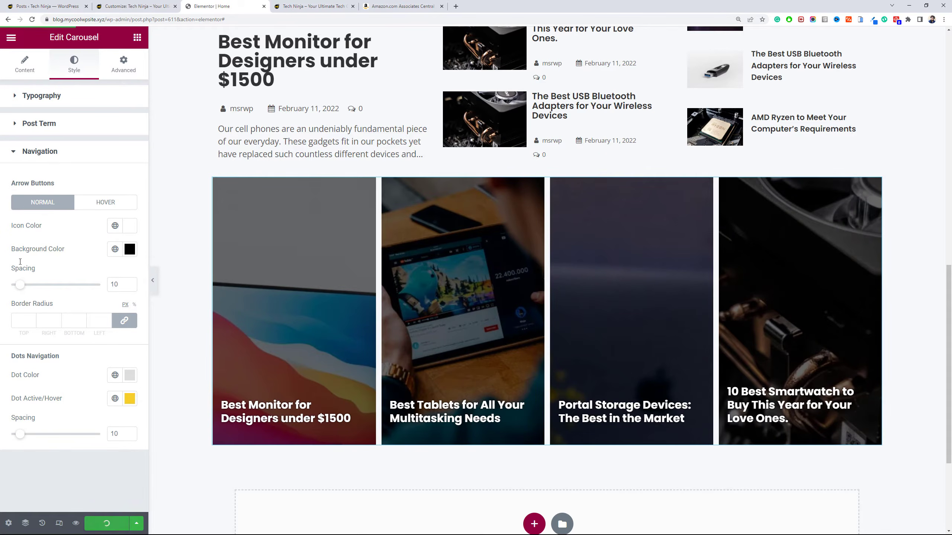
# Set Load Font Awesome 4 Support to Yes in Elementor's advanced settings, save the changes, and reload the home page editor.
pyautogui.click(45, 6)
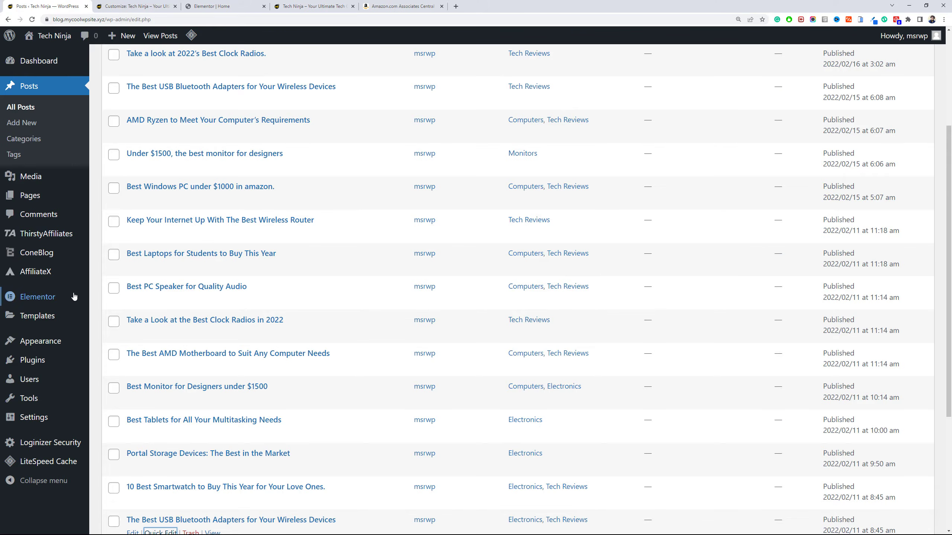
pyautogui.moveTo(75, 298)
pyautogui.click(108, 301)
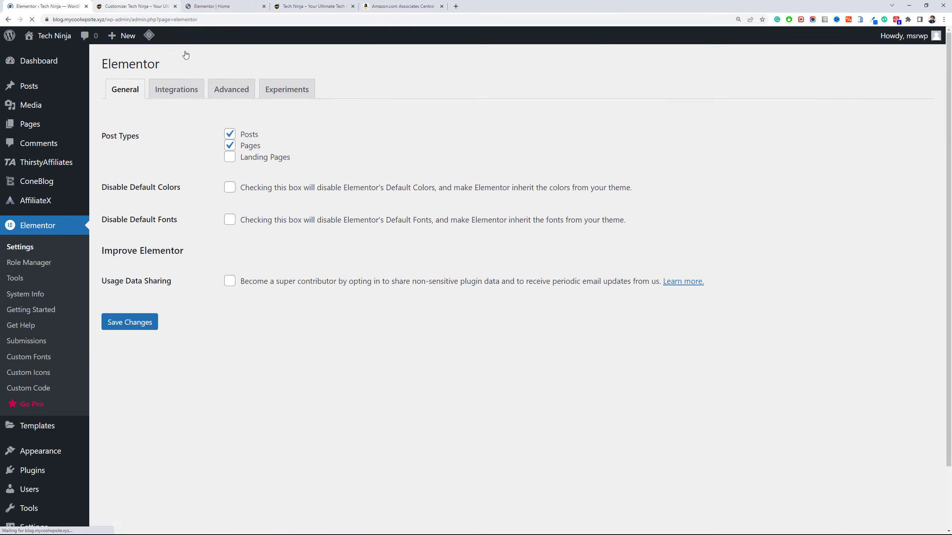
pyautogui.click(231, 99)
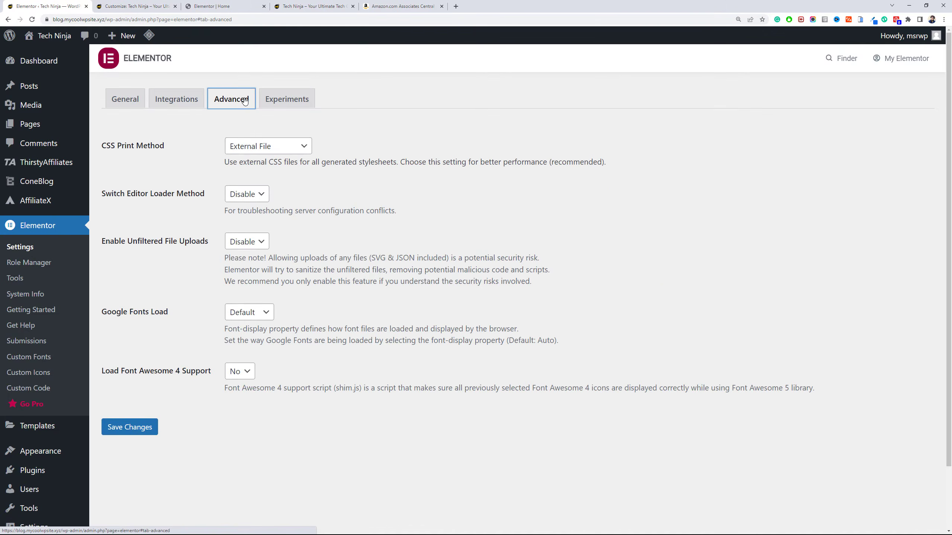
pyautogui.click(240, 371)
pyautogui.click(236, 397)
pyautogui.click(144, 431)
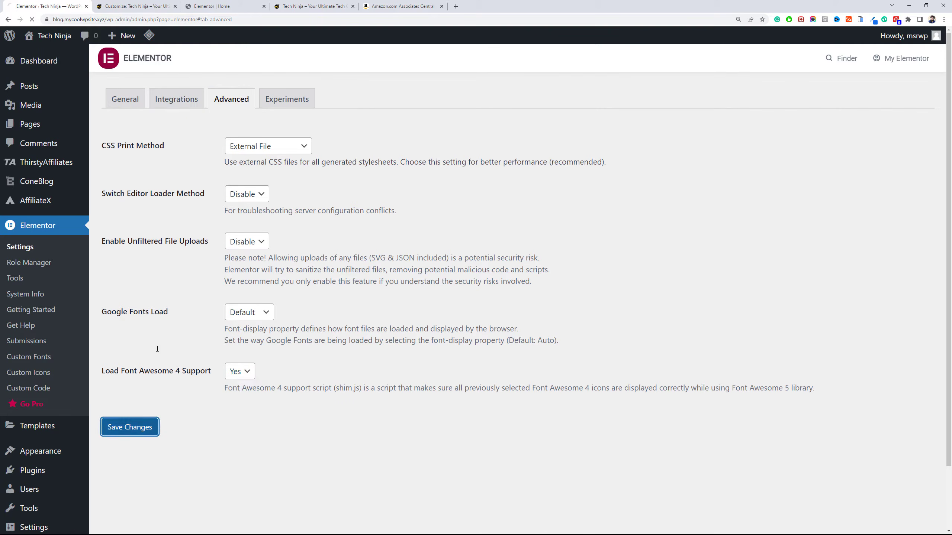
pyautogui.click(210, 7)
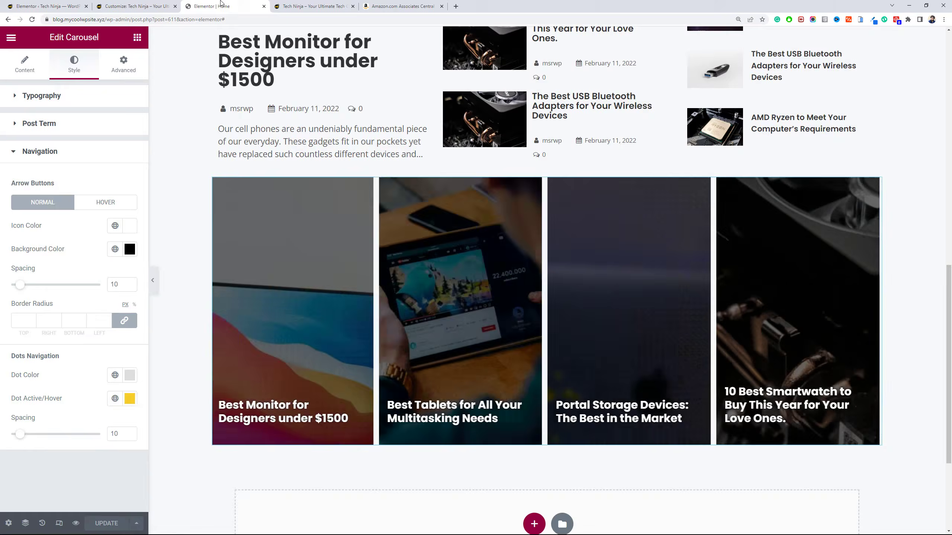
pyautogui.click(31, 19)
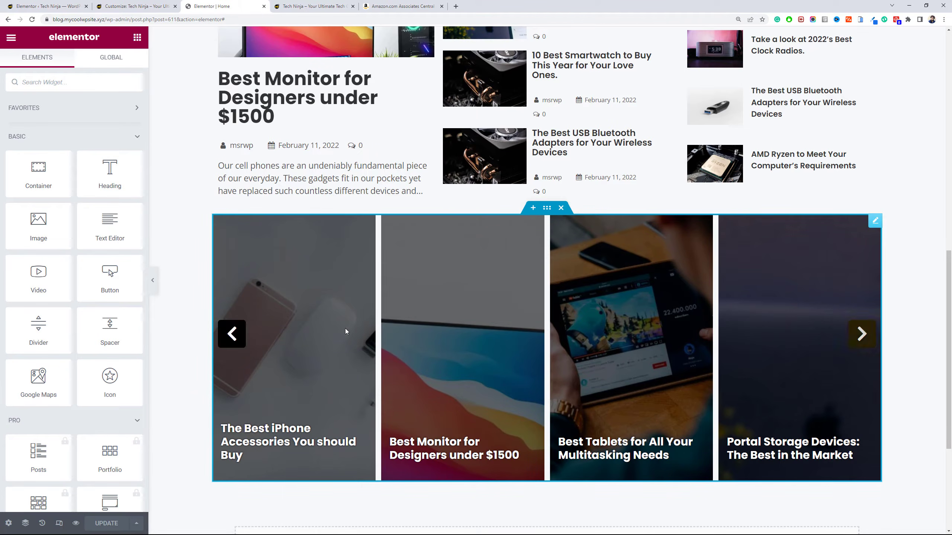
# Give the container around the Carousel a padding of 10 px on all sides.
pyautogui.scroll(-1, 951, 350)
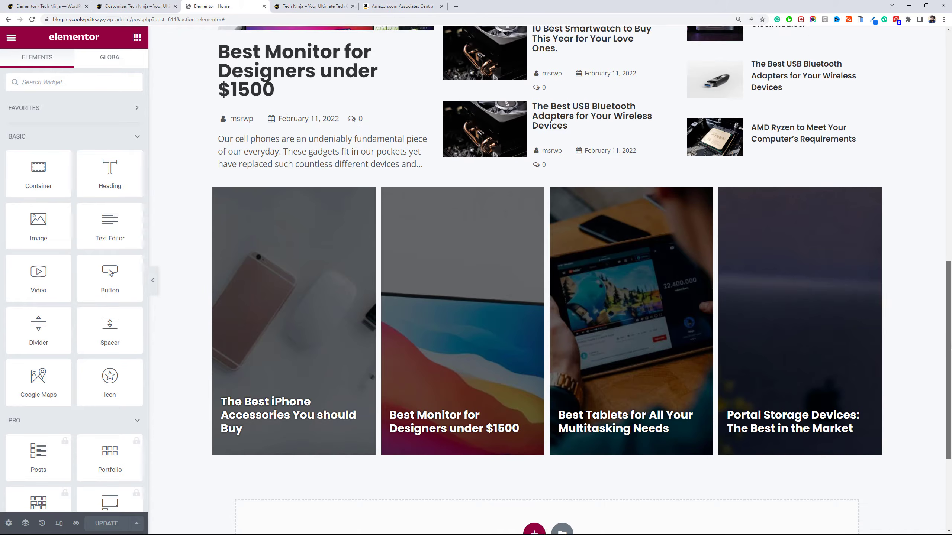
pyautogui.moveTo(951, 351); pyautogui.dragTo(950, 275)
pyautogui.click(873, 187)
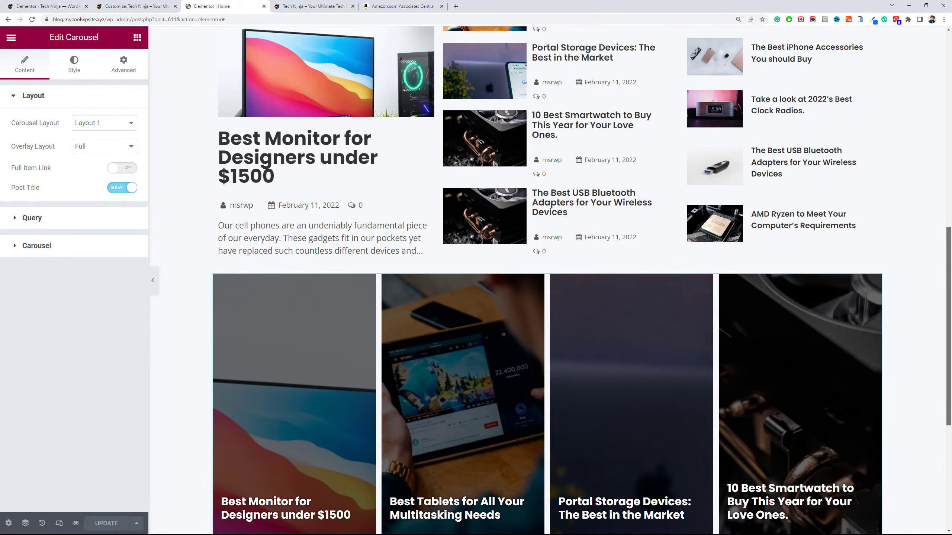
pyautogui.scroll(-1, 950, 276)
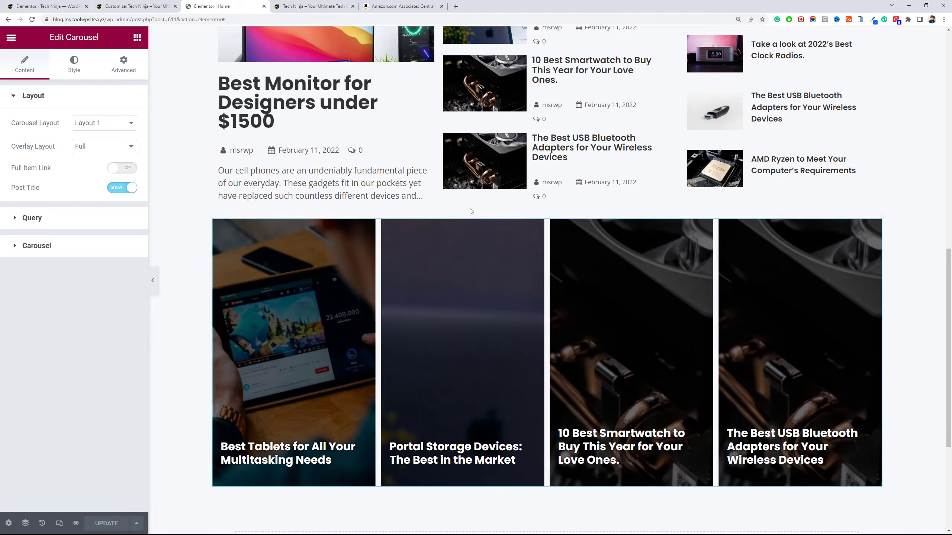
pyautogui.click(546, 213)
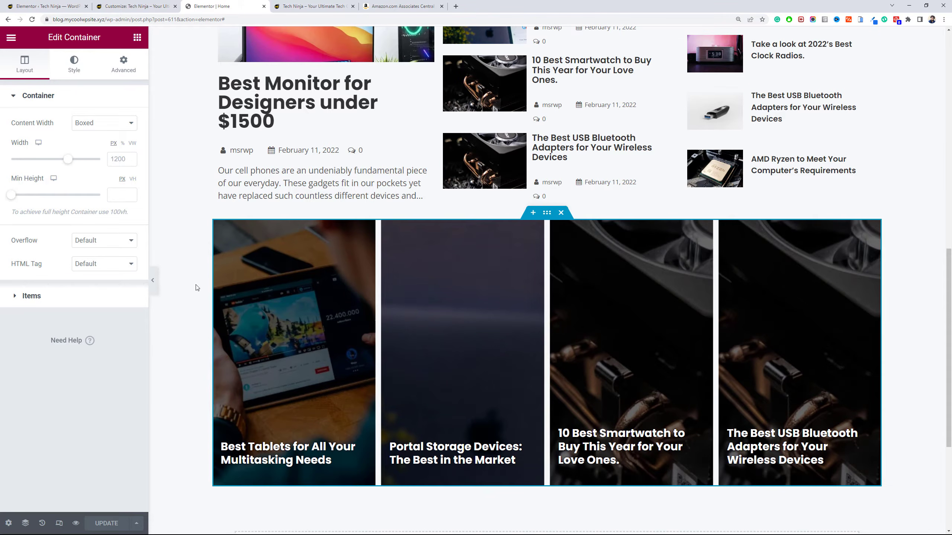
pyautogui.click(117, 74)
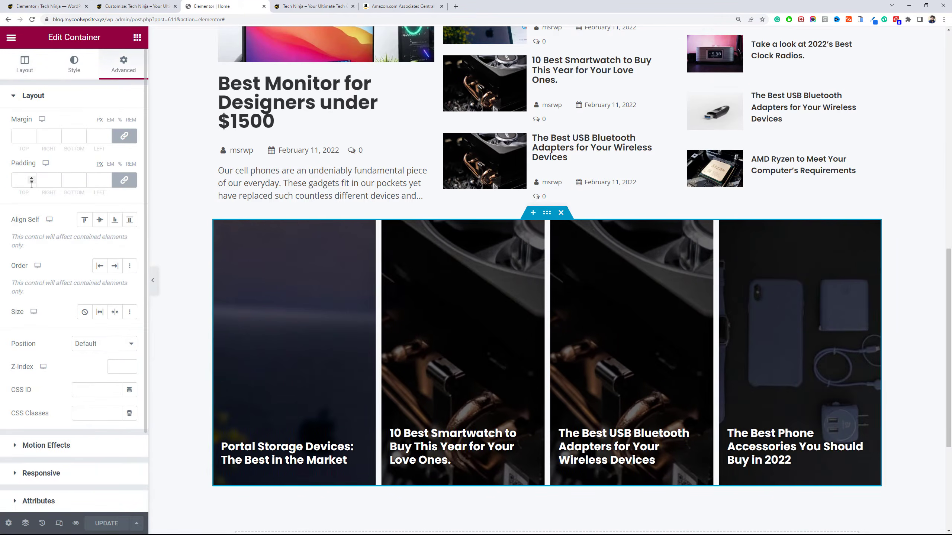
pyautogui.write('10')
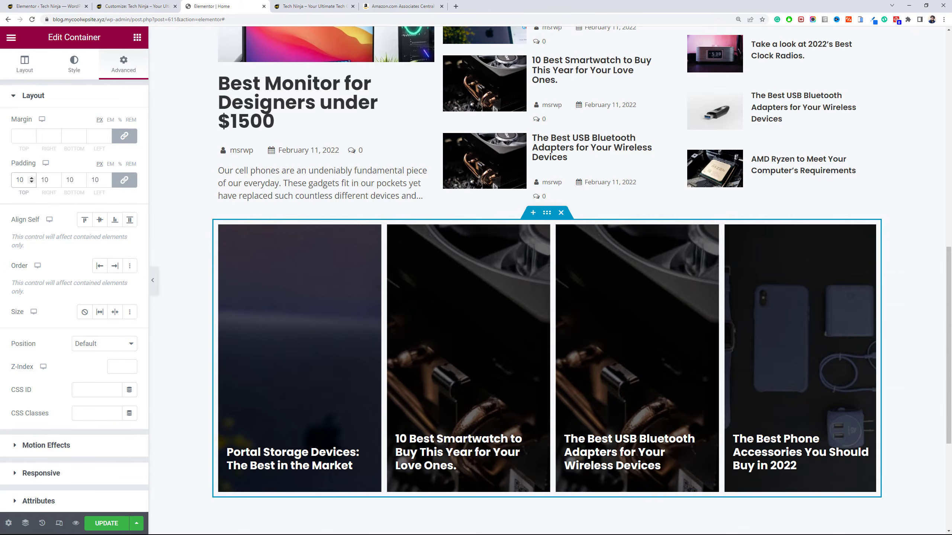
# Set the large grid post title's line height to 1.3 em in the Electronics Classic Posts widget.
pyautogui.scroll(5, 648, 113)
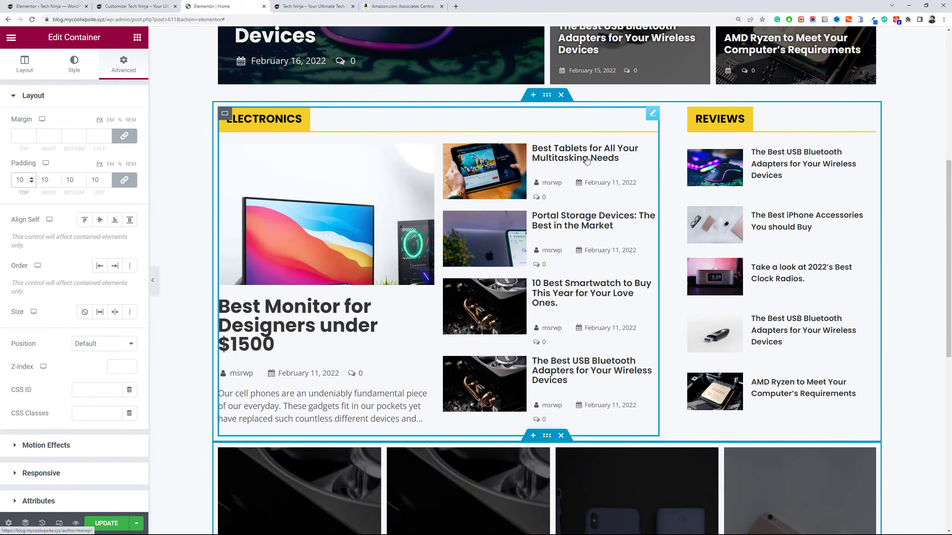
pyautogui.click(648, 112)
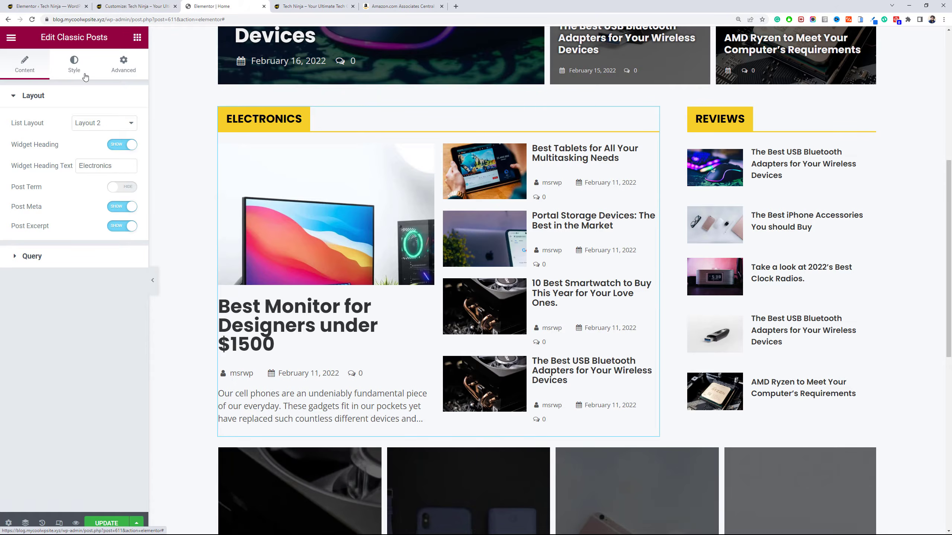
pyautogui.click(81, 72)
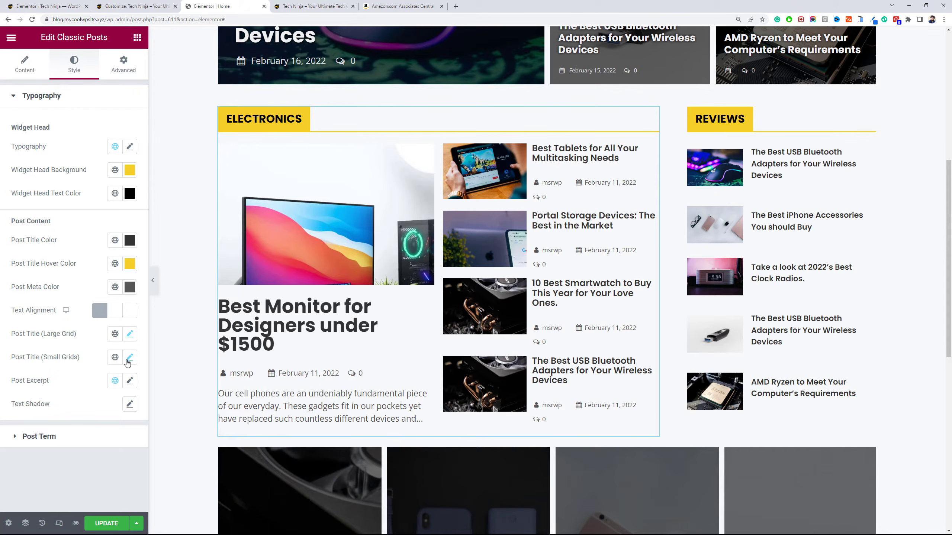
pyautogui.click(130, 334)
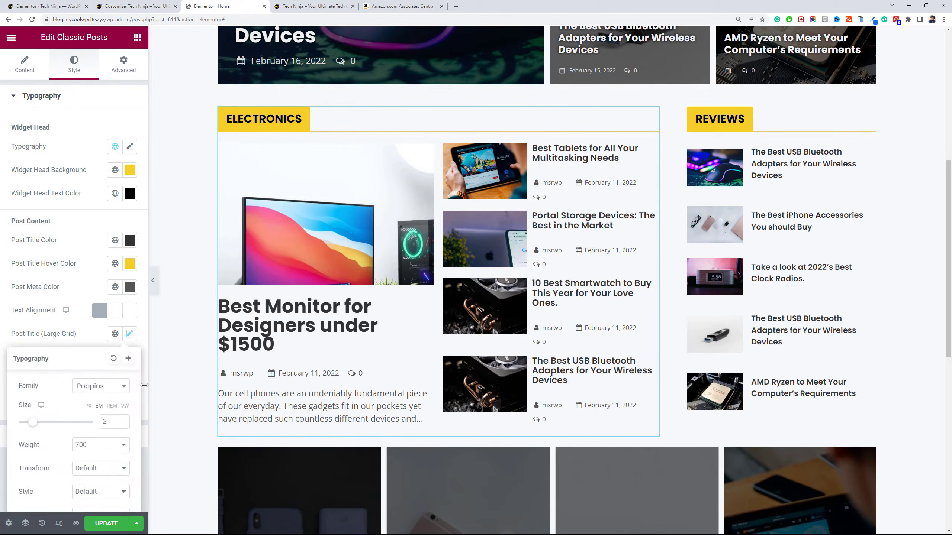
pyautogui.scroll(-3, 128, 412)
pyautogui.click(123, 423)
pyautogui.click(122, 423)
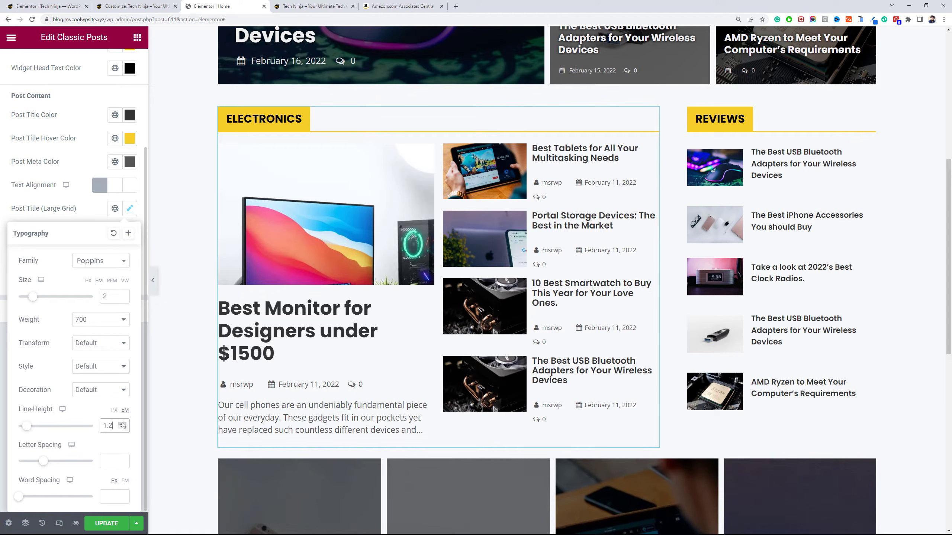
pyautogui.click(122, 423)
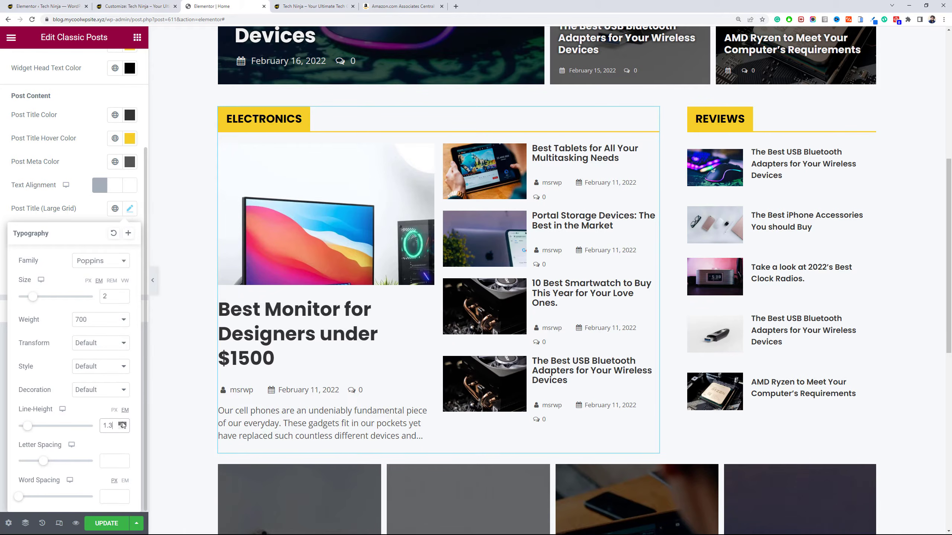
# Set the Electronics large grid post title's size to 1.7 em and update the page.
pyautogui.click(123, 300)
pyautogui.click(122, 300)
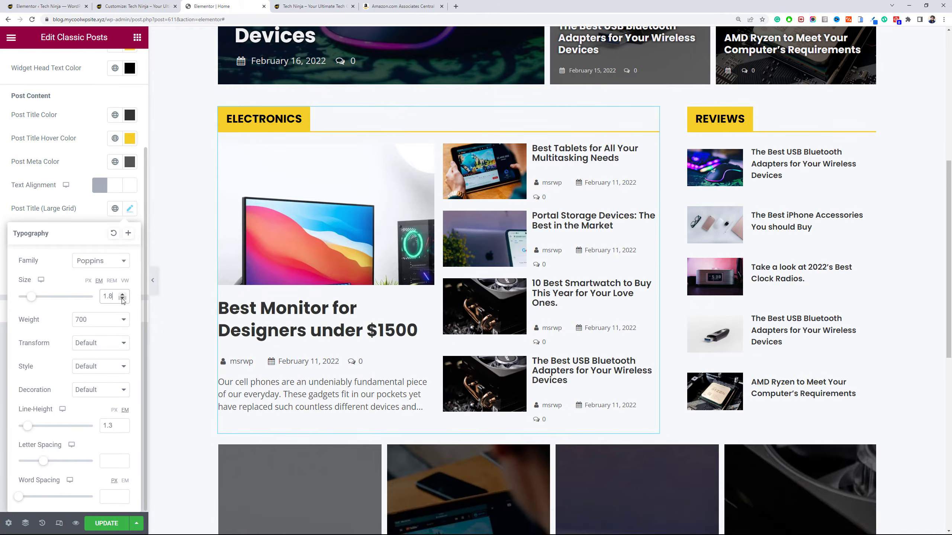
pyautogui.click(123, 300)
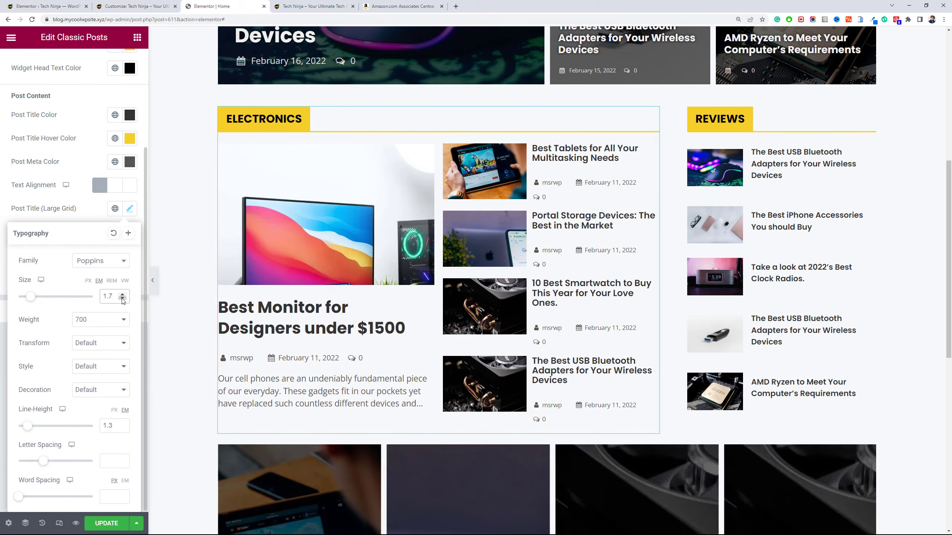
pyautogui.click(119, 523)
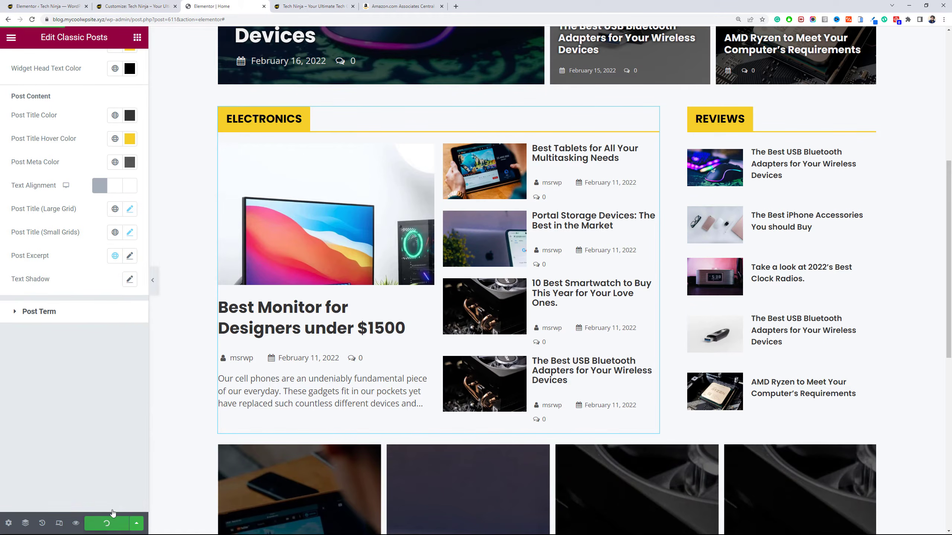
# Change the Carousel widget's layout to Layout 2.
pyautogui.scroll(-2, 439, 279)
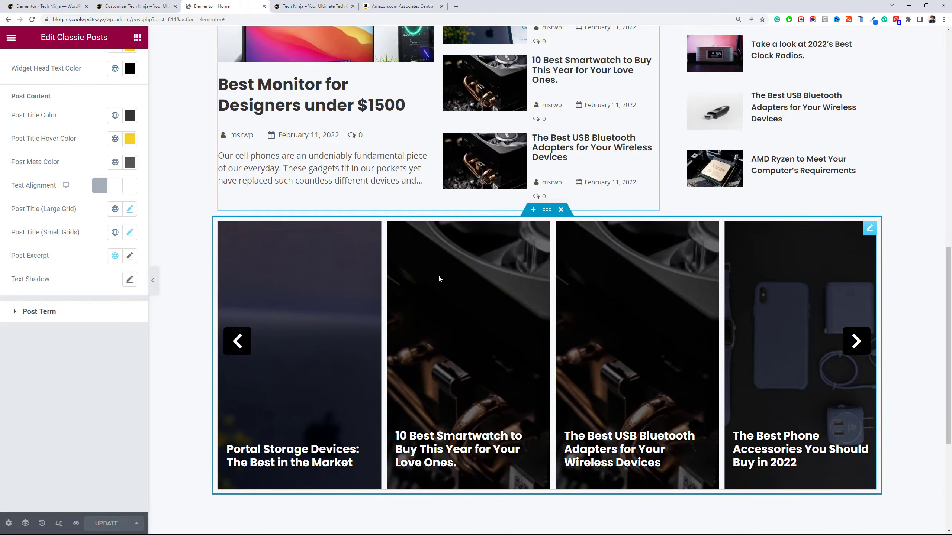
pyautogui.scroll(-3, 438, 275)
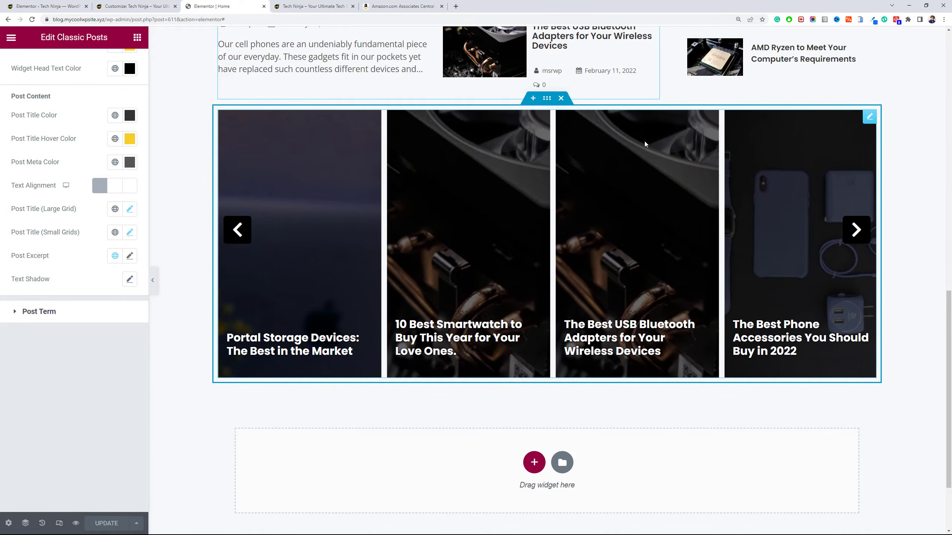
pyautogui.click(869, 117)
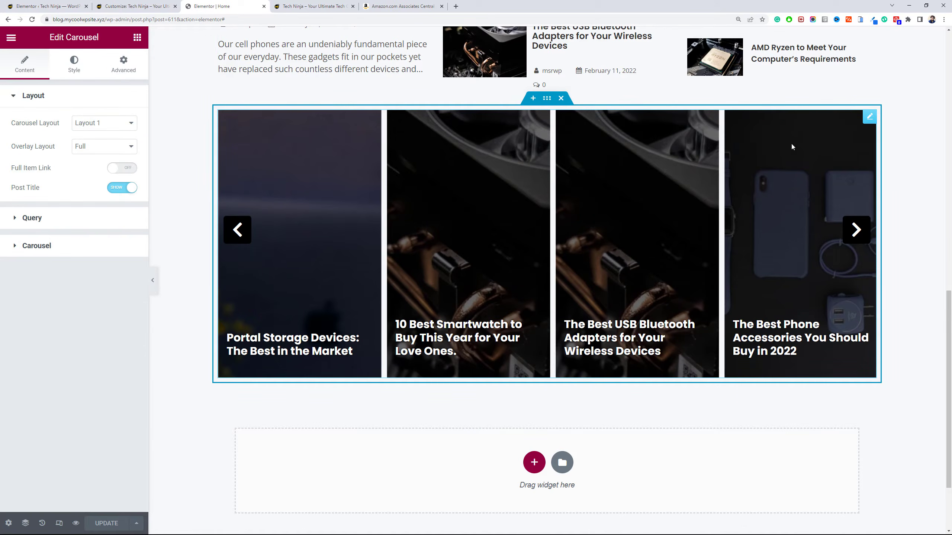
pyautogui.click(100, 128)
pyautogui.click(107, 144)
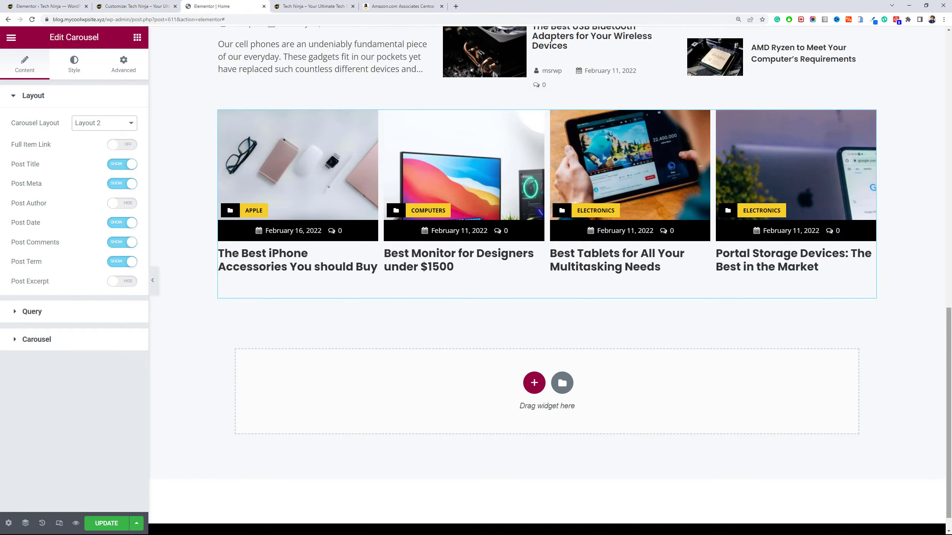
pyautogui.moveTo(948, 347); pyautogui.dragTo(950, 293)
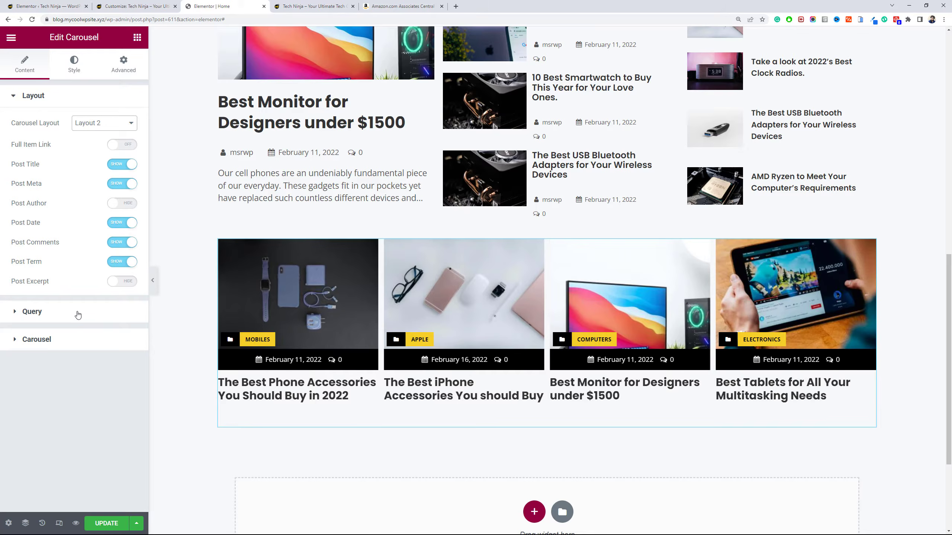
# Set the Carousel's post titles to weight 600 and size 16 px, and center the text.
pyautogui.click(74, 64)
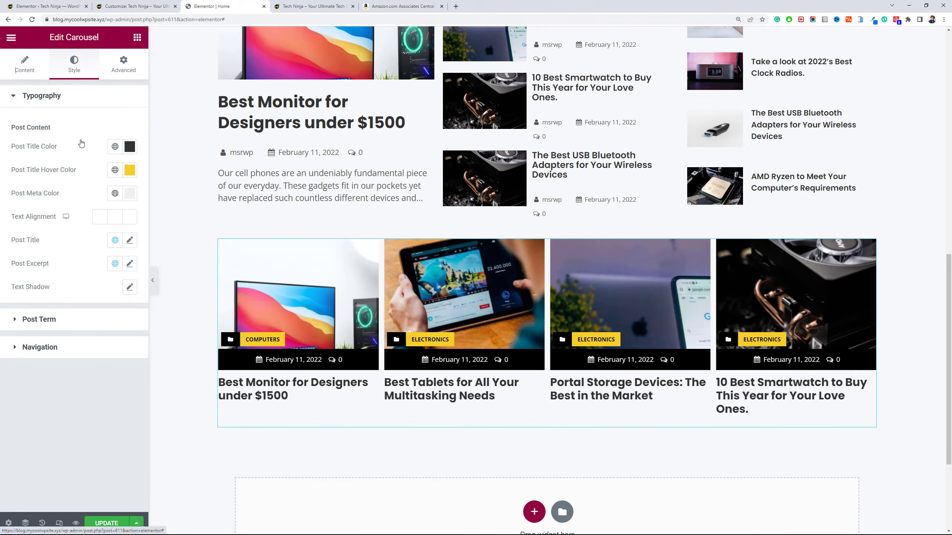
pyautogui.click(127, 243)
pyautogui.click(106, 350)
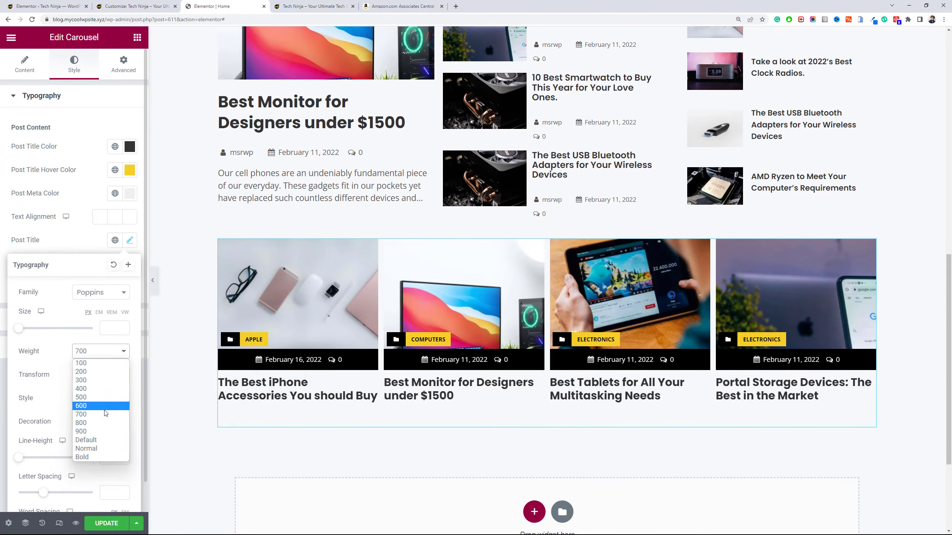
pyautogui.click(104, 406)
pyautogui.click(112, 326)
pyautogui.write('18')
pyautogui.click(118, 221)
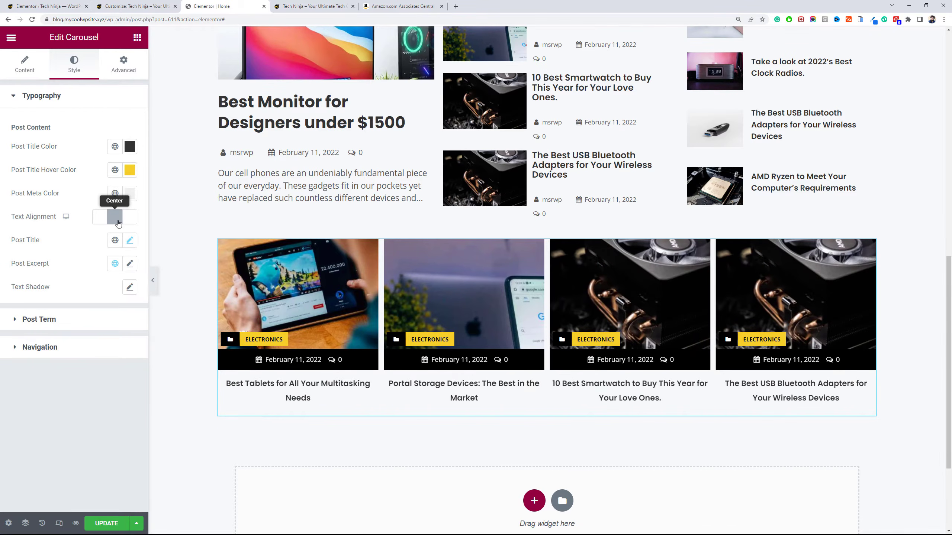
# Switch the Carousel post title's line height to em units and adjust its value.
pyautogui.click(130, 239)
pyautogui.click(114, 454)
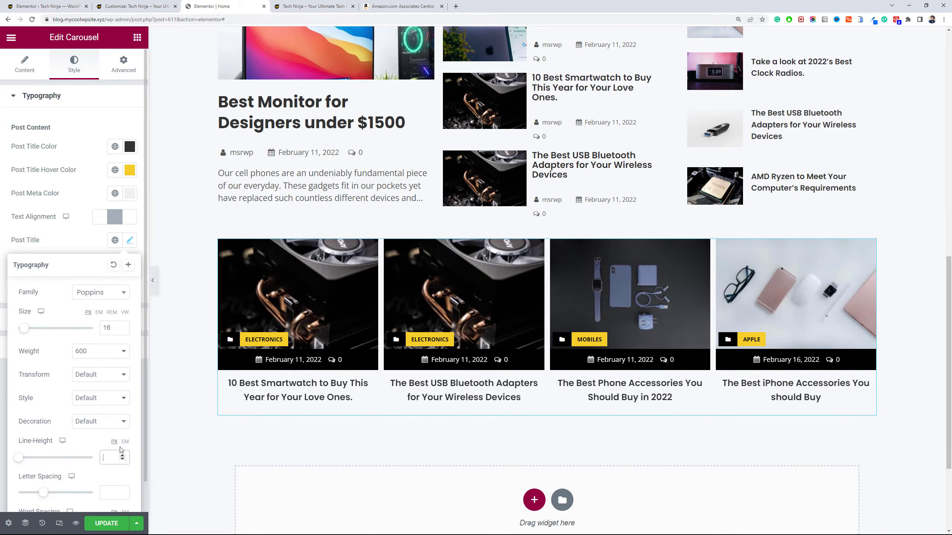
pyautogui.write('1')
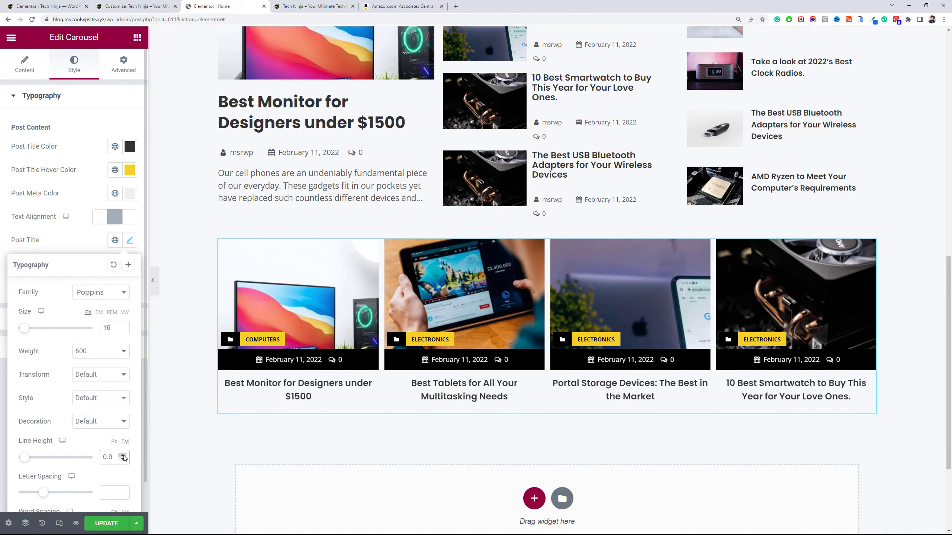
pyautogui.click(123, 455)
# Hide the post title in the Carousel and turn on Full Item Link.
pyautogui.click(24, 63)
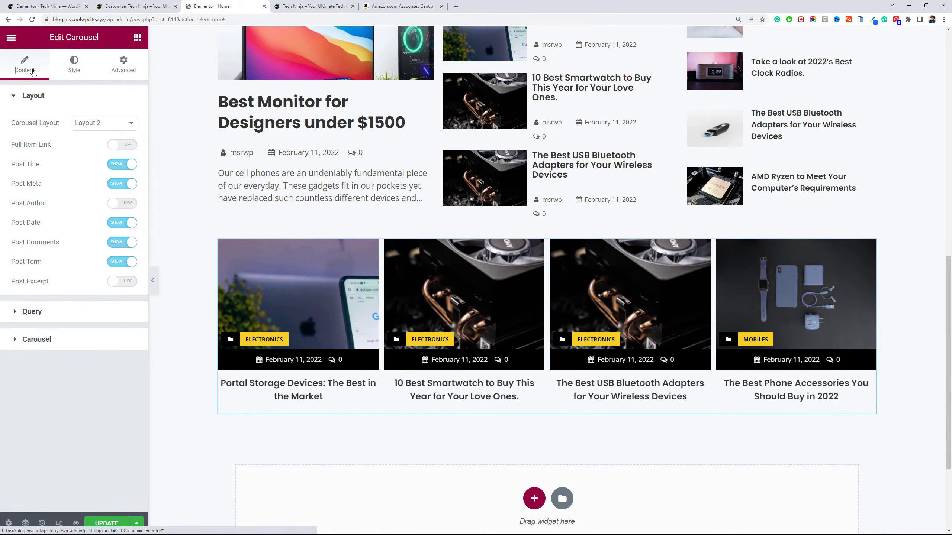
pyautogui.click(117, 165)
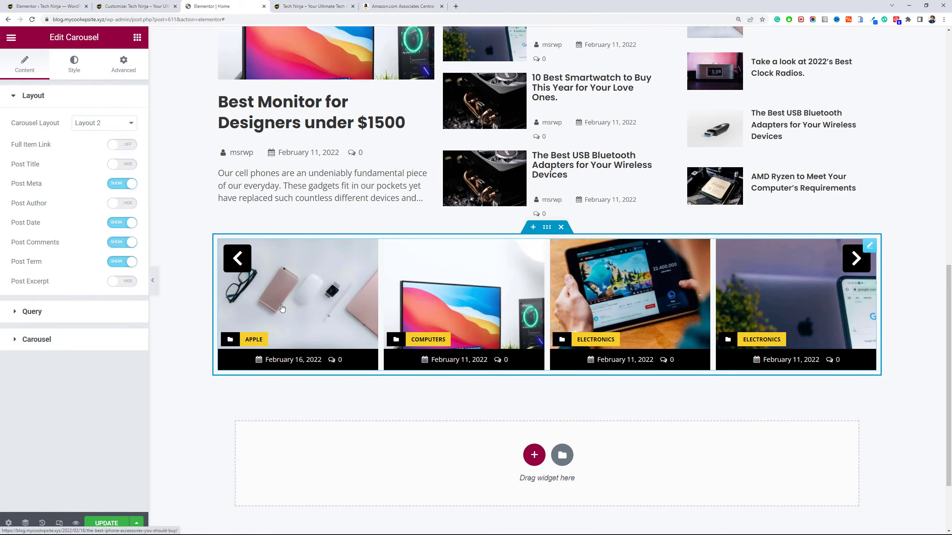
pyautogui.click(129, 148)
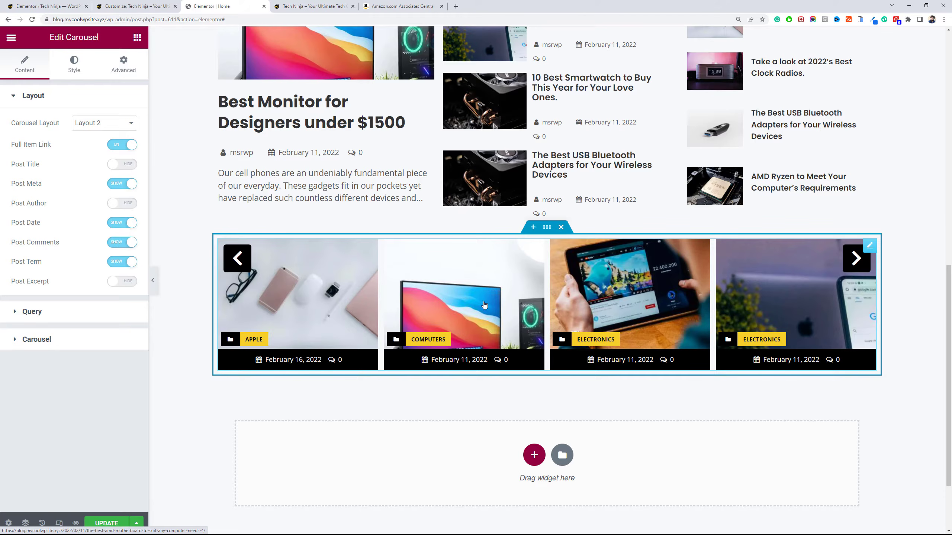
pyautogui.moveTo(949, 340); pyautogui.dragTo(949, 393)
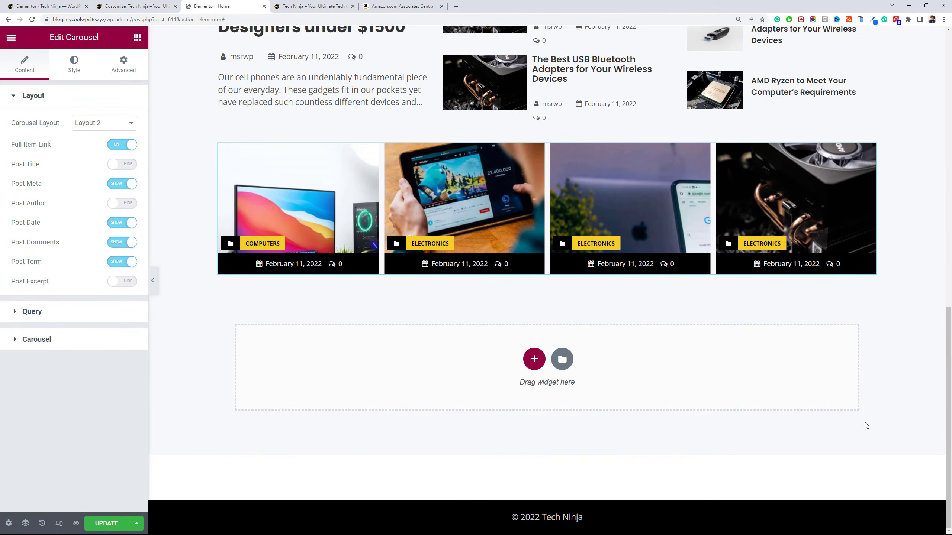
# Add a new single-column container below the Carousel.
pyautogui.click(534, 358)
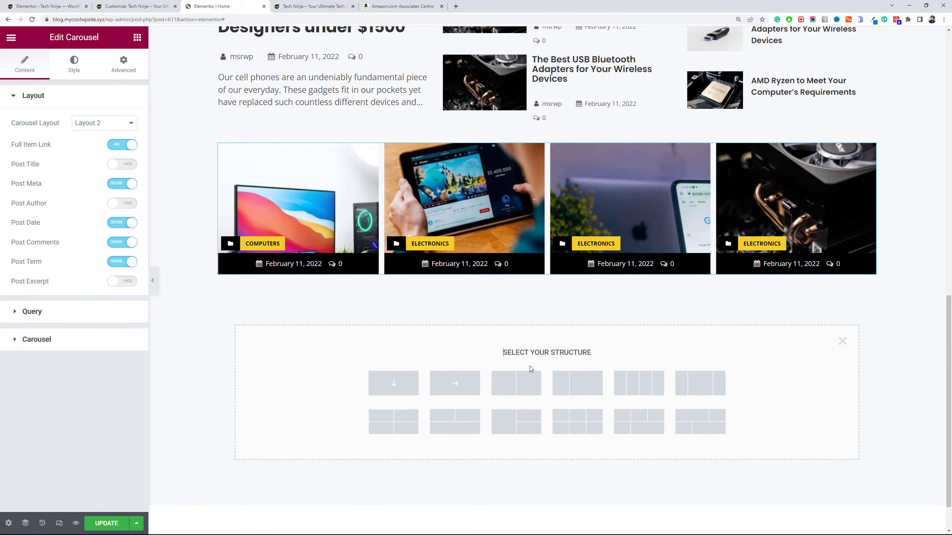
pyautogui.click(407, 389)
pyautogui.click(137, 38)
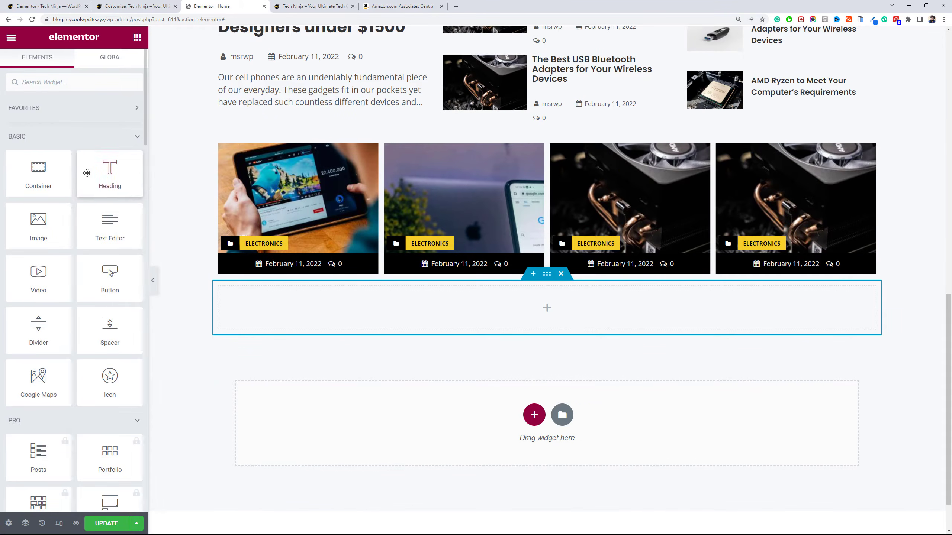
pyautogui.scroll(-15, 89, 232)
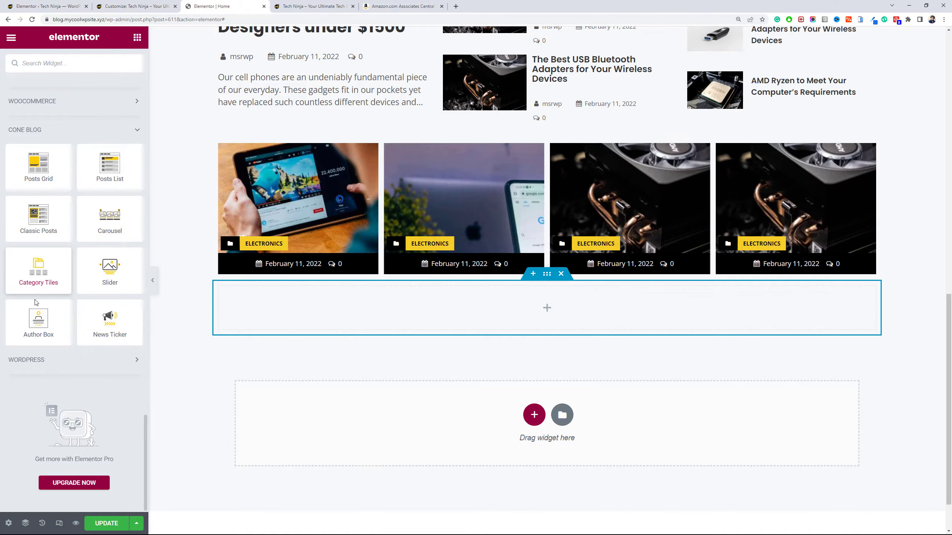
pyautogui.moveTo(36, 303); pyautogui.dragTo(292, 313)
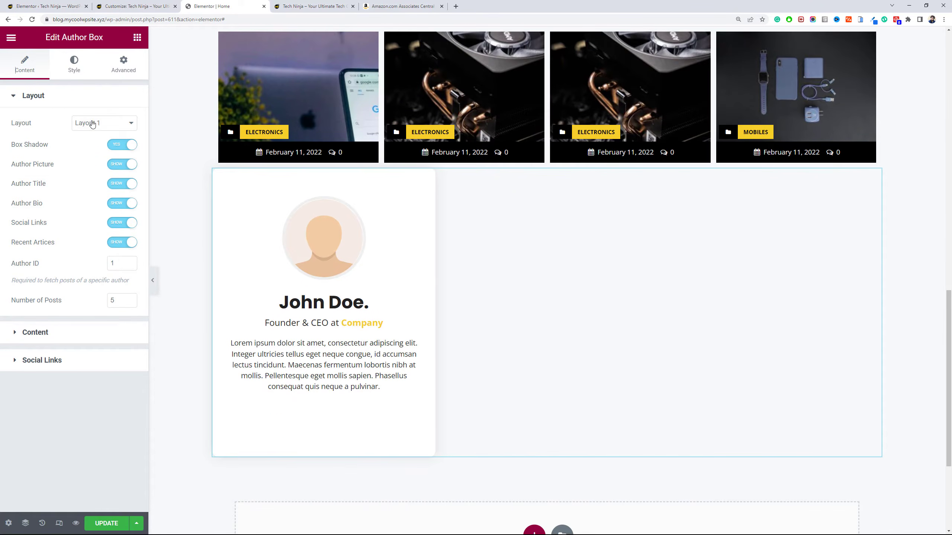
pyautogui.click(93, 124)
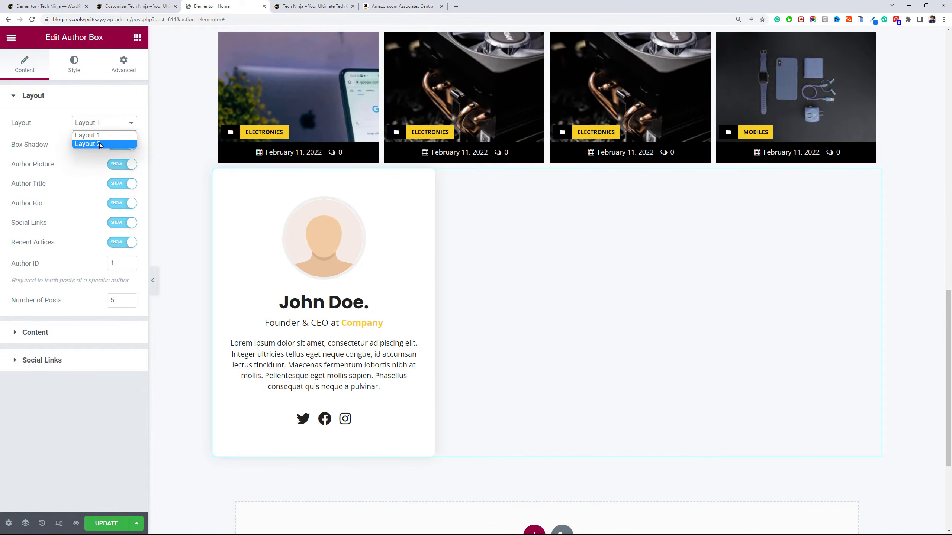
pyautogui.click(100, 143)
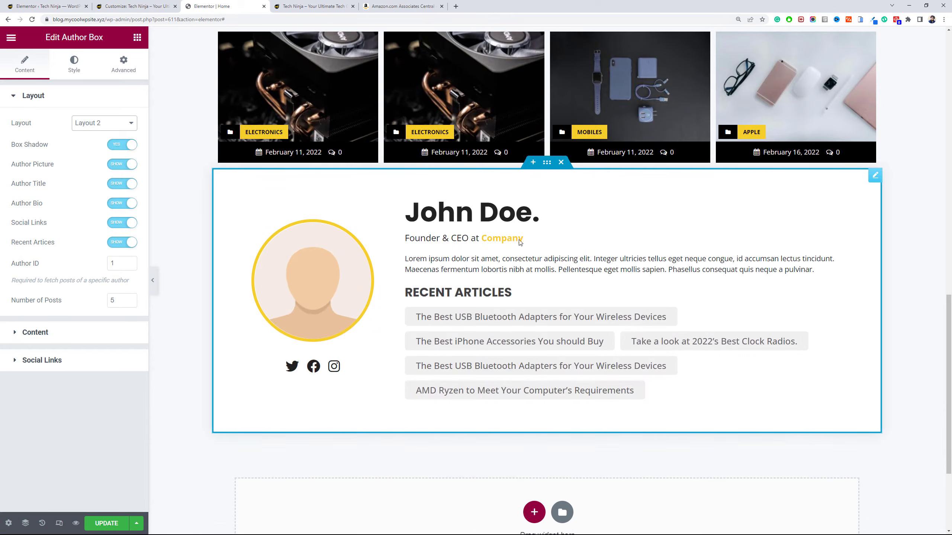
pyautogui.rightClick(862, 182)
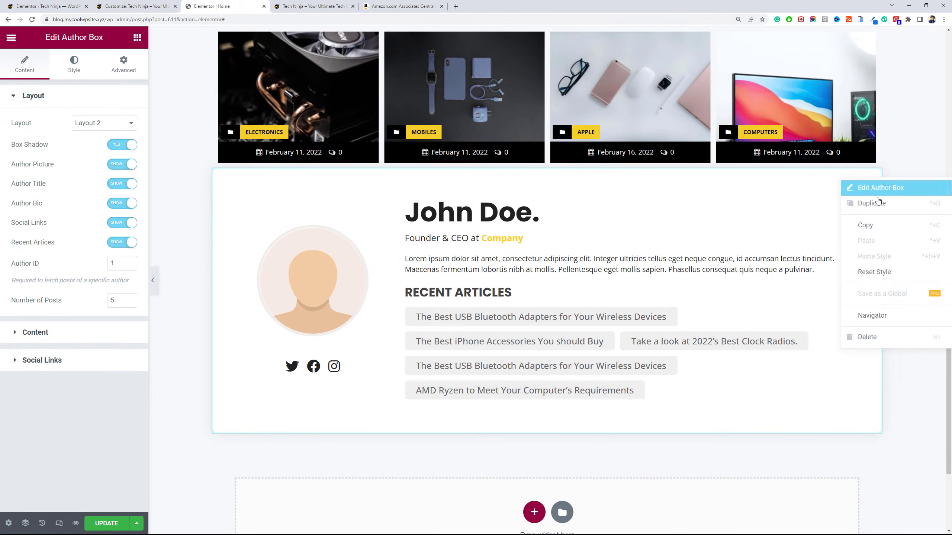
pyautogui.click(884, 338)
# Add a Category Tiles widget to the empty container below the Carousel and set it to Layout 3.
pyautogui.scroll(-15, 54, 258)
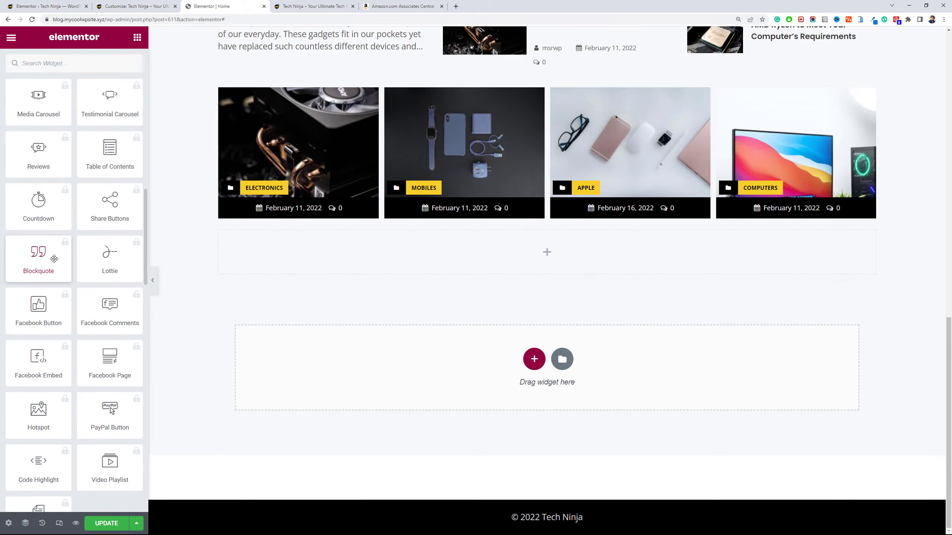
pyautogui.scroll(-5, 55, 357)
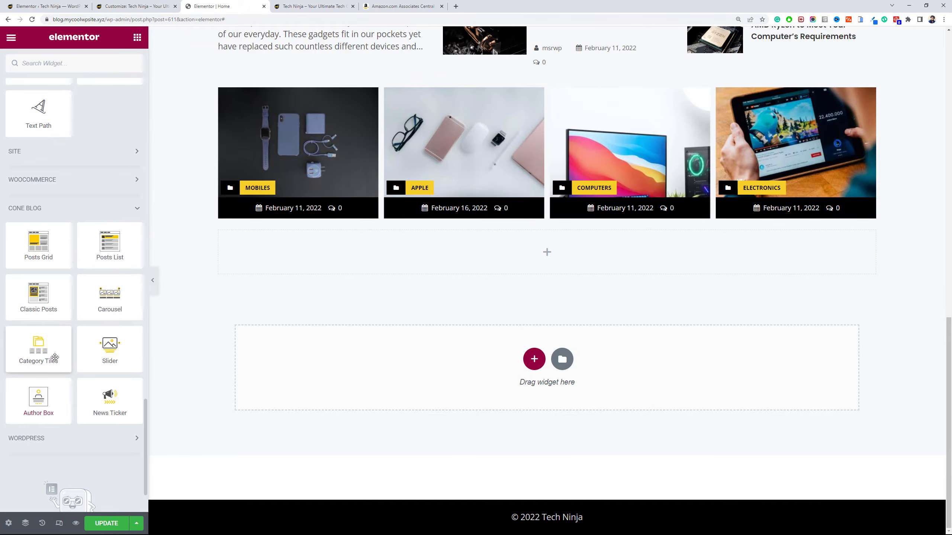
pyautogui.moveTo(53, 349); pyautogui.dragTo(334, 270)
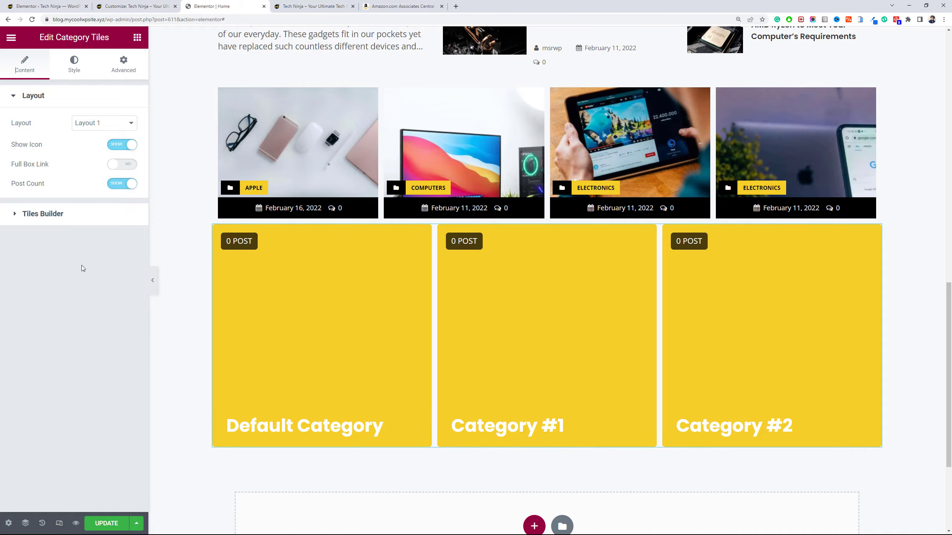
pyautogui.click(99, 123)
pyautogui.click(96, 146)
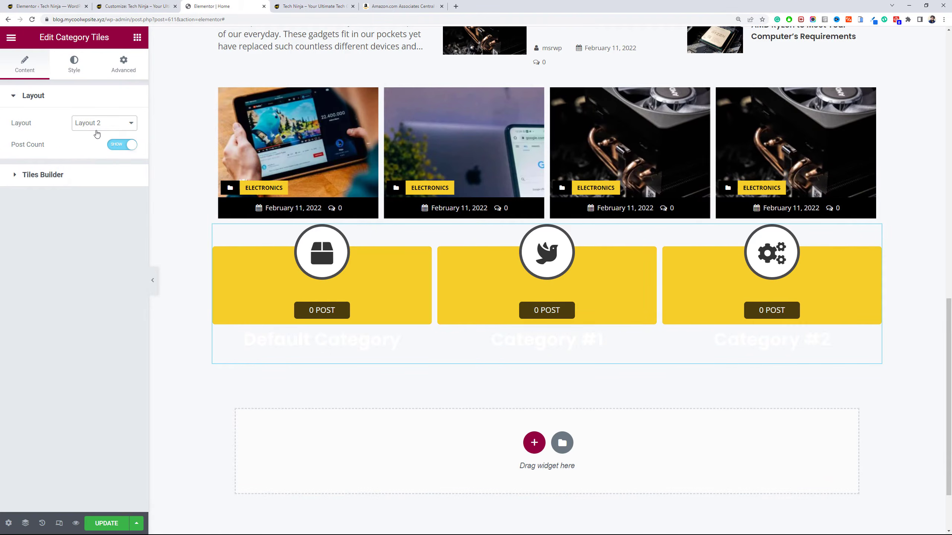
pyautogui.click(96, 127)
pyautogui.click(98, 153)
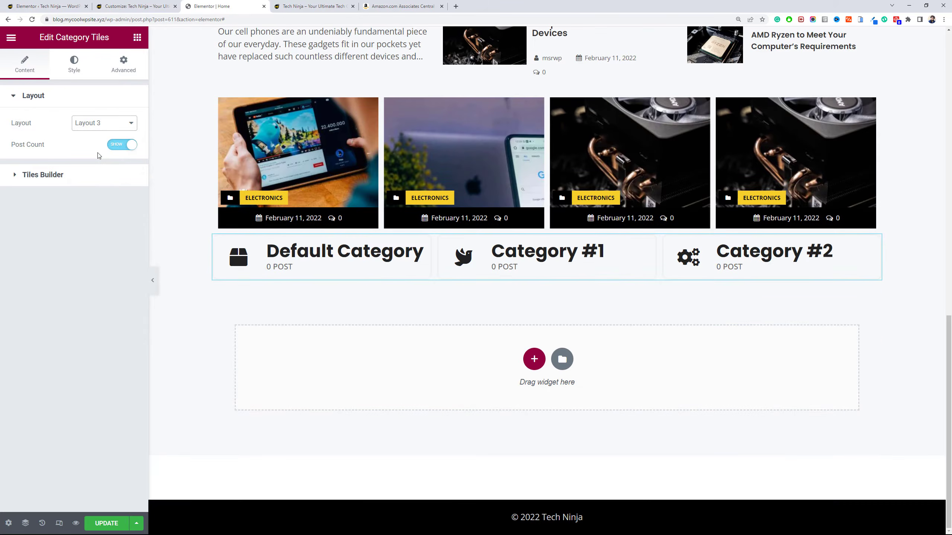
# Move the Category Tiles container between the posts grid and the Electronics and Reviews section, and set its padding to 10 px on all sides.
pyautogui.scroll(3, 547, 337)
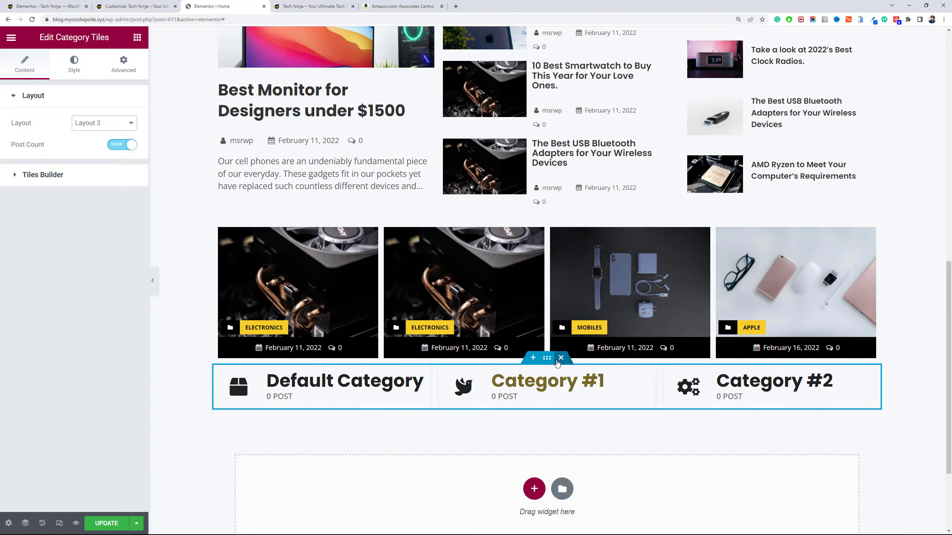
pyautogui.moveTo(546, 359); pyautogui.dragTo(480, 225)
pyautogui.scroll(3, 553, 329)
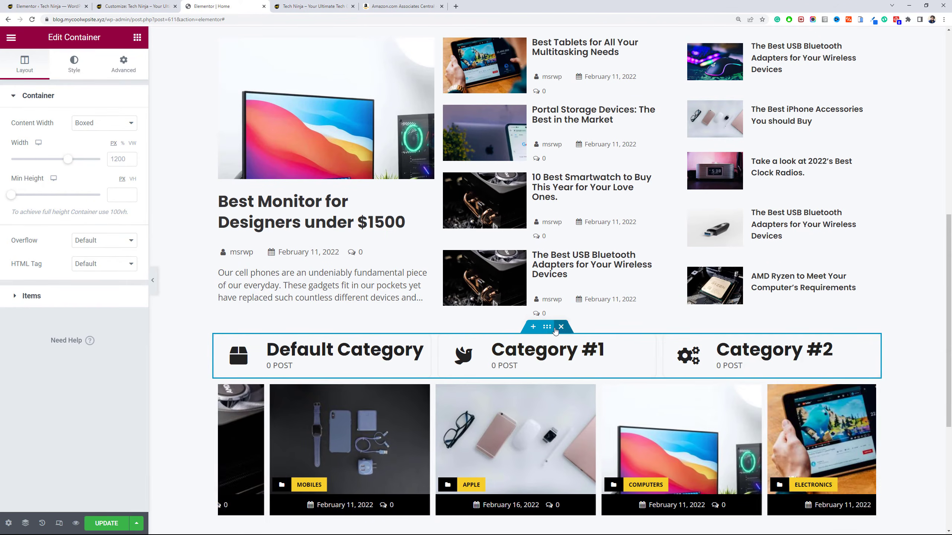
pyautogui.scroll(4, 553, 333)
pyautogui.scroll(-2, 554, 339)
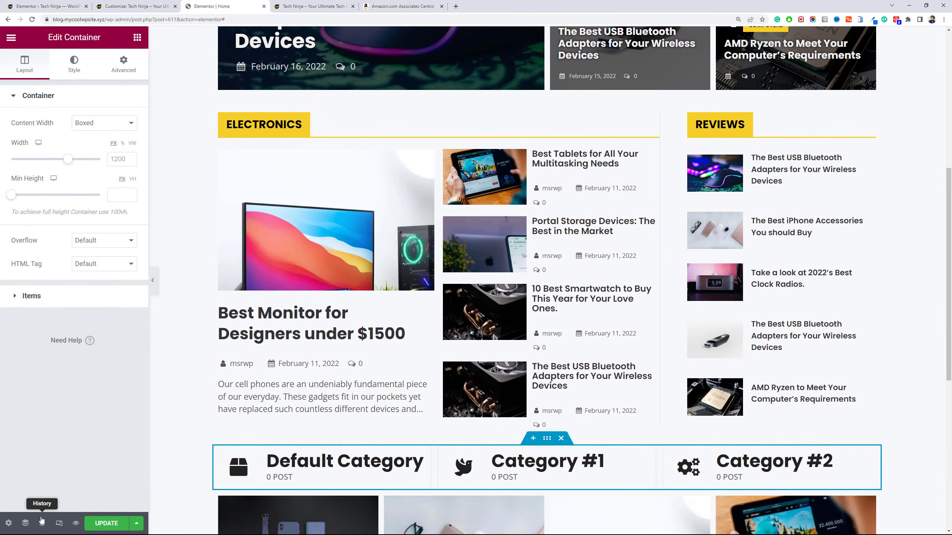
pyautogui.click(25, 522)
pyautogui.moveTo(814, 198); pyautogui.dragTo(842, 129)
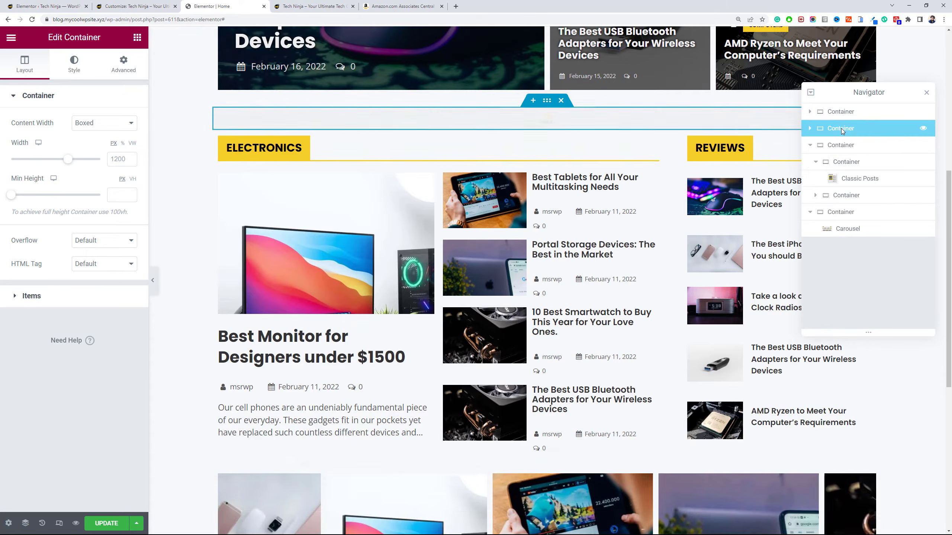
pyautogui.moveTo(947, 271); pyautogui.dragTo(947, 201)
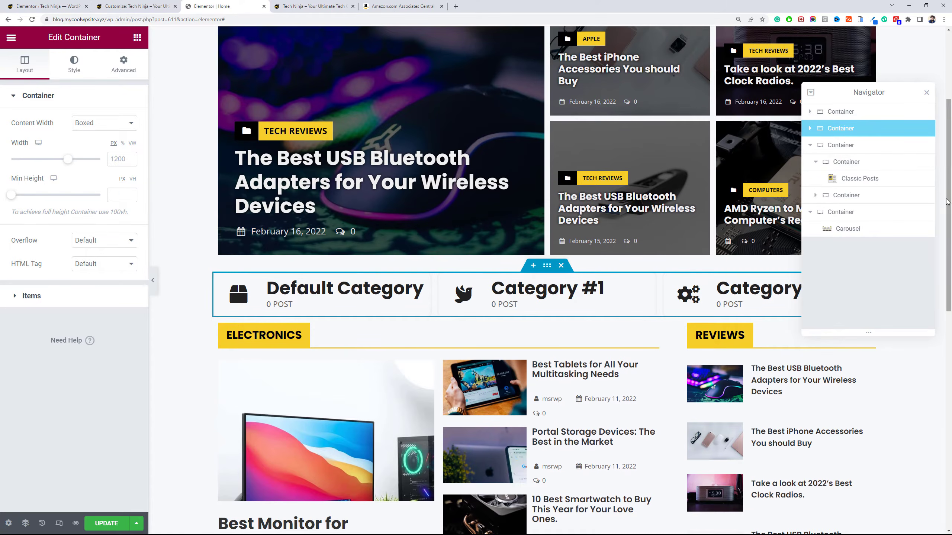
pyautogui.click(926, 93)
pyautogui.scroll(-2, 805, 263)
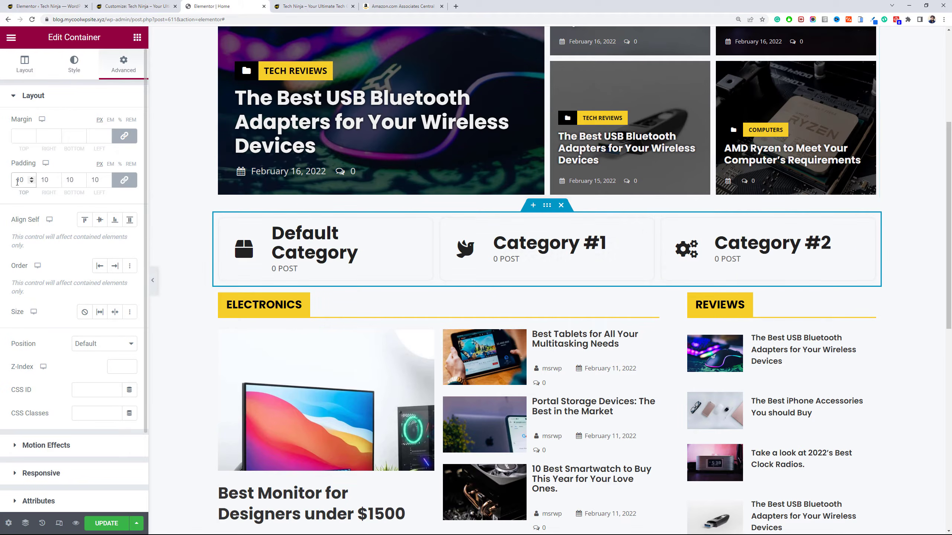
# Duplicate the Category #2 tile in the Category Tiles widget to make four tiles in one row.
pyautogui.click(288, 252)
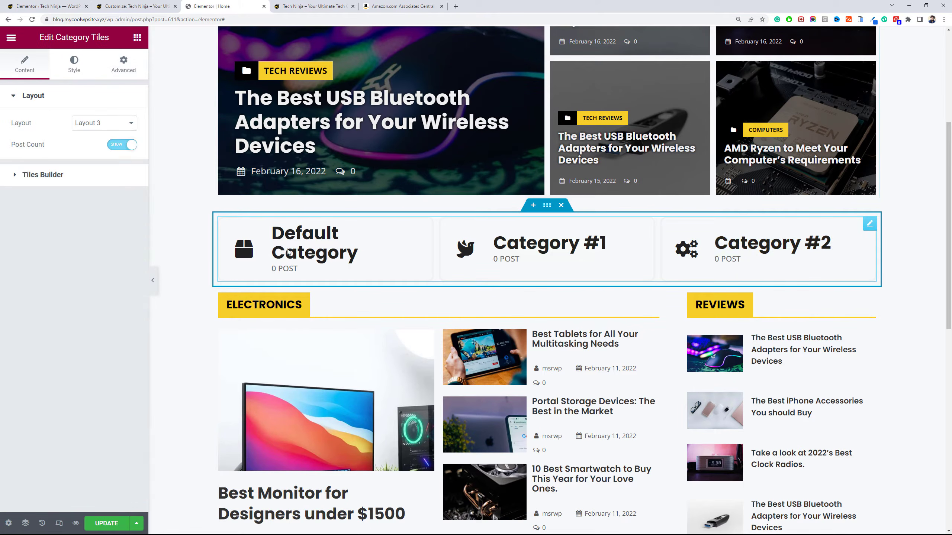
pyautogui.click(121, 183)
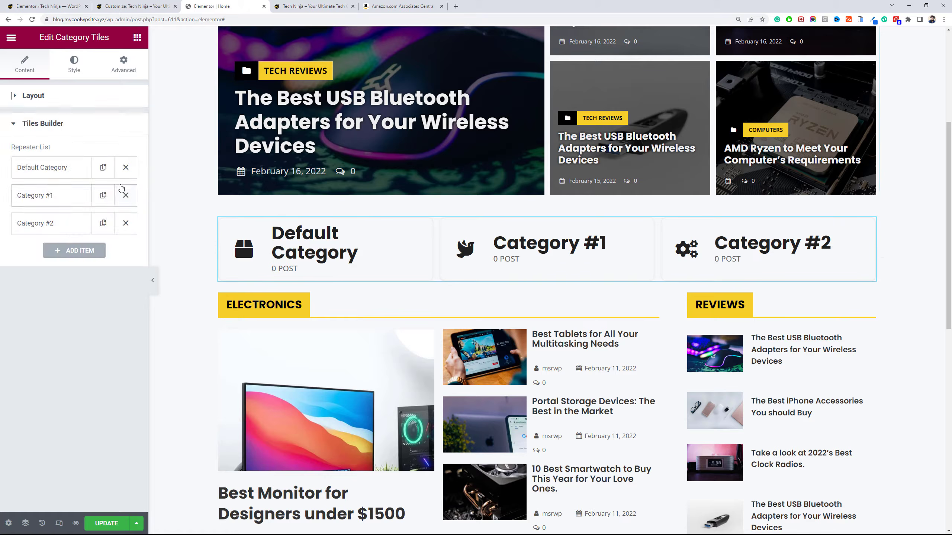
pyautogui.click(103, 225)
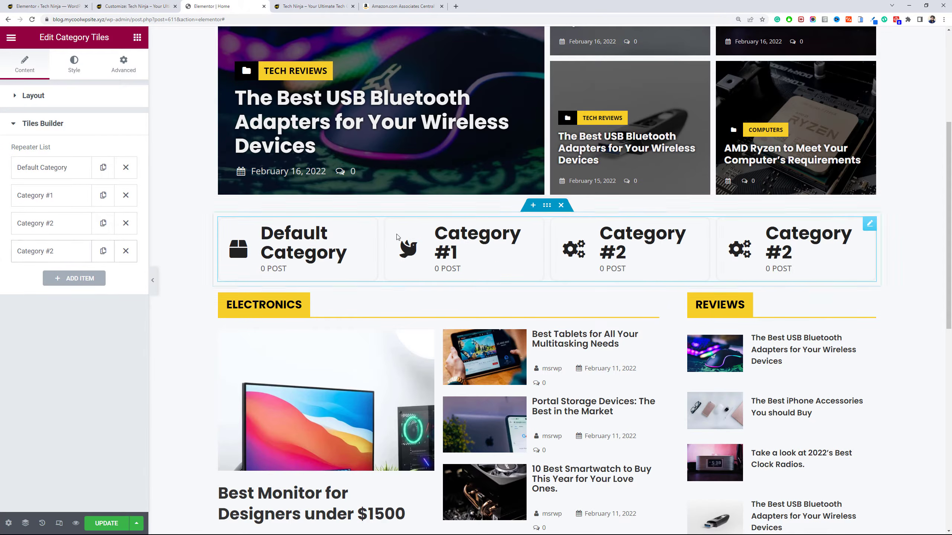
pyautogui.click(103, 251)
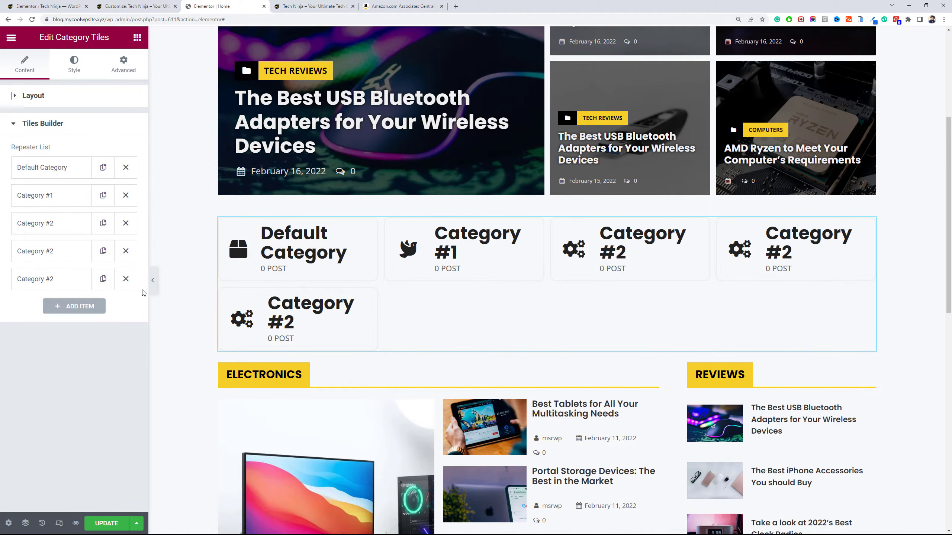
pyautogui.click(126, 279)
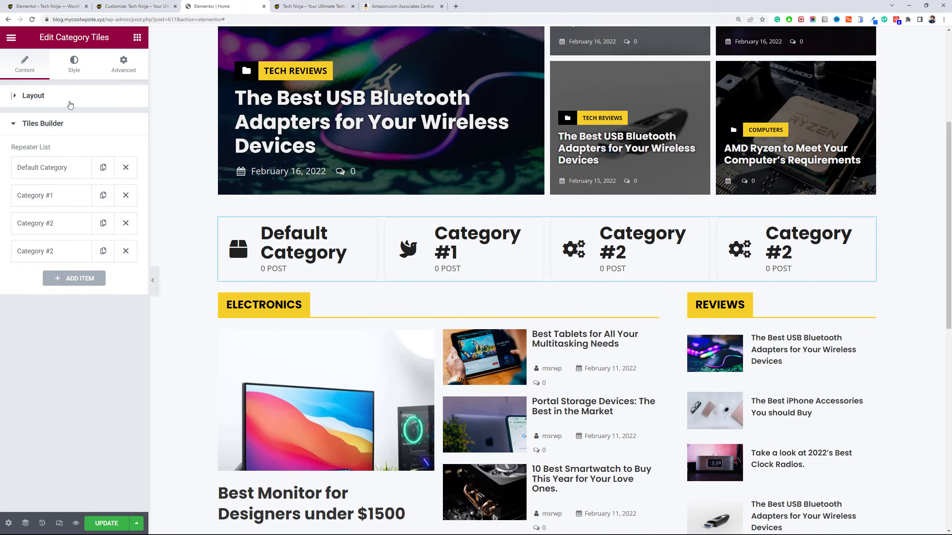
# Rename the Default Category tile as Electronics.
pyautogui.click(82, 174)
pyautogui.moveTo(70, 208); pyautogui.dragTo(18, 209)
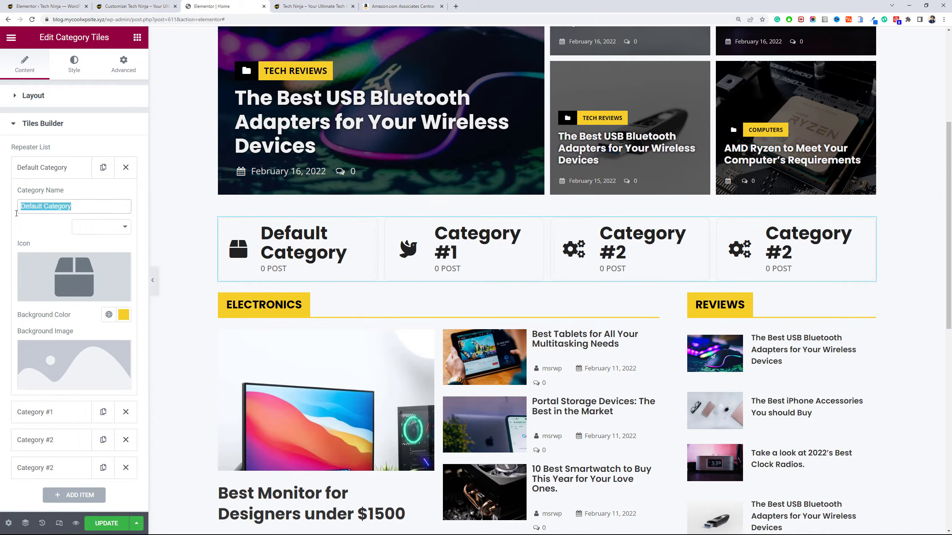
pyautogui.write('Electr')
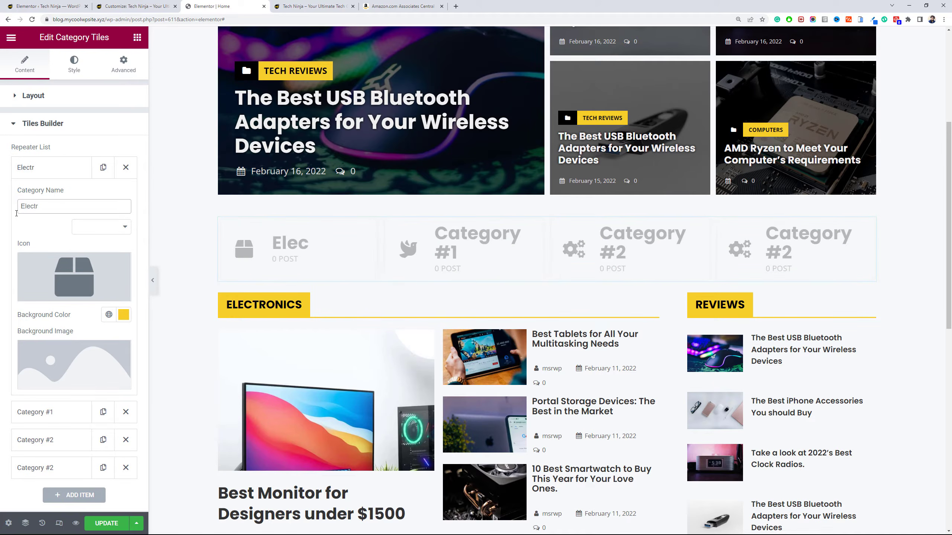
pyautogui.write('onics')
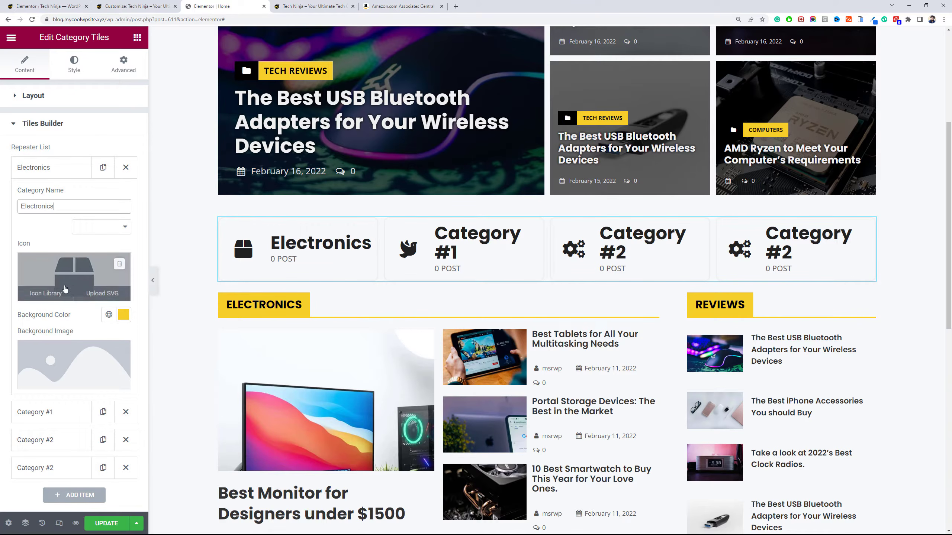
# Give the Electronics tile the Tv icon from the icon library and link it to the Electronics category.
pyautogui.click(58, 294)
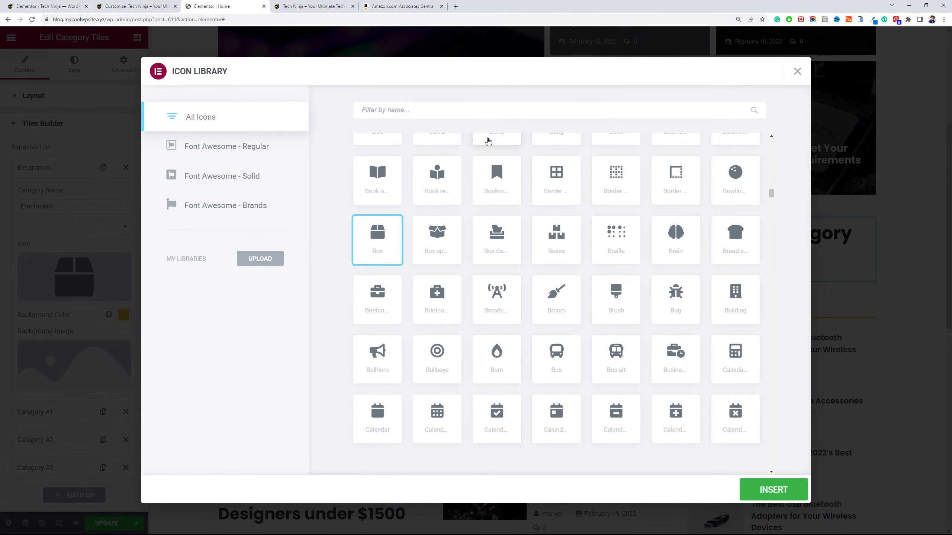
pyautogui.write('tv')
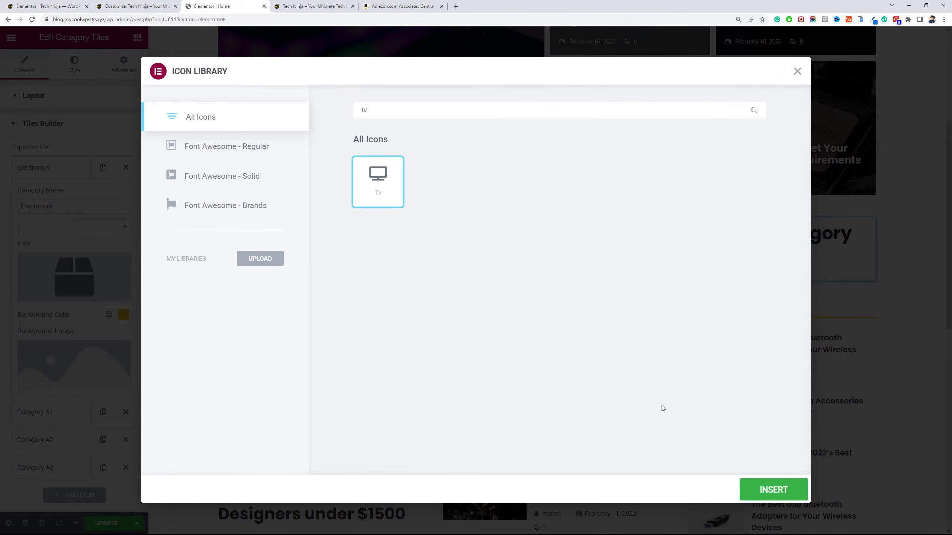
pyautogui.click(755, 484)
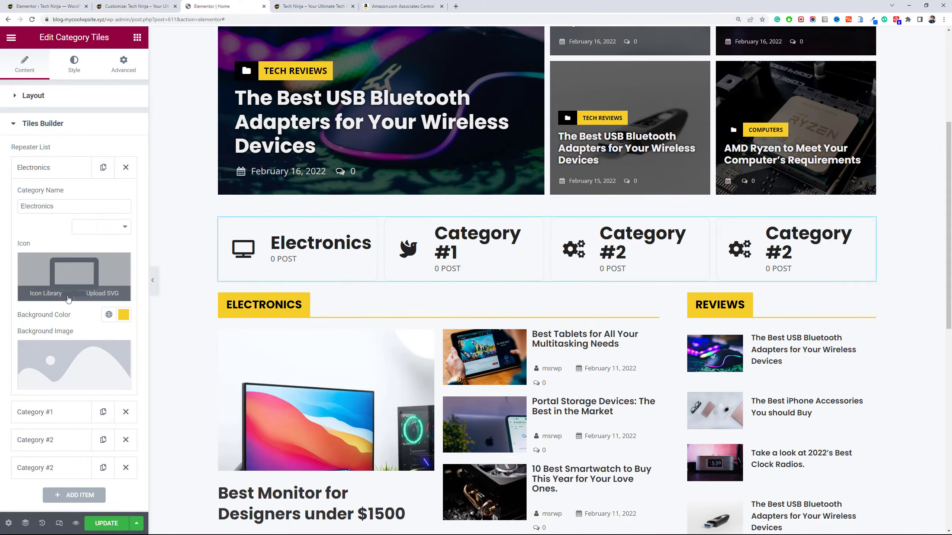
pyautogui.click(91, 231)
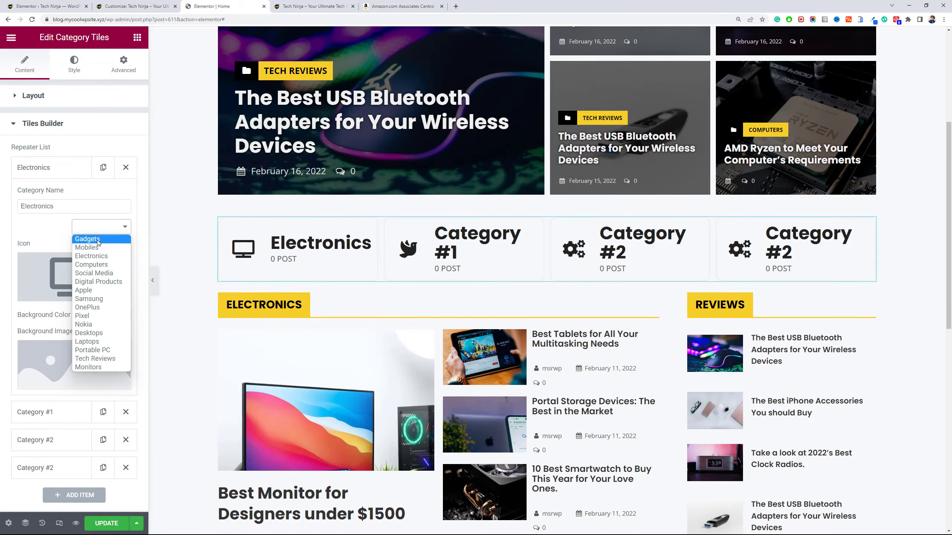
pyautogui.click(98, 256)
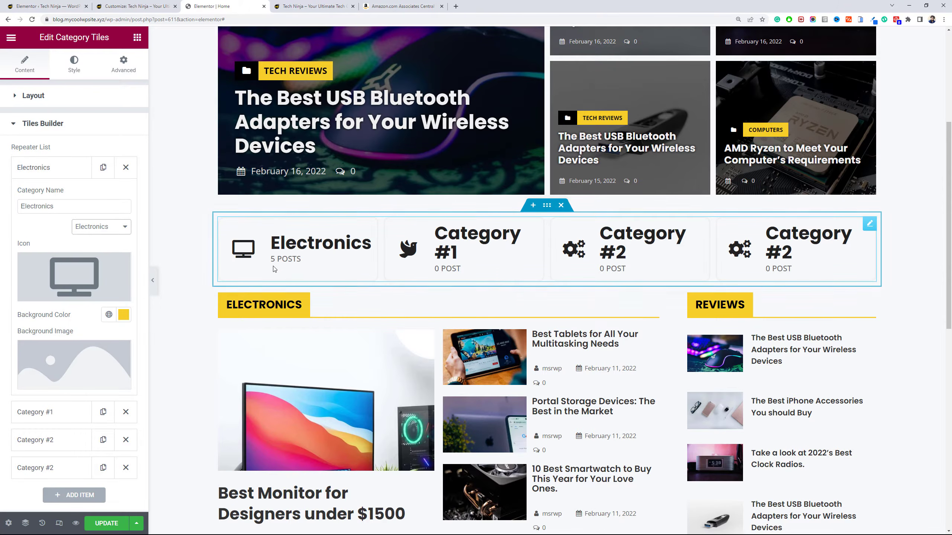
# Set the category name font size in the Category Tiles widget to 18 px.
pyautogui.click(76, 72)
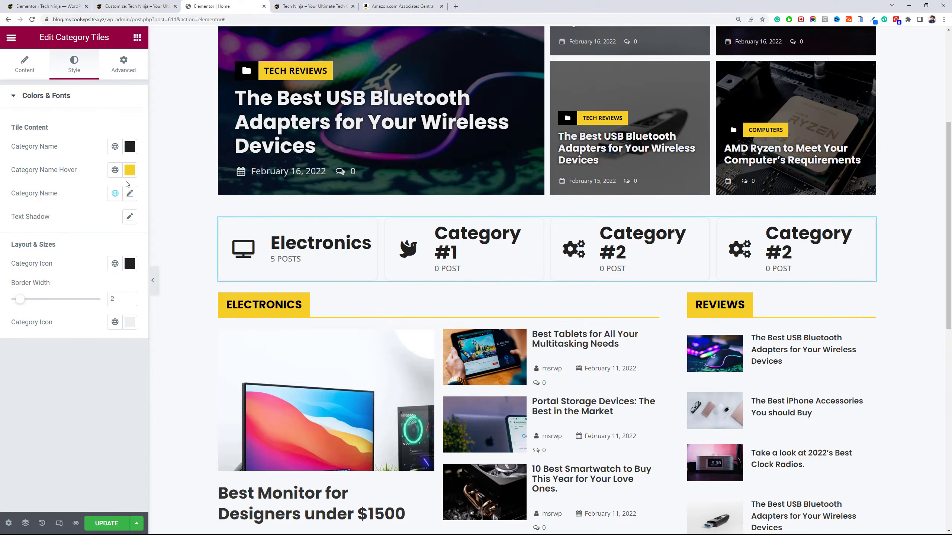
pyautogui.click(130, 194)
pyautogui.click(114, 281)
pyautogui.write('1')
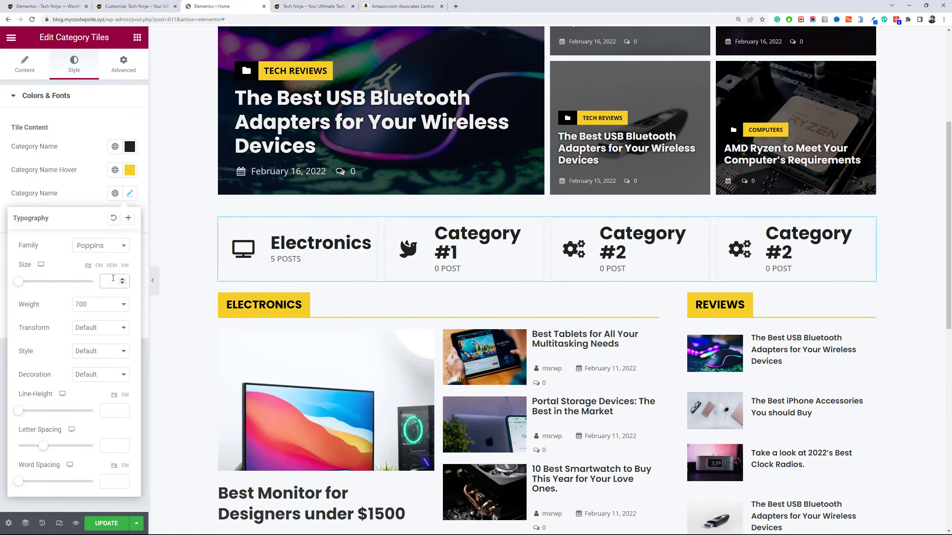
pyautogui.write('6')
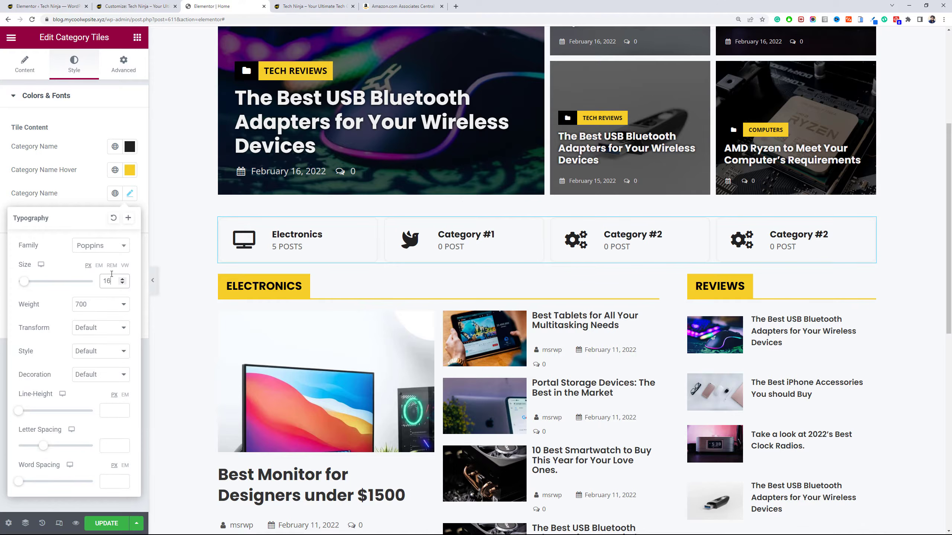
pyautogui.click(122, 278)
pyautogui.click(123, 278)
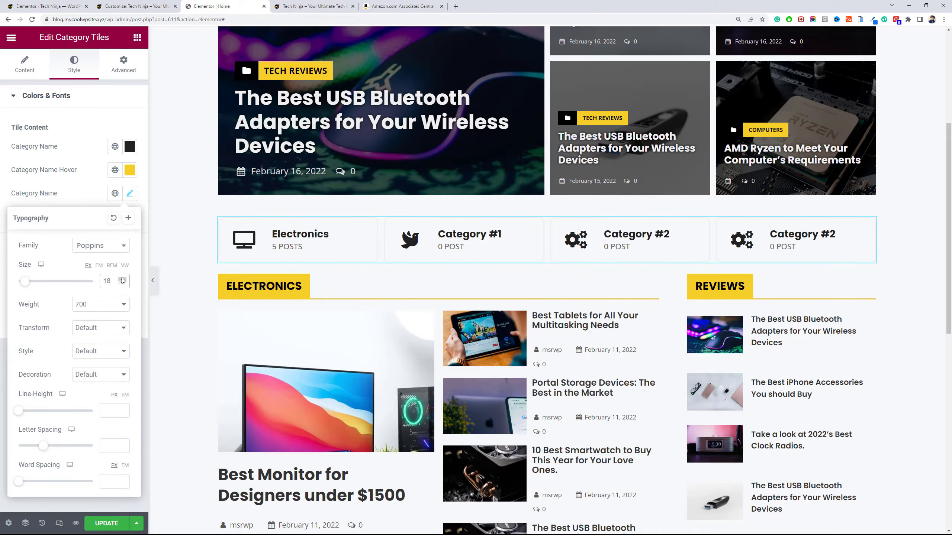
pyautogui.click(66, 186)
pyautogui.click(130, 193)
pyautogui.click(76, 180)
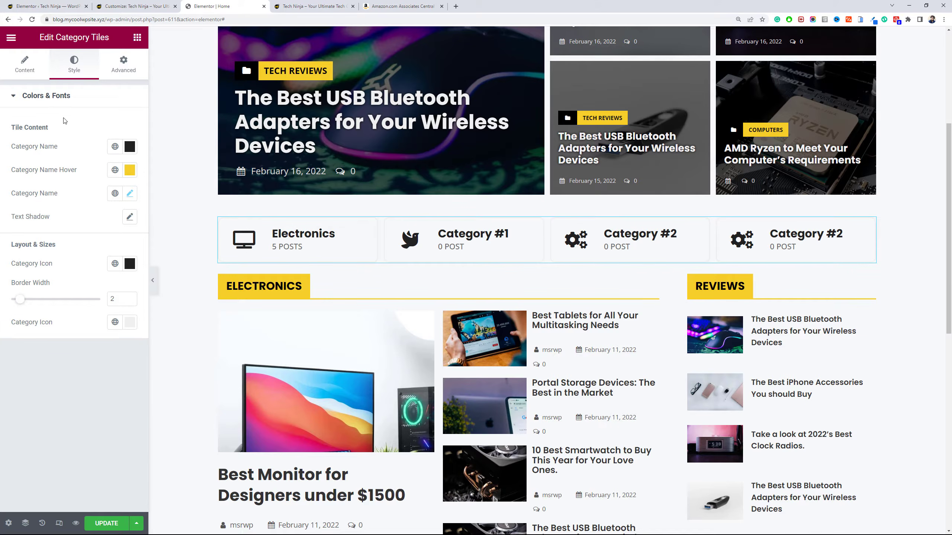
pyautogui.click(29, 75)
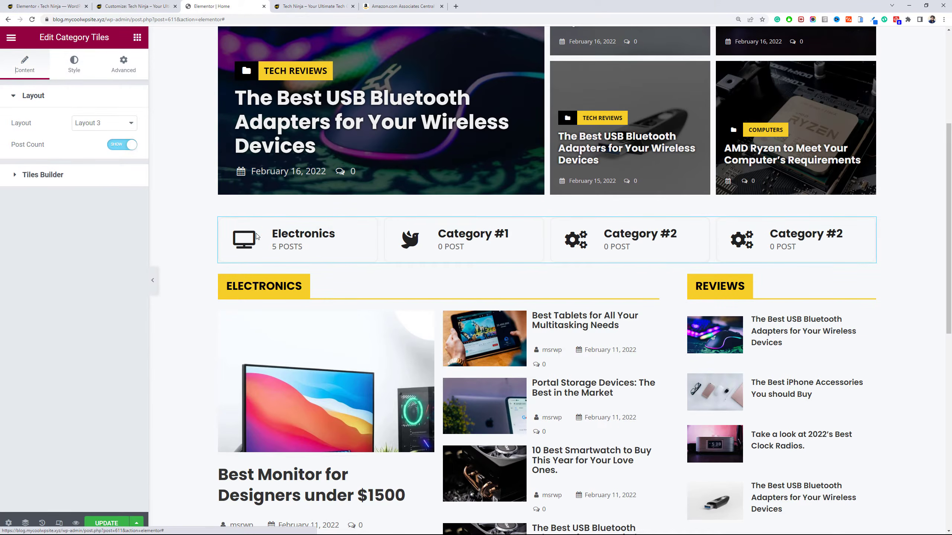
pyautogui.click(83, 175)
pyautogui.click(72, 179)
pyautogui.moveTo(107, 268)
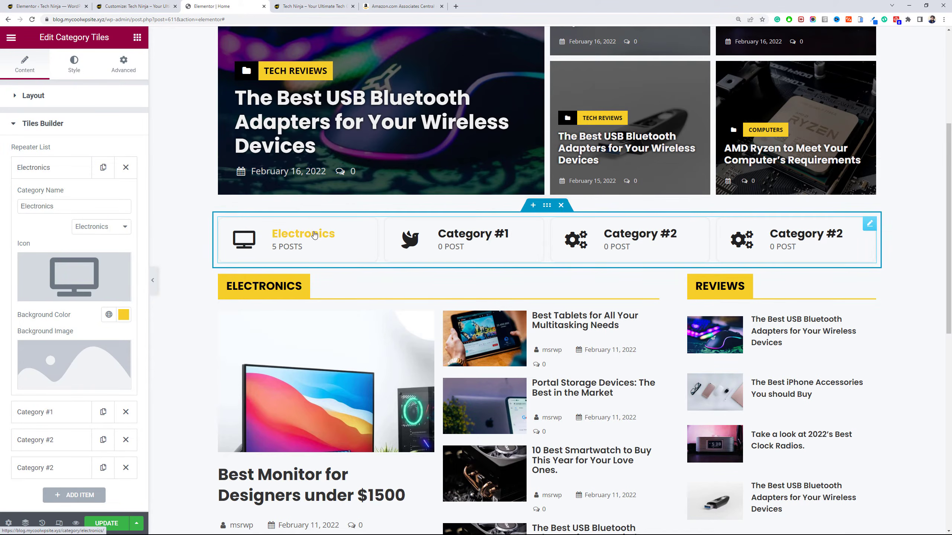
pyautogui.moveTo(34, 383)
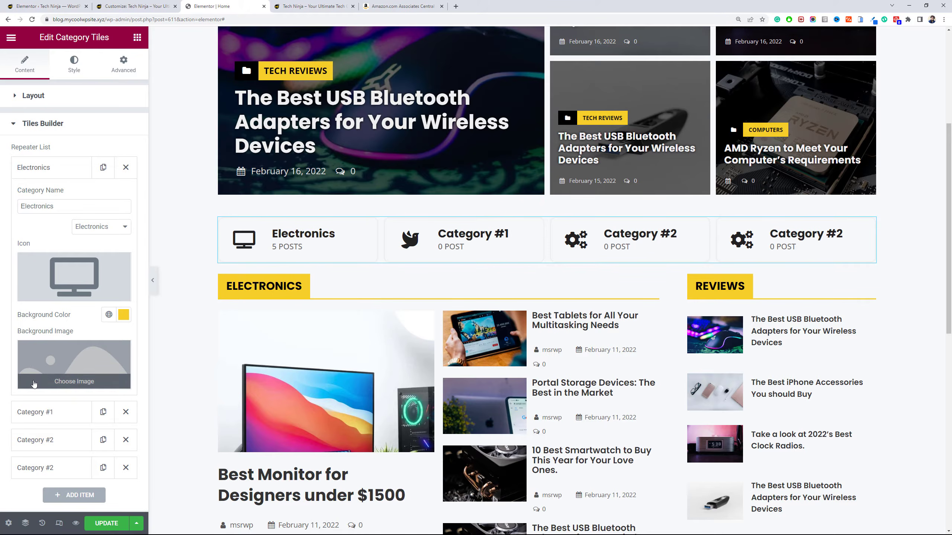
# Switch the Category Tiles widget to Layout 1.
pyautogui.click(67, 105)
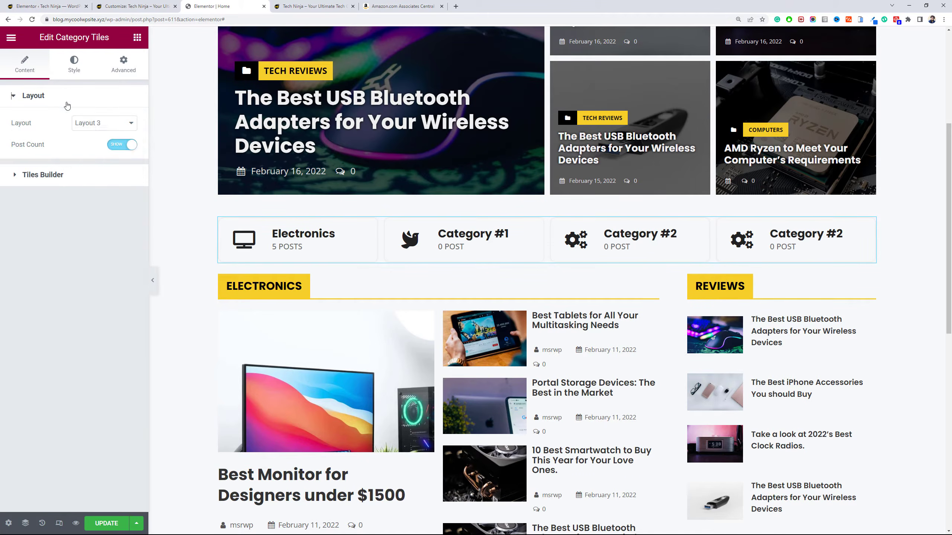
pyautogui.click(97, 124)
pyautogui.click(102, 141)
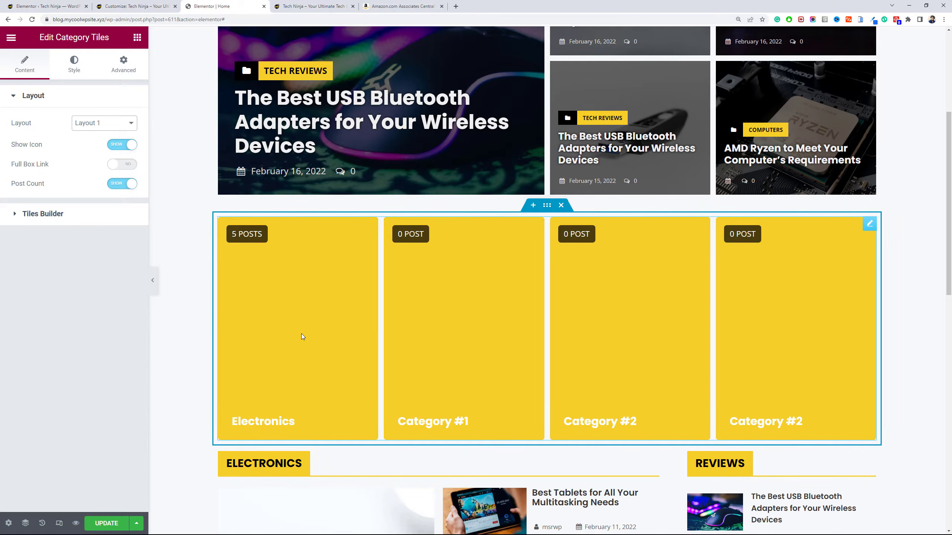
# Set the Electronics tile's background image to the media library photo of a white desk with a smartwatch, phone and keyboard.
pyautogui.click(105, 220)
pyautogui.click(51, 167)
pyautogui.click(75, 364)
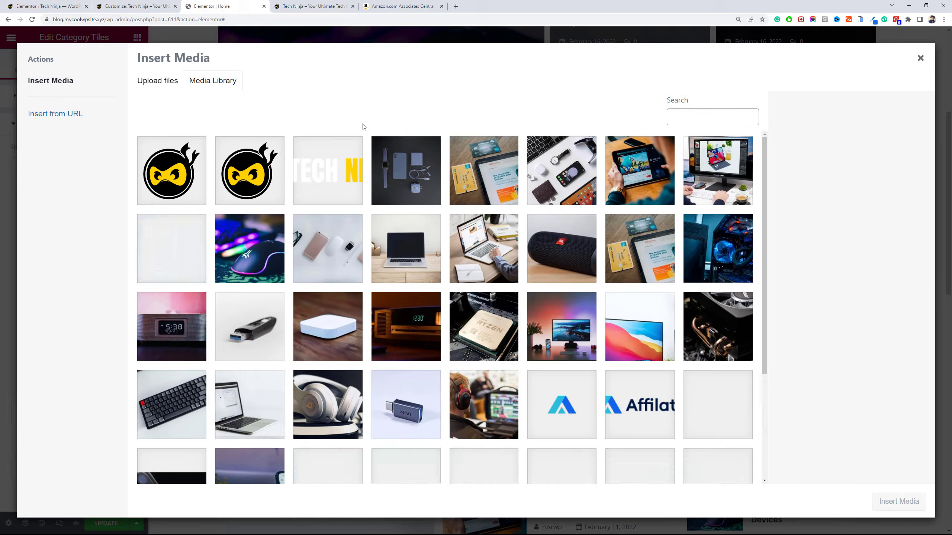
pyautogui.click(566, 184)
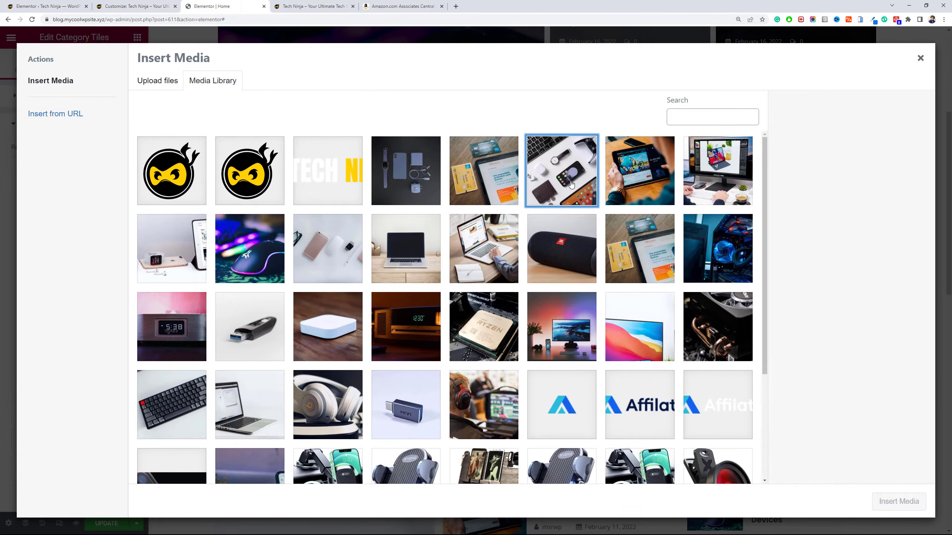
pyautogui.scroll(-3, 445, 335)
pyautogui.scroll(3, 690, 251)
pyautogui.click(582, 187)
pyautogui.click(898, 501)
pyautogui.scroll(3, 331, 307)
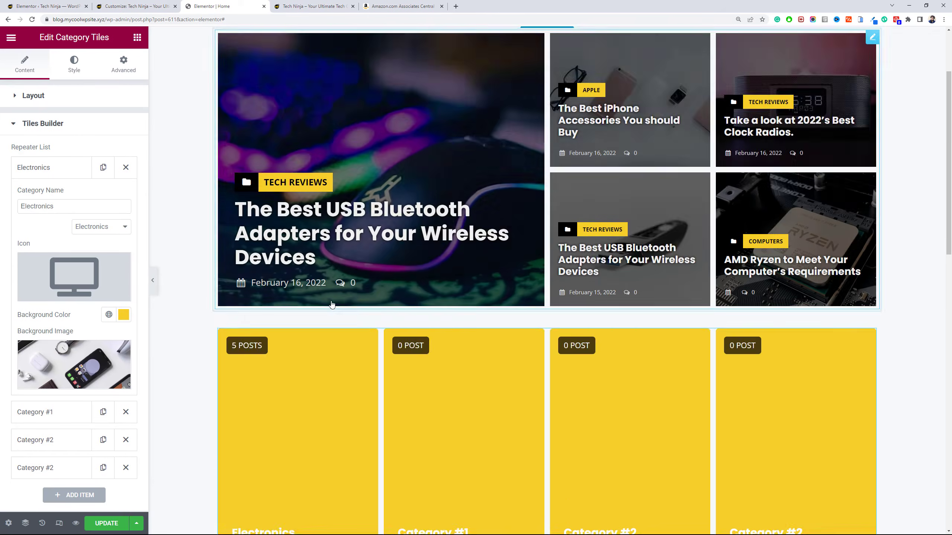
# Set the Electronics tile's background color to semi-transparent black, #000000B8.
pyautogui.scroll(-6, 331, 307)
pyautogui.click(124, 314)
pyautogui.moveTo(89, 425); pyautogui.dragTo(65, 450)
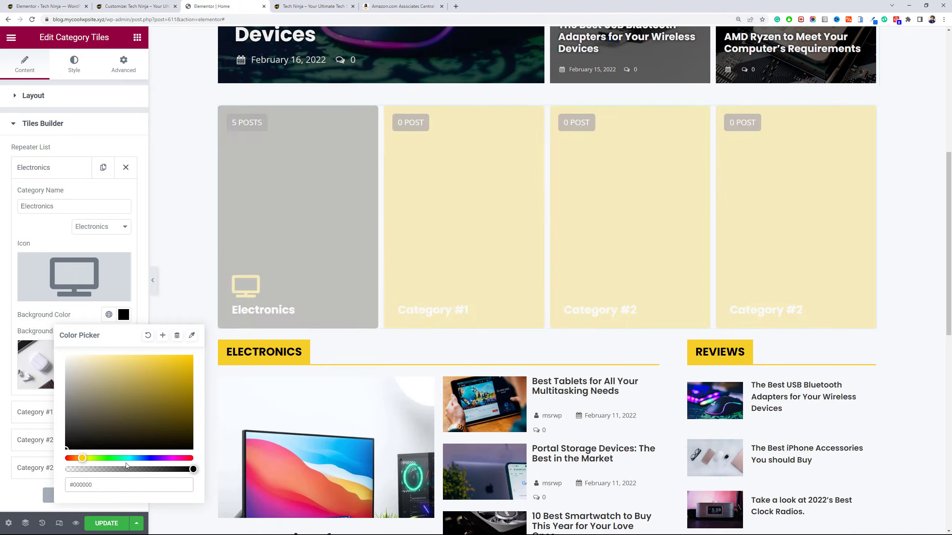
pyautogui.moveTo(155, 469)
pyautogui.mouseDown()
pyautogui.moveTo(94, 481)
pyautogui.moveTo(98, 470)
pyautogui.moveTo(158, 469)
pyautogui.mouseUp()
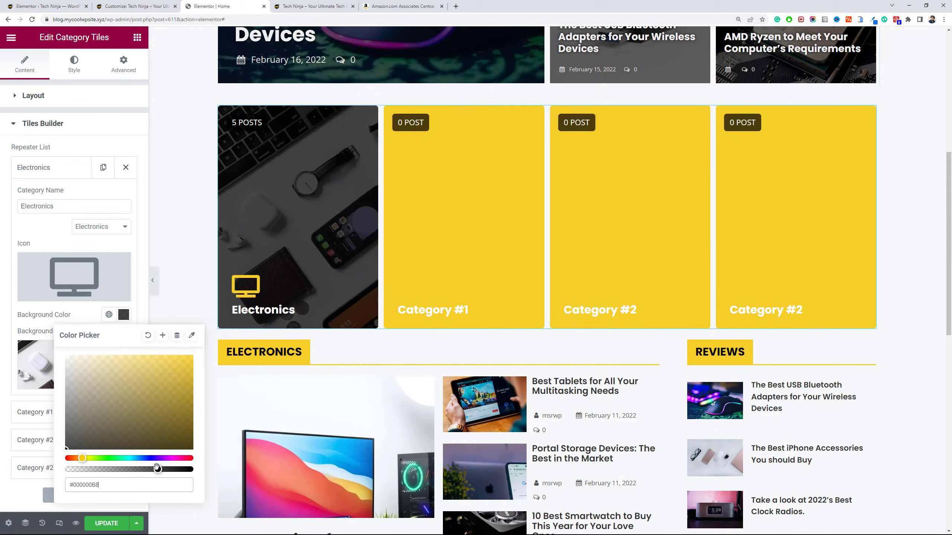
# Slightly enlarge the category name font in the Category Tiles typography settings.
pyautogui.click(75, 67)
pyautogui.click(129, 216)
pyautogui.click(122, 303)
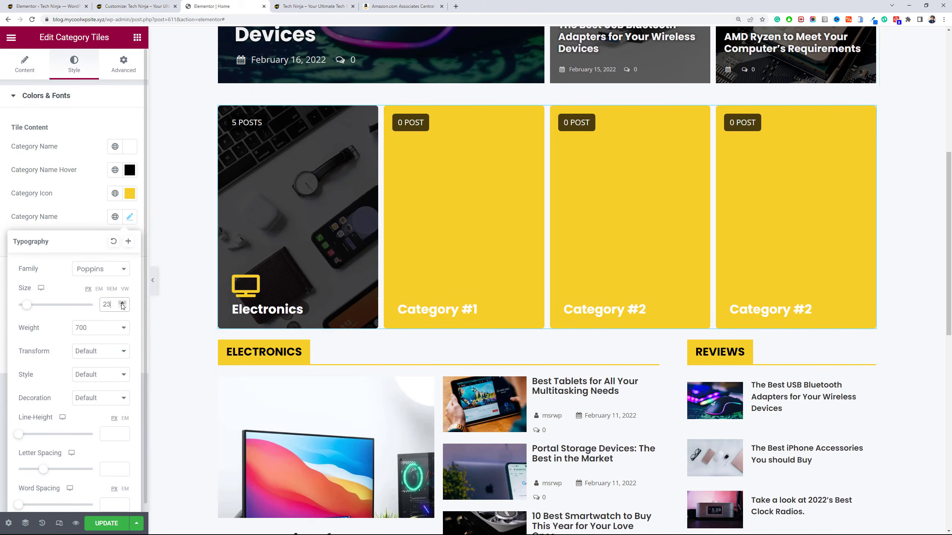
pyautogui.click(122, 303)
pyautogui.click(79, 206)
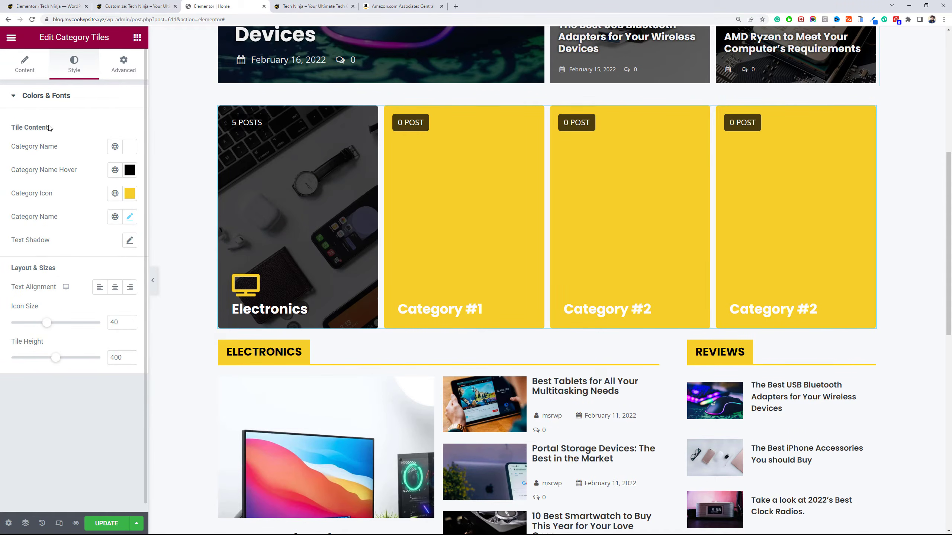
# Link the Category #1 tile to the Mobiles category and rename it as Mobiles.
pyautogui.click(24, 63)
pyautogui.click(43, 213)
pyautogui.click(35, 195)
pyautogui.click(97, 254)
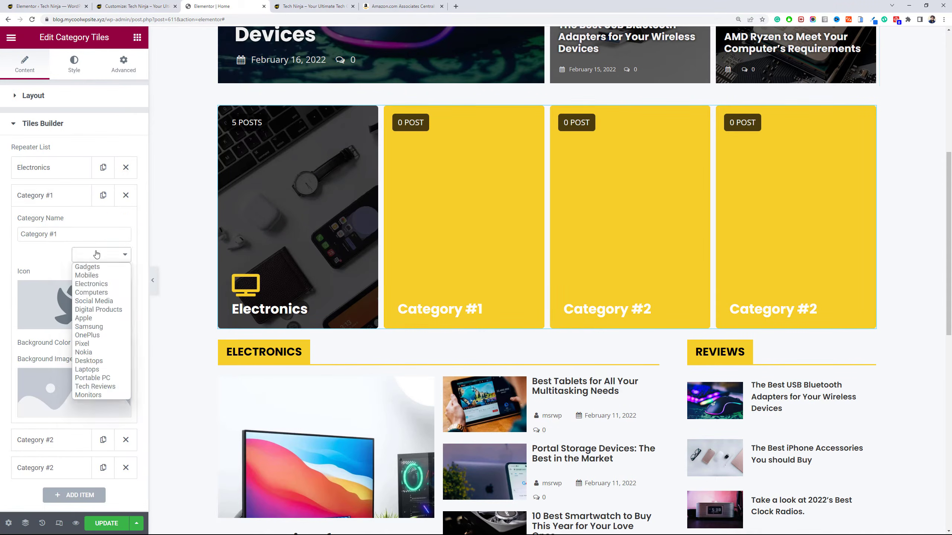
pyautogui.click(90, 275)
pyautogui.tripleClick(38, 234)
pyautogui.write('Mobiles')
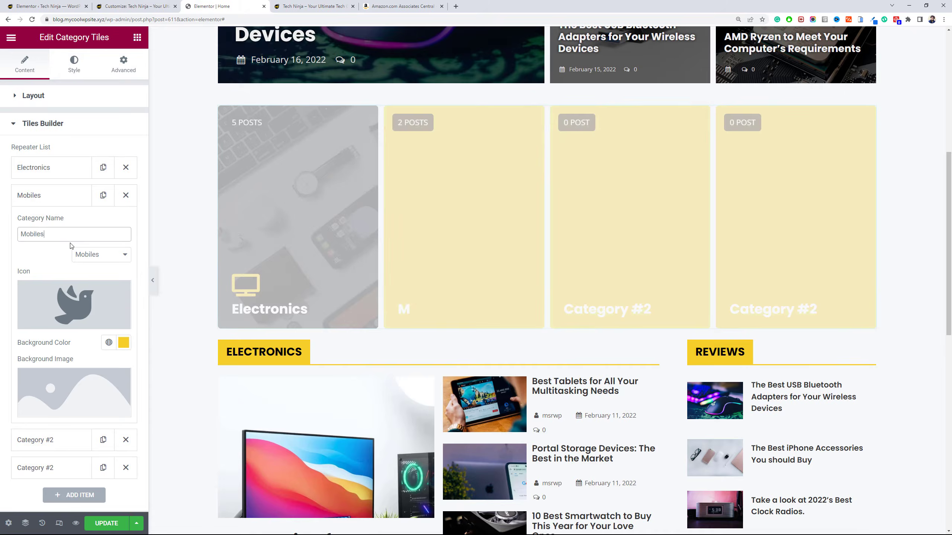
# Give the Mobiles tile a mobile phone icon from the icon library.
pyautogui.click(74, 305)
pyautogui.click(540, 110)
pyautogui.write('mobi')
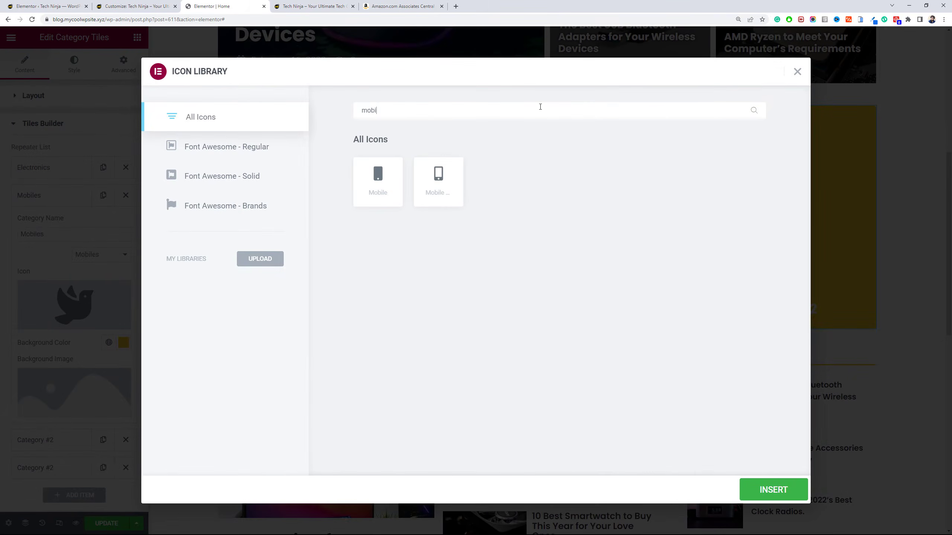
pyautogui.click(774, 489)
# Set the Mobiles tile's background image to the media library photo of a phone on a wooden desk organizer.
pyautogui.click(74, 393)
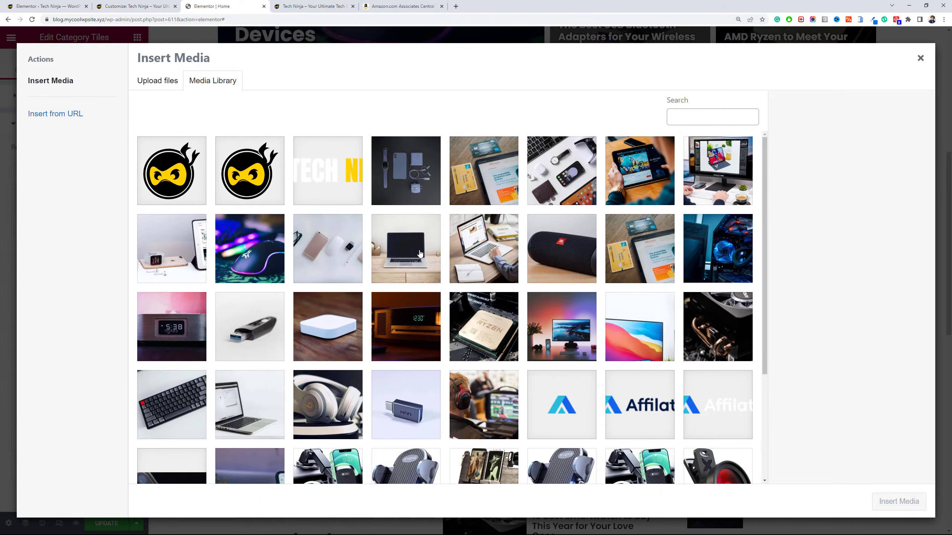
pyautogui.scroll(-3, 420, 254)
pyautogui.scroll(3, 340, 317)
pyautogui.scroll(-3, 344, 287)
pyautogui.click(483, 371)
pyautogui.click(899, 501)
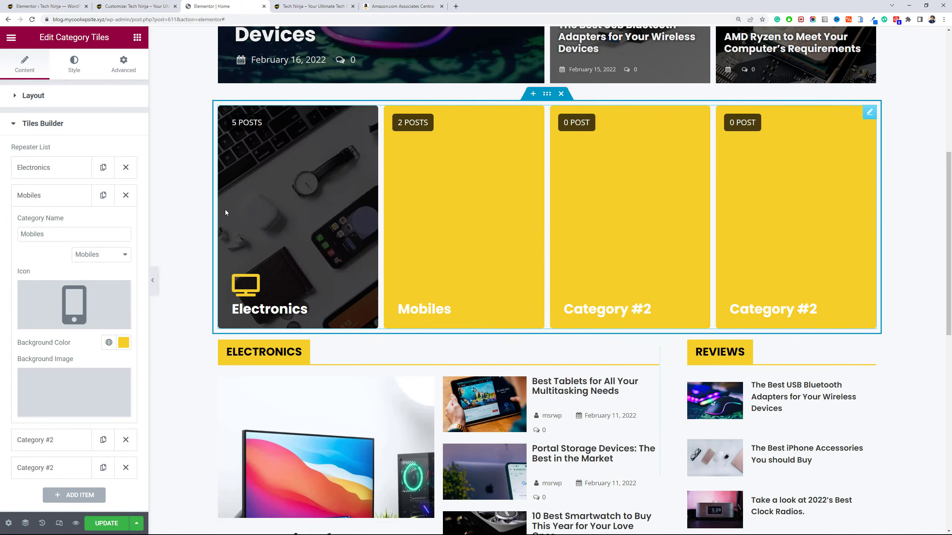
# Set the Mobiles tile's background color to semi-transparent black, #000000BF.
pyautogui.click(125, 344)
pyautogui.moveTo(98, 431); pyautogui.dragTo(65, 477)
pyautogui.moveTo(193, 497); pyautogui.dragTo(162, 497)
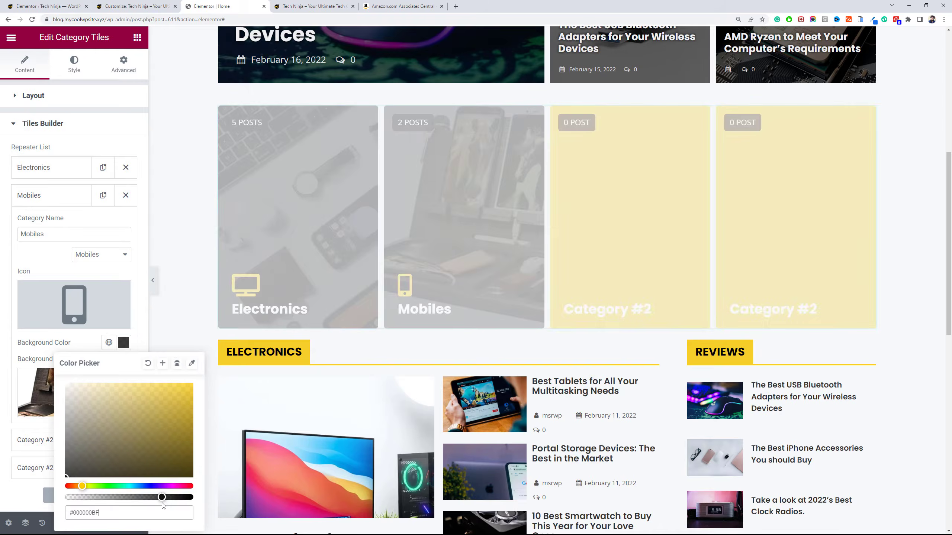
# Copy the Electronics tile's background color #000000B8 and apply it to the Mobiles tile.
pyautogui.click(249, 284)
pyautogui.click(124, 315)
pyautogui.hotkey('ctrl', 'c')
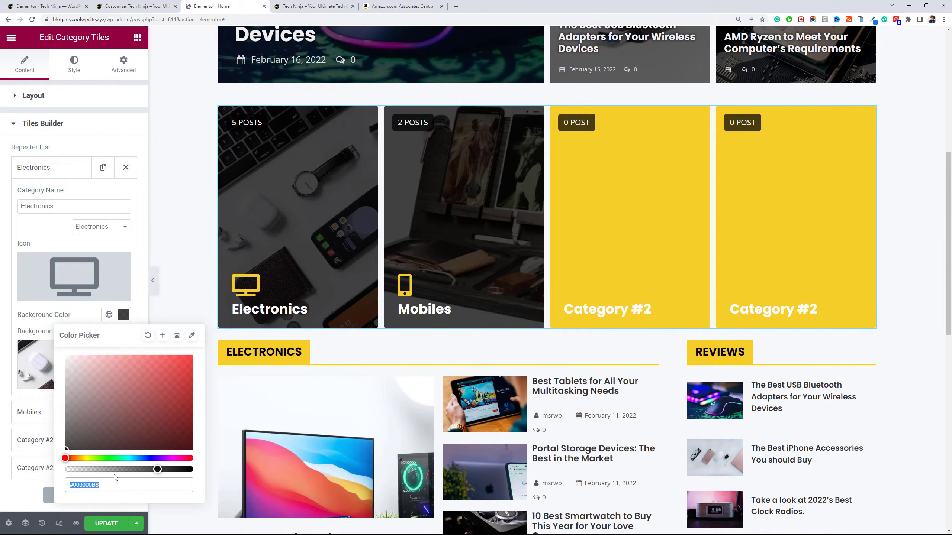
pyautogui.click(55, 238)
pyautogui.click(69, 412)
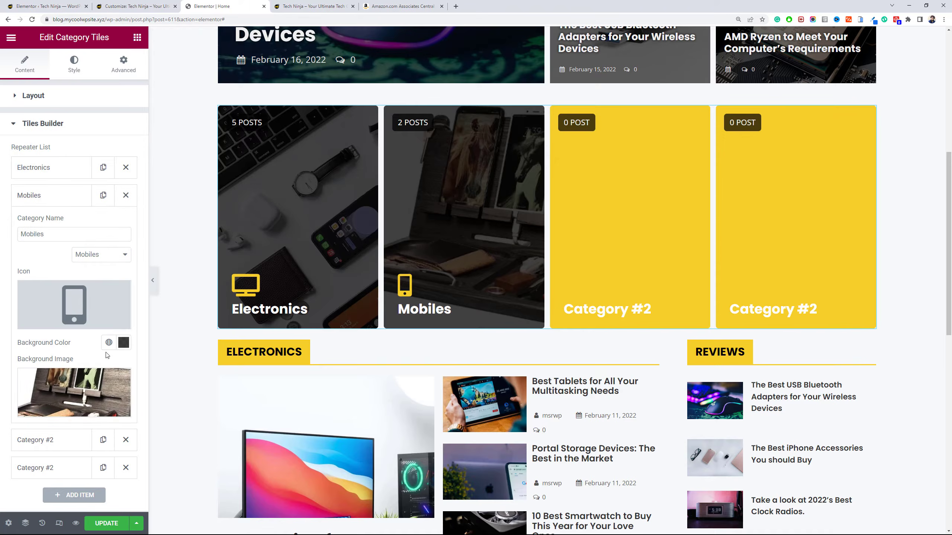
pyautogui.click(120, 348)
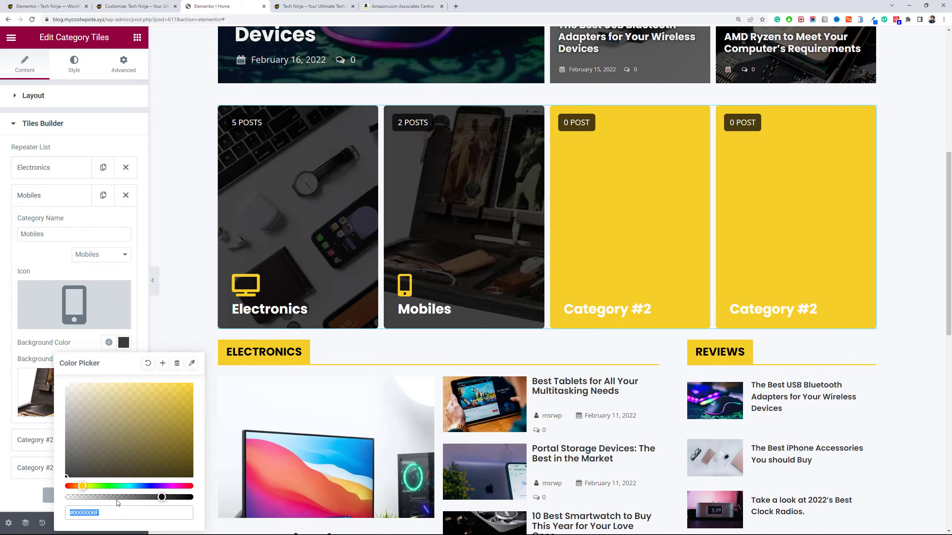
pyautogui.hotkey('ctrl', 'v')
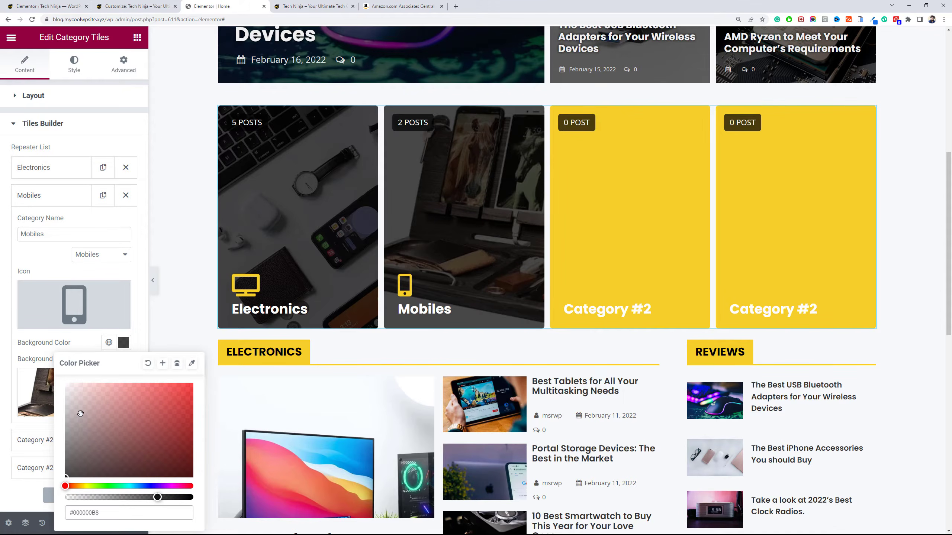
pyautogui.click(48, 274)
pyautogui.moveTo(45, 295)
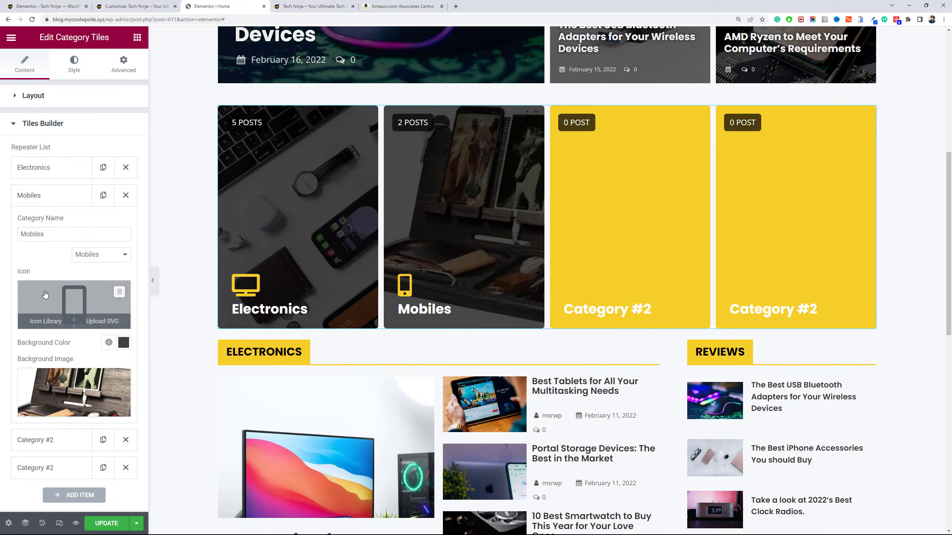
# Link the third tile, Category #2, to the Computers category and give it the blue-lit PC case background image.
pyautogui.click(56, 197)
pyautogui.click(58, 223)
pyautogui.click(89, 284)
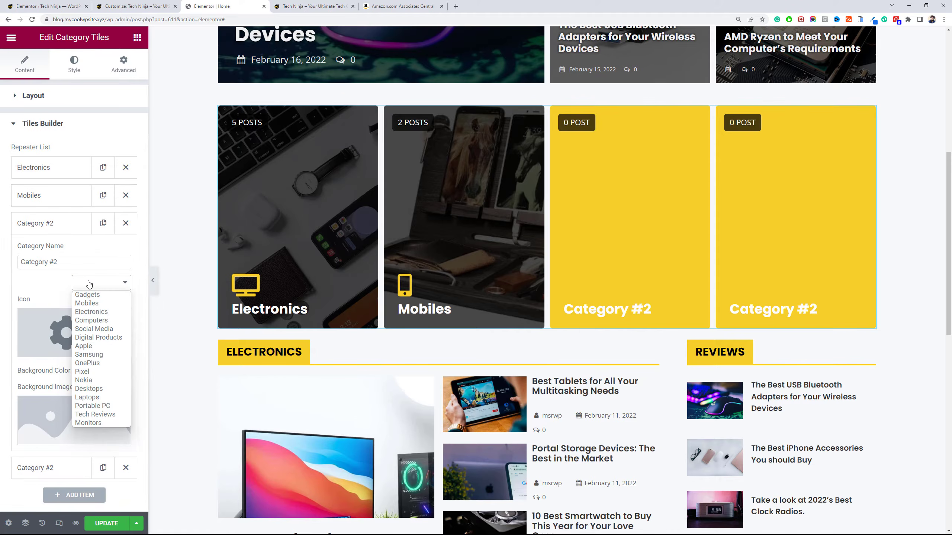
pyautogui.click(91, 320)
pyautogui.click(75, 420)
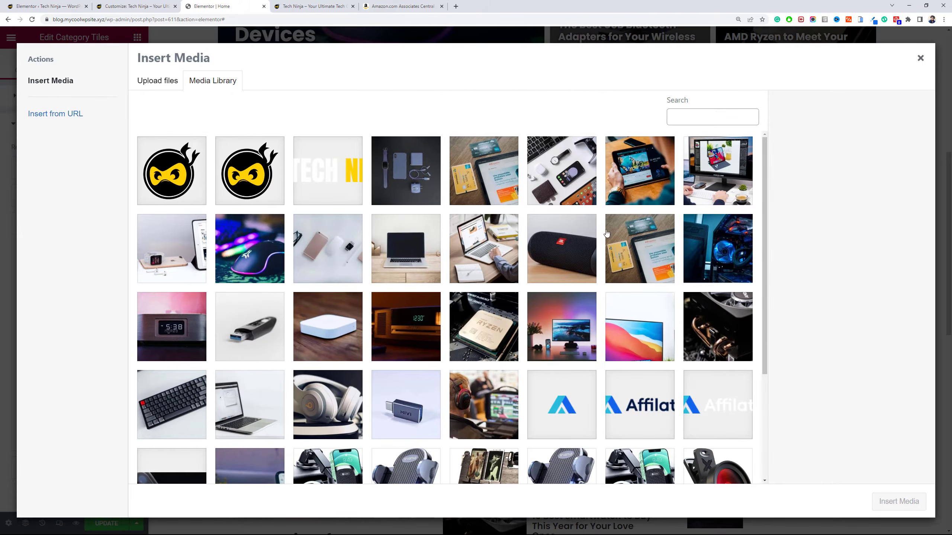
pyautogui.click(701, 246)
pyautogui.click(899, 501)
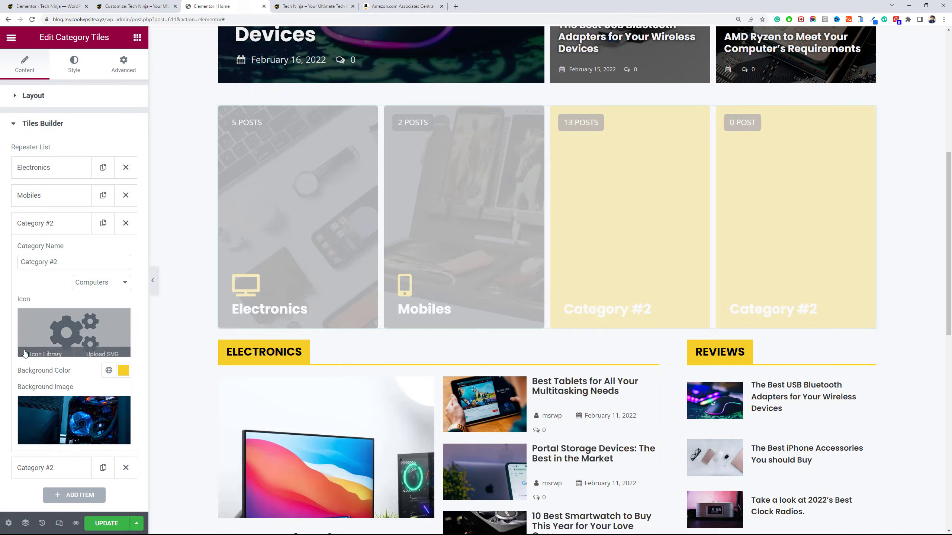
# Set the third tile's background color to the copied semi-transparent black, #000000B8.
pyautogui.click(61, 354)
pyautogui.click(773, 490)
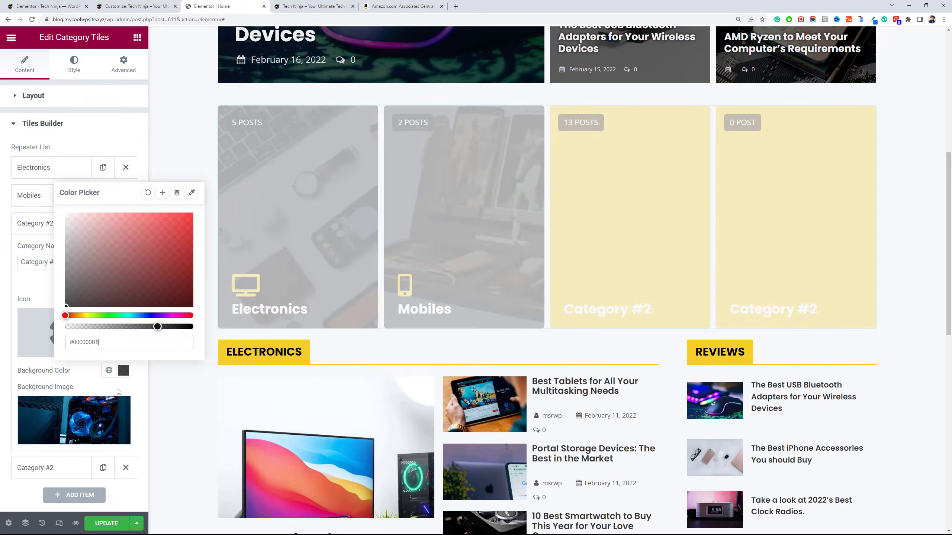
pyautogui.click(124, 371)
pyautogui.click(49, 279)
# Search the icon library for a suitable computer icon using the terms desk, cp and comp.
pyautogui.click(93, 352)
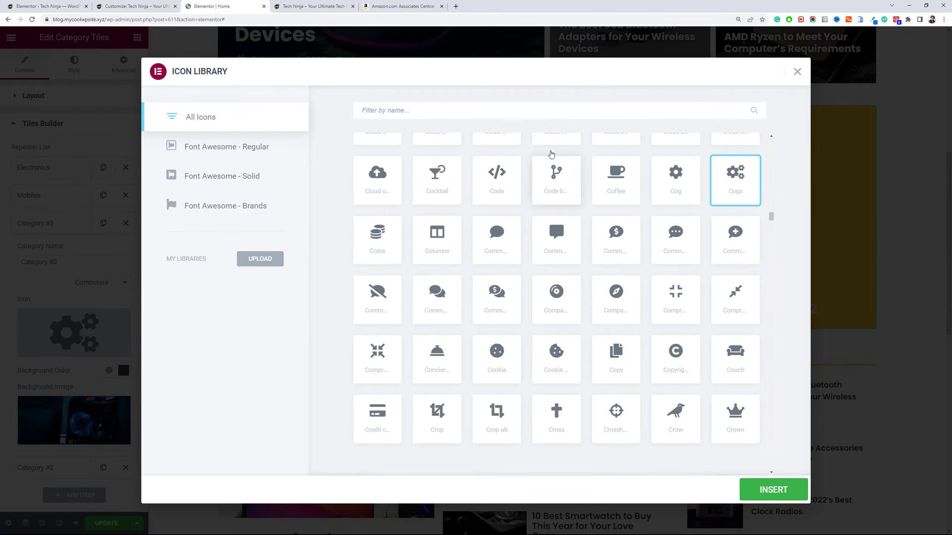
pyautogui.write('desk')
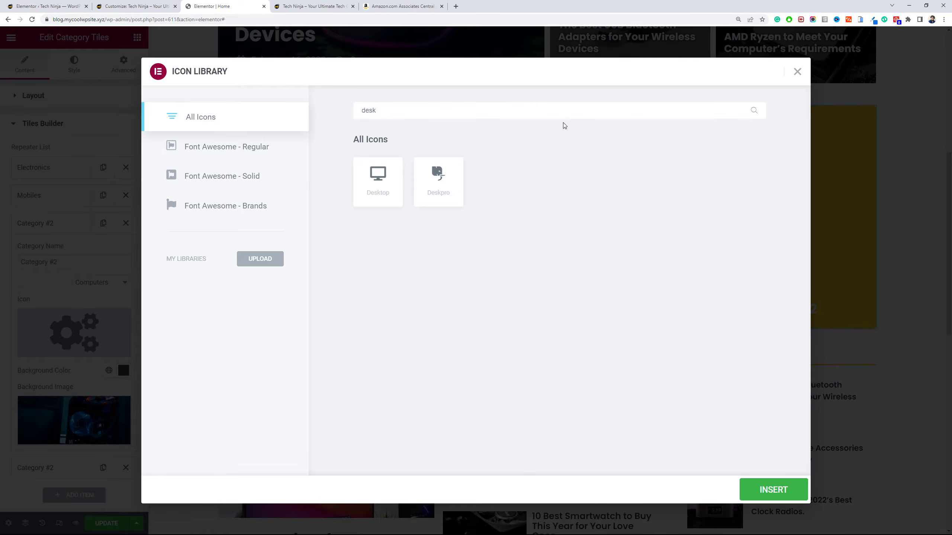
pyautogui.press('BackSpace')
pyautogui.press('BackSpace')
pyautogui.press('BackSpace')
pyautogui.press('BackSpace')
pyautogui.write('cp')
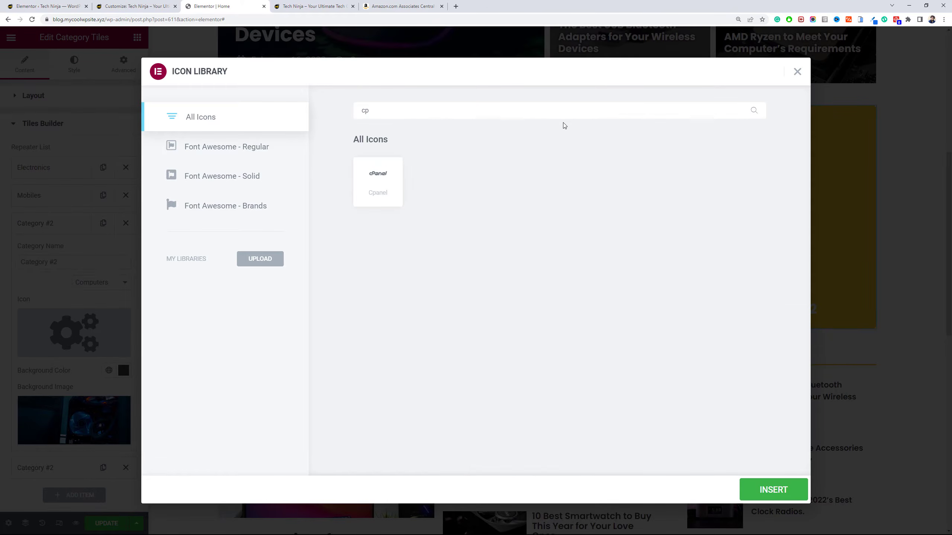
pyautogui.press('BackSpace')
pyautogui.press('BackSpace')
pyautogui.write('comp')
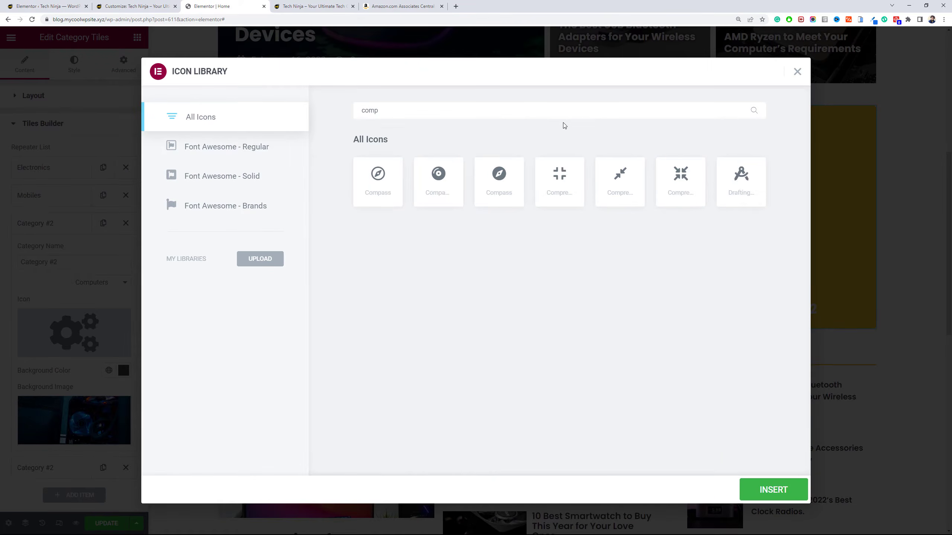
pyautogui.press('BackSpace')
pyautogui.press('BackSpace')
pyautogui.press('BackSpace')
pyautogui.press('BackSpace')
# Give the third tile the Server icon from the icon library and rename the tile as Computers.
pyautogui.write('ser')
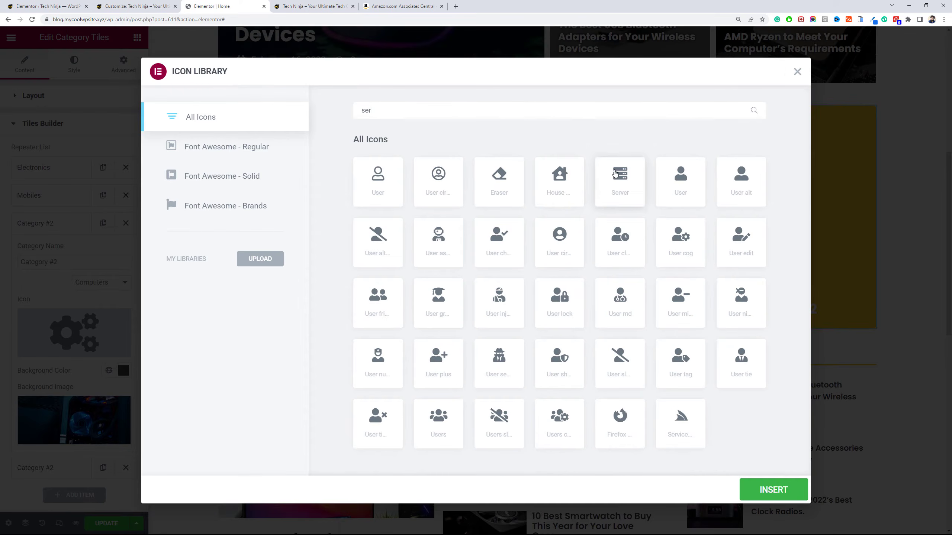
pyautogui.click(620, 182)
pyautogui.click(773, 490)
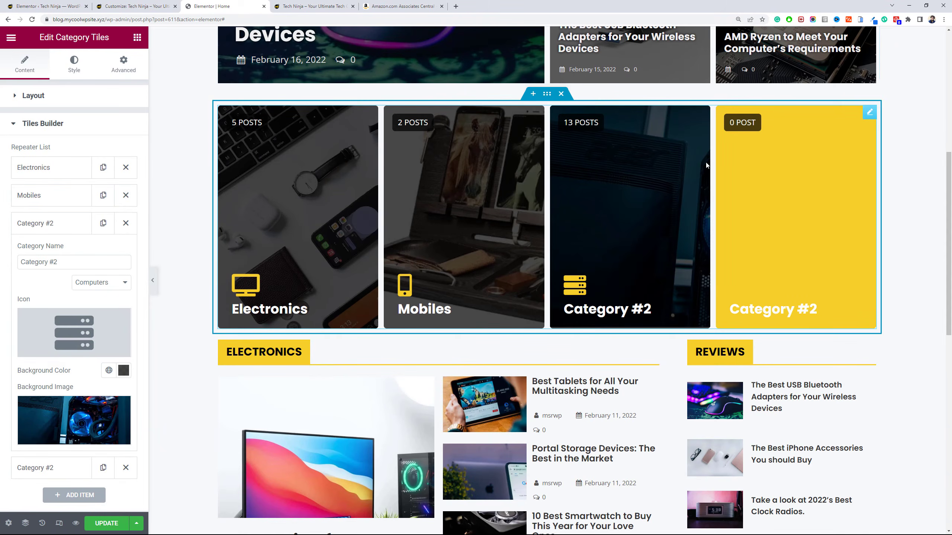
pyautogui.write('Computers')
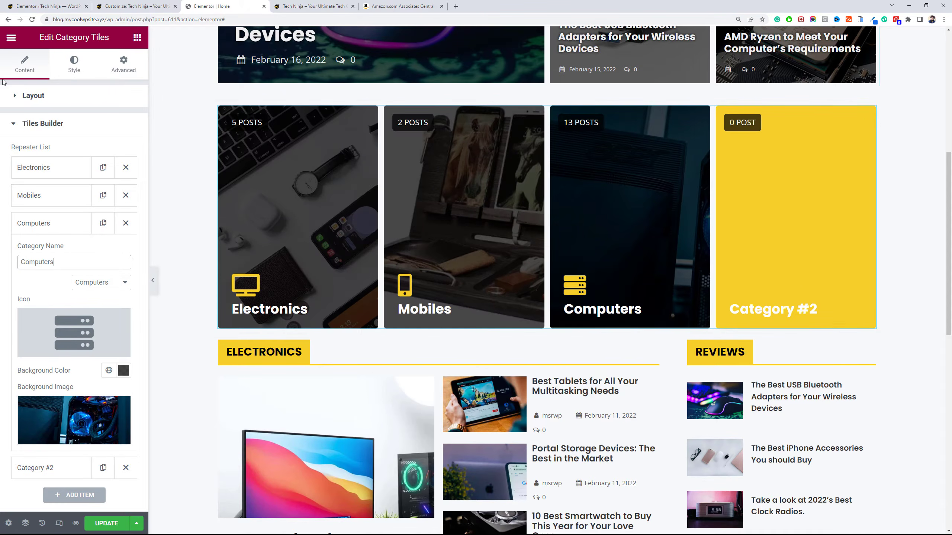
# Link the fourth tile, Category #2, to the Gadgets category and rename the tile as Gadgets.
pyautogui.click(45, 467)
pyautogui.click(91, 311)
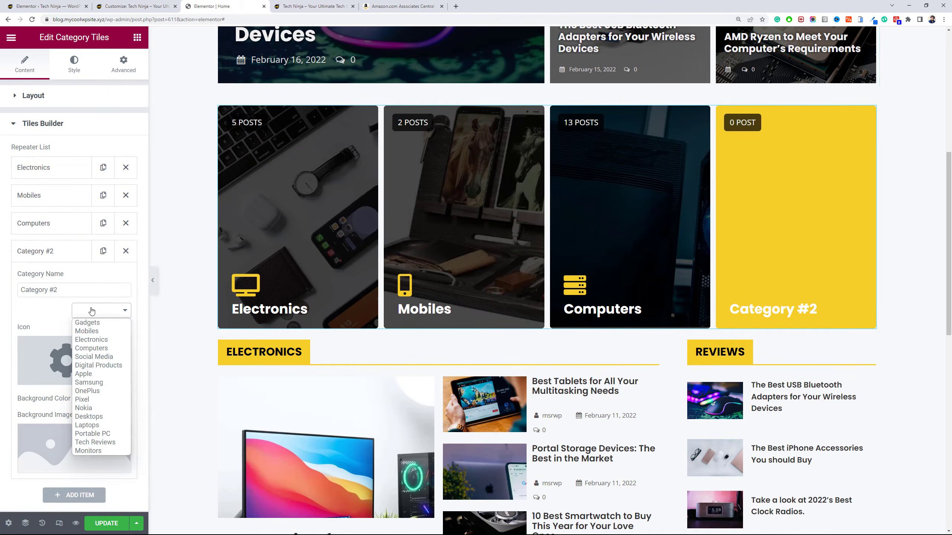
pyautogui.click(107, 323)
pyautogui.tripleClick(79, 290)
pyautogui.write('Ga')
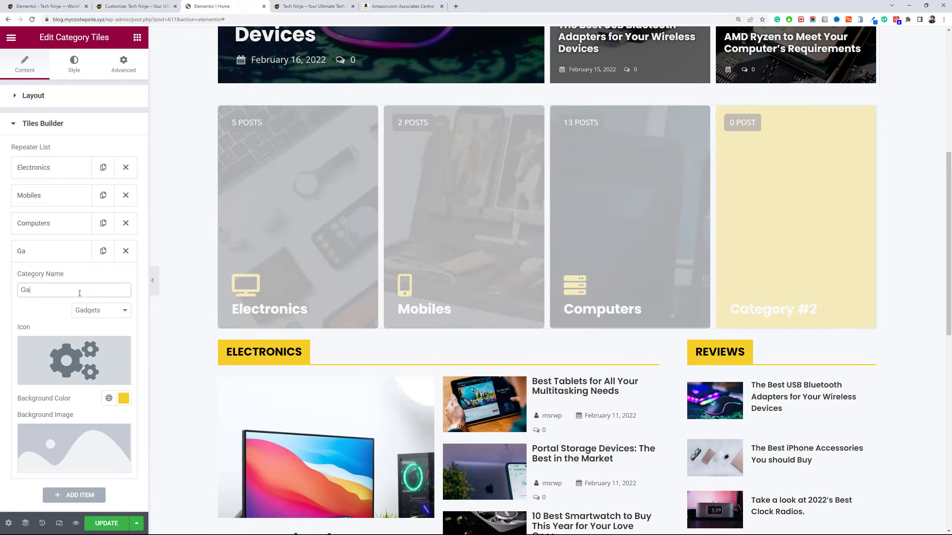
pyautogui.write('dgets')
# Give the Gadgets tile the USB flash drive photo from the media library as its background image.
pyautogui.click(95, 431)
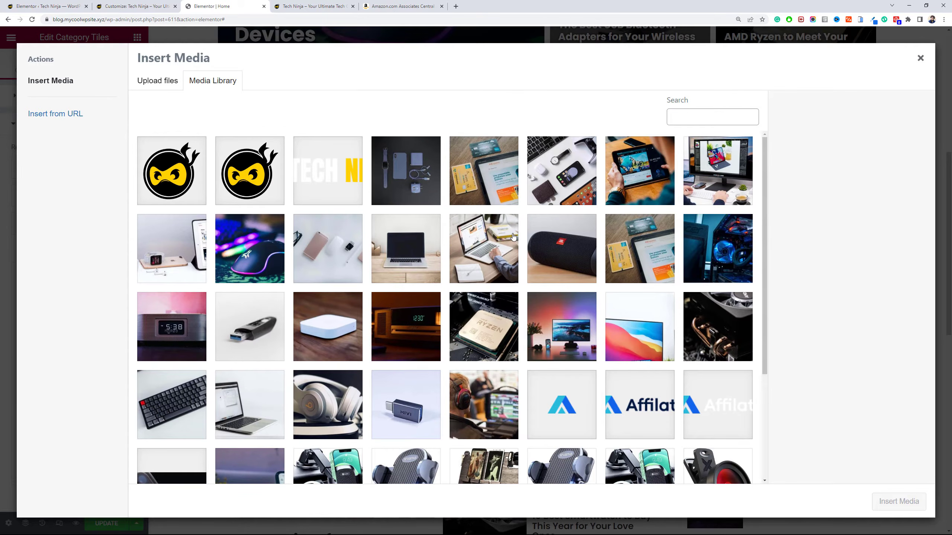
pyautogui.scroll(-3, 408, 363)
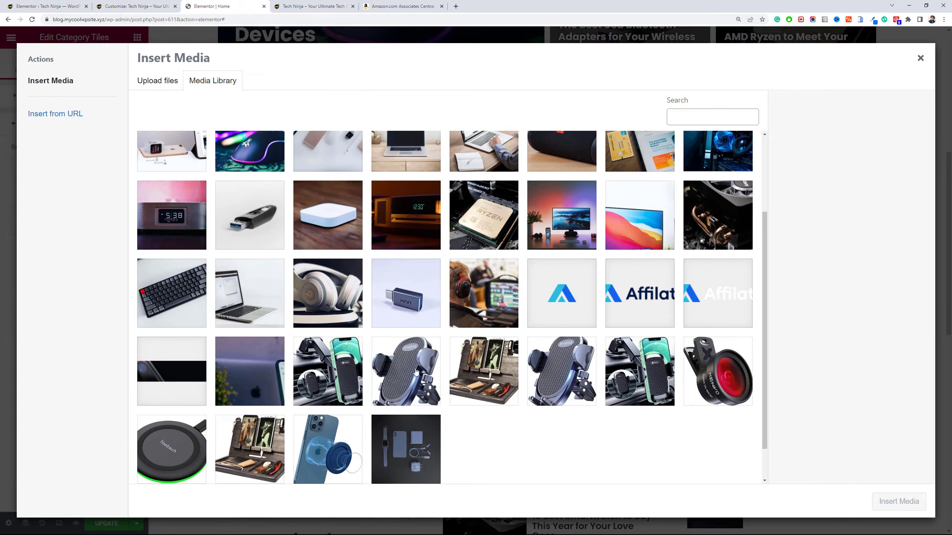
pyautogui.scroll(3, 245, 371)
pyautogui.click(251, 351)
pyautogui.click(898, 501)
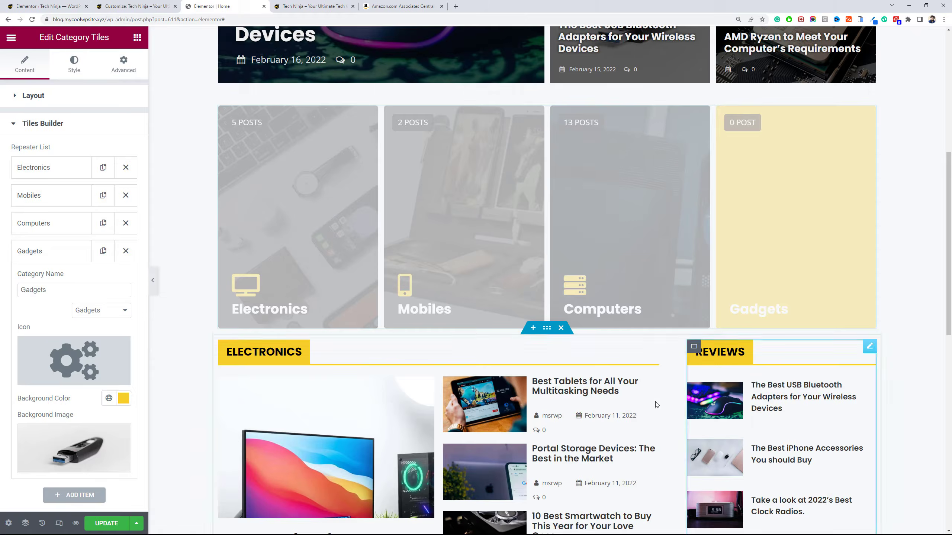
# Set the Gadgets tile's background color to #000000B8 and replace its background image with the smartwatch and earbuds desk photo.
pyautogui.click(123, 400)
pyautogui.press('BackSpace')
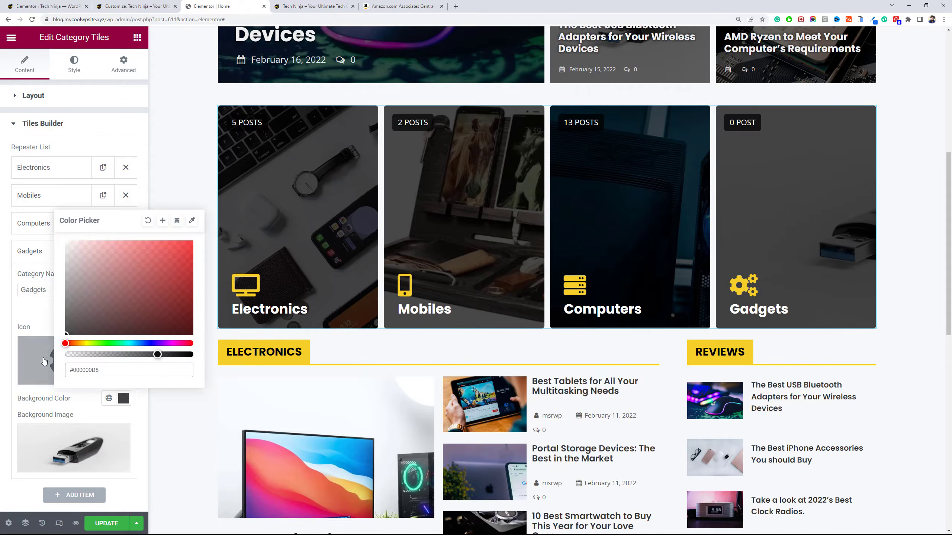
pyautogui.click(120, 435)
pyautogui.click(277, 290)
pyautogui.click(914, 498)
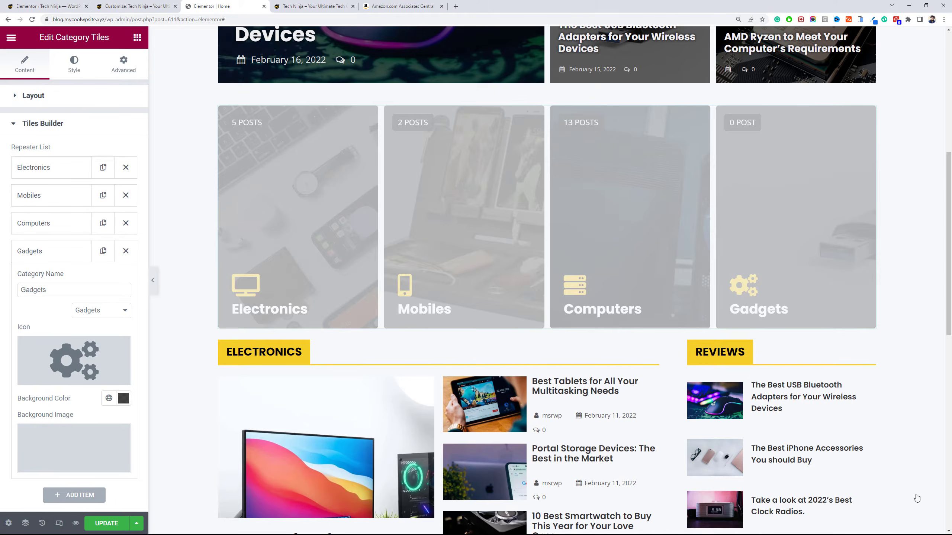
# Give the Gadgets tile the Dice icon from the icon library and reselect Gadgets as its linked category.
pyautogui.click(52, 382)
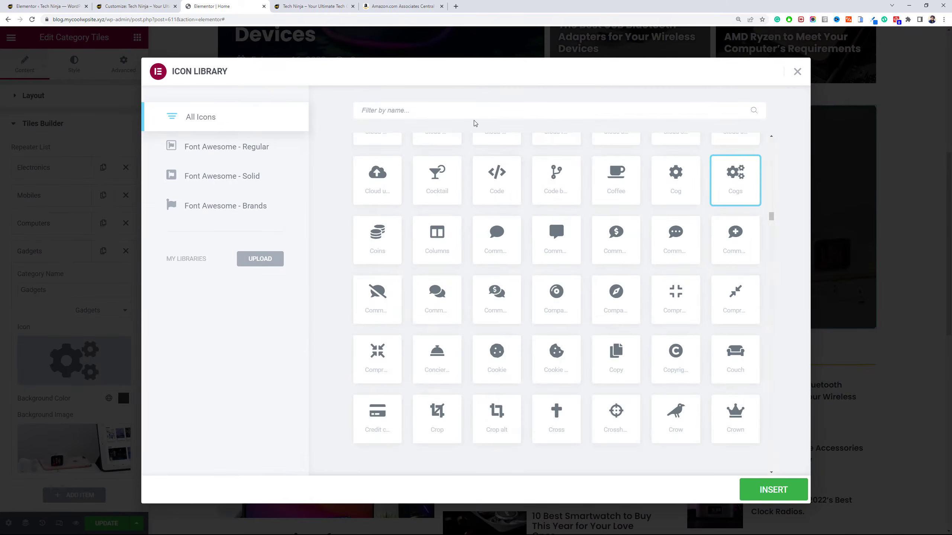
pyautogui.write('watch')
pyautogui.write('usb')
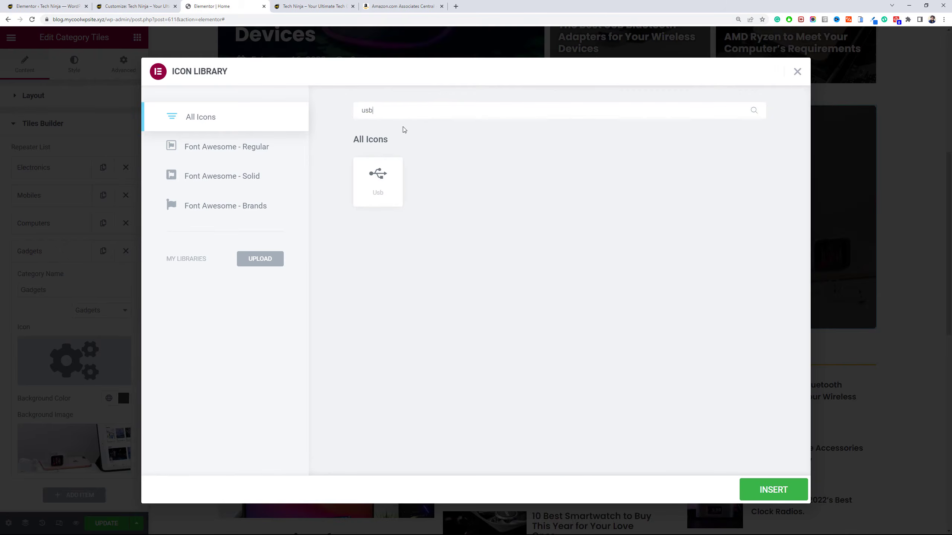
pyautogui.write('wat')
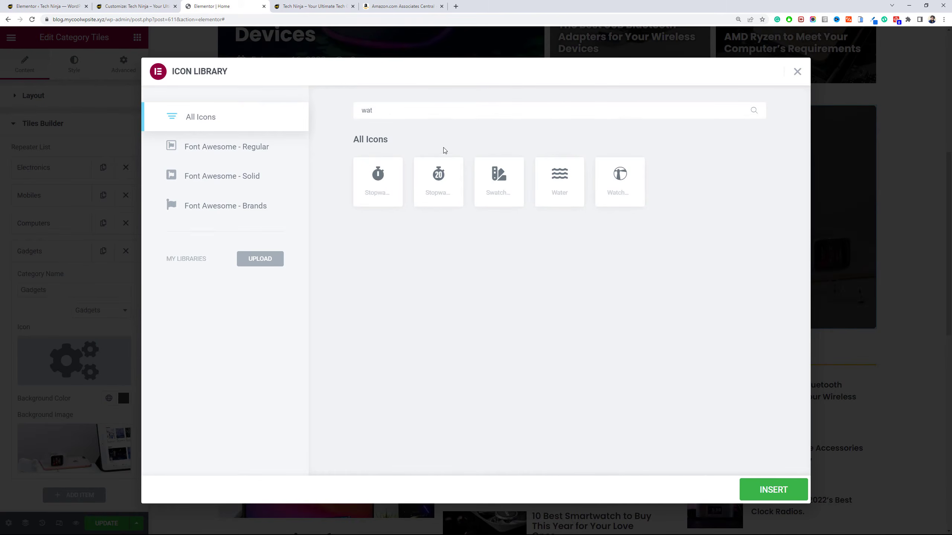
pyautogui.press('BackSpace')
pyautogui.scroll(-10, 779, 172)
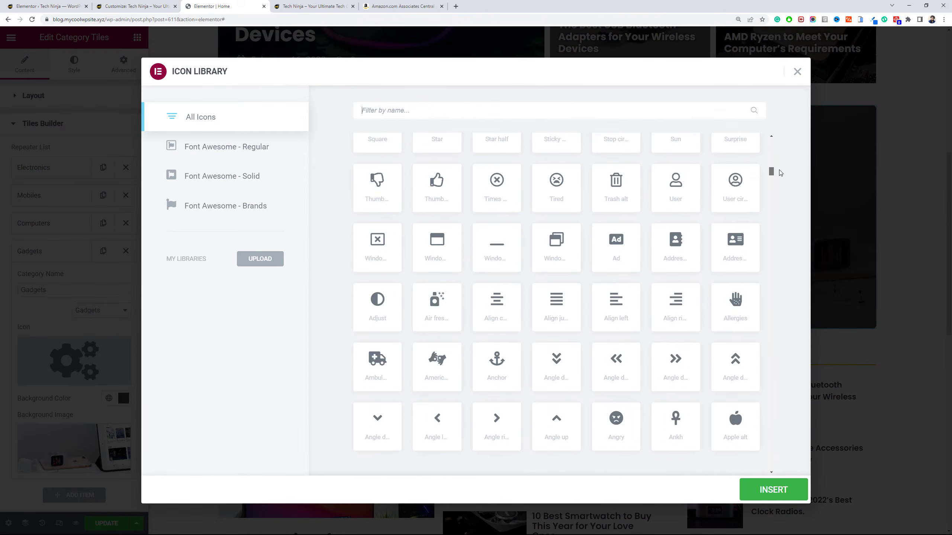
pyautogui.scroll(-6, 781, 180)
pyautogui.scroll(-10, 781, 186)
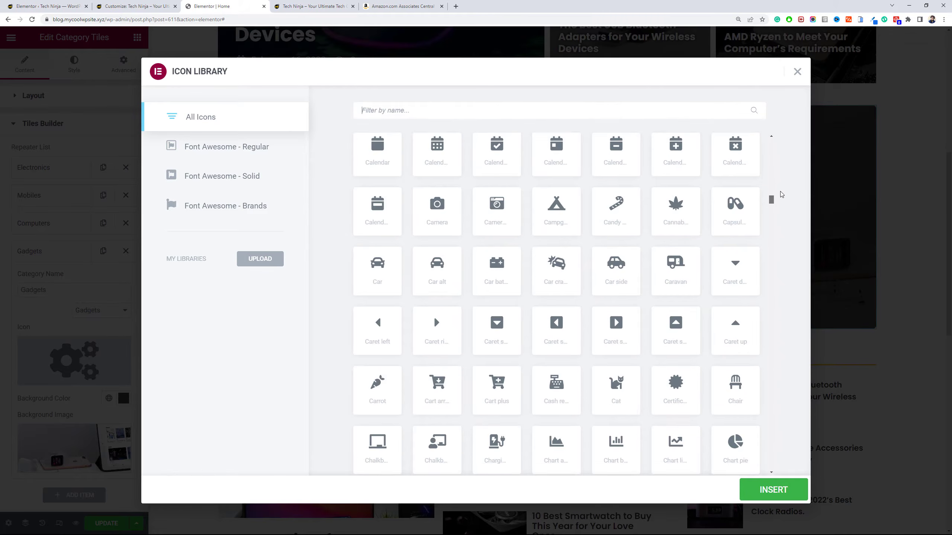
pyautogui.scroll(-10, 781, 199)
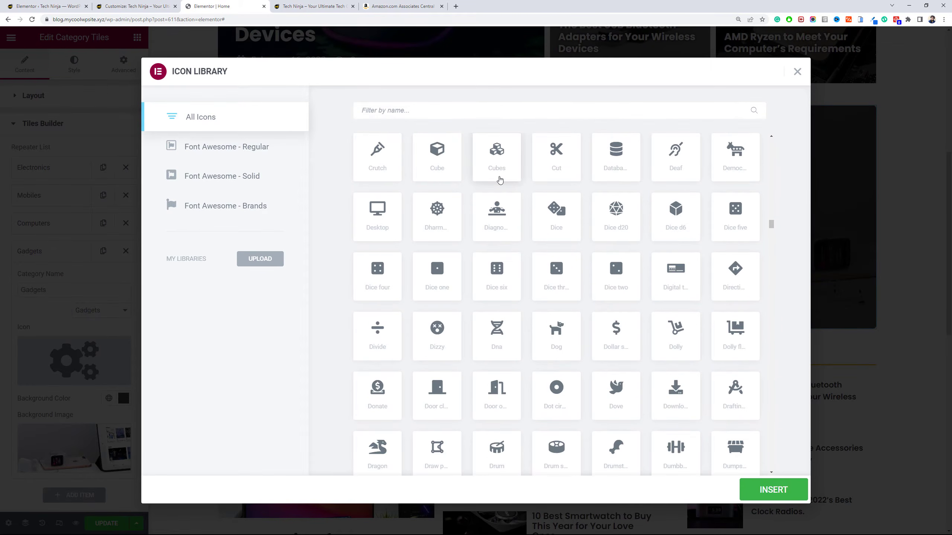
pyautogui.click(548, 210)
pyautogui.click(779, 499)
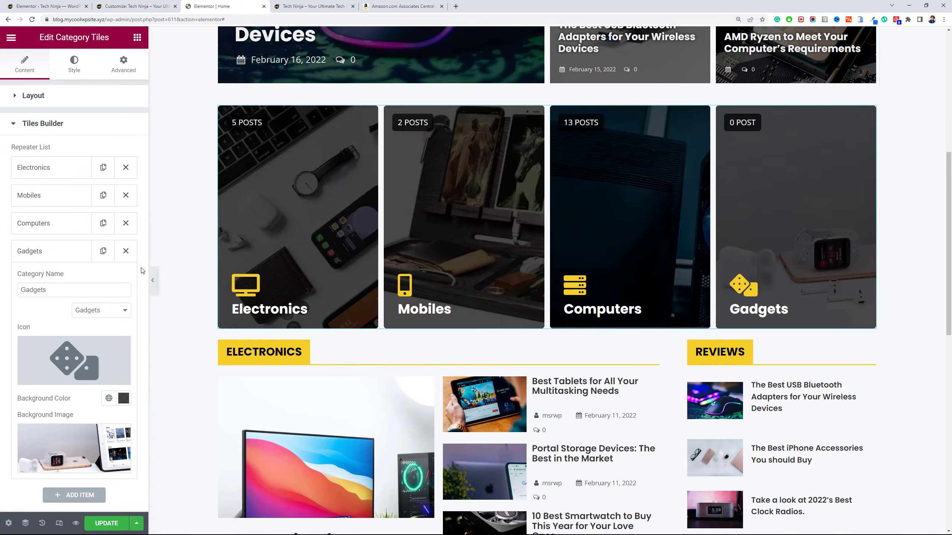
pyautogui.click(106, 312)
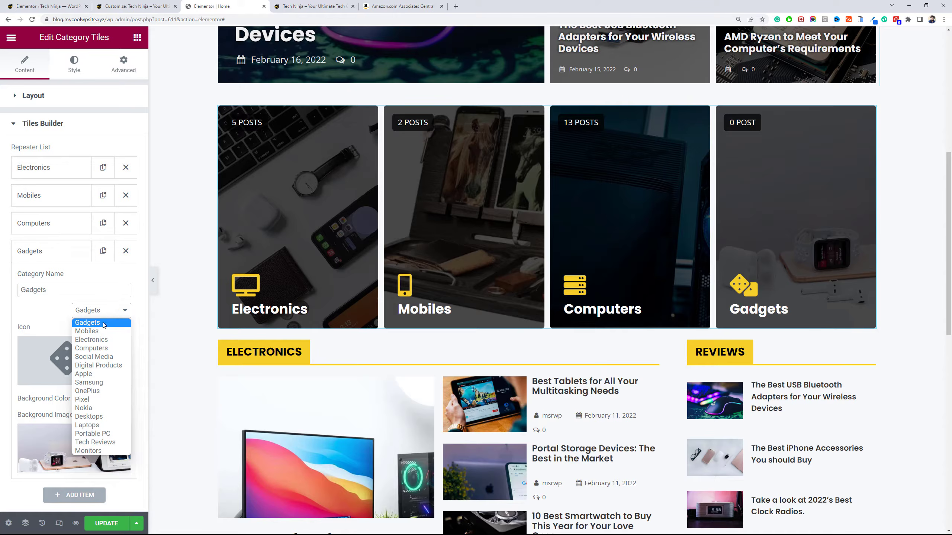
pyautogui.click(103, 323)
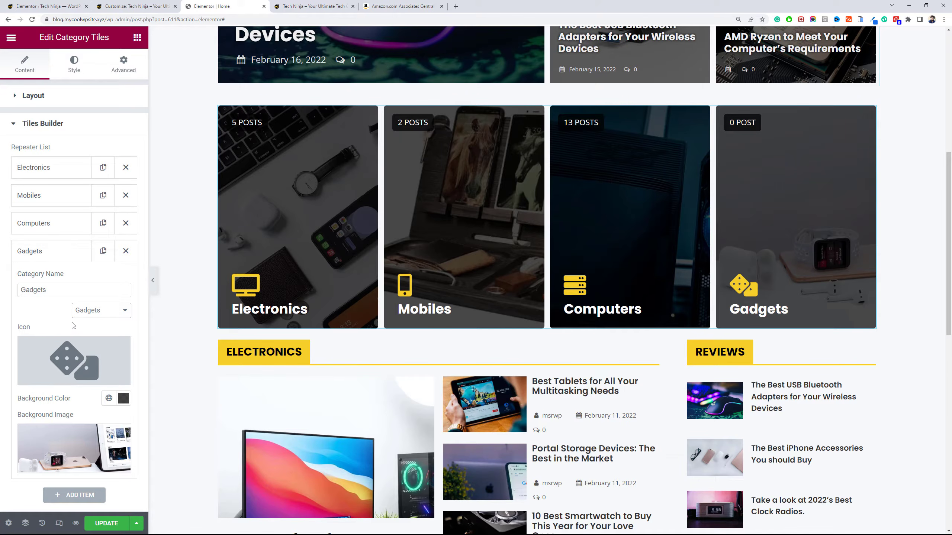
# Set the top and bottom margins of the container holding the Electronics and Reviews columns to 20 px each.
pyautogui.moveTo(948, 271); pyautogui.dragTo(948, 306)
pyautogui.click(545, 270)
pyautogui.click(123, 63)
pyautogui.click(21, 136)
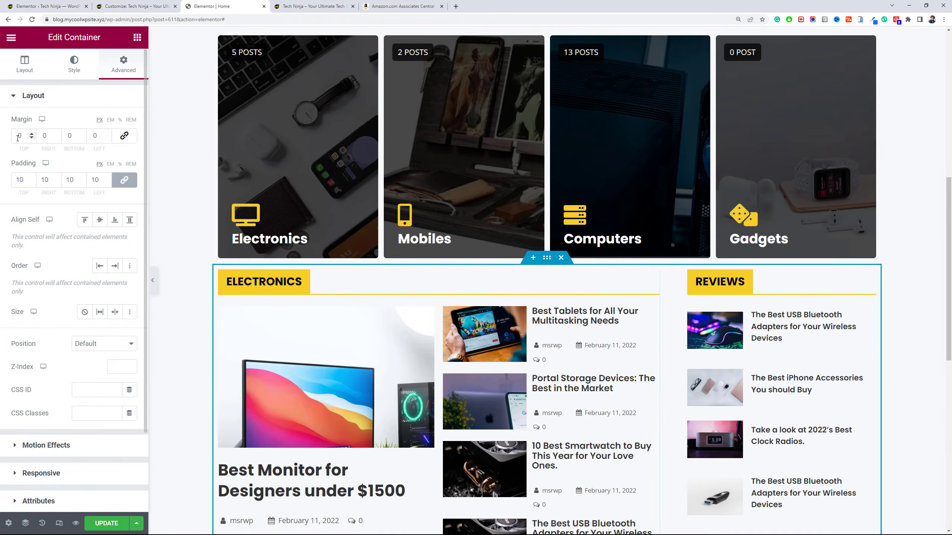
pyautogui.write('20')
# Add a new container below the carousel using the three-column structure with a wide middle column.
pyautogui.moveTo(951, 312); pyautogui.dragTo(950, 479)
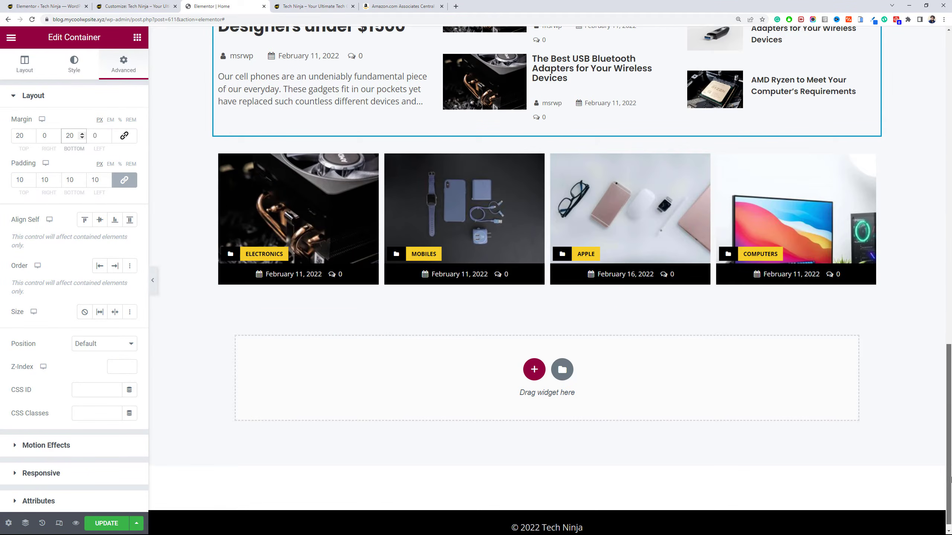
pyautogui.click(534, 370)
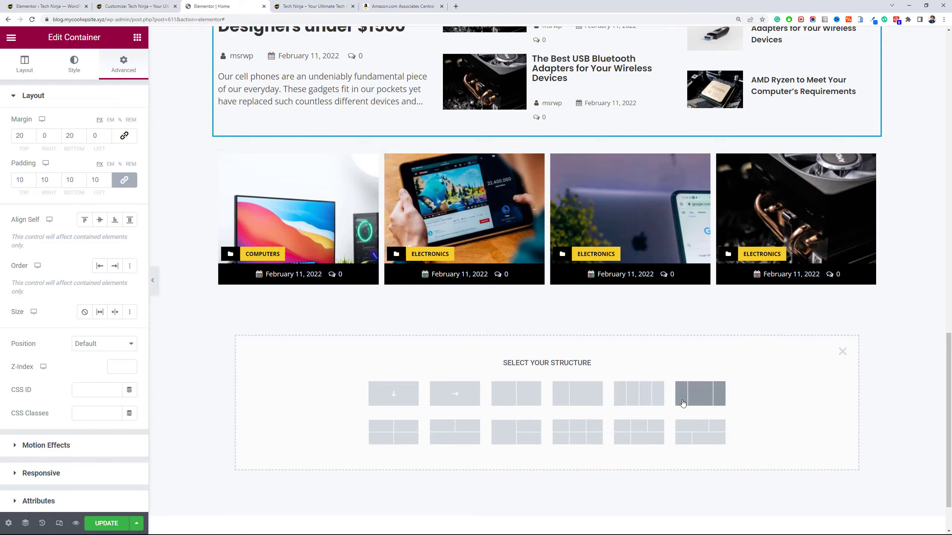
pyautogui.click(683, 404)
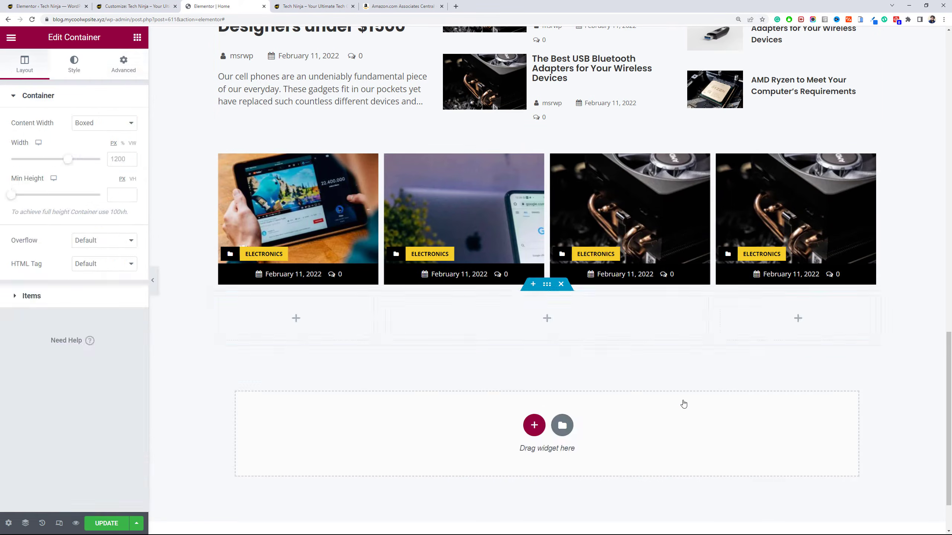
# Set the new container's first and second column widths to 33% and its third column width to 33.33%.
pyautogui.doubleClick(116, 156)
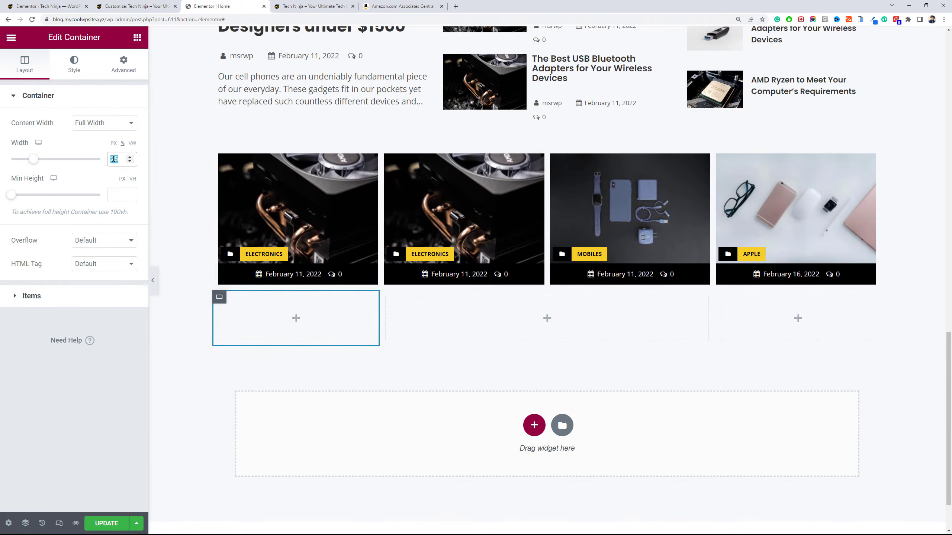
pyautogui.write('33')
pyautogui.click(425, 301)
pyautogui.doubleClick(118, 159)
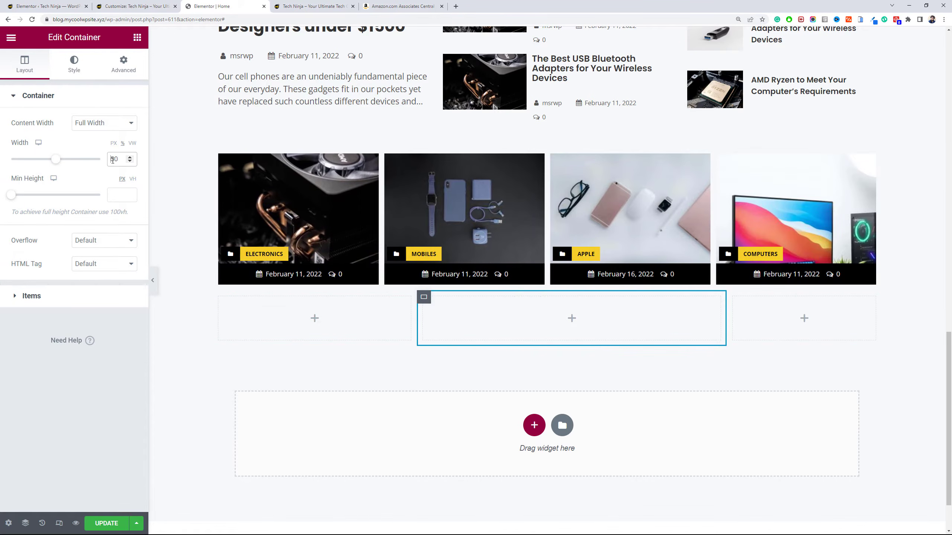
pyautogui.write('33')
pyautogui.click(661, 302)
pyautogui.doubleClick(117, 159)
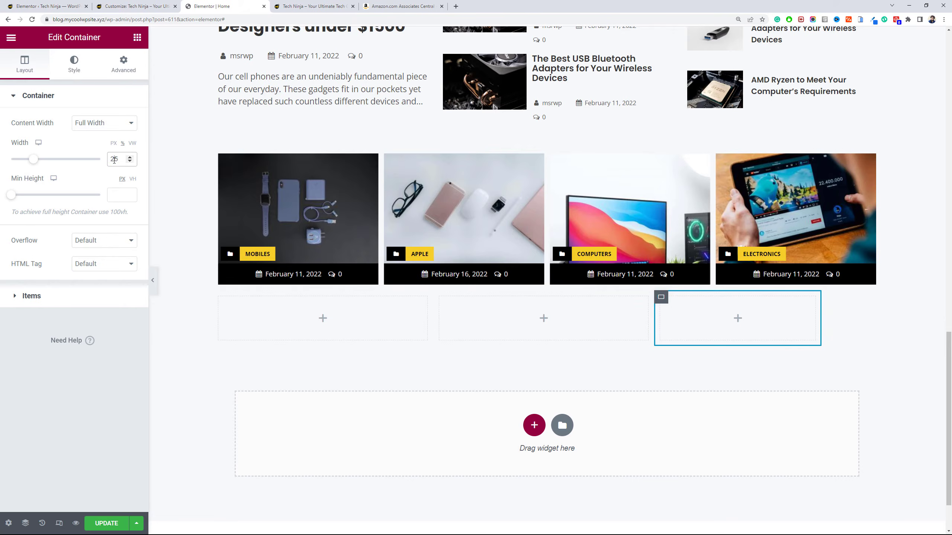
pyautogui.write('33.33')
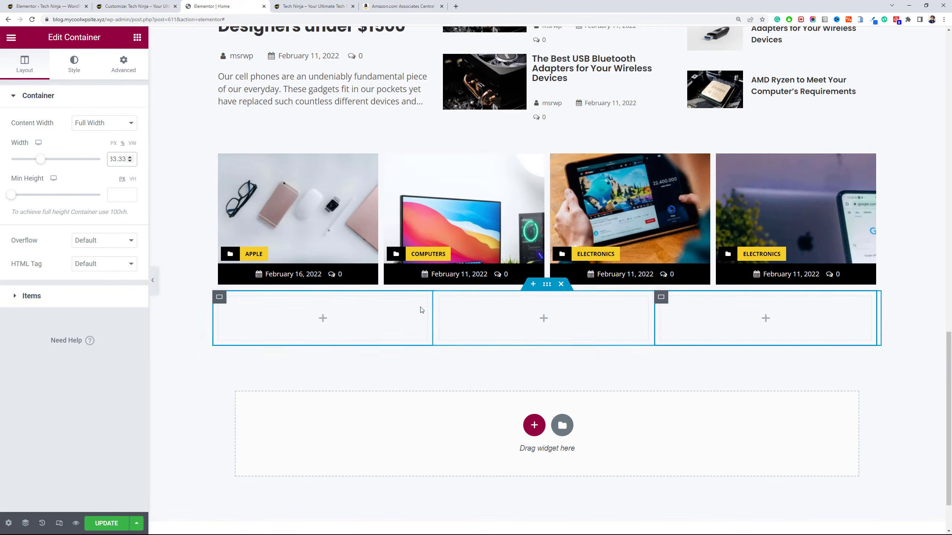
# Refine the widths of the second and first columns to 33.33% each.
pyautogui.click(439, 300)
pyautogui.click(125, 159)
pyautogui.write('.33')
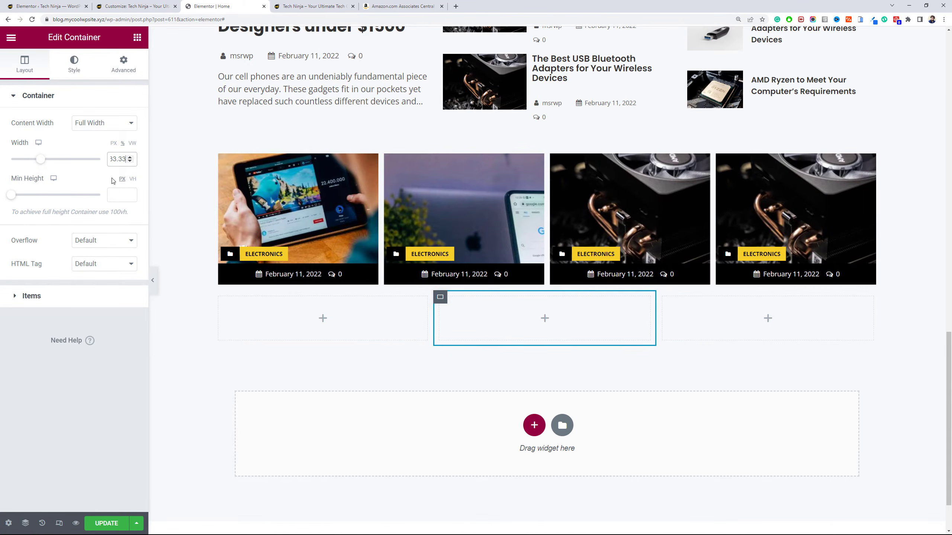
pyautogui.click(218, 297)
pyautogui.click(114, 160)
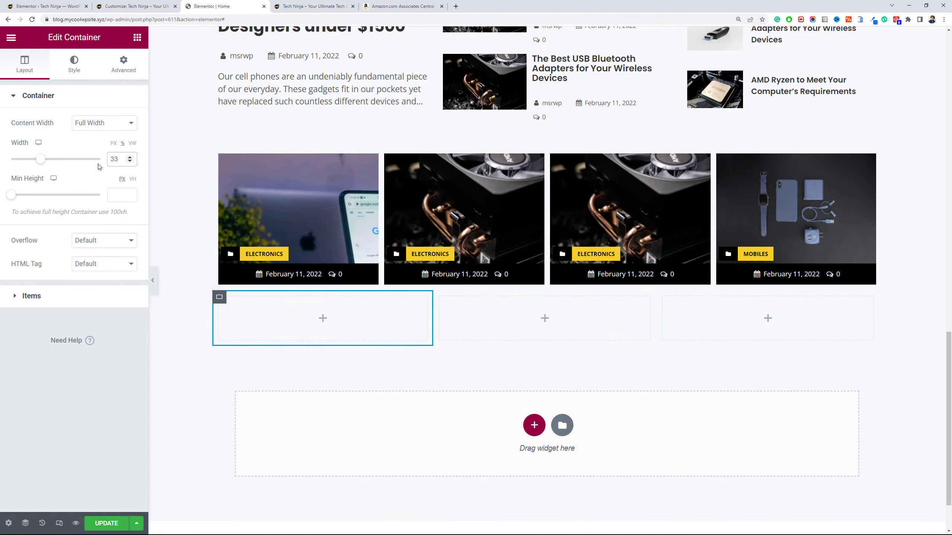
pyautogui.write('.33')
# Set the new three-column container's top margin to 20 px and its bottom margin to 50 px.
pyautogui.click(606, 343)
pyautogui.click(109, 66)
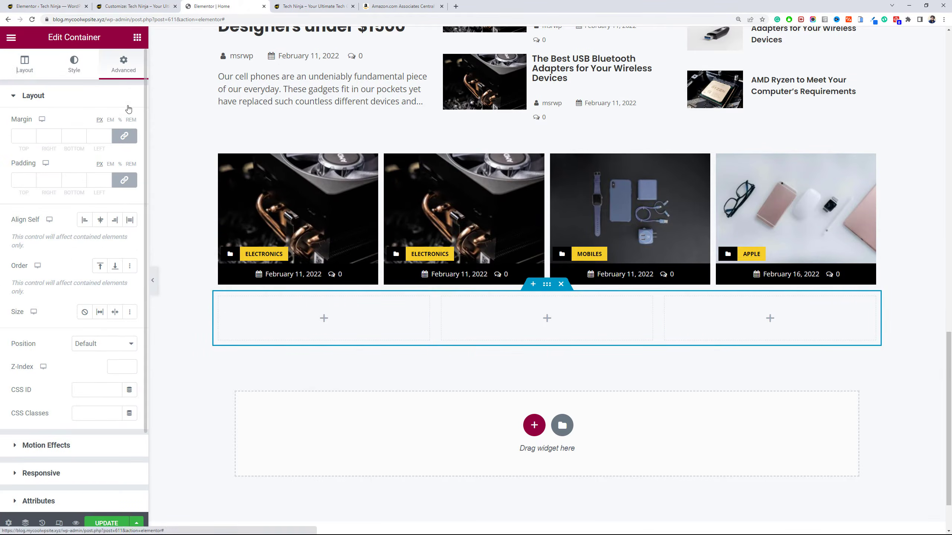
pyautogui.click(17, 135)
pyautogui.write('20')
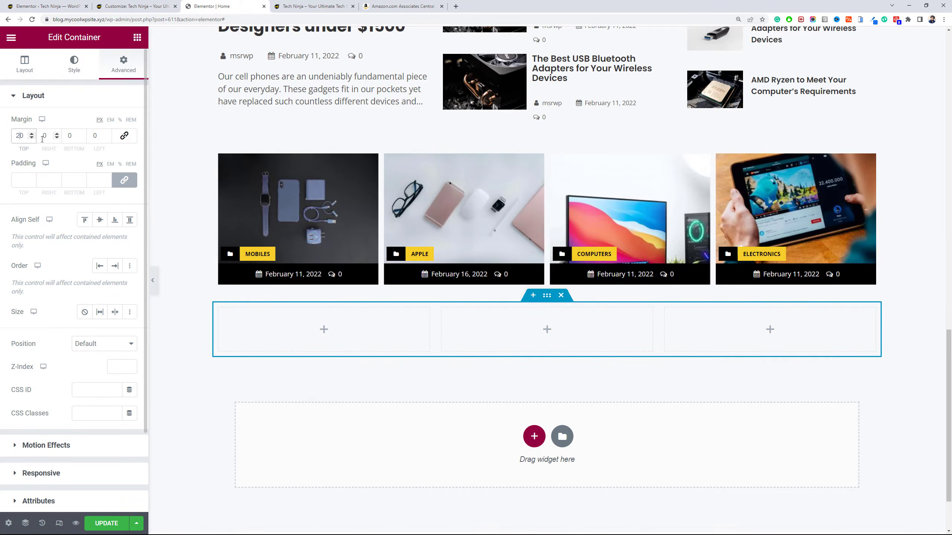
pyautogui.click(65, 136)
pyautogui.write('5')
# Add the Cone Blog Posts List widget to the first column of the new container.
pyautogui.scroll(-2, 827, 435)
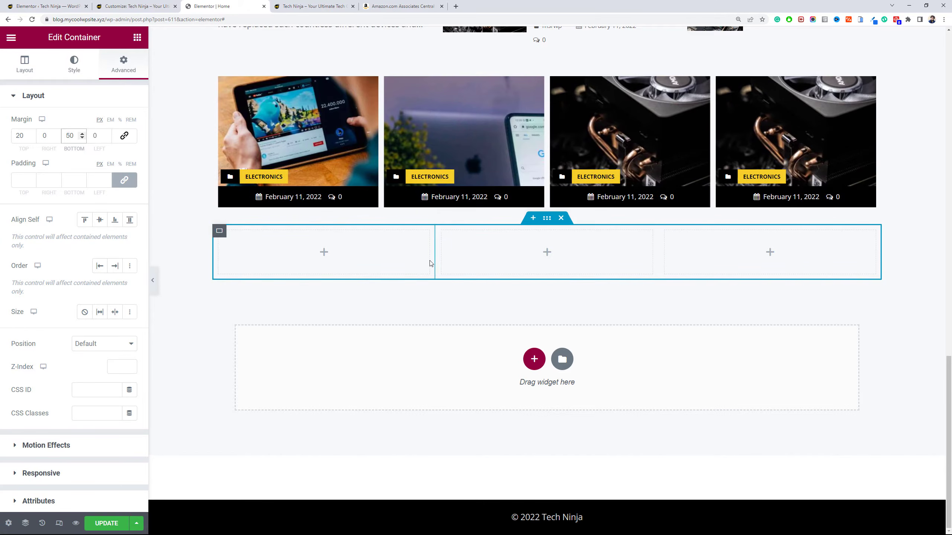
pyautogui.click(136, 38)
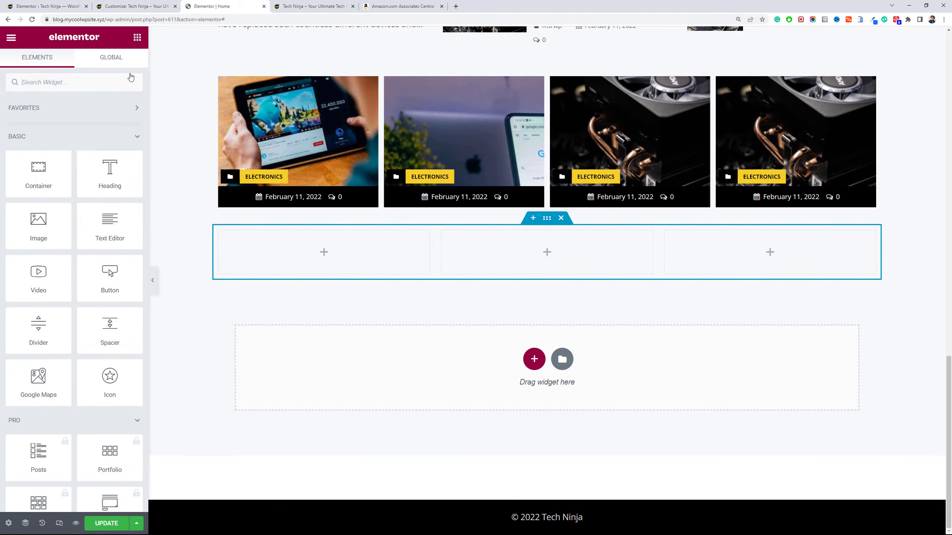
pyautogui.scroll(-18, 112, 229)
pyautogui.scroll(-10, 119, 231)
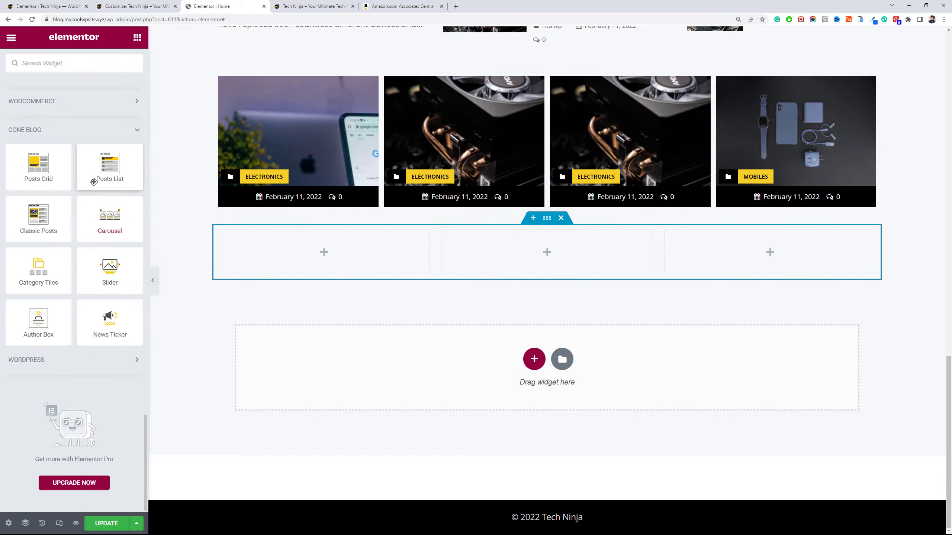
pyautogui.moveTo(94, 171); pyautogui.dragTo(288, 246)
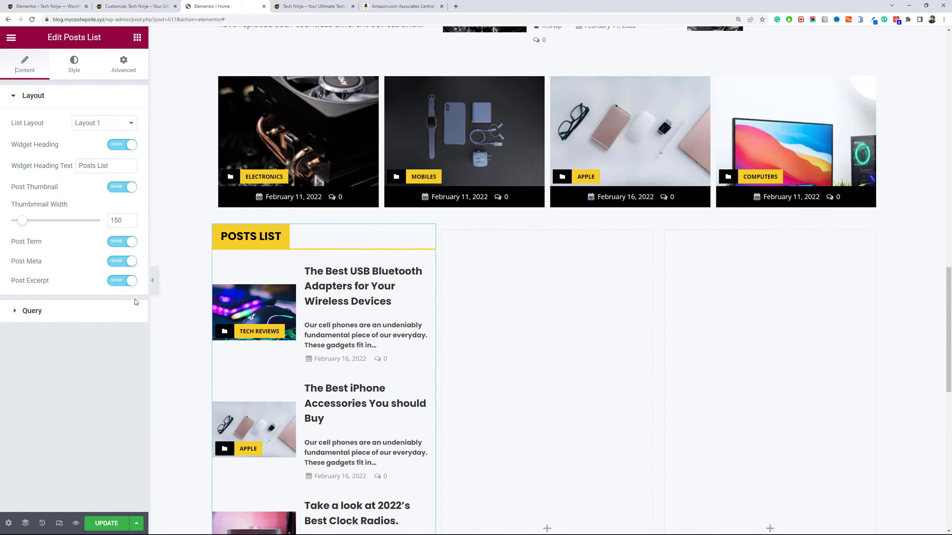
# Delete the empty middle column next to the Posts List column.
pyautogui.scroll(-5, 294, 224)
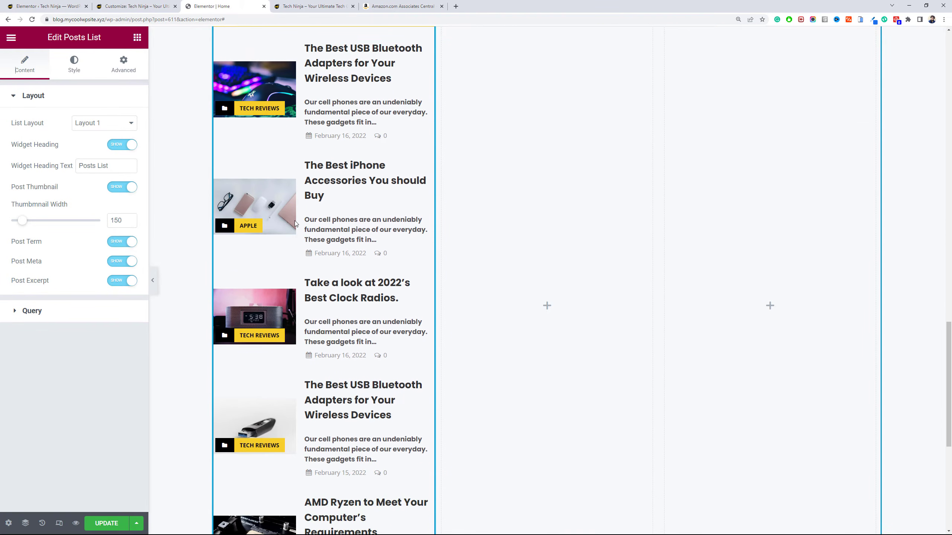
pyautogui.scroll(3, 295, 224)
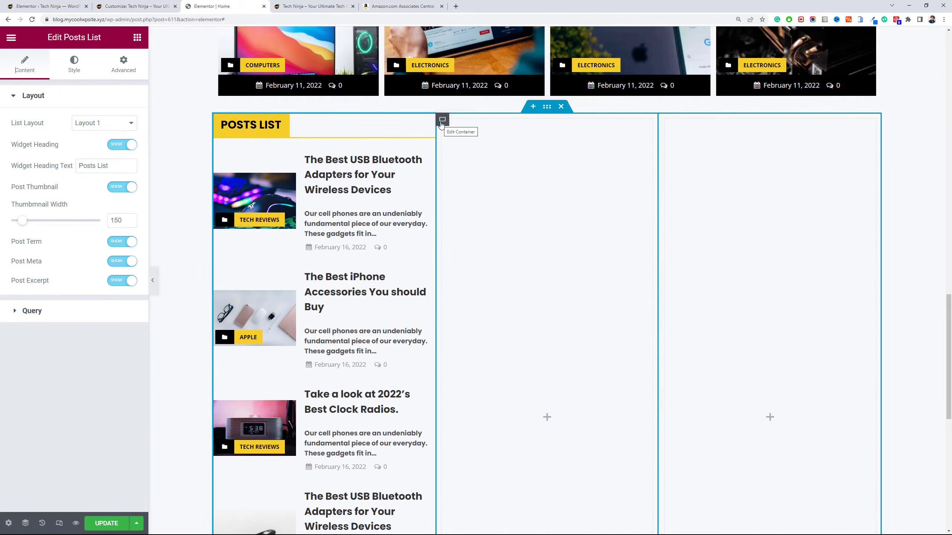
pyautogui.rightClick(442, 124)
pyautogui.click(480, 279)
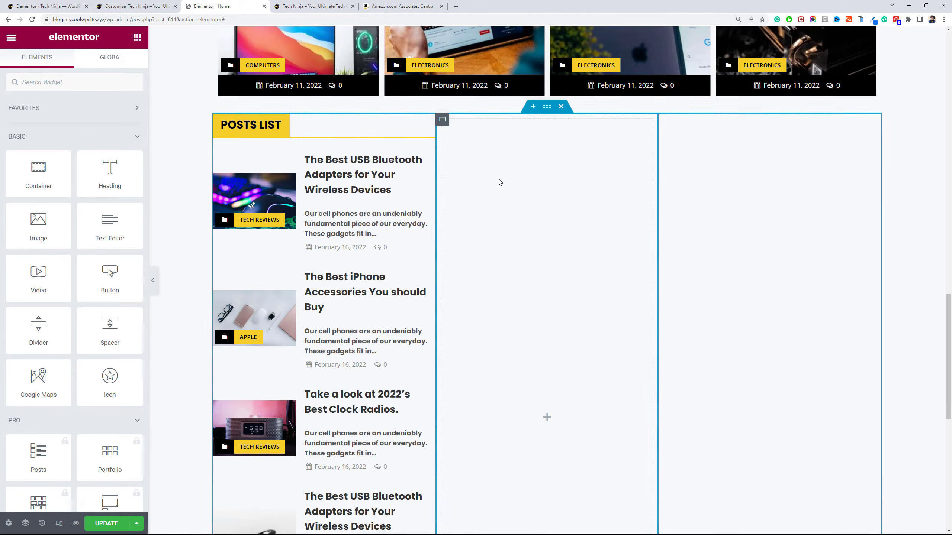
# Try to delete the remaining empty column beside the Posts List column.
pyautogui.rightClick(442, 120)
pyautogui.click(470, 281)
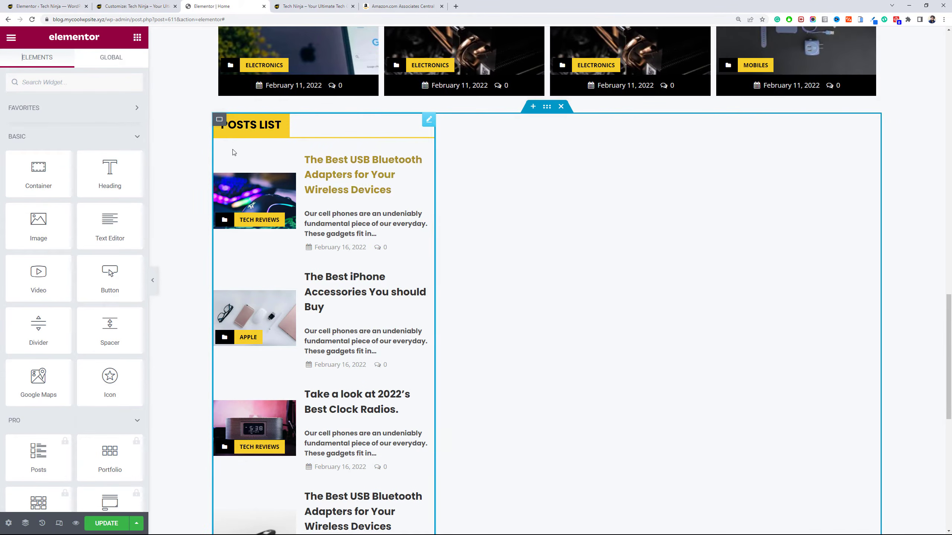
# Set the widths of the empty second column and the Posts List column to 50% each.
pyautogui.click(217, 121)
pyautogui.doubleClick(110, 158)
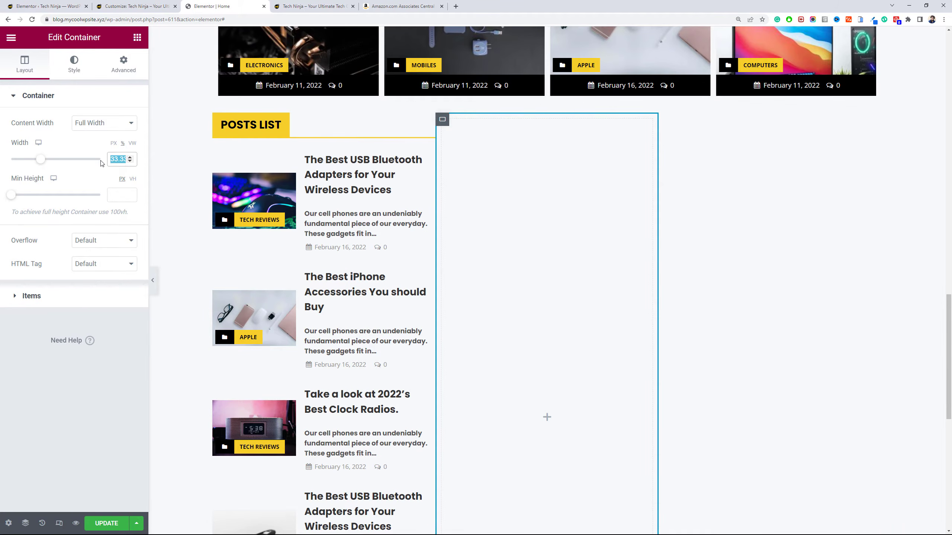
pyautogui.write('50')
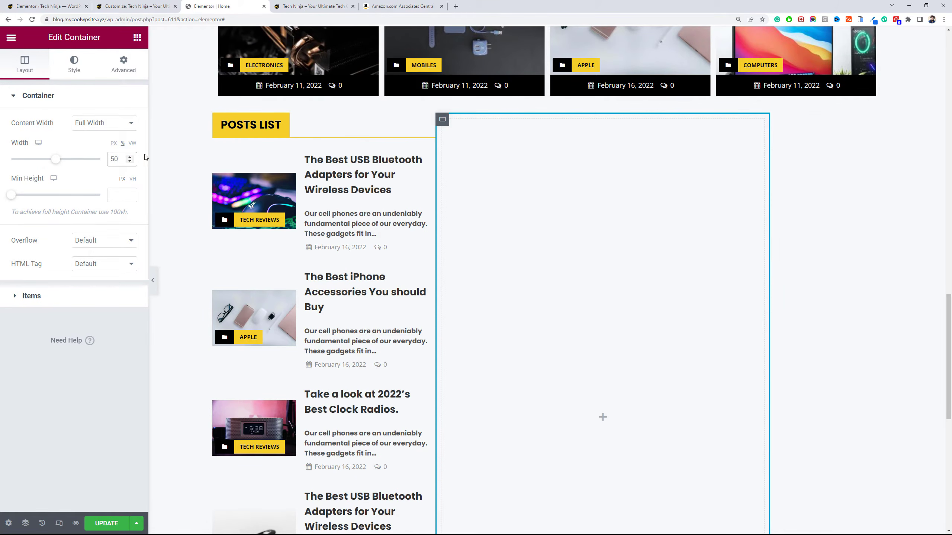
pyautogui.click(220, 120)
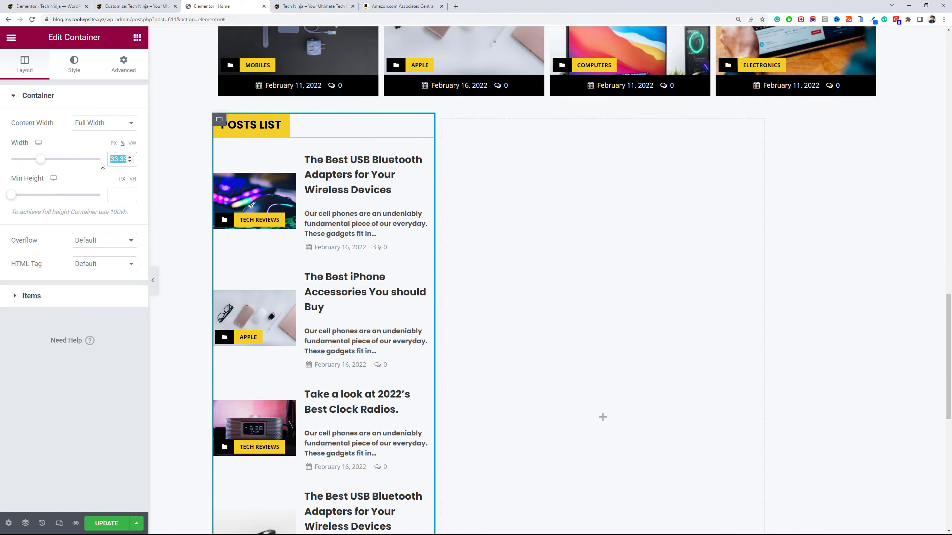
pyautogui.write('50')
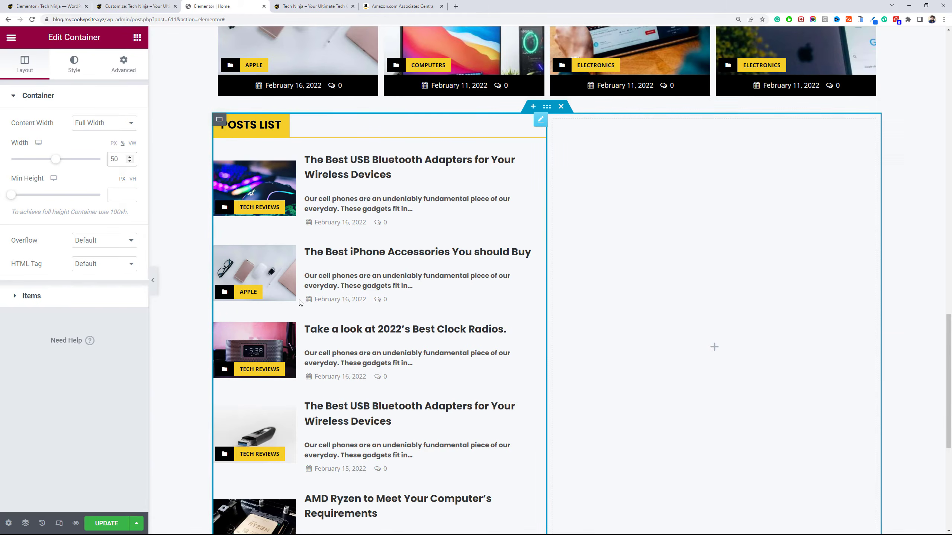
pyautogui.scroll(-4, 398, 314)
pyautogui.scroll(4, 423, 292)
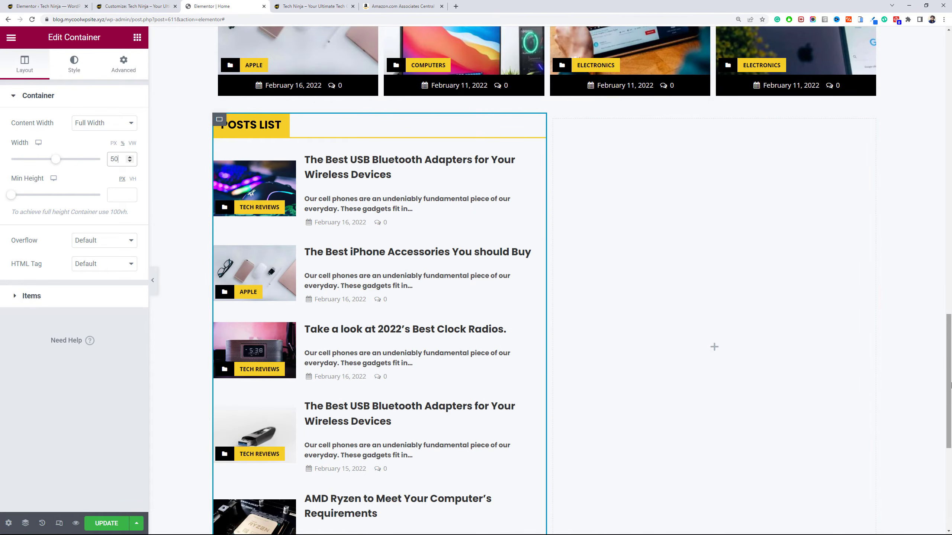
# Examine the Posts List widget's query options and its layout and heading settings.
pyautogui.scroll(3, 950, 385)
pyautogui.click(334, 234)
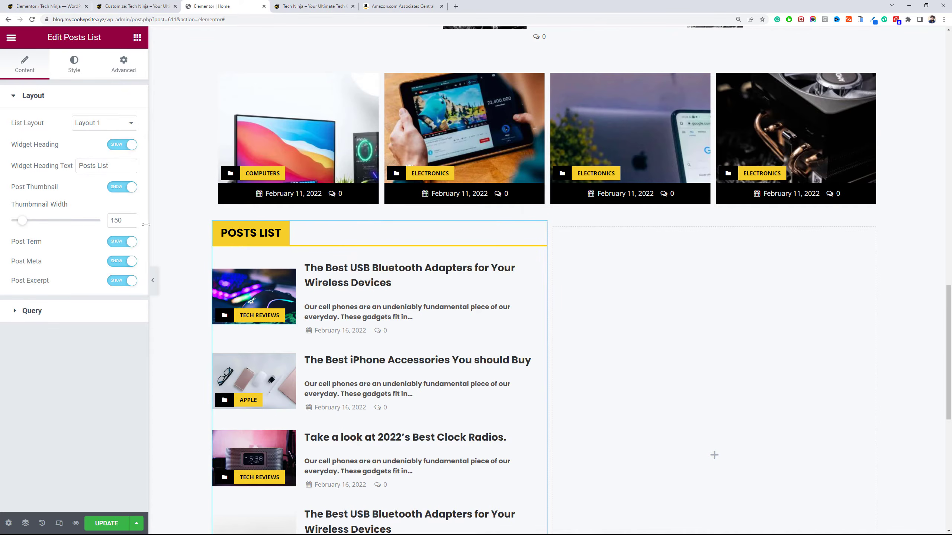
pyautogui.click(116, 316)
pyautogui.click(128, 152)
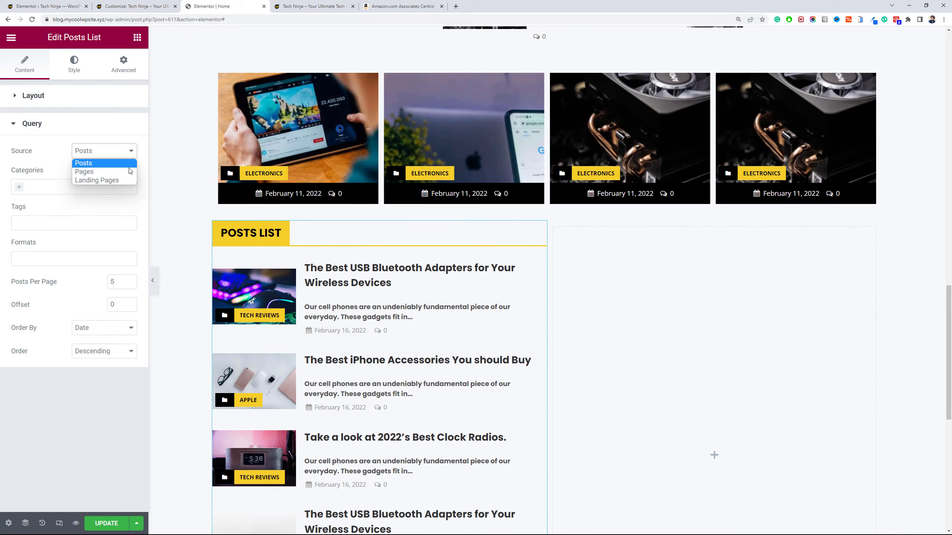
pyautogui.click(59, 199)
pyautogui.click(59, 191)
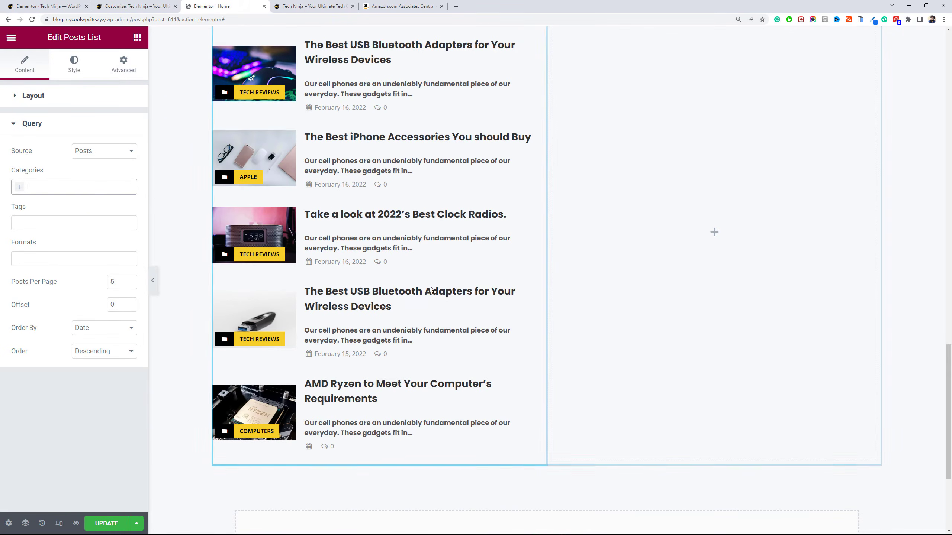
pyautogui.scroll(6, 435, 289)
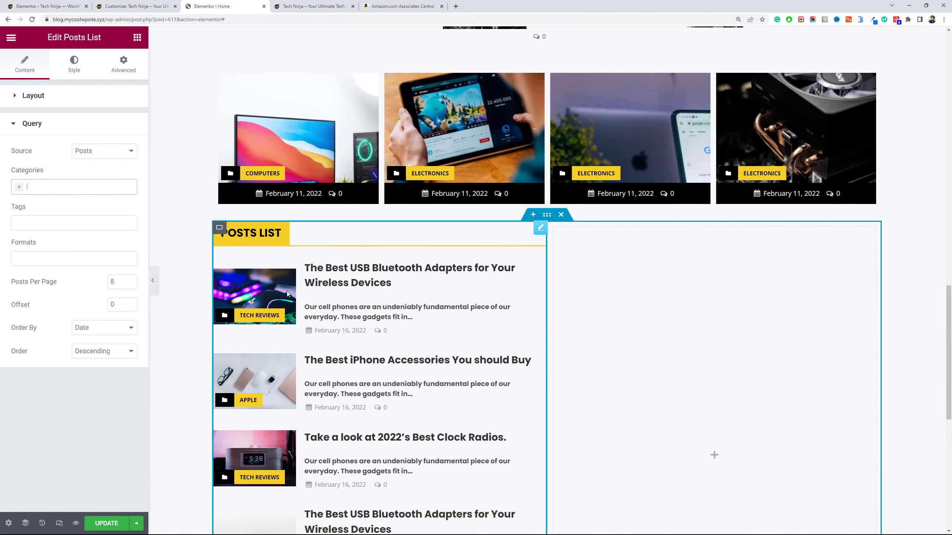
pyautogui.click(55, 106)
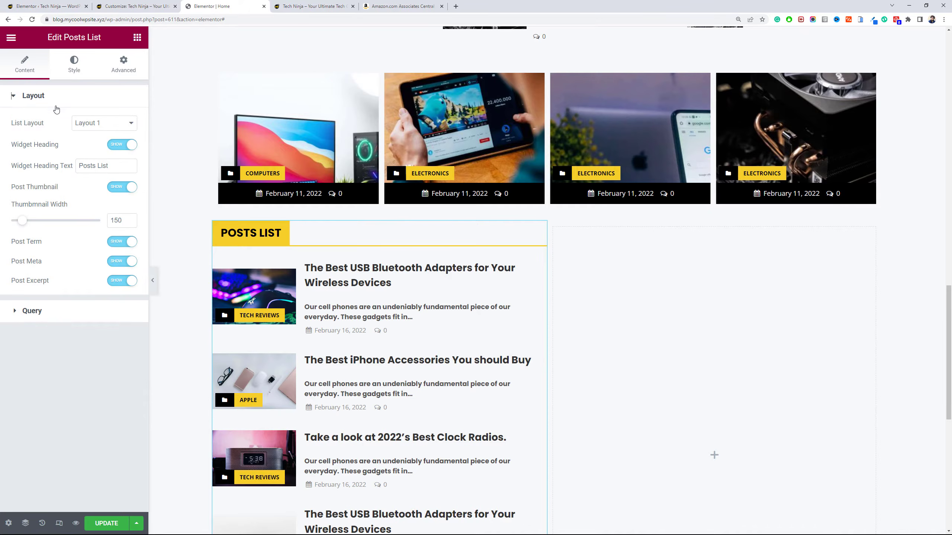
pyautogui.moveTo(110, 166); pyautogui.dragTo(61, 160)
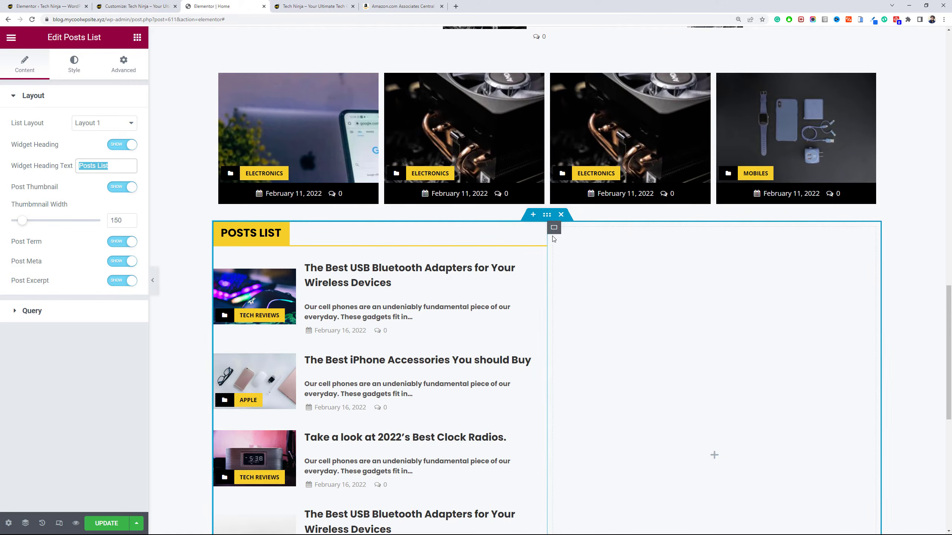
# Set the padding of the two-column container to 10 px on all sides.
pyautogui.click(544, 222)
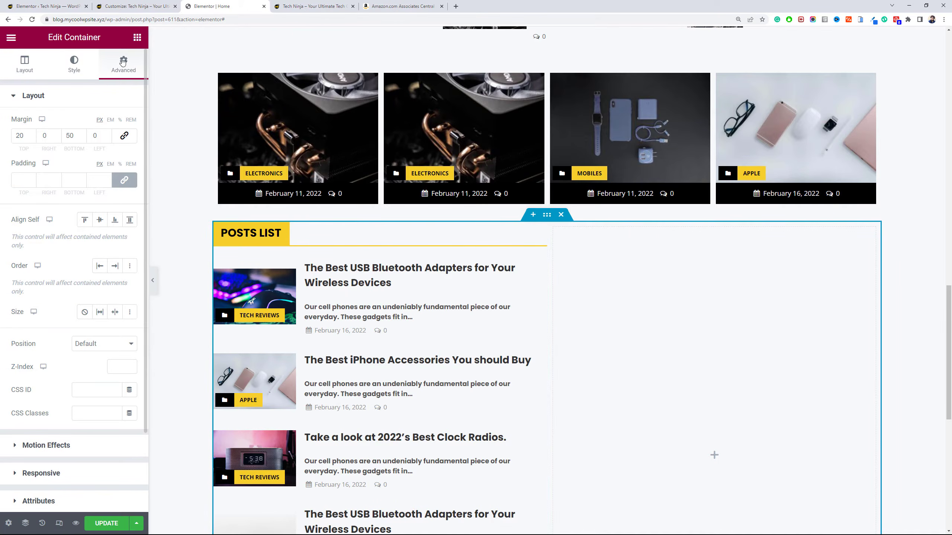
pyautogui.write('10')
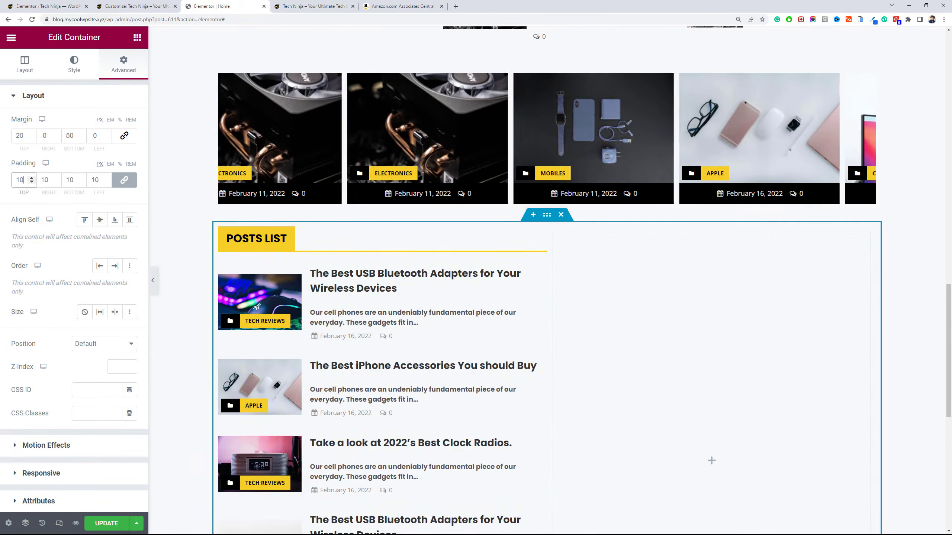
pyautogui.scroll(-4, 547, 280)
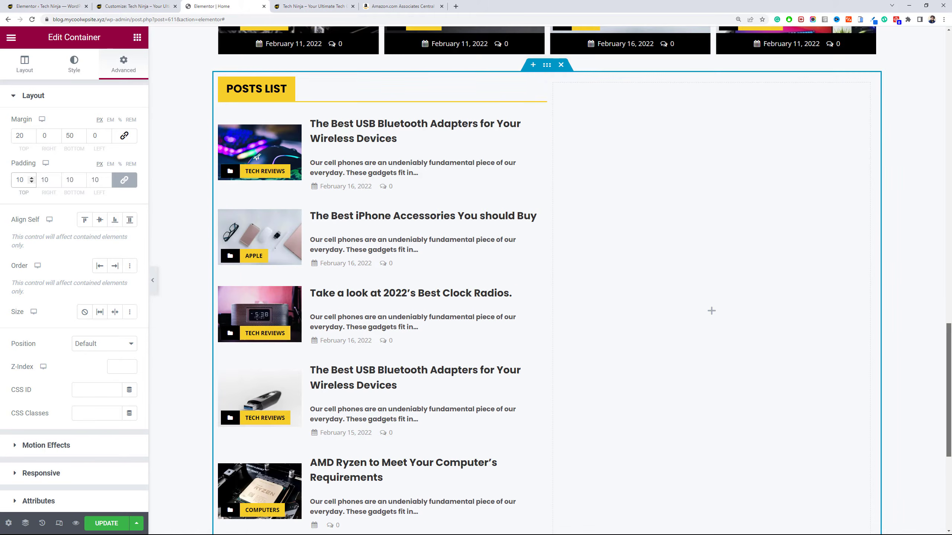
# Change the Posts List widget's heading text to "Computers & Laptops" and compare it with the sections above.
pyautogui.click(519, 91)
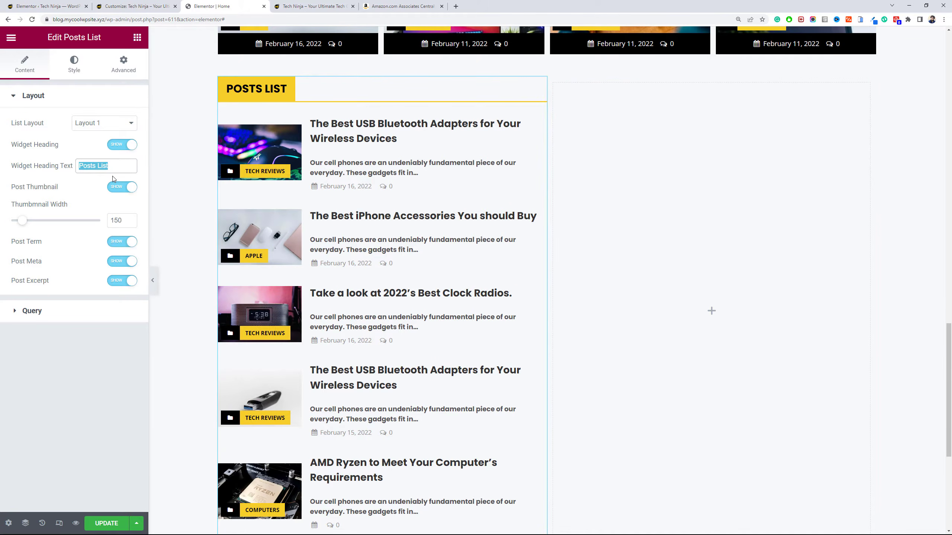
pyautogui.write('Comp')
pyautogui.write('& Laptops')
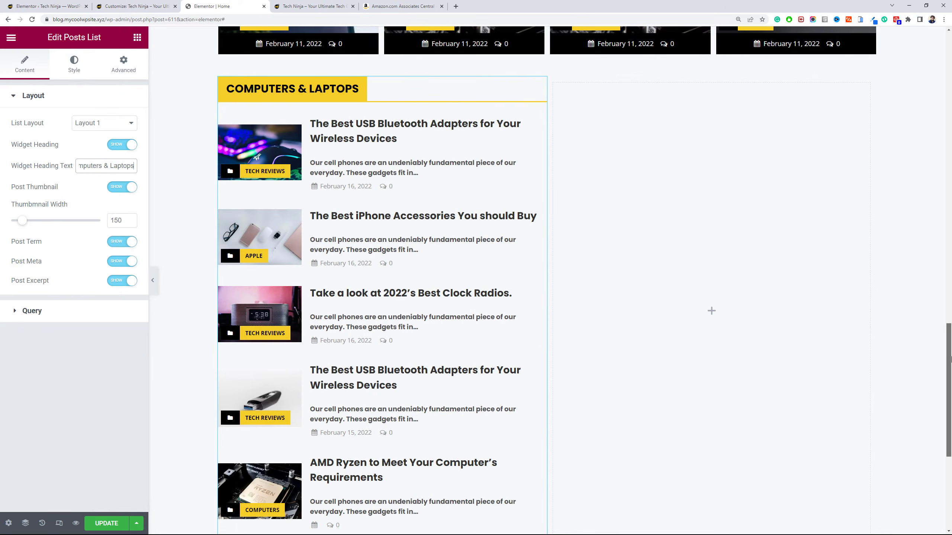
pyautogui.moveTo(950, 360); pyautogui.dragTo(943, 207)
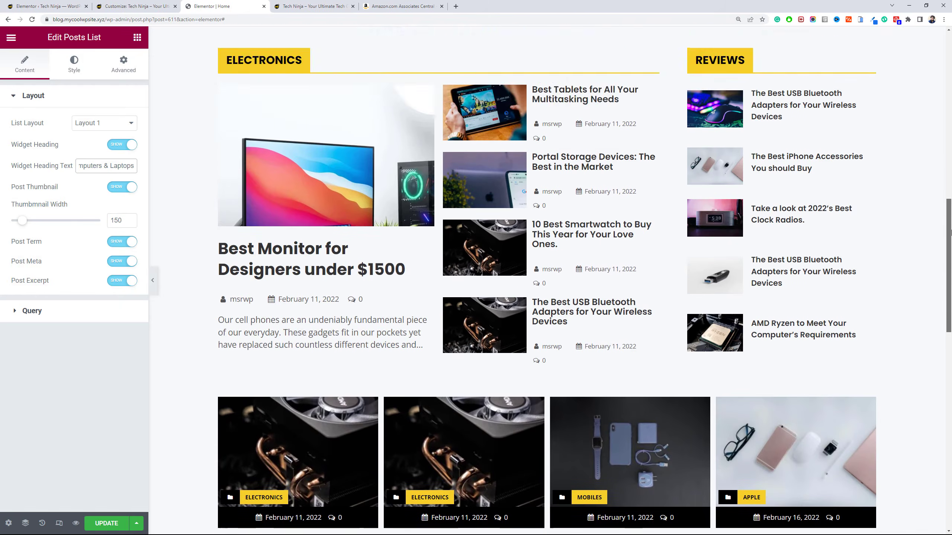
pyautogui.scroll(-12, 711, 238)
pyautogui.scroll(2, 712, 318)
pyautogui.rightClick(547, 104)
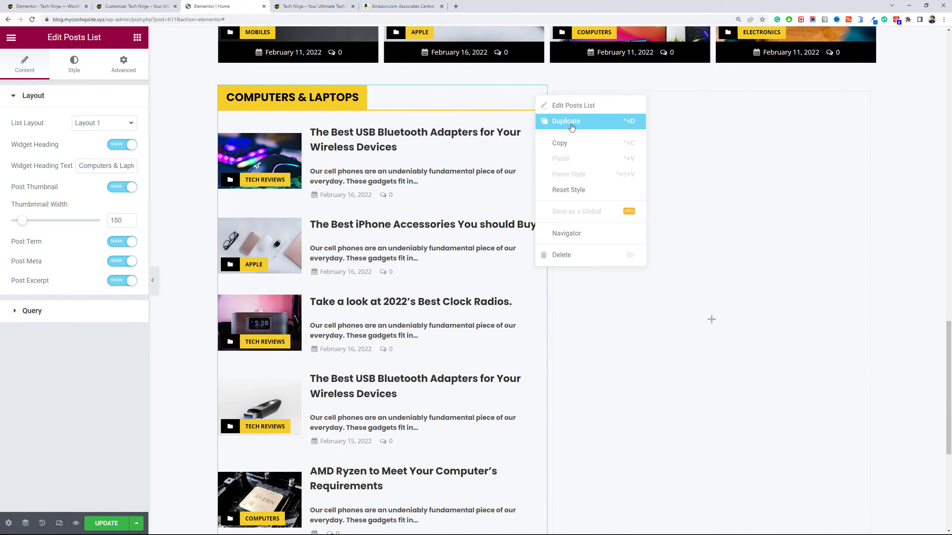
# Hide the post excerpts in the Computers & Laptops list and set its thumbnail width to 180.
pyautogui.click(122, 281)
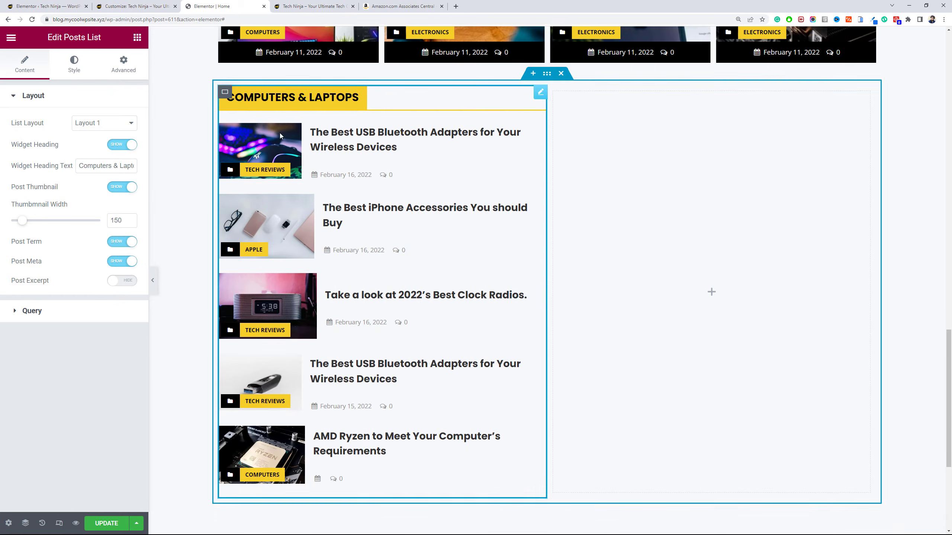
pyautogui.doubleClick(118, 222)
pyautogui.write('100')
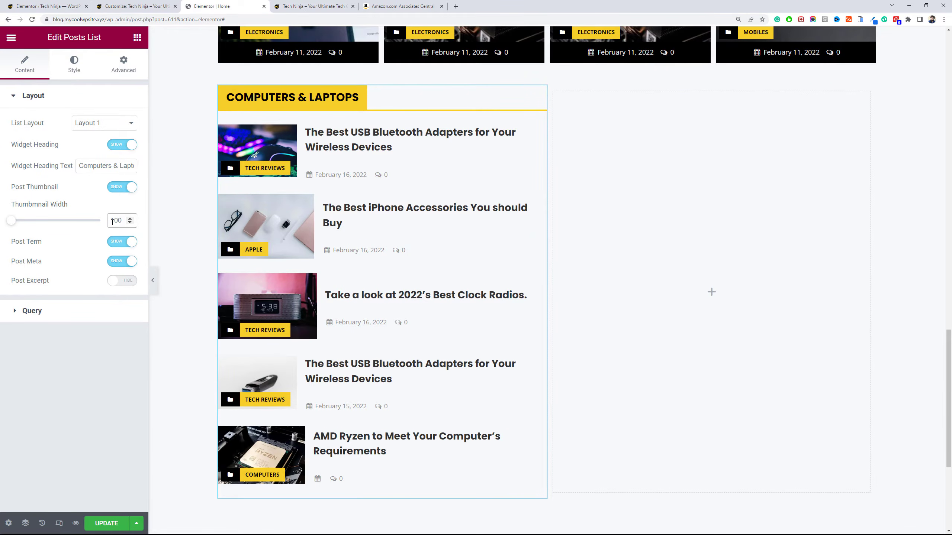
pyautogui.moveTo(11, 221); pyautogui.dragTo(29, 220)
pyautogui.scroll(-3, 359, 193)
pyautogui.scroll(3, 412, 161)
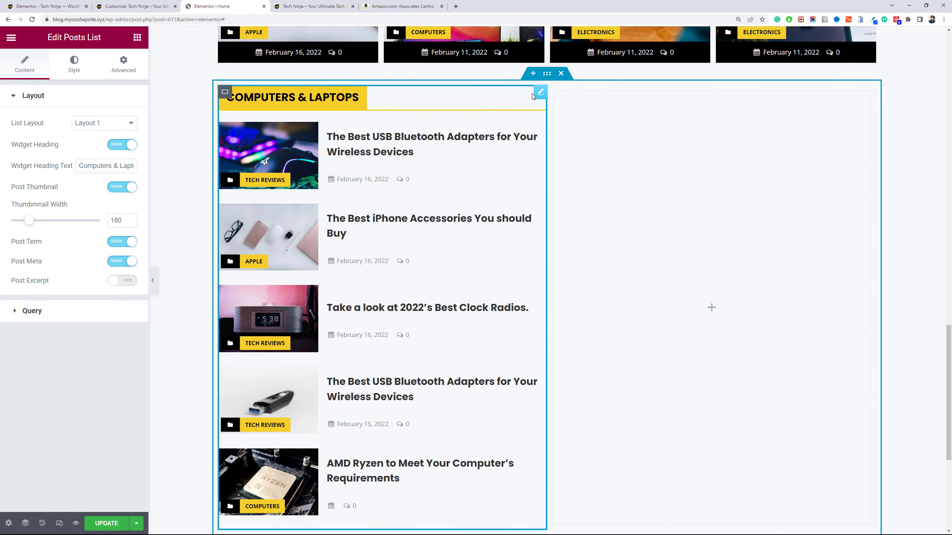
# Duplicate the Computers & Laptops list and move the copy into the empty second column.
pyautogui.rightClick(536, 93)
pyautogui.click(569, 119)
pyautogui.moveTo(540, 95); pyautogui.dragTo(612, 125)
pyautogui.scroll(-2, 612, 125)
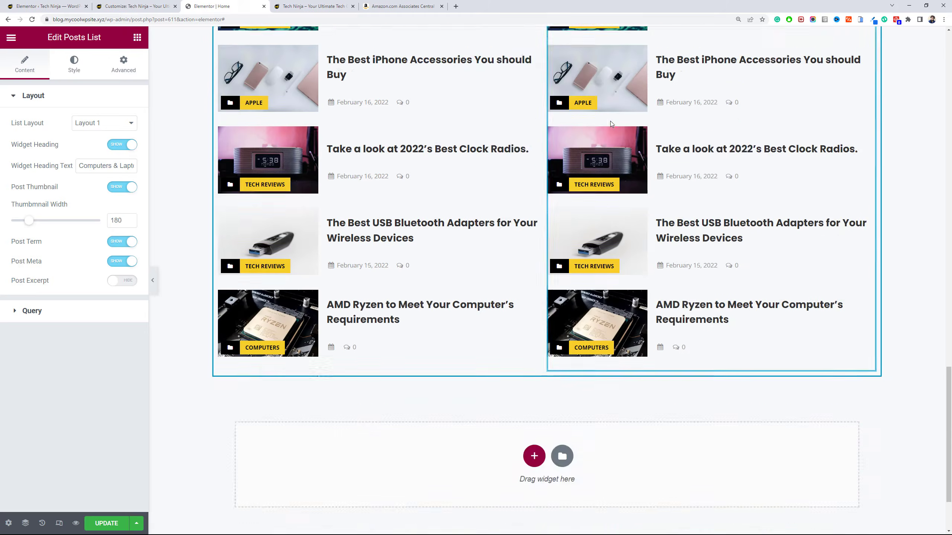
# Open the margin and padding settings of the second column's container.
pyautogui.scroll(3, 611, 125)
pyautogui.click(553, 170)
pyautogui.click(123, 64)
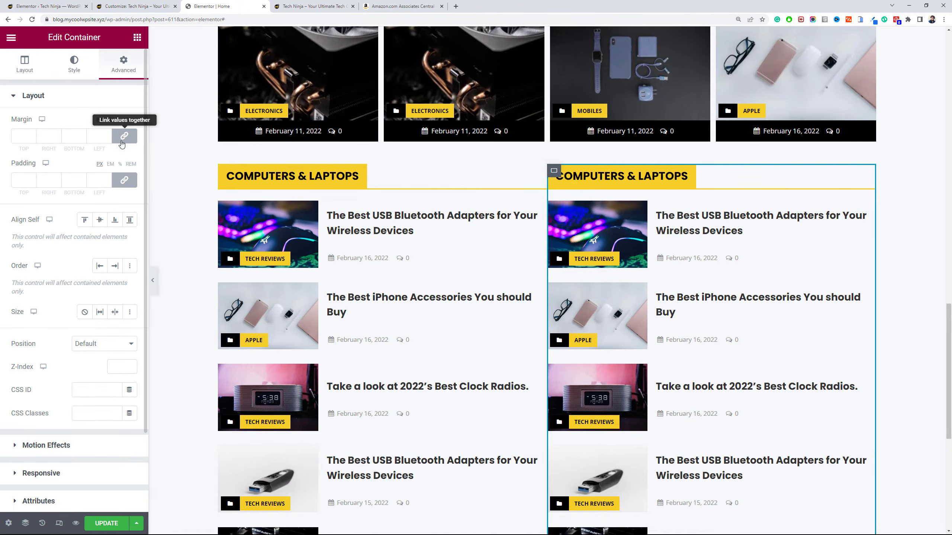
# Unlink the margin values of the two side-by-side posts list containers and set their facing margins to 20 px.
pyautogui.click(124, 135)
pyautogui.click(96, 135)
pyautogui.write('20')
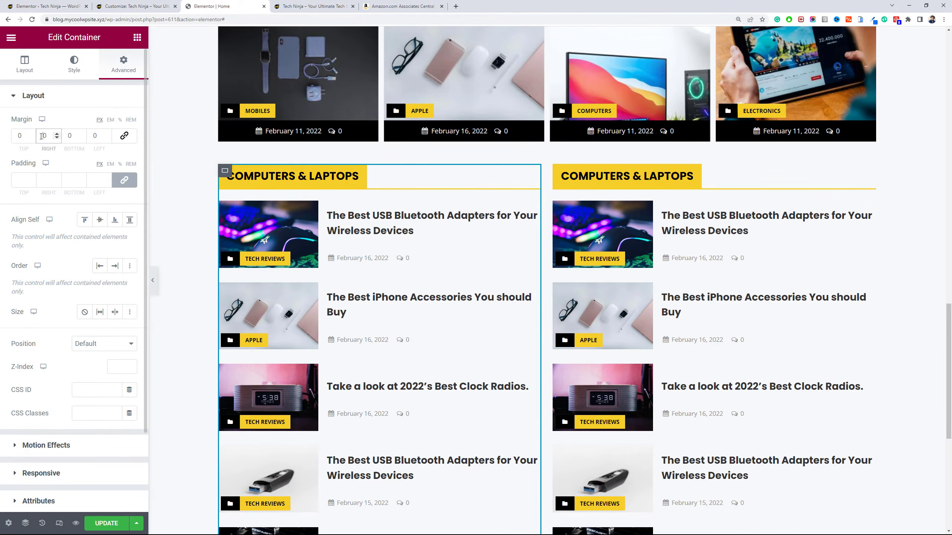
# Change the widget heading text of the second posts list to "Gadgets & Accessories".
pyautogui.click(247, 256)
pyautogui.tripleClick(98, 167)
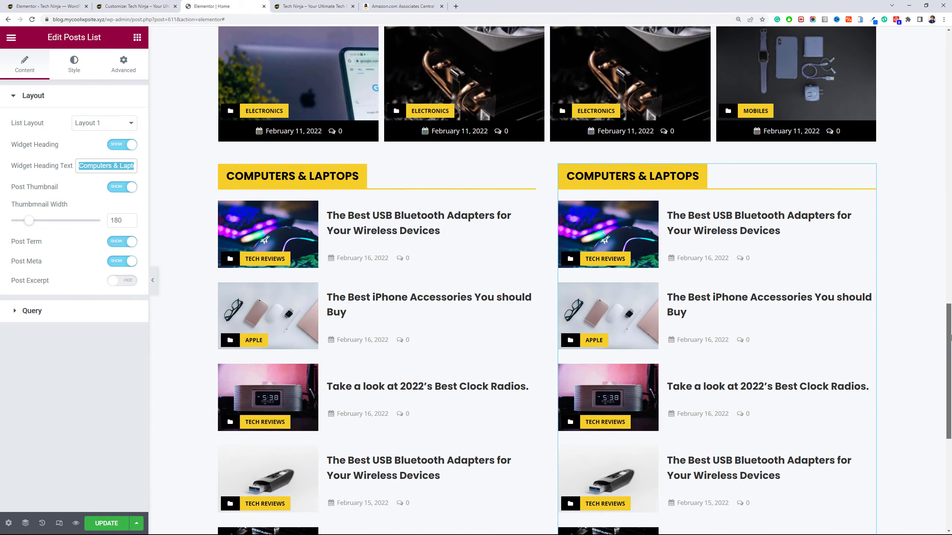
pyautogui.write('gadets &')
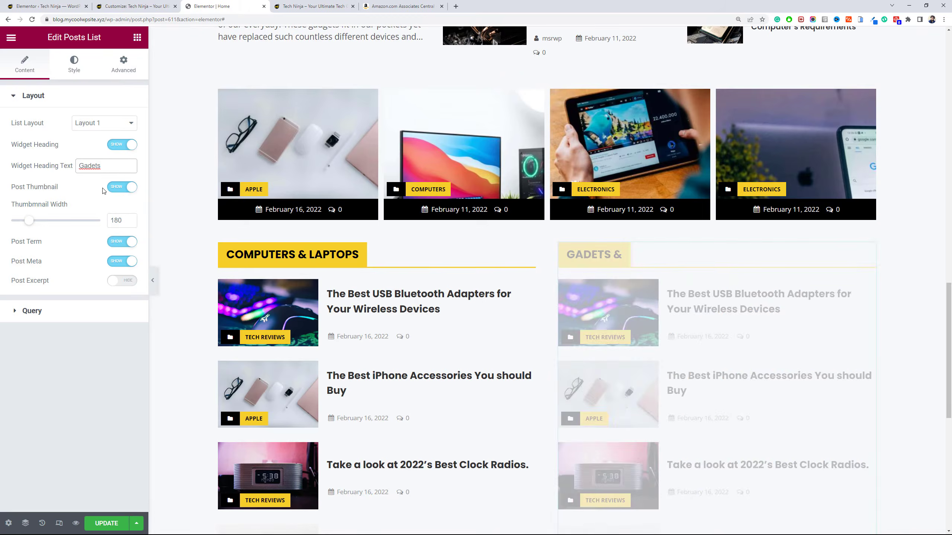
pyautogui.press('BackSpace')
pyautogui.press('BackSpace')
pyautogui.press('BackSpace')
pyautogui.press('BackSpace')
pyautogui.press('BackSpace')
pyautogui.press('BackSpace')
pyautogui.write('gets ^ Accessories')
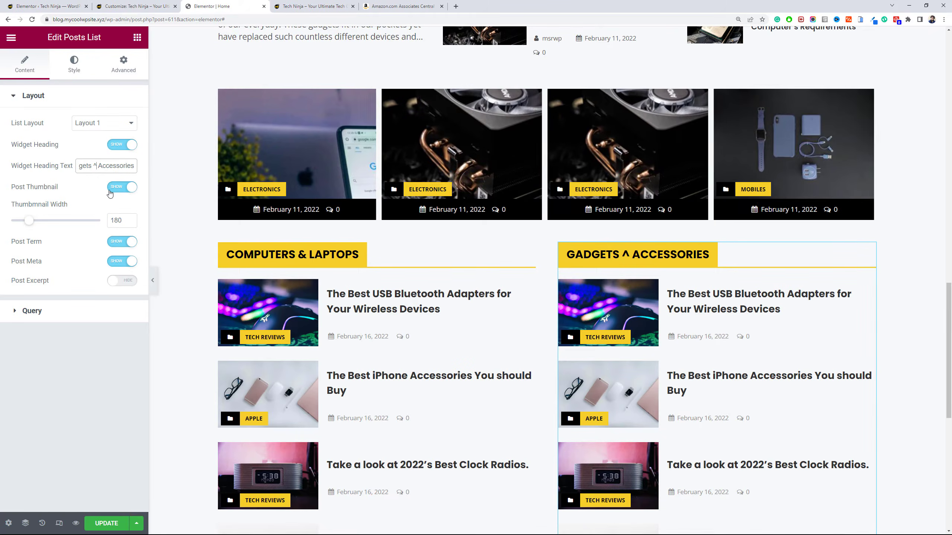
pyautogui.press('BackSpace')
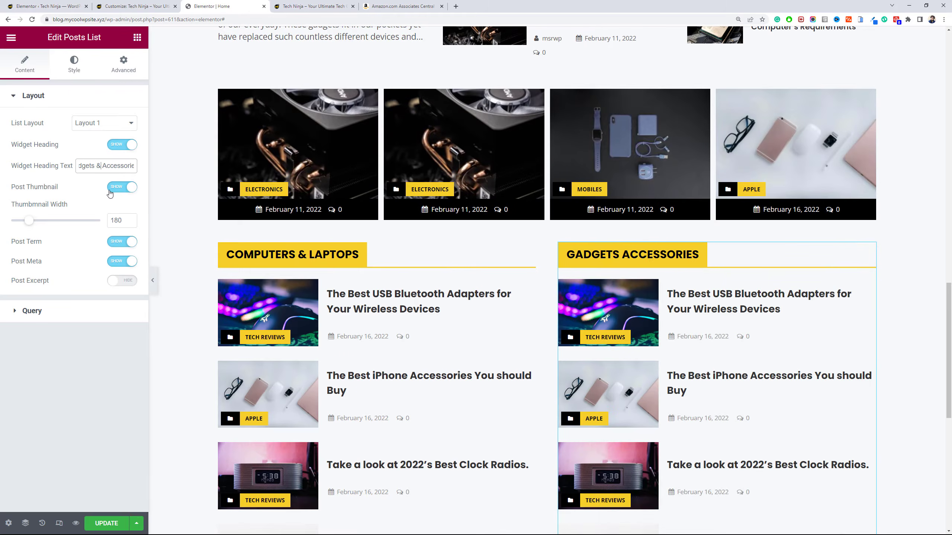
pyautogui.write('&')
pyautogui.click(868, 251)
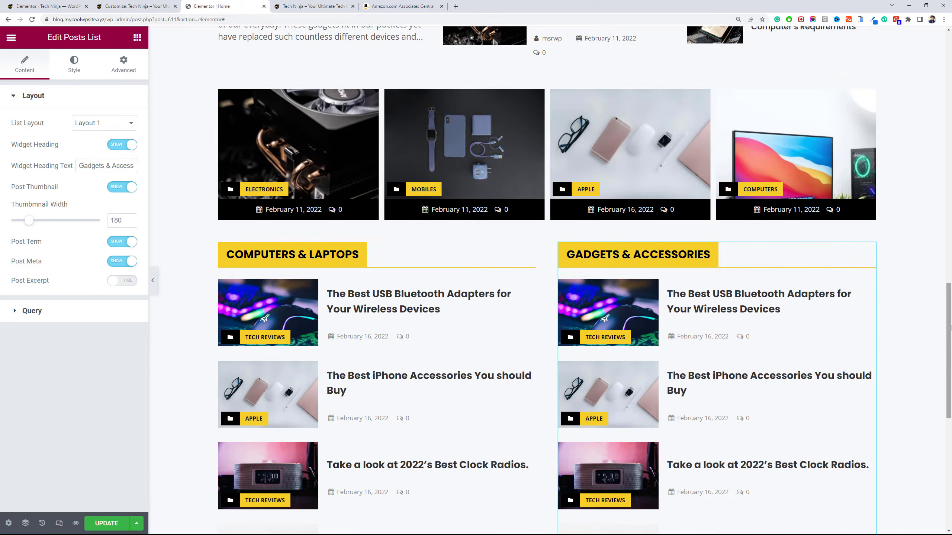
# Set the query offset of the Gadgets & Accessories posts list to 5 and update the page.
pyautogui.scroll(-3, 302, 250)
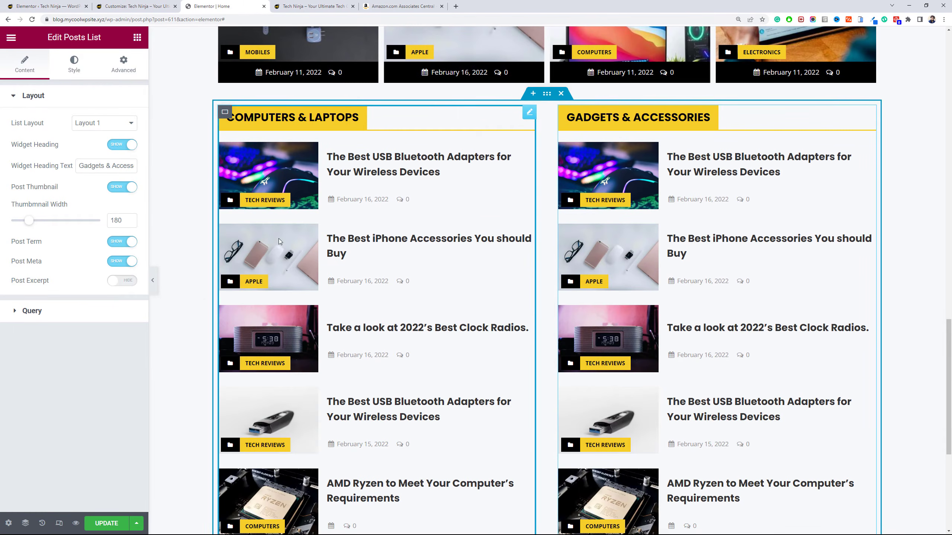
pyautogui.scroll(-3, 278, 238)
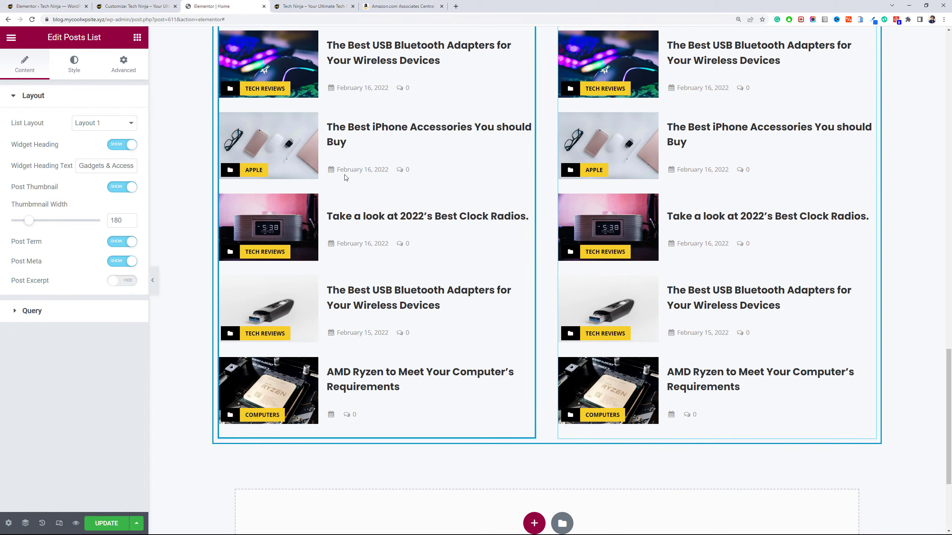
pyautogui.click(70, 318)
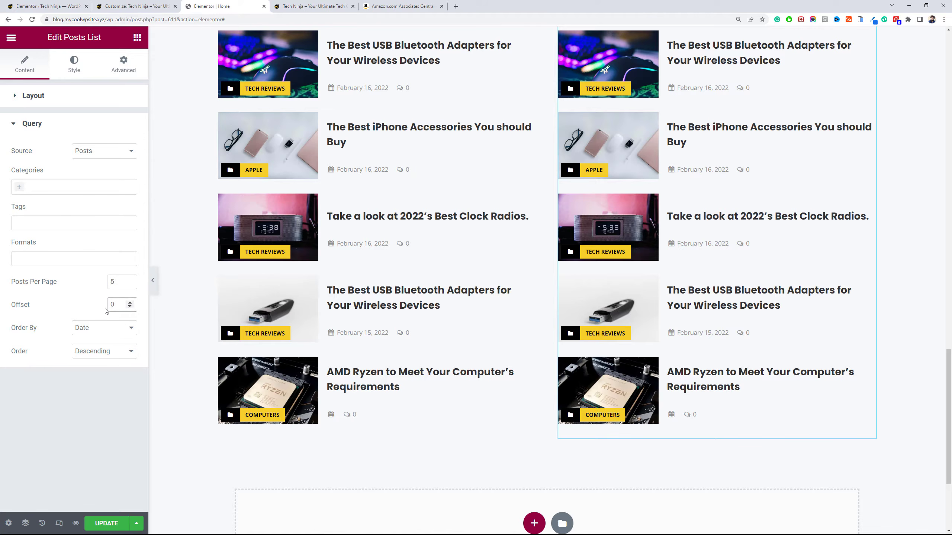
pyautogui.press('BackSpace')
pyautogui.write('5')
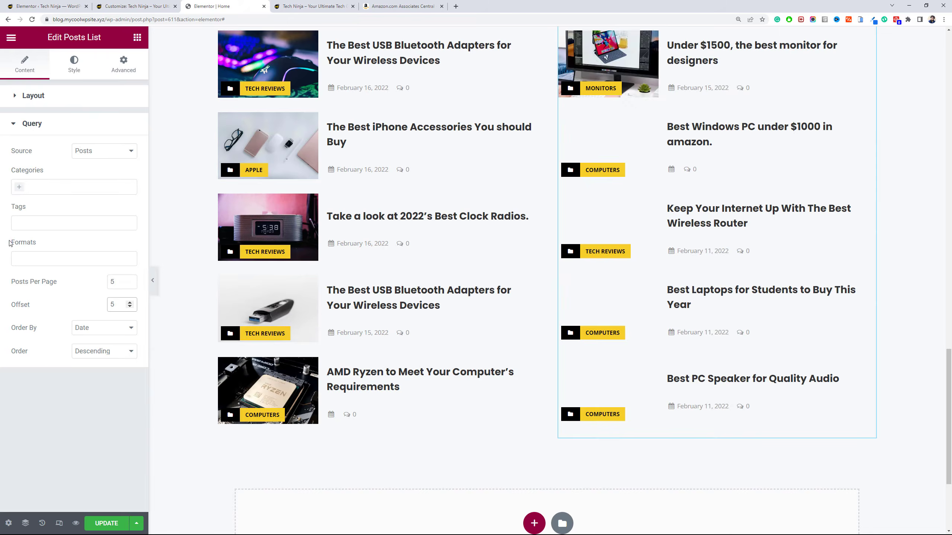
pyautogui.scroll(4, 828, 294)
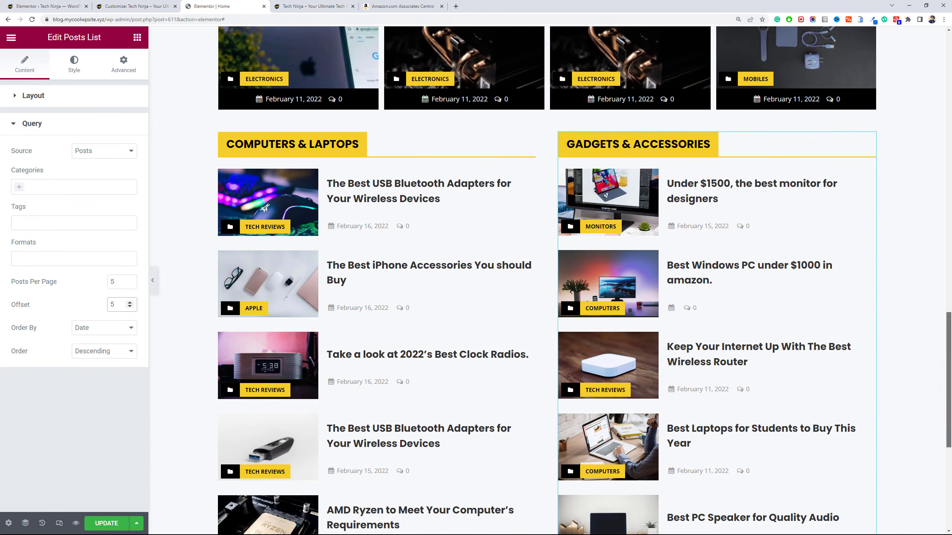
pyautogui.moveTo(948, 352)
pyautogui.mouseDown()
pyautogui.moveTo(948, 374)
pyautogui.moveTo(948, 337)
pyautogui.mouseUp()
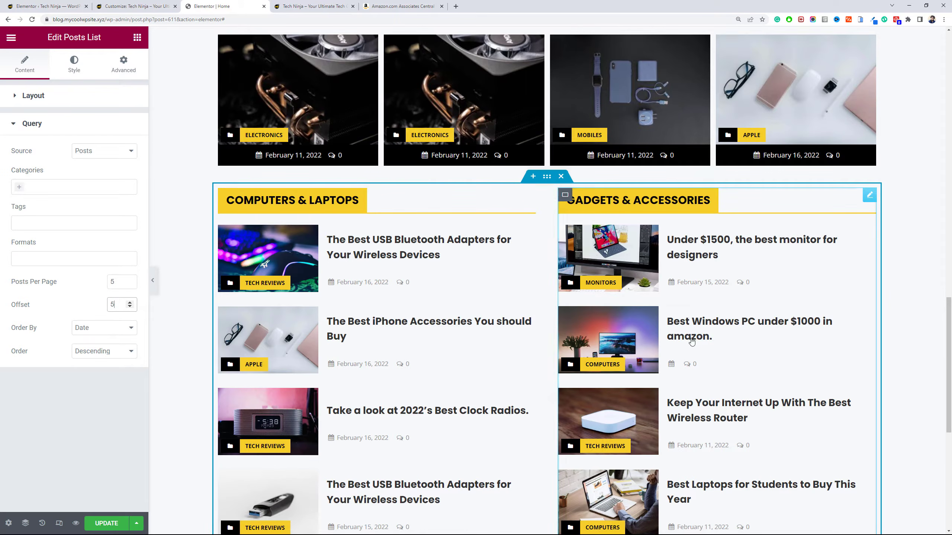
pyautogui.moveTo(949, 338); pyautogui.dragTo(937, 85)
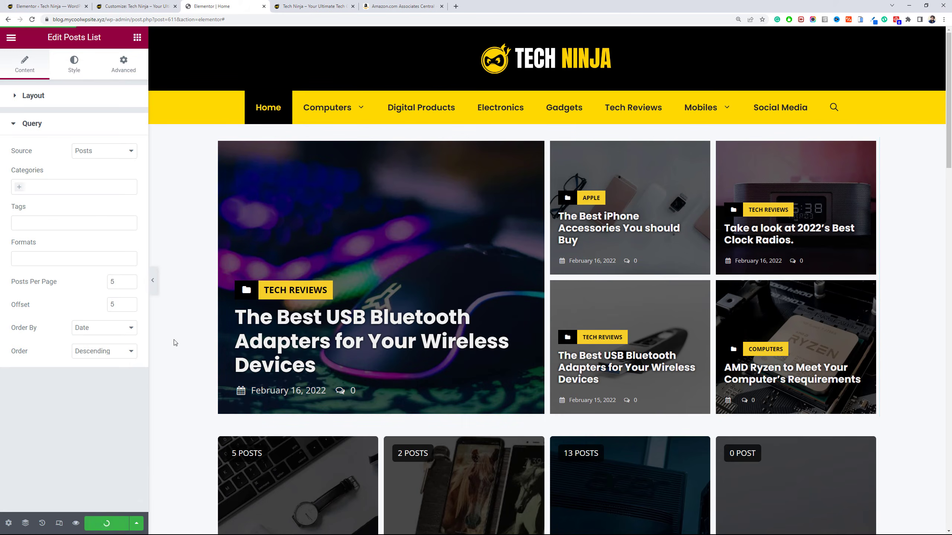
# Look through the live homepage and open the article "Best Monitor for Designers under $1500".
pyautogui.click(292, 3)
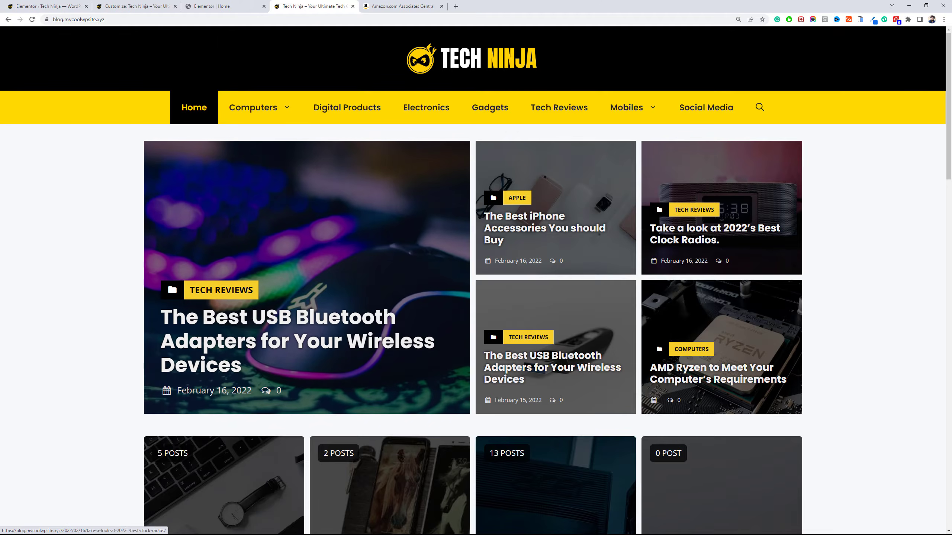
pyautogui.moveTo(949, 108); pyautogui.dragTo(950, 297)
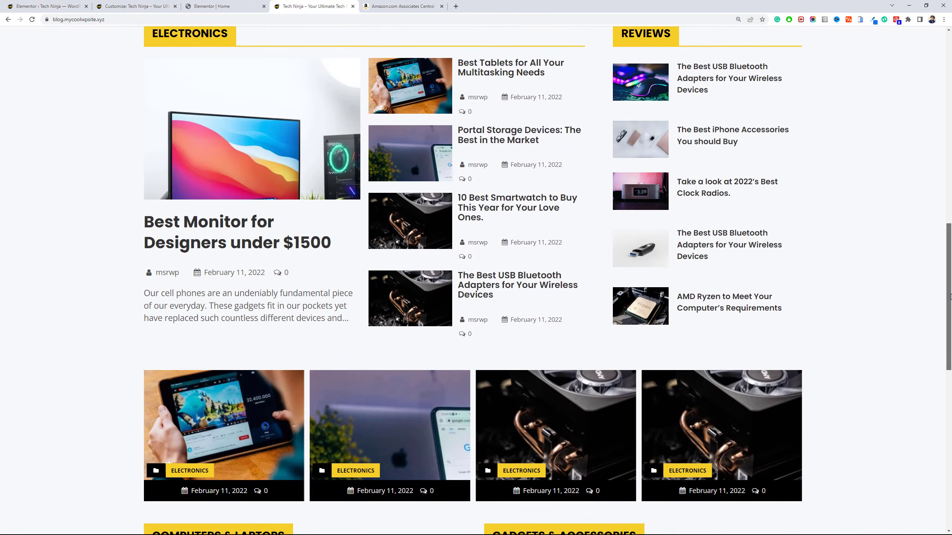
pyautogui.click(294, 249)
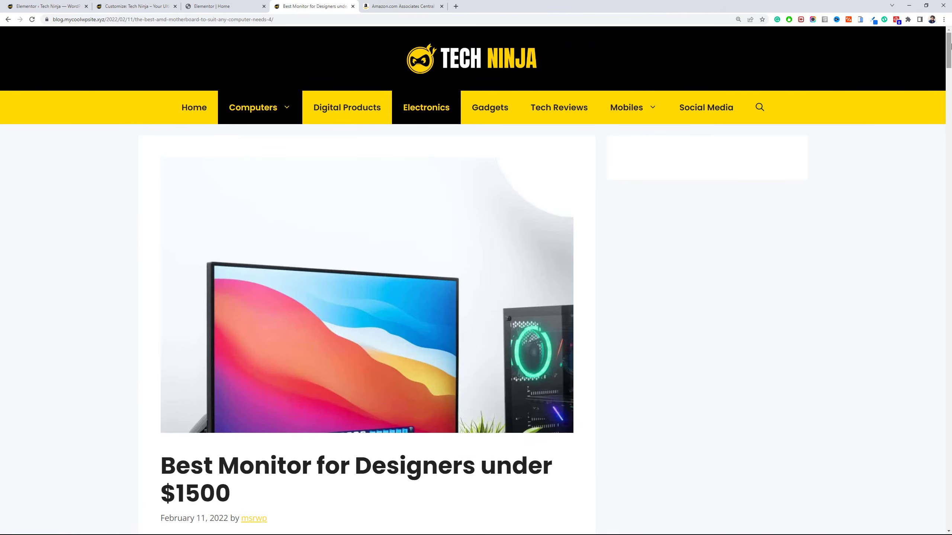
# Examine the article's affiliate sections, from the top pick and quick summary through the verdict and product comparison to the conclusion.
pyautogui.moveTo(950, 45); pyautogui.dragTo(951, 94)
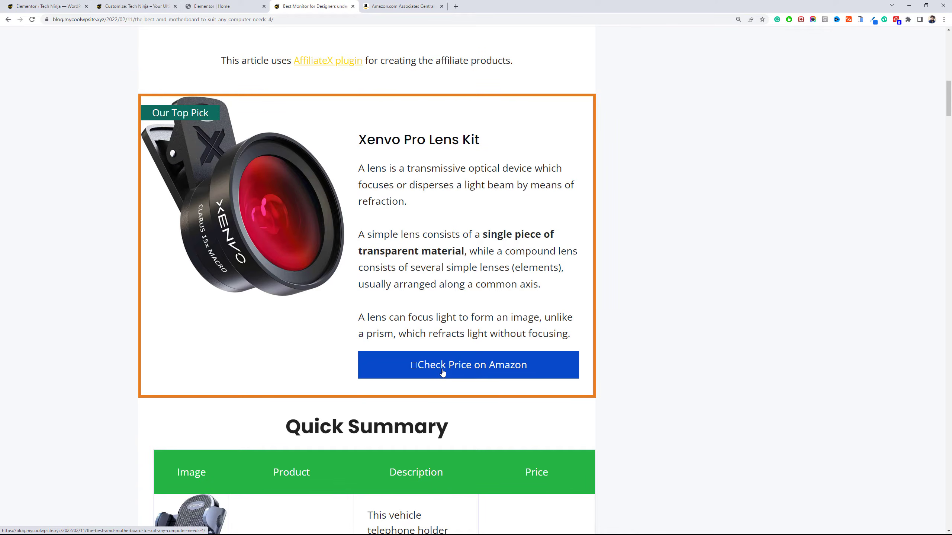
pyautogui.scroll(-3, 480, 309)
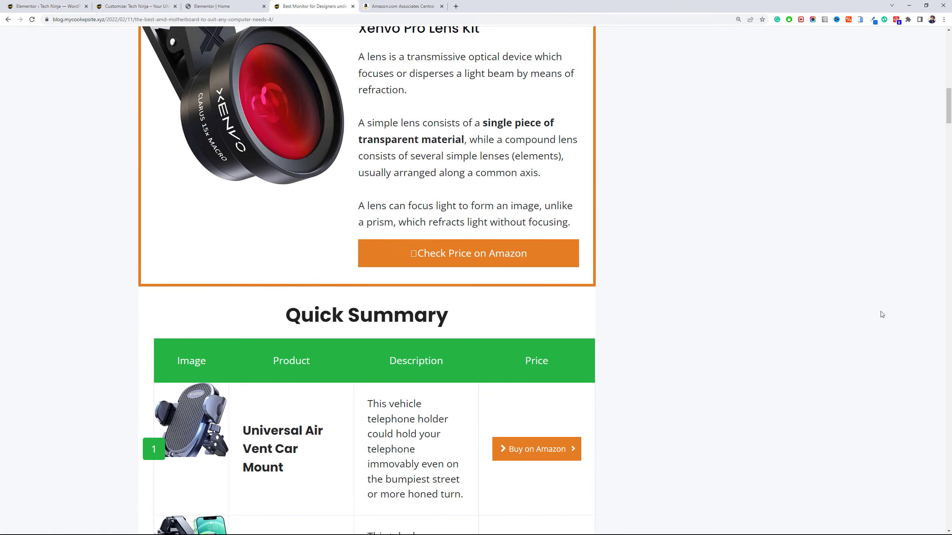
pyautogui.moveTo(950, 103); pyautogui.dragTo(950, 119)
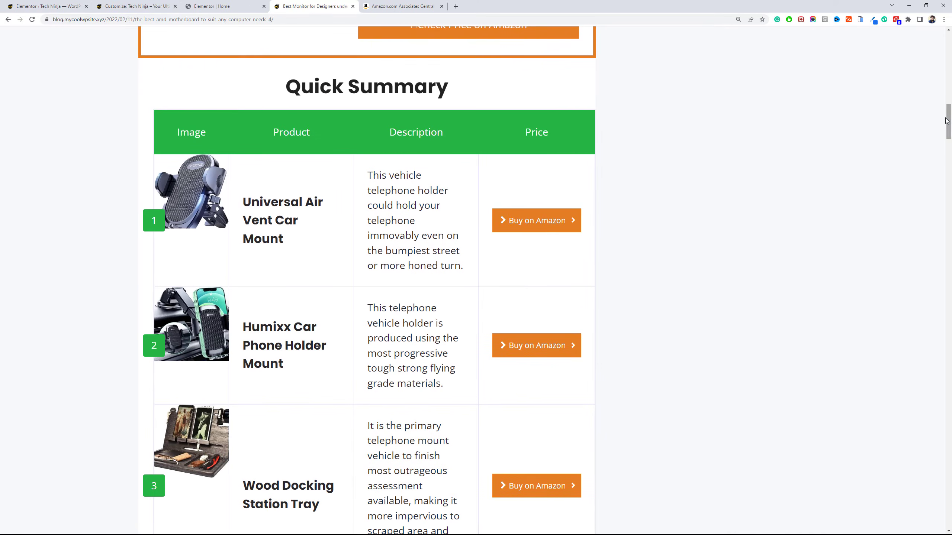
pyautogui.scroll(-9, 306, 203)
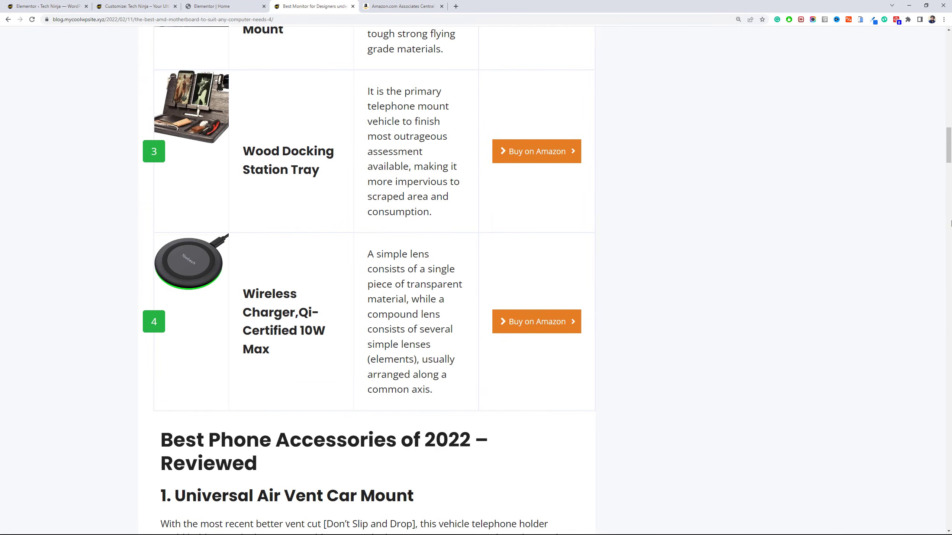
pyautogui.moveTo(951, 151); pyautogui.dragTo(951, 458)
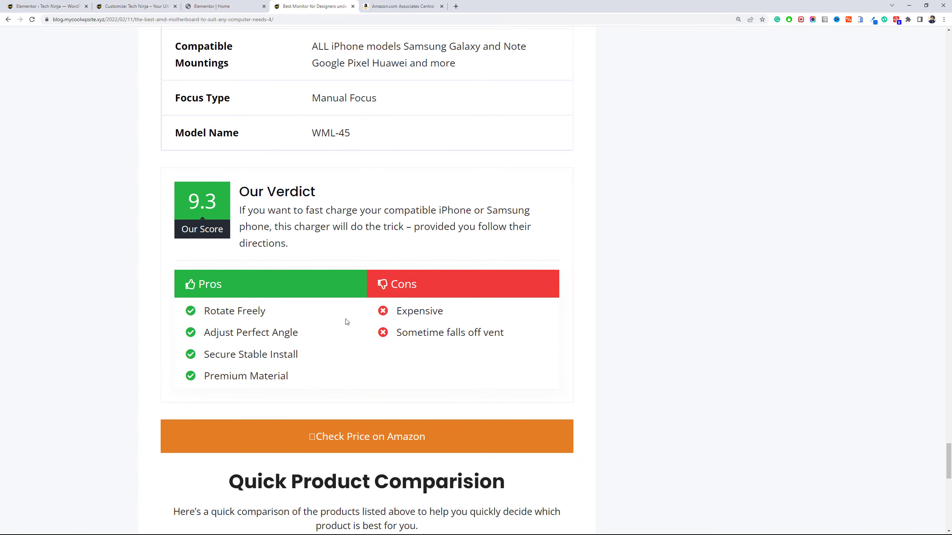
pyautogui.moveTo(950, 473); pyautogui.dragTo(951, 487)
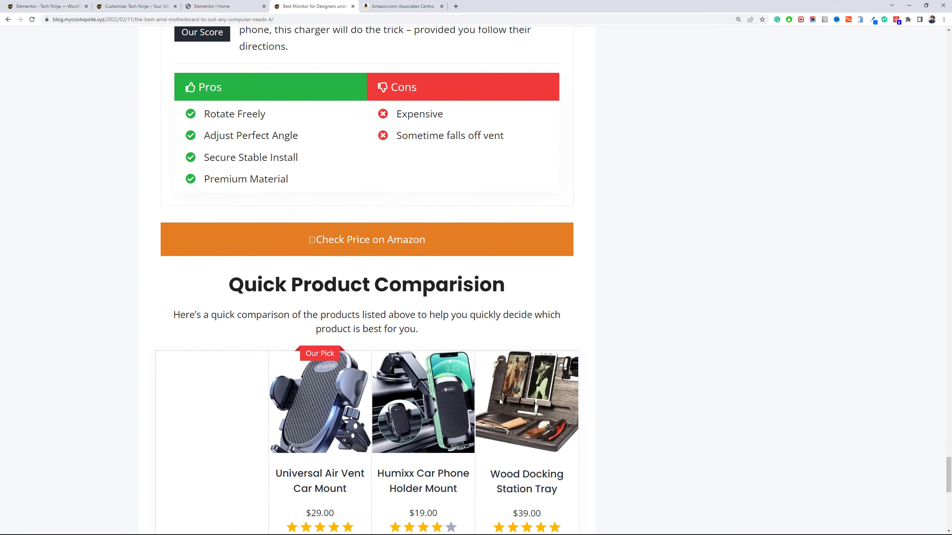
pyautogui.scroll(-3, 376, 328)
pyautogui.scroll(-6, 375, 315)
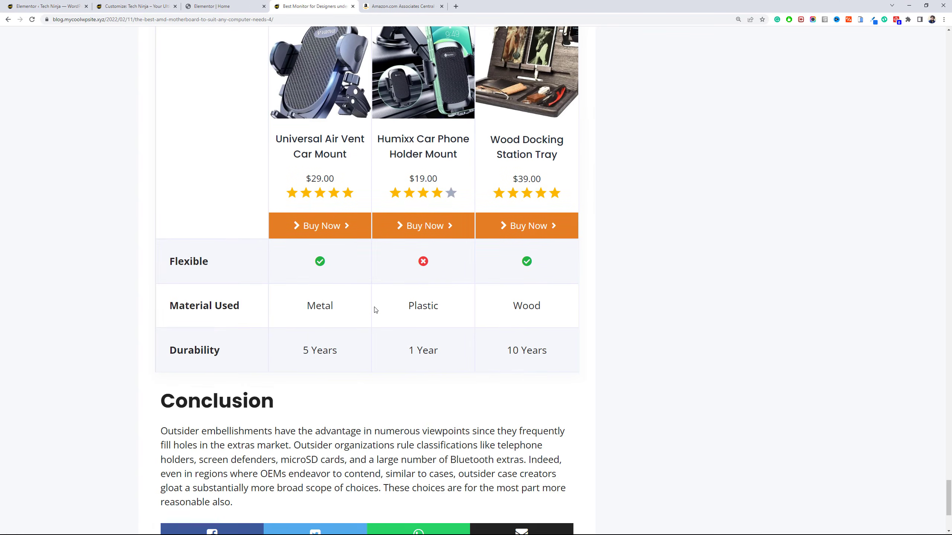
pyautogui.scroll(2, 376, 310)
pyautogui.scroll(-5, 376, 309)
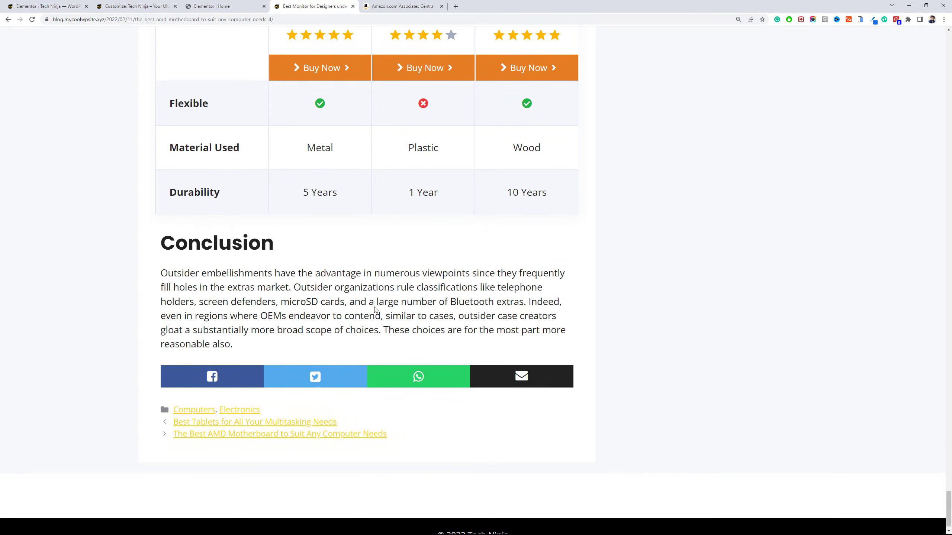
pyautogui.scroll(2, 374, 312)
pyautogui.scroll(-3, 373, 312)
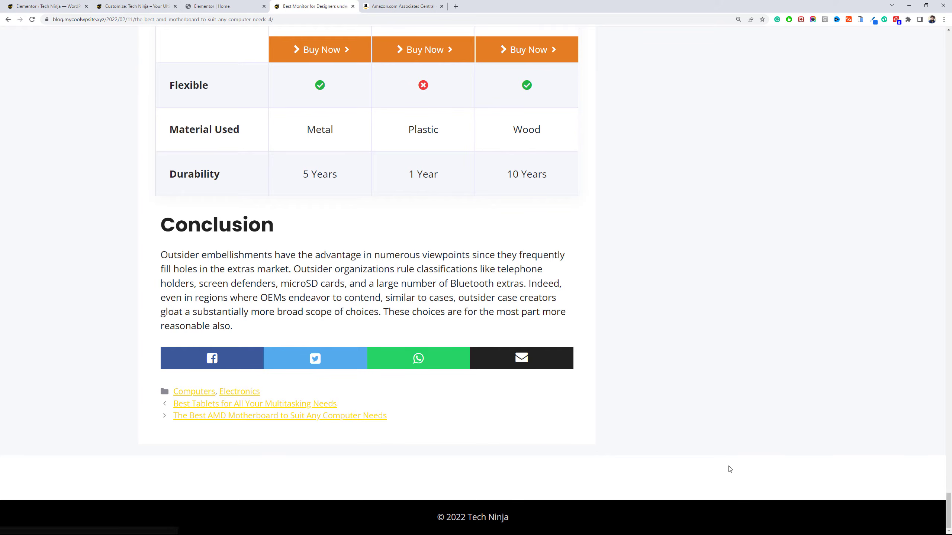
pyautogui.moveTo(950, 496); pyautogui.dragTo(949, 46)
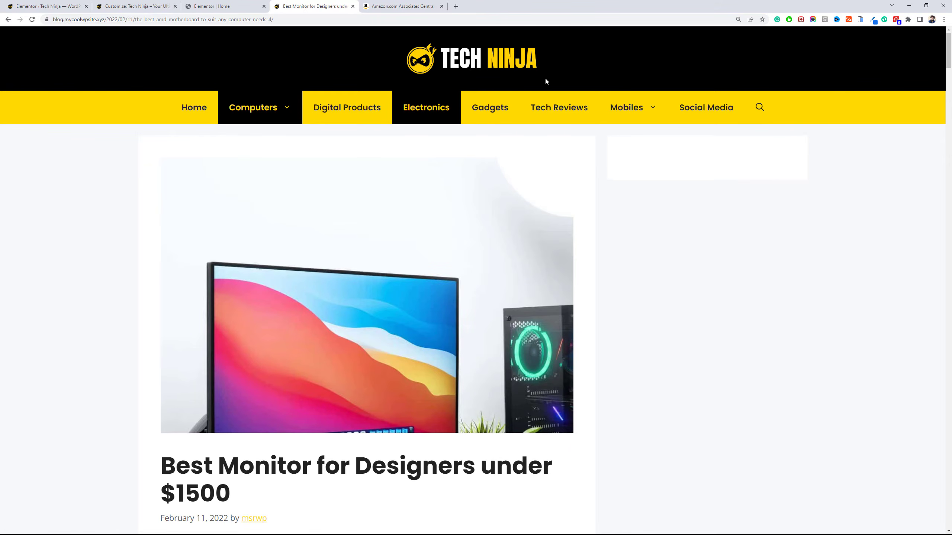
# In the site Customizer, make the primary navigation's current-item background fully transparent, rgba(0, 0, 0, 0).
pyautogui.moveTo(285, 120)
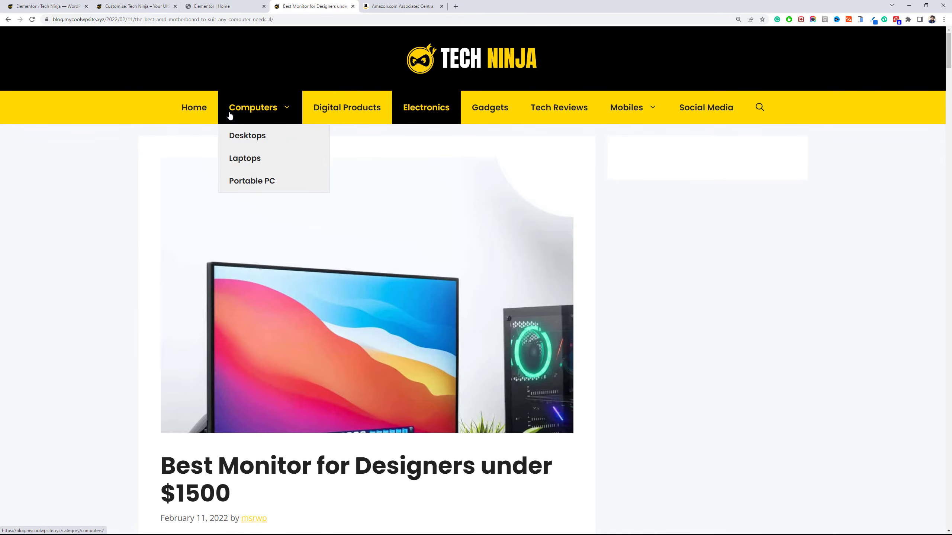
pyautogui.click(139, 4)
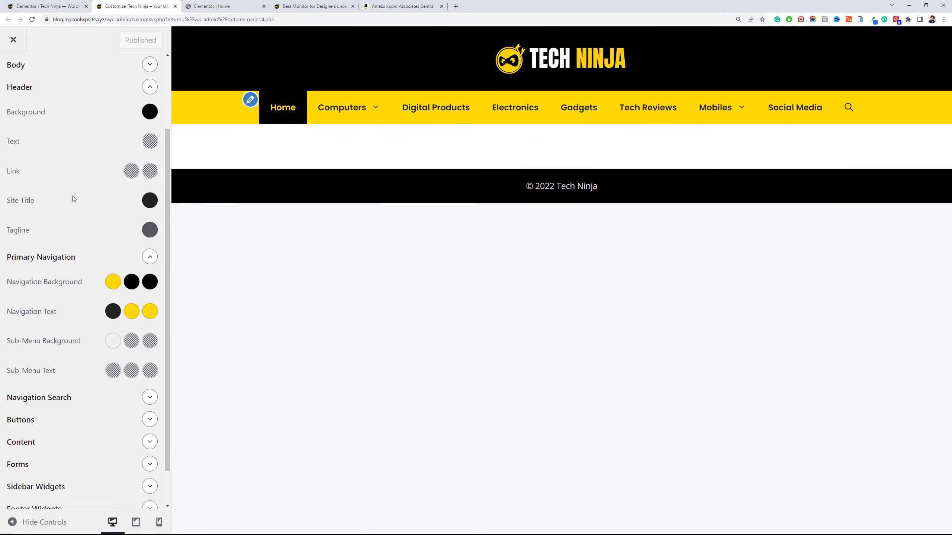
pyautogui.click(150, 281)
pyautogui.moveTo(185, 431); pyautogui.dragTo(81, 428)
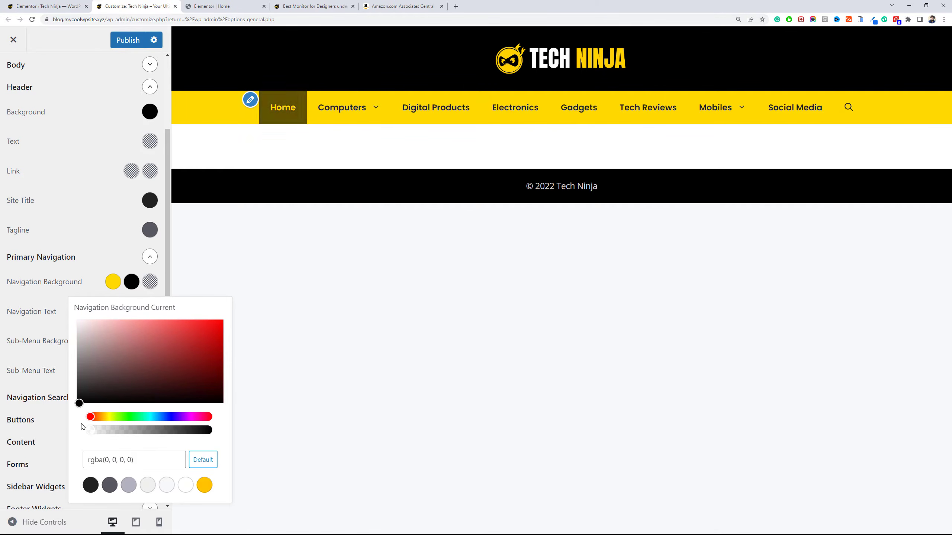
pyautogui.click(80, 280)
# Set the primary navigation's current-item text color to black (#000000) and publish the changes.
pyautogui.click(150, 312)
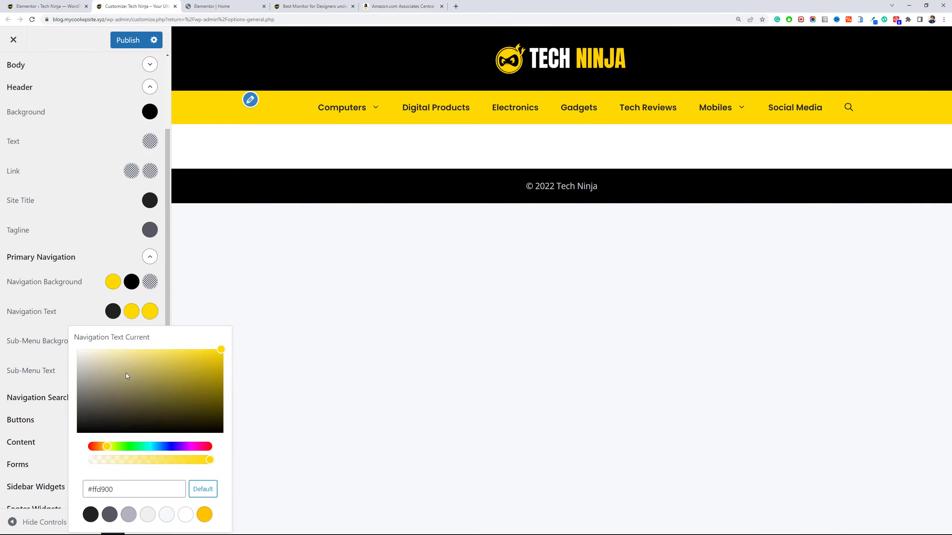
pyautogui.moveTo(118, 390); pyautogui.dragTo(75, 443)
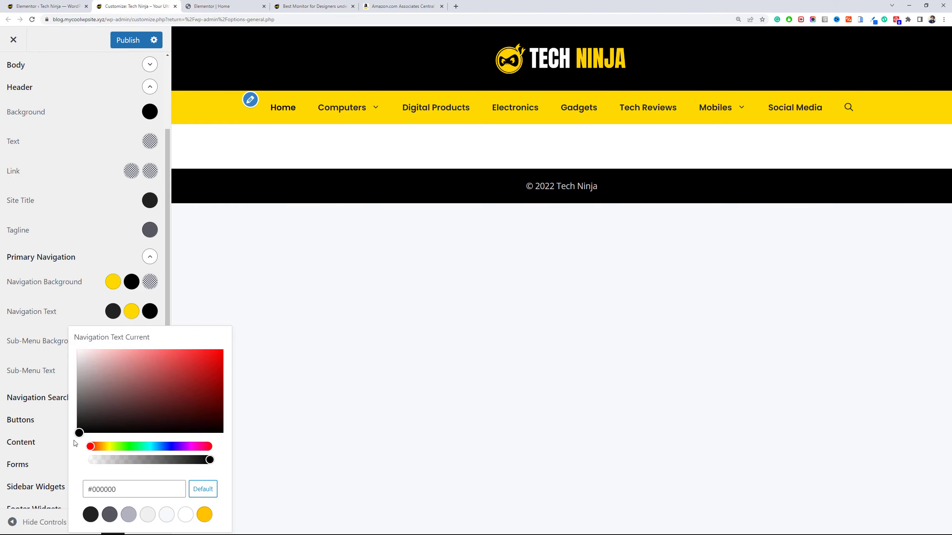
pyautogui.click(30, 406)
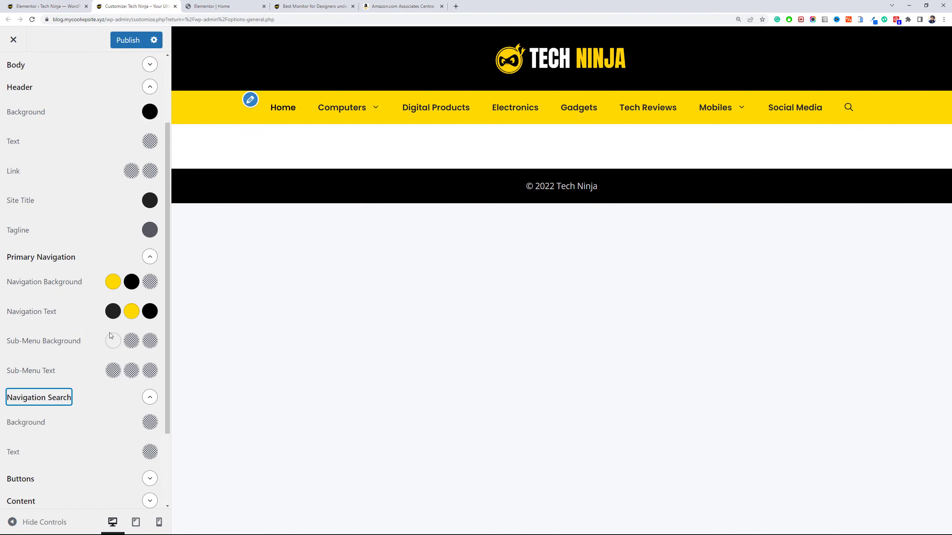
pyautogui.click(127, 41)
# Check the navigation colors and the Computers submenu on the live article page, and return to the Customizer.
pyautogui.click(350, 3)
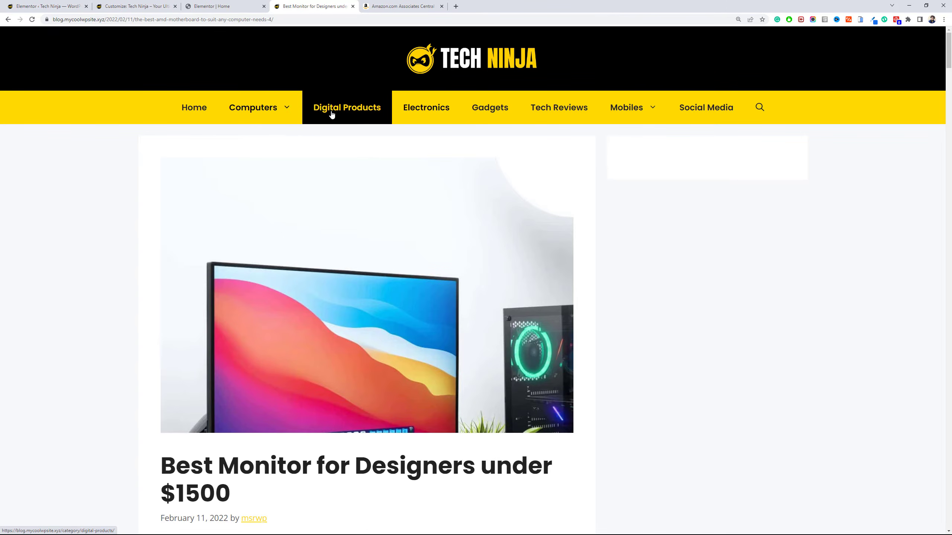
pyautogui.moveTo(253, 120)
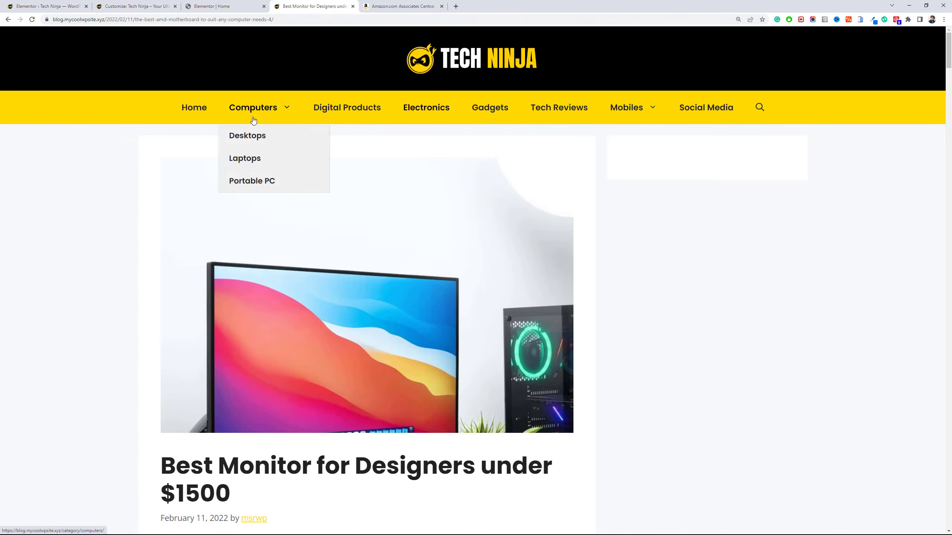
pyautogui.click(135, 6)
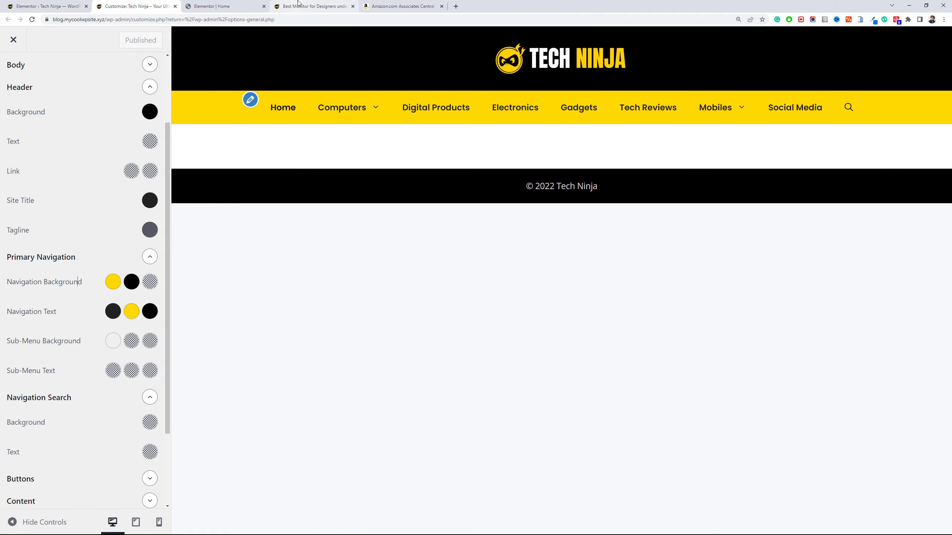
# Change the site's permalink structure to Post name in the WordPress settings and save the changes.
pyautogui.click(45, 6)
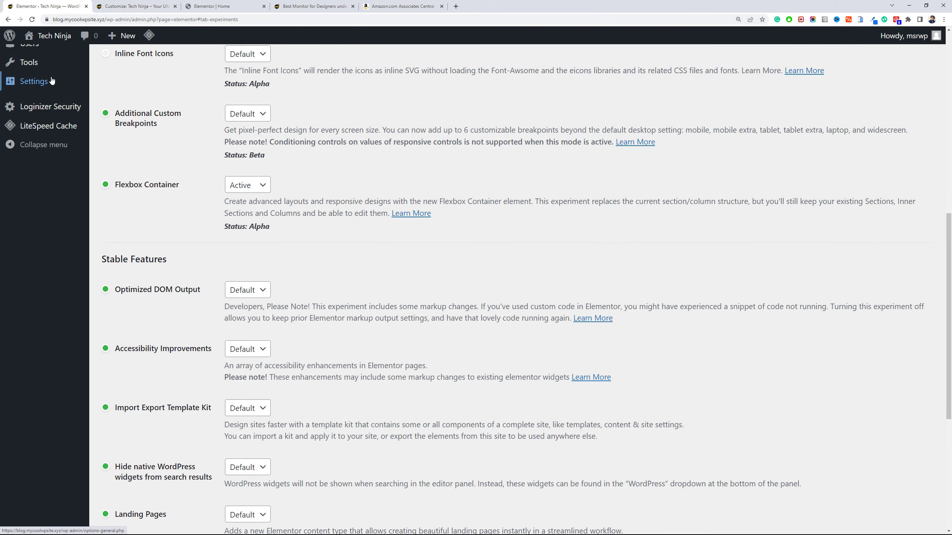
pyautogui.moveTo(34, 81)
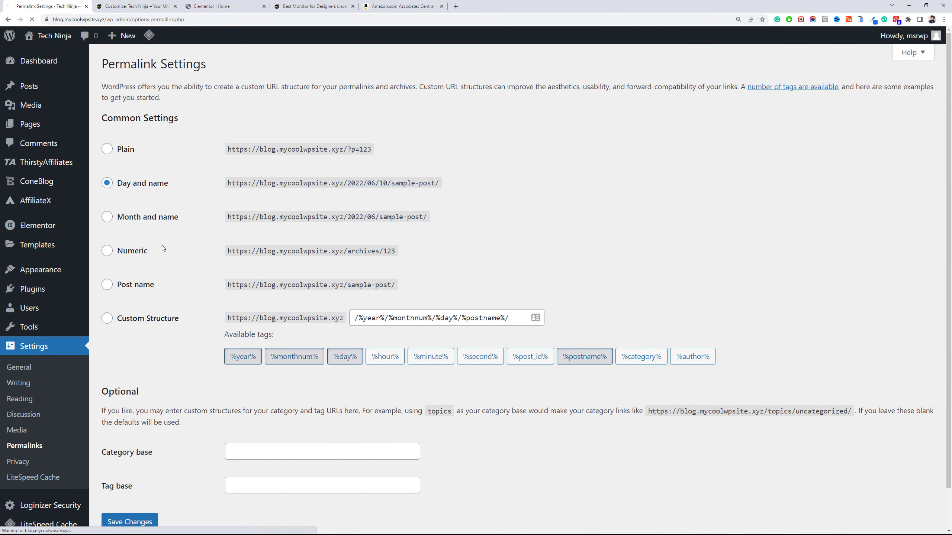
pyautogui.click(128, 285)
pyautogui.scroll(-2, 167, 481)
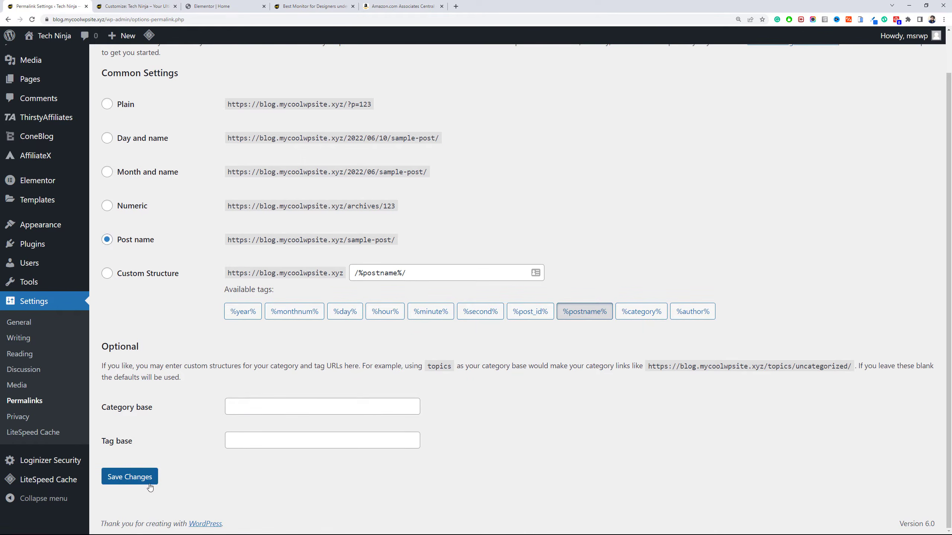
pyautogui.click(149, 487)
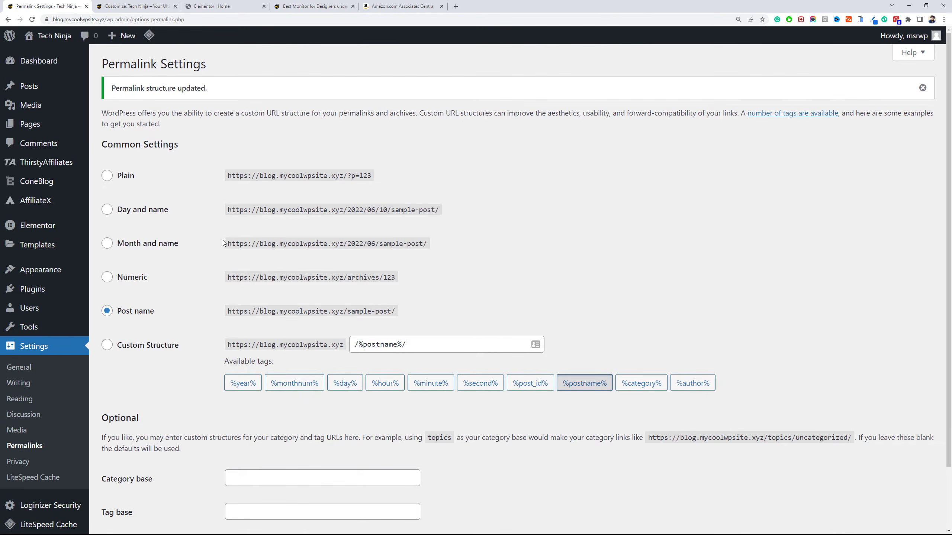
# Review the live Best Monitor for Designers article from its intro through the top pick to the quick summary table.
pyautogui.click(329, 5)
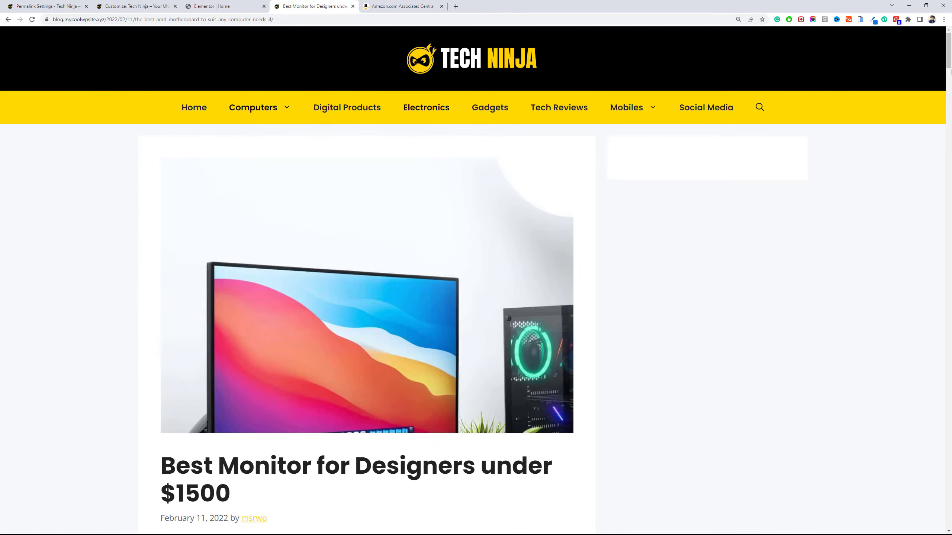
pyautogui.moveTo(948, 40)
pyautogui.mouseDown()
pyautogui.moveTo(948, 60)
pyautogui.moveTo(948, 32)
pyautogui.mouseUp()
pyautogui.scroll(-10, 364, 214)
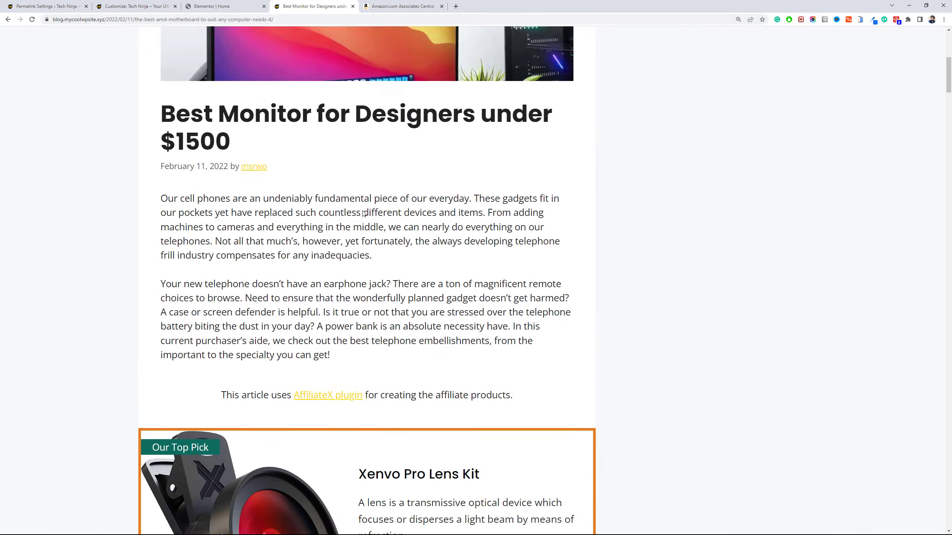
pyautogui.scroll(-5, 363, 213)
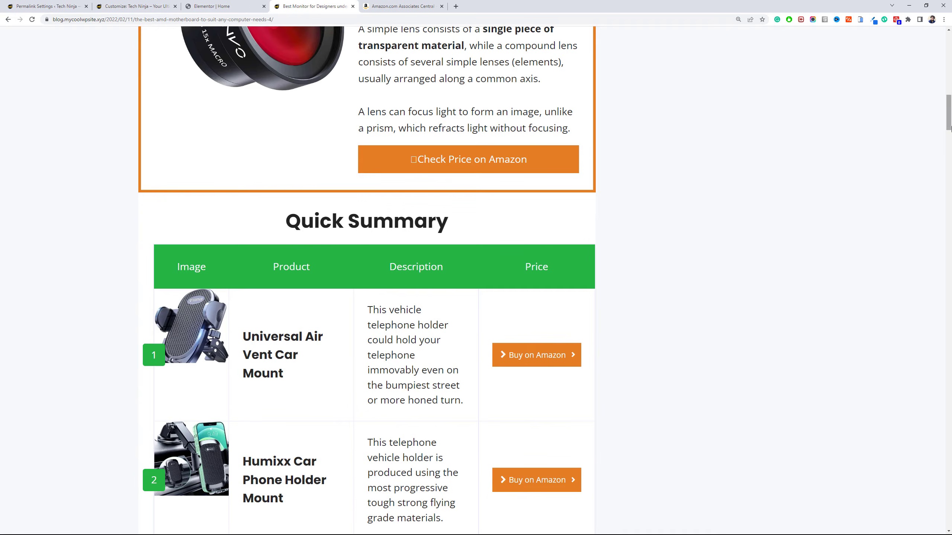
pyautogui.moveTo(950, 128); pyautogui.dragTo(951, 43)
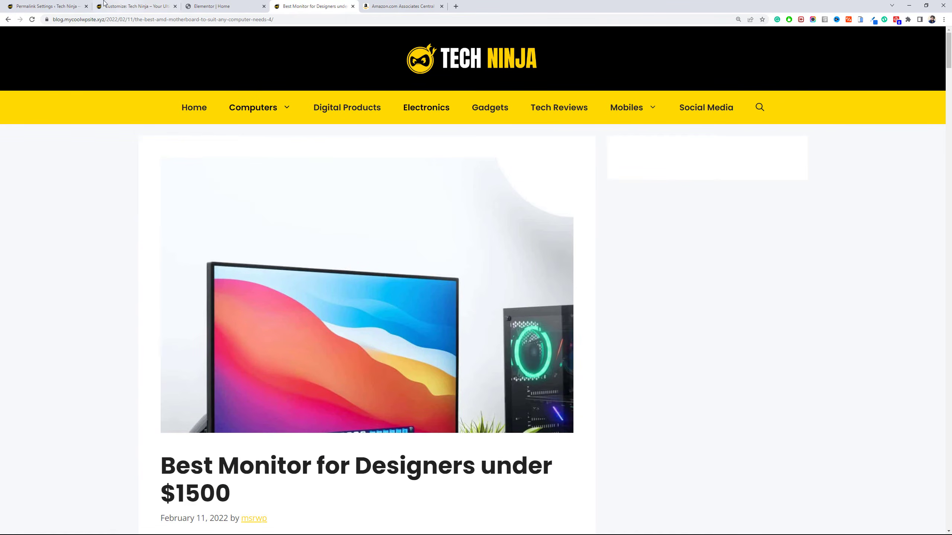
# View the newest post, The Best USB Bluetooth Adapters for Your Wireless Devices, in a separate tab and examine its product tables and verdict.
pyautogui.click(47, 6)
pyautogui.moveTo(65, 87)
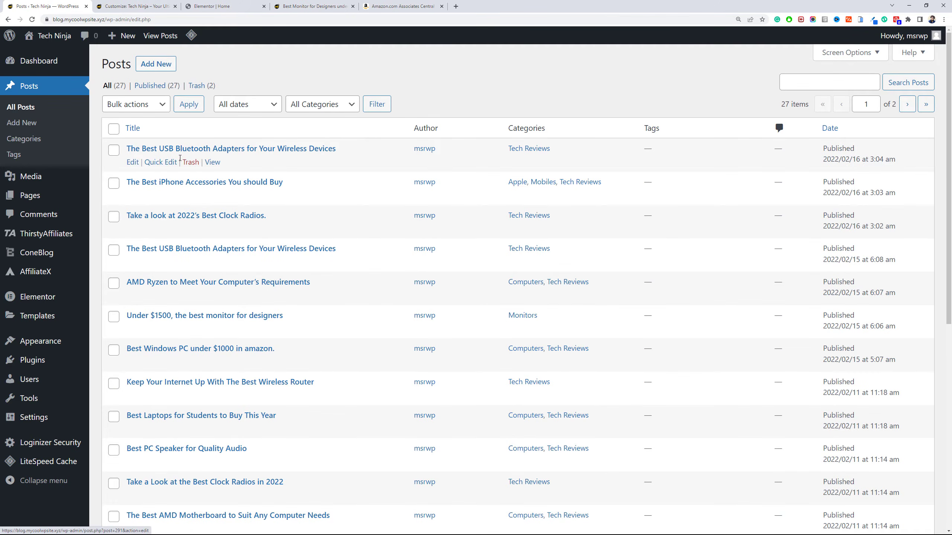
pyautogui.middleClick(212, 162)
pyautogui.moveTo(156, 1); pyautogui.dragTo(330, 2)
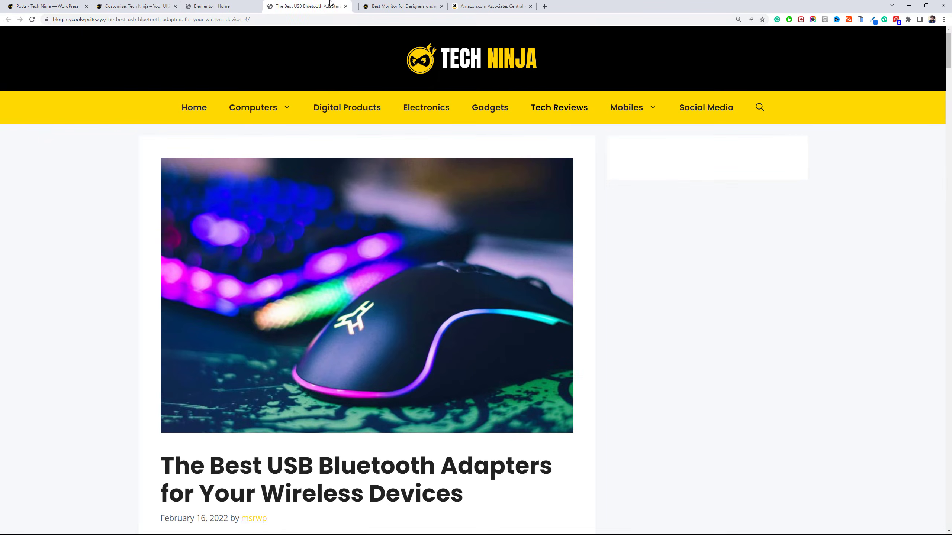
pyautogui.scroll(-8, 296, 224)
pyautogui.scroll(-20, 296, 226)
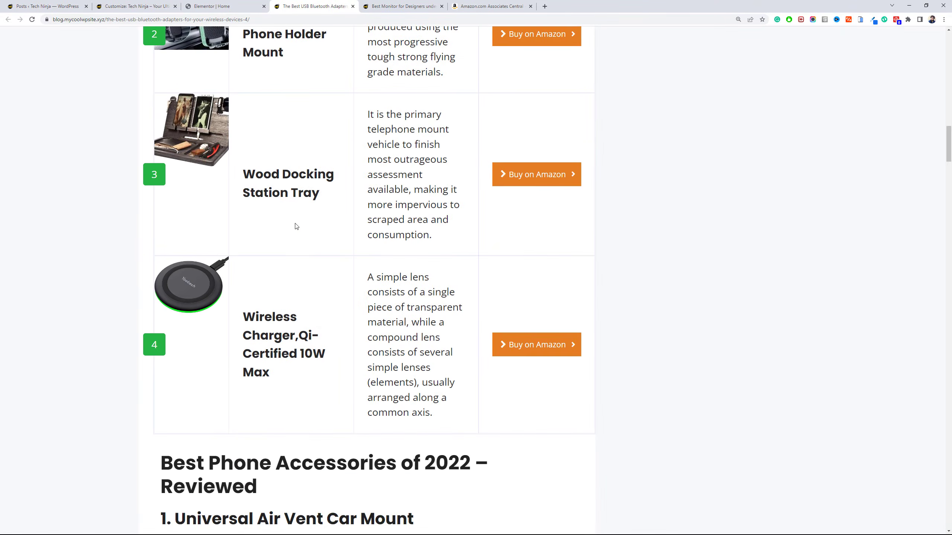
pyautogui.scroll(-12, 296, 225)
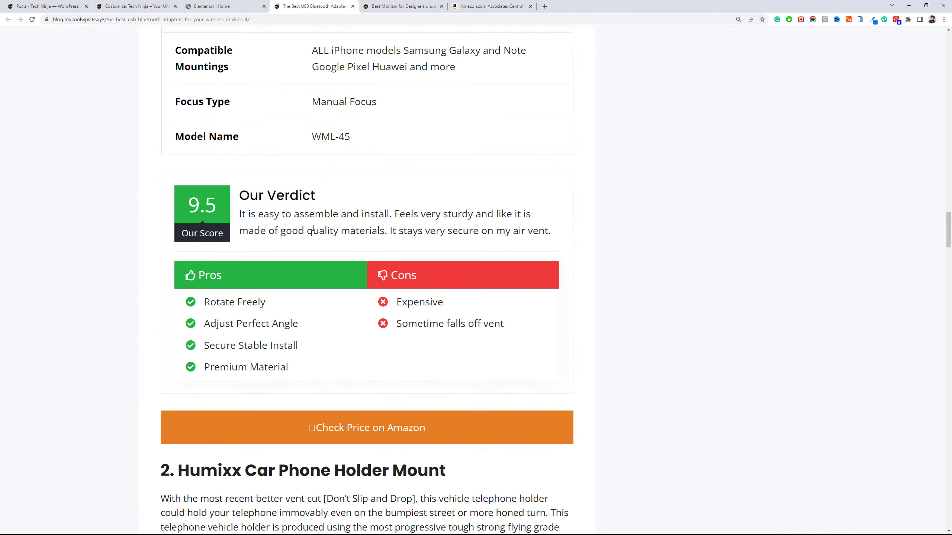
pyautogui.moveTo(950, 238); pyautogui.dragTo(949, 85)
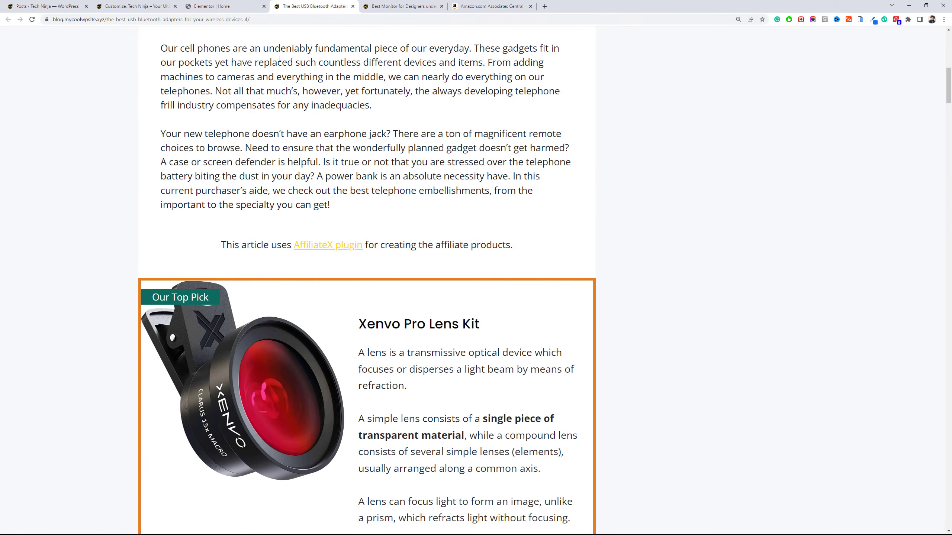
# Return to the Posts list and start a new post in a separate browser tab.
pyautogui.click(124, 6)
pyautogui.click(81, 4)
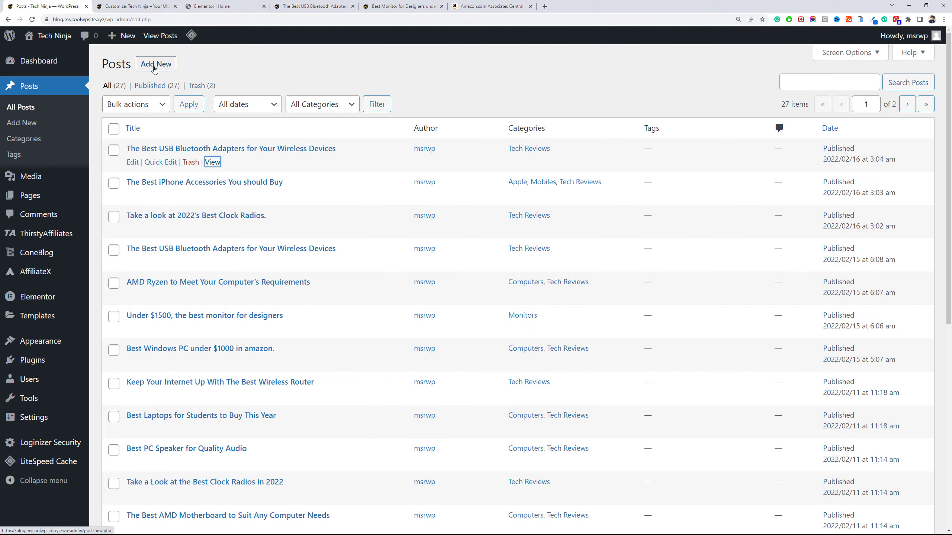
pyautogui.middleClick(154, 68)
pyautogui.click(152, 5)
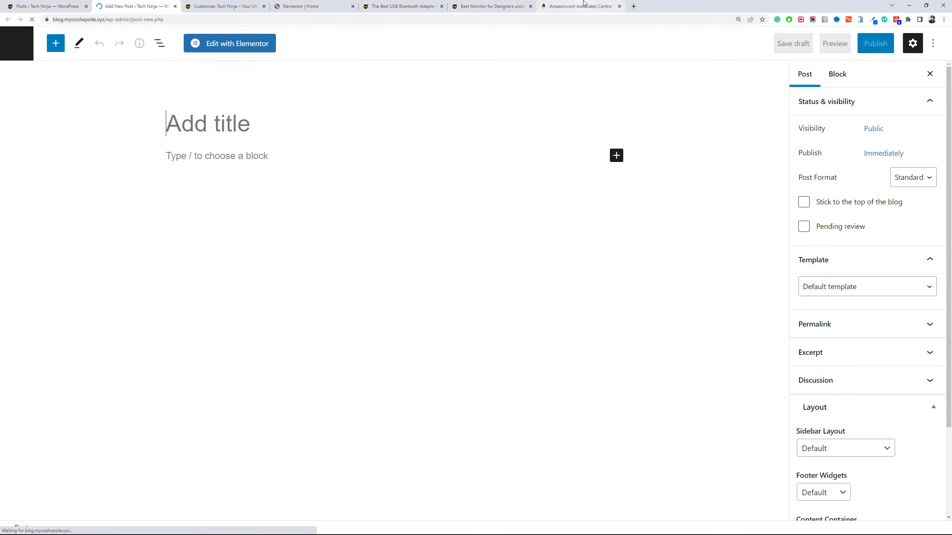
# Search Google Images for "iphone 13" and open the Trusted Reviews source page of the iPhone 13 Pro Max photo.
pyautogui.click(633, 5)
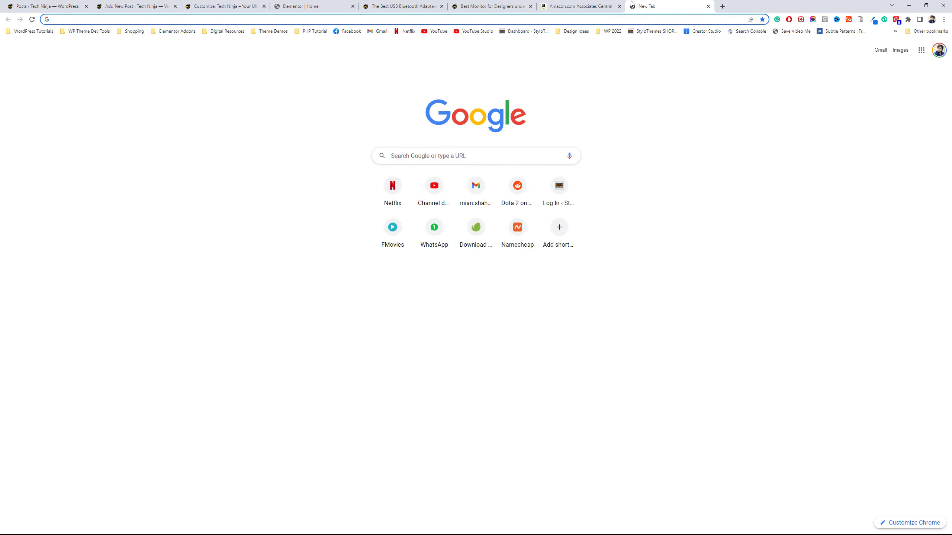
pyautogui.write('iphone')
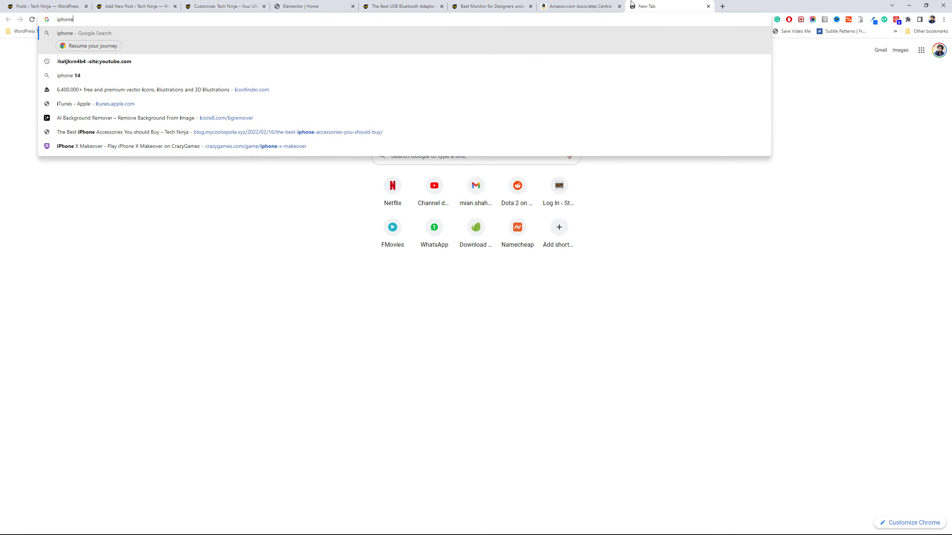
pyautogui.press('Return')
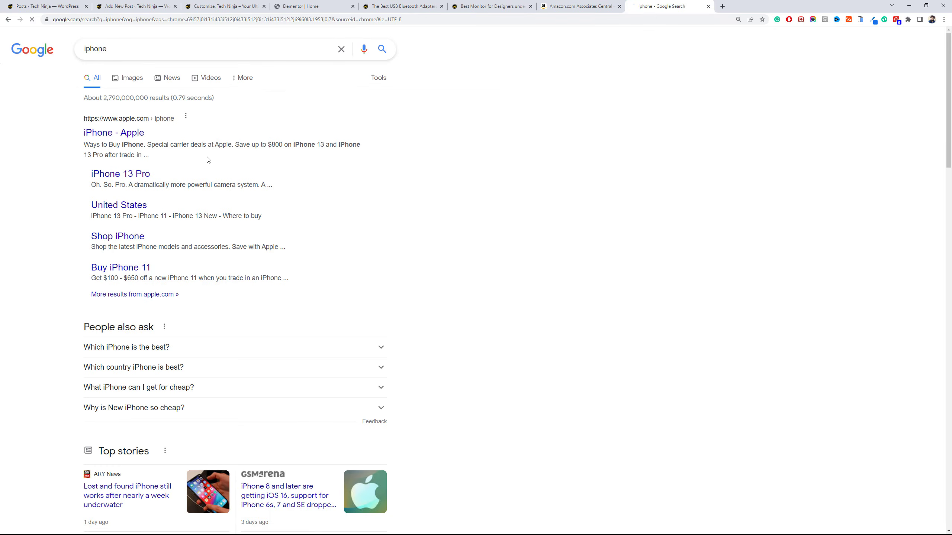
pyautogui.click(142, 79)
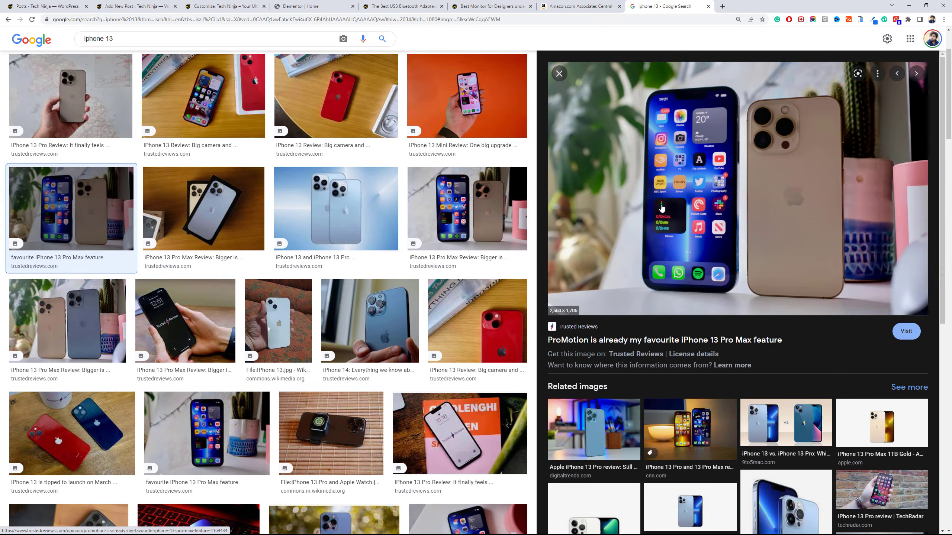
pyautogui.click(648, 193)
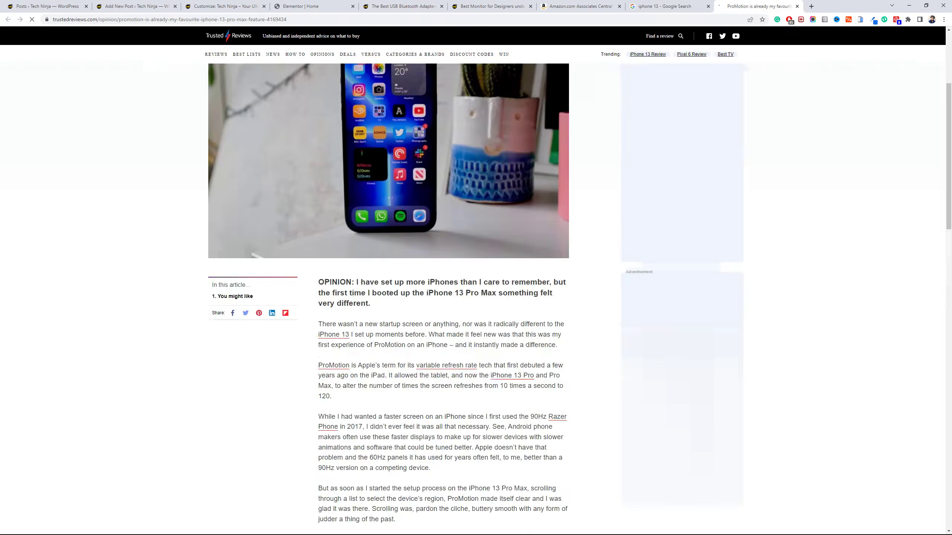
# Save the article's iPhone photo to the WP 2022 folder in tmp_graphics on the Desktop, and close the article and search tabs.
pyautogui.scroll(-10, 388, 293)
pyautogui.rightClick(396, 217)
pyautogui.click(413, 234)
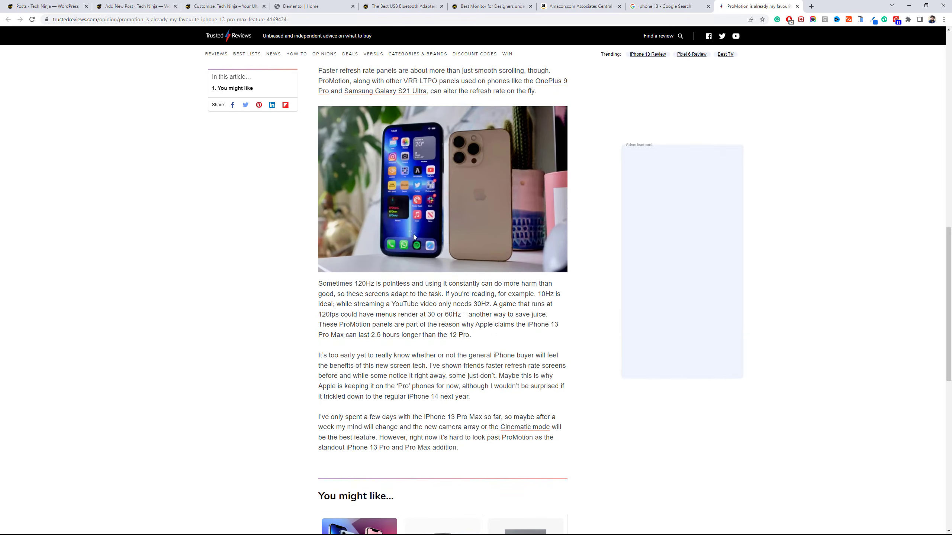
pyautogui.click(33, 174)
pyautogui.doubleClick(87, 82)
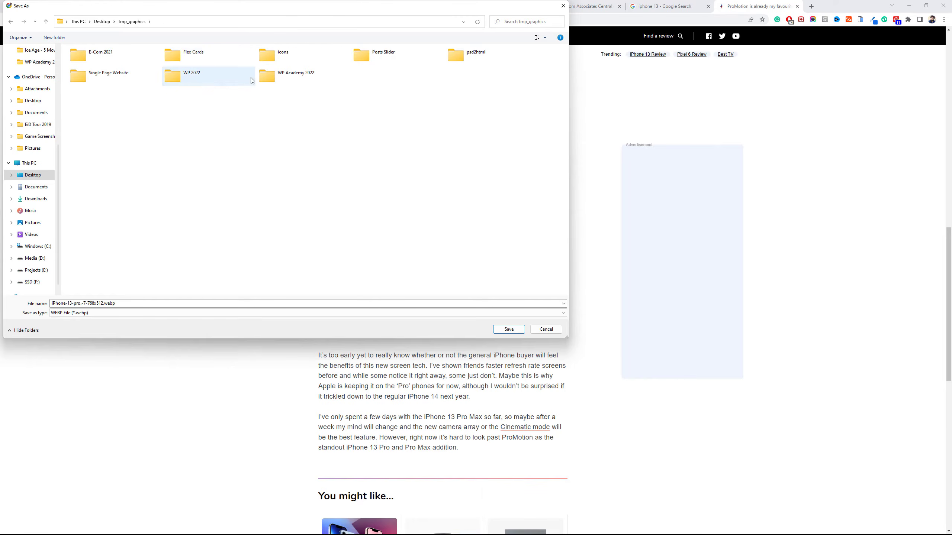
pyautogui.doubleClick(194, 76)
pyautogui.press('Return')
pyautogui.hotkey('ctrl', 'w')
pyautogui.hotkey('ctrl', 'w')
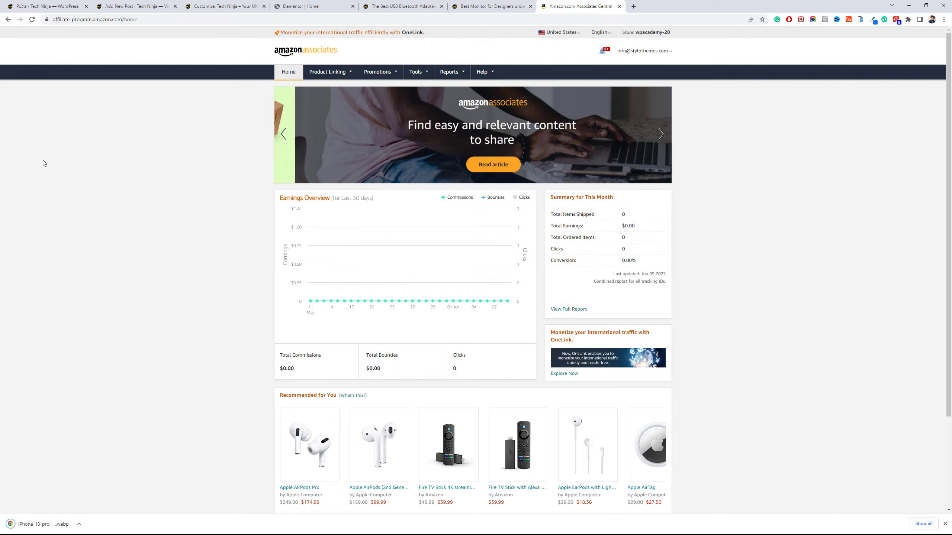
# Title the new post "iPhone 14 - Specs, Review & Release Date".
pyautogui.click(132, 11)
pyautogui.click(261, 121)
pyautogui.write('i')
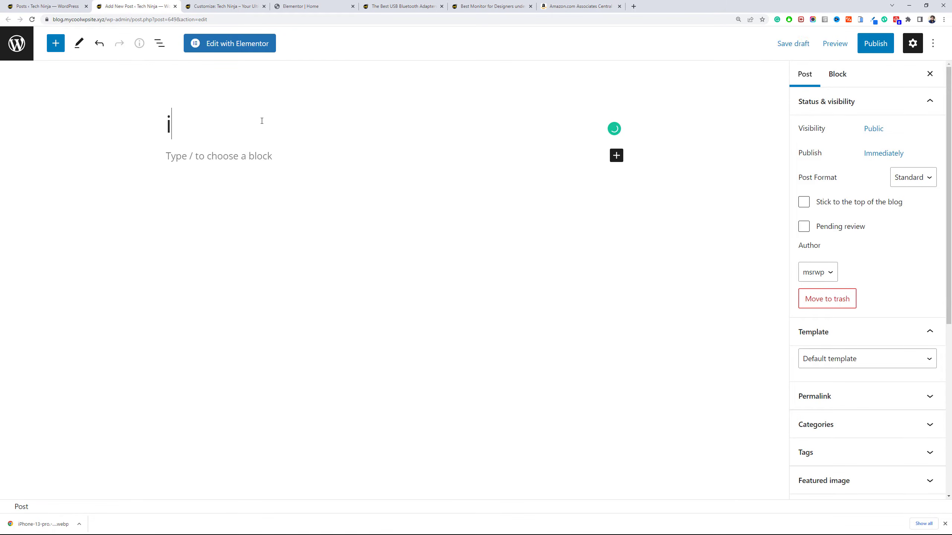
pyautogui.write('Phone 14 - ')
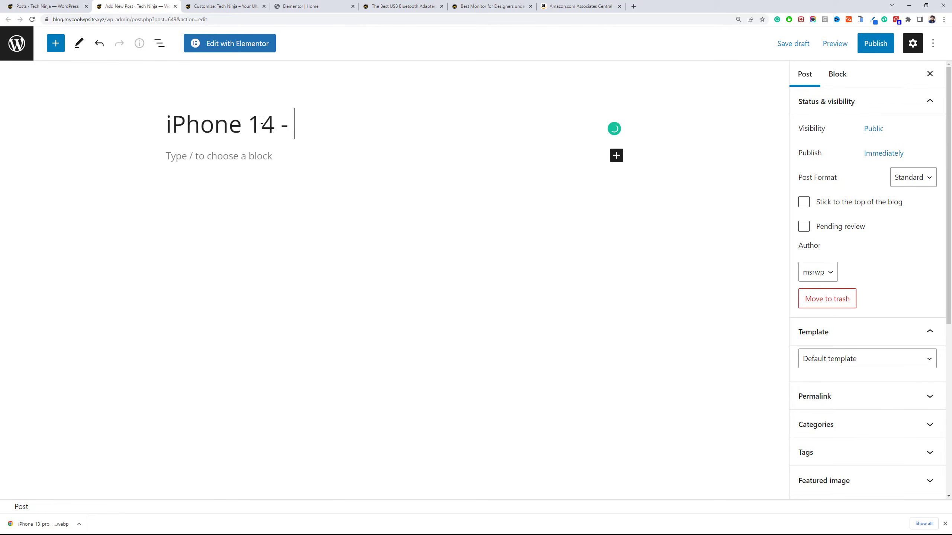
pyautogui.write('Specs, Review & Releas')
pyautogui.press('BackSpace')
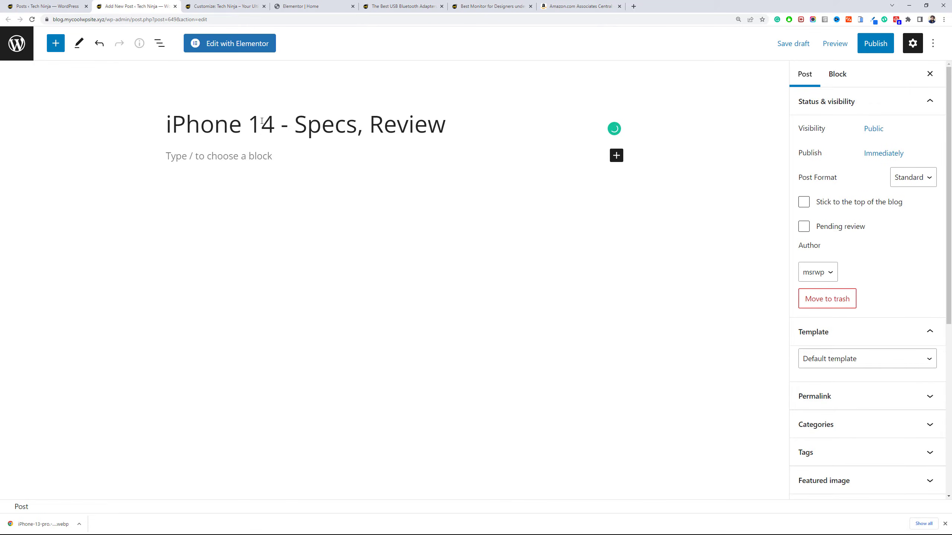
pyautogui.write('& Release Date')
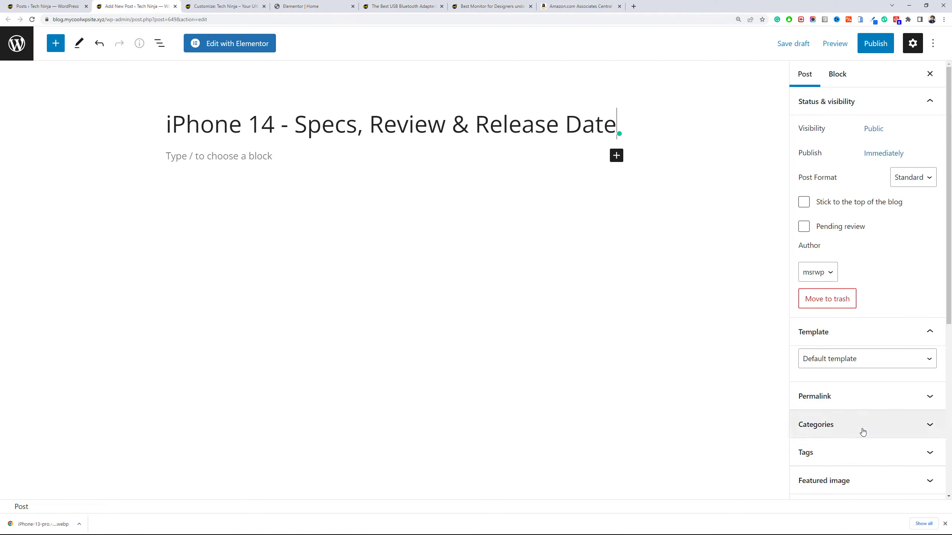
# Set the saved iPhone photo as the post's featured image, place the cursor in the empty body paragraph and dismiss the downloads bar.
pyautogui.click(866, 481)
pyautogui.scroll(-3, 861, 390)
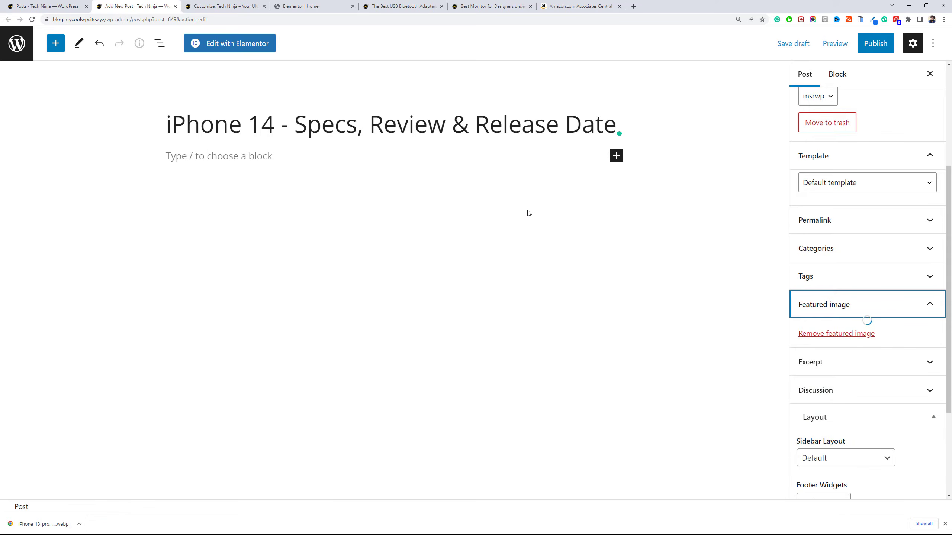
pyautogui.click(292, 151)
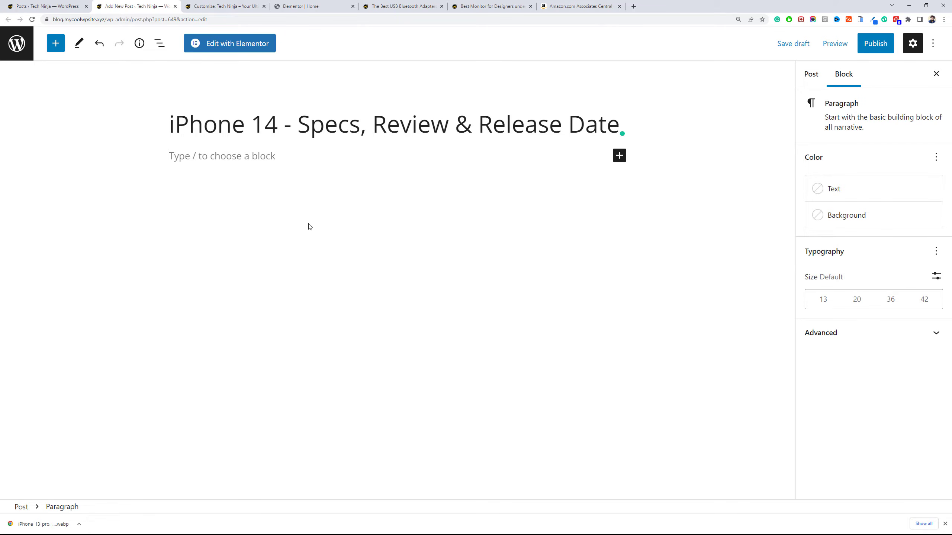
pyautogui.click(945, 524)
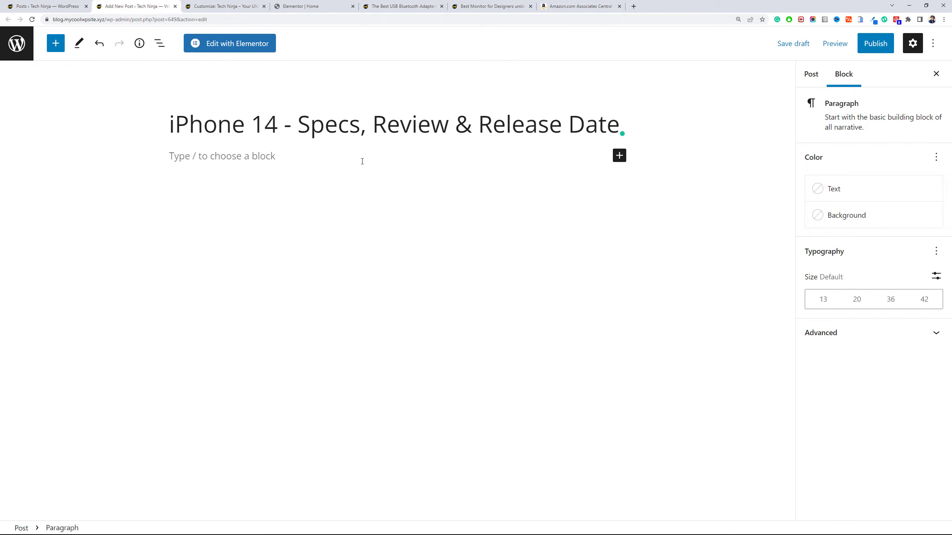
# Find lipsum.com through a web search for "lipsum" and generate five paragraphs of Lorem Ipsum placeholder text.
pyautogui.click(633, 6)
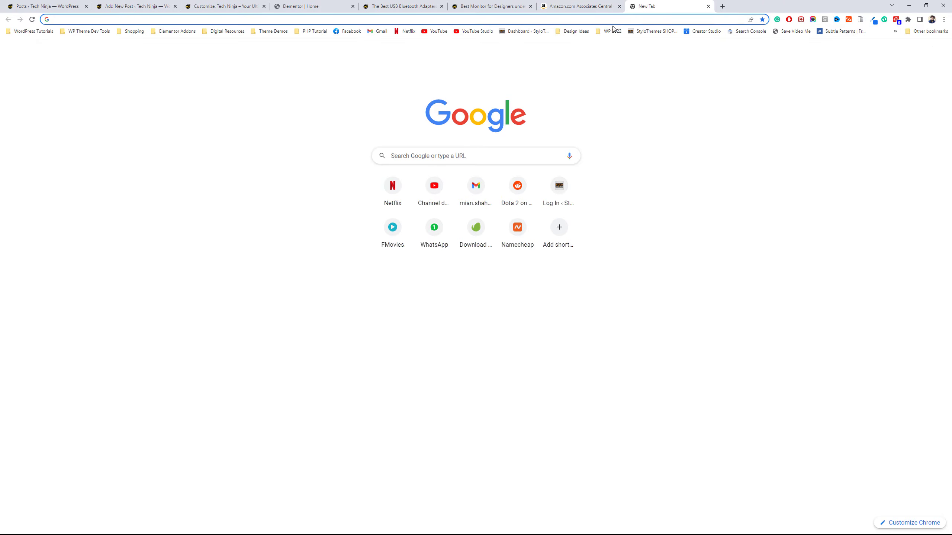
pyautogui.write('lipsum')
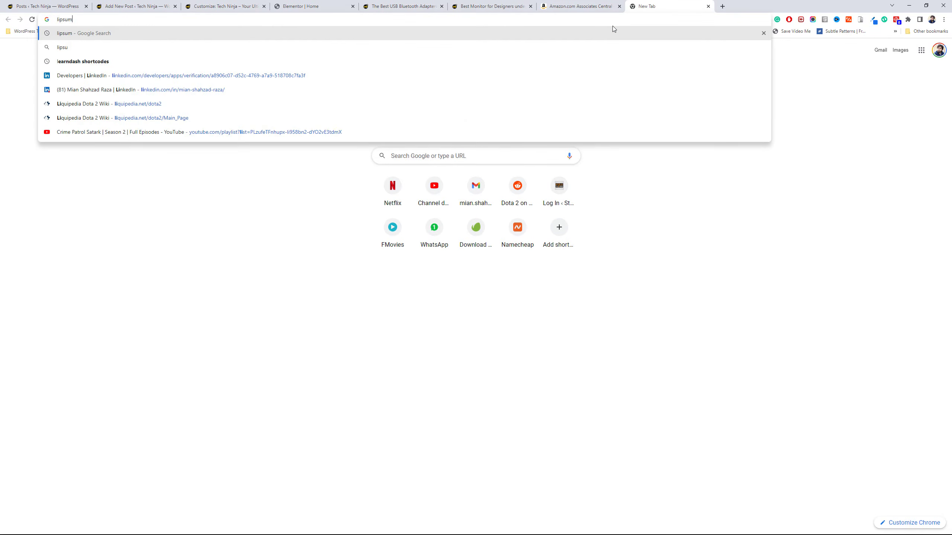
pyautogui.press('Return')
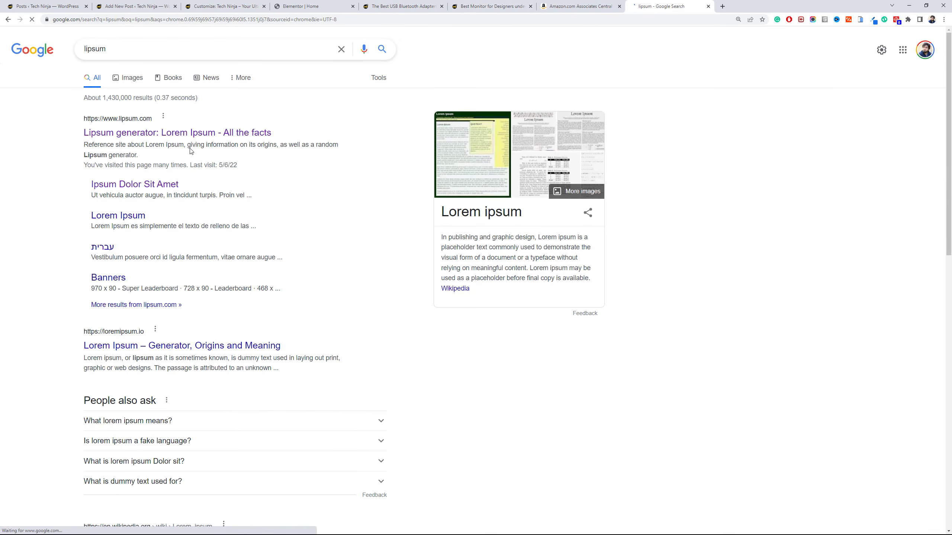
pyautogui.click(190, 141)
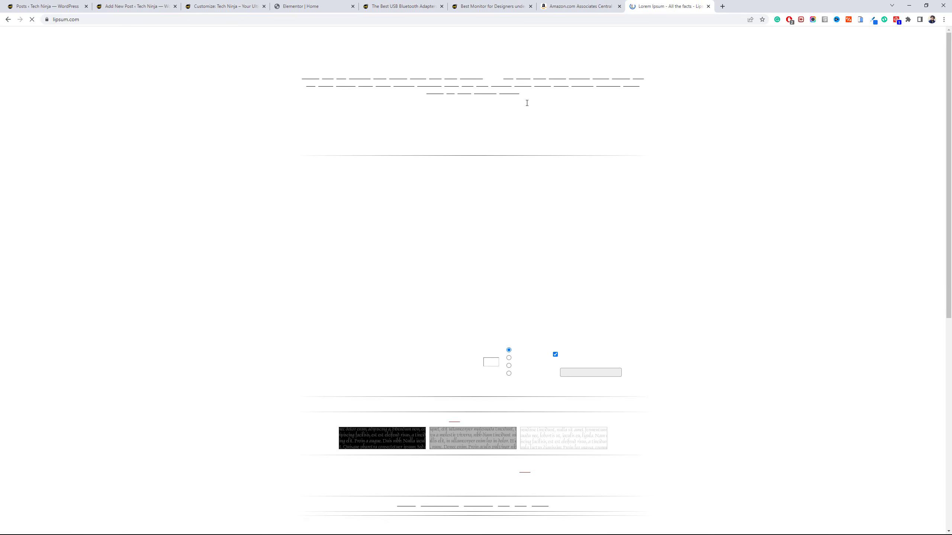
pyautogui.click(579, 387)
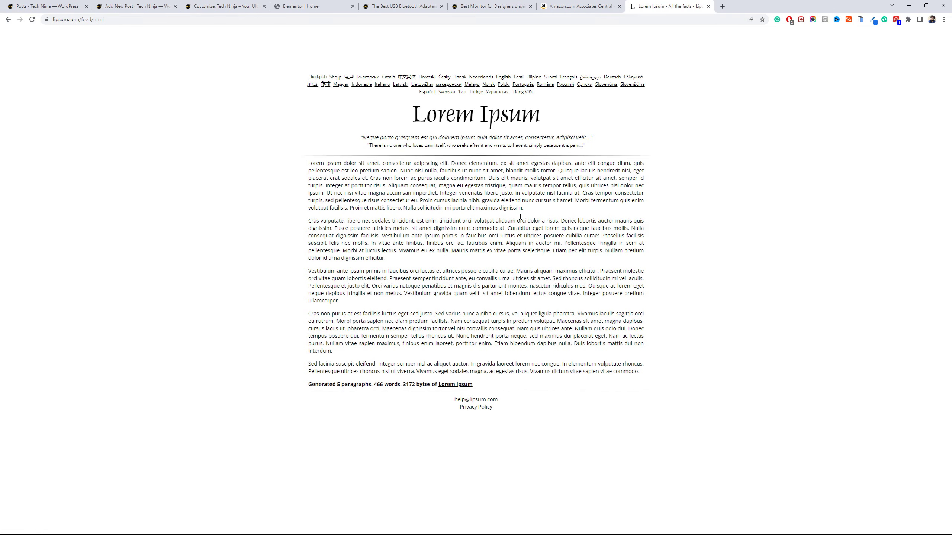
# Copy the first generated Lorem Ipsum paragraph and paste it into the iPhone 14 post as body text.
pyautogui.moveTo(524, 208); pyautogui.dragTo(299, 165)
pyautogui.hotkey('ctrl', 'c')
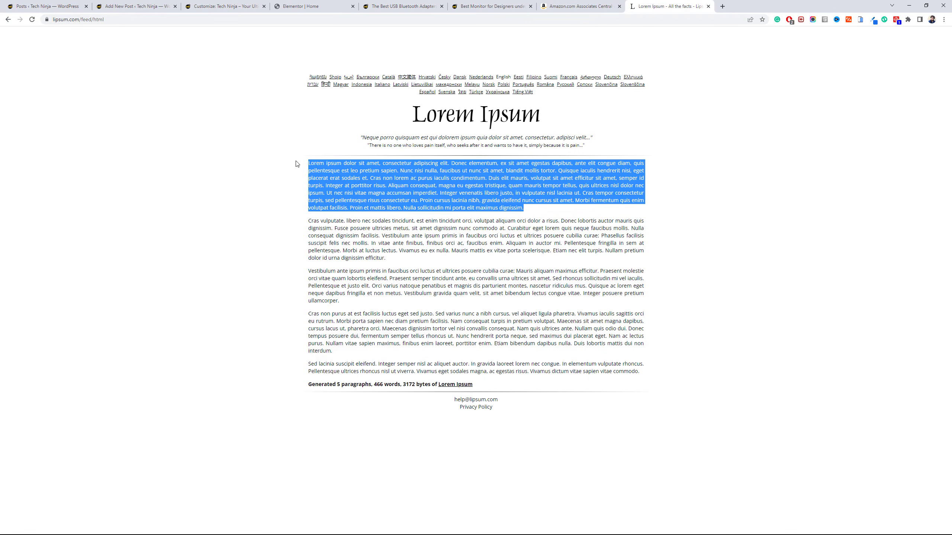
pyautogui.click(174, 2)
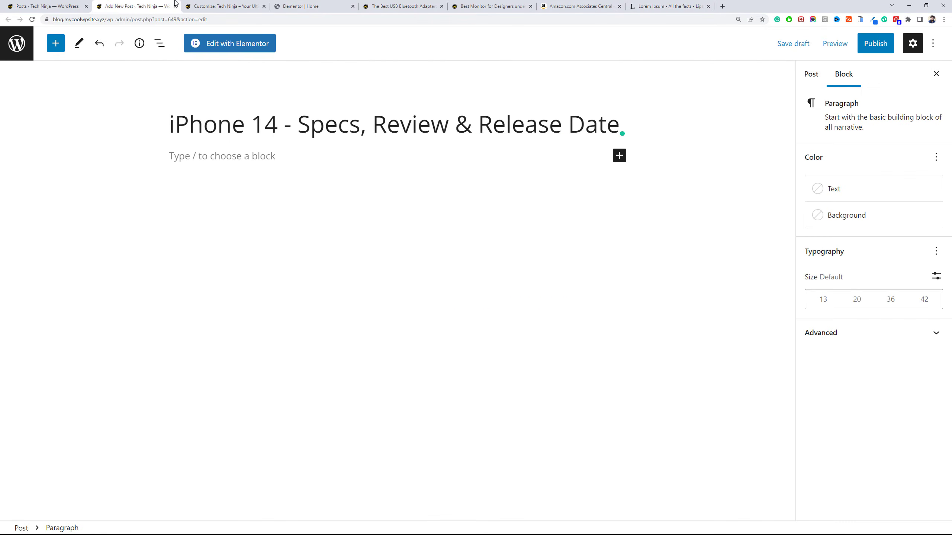
pyautogui.click(618, 155)
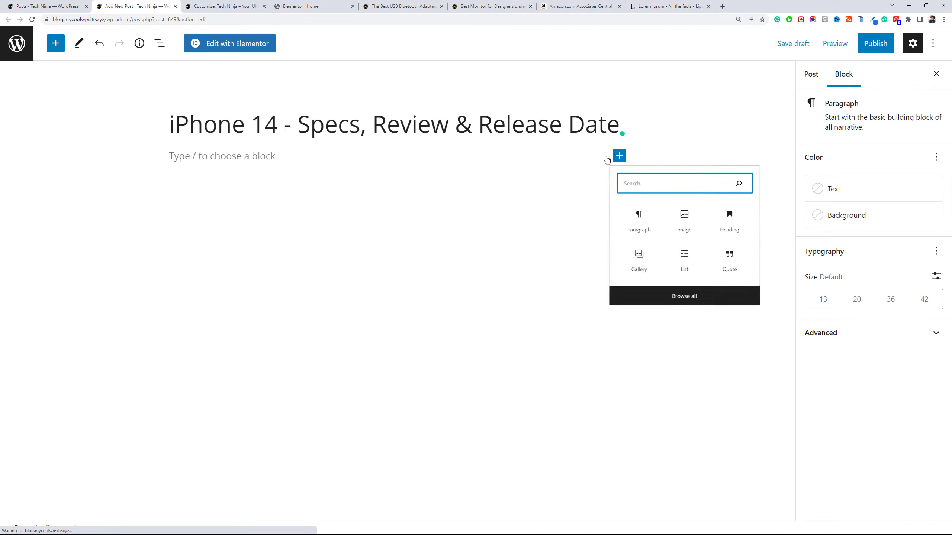
pyautogui.click(651, 236)
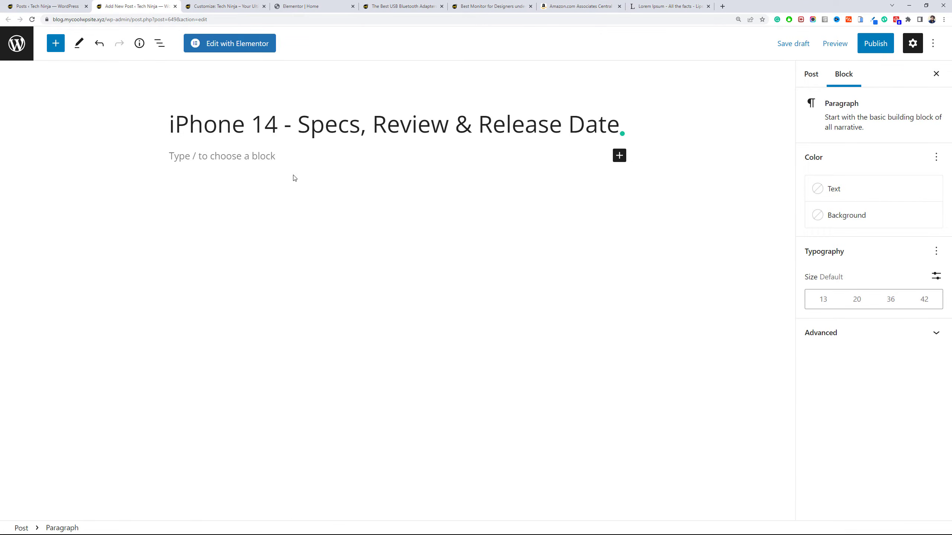
pyautogui.hotkey('ctrl', 'v')
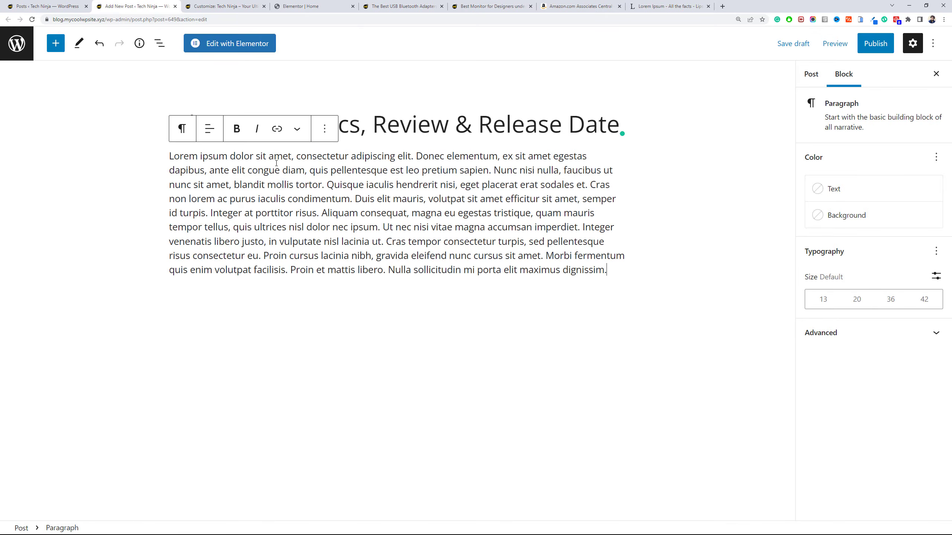
pyautogui.click(423, 303)
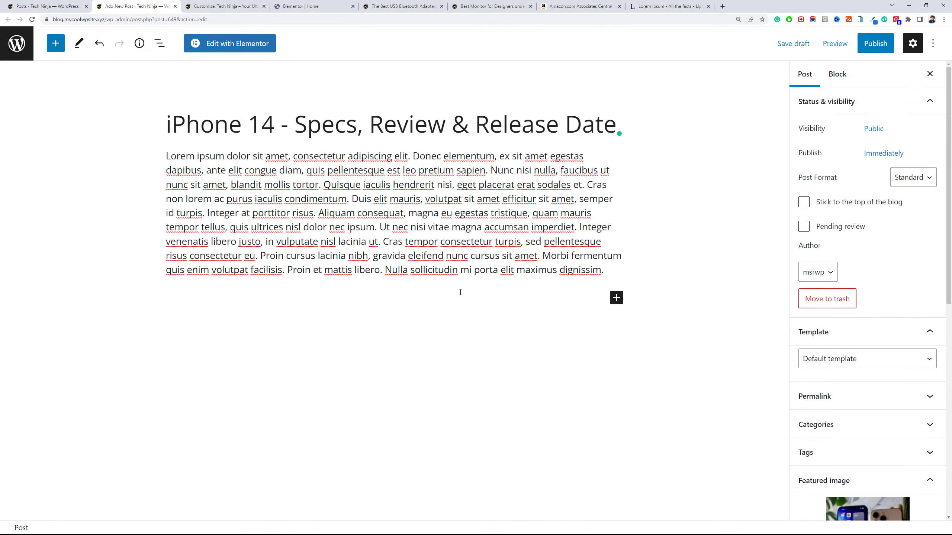
# Publish the iPhone 14 post, check the live article in a separate tab and return to editing the post.
pyautogui.click(865, 42)
pyautogui.click(863, 40)
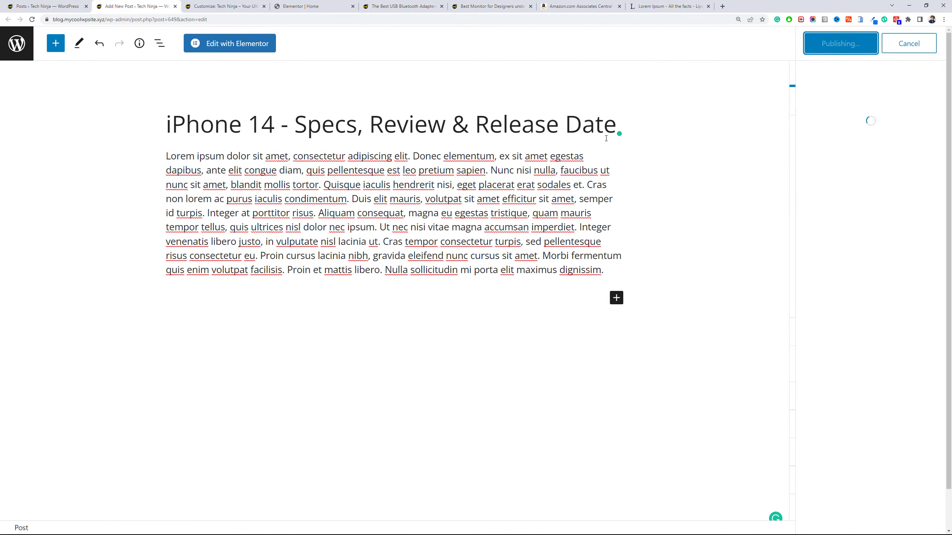
pyautogui.middleClick(104, 498)
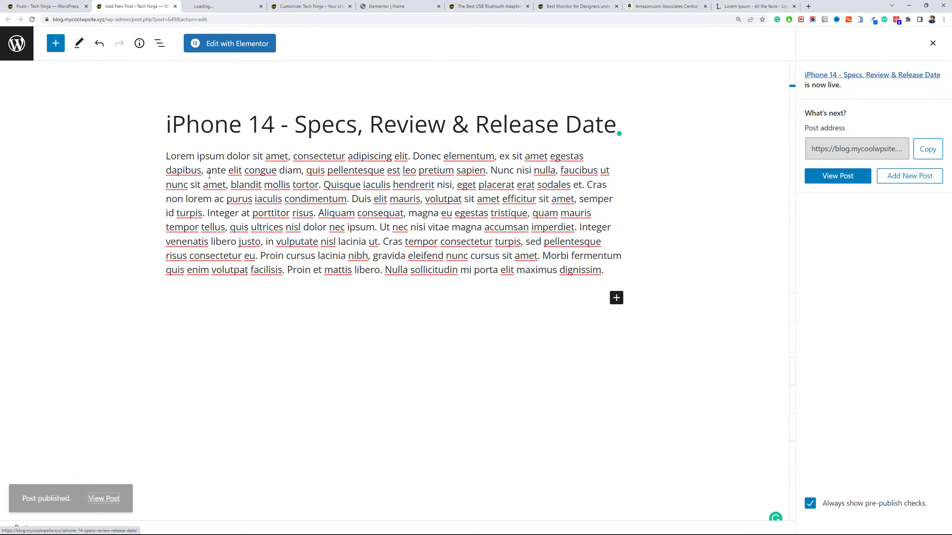
pyautogui.click(210, 6)
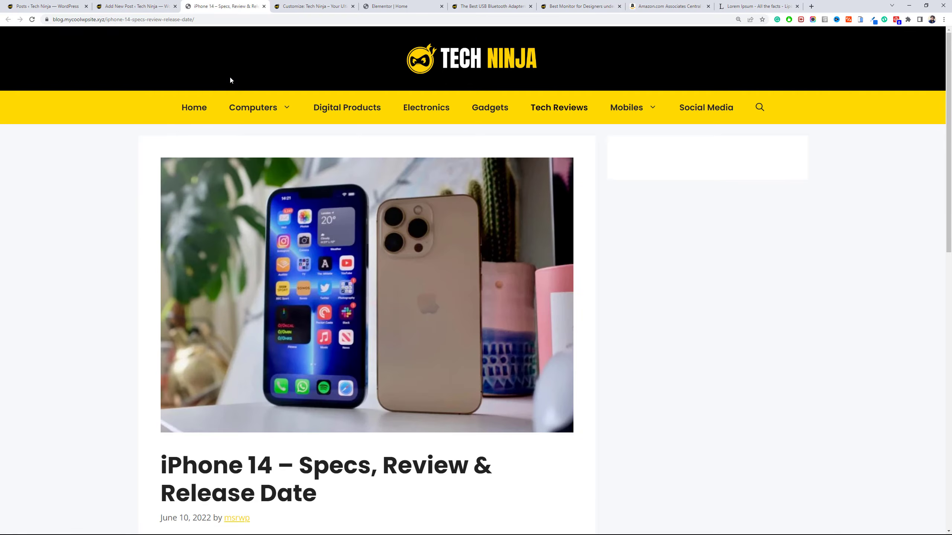
pyautogui.scroll(-10, 218, 199)
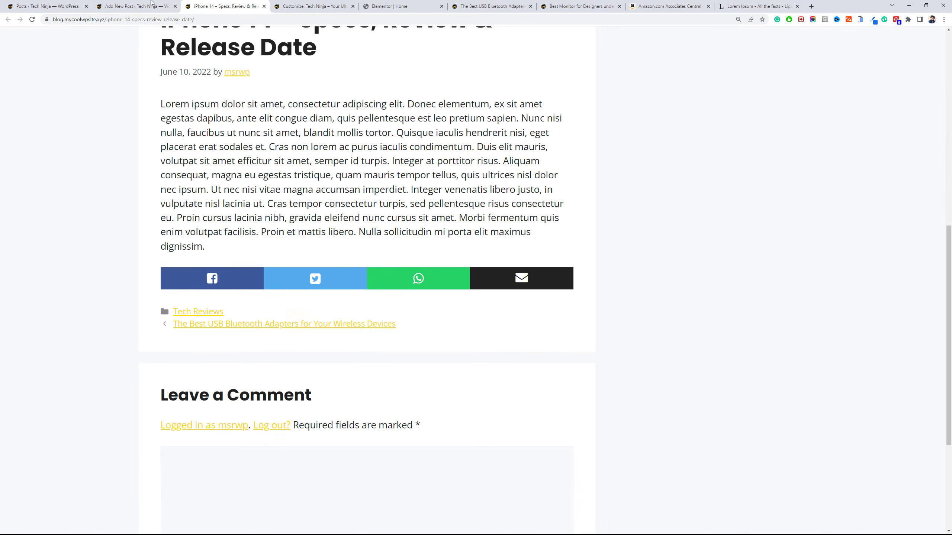
pyautogui.click(151, 6)
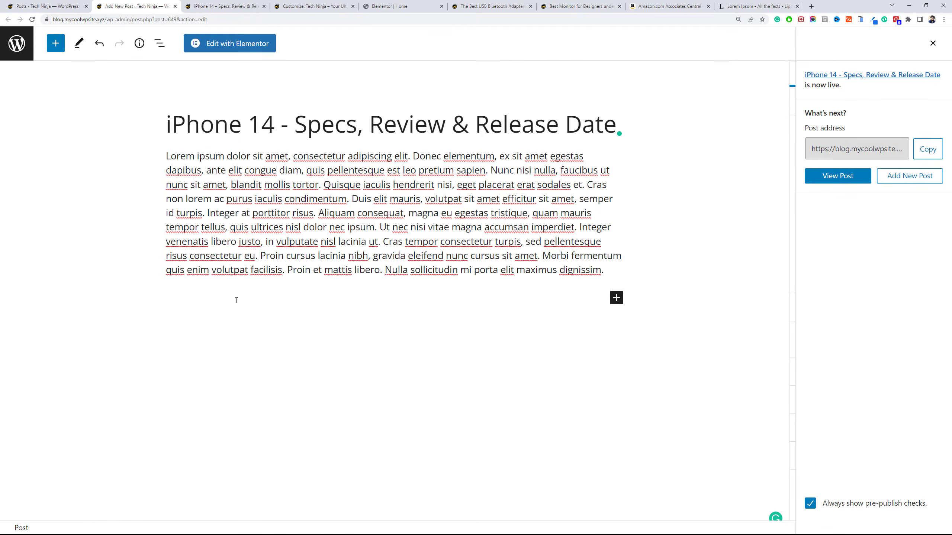
pyautogui.click(932, 43)
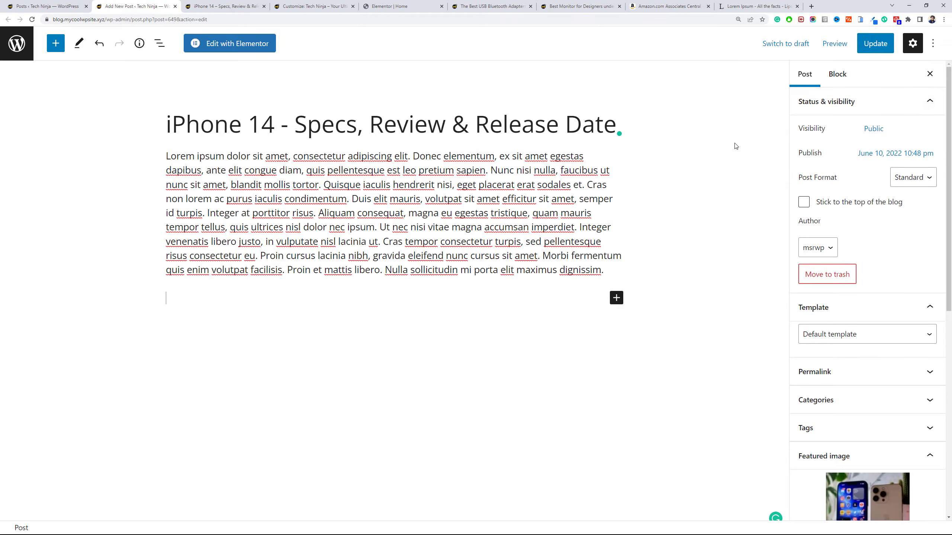
# Add an H2 heading reading "General Specs" below the Lorem Ipsum paragraph.
pyautogui.click(55, 43)
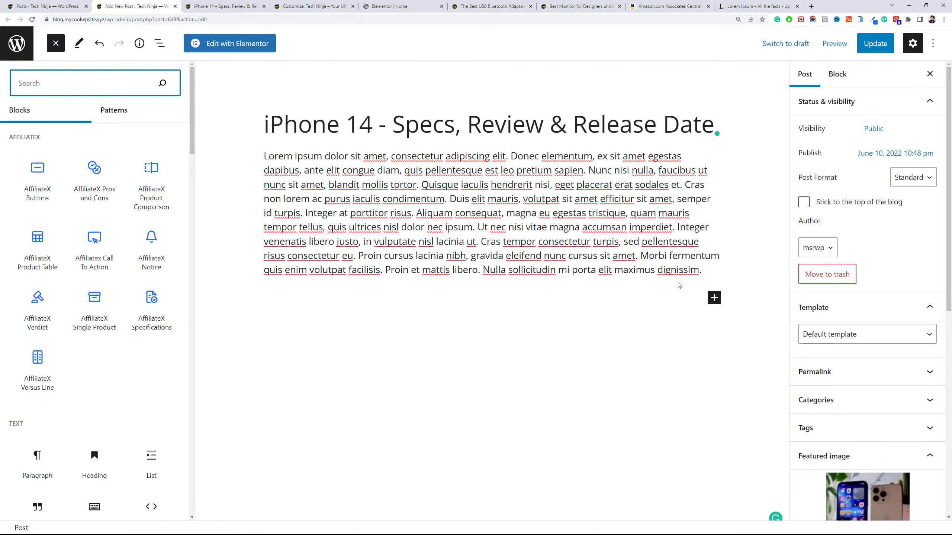
pyautogui.click(714, 299)
pyautogui.click(615, 298)
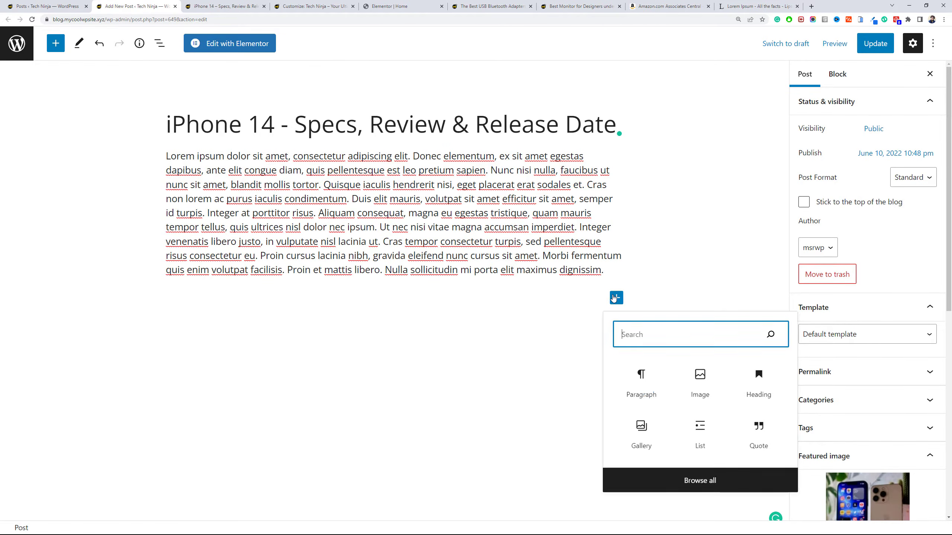
pyautogui.click(735, 385)
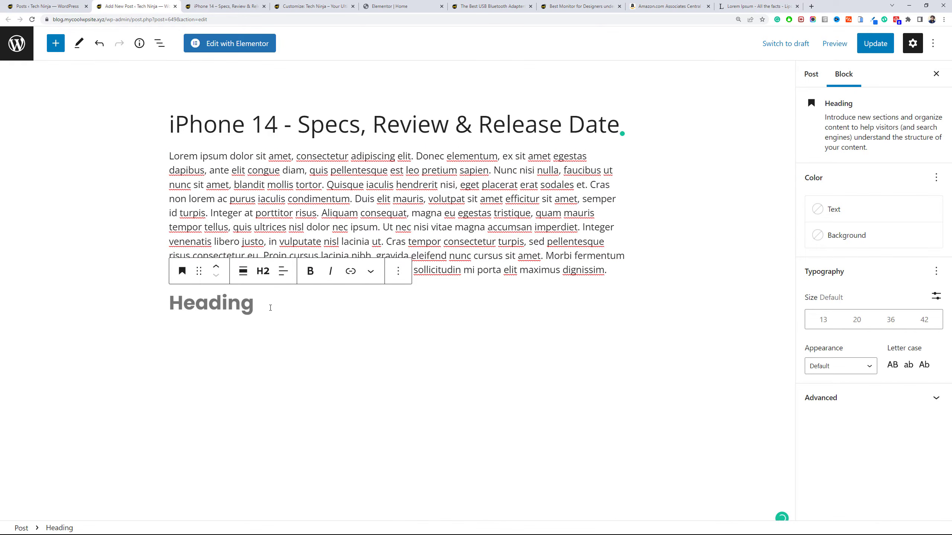
pyautogui.write('General')
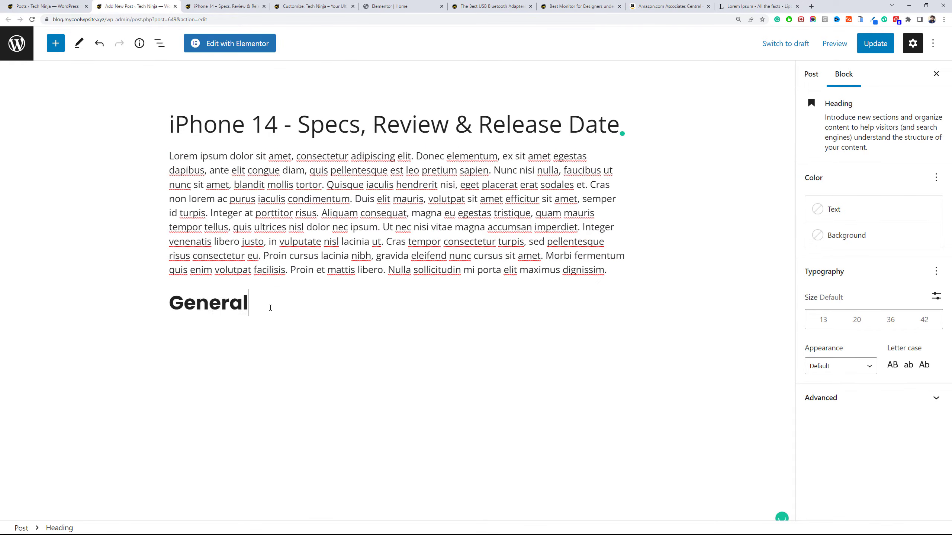
pyautogui.write(' Specs')
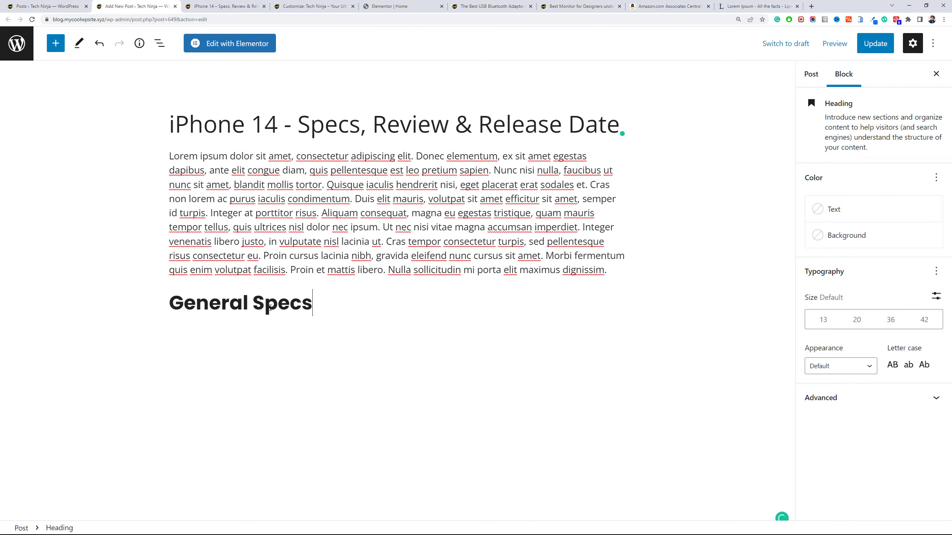
# Insert an AffiliateX Specifications block under the "General Specs" heading.
pyautogui.click(370, 335)
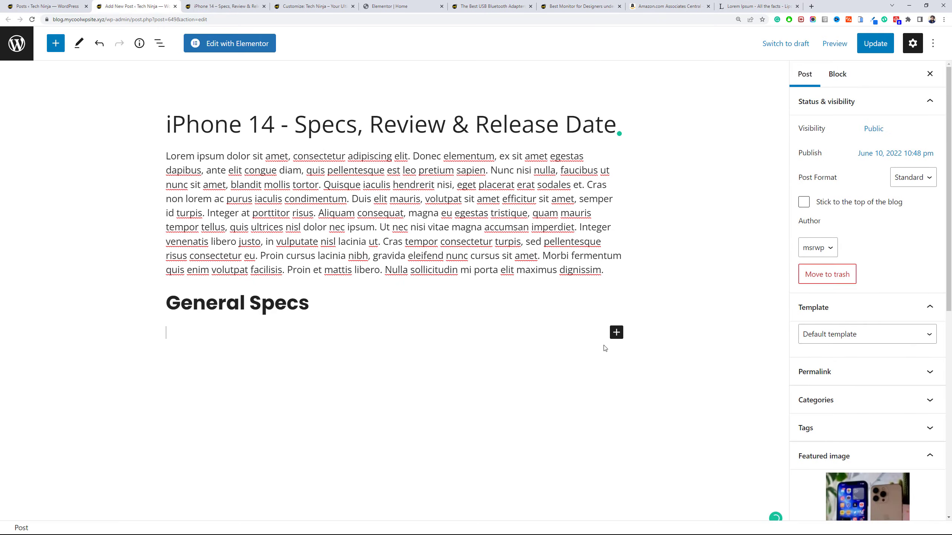
pyautogui.click(617, 332)
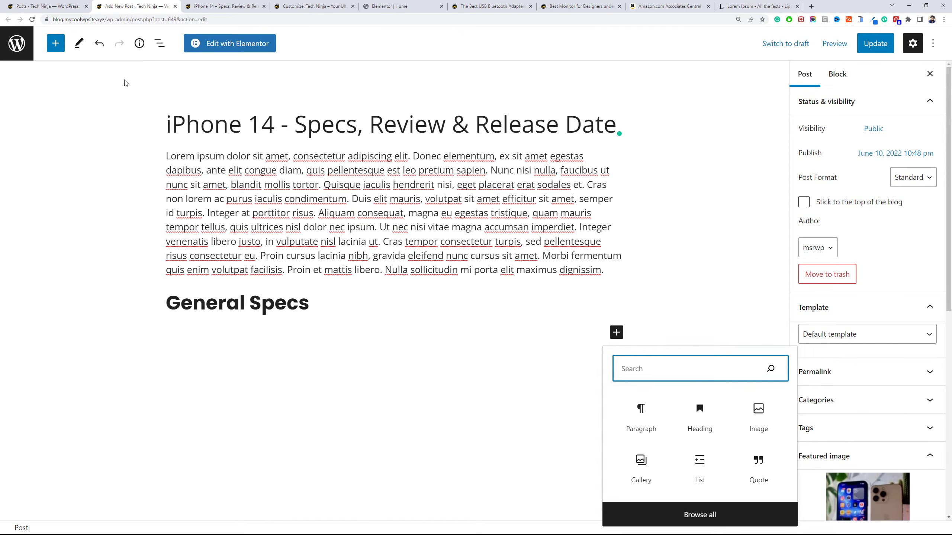
pyautogui.click(55, 43)
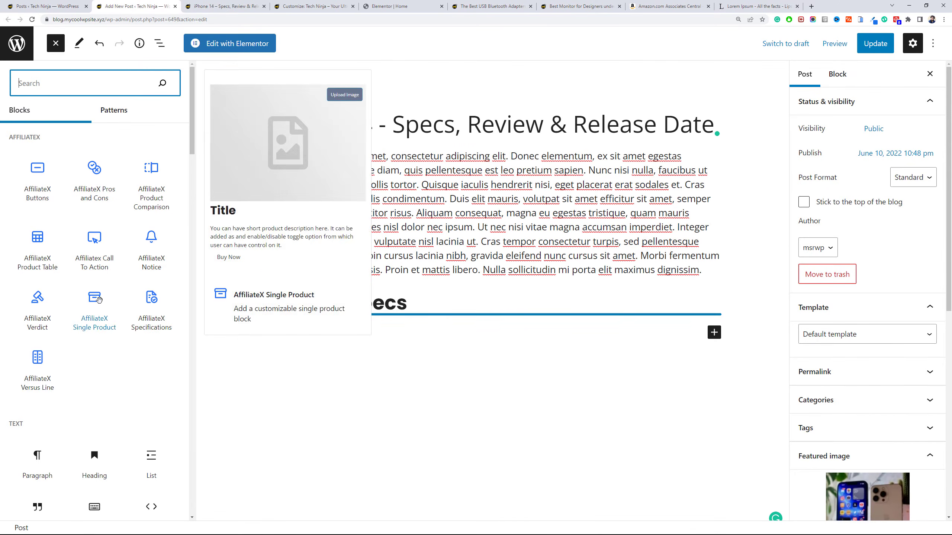
pyautogui.click(142, 316)
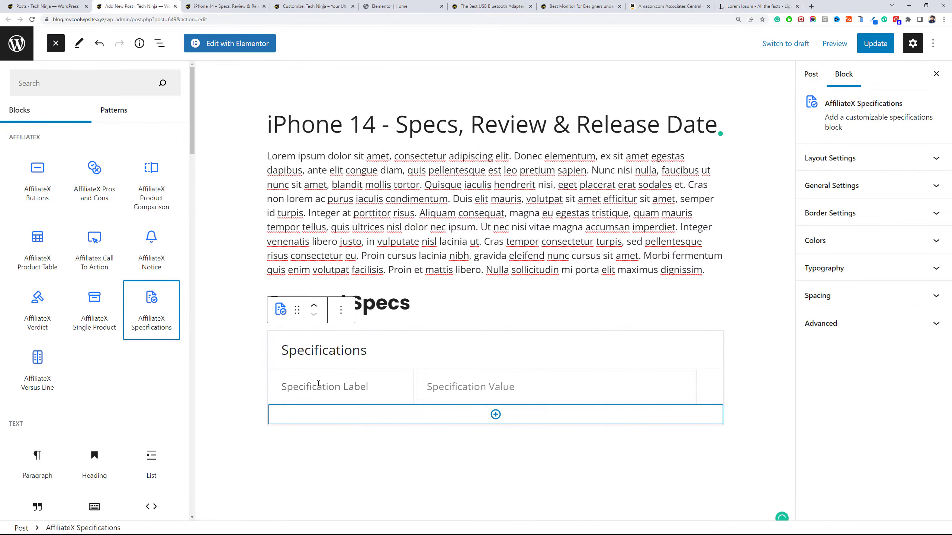
# Fill the first specification row with the label "Camera" and the value "Triple Camera, 14 MP Rear, 2 MP Telephoto, 8 MP Ultrawide".
pyautogui.click(318, 383)
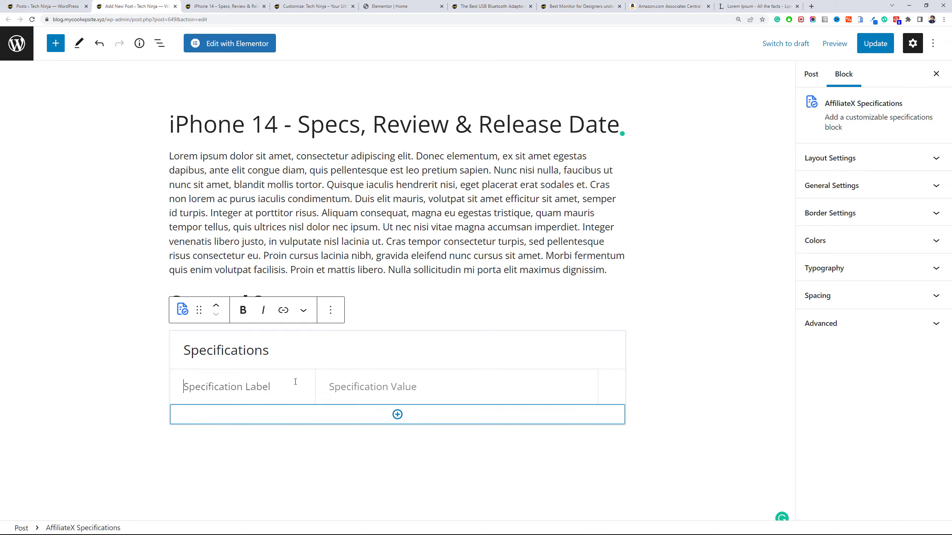
pyautogui.write('Camera')
pyautogui.click(370, 391)
pyautogui.write('14')
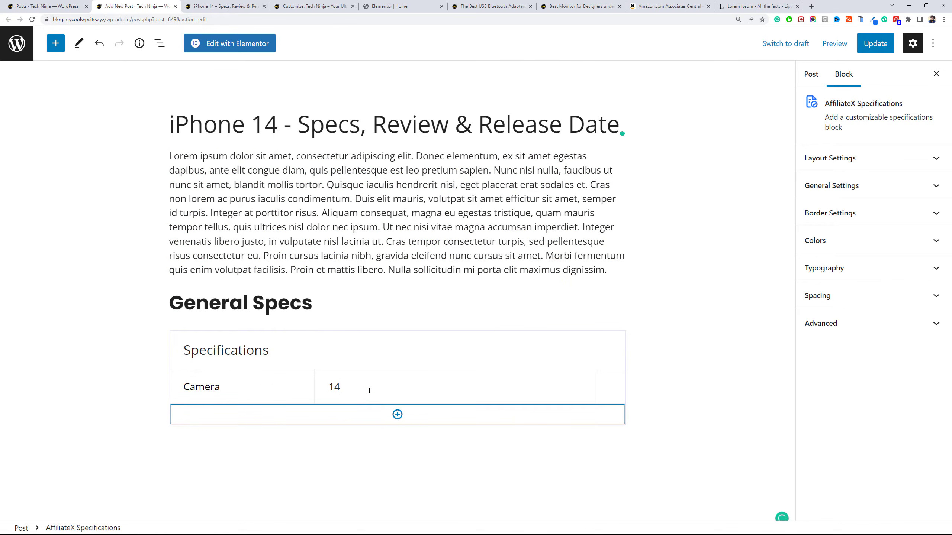
pyautogui.write(' Mega Pixel')
pyautogui.write('Triple Camera,')
pyautogui.press('End')
pyautogui.write(', Te')
pyautogui.press('BackSpace')
pyautogui.press('BackSpace')
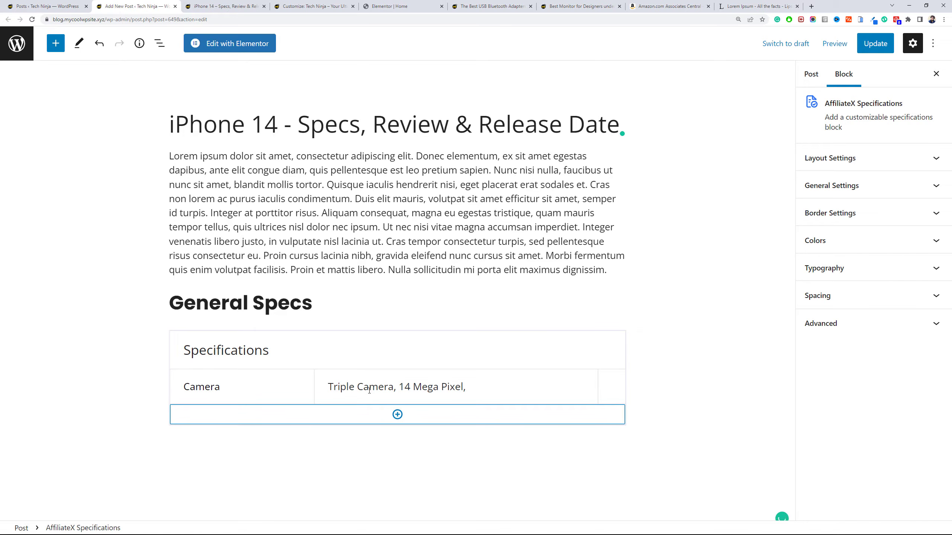
pyautogui.write('2 MP')
pyautogui.press('BackSpace')
pyautogui.press('BackSpace')
pyautogui.press('BackSpace')
pyautogui.press('BackSpace')
pyautogui.press('BackSpace')
pyautogui.press('BackSpace')
pyautogui.press('BackSpace')
pyautogui.press('BackSpace')
pyautogui.press('BackSpace')
pyautogui.press('BackSpace')
pyautogui.write('MP Rear')
pyautogui.press('End')
pyautogui.write('Tele')
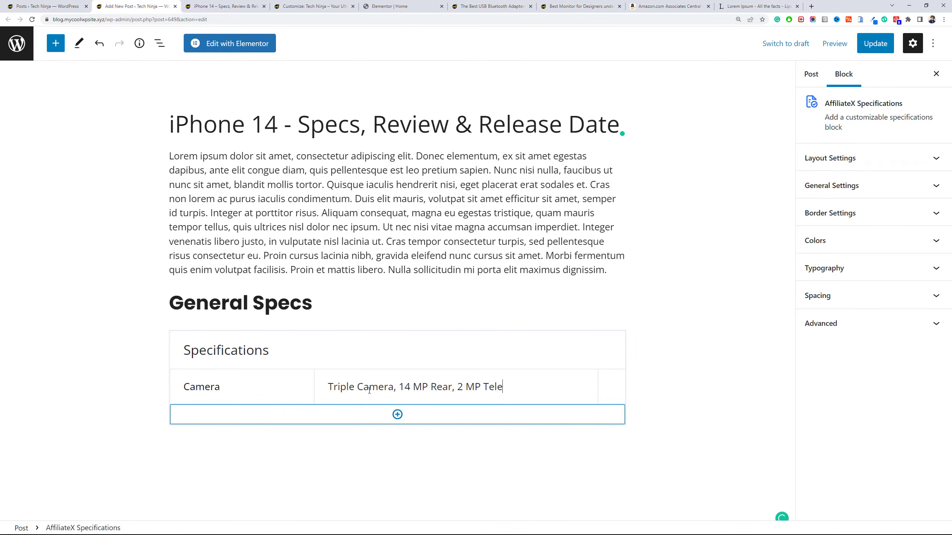
pyautogui.write('photo, 8 MP Ultrawide')
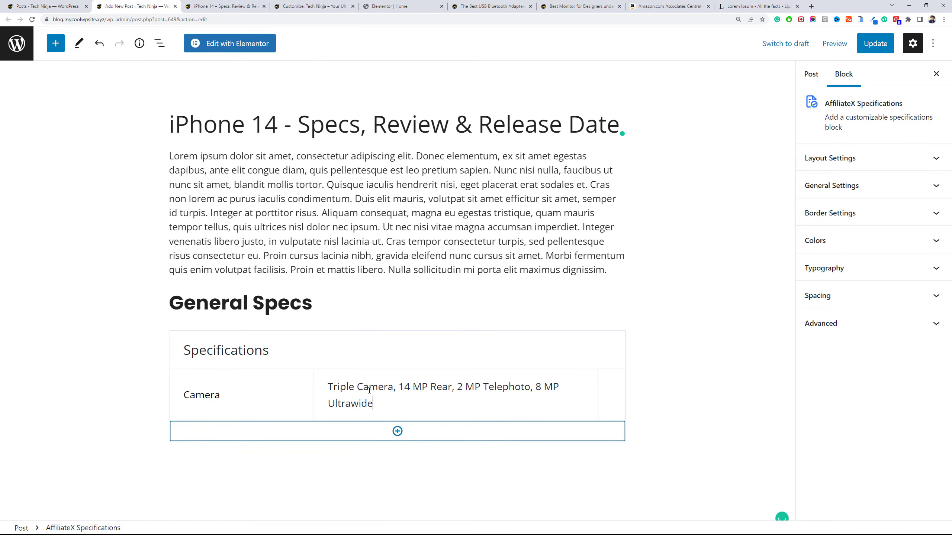
# Add a second specification row labelled "RAM" with the value "4 GB".
pyautogui.click(331, 433)
pyautogui.write('RAM')
pyautogui.press('Tab')
pyautogui.write('4 G')
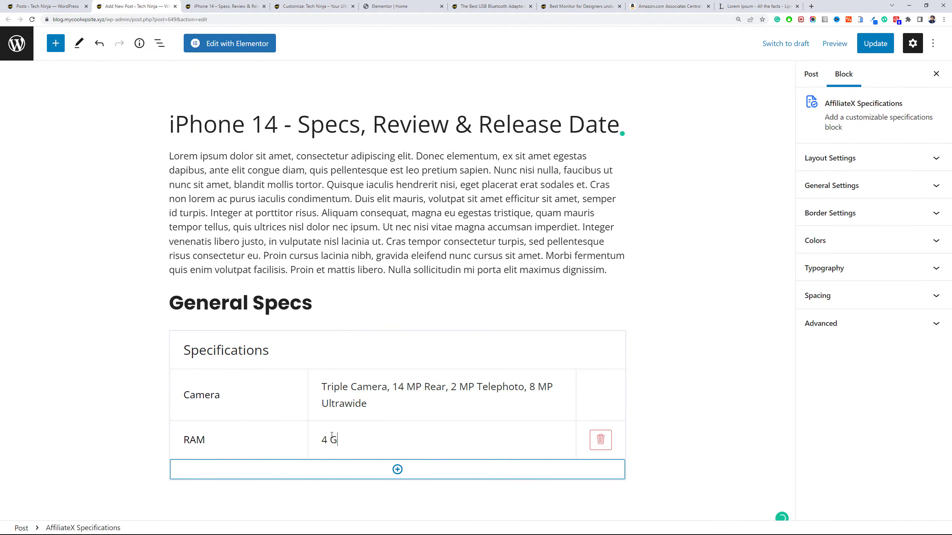
pyautogui.write('B')
# Add a third specification row labelled "CPU" with the value "A16 Bionic".
pyautogui.click(195, 470)
pyautogui.write('CPU')
pyautogui.press('Tab')
pyautogui.write('A16')
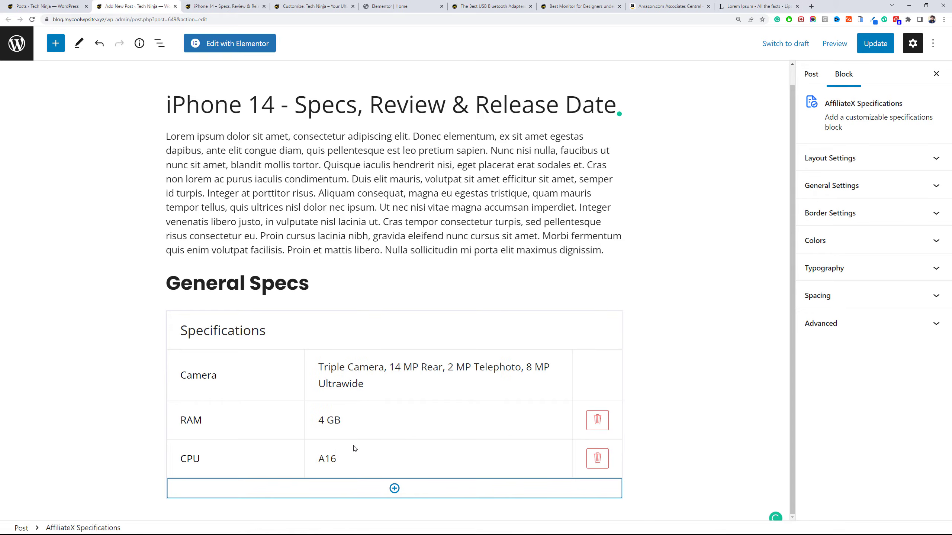
pyautogui.write(' Bionic')
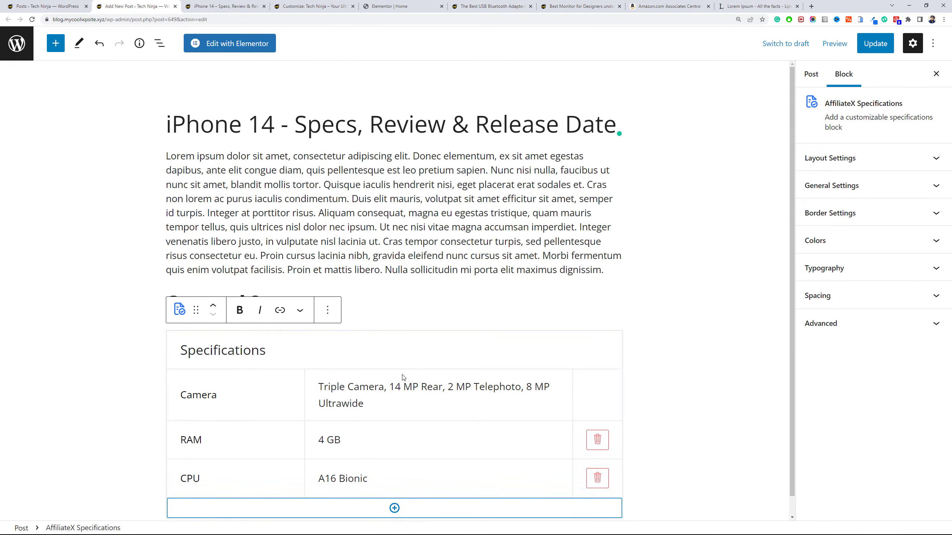
# Add a fourth specification row labelled "Screen" with the value "Ultra HD".
pyautogui.scroll(-1, 404, 378)
pyautogui.click(394, 489)
pyautogui.click(240, 458)
pyautogui.write('Screen')
pyautogui.click(329, 458)
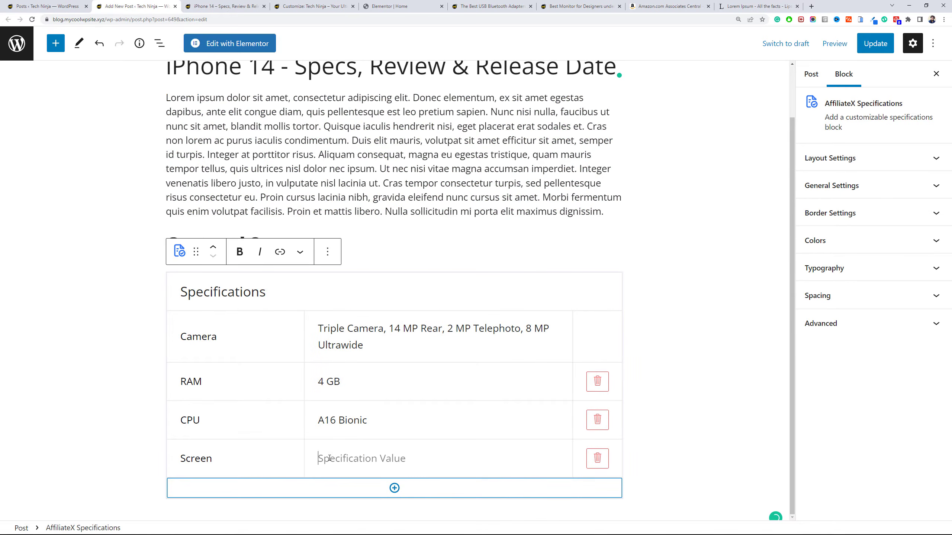
pyautogui.write('Ultra HD')
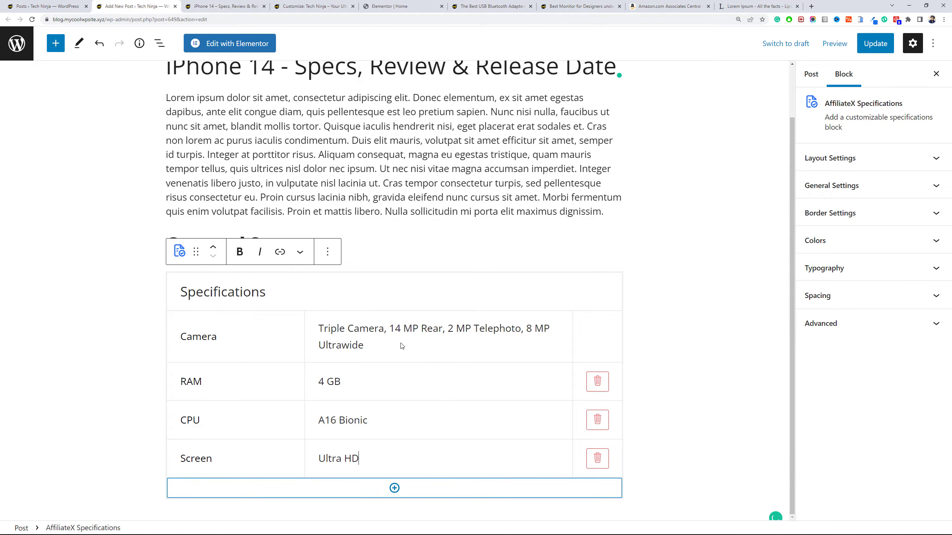
pyautogui.scroll(1, 400, 343)
pyautogui.scroll(-1, 400, 316)
pyautogui.click(337, 220)
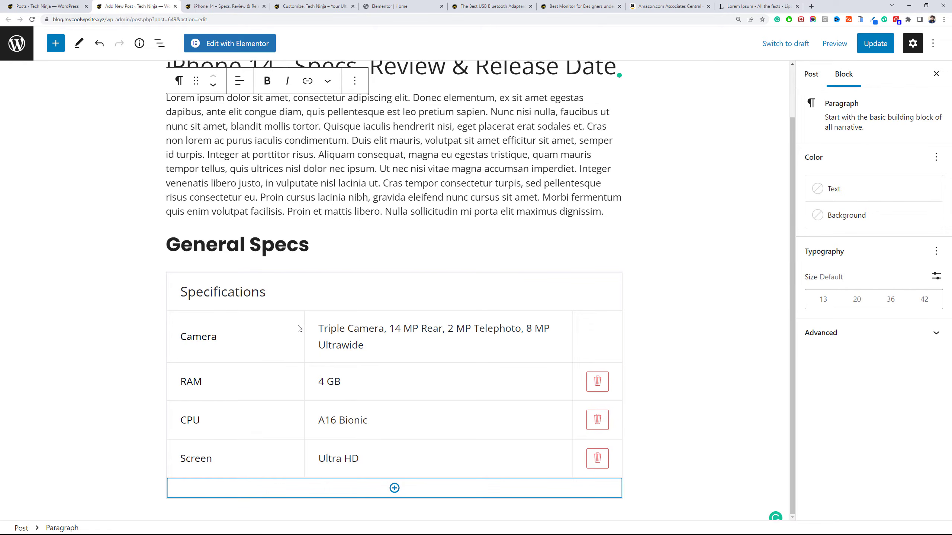
pyautogui.click(267, 293)
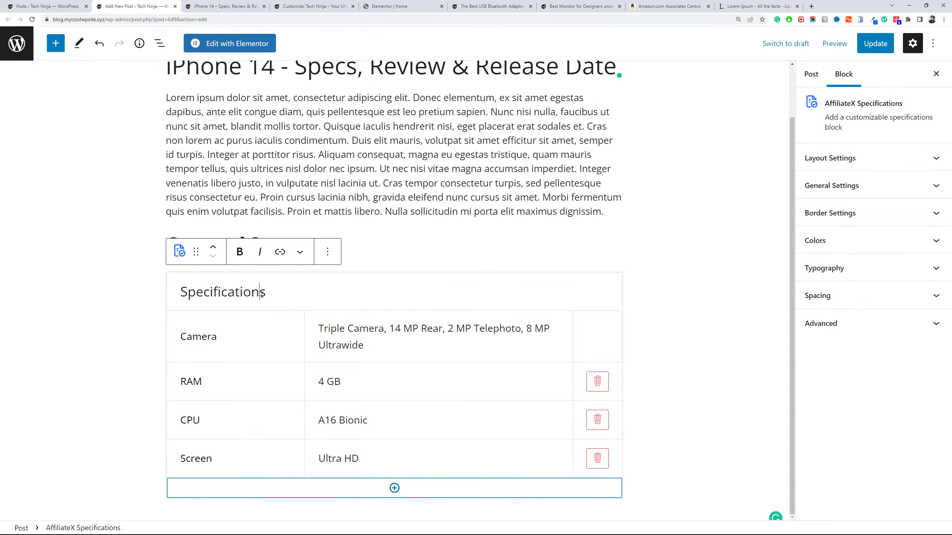
pyautogui.doubleClick(276, 295)
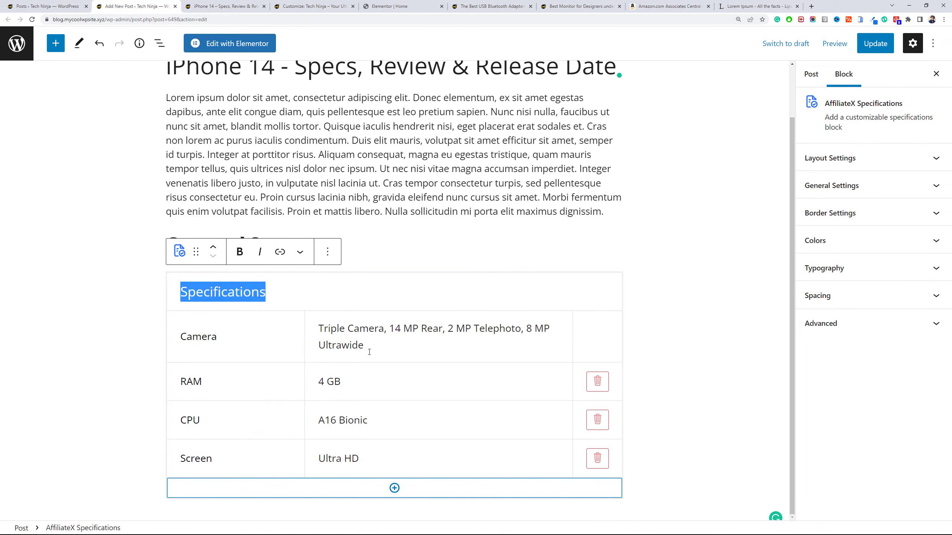
pyautogui.click(335, 327)
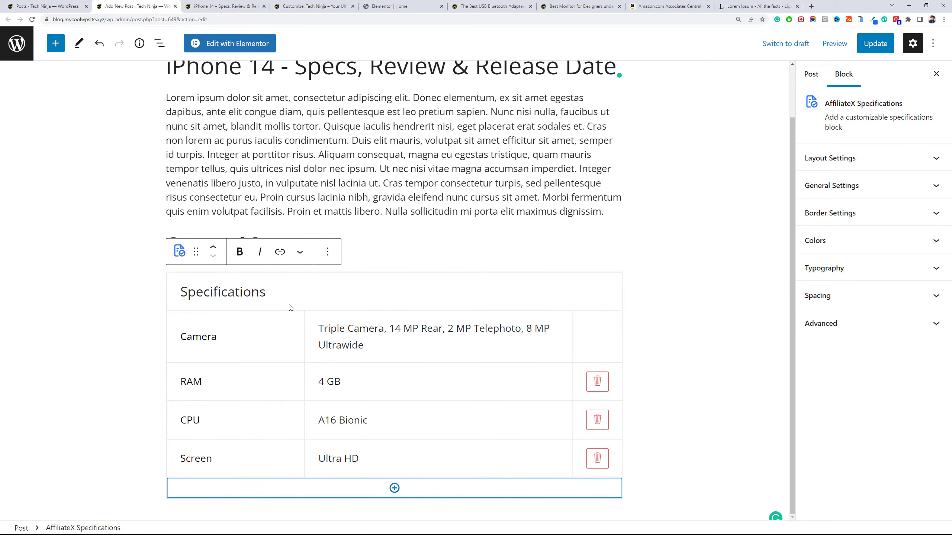
# Add a paragraph of lorem ipsum placeholder text below the specifications table.
pyautogui.click(322, 257)
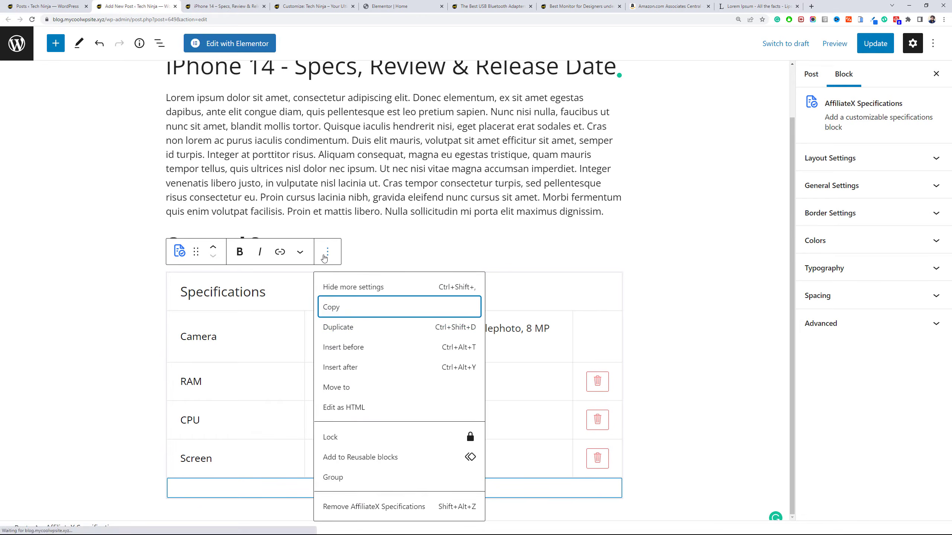
pyautogui.click(255, 338)
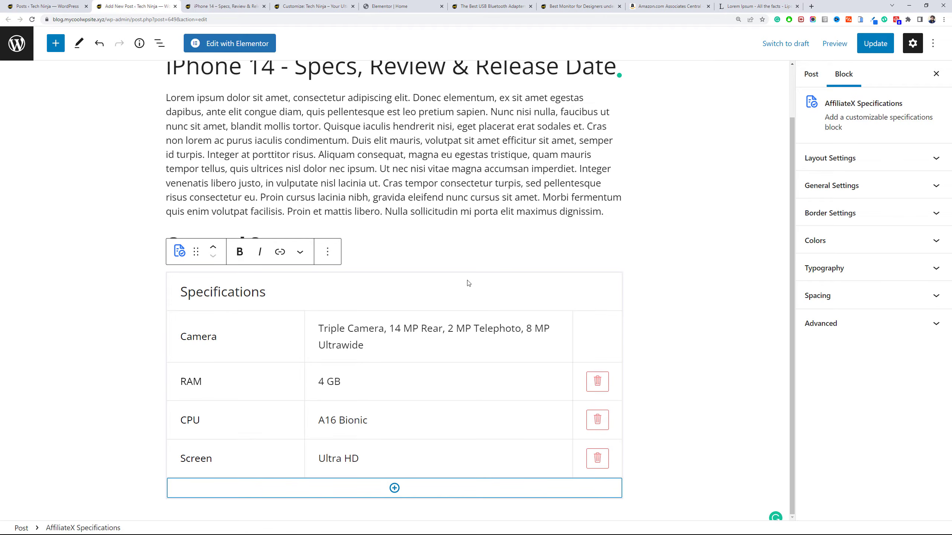
pyautogui.click(689, 281)
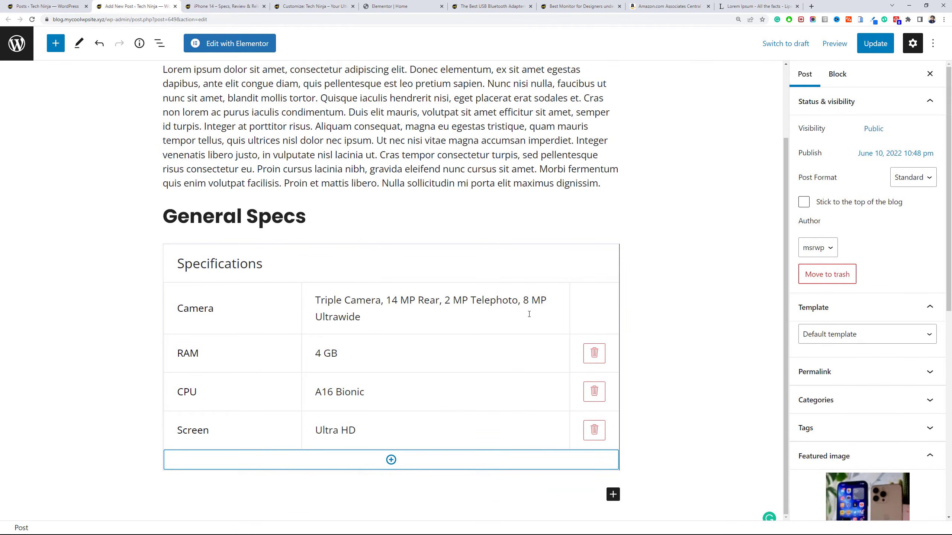
pyautogui.click(613, 495)
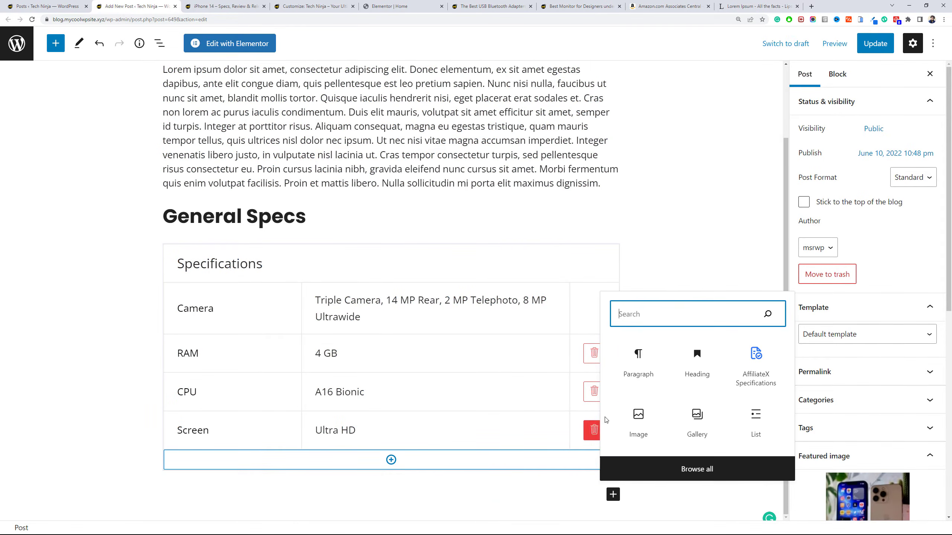
pyautogui.click(635, 365)
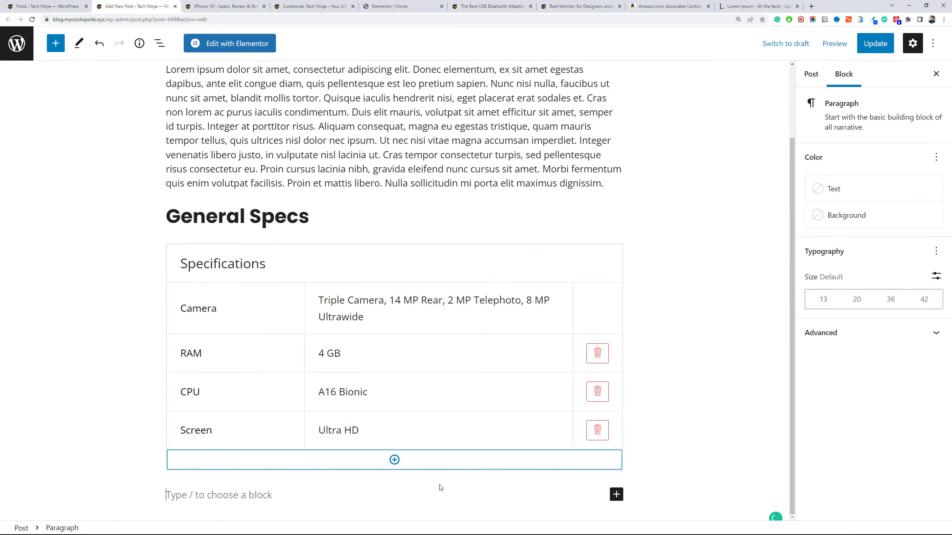
pyautogui.write('Lorem ipsum dolor sit amet, consectetur adipiscing elit. Donec elementum, ex sit amet egestas dapibus, ante elit congue diam, quis pellentesque est leo pretium sapien. Nunc nisi nulla, faucibus ut nunc sit amet, blandit mollis tortor. Quisque iaculis hendrerit nisi, eget placerat erat sodales et. Cras non lorem ac purus iaculis condimentum. Duis elit mauris, volutpat sit amet efficitur sit amet, semper id turpis. Integer at porttitor risus. Aliquam consequat, magna eu egestas tristique, quam mauris tempor tellus, quis ultrices nisl dolor nec ipsum. Ut nec nisi vitae magna accumsan imperdiet. Integer venenatis libero justo, in vulputate nisl lacinia ut. Cras tempor consectetur turpis, sed pellentesque risus consectetur eu. Proin cursus lacinia nibh, gravida eleifend nunc cursus sit amet. Morbi fermentum quis enim volutpat facilisis. Proin et mattis libero. Nulla sollicitudin mi porta elit maximus dignissim.')
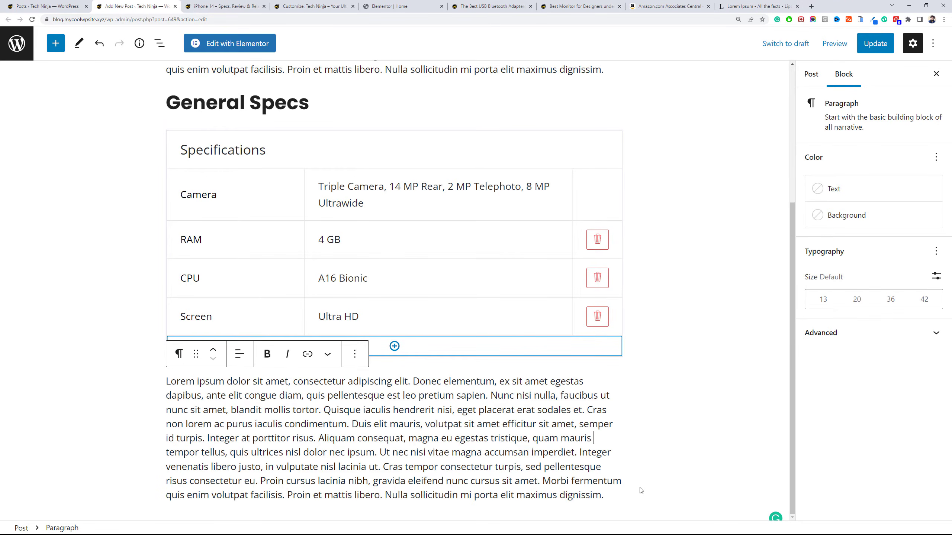
pyautogui.click(640, 490)
# Insert an AffiliateX Pros and Cons block after the placeholder paragraph below the specifications table.
pyautogui.scroll(2, 618, 487)
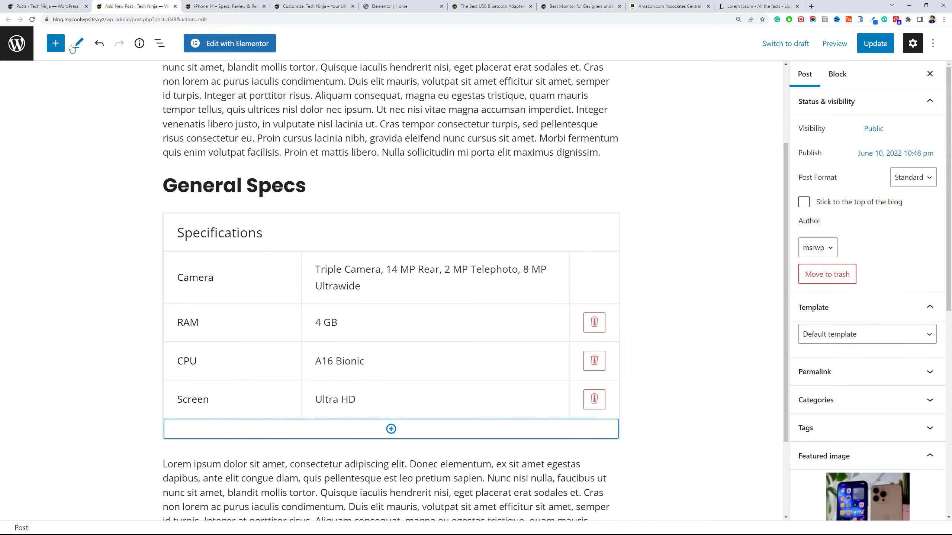
pyautogui.click(56, 44)
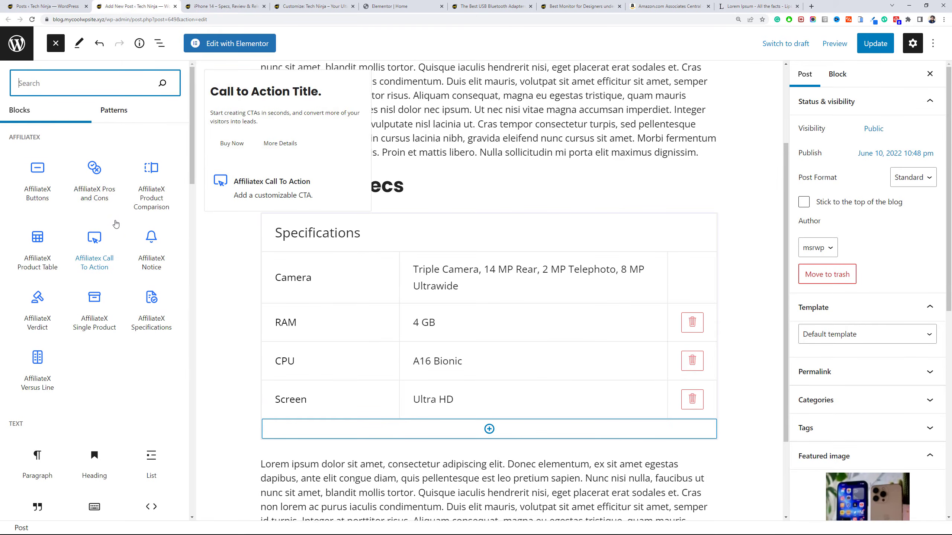
pyautogui.click(94, 176)
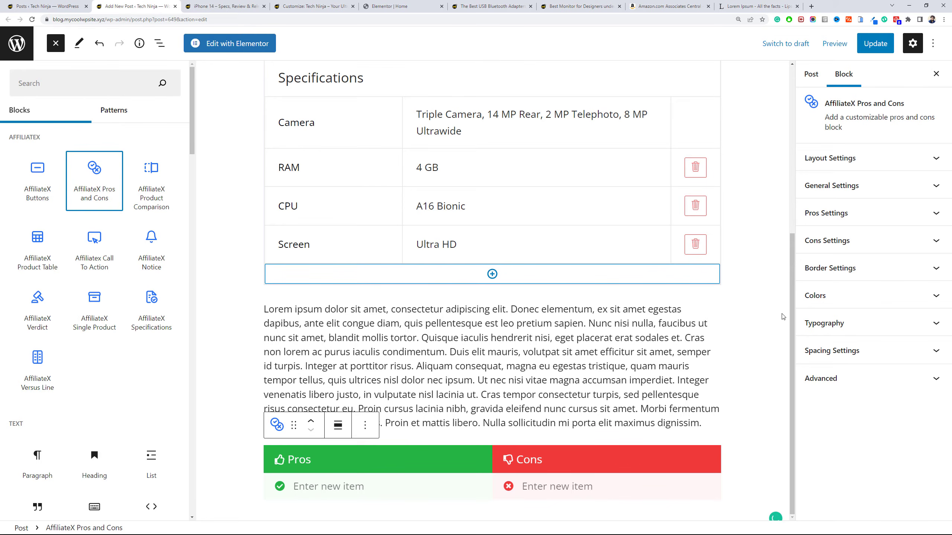
pyautogui.moveTo(792, 302); pyautogui.dragTo(806, 359)
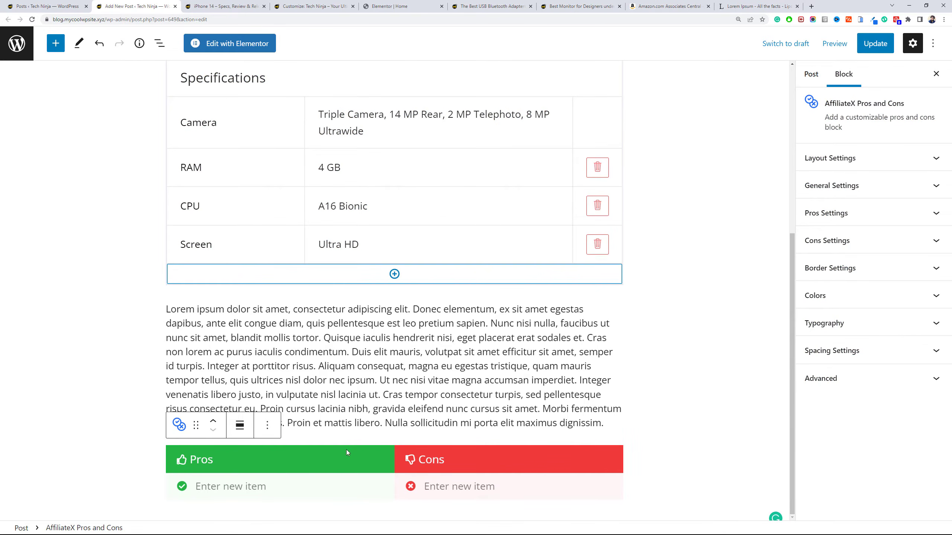
# Enter "Ultra-Fast" and "Thin" as the first two pros, accepting the suggested hyphen.
pyautogui.click(316, 481)
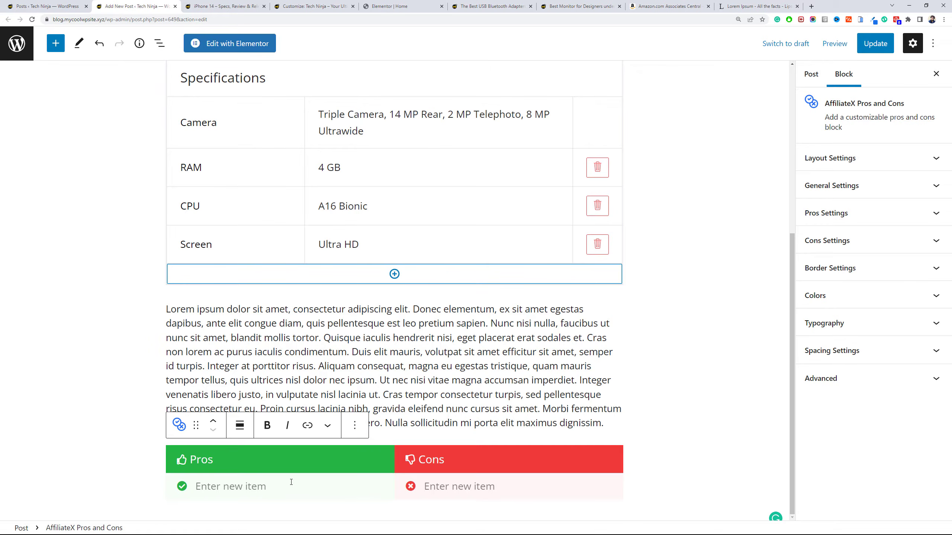
pyautogui.write('Ultra Fast')
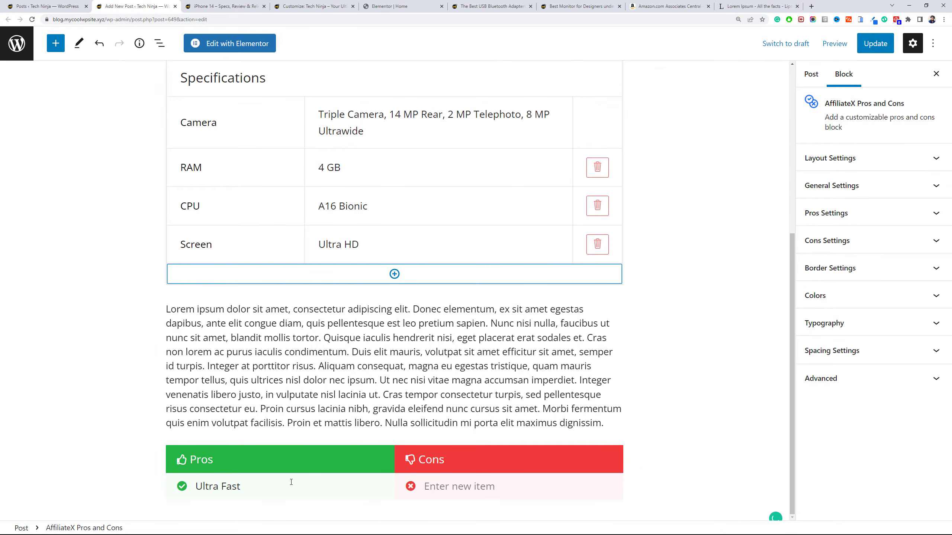
pyautogui.press('Return')
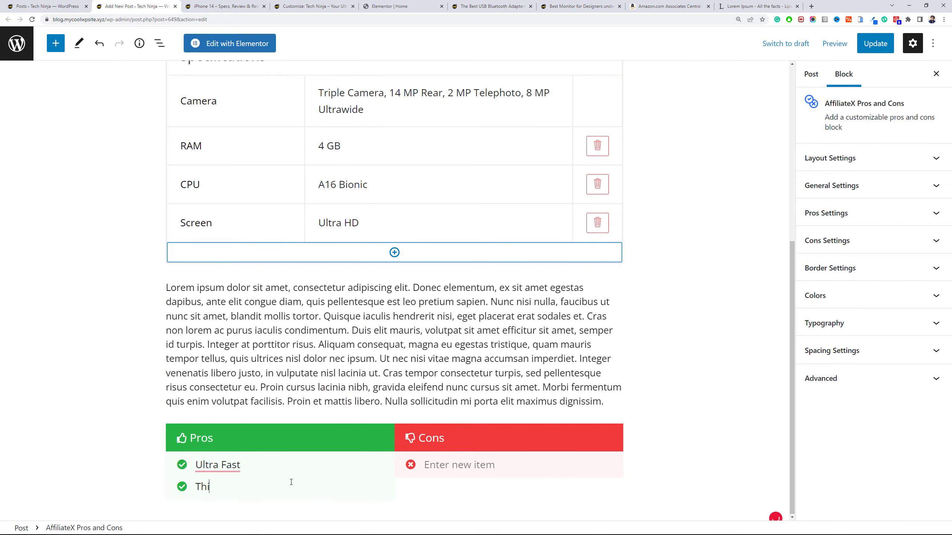
pyautogui.press('Return')
pyautogui.moveTo(221, 444)
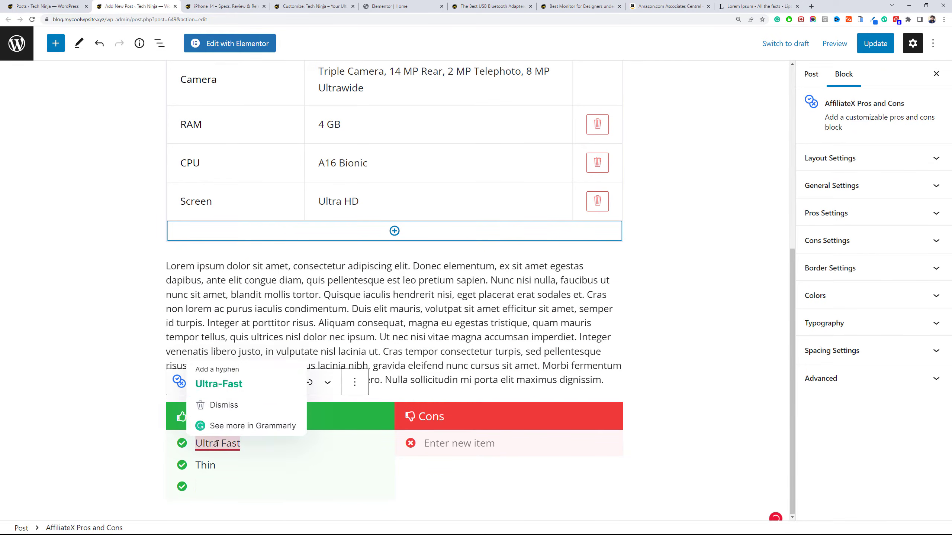
pyautogui.click(222, 383)
# Add "More Memory" and "Amazing Display" as the third and fourth pros.
pyautogui.write('More Memory')
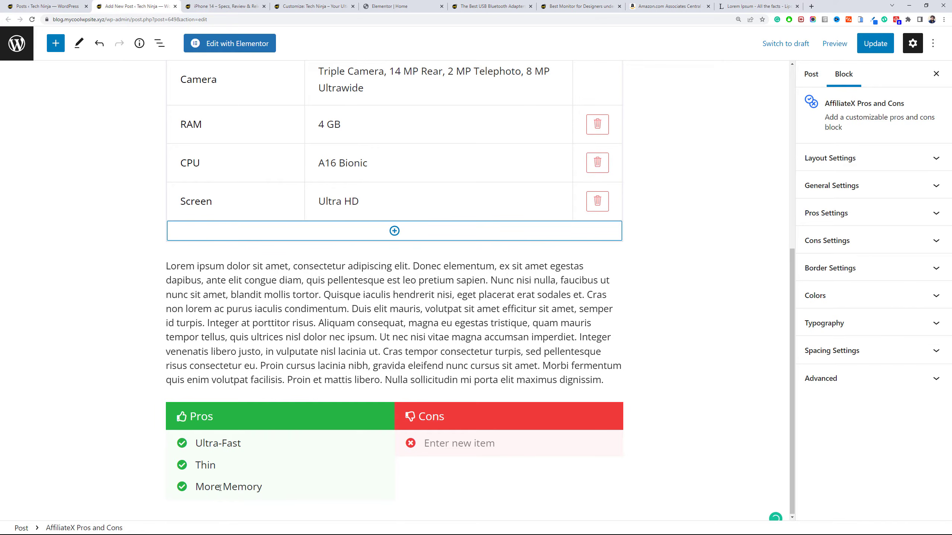
pyautogui.press('Return')
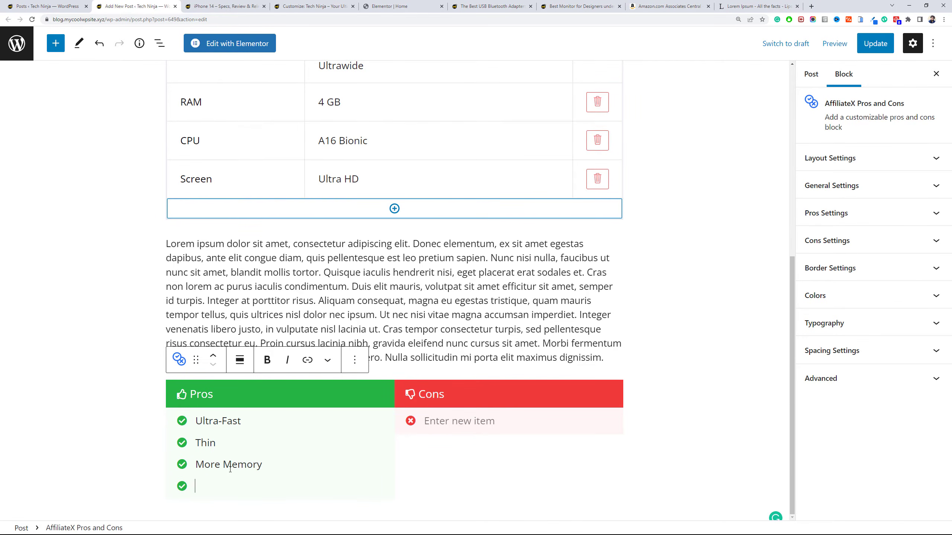
pyautogui.write('Ret')
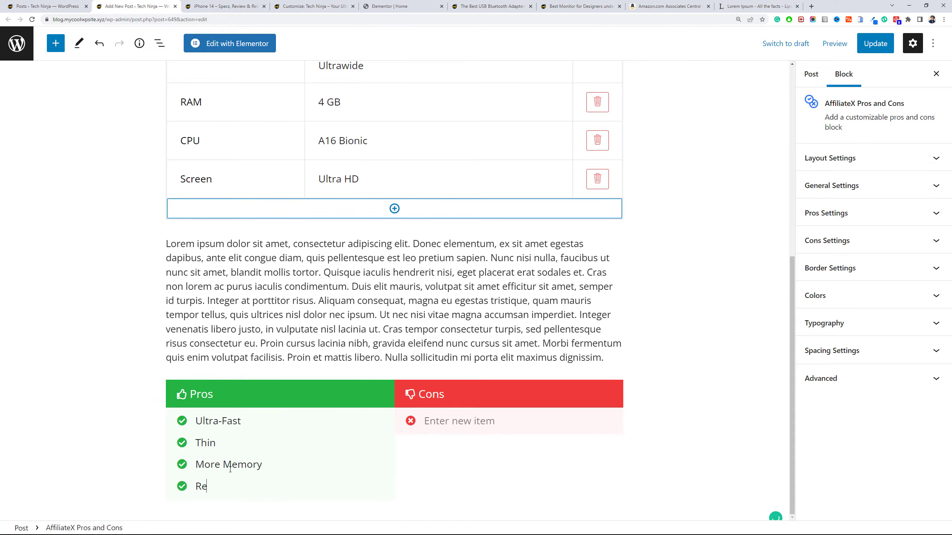
pyautogui.press('BackSpace')
pyautogui.press('BackSpace')
pyautogui.press('BackSpace')
pyautogui.write('Amazing Display')
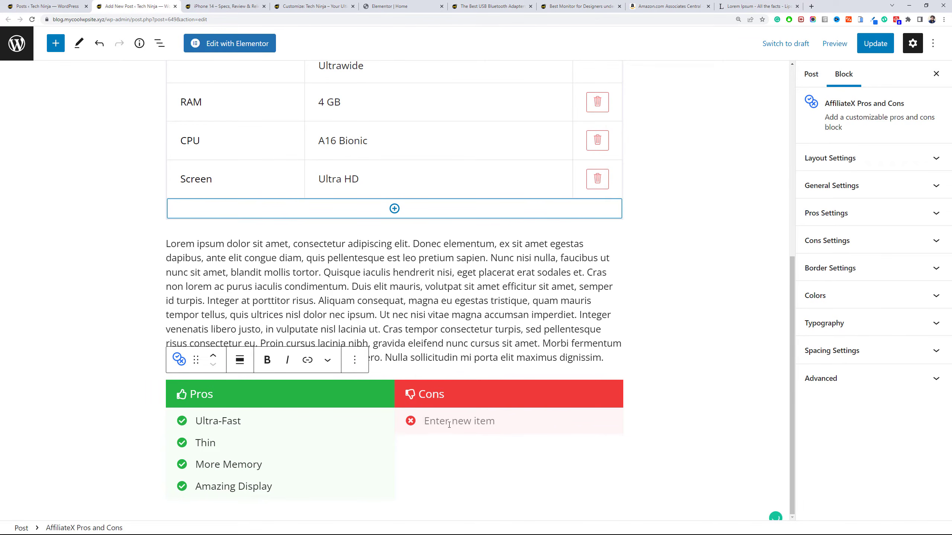
# Fill the cons list with "Costs you a kidney" and "Memory not Expandable".
pyautogui.write('C')
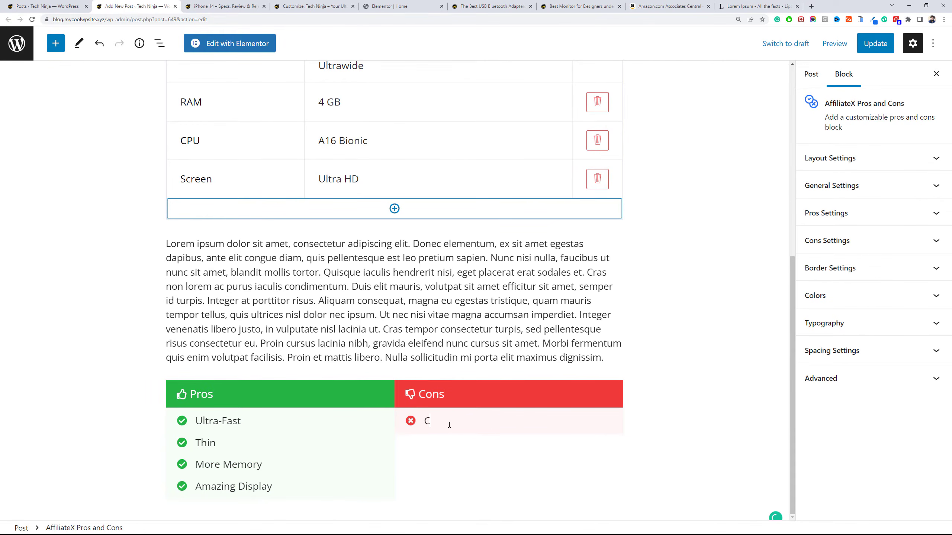
pyautogui.write('osts you a kidney')
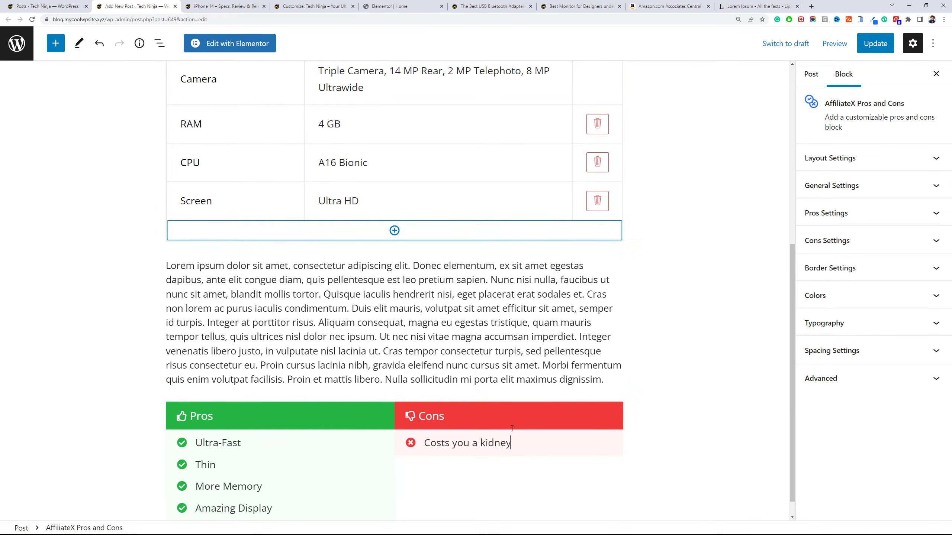
pyautogui.press('Return')
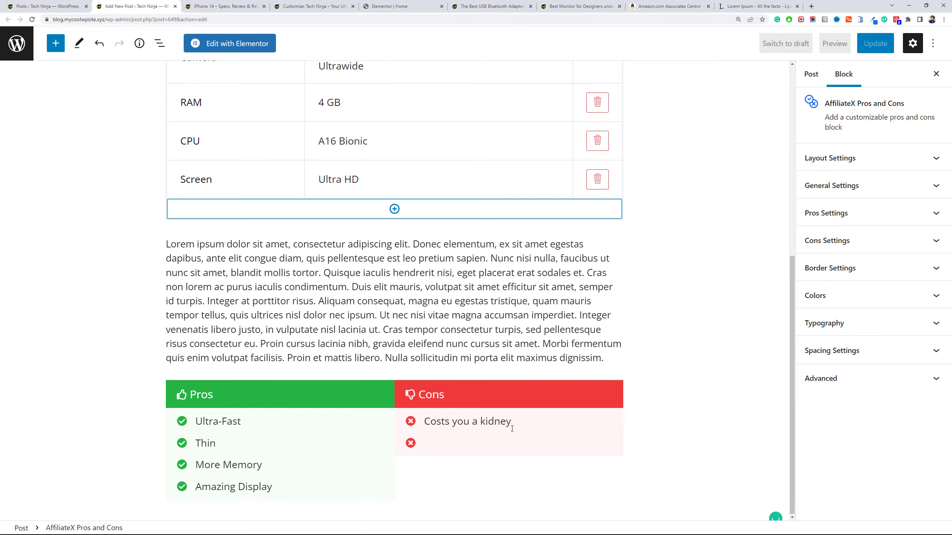
pyautogui.write('Memory not Expandable')
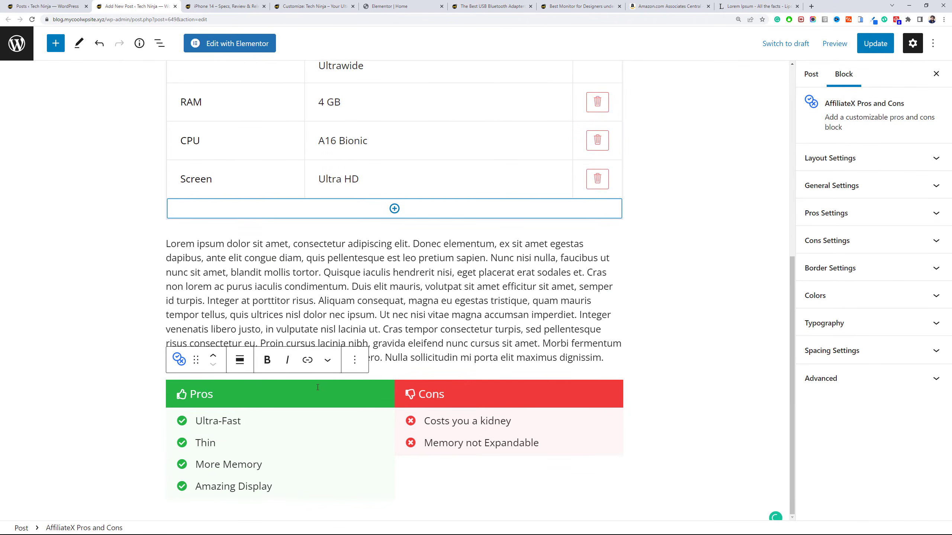
# Insert a heading reading "Pros & Cons" directly above the pros and cons block.
pyautogui.click(376, 377)
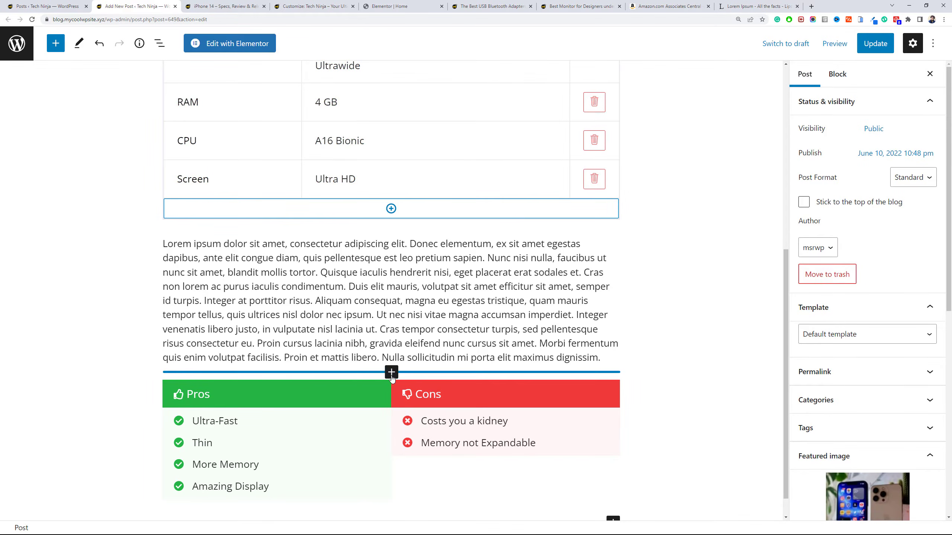
pyautogui.click(391, 371)
pyautogui.click(389, 464)
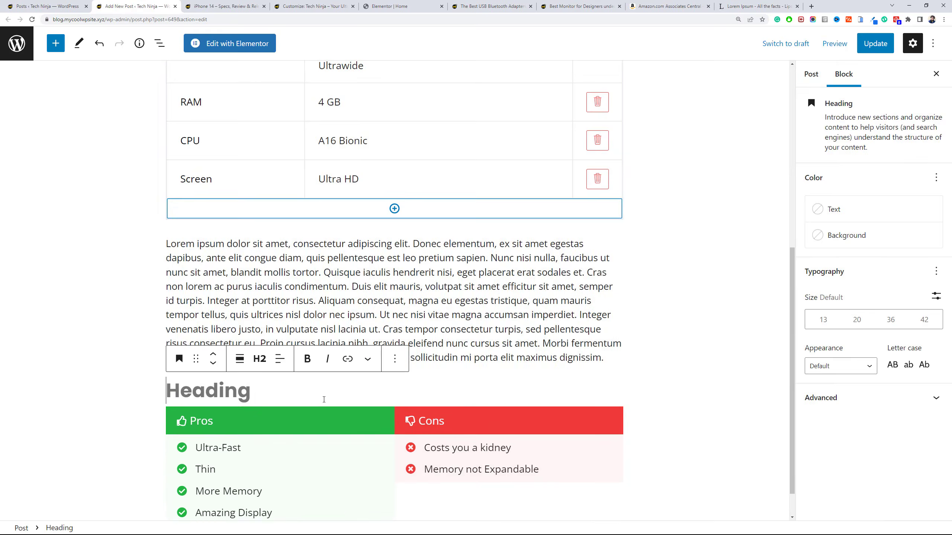
pyautogui.write('Pros ')
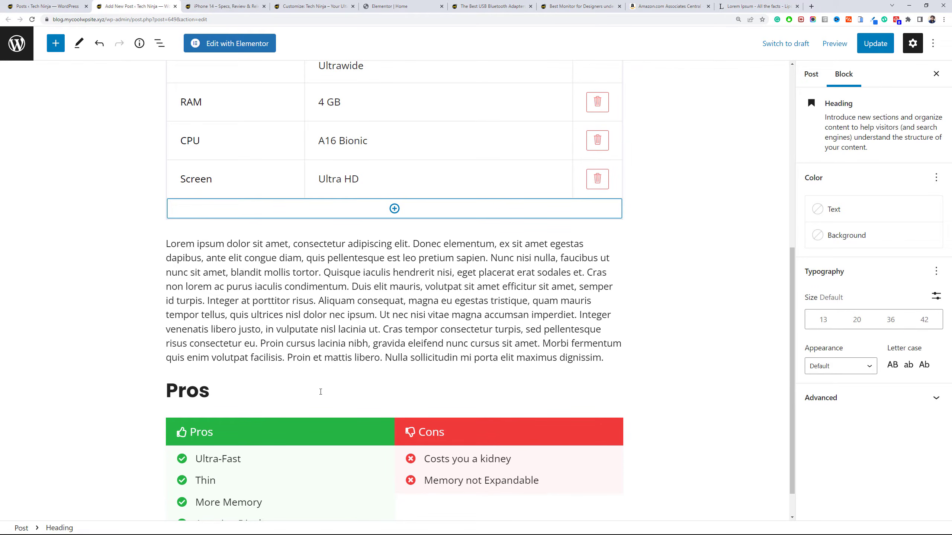
pyautogui.write('& Cons')
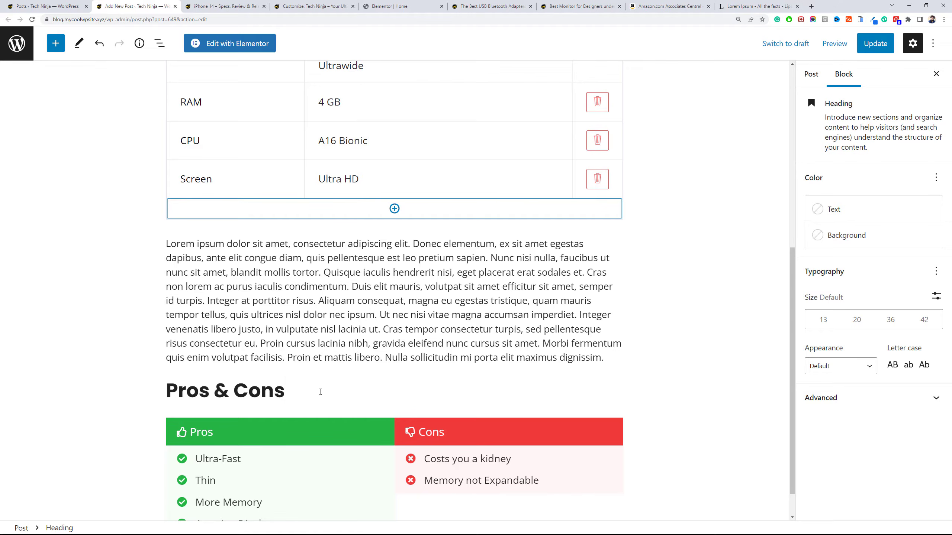
pyautogui.scroll(2, 600, 430)
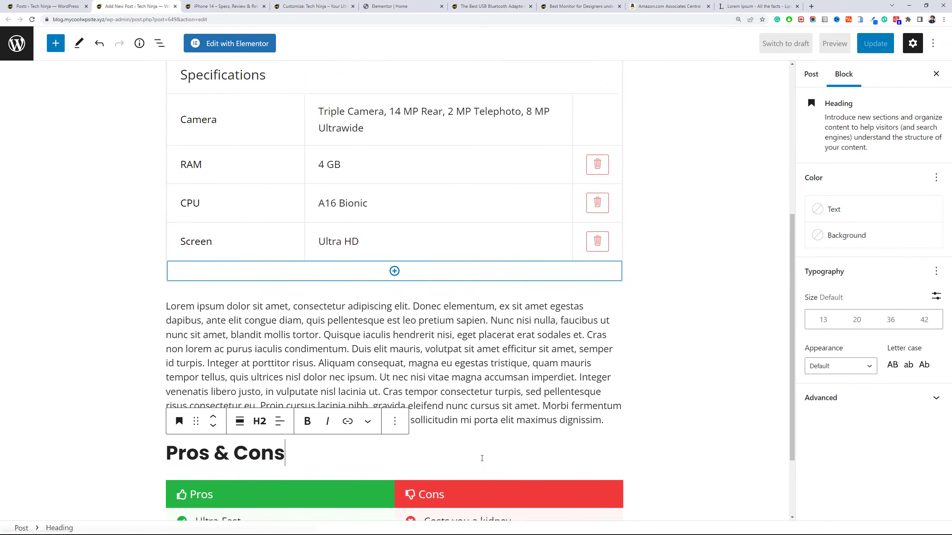
# Add a paragraph of lorem ipsum placeholder text below the pros and cons block.
pyautogui.click(600, 431)
pyautogui.scroll(-3, 626, 440)
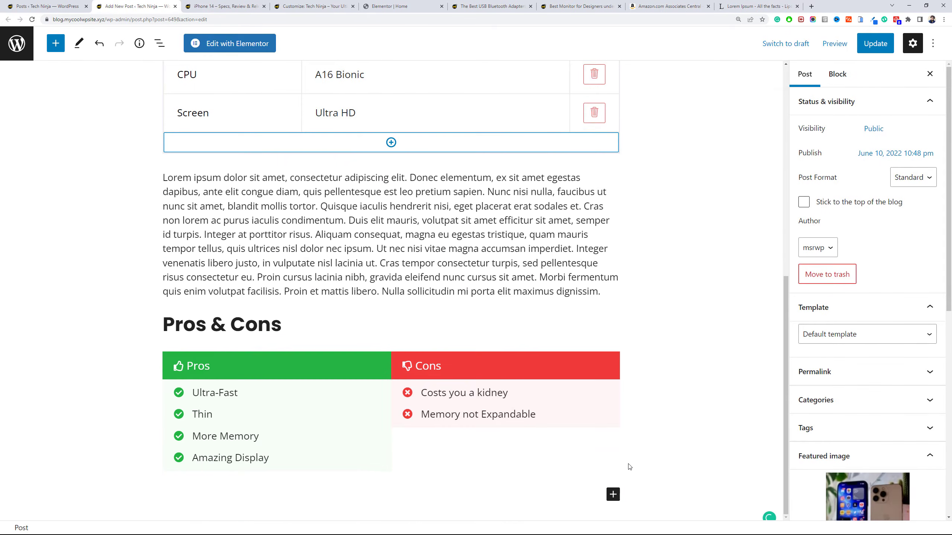
pyautogui.click(613, 494)
pyautogui.click(637, 348)
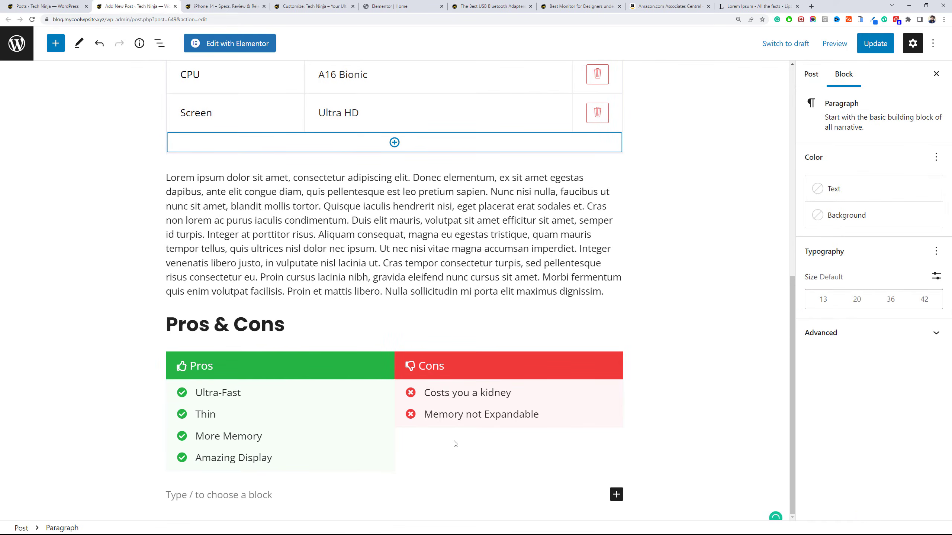
pyautogui.write('Lorem ipsum dolor sit amet, consectetur adipiscing elit. Donec elementum, ex sit amet egestas dapibus, ante elit congue diam, quis pellentesque est leo pretium sapien. Nunc nisi nulla, faucibus ut nunc sit amet, blandit mollis tortor. Quisque iaculis hendrerit nisi, eget placerat erat sodales et. Cras non lorem ac purus iaculis condimentum. Duis elit mauris, volutpat sit amet efficitur sit amet, semper id turpis. Integer at porttitor risus. Aliquam consequat, magna eu egestas tristique, quam mauris tempor tellus, quis ultrices nisl dolor nec ipsum. Ut nec nisi vitae magna accumsan imperdiet. Integer venenatis libero justo, in vulputate nisl lacinia ut. Cras tempor consectetur turpis, sed pellentesque risus consectetur eu. Proin cursus lacinia nibh, gravida eleifend nunc cursus sit amet. Morbi fermentum quis enim volutpat facilisis. Proin et mattis libero. Nulla sollicitudin mi porta elit maximus dignissim.')
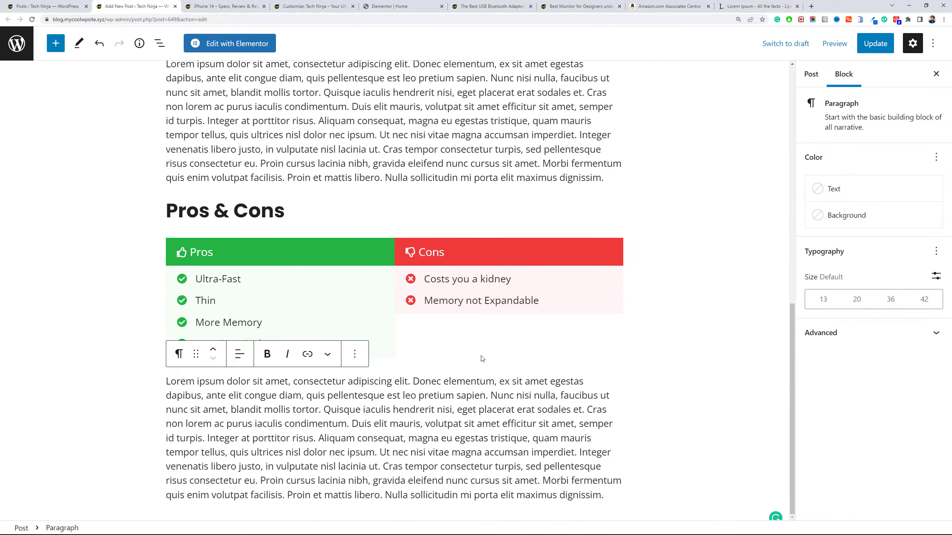
pyautogui.scroll(3, 681, 427)
pyautogui.scroll(-3, 670, 454)
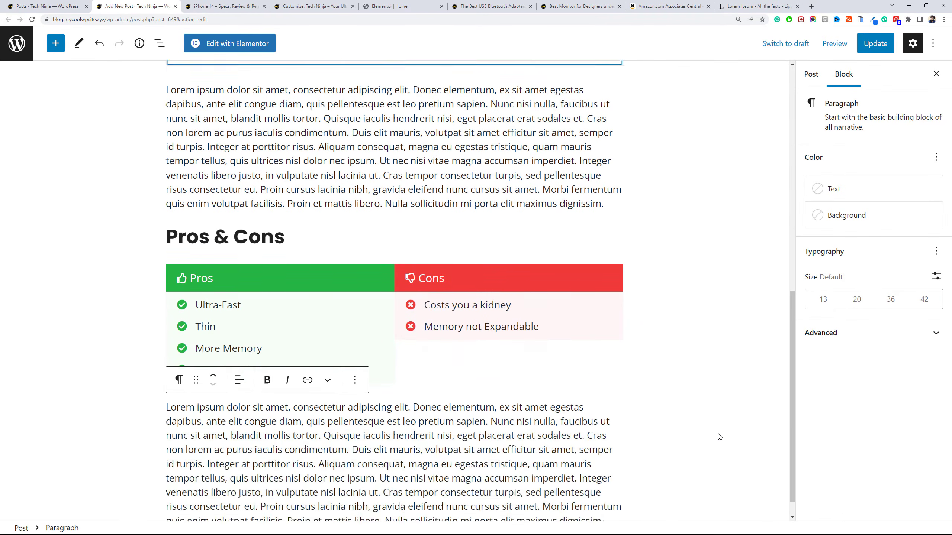
pyautogui.scroll(-1, 670, 455)
pyautogui.click(662, 507)
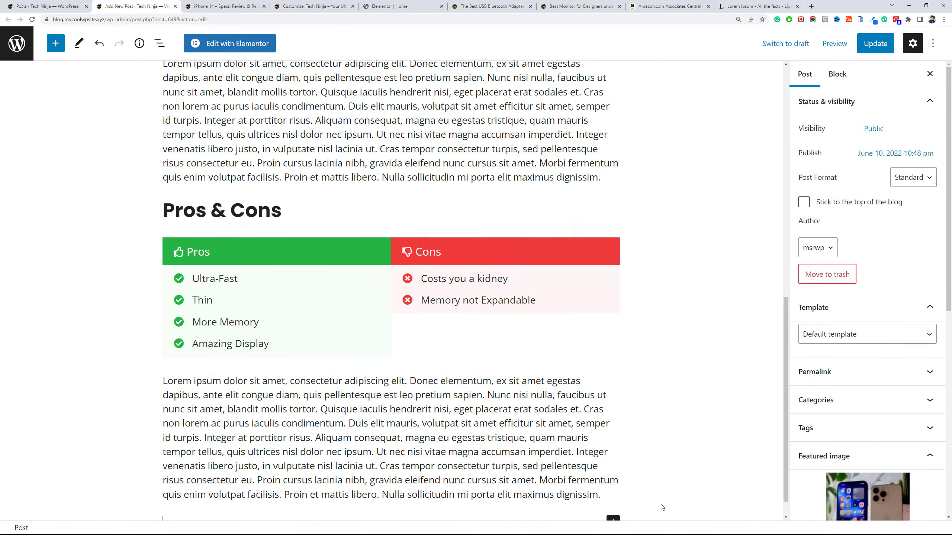
# Insert an AffiliateX Verdict block below the last lorem ipsum paragraph of the post.
pyautogui.scroll(2, 637, 506)
pyautogui.scroll(-3, 624, 509)
pyautogui.click(603, 508)
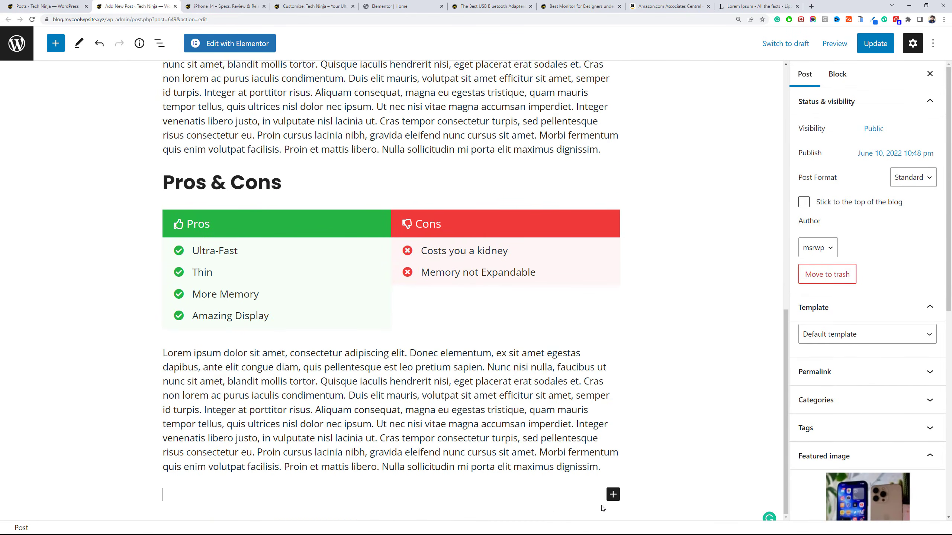
pyautogui.click(56, 43)
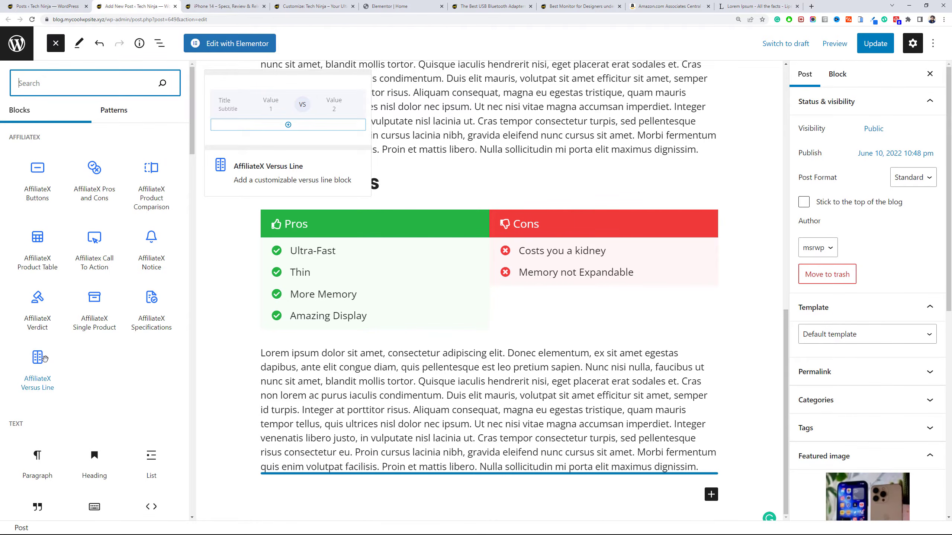
pyautogui.scroll(-2, 64, 355)
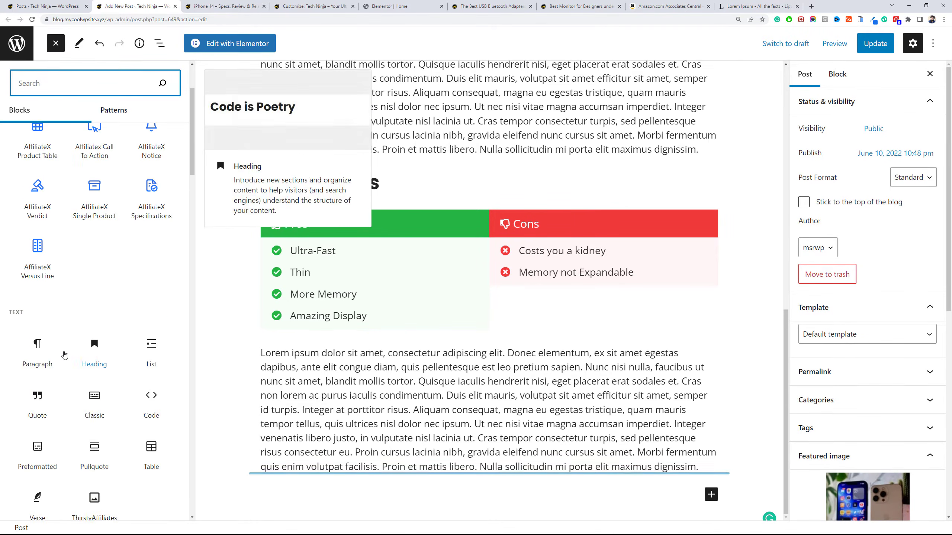
pyautogui.scroll(2, 40, 264)
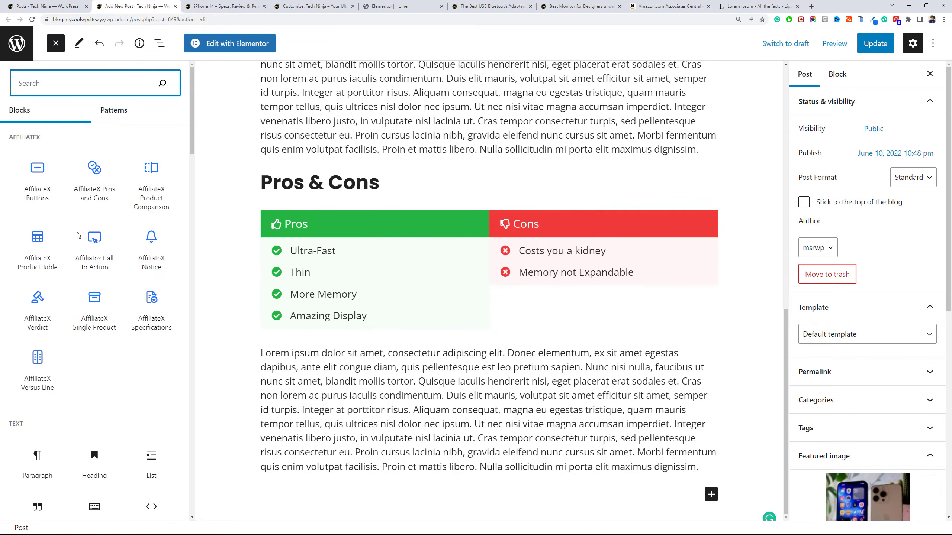
pyautogui.click(43, 320)
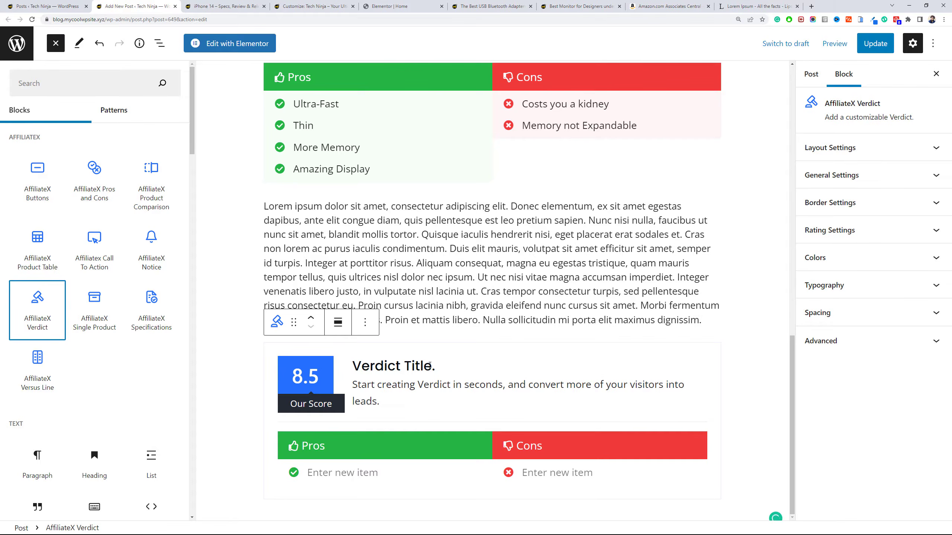
# Change the verdict block's title to "Our Verdict.".
pyautogui.click(429, 366)
pyautogui.moveTo(336, 365); pyautogui.dragTo(254, 366)
pyautogui.write('Our V')
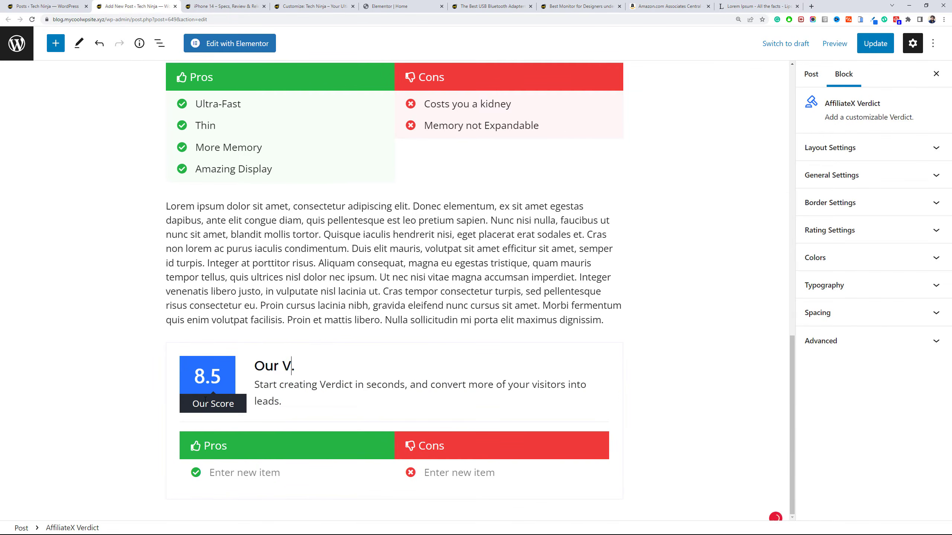
pyautogui.write('erdict.')
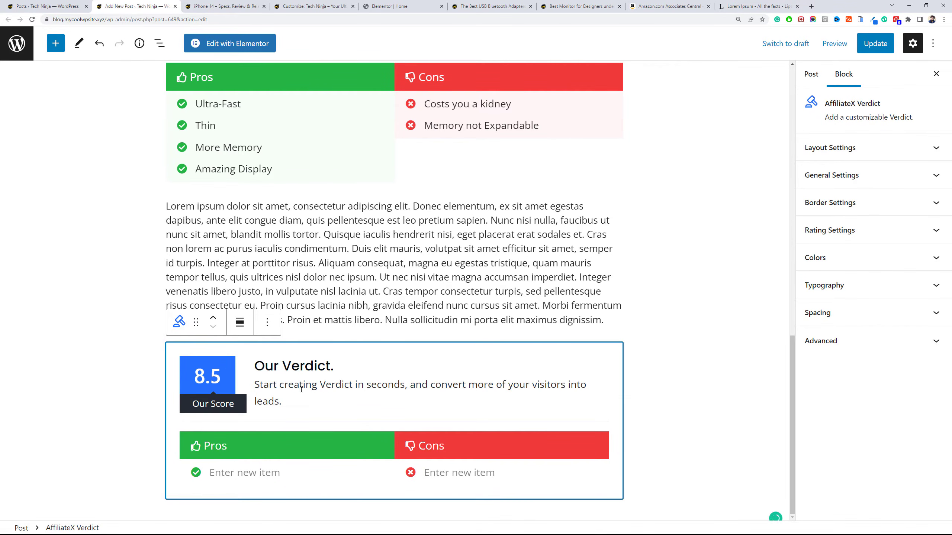
# Replace the verdict block's placeholder description with "Overall, it's an amazing phone with powerful hardware.".
pyautogui.click(301, 390)
pyautogui.moveTo(281, 402); pyautogui.dragTo(251, 388)
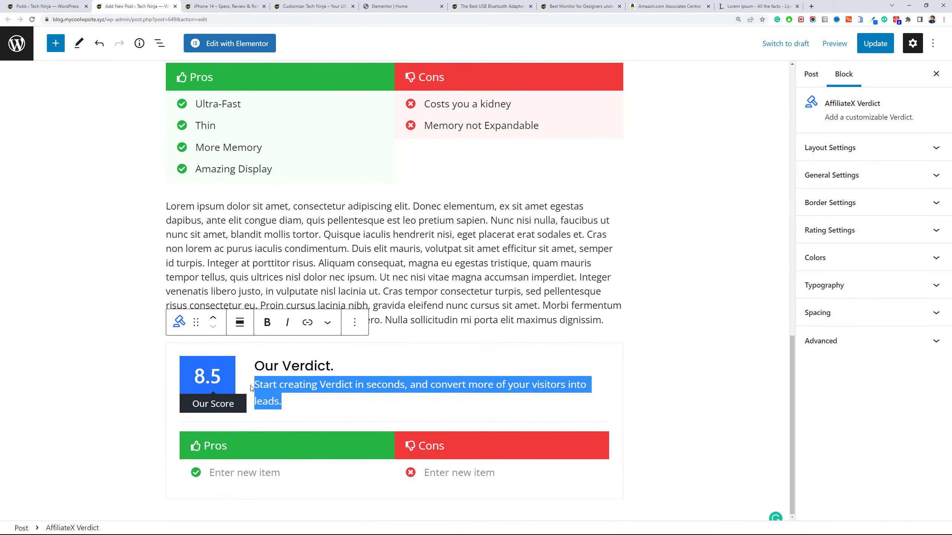
pyautogui.write('Its an amazi')
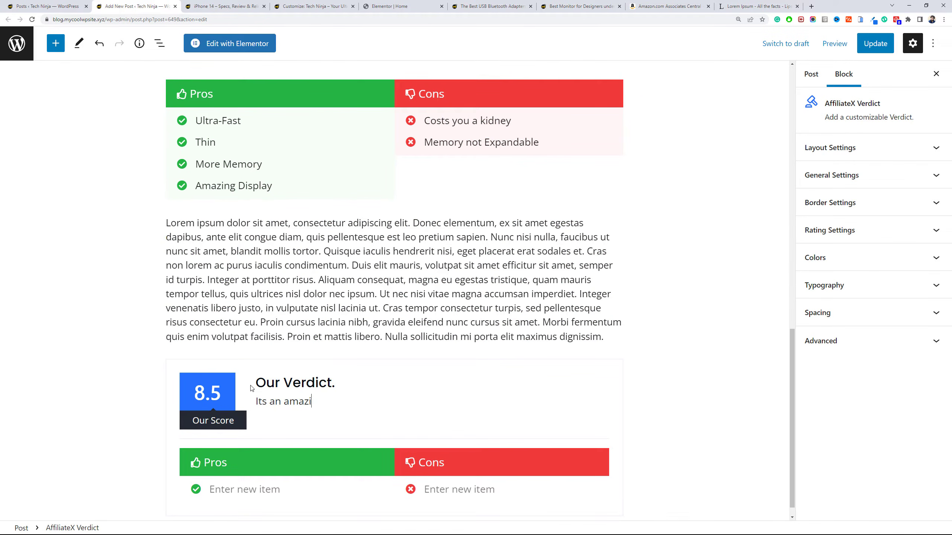
pyautogui.hotkey('ctrl', 'a')
pyautogui.press('BackSpace')
pyautogui.write("Overall, it's")
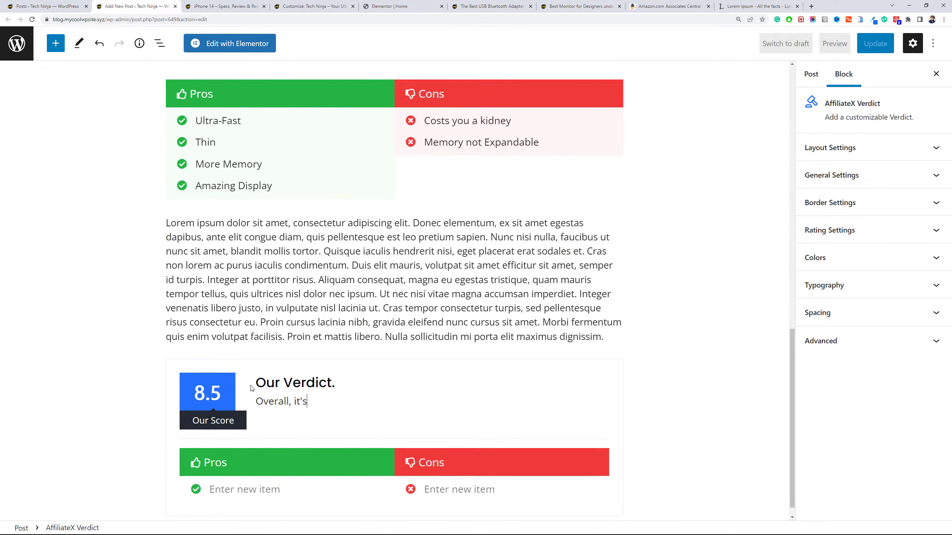
pyautogui.write(' anamazing phone')
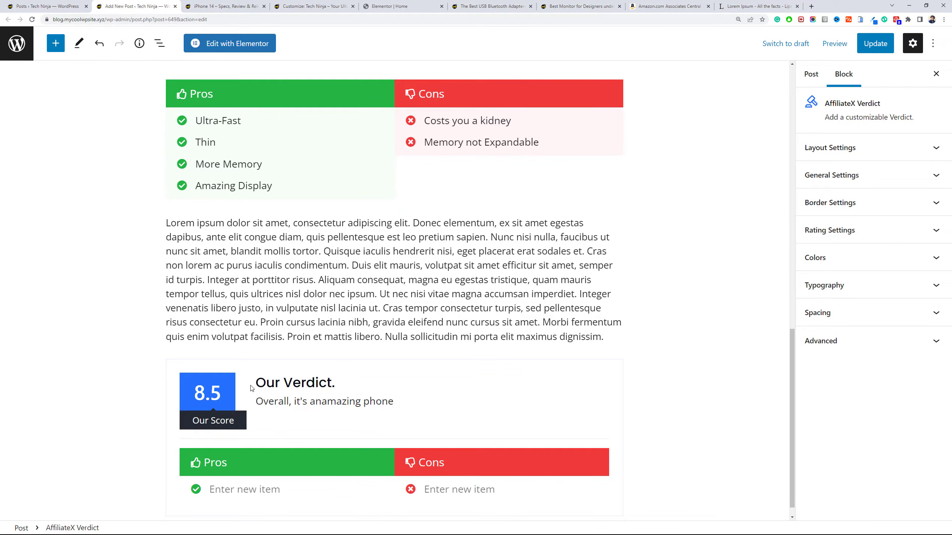
pyautogui.write(' with powerful option')
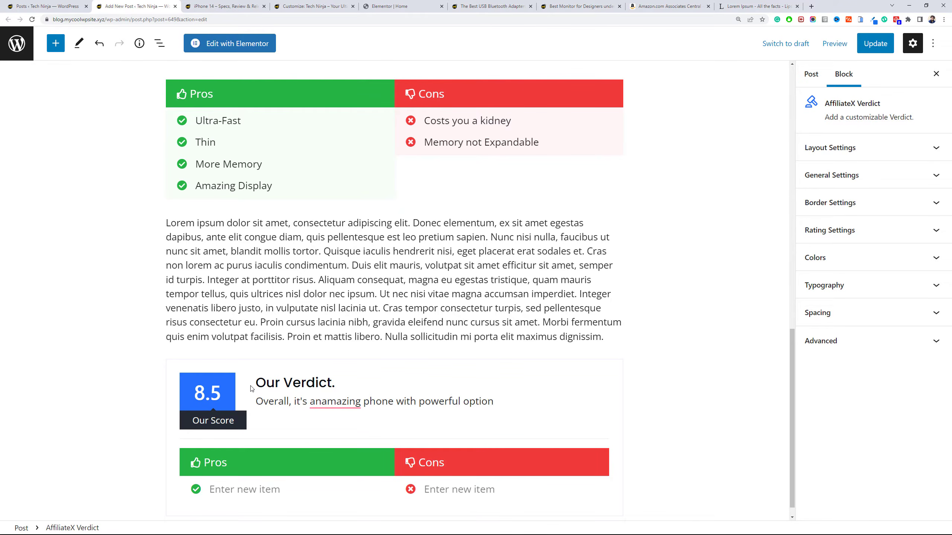
pyautogui.press('BackSpace')
pyautogui.press('BackSpace')
pyautogui.press('BackSpace')
pyautogui.press('BackSpace')
pyautogui.press('BackSpace')
pyautogui.press('BackSpace')
pyautogui.write('hardware.')
pyautogui.doubleClick(348, 402)
pyautogui.write('an amazing')
pyautogui.scroll(-1, 366, 410)
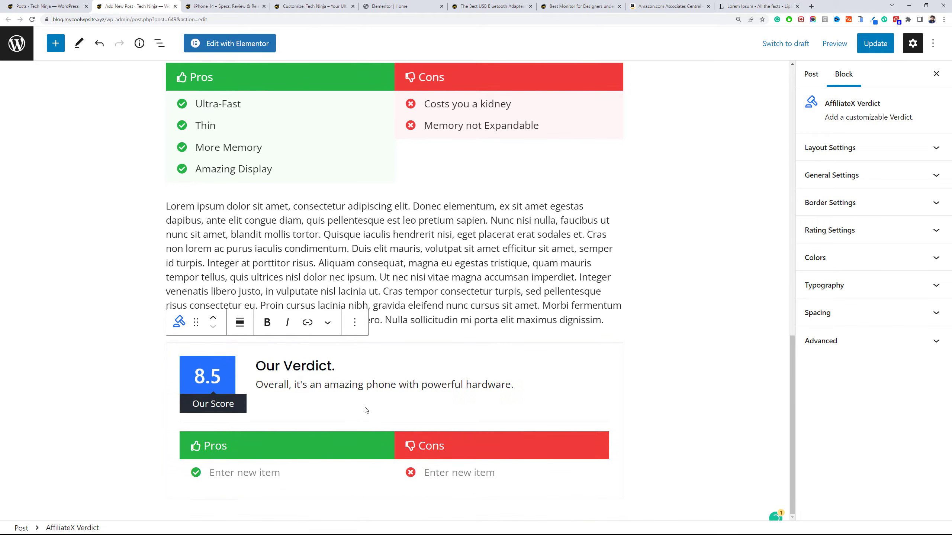
pyautogui.click(212, 404)
pyautogui.press('BackSpace')
pyautogui.press('BackSpace')
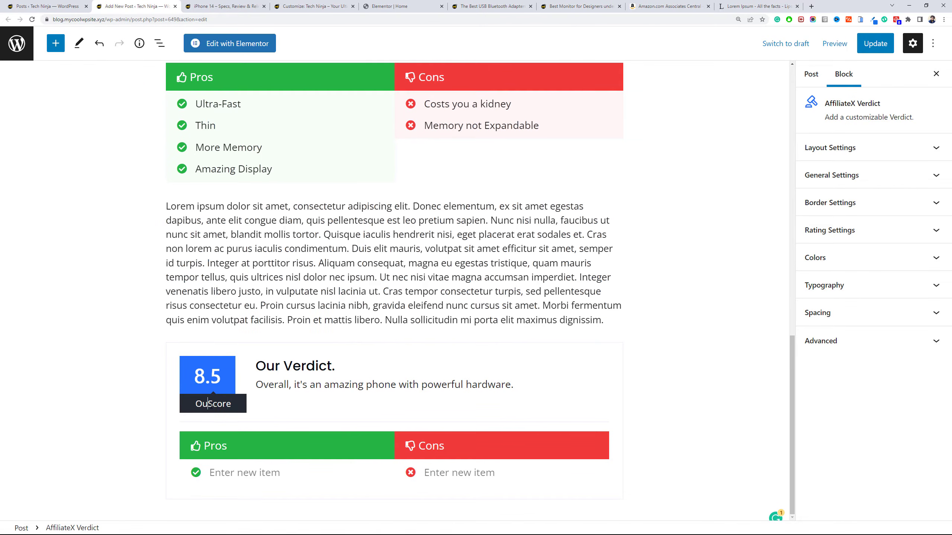
pyautogui.write('r')
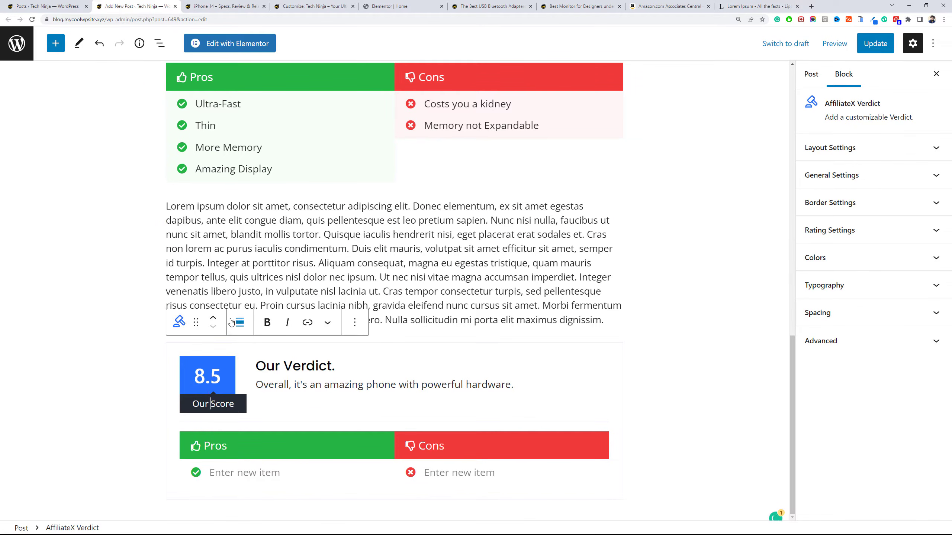
pyautogui.scroll(3, 346, 231)
pyautogui.scroll(-3, 347, 233)
pyautogui.scroll(3, 384, 190)
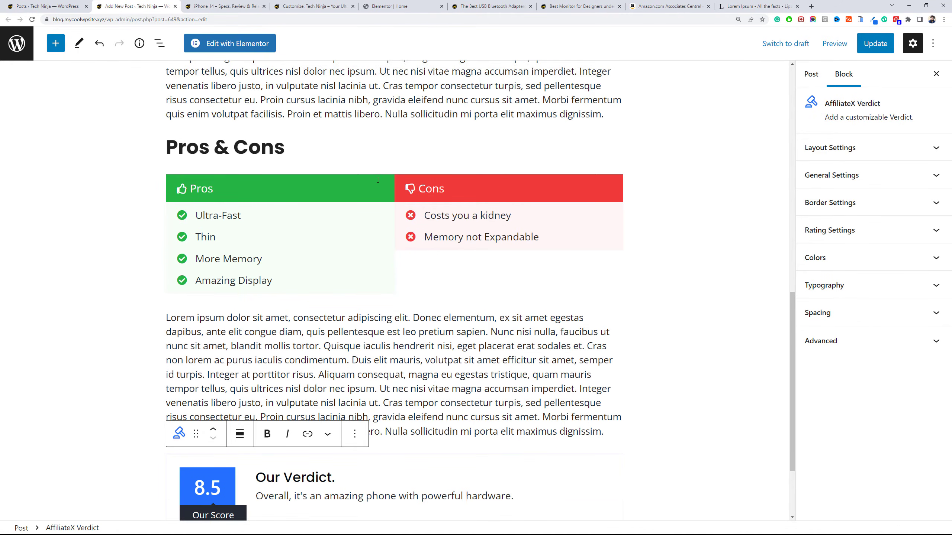
pyautogui.scroll(-3, 378, 180)
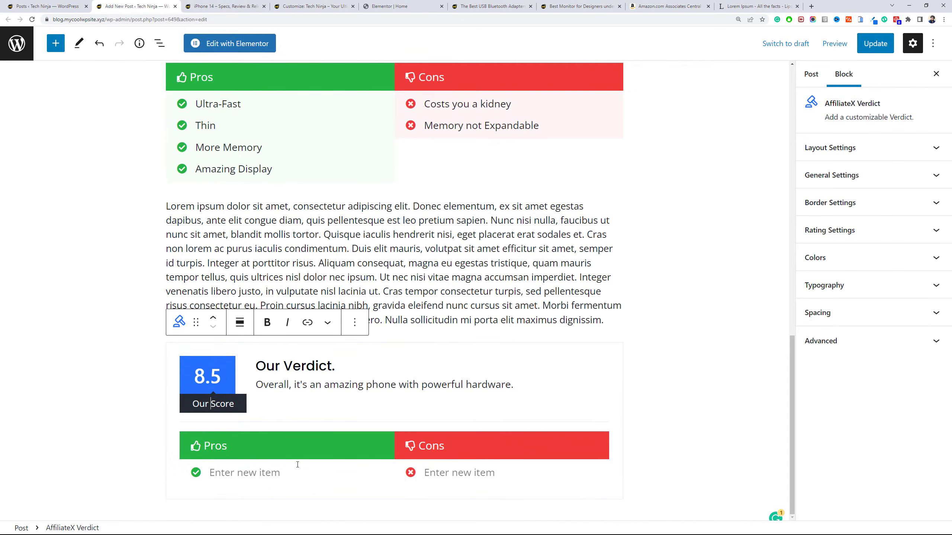
# Retitle the verdict's two lists "The Good" and "The Bad", and try Layout Two before returning the block to Layout One.
pyautogui.click(283, 448)
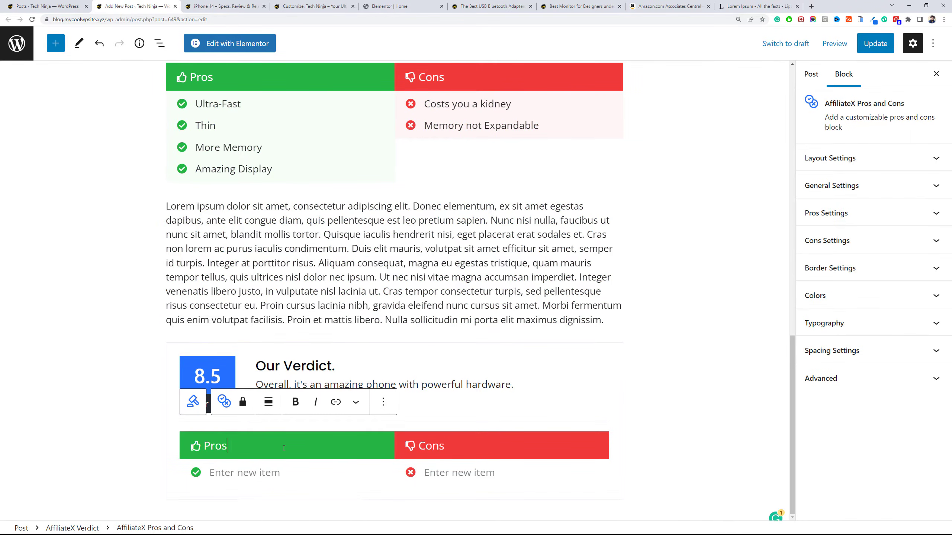
pyautogui.click(364, 357)
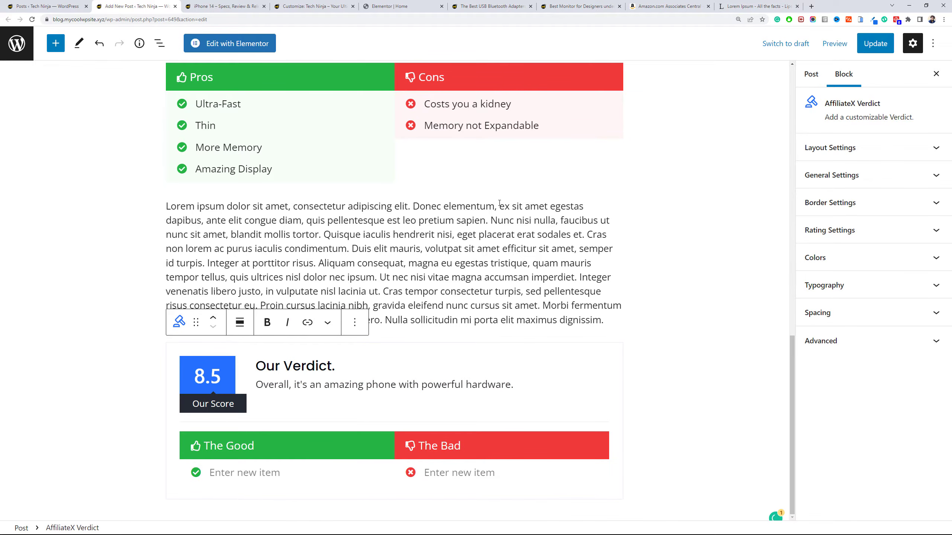
pyautogui.click(847, 150)
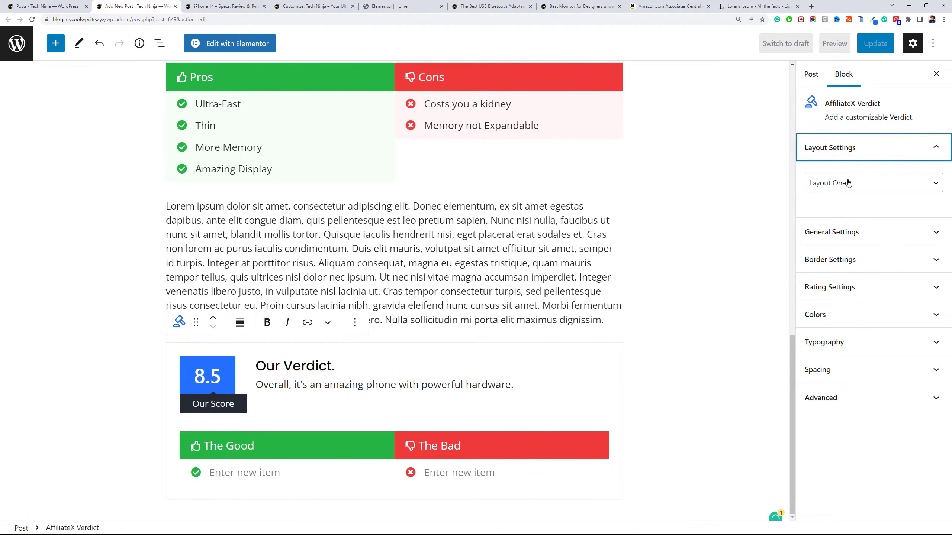
pyautogui.click(848, 183)
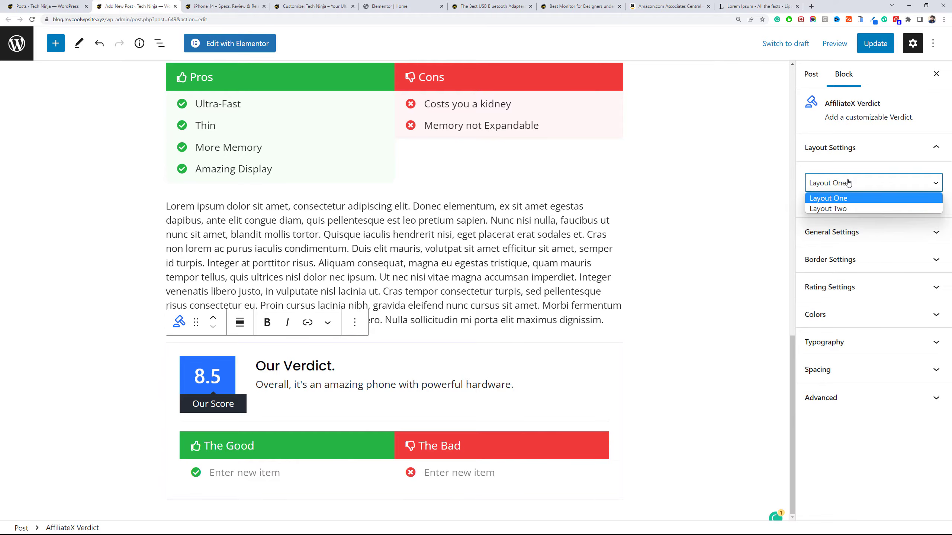
pyautogui.click(858, 208)
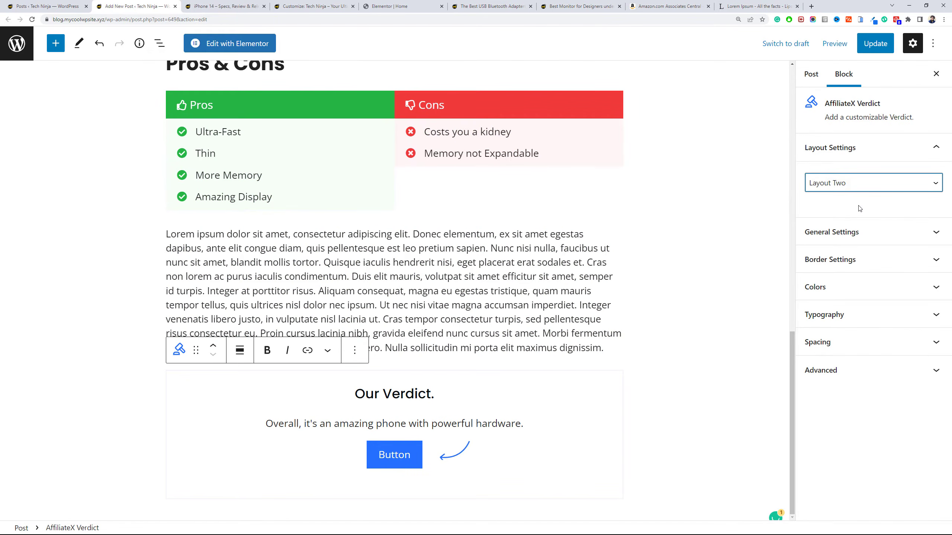
pyautogui.click(860, 189)
pyautogui.click(859, 198)
# Review the verdict block's general, border and rating settings.
pyautogui.click(858, 231)
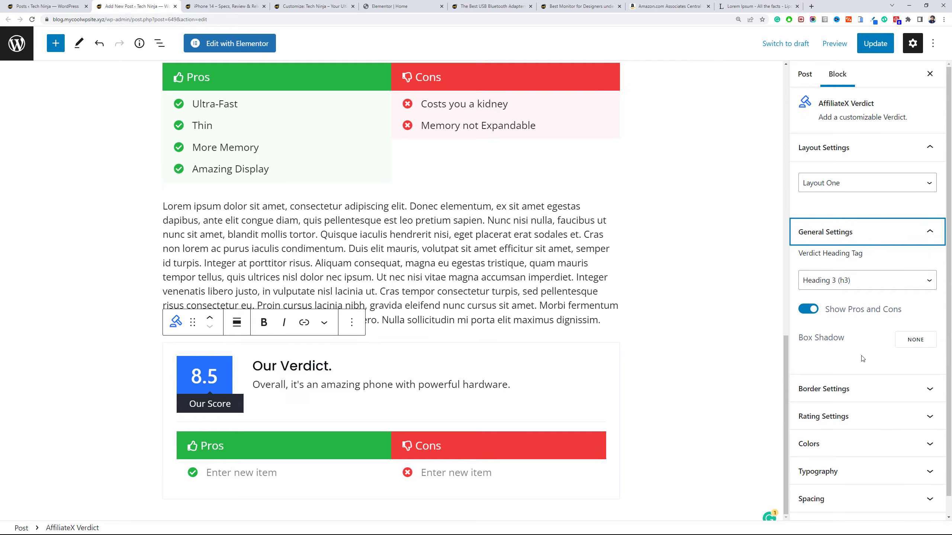
pyautogui.scroll(-1, 863, 368)
pyautogui.click(868, 379)
pyautogui.scroll(-4, 866, 404)
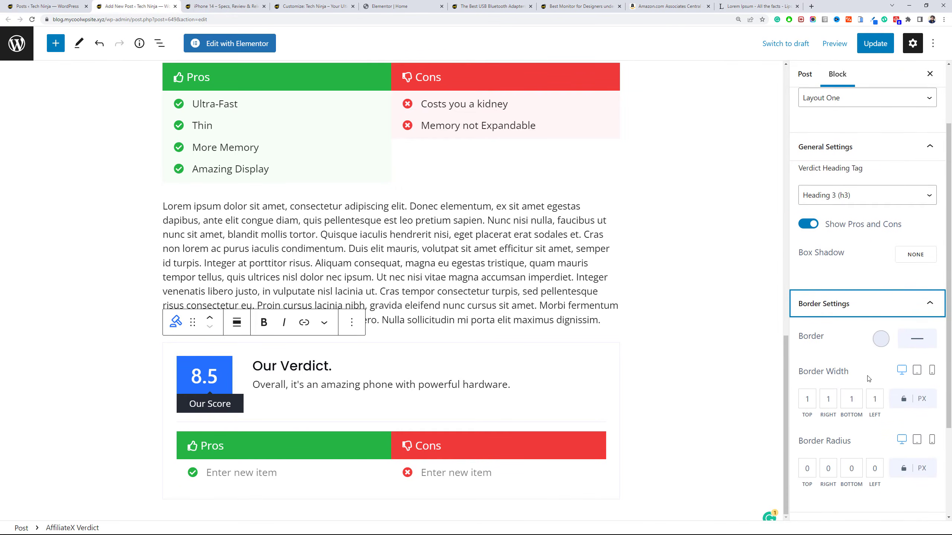
pyautogui.click(857, 403)
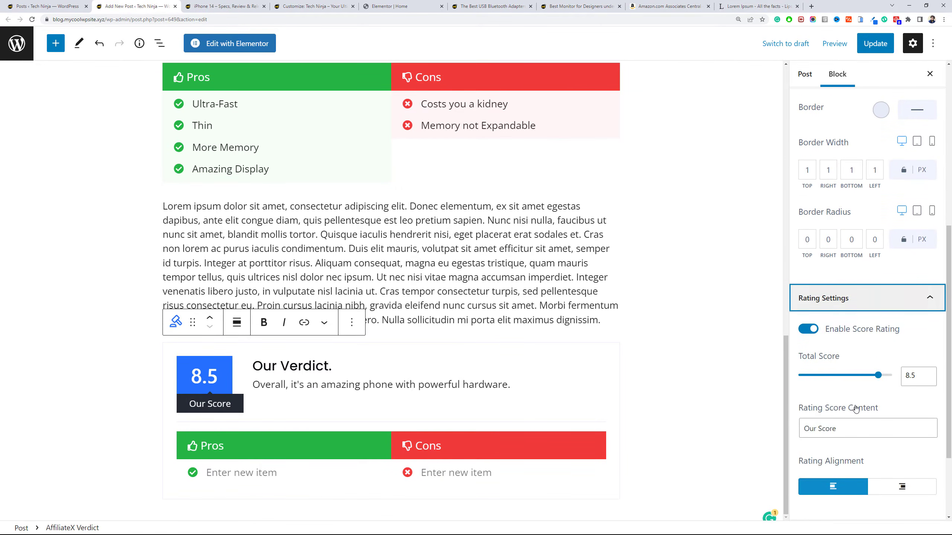
# Try Layout Two and Layout Three on the block under the "Pros & Cons" heading, and settle on Layout Four.
pyautogui.scroll(5, 427, 135)
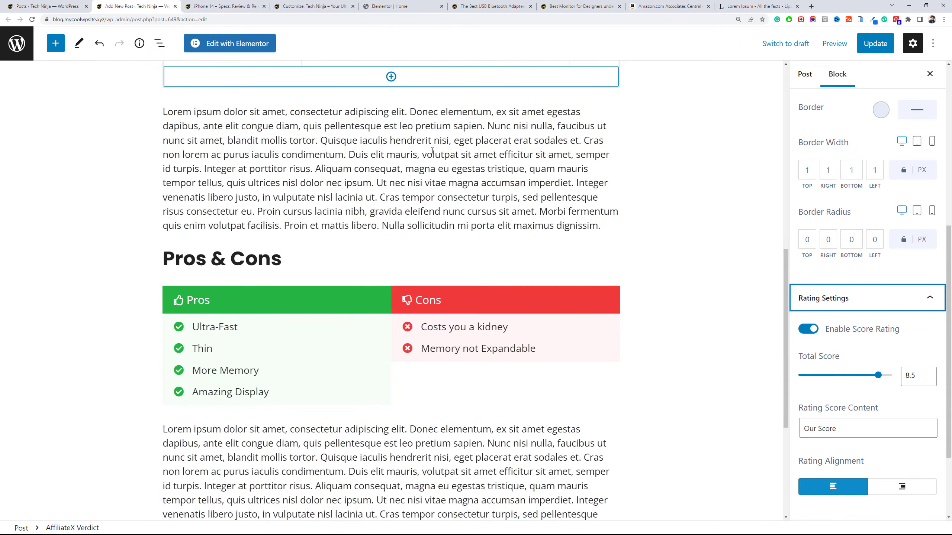
pyautogui.click(440, 298)
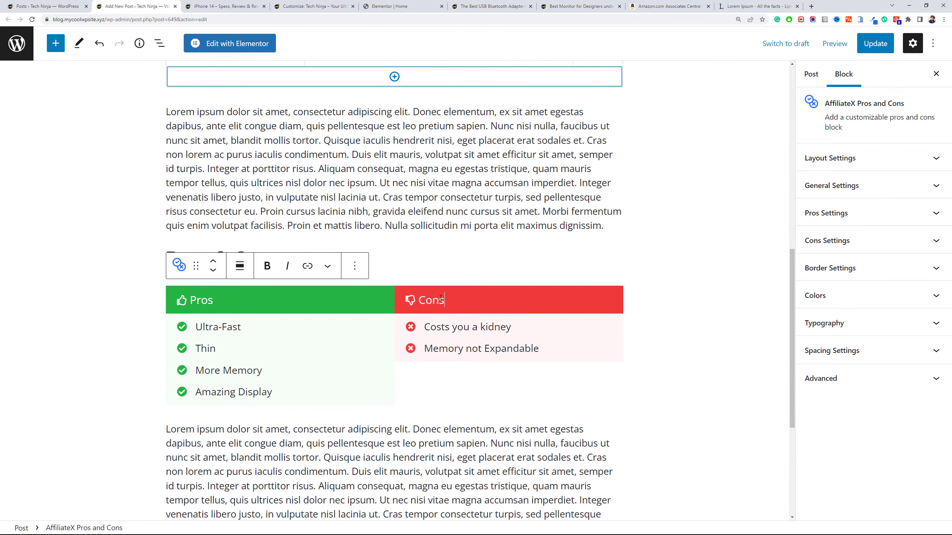
pyautogui.click(837, 158)
pyautogui.click(873, 217)
pyautogui.click(870, 239)
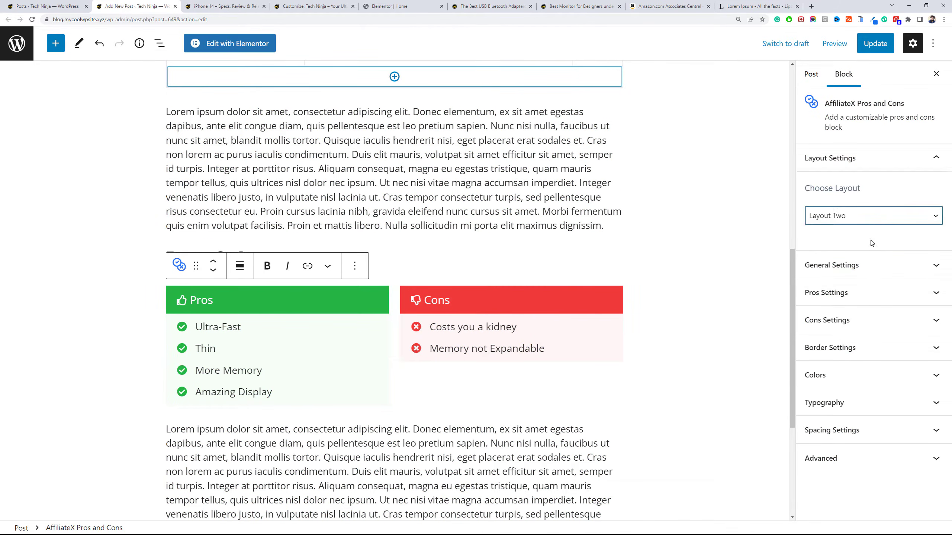
pyautogui.click(868, 221)
pyautogui.click(870, 251)
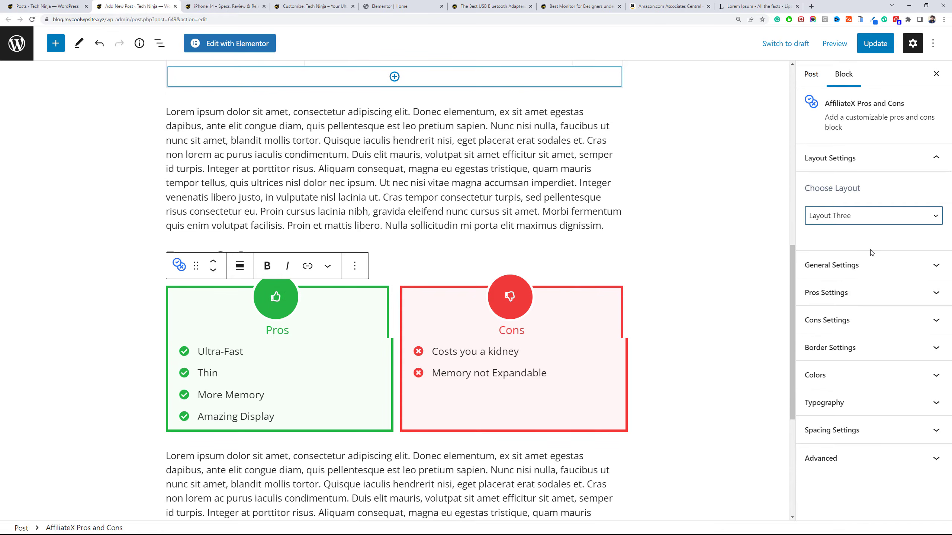
pyautogui.click(872, 225)
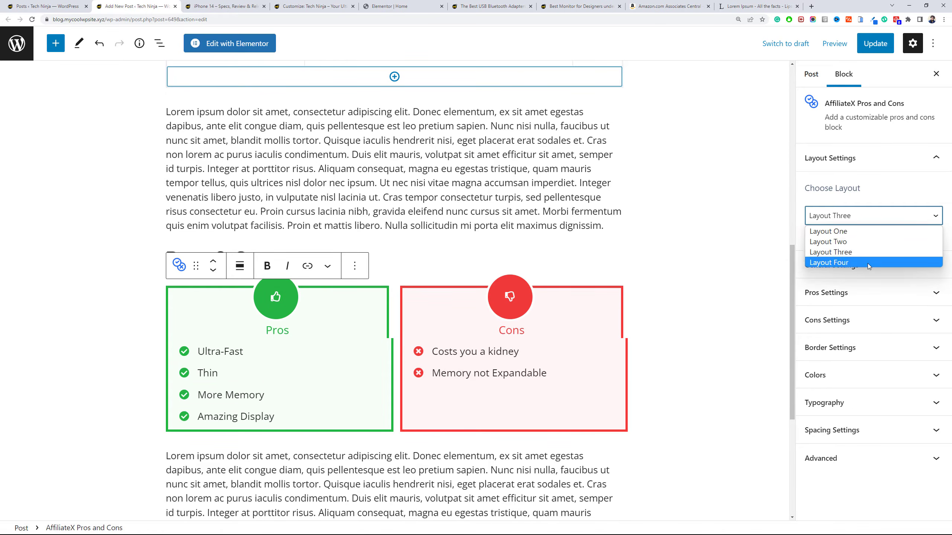
pyautogui.click(868, 264)
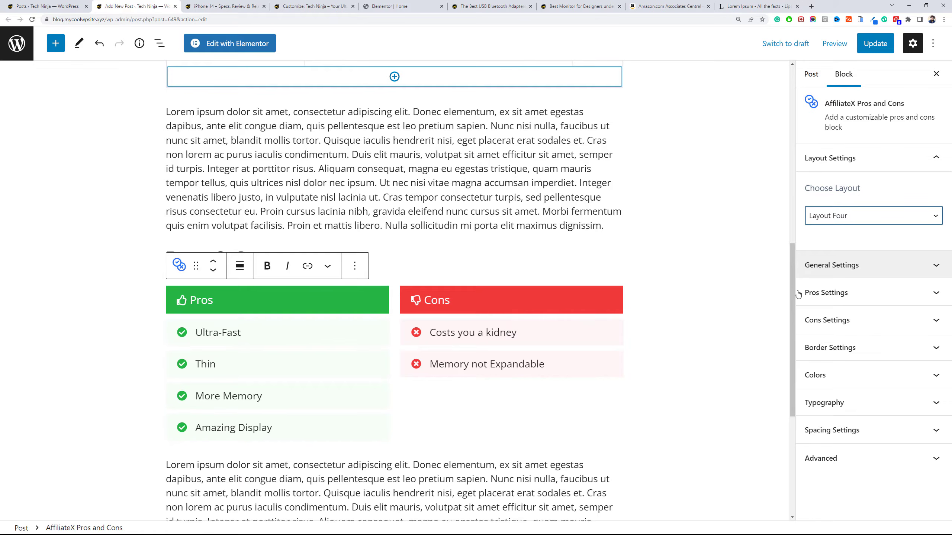
# Review the verdict block's layout and general settings, and try right rating alignment before returning it to left.
pyautogui.scroll(-6, 628, 319)
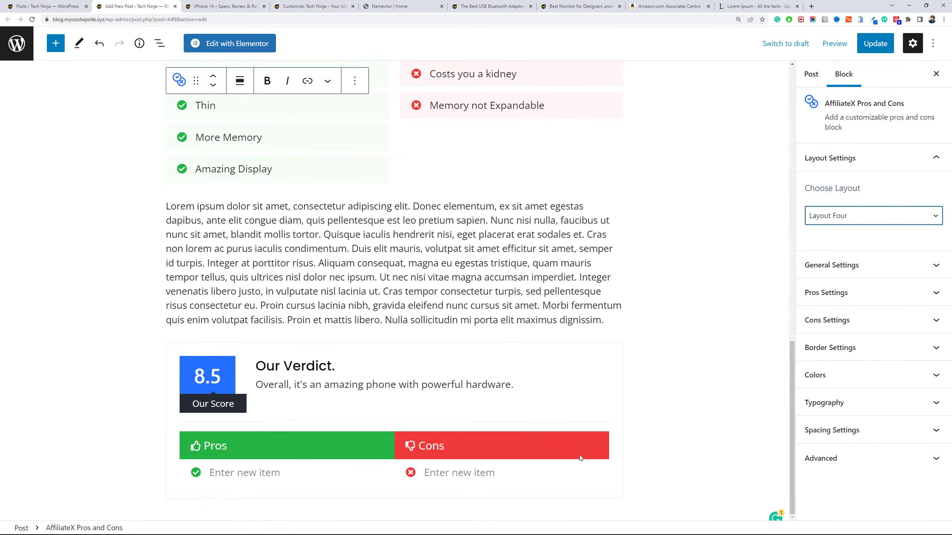
pyautogui.click(582, 409)
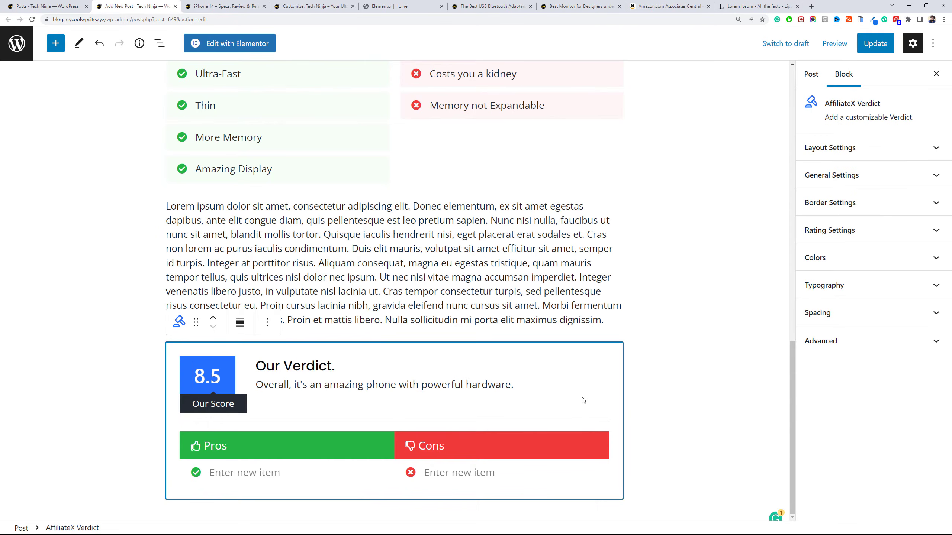
pyautogui.click(876, 150)
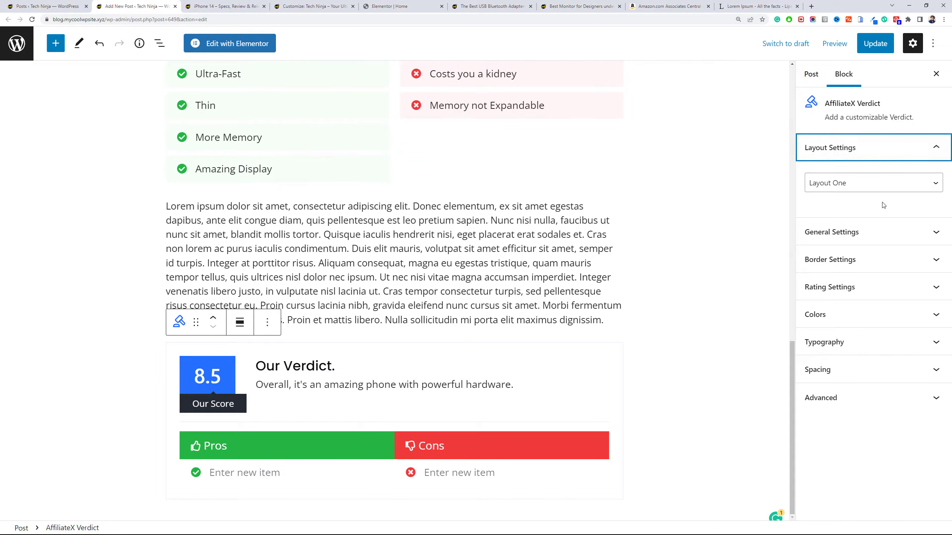
pyautogui.click(890, 235)
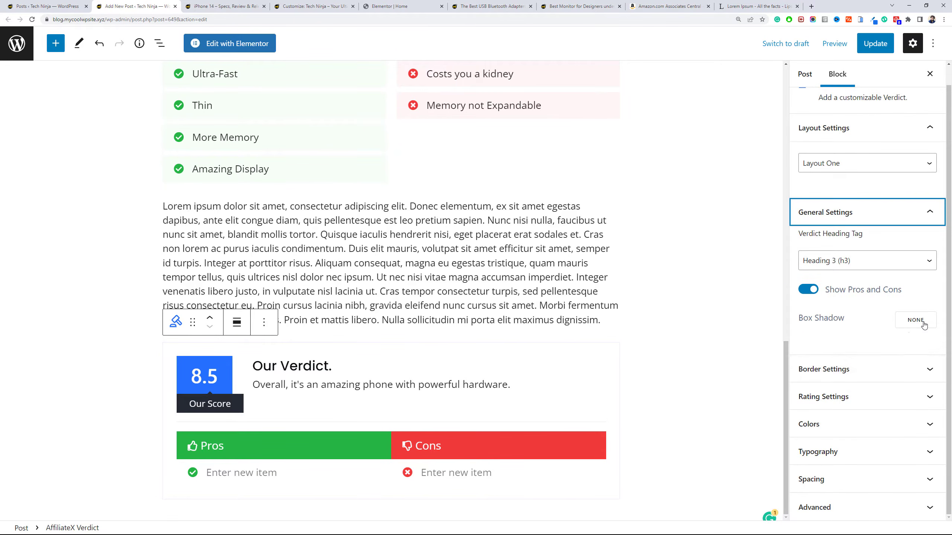
pyautogui.click(867, 396)
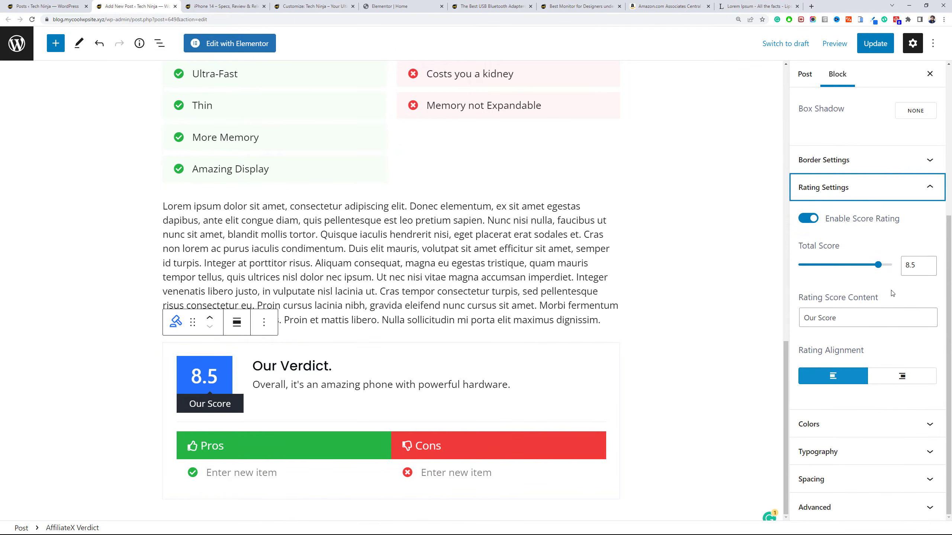
pyautogui.click(902, 376)
pyautogui.click(832, 375)
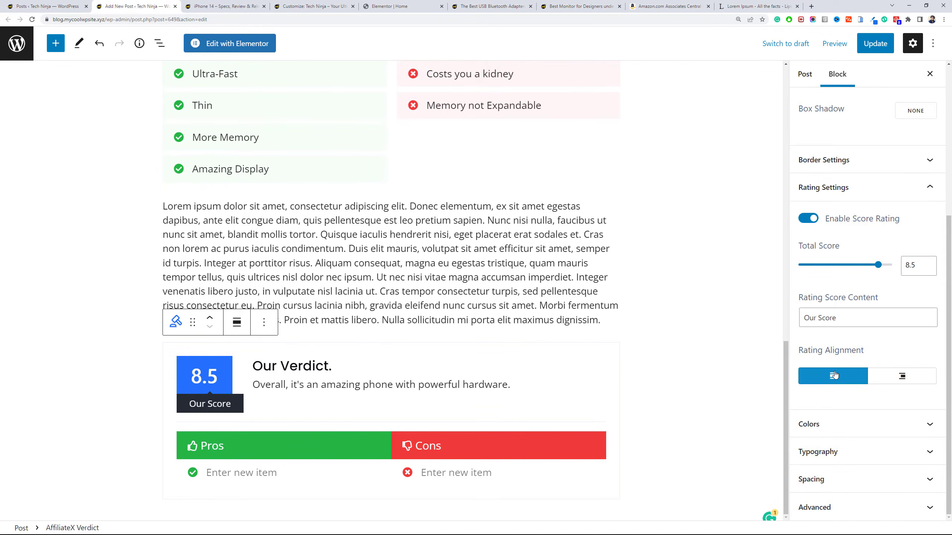
pyautogui.click(857, 508)
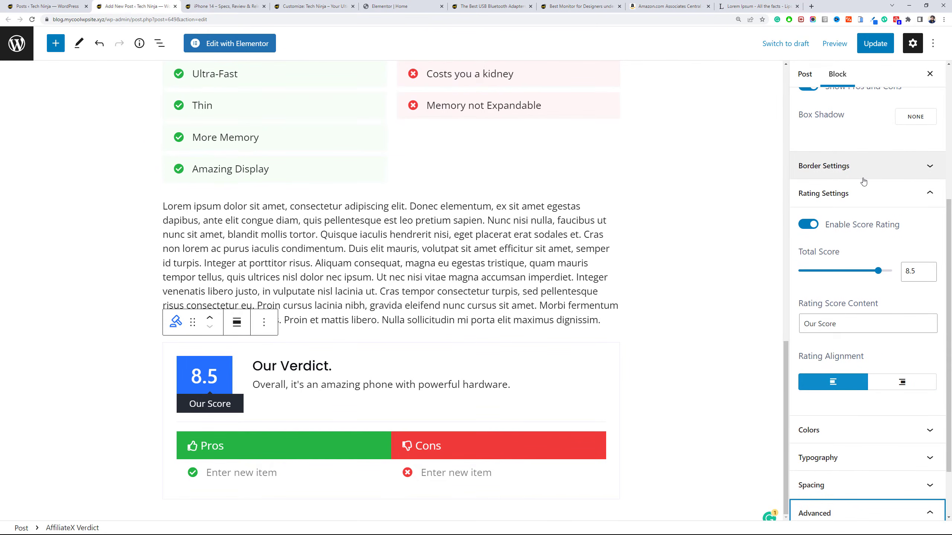
# Retitle the verdict block's pros list "The Good" and its cons list "The Bad".
pyautogui.click(263, 443)
pyautogui.press('BackSpace')
pyautogui.press('BackSpace')
pyautogui.press('BackSpace')
pyautogui.press('BackSpace')
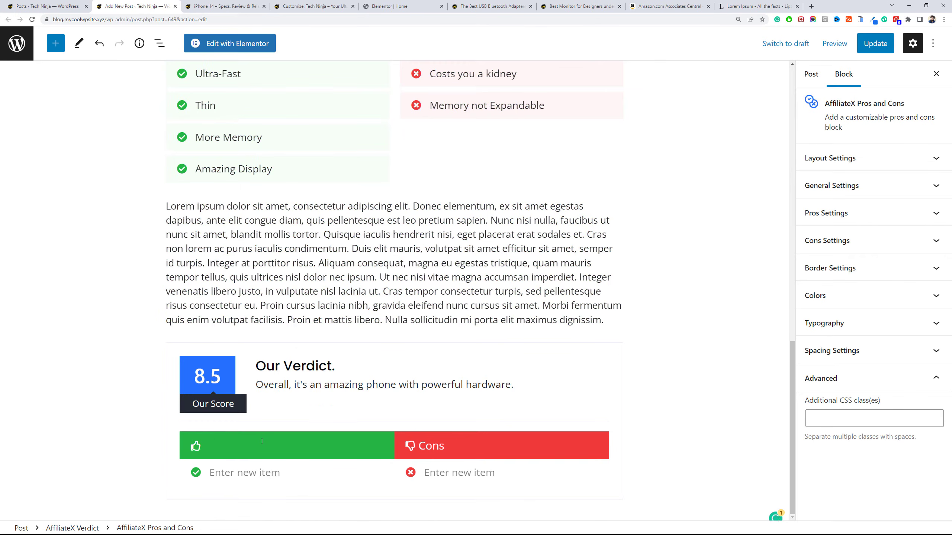
pyautogui.write('The Good')
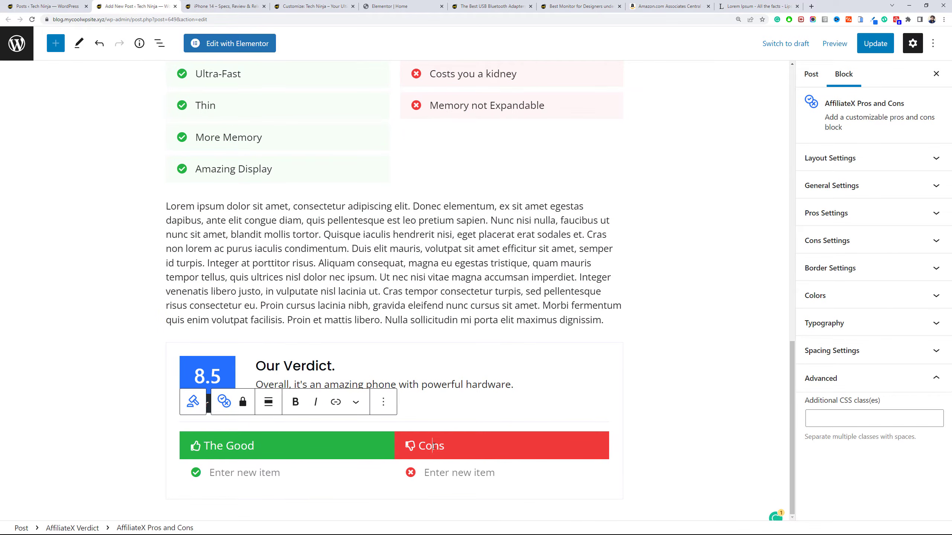
pyautogui.doubleClick(431, 446)
pyautogui.write('The Bad')
# Add "Powerful Hardware" under "The Good" and "Expensive" under "The Bad" in the verdict block.
pyautogui.click(332, 477)
pyautogui.write('Power')
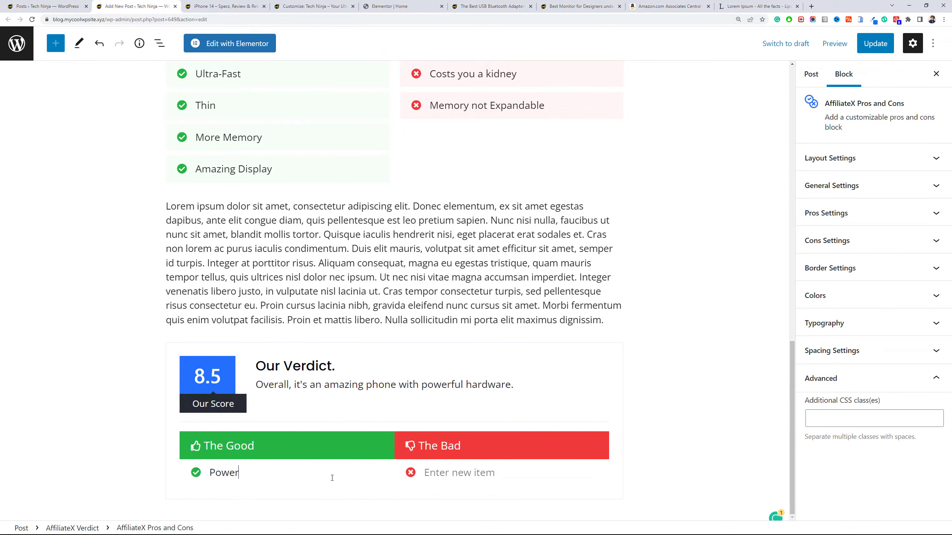
pyautogui.write('ful Hardware')
pyautogui.click(426, 479)
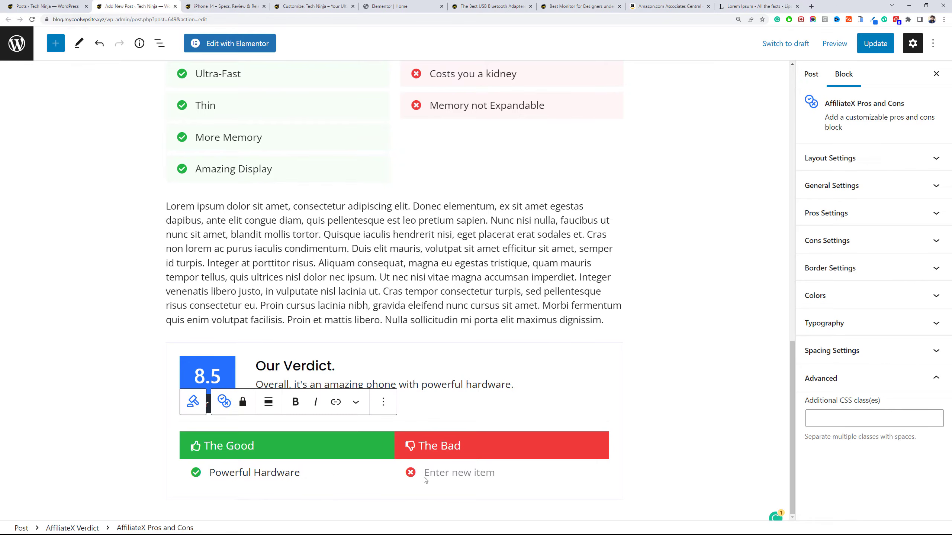
pyautogui.write('Expensive')
pyautogui.scroll(6, 642, 452)
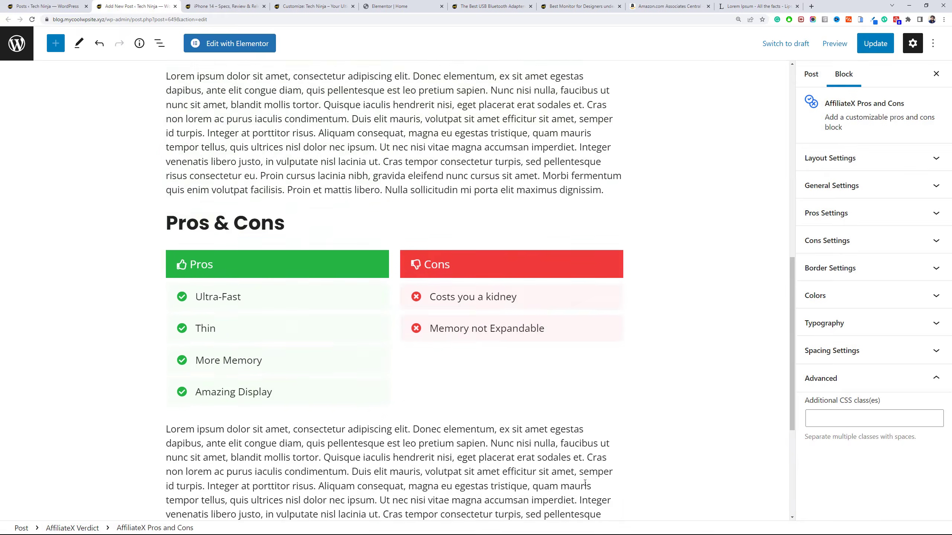
pyautogui.scroll(-6, 641, 451)
# Add a heading reading "Purchasing Options" below the verdict block.
pyautogui.click(641, 451)
pyautogui.scroll(-1, 641, 469)
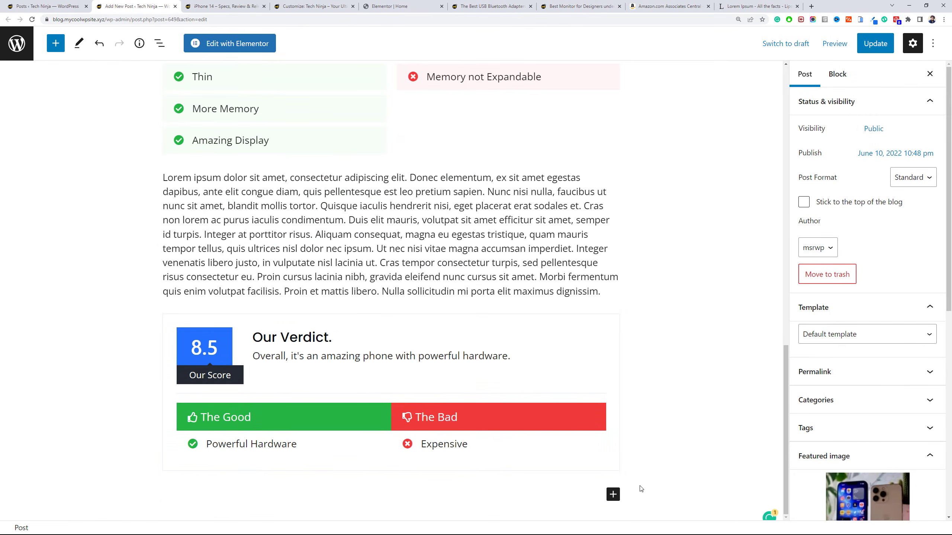
pyautogui.click(613, 495)
pyautogui.click(695, 358)
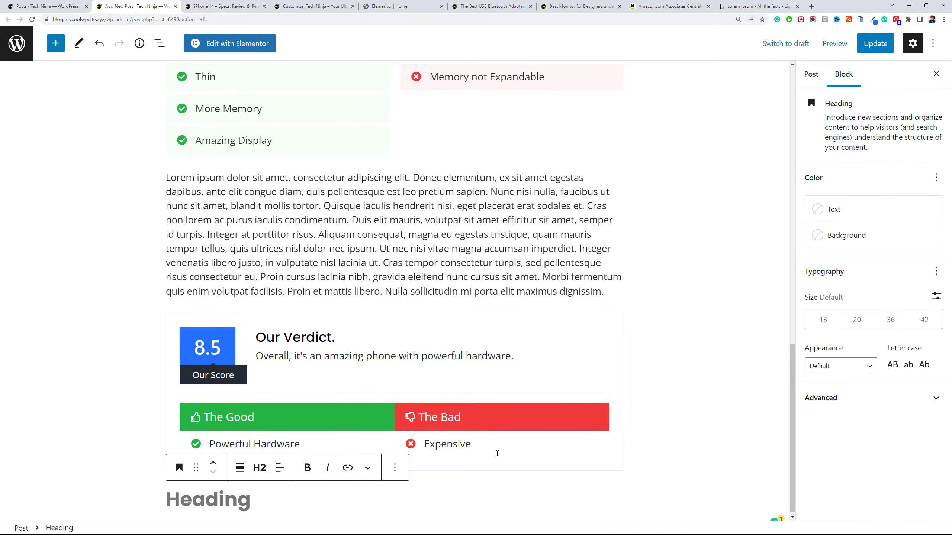
pyautogui.write('Purchasin')
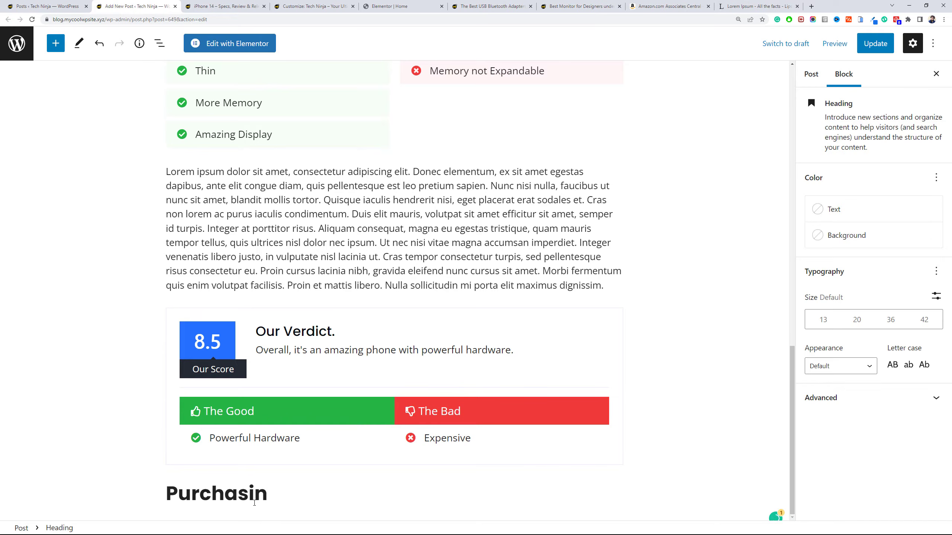
pyautogui.write('g Options')
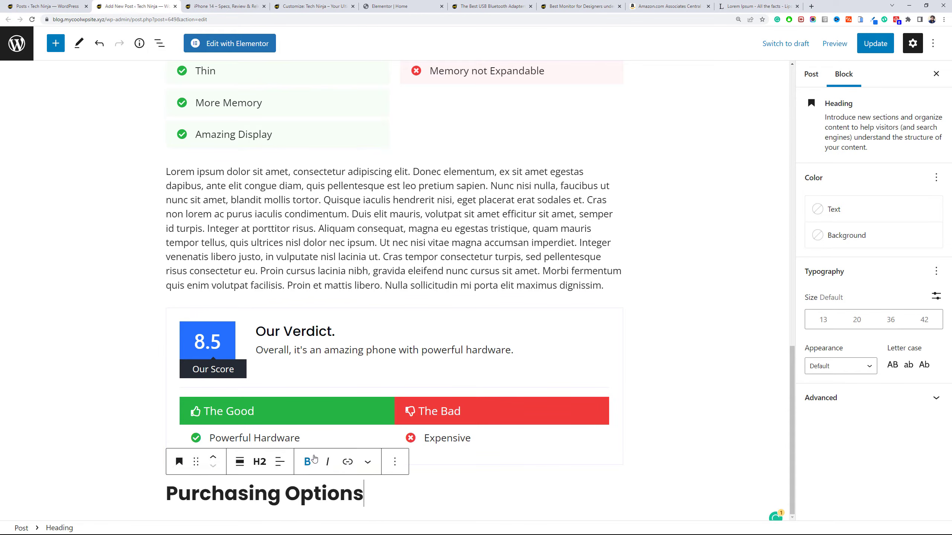
pyautogui.click(648, 428)
# Insert an AffiliateX Call To Action block under the "Purchasing Options" heading and set it to Layout Two.
pyautogui.scroll(-1, 647, 427)
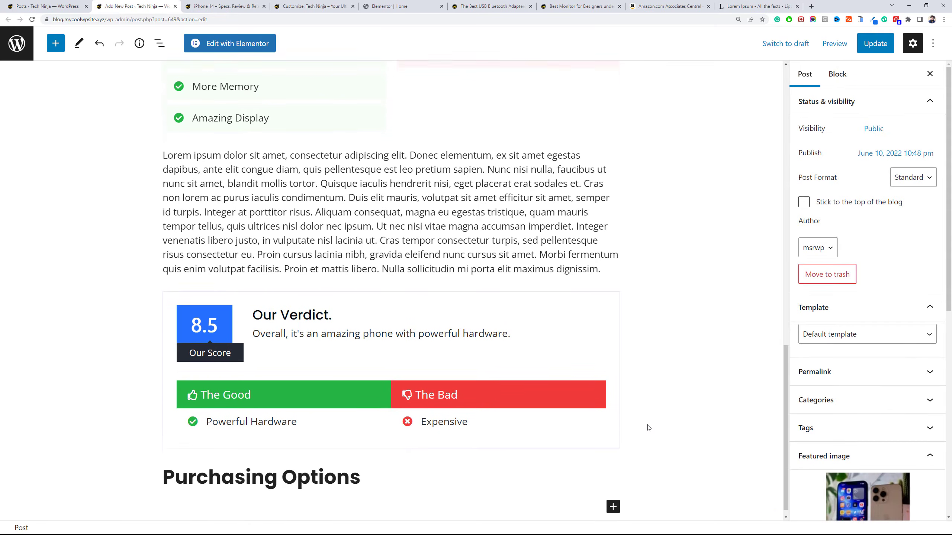
pyautogui.scroll(3, 179, 162)
pyautogui.scroll(-3, 557, 357)
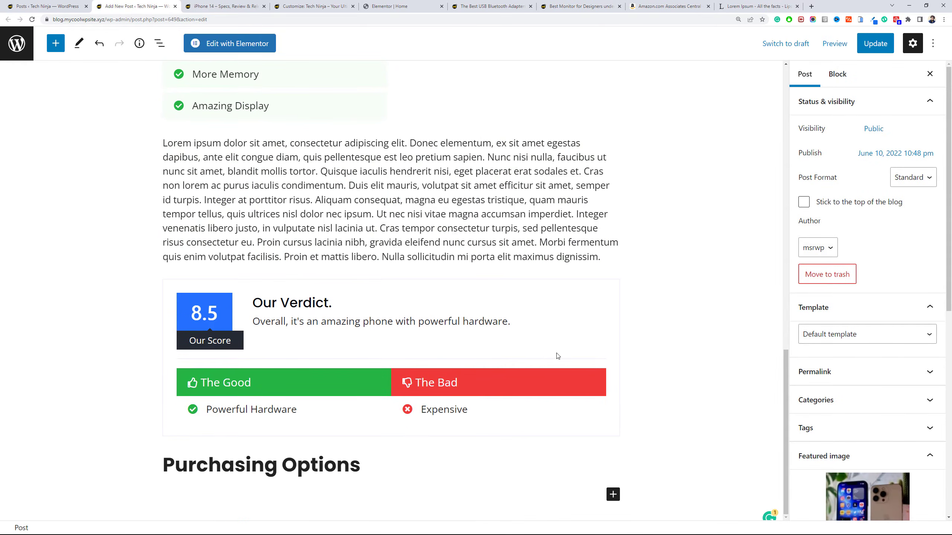
pyautogui.click(55, 44)
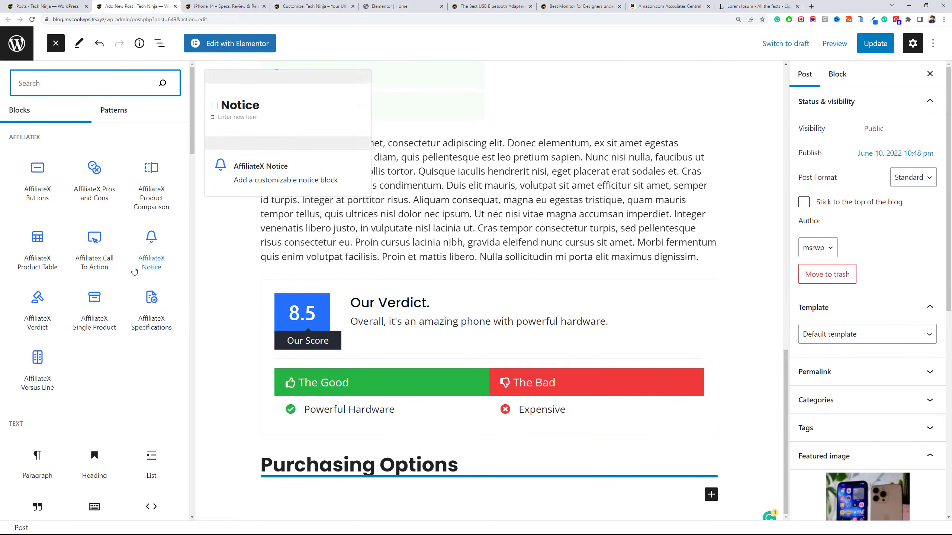
pyautogui.click(89, 266)
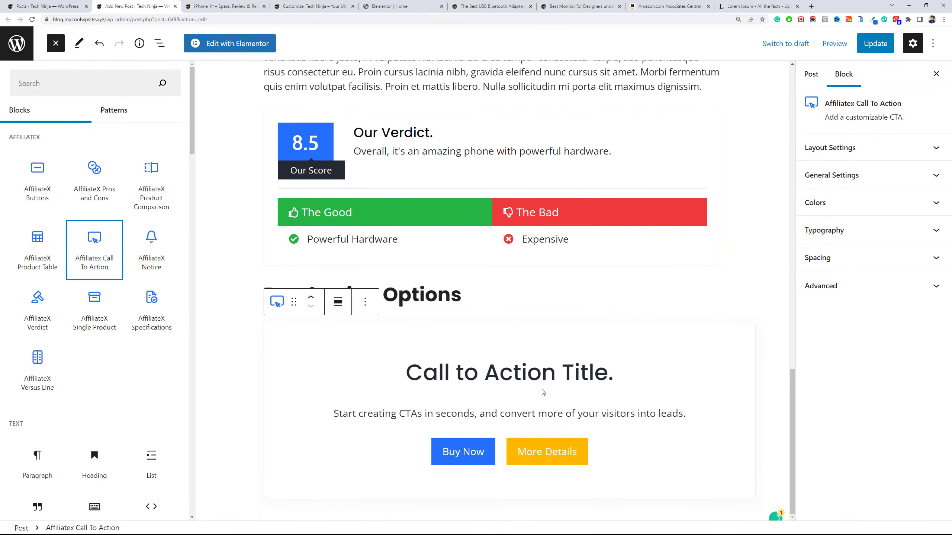
pyautogui.click(830, 147)
pyautogui.click(872, 185)
pyautogui.click(877, 210)
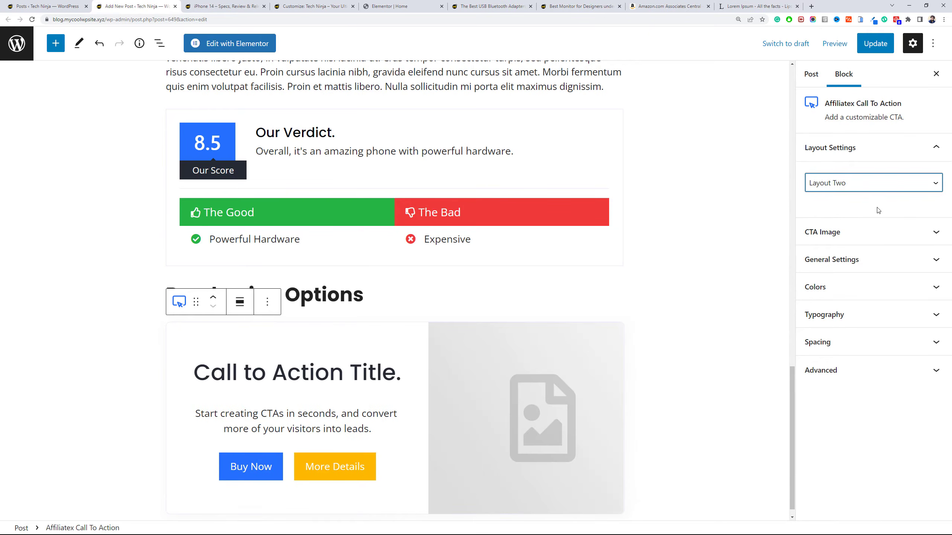
# Change the call-to-action block's title to "Amazon.".
pyautogui.scroll(-1, 487, 263)
pyautogui.click(398, 360)
pyautogui.moveTo(395, 360); pyautogui.dragTo(193, 364)
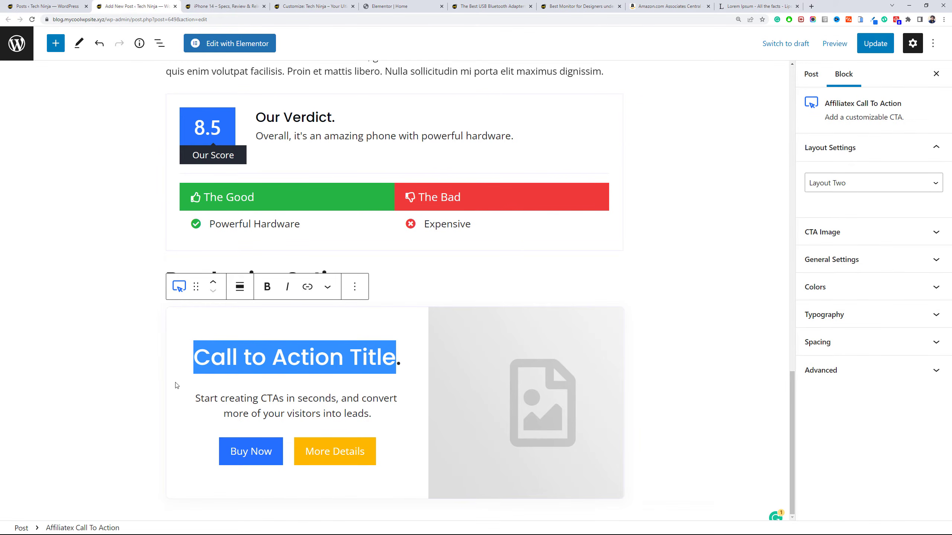
pyautogui.write('But')
pyautogui.press('BackSpace')
pyautogui.press('BackSpace')
pyautogui.press('BackSpace')
pyautogui.write('A')
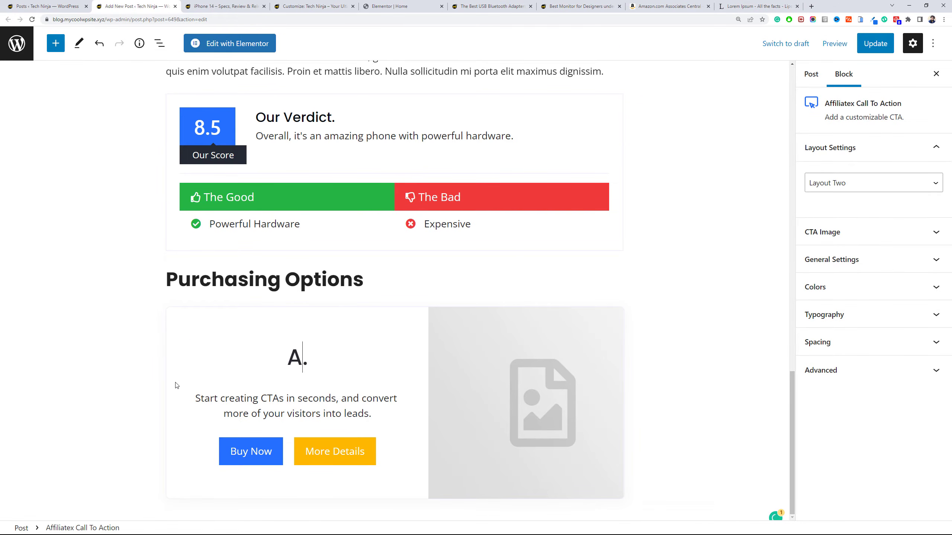
pyautogui.write('mazo')
pyautogui.press('BackSpace')
pyautogui.write('on')
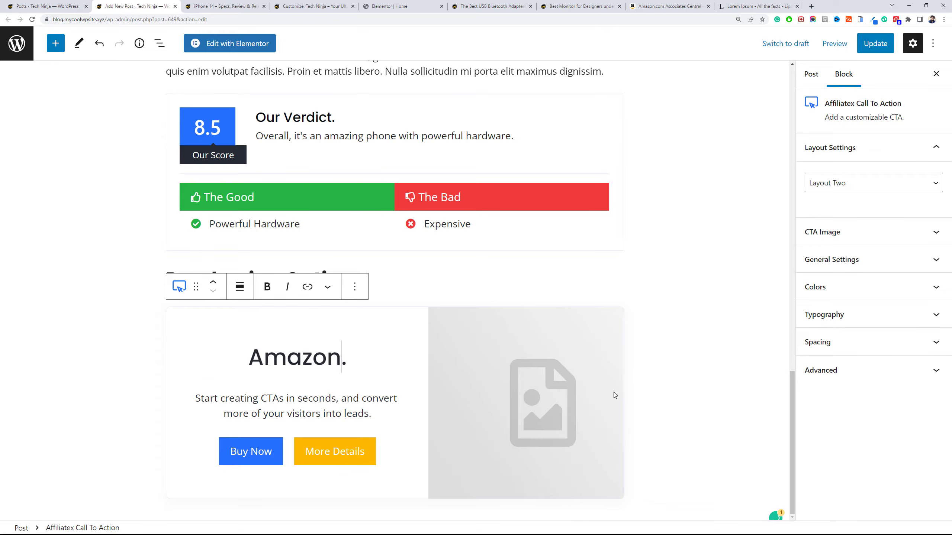
# Set the call-to-action block's image to iPhone-13-pro.-7-768x512-1.webp from the media library.
pyautogui.click(575, 396)
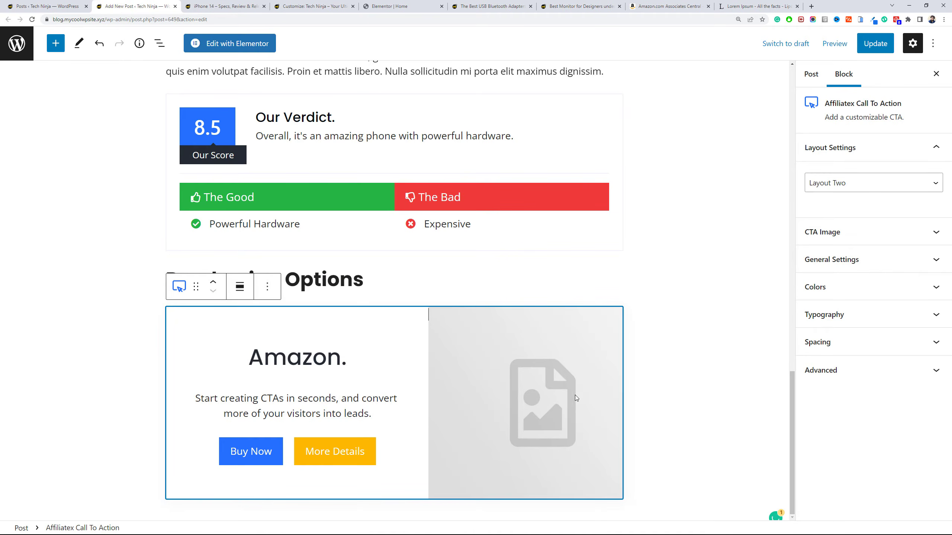
pyautogui.click(871, 233)
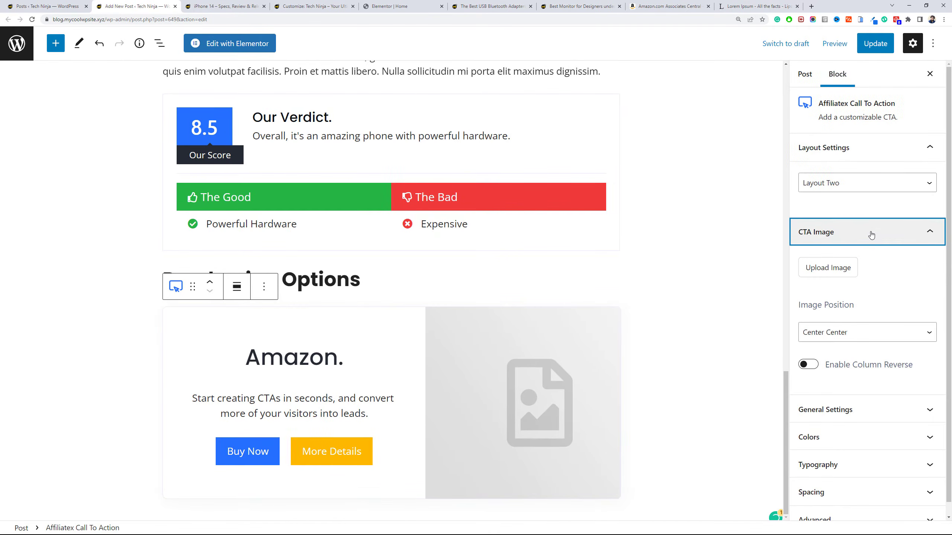
pyautogui.click(848, 273)
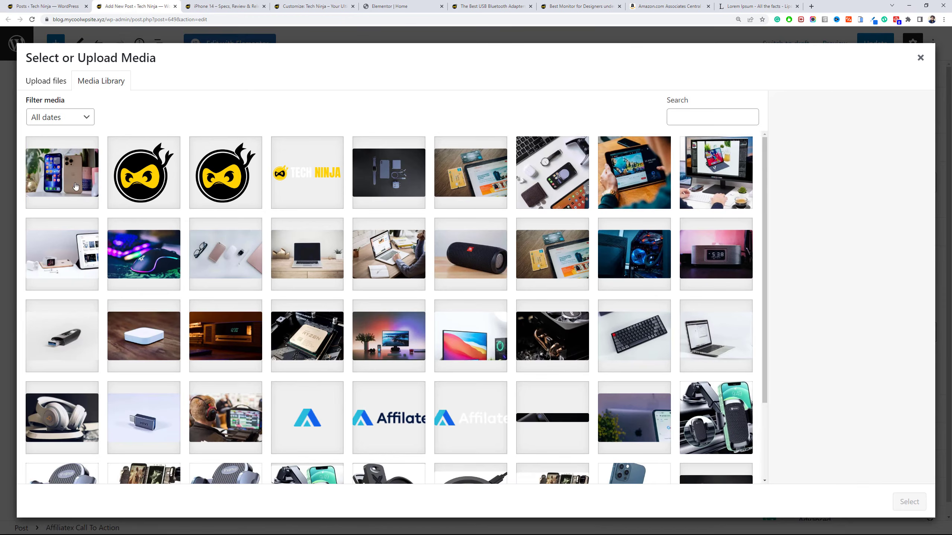
pyautogui.click(76, 186)
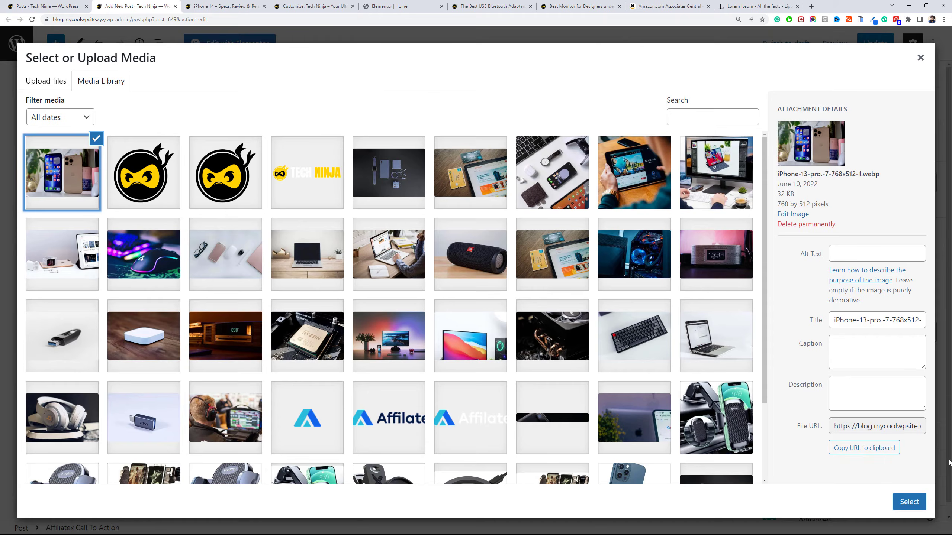
pyautogui.click(909, 501)
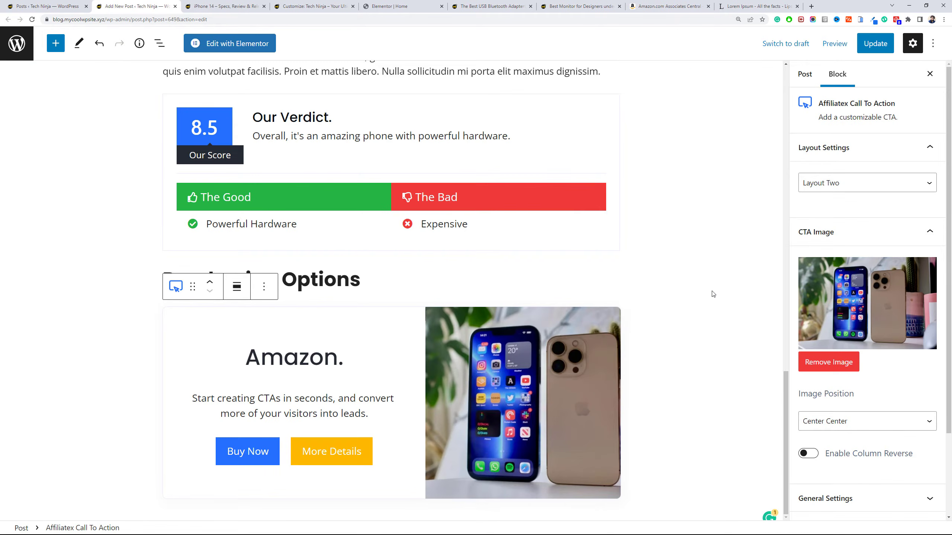
# Replace the call-to-action block's placeholder description with "Starting from $1199".
pyautogui.click(306, 414)
pyautogui.moveTo(392, 430); pyautogui.dragTo(195, 393)
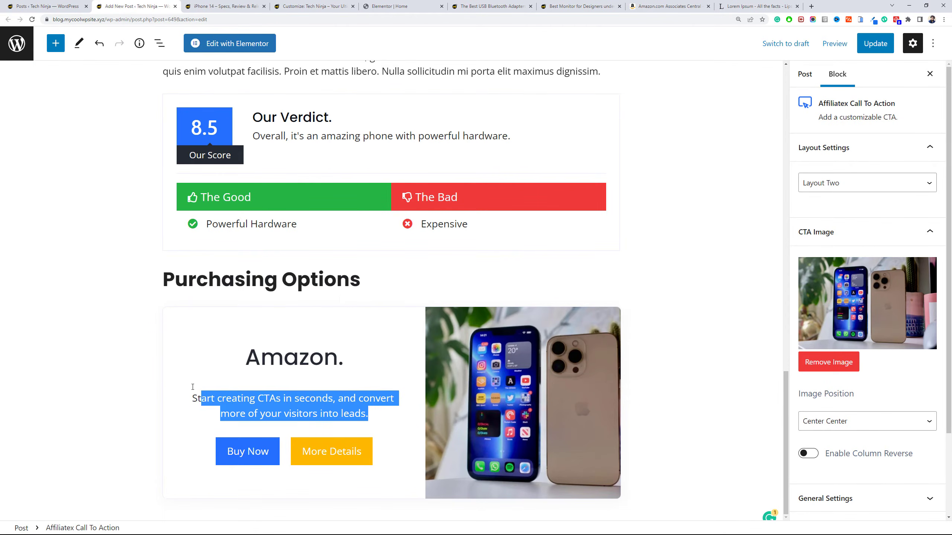
pyautogui.write('Starting from $1199')
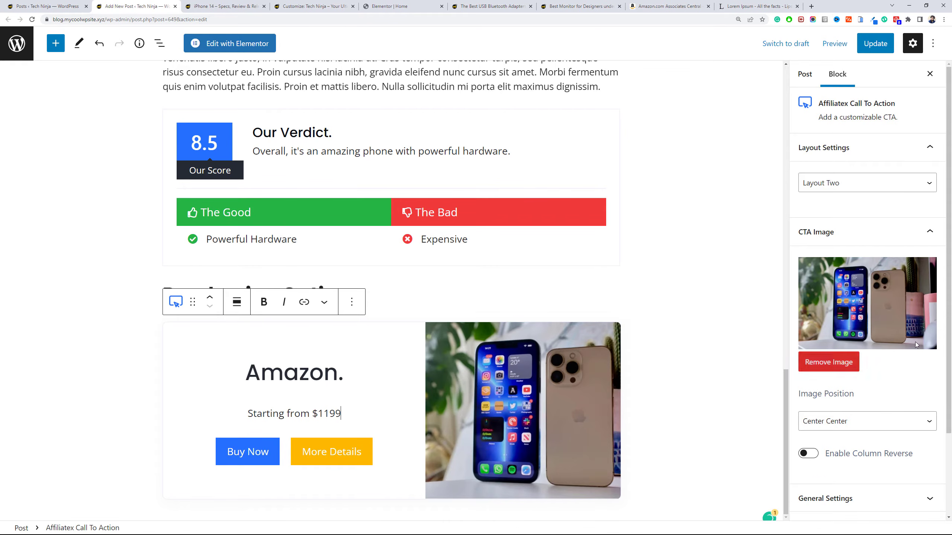
# Examine the call-to-action block's general settings and its Buy Now button's link, border, size, width and alignment settings.
pyautogui.scroll(-3, 907, 318)
pyautogui.scroll(3, 861, 300)
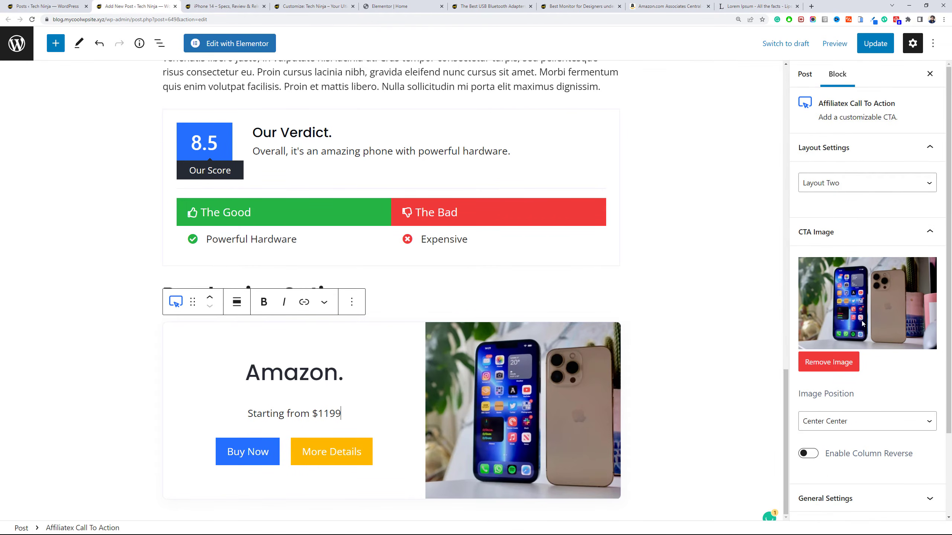
pyautogui.click(855, 241)
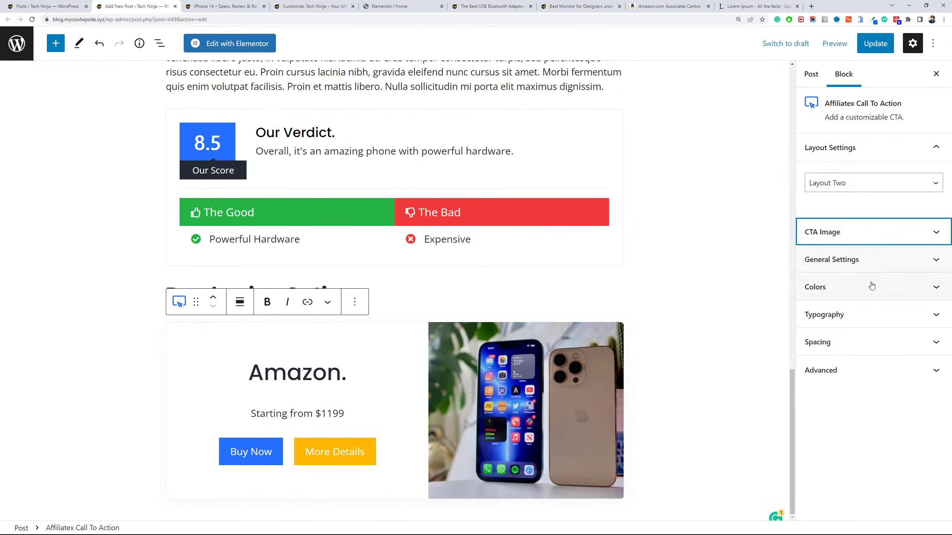
pyautogui.click(866, 269)
pyautogui.scroll(-4, 868, 270)
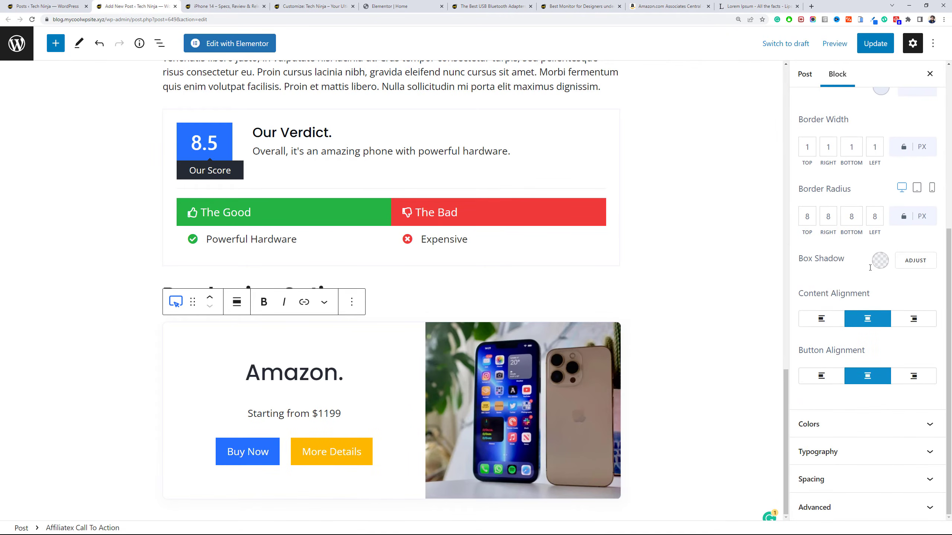
pyautogui.click(264, 449)
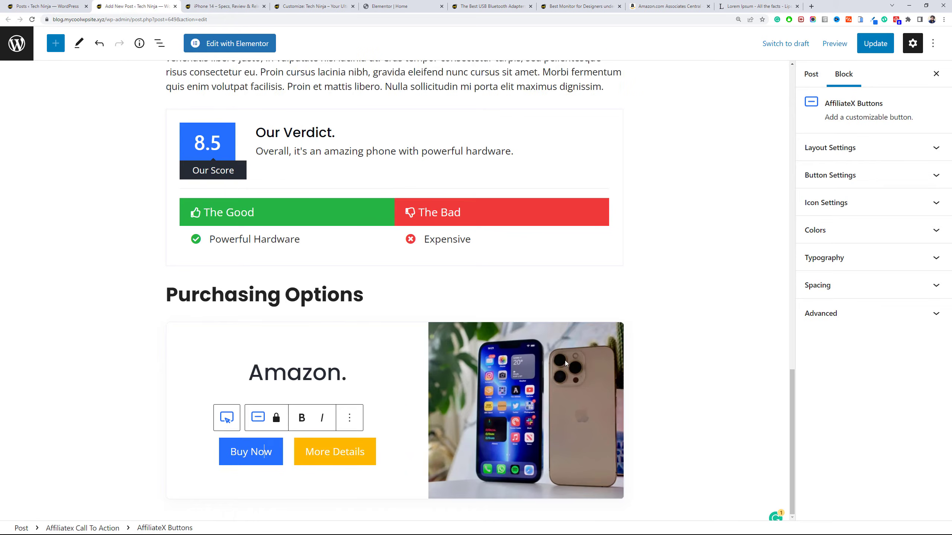
pyautogui.click(870, 178)
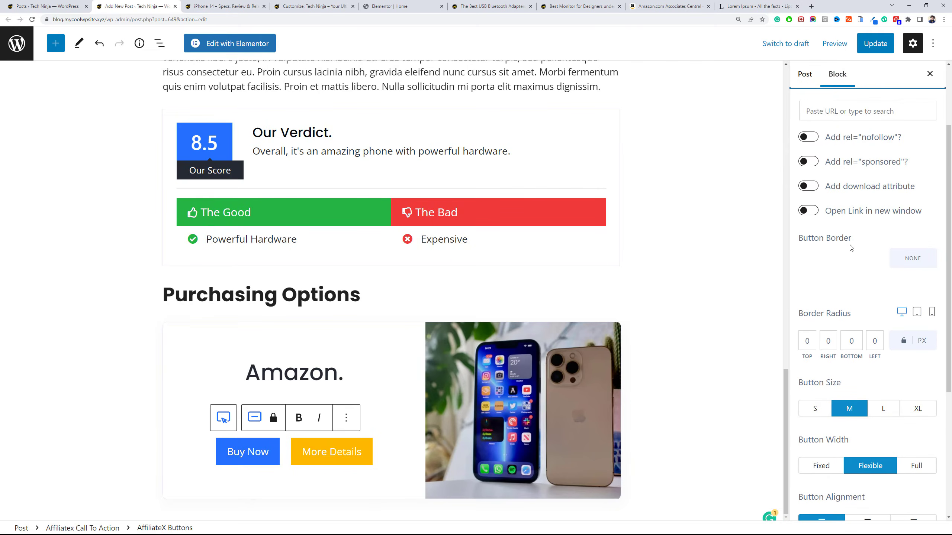
pyautogui.scroll(3, 838, 176)
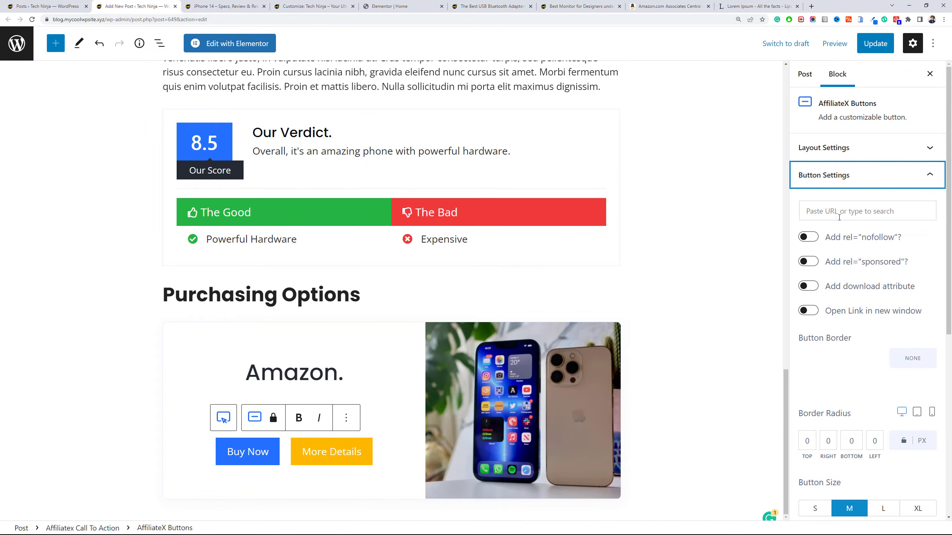
pyautogui.click(849, 216)
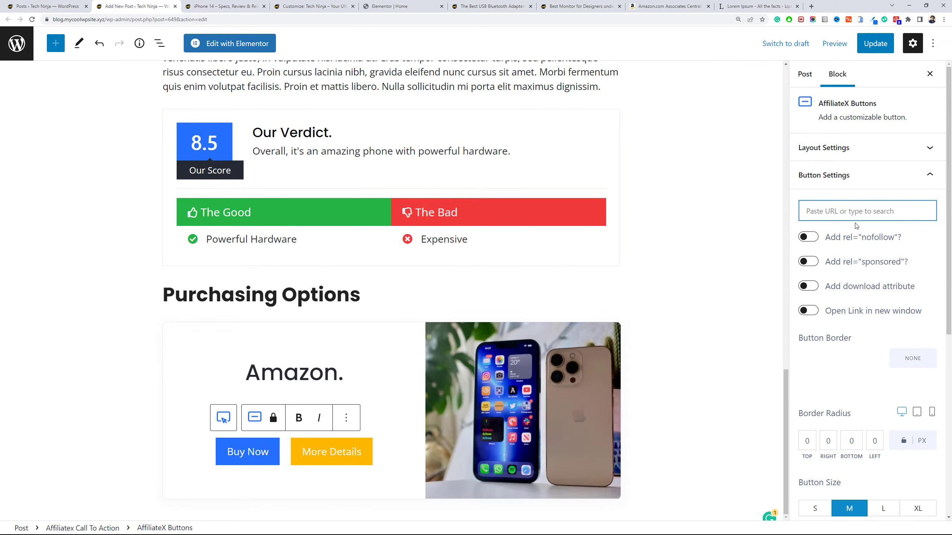
pyautogui.scroll(-5, 857, 225)
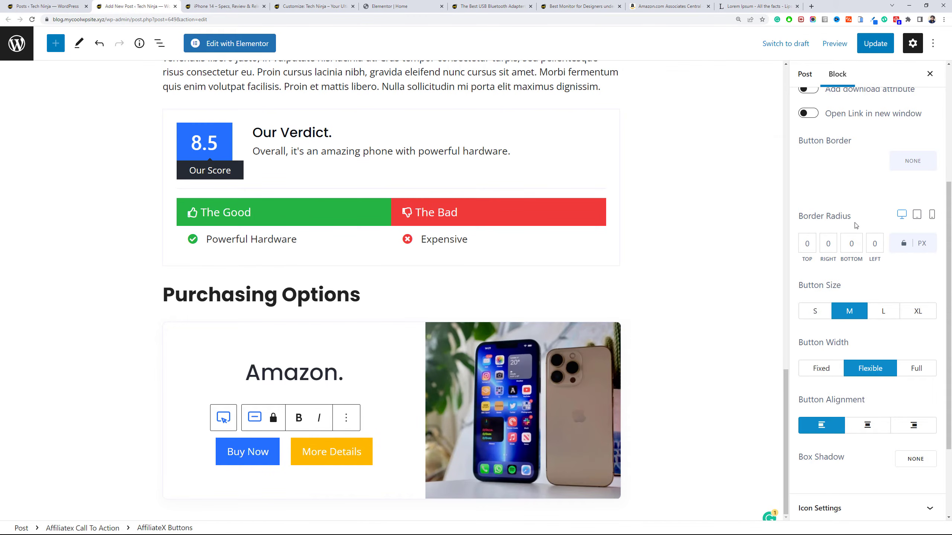
pyautogui.scroll(3, 712, 150)
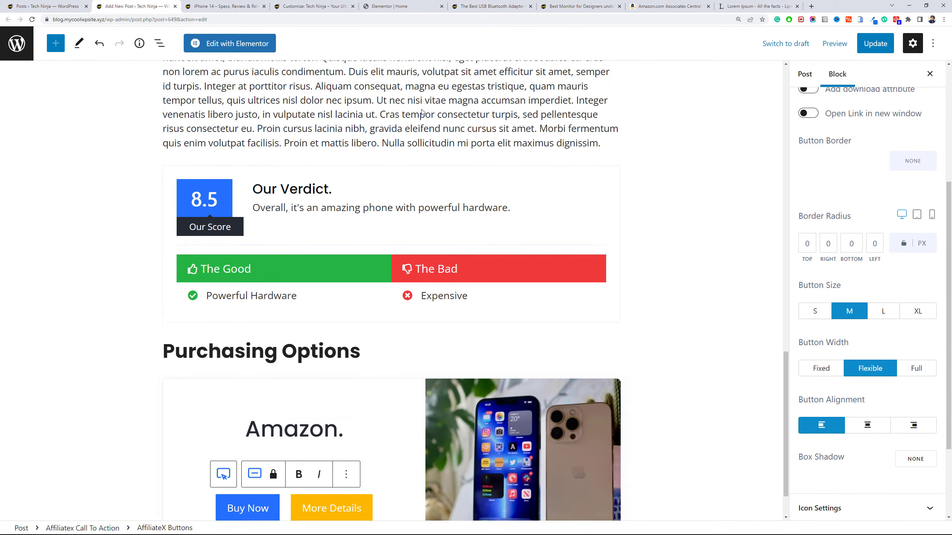
# Examine the Xenvo Pro Lens Kit product box in the published USB Bluetooth adapters article.
pyautogui.click(481, 5)
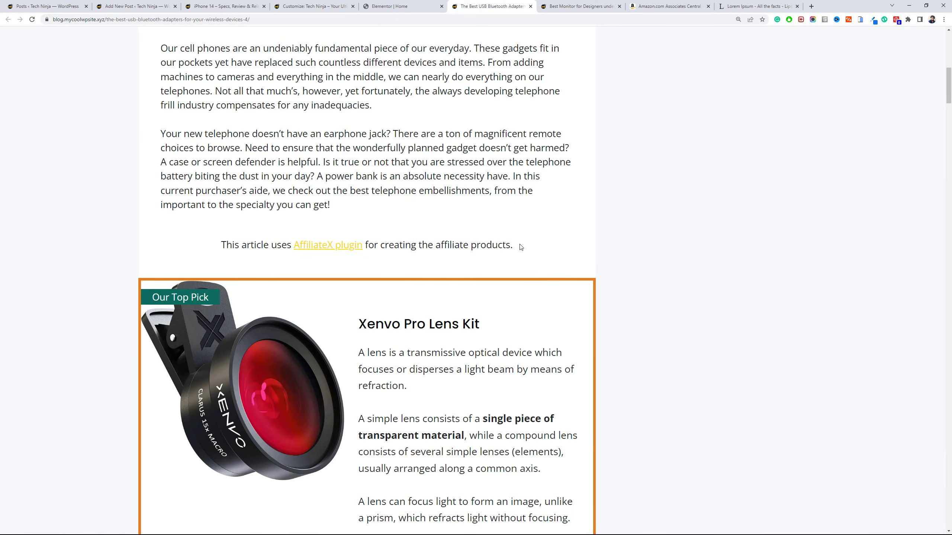
pyautogui.scroll(-8, 553, 265)
pyautogui.scroll(6, 517, 278)
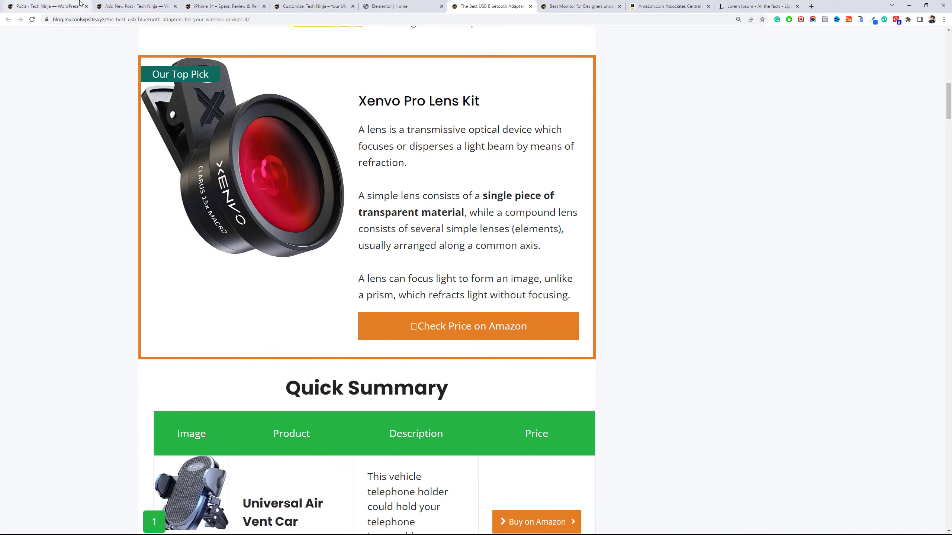
# Open the first "The Best USB Bluetooth Adapters for Your Wireless Devices" post for editing, check its top-pick box's block type, and leave without saving.
pyautogui.click(45, 6)
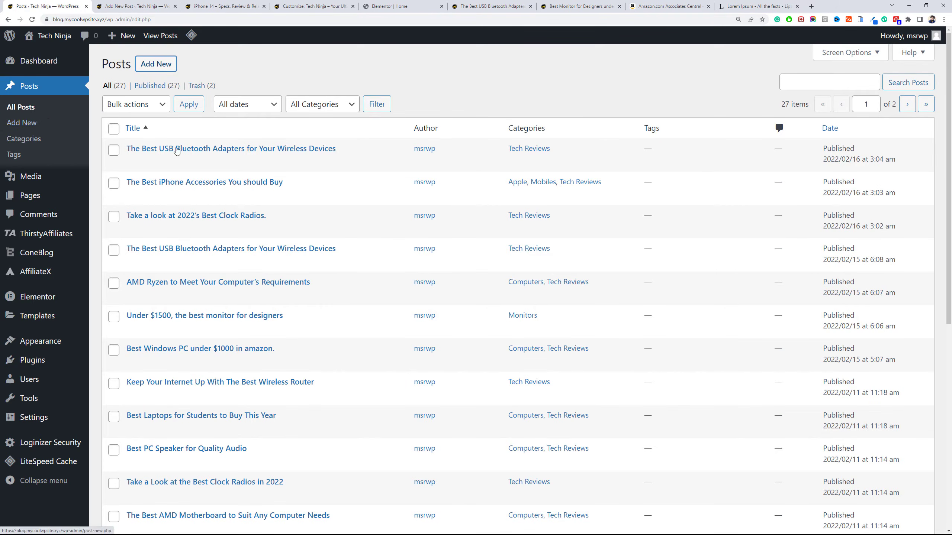
pyautogui.click(132, 163)
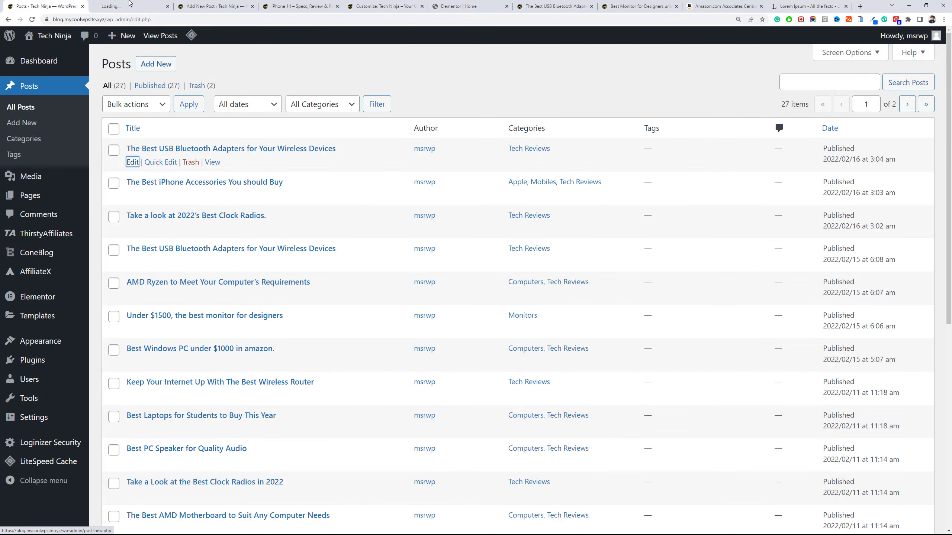
pyautogui.click(129, 4)
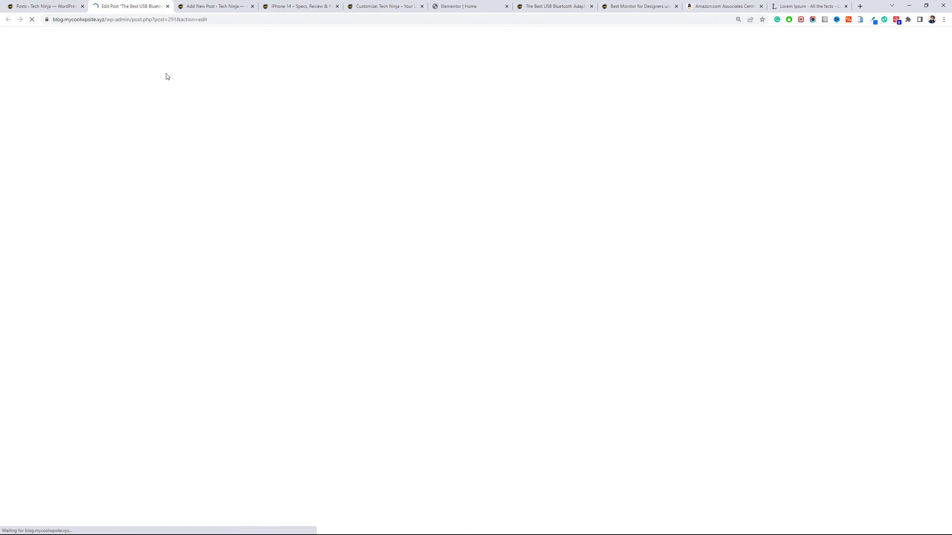
pyautogui.scroll(-8, 461, 263)
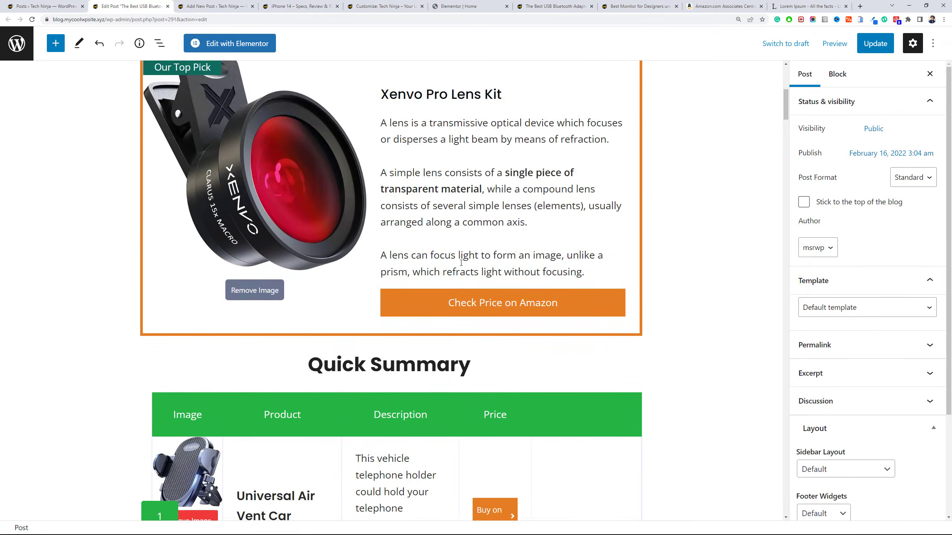
pyautogui.scroll(-1, 461, 262)
pyautogui.scroll(4, 374, 225)
pyautogui.click(210, 172)
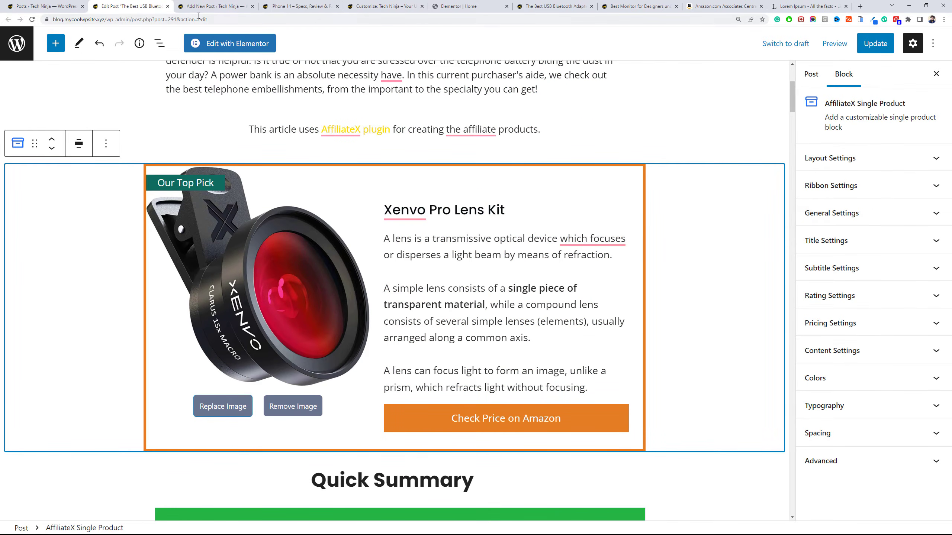
pyautogui.click(168, 7)
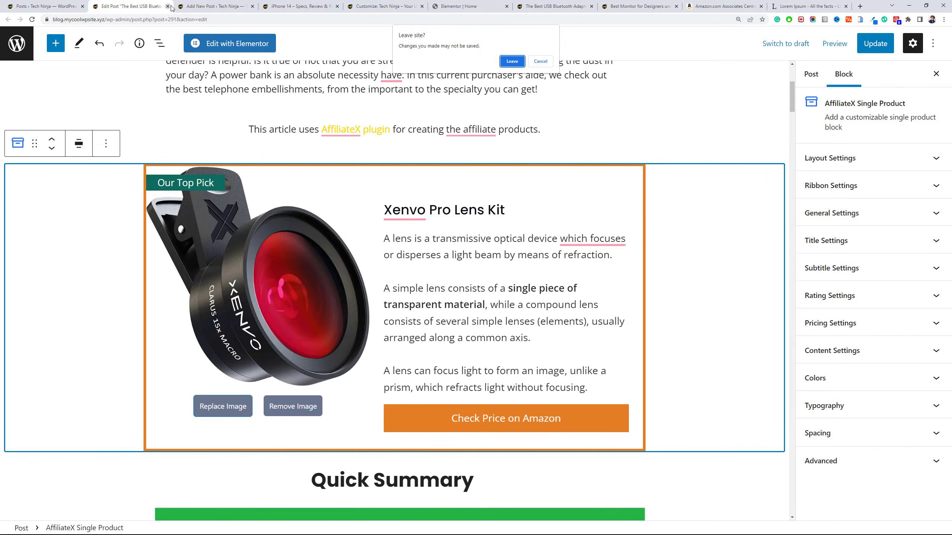
pyautogui.click(512, 61)
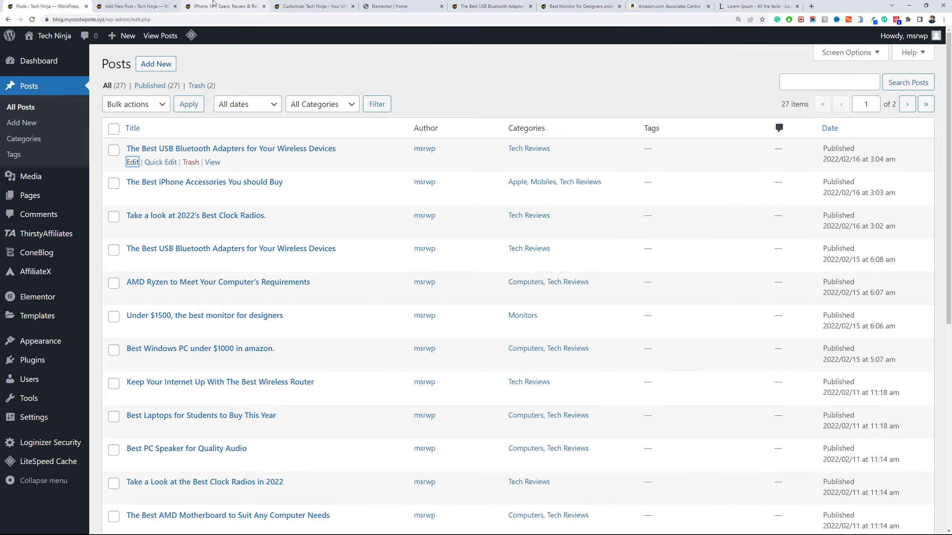
# Delete the Amazon call-to-action block under the "Purchasing Options" heading in the iPhone 14 article.
pyautogui.click(135, 6)
pyautogui.scroll(-3, 387, 333)
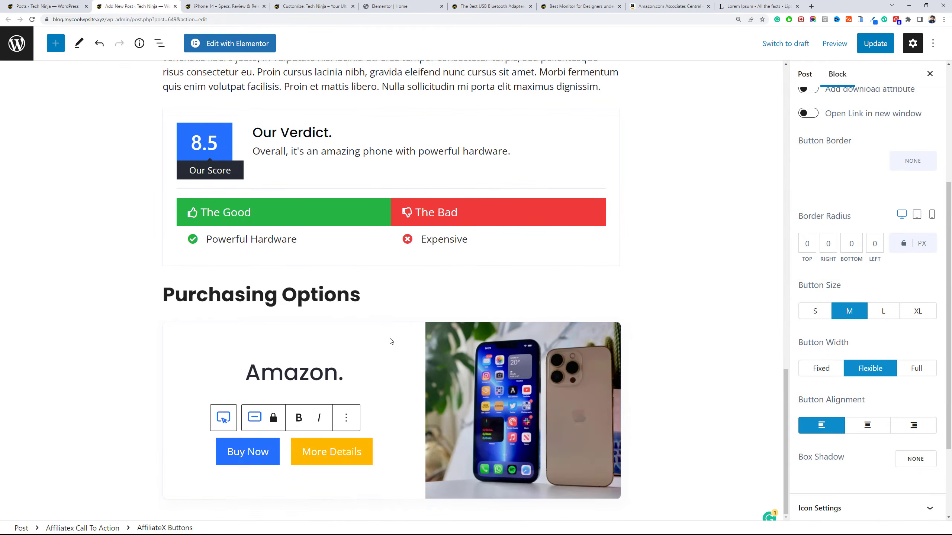
pyautogui.click(390, 341)
pyautogui.click(268, 306)
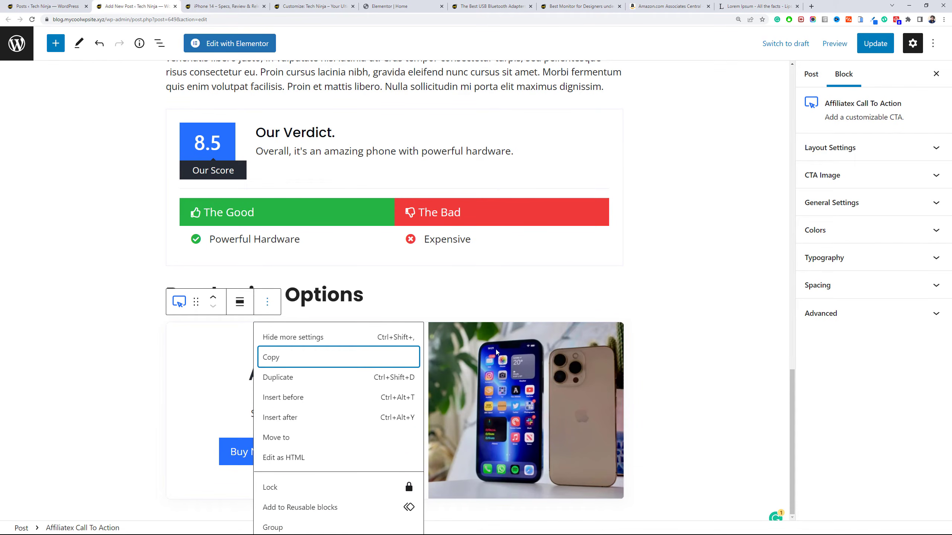
pyautogui.click(500, 331)
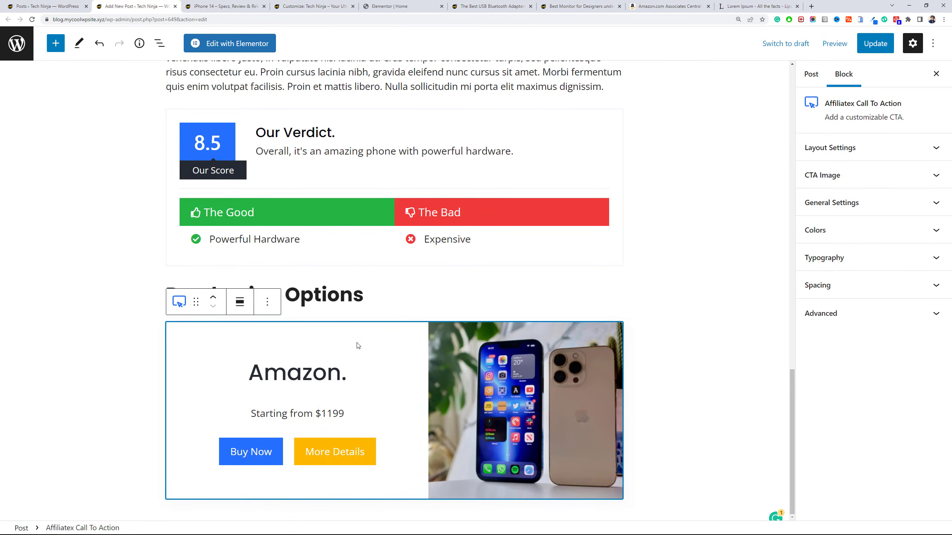
pyautogui.press('Delete')
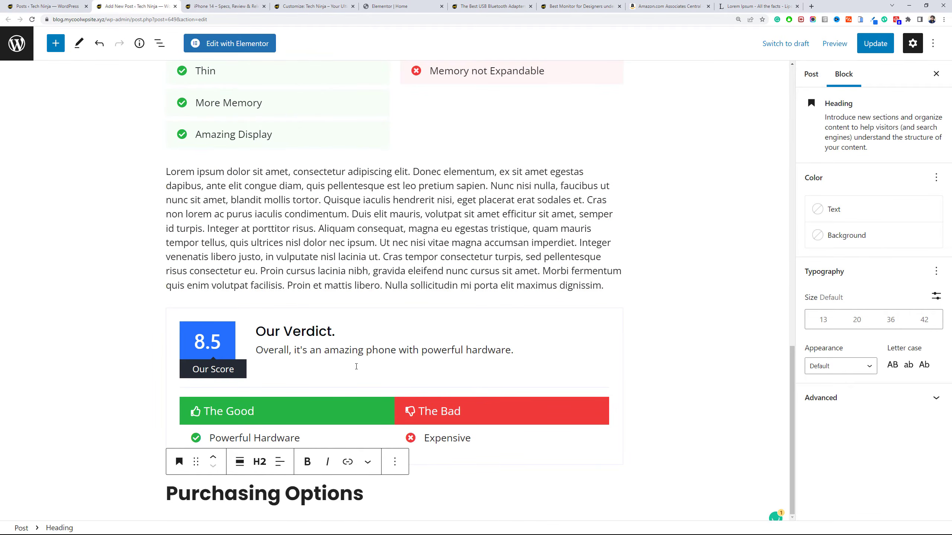
# Insert an AffiliateX Single Product block under the "Purchasing Options" heading.
pyautogui.click(682, 431)
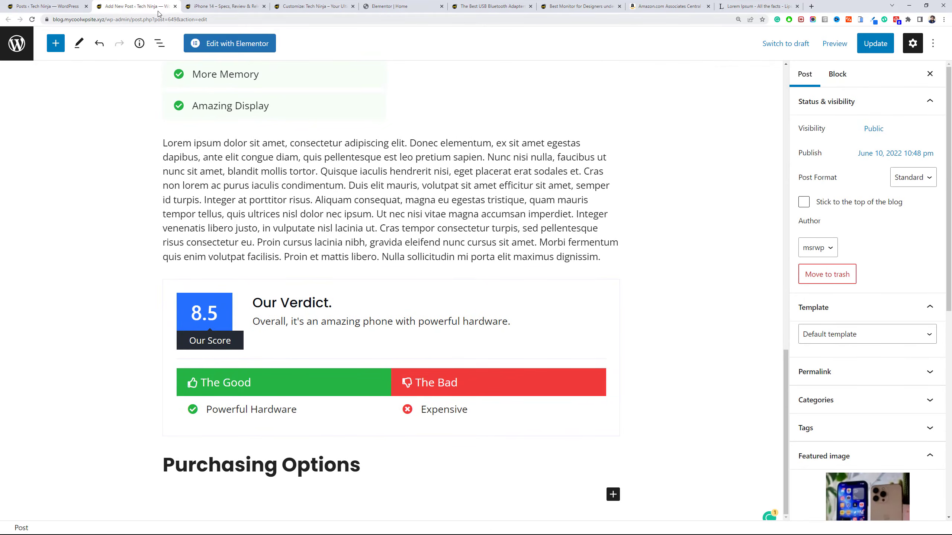
pyautogui.click(56, 43)
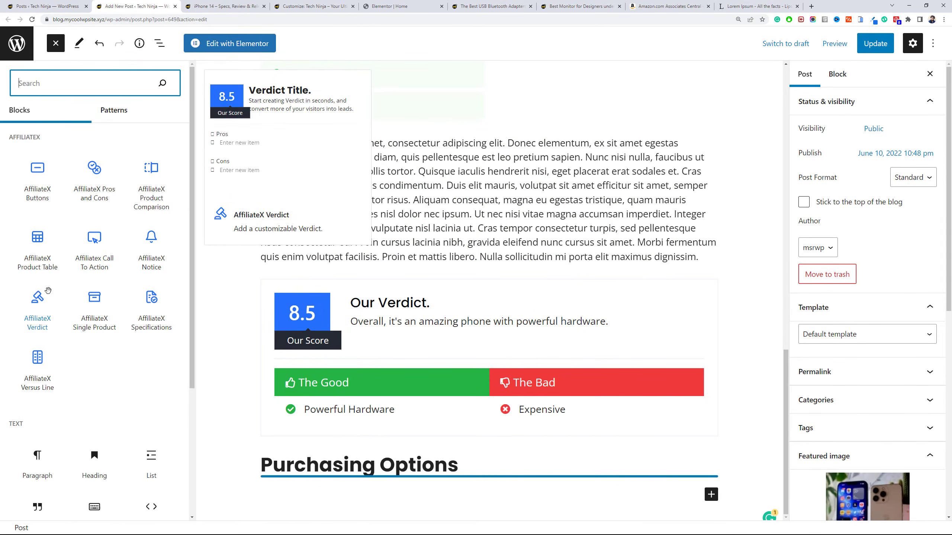
pyautogui.click(96, 317)
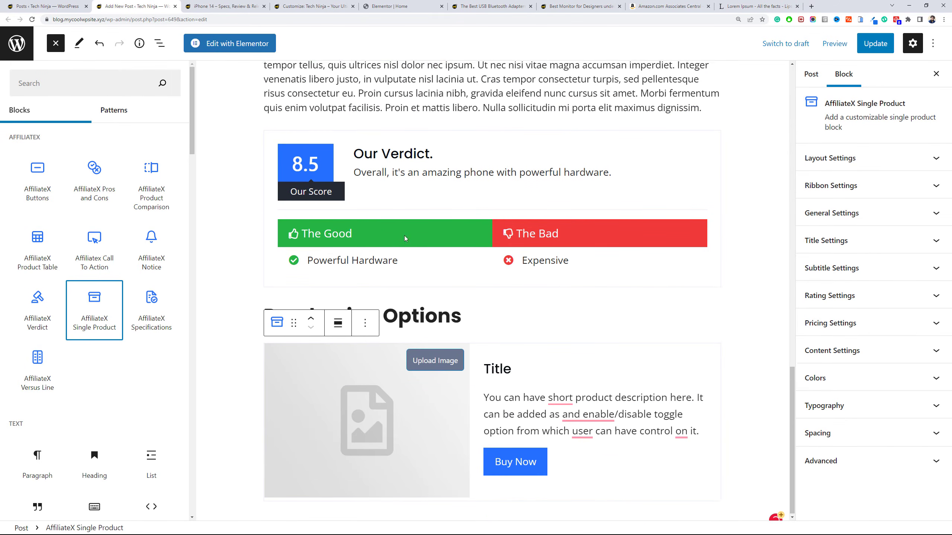
pyautogui.scroll(4, 511, 421)
pyautogui.click(451, 473)
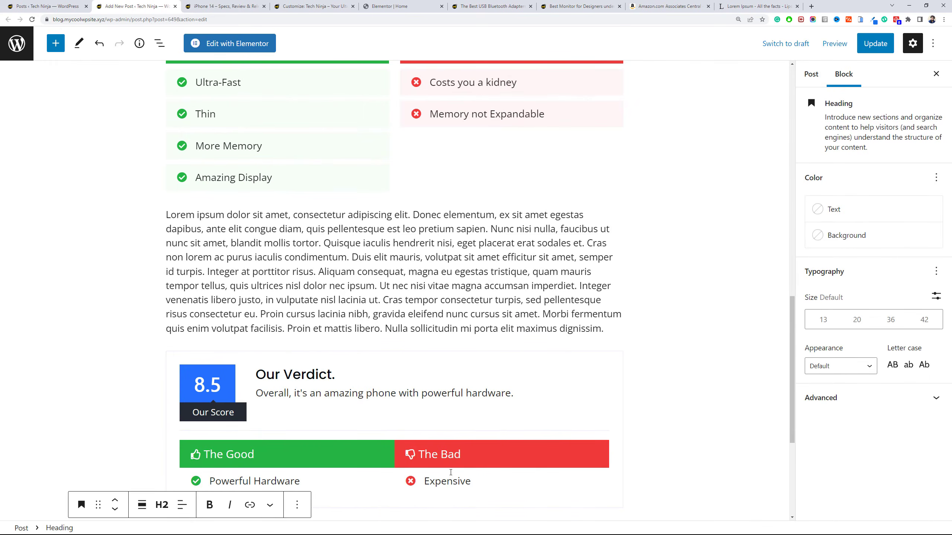
# Set the single product block's image to the iPhone photo from the media library.
pyautogui.scroll(-4, 464, 473)
pyautogui.click(346, 362)
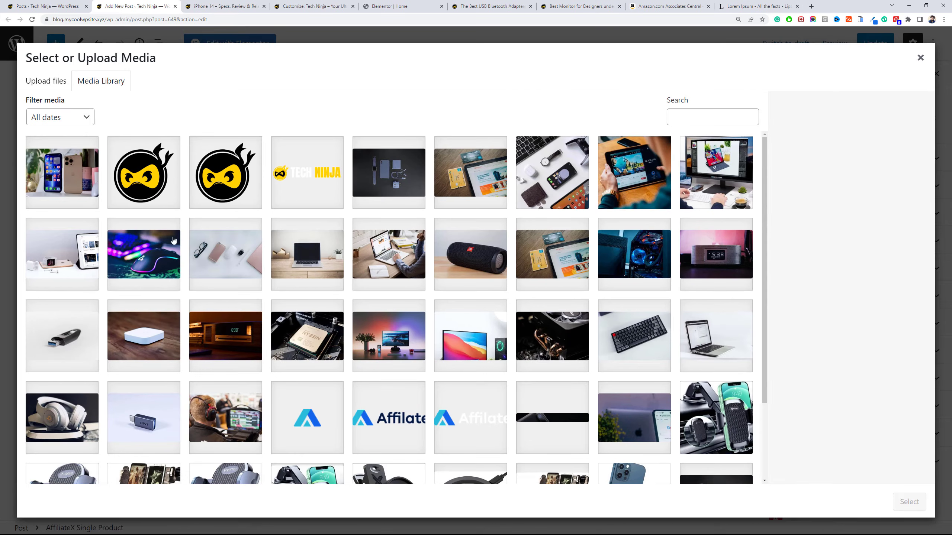
pyautogui.click(87, 186)
pyautogui.click(909, 502)
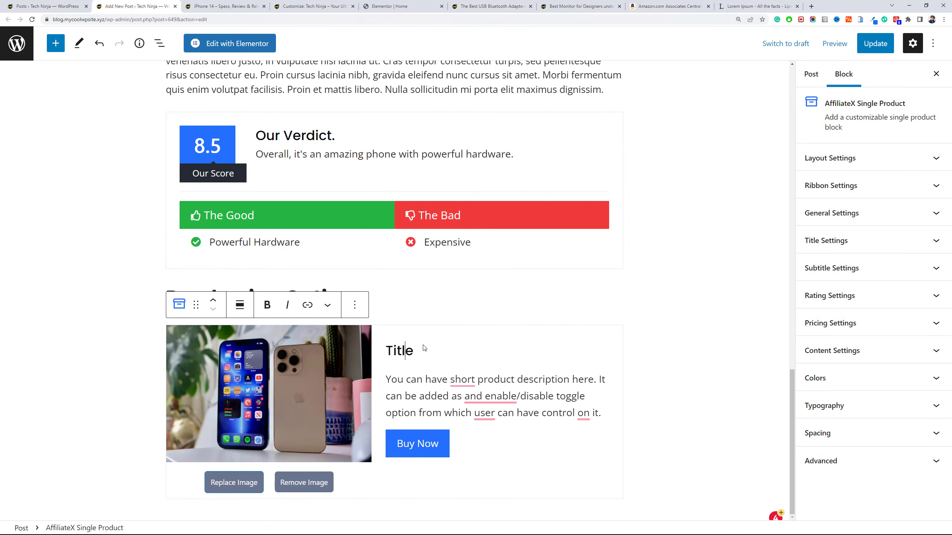
# Change the single product block's title to "Apple iPhone 14".
pyautogui.doubleClick(395, 350)
pyautogui.write('Apple ')
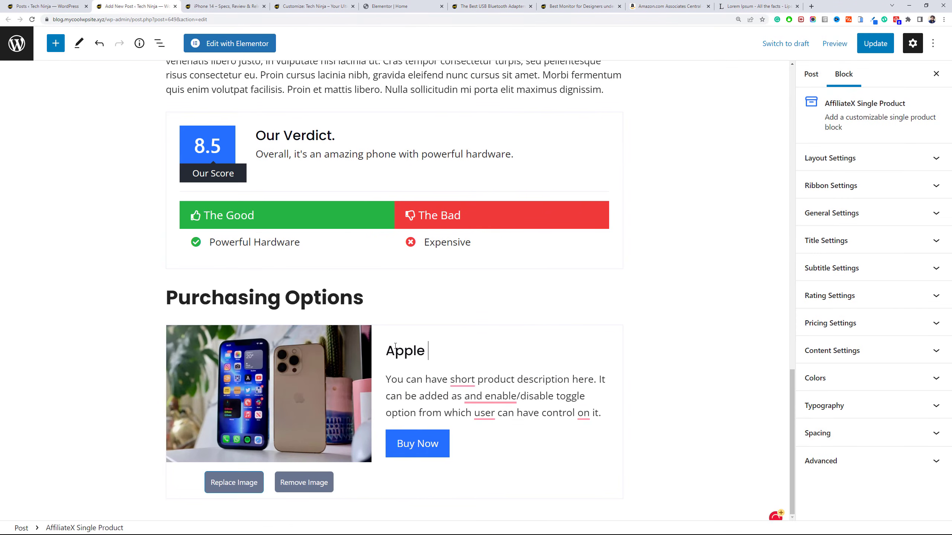
pyautogui.write('iPhone 14')
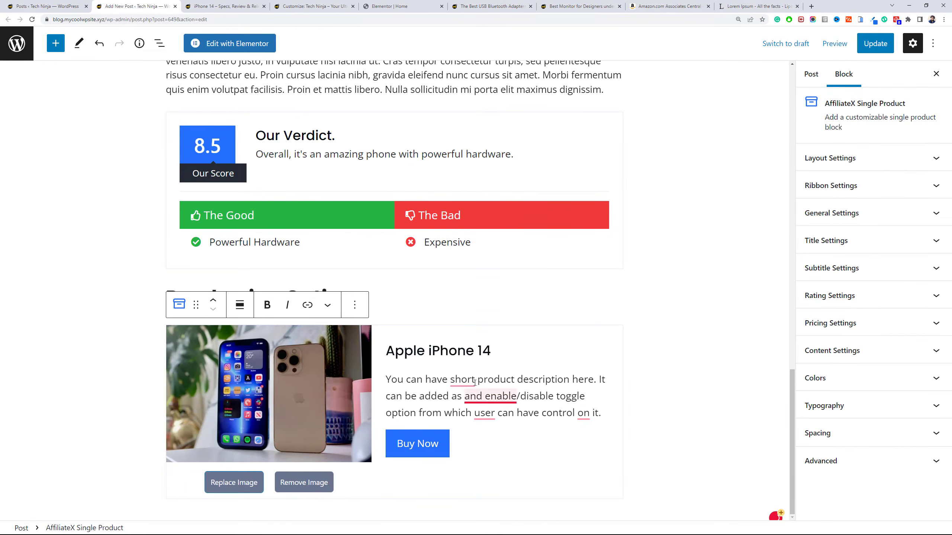
# Replace the product description with "Apple iPhone 14 Mini, Pro & Max is available for sale on amazon." and a second line "Starting from $999".
pyautogui.click(487, 6)
pyautogui.click(143, 7)
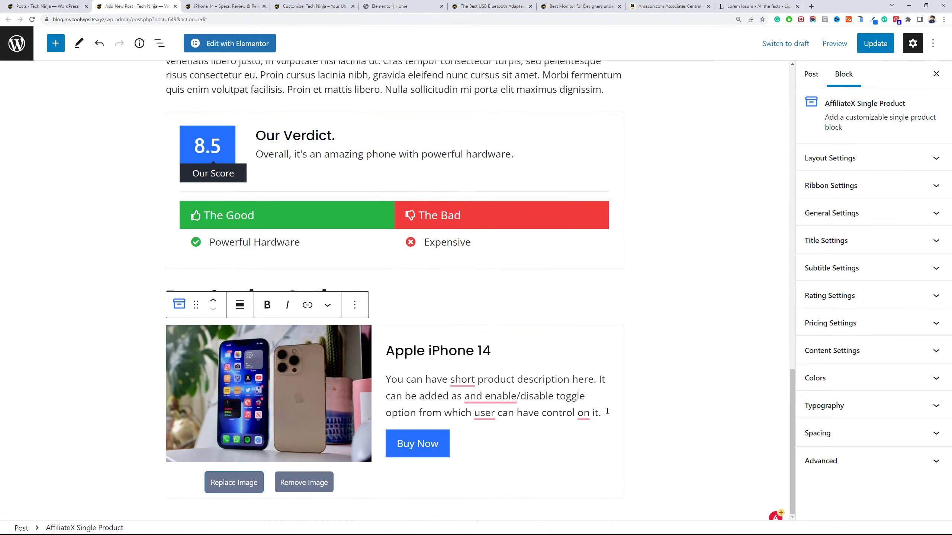
pyautogui.tripleClick(607, 411)
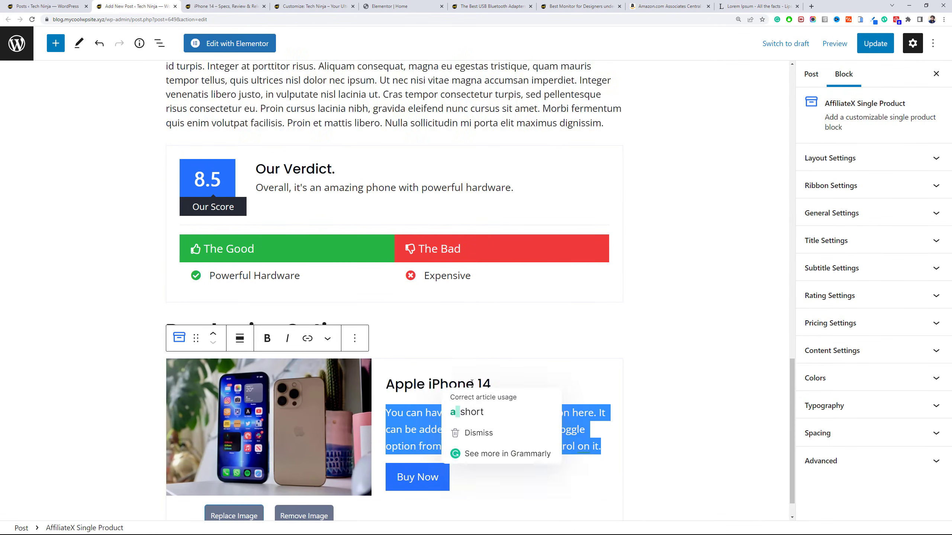
pyautogui.write('Apple iPhone 14 ')
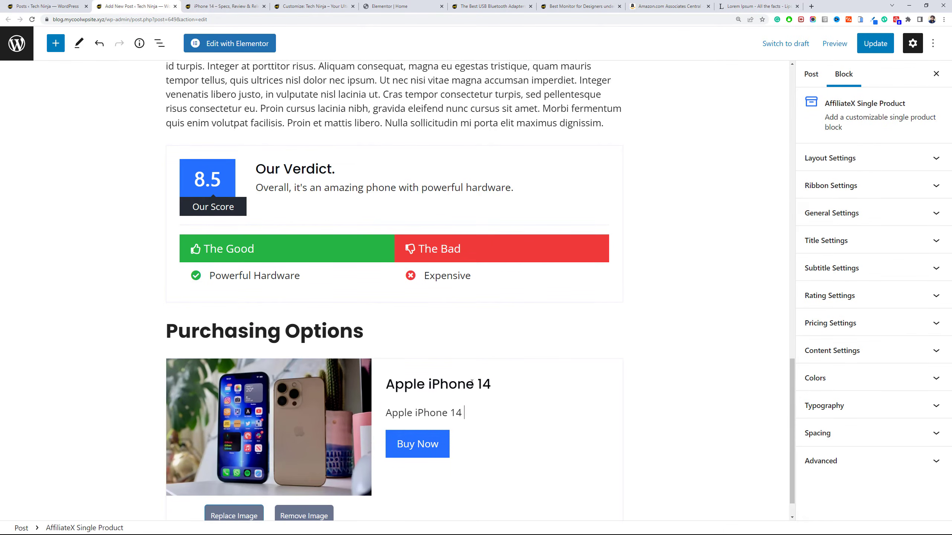
pyautogui.write('Mini')
pyautogui.press('BackSpace')
pyautogui.press('BackSpace')
pyautogui.write('Max is available for sale on amazon.')
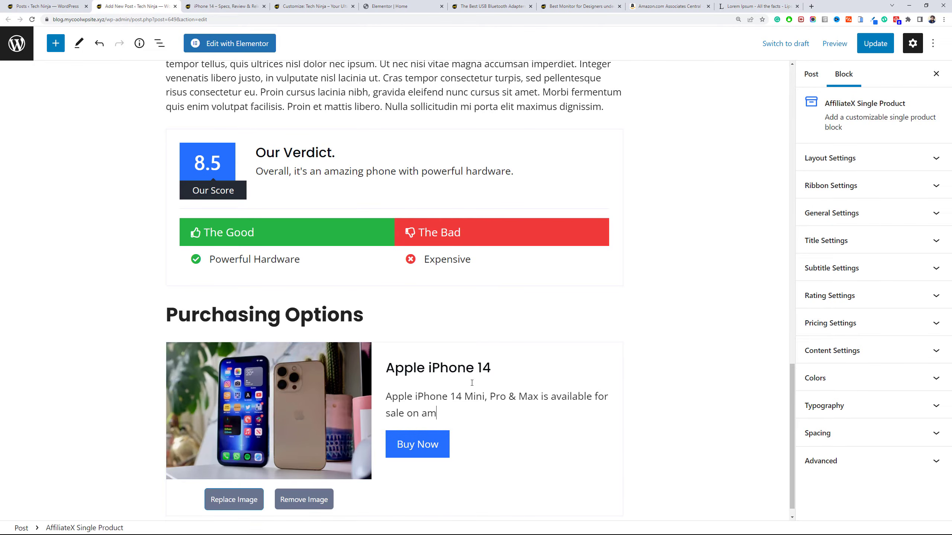
pyautogui.press('Return')
pyautogui.write('Starting from')
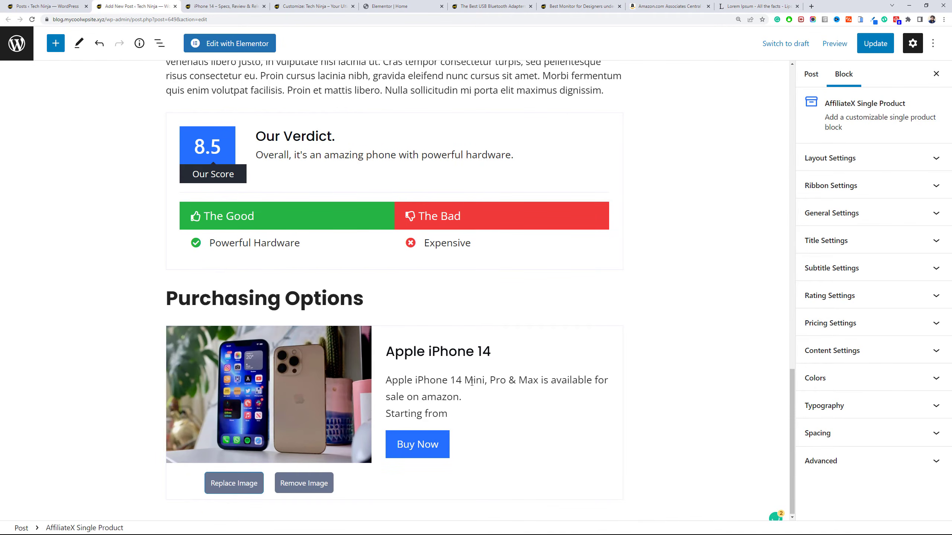
pyautogui.write(' $999')
# Make the "$999" price in the single product block's description bold.
pyautogui.moveTo(474, 413); pyautogui.dragTo(450, 413)
pyautogui.click(268, 305)
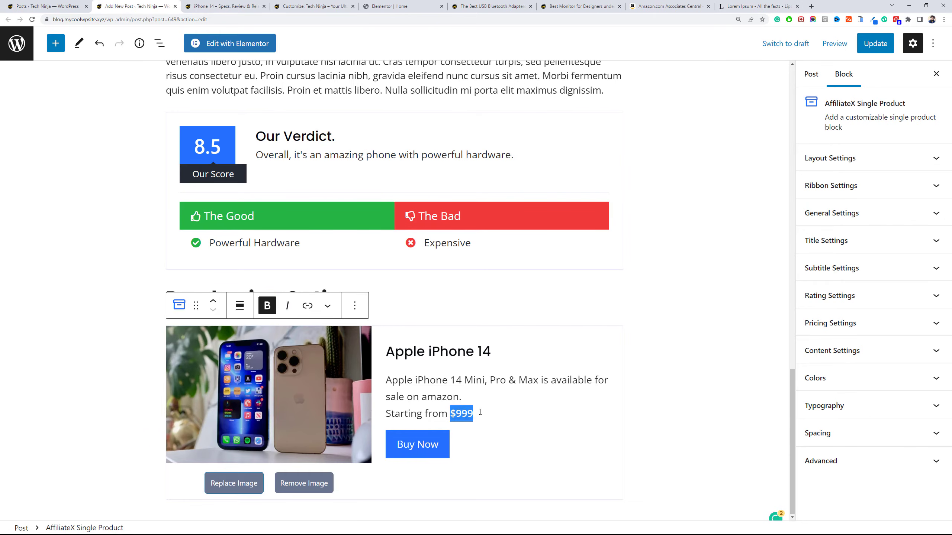
pyautogui.click(481, 412)
pyautogui.write('f')
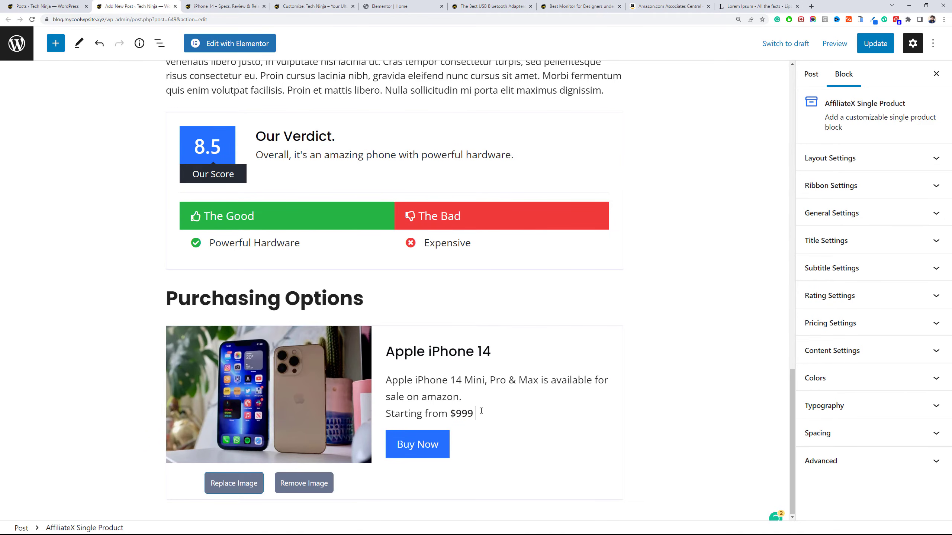
# Change the "Buy Now" button's layout to Price Button and enable its rel="sponsored" attribute.
pyautogui.click(454, 443)
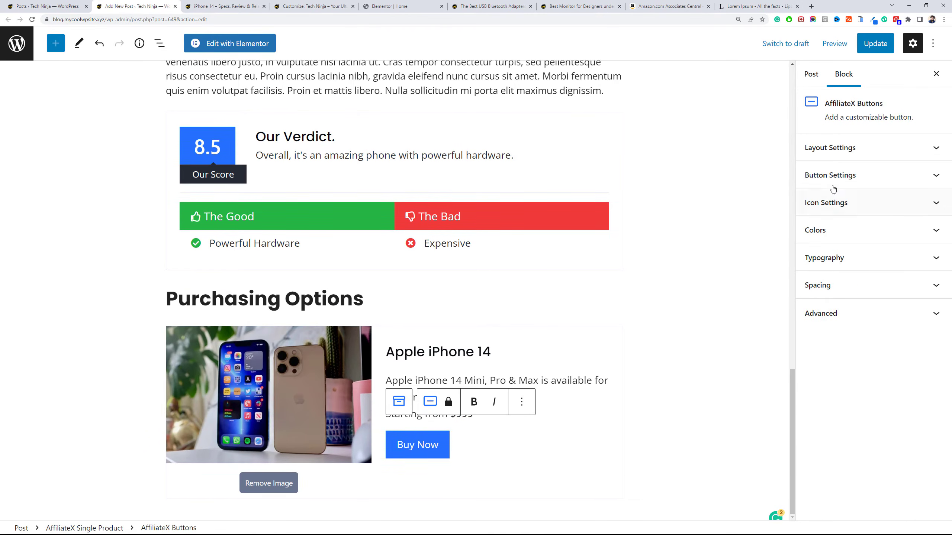
pyautogui.click(832, 188)
pyautogui.scroll(-5, 861, 210)
pyautogui.scroll(5, 862, 210)
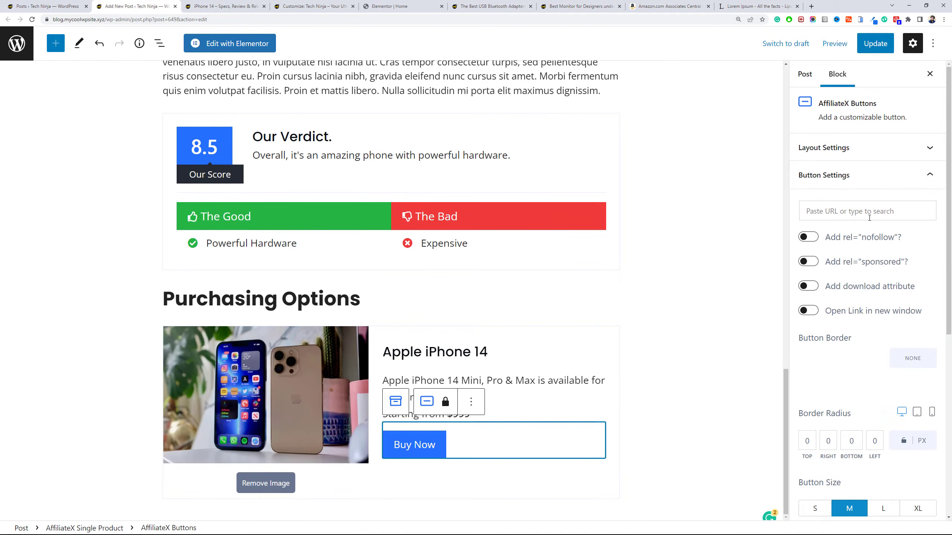
pyautogui.click(858, 147)
pyautogui.click(861, 205)
pyautogui.click(857, 235)
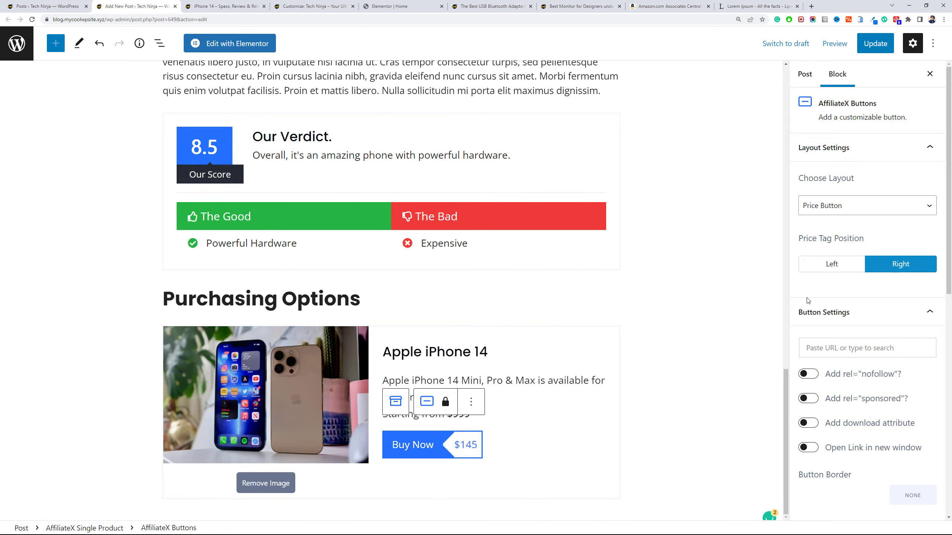
pyautogui.scroll(-3, 807, 300)
pyautogui.click(813, 288)
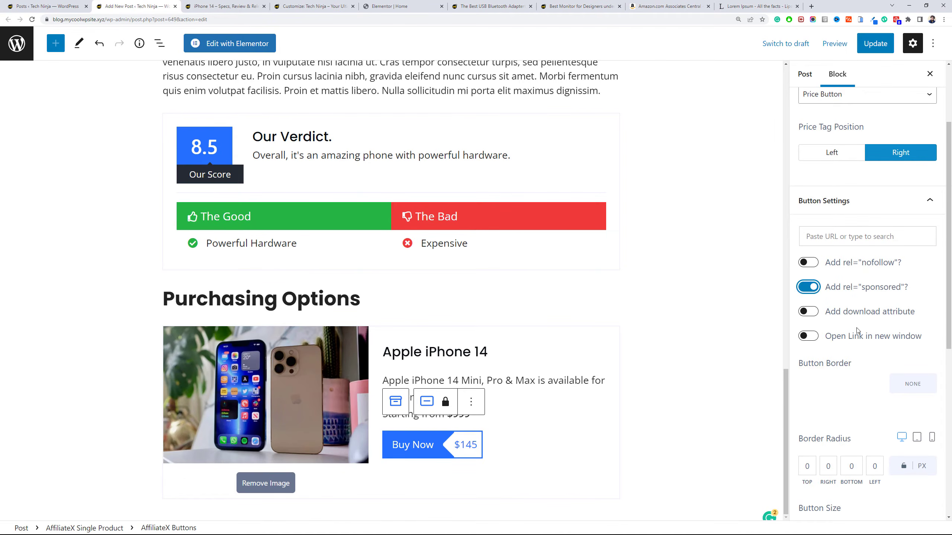
# Set the "Buy Now" button's size to XL, its width to Full and its alignment to center.
pyautogui.scroll(-6, 858, 330)
pyautogui.click(917, 310)
pyautogui.click(914, 367)
pyautogui.scroll(3, 867, 289)
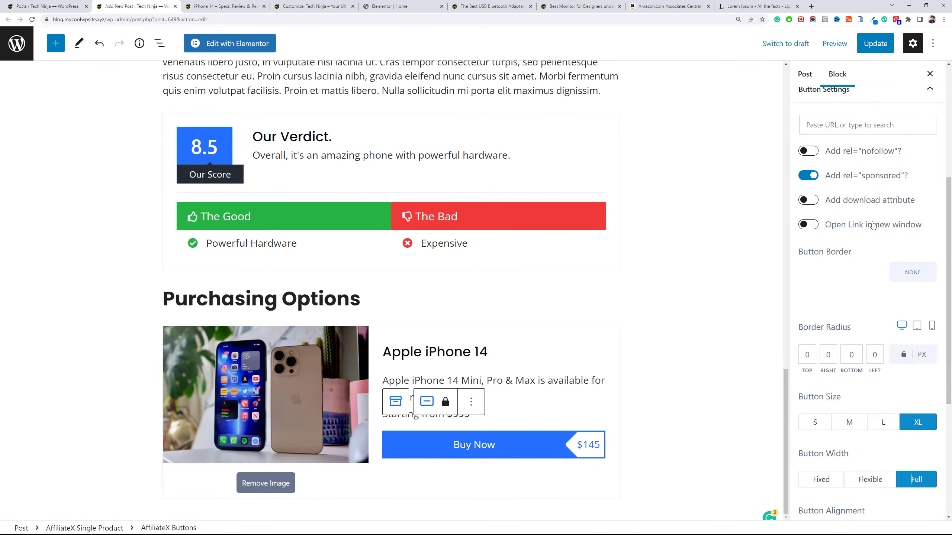
pyautogui.scroll(6, 872, 226)
pyautogui.click(868, 206)
pyautogui.click(866, 222)
pyautogui.click(869, 209)
pyautogui.click(869, 232)
pyautogui.scroll(-9, 872, 247)
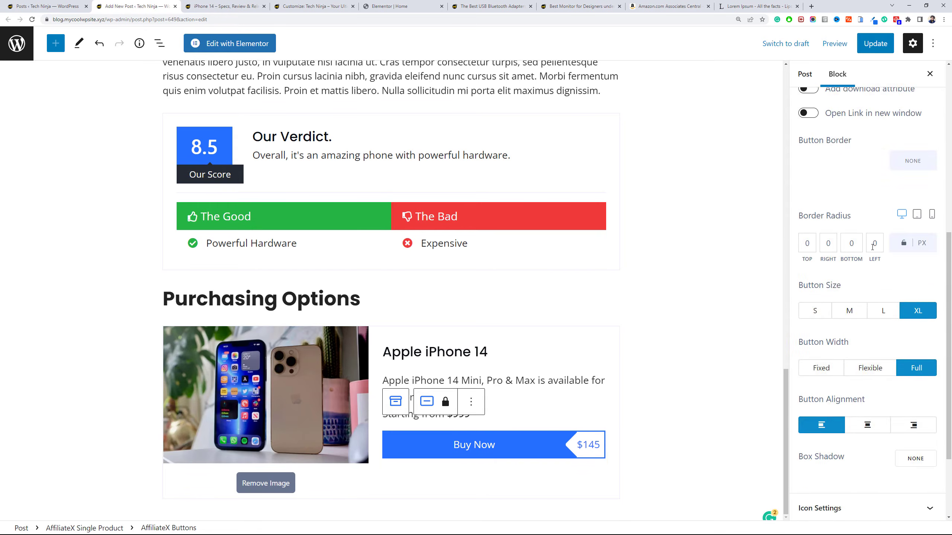
pyautogui.scroll(-3, 872, 247)
pyautogui.click(870, 314)
# Set the button's price tag color and normal background color to black (#000000).
pyautogui.click(874, 450)
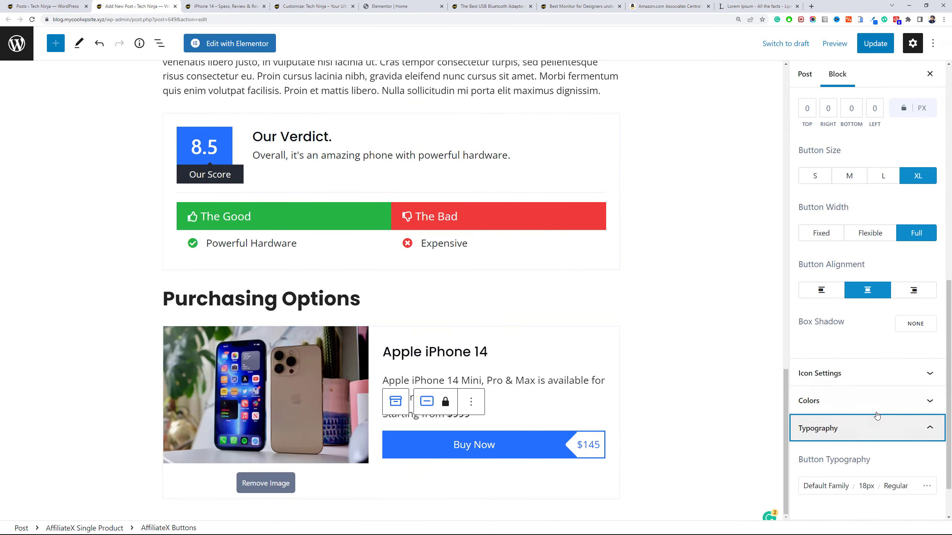
pyautogui.click(879, 403)
pyautogui.scroll(-3, 899, 318)
pyautogui.click(907, 273)
pyautogui.click(807, 428)
pyautogui.moveTo(918, 297); pyautogui.dragTo(782, 414)
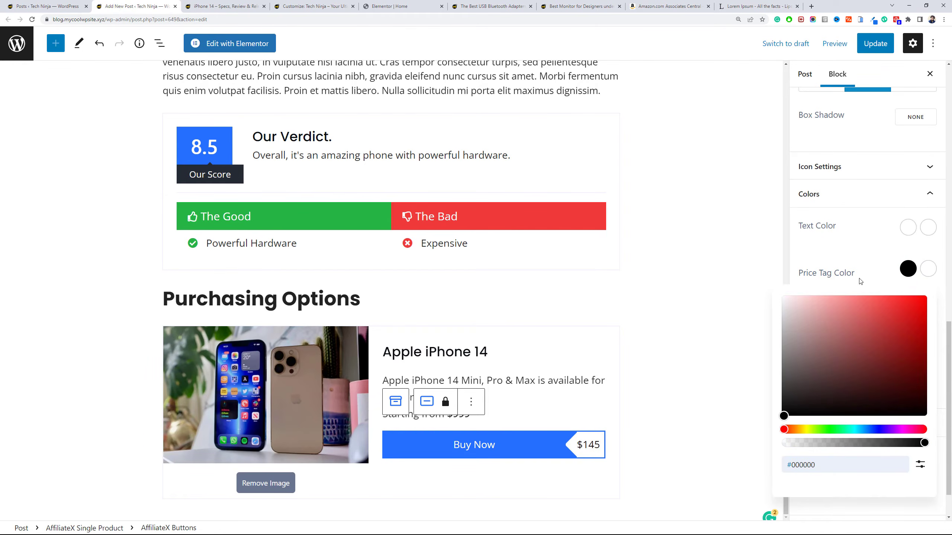
pyautogui.click(859, 280)
pyautogui.click(904, 370)
pyautogui.click(782, 269)
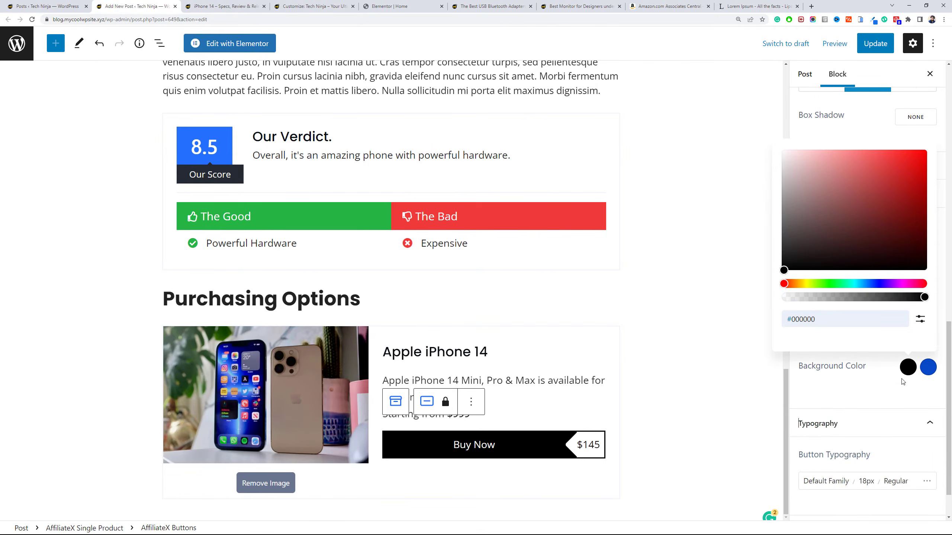
# Set the button's hover background color to yellow.
pyautogui.click(927, 368)
pyautogui.click(806, 285)
pyautogui.moveTo(917, 191); pyautogui.dragTo(925, 150)
pyautogui.click(800, 284)
pyautogui.click(857, 365)
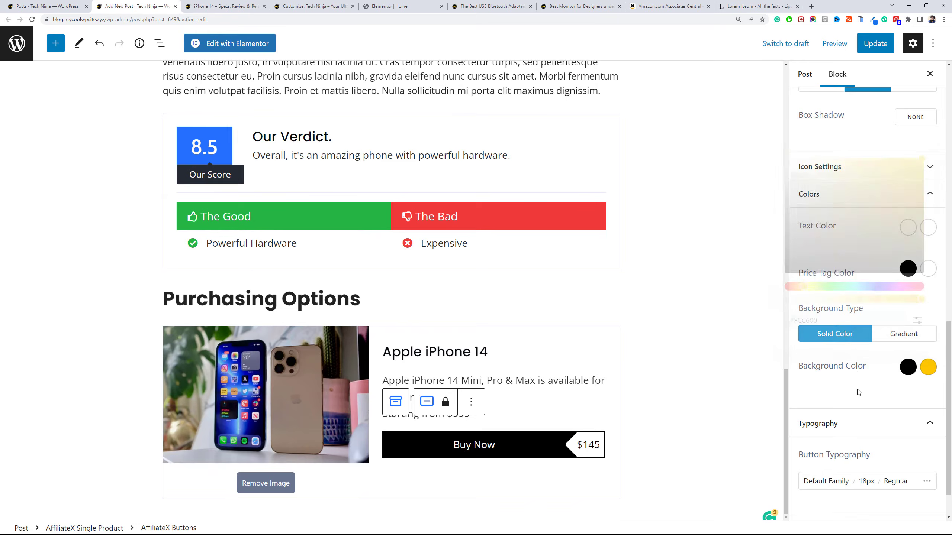
# Look through the button's layout, general, color and advanced settings.
pyautogui.scroll(-2, 858, 392)
pyautogui.scroll(15, 855, 399)
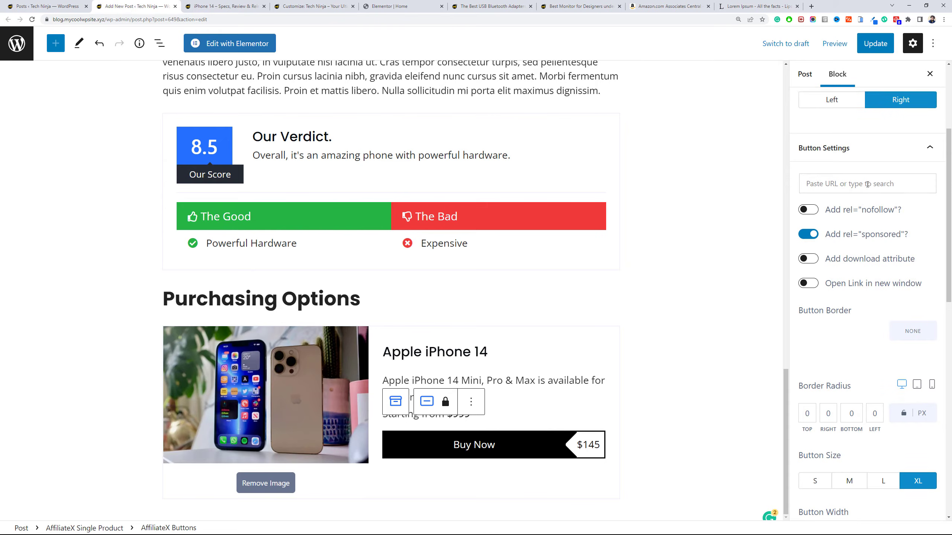
pyautogui.scroll(-10, 867, 186)
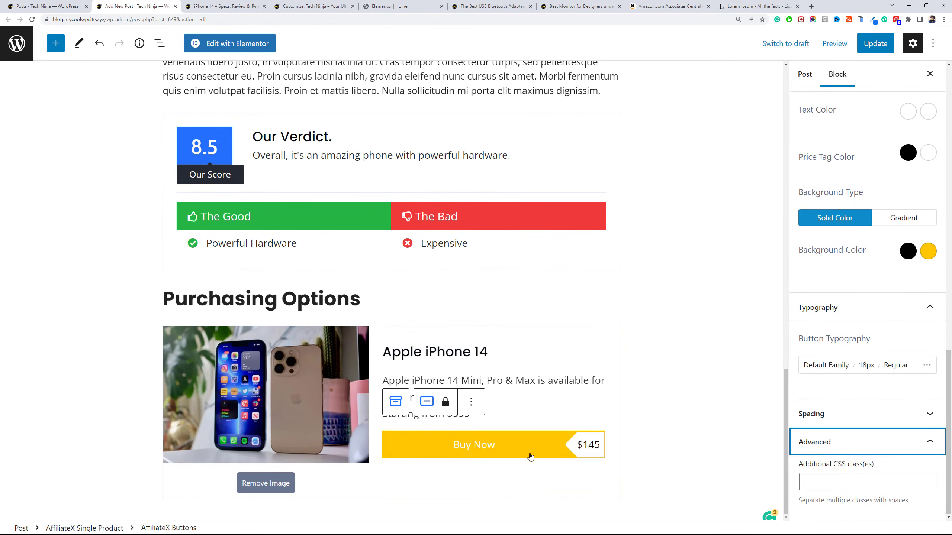
pyautogui.click(427, 436)
pyautogui.scroll(10, 850, 284)
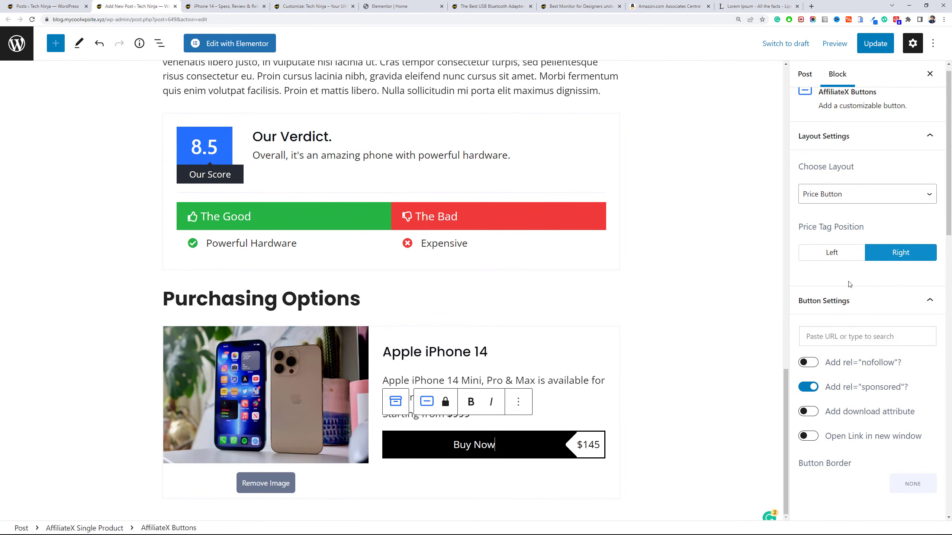
pyautogui.scroll(1, 849, 284)
pyautogui.click(857, 150)
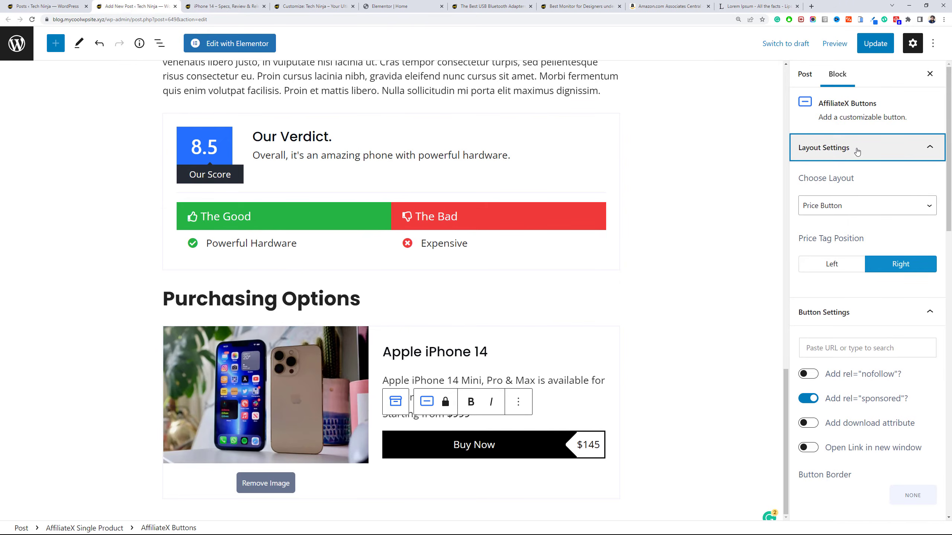
pyautogui.click(852, 264)
pyautogui.click(868, 267)
pyautogui.scroll(-15, 862, 214)
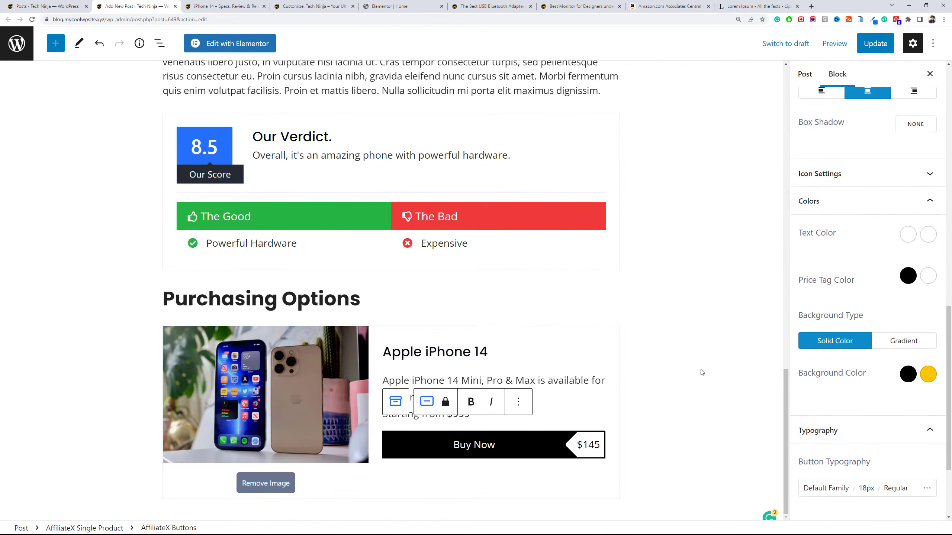
pyautogui.scroll(-3, 862, 300)
pyautogui.scroll(3, 862, 225)
# Try enabling an icon in the "Buy Now" button.
pyautogui.click(824, 174)
pyautogui.click(808, 204)
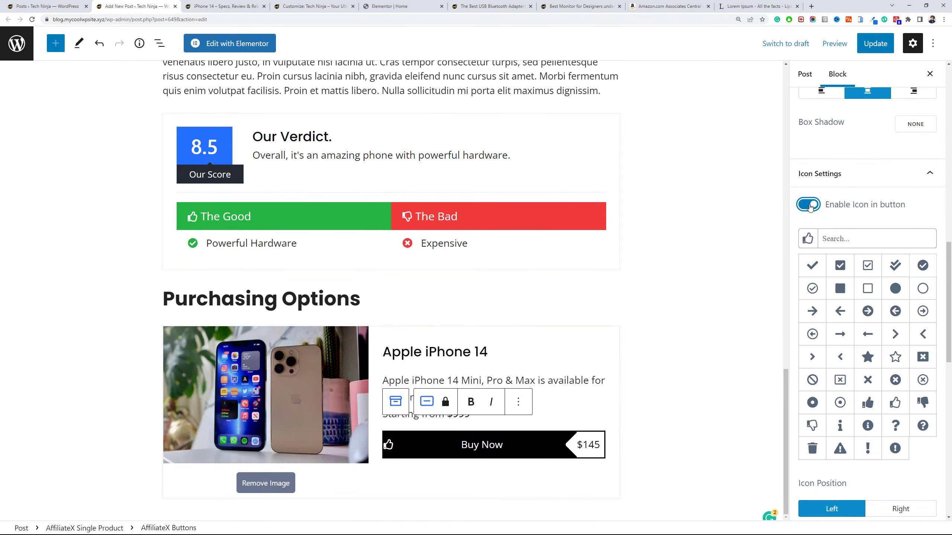
pyautogui.click(810, 207)
pyautogui.scroll(-3, 843, 300)
pyautogui.click(839, 365)
pyautogui.click(860, 414)
pyautogui.scroll(6, 860, 338)
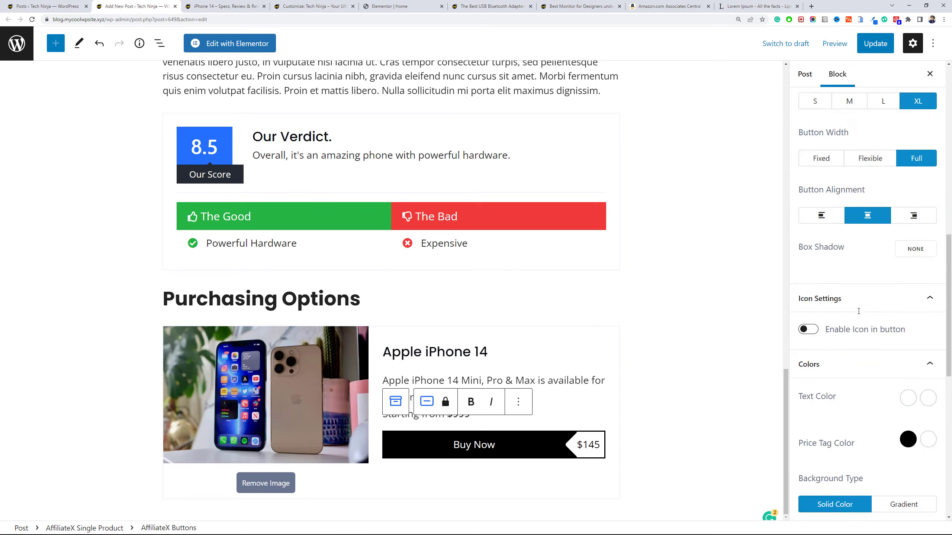
pyautogui.scroll(10, 859, 318)
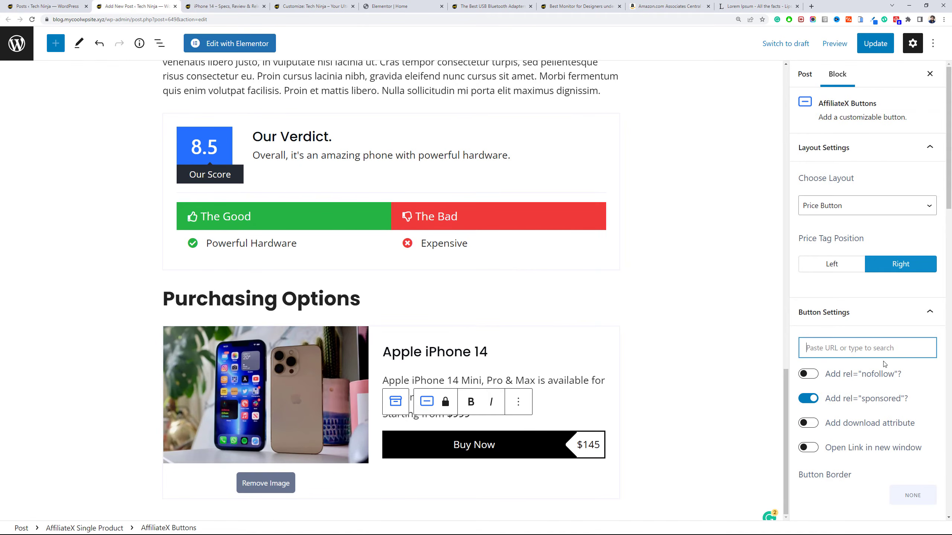
# Open the post "The Best USB Bluetooth Adapters for Your Wireless Devices" in a separate editor, examine its product button, and close it.
pyautogui.click(49, 6)
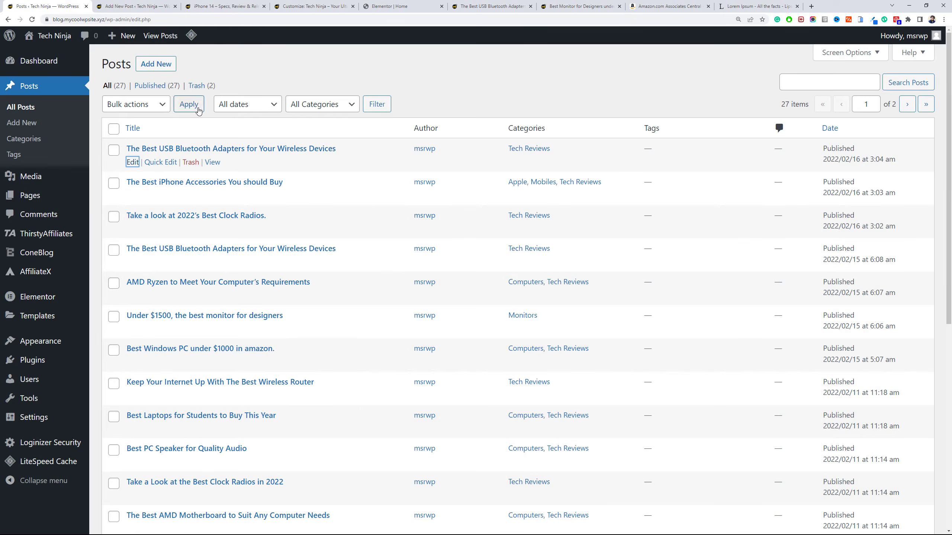
pyautogui.middleClick(132, 161)
pyautogui.click(130, 6)
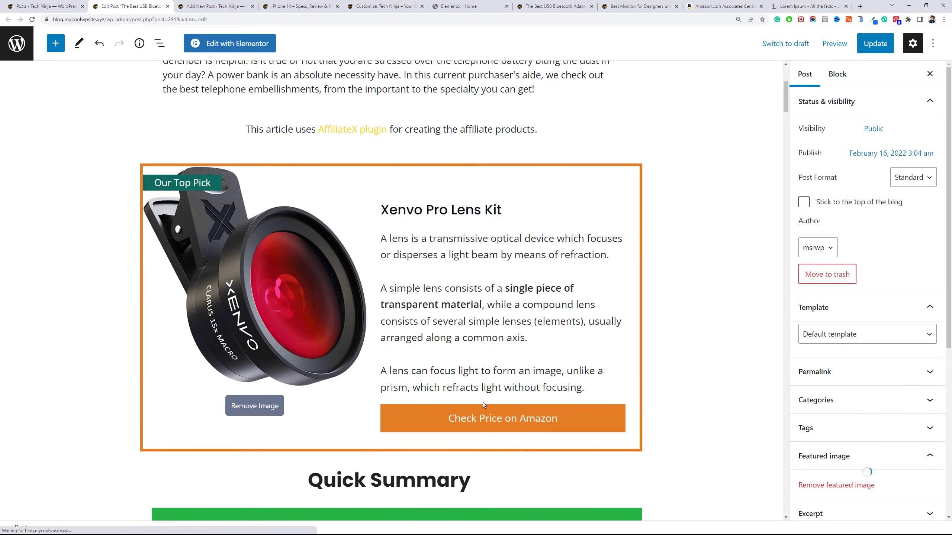
pyautogui.click(491, 410)
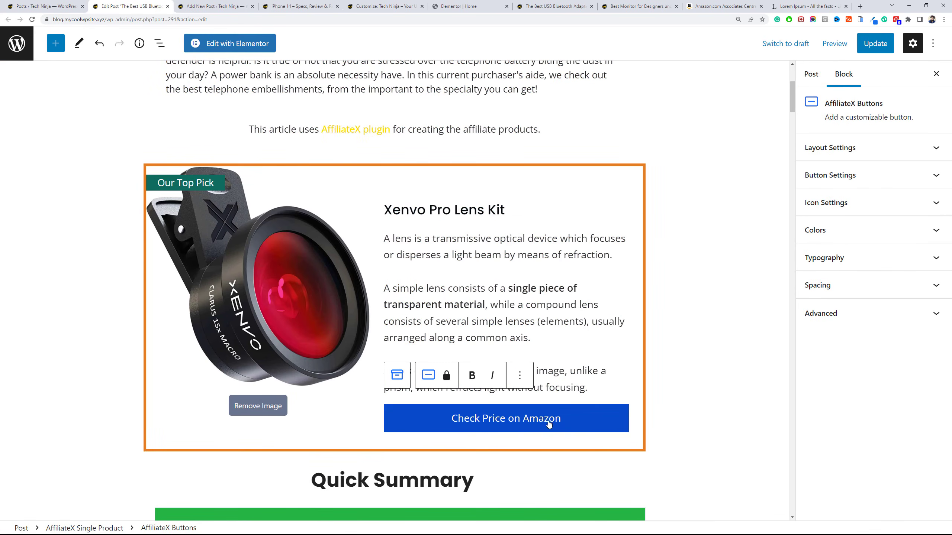
pyautogui.click(168, 6)
# Change the single product block's button text to "Buy on Amazon".
pyautogui.press('Return')
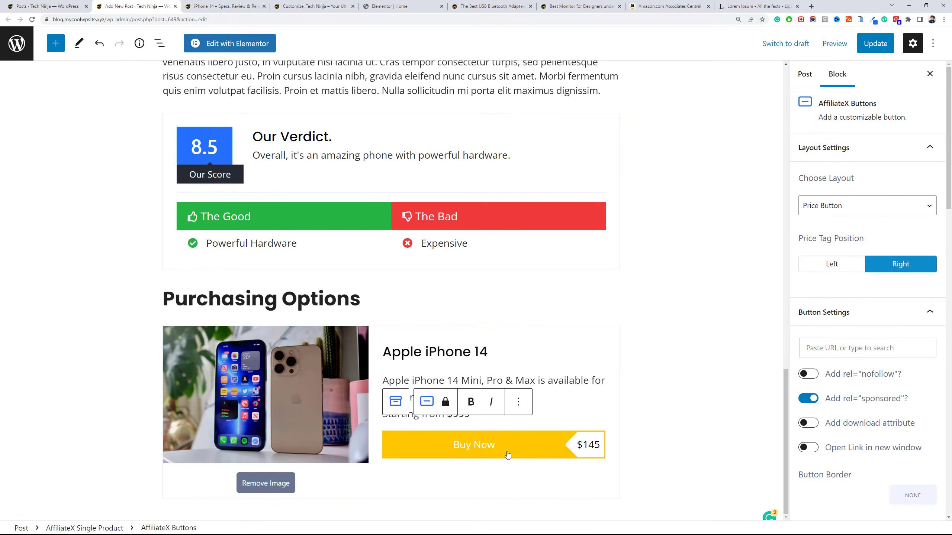
pyautogui.press('BackSpace')
pyautogui.press('BackSpace')
pyautogui.press('BackSpace')
pyautogui.press('BackSpace')
pyautogui.press('BackSpace')
pyautogui.press('BackSpace')
pyautogui.press('BackSpace')
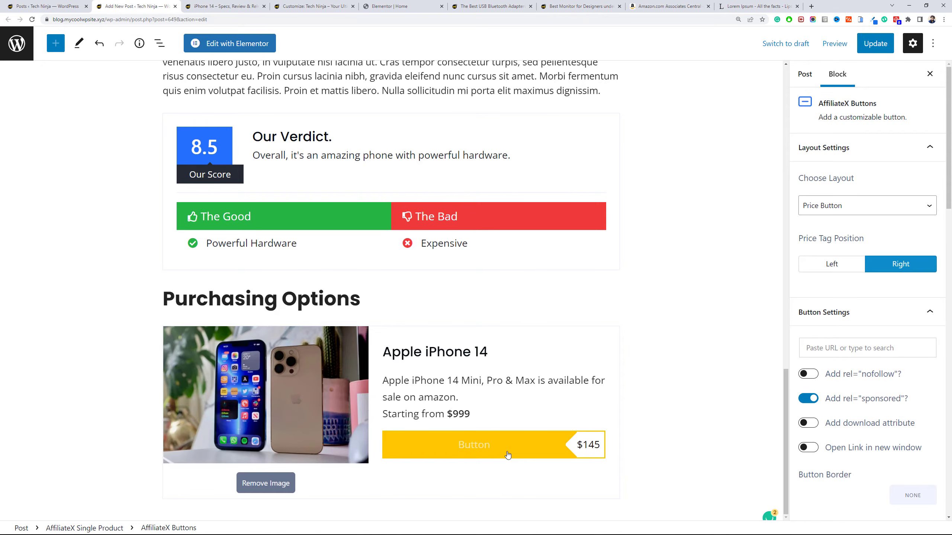
pyautogui.write('Buy on Amazon')
pyautogui.click(589, 398)
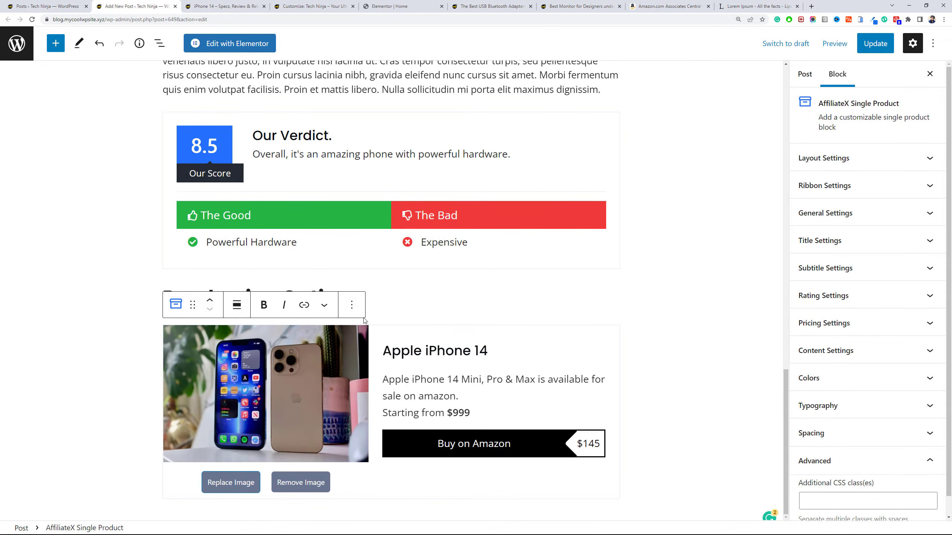
# Insert an AffiliateX Product Table block below the Apple iPhone 14 single product block.
pyautogui.click(55, 43)
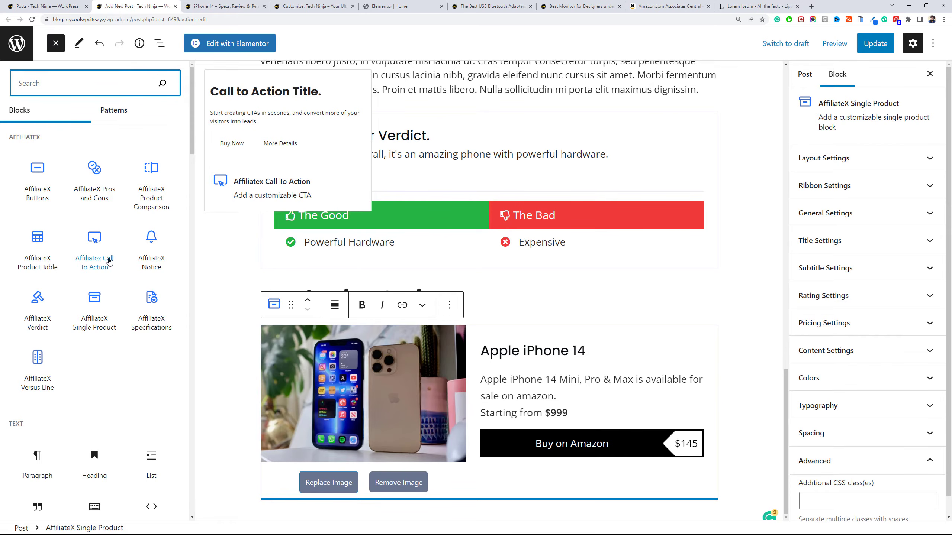
pyautogui.click(48, 270)
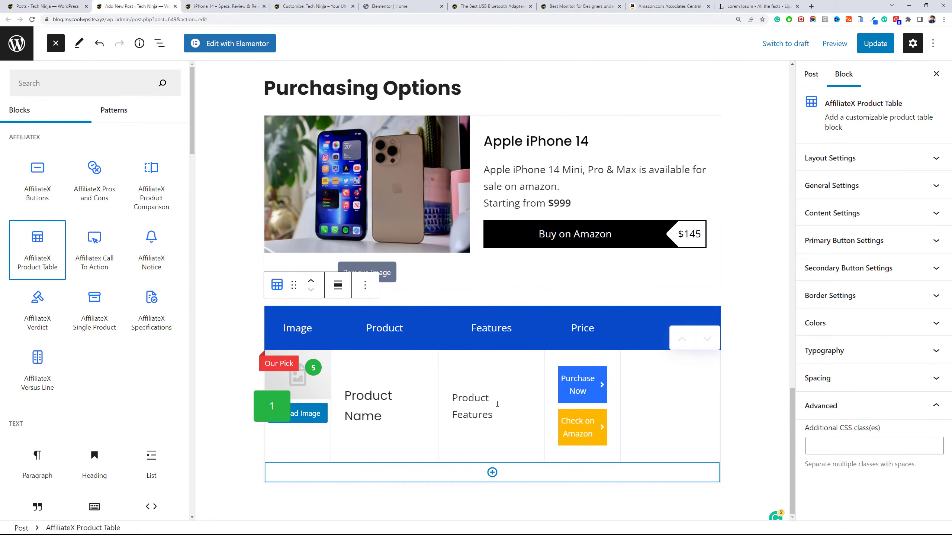
pyautogui.click(572, 390)
pyautogui.click(370, 400)
pyautogui.click(481, 384)
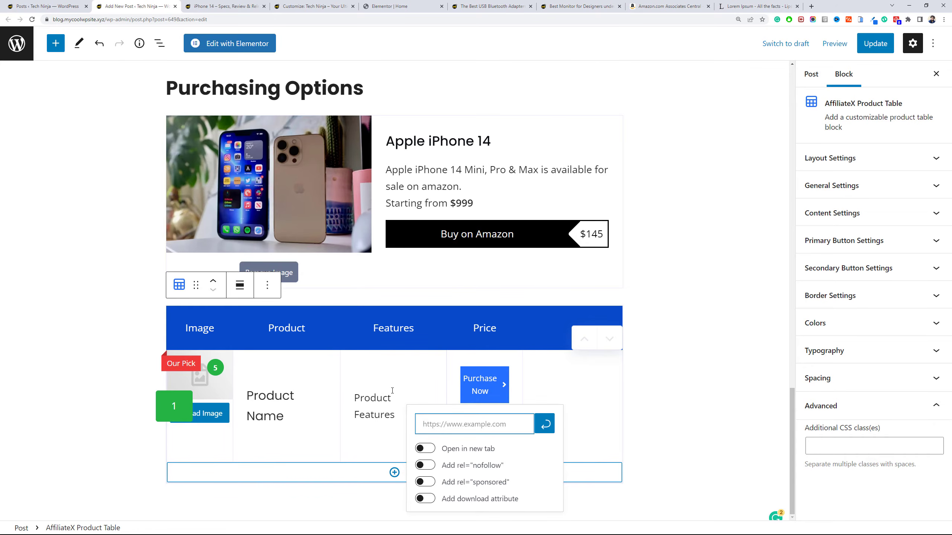
pyautogui.click(508, 398)
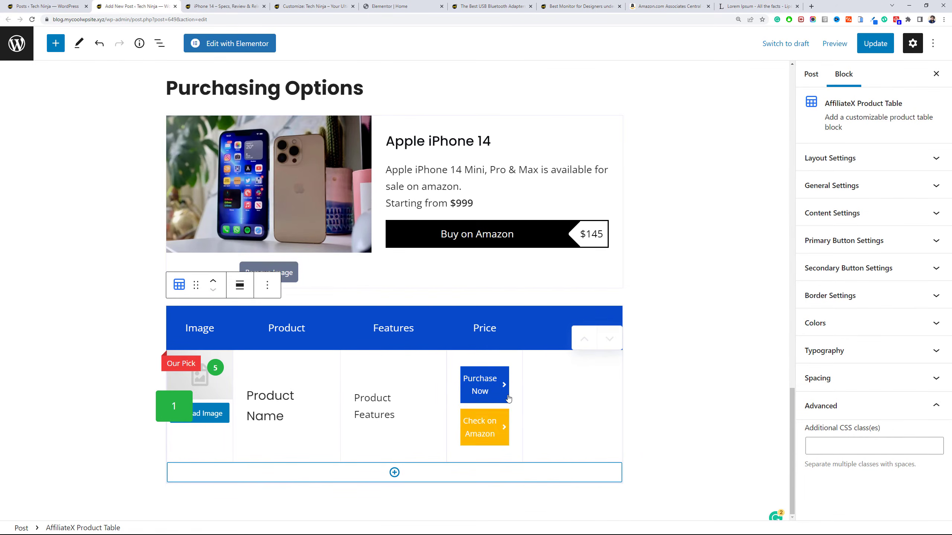
# Examine the link options of the product table's "Check on Amazon" button and its placeholder cells.
pyautogui.click(503, 432)
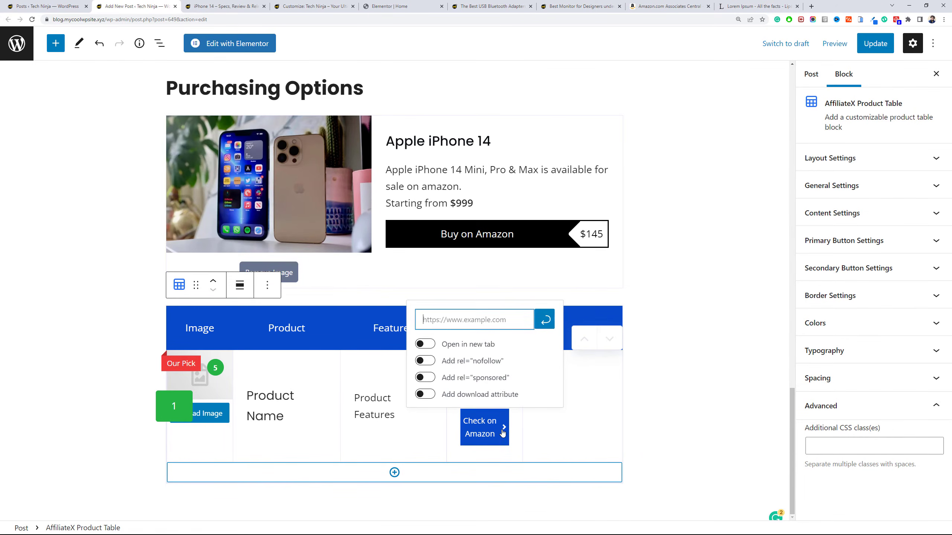
pyautogui.click(346, 402)
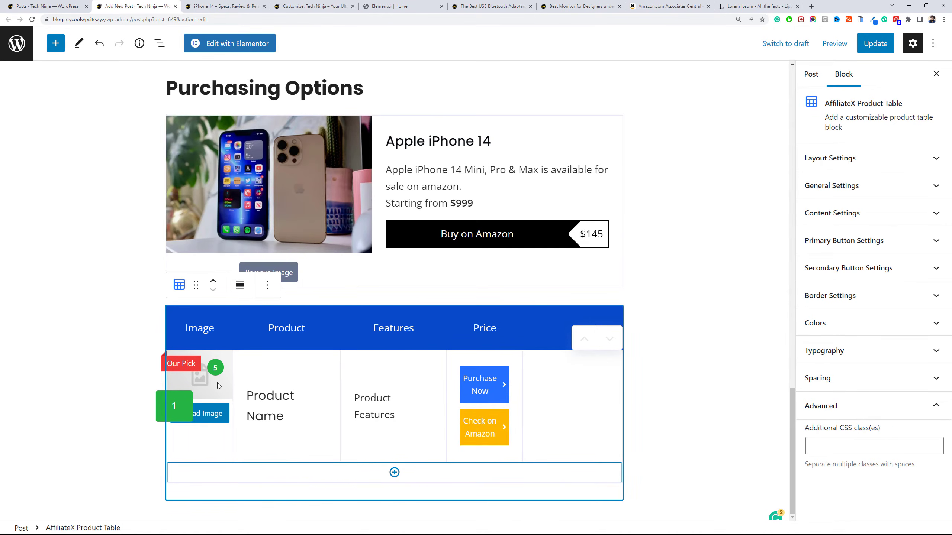
pyautogui.click(365, 394)
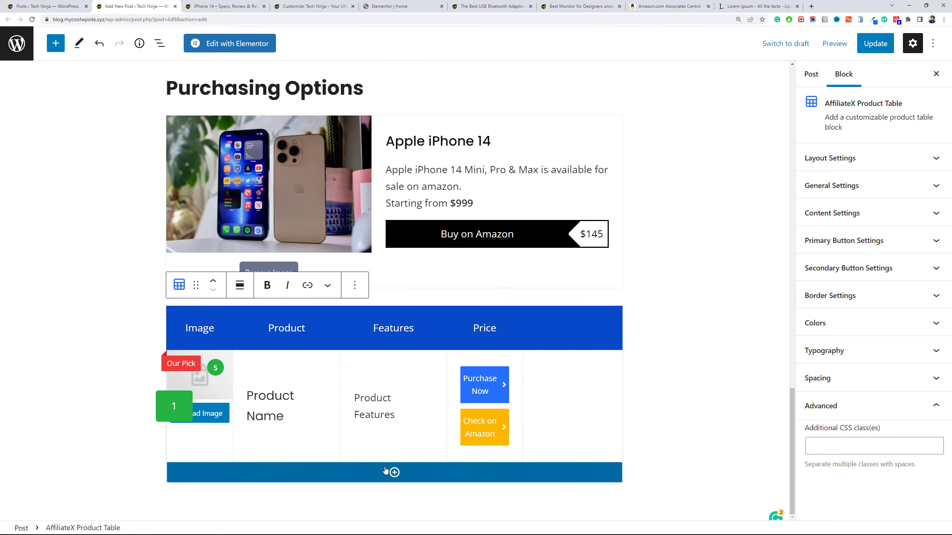
# Compare the product table's available layouts and set it to Layout 2.
pyautogui.click(826, 159)
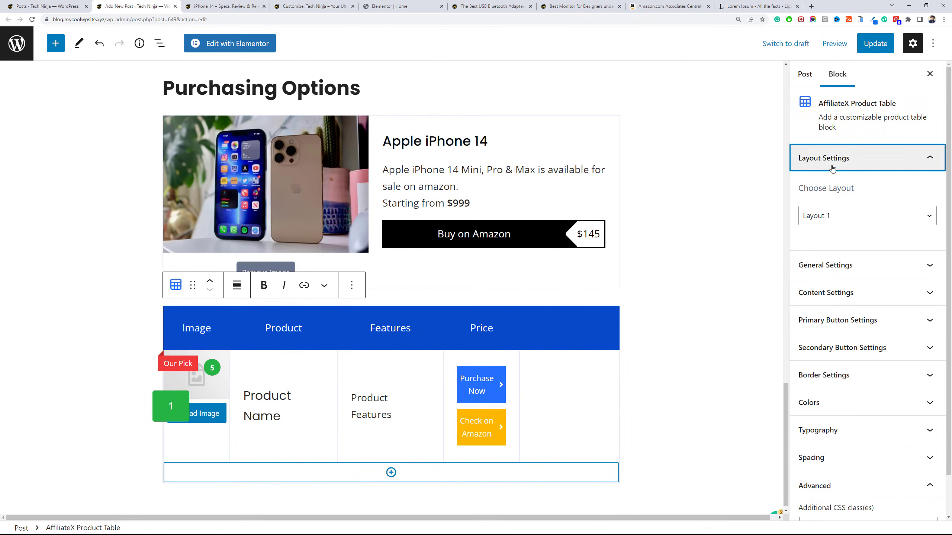
pyautogui.click(839, 216)
pyautogui.click(842, 241)
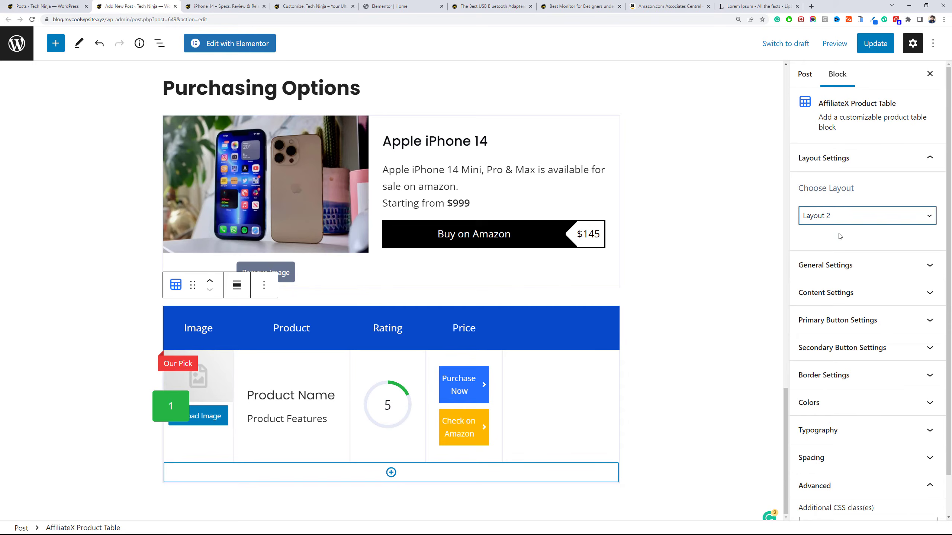
pyautogui.click(834, 212)
pyautogui.click(835, 253)
pyautogui.click(839, 217)
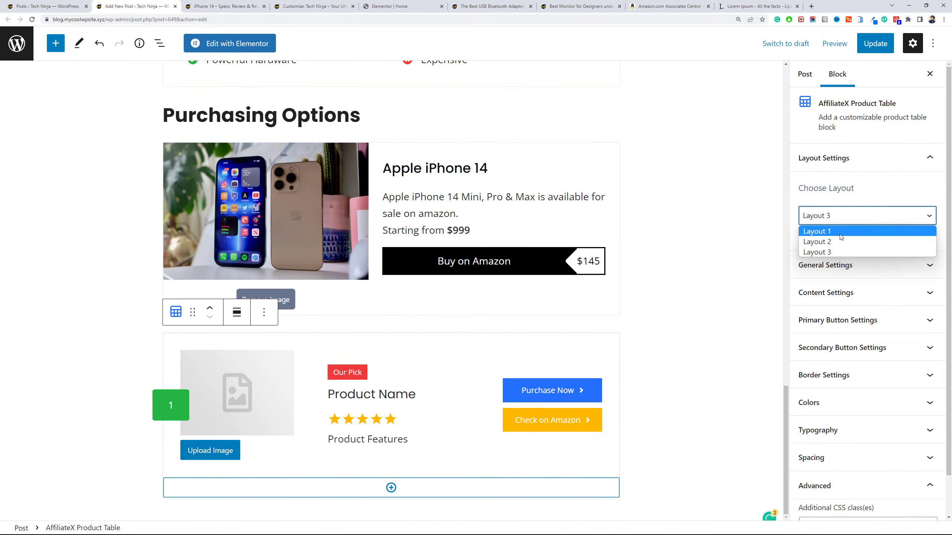
pyautogui.click(839, 229)
pyautogui.click(841, 217)
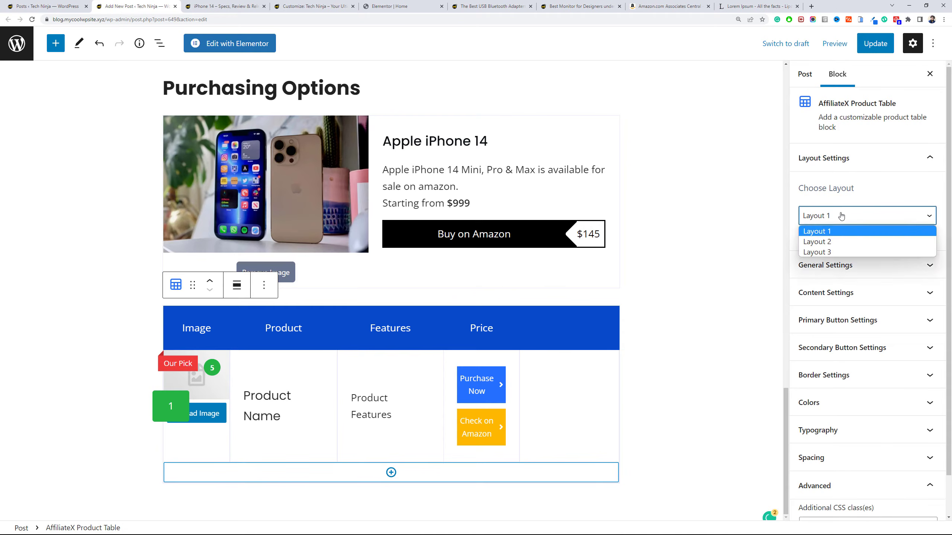
pyautogui.click(840, 240)
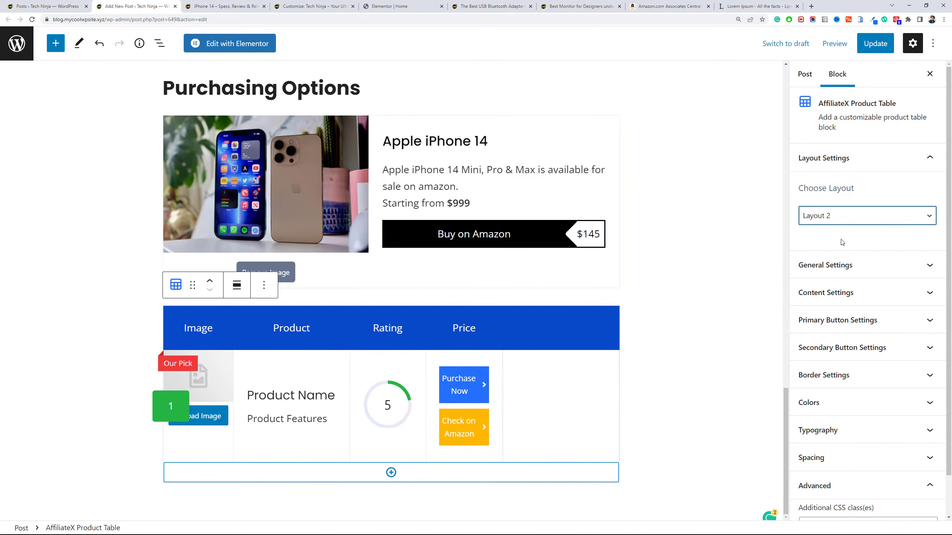
# Remove the Apple iPhone 14 single product block above the product table.
pyautogui.click(390, 136)
pyautogui.click(350, 102)
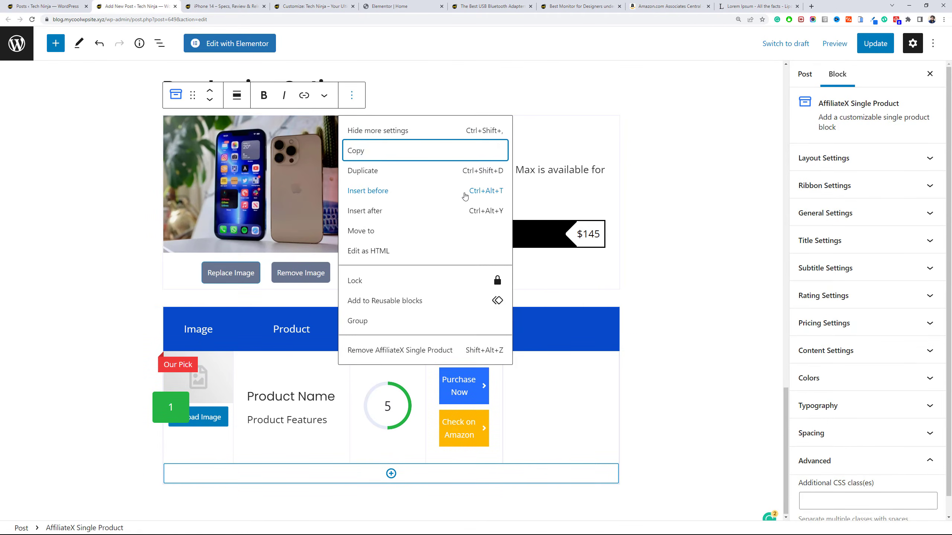
pyautogui.click(416, 351)
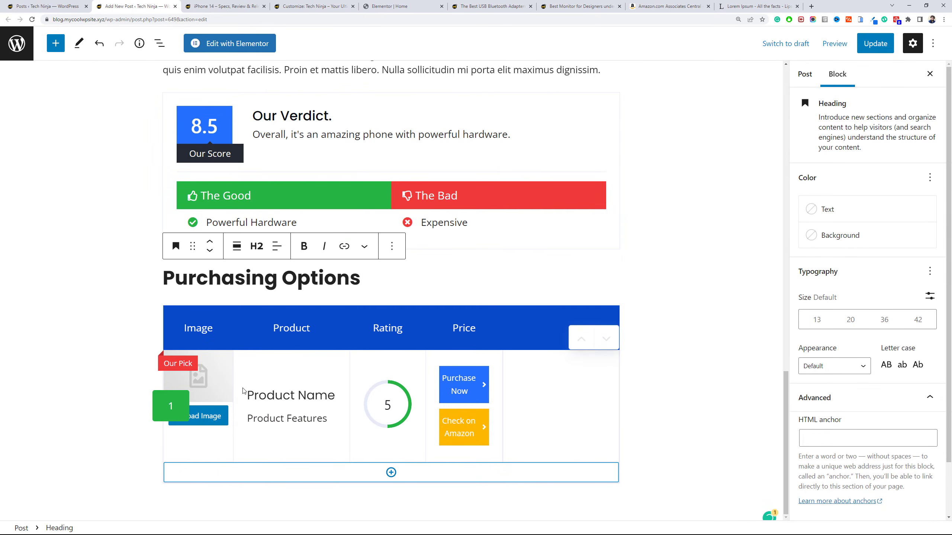
# Set the first table row's image to the iPhone photo from the media library, and view its "Purchase Now" link options.
pyautogui.click(222, 407)
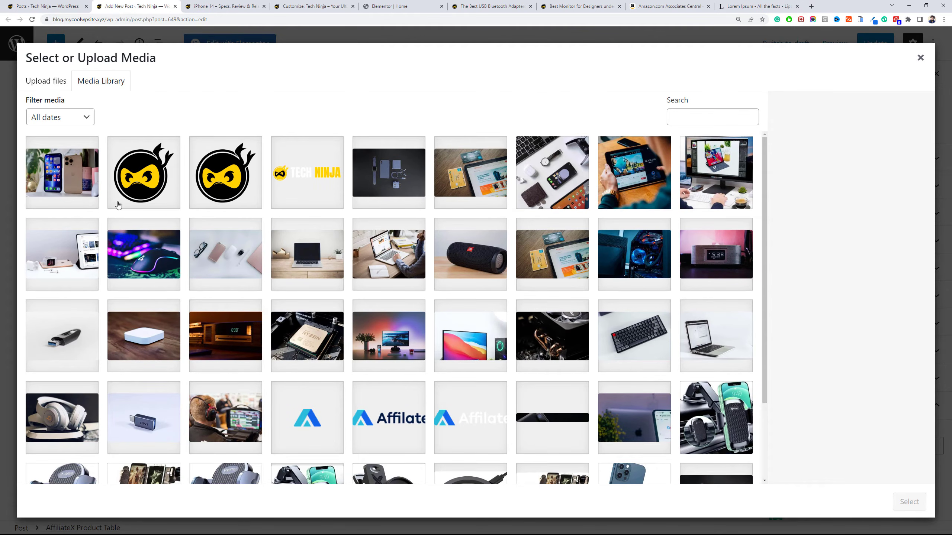
pyautogui.click(93, 177)
pyautogui.click(907, 501)
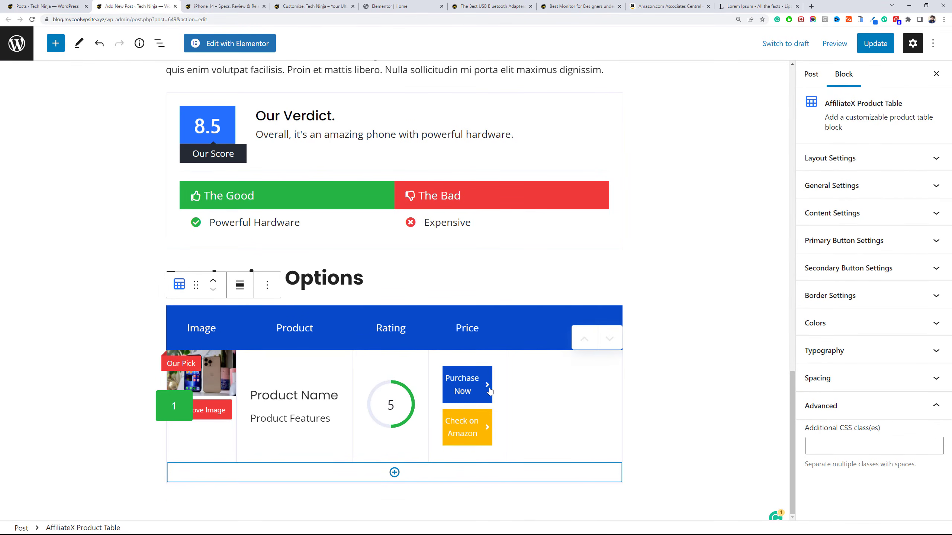
pyautogui.click(474, 397)
pyautogui.click(466, 417)
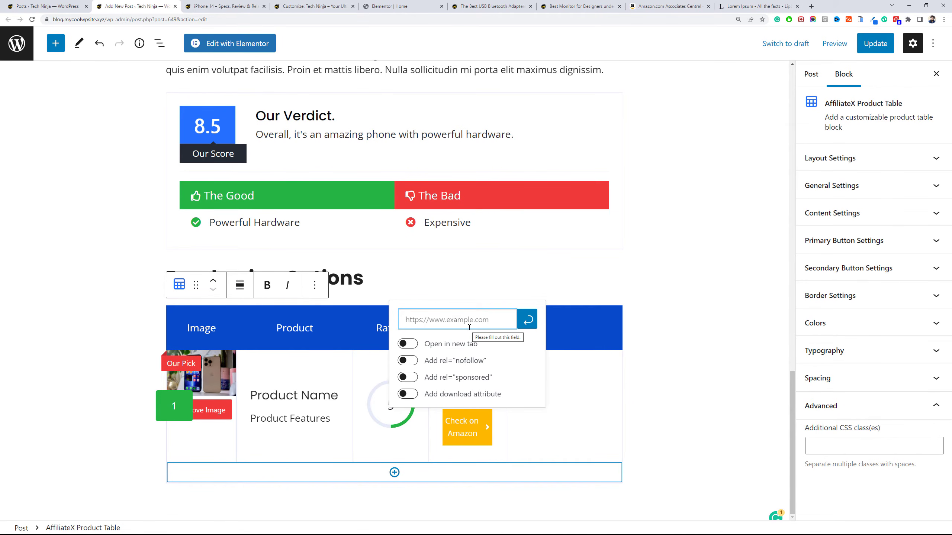
# Name the first row's product "iPhone 14 Mini".
pyautogui.click(318, 395)
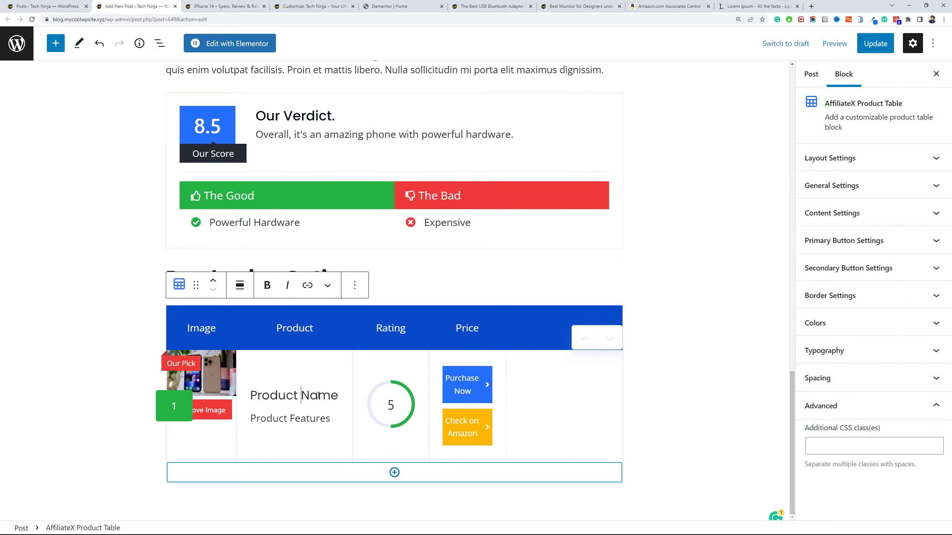
pyautogui.moveTo(337, 394); pyautogui.dragTo(250, 392)
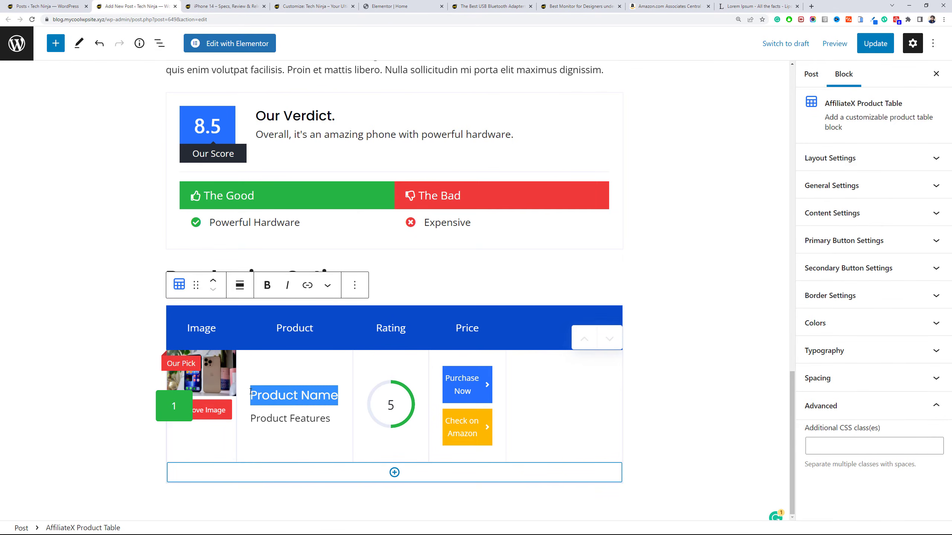
pyautogui.write('iPho')
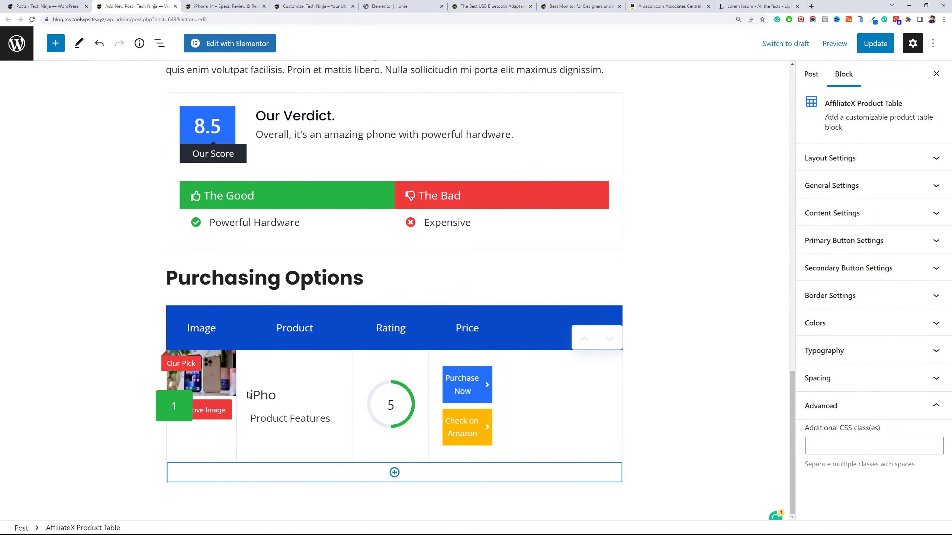
pyautogui.write('ne 14 Mini')
# Add a second product row with the iPhone photo from the media library and the name "iPhone 14 Pro".
pyautogui.click(394, 472)
pyautogui.scroll(-2, 394, 450)
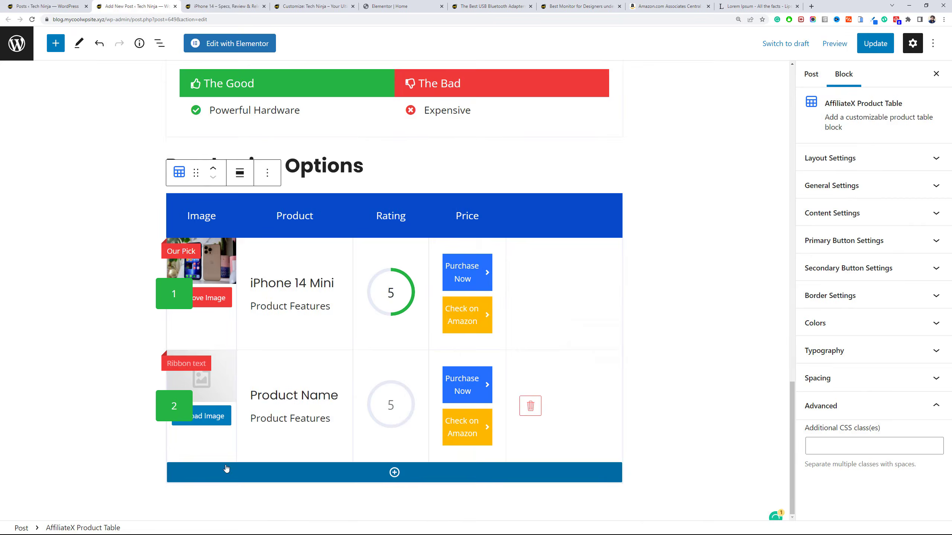
pyautogui.click(208, 420)
pyautogui.click(60, 174)
pyautogui.click(909, 502)
pyautogui.moveTo(303, 396); pyautogui.dragTo(250, 395)
pyautogui.write('iPhone 1')
pyautogui.write('4 P{')
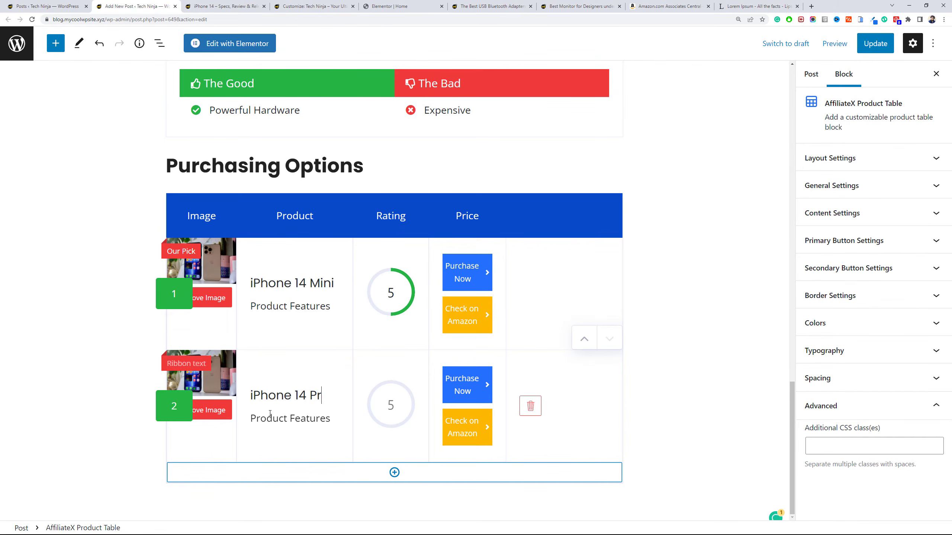
pyautogui.write('o')
# Make the product names "iPhone 14 Mini" and "iPhone 14 Pro" bold.
pyautogui.moveTo(335, 283); pyautogui.dragTo(251, 283)
pyautogui.click(267, 172)
pyautogui.moveTo(329, 395); pyautogui.dragTo(250, 396)
pyautogui.click(266, 176)
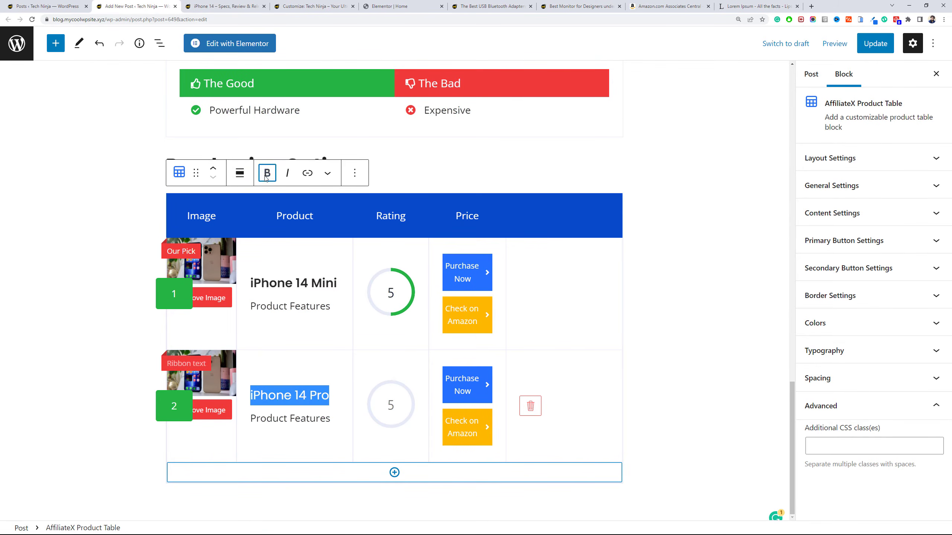
# Add a third product row and set the ratings to 9 for iPhone 14 Mini and 8 for iPhone 14 Pro.
pyautogui.click(394, 472)
pyautogui.moveTo(396, 180); pyautogui.dragTo(358, 195)
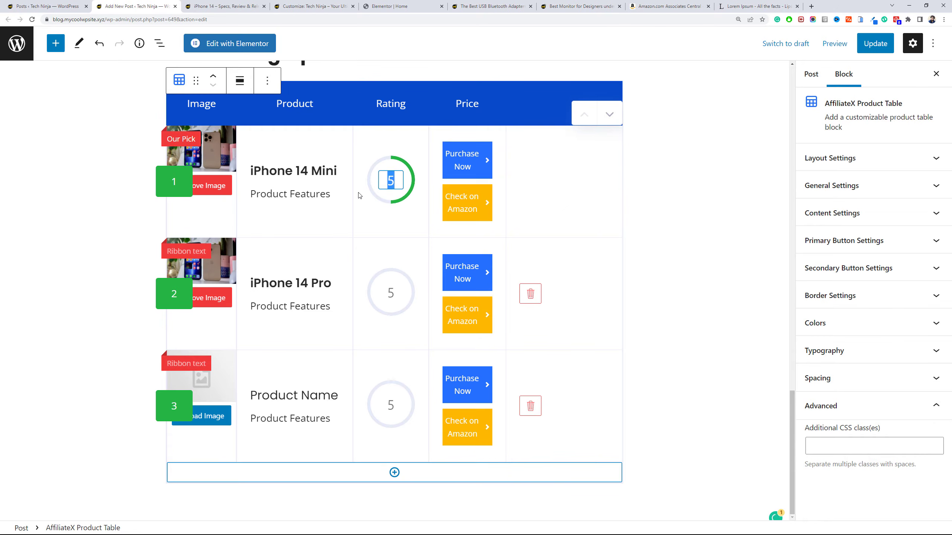
pyautogui.write('9')
pyautogui.moveTo(395, 293); pyautogui.dragTo(378, 303)
pyautogui.write('8')
# Name the third row's product "iPhone 14 Max" and make the name bold.
pyautogui.click(390, 404)
pyautogui.tripleClick(272, 400)
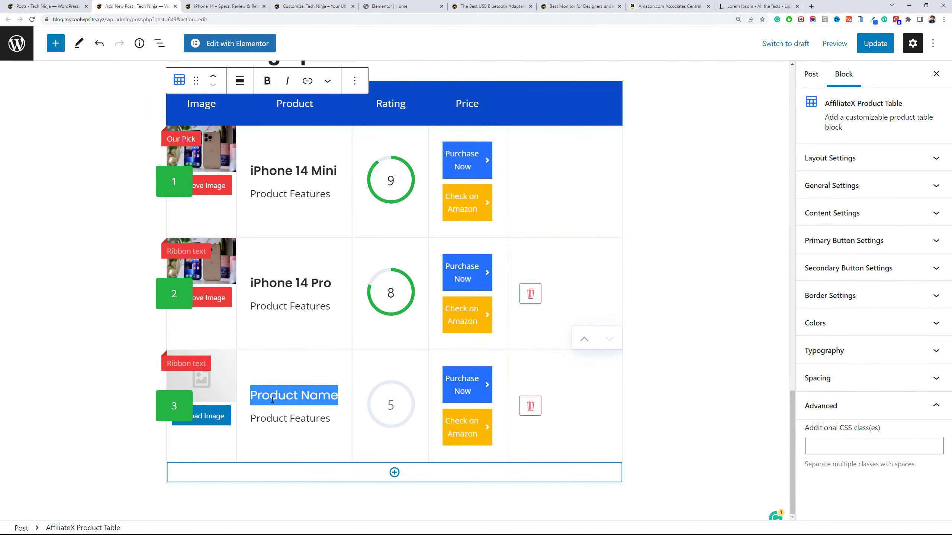
pyautogui.write('iPhone 14 Max')
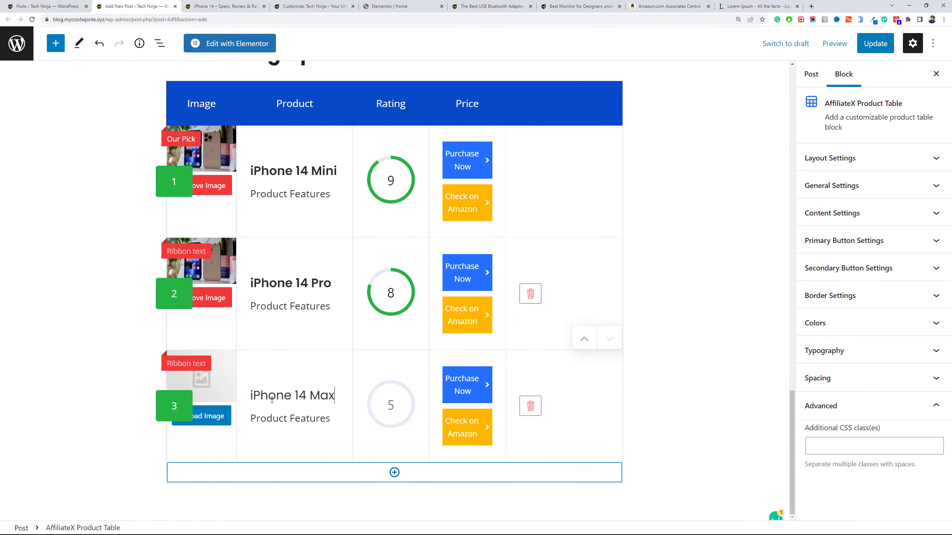
pyautogui.tripleClick(273, 400)
pyautogui.hotkey('ctrl', 'b')
# Set the ratings to 9.5 for iPhone 14 Max, 8 for iPhone 14 Mini and 9 for iPhone 14 Pro.
pyautogui.click(395, 405)
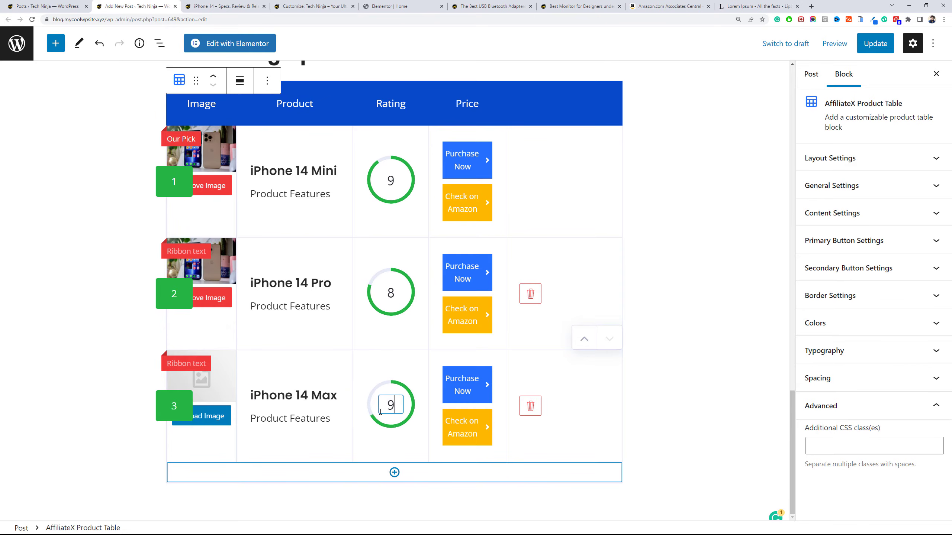
pyautogui.write('9.5')
pyautogui.click(383, 189)
pyautogui.write('8')
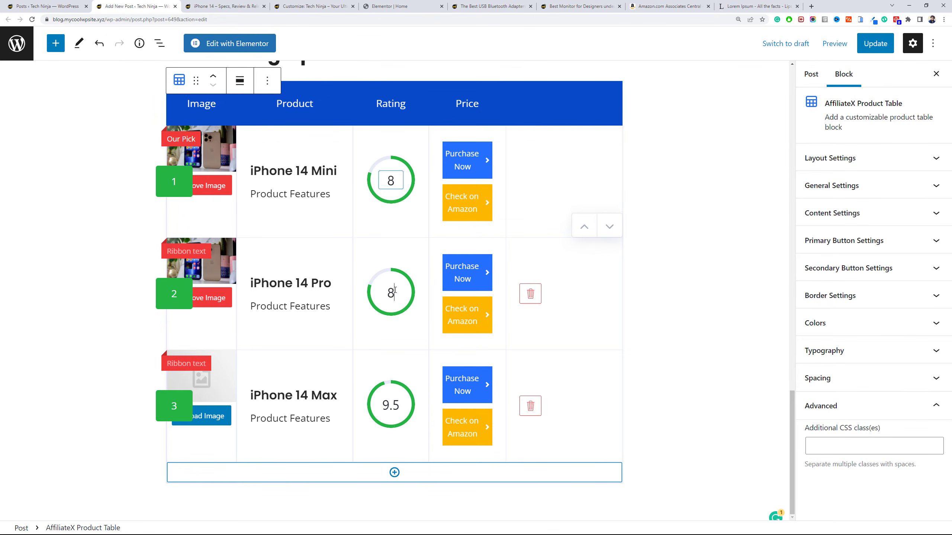
pyautogui.click(390, 292)
pyautogui.press('BackSpace')
pyautogui.write('9')
# Update the post and view the link options of the iPhone 14 Mini row's buttons.
pyautogui.click(464, 160)
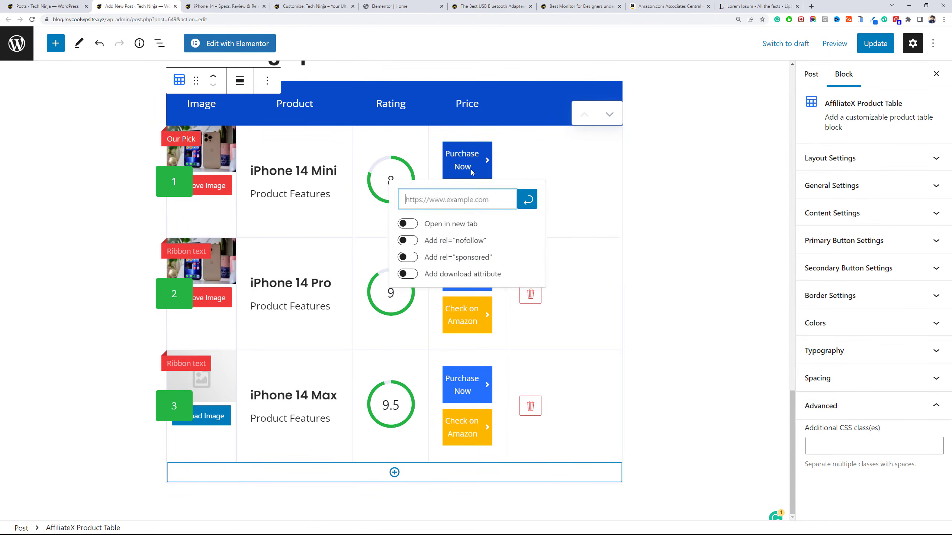
pyautogui.click(716, 97)
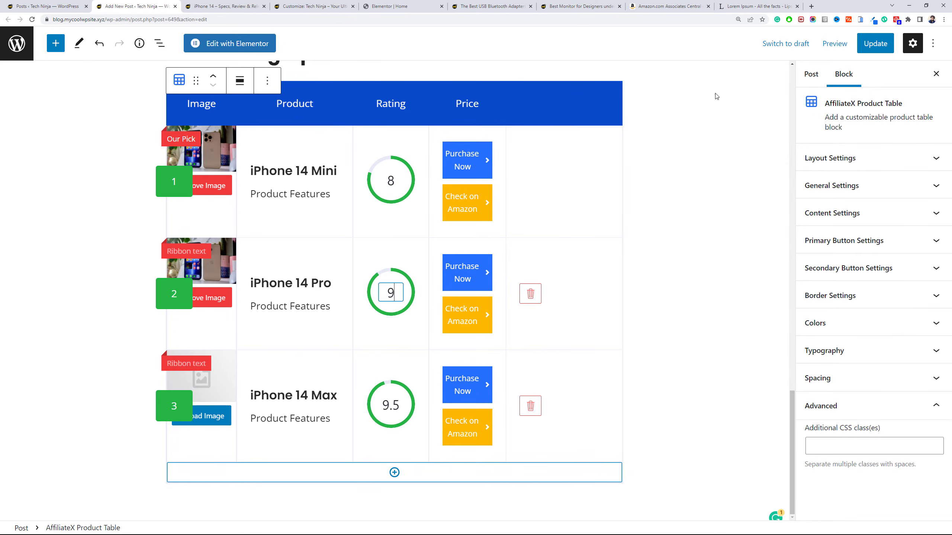
pyautogui.click(869, 46)
pyautogui.click(480, 195)
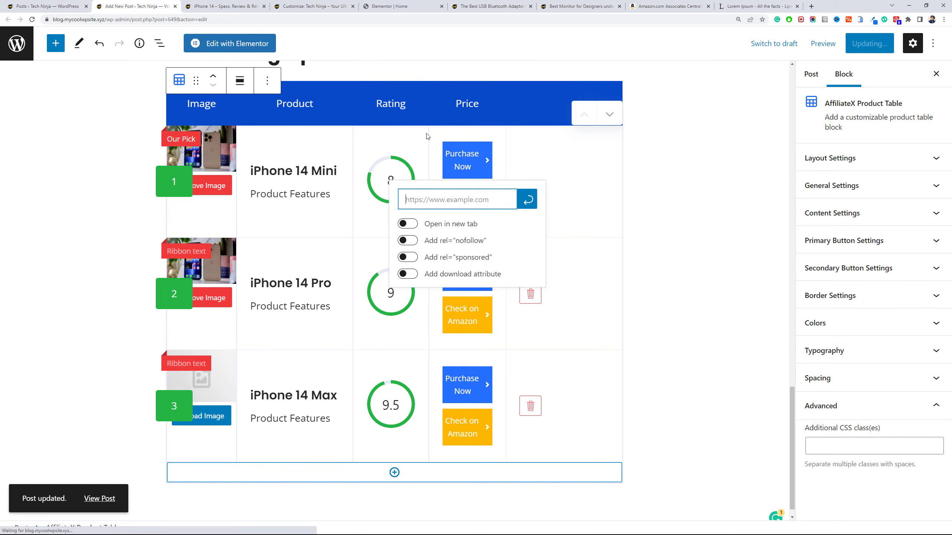
# Set the ribbon text to "Recommended" on the iPhone 14 Pro row and "More Money" on the iPhone 14 Max row.
pyautogui.click(198, 248)
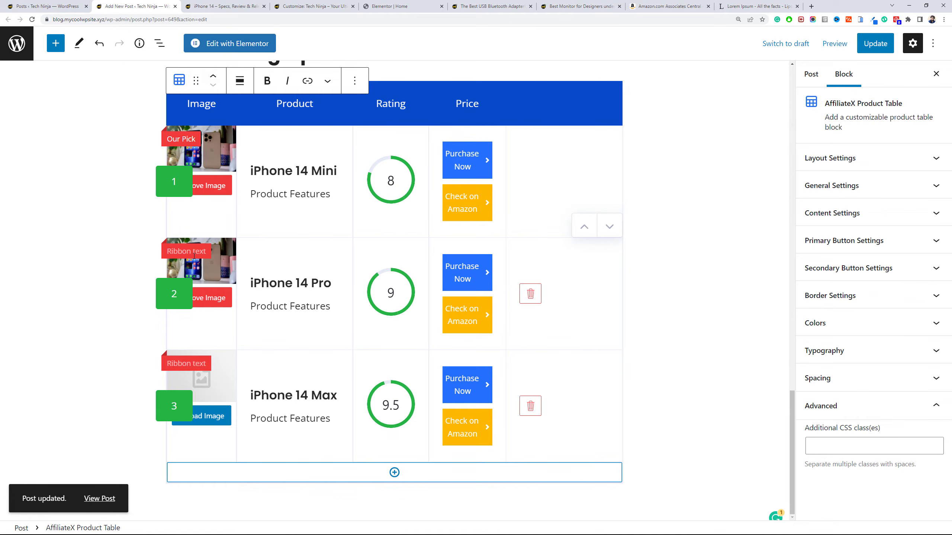
pyautogui.hotkey('ctrl', 'a')
pyautogui.write('Reco')
pyautogui.write('nded')
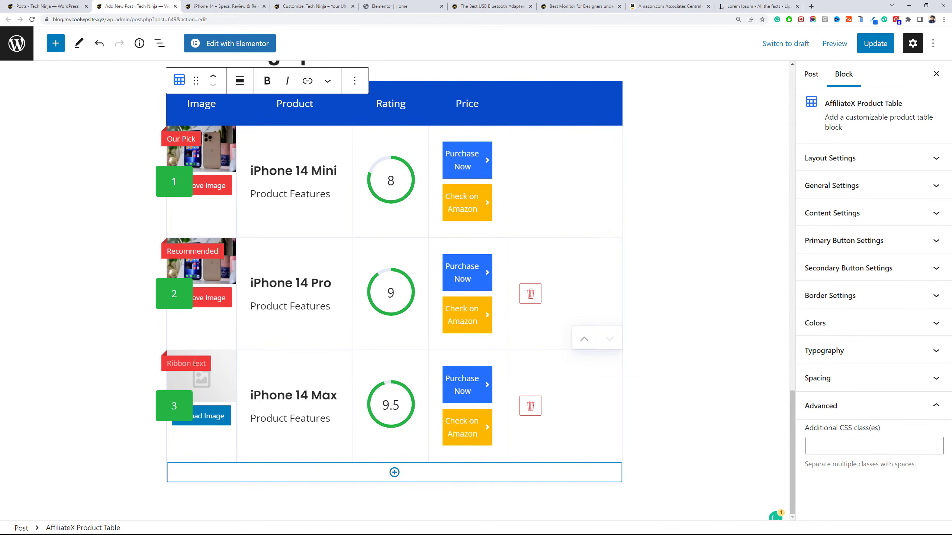
pyautogui.write('Mo')
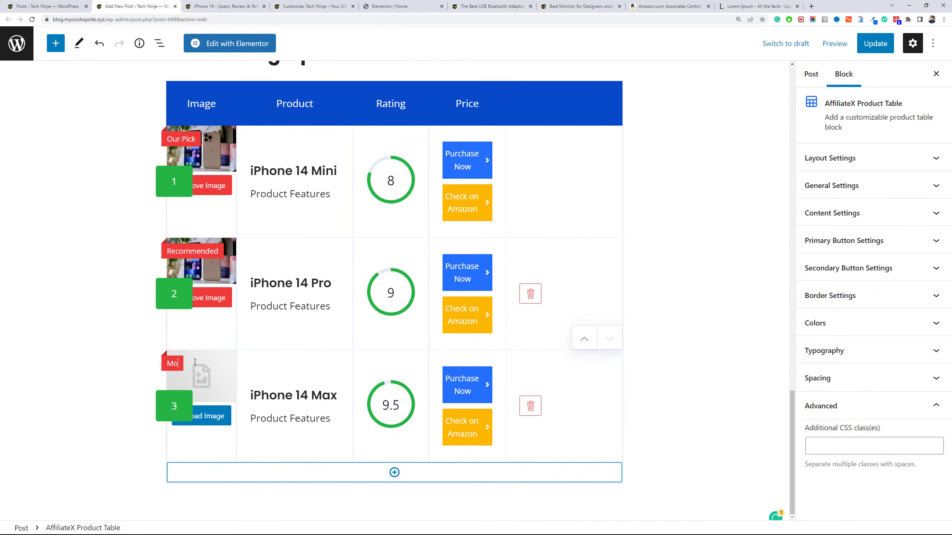
pyautogui.write('re Money')
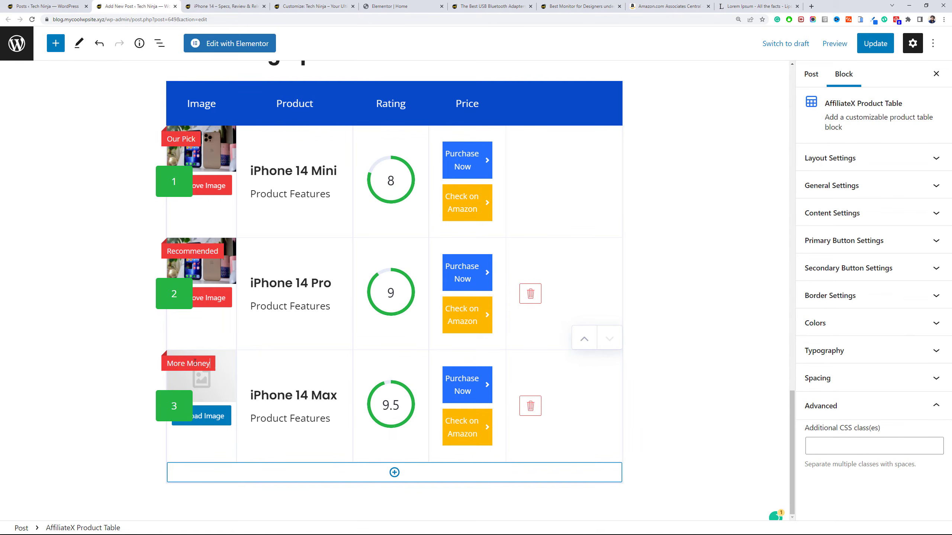
# Set the iPhone 14 Max row's image to the iPhone photo from the media library.
pyautogui.click(208, 416)
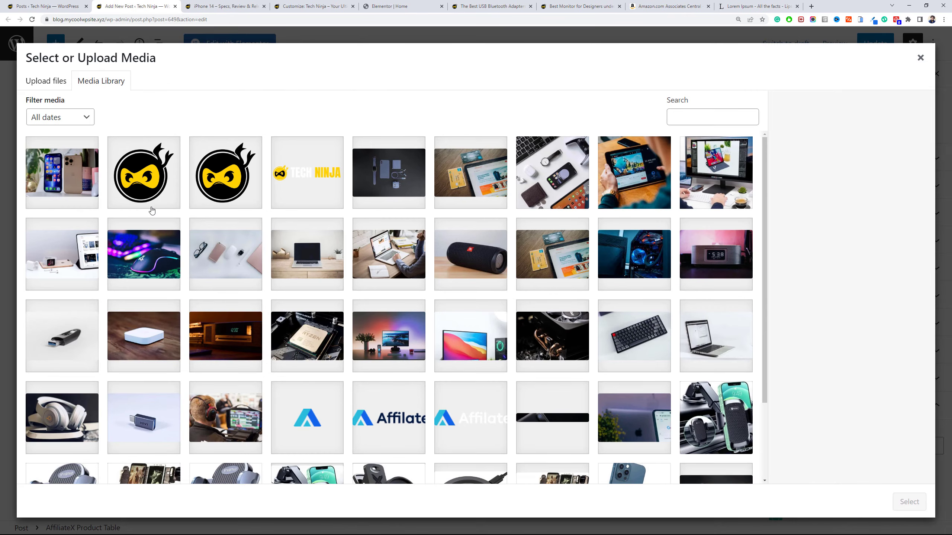
pyautogui.click(89, 192)
pyautogui.click(909, 501)
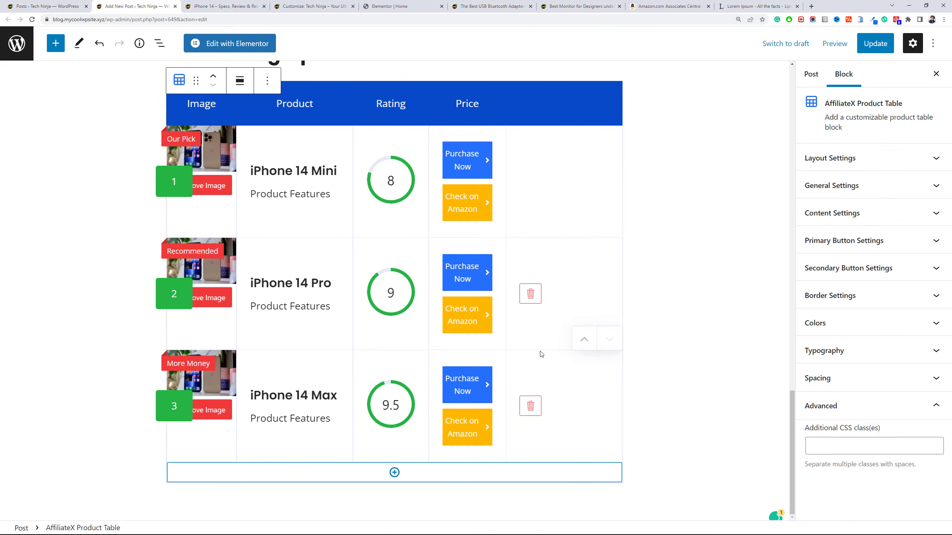
# View the link options of the iPhone 14 Mini row's "Check on Amazon" button and close them.
pyautogui.click(465, 202)
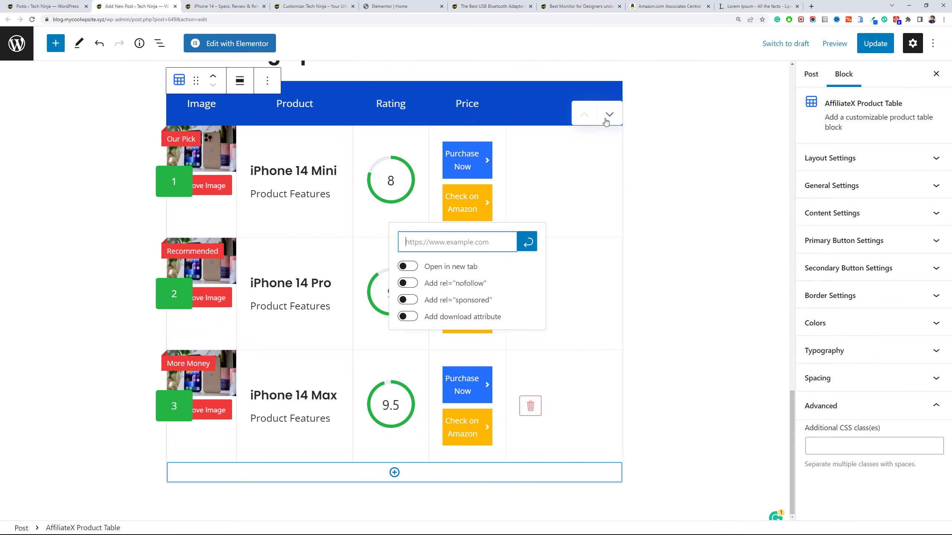
pyautogui.click(521, 195)
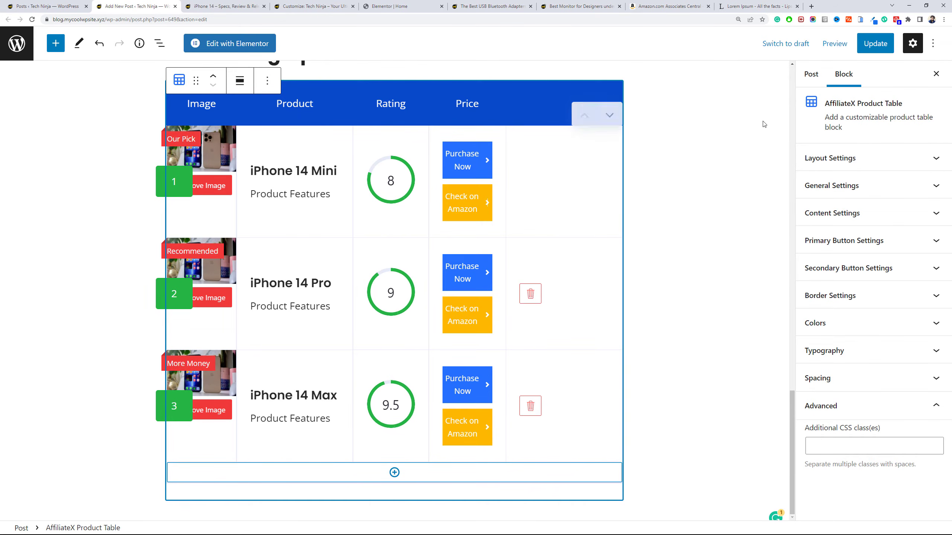
# Change the AffiliateX product table's layout to Layout 3.
pyautogui.click(871, 152)
pyautogui.click(870, 217)
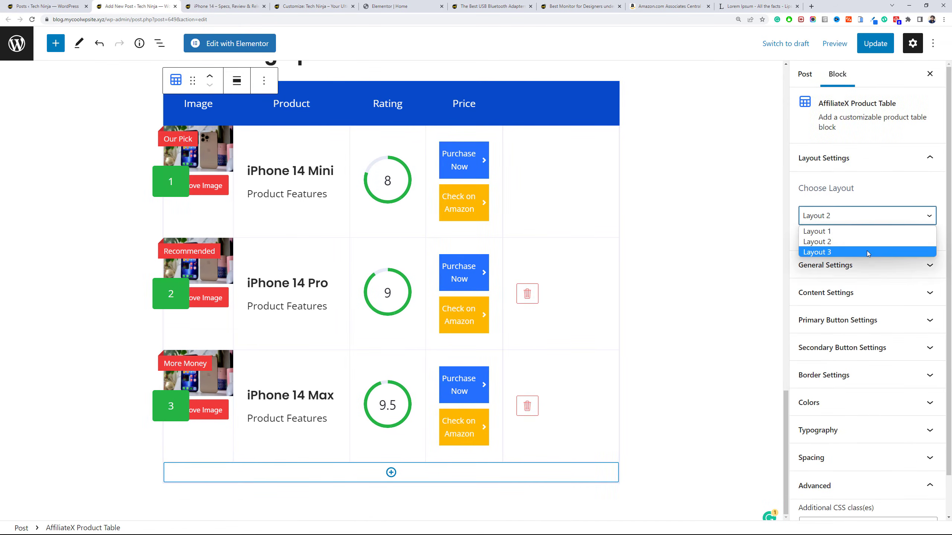
pyautogui.click(866, 251)
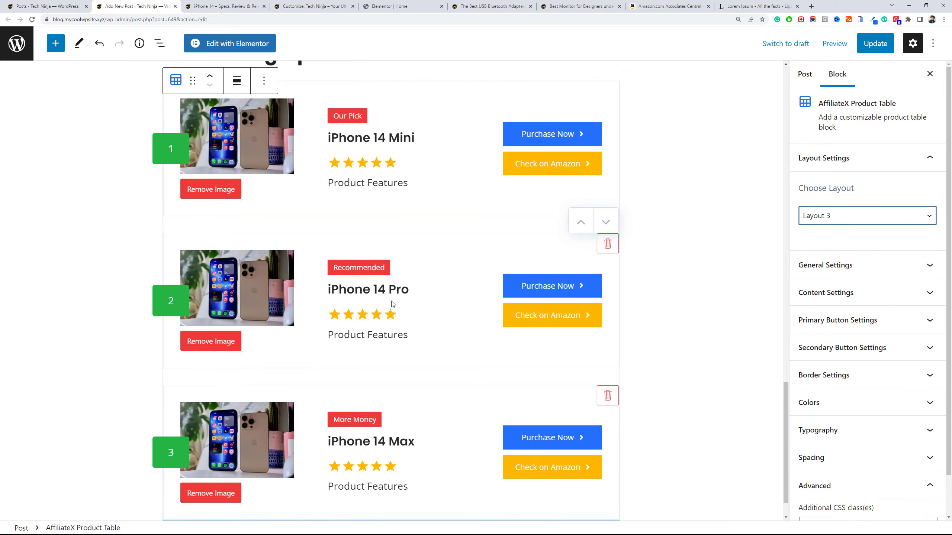
pyautogui.scroll(2, 391, 303)
pyautogui.click(433, 254)
pyautogui.scroll(-3, 433, 253)
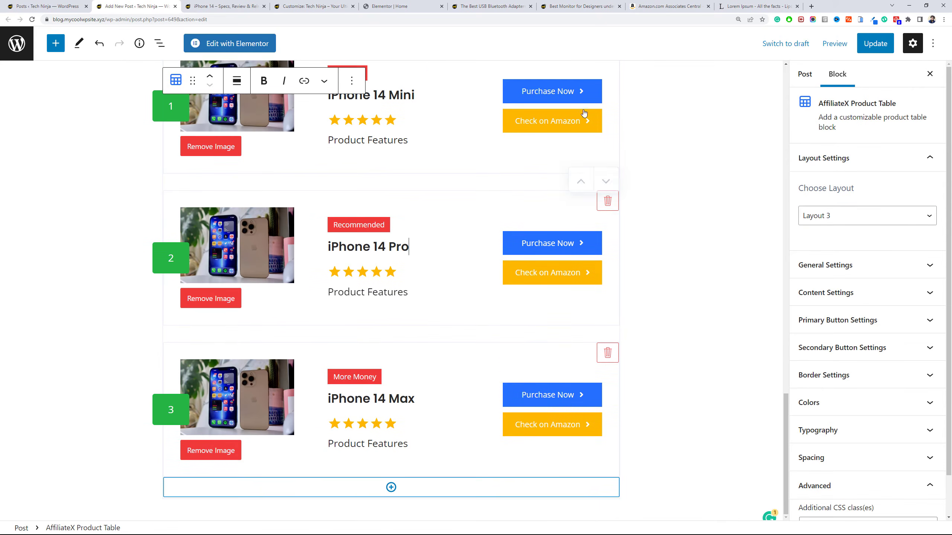
pyautogui.click(586, 98)
pyautogui.scroll(6, 562, 262)
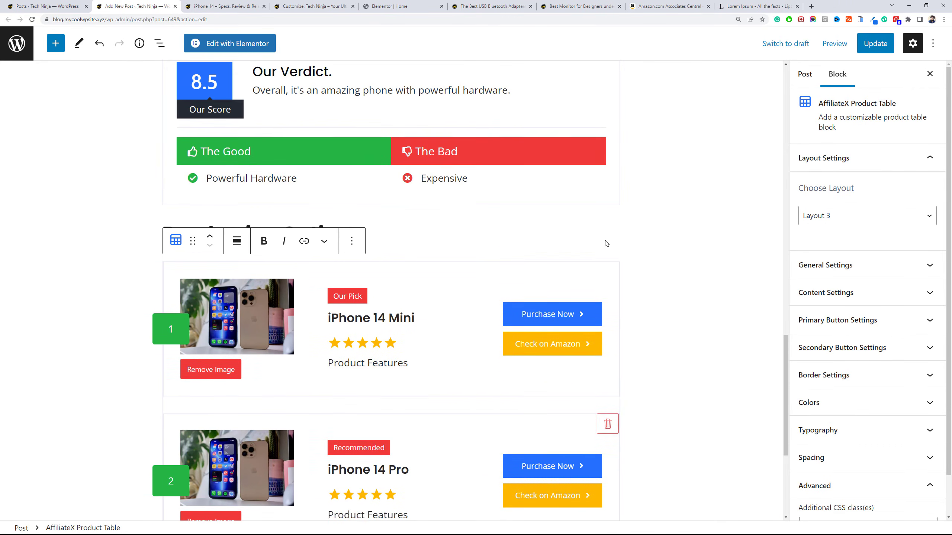
# Set the product table's primary button color to #000000 and its primary button hover color to #2E2E2E.
pyautogui.click(581, 315)
pyautogui.click(612, 347)
pyautogui.click(865, 402)
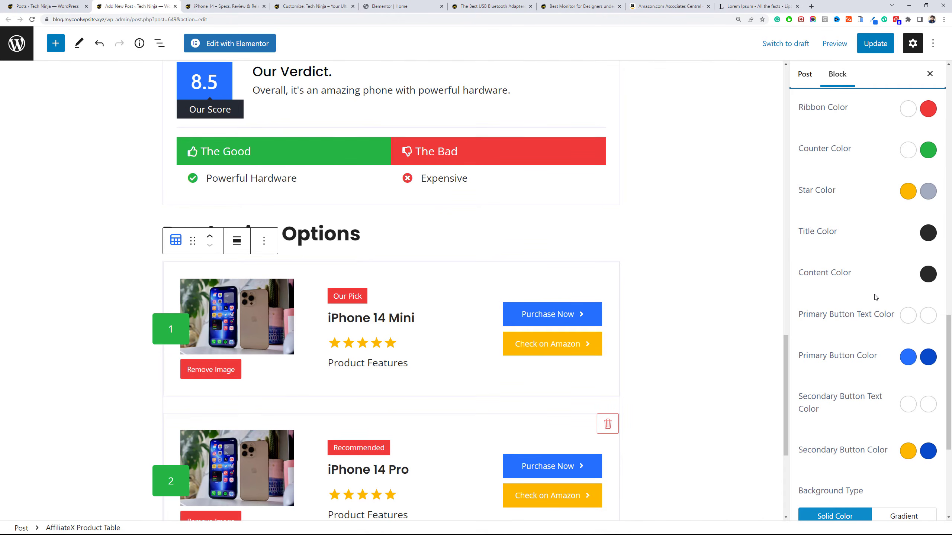
pyautogui.click(907, 357)
pyautogui.moveTo(794, 251); pyautogui.dragTo(789, 274)
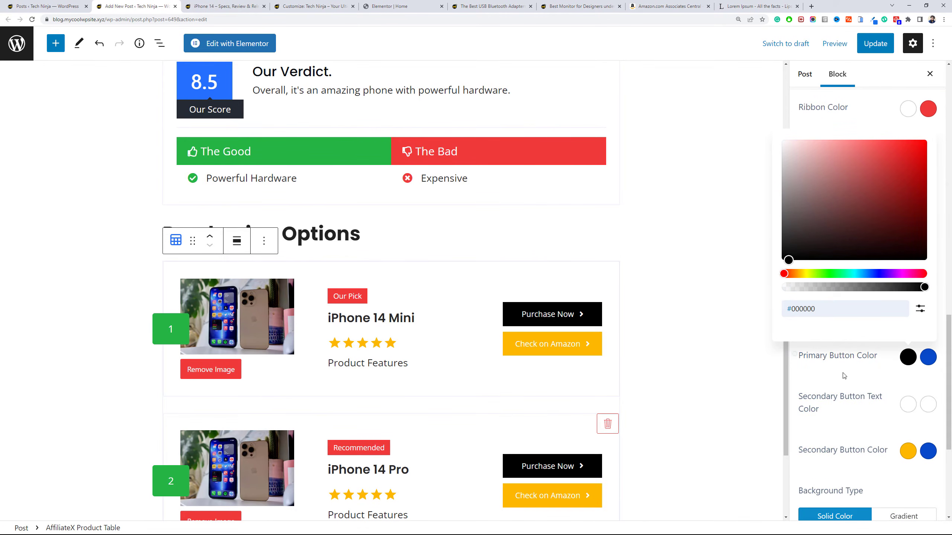
pyautogui.click(928, 356)
pyautogui.click(805, 273)
pyautogui.click(784, 238)
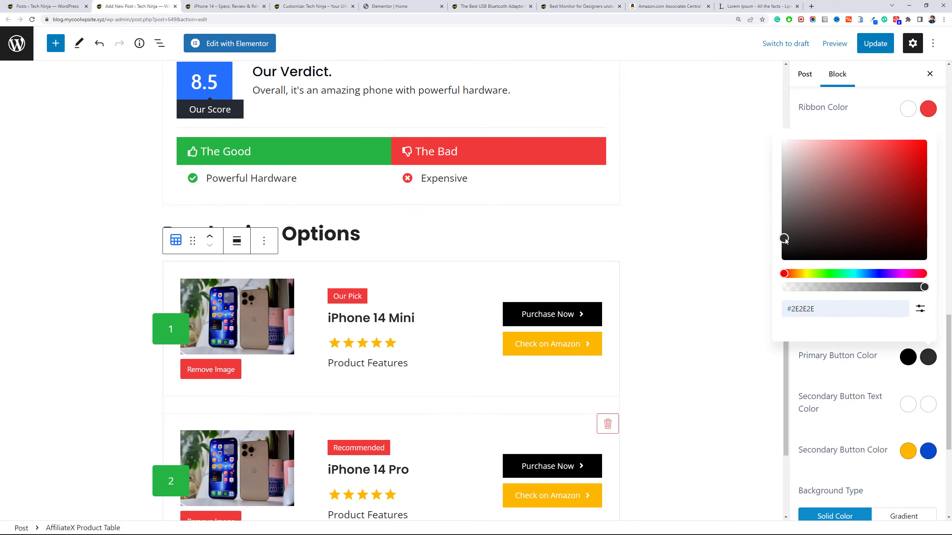
# View the link options of the iPhone 14 Mini row's two buttons, close them and look over the table's rows.
pyautogui.click(549, 314)
pyautogui.click(678, 337)
pyautogui.click(547, 344)
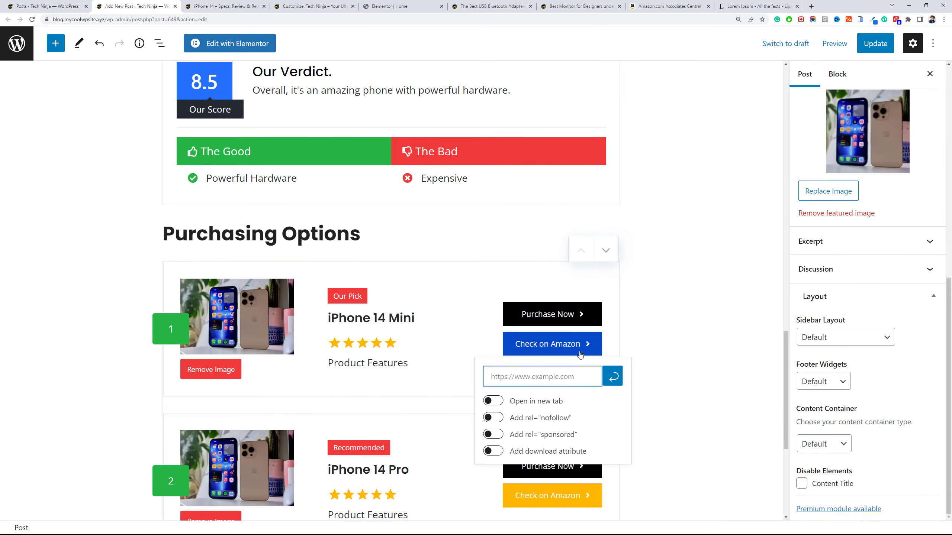
pyautogui.click(718, 321)
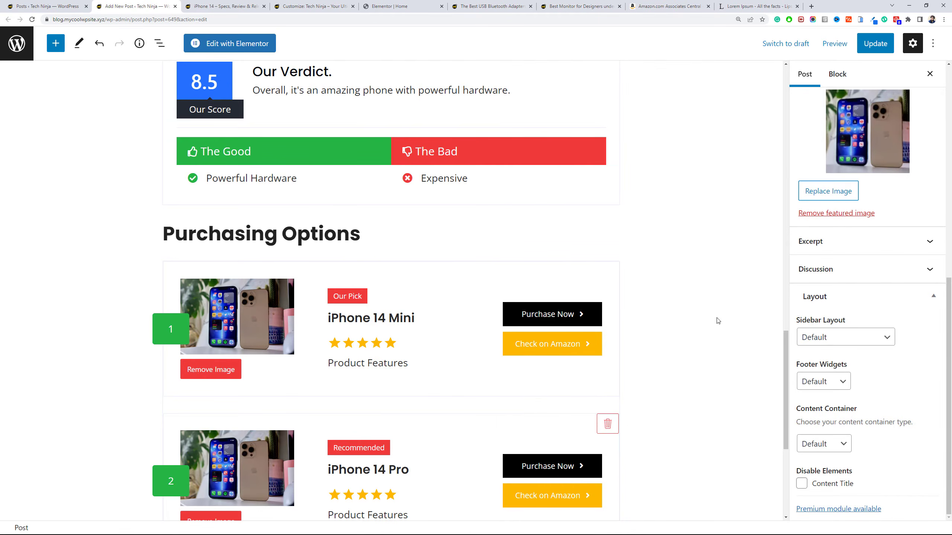
pyautogui.scroll(-4, 660, 354)
pyautogui.scroll(-1, 659, 354)
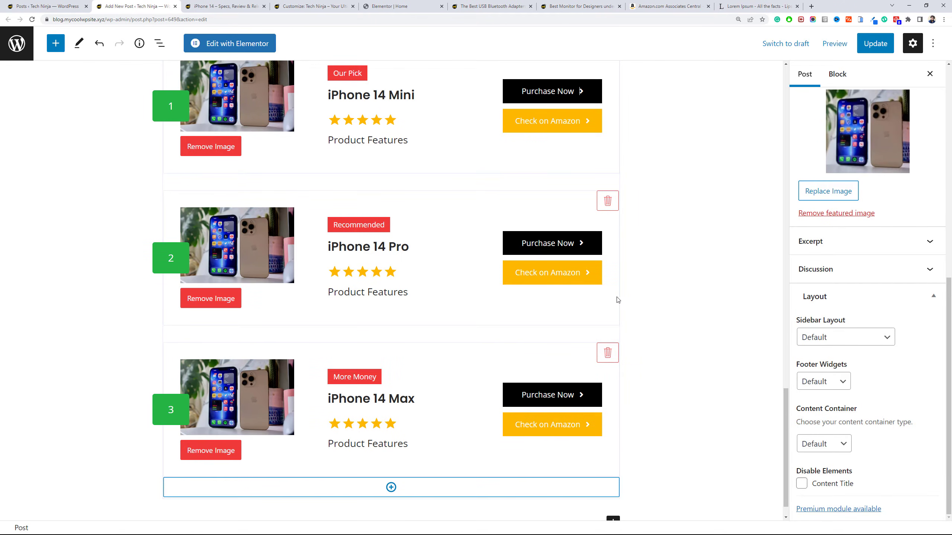
# Switch to the Amazon Associates page, open amazon.com in a new tab and place that tab beside it.
pyautogui.click(637, 6)
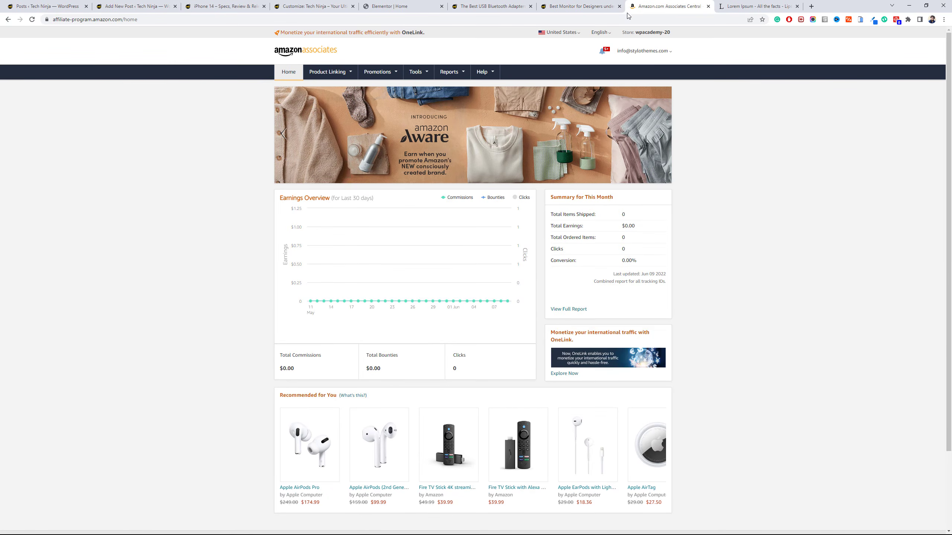
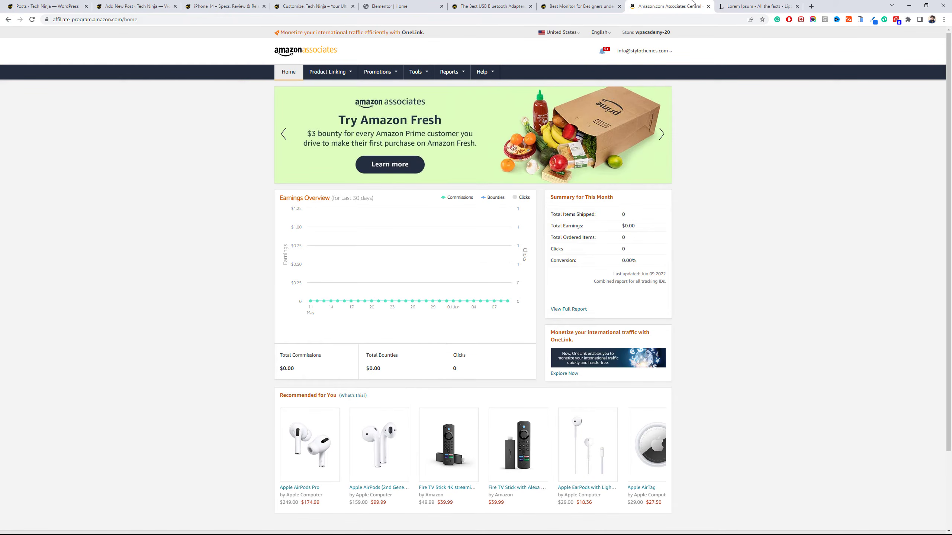
pyautogui.click(810, 6)
pyautogui.write('amazo')
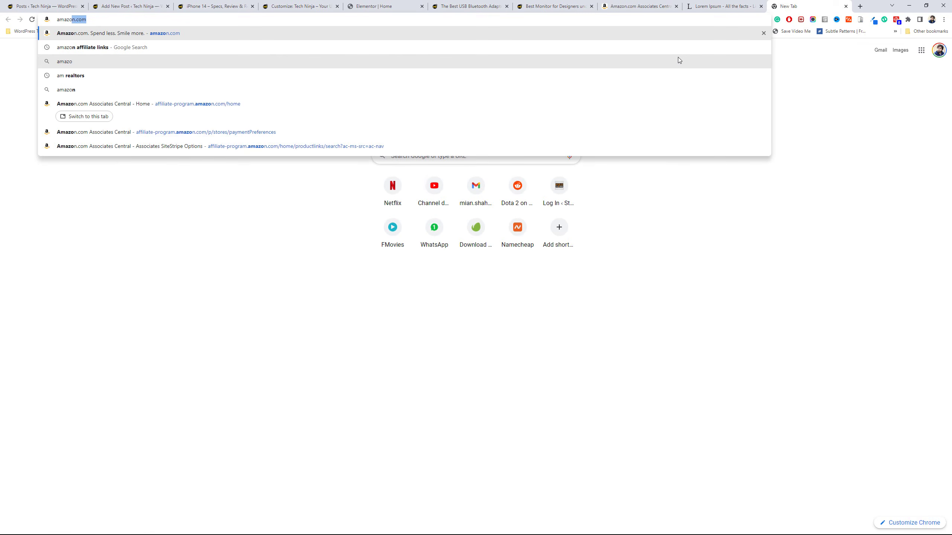
pyautogui.press('Return')
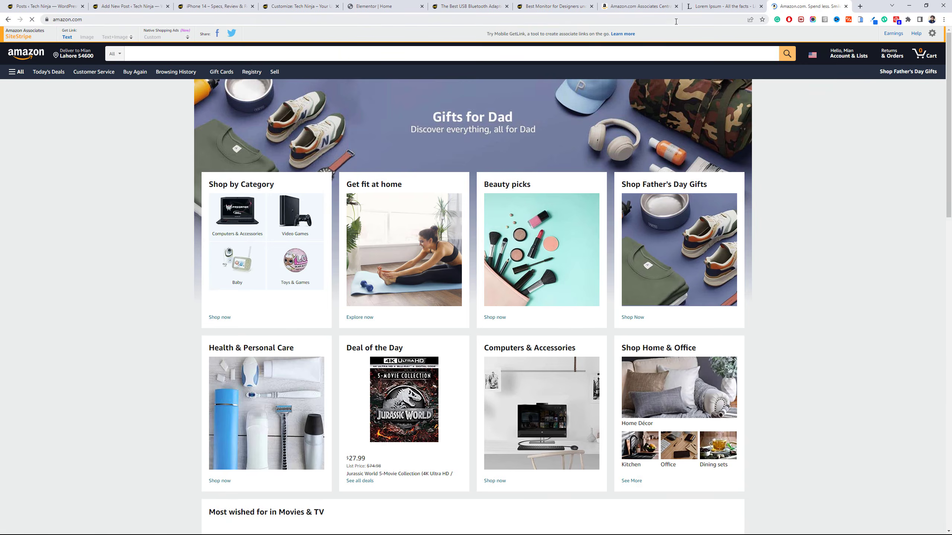
pyautogui.moveTo(799, 3); pyautogui.dragTo(696, 3)
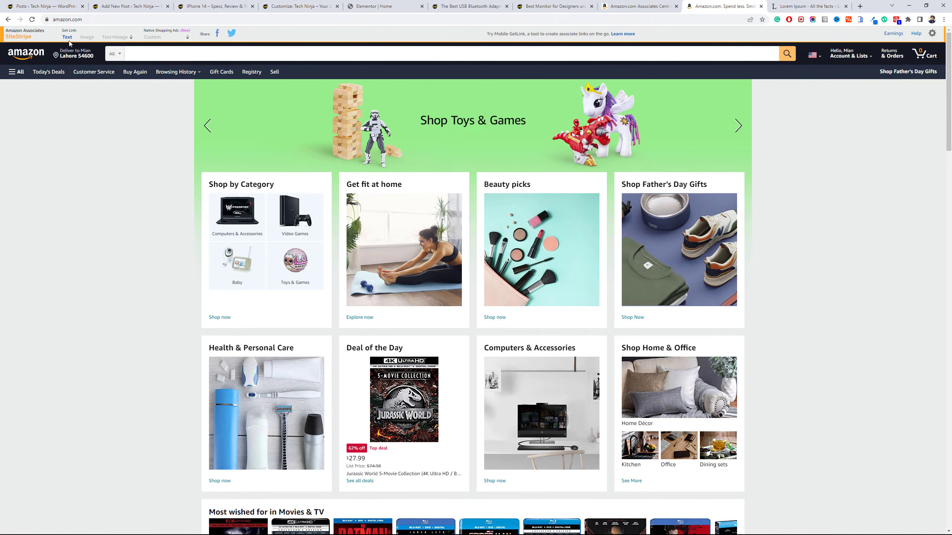
# Search Amazon for "iphone" and open the Apple iPhone 12 Pro Max, 128GB, Gold product page.
pyautogui.click(276, 52)
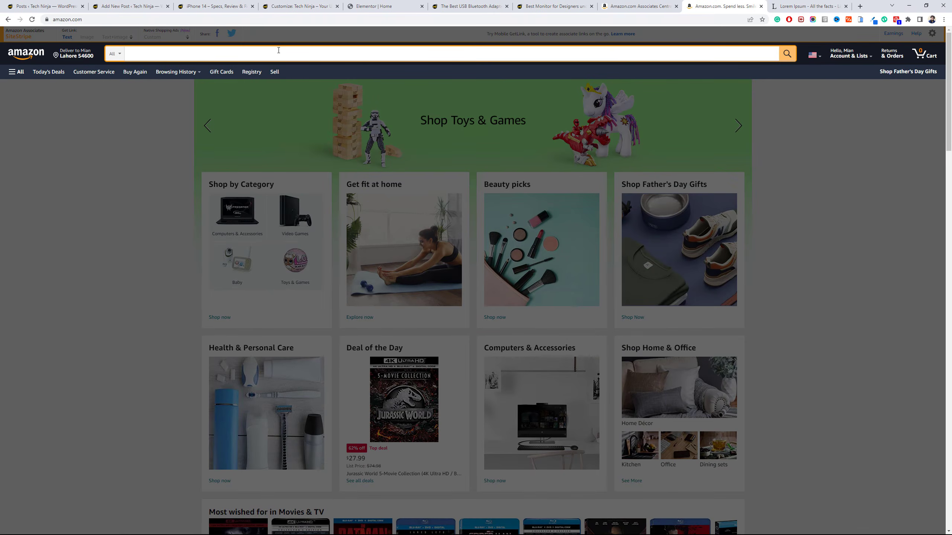
pyautogui.write('iphi')
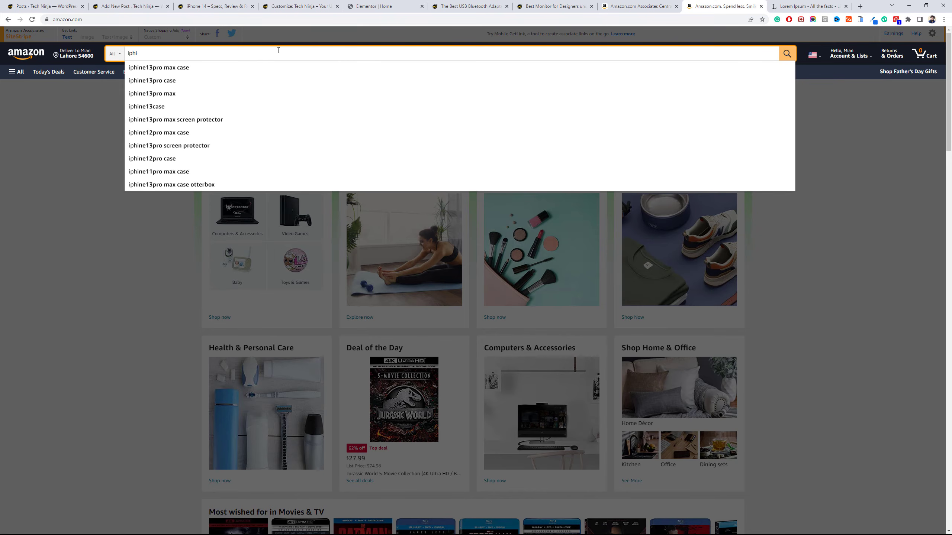
pyautogui.press('BackSpace')
pyautogui.write('one')
pyautogui.press('Return')
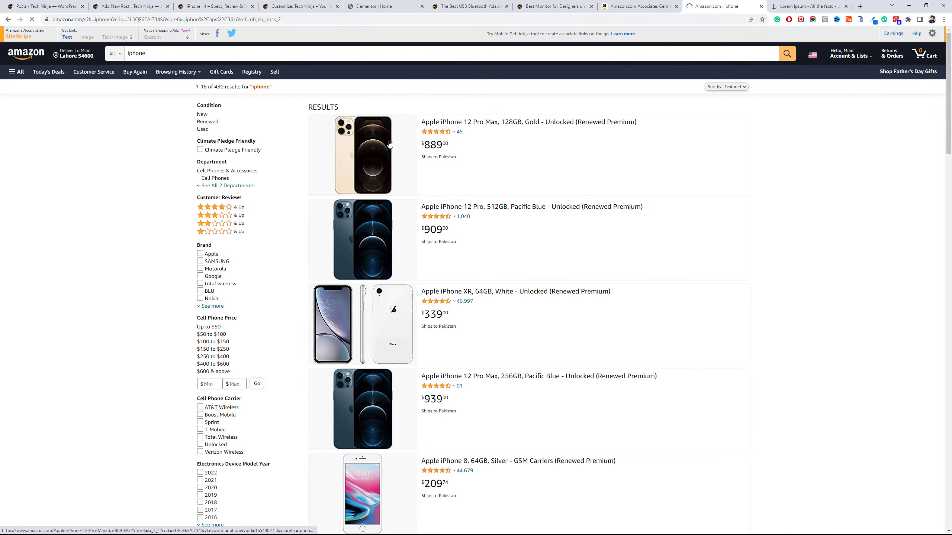
pyautogui.click(346, 136)
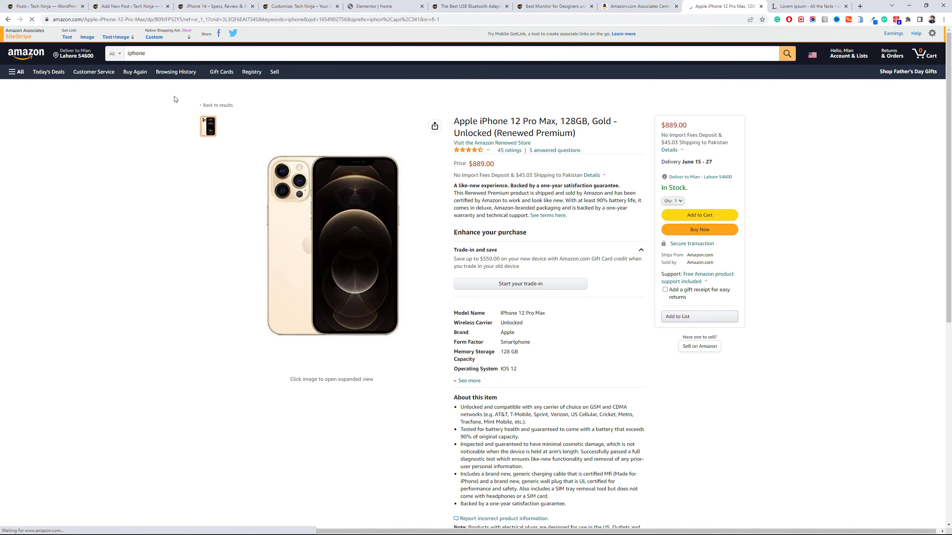
pyautogui.click(7, 19)
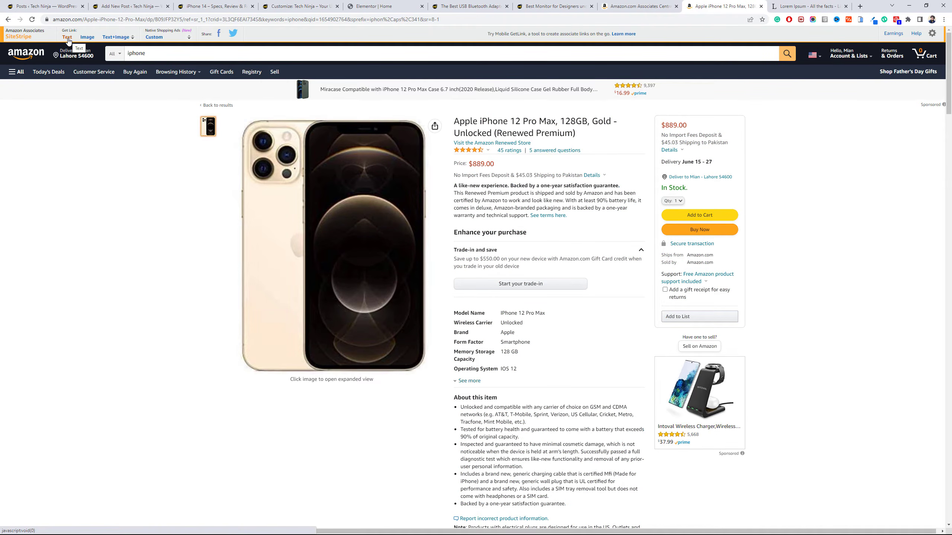
# Generate a SiteStripe text link for the iPhone 12 Pro Max page as a full link and copy it.
pyautogui.click(66, 40)
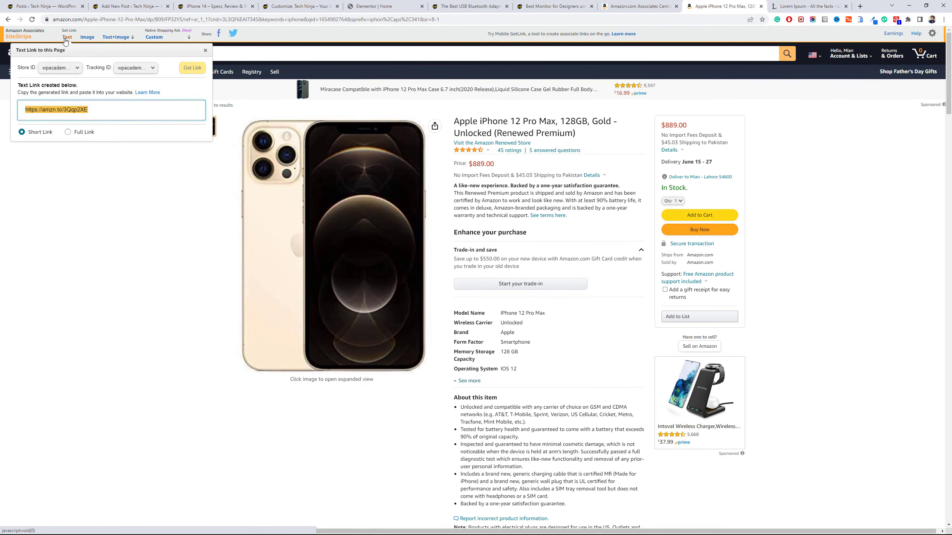
pyautogui.rightClick(104, 108)
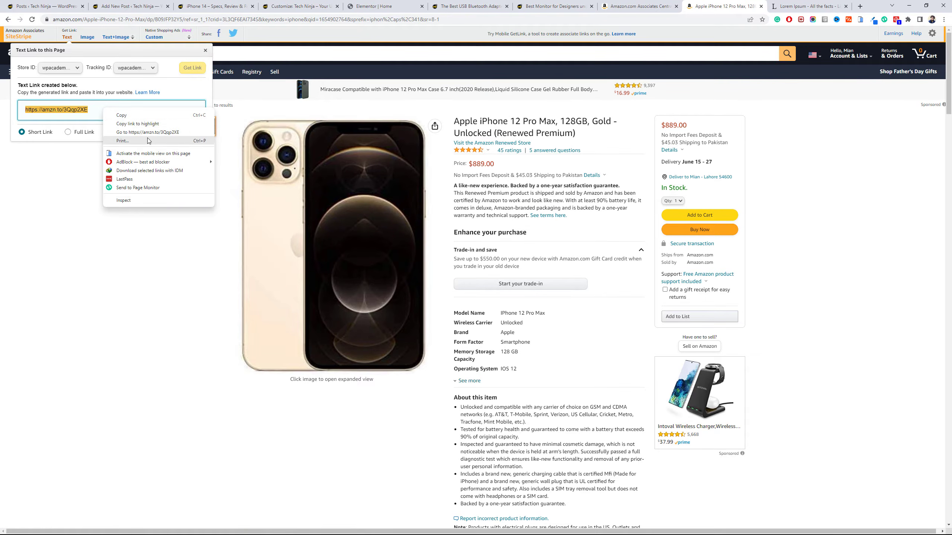
pyautogui.click(93, 134)
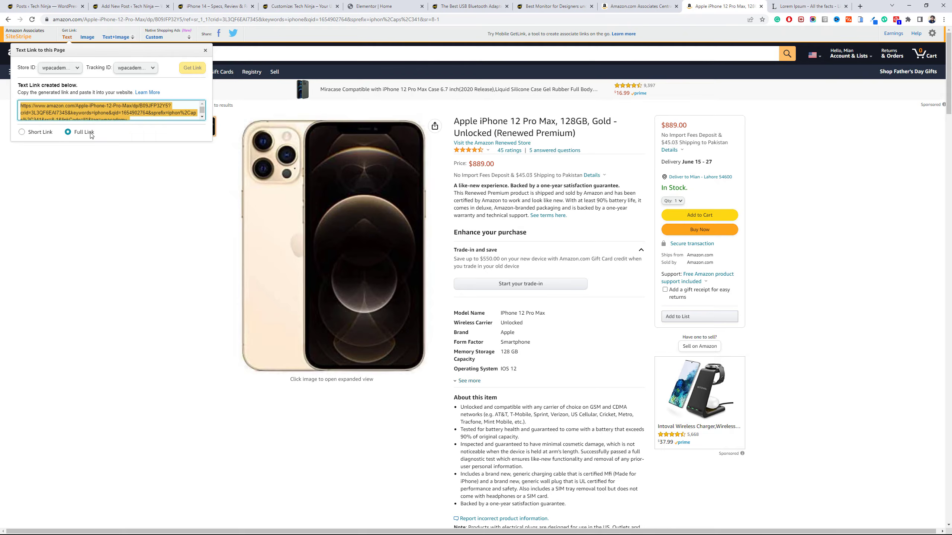
pyautogui.rightClick(98, 113)
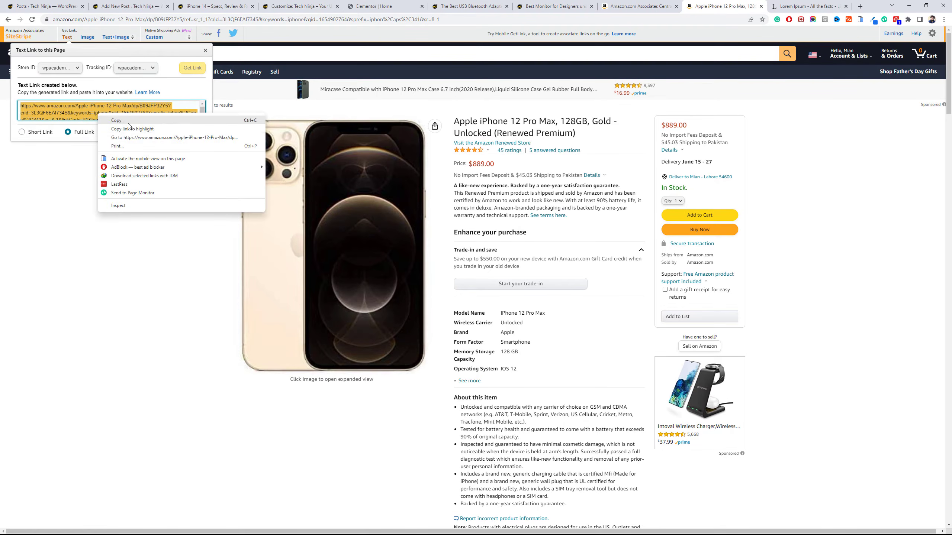
pyautogui.click(130, 128)
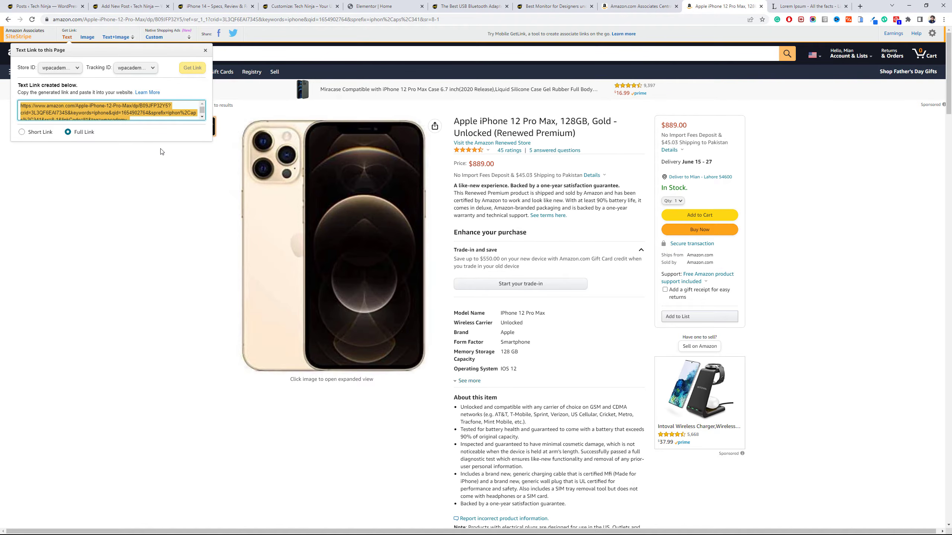
# Switch to the WordPress dashboard and save a new ThirstyAffiliates link titled "iPhone 14 Mini" with the copied Amazon link as destination URL.
pyautogui.click(76, 3)
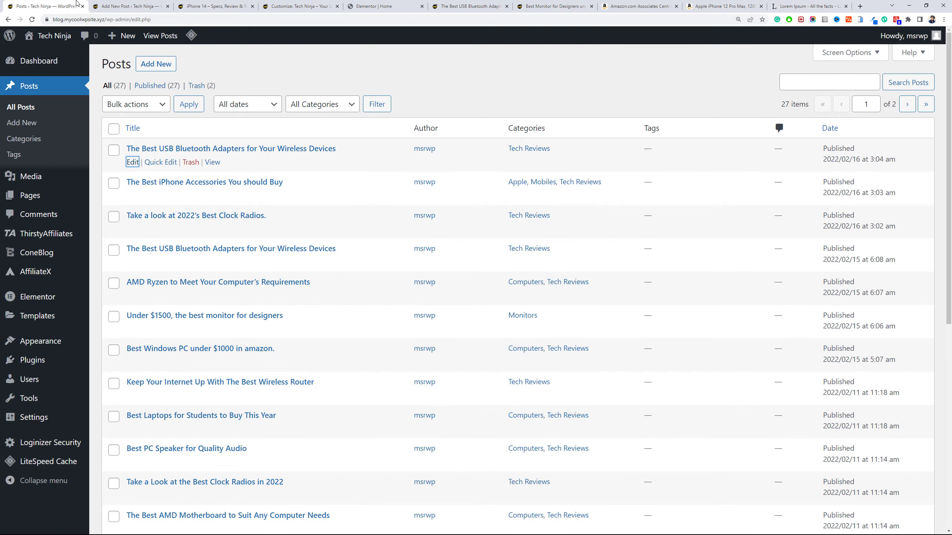
pyautogui.click(734, 4)
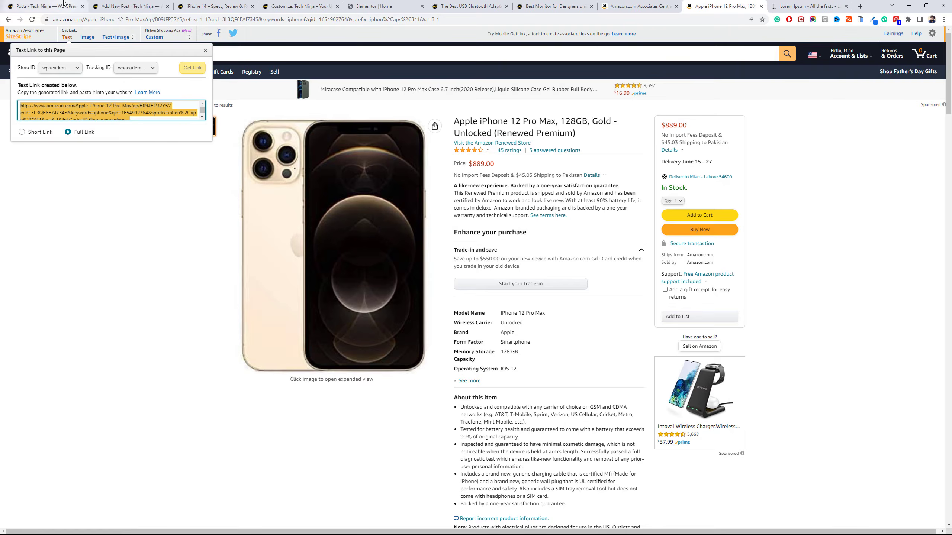
pyautogui.click(45, 6)
pyautogui.moveTo(68, 243)
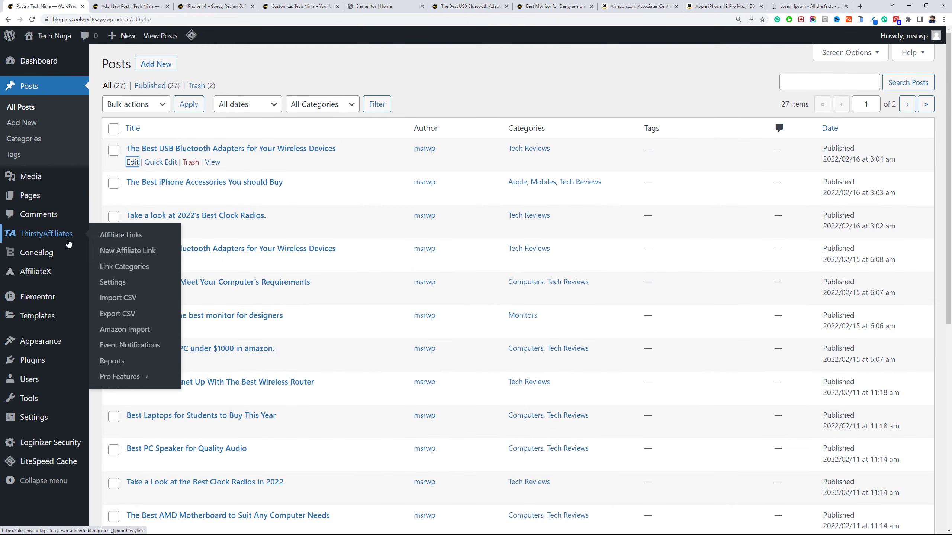
pyautogui.click(109, 235)
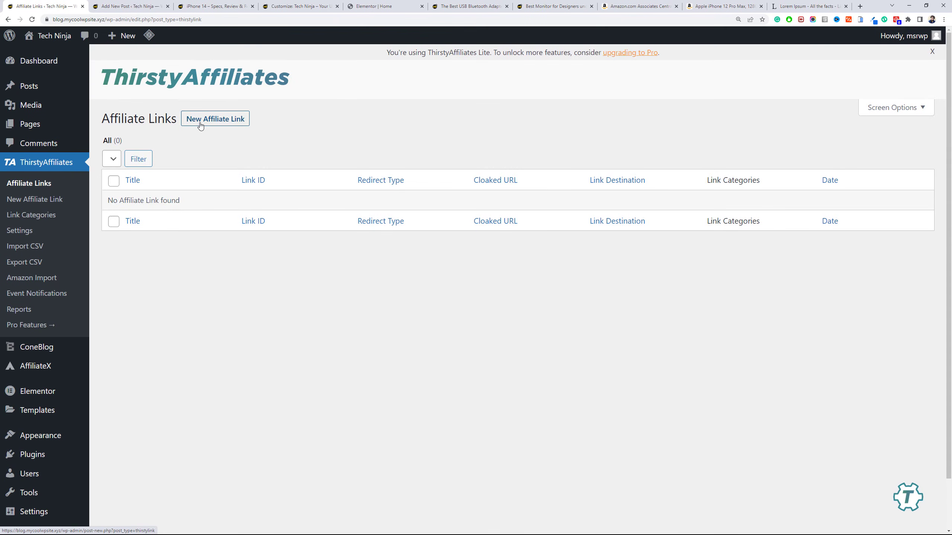
pyautogui.click(201, 120)
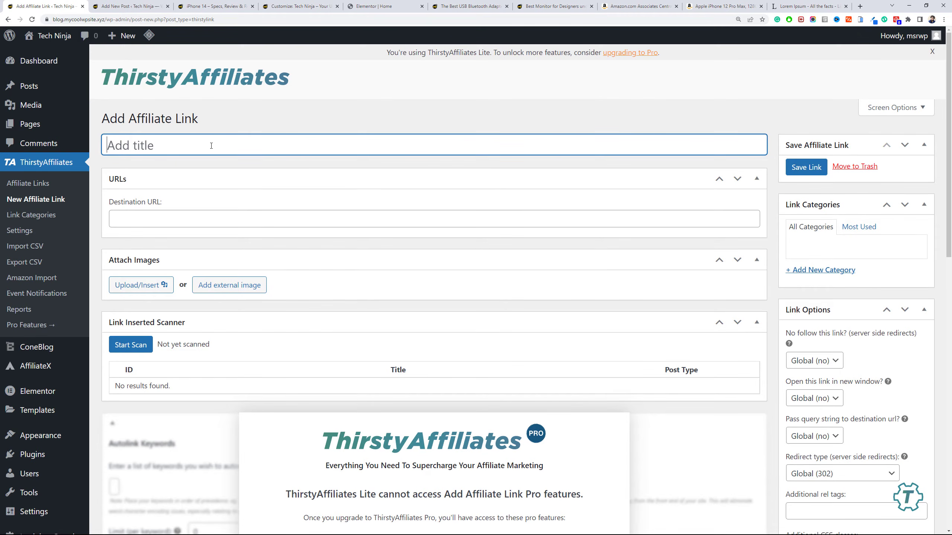
pyautogui.write('iPhone 14 Mini')
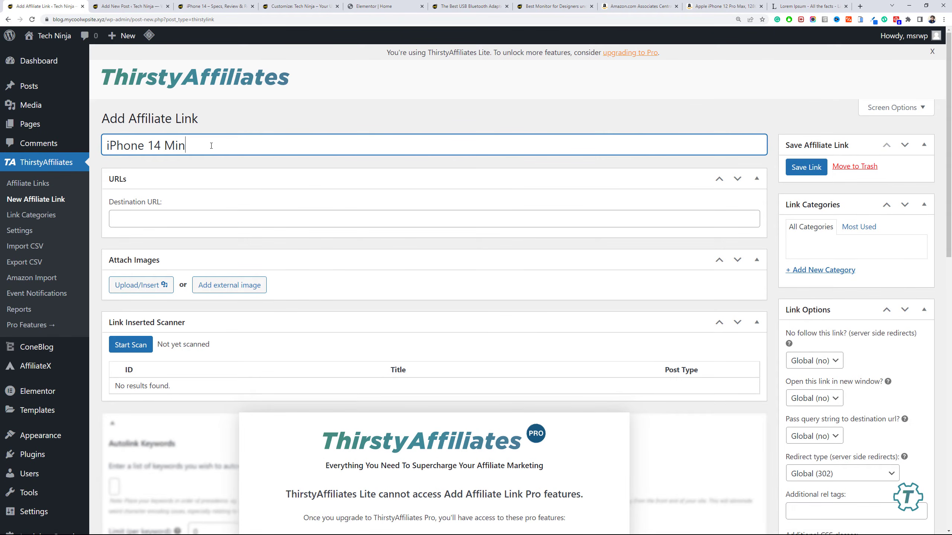
pyautogui.press('Tab')
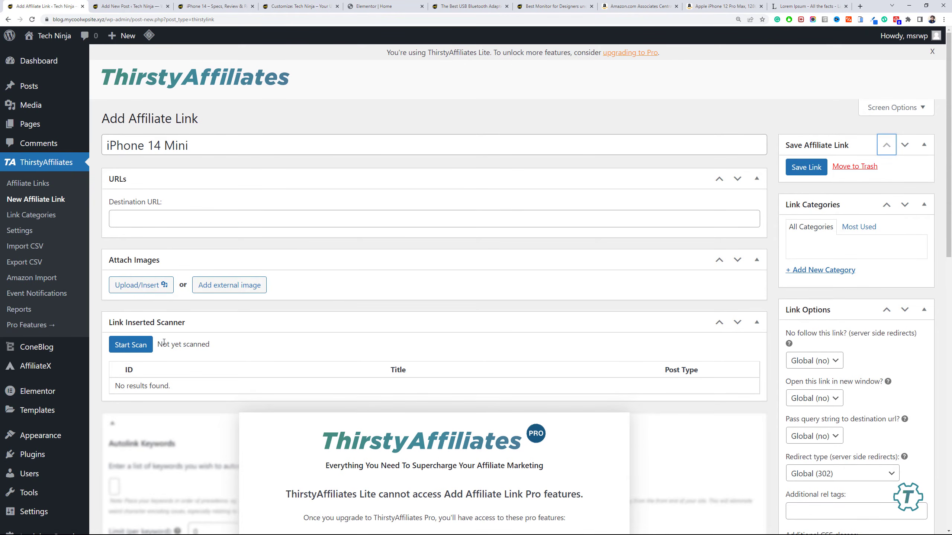
pyautogui.click(179, 215)
pyautogui.hotkey('ctrl', 'v')
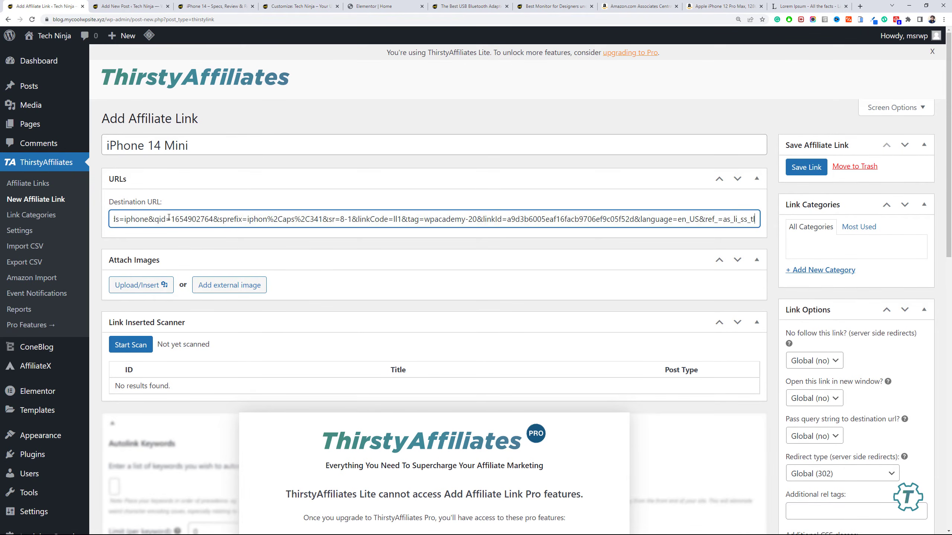
pyautogui.click(806, 168)
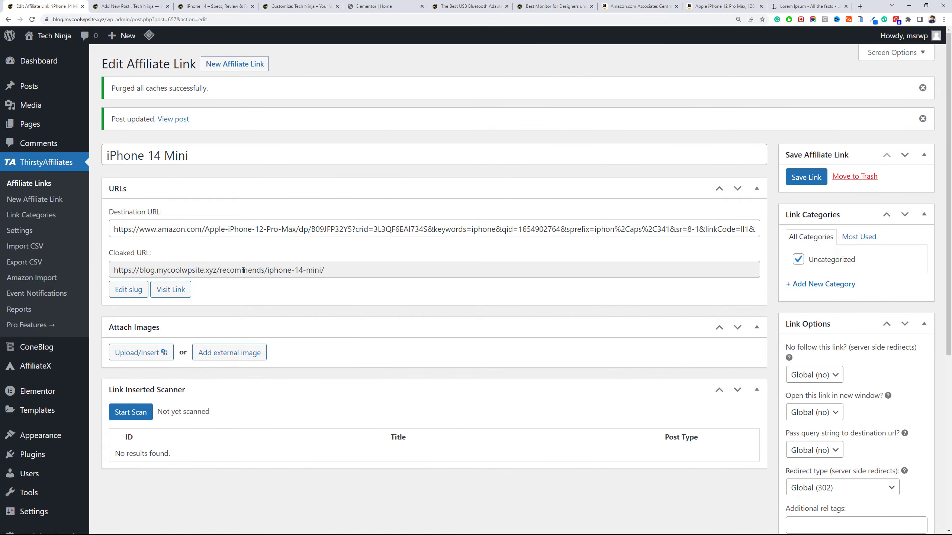
# In the ThirstyAffiliates link appearance settings, set the link prefix to "go" and save the settings.
pyautogui.click(70, 236)
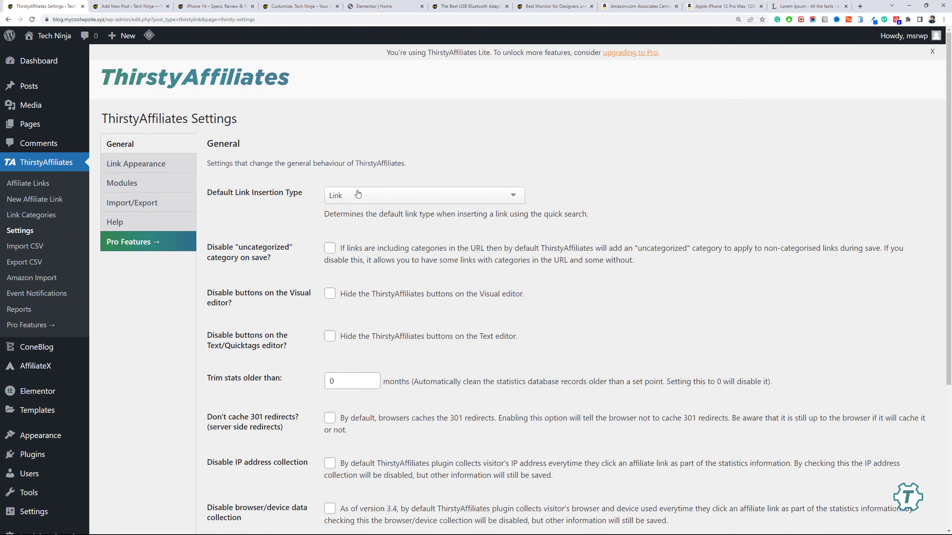
pyautogui.click(358, 194)
pyautogui.click(379, 158)
pyautogui.click(145, 168)
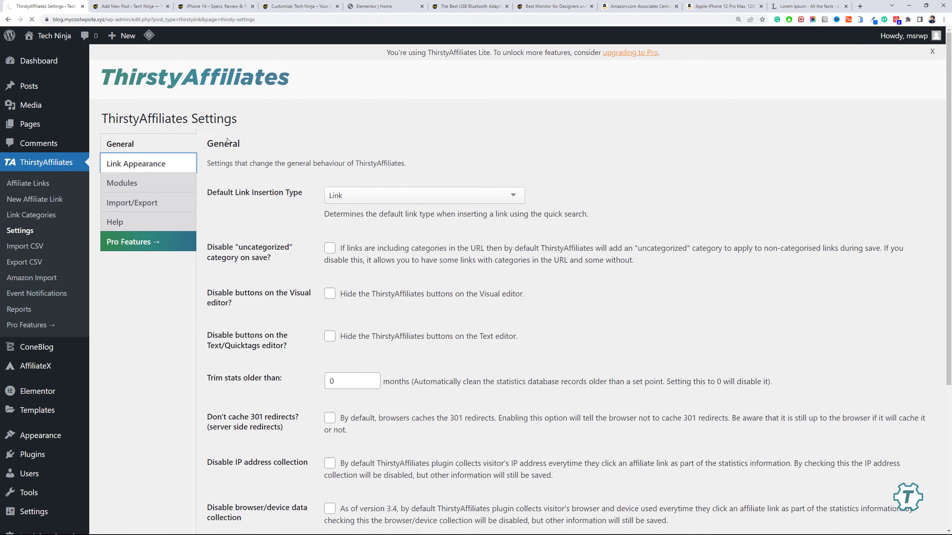
pyautogui.click(394, 192)
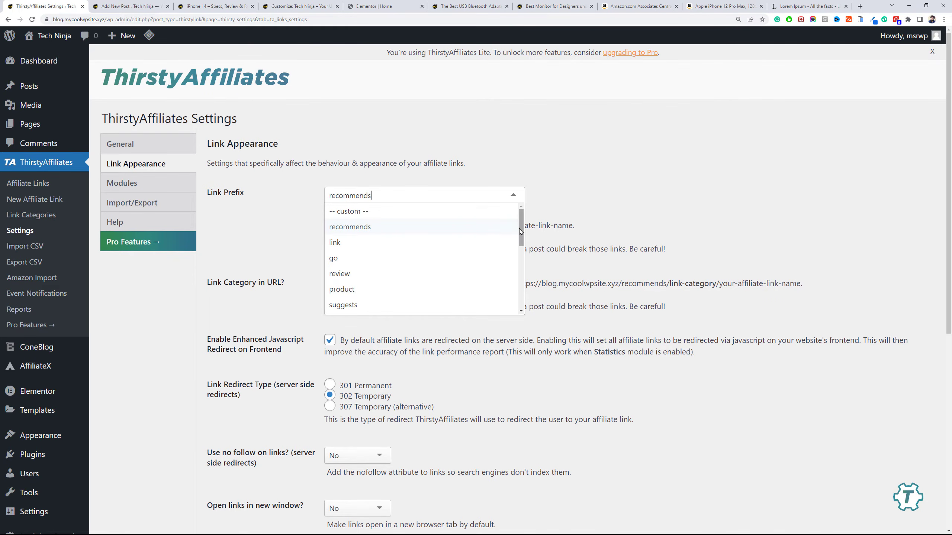
pyautogui.moveTo(519, 228)
pyautogui.mouseDown()
pyautogui.moveTo(514, 306)
pyautogui.moveTo(519, 225)
pyautogui.mouseUp()
pyautogui.click(440, 259)
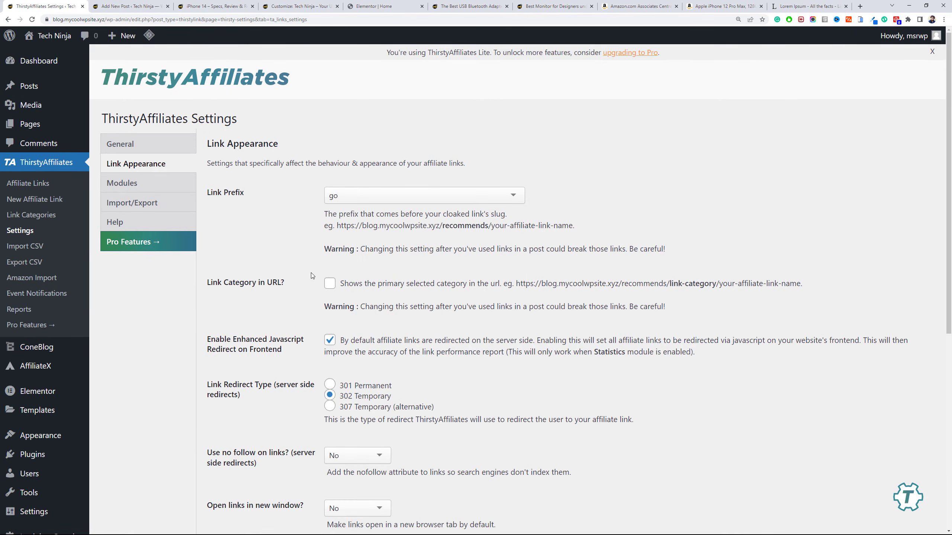
pyautogui.scroll(-10, 312, 276)
pyautogui.click(219, 478)
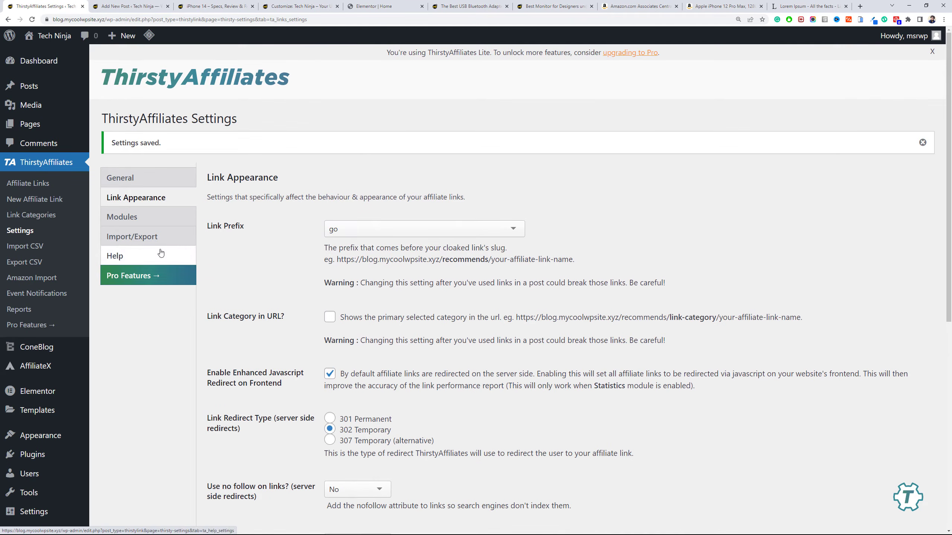
# Copy the cloaked URL of the iPhone 14 Mini link from the Affiliate Links list.
pyautogui.click(42, 183)
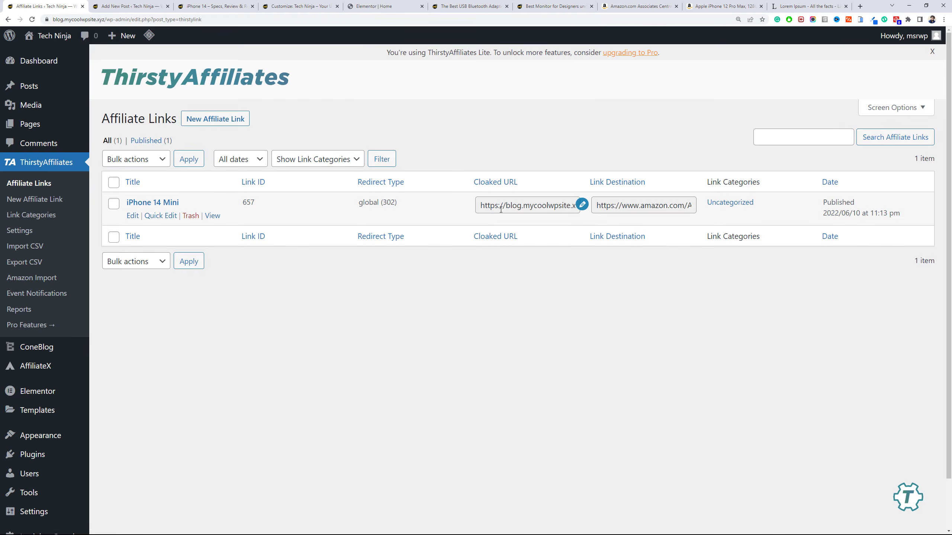
pyautogui.tripleClick(501, 209)
pyautogui.rightClick(501, 210)
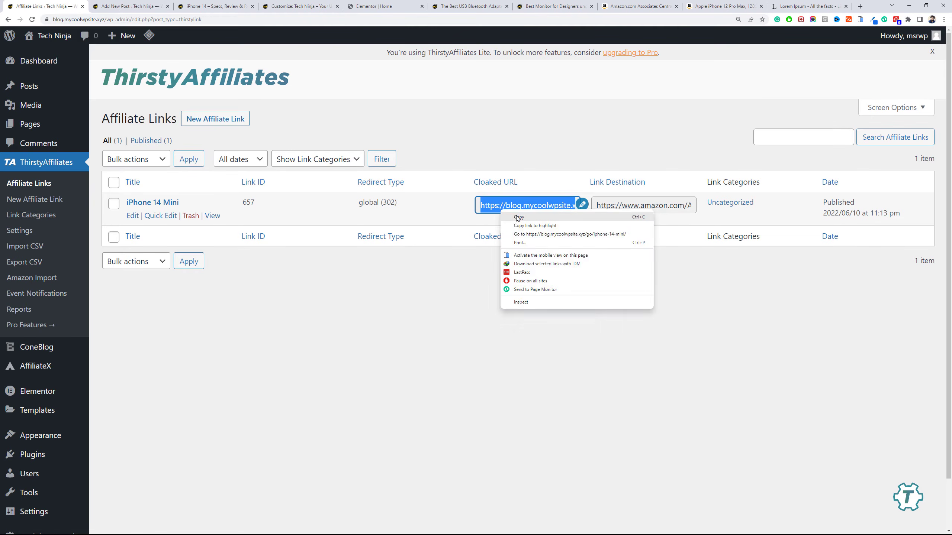
pyautogui.click(516, 216)
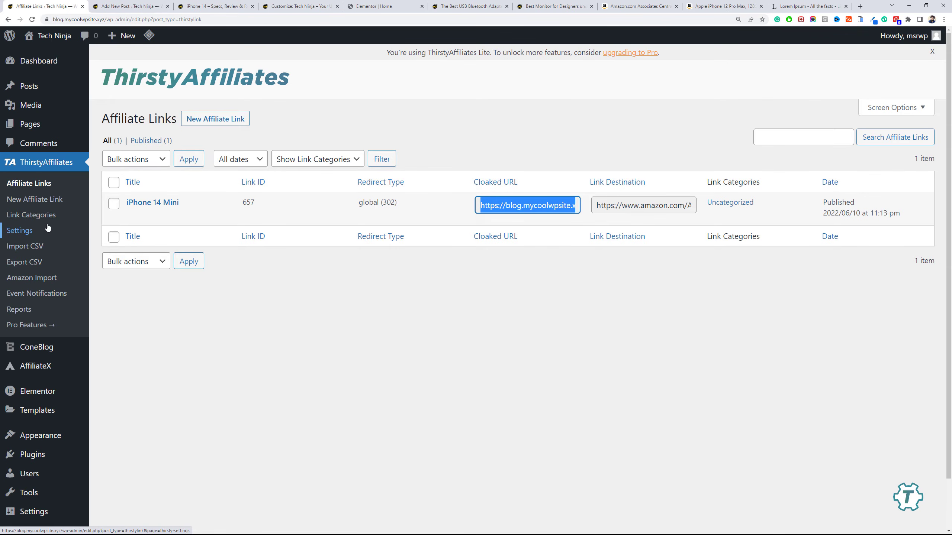
# Link the iPhone 14 Mini's Purchase Now button in the post to the copied cloaked URL with rel="sponsored" enabled.
pyautogui.click(162, 4)
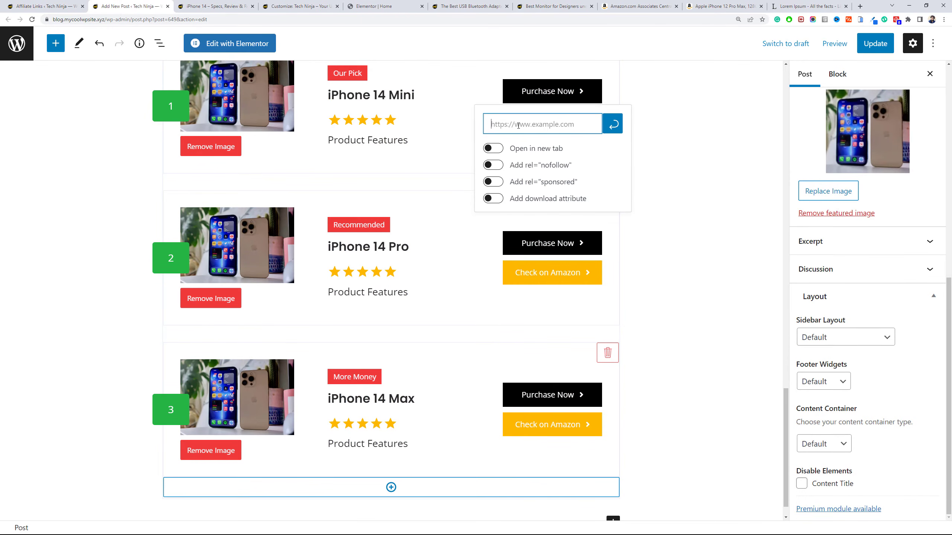
pyautogui.hotkey('ctrl', 'v')
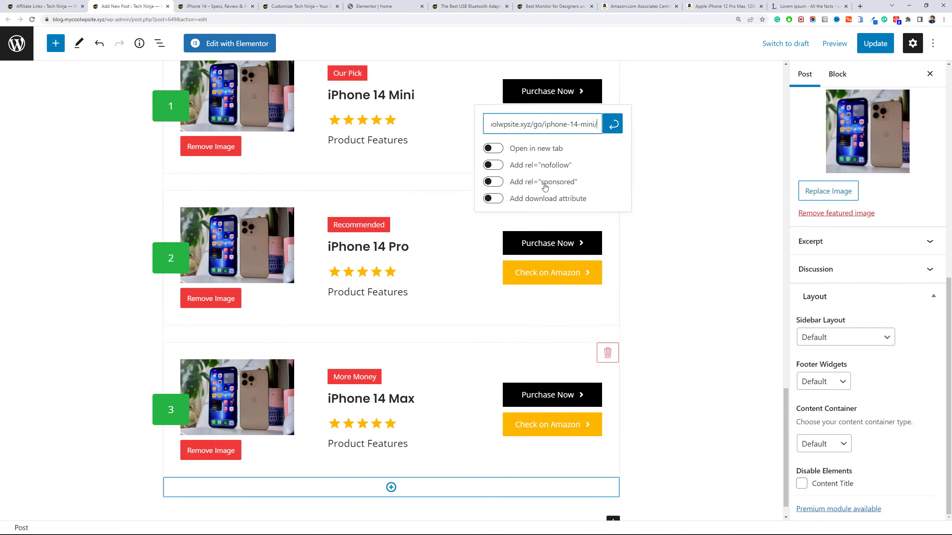
pyautogui.click(519, 182)
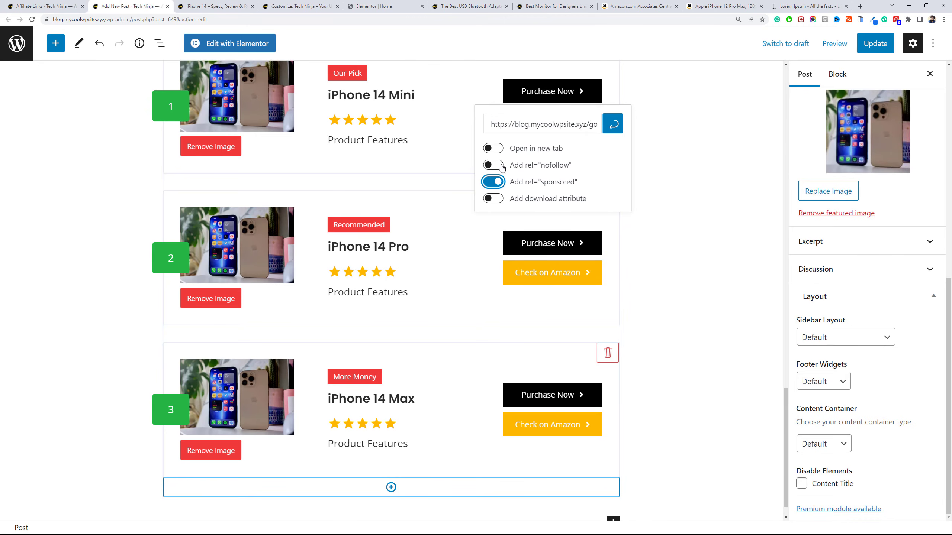
pyautogui.click(612, 125)
pyautogui.click(595, 124)
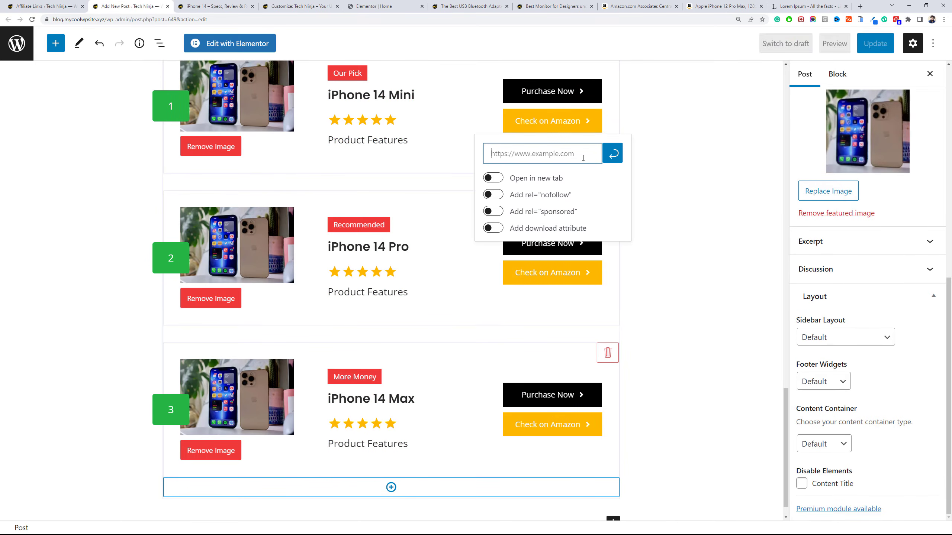
pyautogui.click(648, 99)
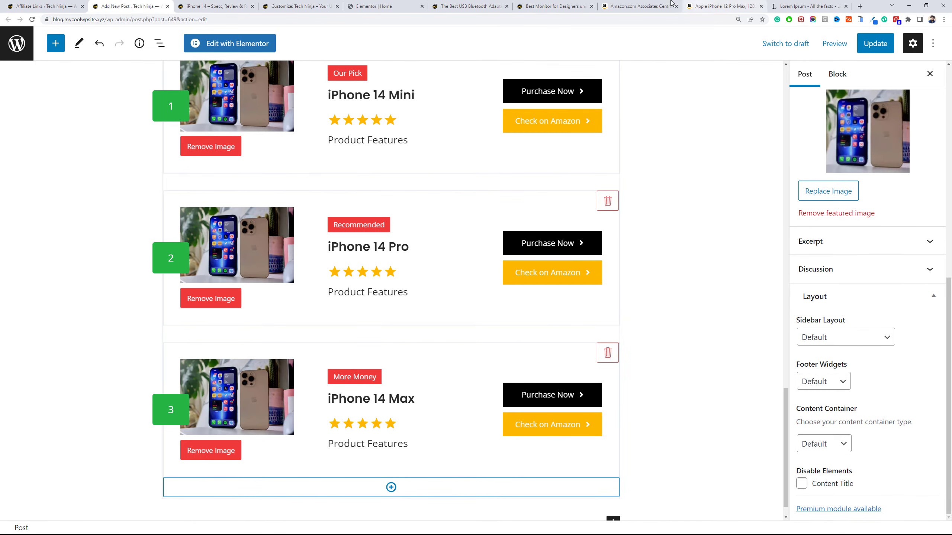
# Return to Amazon's "iphone" search results, generate a SiteStripe text link for that page as a full link and copy it.
pyautogui.click(639, 6)
pyautogui.hotkey('ctrl', 'Tab')
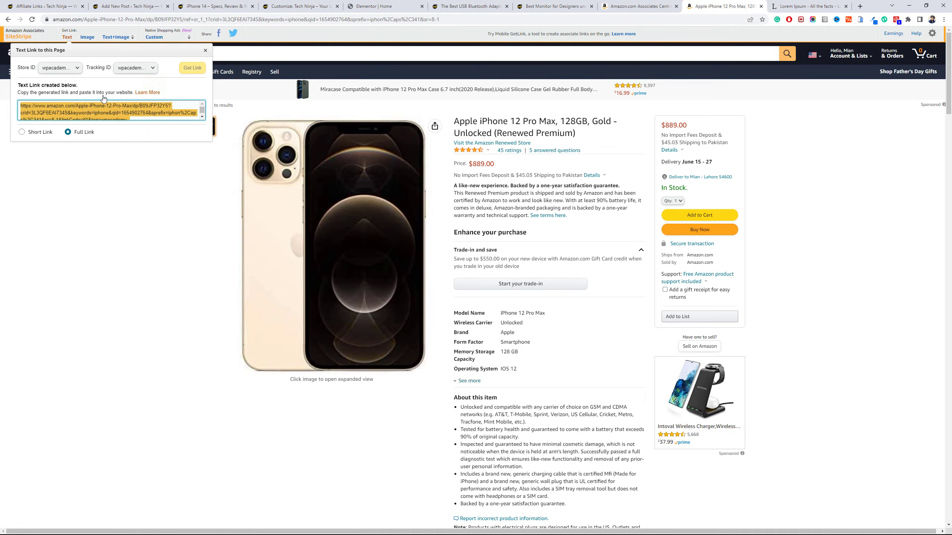
pyautogui.click(8, 19)
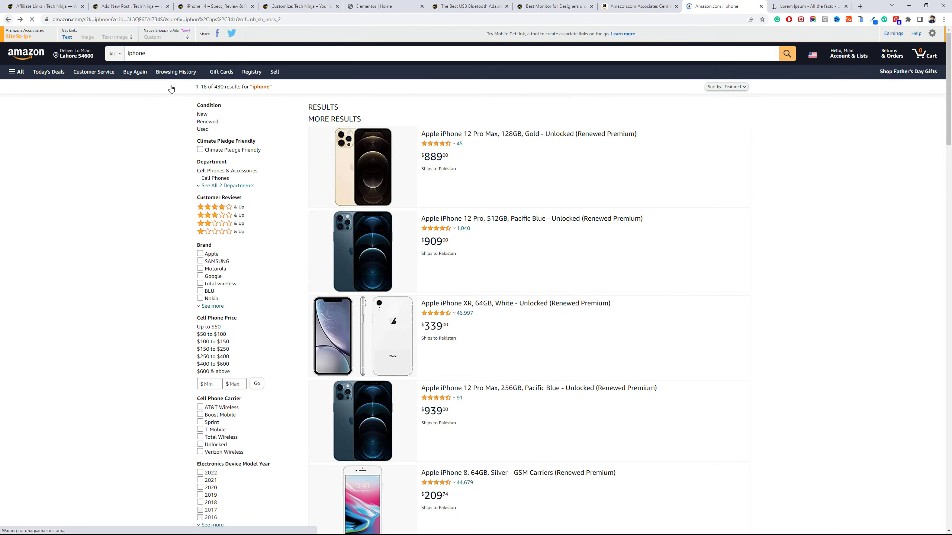
pyautogui.click(179, 58)
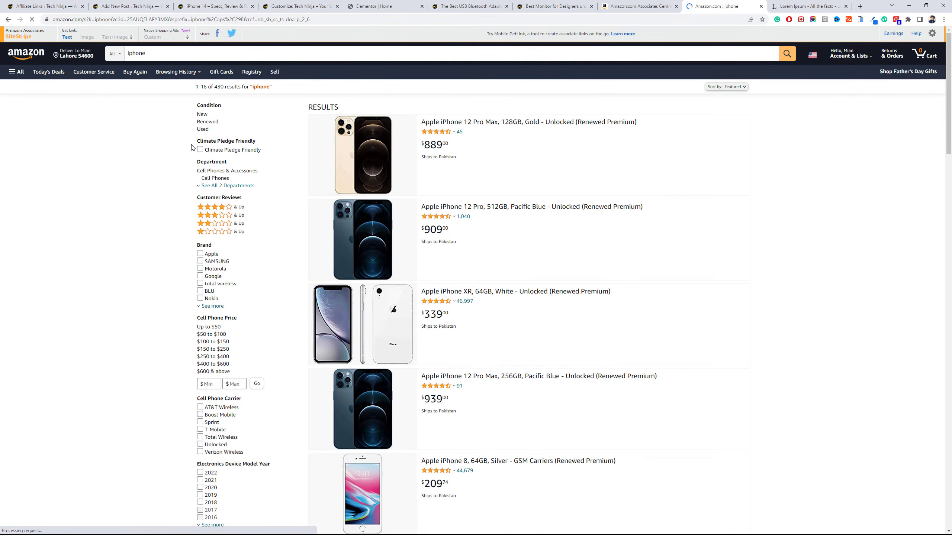
pyautogui.click(67, 37)
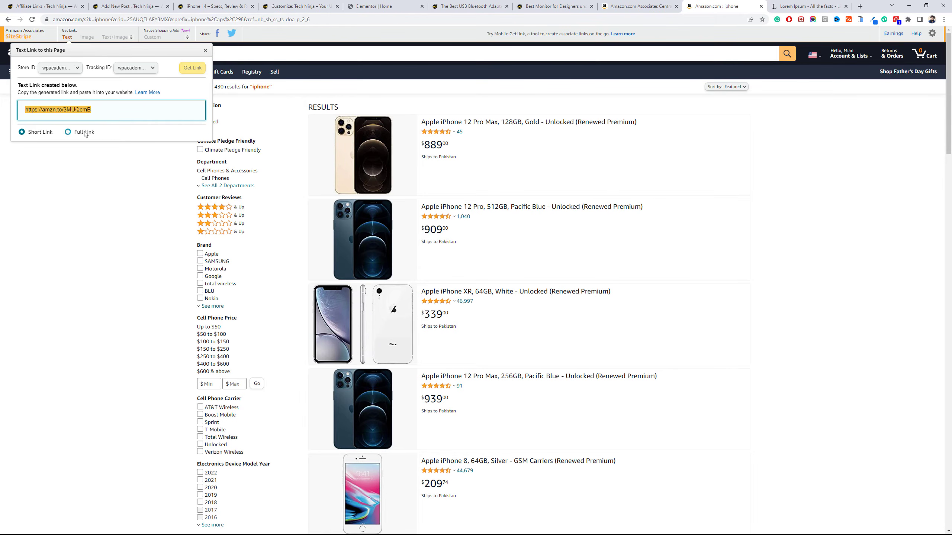
pyautogui.click(68, 132)
pyautogui.rightClick(126, 109)
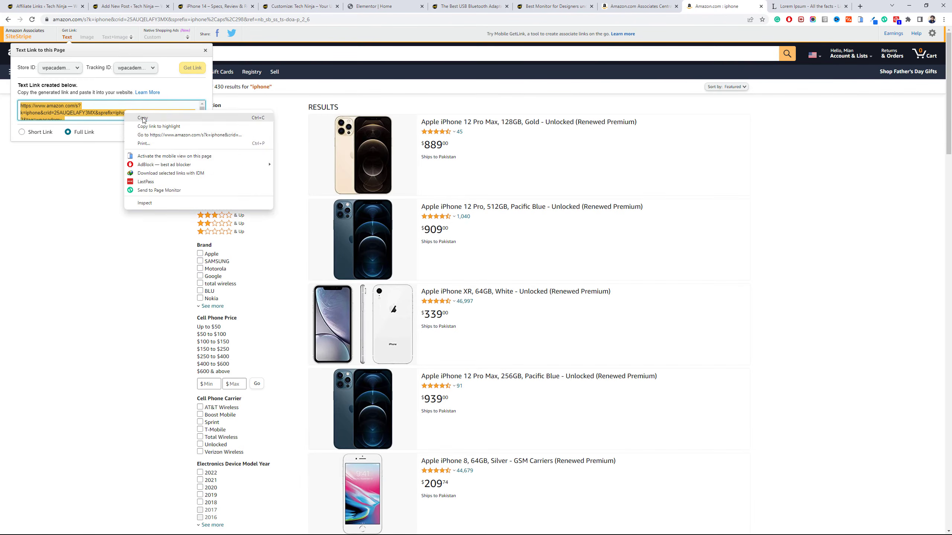
pyautogui.click(144, 120)
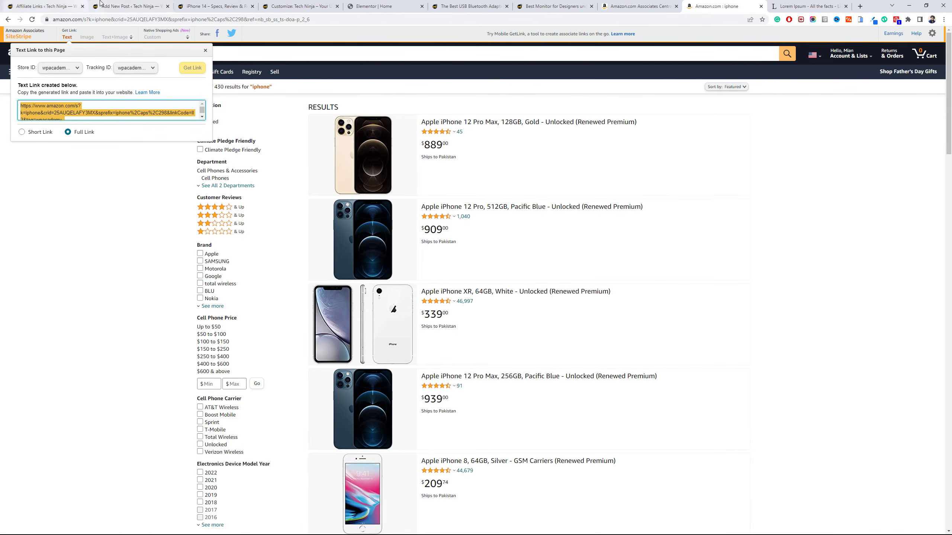
# Link the iPhone 14 Mini's Check on Amazon button in the post to the copied Amazon search link with rel="sponsored" enabled.
pyautogui.click(100, 4)
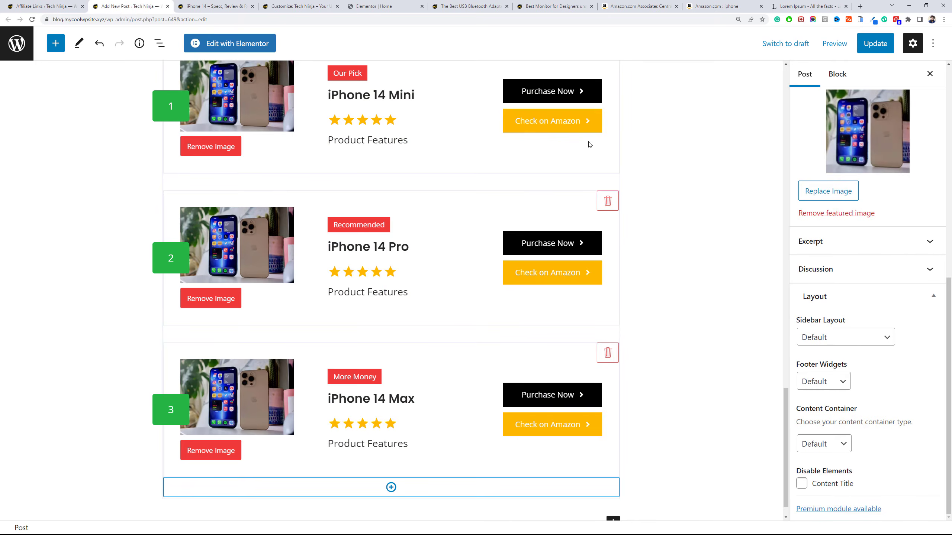
pyautogui.moveTo(586, 123)
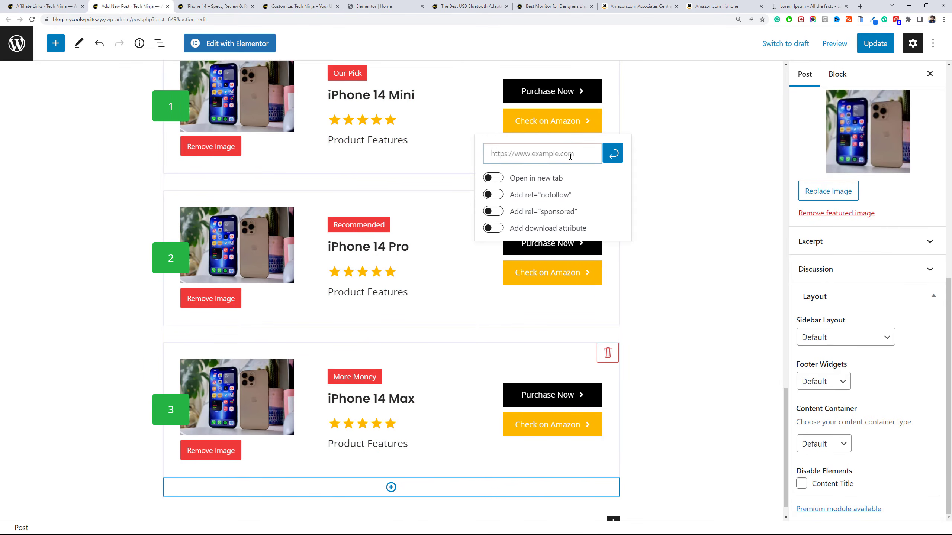
pyautogui.hotkey('ctrl', 'v')
pyautogui.click(493, 211)
pyautogui.click(612, 153)
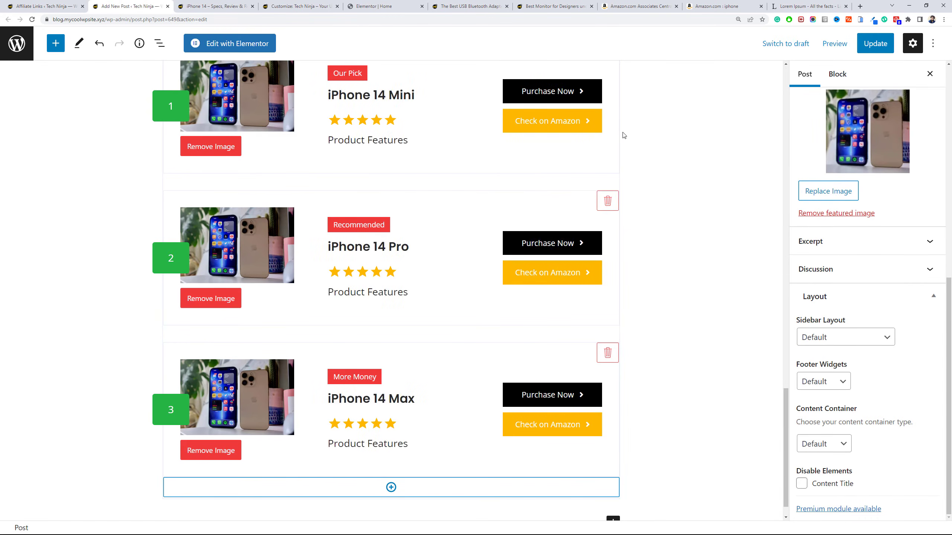
pyautogui.moveTo(615, 119)
pyautogui.scroll(3, 572, 216)
# Open the ThirstyAffiliates reports in the dashboard and examine the Link Overview Report for the last 7 days.
pyautogui.click(56, 6)
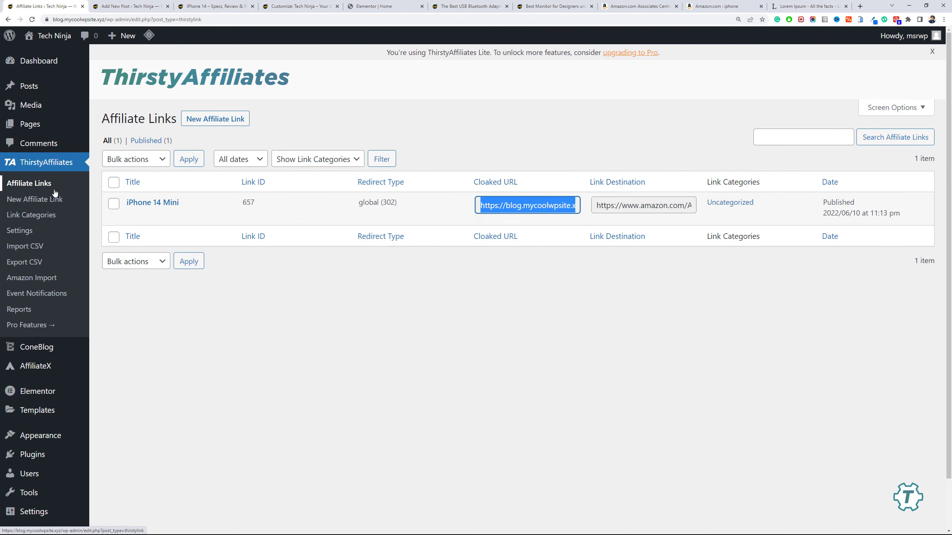
pyautogui.click(39, 309)
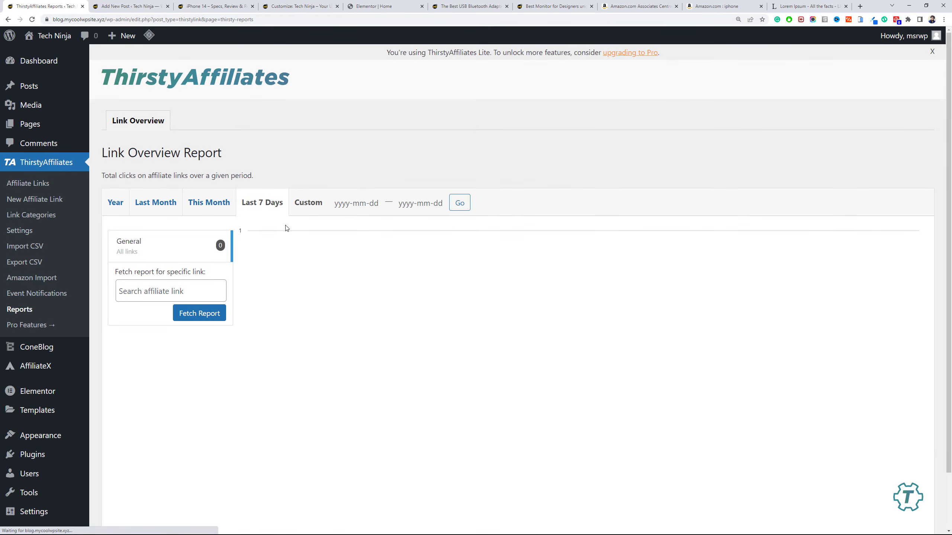
pyautogui.scroll(-2, 295, 253)
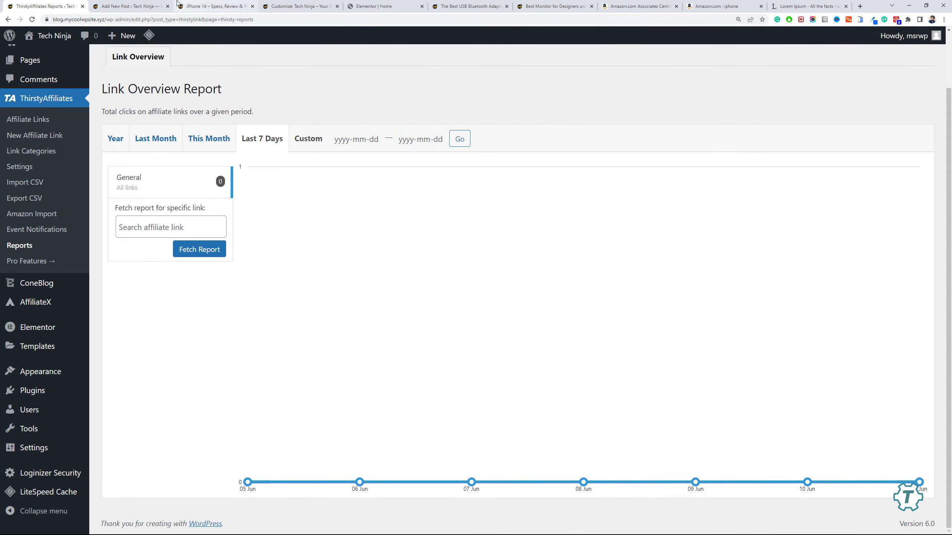
# Update the iPhone 14 post in the editor and close the browser tab with the USB Bluetooth adapters article.
pyautogui.click(159, 5)
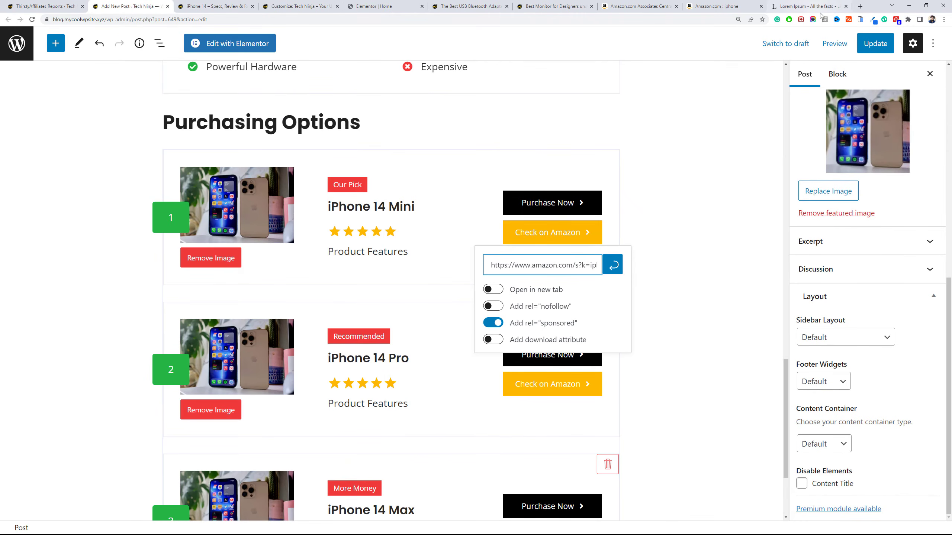
pyautogui.click(874, 43)
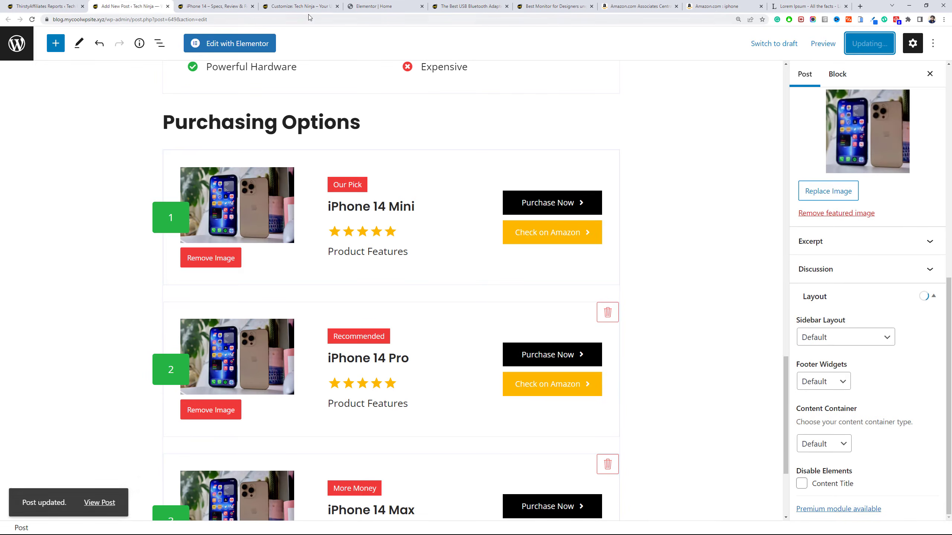
pyautogui.click(491, 5)
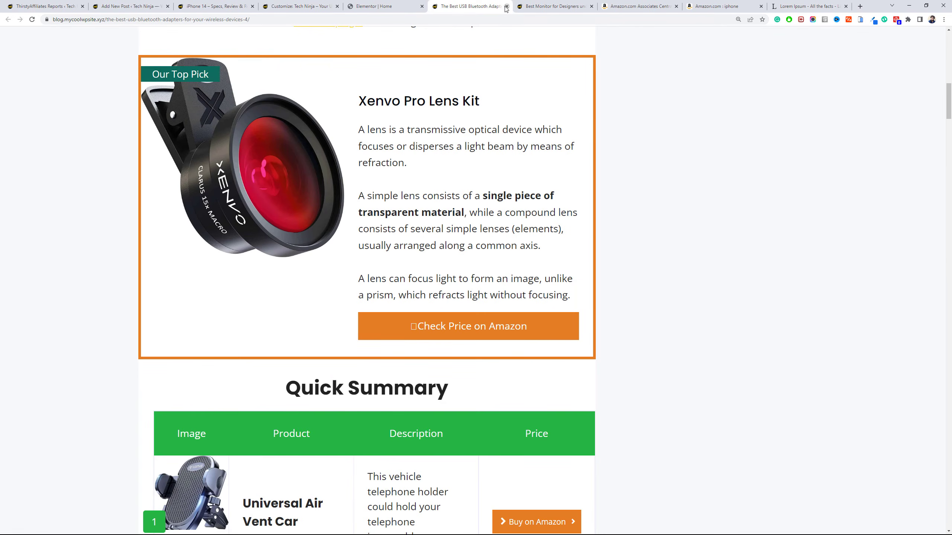
pyautogui.click(506, 7)
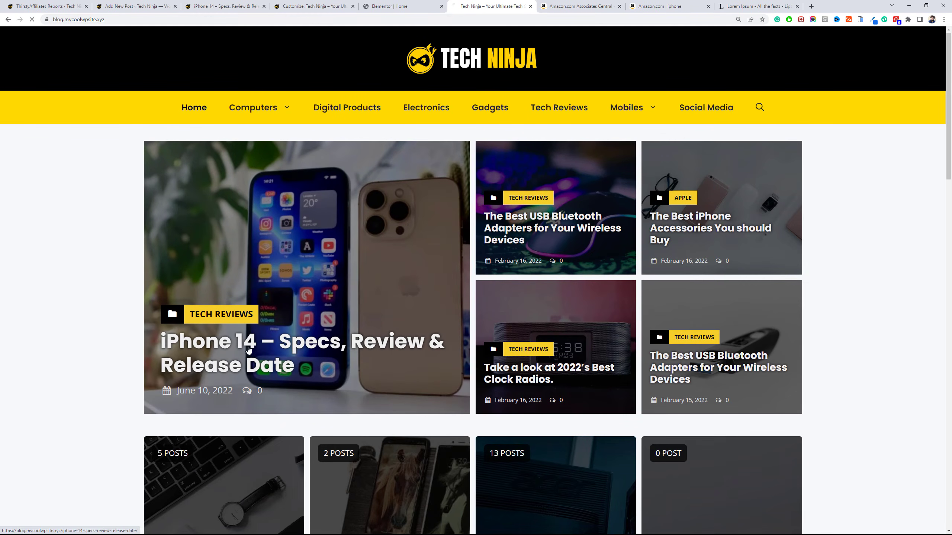
# Open the iPhone 14 – Specs, Review & Release Date post from the site's home page and review it down to Purchasing Options.
pyautogui.click(248, 349)
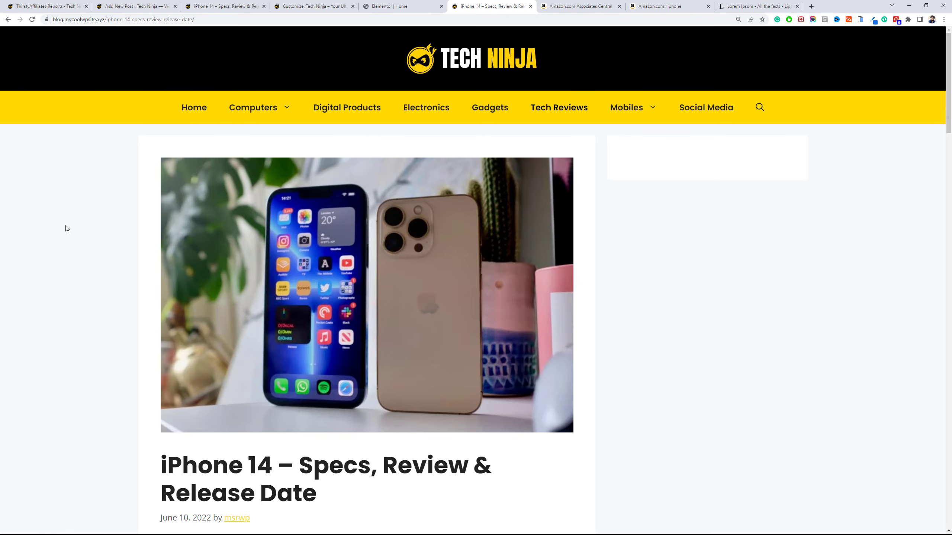
pyautogui.scroll(-10, 932, 195)
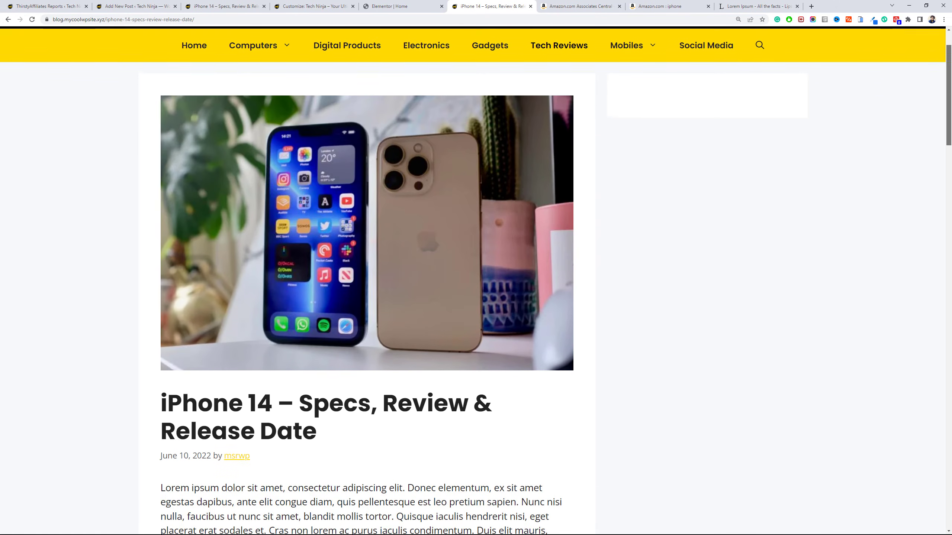
pyautogui.scroll(-12, 950, 280)
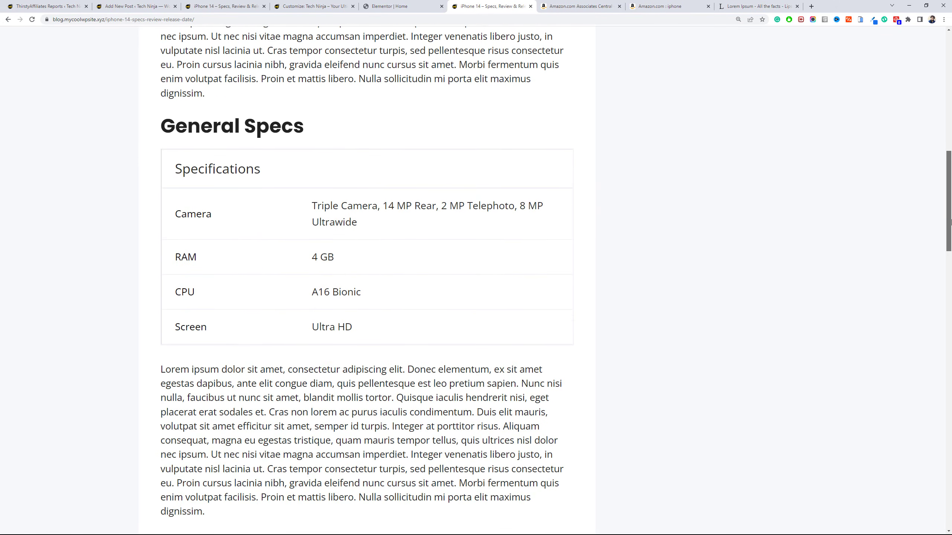
pyautogui.scroll(-15, 950, 280)
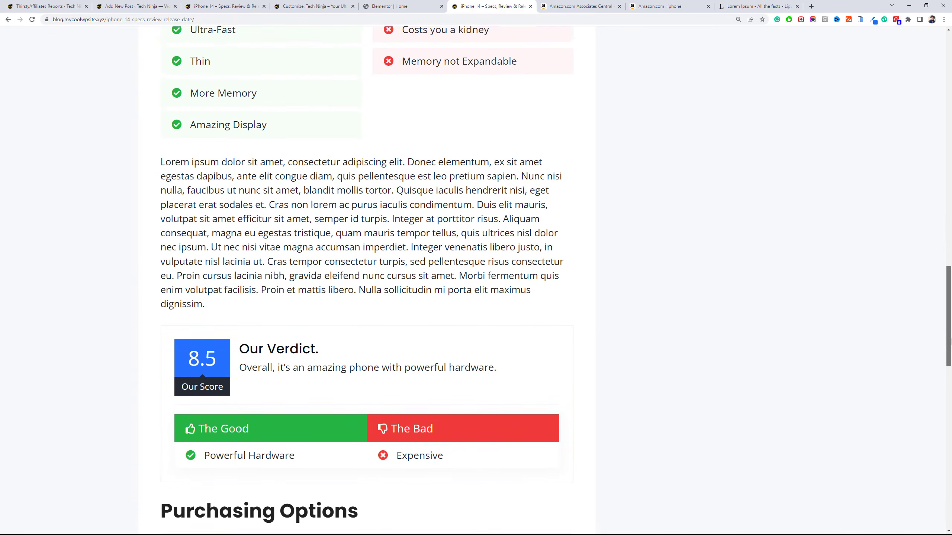
pyautogui.scroll(-4, 951, 280)
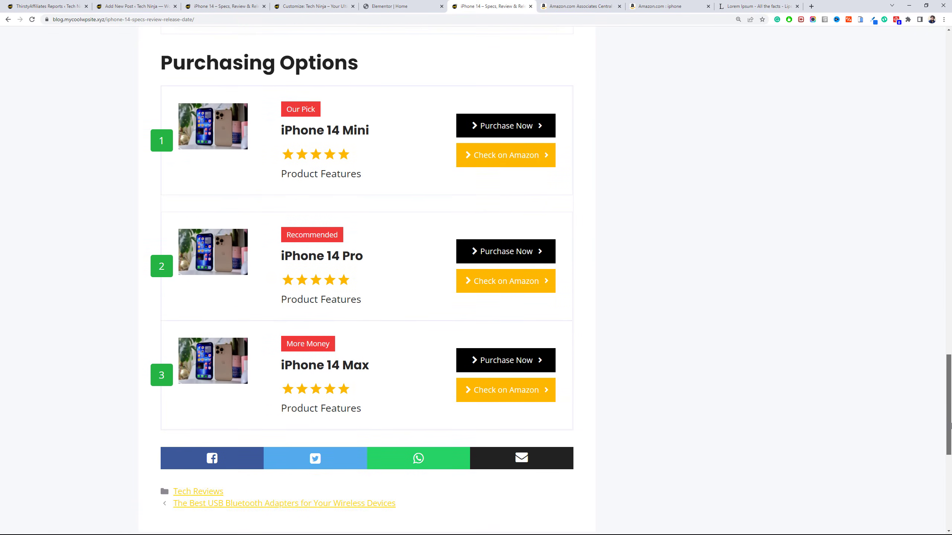
pyautogui.scroll(18, 950, 281)
pyautogui.scroll(19, 951, 262)
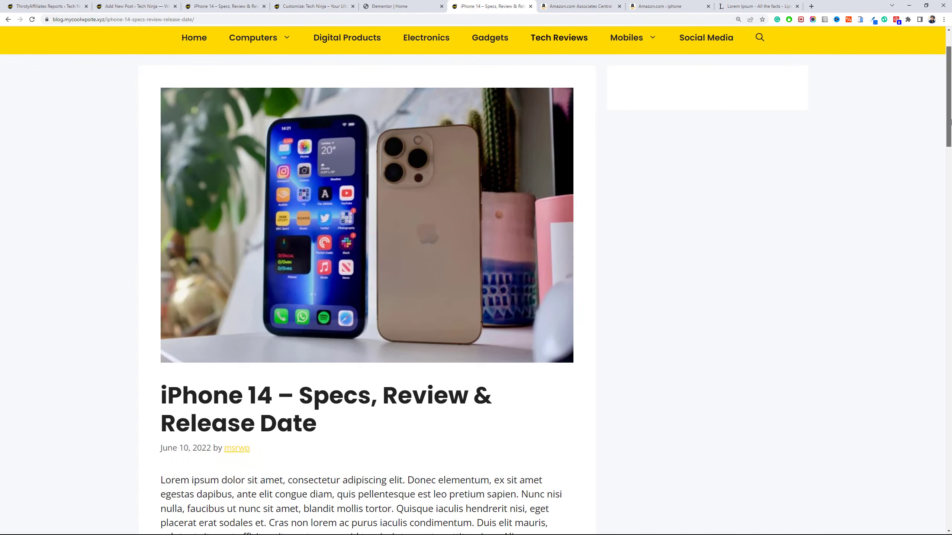
# Look over the published iPhone 14 post and open the site's Widgets page to review its widget areas.
pyautogui.scroll(-13, 950, 248)
pyautogui.moveTo(950, 247); pyautogui.dragTo(950, 417)
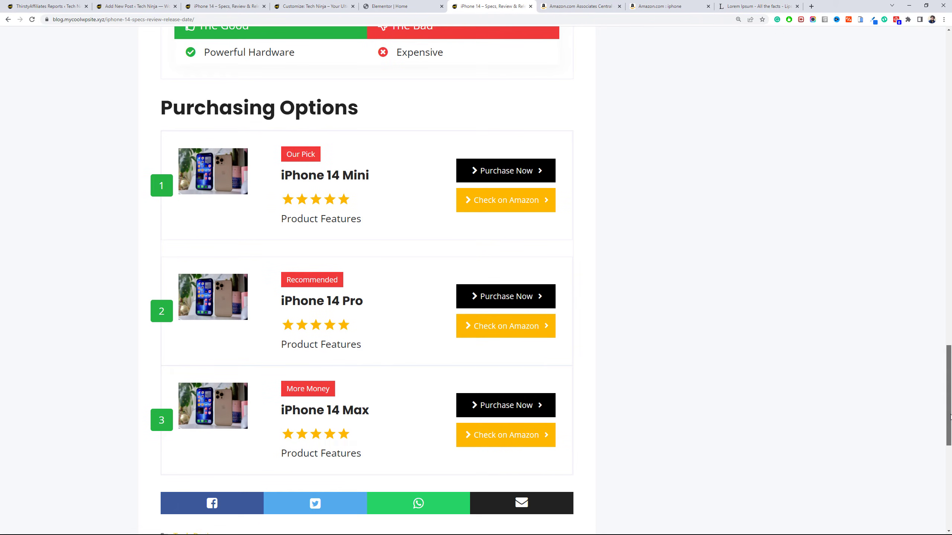
pyautogui.moveTo(950, 416); pyautogui.dragTo(951, 85)
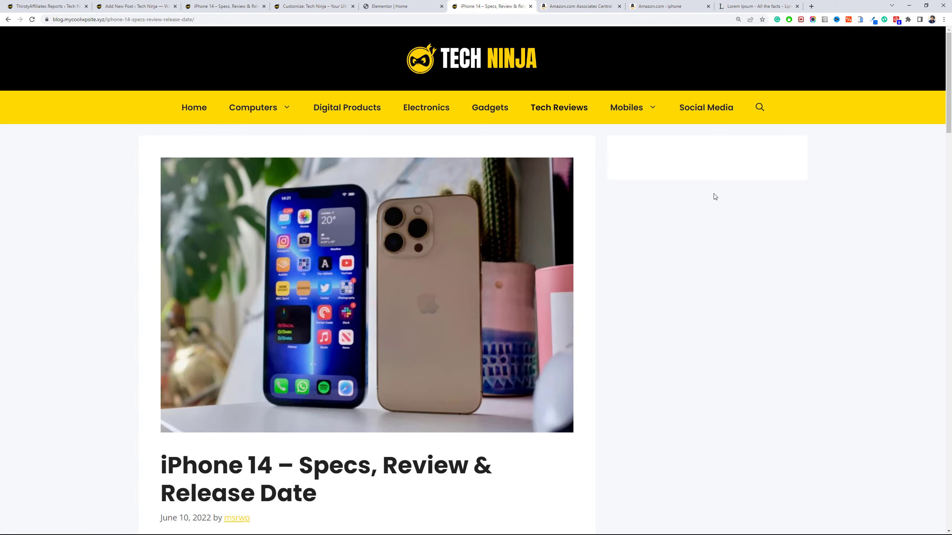
pyautogui.click(75, 7)
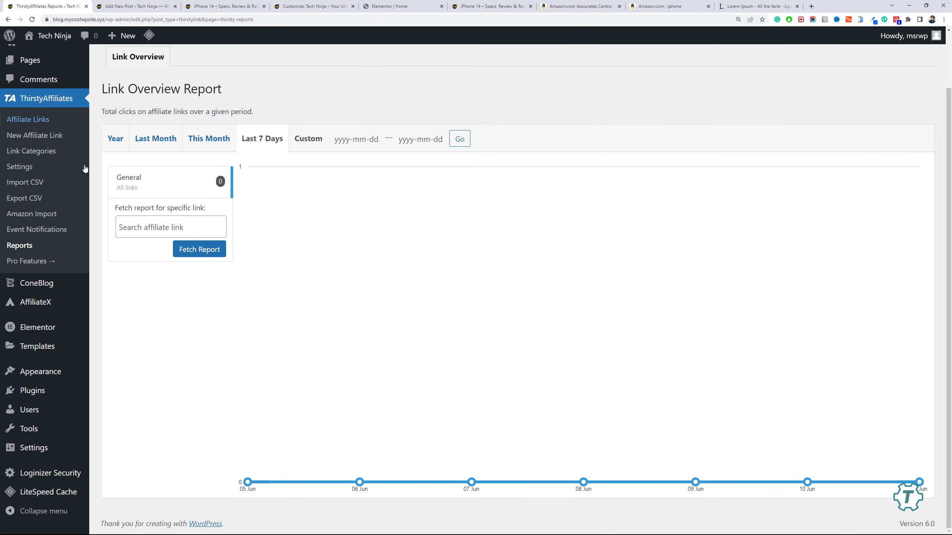
pyautogui.moveTo(65, 375)
pyautogui.click(113, 404)
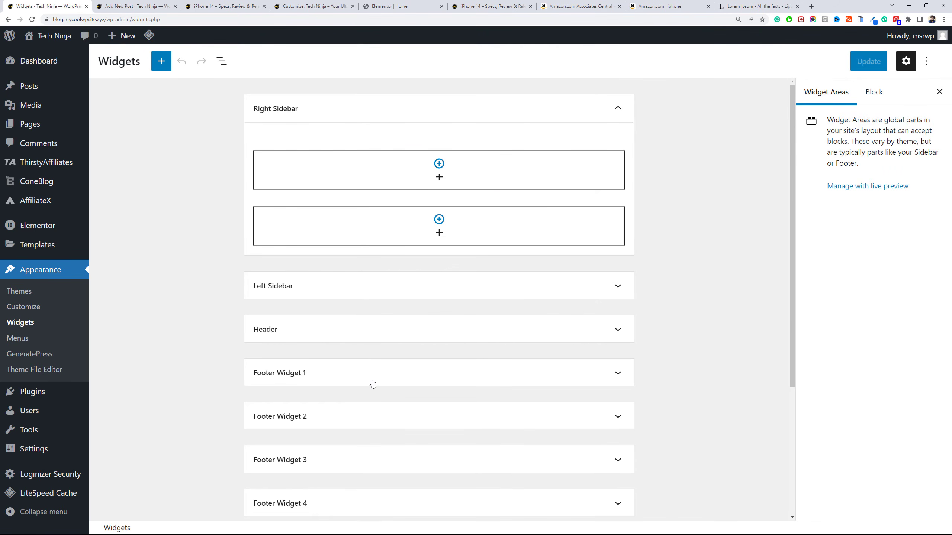
pyautogui.scroll(-4, 373, 384)
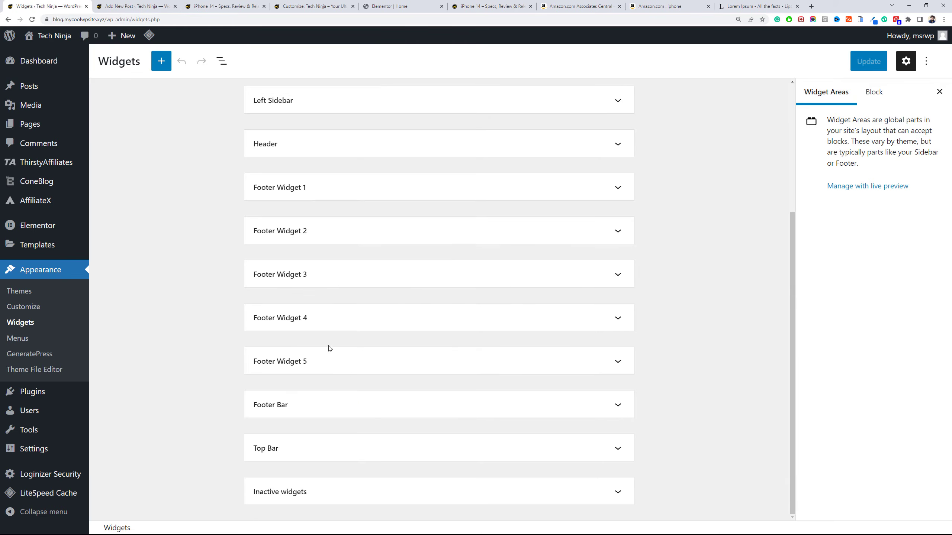
pyautogui.scroll(4, 330, 348)
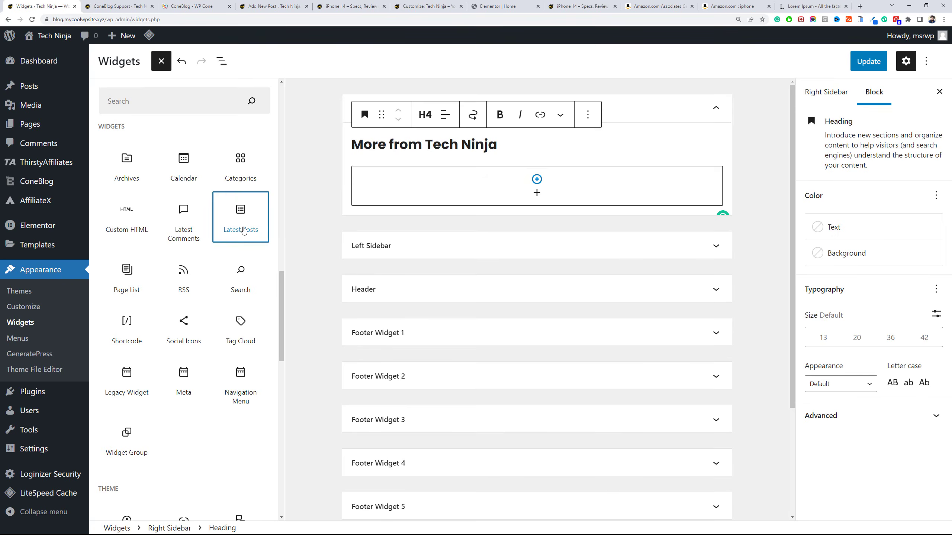
# Add a Latest Posts block to the Right Sidebar and turn on the post date display.
pyautogui.click(247, 223)
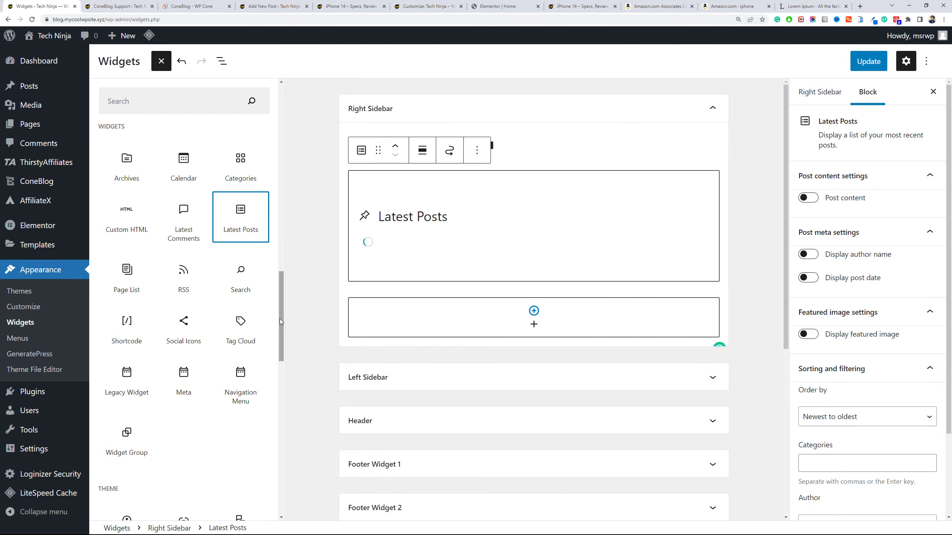
pyautogui.moveTo(279, 318); pyautogui.dragTo(284, 139)
pyautogui.click(548, 178)
pyautogui.click(808, 277)
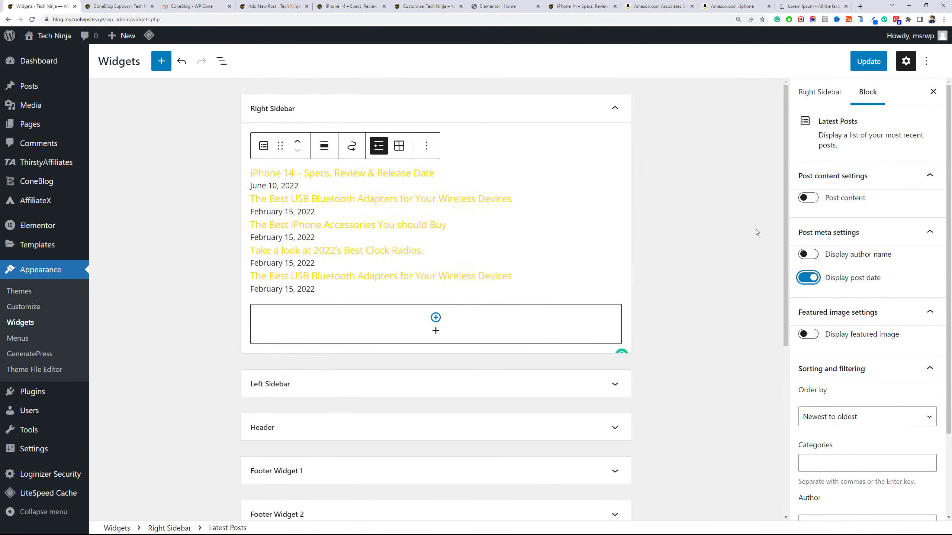
# Display featured images at Large size in the Latest Posts block.
pyautogui.click(808, 334)
pyautogui.click(848, 386)
pyautogui.click(841, 420)
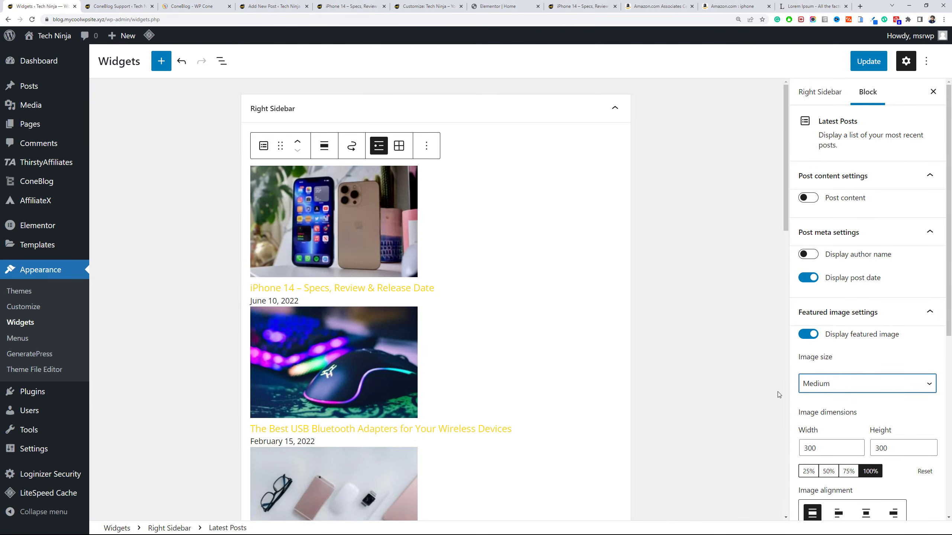
pyautogui.click(846, 387)
pyautogui.click(848, 418)
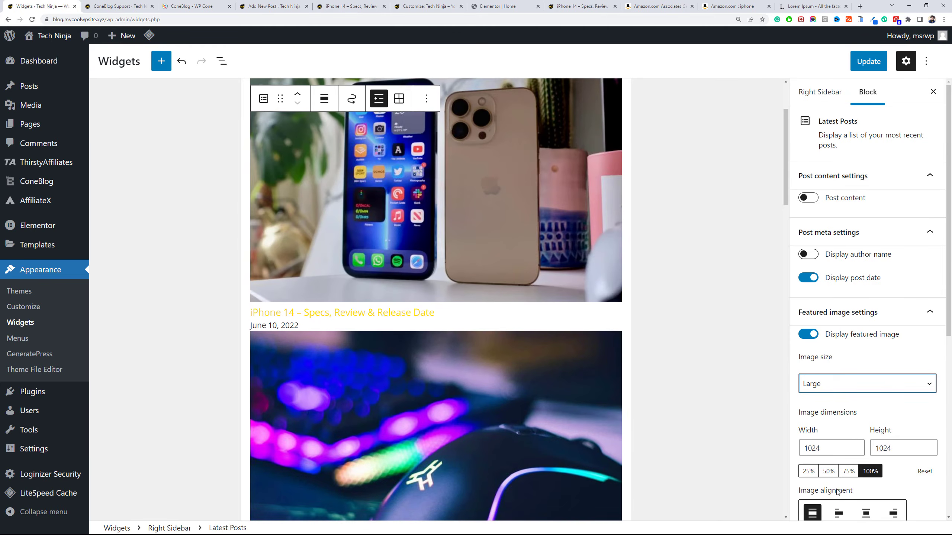
# Try centring the featured images and displaying the author name in the Latest Posts block.
pyautogui.click(864, 512)
pyautogui.scroll(-4, 746, 402)
pyautogui.scroll(-4, 846, 297)
pyautogui.click(812, 292)
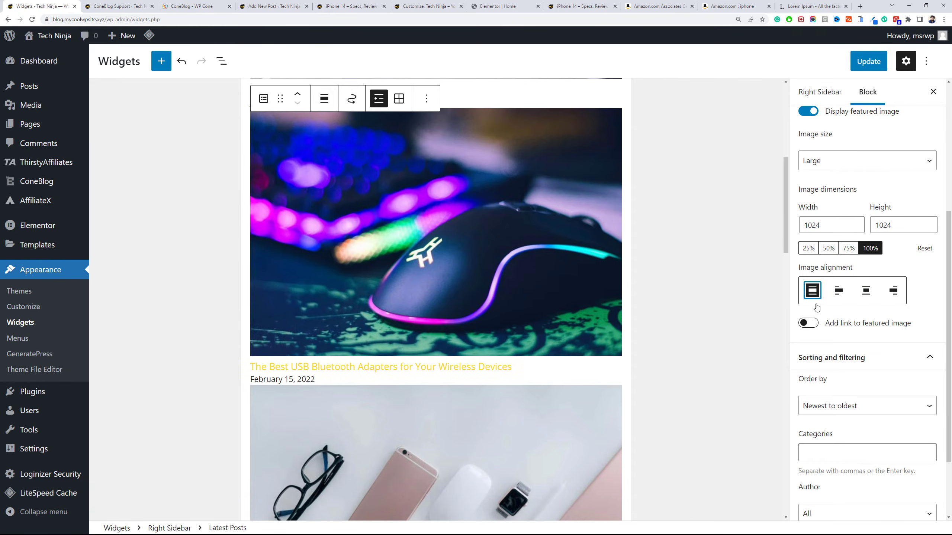
pyautogui.scroll(5, 820, 312)
pyautogui.click(808, 255)
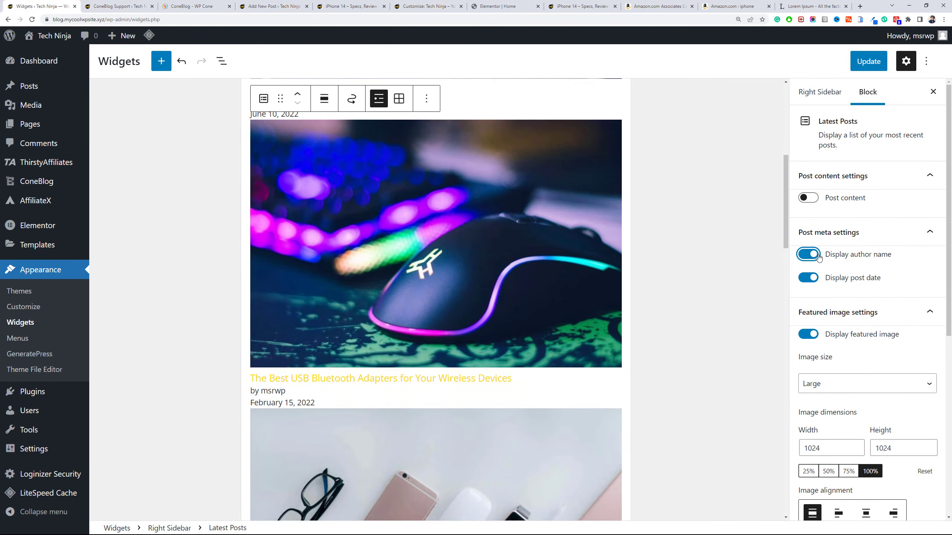
pyautogui.click(808, 254)
pyautogui.scroll(-7, 862, 270)
pyautogui.scroll(7, 864, 268)
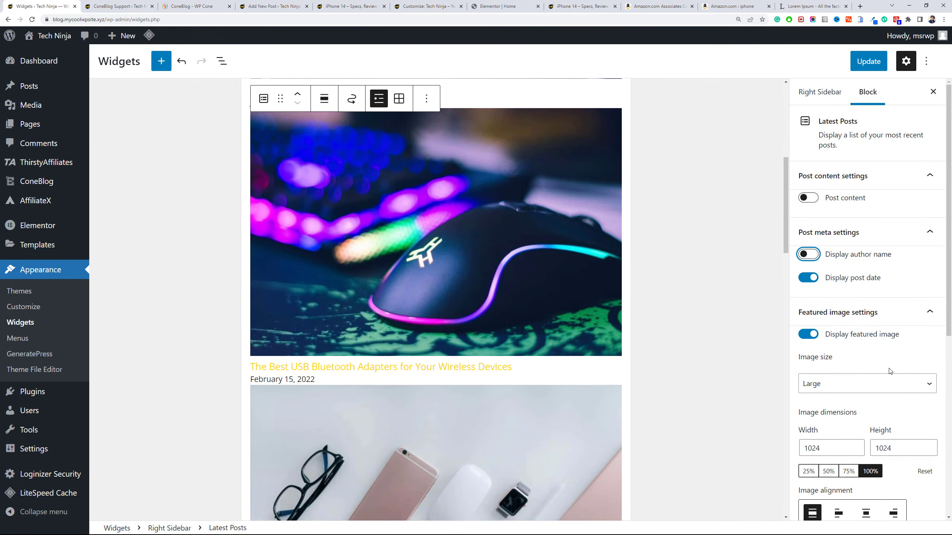
# Save the widget changes and reload the iPhone 14 post to check its sidebar.
pyautogui.scroll(-5, 907, 259)
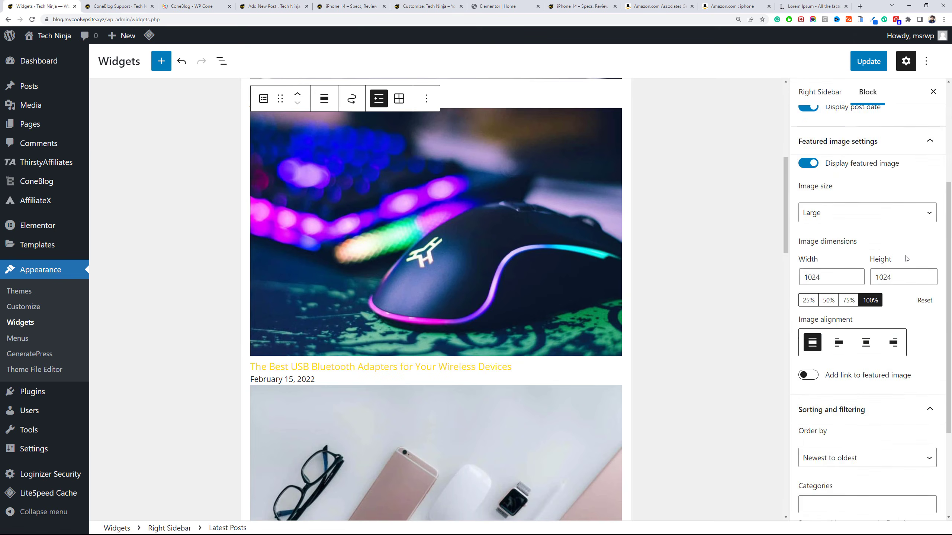
pyautogui.click(868, 61)
pyautogui.click(350, 6)
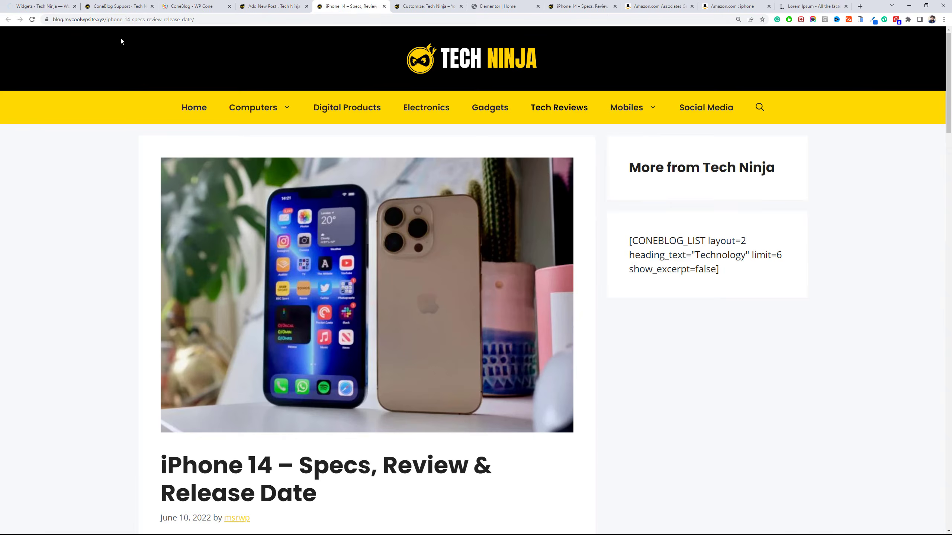
pyautogui.click(32, 20)
pyautogui.scroll(-3, 924, 164)
pyautogui.scroll(3, 924, 163)
# Add links to the featured images in the Latest Posts block and save the widgets.
pyautogui.click(71, 3)
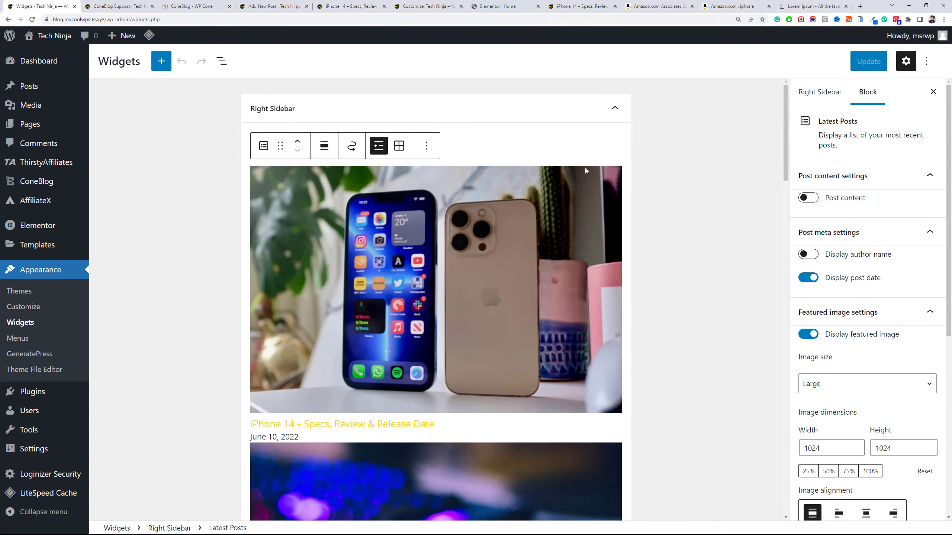
pyautogui.scroll(-6, 889, 193)
pyautogui.click(808, 323)
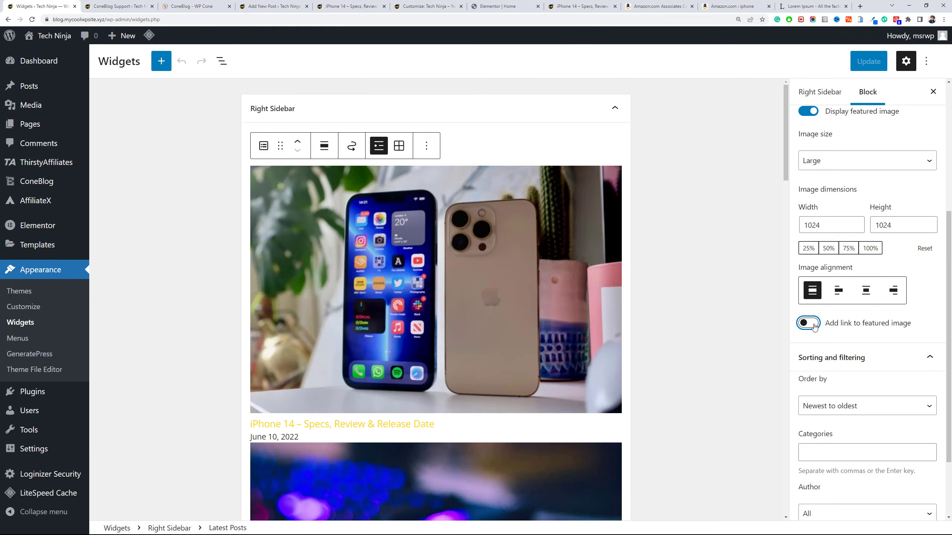
pyautogui.scroll(-2, 858, 416)
pyautogui.click(851, 316)
pyautogui.scroll(5, 861, 263)
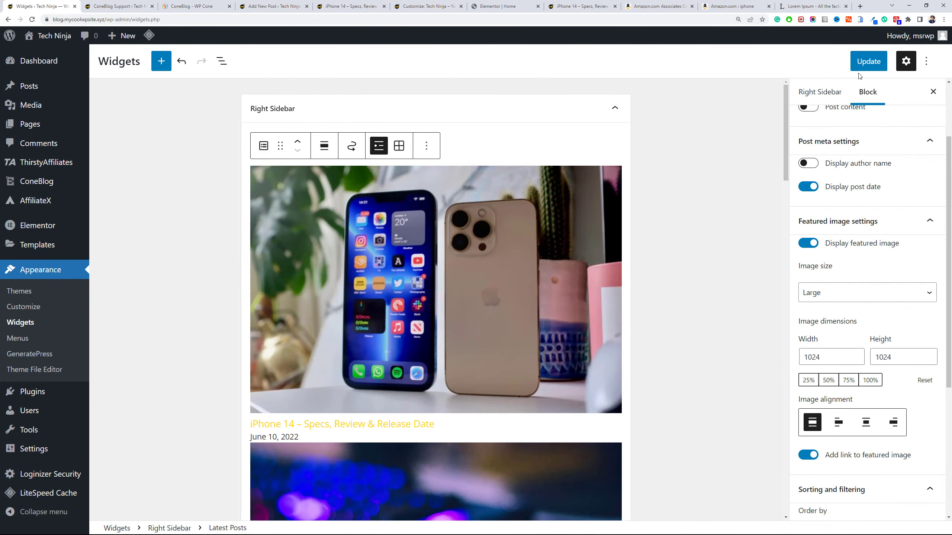
pyautogui.click(868, 61)
# Change the yellow global accent colour to black in the Customizer and publish the change.
pyautogui.click(416, 5)
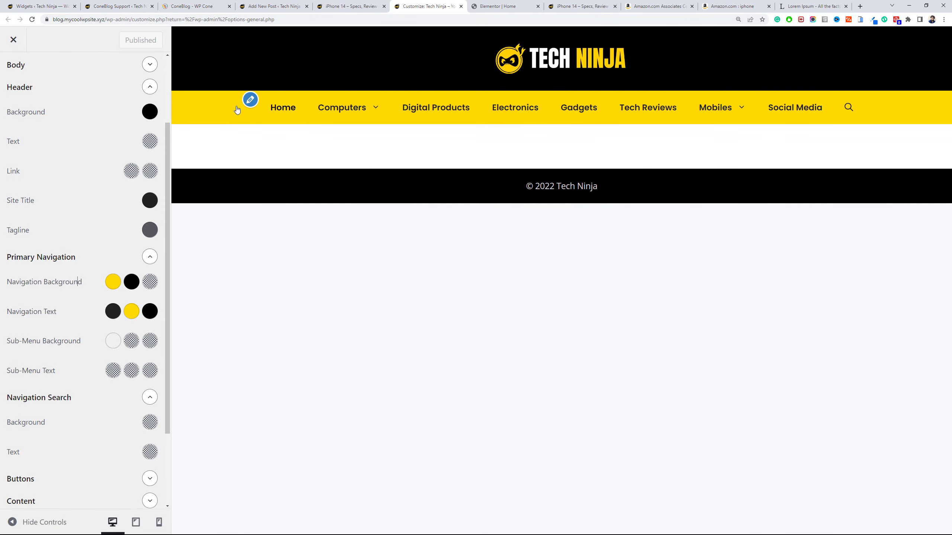
pyautogui.scroll(3, 94, 218)
pyautogui.click(123, 141)
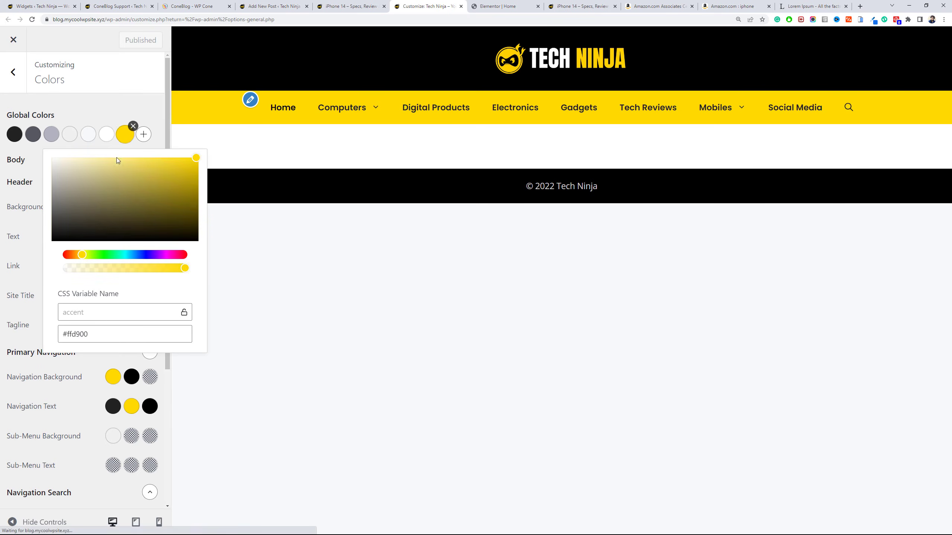
pyautogui.moveTo(116, 158); pyautogui.dragTo(54, 241)
pyautogui.click(22, 272)
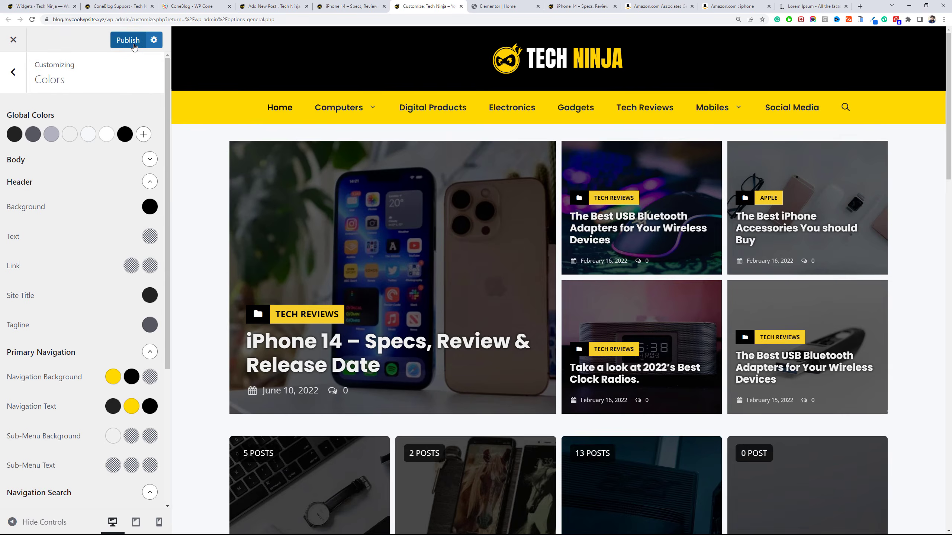
pyautogui.click(134, 47)
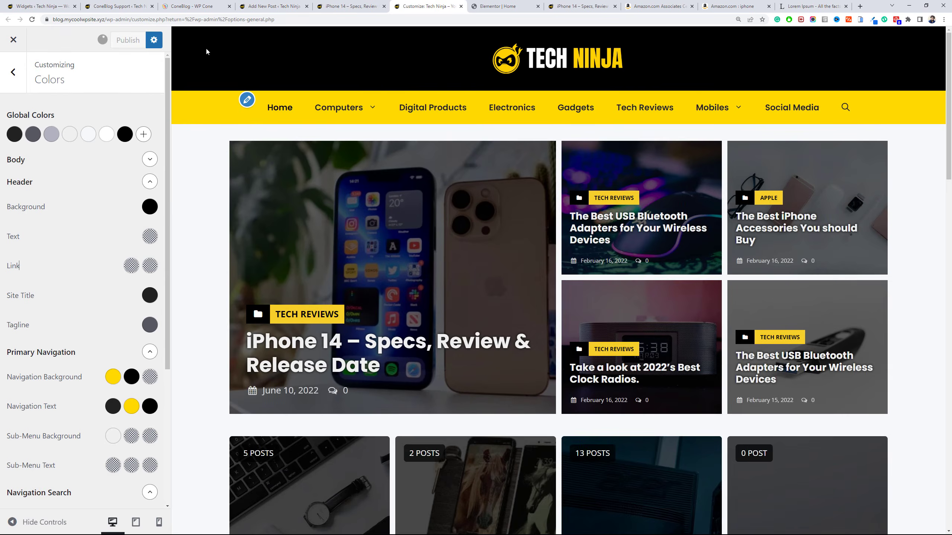
# Reload the other open copy of the iPhone 14 post to check the link colour.
pyautogui.click(487, 4)
pyautogui.click(567, 4)
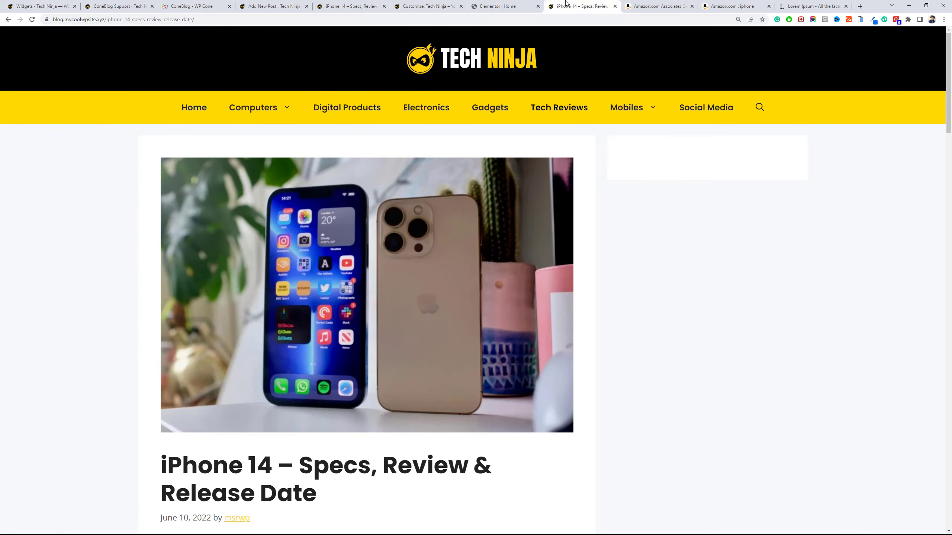
pyautogui.click(31, 19)
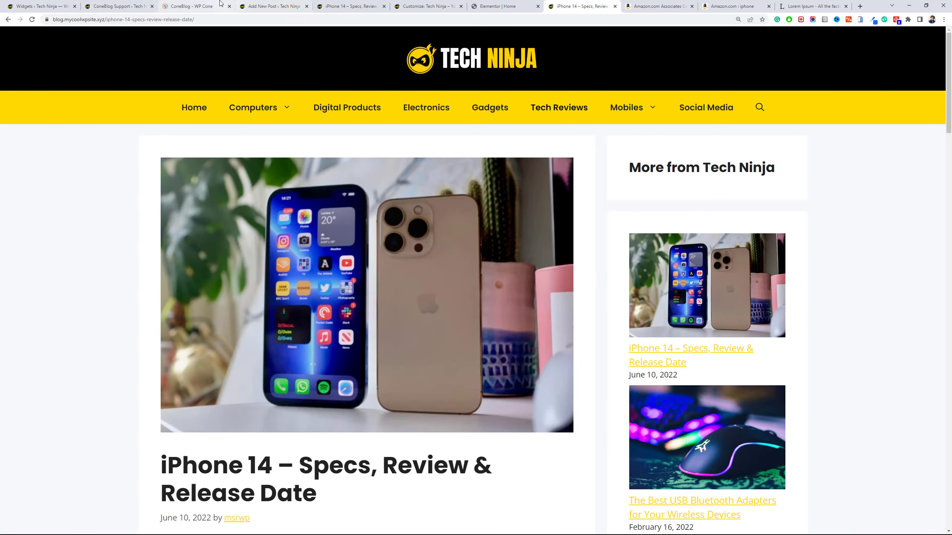
# Purge the LiteSpeed cache and reload the iPhone 14 post to review its link colour and sidebar posts.
pyautogui.click(118, 6)
pyautogui.moveTo(149, 36)
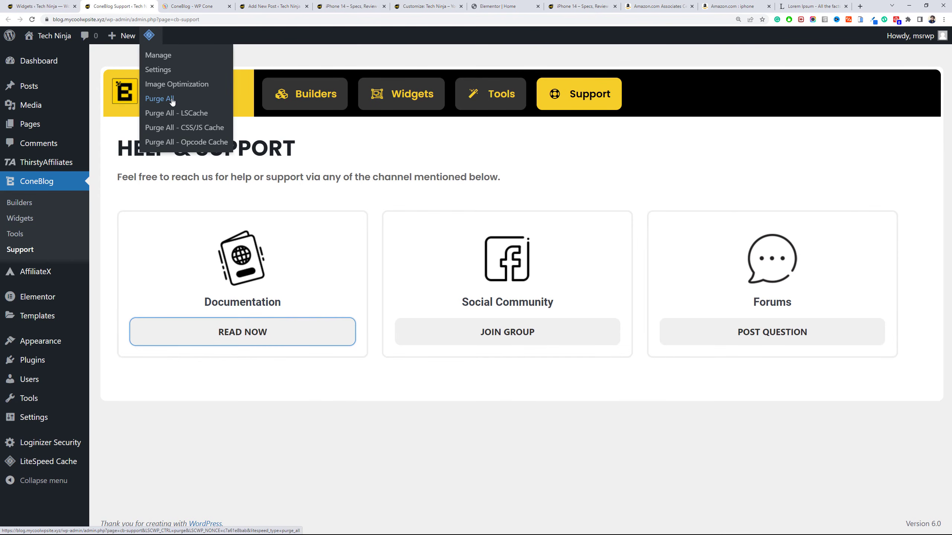
pyautogui.click(161, 115)
pyautogui.click(266, 4)
pyautogui.click(350, 6)
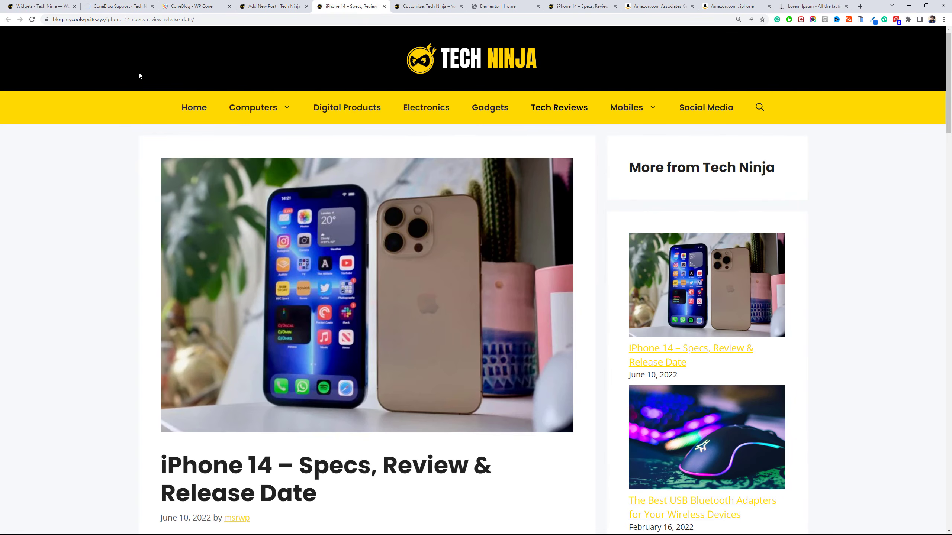
pyautogui.click(33, 19)
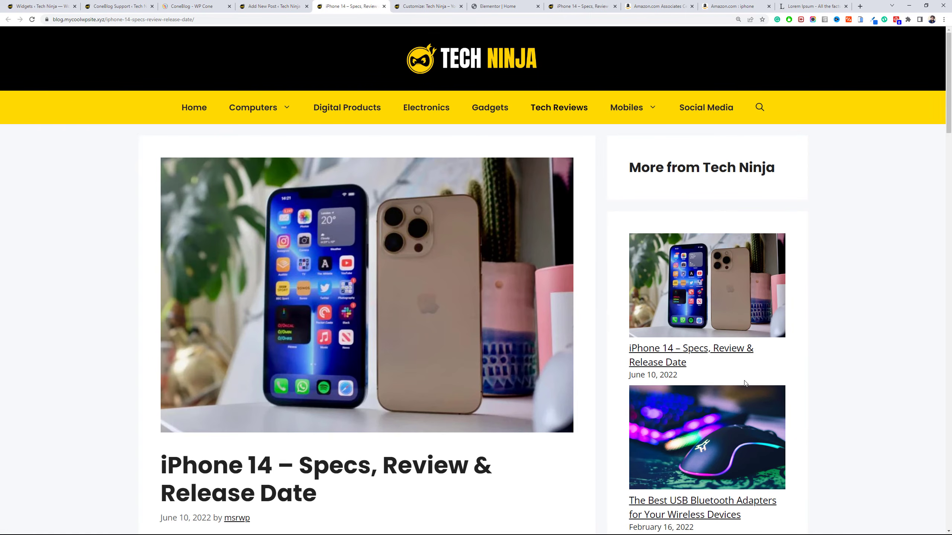
pyautogui.scroll(-10, 707, 365)
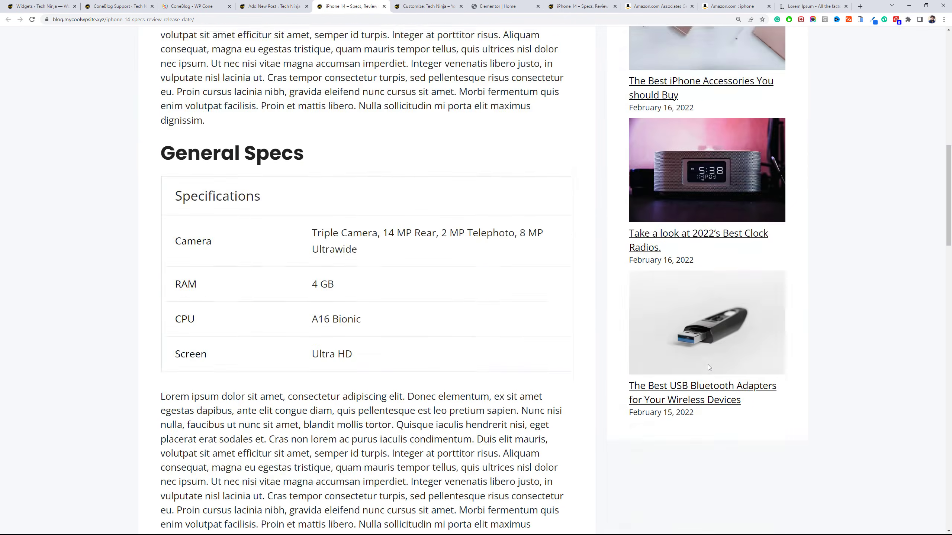
pyautogui.scroll(1, 708, 364)
pyautogui.scroll(-5, 722, 365)
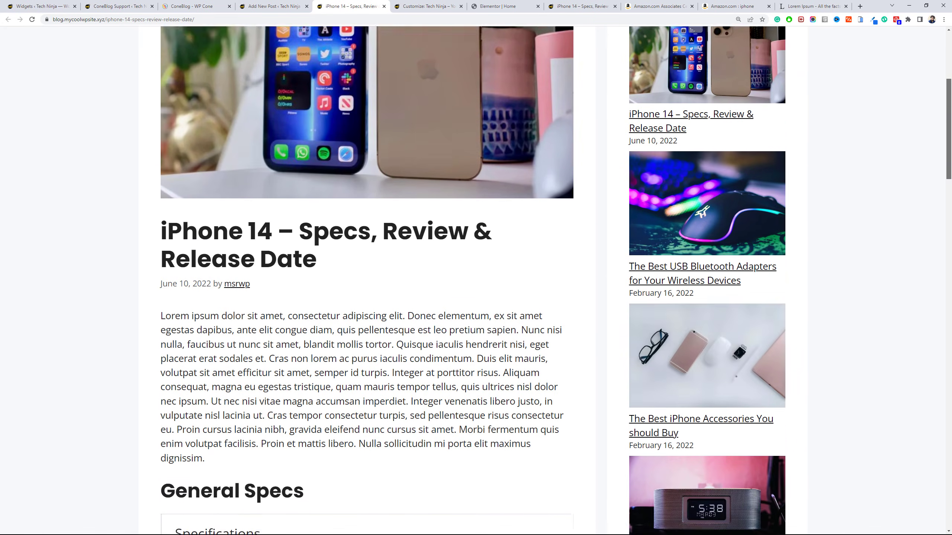
pyautogui.scroll(4, 797, 203)
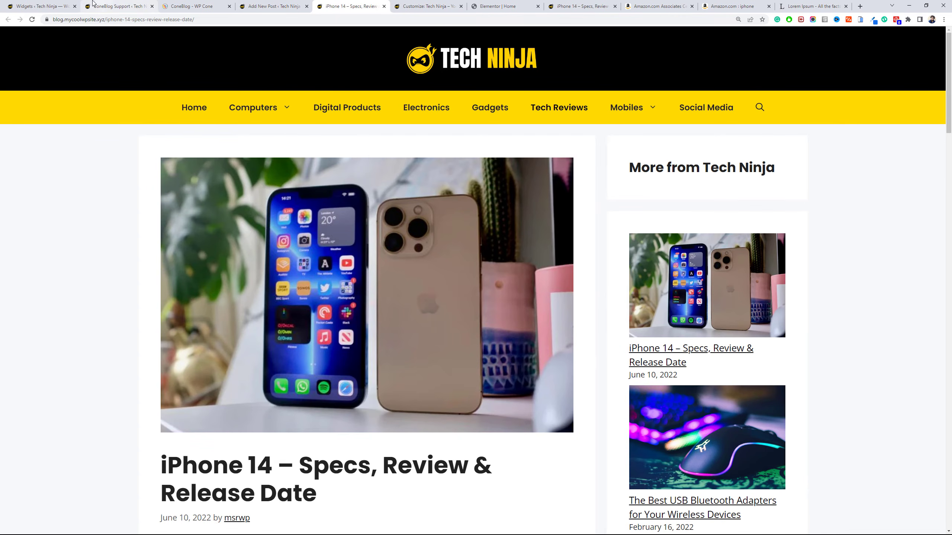
# Remove the "More from Tech Ninja" heading from the Right Sidebar and review the iPhone 14 post.
pyautogui.click(57, 6)
pyautogui.click(395, 118)
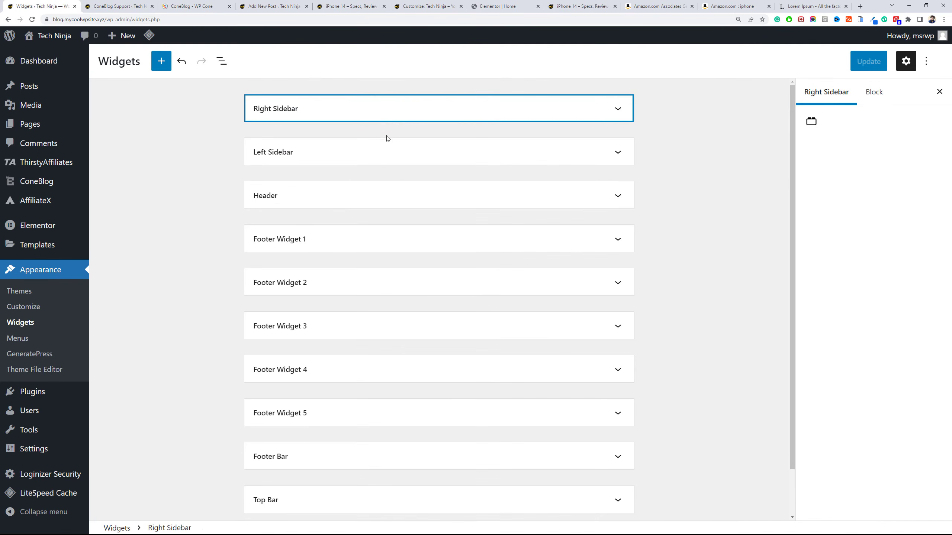
pyautogui.click(387, 119)
pyautogui.click(391, 128)
pyautogui.click(489, 99)
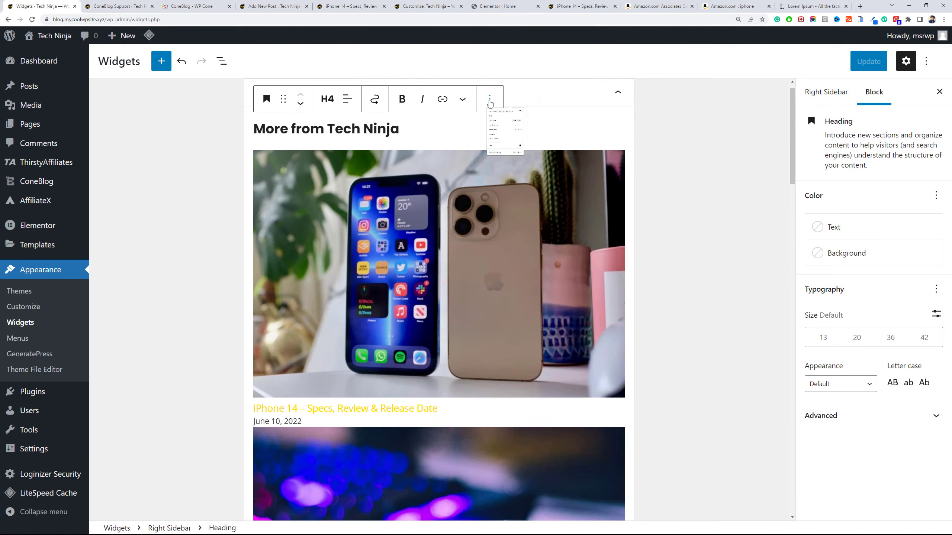
pyautogui.click(525, 310)
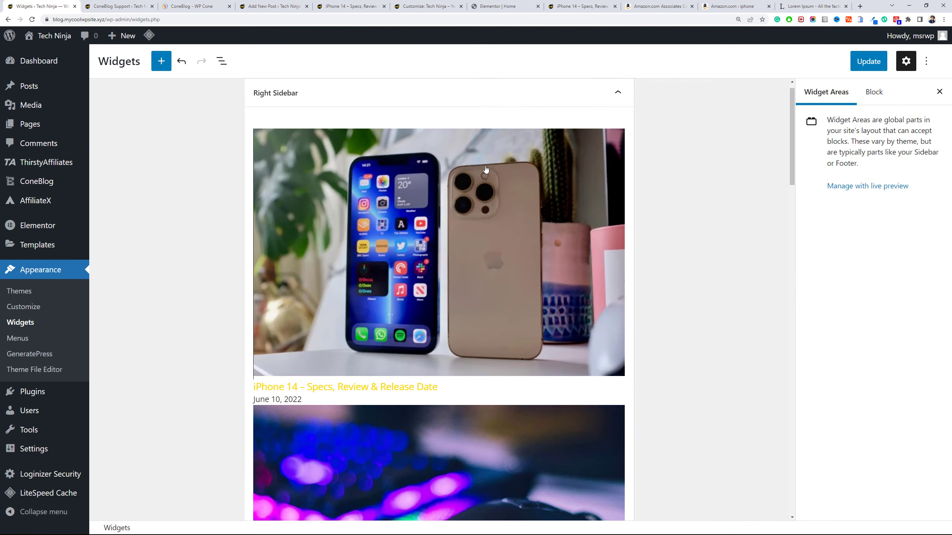
pyautogui.click(510, 155)
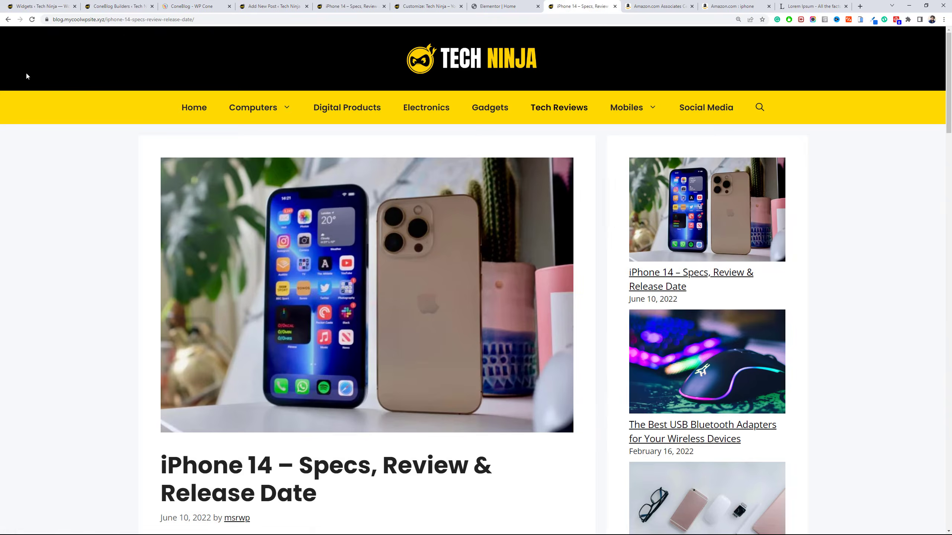
pyautogui.moveTo(949, 91); pyautogui.dragTo(950, 218)
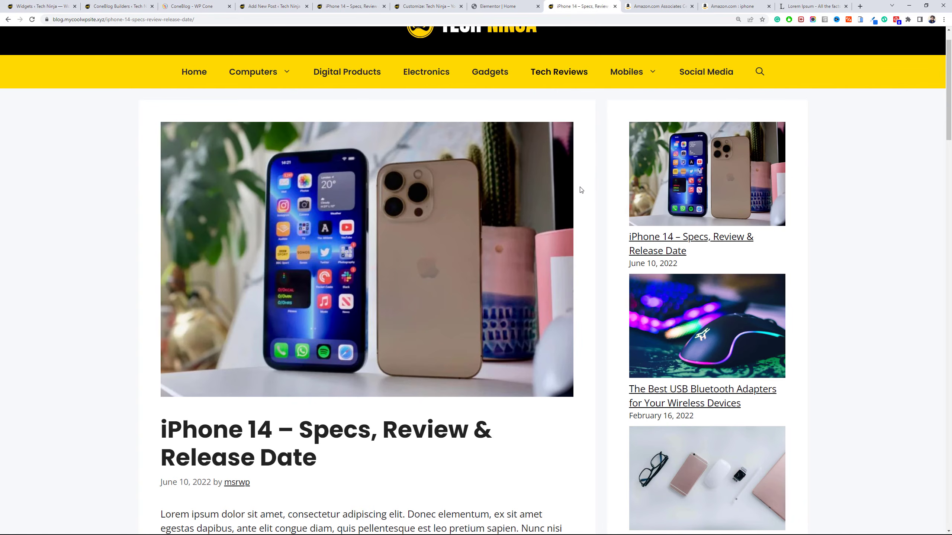
pyautogui.scroll(-10, 914, 150)
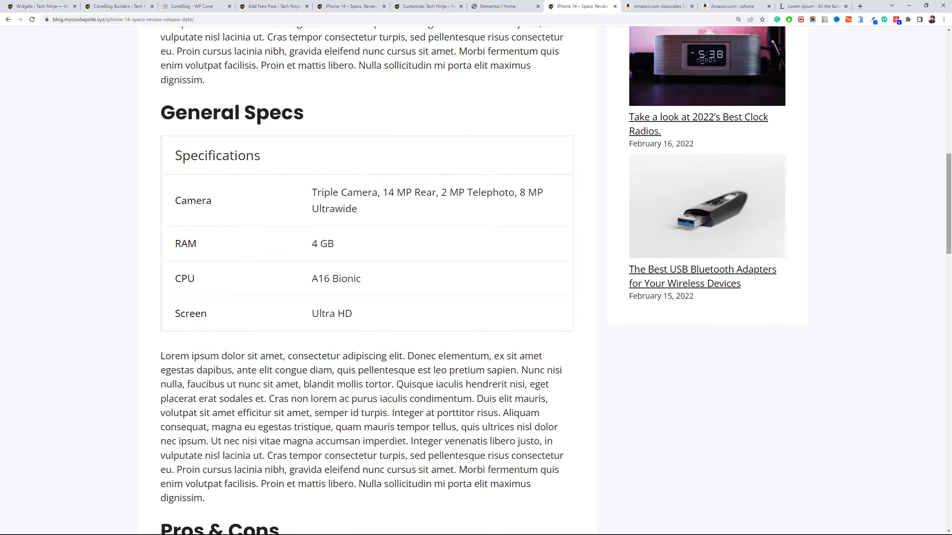
pyautogui.moveTo(949, 228); pyautogui.dragTo(950, 107)
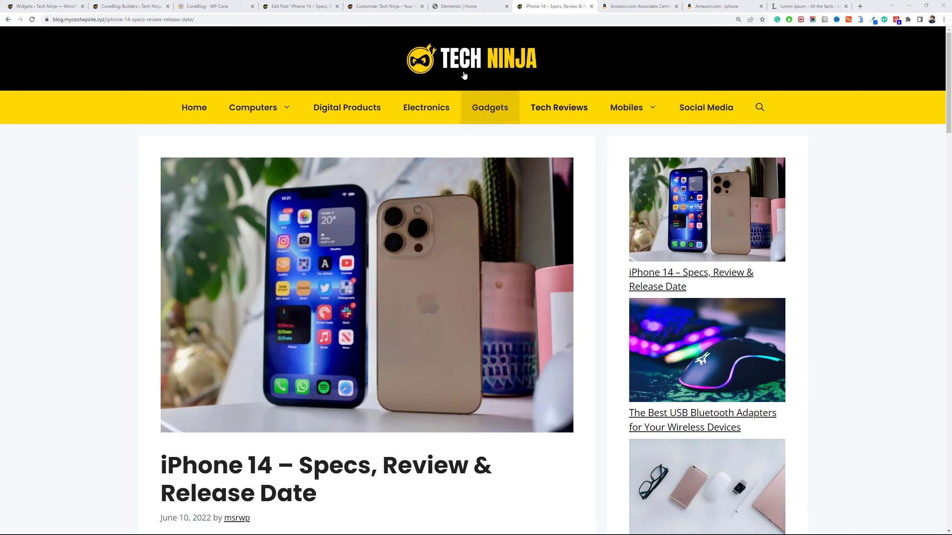
pyautogui.doubleClick(935, 78)
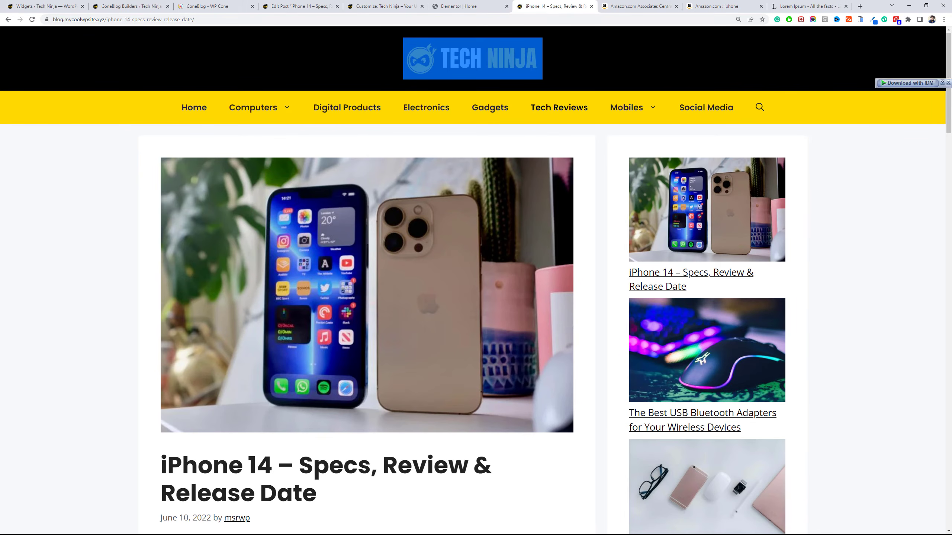
pyautogui.click(939, 135)
pyautogui.moveTo(947, 93); pyautogui.dragTo(924, 85)
# Remove the Latest Posts block from the Right Sidebar widget area and save the widgets.
pyautogui.click(60, 3)
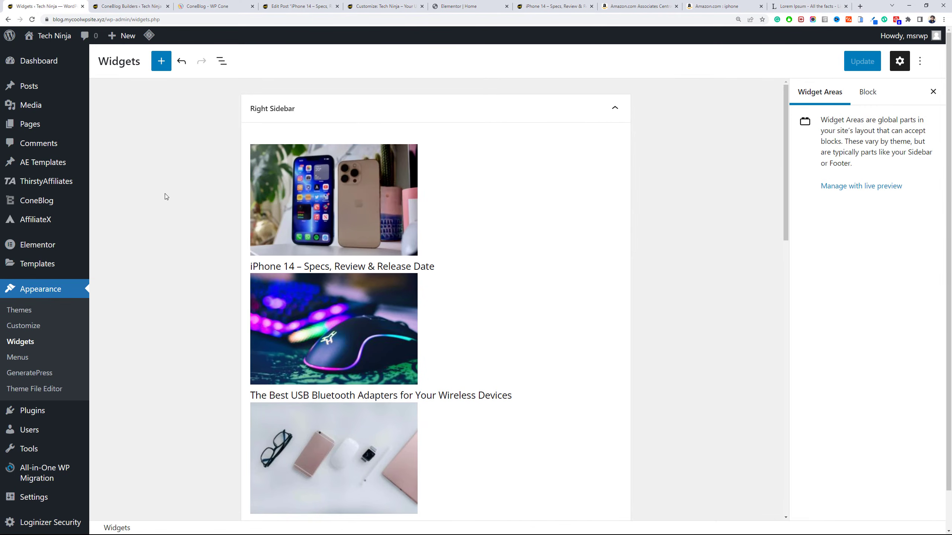
pyautogui.click(522, 168)
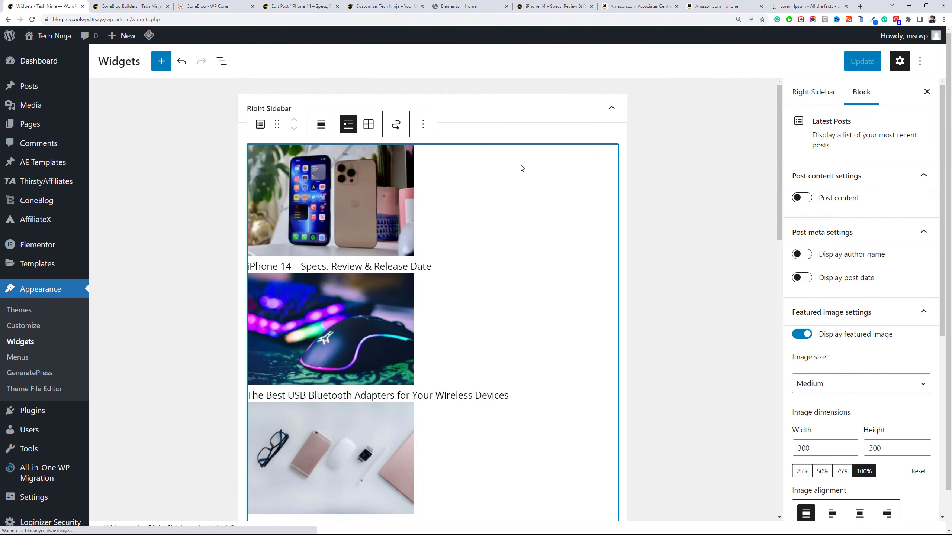
pyautogui.click(423, 124)
pyautogui.click(482, 317)
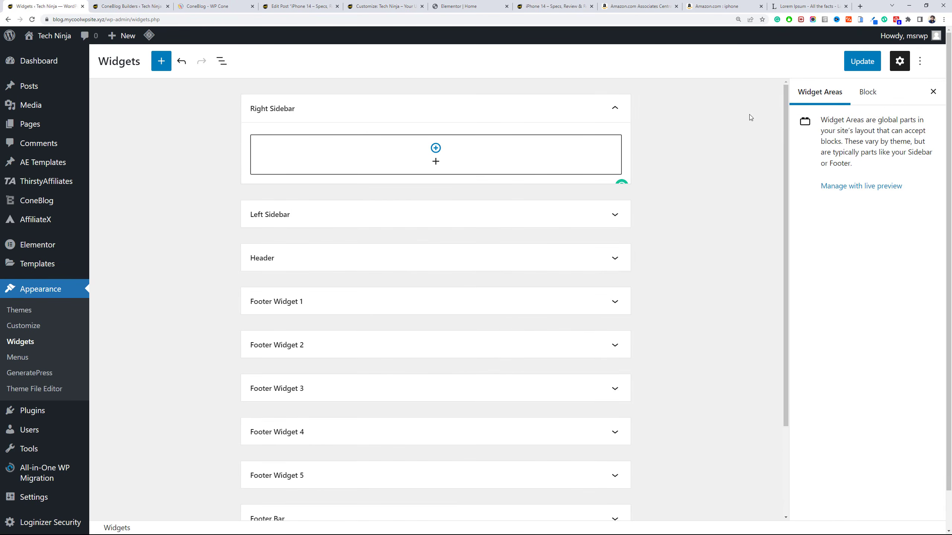
pyautogui.click(847, 68)
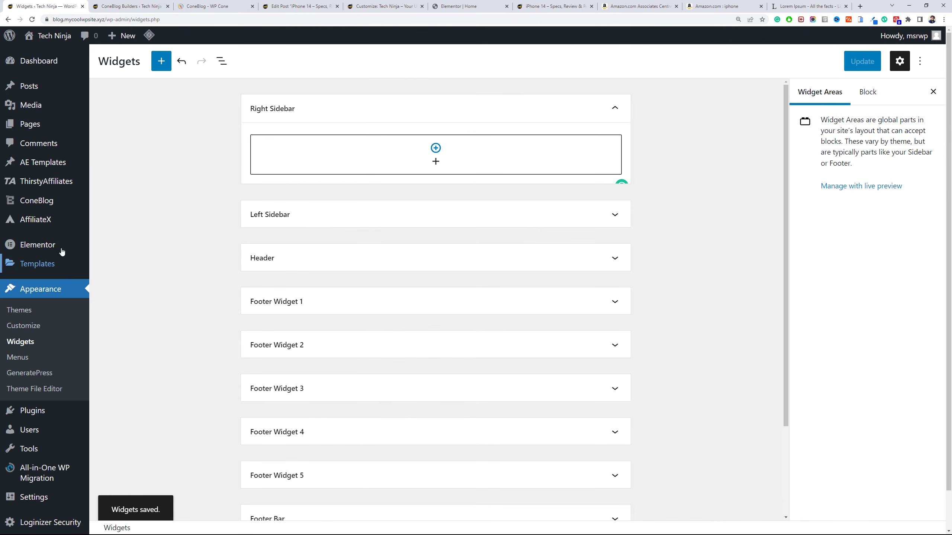
# Open the Add Plugins page in a separate tab and search for "ANYWHERE" to find the AnyWhere Elementor plugin.
pyautogui.moveTo(84, 406)
pyautogui.middleClick(121, 427)
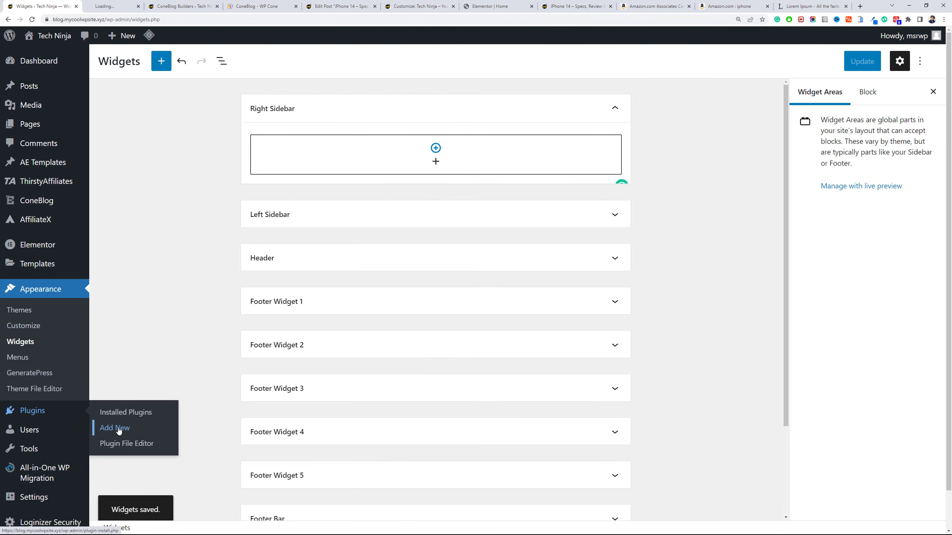
pyautogui.click(120, 6)
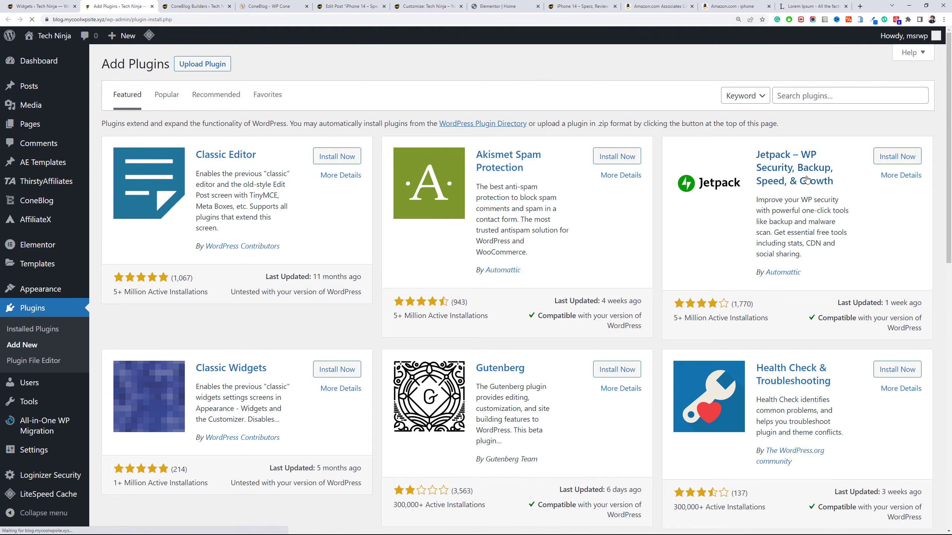
pyautogui.write('ANY')
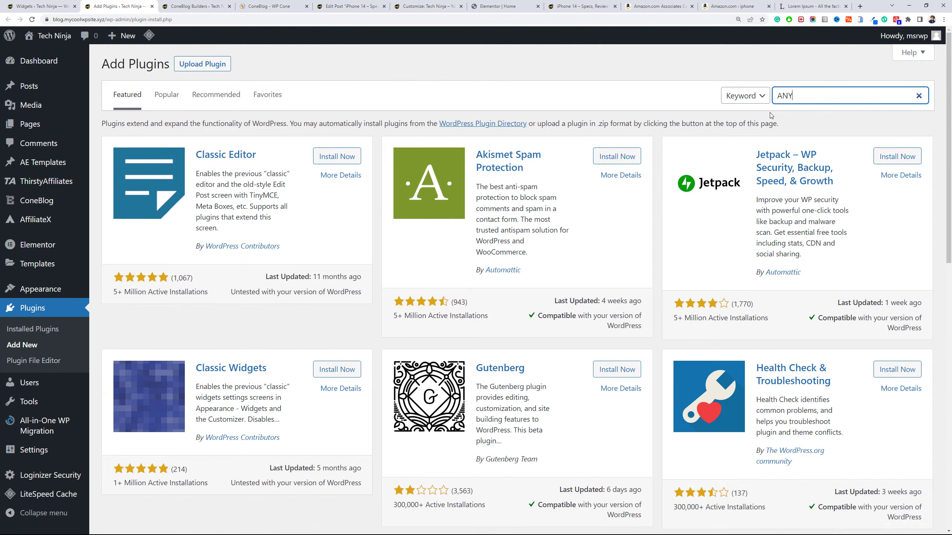
pyautogui.write('WHERE')
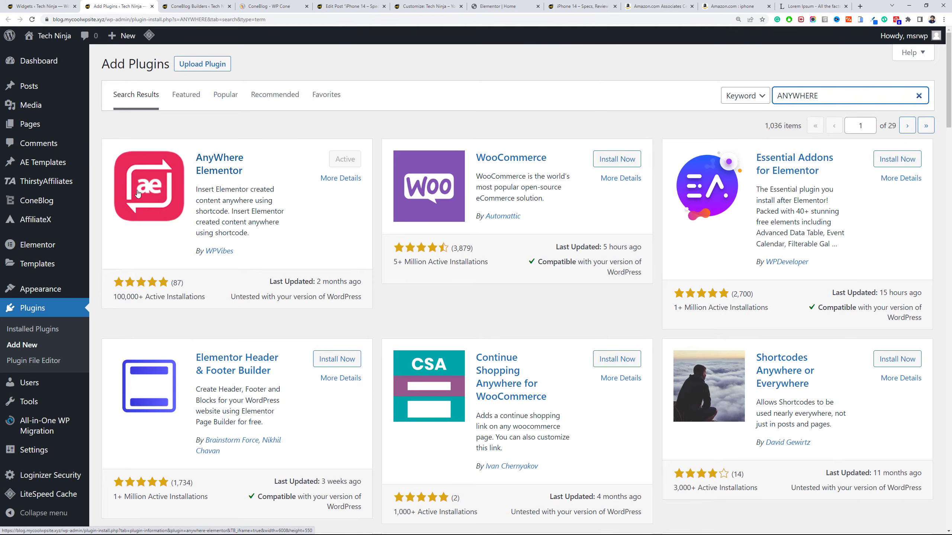
# Create and publish an AE template titled "Sidebar" with the Elementor Full Width page template.
pyautogui.click(50, 169)
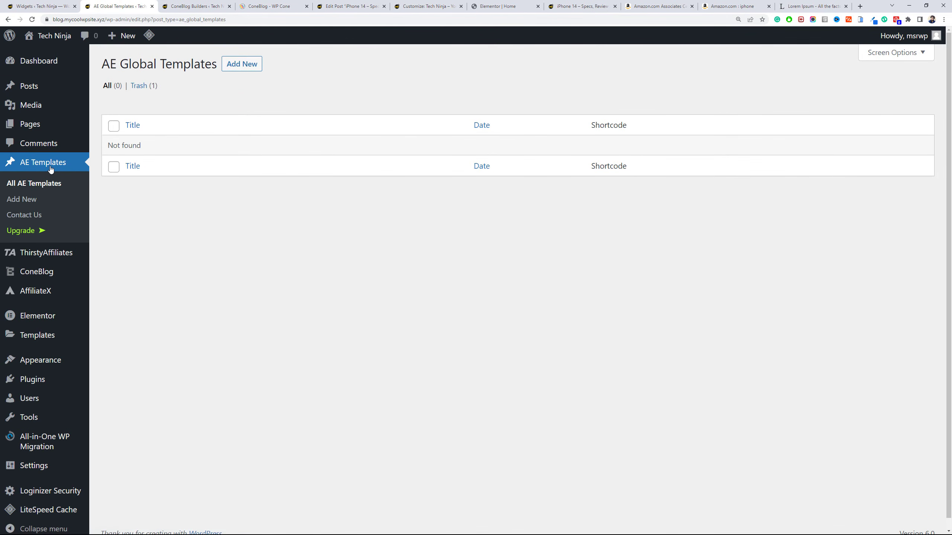
pyautogui.click(243, 69)
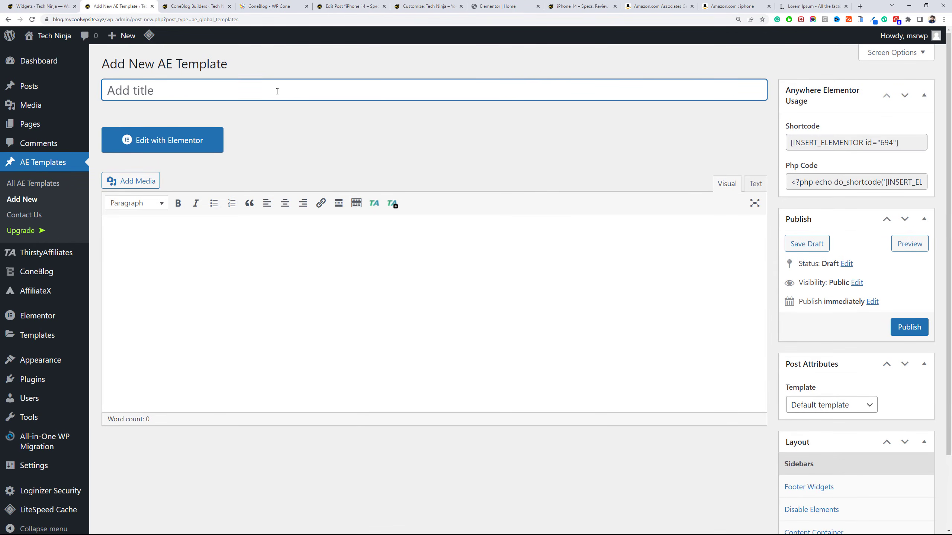
pyautogui.write('Sidebar')
pyautogui.click(907, 326)
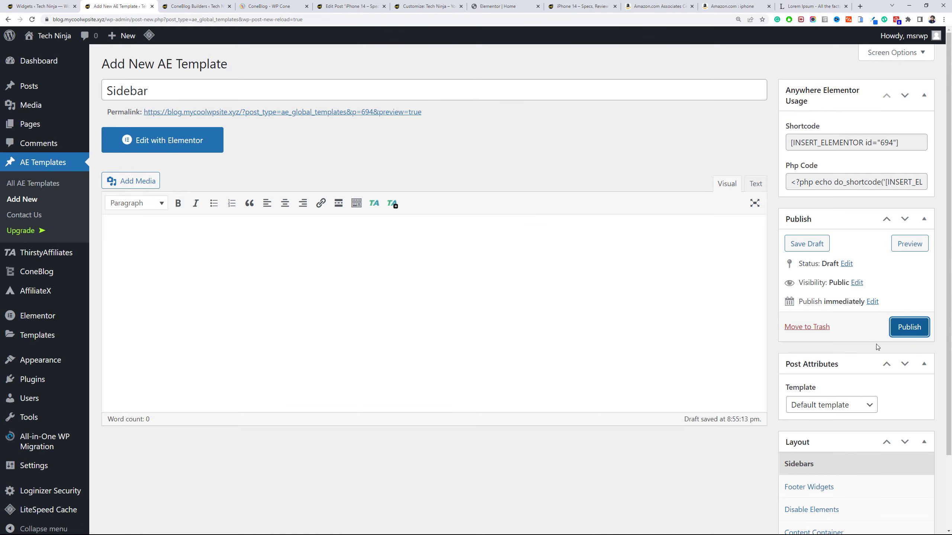
pyautogui.click(853, 406)
pyautogui.click(847, 439)
pyautogui.click(909, 327)
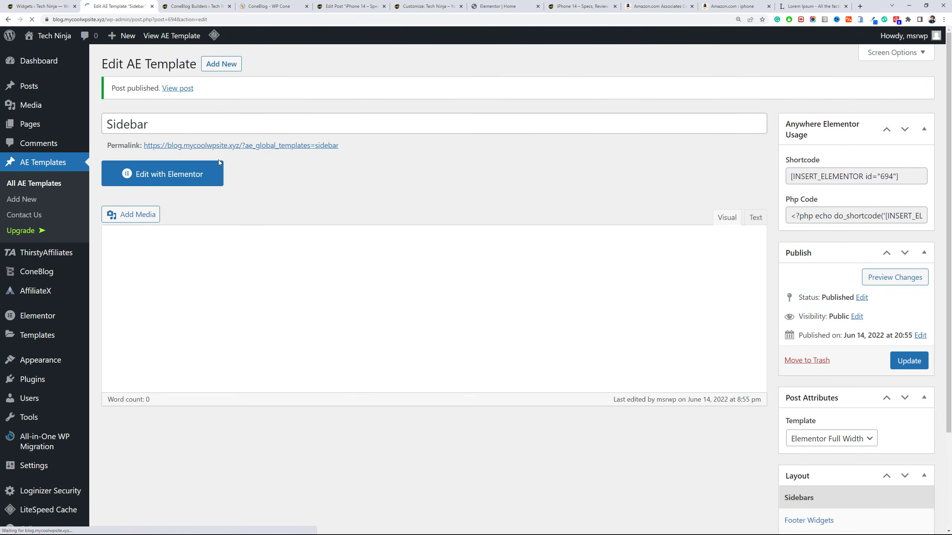
# Open the Sidebar template in Elementor and add a vertical single container holding the Cone Blog Posts List widget.
pyautogui.click(197, 172)
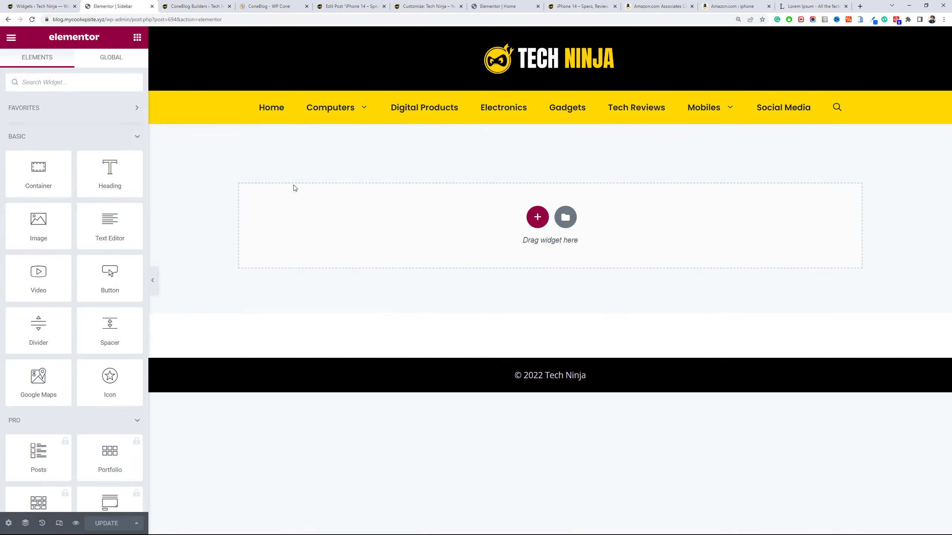
pyautogui.click(536, 217)
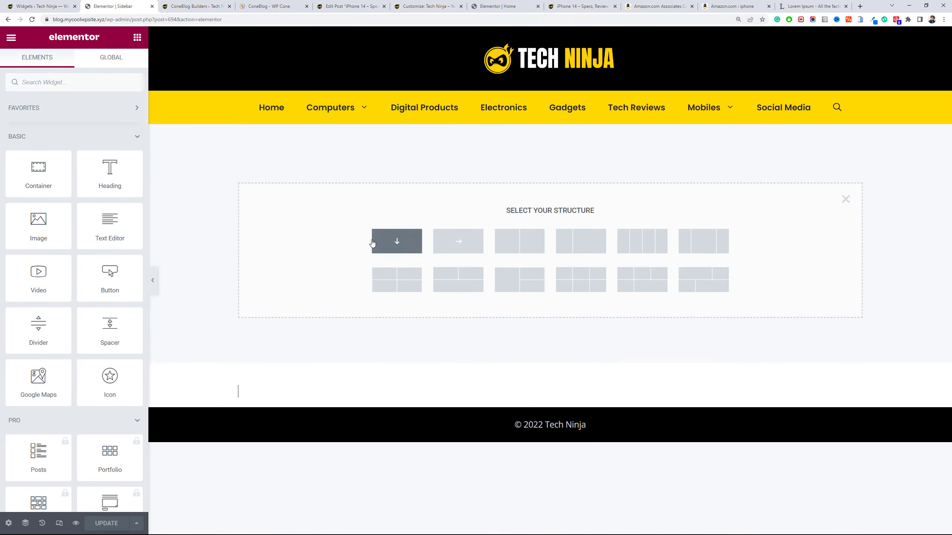
pyautogui.click(395, 240)
pyautogui.click(137, 37)
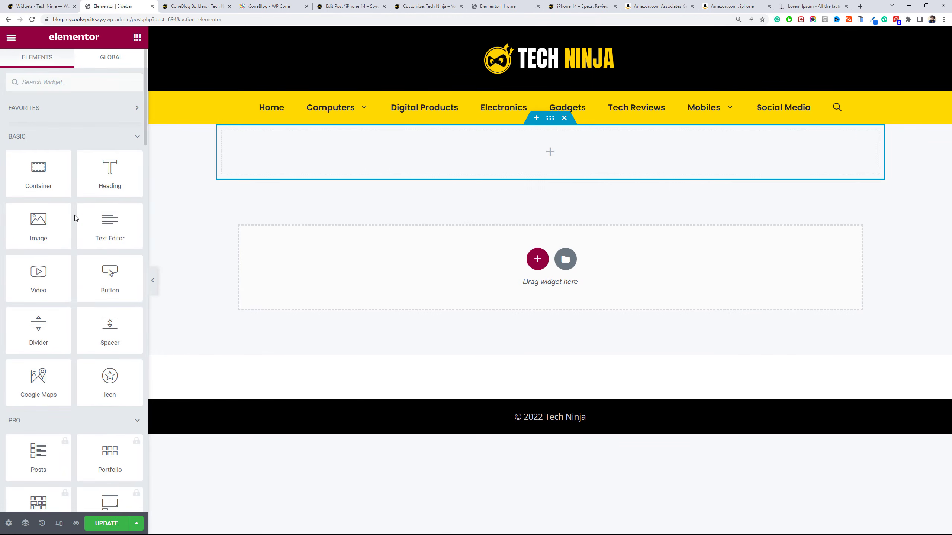
pyautogui.scroll(-15, 79, 218)
pyautogui.scroll(-5, 78, 217)
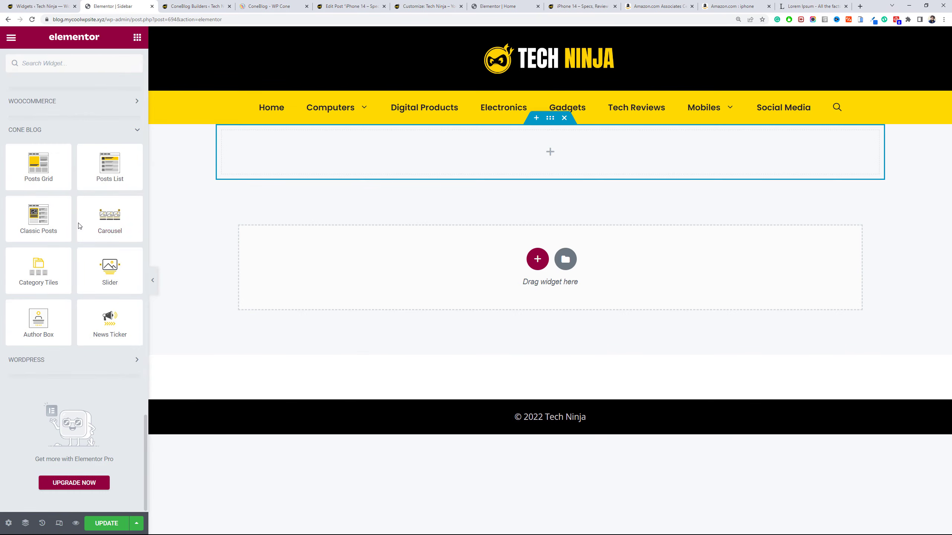
pyautogui.moveTo(106, 176); pyautogui.dragTo(317, 162)
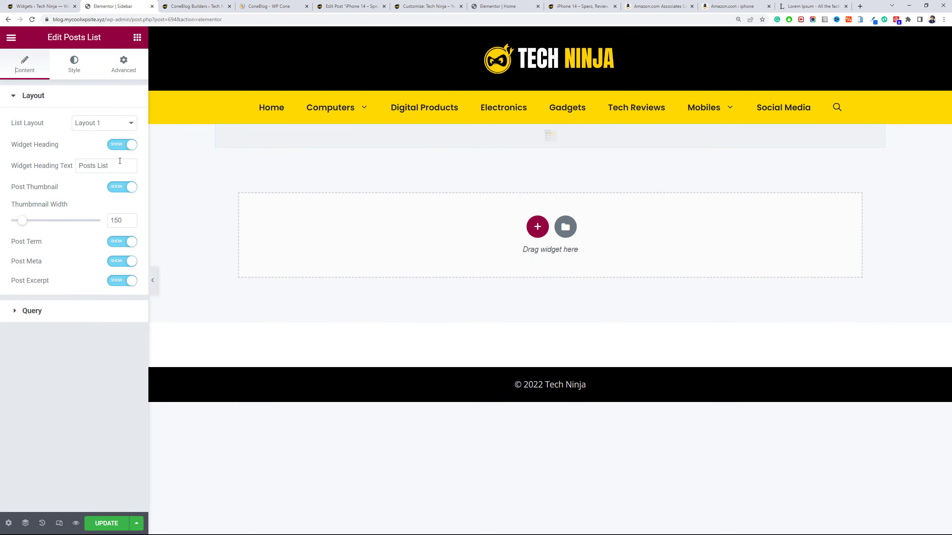
# Set the Posts List to Layout 2 with the heading "More from Tech Ninja" and hide the post excerpt.
pyautogui.click(104, 123)
pyautogui.click(97, 148)
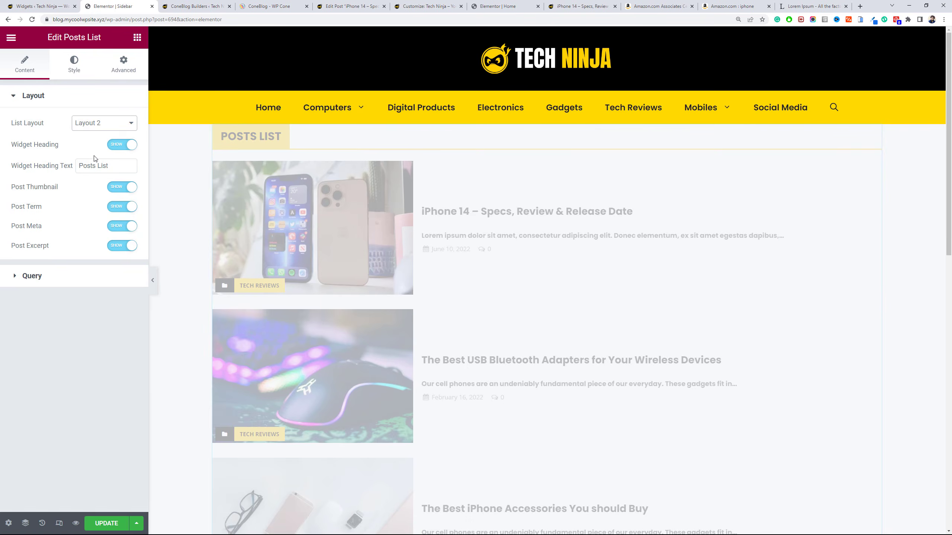
pyautogui.moveTo(124, 170); pyautogui.dragTo(68, 167)
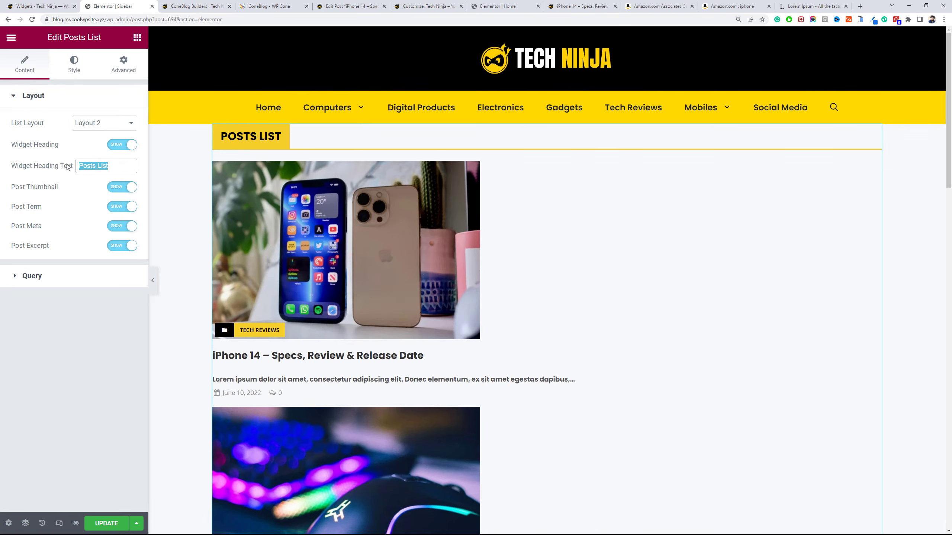
pyautogui.write('More from Tech Ninja')
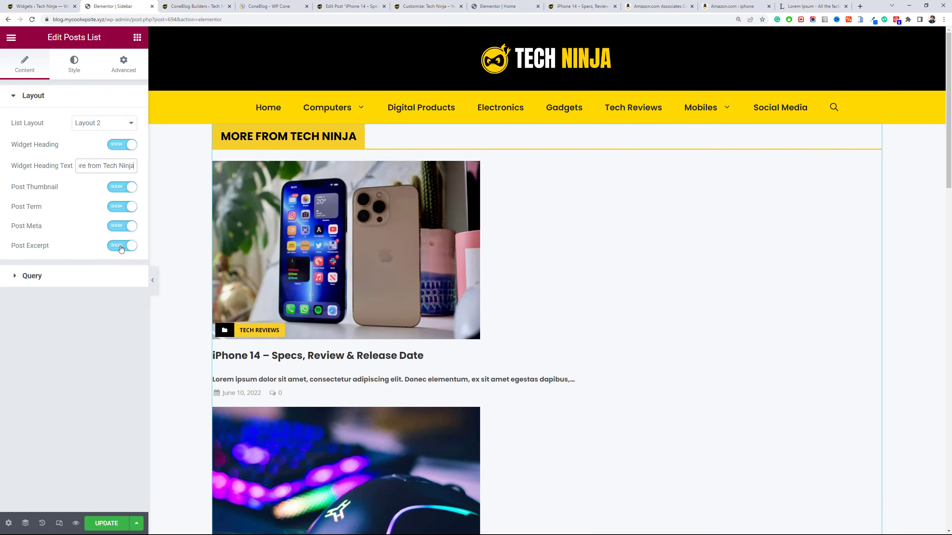
pyautogui.click(121, 246)
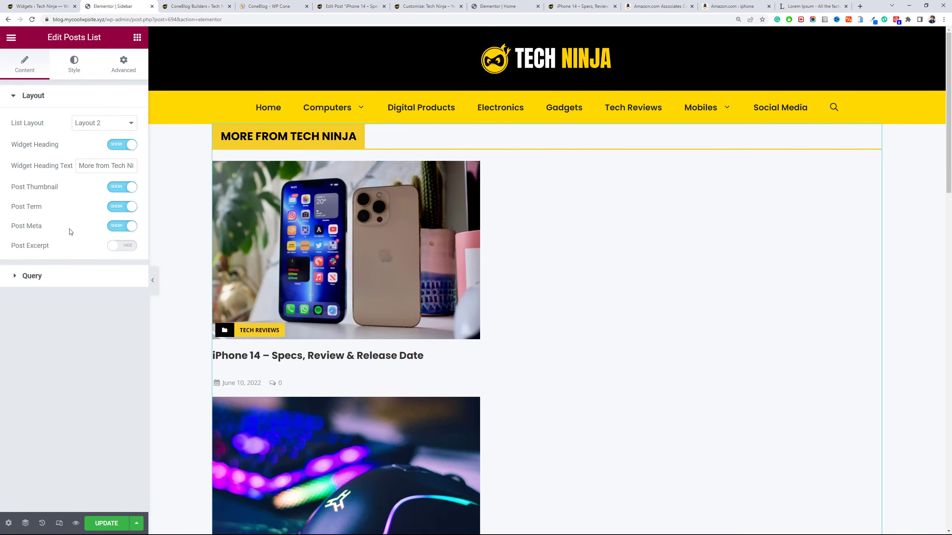
# Centre the text of the Posts List and save the Sidebar template.
pyautogui.click(74, 74)
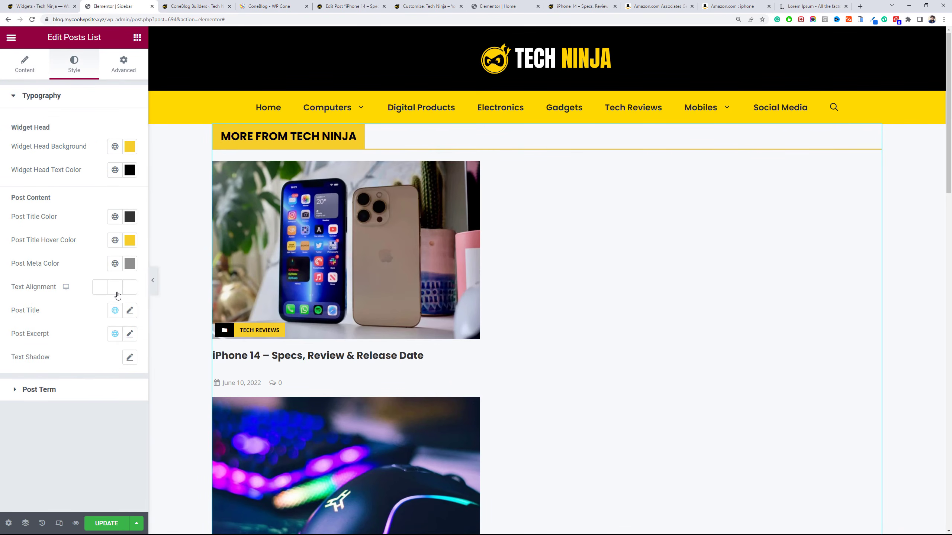
pyautogui.click(116, 292)
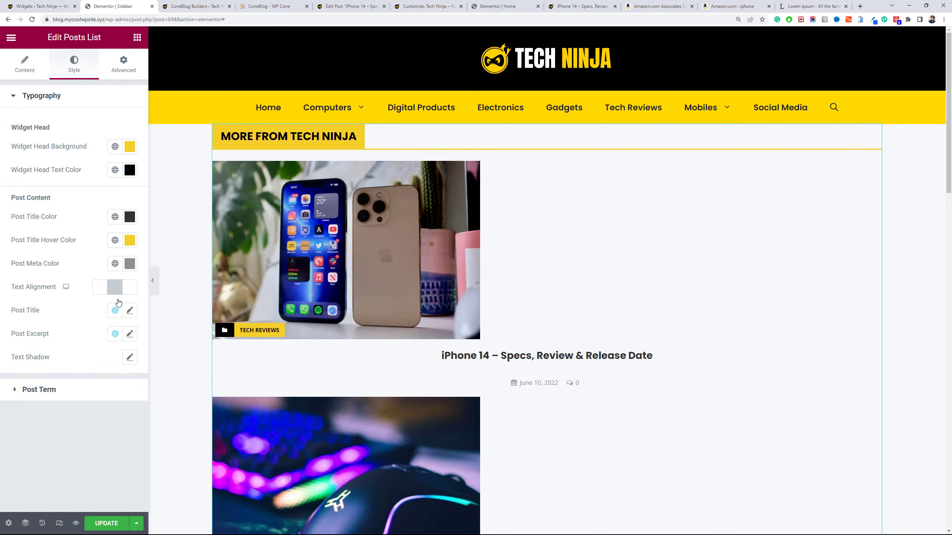
pyautogui.click(125, 525)
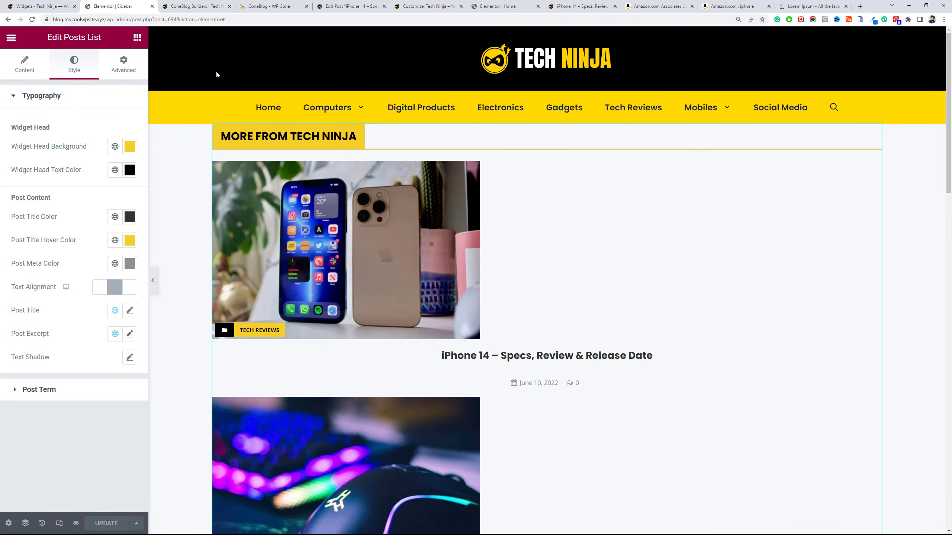
# Open the AE Templates list in a separate tab and copy the Sidebar template's shortcode.
pyautogui.click(26, 5)
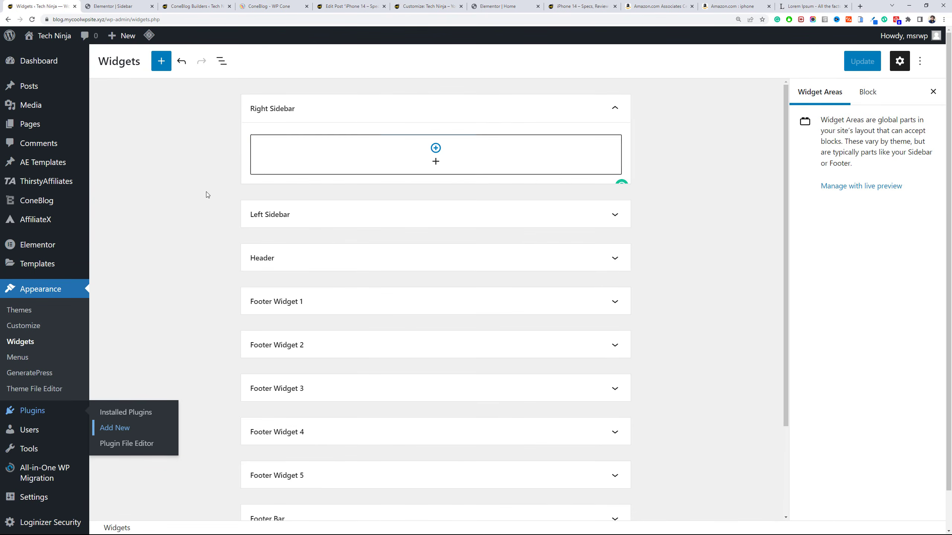
pyautogui.middleClick(56, 170)
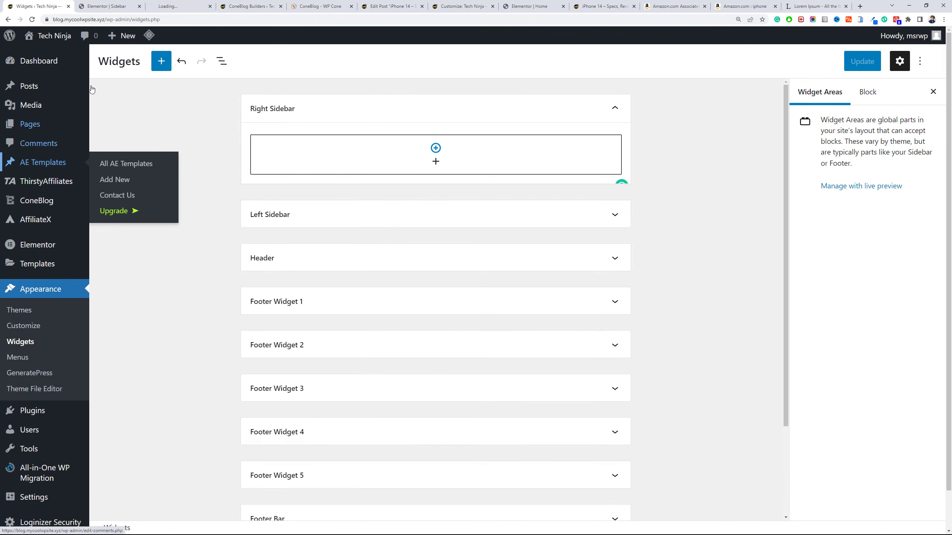
pyautogui.click(115, 5)
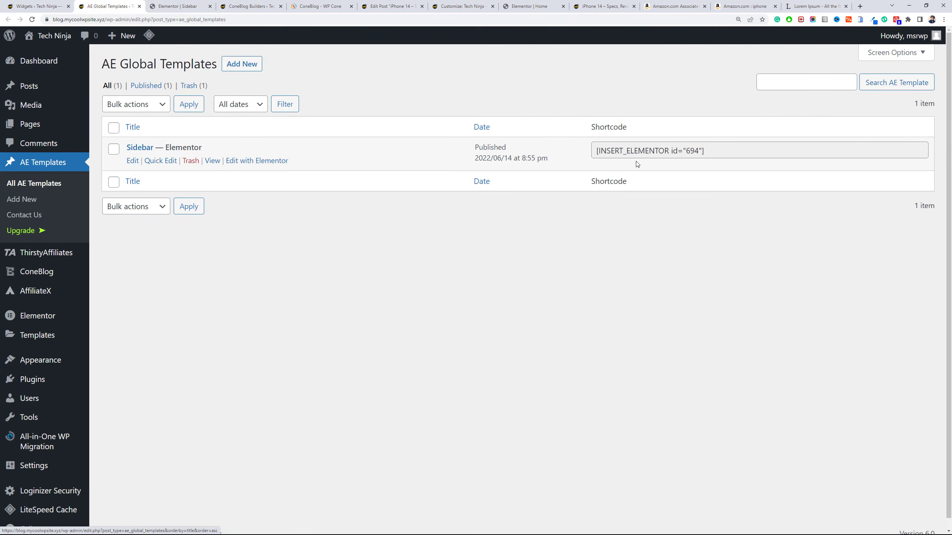
pyautogui.tripleClick(637, 153)
pyautogui.hotkey('ctrl', 'c')
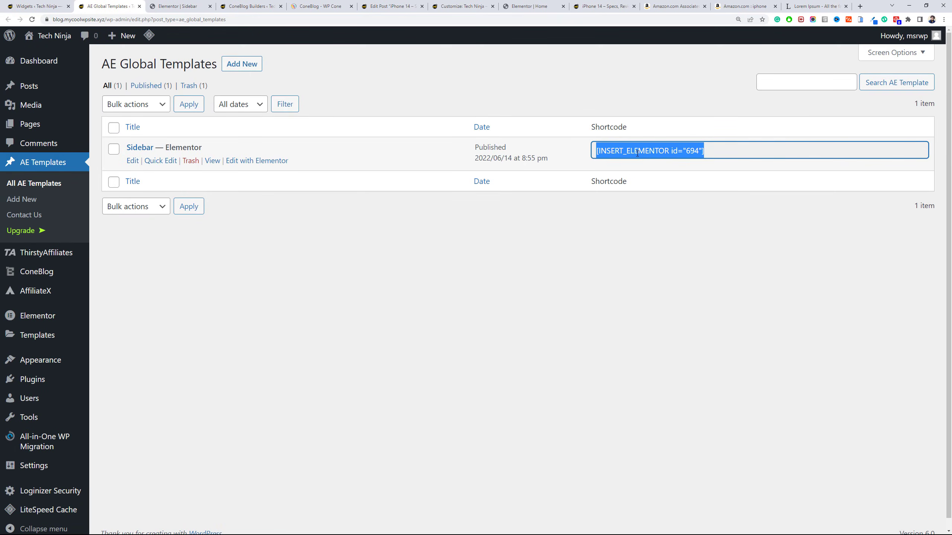
# Add a Shortcode block containing [INSERT_ELEMENTOR id="694"] to the Right Sidebar widget area and save the widgets.
pyautogui.click(37, 6)
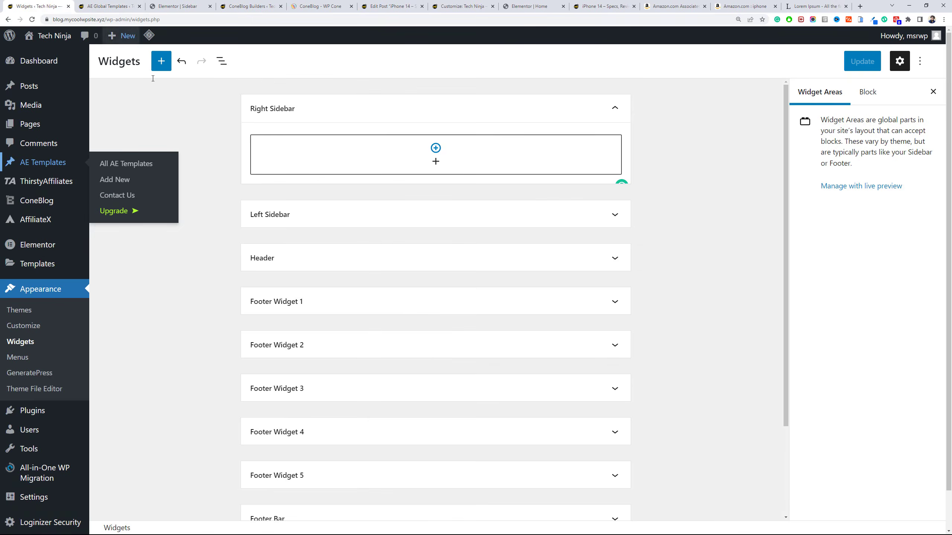
pyautogui.click(281, 173)
pyautogui.click(429, 250)
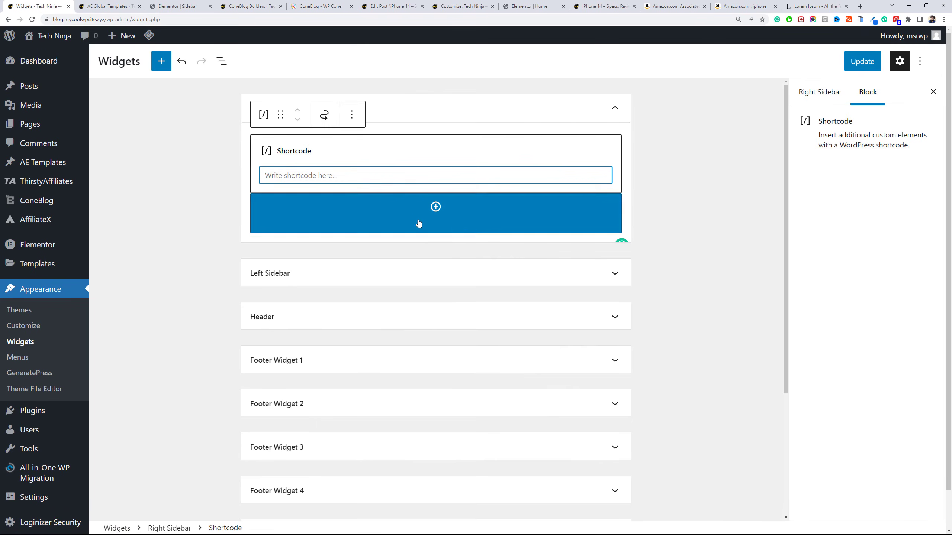
pyautogui.hotkey('ctrl', 'v')
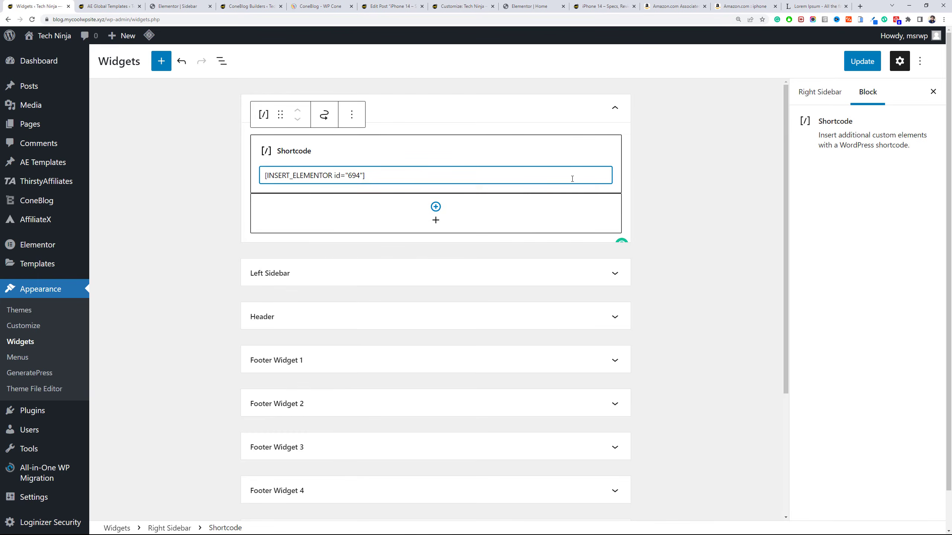
pyautogui.click(858, 63)
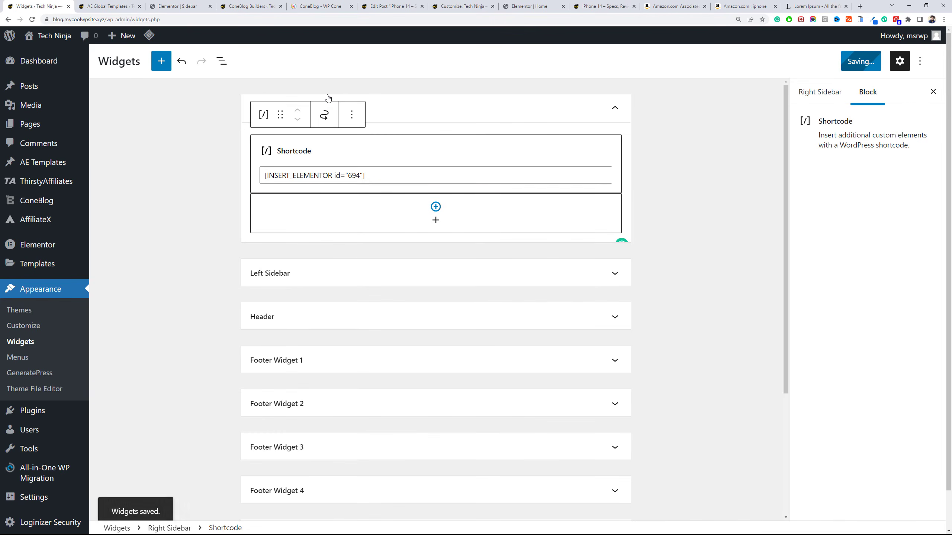
# Reload the iPhone 14 review post and check the new Posts List in its right sidebar.
pyautogui.click(592, 6)
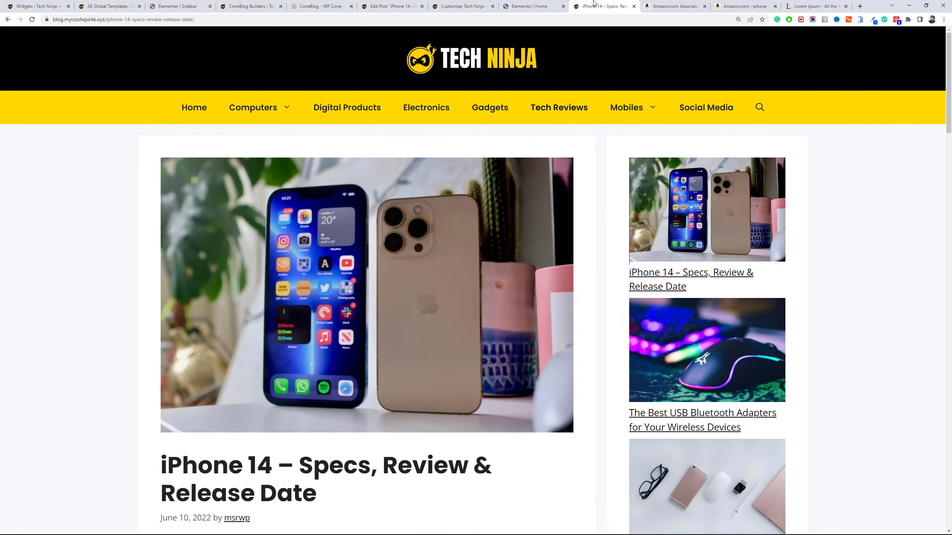
pyautogui.click(32, 20)
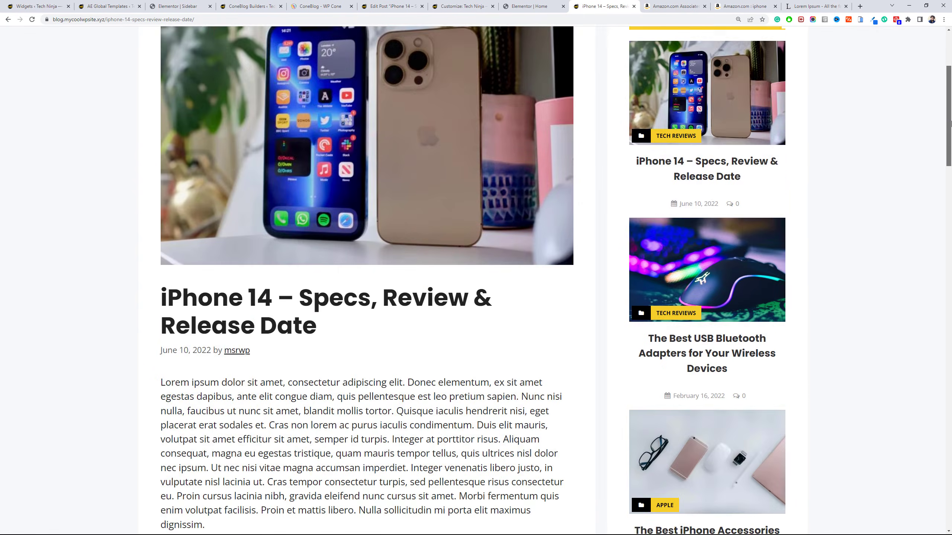
pyautogui.moveTo(949, 89)
pyautogui.mouseDown()
pyautogui.moveTo(950, 254)
pyautogui.moveTo(950, 87)
pyautogui.mouseUp()
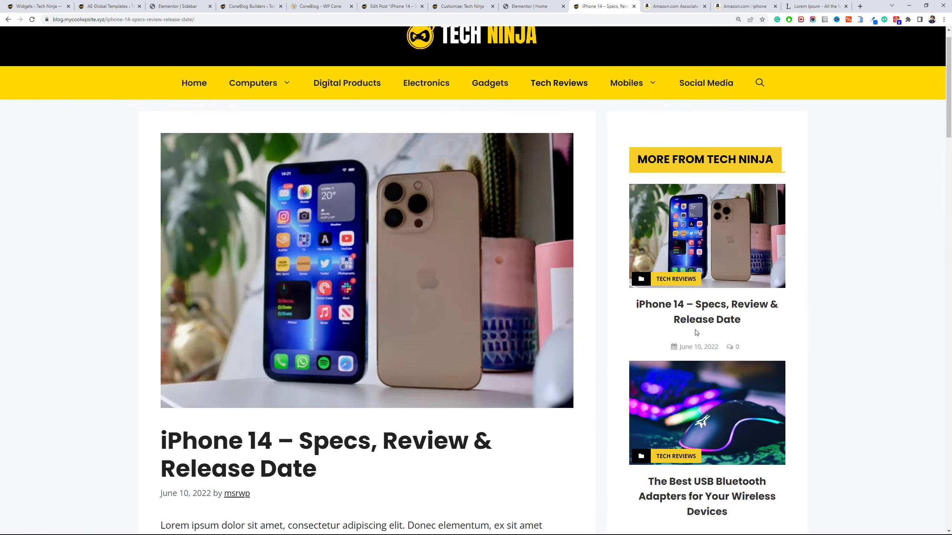
# Add a Cone Blog Slider widget above the Posts List in the Sidebar template.
pyautogui.click(179, 6)
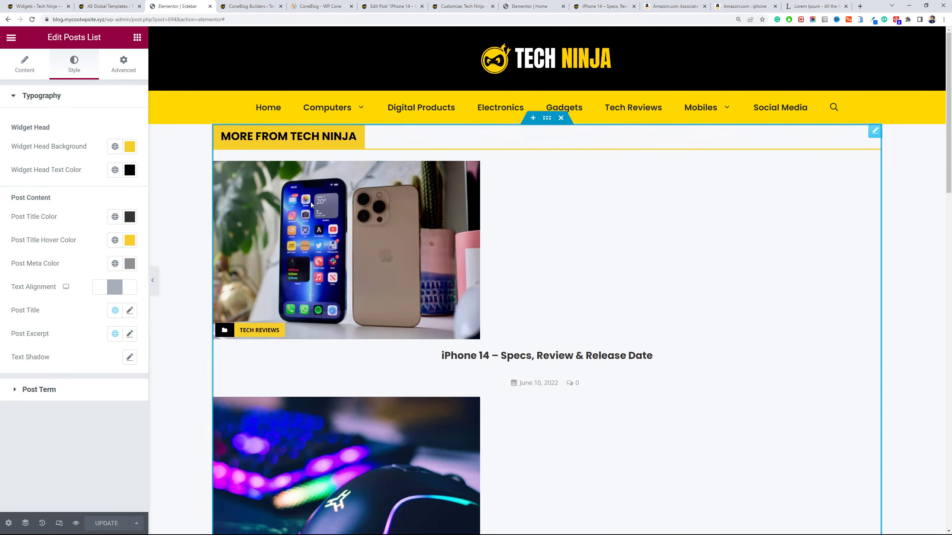
pyautogui.click(137, 38)
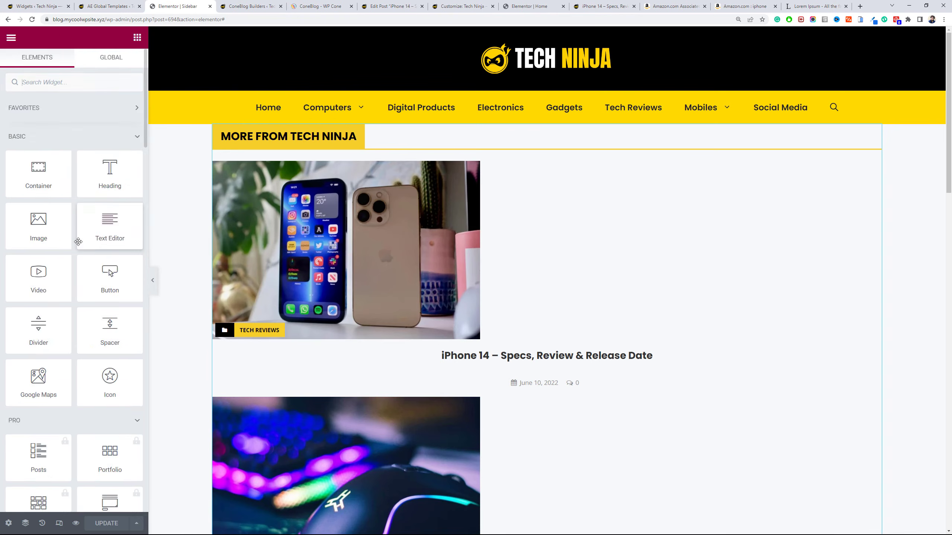
pyautogui.scroll(-15, 84, 243)
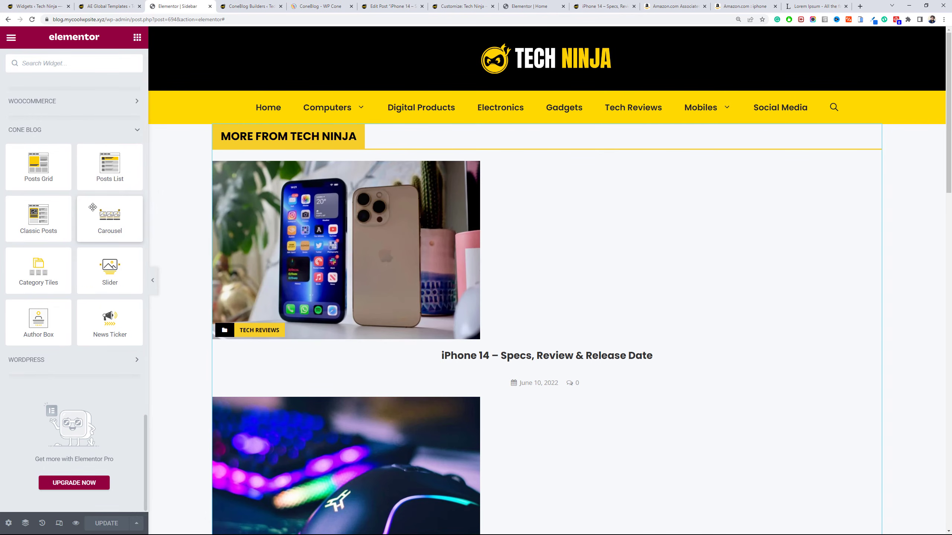
pyautogui.moveTo(96, 280); pyautogui.dragTo(331, 150)
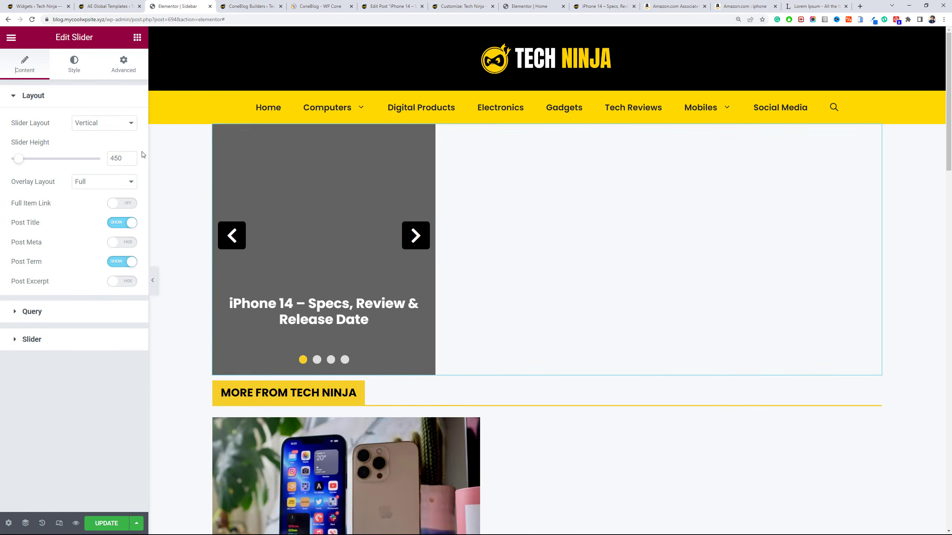
# Set the Slider's query to 5 posts per page with an offset of 5 and save the Sidebar template.
pyautogui.click(83, 318)
pyautogui.moveTo(118, 281); pyautogui.dragTo(101, 281)
pyautogui.write('5')
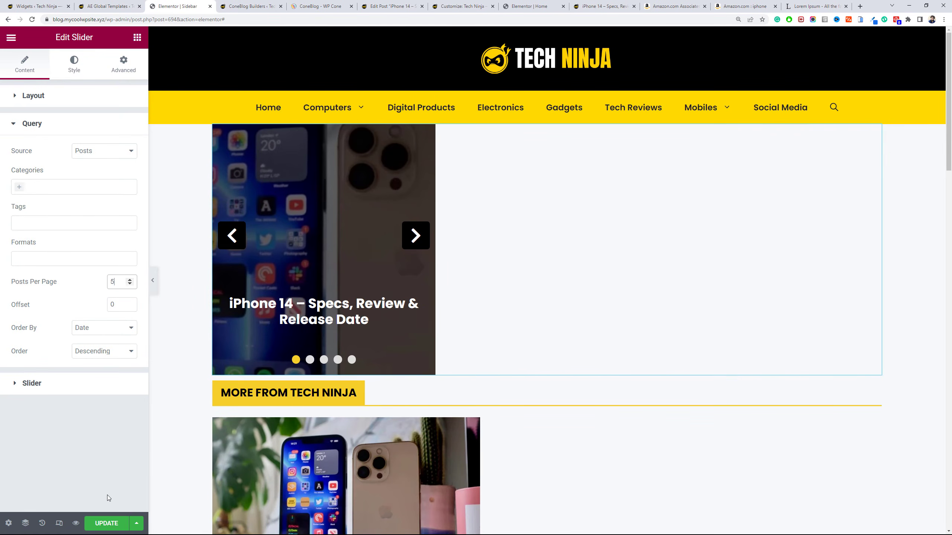
pyautogui.click(88, 524)
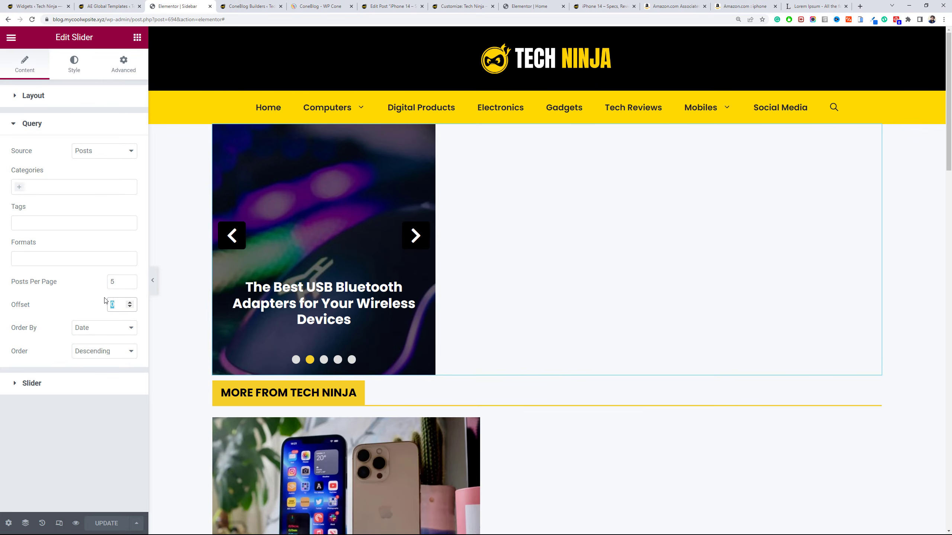
pyautogui.write('5')
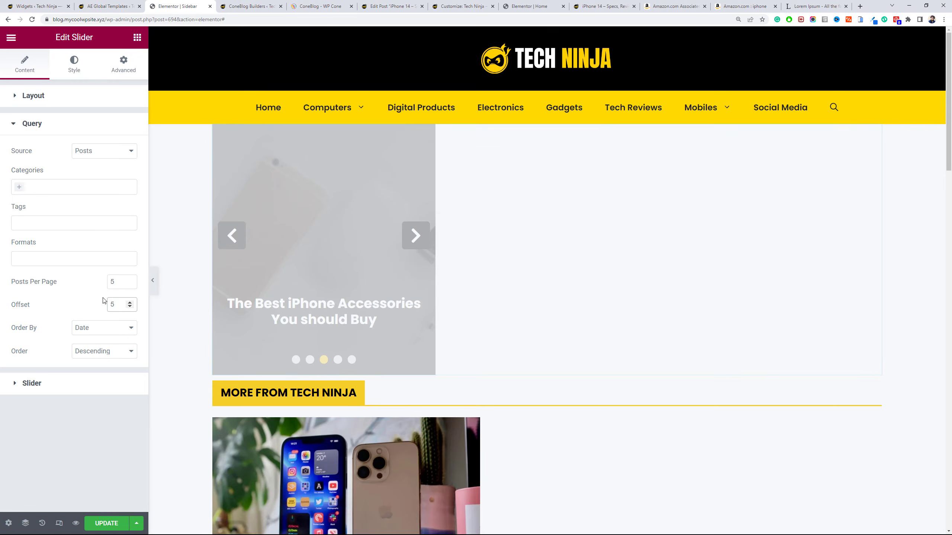
pyautogui.click(119, 528)
# Reload the iPhone 14 review post and check the slider and Posts List in its sidebar.
pyautogui.click(429, 7)
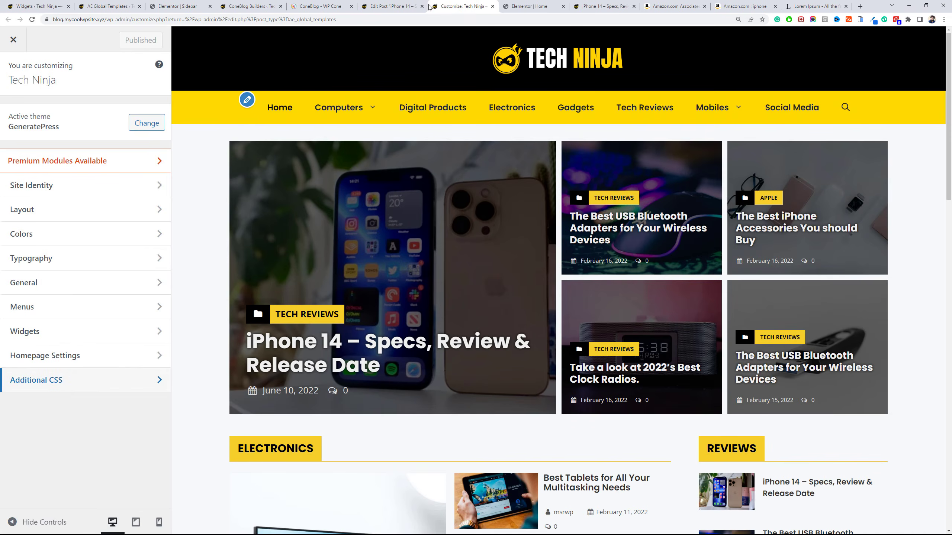
pyautogui.hotkey('ctrl', 'Tab')
pyautogui.hotkey('ctrl', 'Tab')
pyautogui.click(33, 19)
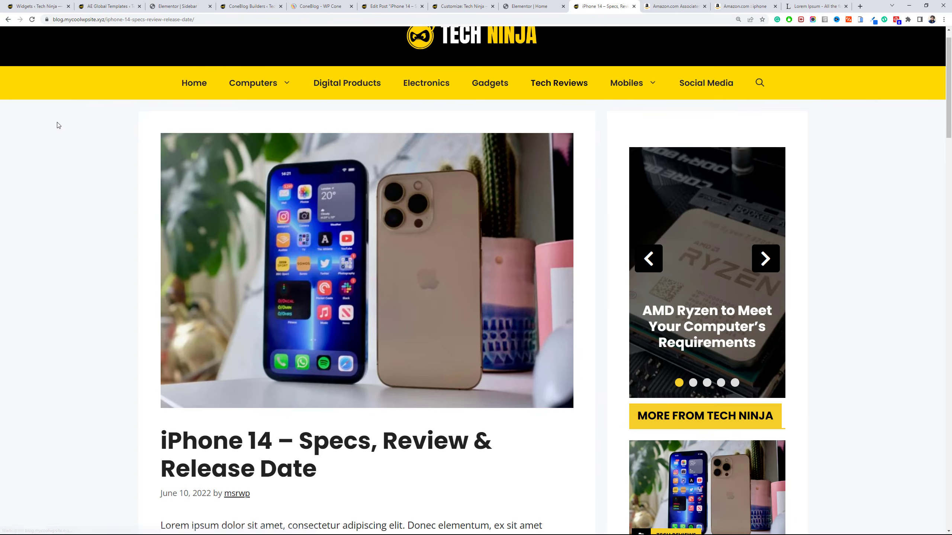
pyautogui.scroll(-5, 725, 177)
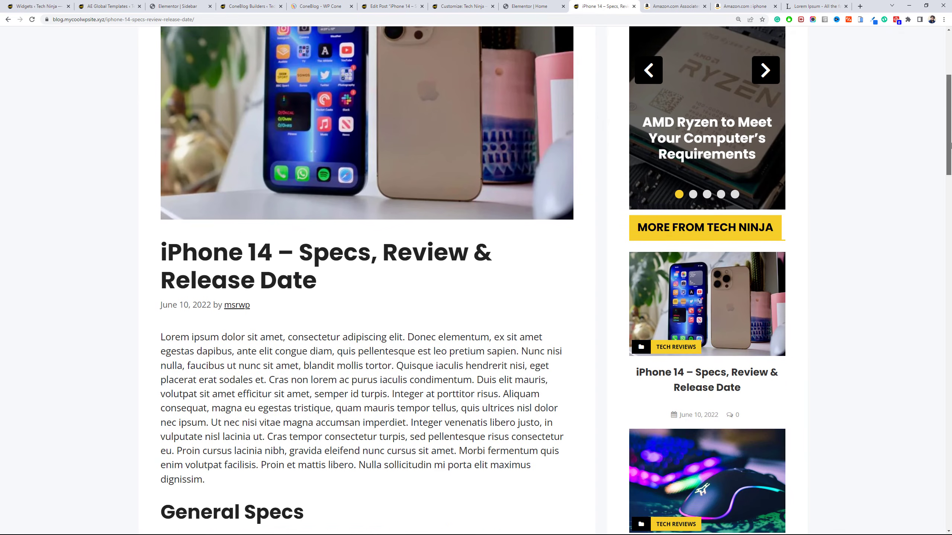
pyautogui.moveTo(949, 117); pyautogui.dragTo(950, 74)
# Reload the Tech Ninja site Customizer.
pyautogui.click(475, 4)
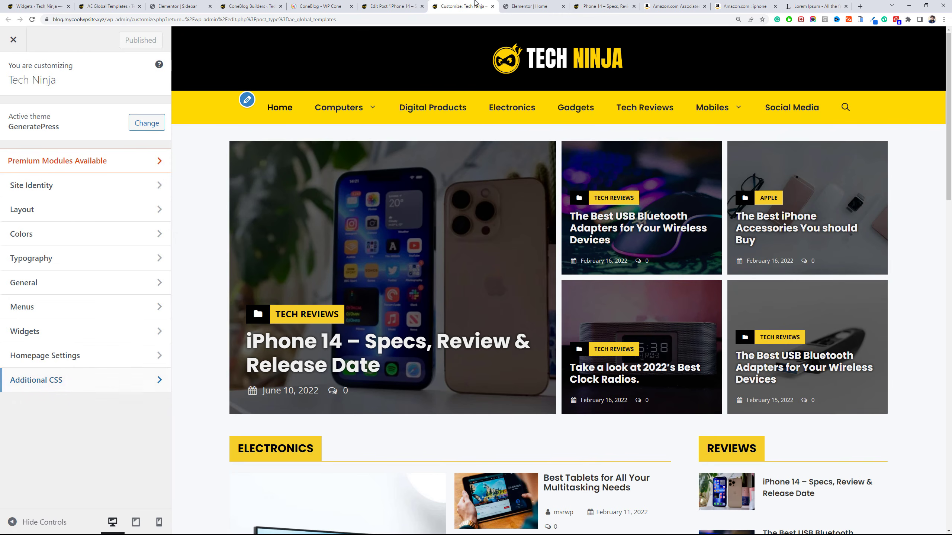
pyautogui.click(32, 20)
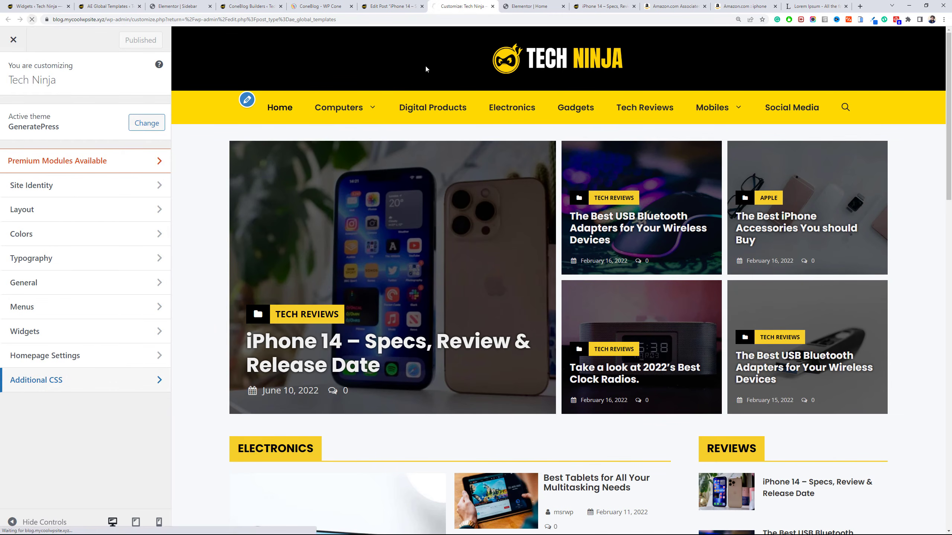
pyautogui.click(596, 5)
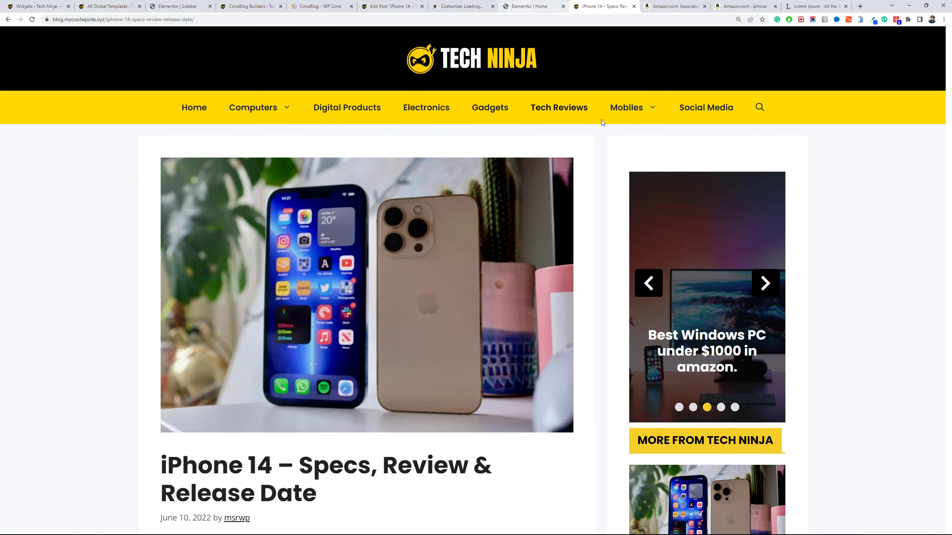
pyautogui.moveTo(624, 153)
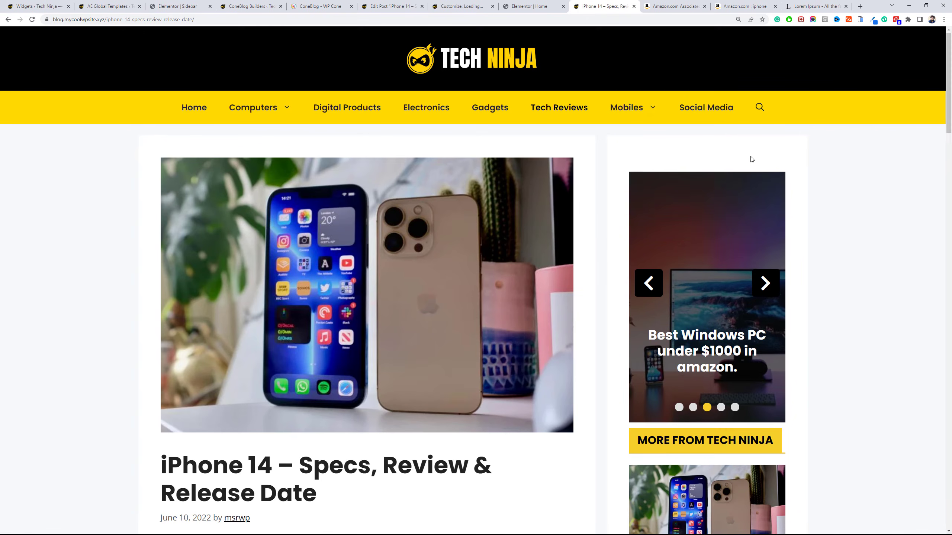
pyautogui.rightClick(688, 159)
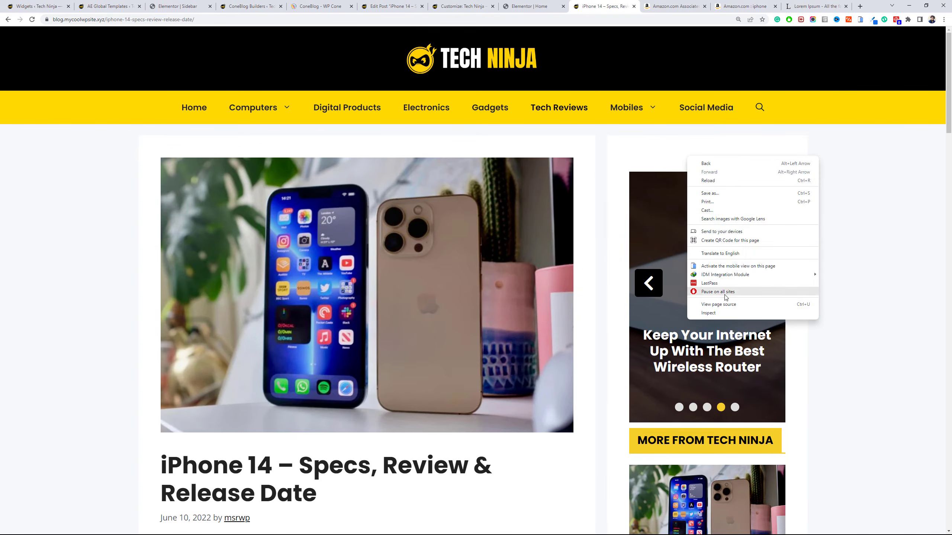
pyautogui.click(727, 313)
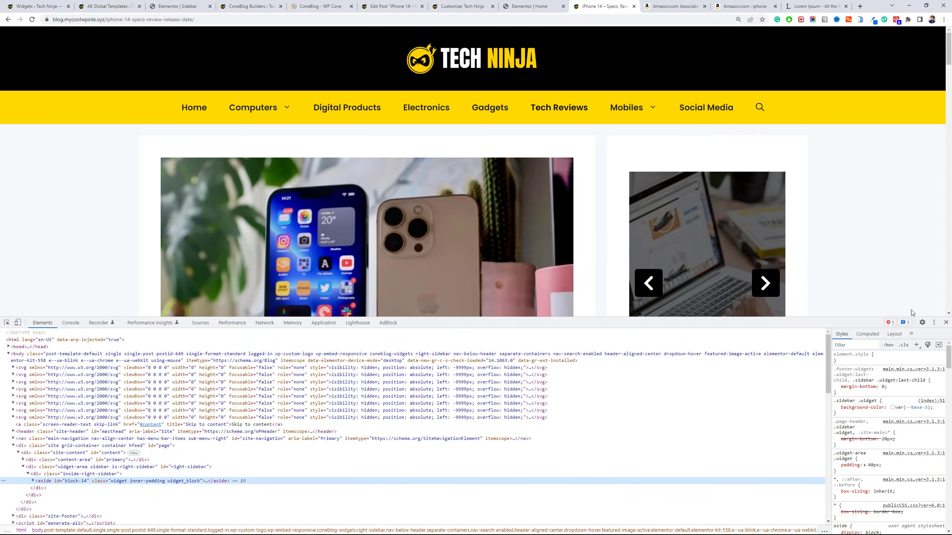
pyautogui.click(946, 322)
# Open the iPhone 14 review in the Customizer preview, inspect the right sidebar's widget block and expand its aside element.
pyautogui.click(461, 6)
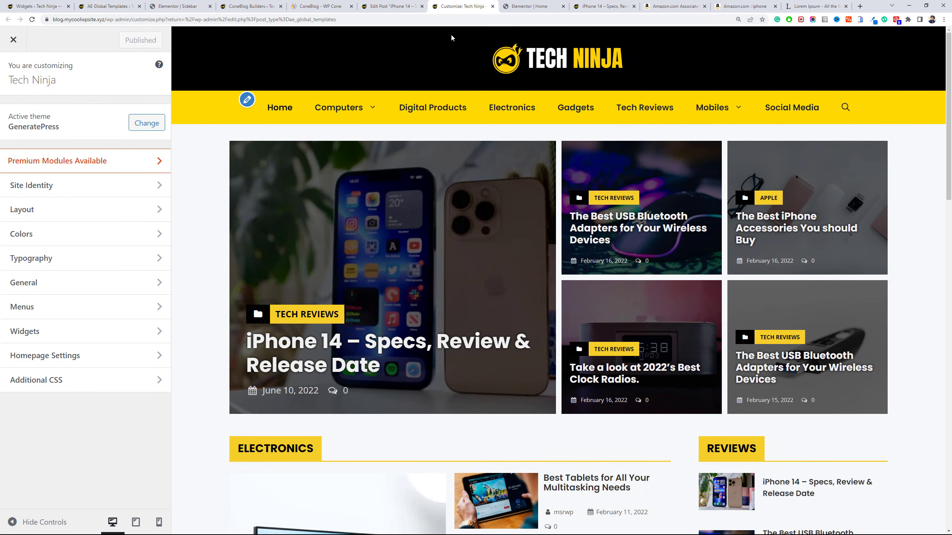
pyautogui.click(355, 228)
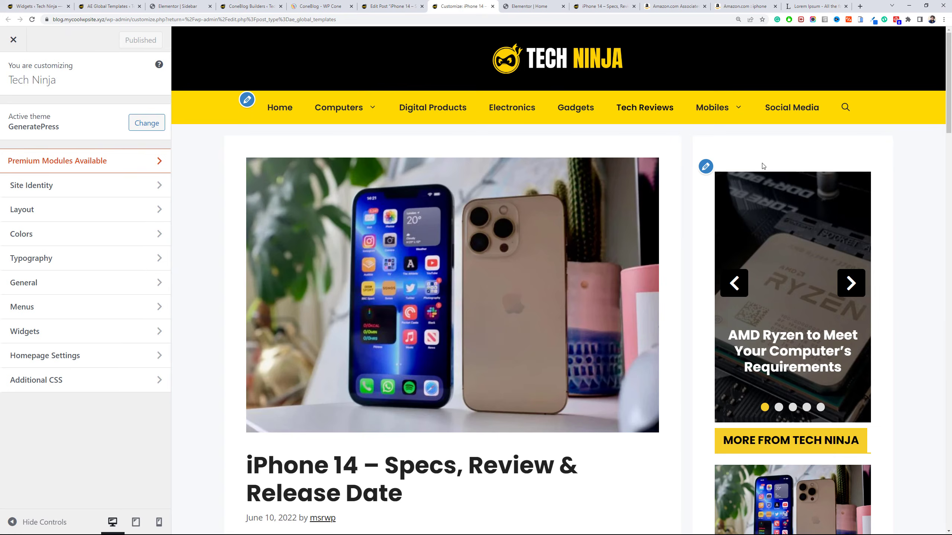
pyautogui.rightClick(758, 162)
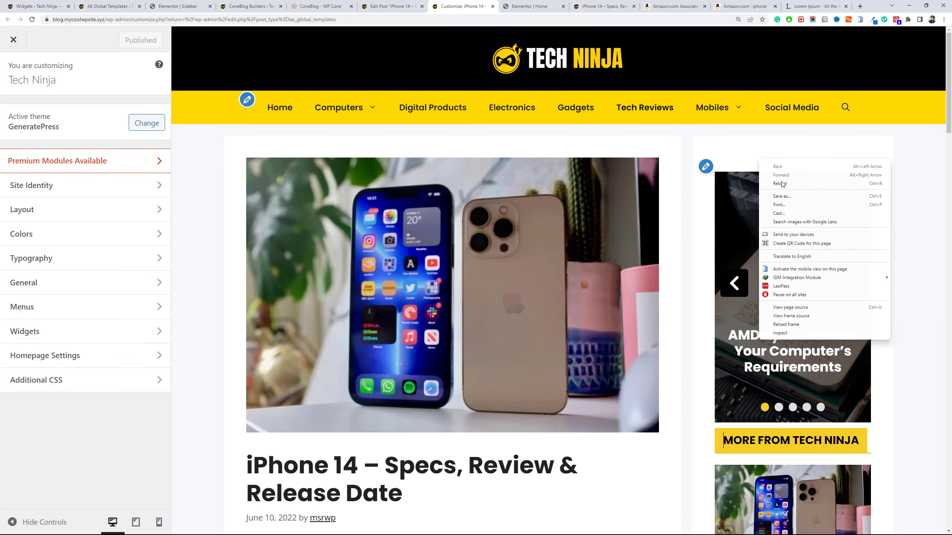
pyautogui.click(790, 334)
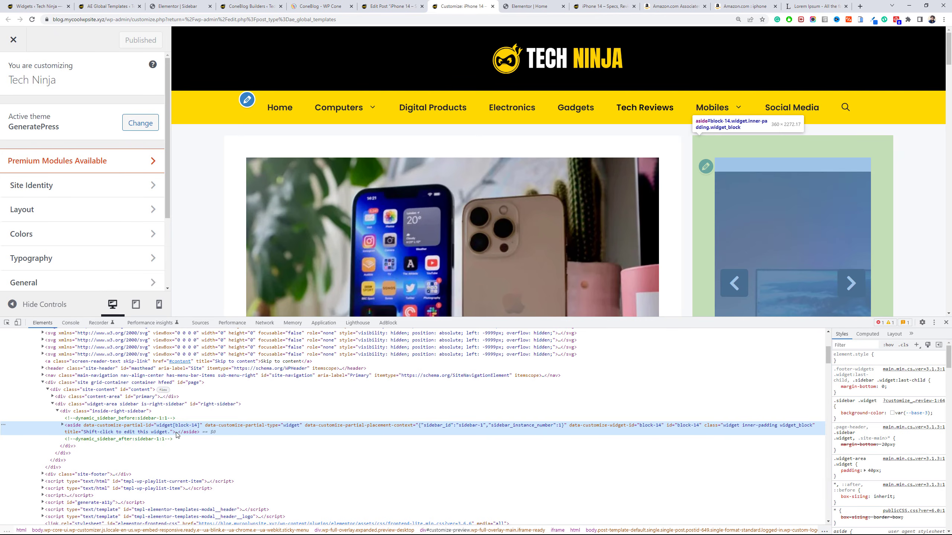
pyautogui.click(63, 426)
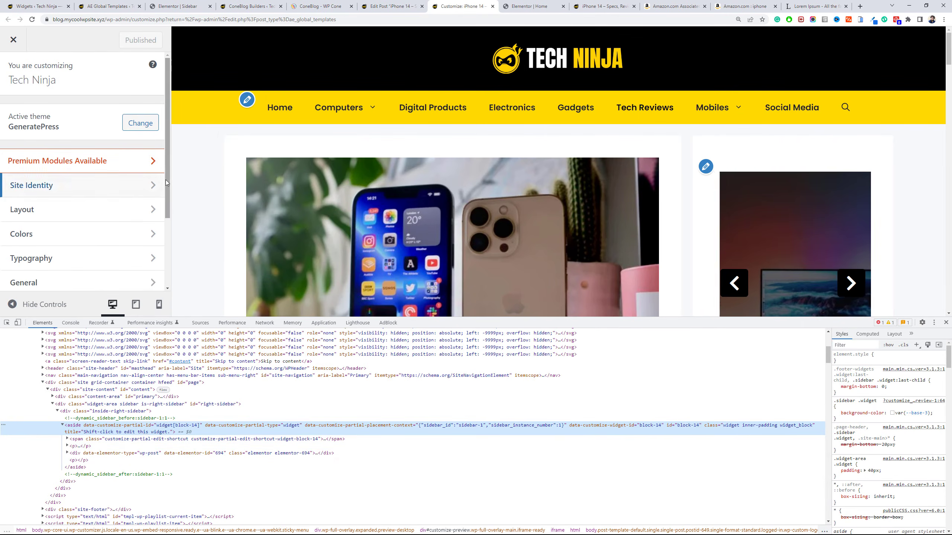
# Open the Customizer's Additional CSS editor, close its help text and insert the .sidebar .widget selector copied from the inspected styles.
pyautogui.moveTo(165, 180); pyautogui.dragTo(163, 261)
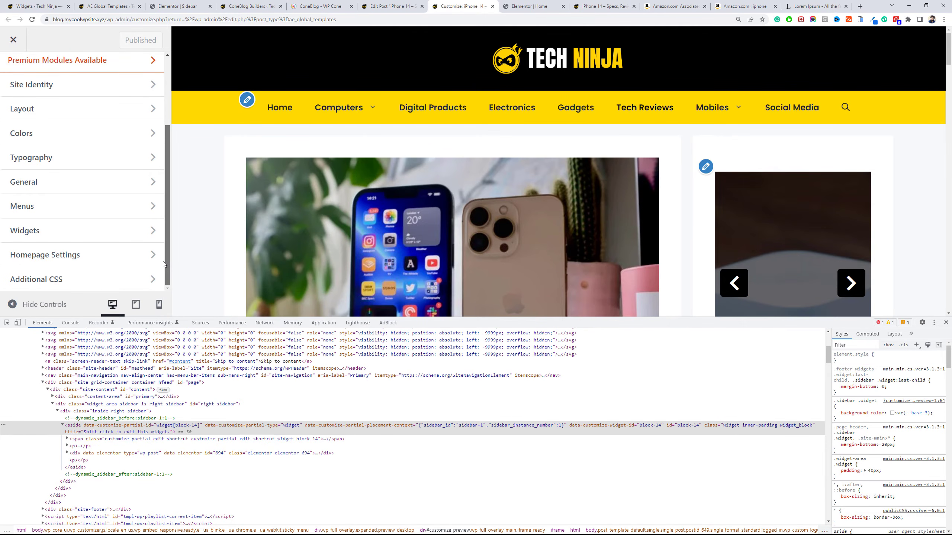
pyautogui.click(159, 279)
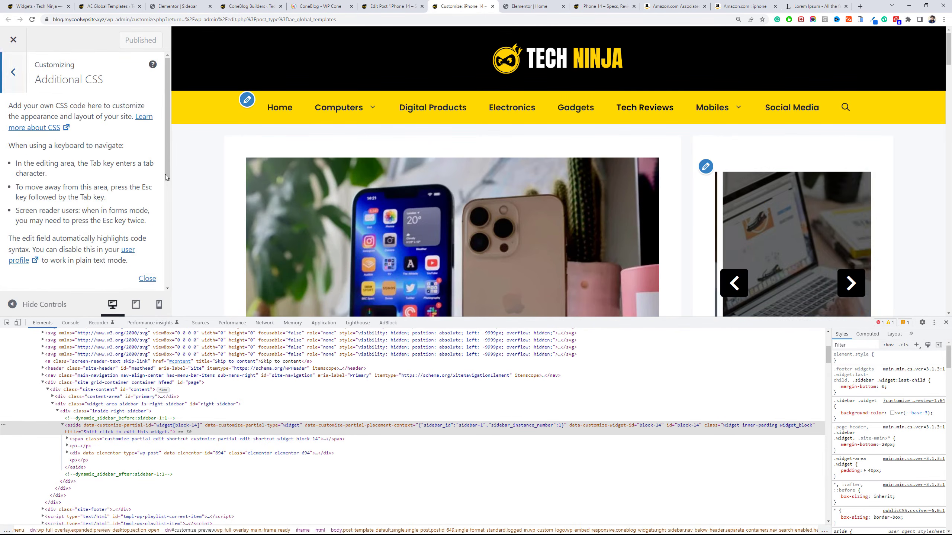
pyautogui.click(148, 279)
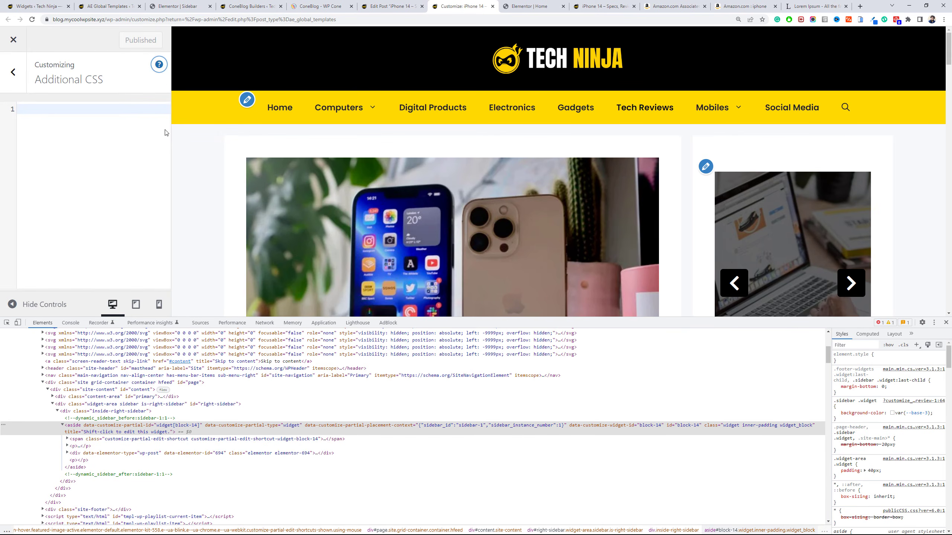
pyautogui.click(166, 133)
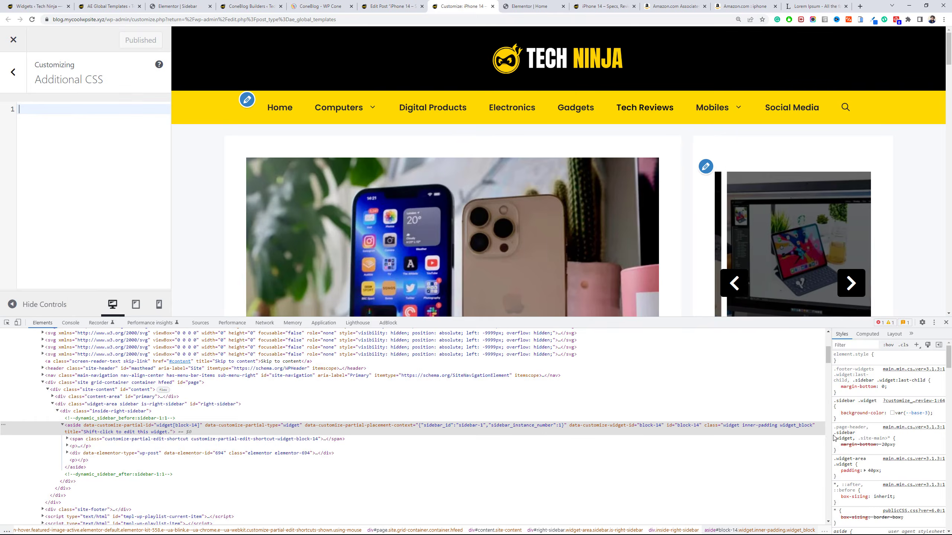
pyautogui.click(858, 401)
pyautogui.hotkey('ctrl', 'c')
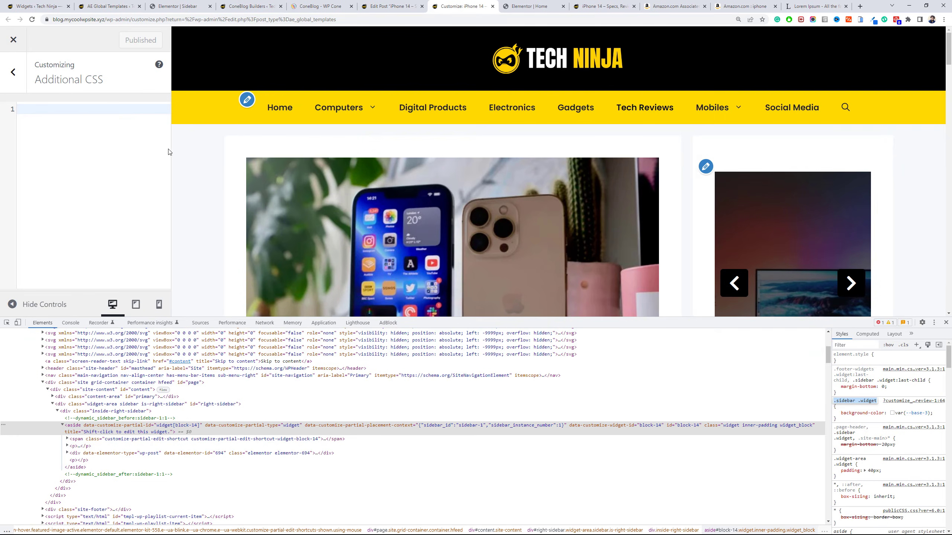
pyautogui.click(143, 134)
pyautogui.hotkey('ctrl', 'v')
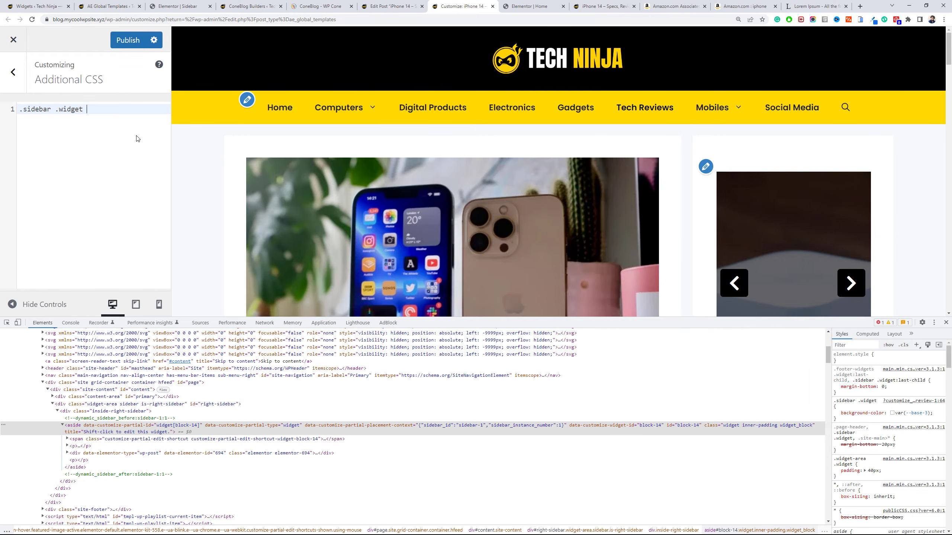
# Complete the .sidebar .widget rule with padding:15px; and check the sidebar in the preview.
pyautogui.write('{')
pyautogui.press('Return')
pyautogui.write('pad')
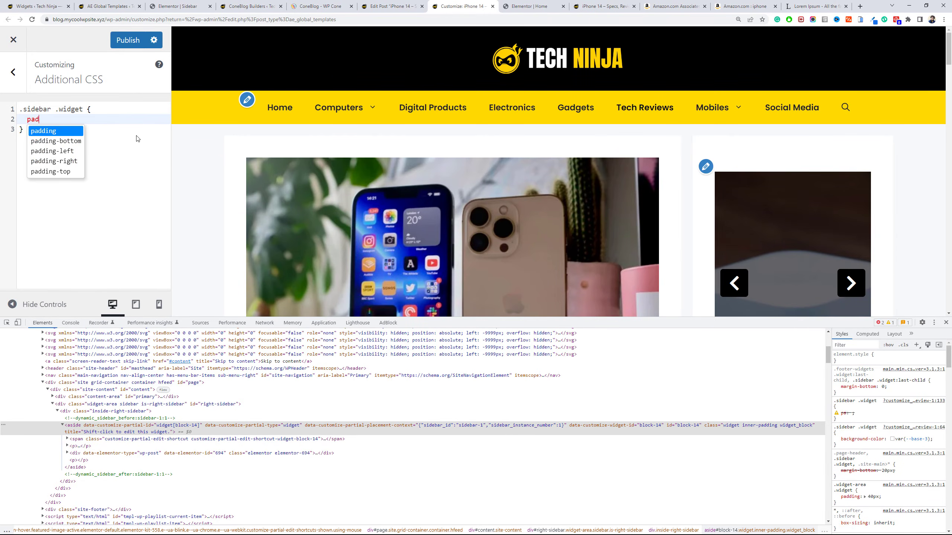
pyautogui.press('Return')
pyautogui.write(':')
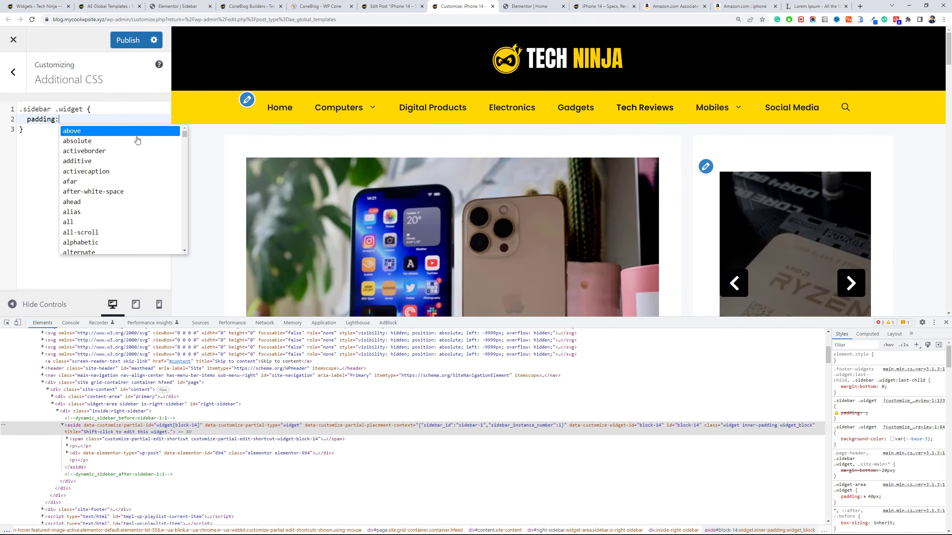
pyautogui.click(70, 116)
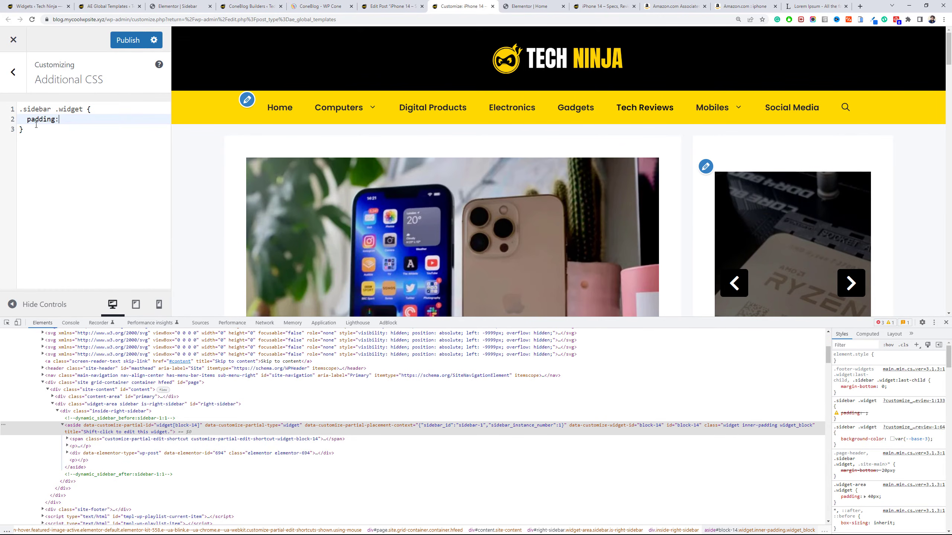
pyautogui.write('15px;')
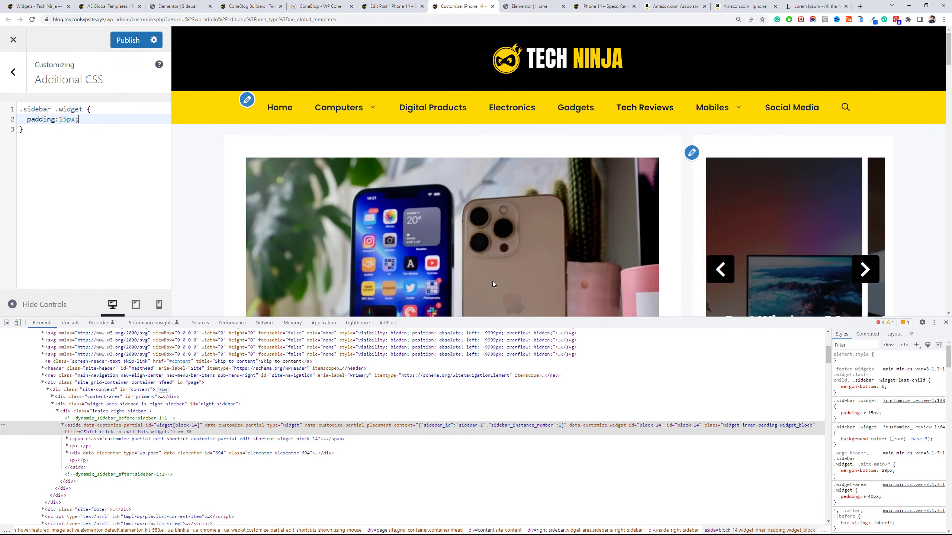
pyautogui.scroll(-6, 714, 219)
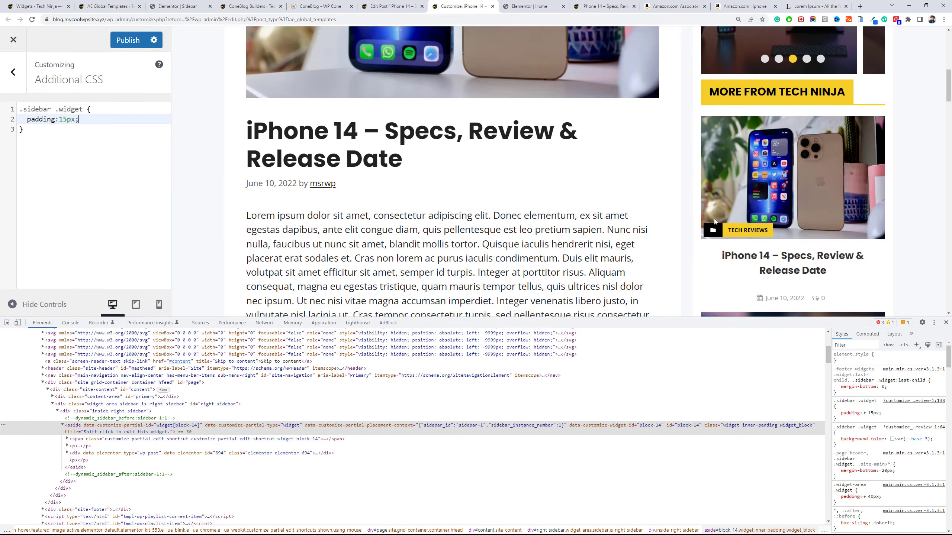
# Add a second rule with the selector .sidebar .widget p and margin: 0; below the padding rule in the Additional CSS.
pyautogui.scroll(6, 726, 213)
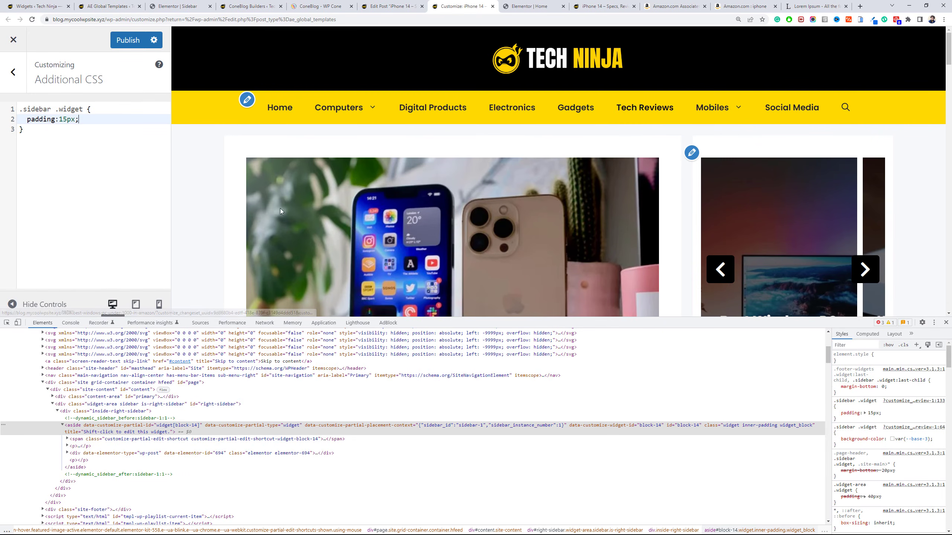
pyautogui.moveTo(86, 112); pyautogui.dragTo(17, 107)
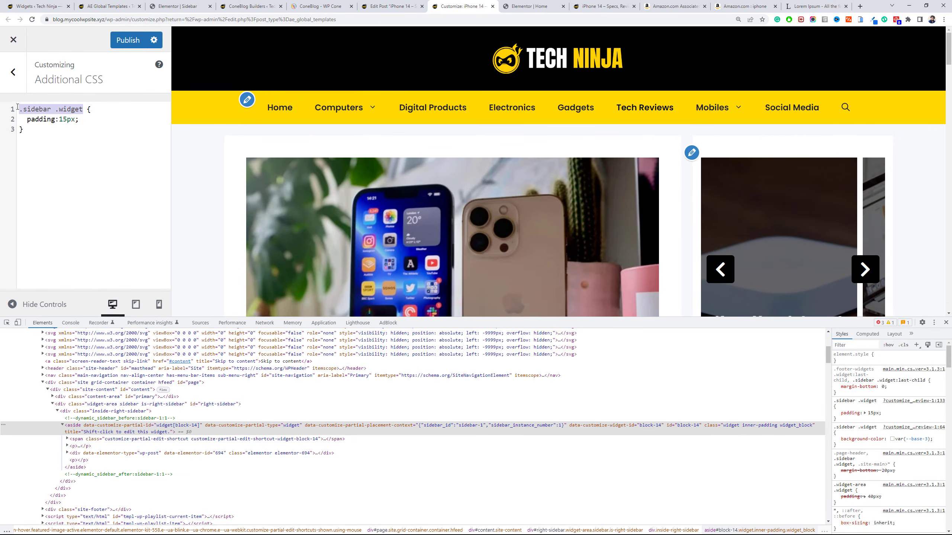
pyautogui.hotkey('ctrl', 'c')
pyautogui.click(65, 185)
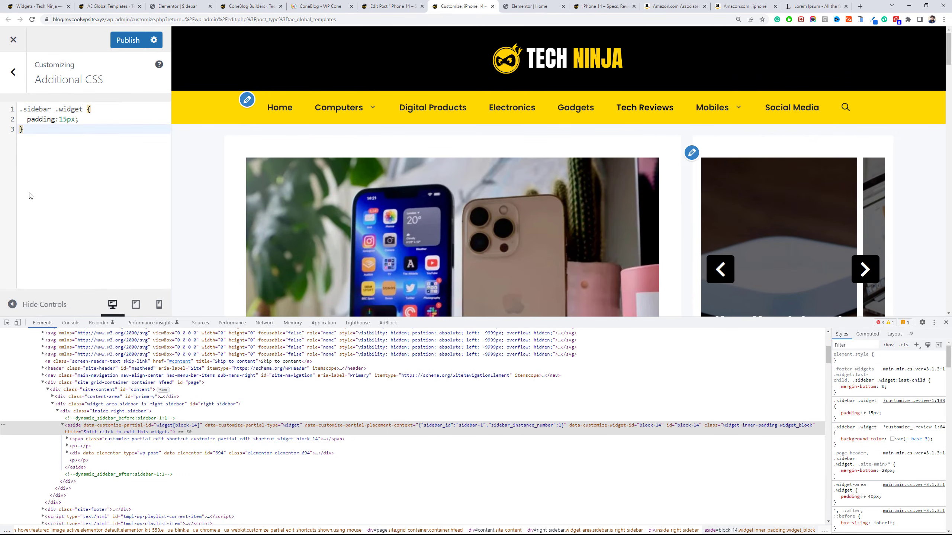
pyautogui.press('Return')
pyautogui.hotkey('ctrl', 'v')
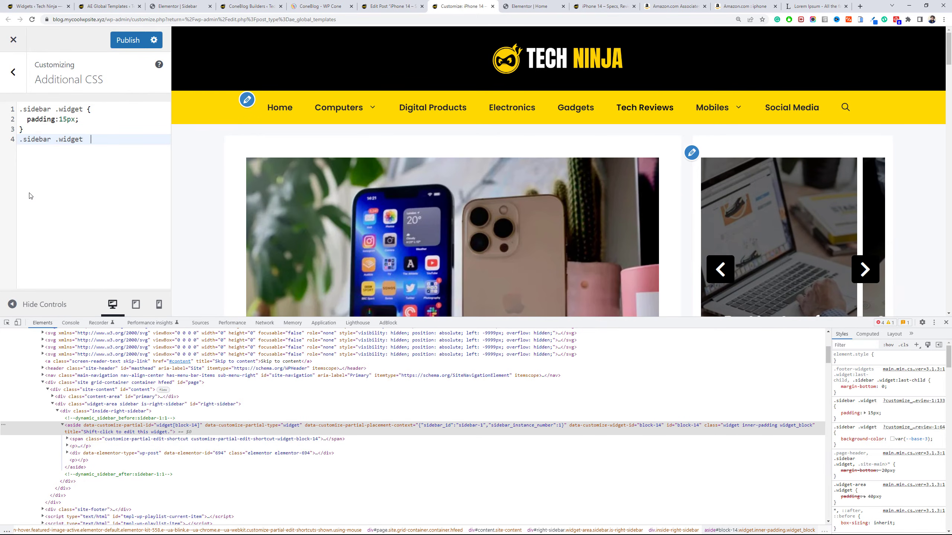
pyautogui.write('p {')
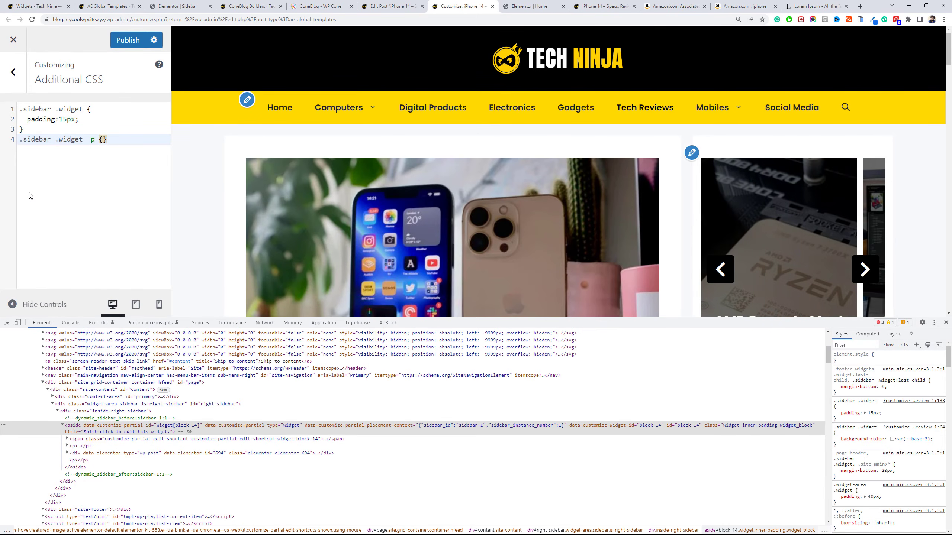
pyautogui.press('Return')
pyautogui.write('ma')
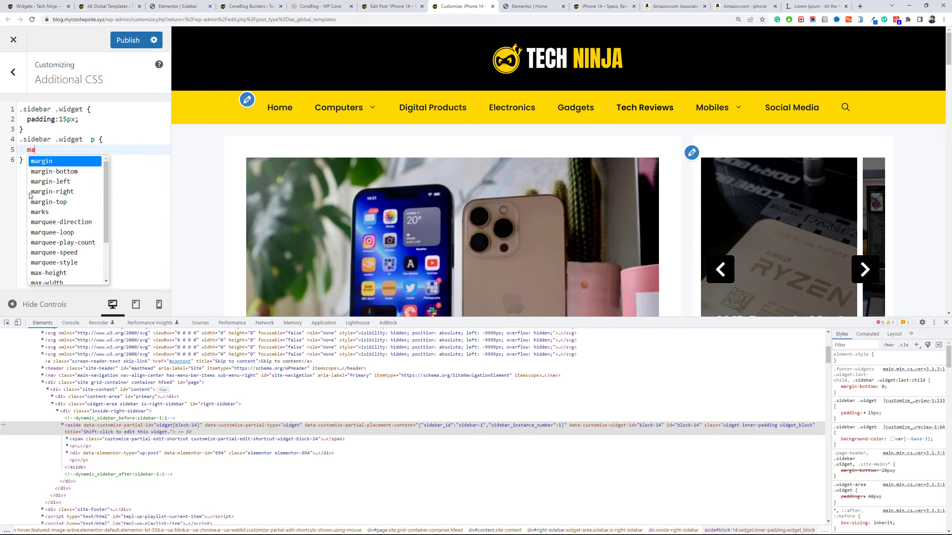
pyautogui.write('rgin: 0;')
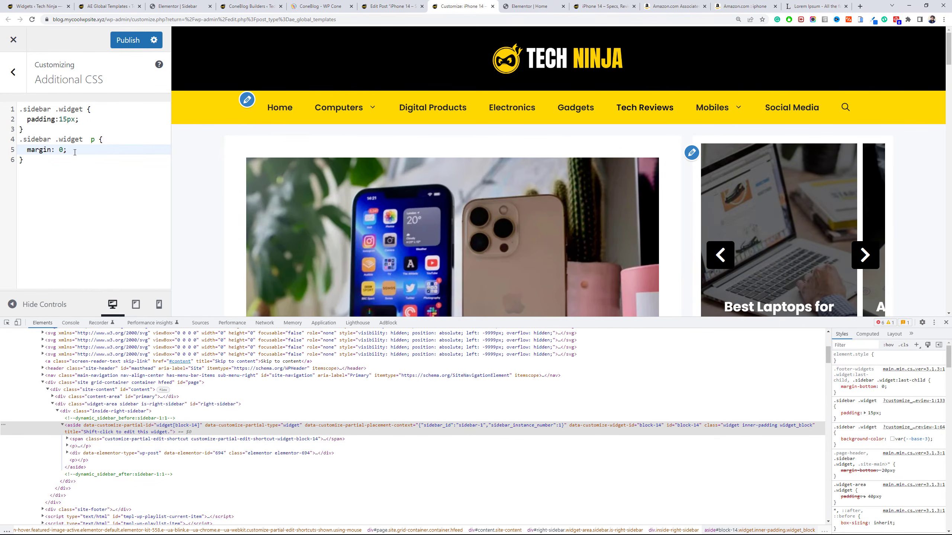
# Restrict the new rule to direct child paragraphs with .sidebar .widget > p and compare it with the inspected aside's child elements.
pyautogui.click(91, 140)
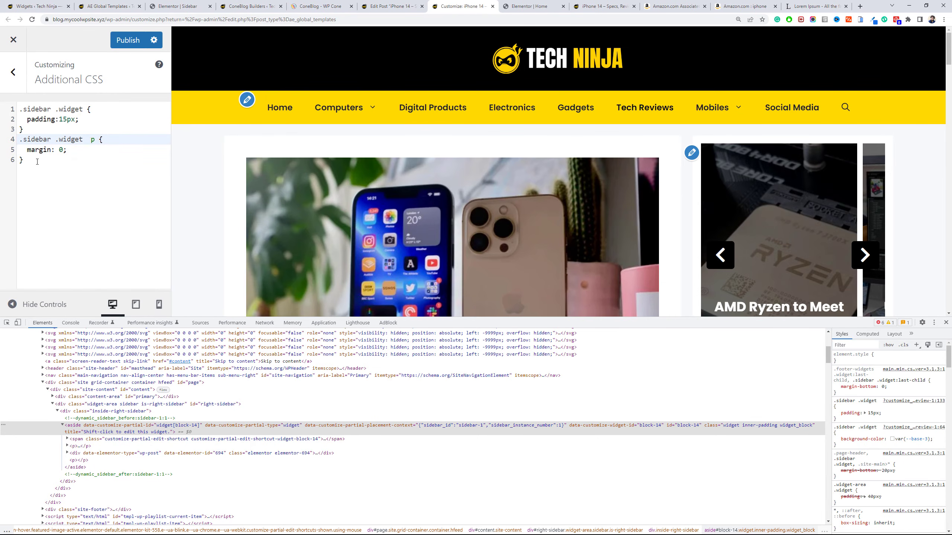
pyautogui.write('>')
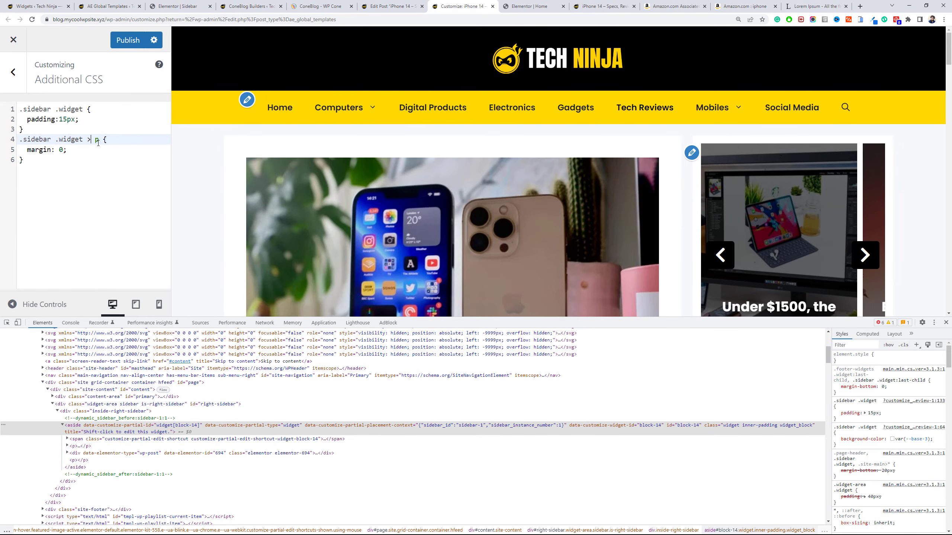
pyautogui.moveTo(97, 143); pyautogui.dragTo(91, 143)
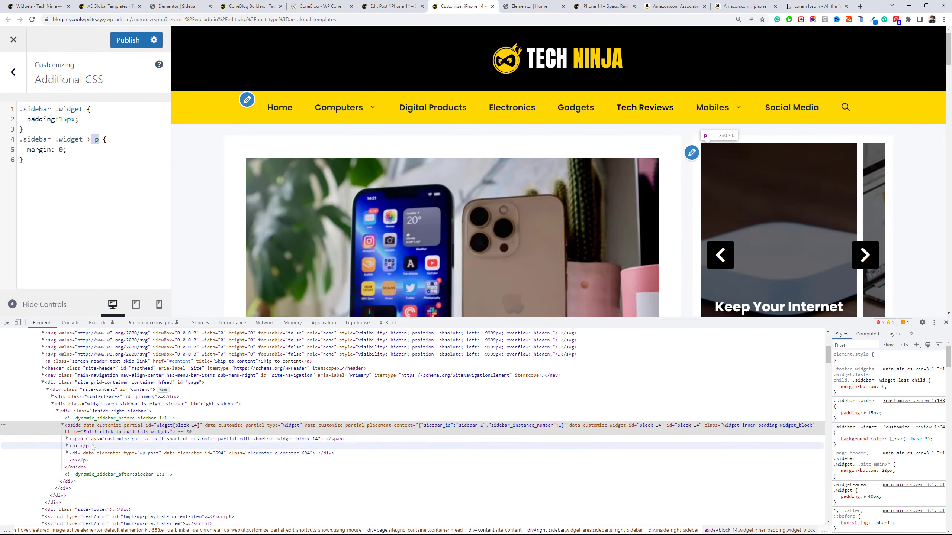
pyautogui.click(70, 454)
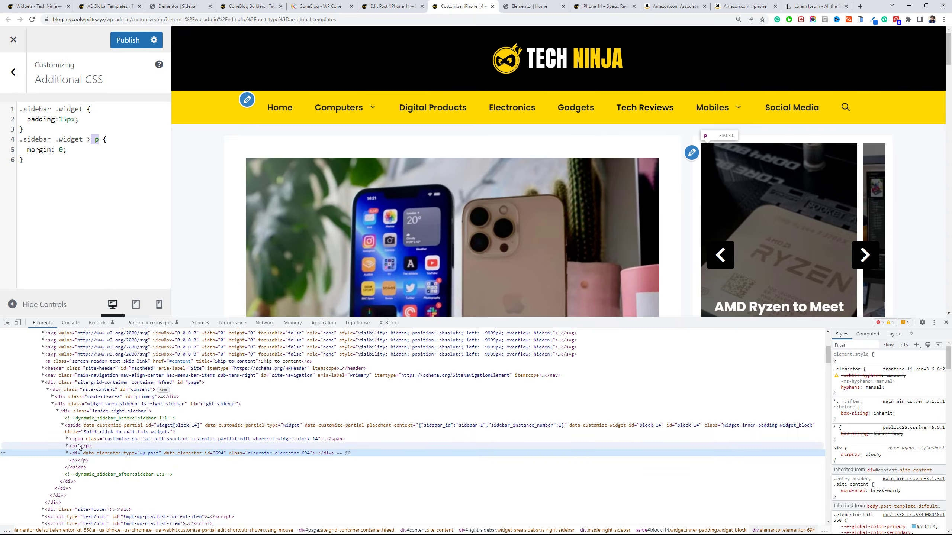
pyautogui.click(87, 430)
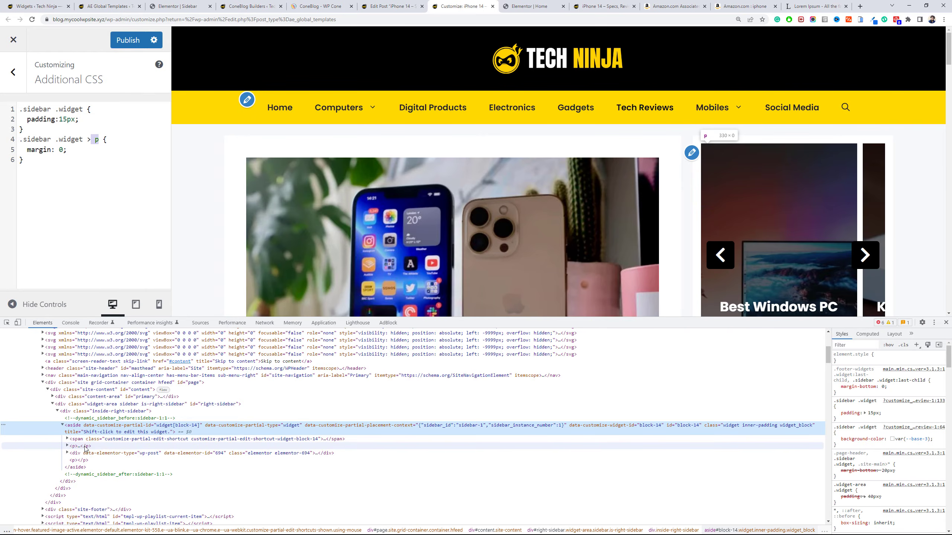
pyautogui.click(101, 189)
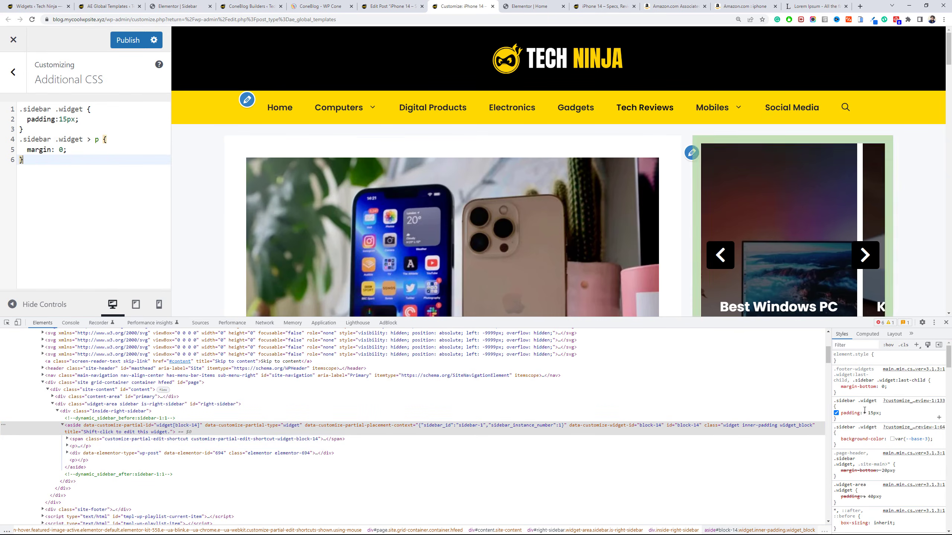
# Close the developer tools, try the sidebar slider in the preview and publish the custom CSS.
pyautogui.click(945, 323)
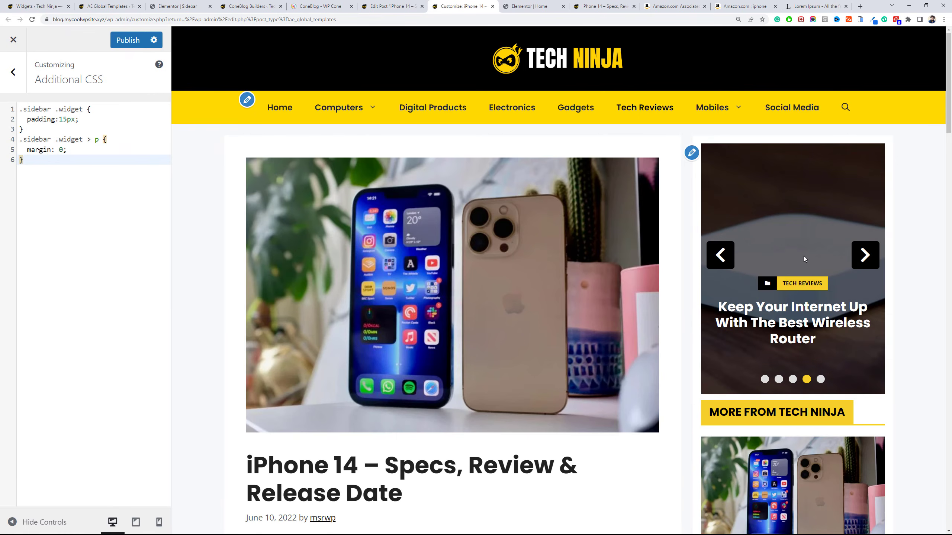
pyautogui.click(854, 264)
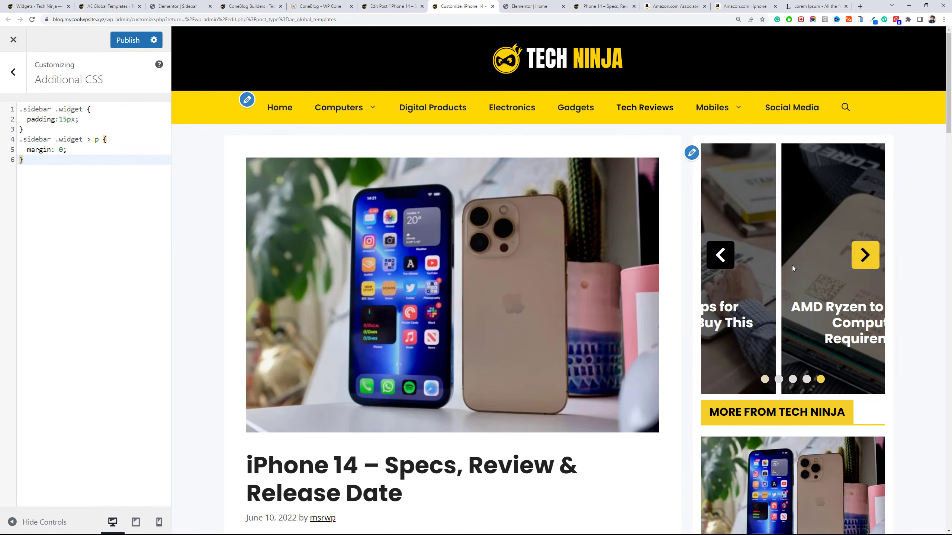
pyautogui.click(130, 42)
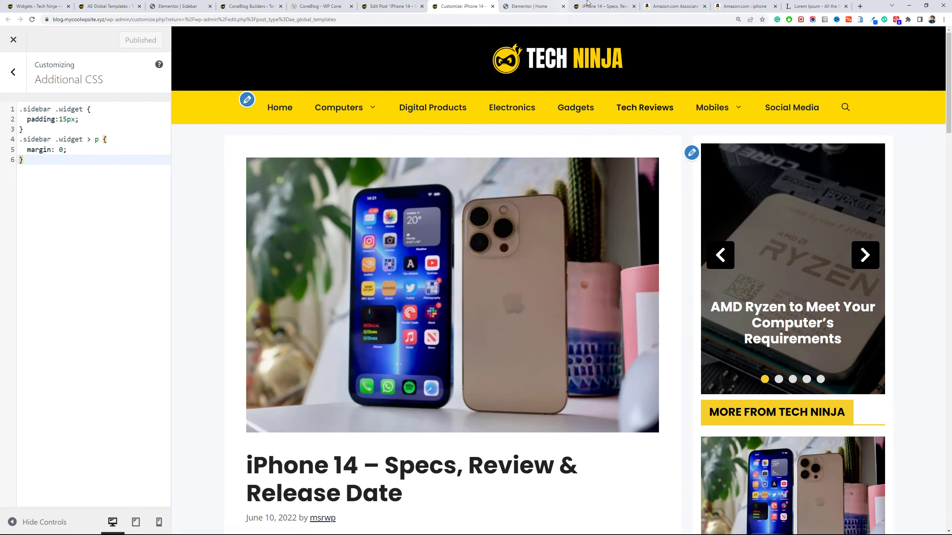
# Reload the live iPhone 14 review and compare its sidebar with the Sidebar template in Elementor.
pyautogui.click(571, 5)
pyautogui.click(32, 19)
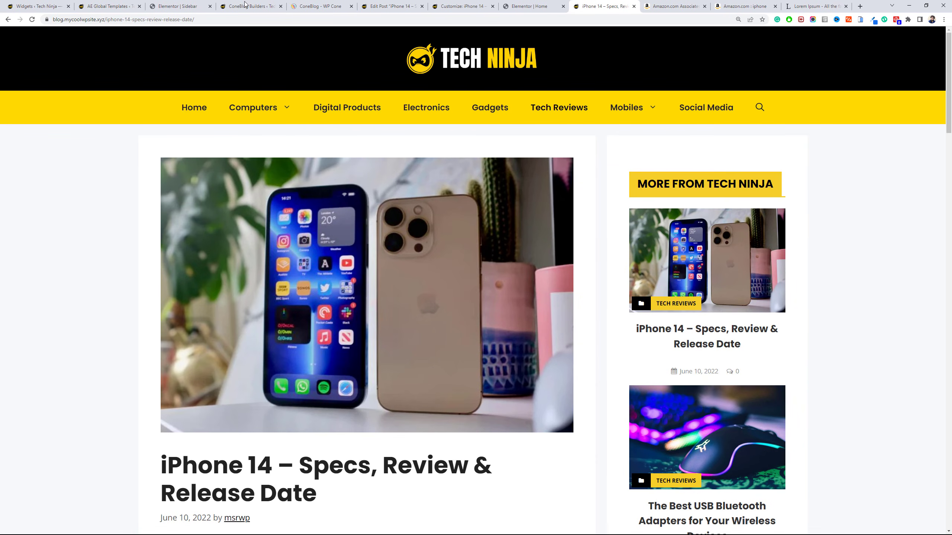
pyautogui.click(109, 6)
pyautogui.click(178, 6)
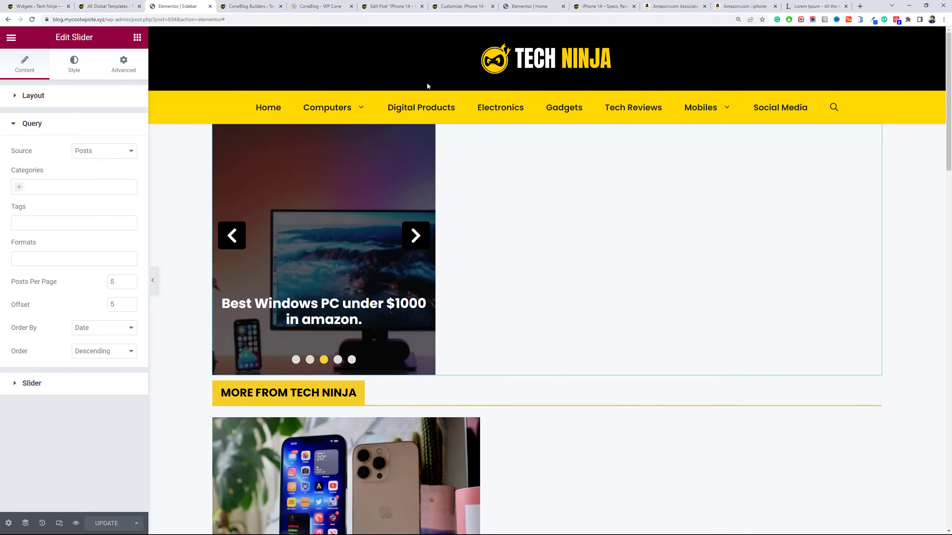
pyautogui.click(603, 6)
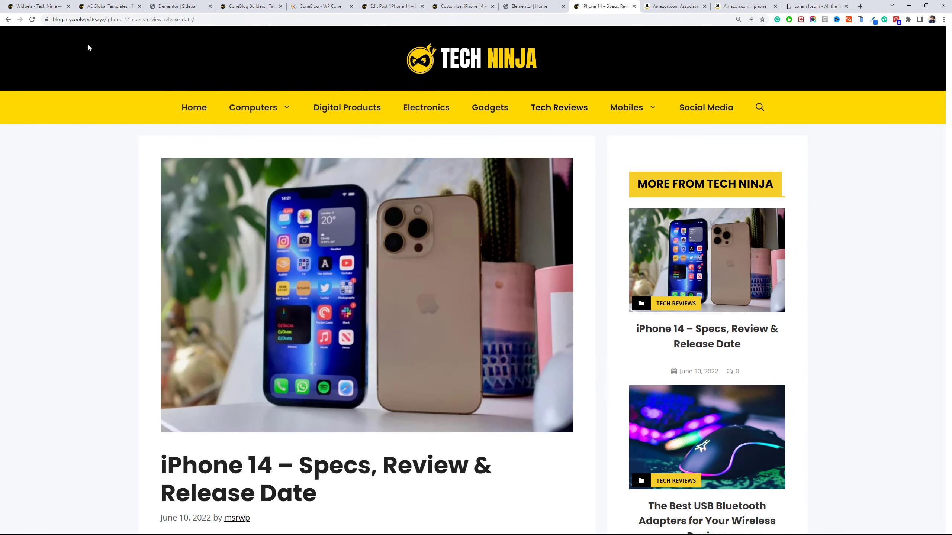
pyautogui.click(32, 19)
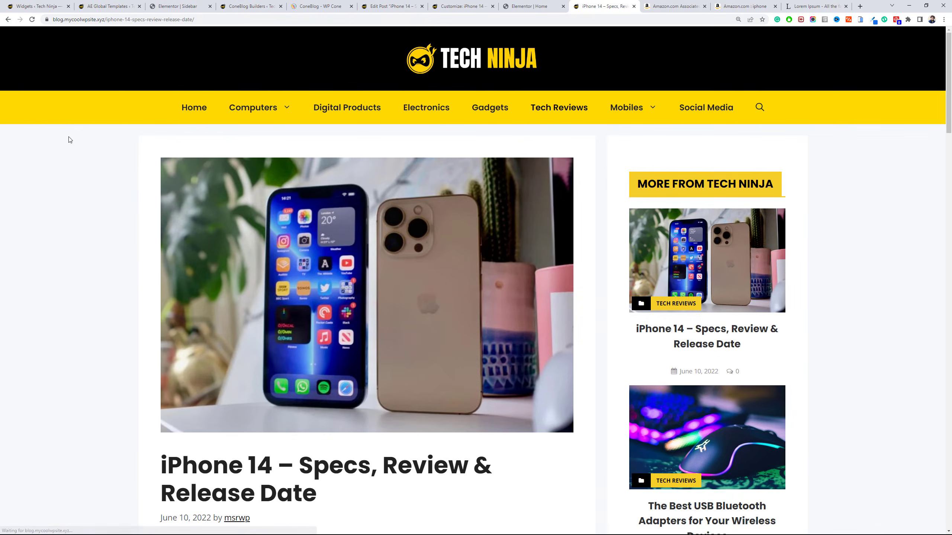
# Purge all of the site's cache from the WordPress Widgets page.
pyautogui.click(71, 5)
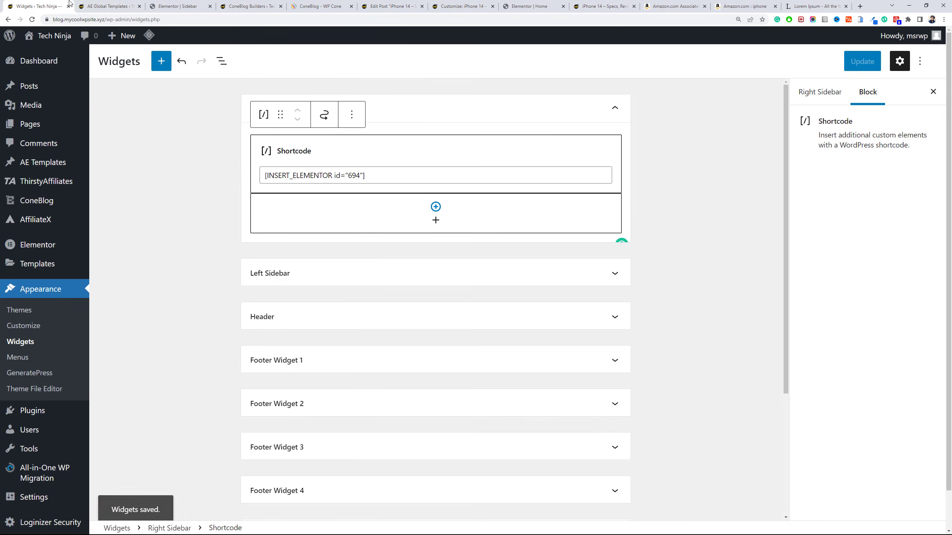
pyautogui.moveTo(149, 35)
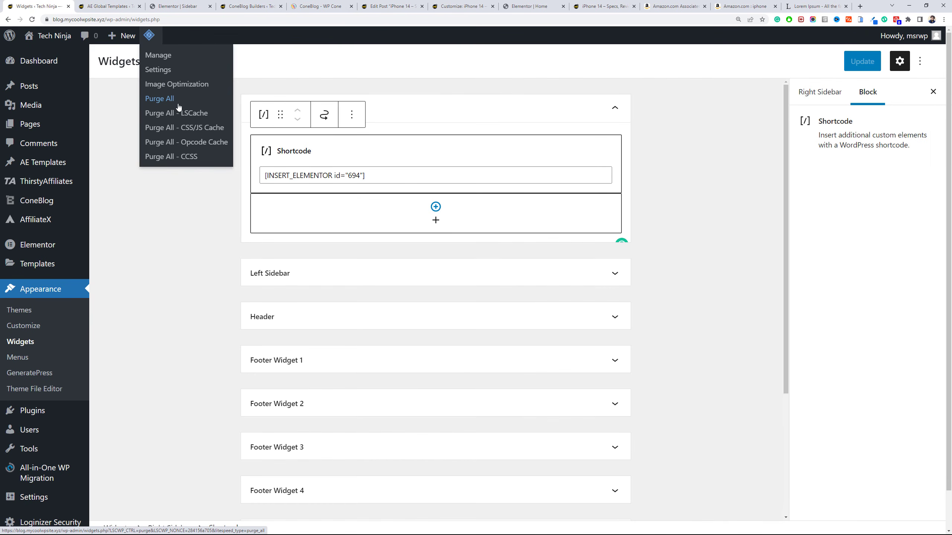
pyautogui.click(184, 118)
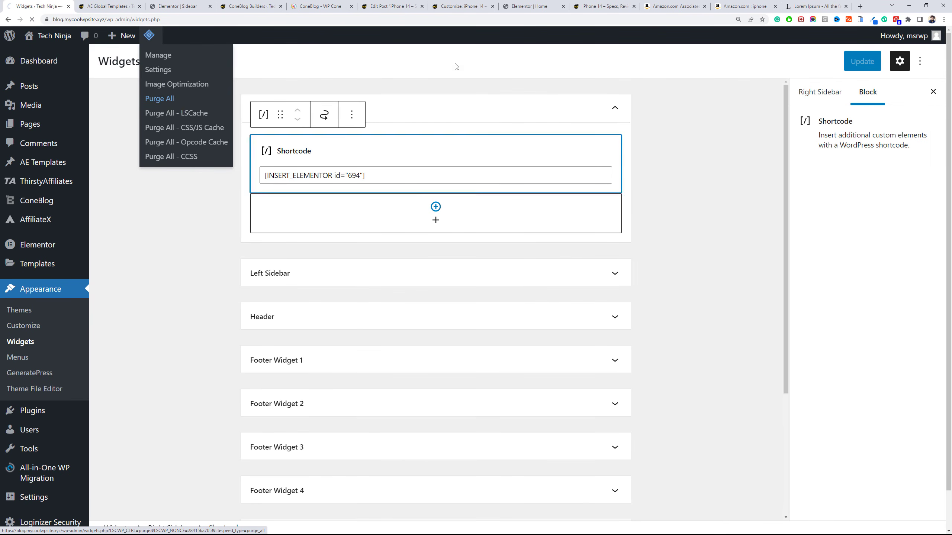
# Reload the live iPhone 14 review, advance the sidebar slider and check the whole posts list down the page.
pyautogui.click(610, 5)
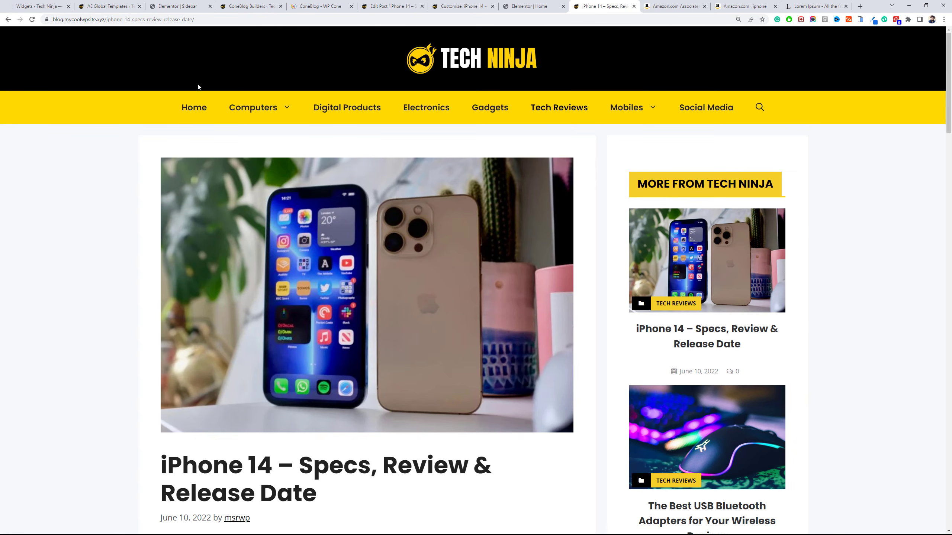
pyautogui.click(32, 19)
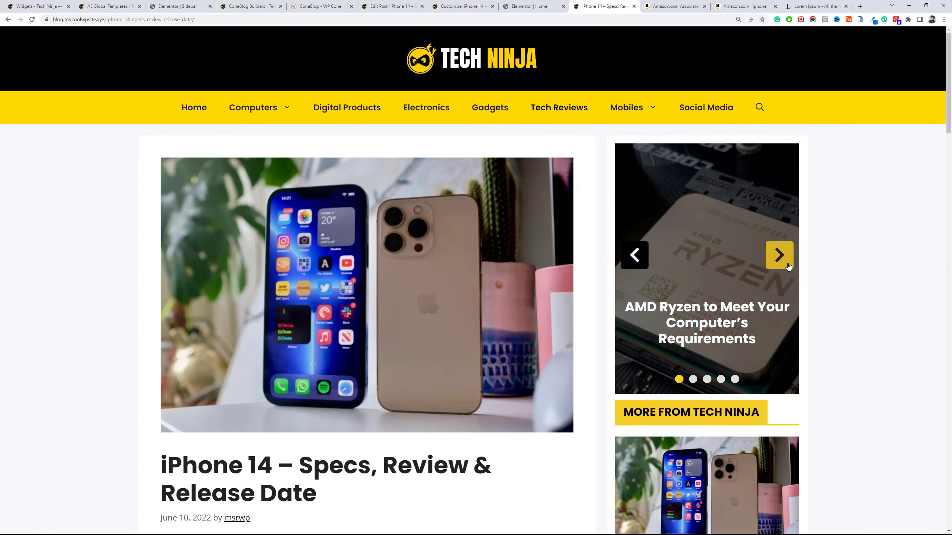
pyautogui.click(786, 265)
pyautogui.click(780, 255)
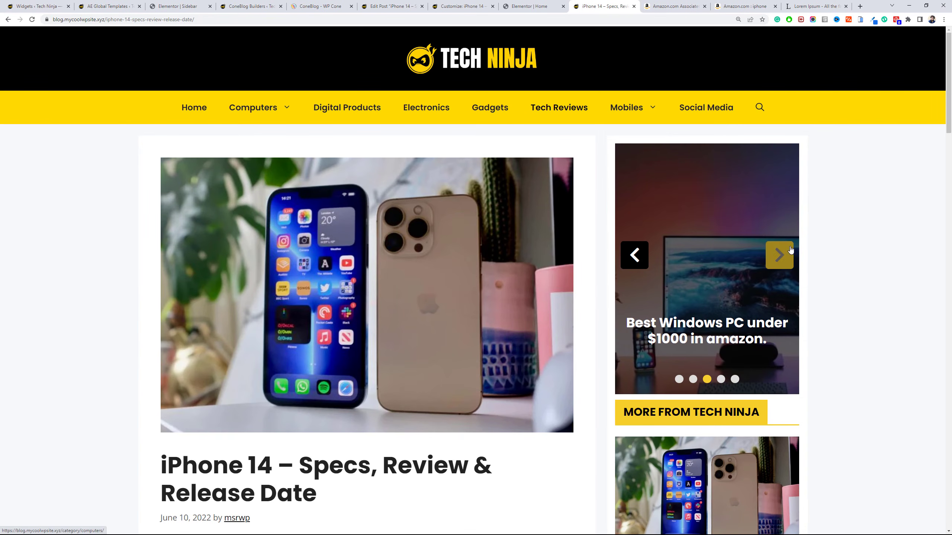
pyautogui.scroll(-1, 476, 284)
pyautogui.scroll(-15, 951, 296)
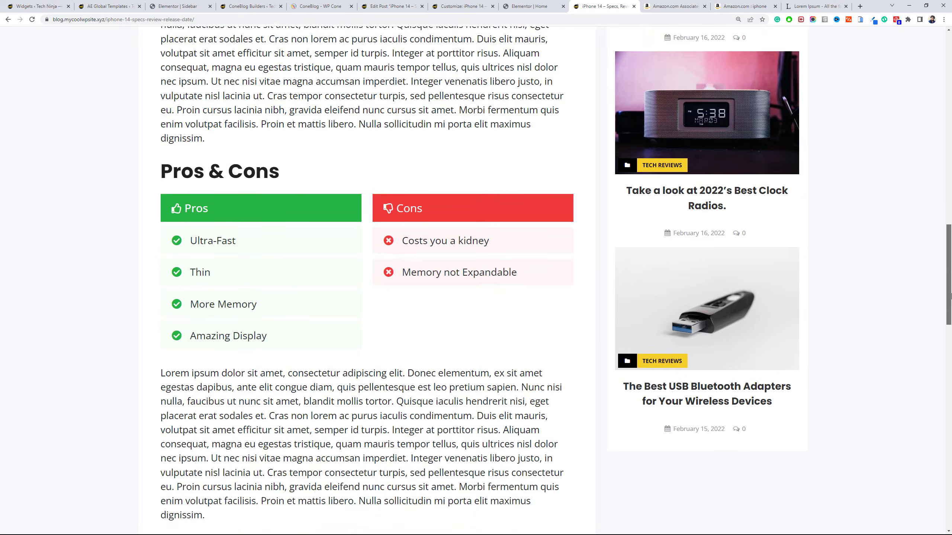
pyautogui.moveTo(950, 297); pyautogui.dragTo(904, 107)
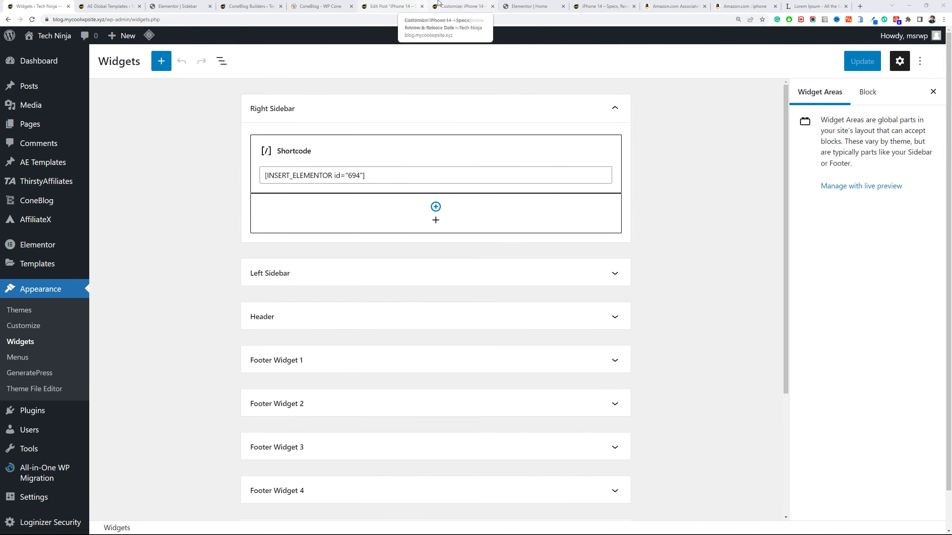
# Open the Home page in the Elementor editor and review its sections from the featured posts down to the category blocks and post lists.
pyautogui.click(457, 6)
pyautogui.click(415, 6)
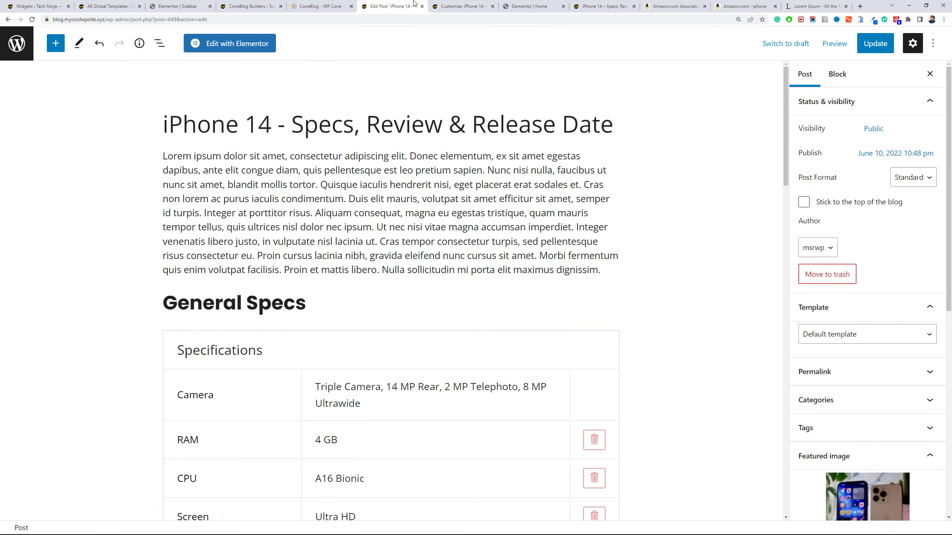
pyautogui.click(527, 6)
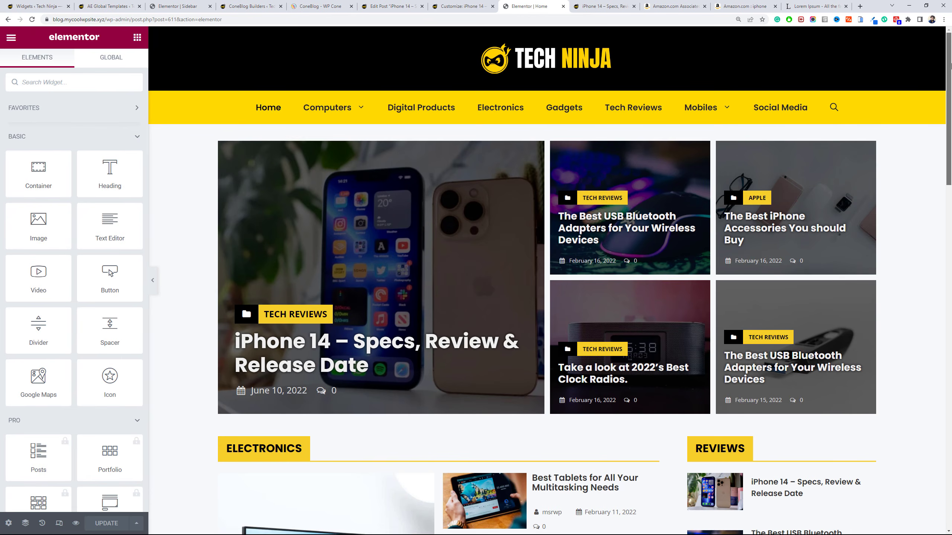
pyautogui.moveTo(948, 65); pyautogui.dragTo(950, 23)
pyautogui.moveTo(950, 56); pyautogui.dragTo(950, 262)
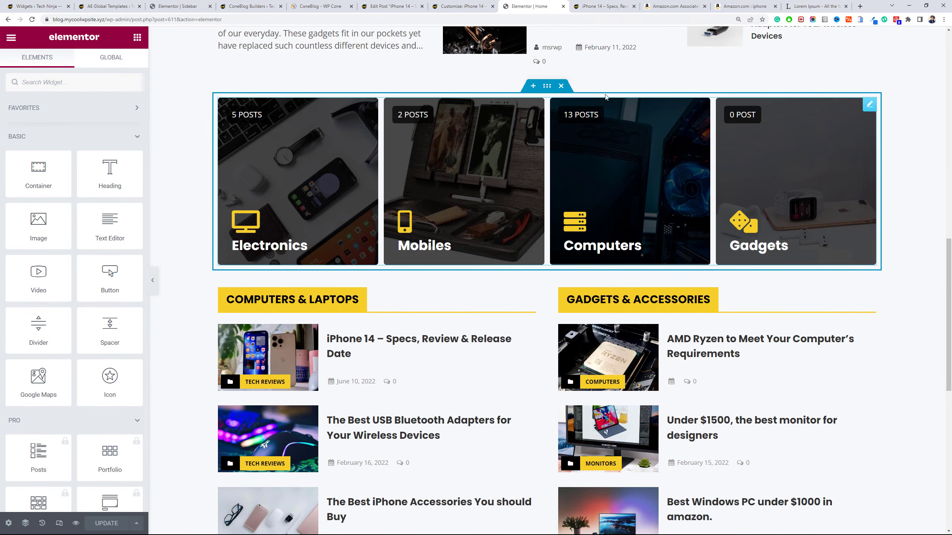
pyautogui.scroll(6, 606, 97)
pyautogui.scroll(-3, 602, 247)
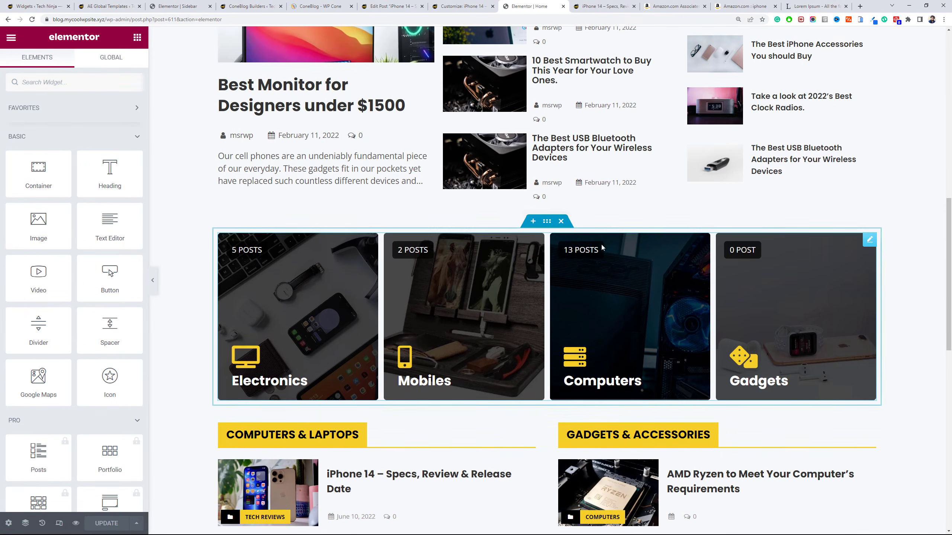
pyautogui.moveTo(949, 282); pyautogui.dragTo(951, 106)
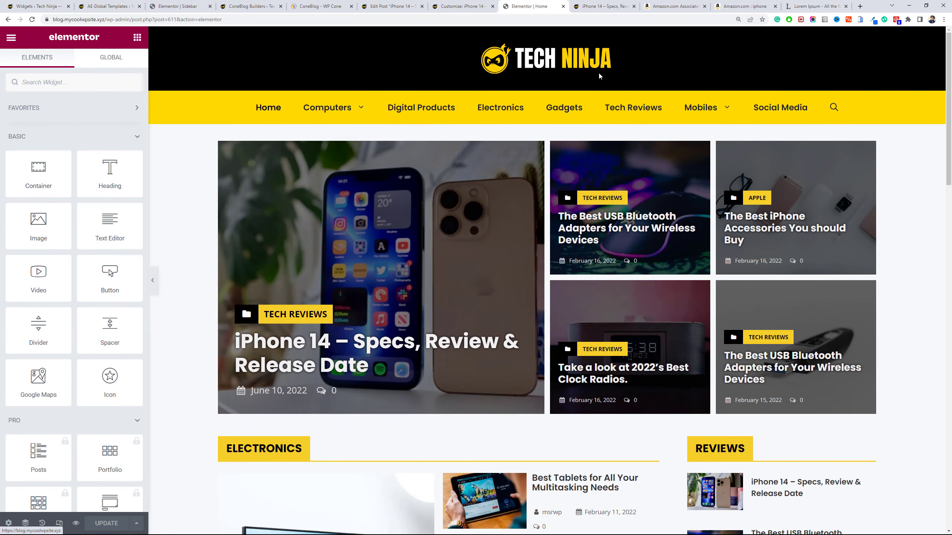
pyautogui.scroll(-10, 546, 281)
pyautogui.scroll(-4, 293, 83)
pyautogui.scroll(15, 293, 83)
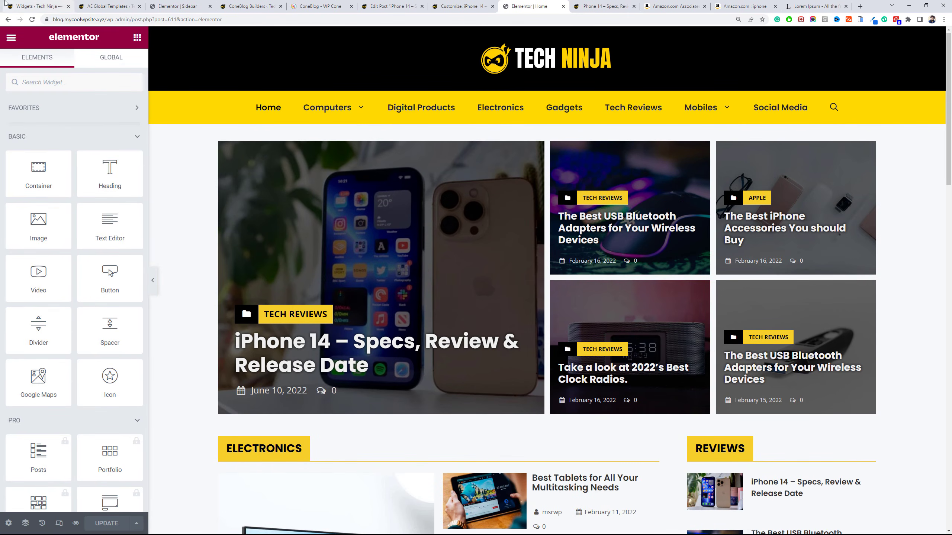
# Open the LiteSpeed Cache settings from the WordPress Widgets page.
pyautogui.click(29, 4)
pyautogui.moveTo(149, 35)
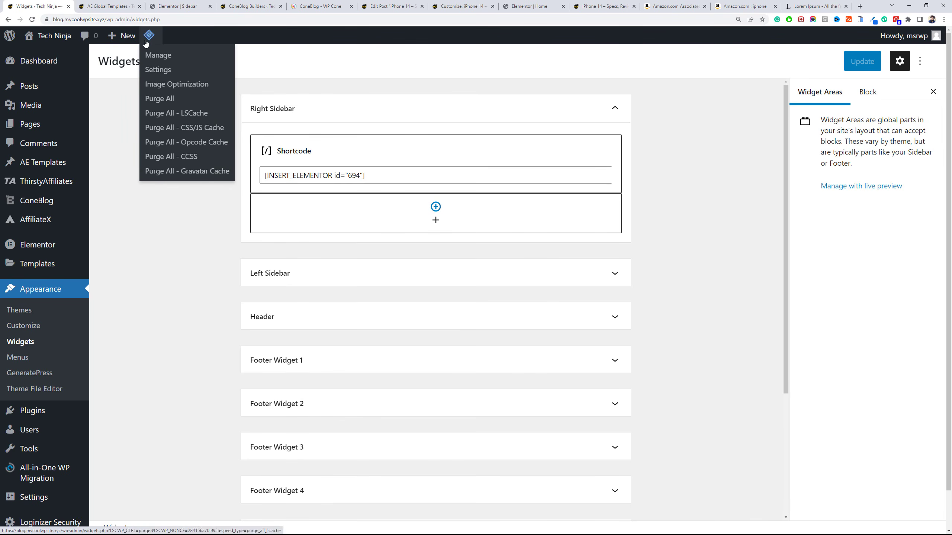
pyautogui.click(150, 67)
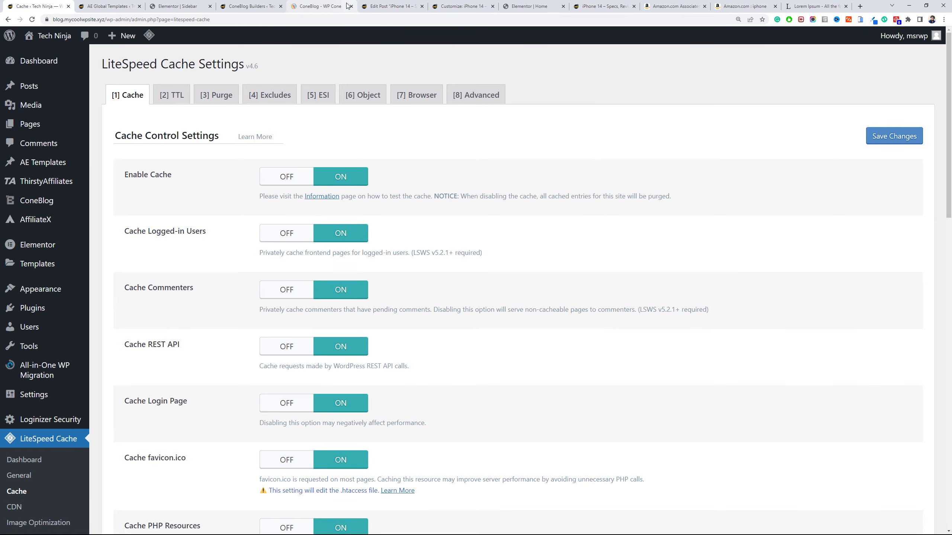
pyautogui.click(461, 6)
pyautogui.click(382, 6)
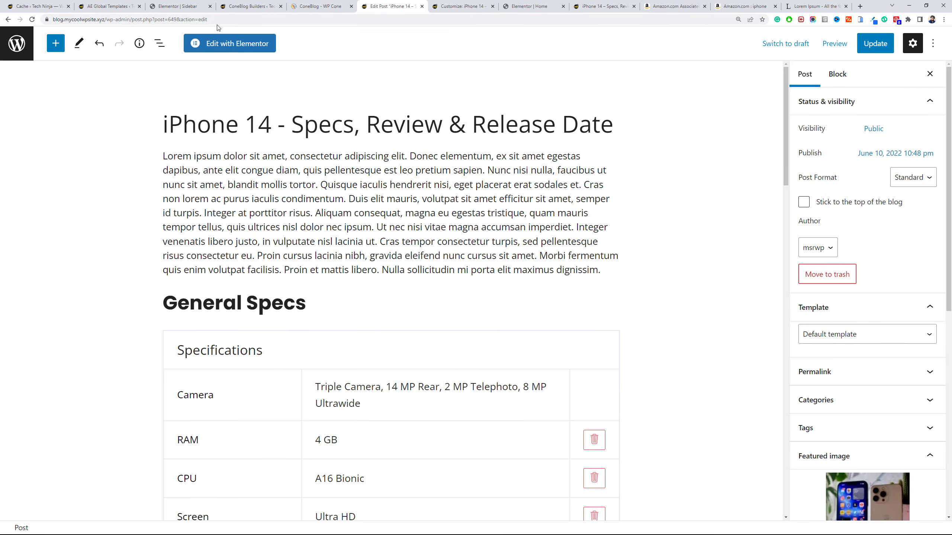
pyautogui.moveTo(107, 18); pyautogui.dragTo(53, 19)
pyautogui.hotkey('ctrl', 'c')
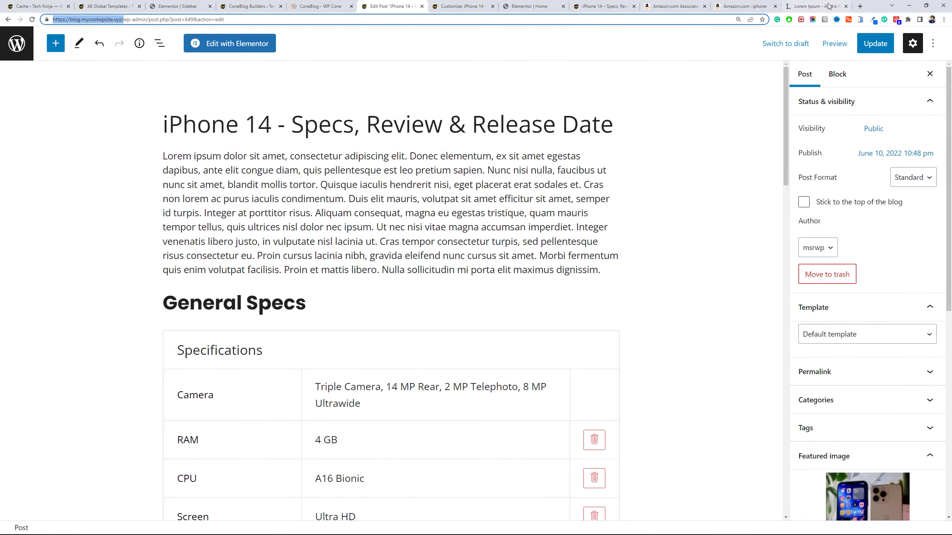
# Open the GTmetrix website in a new browser tab and search for "google page speed" in another.
pyautogui.click(860, 6)
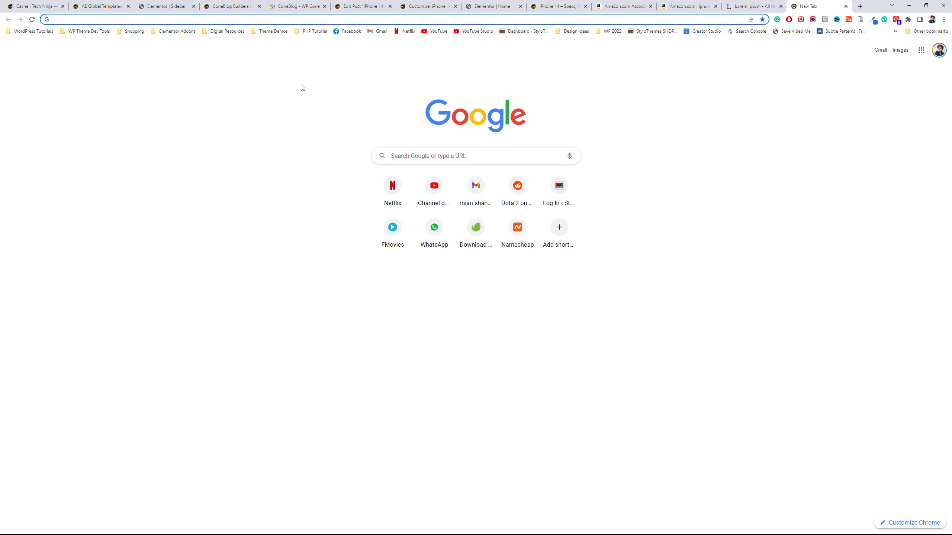
pyautogui.write('gtme')
pyautogui.press('Return')
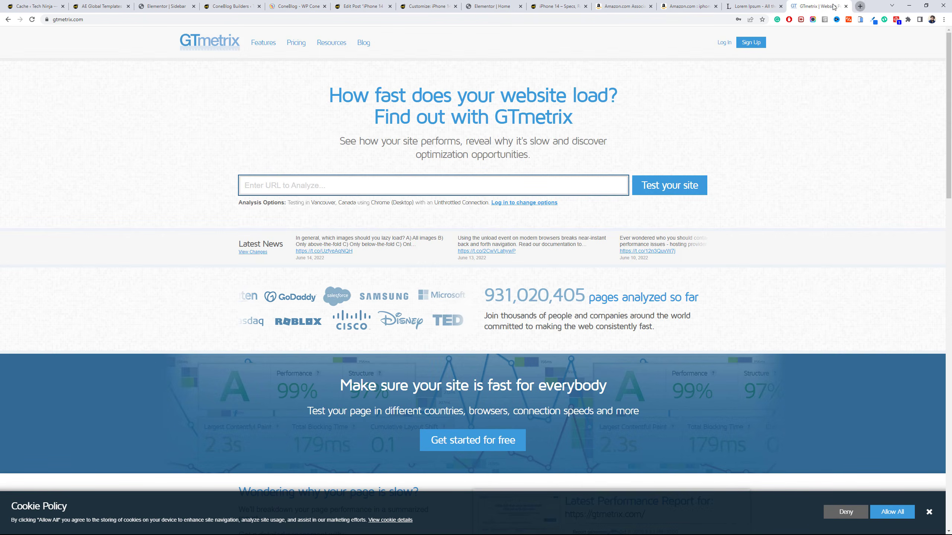
pyautogui.click(859, 6)
pyautogui.write('google')
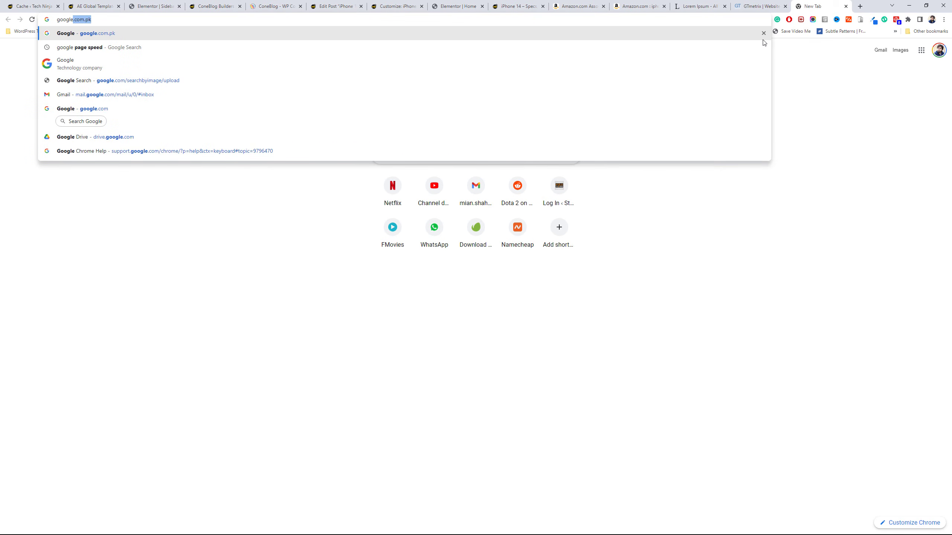
pyautogui.press('Down')
pyautogui.press('Return')
pyautogui.click(760, 2)
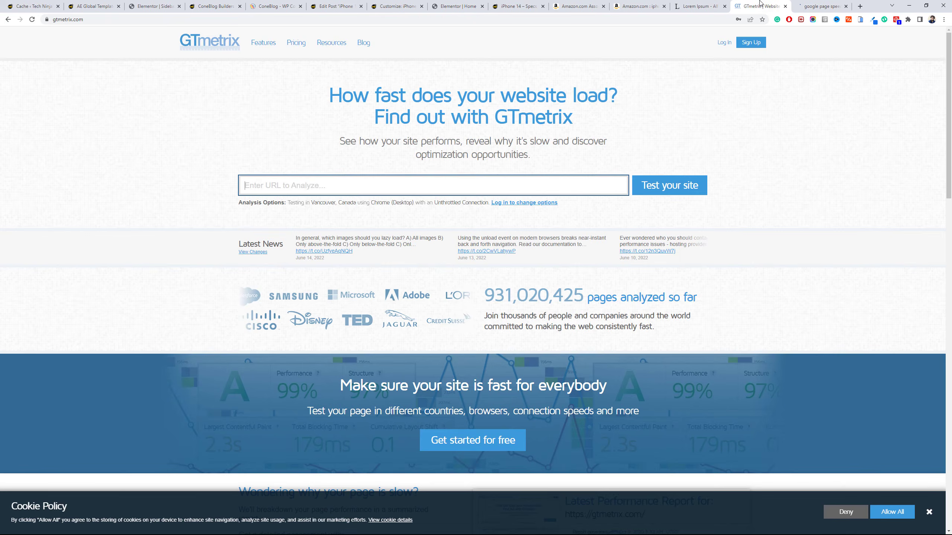
pyautogui.hotkey('ctrl', 'v')
pyautogui.click(655, 184)
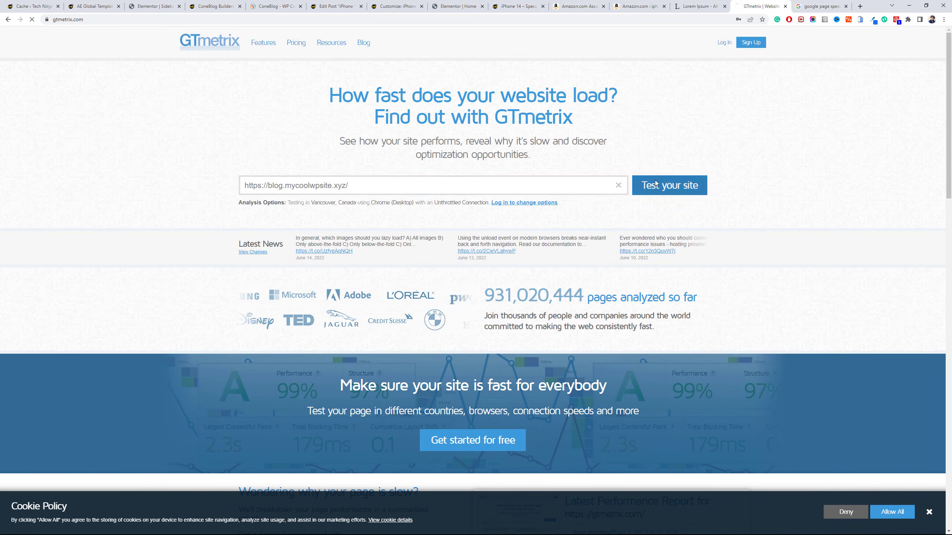
pyautogui.click(820, 6)
pyautogui.click(161, 153)
pyautogui.hotkey('ctrl', 'v')
pyautogui.click(630, 64)
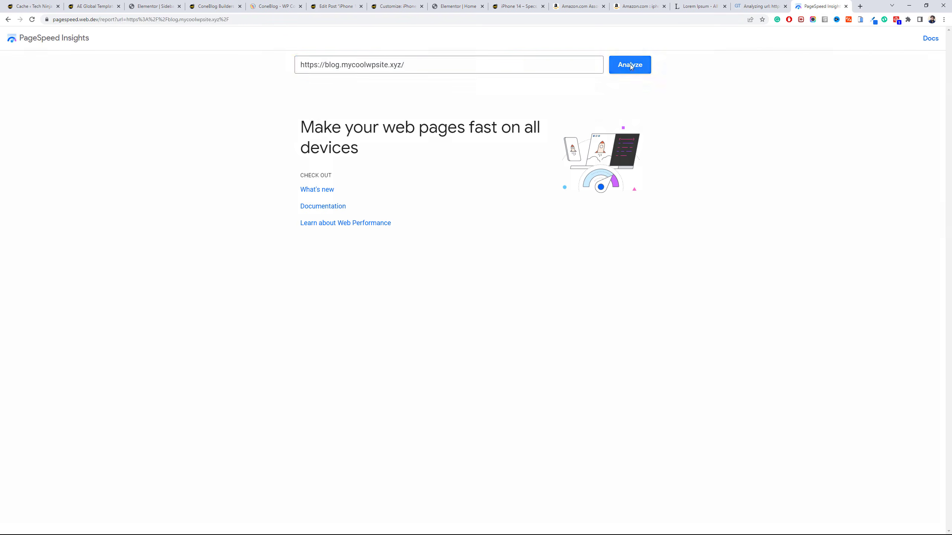
# Examine the GTmetrix performance report for the blog, including its grade, web vitals and top issues.
pyautogui.hotkey('ctrl', 'shift', 'Tab')
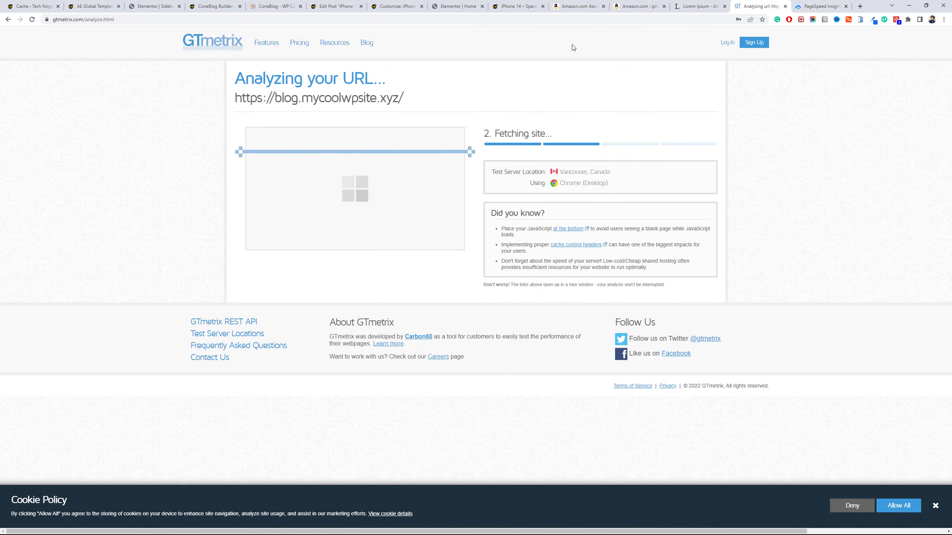
pyautogui.hotkey('ctrl', 'Tab')
pyautogui.hotkey('ctrl', 'shift', 'Tab')
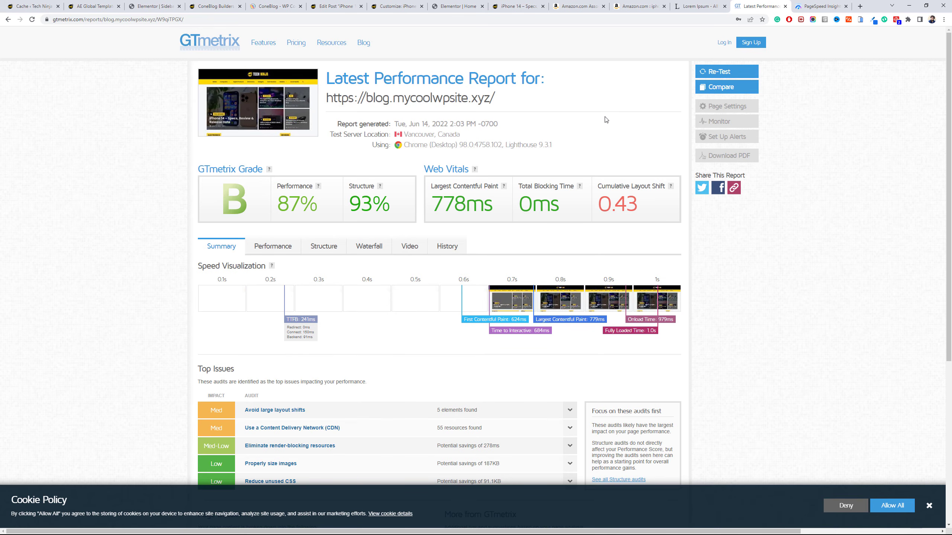
pyautogui.moveTo(950, 160)
pyautogui.mouseDown()
pyautogui.moveTo(950, 250)
pyautogui.moveTo(950, 144)
pyautogui.mouseUp()
# Compare the blog's mobile and desktop performance results in PageSpeed Insights.
pyautogui.click(810, 4)
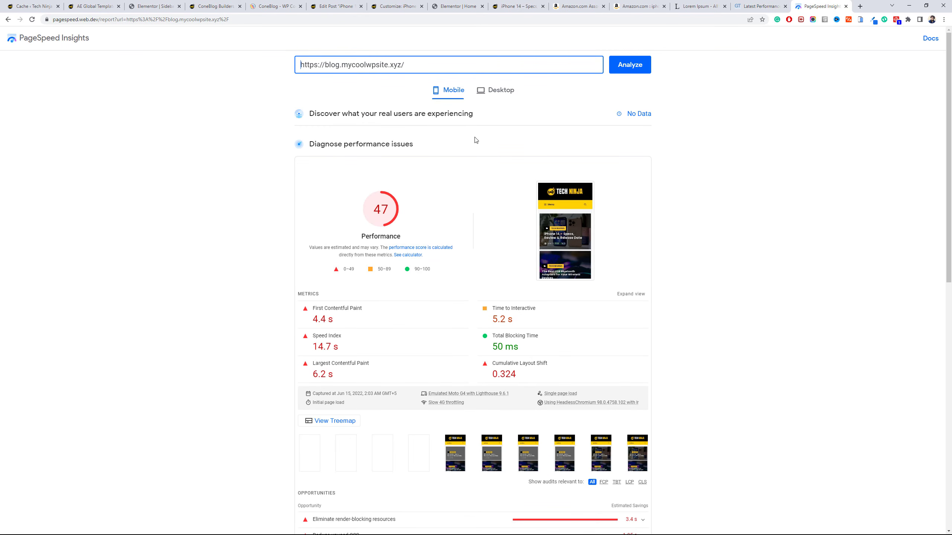
pyautogui.click(493, 98)
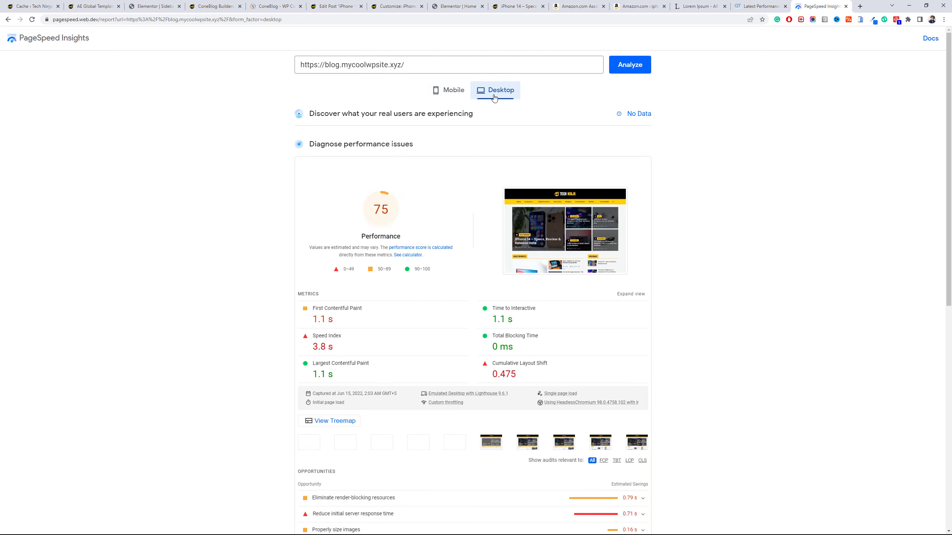
pyautogui.click(447, 91)
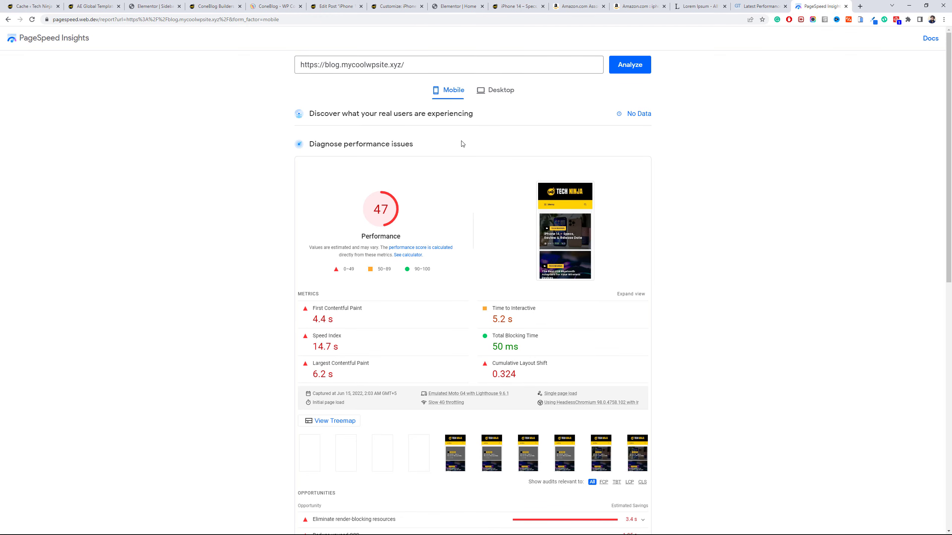
pyautogui.click(493, 96)
pyautogui.click(463, 95)
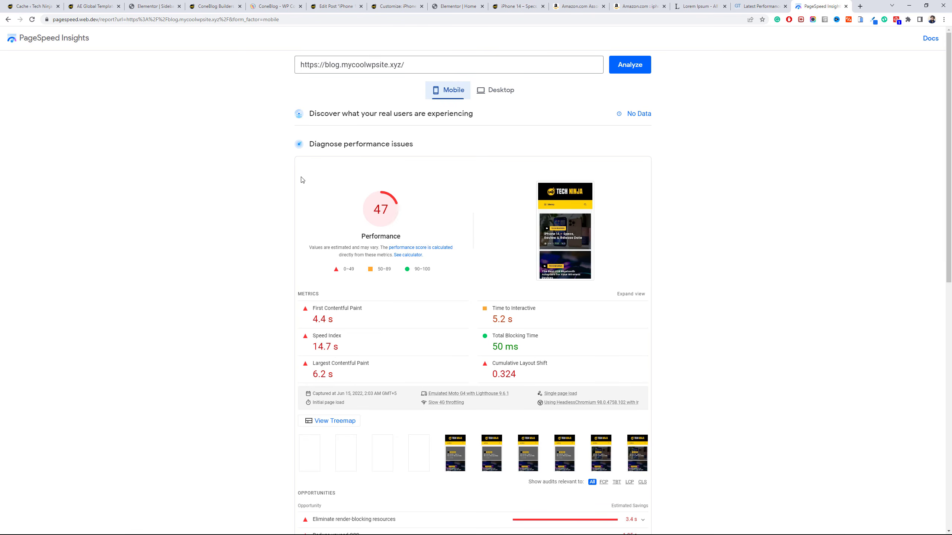
# Return to the LiteSpeed Cache settings and review the Cache Control Settings all the way to Drop Query String.
pyautogui.click(48, 4)
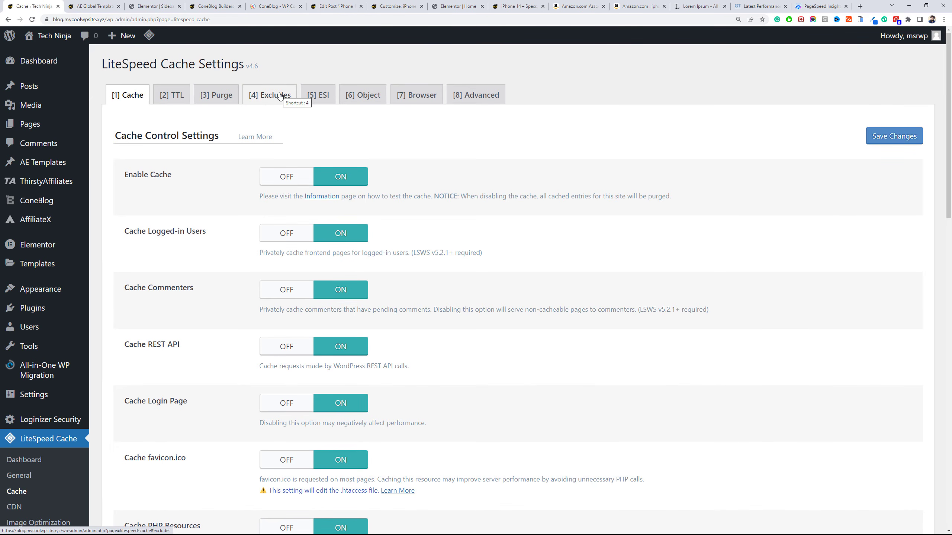
pyautogui.click(760, 6)
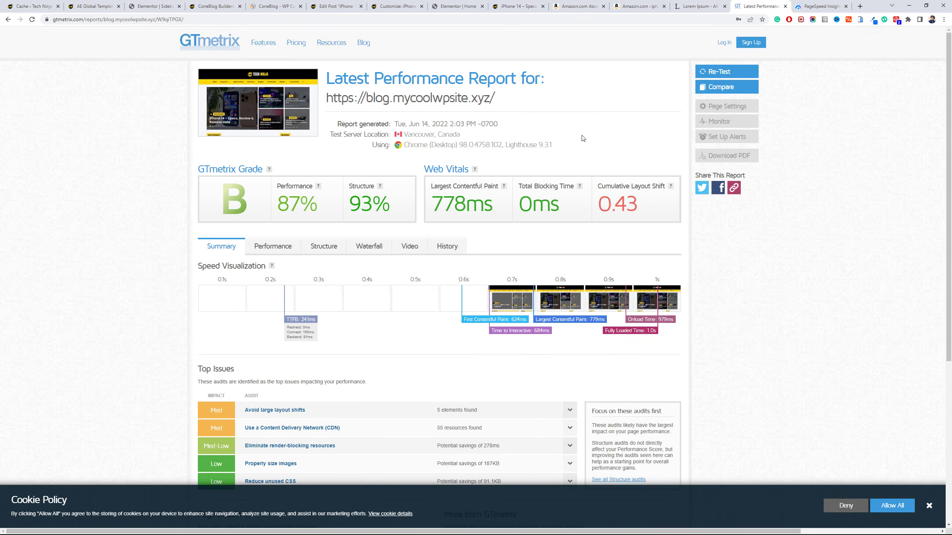
pyautogui.click(43, 4)
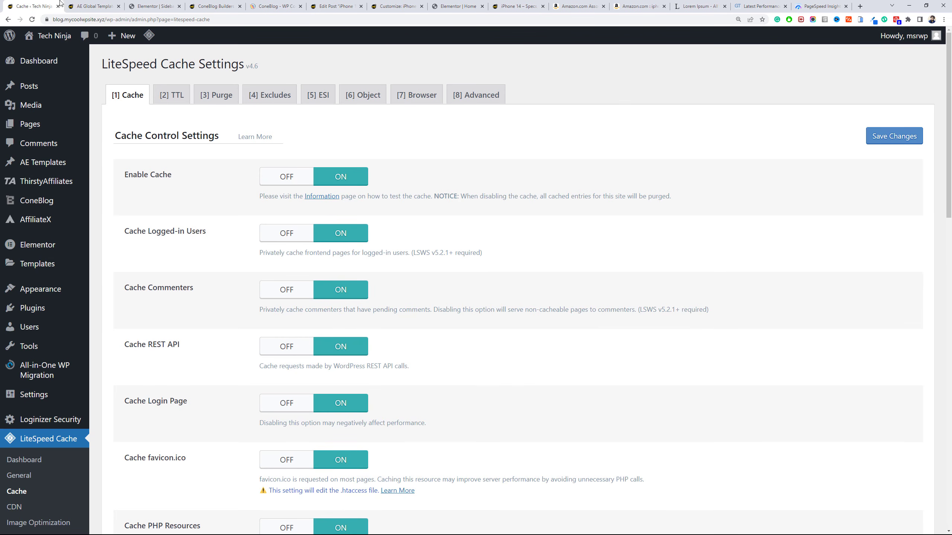
pyautogui.moveTo(948, 93)
pyautogui.mouseDown()
pyautogui.moveTo(948, 154)
pyautogui.moveTo(936, 89)
pyautogui.mouseUp()
pyautogui.scroll(-5, 208, 169)
pyautogui.scroll(-8, 209, 168)
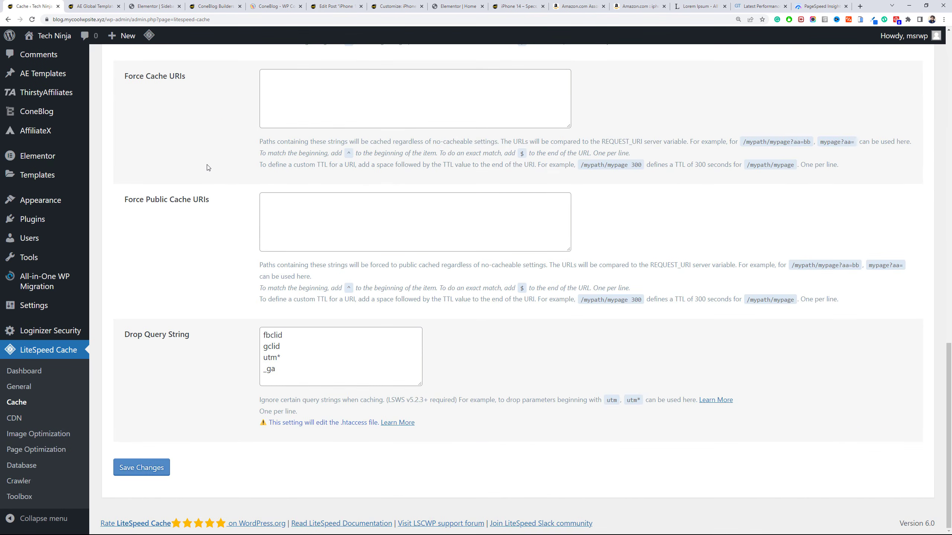
# Review LiteSpeed Cache's TTL, Purge and Excludes settings.
pyautogui.scroll(15, 209, 168)
pyautogui.click(182, 97)
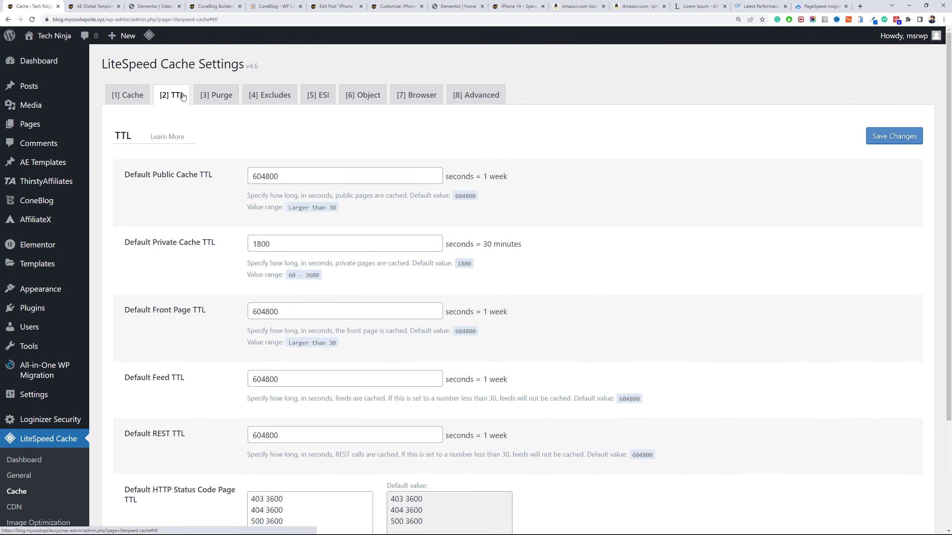
pyautogui.scroll(-3, 226, 176)
pyautogui.scroll(3, 226, 175)
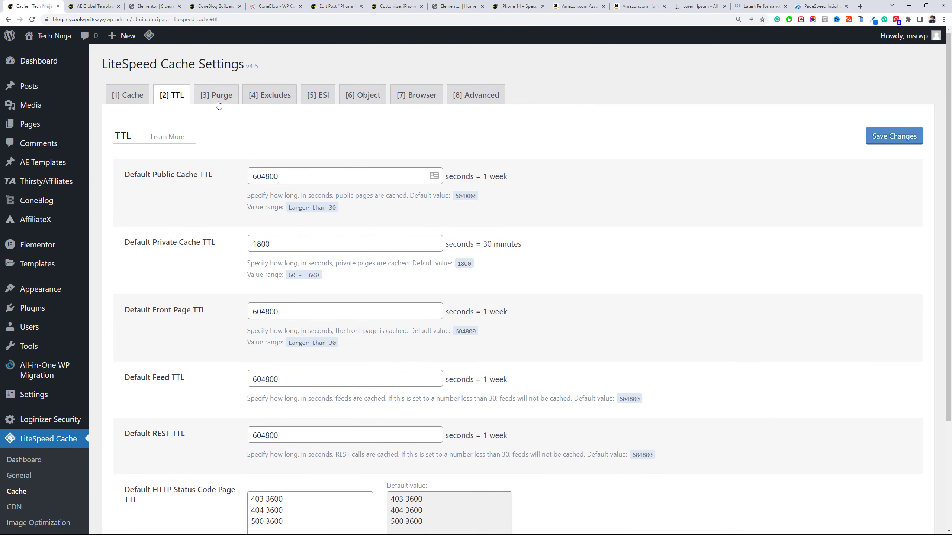
pyautogui.click(218, 102)
pyautogui.click(281, 98)
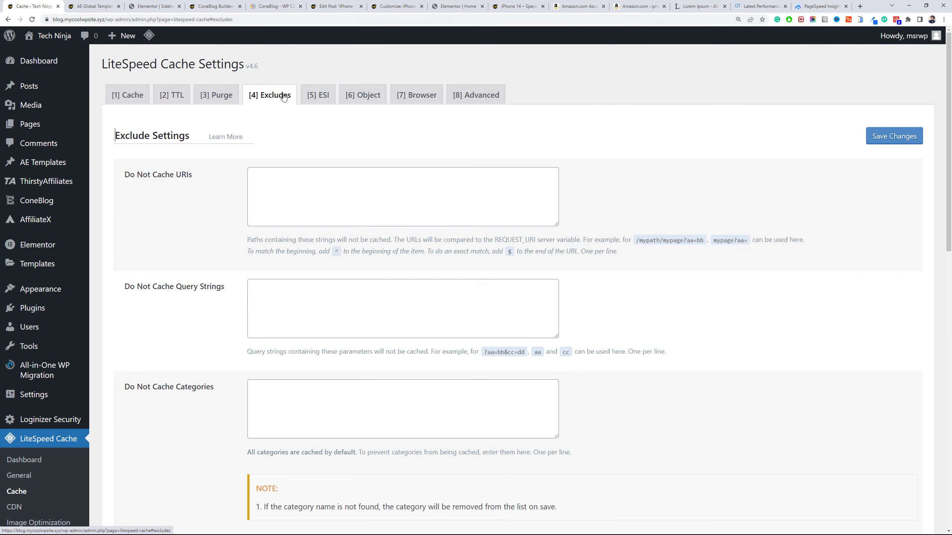
pyautogui.scroll(-5, 352, 189)
pyautogui.scroll(5, 353, 185)
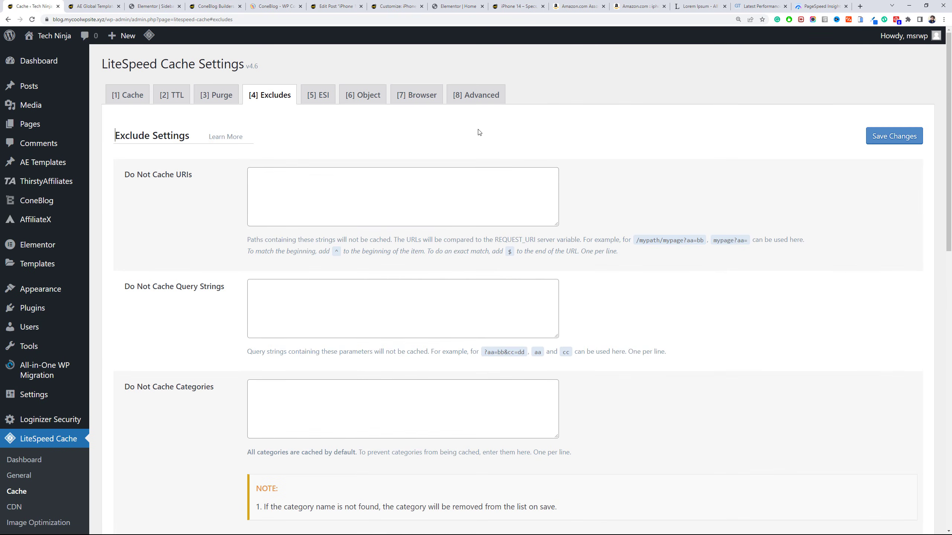
# Review the Browser Cache and Object Cache settings, including the status of the Memcached and Redis extensions.
pyautogui.click(417, 96)
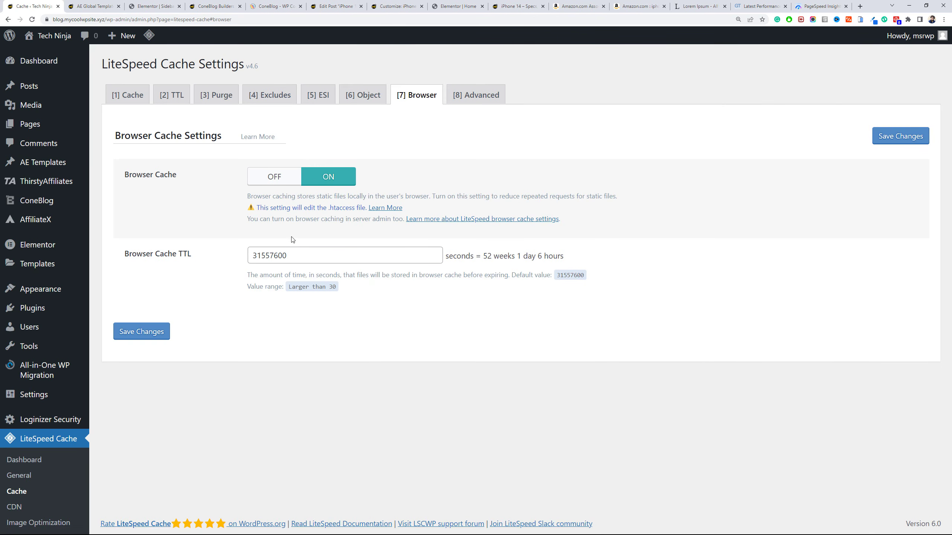
pyautogui.click(363, 98)
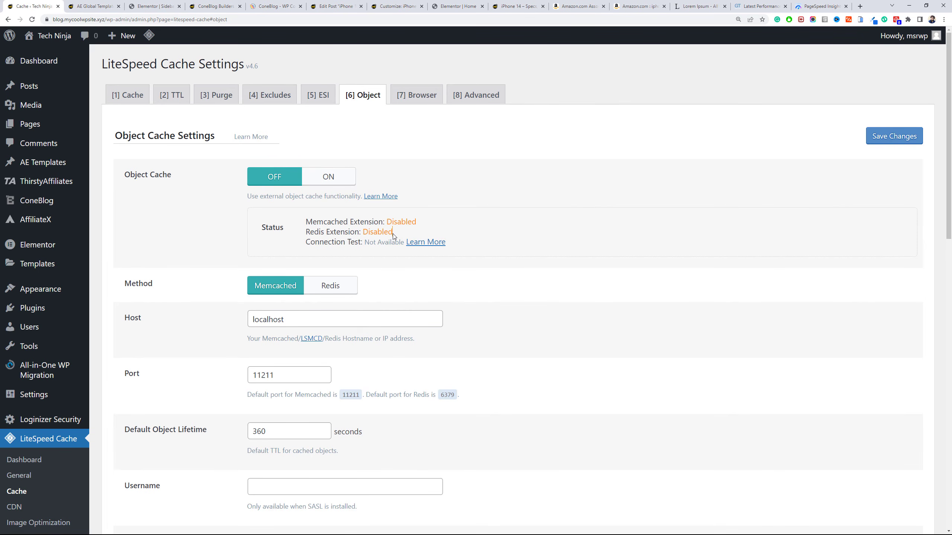
pyautogui.moveTo(393, 232); pyautogui.dragTo(306, 222)
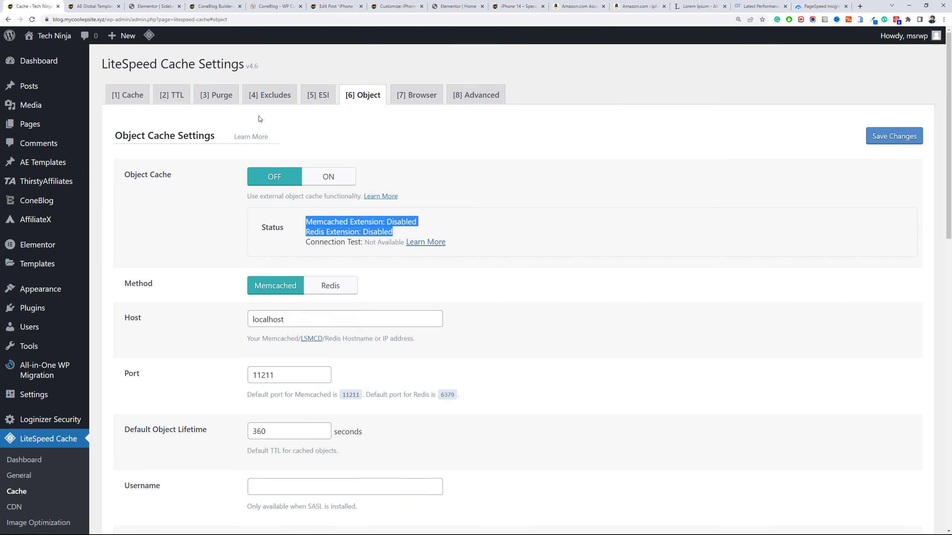
pyautogui.click(126, 108)
pyautogui.click(125, 98)
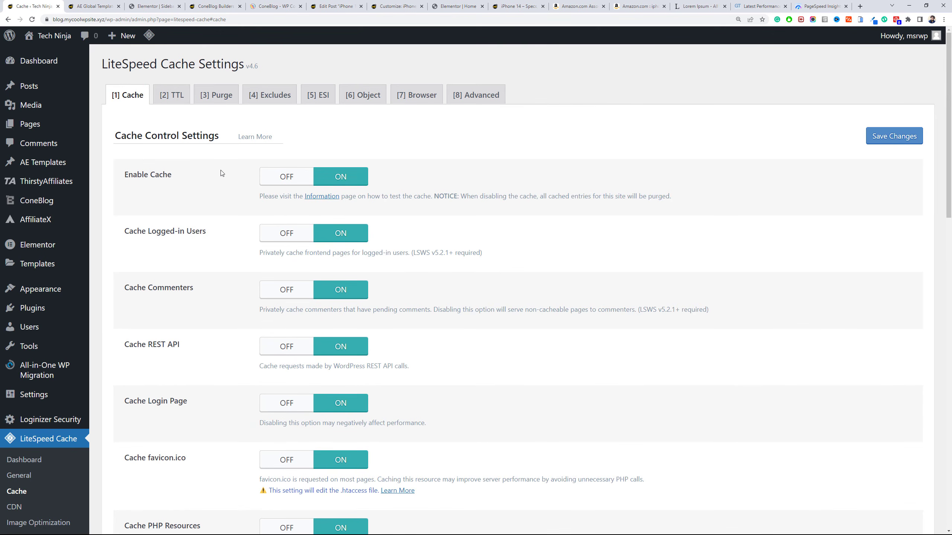
pyautogui.click(378, 95)
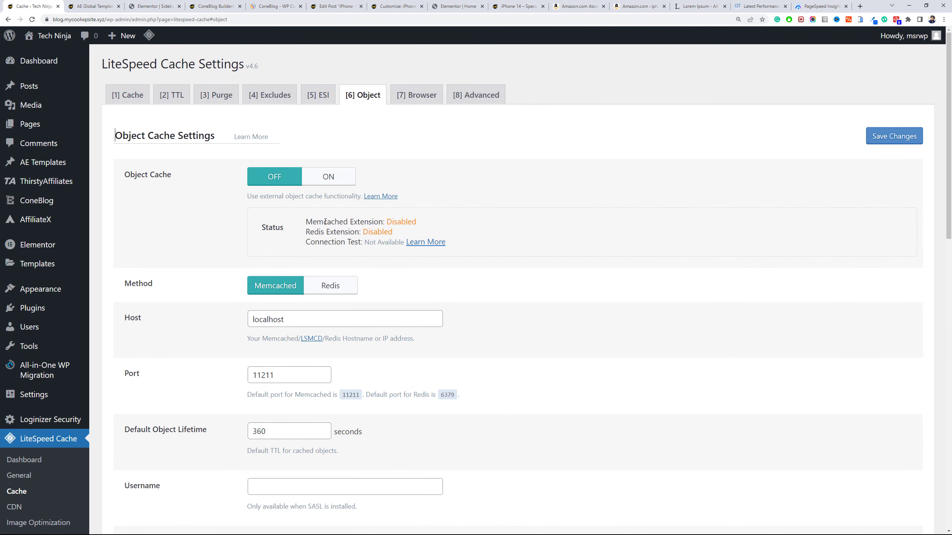
# Recheck the Cache Control Settings down to the mobile user agents and the private and forced cache URIs.
pyautogui.click(117, 92)
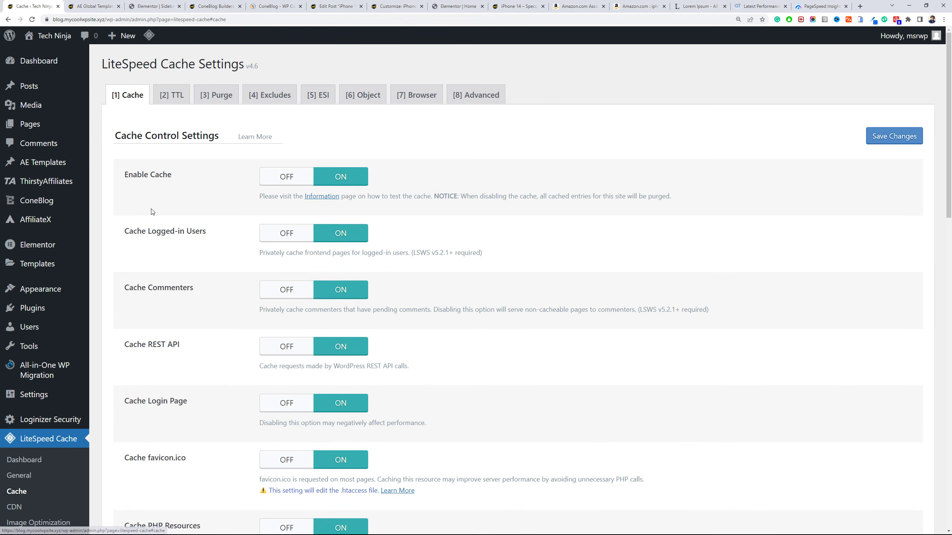
pyautogui.scroll(-8, 155, 220)
pyautogui.scroll(-5, 156, 218)
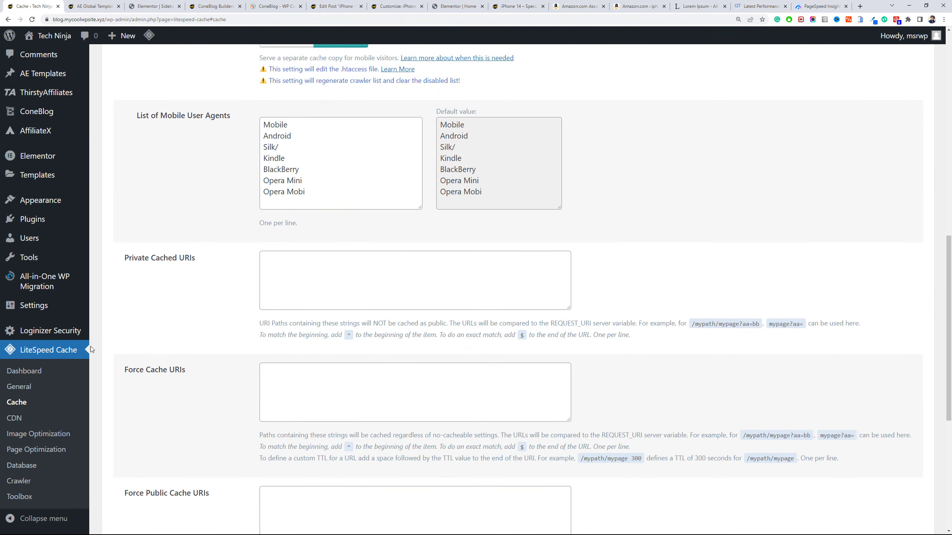
# Open LiteSpeed Cache's CDN settings and review the QUIC.cloud CDN, CDN mapping and HTML attribute options.
pyautogui.click(55, 417)
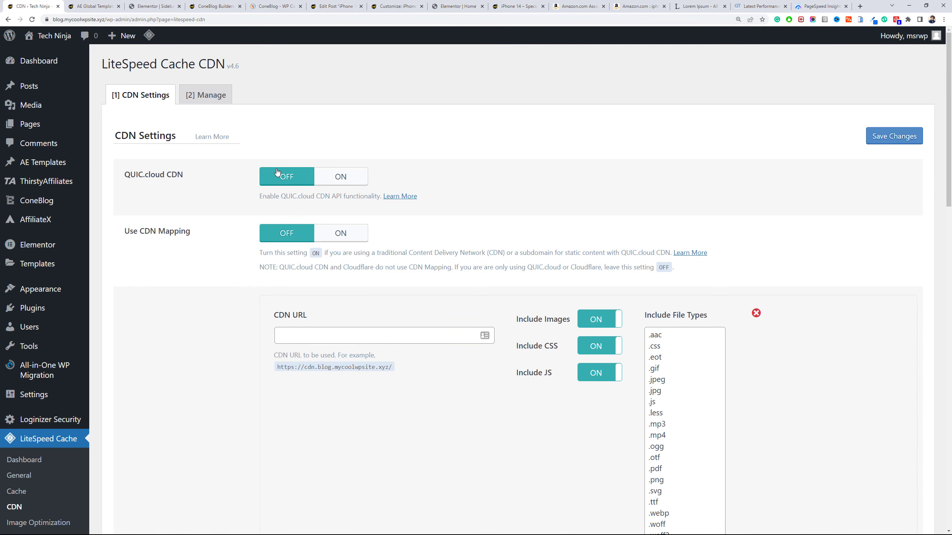
pyautogui.scroll(-9, 260, 175)
pyautogui.scroll(7, 255, 180)
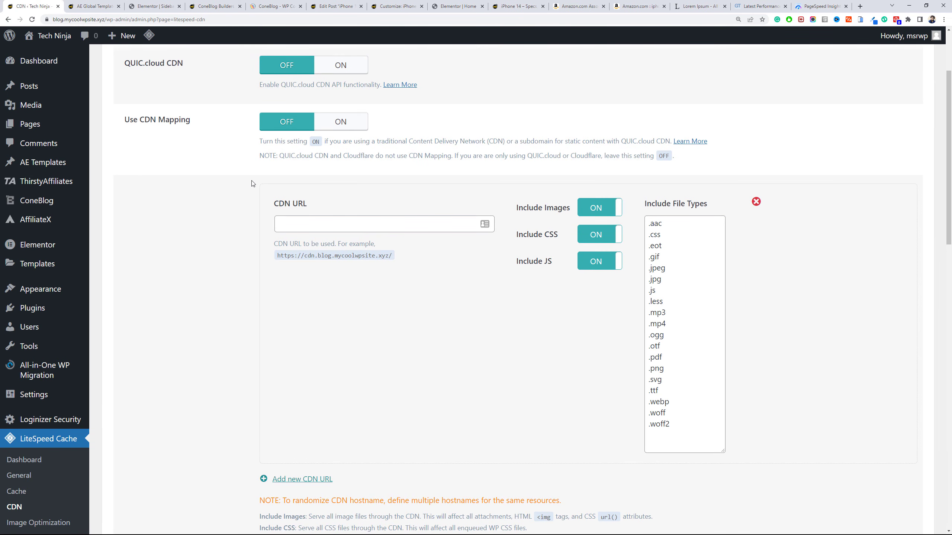
pyautogui.scroll(3, 193, 263)
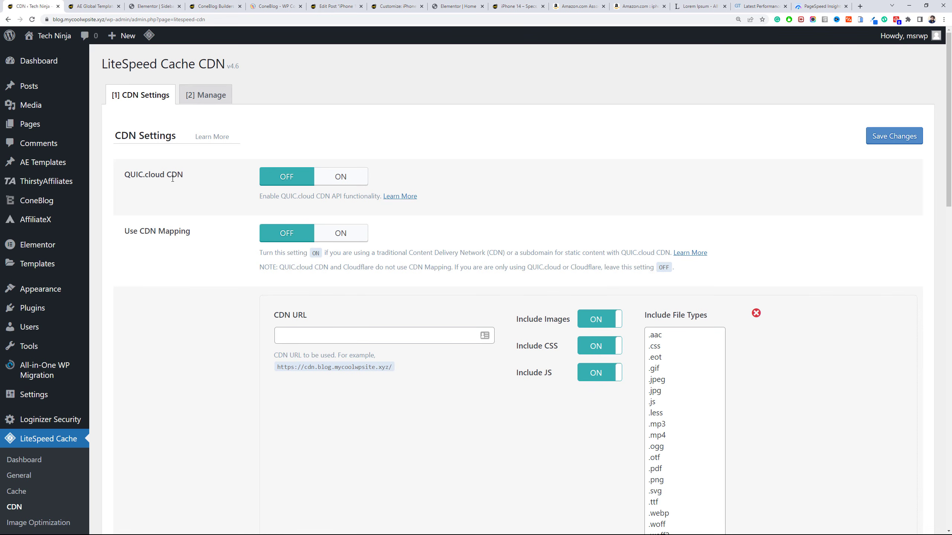
pyautogui.scroll(-9, 170, 189)
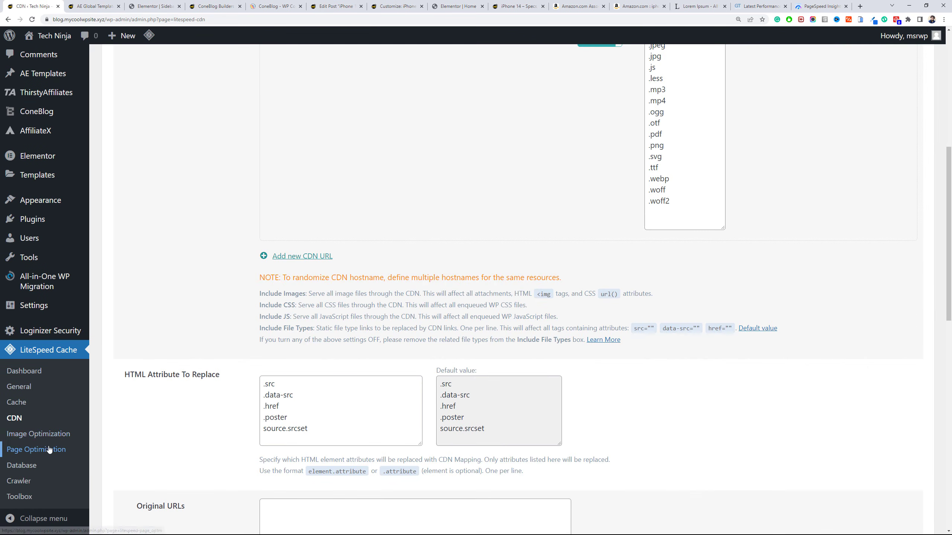
# Open LiteSpeed Cache's Image Optimization page, review the summary and switch the site's images to the optimized files.
pyautogui.click(26, 435)
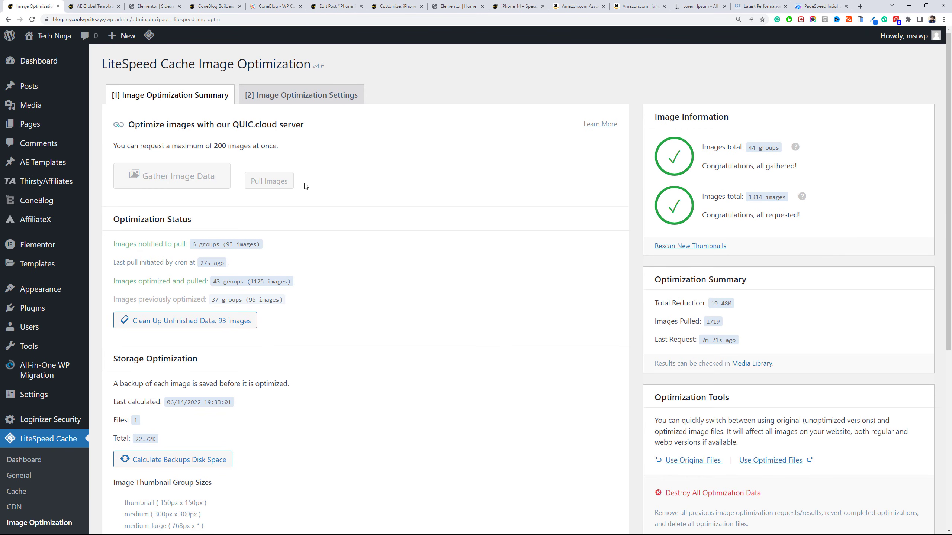
pyautogui.moveTo(229, 147); pyautogui.dragTo(202, 147)
pyautogui.click(753, 198)
pyautogui.moveTo(949, 161); pyautogui.dragTo(950, 195)
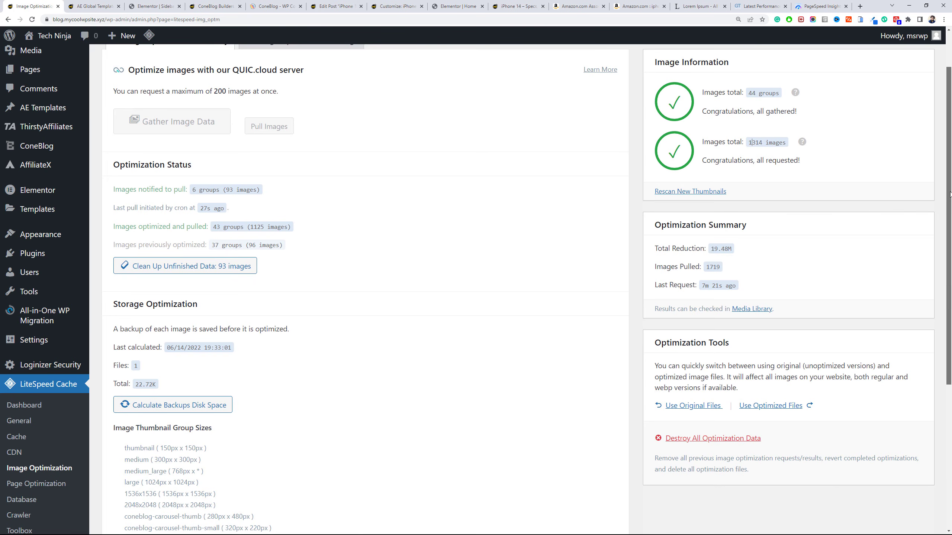
pyautogui.moveTo(950, 194); pyautogui.dragTo(950, 226)
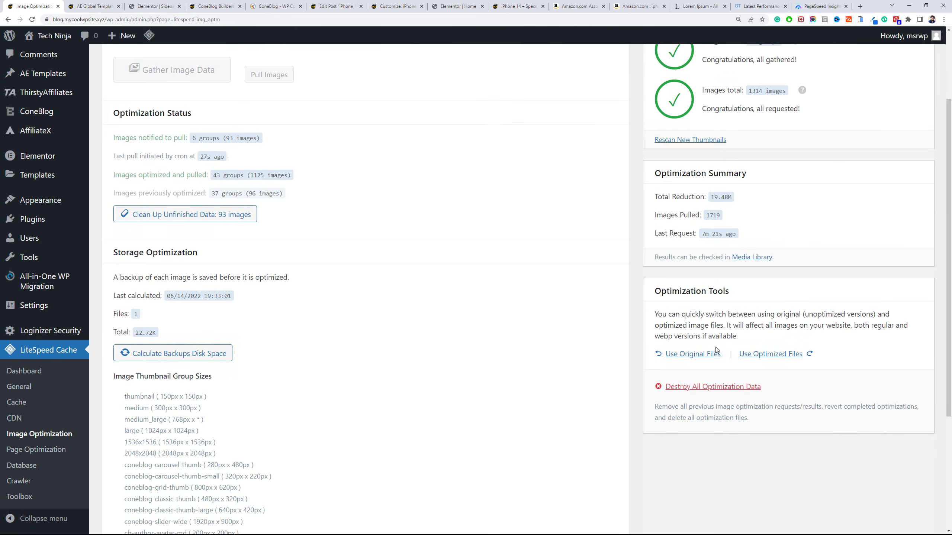
pyautogui.click(762, 355)
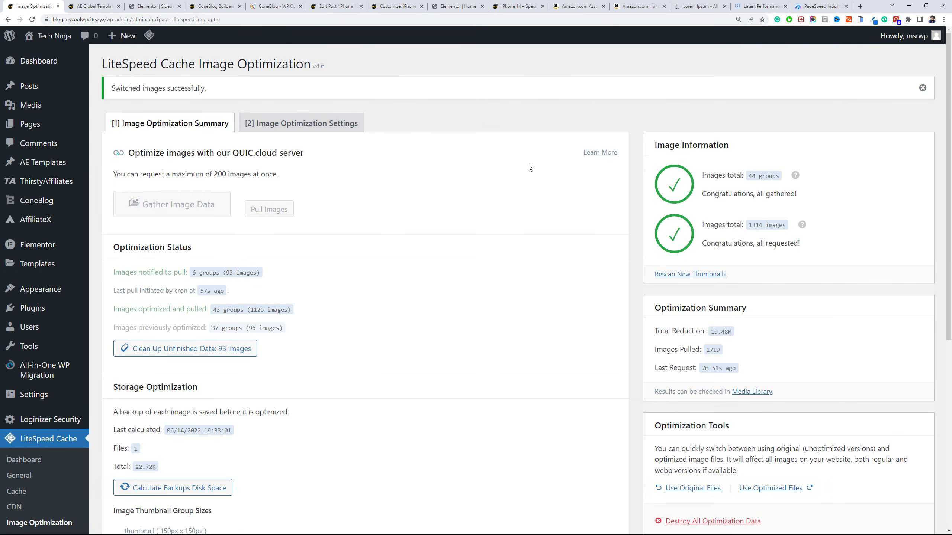
# Open LiteSpeed Cache's Page Optimization settings and turn on CSS Minify, CSS Combine and Generate UCSS.
pyautogui.moveTo(947, 157); pyautogui.dragTo(948, 345)
pyautogui.click(20, 457)
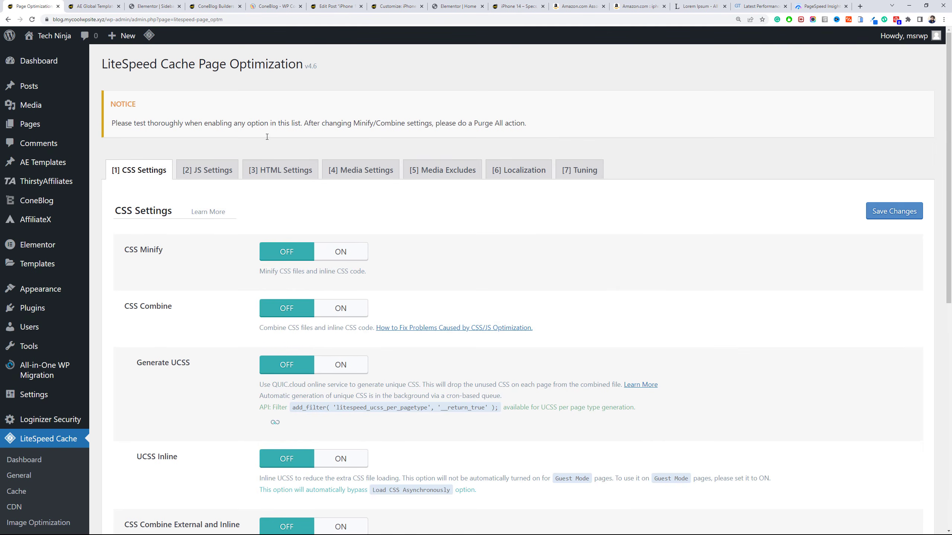
pyautogui.scroll(-3, 317, 241)
pyautogui.click(335, 148)
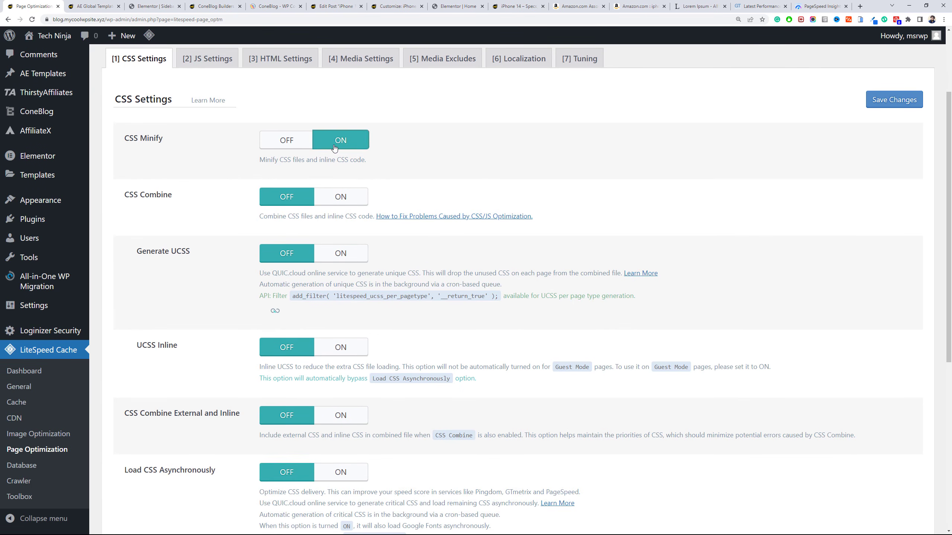
pyautogui.click(341, 197)
pyautogui.scroll(-6, 341, 229)
pyautogui.scroll(3, 336, 245)
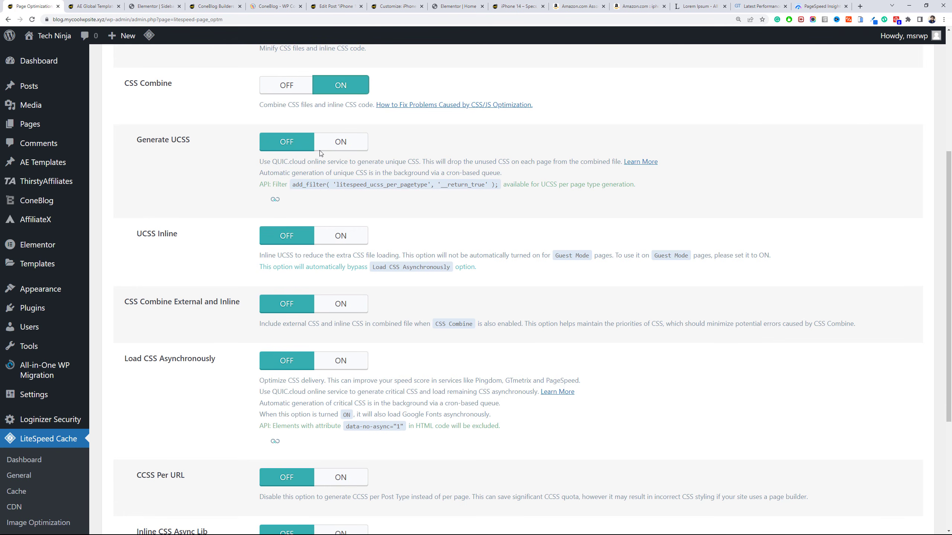
pyautogui.click(334, 149)
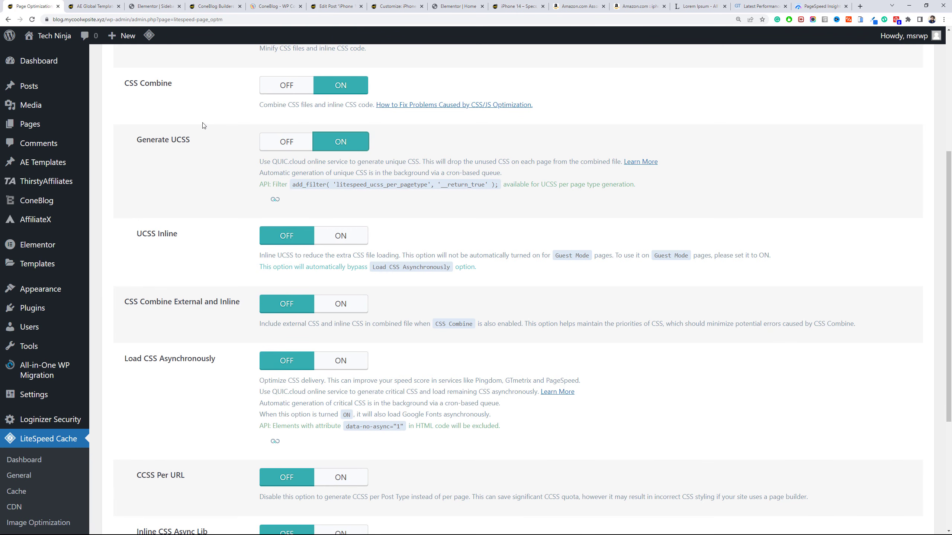
# Turn on CSS Combine External and Inline and Load CSS Asynchronously, set Font Display Optimization to Swap, and save the CSS settings.
pyautogui.scroll(-5, 232, 190)
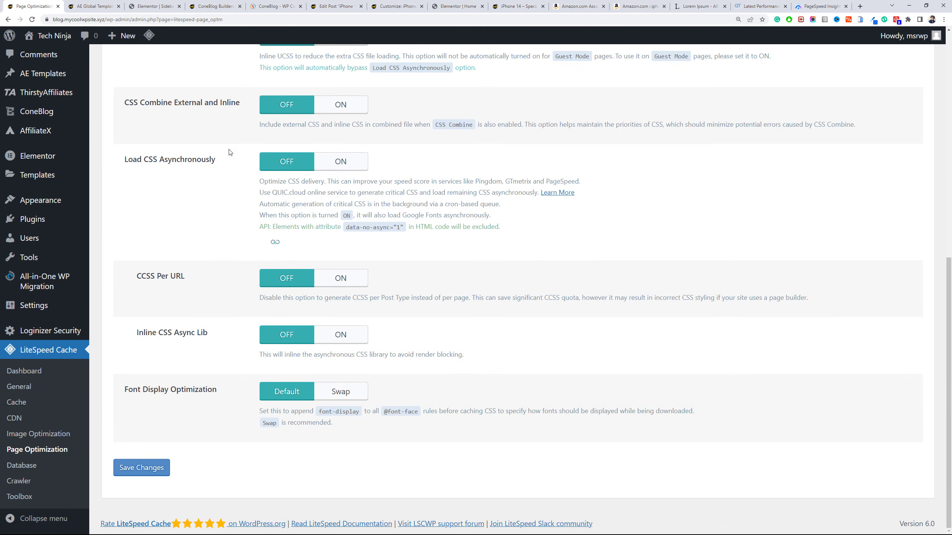
pyautogui.click(332, 113)
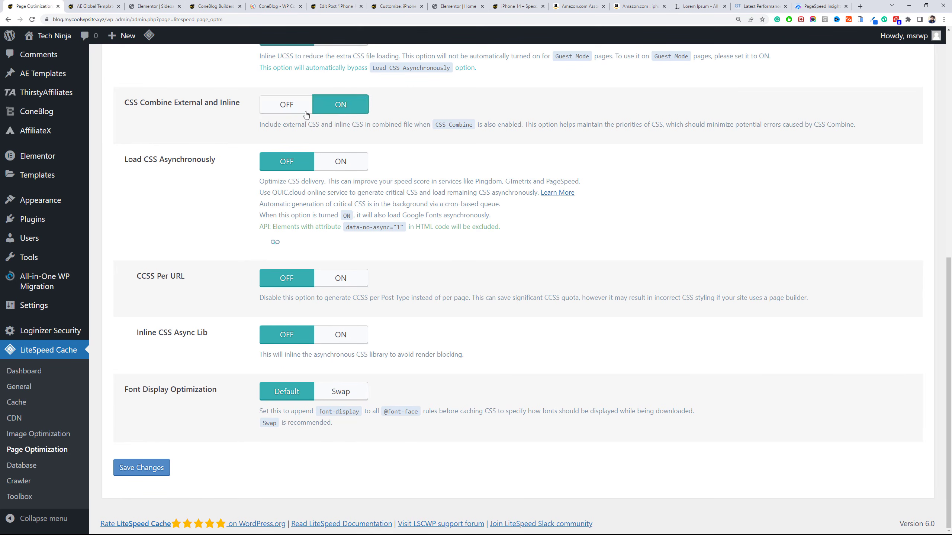
pyautogui.click(339, 161)
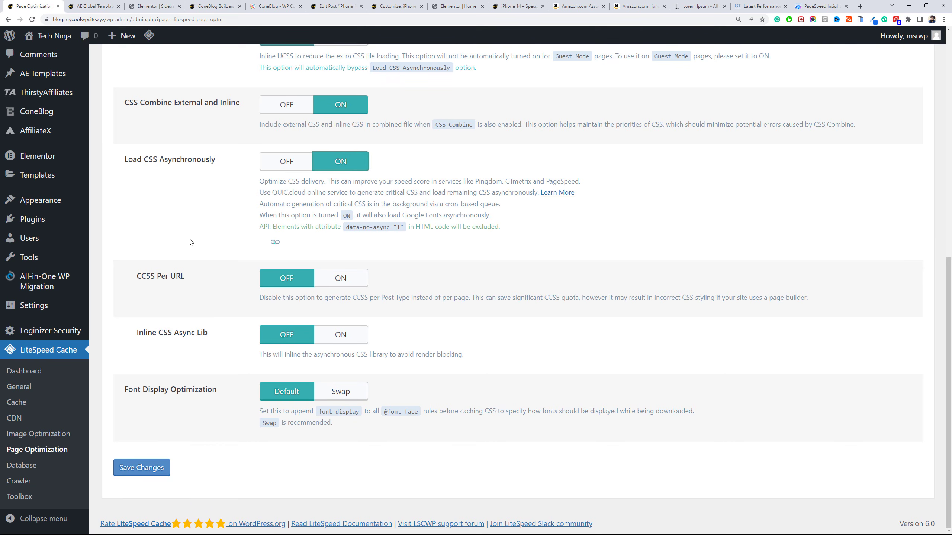
pyautogui.click(324, 396)
pyautogui.click(161, 468)
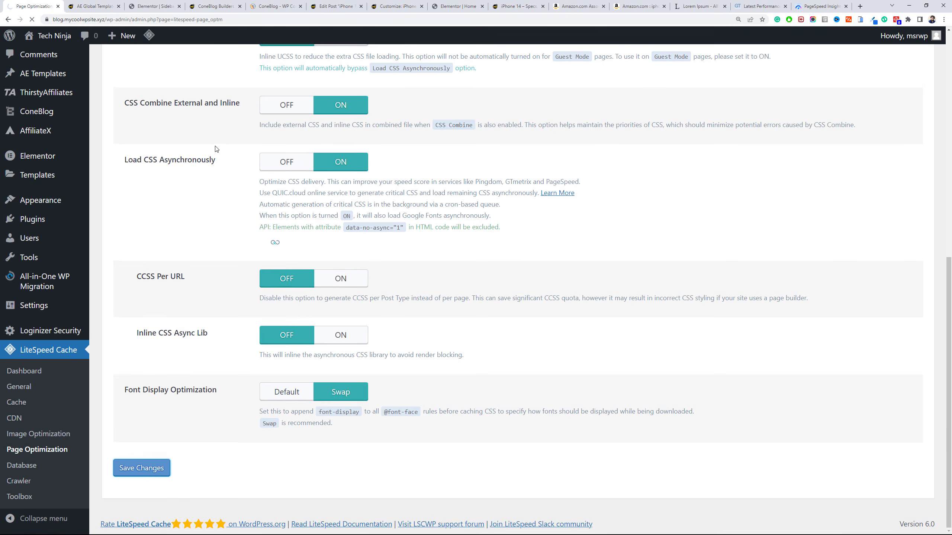
# In the JS settings, turn on JS Minify and JS Combine, set Load JS Deferred to Deferred, and save the changes.
pyautogui.scroll(-3, 218, 149)
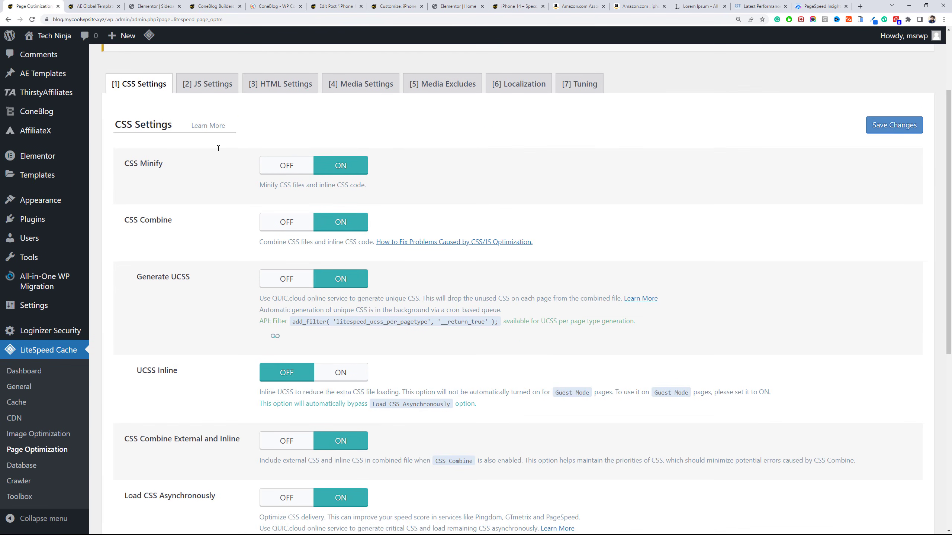
pyautogui.scroll(-3, 219, 148)
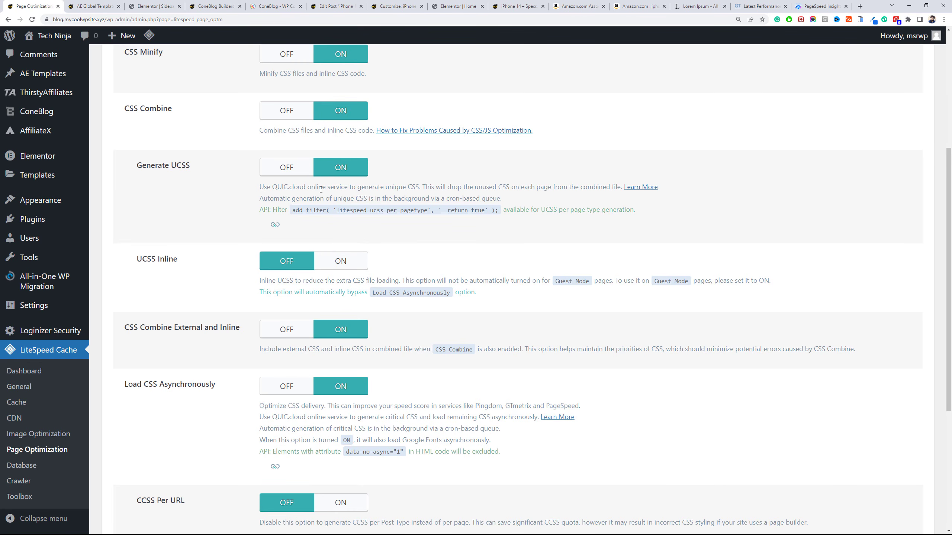
pyautogui.scroll(6, 321, 190)
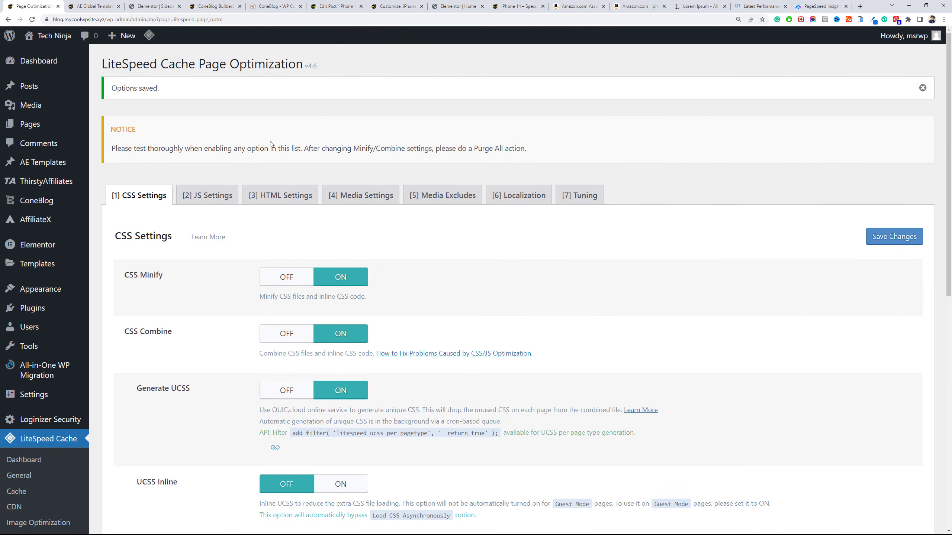
pyautogui.click(209, 195)
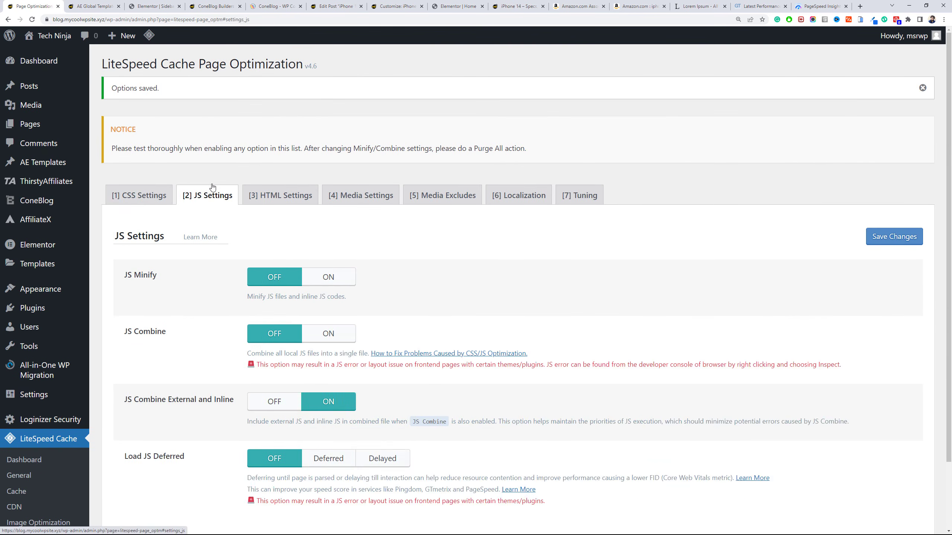
pyautogui.scroll(-2, 302, 208)
pyautogui.click(325, 204)
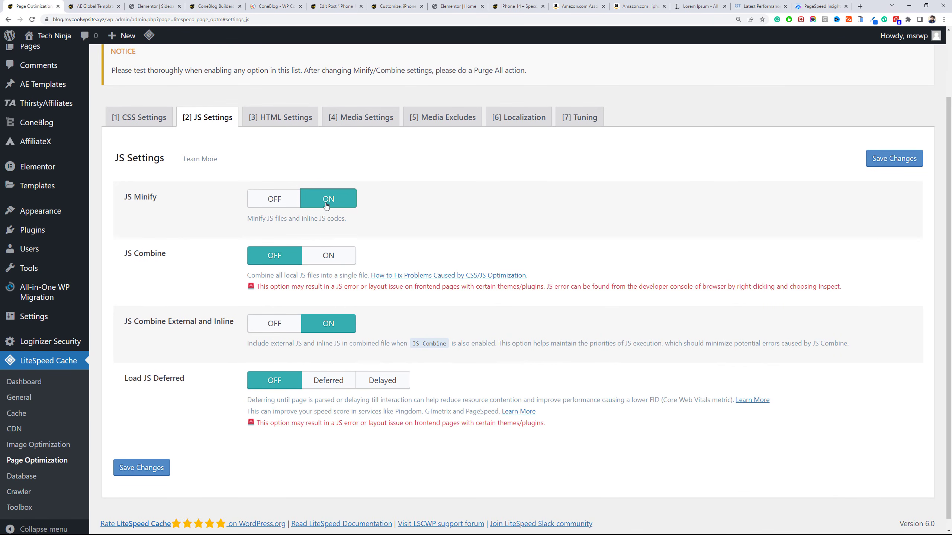
pyautogui.click(327, 262)
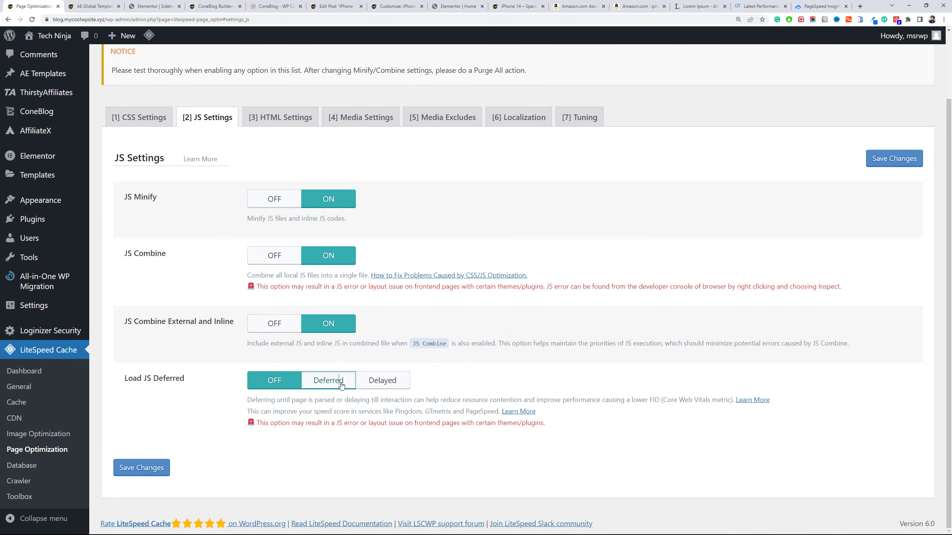
pyautogui.click(324, 381)
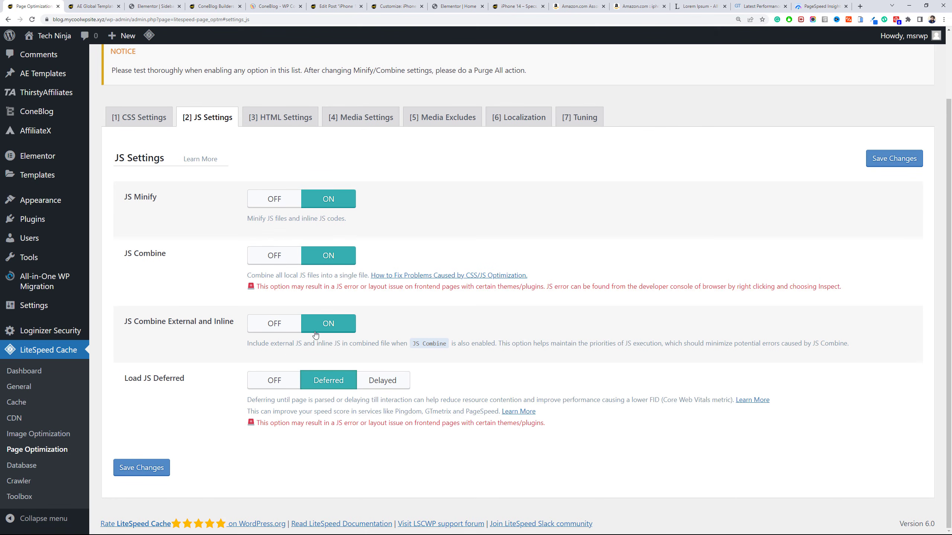
pyautogui.click(158, 469)
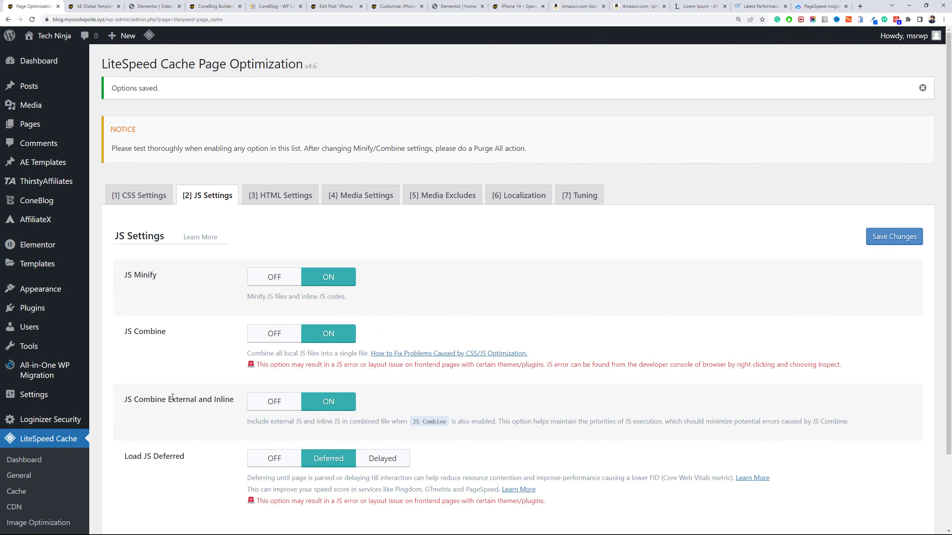
# Reload the published iPhone 14 post and test the sidebar carousel with the new JS settings, returning to Page Optimization.
pyautogui.scroll(-3, 172, 398)
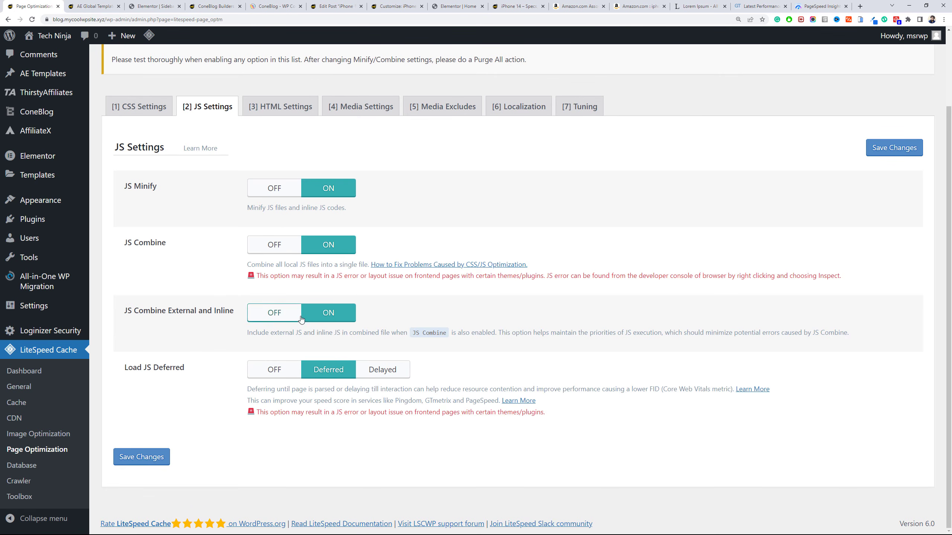
pyautogui.scroll(3, 349, 295)
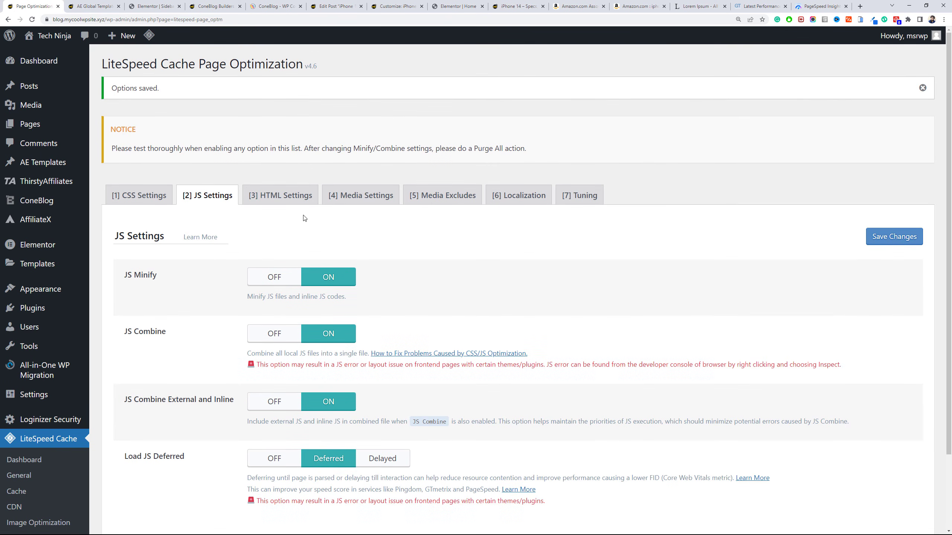
pyautogui.click(515, 6)
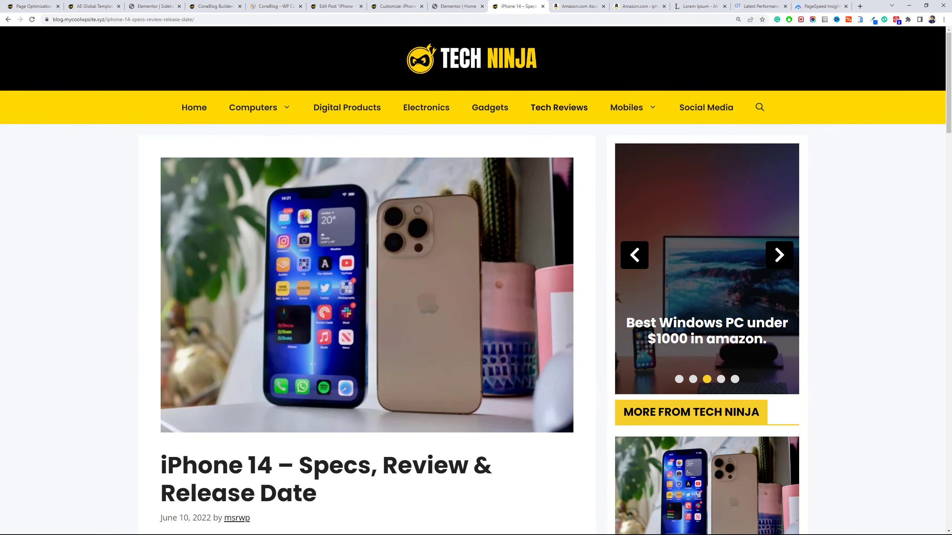
pyautogui.click(36, 19)
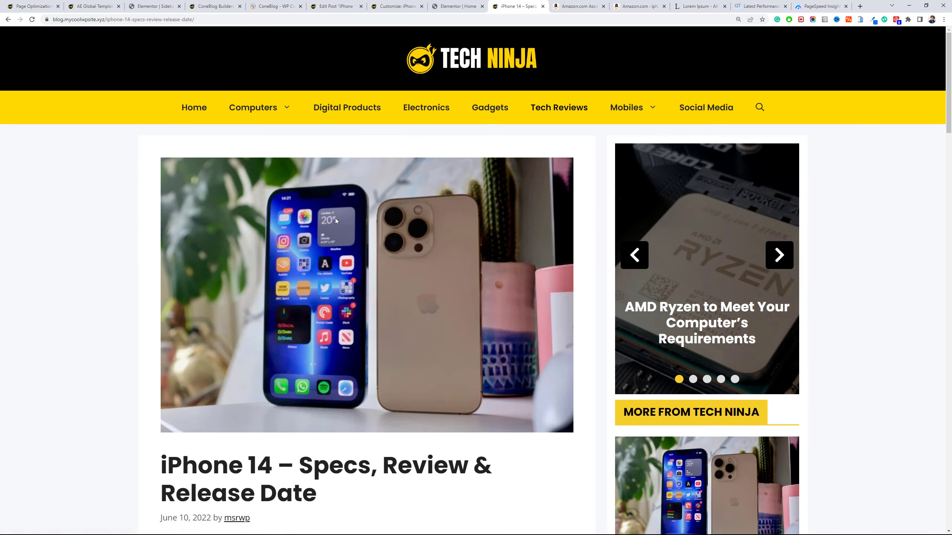
pyautogui.click(785, 261)
pyautogui.click(785, 261)
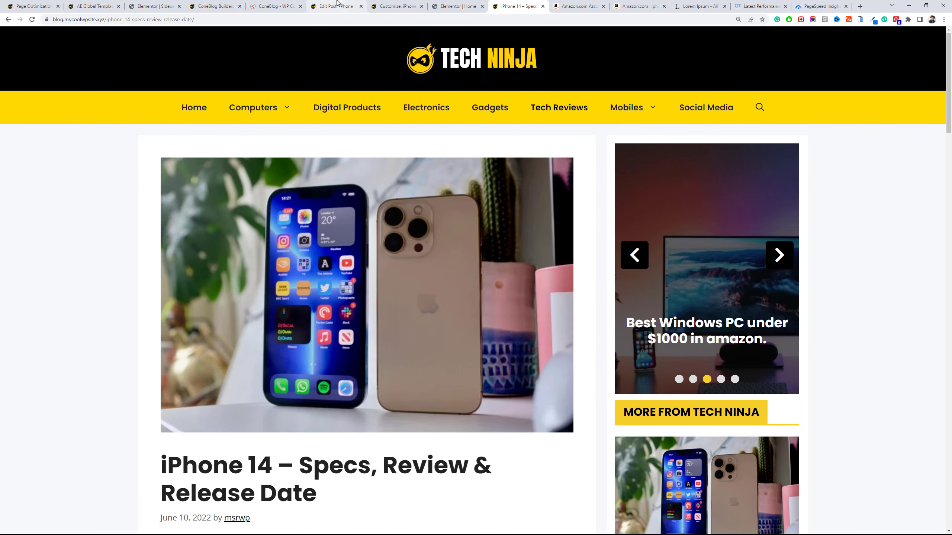
pyautogui.click(43, 4)
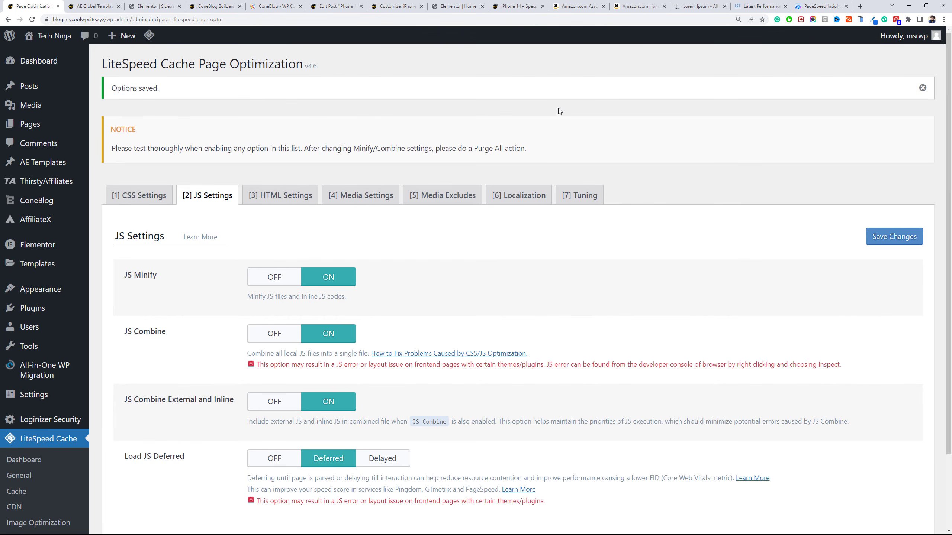
# In the HTML settings, turn on HTML Minify and DNS Prefetch Control.
pyautogui.scroll(-2, 264, 231)
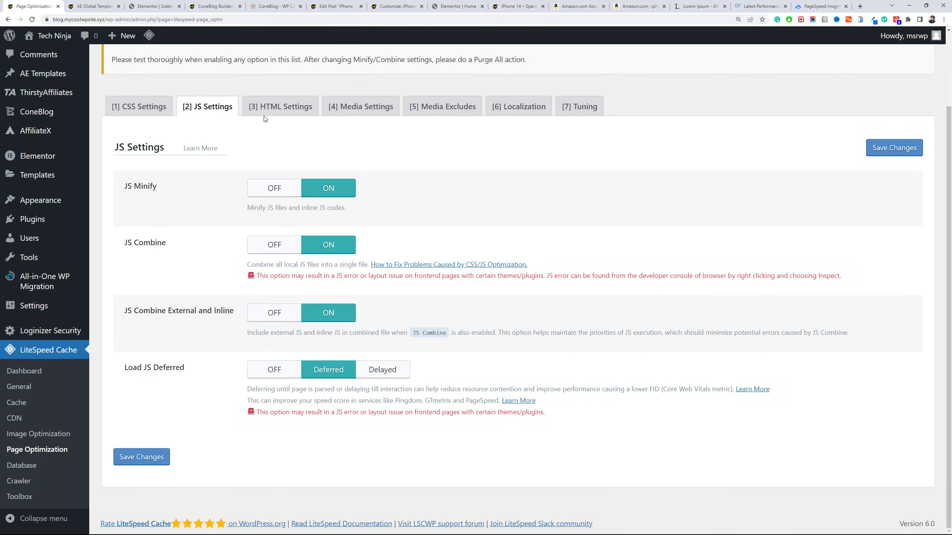
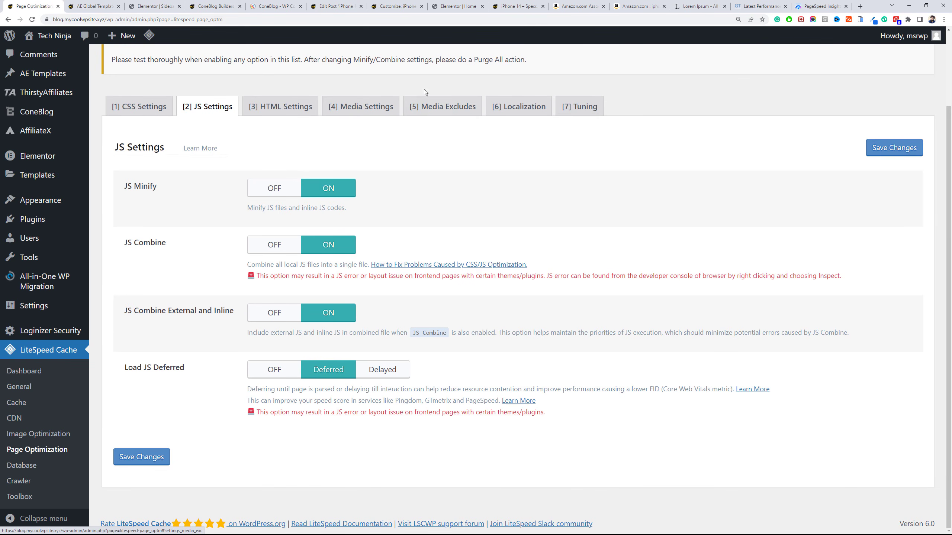
pyautogui.click(295, 112)
pyautogui.click(309, 188)
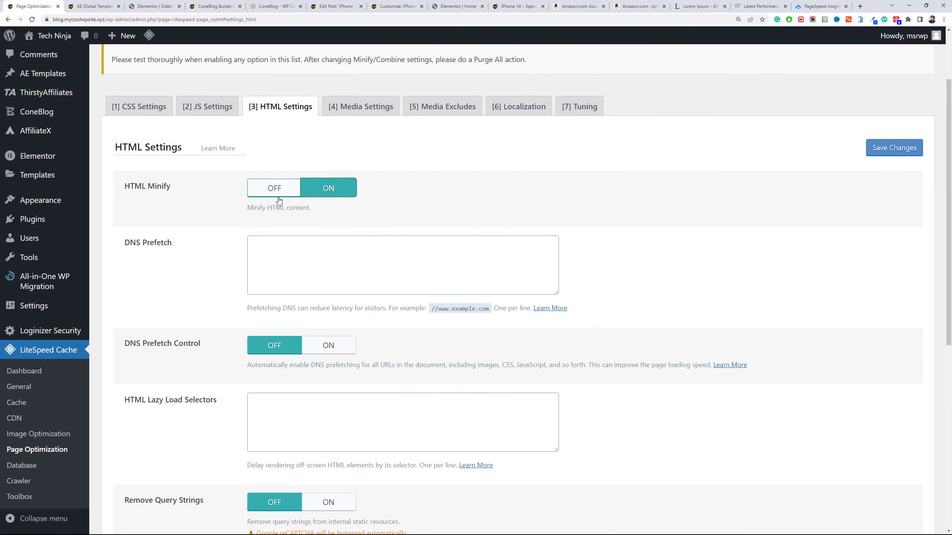
pyautogui.scroll(-5, 229, 230)
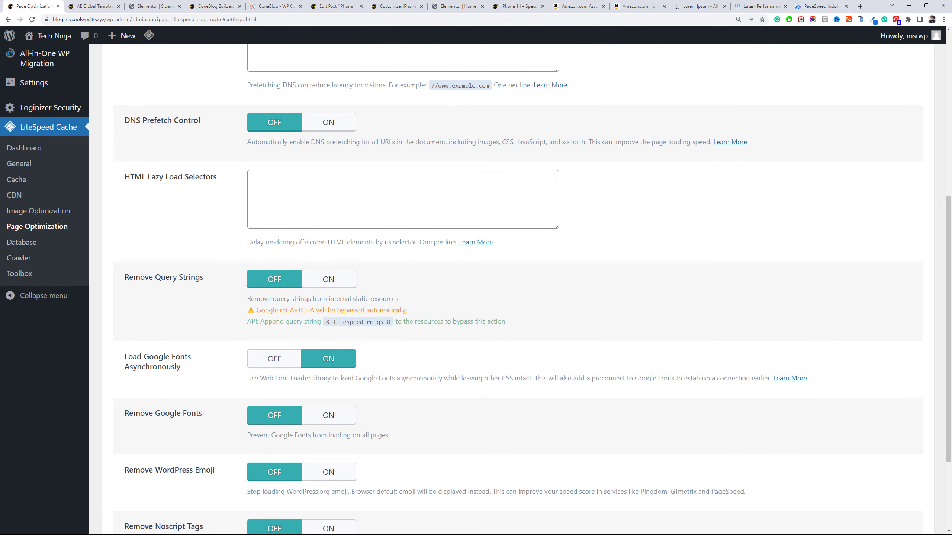
pyautogui.click(318, 128)
# Check the Load Google Fonts Asynchronously option, turn on Remove WordPress Emoji, and save the HTML settings.
pyautogui.scroll(-3, 216, 174)
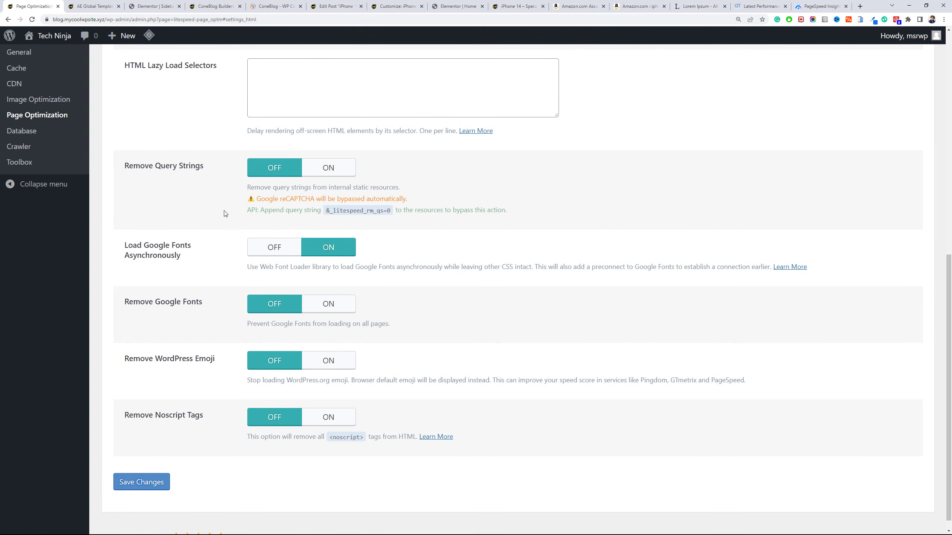
pyautogui.moveTo(199, 263); pyautogui.dragTo(154, 245)
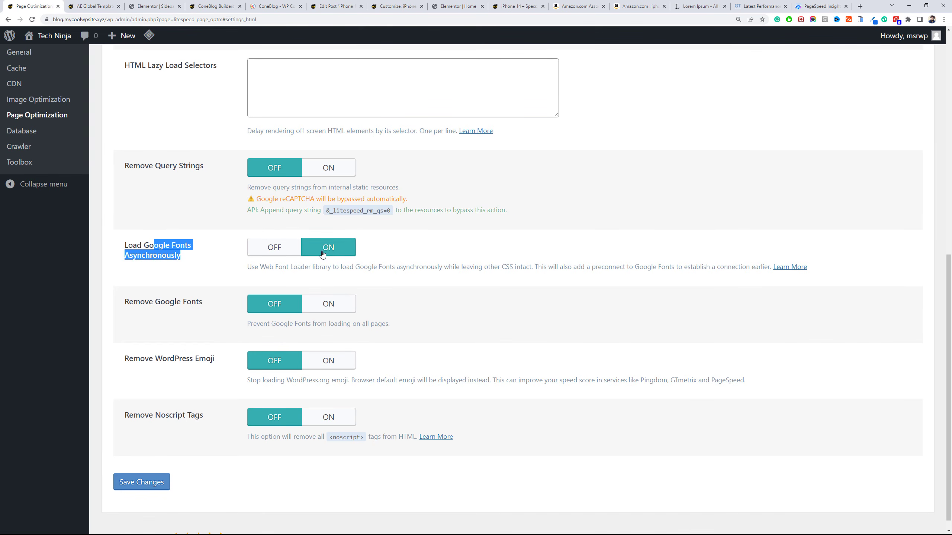
pyautogui.click(221, 269)
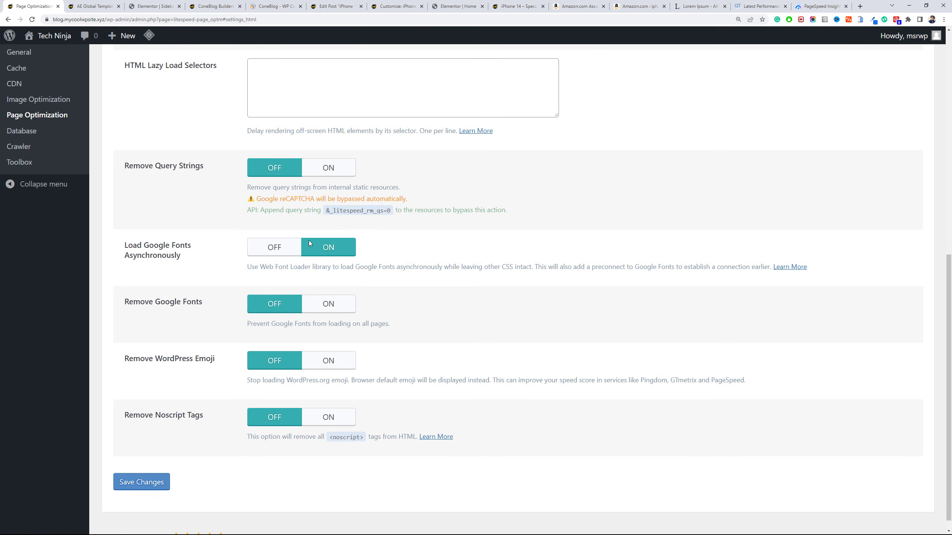
pyautogui.click(328, 361)
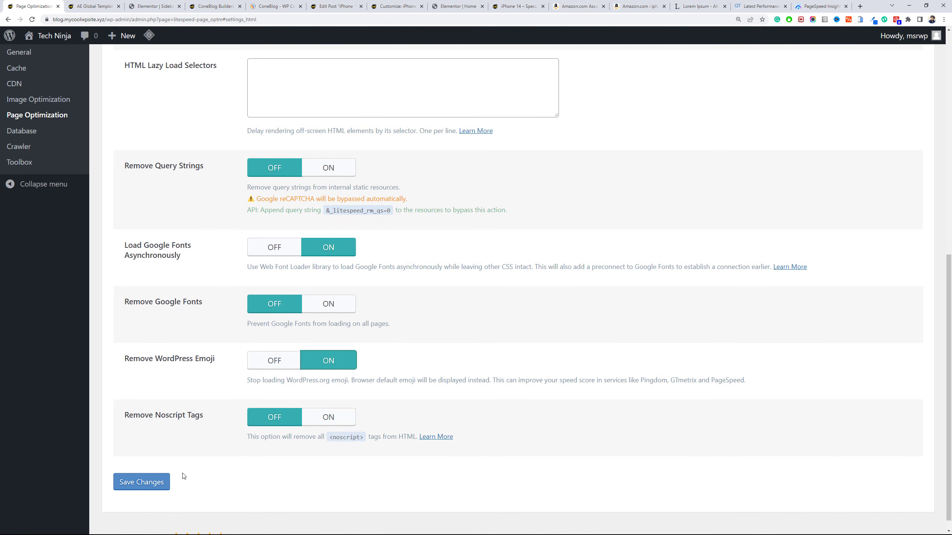
pyautogui.click(153, 478)
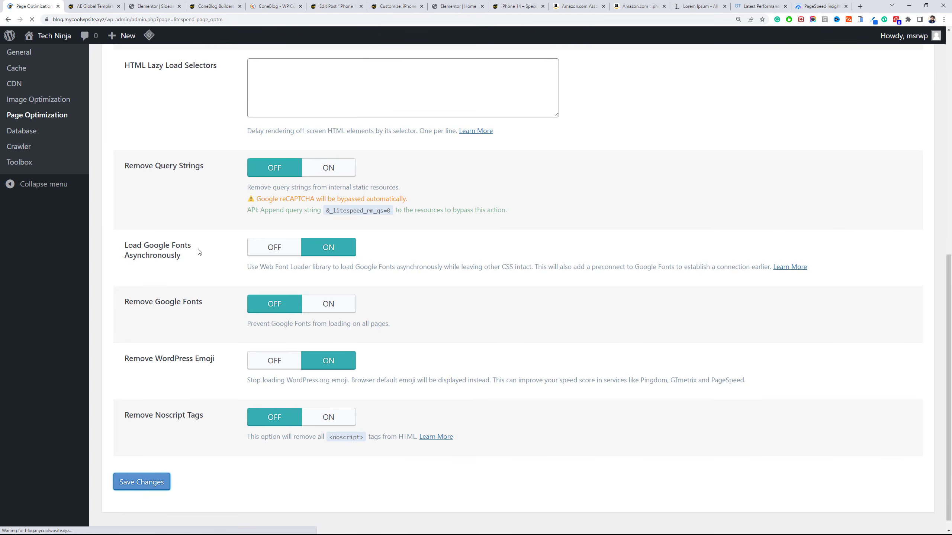
# In the Media Settings, turn on Lazy Load Images and Responsive Placeholder, and save the changes.
pyautogui.click(352, 198)
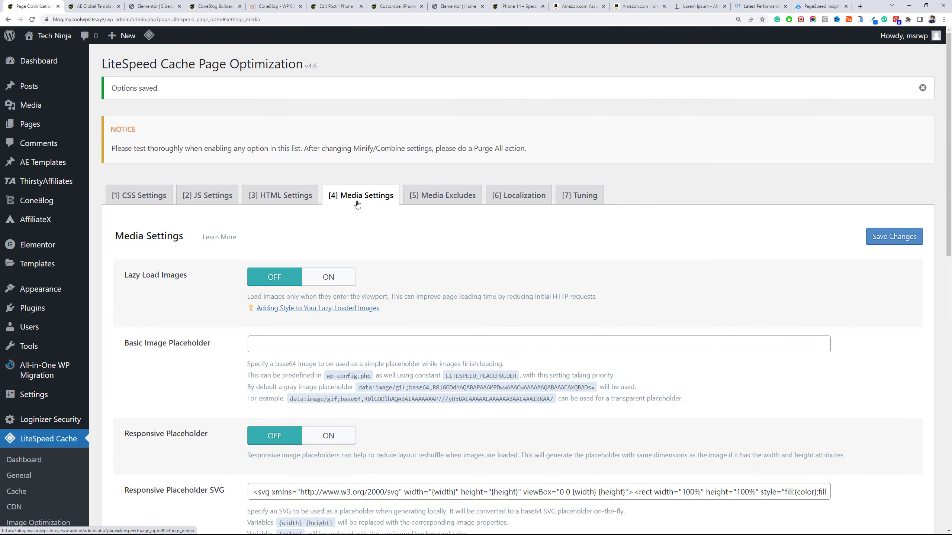
pyautogui.click(326, 277)
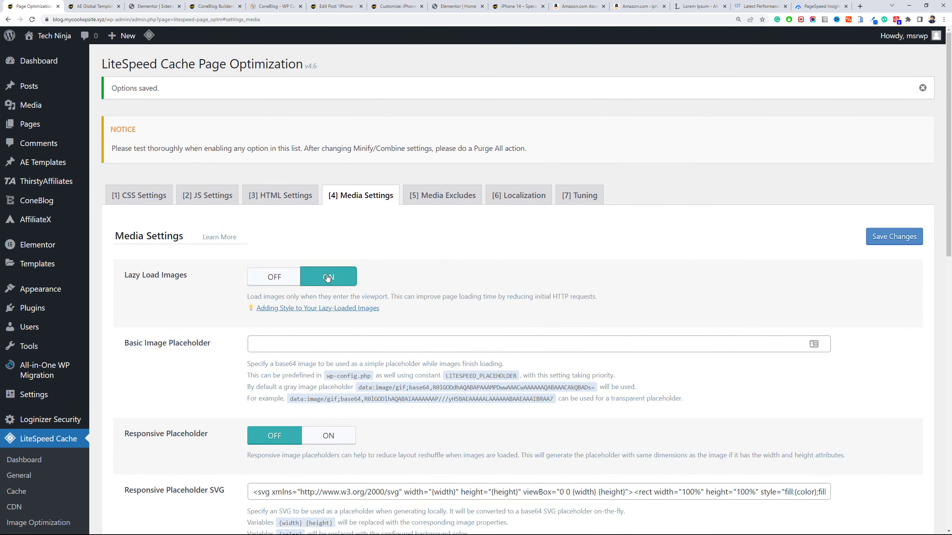
pyautogui.scroll(-5, 325, 271)
pyautogui.click(324, 108)
pyautogui.scroll(-3, 282, 182)
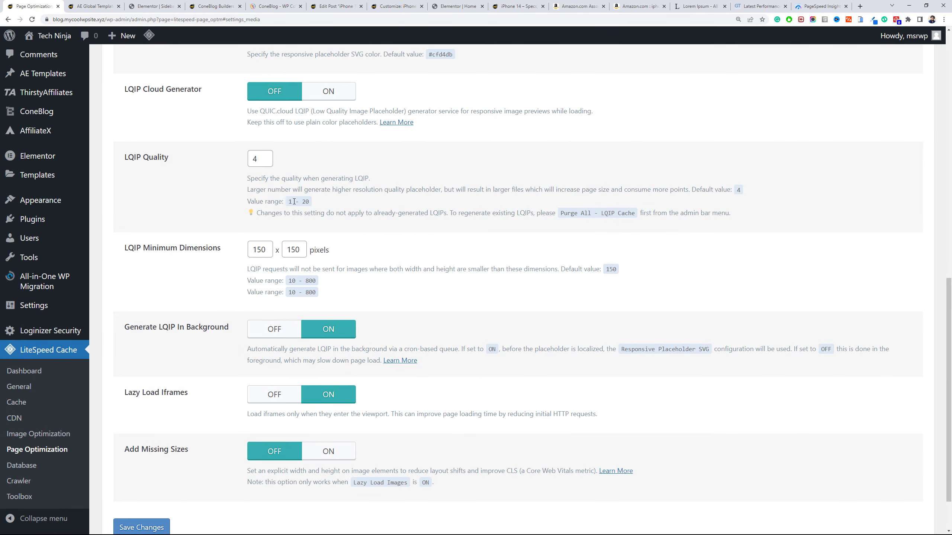
pyautogui.scroll(3, 294, 189)
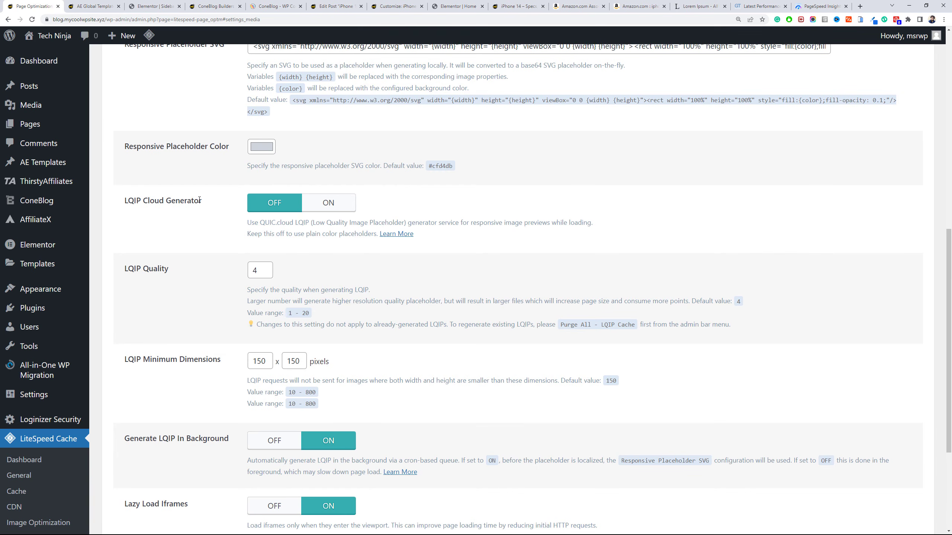
pyautogui.moveTo(202, 201); pyautogui.dragTo(136, 201)
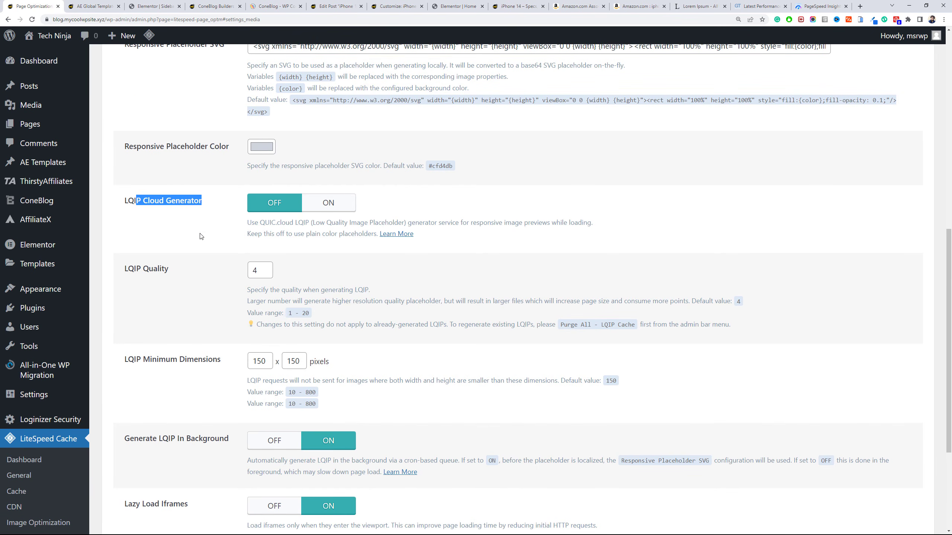
pyautogui.scroll(-3, 201, 236)
pyautogui.scroll(-2, 201, 236)
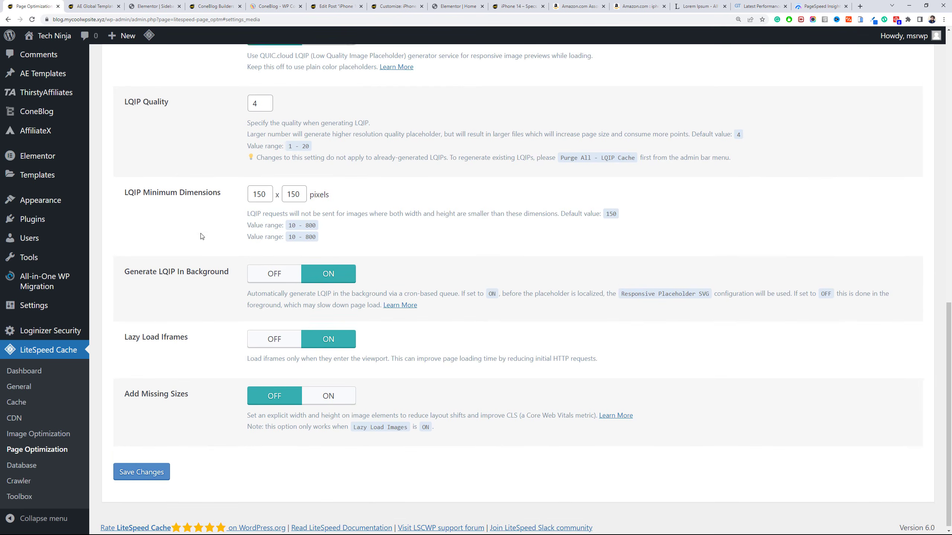
pyautogui.click(154, 473)
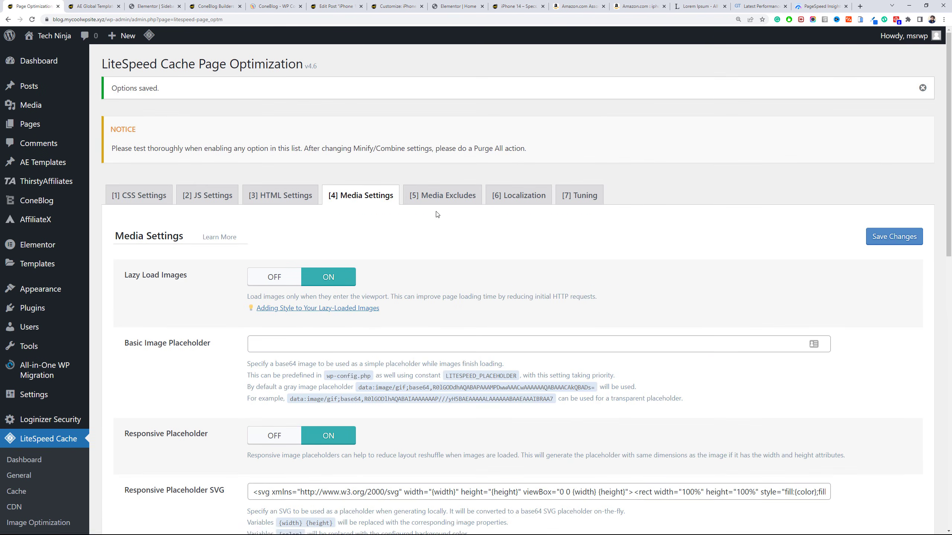
# Look over the Media Excludes options for lazy-loaded images and compare them with the Media Settings.
pyautogui.click(438, 195)
pyautogui.click(396, 203)
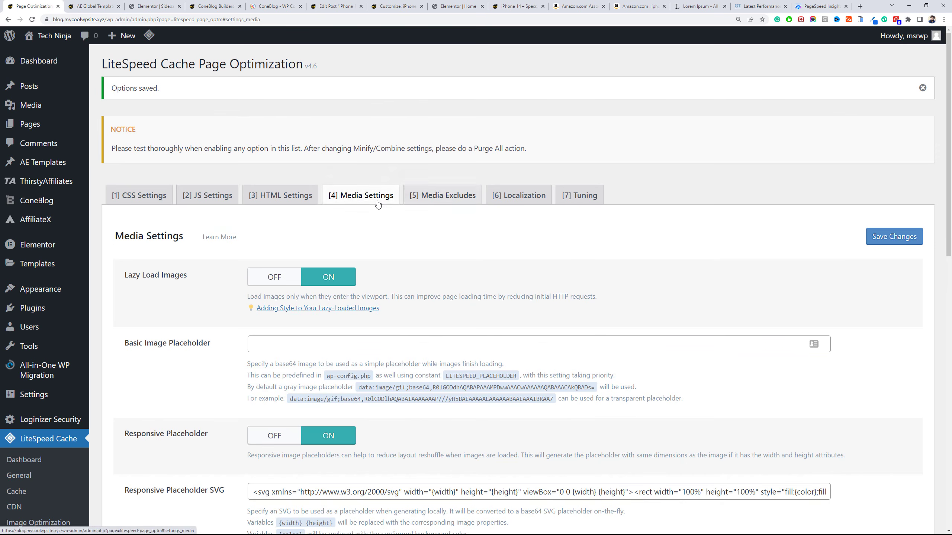
pyautogui.click(442, 195)
pyautogui.click(350, 295)
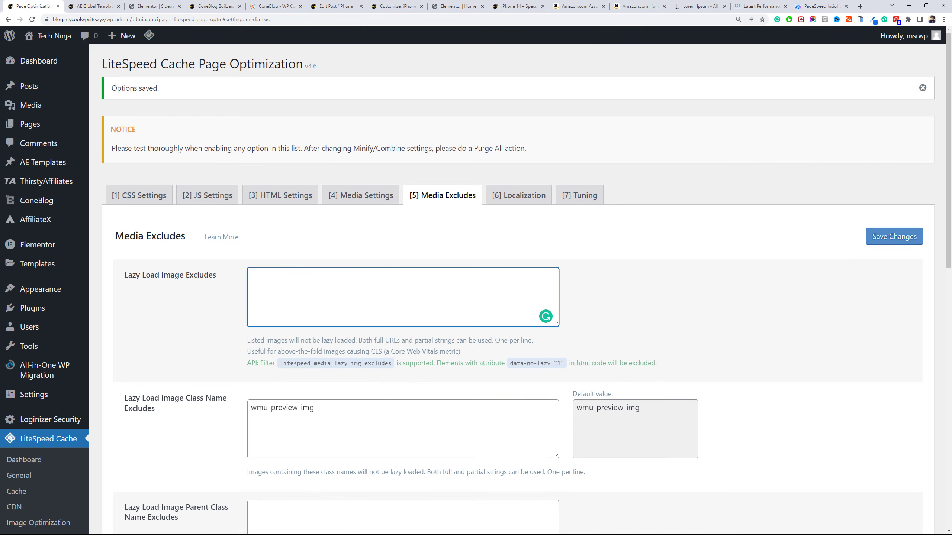
pyautogui.click(386, 202)
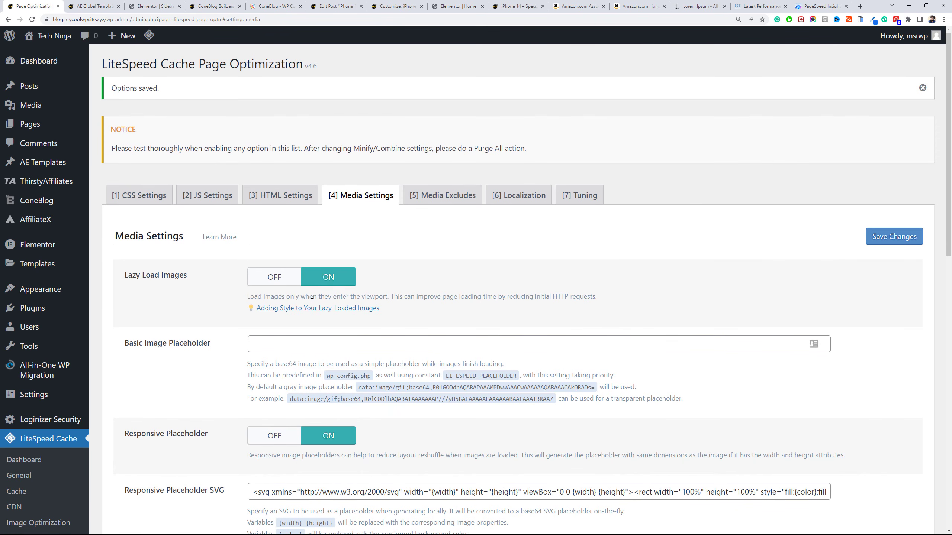
pyautogui.click(427, 203)
pyautogui.click(359, 304)
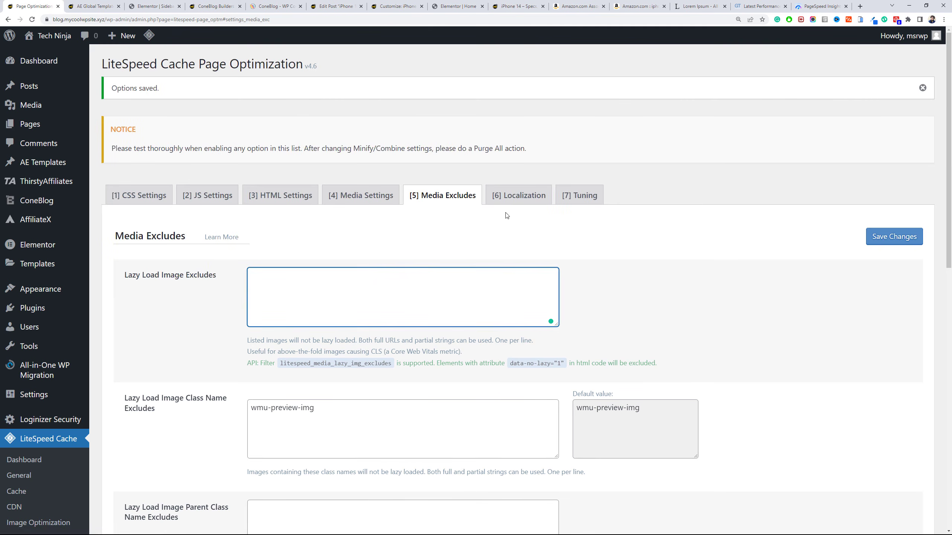
# In the Localization settings, turn on Gravatar Cache and save, and look through the exclusion lists in the Tuning settings.
pyautogui.click(506, 200)
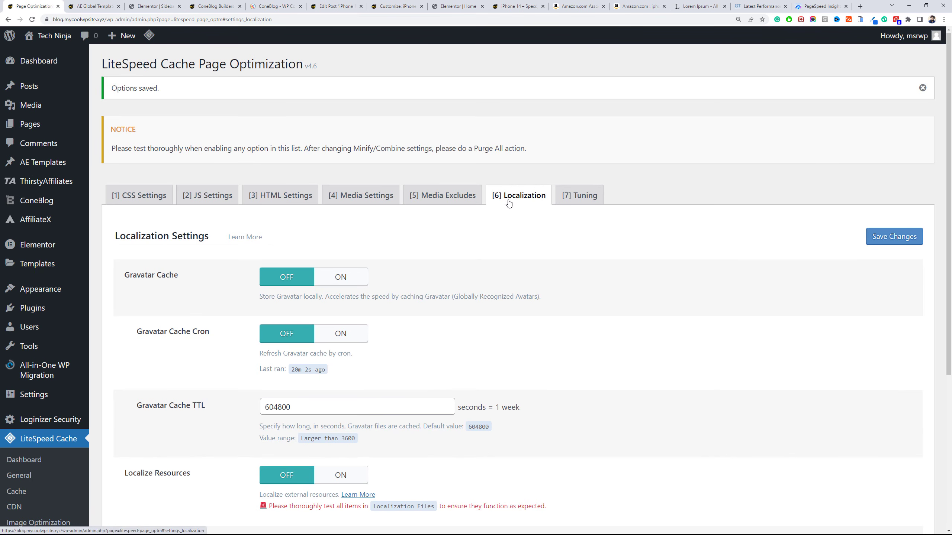
pyautogui.click(328, 281)
pyautogui.scroll(-5, 329, 282)
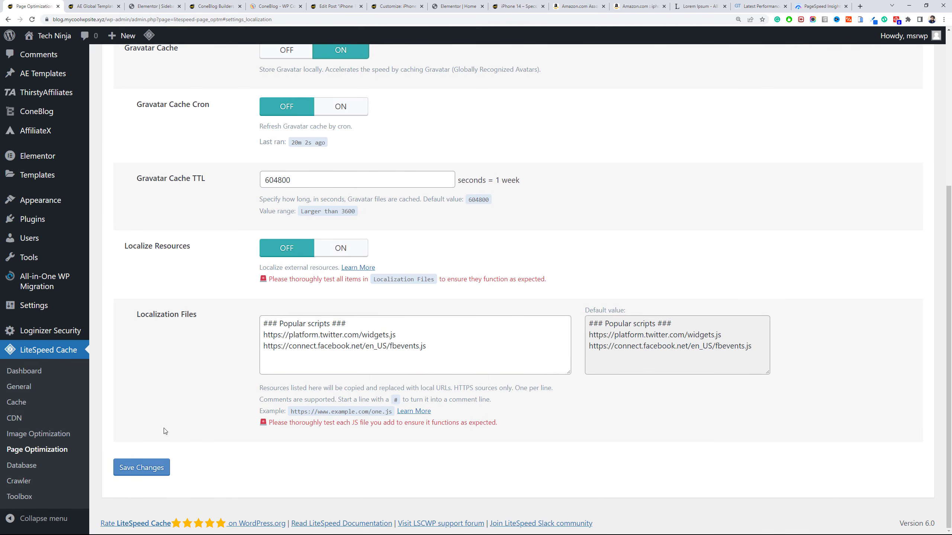
pyautogui.click(157, 471)
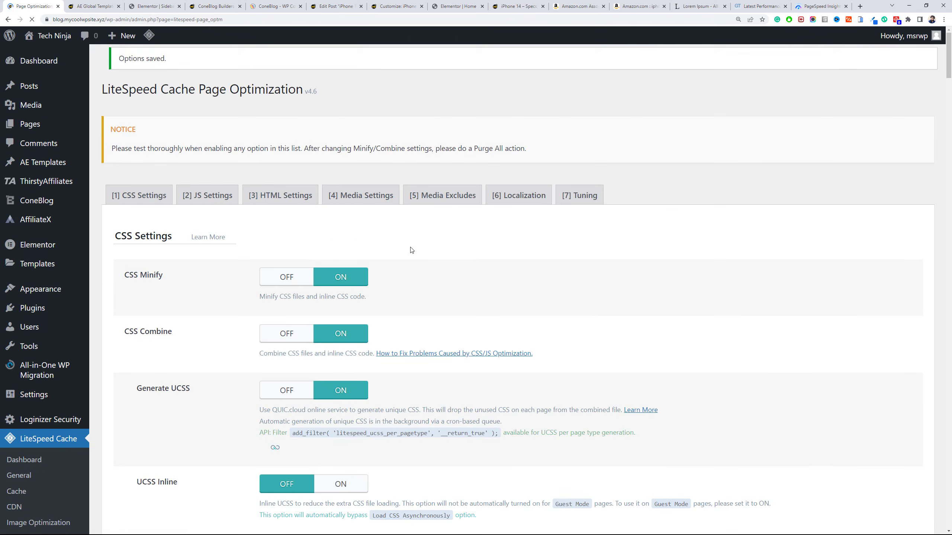
pyautogui.click(572, 199)
pyautogui.scroll(-5, 429, 249)
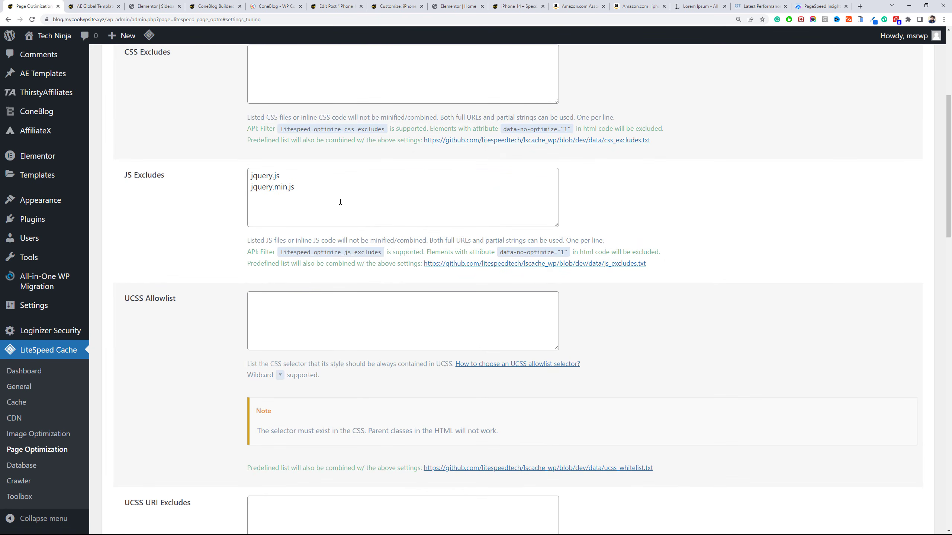
pyautogui.scroll(-12, 352, 196)
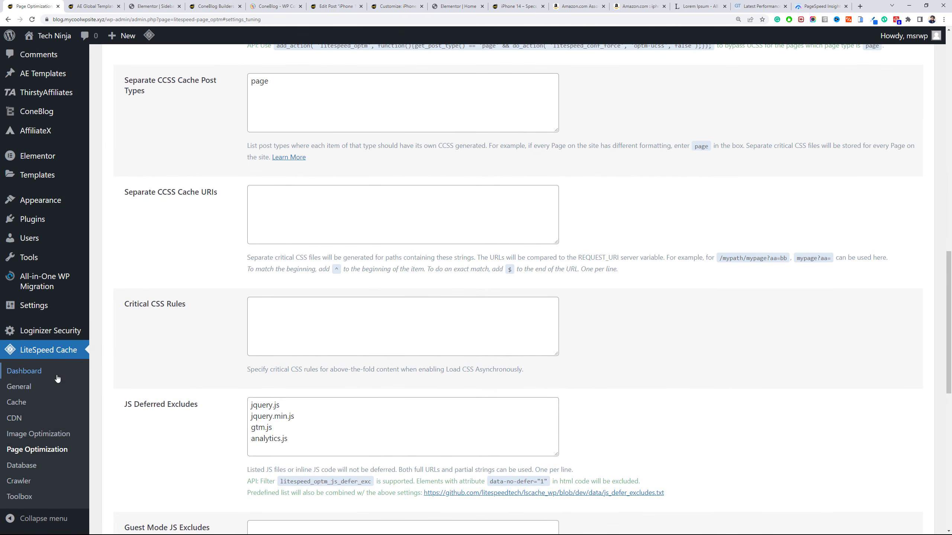
# Clean up the site database with Clean All, Optimize Tables and All Transients.
pyautogui.click(55, 466)
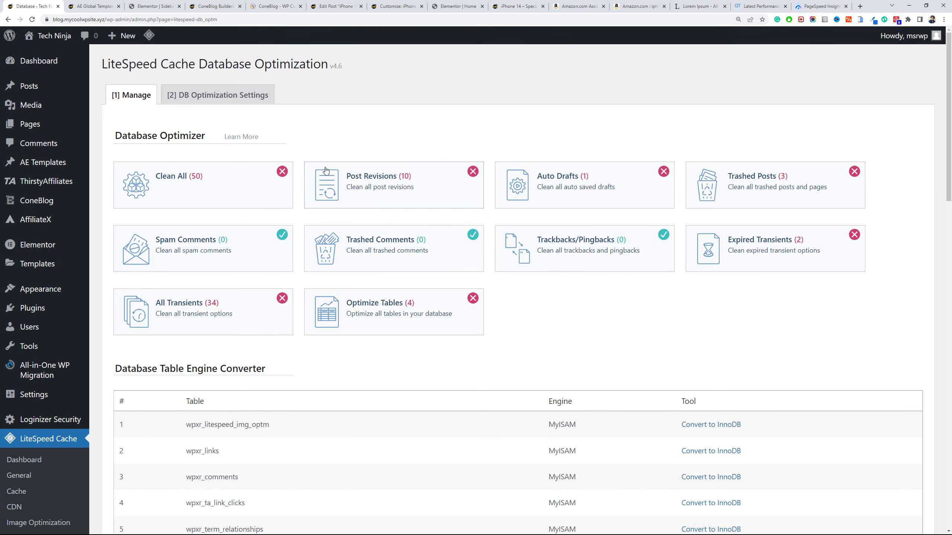
pyautogui.click(251, 162)
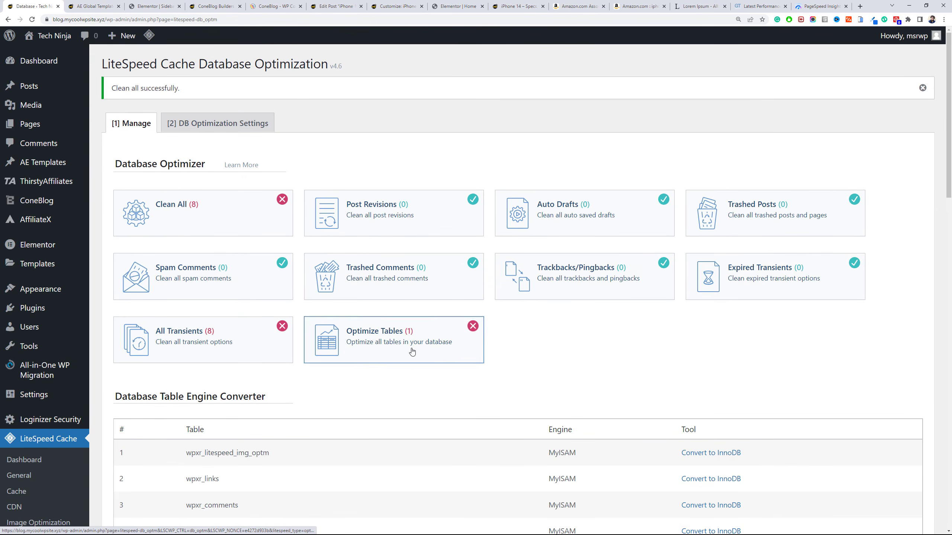
pyautogui.click(412, 352)
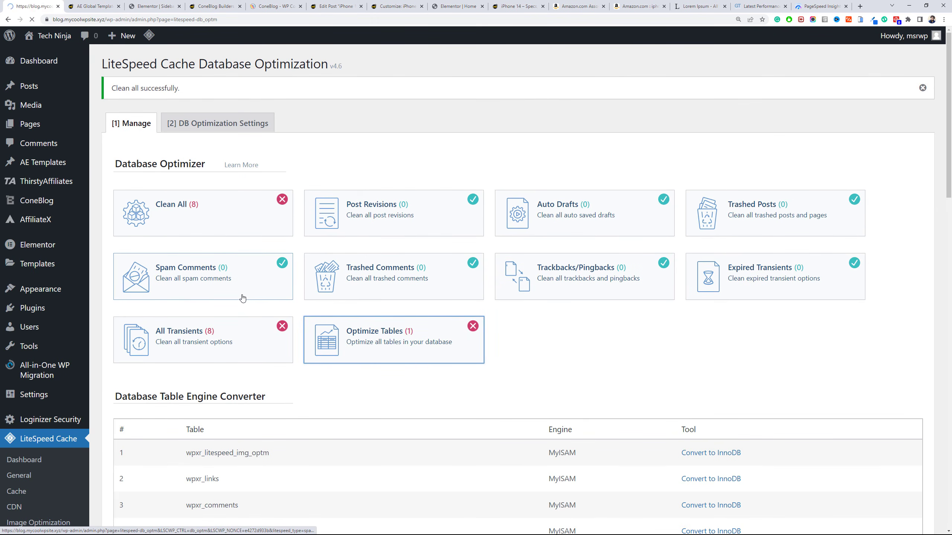
pyautogui.click(242, 336)
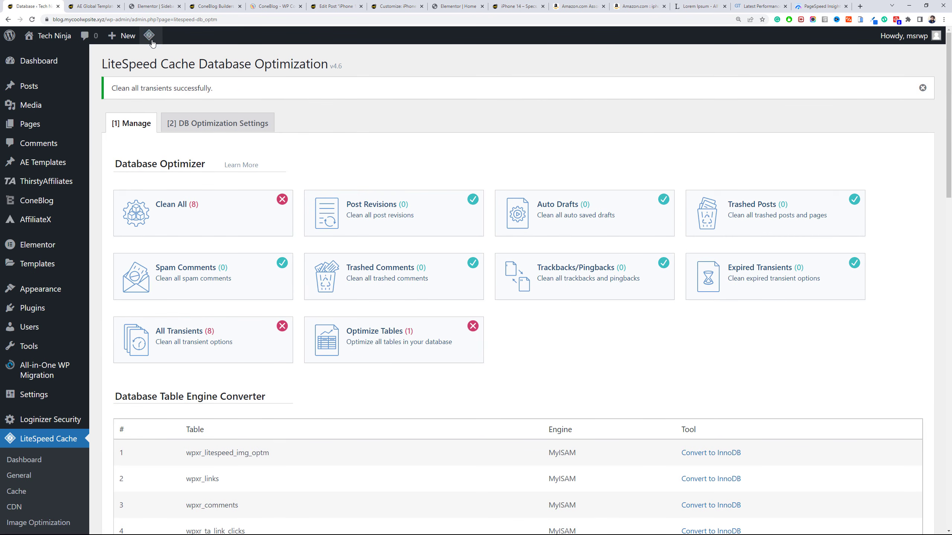
# Purge all LiteSpeed caches and reload the published iPhone 14 post to check its loading.
pyautogui.moveTo(149, 36)
pyautogui.click(173, 102)
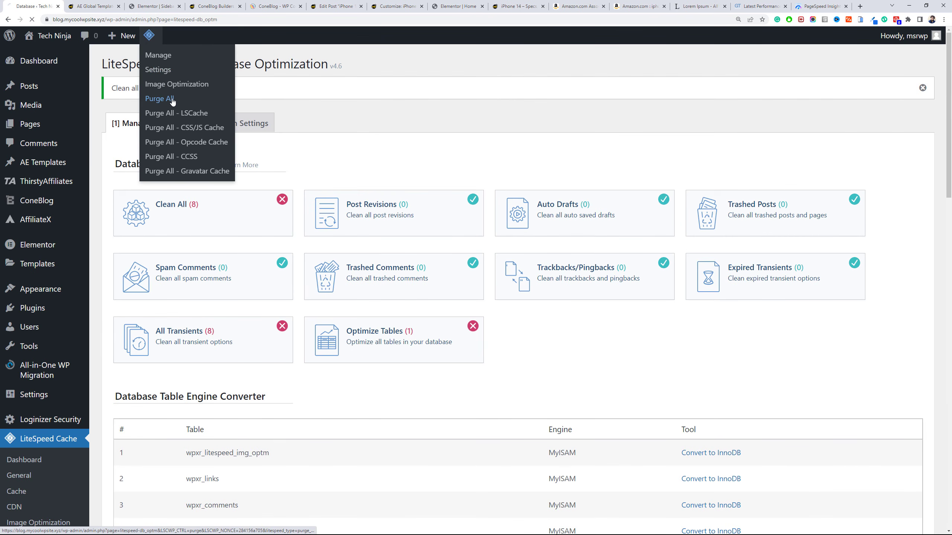
pyautogui.click(509, 5)
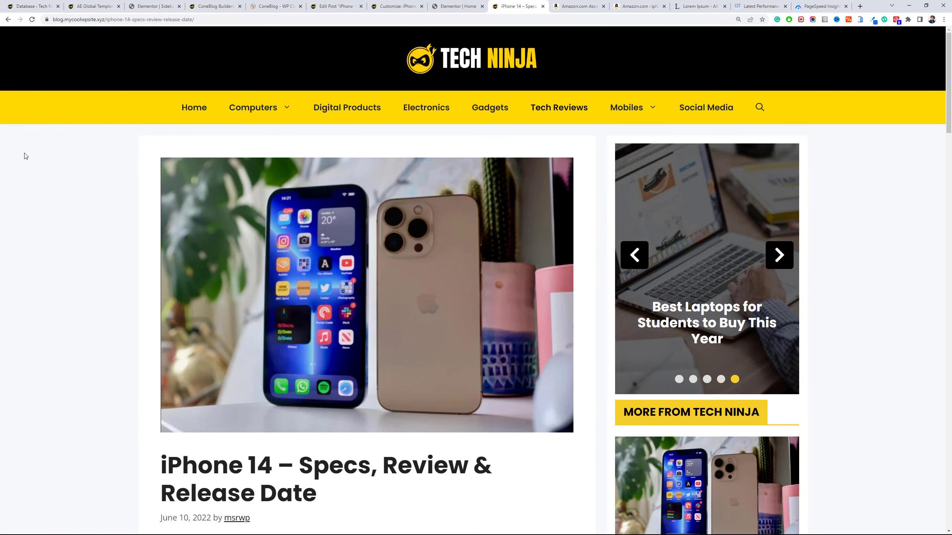
pyautogui.press('F5')
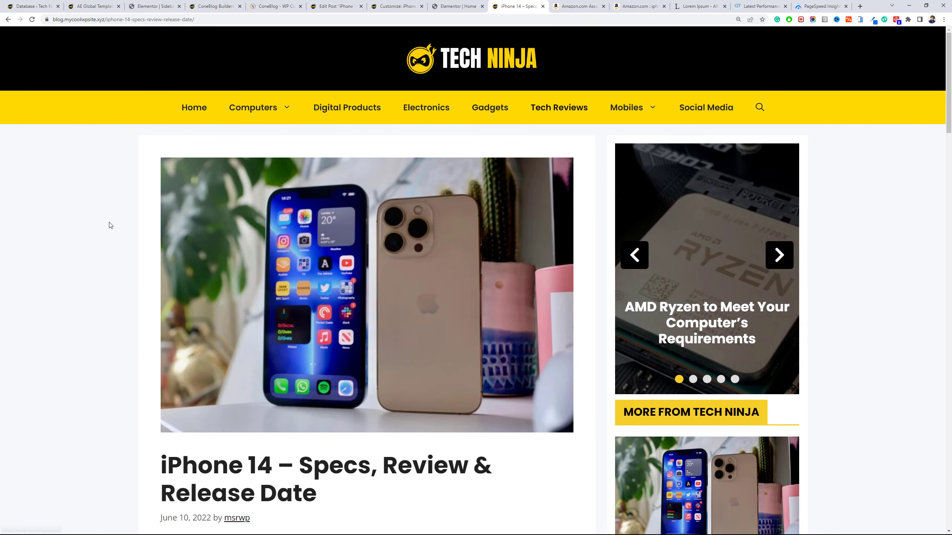
pyautogui.scroll(-10, 98, 224)
pyautogui.press('F5')
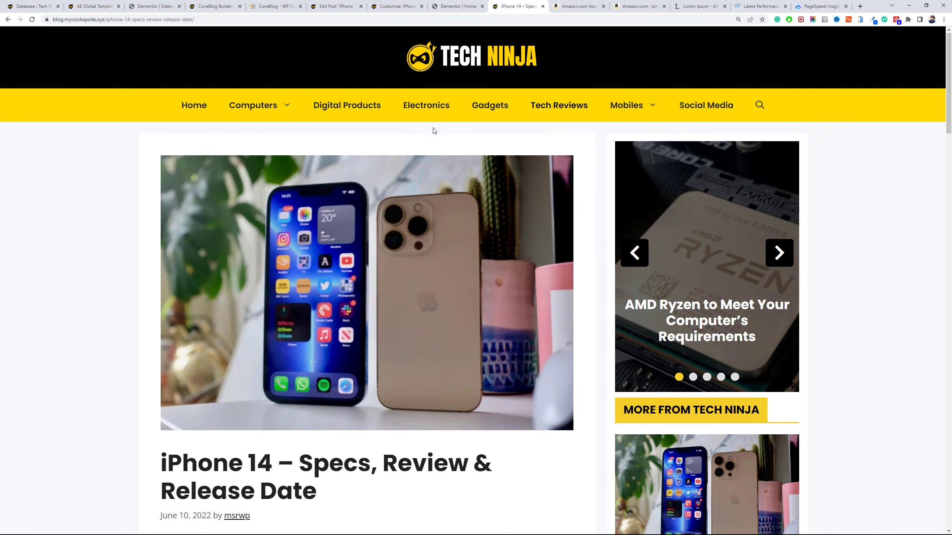
# Open the blog's home page and reload it to check how it loads and displays.
pyautogui.click(198, 116)
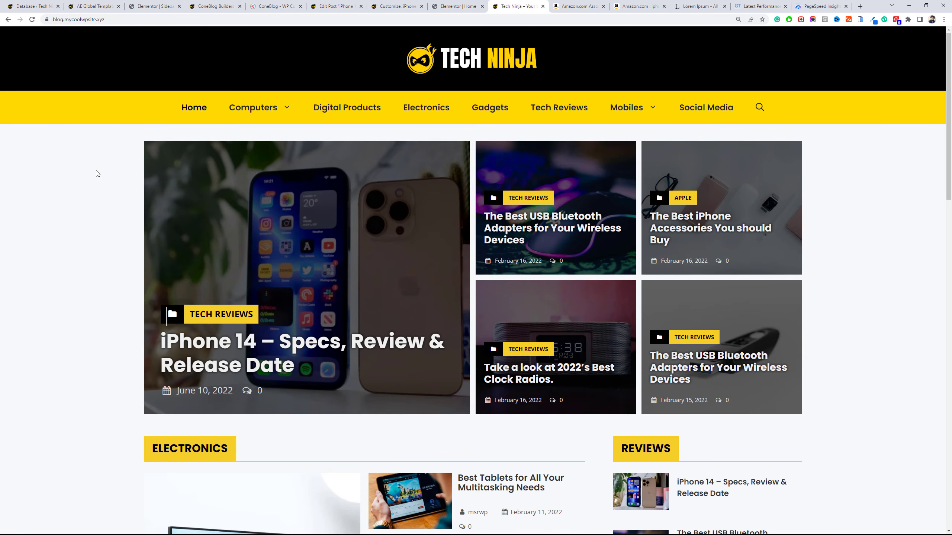
pyautogui.press('F5')
pyautogui.click(33, 19)
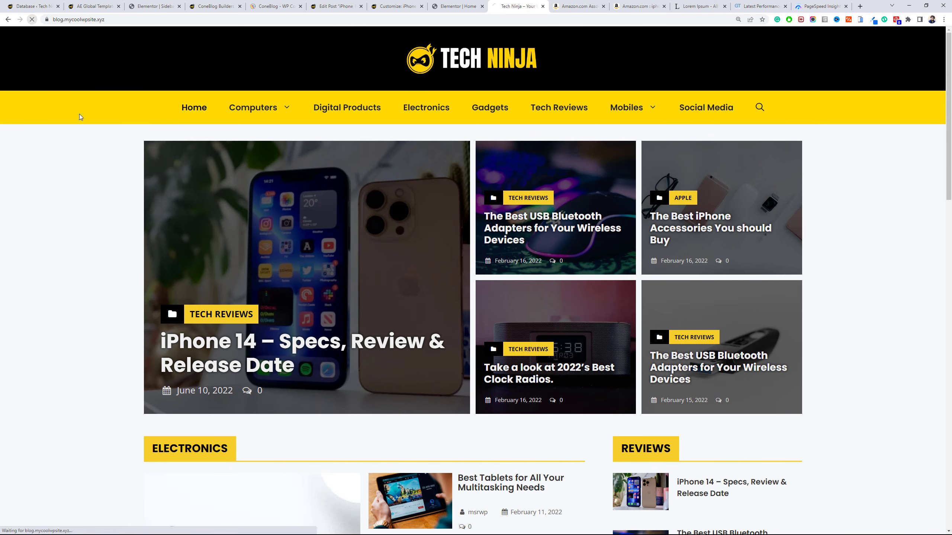
pyautogui.scroll(-3, 82, 150)
pyautogui.scroll(3, 86, 186)
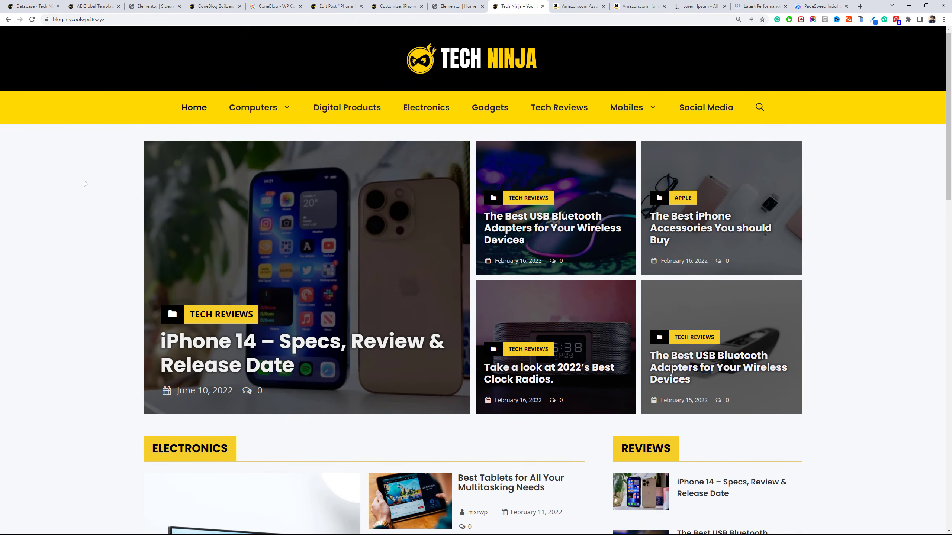
# Copy the home page's address and re-test the site in GTmetrix.
pyautogui.click(154, 19)
pyautogui.rightClick(154, 19)
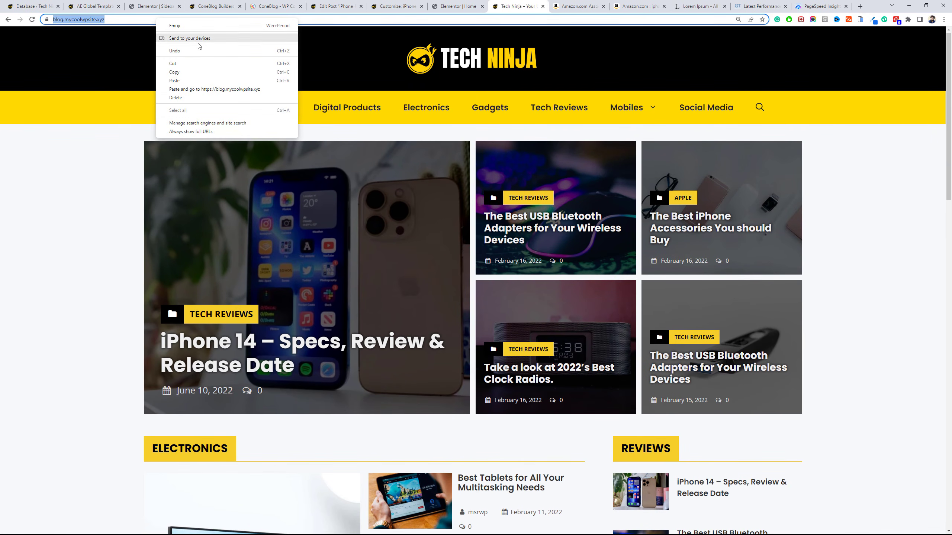
pyautogui.click(206, 74)
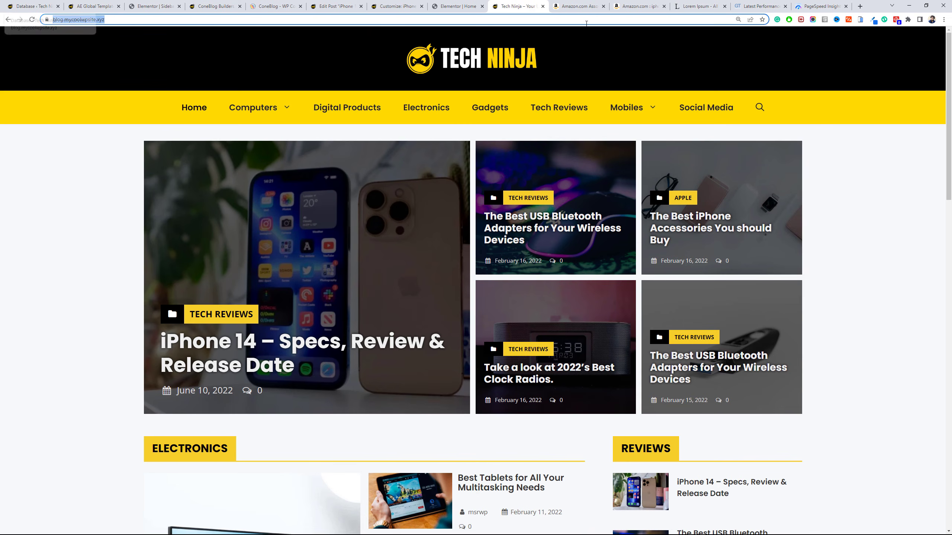
pyautogui.click(736, 6)
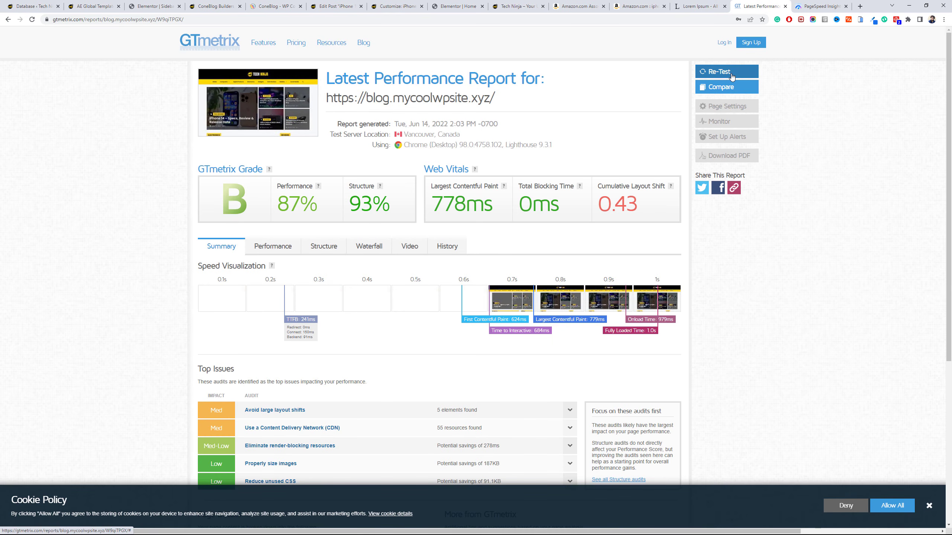
pyautogui.click(730, 74)
# Analyze the site again in PageSpeed Insights and expand the "Reduce initial server response time" suggestion in the mobile results.
pyautogui.hotkey('ctrl', 'Tab')
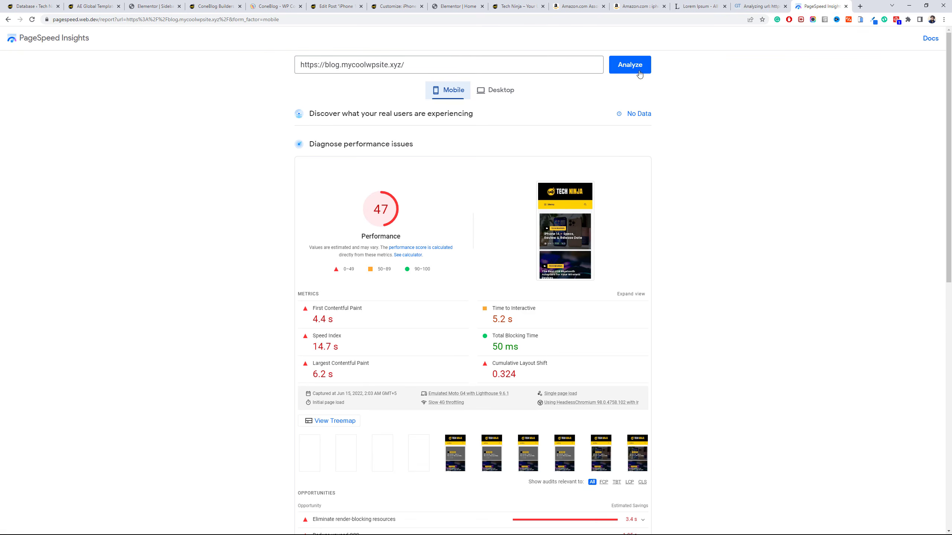
pyautogui.click(638, 74)
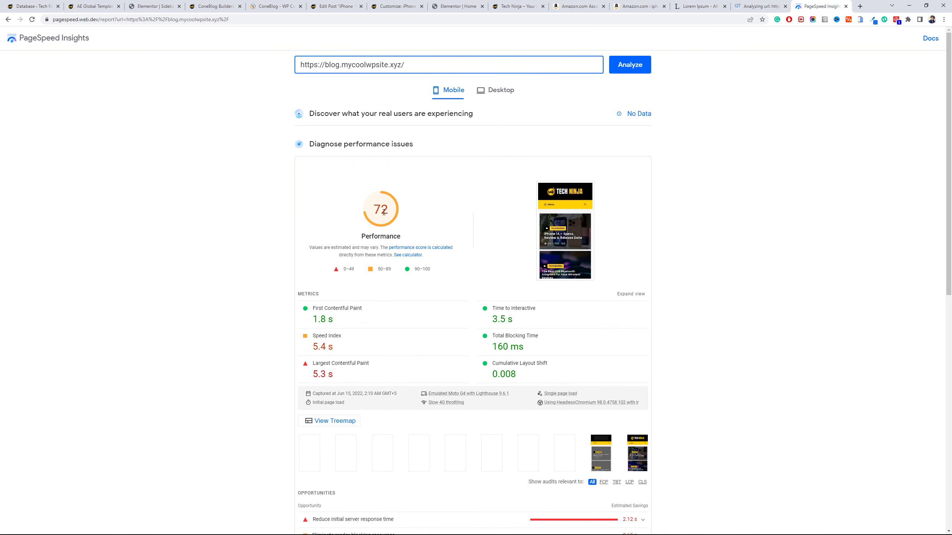
pyautogui.scroll(-5, 384, 212)
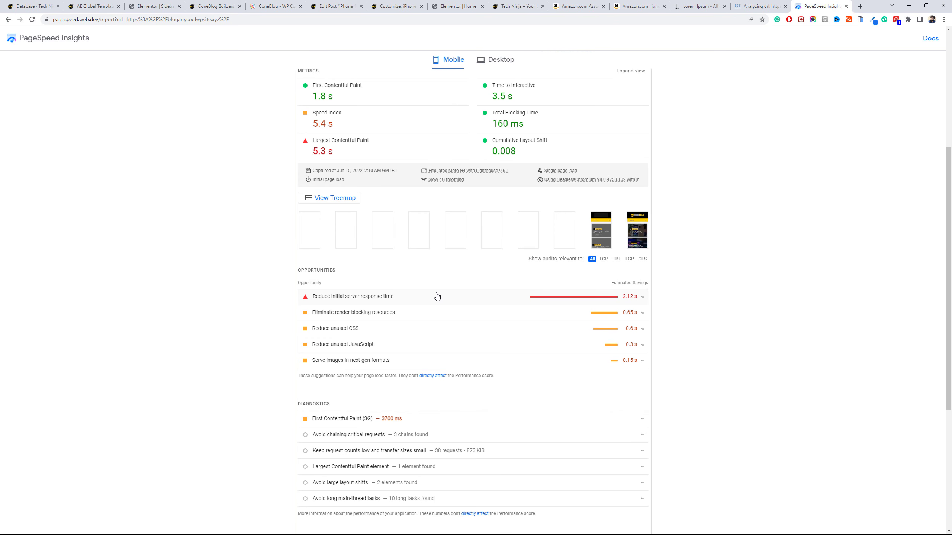
pyautogui.click(437, 297)
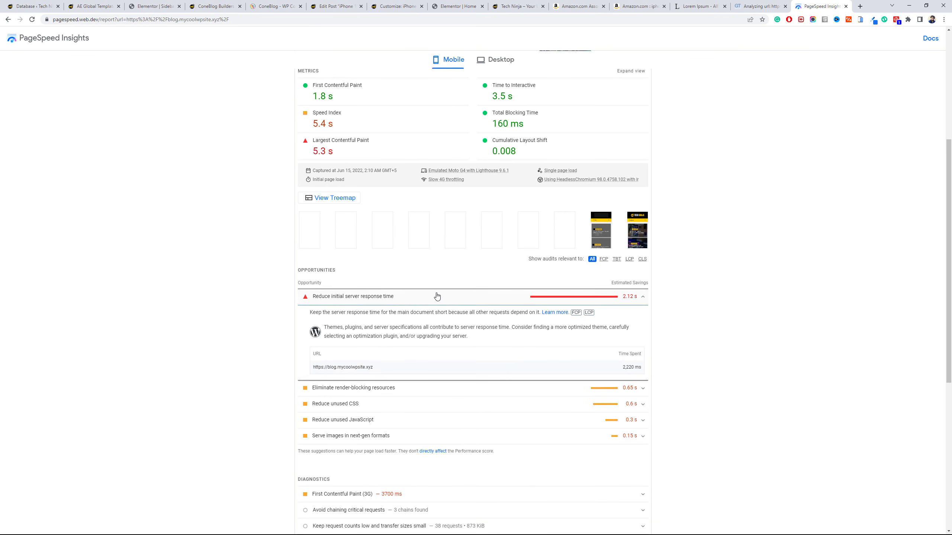
pyautogui.moveTo(468, 336); pyautogui.dragTo(249, 300)
pyautogui.click(248, 297)
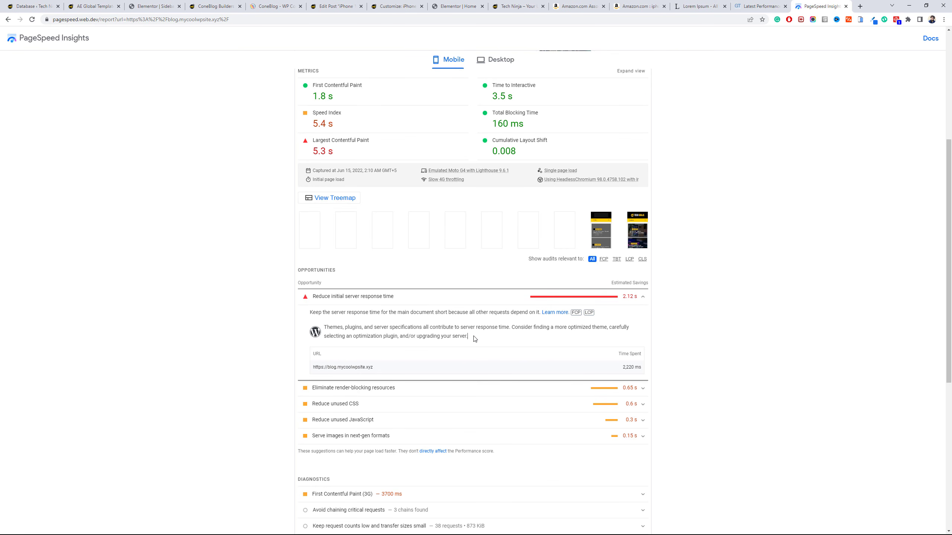
# Examine the home page's mobile results, including the server response time advice, the metrics and the performance score.
pyautogui.moveTo(474, 338); pyautogui.dragTo(262, 303)
pyautogui.click(249, 266)
pyautogui.scroll(5, 254, 252)
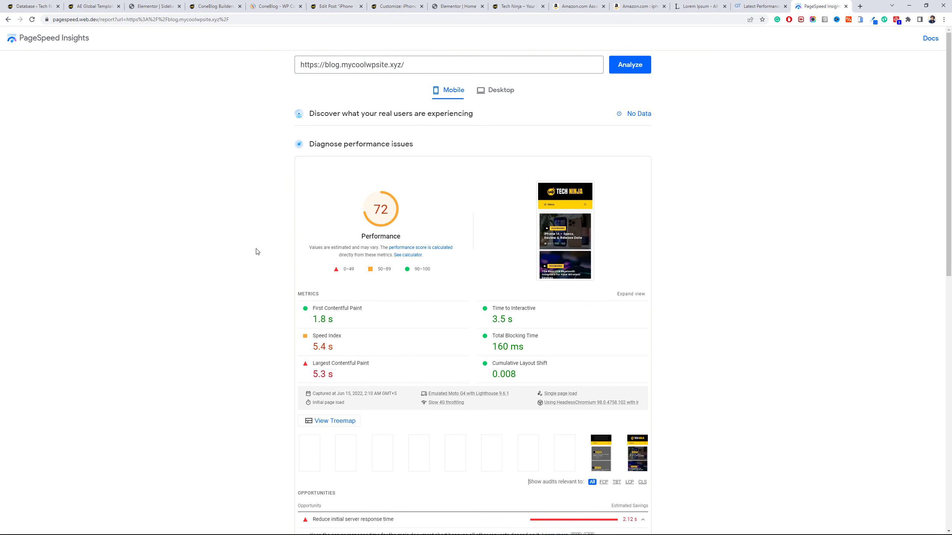
pyautogui.scroll(-3, 255, 252)
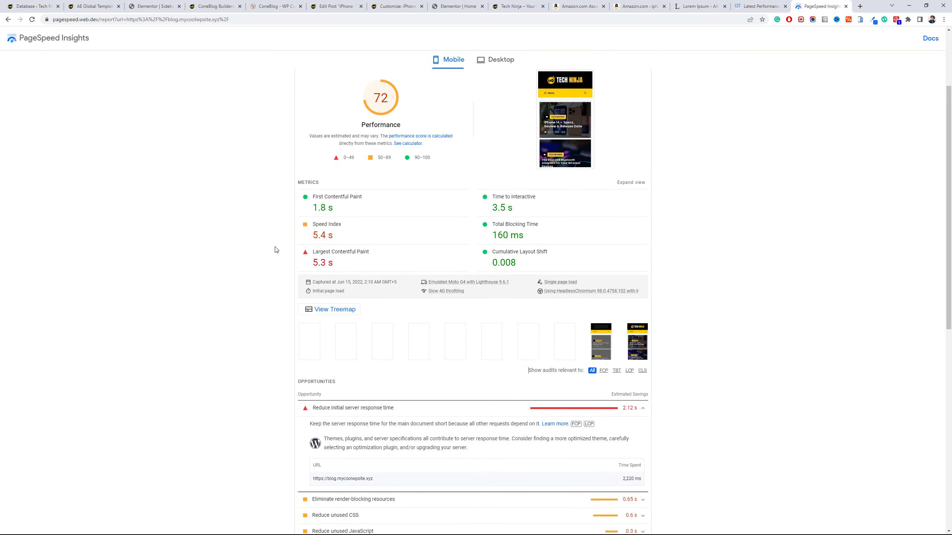
pyautogui.scroll(1, 275, 248)
pyautogui.scroll(-1, 275, 248)
pyautogui.scroll(3, 258, 249)
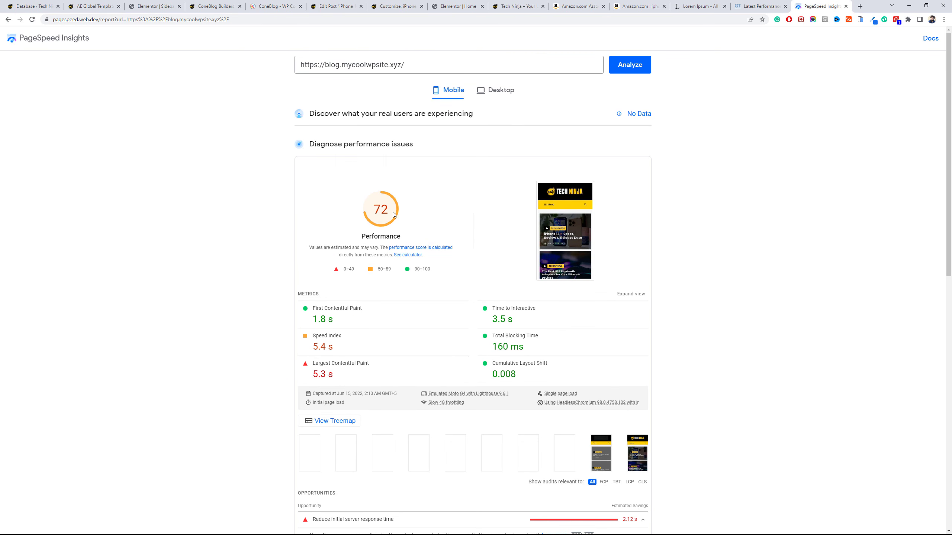
pyautogui.moveTo(389, 212); pyautogui.dragTo(375, 211)
pyautogui.click(403, 220)
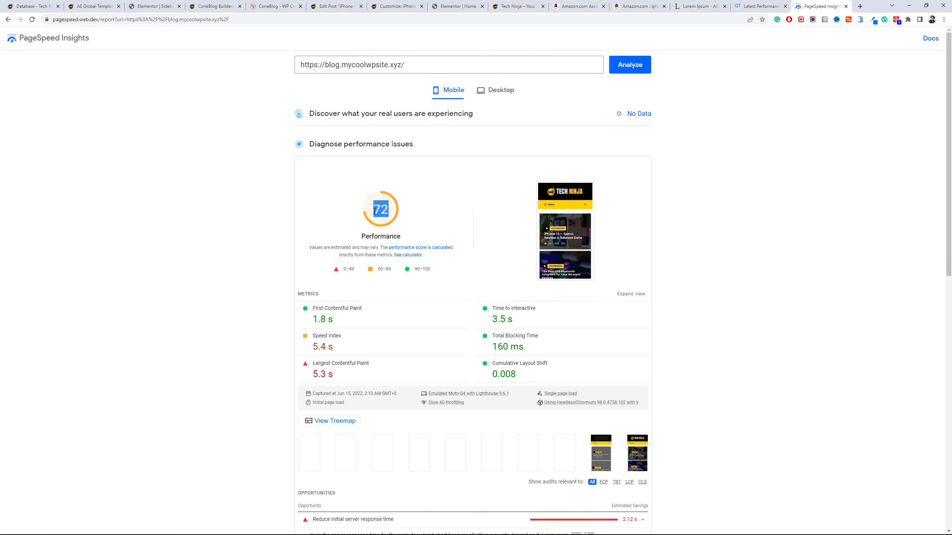
# Review the home page's desktop score, metrics and suggestions, and compare them with the mobile results.
pyautogui.click(495, 90)
pyautogui.moveTo(390, 212); pyautogui.dragTo(358, 203)
pyautogui.click(270, 202)
pyautogui.scroll(-1, 270, 202)
pyautogui.scroll(-5, 270, 202)
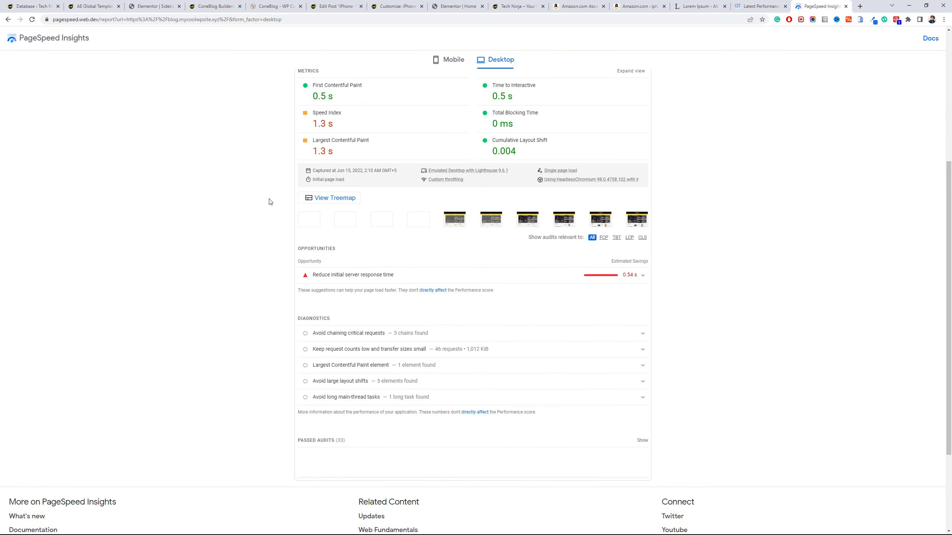
pyautogui.scroll(3, 270, 202)
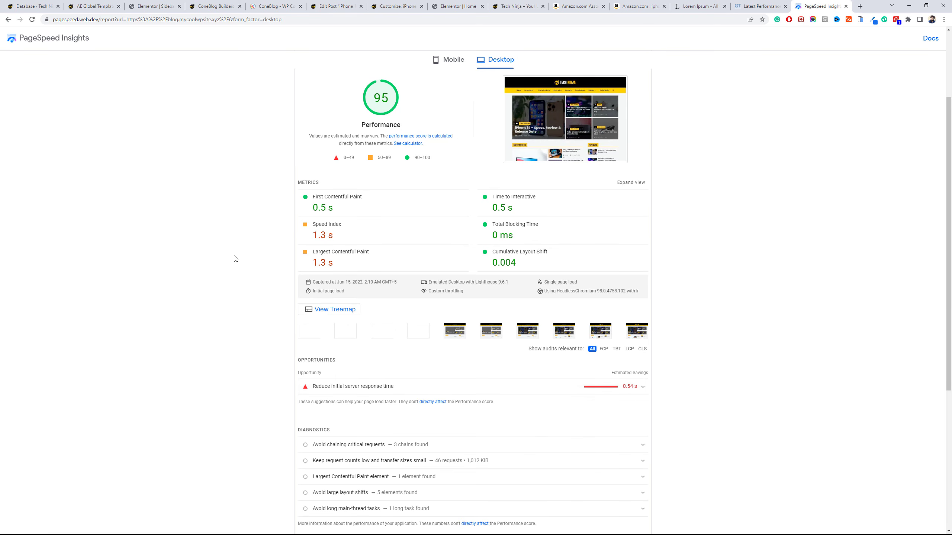
pyautogui.scroll(3, 236, 261)
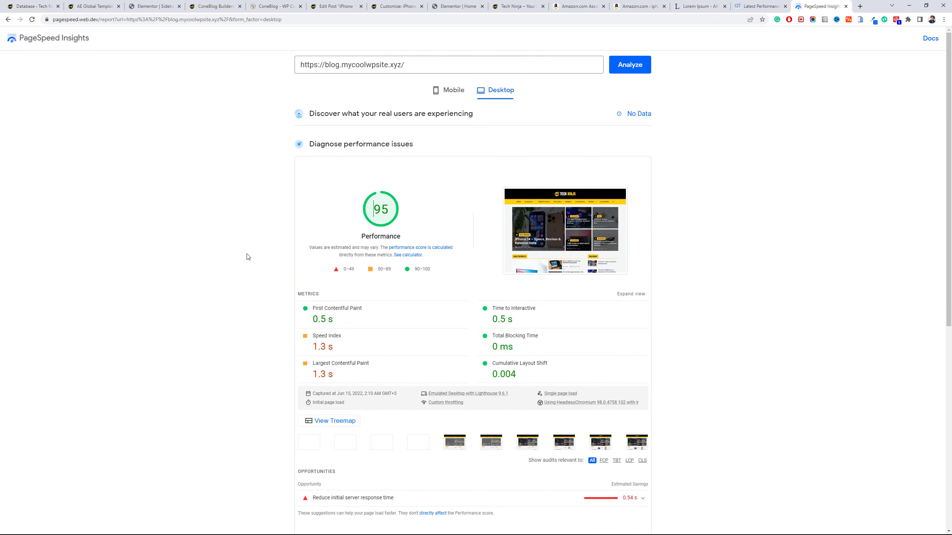
pyautogui.click(449, 91)
pyautogui.click(490, 91)
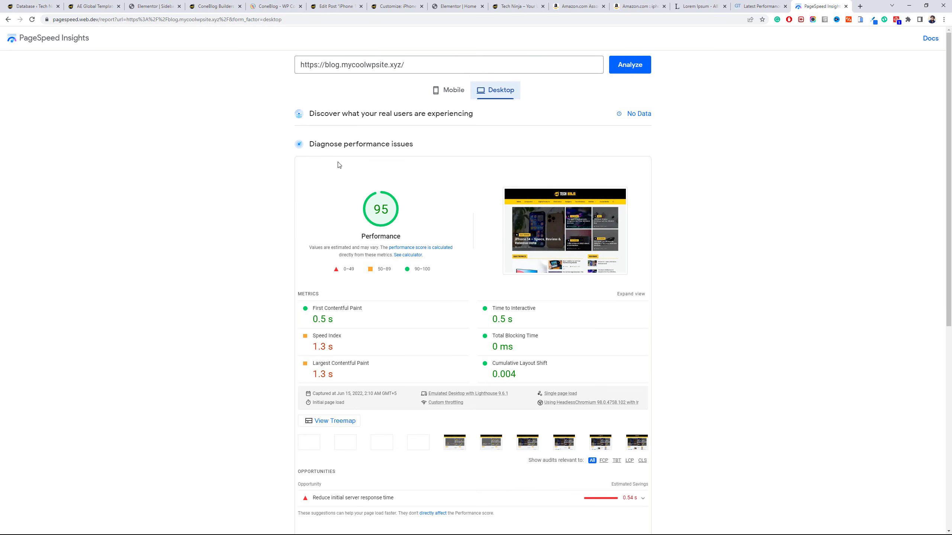
pyautogui.click(451, 92)
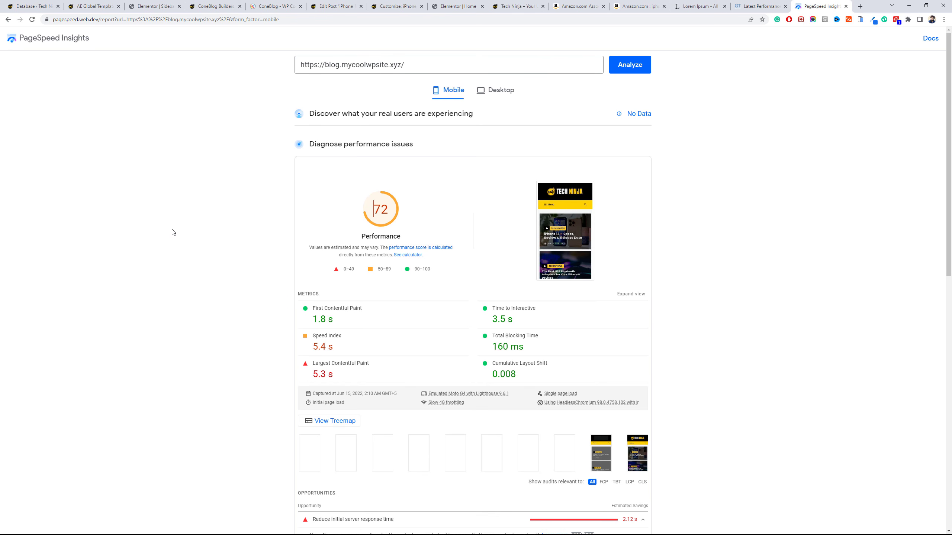
# Search Google for "google page speed" in a new tab and open the PageSpeed Insights site.
pyautogui.click(859, 6)
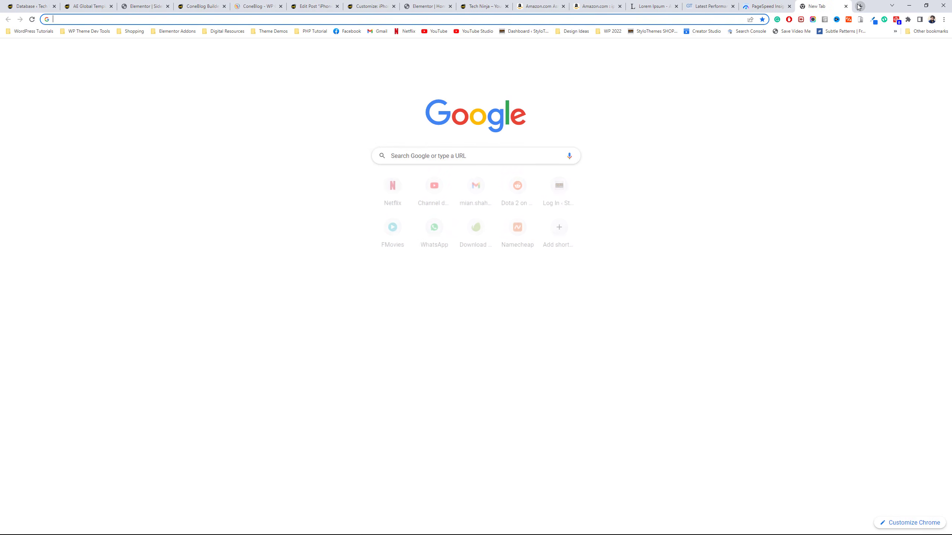
pyautogui.write('goo')
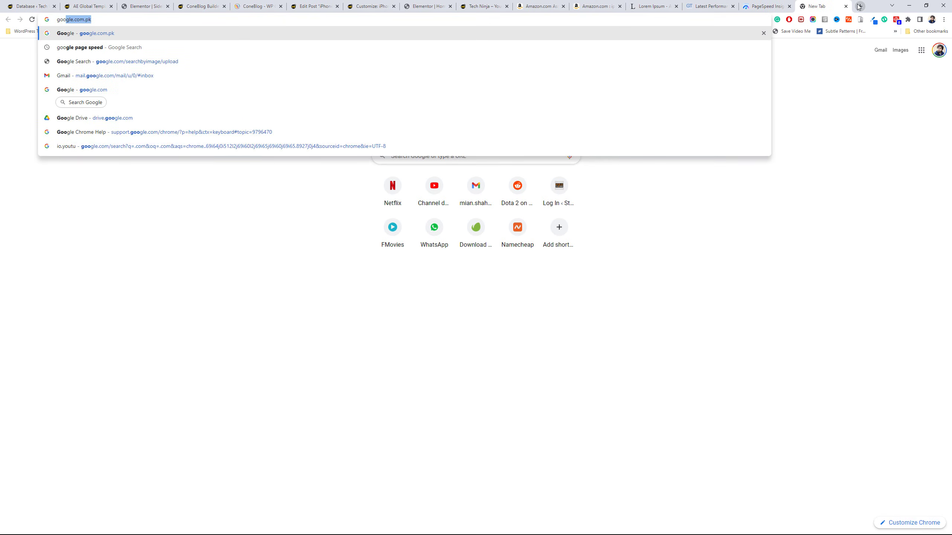
pyautogui.write('gle')
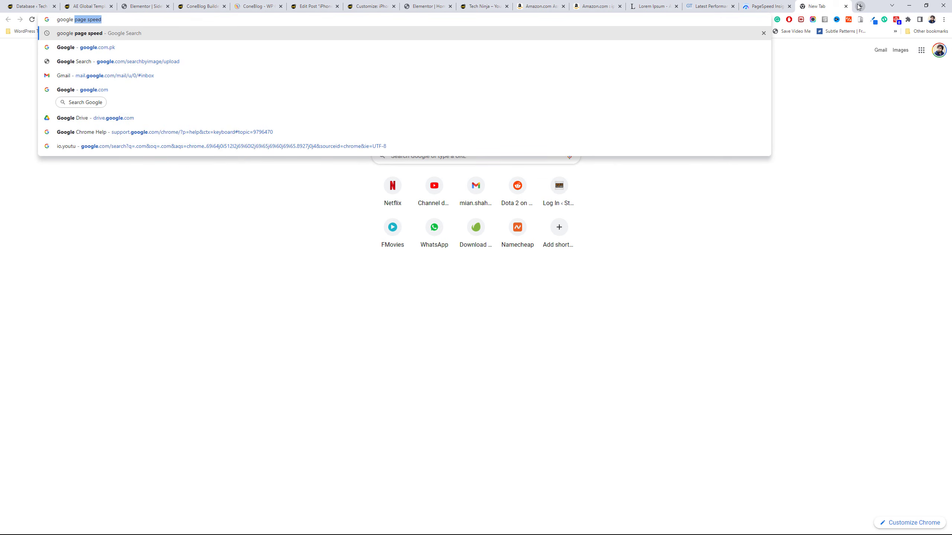
pyautogui.press('Return')
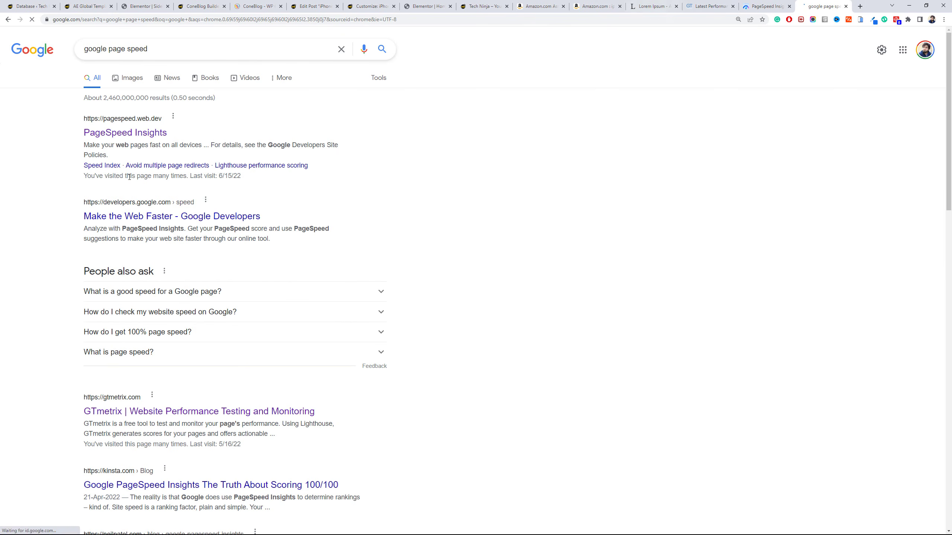
pyautogui.click(133, 133)
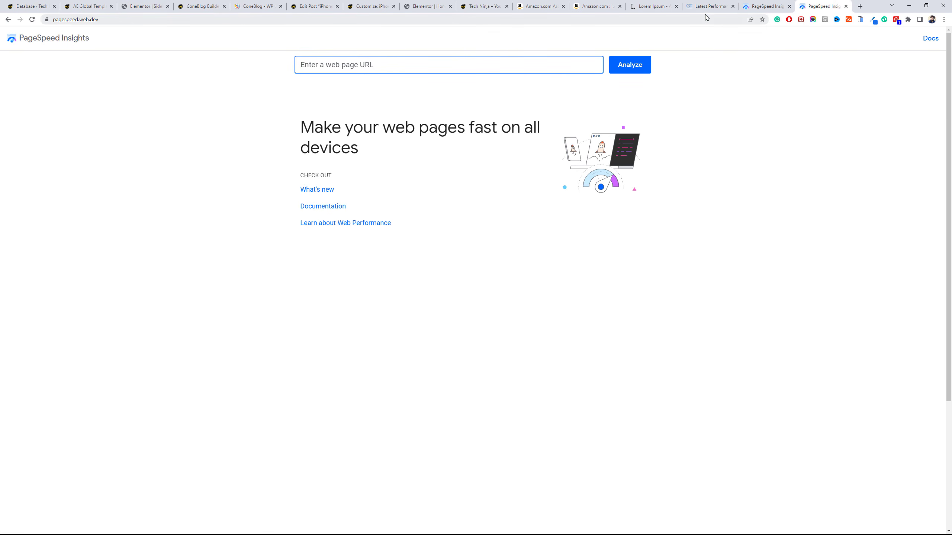
# Open the GTmetrix home page in a new tab and place that tab after the blank PageSpeed Insights one.
pyautogui.click(770, 3)
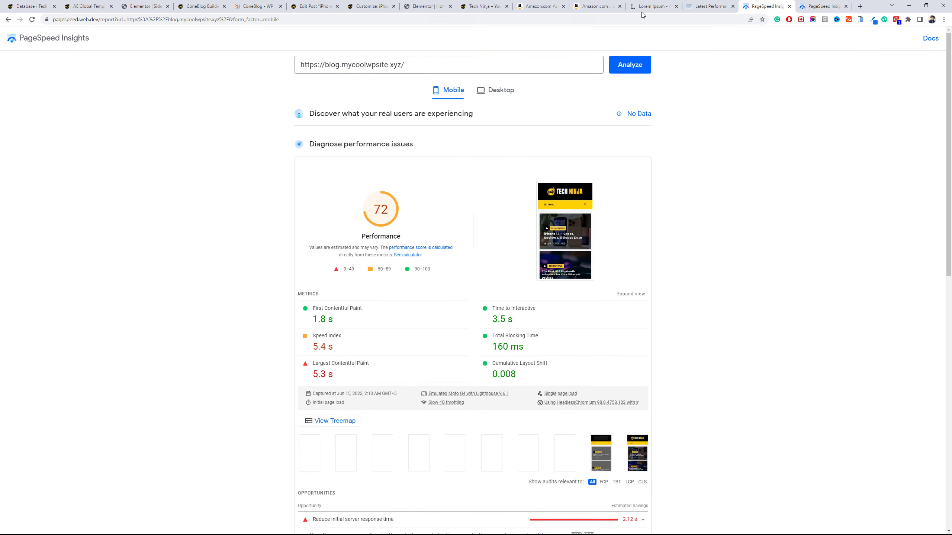
pyautogui.click(688, 4)
pyautogui.rightClick(213, 44)
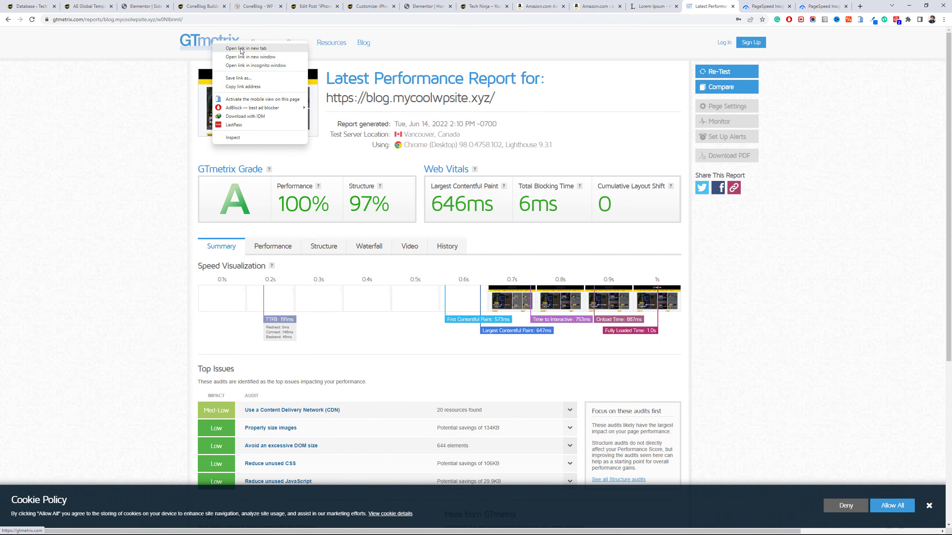
pyautogui.click(228, 48)
pyautogui.click(704, 7)
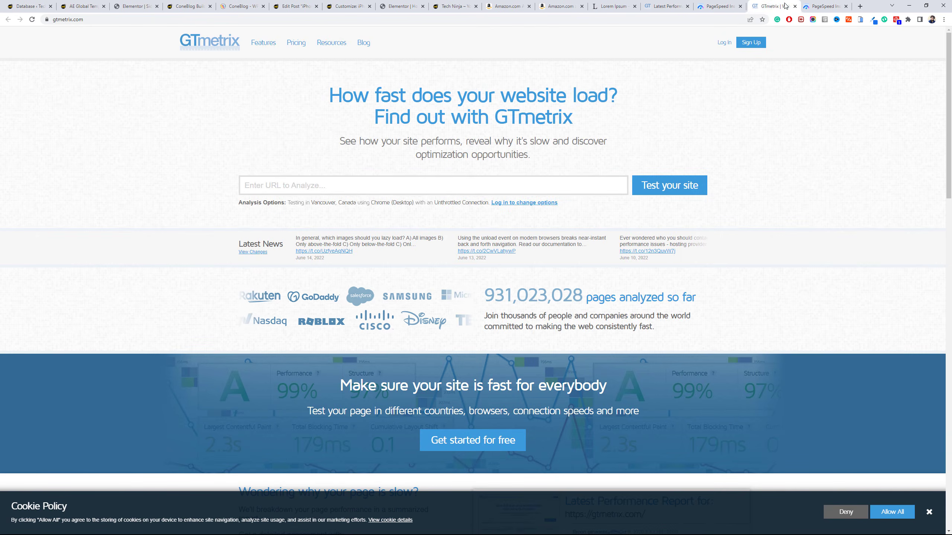
pyautogui.moveTo(704, 8); pyautogui.dragTo(824, 6)
pyautogui.click(762, 3)
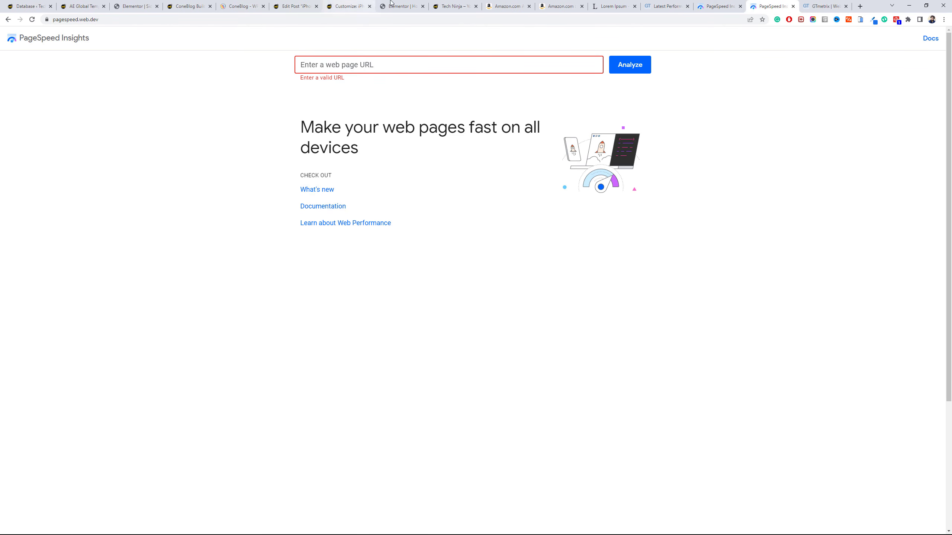
# Reload the Tech Ninja home page and open the "iPhone 14 – Specs, Review & Release Date" post from it.
pyautogui.click(450, 5)
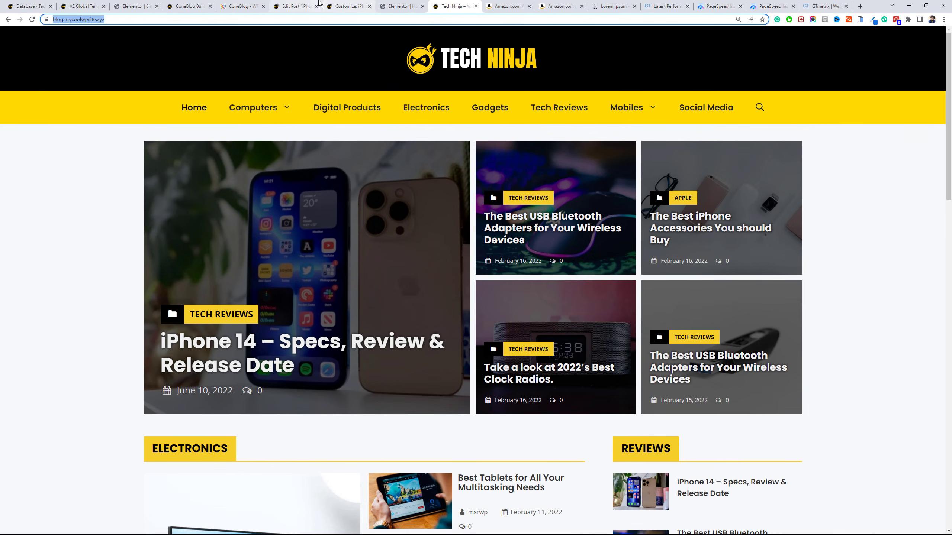
pyautogui.click(347, 5)
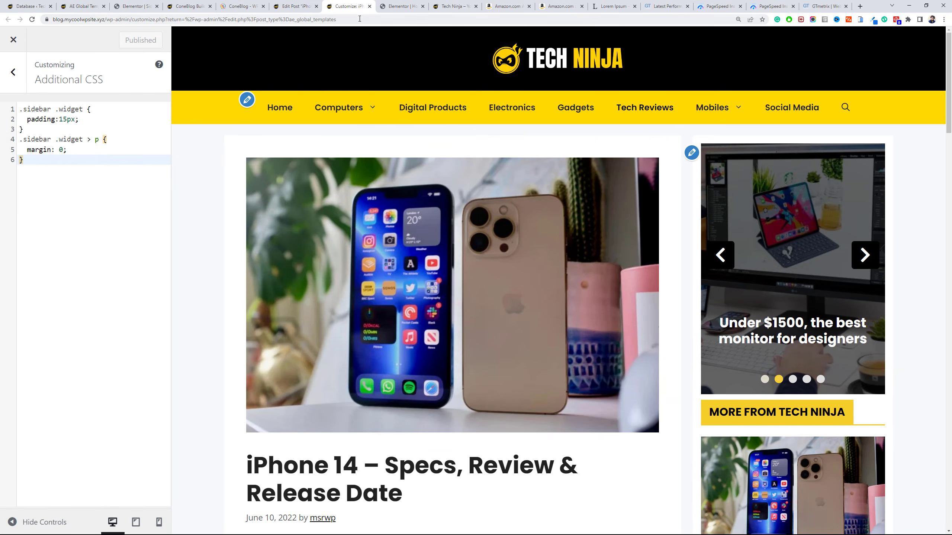
pyautogui.click(445, 5)
pyautogui.press('F5')
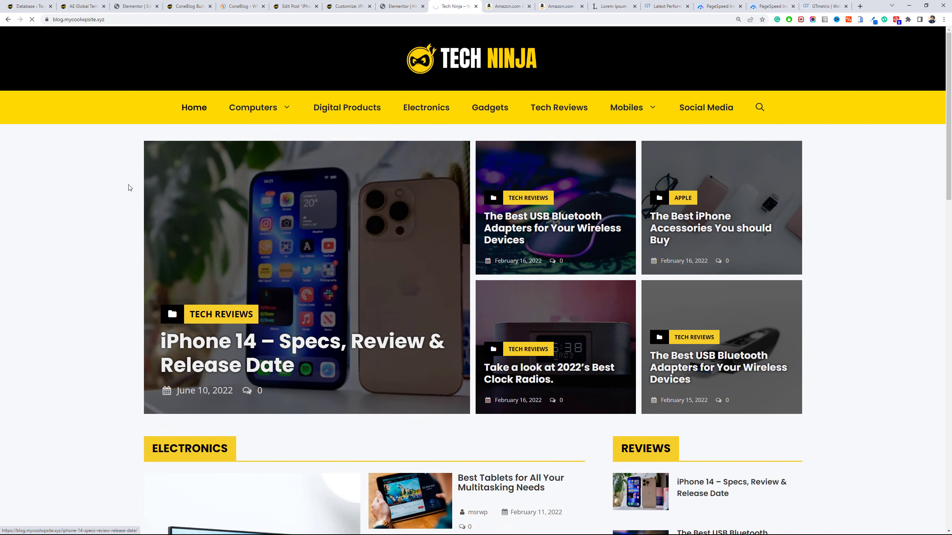
pyautogui.click(129, 187)
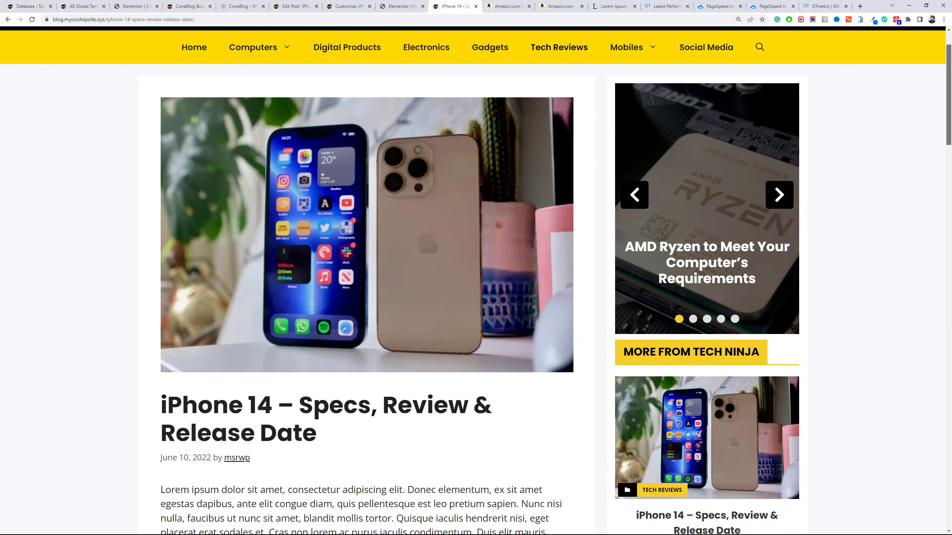
pyautogui.moveTo(949, 101)
pyautogui.mouseDown()
pyautogui.moveTo(948, 347)
pyautogui.moveTo(948, 98)
pyautogui.mouseUp()
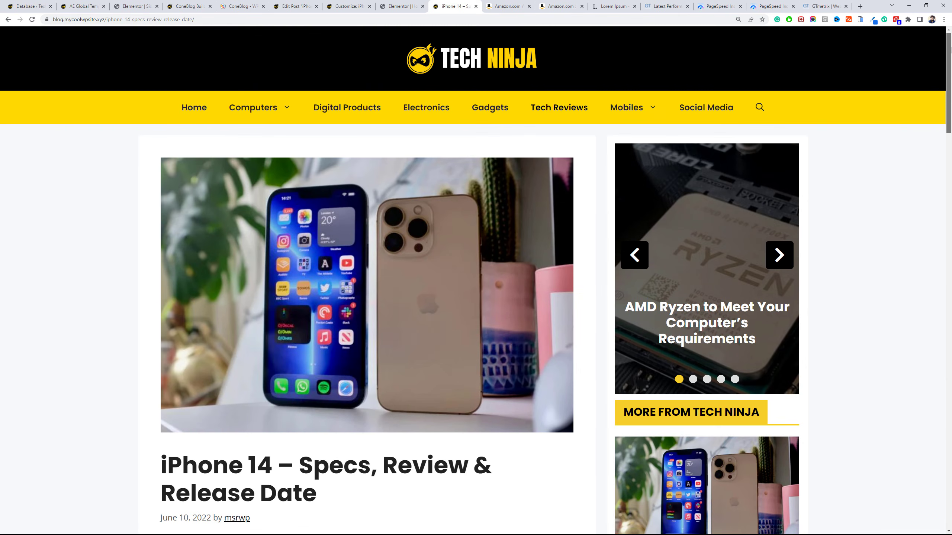
# Copy the iPhone 14 post's address and analyze it in the blank PageSpeed Insights tab.
pyautogui.click(435, 19)
pyautogui.rightClick(435, 19)
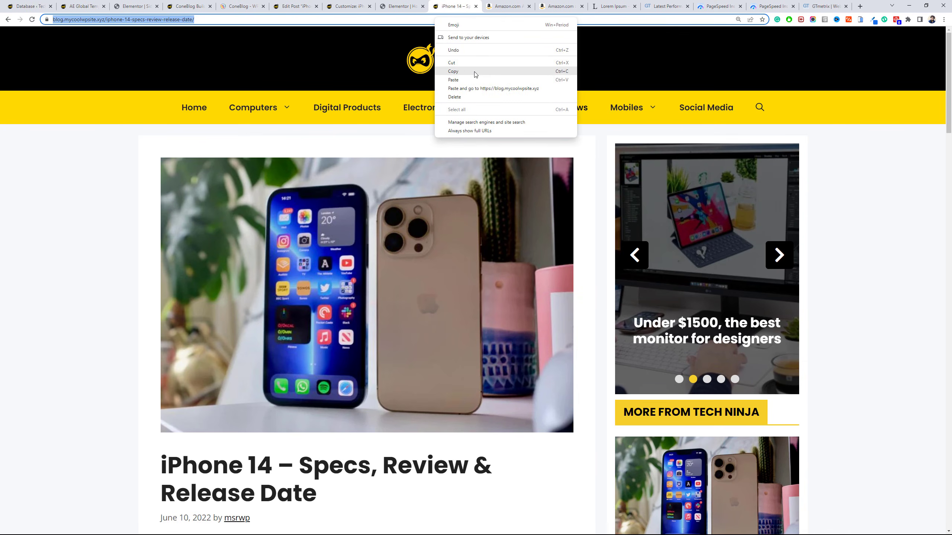
pyautogui.click(473, 71)
pyautogui.click(771, 6)
pyautogui.rightClick(536, 61)
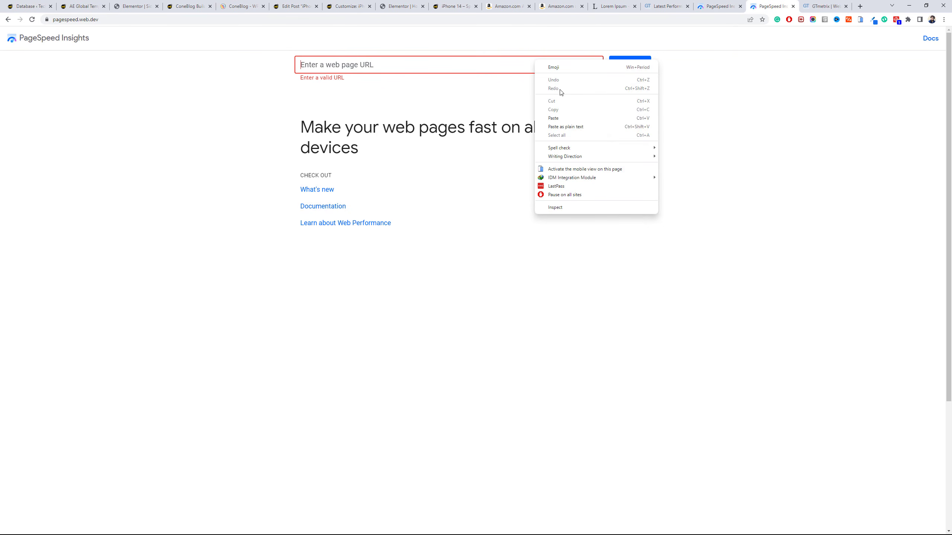
pyautogui.click(566, 118)
pyautogui.click(630, 68)
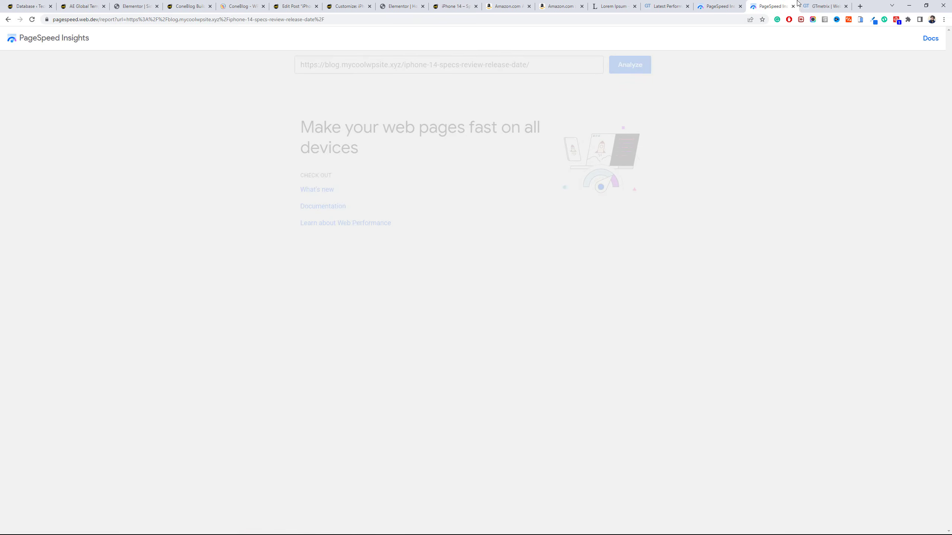
# Start a GTmetrix test of the iPhone 14 post's address and check the progress of both analyses.
pyautogui.click(800, 4)
pyautogui.rightClick(470, 192)
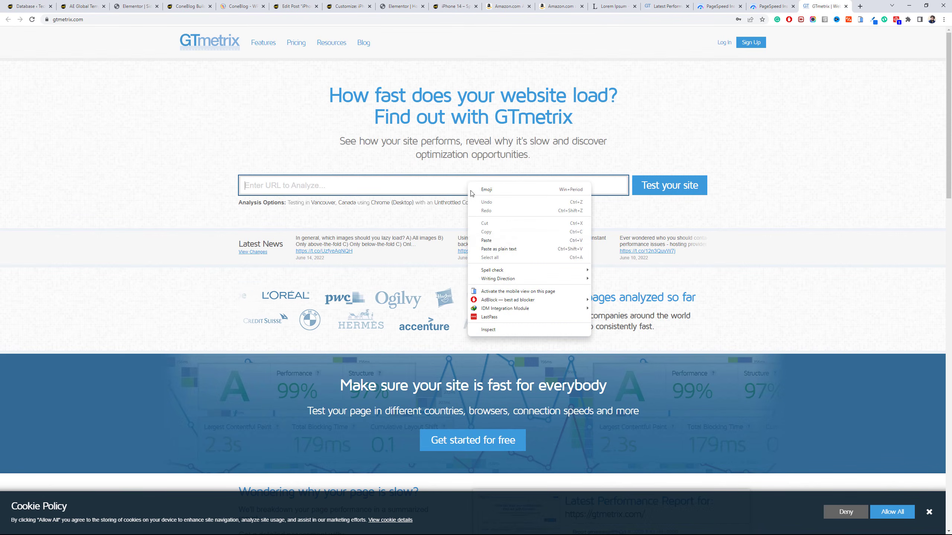
pyautogui.click(486, 240)
pyautogui.click(669, 186)
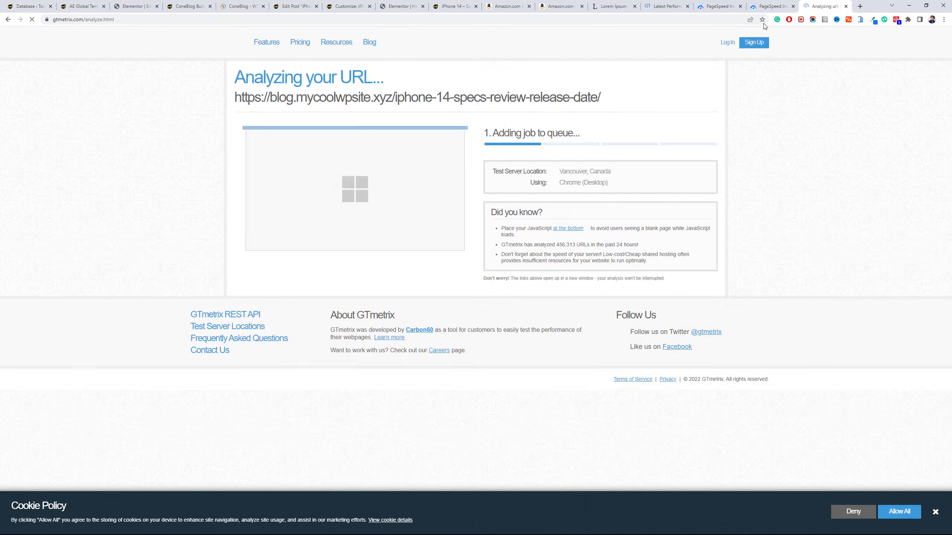
pyautogui.click(770, 6)
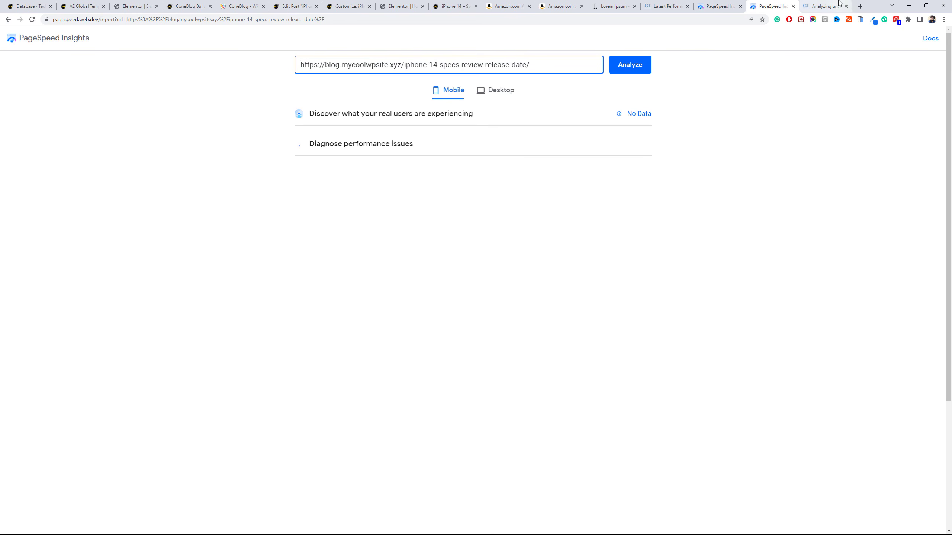
pyautogui.click(824, 6)
# Examine the iPhone 14 post's PageSpeed Insights results, covering the mobile score and suggestions and the desktop score.
pyautogui.click(779, 3)
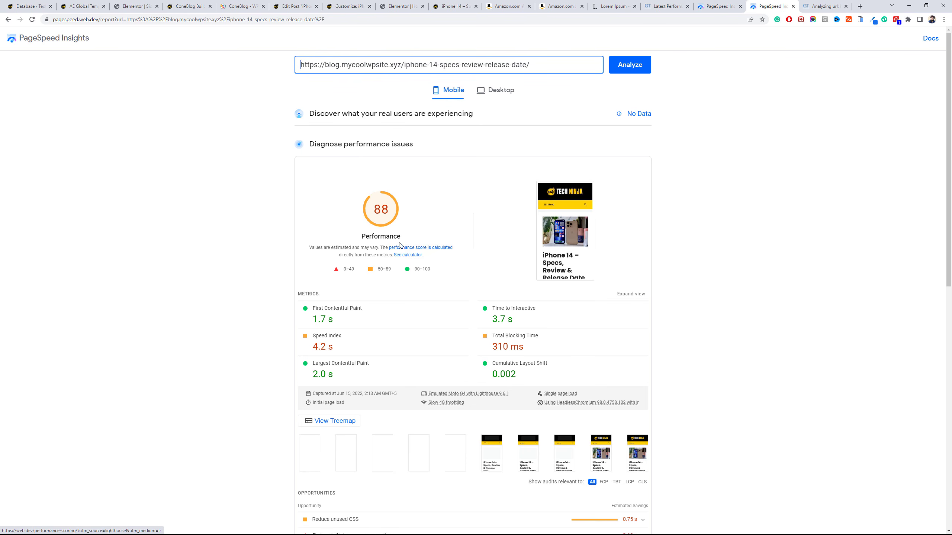
pyautogui.moveTo(391, 210); pyautogui.dragTo(385, 212)
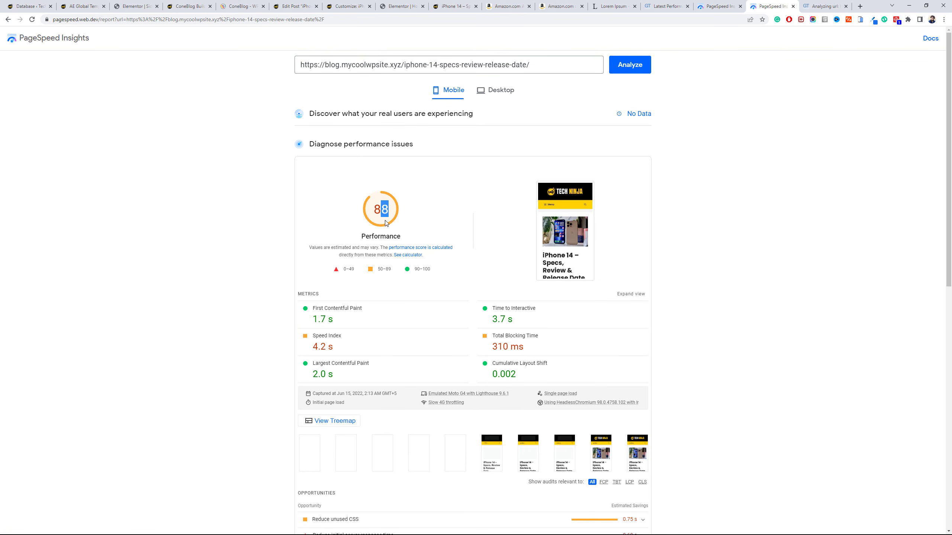
pyautogui.click(386, 215)
pyautogui.scroll(-3, 386, 214)
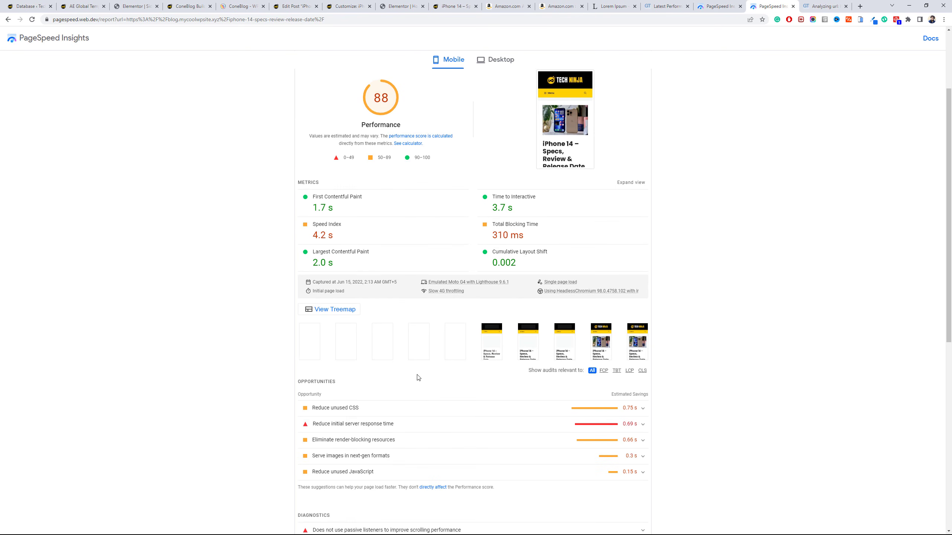
pyautogui.click(420, 422)
pyautogui.click(418, 421)
pyautogui.scroll(3, 412, 412)
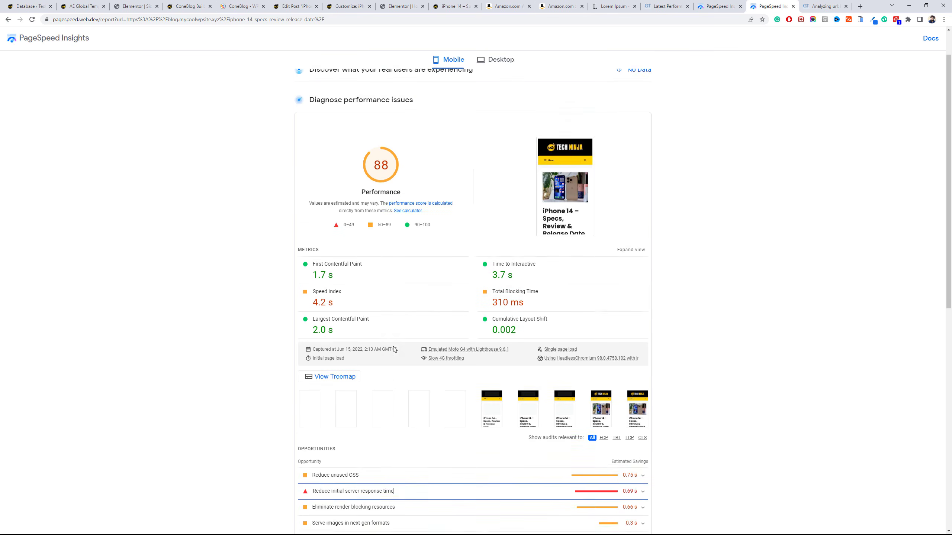
pyautogui.click(500, 91)
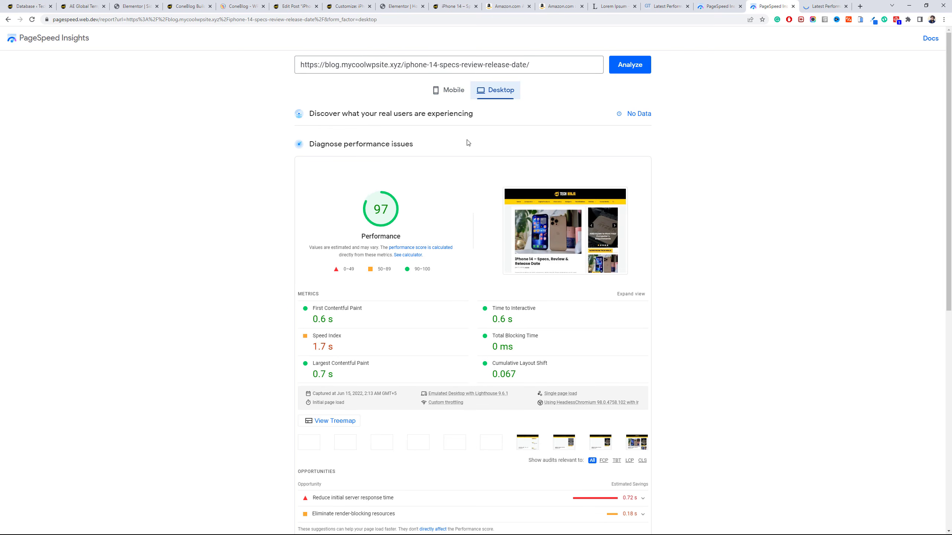
pyautogui.moveTo(392, 214); pyautogui.dragTo(372, 212)
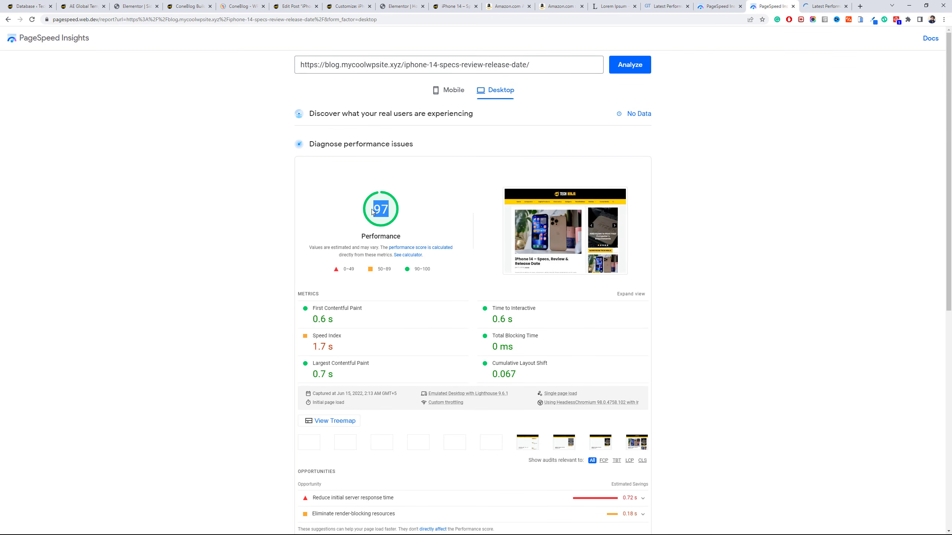
# Examine the iPhone 14 post's desktop metrics and suggestions in PageSpeed Insights and open its GTmetrix report.
pyautogui.scroll(-4, 336, 222)
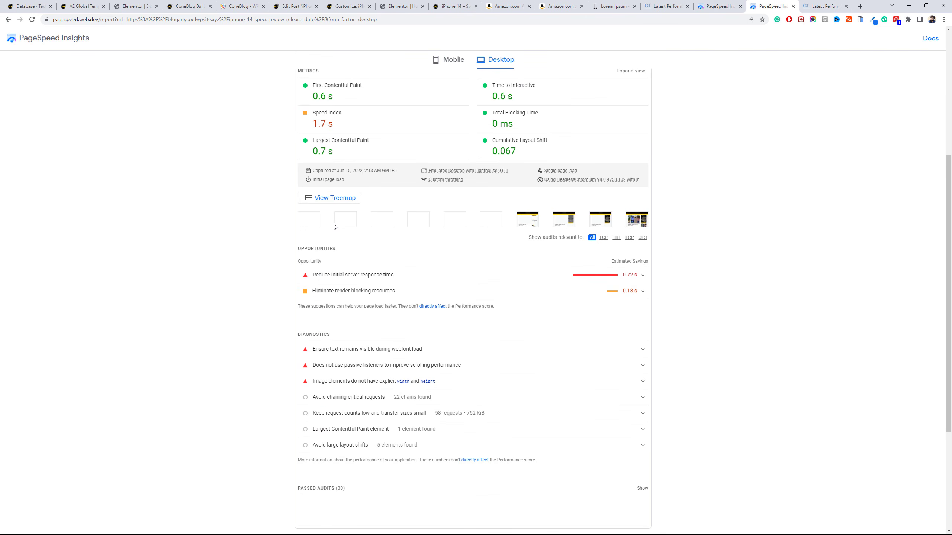
pyautogui.scroll(4, 325, 224)
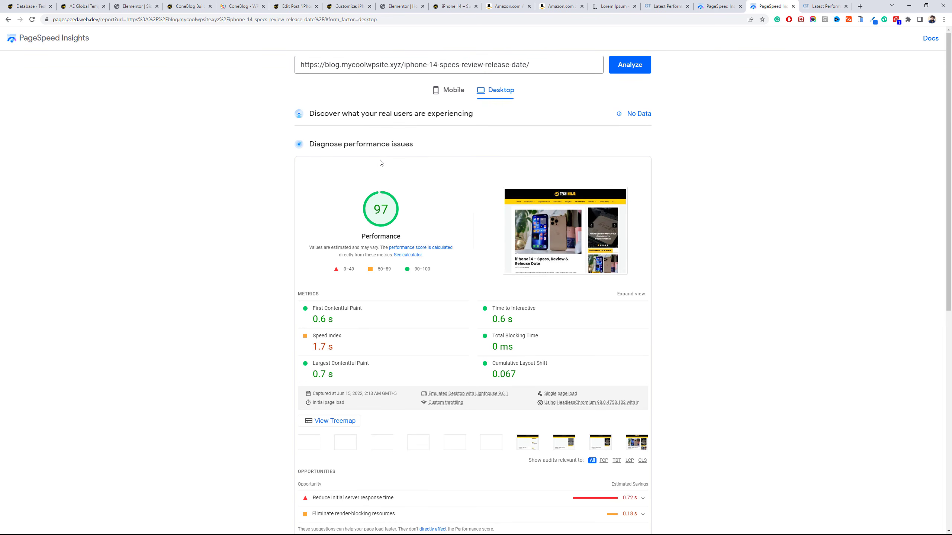
pyautogui.moveTo(335, 348); pyautogui.dragTo(304, 350)
pyautogui.click(823, 6)
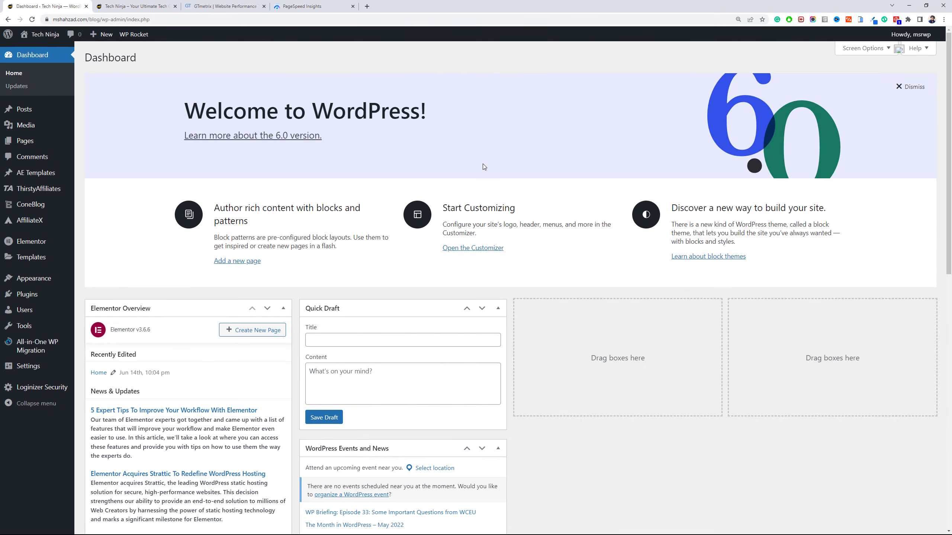
# Reload the Tech Ninja home page on mshahzad.com and move the WordPress Events and News box to the dashboard's third column.
pyautogui.click(135, 6)
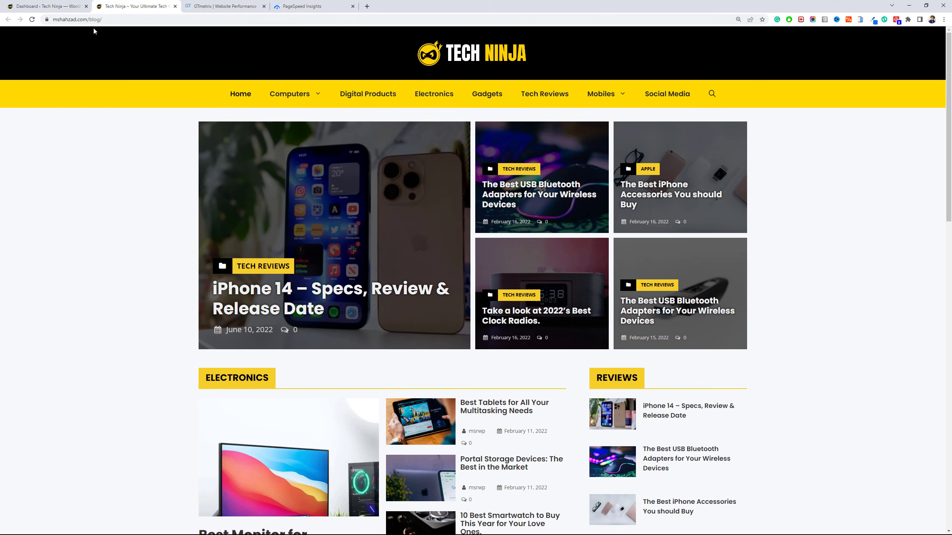
pyautogui.click(32, 19)
pyautogui.click(36, 4)
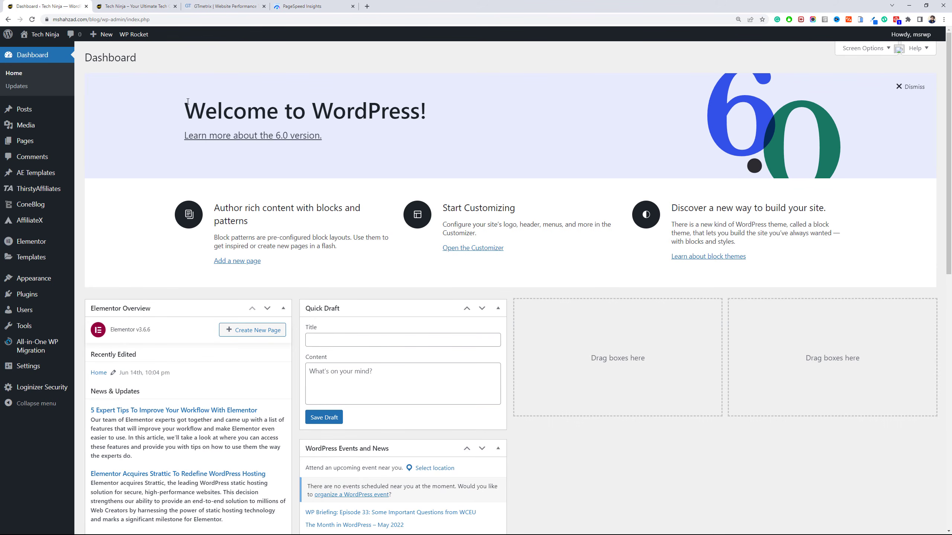
pyautogui.moveTo(434, 448); pyautogui.dragTo(652, 308)
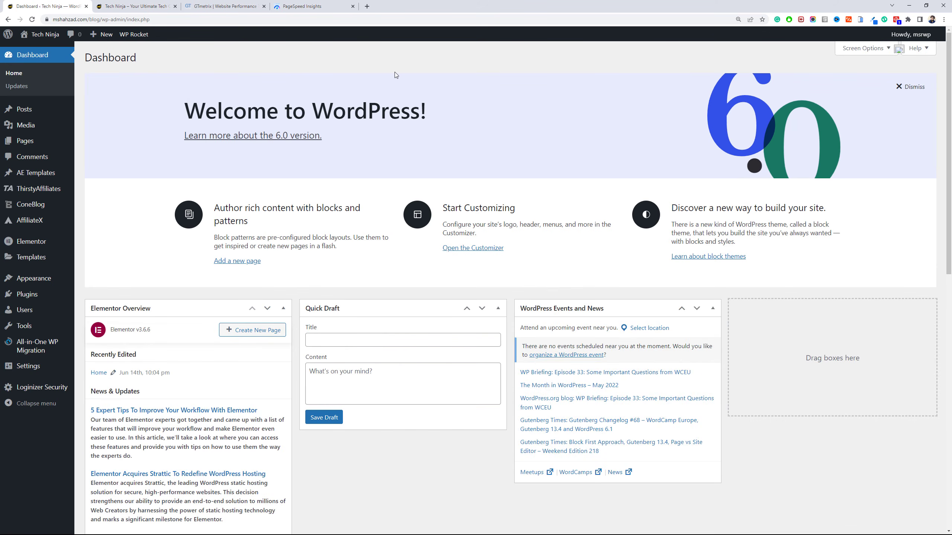
pyautogui.hotkey('ctrl', '+')
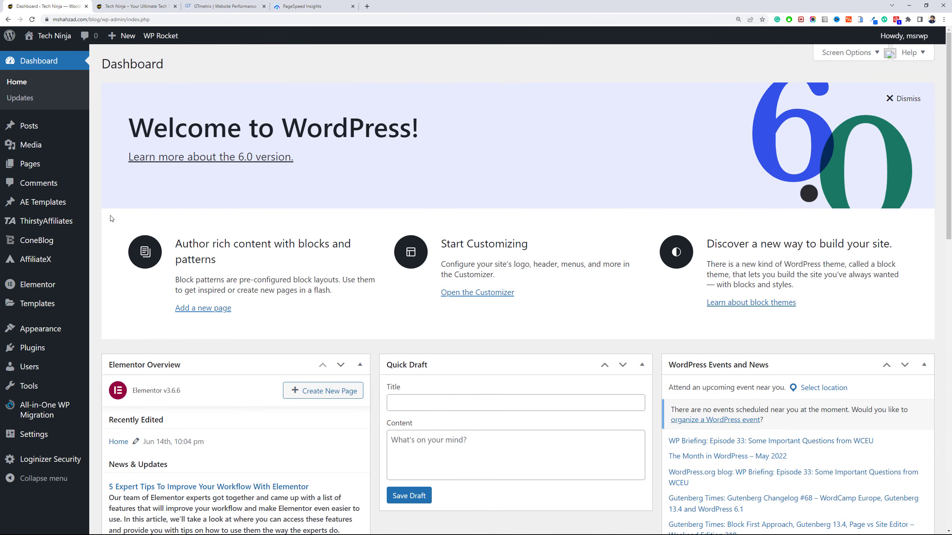
# Enable caching for logged-in WordPress users in WP Rocket's cache settings and save the changes.
pyautogui.moveTo(161, 36)
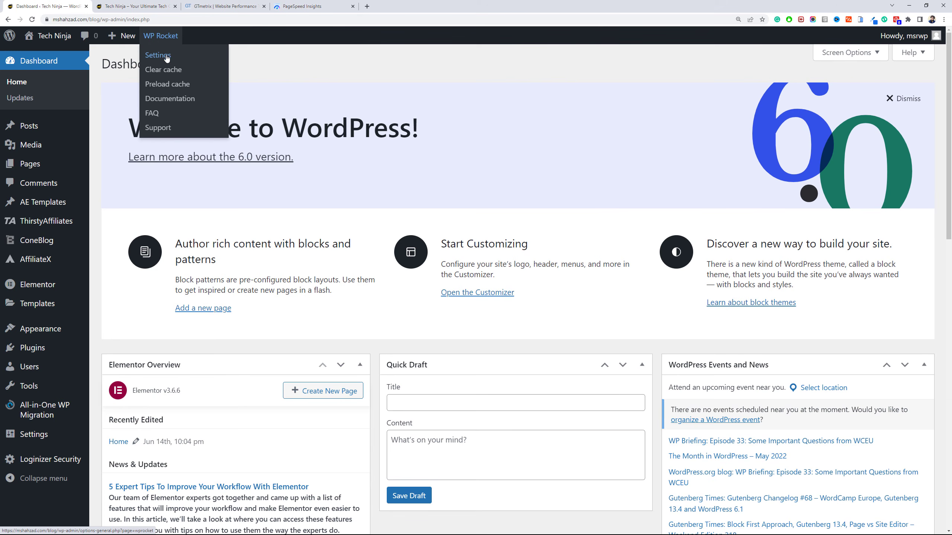
pyautogui.click(167, 57)
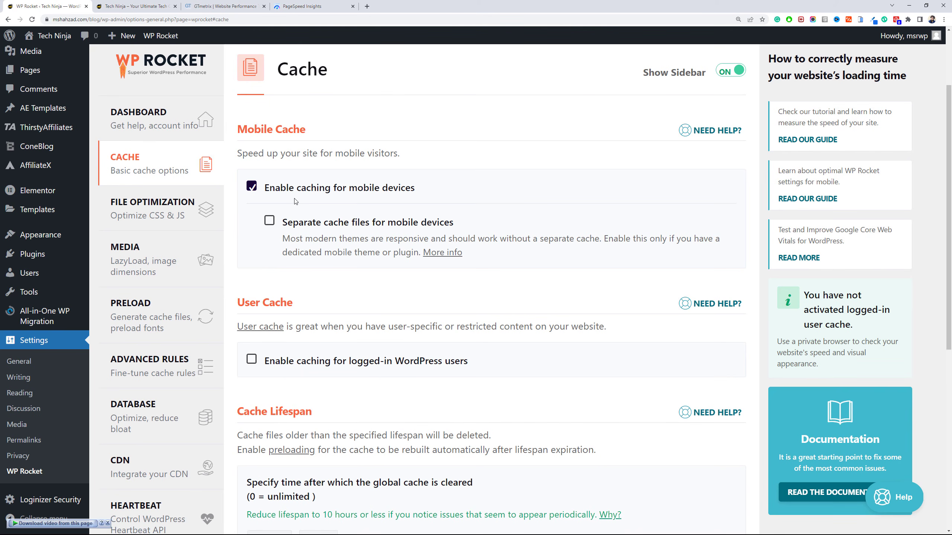
pyautogui.scroll(-3, 313, 195)
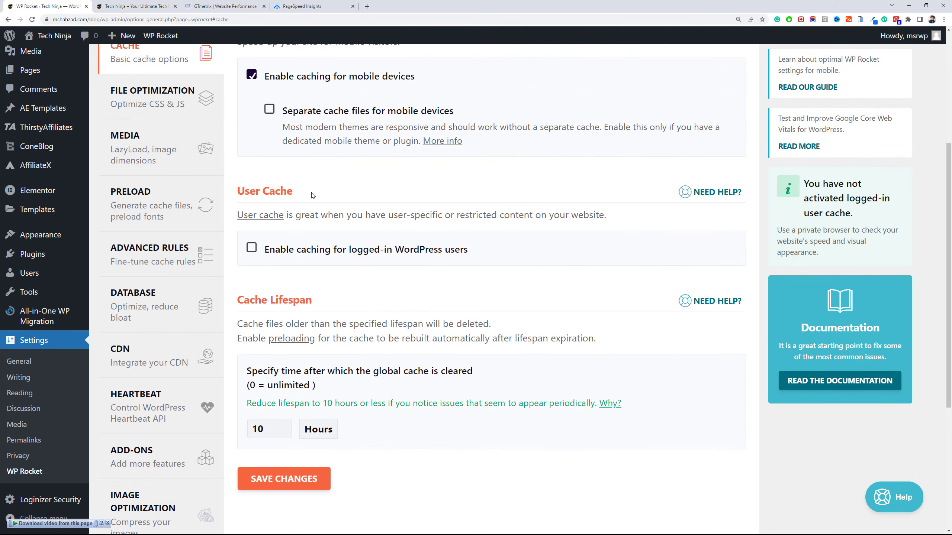
pyautogui.click(251, 249)
pyautogui.scroll(-3, 288, 252)
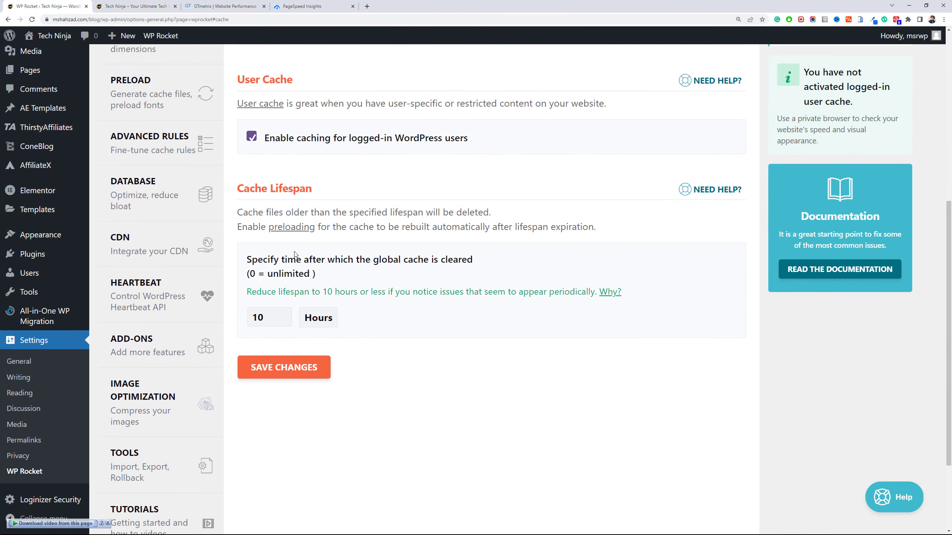
pyautogui.click(284, 367)
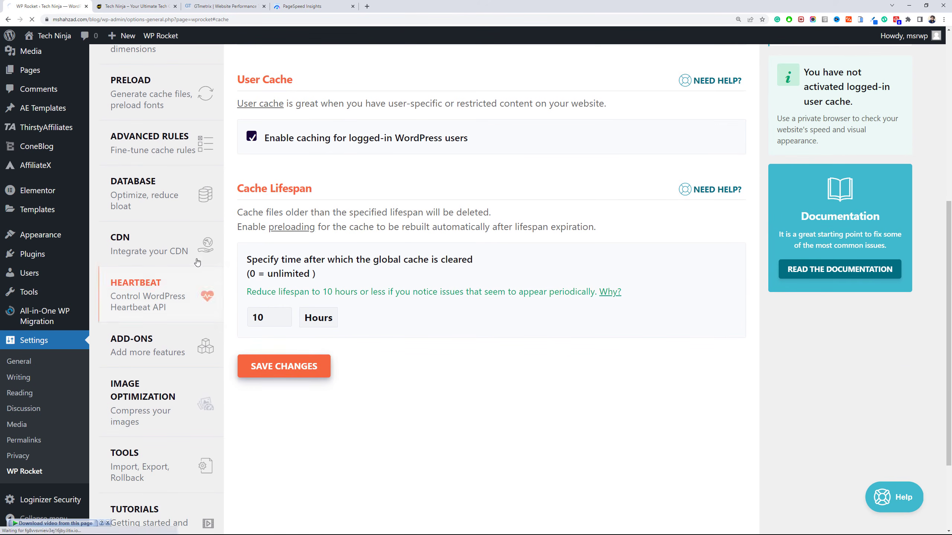
# Activate the Minify CSS files and Combine CSS files options in WP Rocket's file optimization settings.
pyautogui.scroll(3, 161, 288)
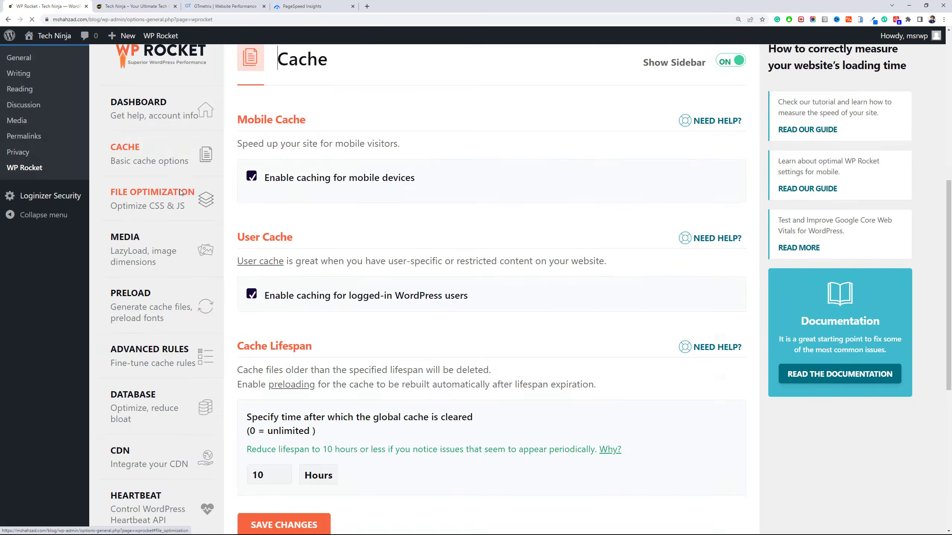
pyautogui.click(180, 192)
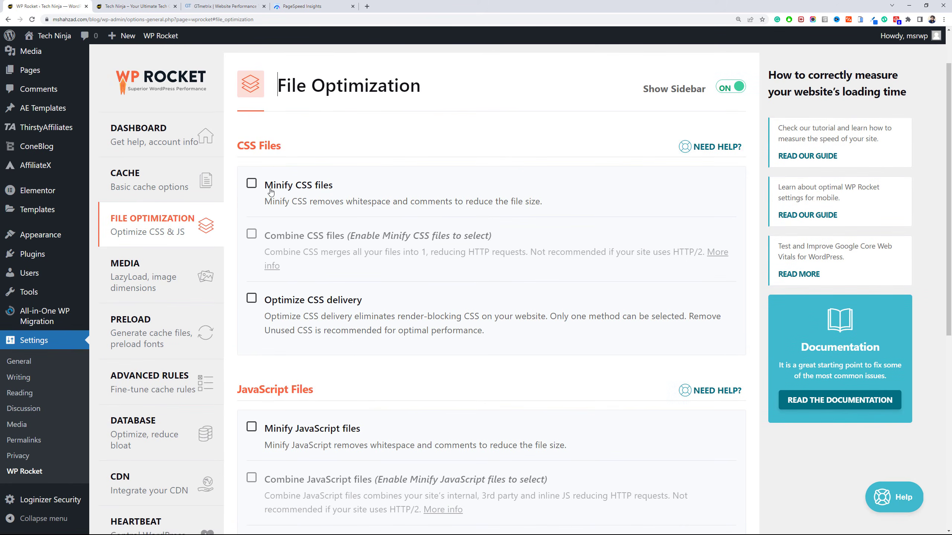
pyautogui.click(270, 192)
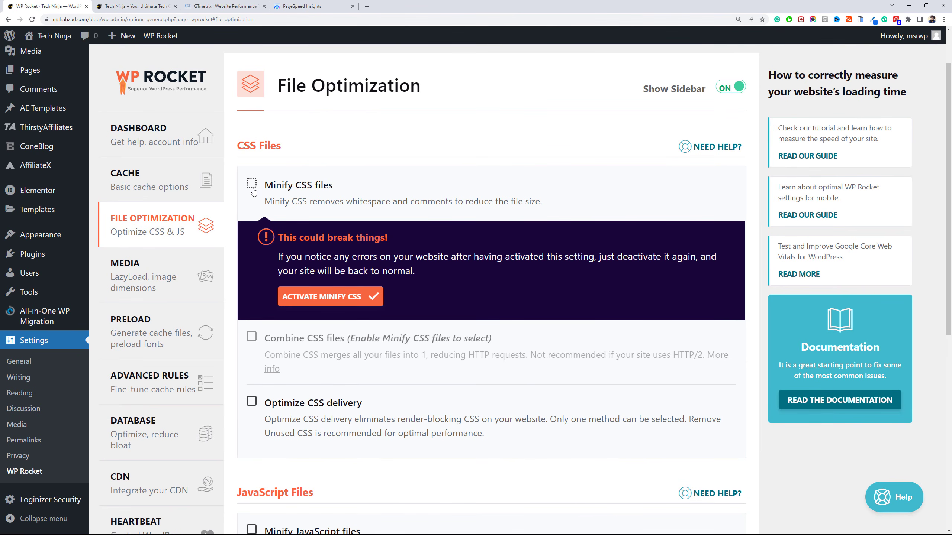
pyautogui.click(336, 293)
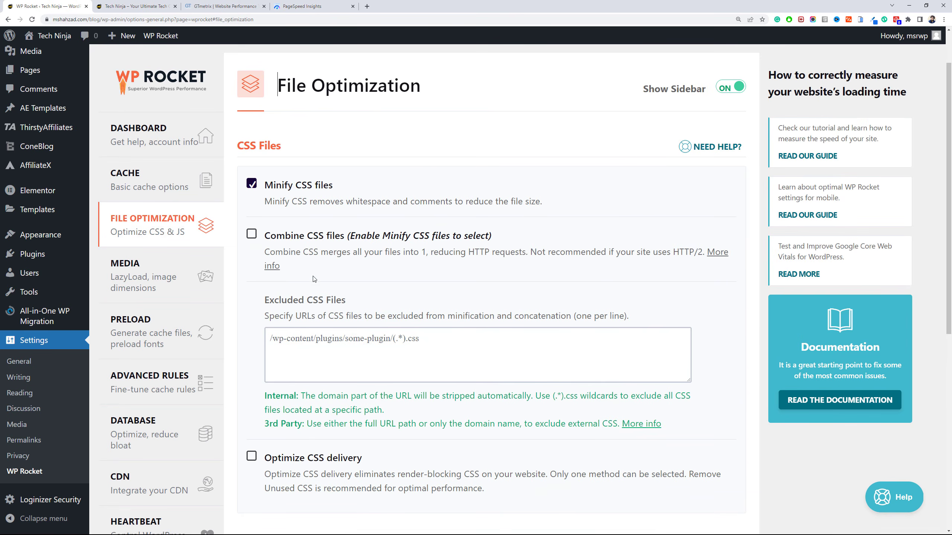
pyautogui.click(253, 239)
pyautogui.click(323, 351)
pyautogui.scroll(-3, 354, 168)
pyautogui.click(324, 239)
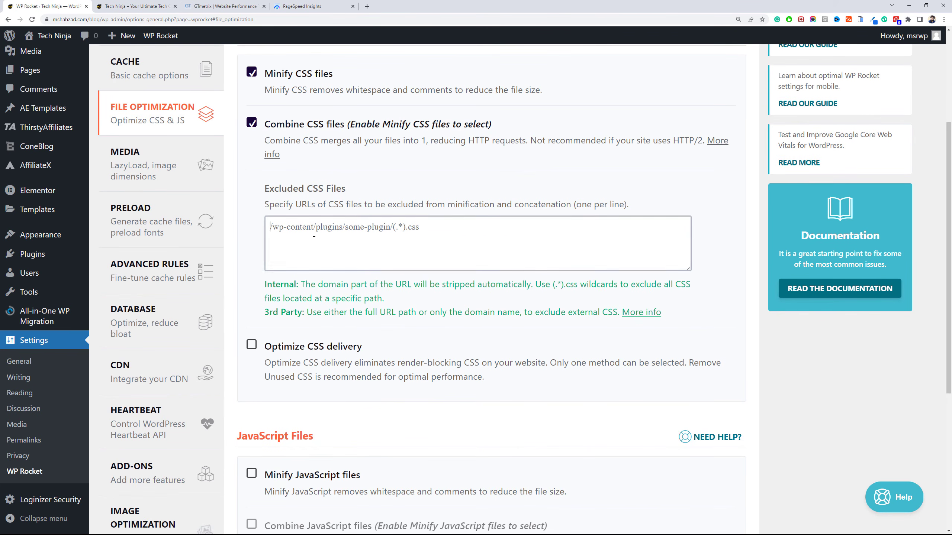
# Enable Optimize CSS delivery with the Load CSS Asynchronously method.
pyautogui.click(289, 354)
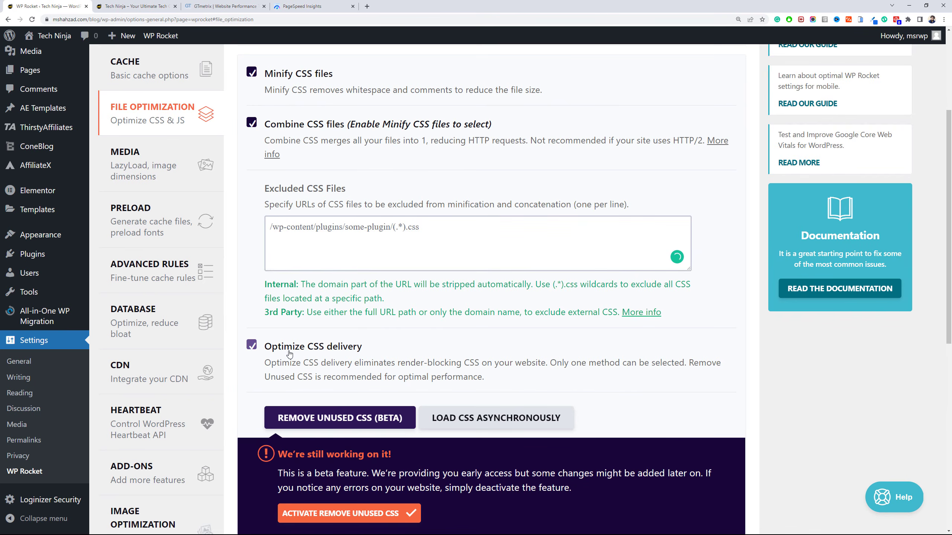
pyautogui.scroll(-3, 289, 355)
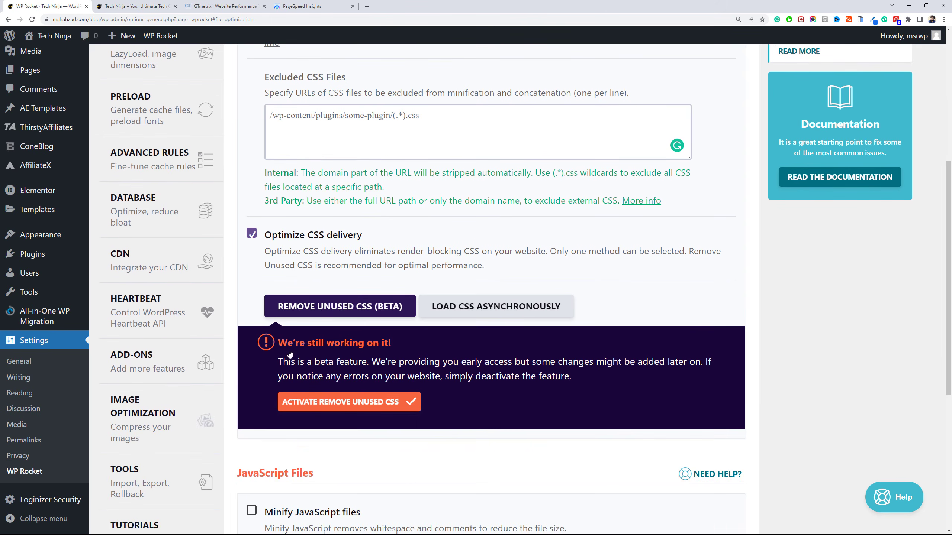
pyautogui.click(450, 306)
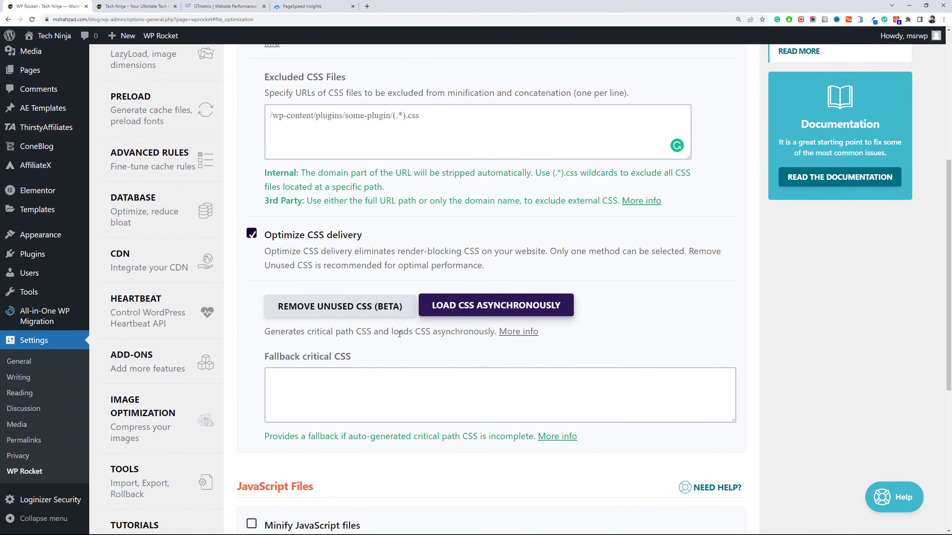
# Activate Minify JavaScript files for the blog in the file optimization settings.
pyautogui.scroll(-5, 412, 330)
pyautogui.click(274, 306)
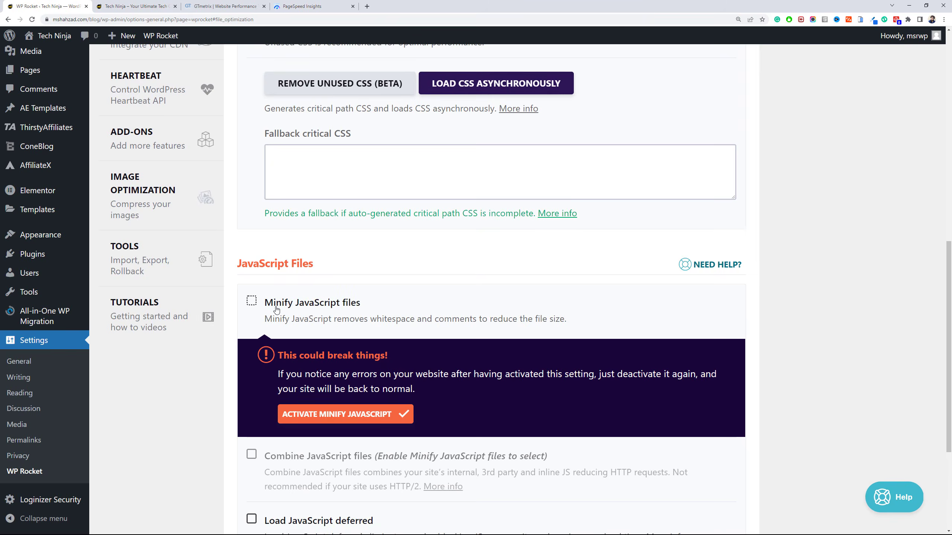
pyautogui.scroll(-3, 287, 311)
pyautogui.click(325, 307)
pyautogui.scroll(-3, 324, 307)
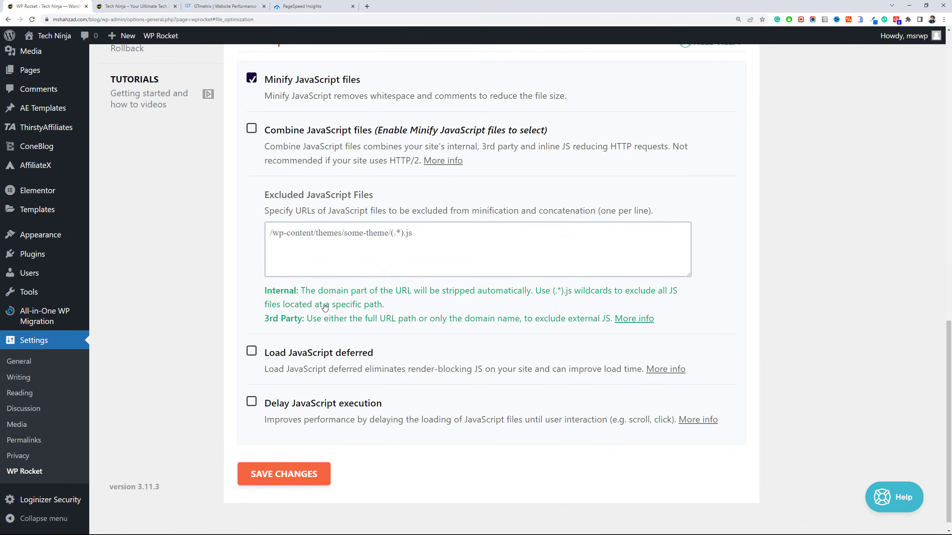
# Enable the Load JavaScript deferred and Delay JavaScript execution options.
pyautogui.click(336, 335)
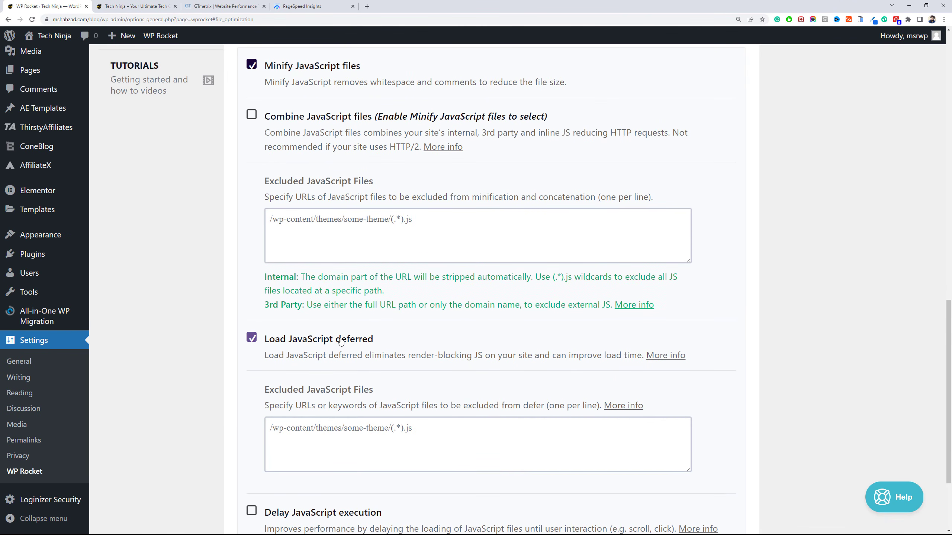
pyautogui.scroll(-3, 343, 342)
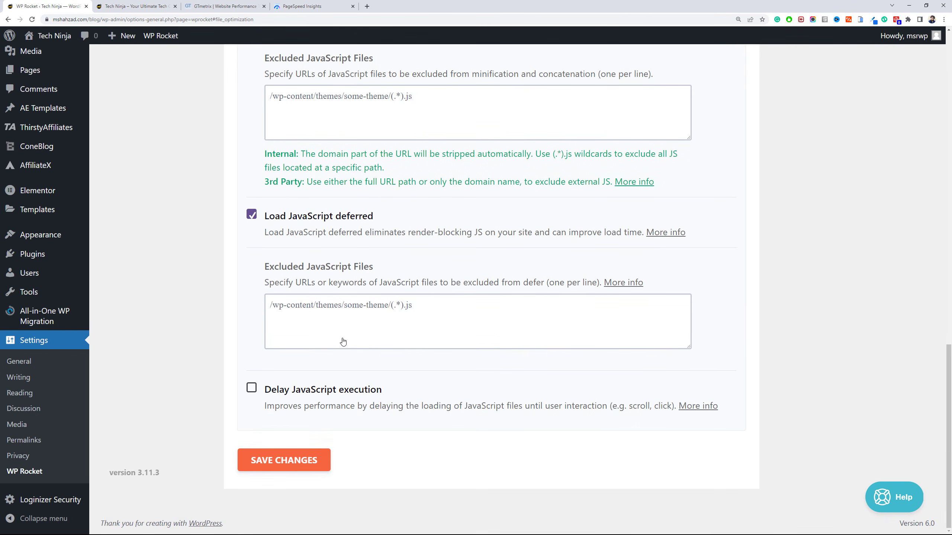
pyautogui.click(337, 389)
pyautogui.click(318, 459)
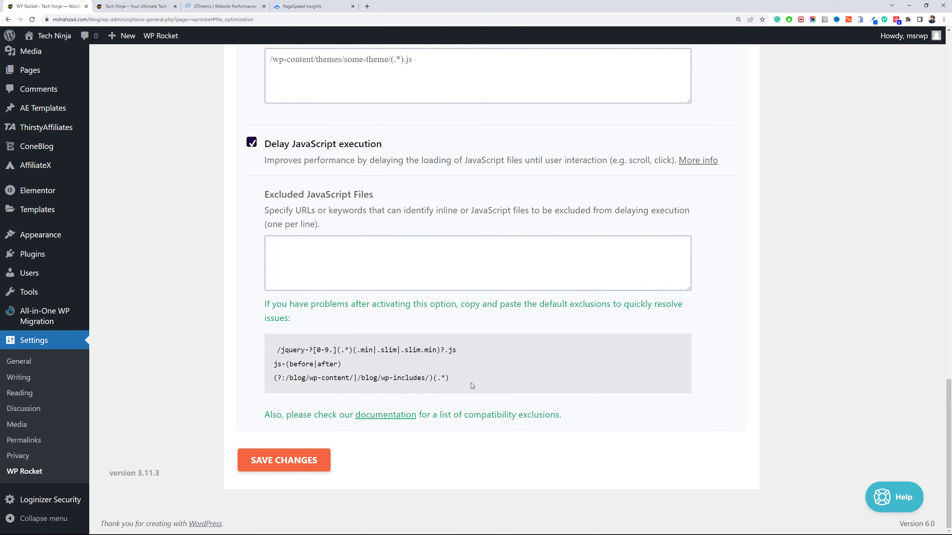
# Copy the three suggested default exclusions into the excluded JavaScript files for delayed execution and save the file optimization settings.
pyautogui.moveTo(468, 386); pyautogui.dragTo(268, 353)
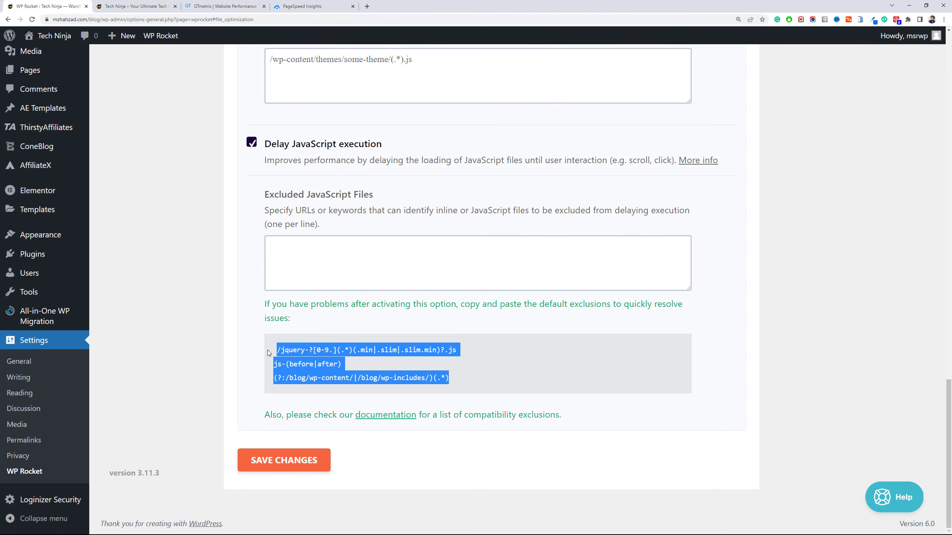
pyautogui.rightClick(296, 349)
pyautogui.click(323, 354)
pyautogui.rightClick(312, 270)
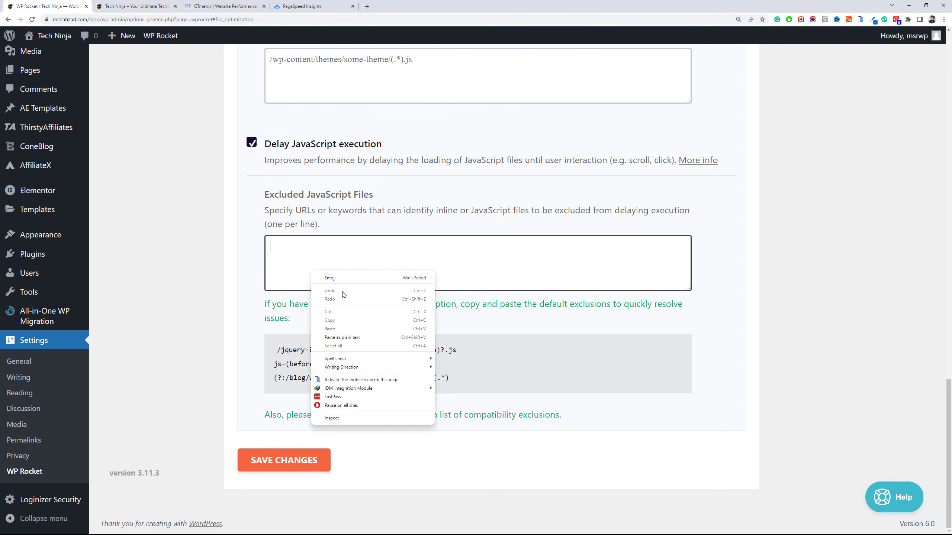
pyautogui.click(355, 328)
pyautogui.click(304, 454)
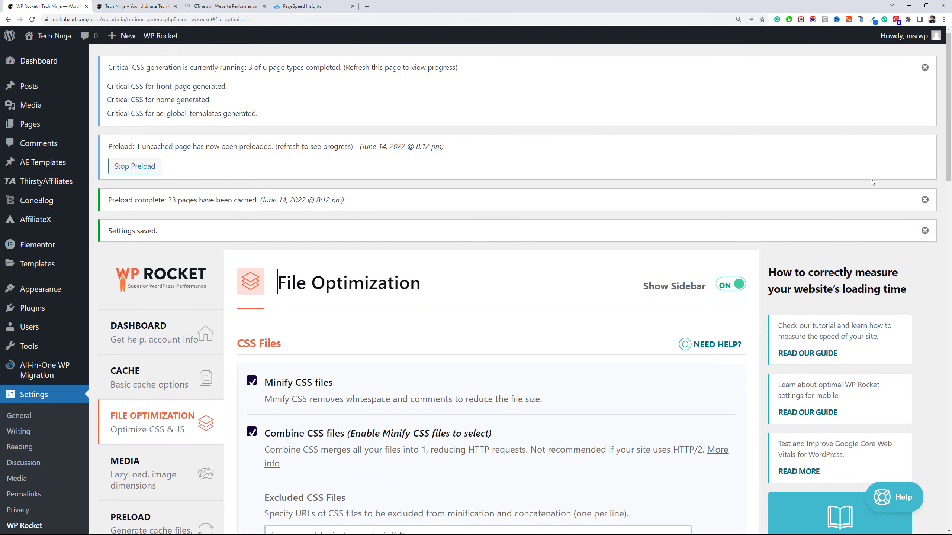
# Enable LazyLoad for images and for iframes and videos in WP Rocket's media settings.
pyautogui.scroll(-5, 948, 169)
pyautogui.scroll(-2, 524, 288)
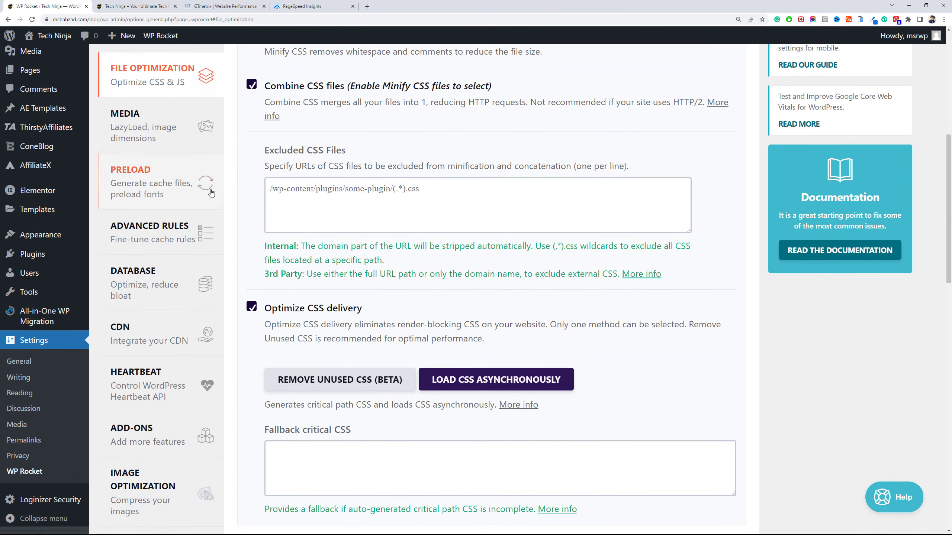
pyautogui.click(220, 169)
pyautogui.click(277, 223)
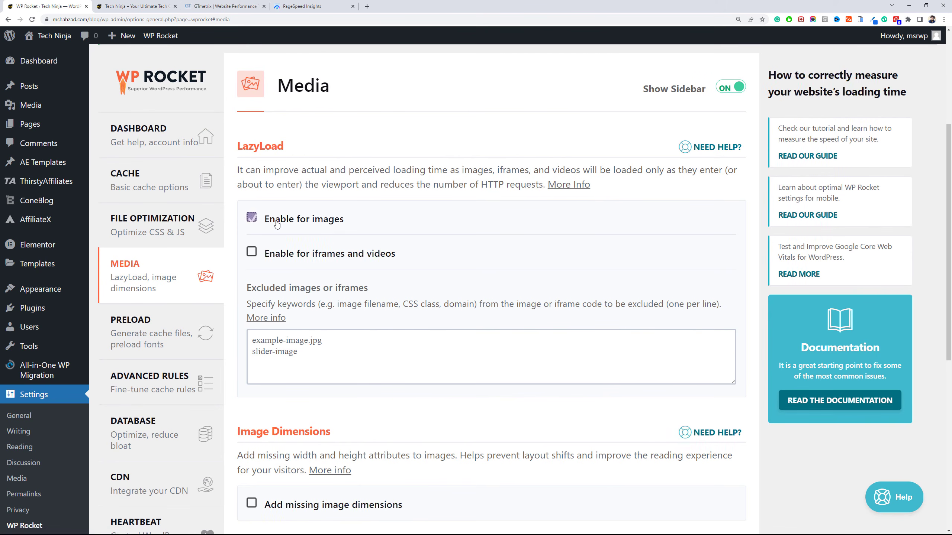
pyautogui.click(293, 258)
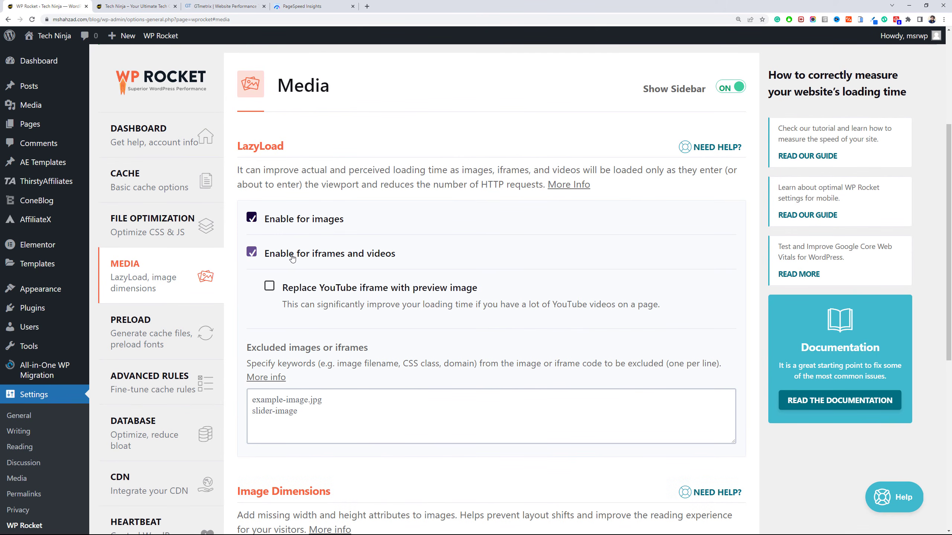
# Enable Add missing image dimensions and save the media settings.
pyautogui.scroll(-8, 398, 281)
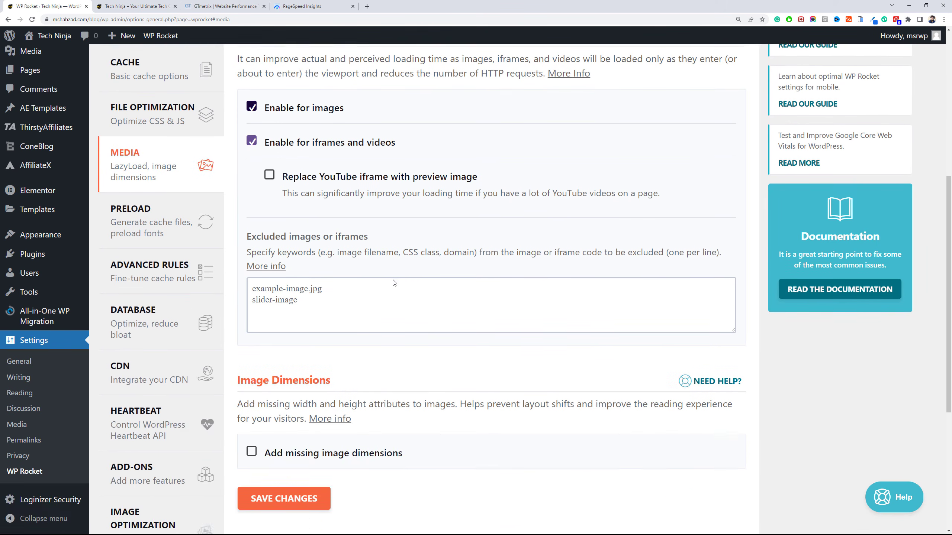
pyautogui.scroll(3, 292, 261)
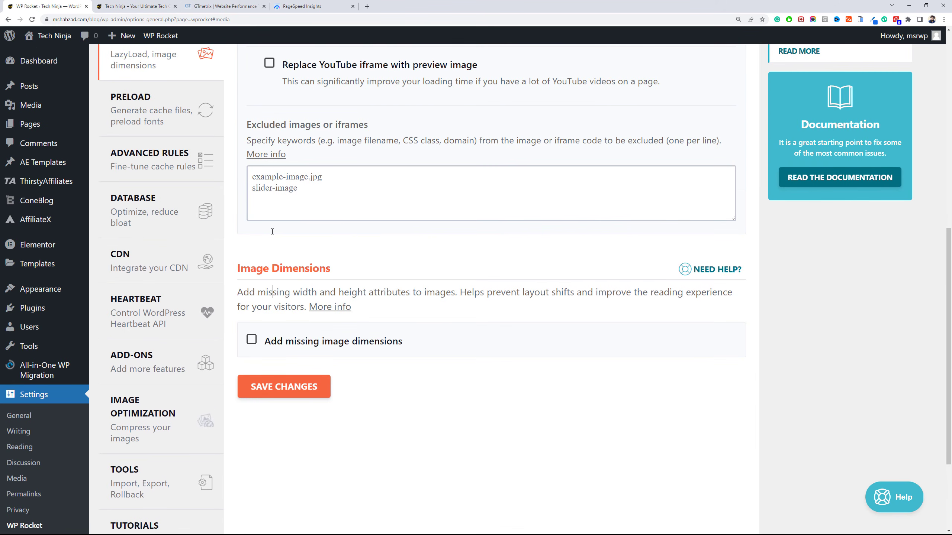
pyautogui.click(289, 344)
pyautogui.click(301, 384)
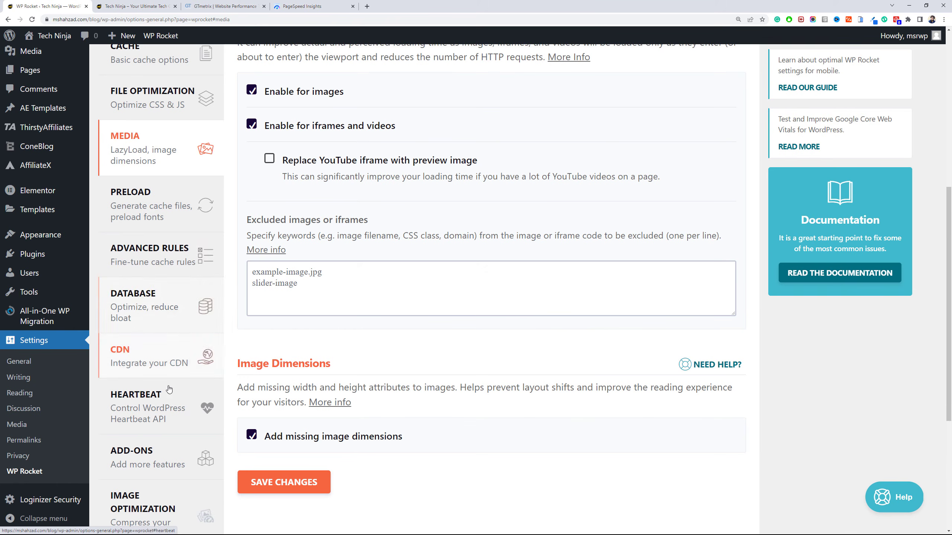
# Look through WP Rocket's Preload, Advanced Rules and Database settings.
pyautogui.click(150, 204)
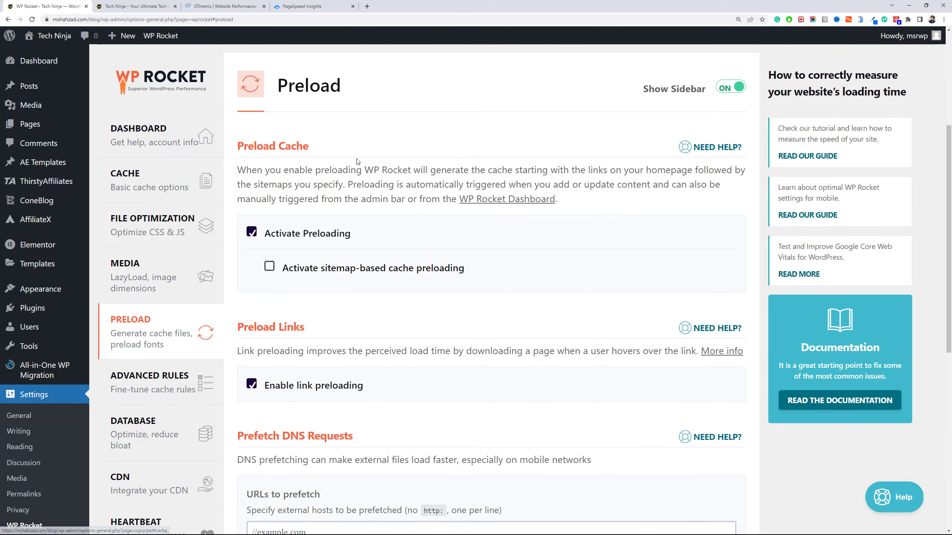
pyautogui.scroll(-6, 365, 159)
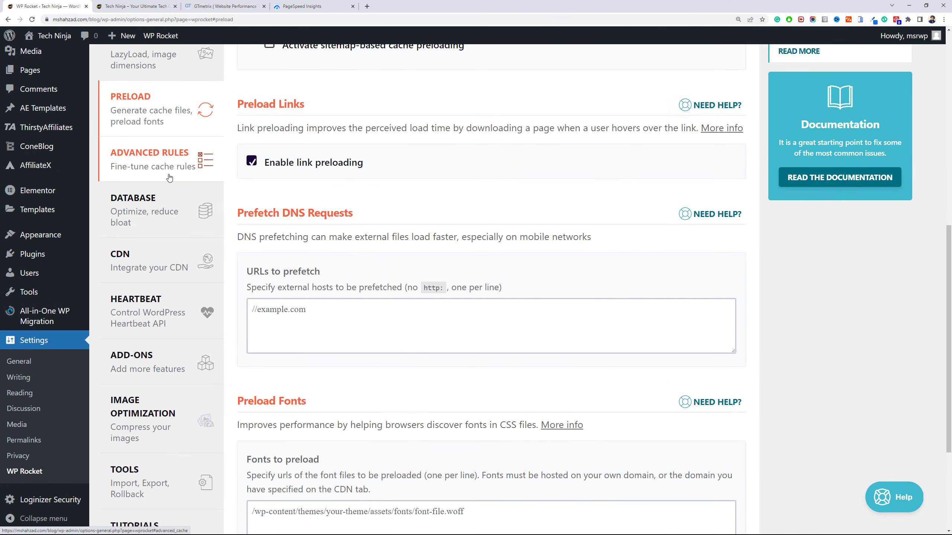
pyautogui.click(199, 158)
pyautogui.scroll(-5, 260, 190)
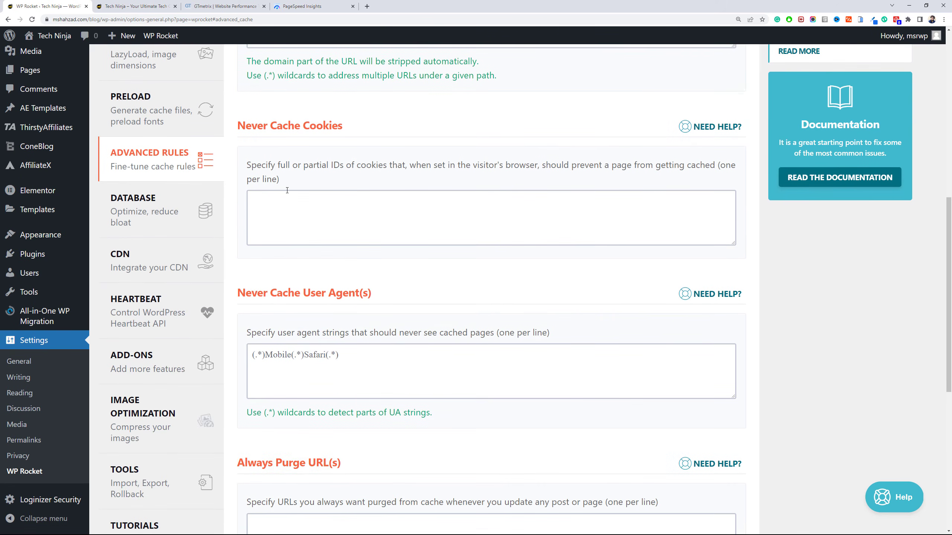
pyautogui.scroll(-3, 287, 190)
pyautogui.click(208, 217)
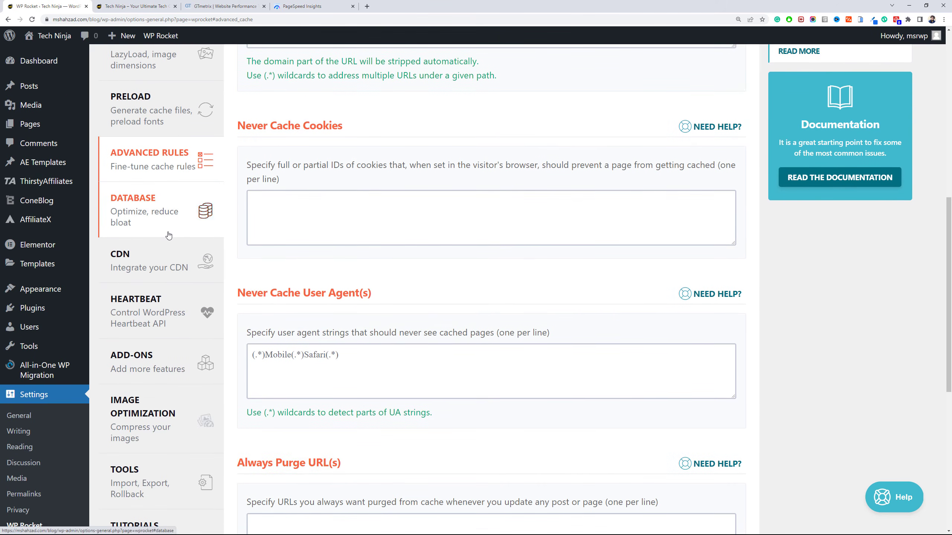
pyautogui.scroll(-3, 300, 202)
pyautogui.scroll(-3, 301, 203)
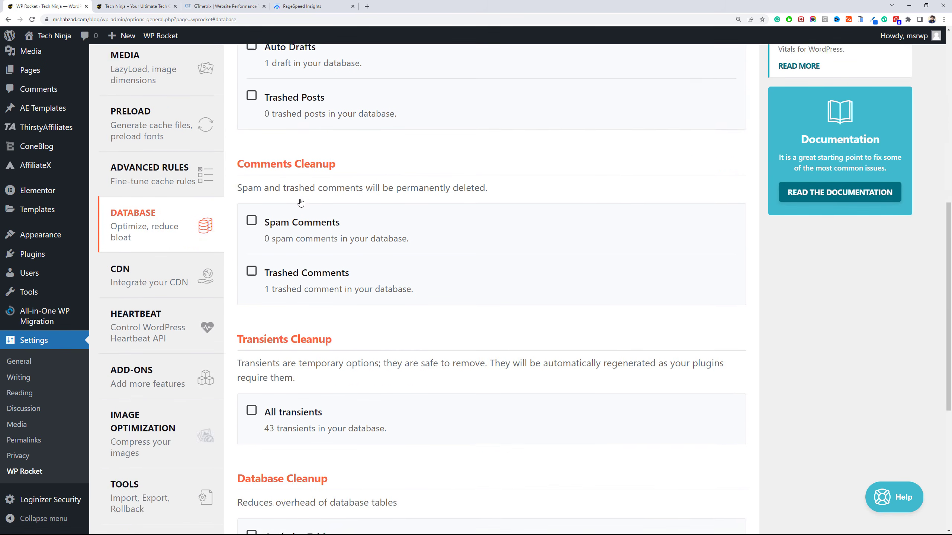
# Examine WP Rocket's CDN settings, including the RocketCDN offer and the CNAME and file exclusion options.
pyautogui.click(176, 259)
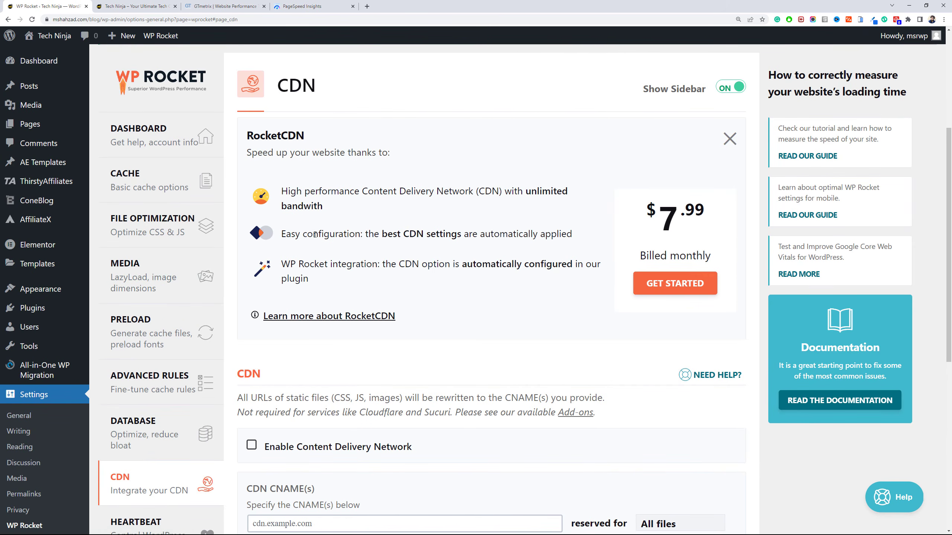
pyautogui.scroll(-3, 352, 181)
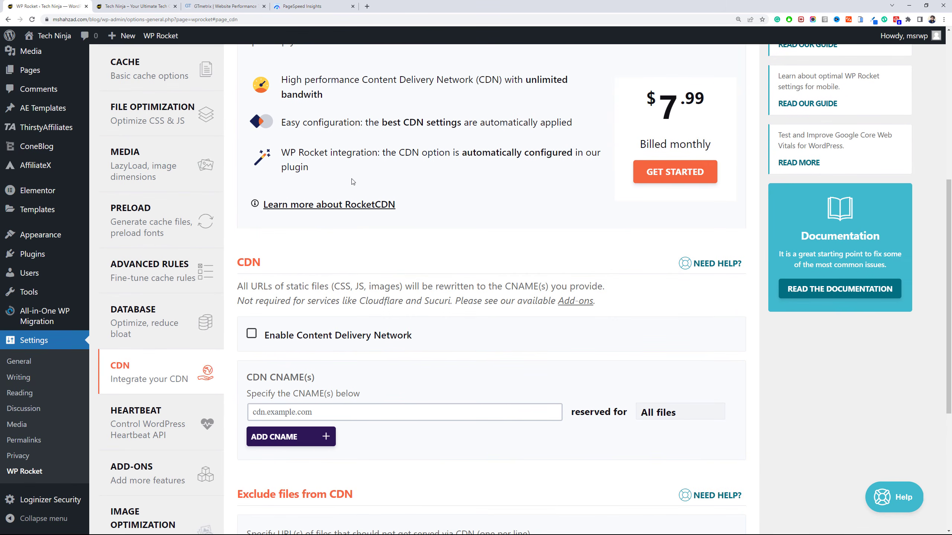
pyautogui.scroll(3, 369, 179)
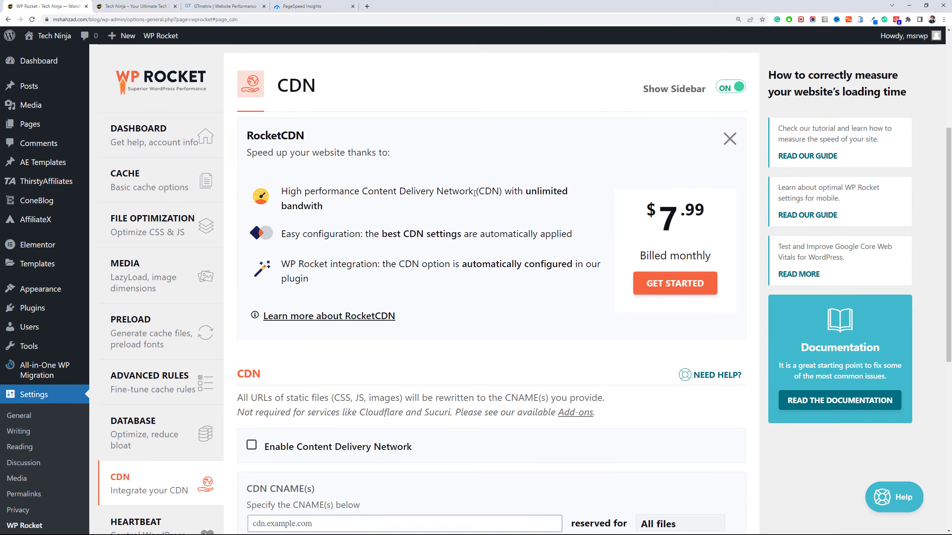
pyautogui.scroll(2, 475, 193)
pyautogui.scroll(-4, 476, 215)
pyautogui.scroll(3, 487, 240)
pyautogui.scroll(-10, 177, 345)
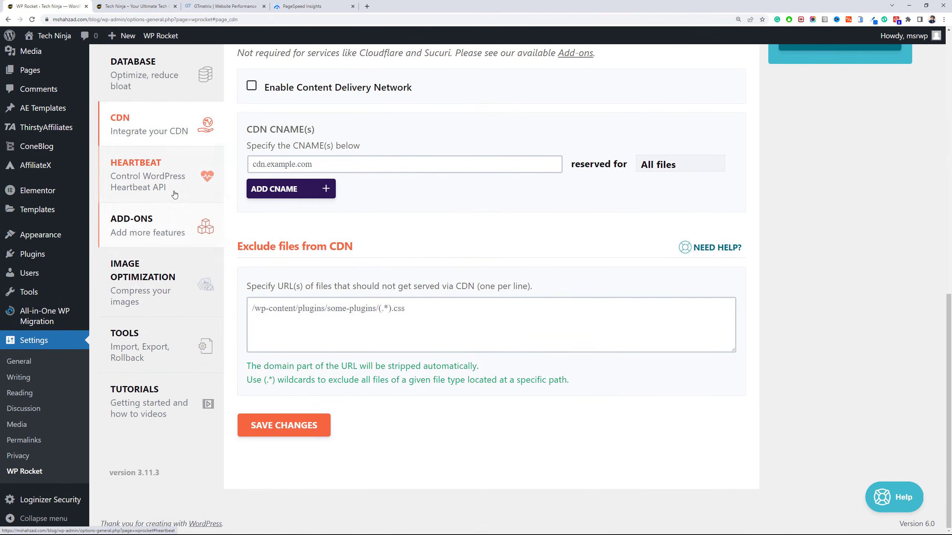
# Review WP Rocket's Heartbeat options and its add-ons, including WebP Compatibility, Cloudflare and Sucuri.
pyautogui.click(157, 174)
pyautogui.scroll(-3, 356, 224)
pyautogui.scroll(-3, 165, 337)
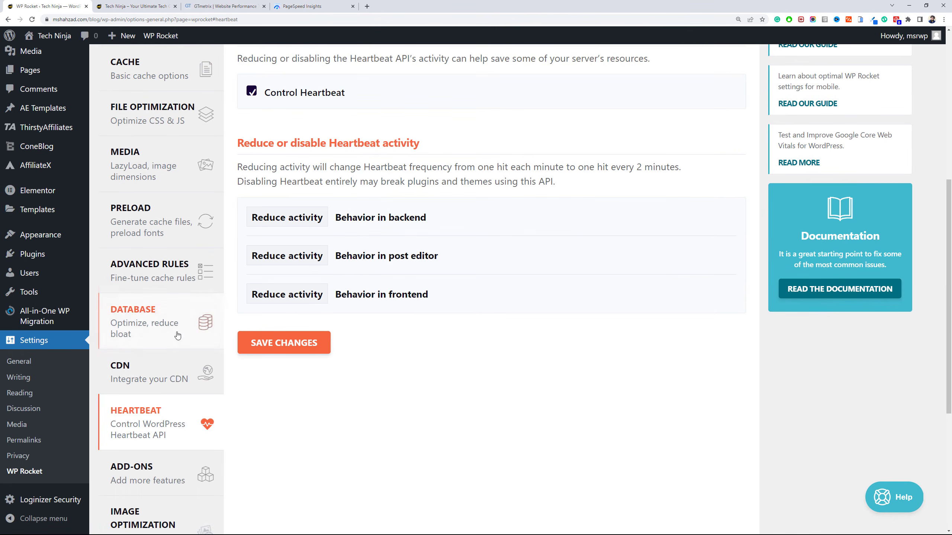
pyautogui.click(166, 371)
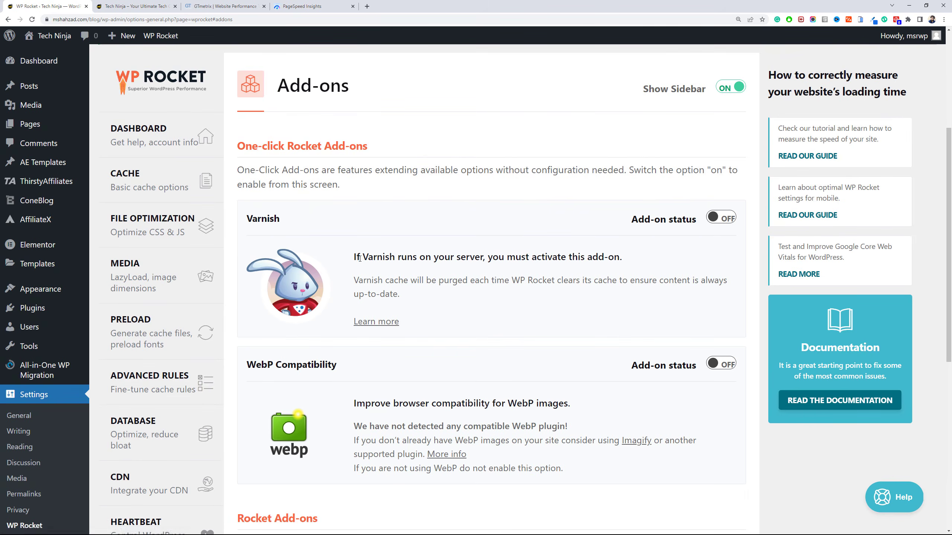
pyautogui.scroll(-5, 381, 252)
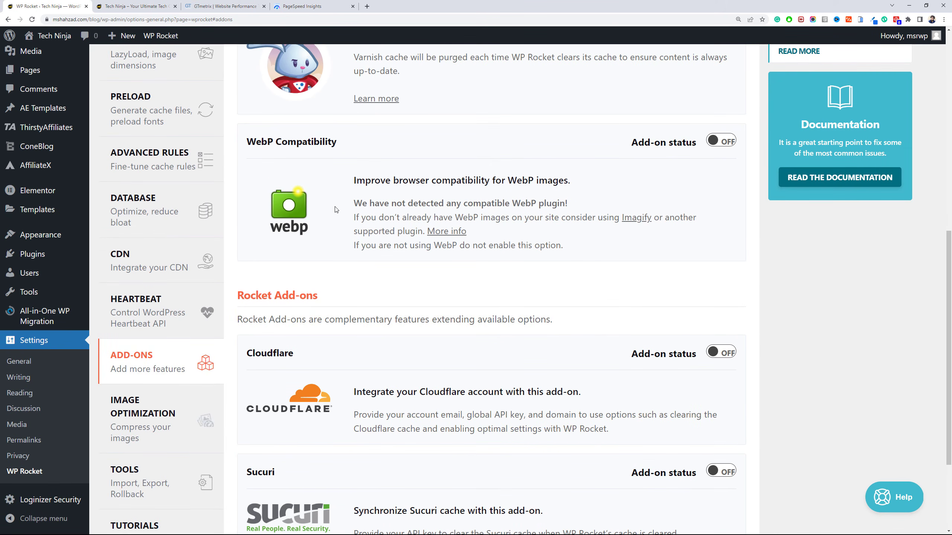
pyautogui.click(728, 142)
pyautogui.scroll(-3, 325, 246)
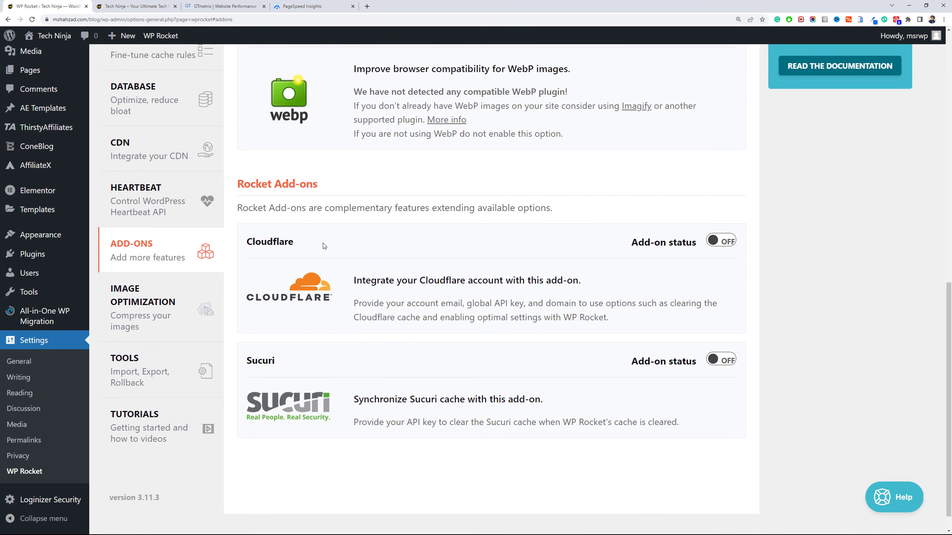
# Review WP Rocket's Image Optimization page and install the Imagify plugin from it.
pyautogui.click(185, 315)
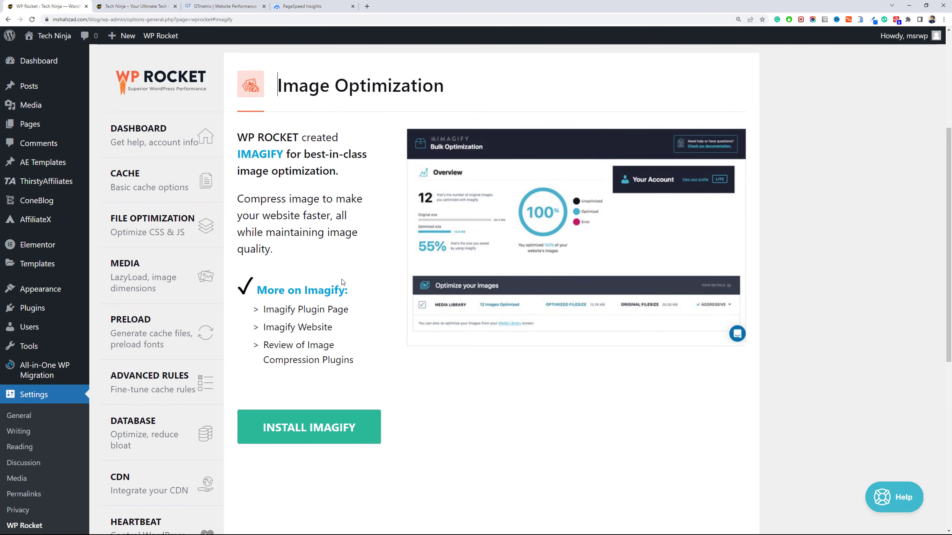
pyautogui.scroll(-3, 342, 281)
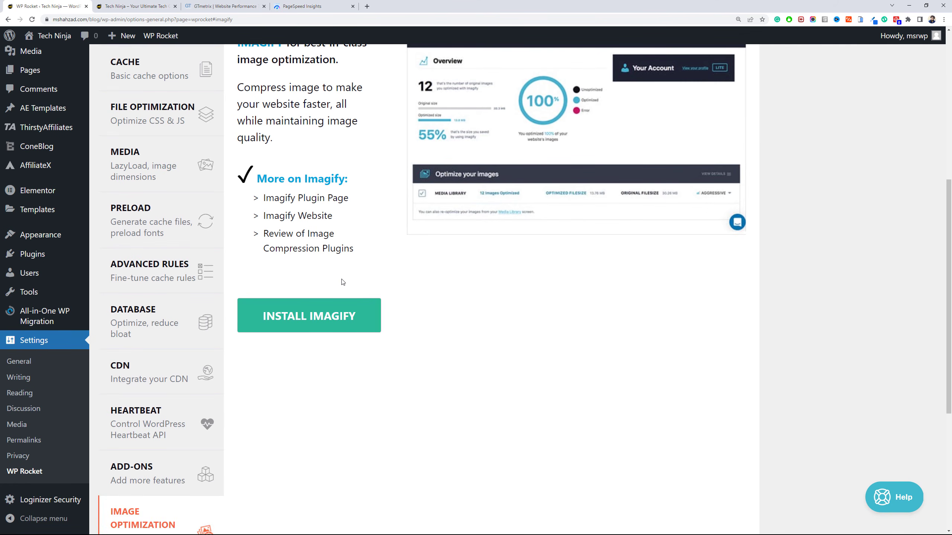
pyautogui.scroll(-6, 342, 281)
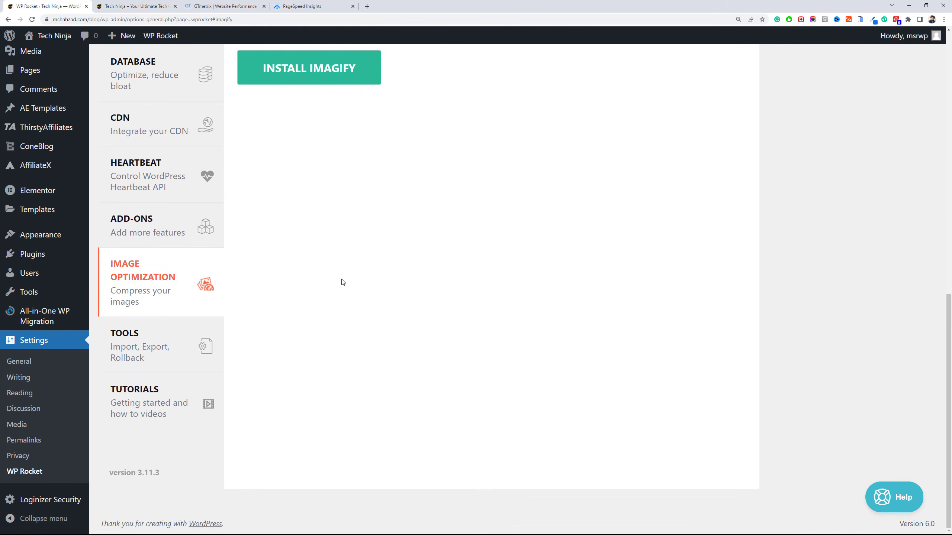
pyautogui.scroll(8, 343, 281)
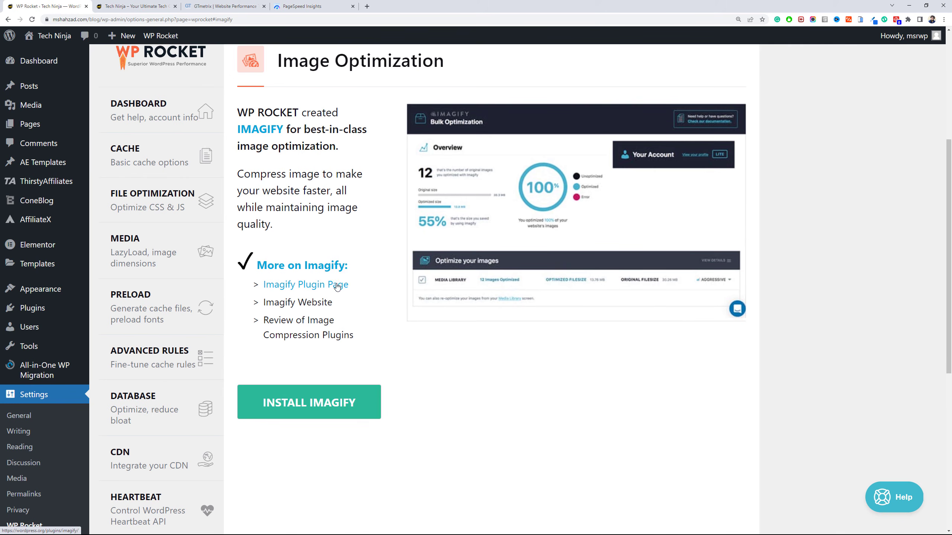
pyautogui.click(365, 408)
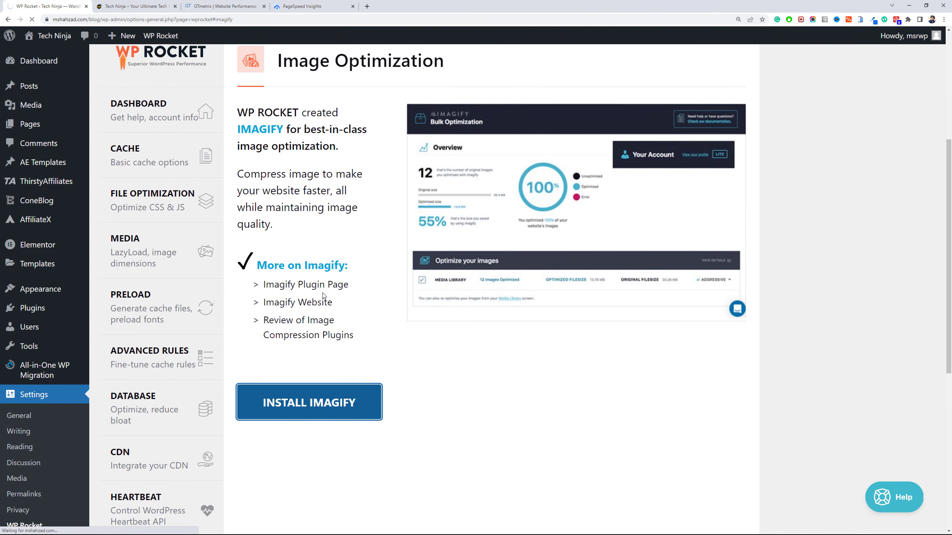
# Deactivate the Imagify plugin in the installed plugins list and delete it along with its data.
pyautogui.scroll(-8, 190, 229)
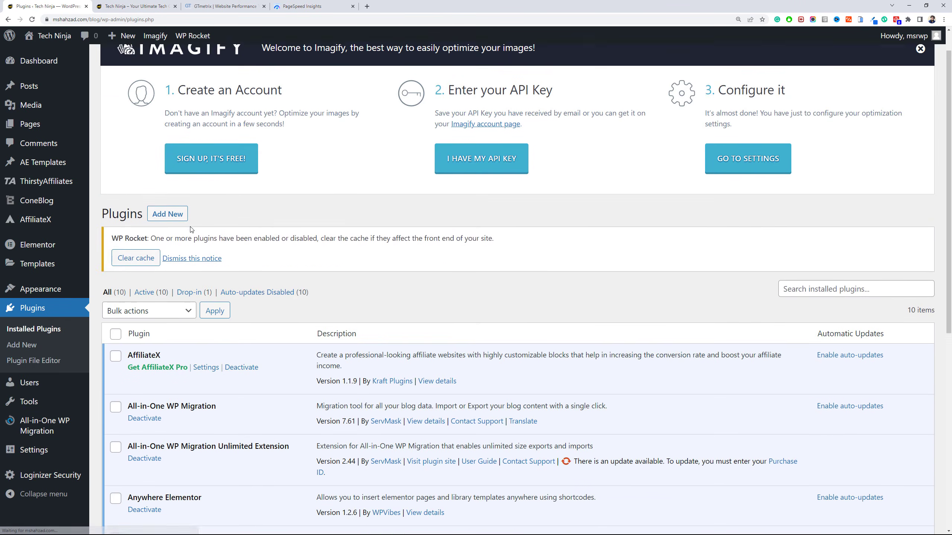
pyautogui.scroll(3, 191, 229)
pyautogui.scroll(-2, 191, 229)
pyautogui.scroll(1, 187, 240)
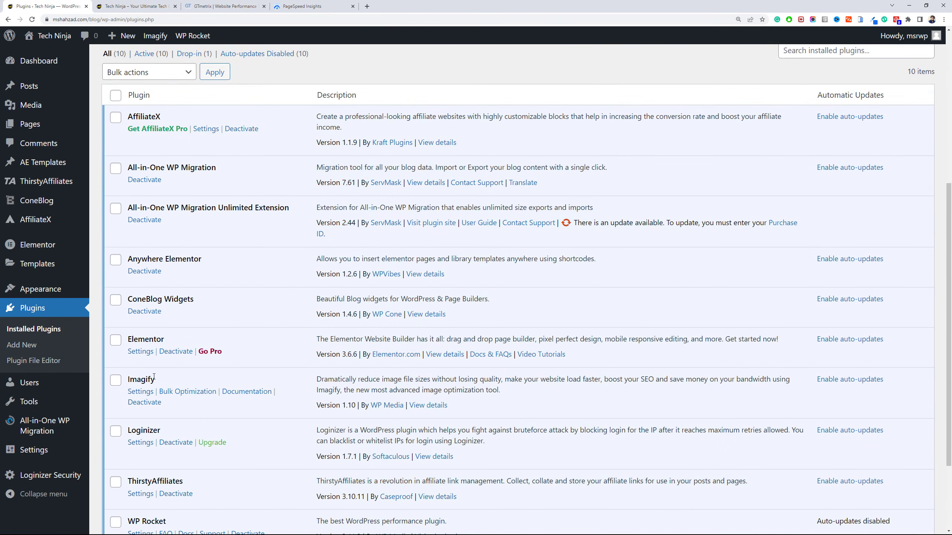
pyautogui.click(150, 404)
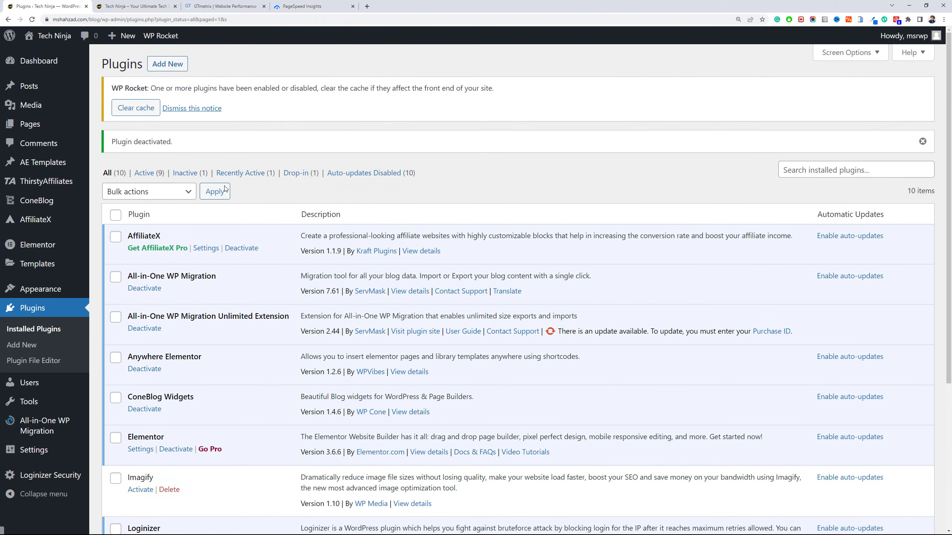
pyautogui.scroll(-5, 173, 323)
pyautogui.click(172, 280)
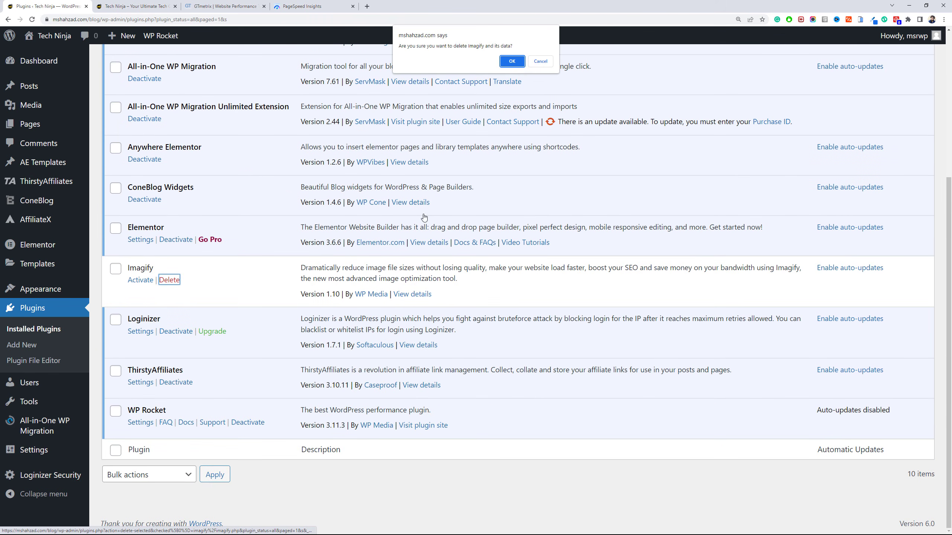
pyautogui.click(513, 56)
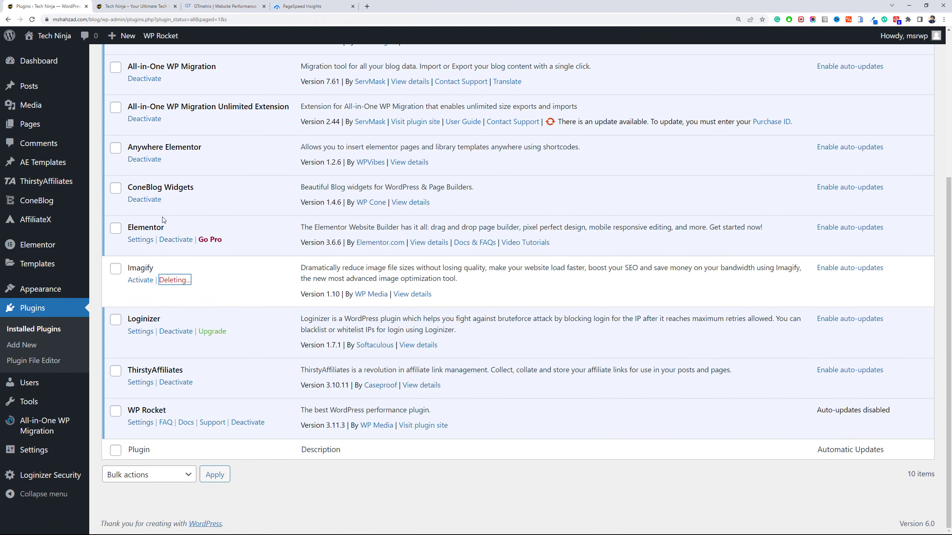
pyautogui.scroll(5, 165, 210)
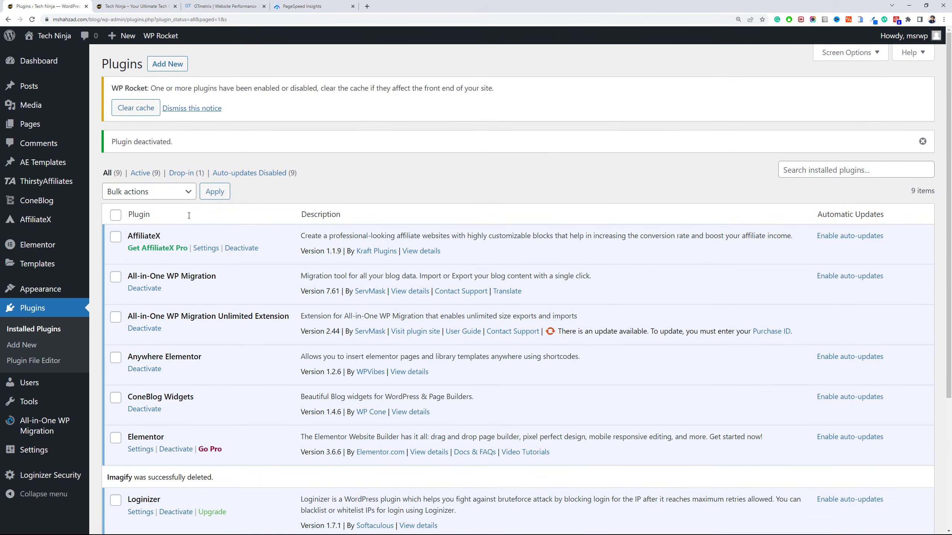
# Clear the WP Rocket cache, then reload the blog homepage and check it down to the footer.
pyautogui.click(136, 107)
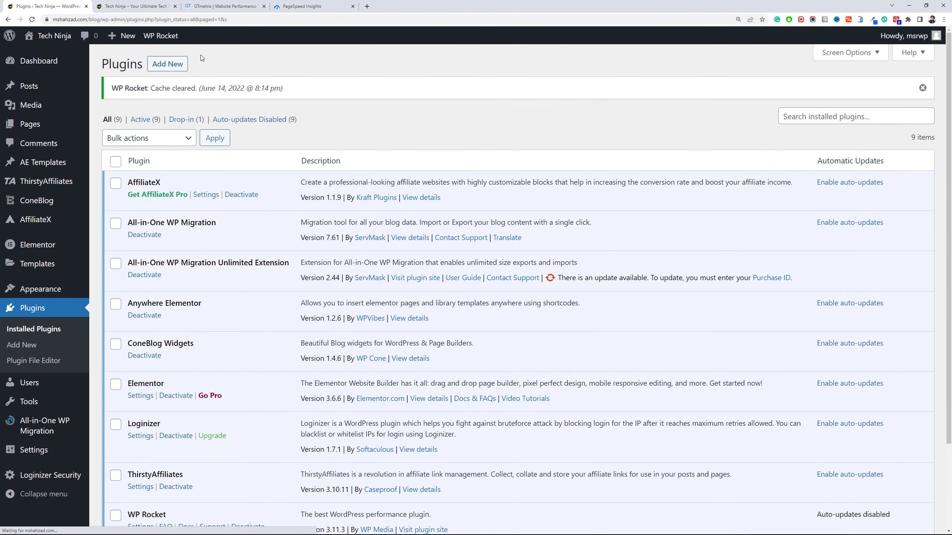
pyautogui.click(154, 8)
pyautogui.click(32, 19)
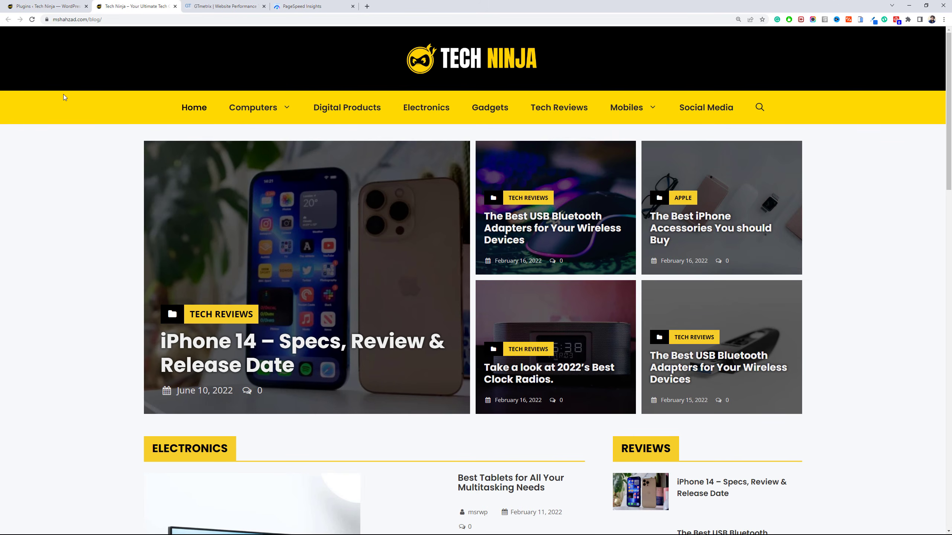
pyautogui.moveTo(949, 82); pyautogui.dragTo(944, 462)
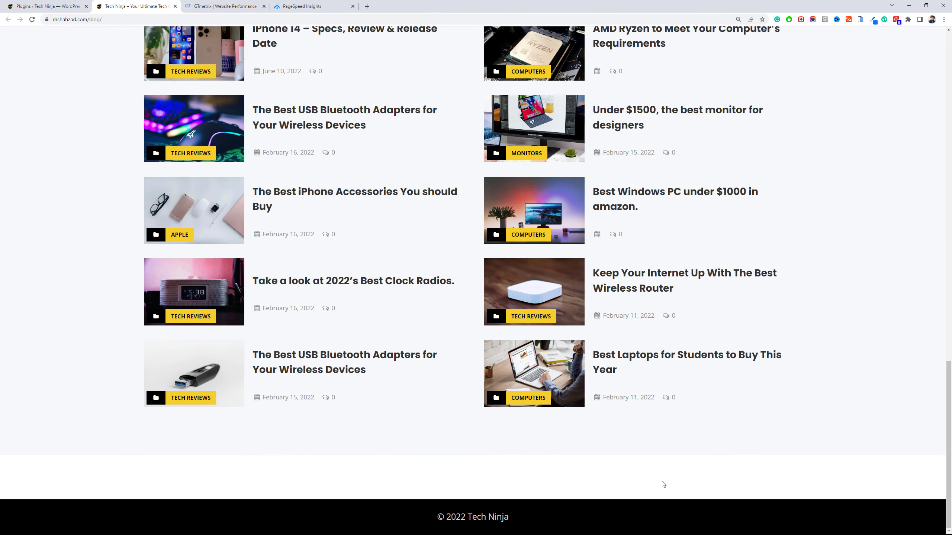
pyautogui.moveTo(948, 460); pyautogui.dragTo(948, 112)
# Open the theme customizer in a separate tab and set Footer Widgets to 0 in the footer layout.
pyautogui.click(67, 6)
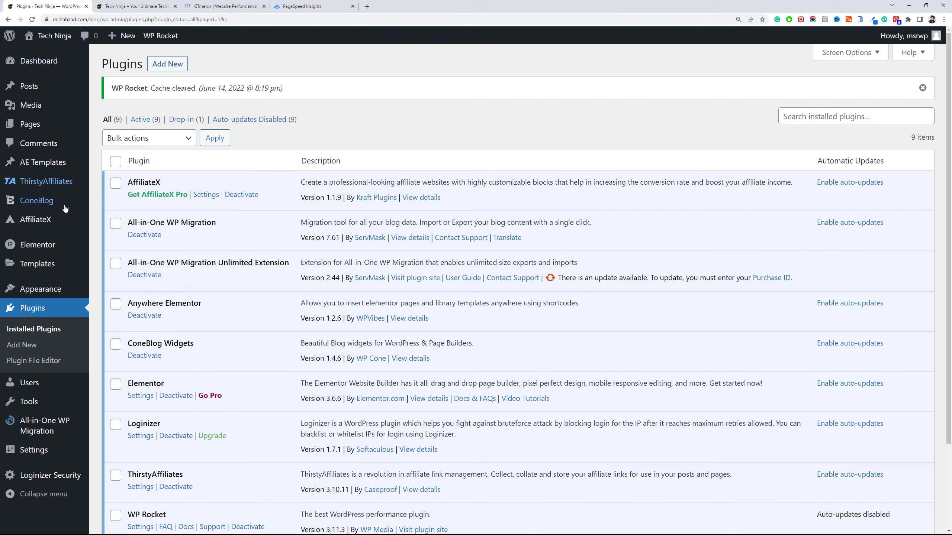
pyautogui.moveTo(60, 289)
pyautogui.middleClick(112, 307)
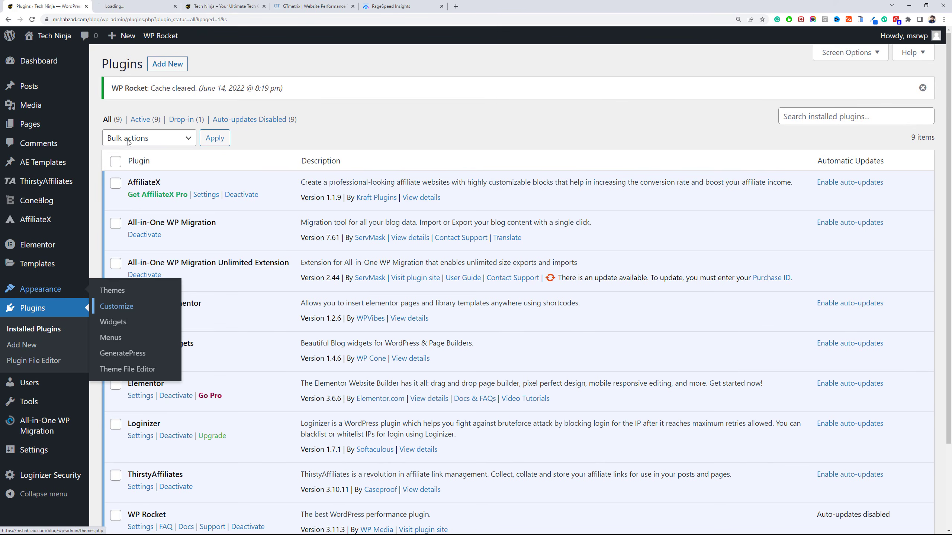
pyautogui.click(127, 4)
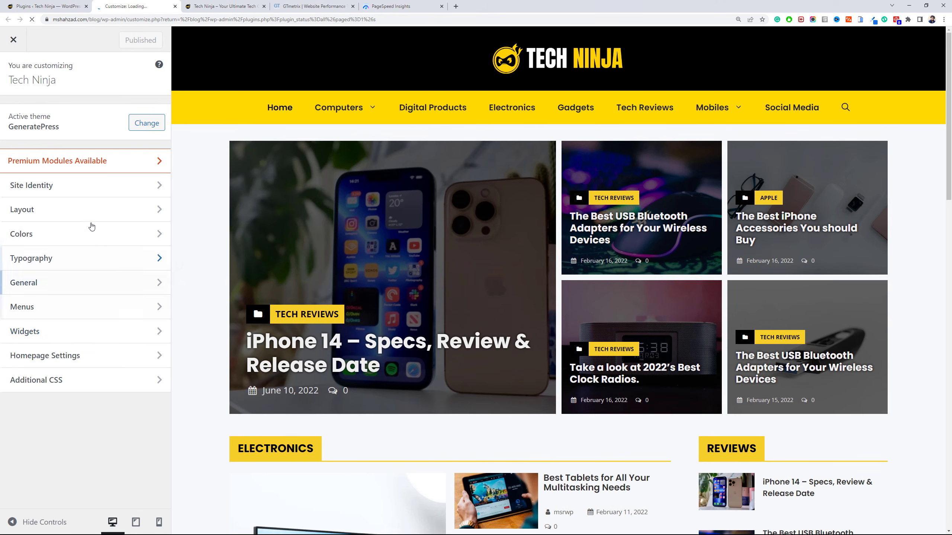
pyautogui.click(87, 210)
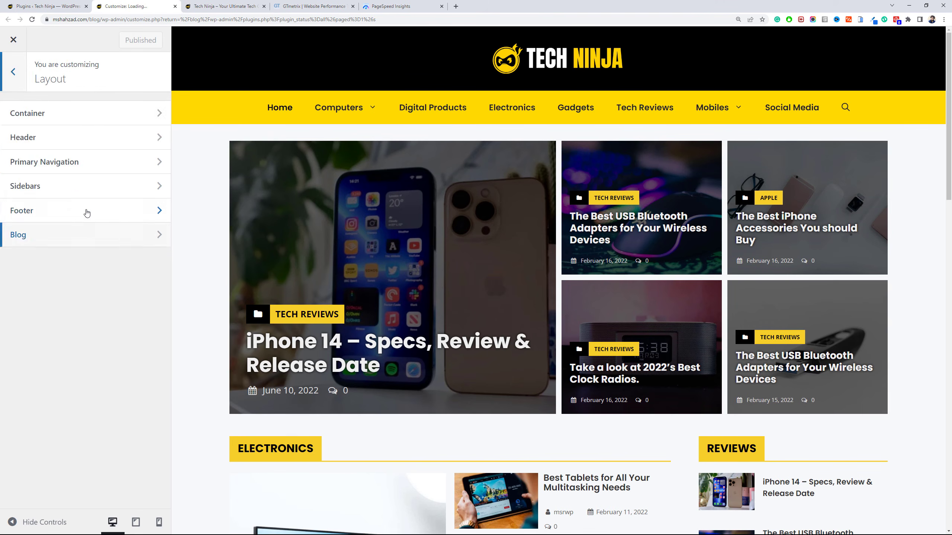
pyautogui.click(85, 210)
pyautogui.click(90, 205)
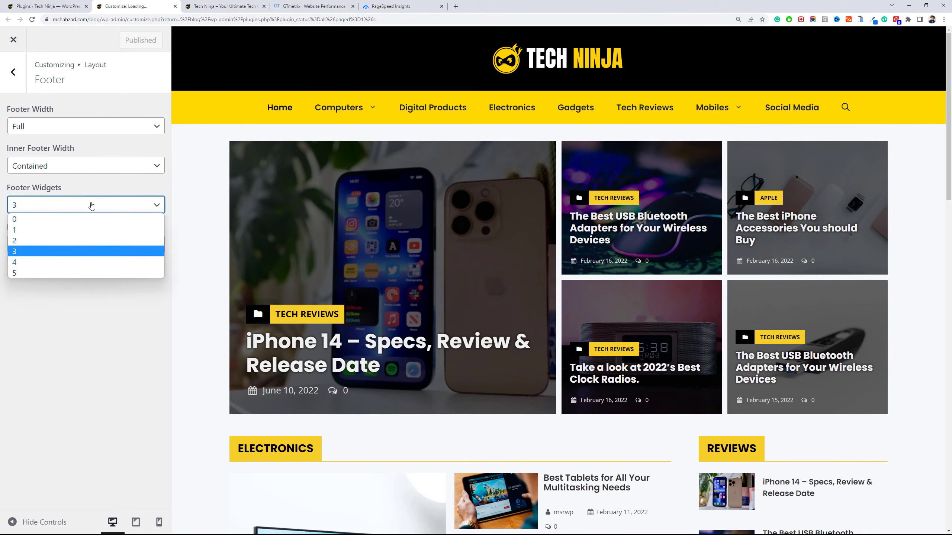
pyautogui.click(91, 221)
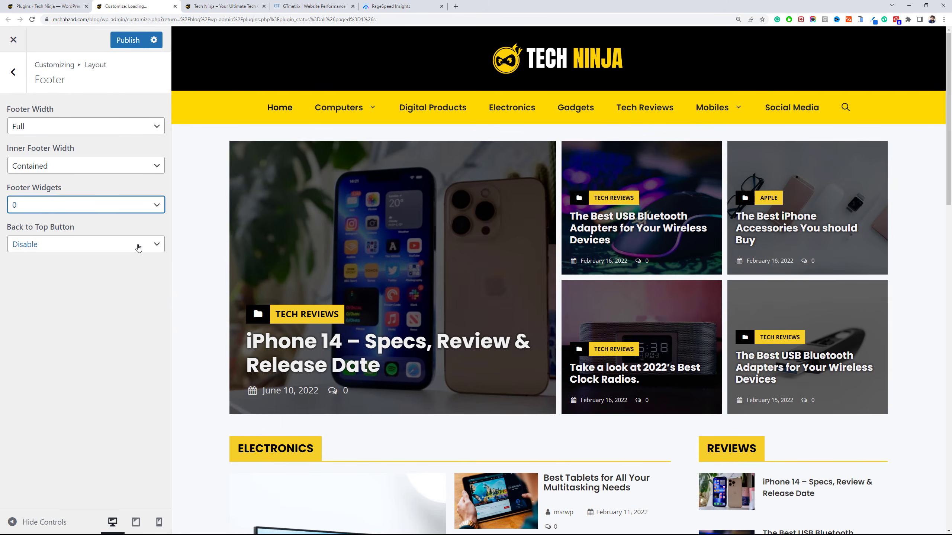
# Enable the footer's Back to Top Button, publish the customizer changes and return to the live blog homepage.
pyautogui.click(138, 246)
pyautogui.click(129, 258)
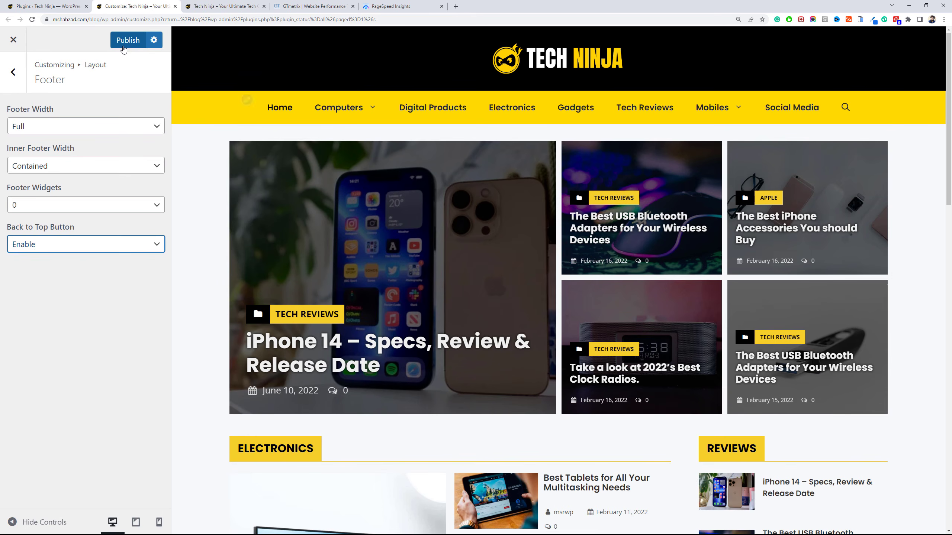
pyautogui.click(123, 47)
pyautogui.click(231, 5)
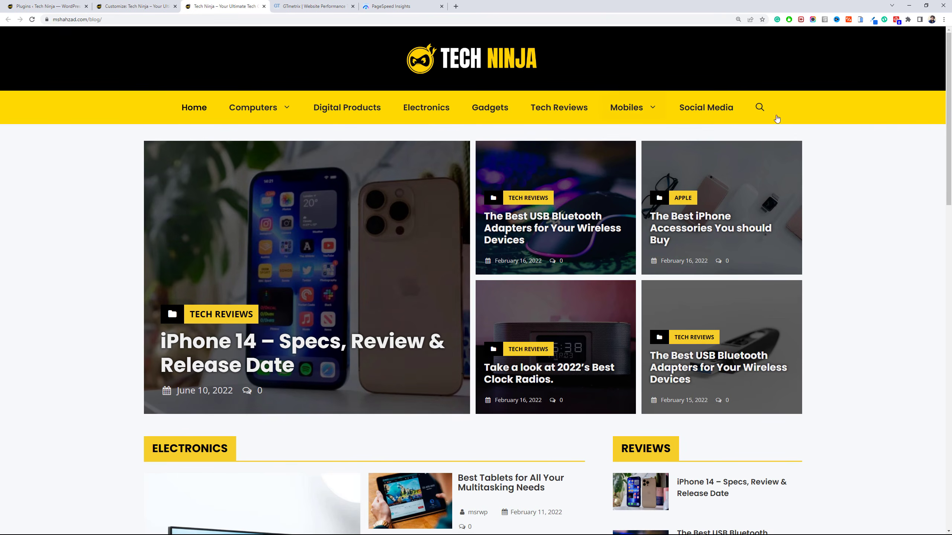
# Check the blog homepage down to its footer and use the Back to Top button to return to the header.
pyautogui.moveTo(950, 79); pyautogui.dragTo(950, 407)
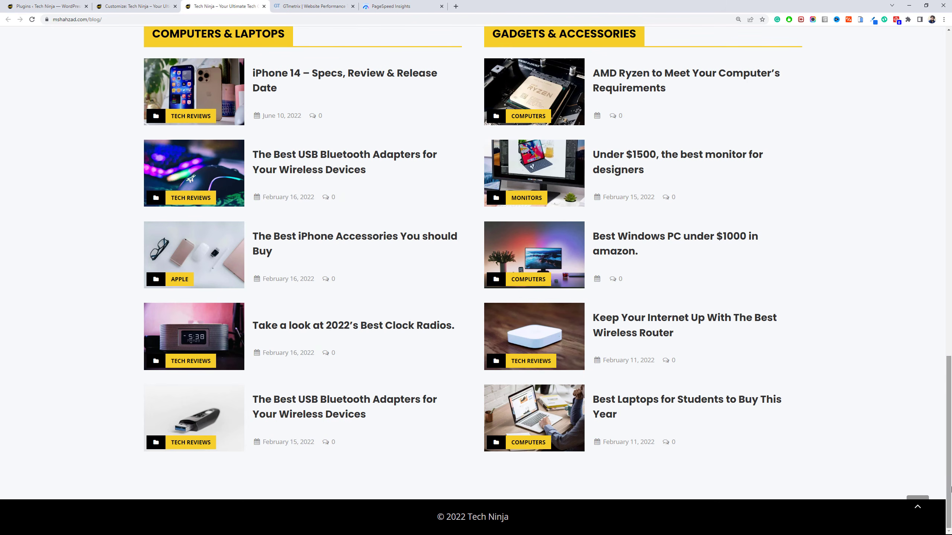
pyautogui.click(917, 507)
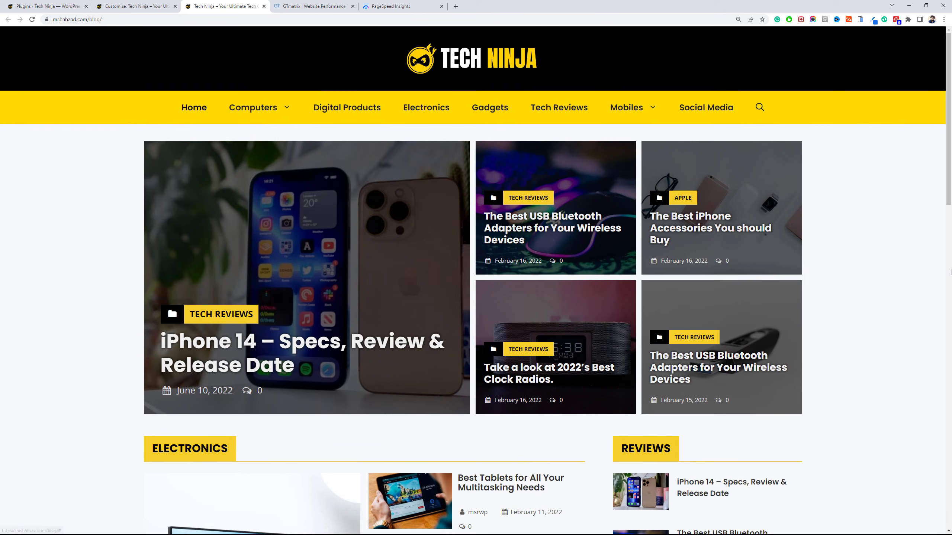
# Copy the blog homepage's URL and start a GTmetrix performance test for it.
pyautogui.click(174, 20)
pyautogui.hotkey('ctrl', 'c')
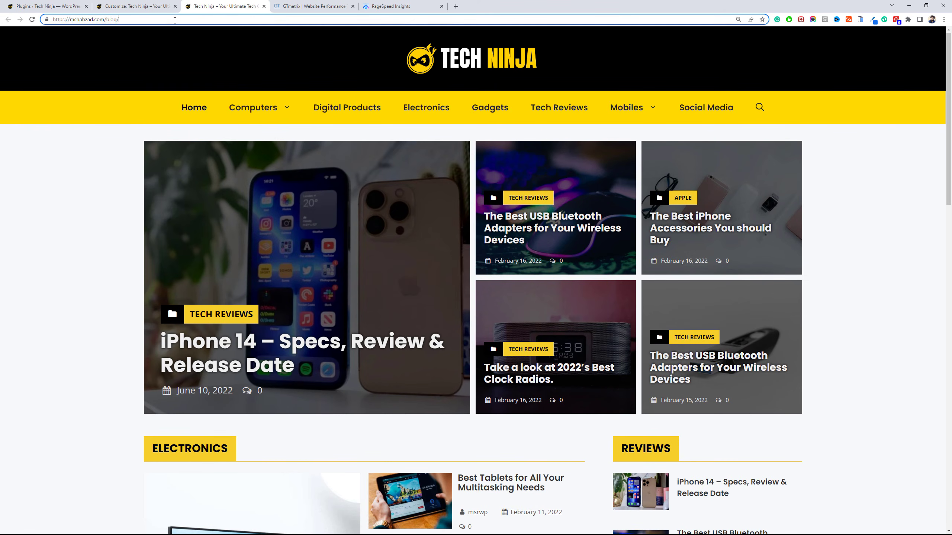
pyautogui.click(181, 22)
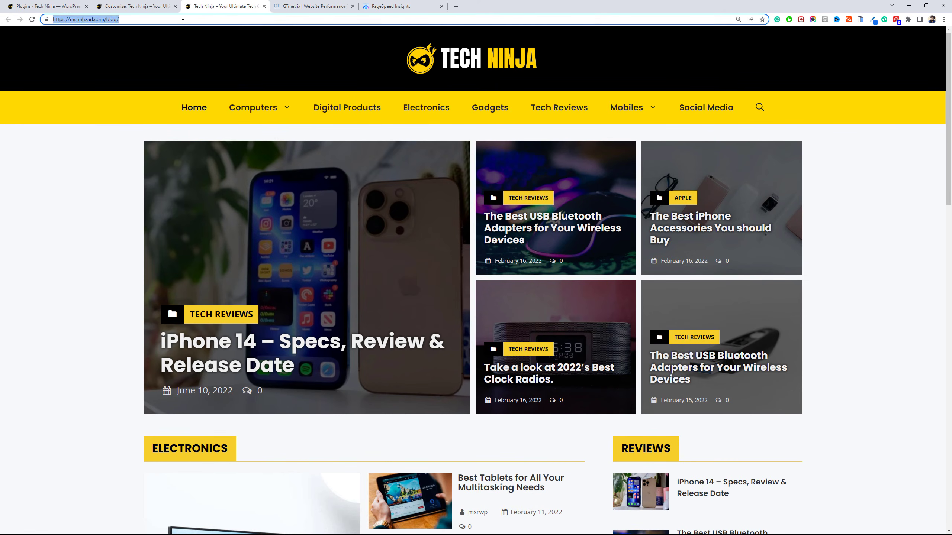
pyautogui.hotkey('ctrl', '1')
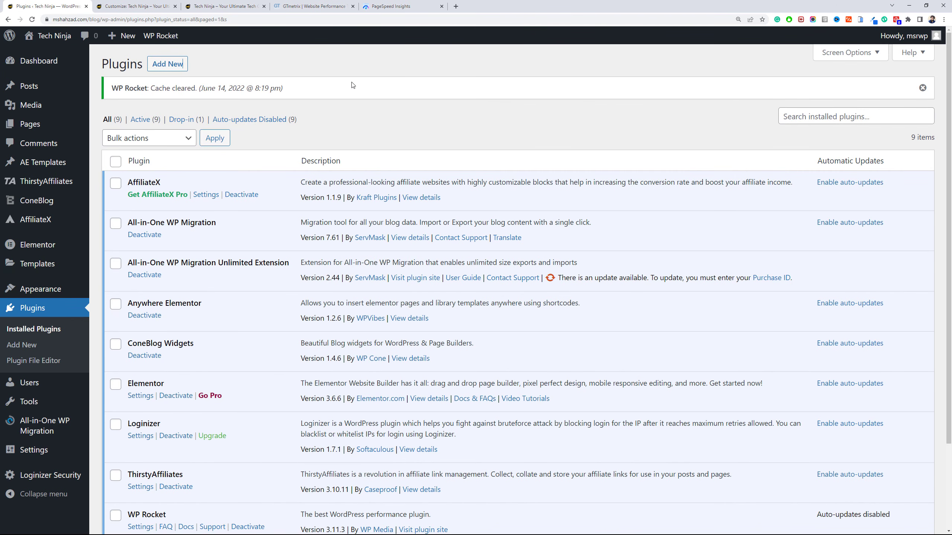
pyautogui.click(329, 6)
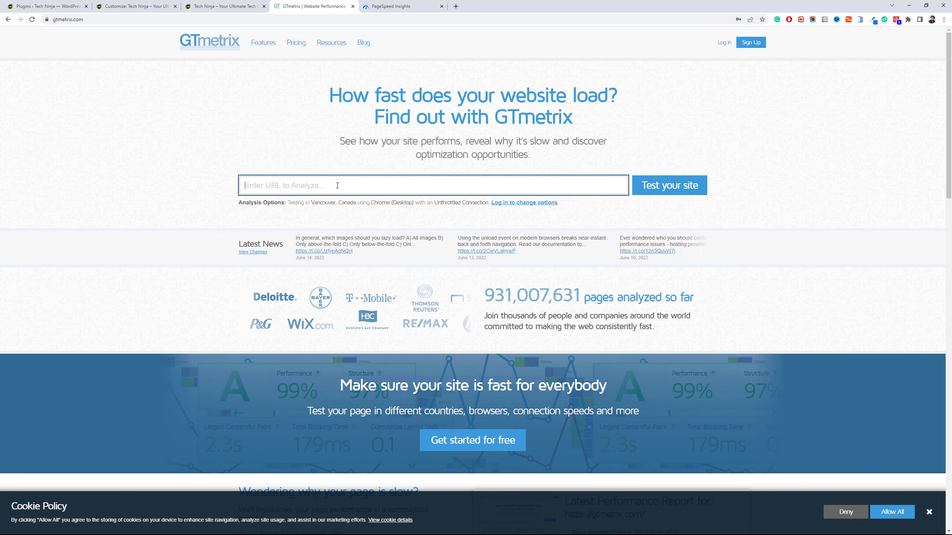
pyautogui.hotkey('ctrl', 'v')
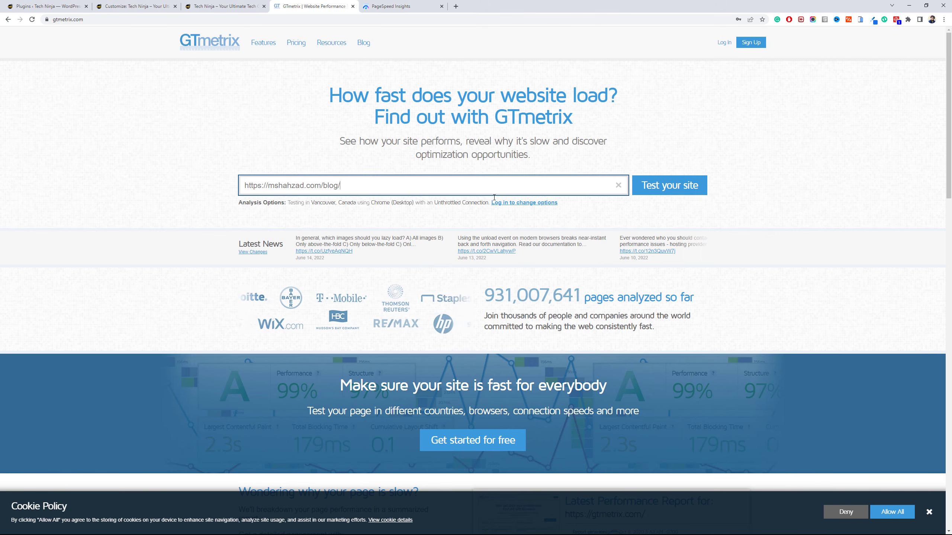
pyautogui.click(656, 185)
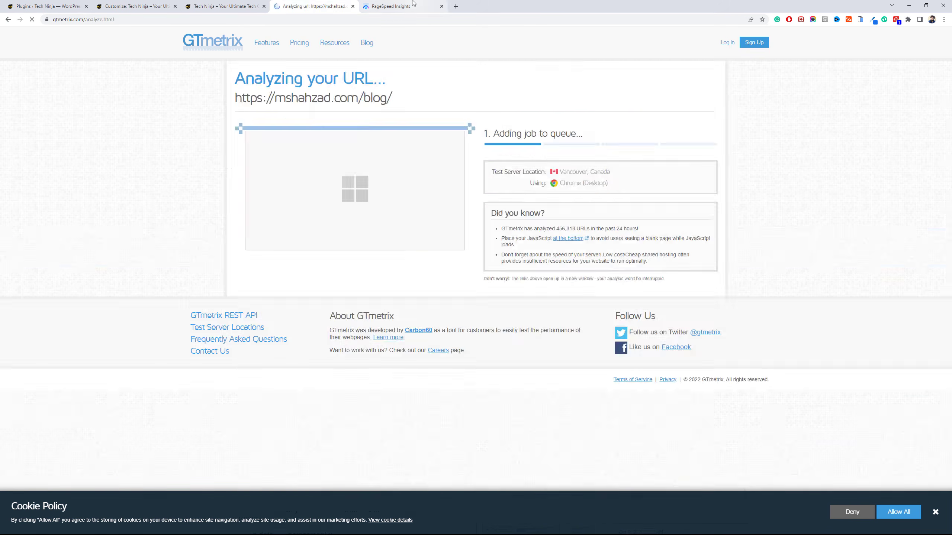
# Run a PageSpeed Insights analysis of the copied blog URL and return to GTmetrix to view its performance report.
pyautogui.click(414, 5)
pyautogui.click(414, 63)
pyautogui.hotkey('ctrl', 'v')
pyautogui.press('Return')
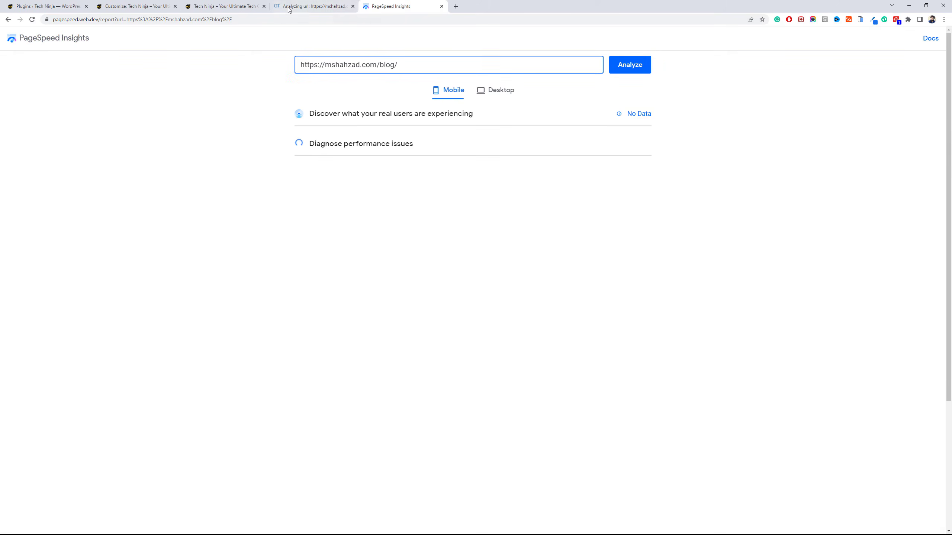
pyautogui.click(289, 9)
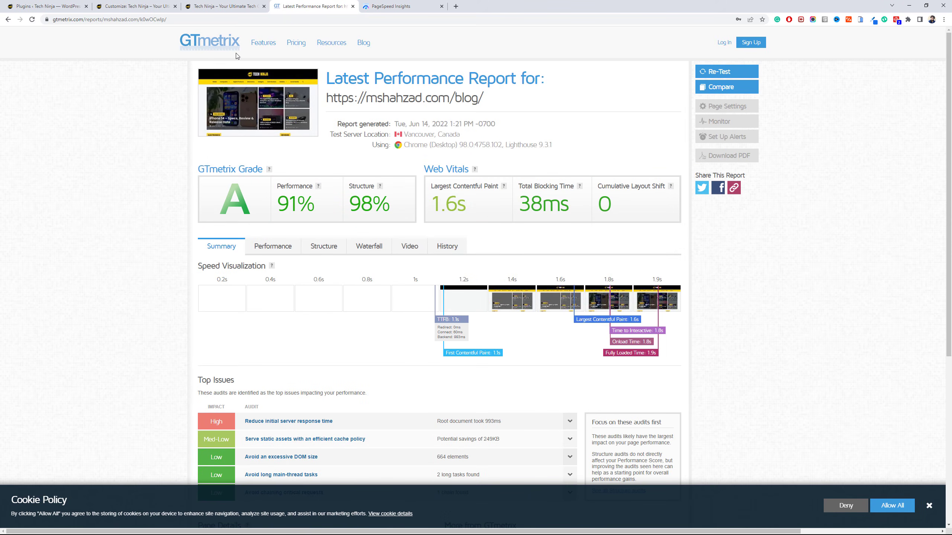
# Review the blog's mobile results in PageSpeed Insights, including the details of the "Reduce unused CSS" opportunity.
pyautogui.click(374, 3)
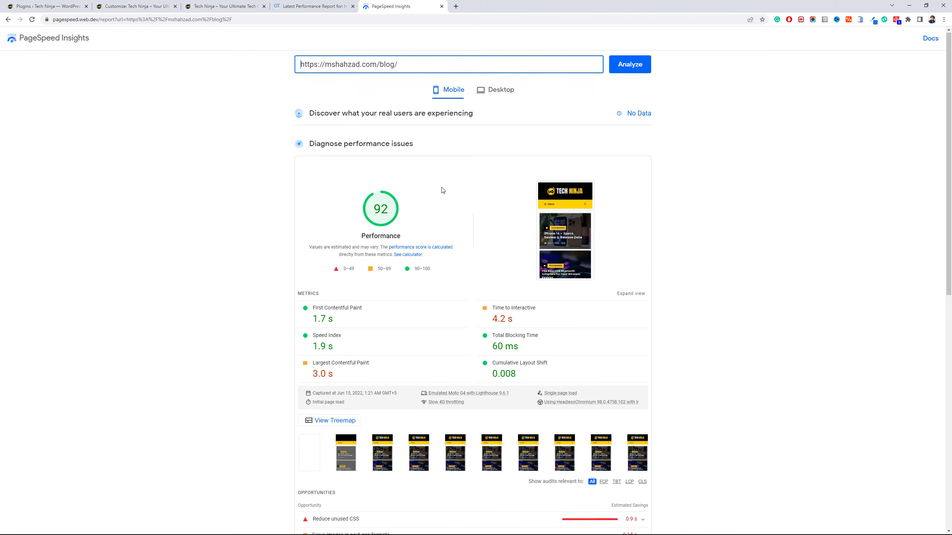
pyautogui.scroll(-5, 442, 190)
pyautogui.click(460, 300)
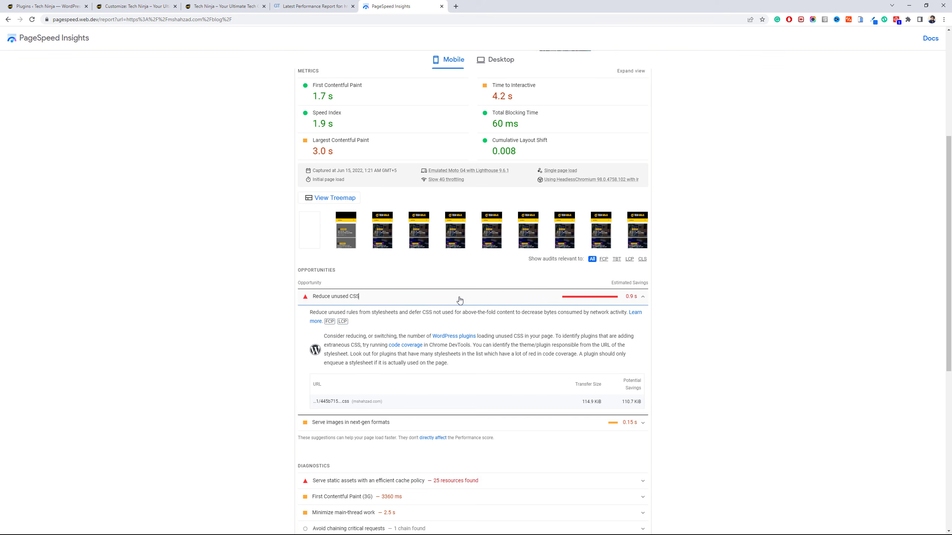
pyautogui.click(460, 300)
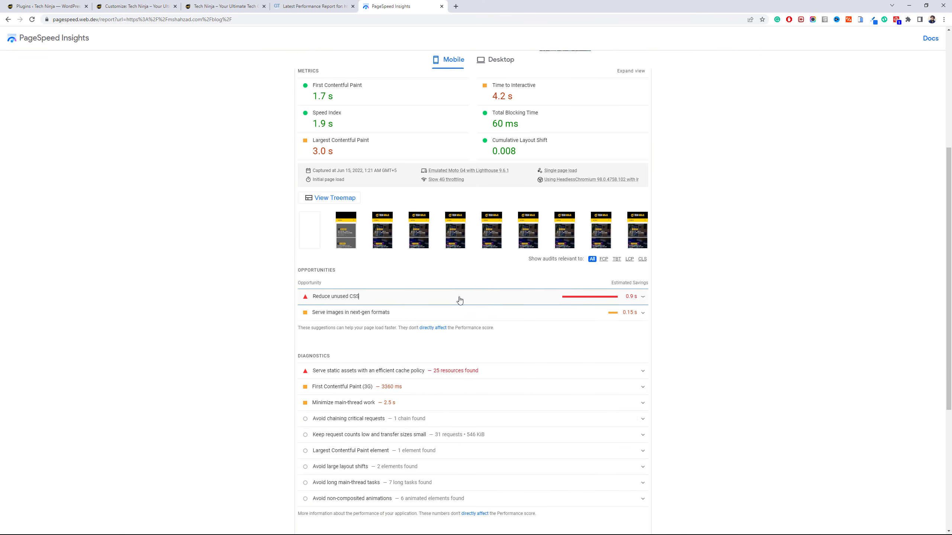
pyautogui.scroll(5, 451, 292)
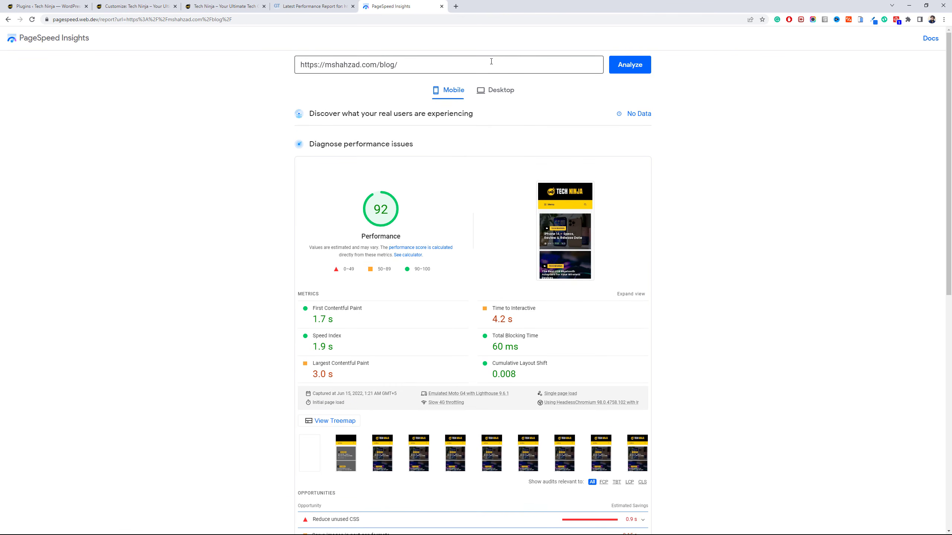
# Compare the desktop and mobile results, examining desktop Largest Contentful Paint, mobile Speed Index and the mobile opportunities and diagnostics.
pyautogui.click(502, 93)
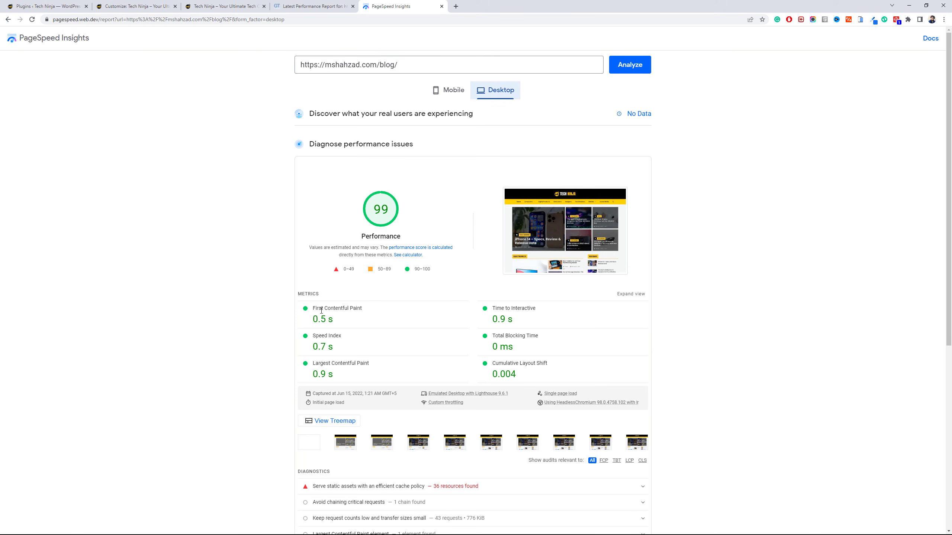
pyautogui.moveTo(336, 352); pyautogui.dragTo(312, 374)
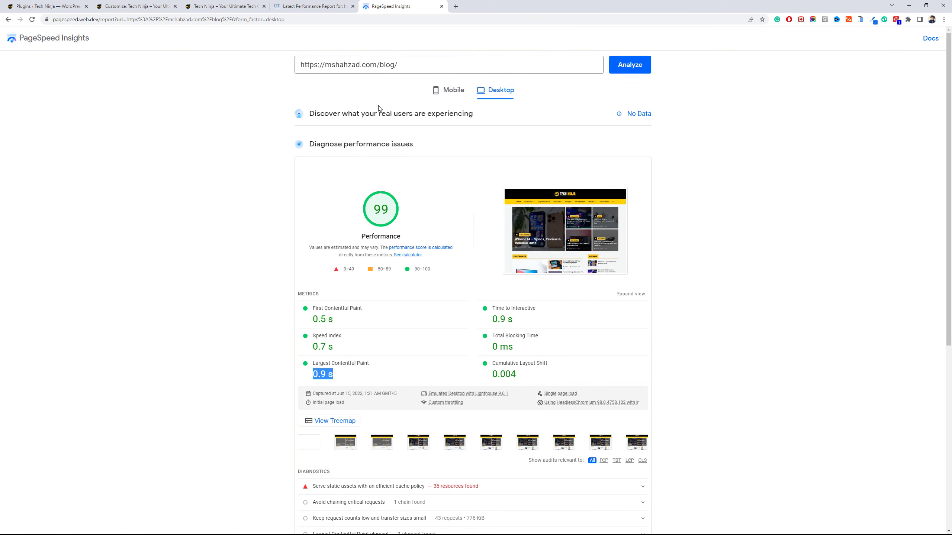
pyautogui.click(462, 87)
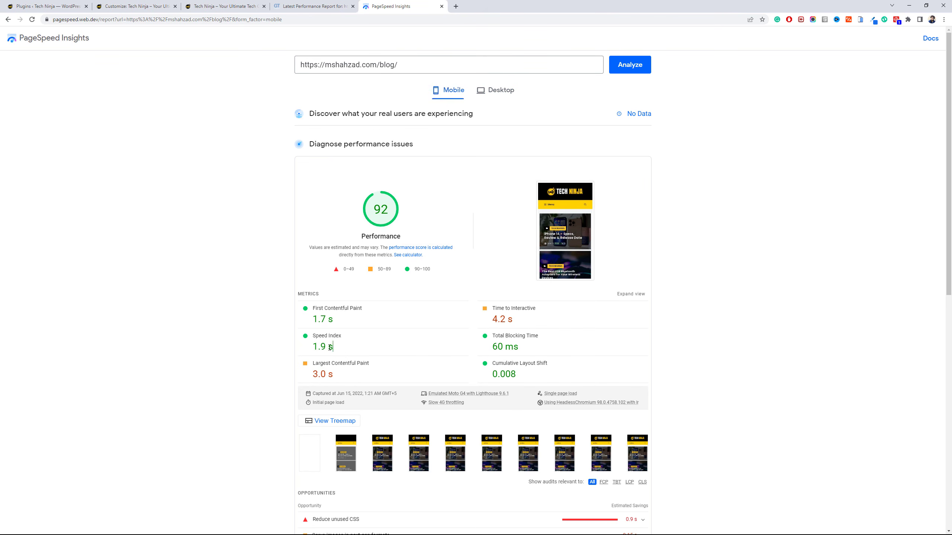
pyautogui.moveTo(341, 351); pyautogui.dragTo(314, 347)
pyautogui.scroll(-3, 212, 203)
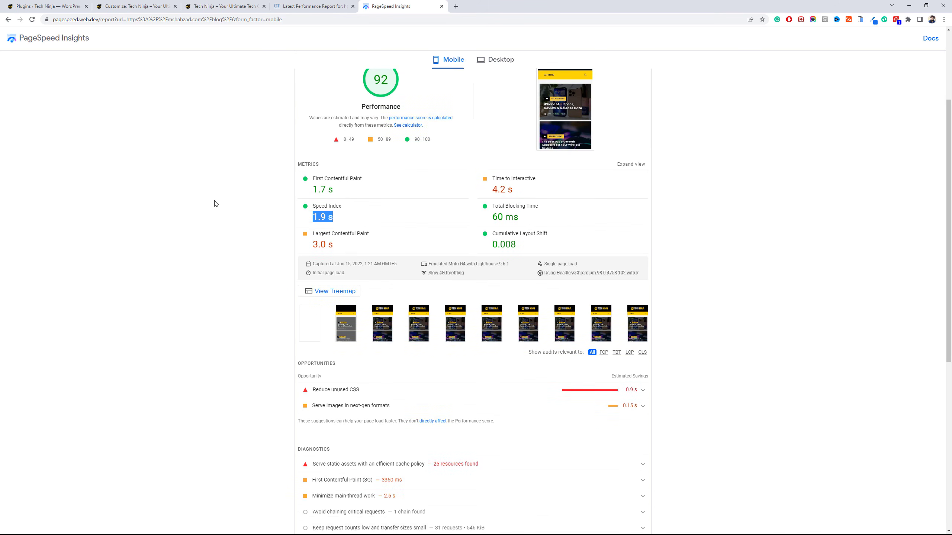
pyautogui.scroll(-3, 261, 207)
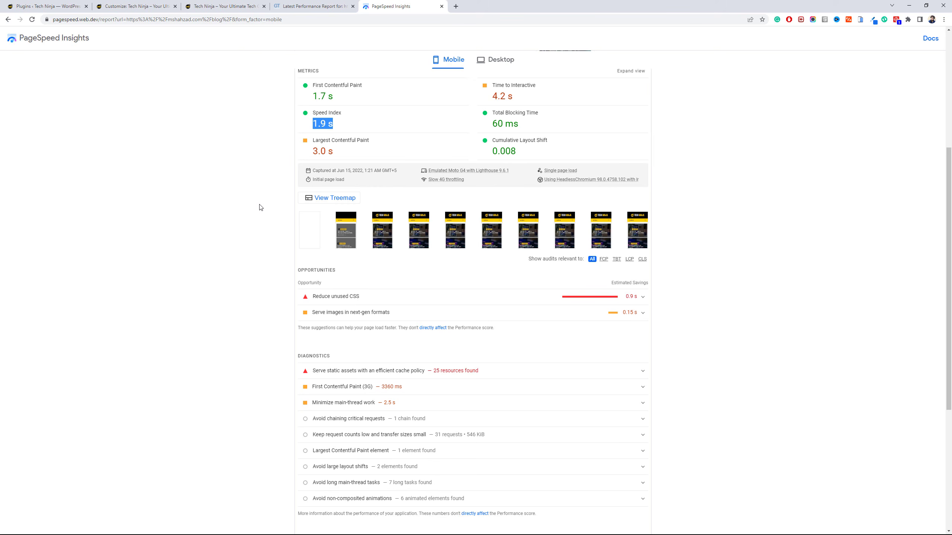